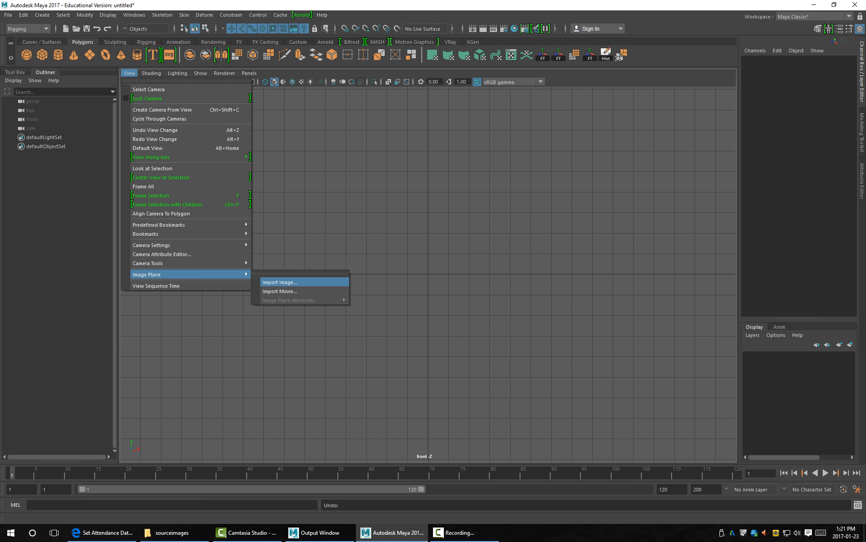
Import glasses.png from the sourceimages folder as an image plane in the front view.
{"action": "left_click", "coordinate": [280, 282]}
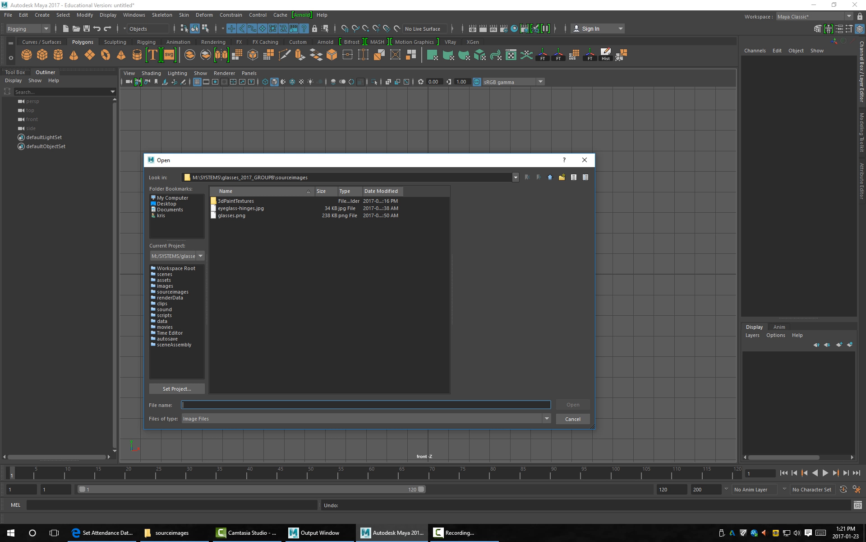
{"action": "left_click", "coordinate": [231, 215]}
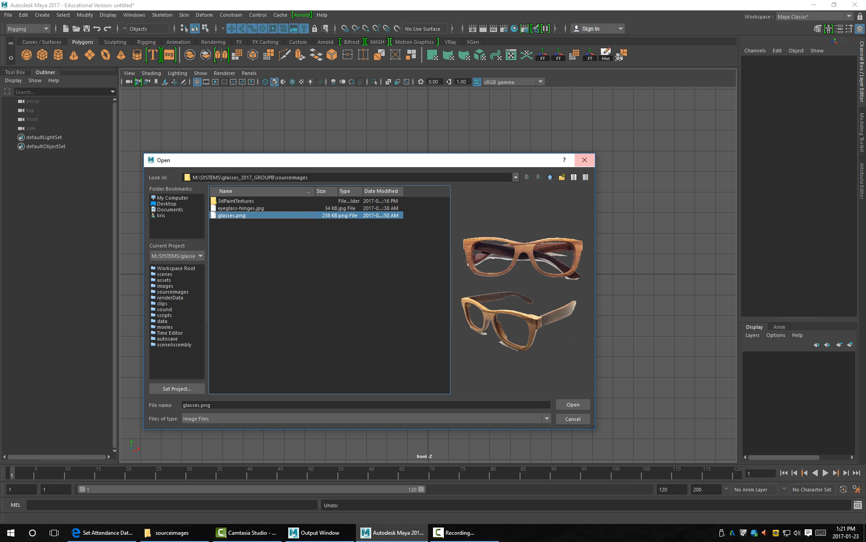
{"action": "left_click", "coordinate": [573, 404]}
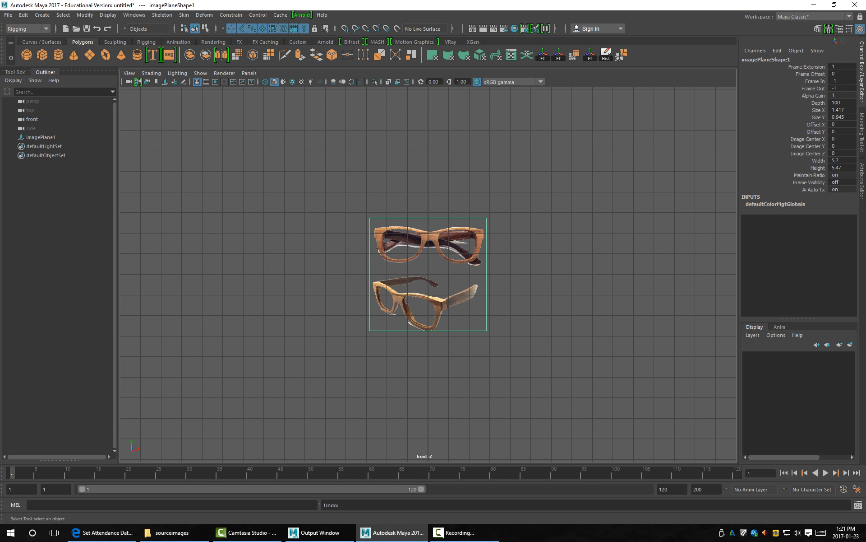
Examine the imported glasses image plane in the perspective and front views.
{"action": "key", "text": "space"}
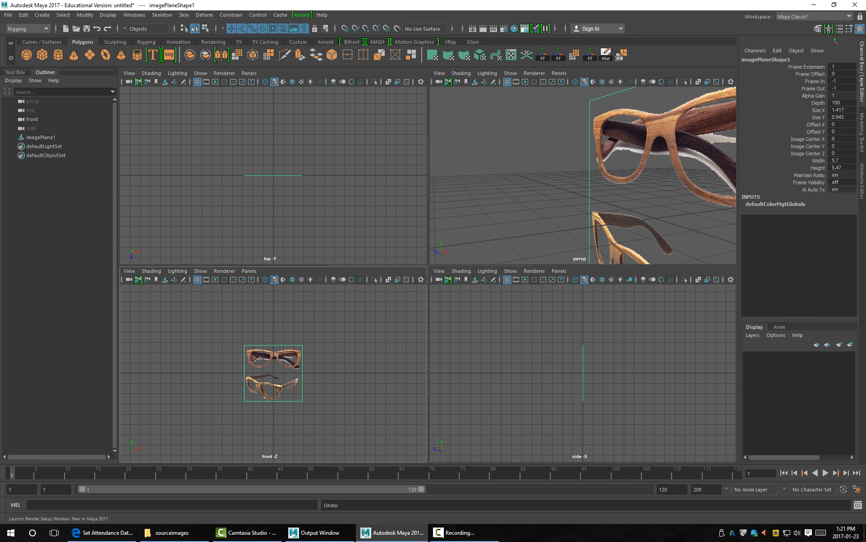
{"action": "key", "text": "f"}
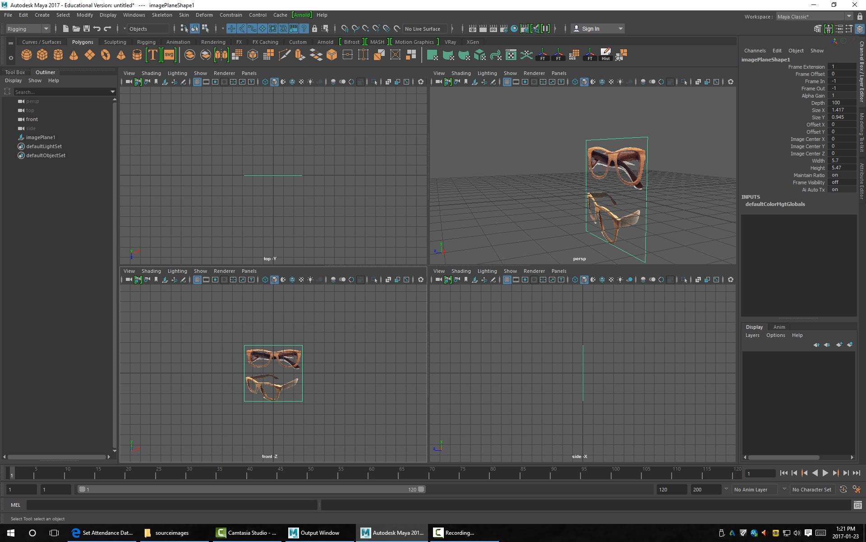
{"action": "left_click_drag", "start_coordinate": [641, 149], "coordinate": [709, 155], "text": "alt"}
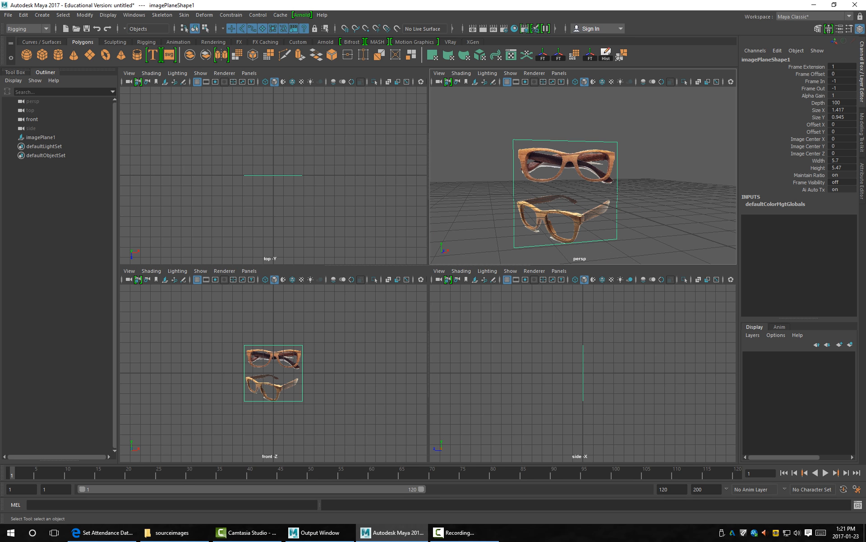
{"action": "mouse_move", "coordinate": [273, 373]}
{"action": "middle_mouse_down", "text": "alt"}
{"action": "mouse_move", "coordinate": [229, 325]}
{"action": "mouse_move", "coordinate": [281, 364]}
{"action": "middle_mouse_up", "text": "alt"}
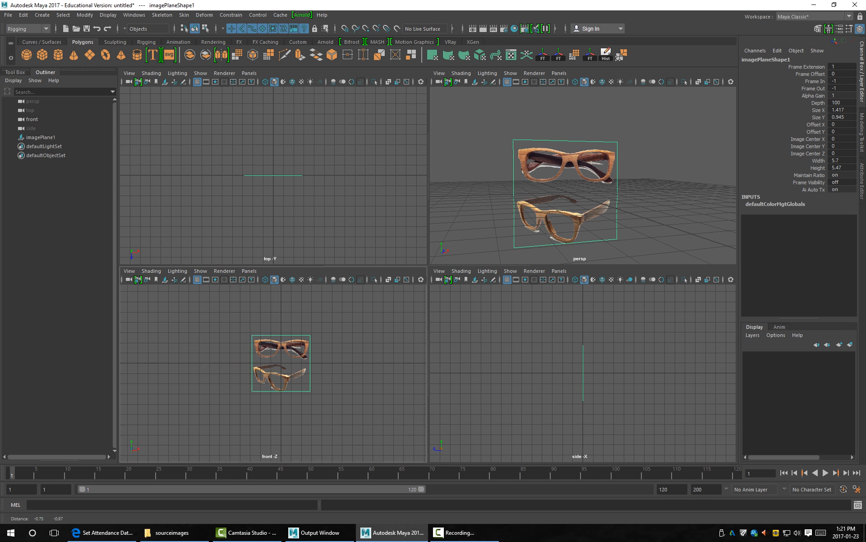
{"action": "mouse_move", "coordinate": [281, 364]}
{"action": "right_mouse_down", "text": "alt"}
{"action": "mouse_move", "coordinate": [361, 363]}
{"action": "mouse_move", "coordinate": [289, 364]}
{"action": "right_mouse_up", "text": "alt"}
{"action": "middle_click_drag", "start_coordinate": [289, 364], "coordinate": [252, 346], "text": "alt"}
{"action": "right_click_drag", "start_coordinate": [251, 346], "coordinate": [284, 346], "text": "alt"}
{"action": "left_click_drag", "start_coordinate": [600, 172], "coordinate": [582, 181], "text": "alt"}
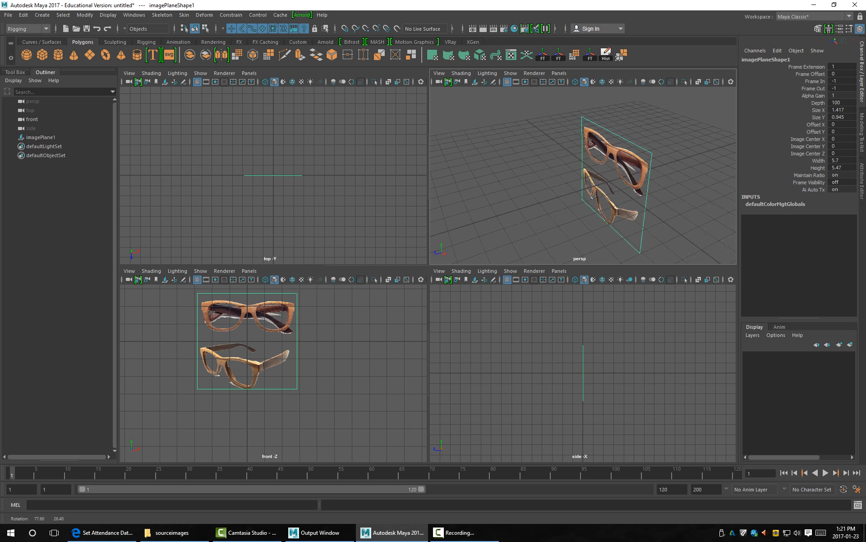
{"action": "left_click_drag", "start_coordinate": [596, 113], "coordinate": [601, 248], "text": "alt"}
{"action": "key", "text": "space"}
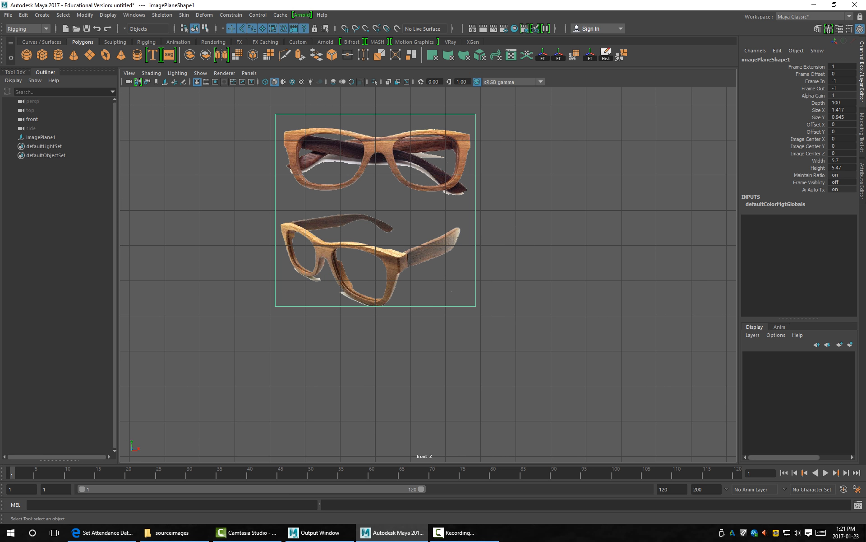
{"action": "middle_click_drag", "start_coordinate": [429, 225], "coordinate": [428, 293], "text": "alt"}
{"action": "right_click_drag", "start_coordinate": [428, 293], "coordinate": [519, 293], "text": "alt"}
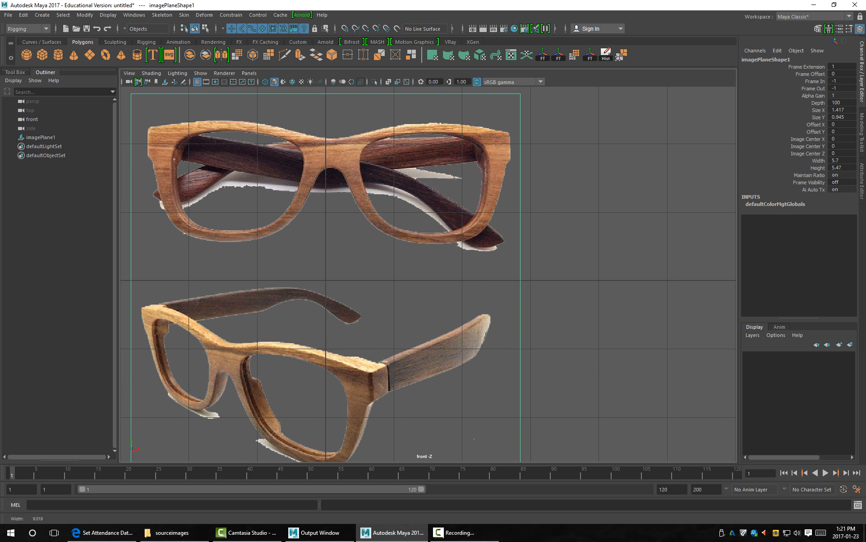
{"action": "middle_click_drag", "start_coordinate": [451, 270], "coordinate": [554, 238], "text": "alt"}
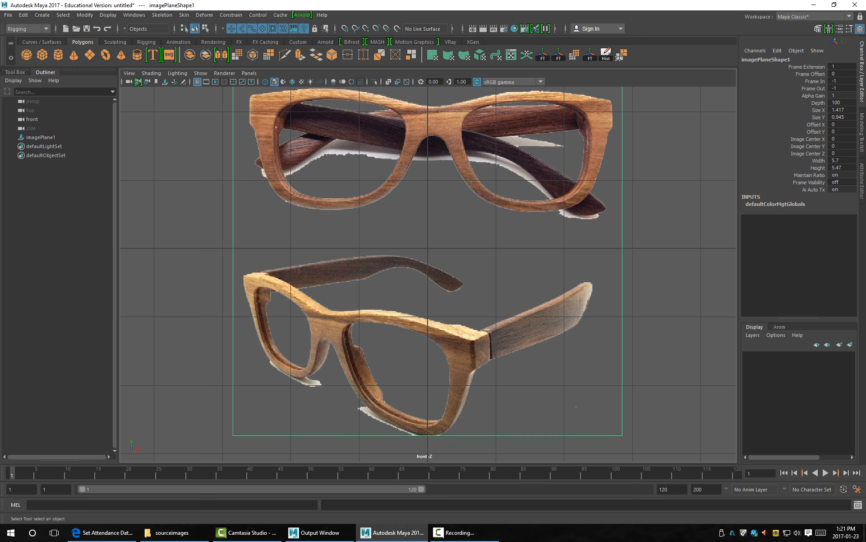
{"action": "middle_click_drag", "start_coordinate": [428, 226], "coordinate": [429, 289], "text": "alt"}
{"action": "right_click_drag", "start_coordinate": [428, 289], "coordinate": [370, 289], "text": "alt"}
{"action": "middle_click_drag", "start_coordinate": [370, 289], "coordinate": [361, 259], "text": "alt"}
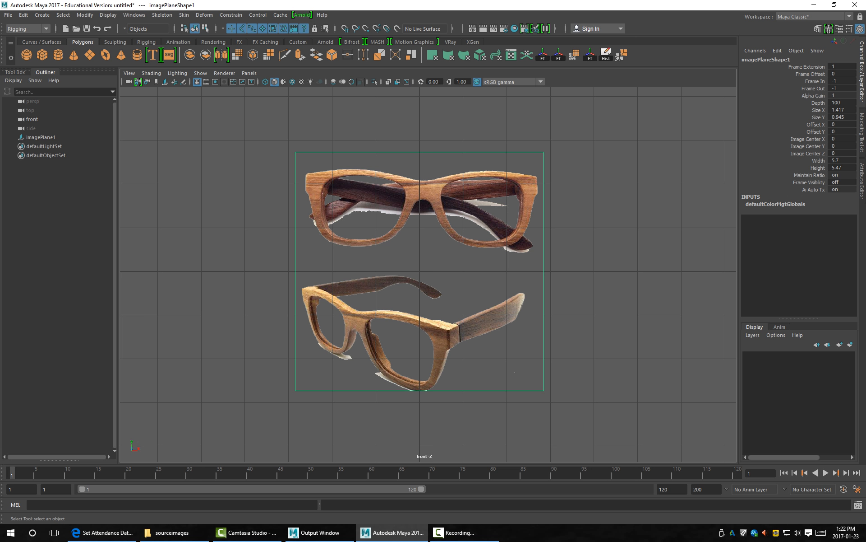
Scale the glasses image plane uniformly to about 2.12 on all axes.
{"action": "key", "text": "r"}
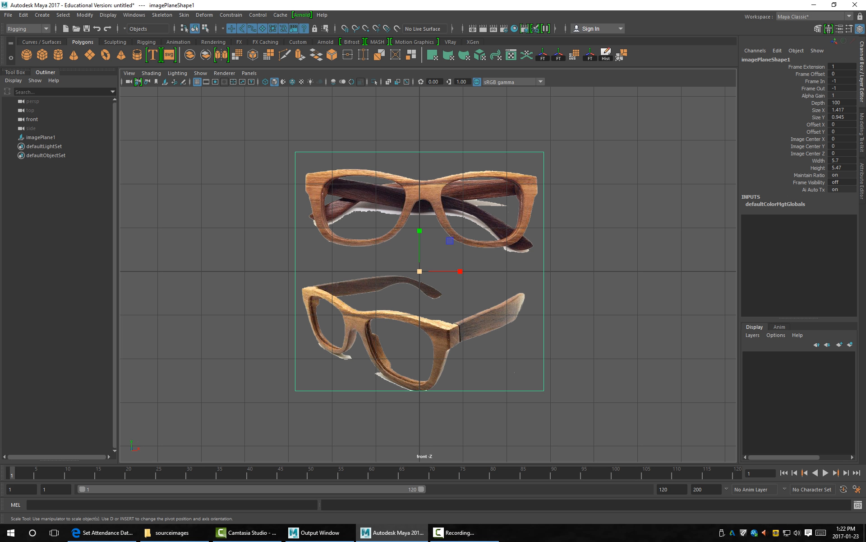
{"action": "left_click_drag", "start_coordinate": [420, 271], "coordinate": [434, 271]}
{"action": "left_click", "coordinate": [632, 271]}
{"action": "left_click", "coordinate": [293, 294]}
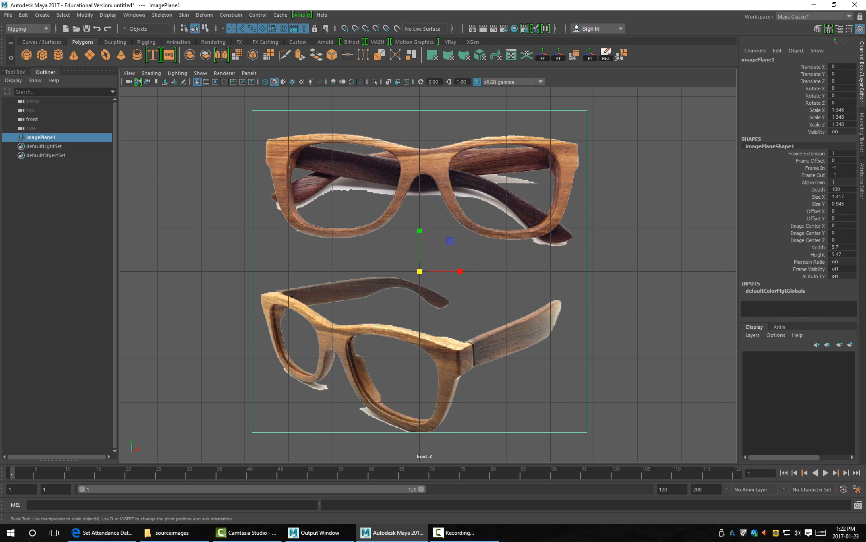
{"action": "left_click", "coordinate": [561, 99]}
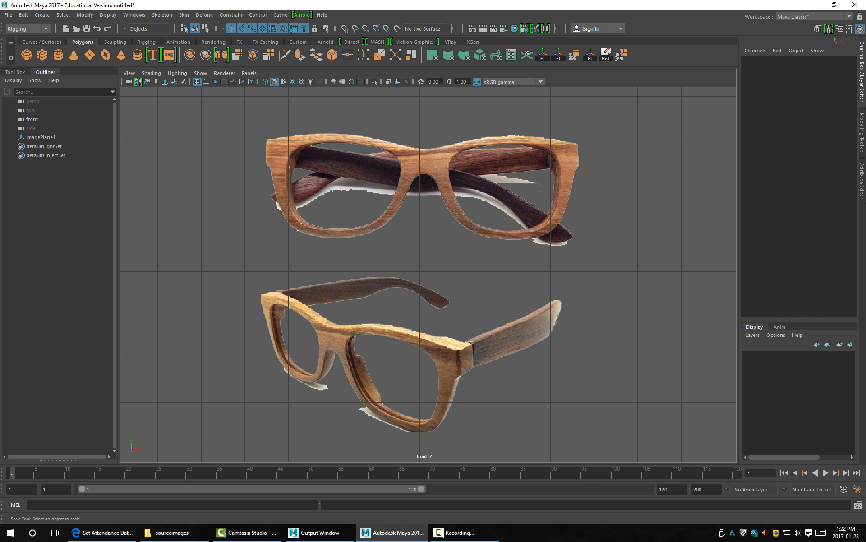
{"action": "left_click_drag", "start_coordinate": [560, 98], "coordinate": [495, 134]}
{"action": "left_click", "coordinate": [662, 244]}
{"action": "left_click_drag", "start_coordinate": [663, 244], "coordinate": [380, 86]}
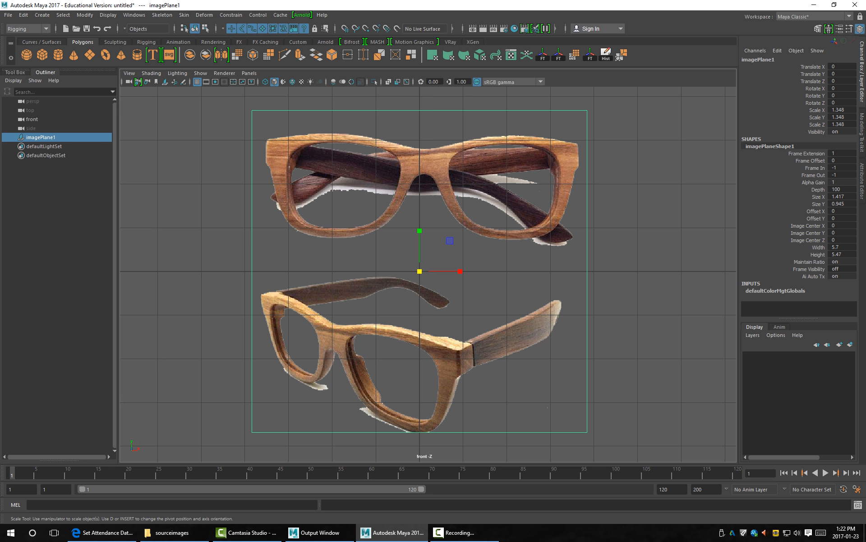
{"action": "left_click_drag", "start_coordinate": [420, 271], "coordinate": [472, 271]}
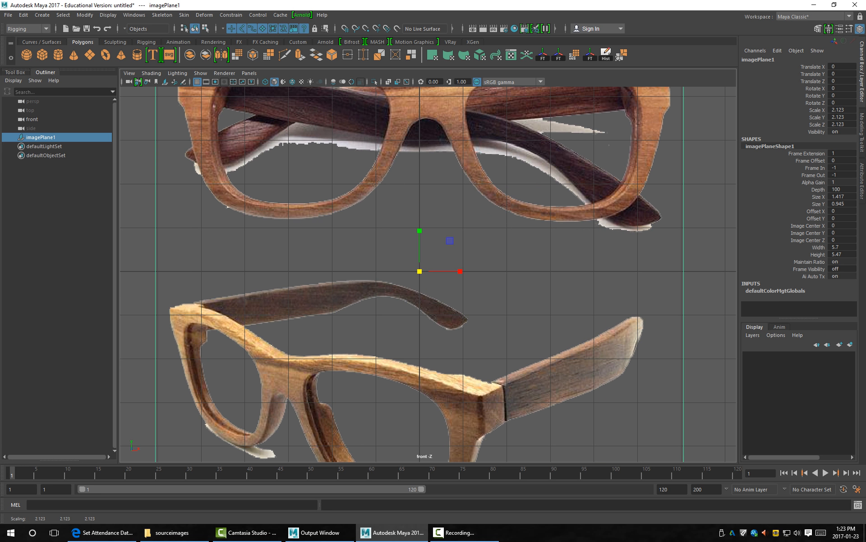
{"action": "scroll", "coordinate": [428, 274], "scroll_direction": "down", "scroll_amount": 5}
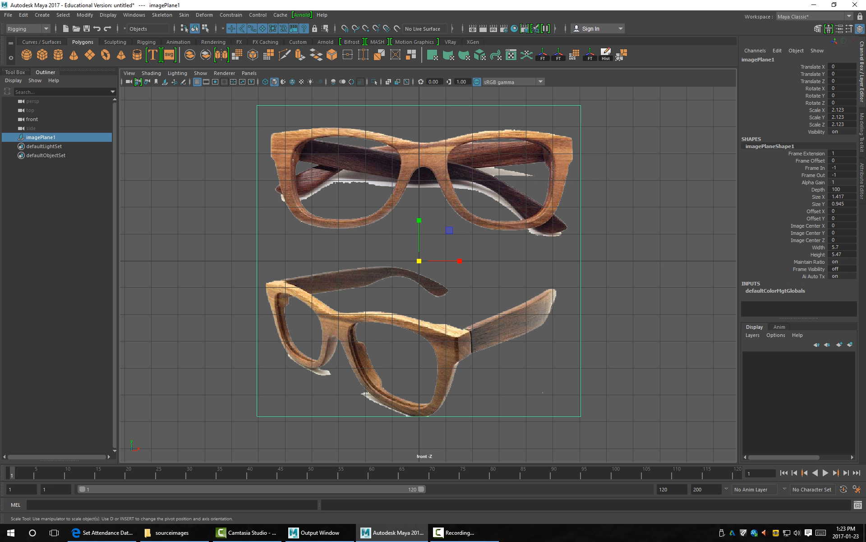
Move the image plane to about -0.2 in X and -1.16 in Y, aligning the upper glasses' bridge with the vertical centre axis.
{"action": "key", "text": "w"}
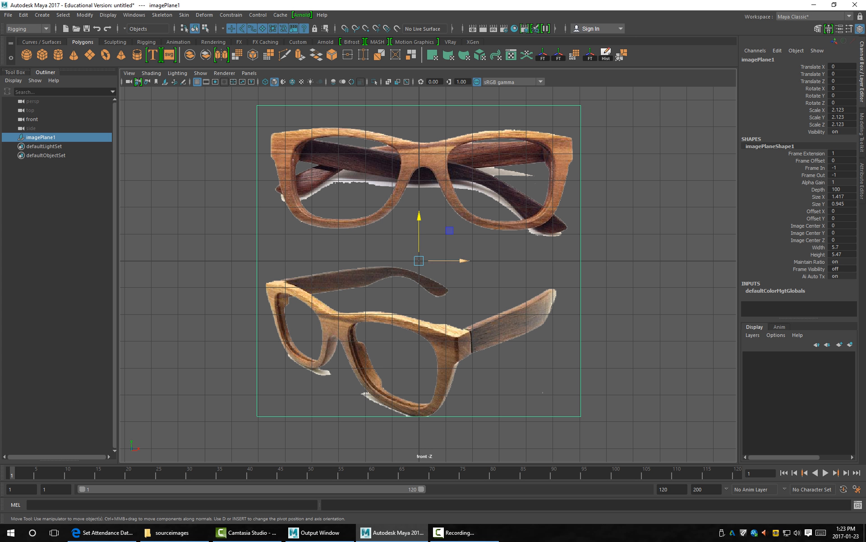
{"action": "left_click_drag", "start_coordinate": [462, 261], "coordinate": [456, 260]}
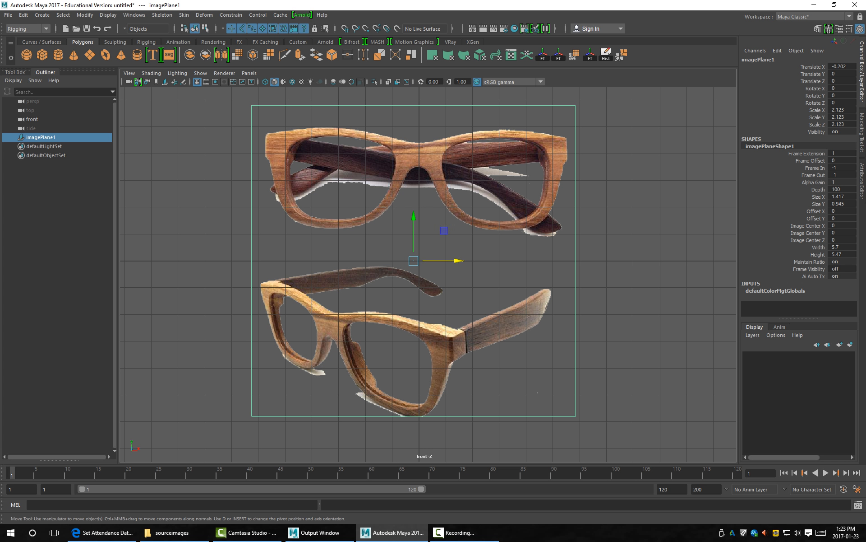
{"action": "left_click_drag", "start_coordinate": [413, 224], "coordinate": [413, 251]}
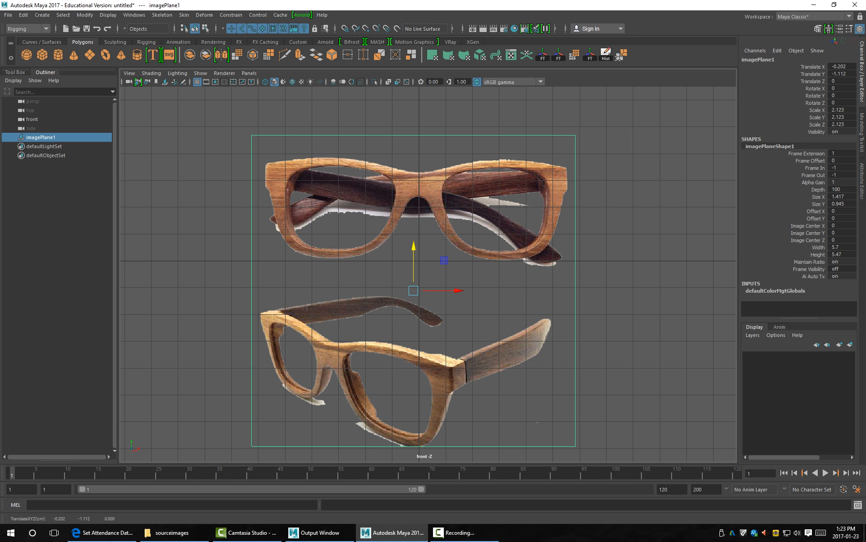
{"action": "left_click_drag", "start_coordinate": [414, 248], "coordinate": [413, 249]}
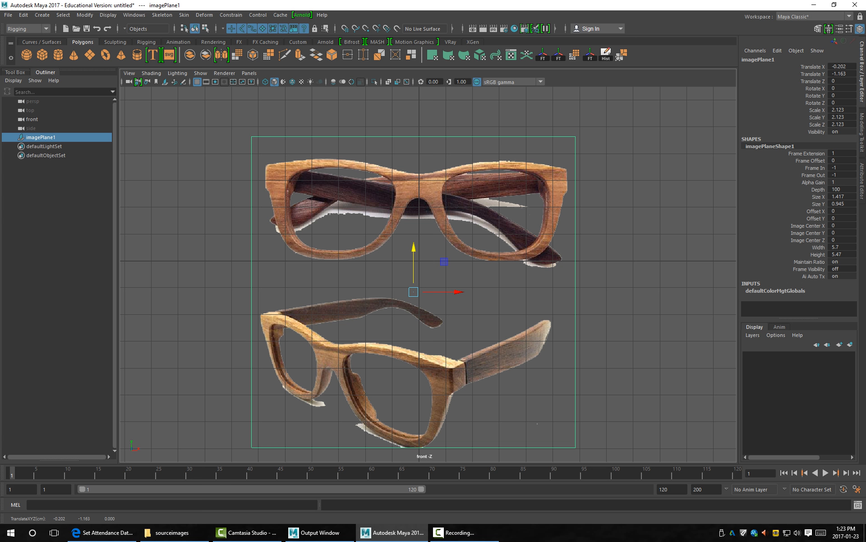
{"action": "left_click", "coordinate": [632, 291]}
{"action": "left_click", "coordinate": [413, 291]}
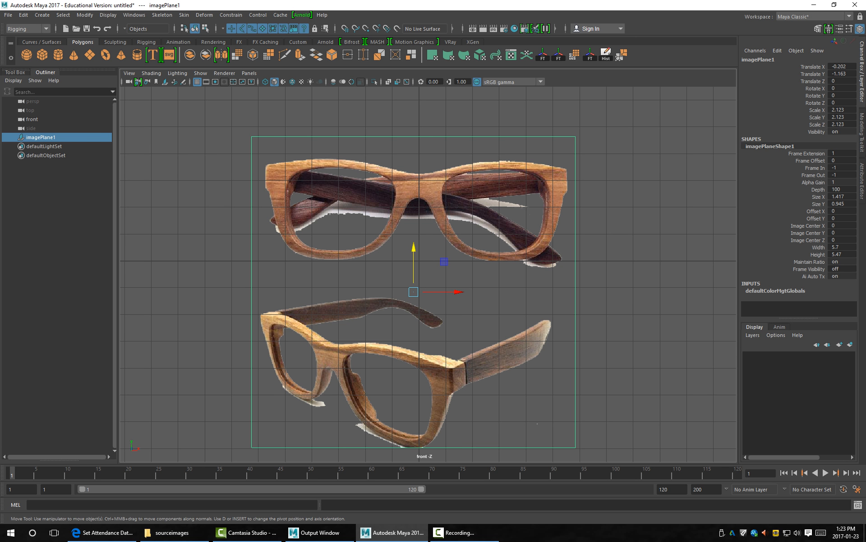
{"action": "key", "text": "ctrl+z"}
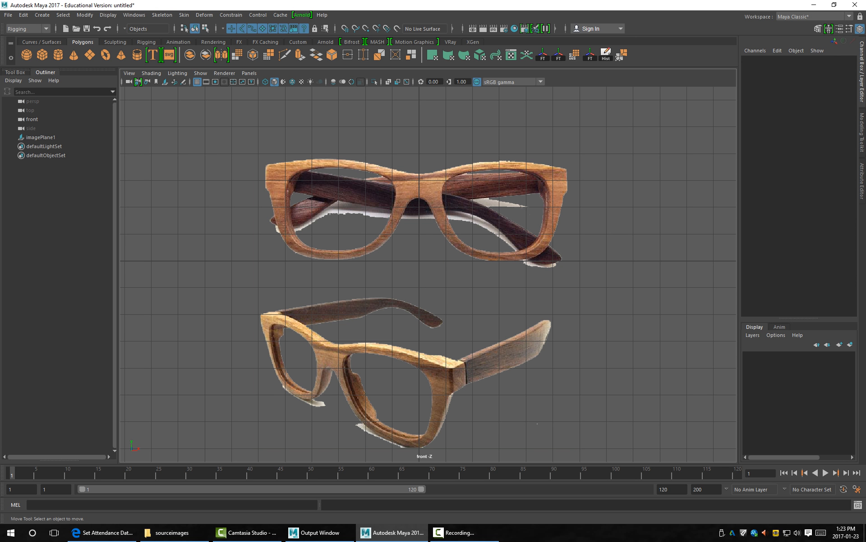
{"action": "left_click", "coordinate": [414, 291]}
{"action": "left_click", "coordinate": [632, 292]}
{"action": "left_click", "coordinate": [413, 292]}
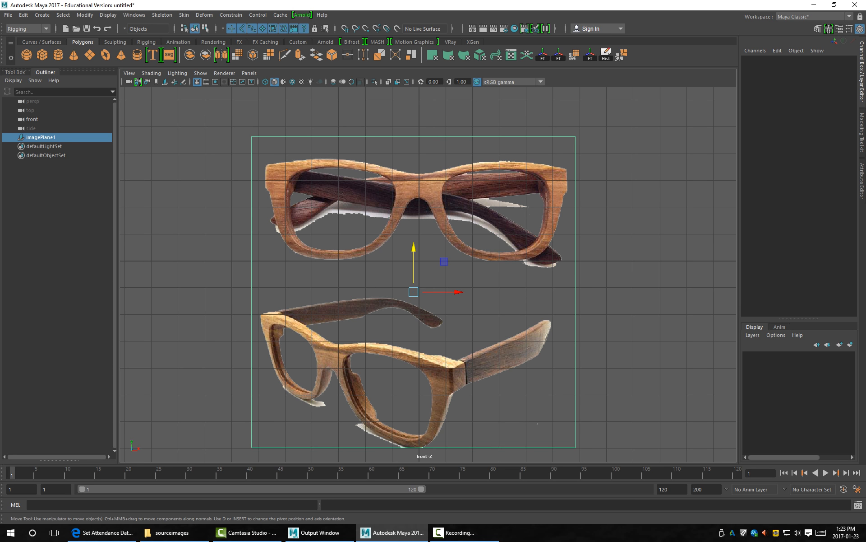
{"action": "left_click", "coordinate": [632, 292]}
{"action": "left_click", "coordinate": [414, 292]}
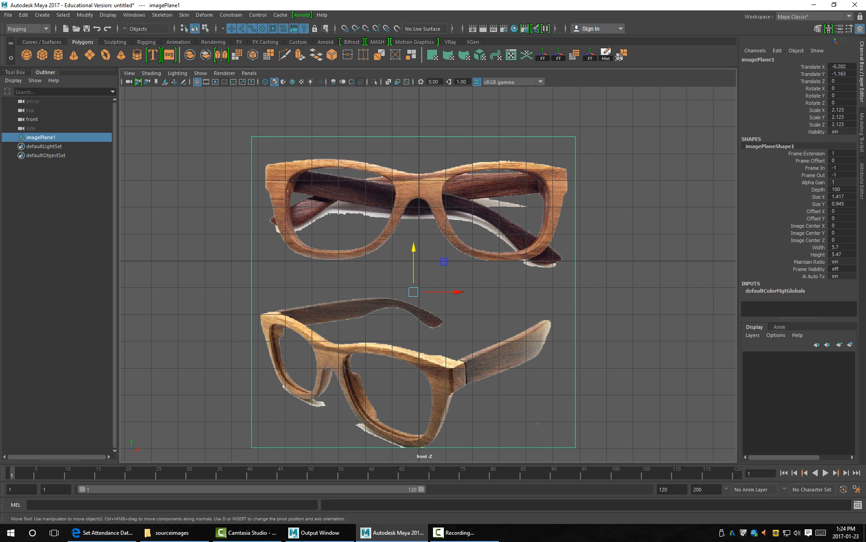
Try moving and rotating the image plane in the front view, and undo both transformations.
{"action": "left_click_drag", "start_coordinate": [413, 291], "coordinate": [373, 254]}
{"action": "key", "text": "e"}
{"action": "key", "text": "ctrl+z"}
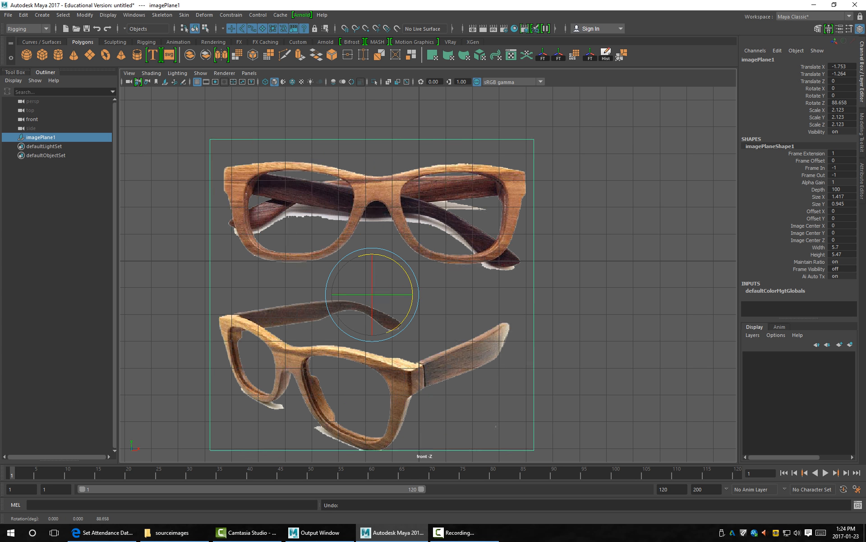
{"action": "key", "text": "ctrl+z"}
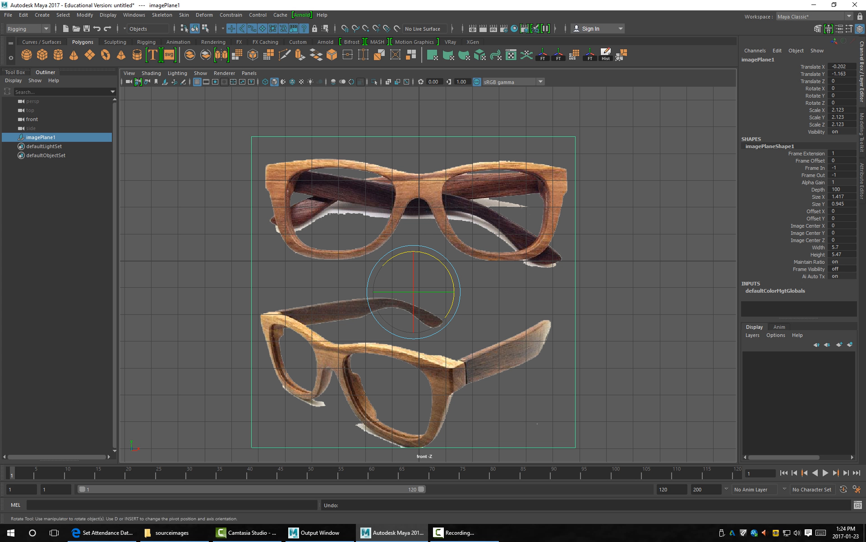
{"action": "key", "text": "alt+d"}
{"action": "left_click_drag", "start_coordinate": [617, 95], "coordinate": [474, 224]}
{"action": "left_click", "coordinate": [492, 106]}
{"action": "left_click_drag", "start_coordinate": [492, 106], "coordinate": [454, 148]}
Create a new display layer containing the selected glasses image plane.
{"action": "left_click", "coordinate": [652, 118]}
{"action": "left_click_drag", "start_coordinate": [652, 118], "coordinate": [444, 296]}
{"action": "left_click", "coordinate": [850, 344]}
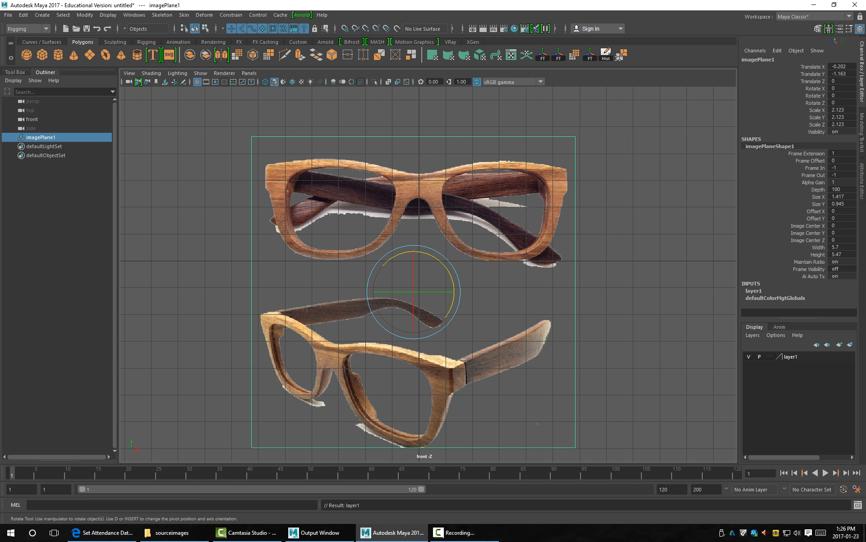
Toggle the visibility of the image plane's display layer off and on again.
{"action": "left_click", "coordinate": [748, 356]}
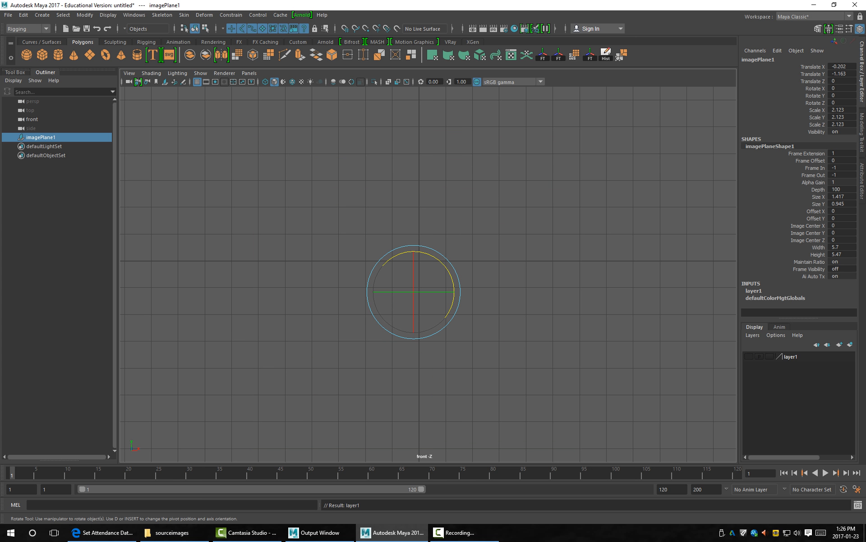
{"action": "left_click", "coordinate": [749, 356]}
{"action": "left_click", "coordinate": [748, 356]}
{"action": "left_click", "coordinate": [749, 356]}
{"action": "left_click", "coordinate": [748, 356]}
{"action": "left_click", "coordinate": [749, 356]}
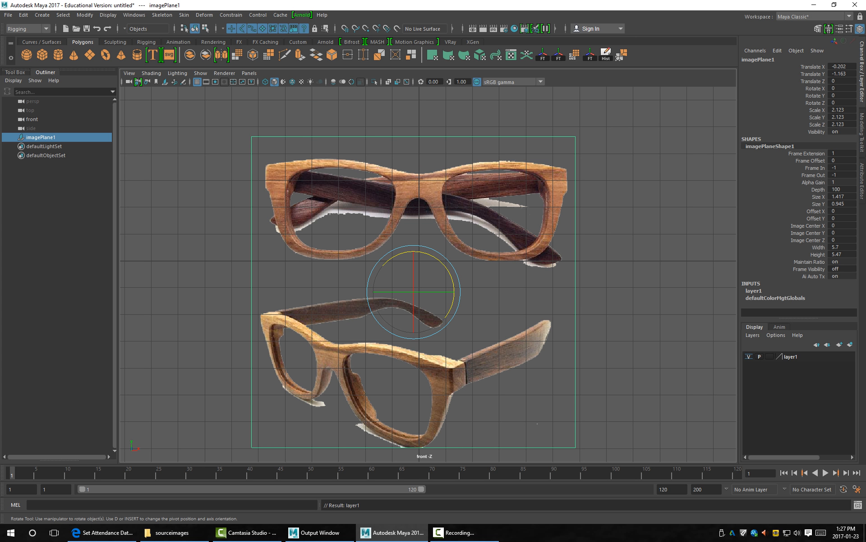
{"action": "left_click", "coordinate": [748, 356]}
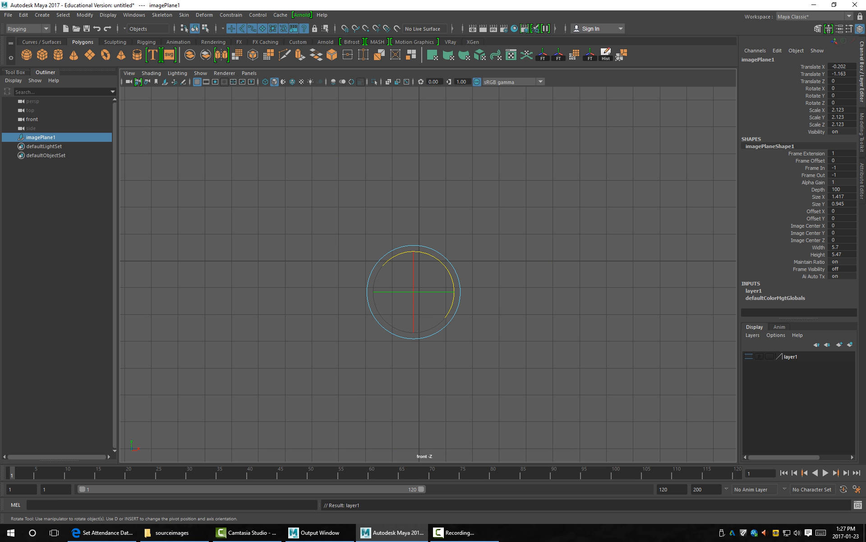
{"action": "left_click", "coordinate": [749, 356]}
{"action": "left_click", "coordinate": [748, 356]}
{"action": "left_click", "coordinate": [748, 357]}
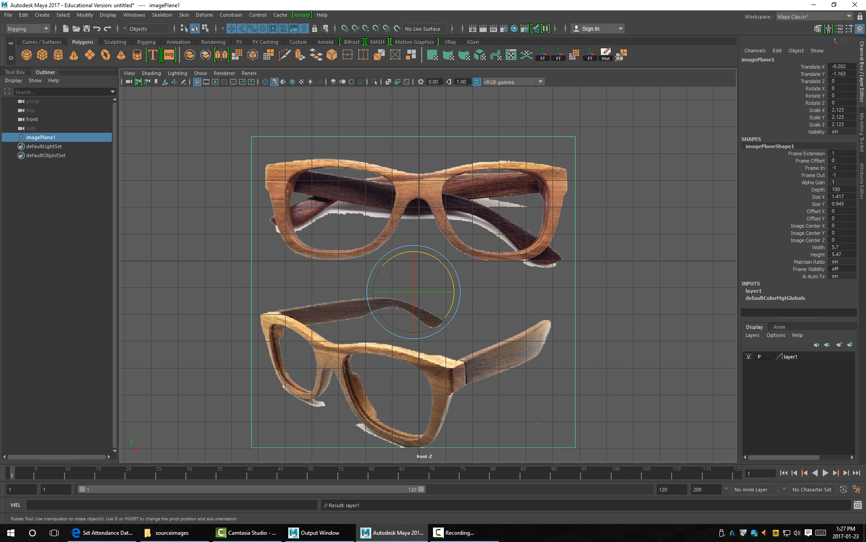
{"action": "left_click", "coordinate": [749, 356]}
{"action": "left_click", "coordinate": [749, 356]}
Test hiding layer1 during timeline playback by disabling its playback visibility, and restore that setting.
{"action": "left_click", "coordinate": [760, 356]}
{"action": "left_click", "coordinate": [825, 473]}
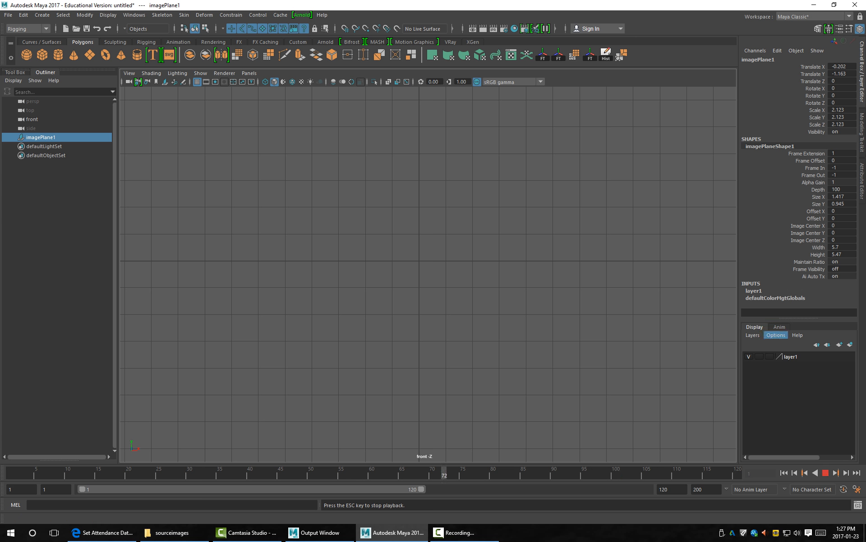
{"action": "left_click", "coordinate": [760, 357]}
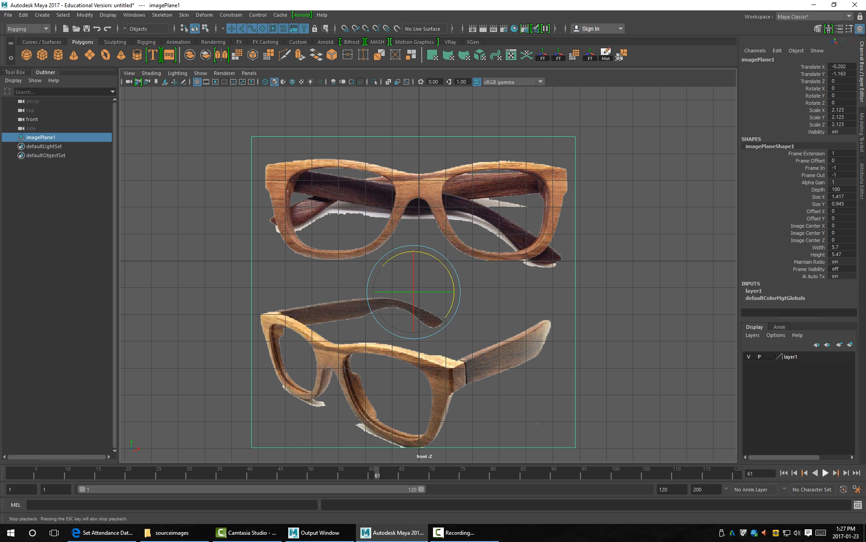
Stop playback, switch layer1 to Template display, clear the selection and try box-selecting the image plane in the front view.
{"action": "left_click", "coordinate": [826, 473]}
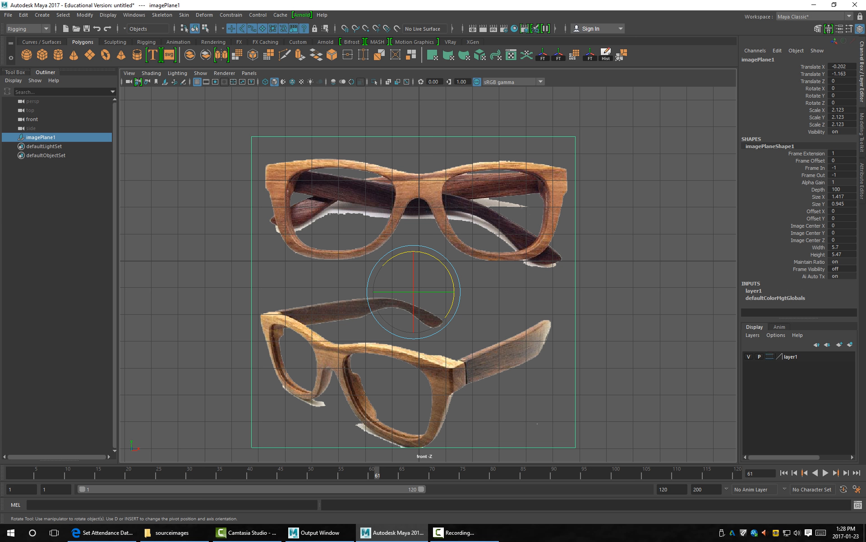
{"action": "left_click", "coordinate": [770, 356]}
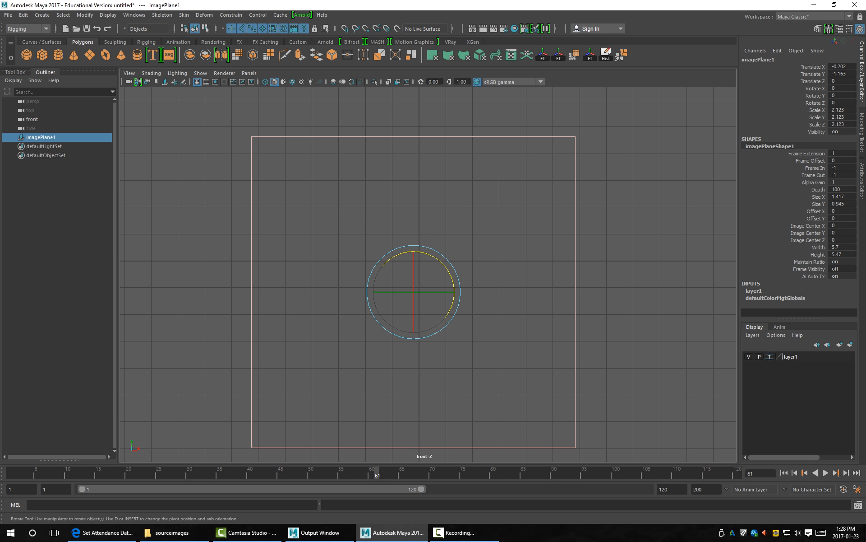
{"action": "key", "text": "alt+d"}
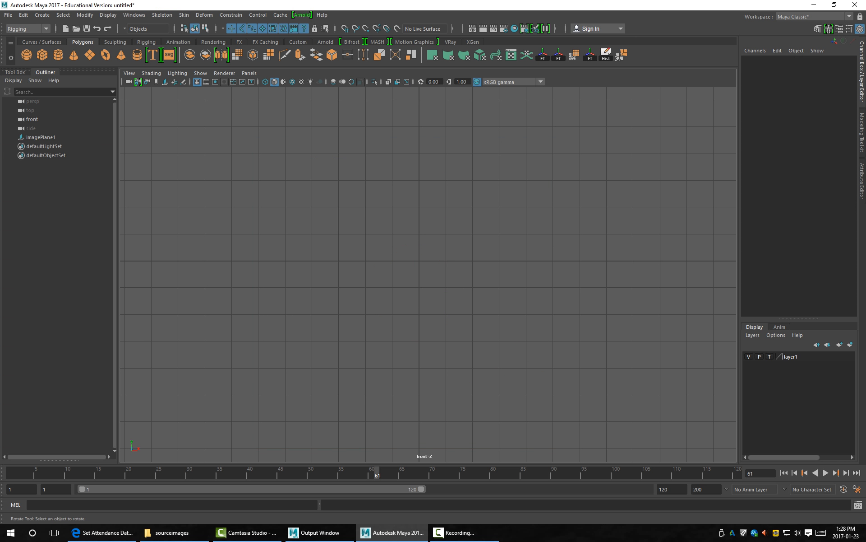
{"action": "left_click_drag", "start_coordinate": [434, 96], "coordinate": [562, 223]}
{"action": "left_click_drag", "start_coordinate": [282, 129], "coordinate": [393, 216]}
{"action": "left_click_drag", "start_coordinate": [287, 110], "coordinate": [621, 352]}
{"action": "left_click_drag", "start_coordinate": [444, 118], "coordinate": [582, 233]}
{"action": "left_click_drag", "start_coordinate": [433, 160], "coordinate": [688, 303]}
{"action": "left_click_drag", "start_coordinate": [284, 120], "coordinate": [440, 394]}
Switch to the perspective view and set layer1 to Reference display so the glasses image shows.
{"action": "key", "text": "space"}
{"action": "key", "text": "space"}
{"action": "left_click_drag", "start_coordinate": [497, 235], "coordinate": [543, 180], "text": "alt"}
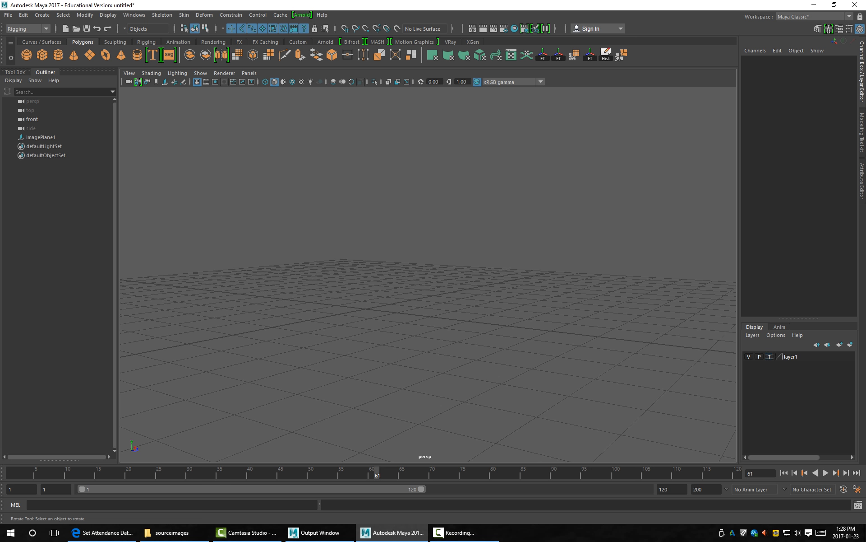
{"action": "left_click", "coordinate": [769, 356]}
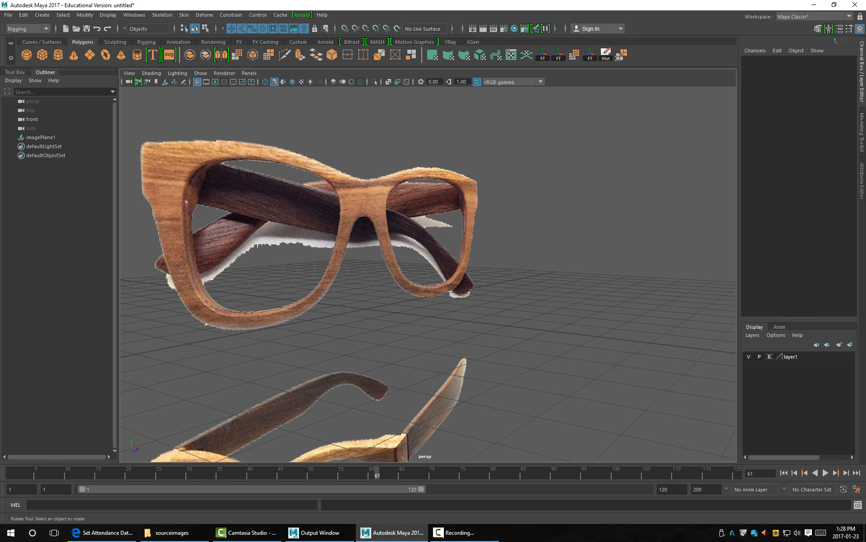
{"action": "left_click_drag", "start_coordinate": [451, 271], "coordinate": [393, 288], "text": "alt"}
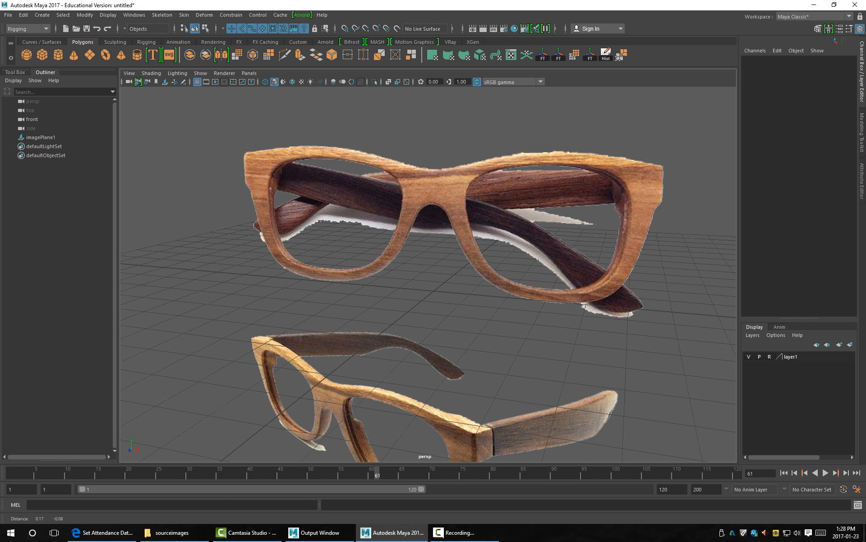
{"action": "right_click_drag", "start_coordinate": [393, 289], "coordinate": [348, 288], "text": "alt"}
{"action": "left_click_drag", "start_coordinate": [348, 288], "coordinate": [343, 269], "text": "alt"}
{"action": "middle_click_drag", "start_coordinate": [343, 268], "coordinate": [330, 307], "text": "alt"}
{"action": "right_click_drag", "start_coordinate": [330, 307], "coordinate": [388, 307], "text": "alt"}
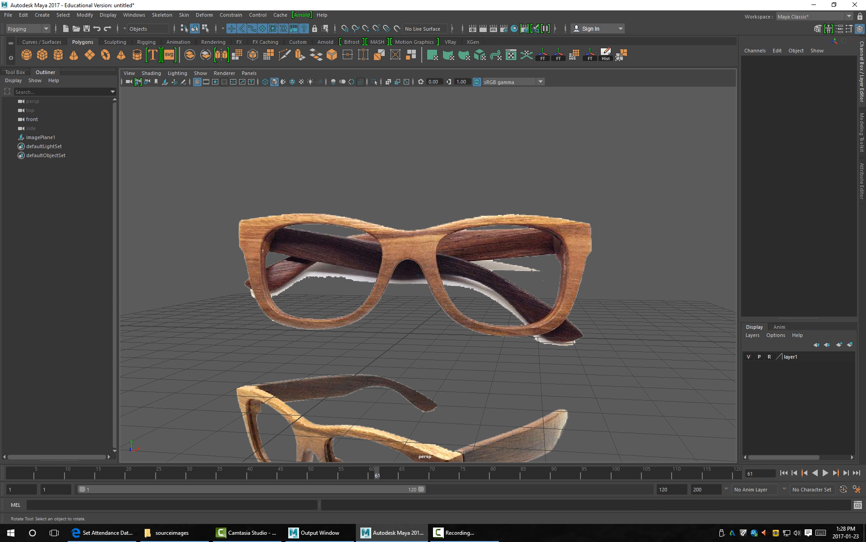
Try box-selecting the referenced image plane in the perspective view.
{"action": "left_click_drag", "start_coordinate": [414, 129], "coordinate": [649, 316]}
{"action": "left_click_drag", "start_coordinate": [481, 163], "coordinate": [643, 303]}
{"action": "left_click_drag", "start_coordinate": [231, 116], "coordinate": [283, 168]}
{"action": "left_click_drag", "start_coordinate": [457, 140], "coordinate": [616, 305]}
{"action": "left_click_drag", "start_coordinate": [477, 160], "coordinate": [613, 334]}
{"action": "left_click_drag", "start_coordinate": [589, 253], "coordinate": [645, 351]}
Open layer1 for editing and change its name to imagePlane.
{"action": "double_click", "coordinate": [791, 356]}
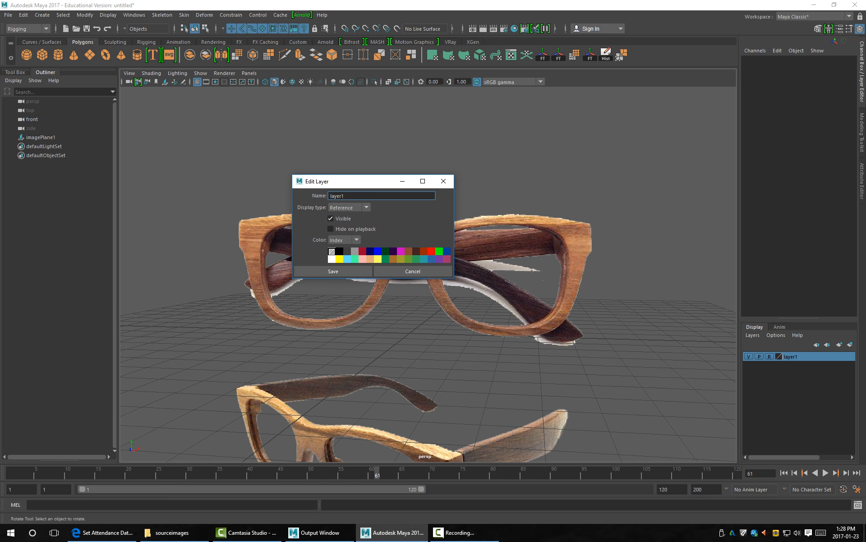
{"action": "left_click_drag", "start_coordinate": [371, 185], "coordinate": [639, 115]}
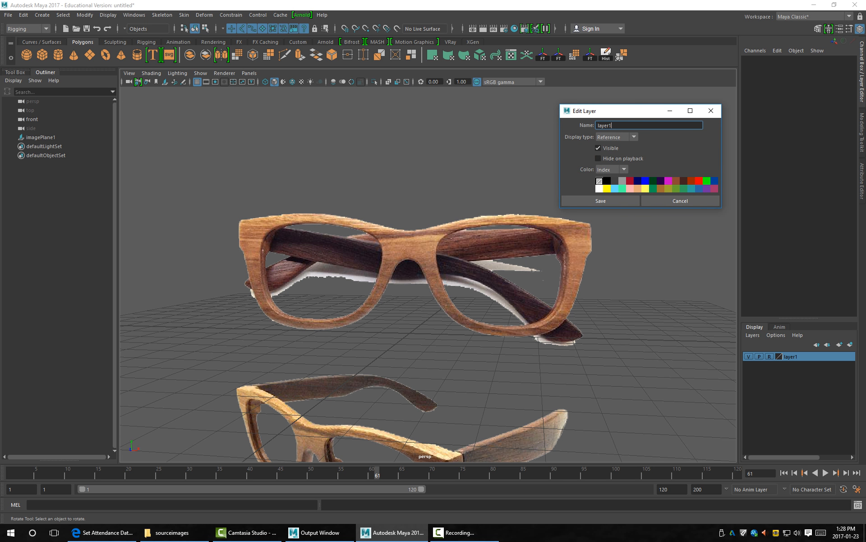
{"action": "double_click", "coordinate": [604, 125]}
{"action": "type", "text": "imagePlan"}
Give the image plane's layer a magenta color in RGB mode and save the layer settings.
{"action": "left_click", "coordinate": [714, 188]}
{"action": "left_click", "coordinate": [612, 169]}
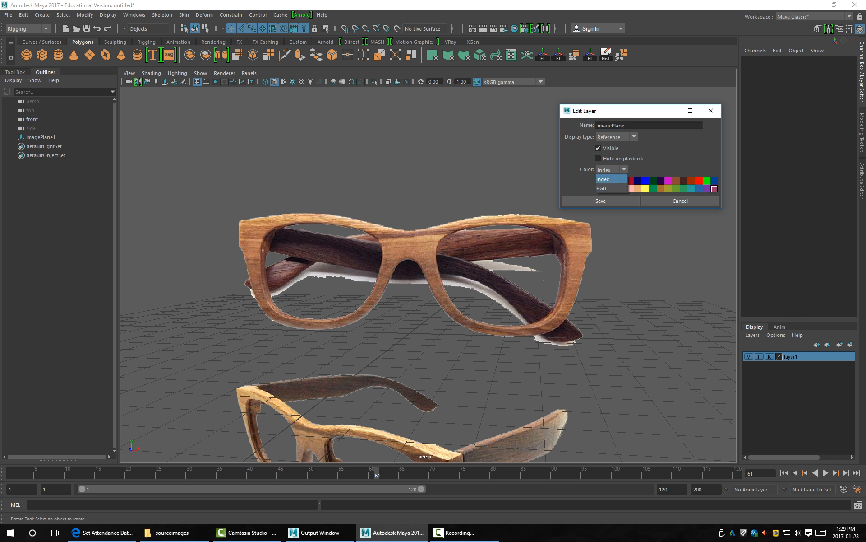
{"action": "left_click", "coordinate": [611, 179]}
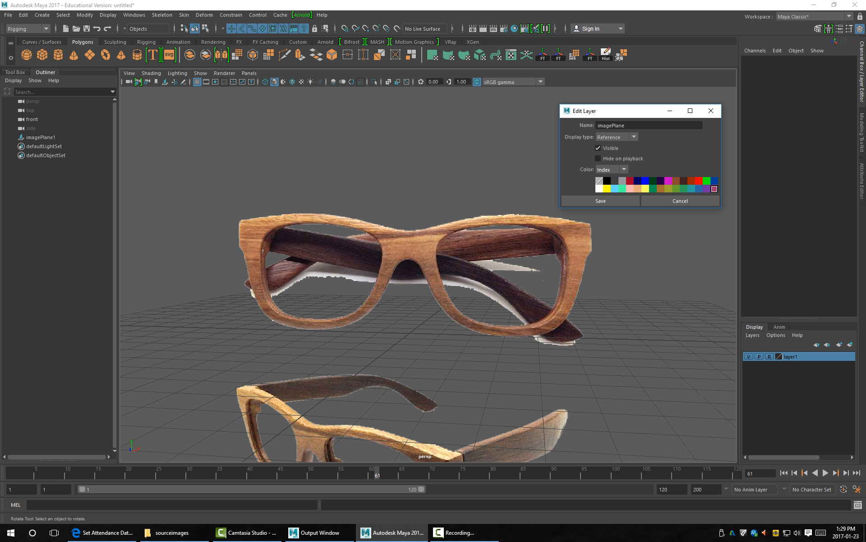
{"action": "left_click", "coordinate": [612, 169]}
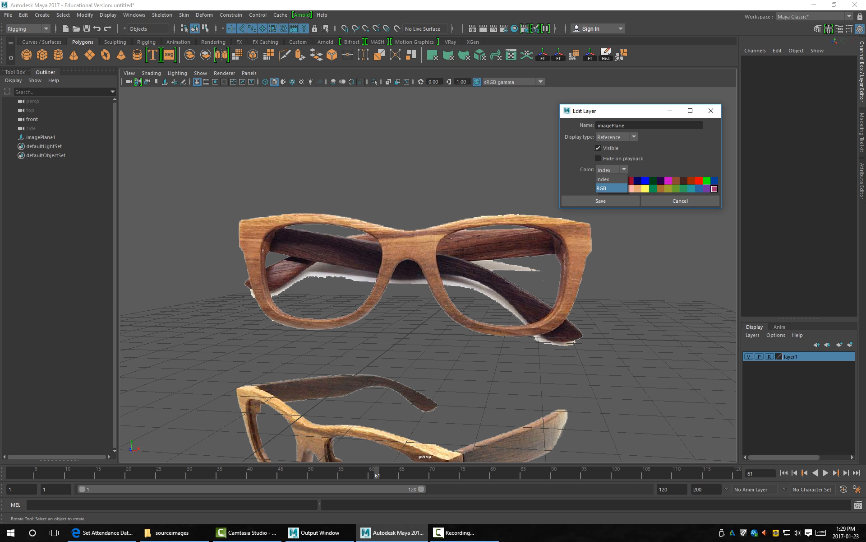
{"action": "left_click", "coordinate": [612, 189]}
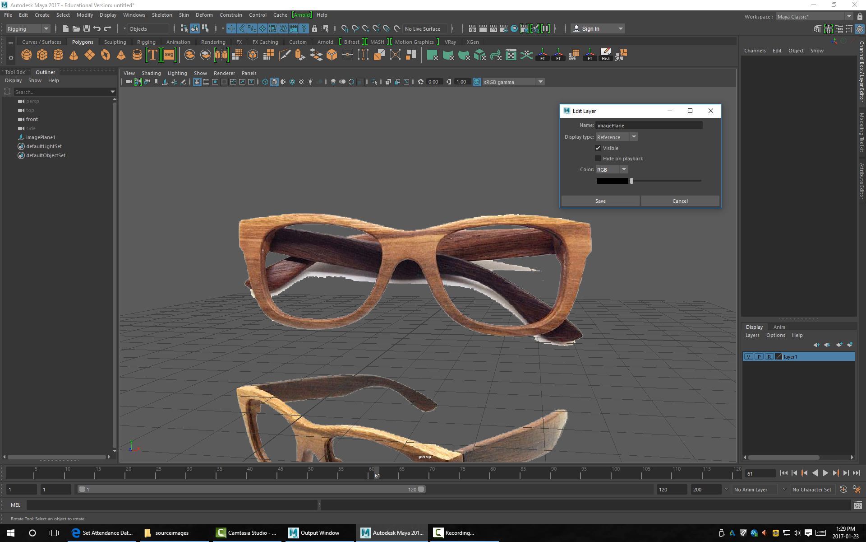
{"action": "left_click", "coordinate": [612, 180]}
{"action": "mouse_move", "coordinate": [680, 190]}
{"action": "left_mouse_down"}
{"action": "mouse_move", "coordinate": [703, 179]}
{"action": "mouse_move", "coordinate": [695, 206]}
{"action": "mouse_move", "coordinate": [699, 199]}
{"action": "left_mouse_up"}
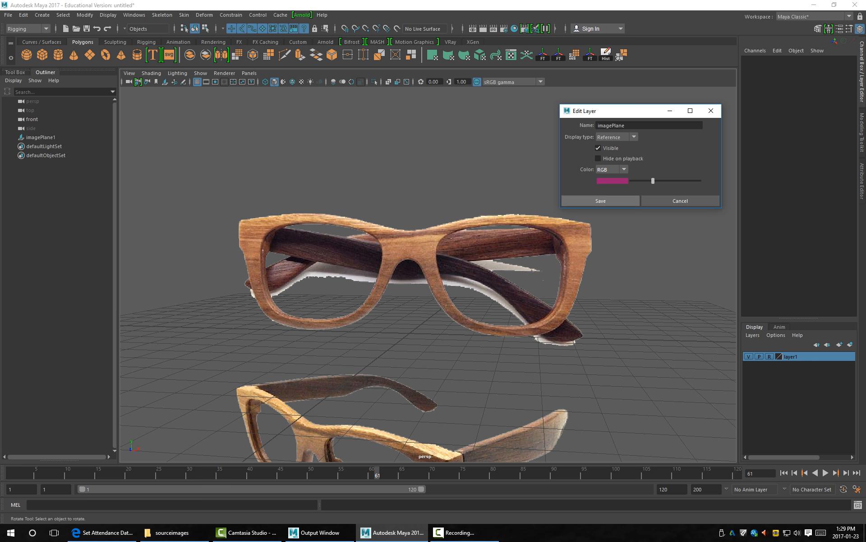
{"action": "left_click", "coordinate": [600, 201]}
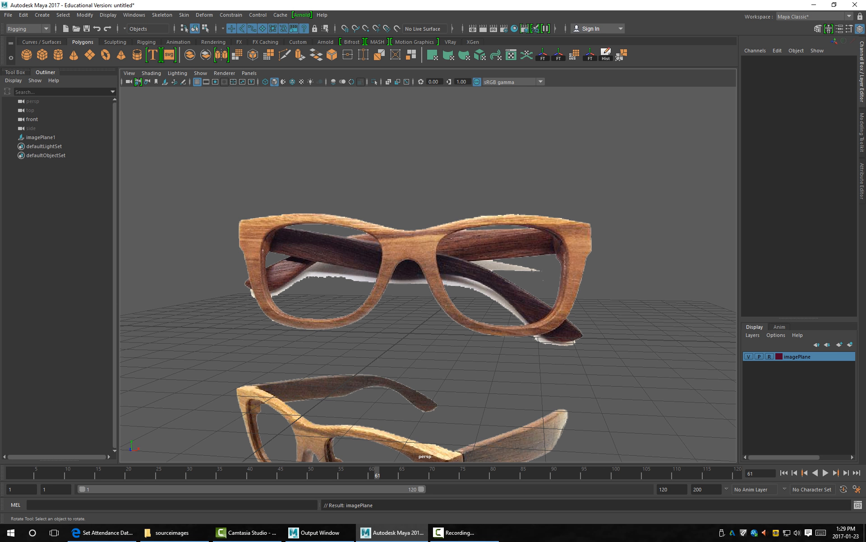
{"action": "double_click", "coordinate": [797, 356]}
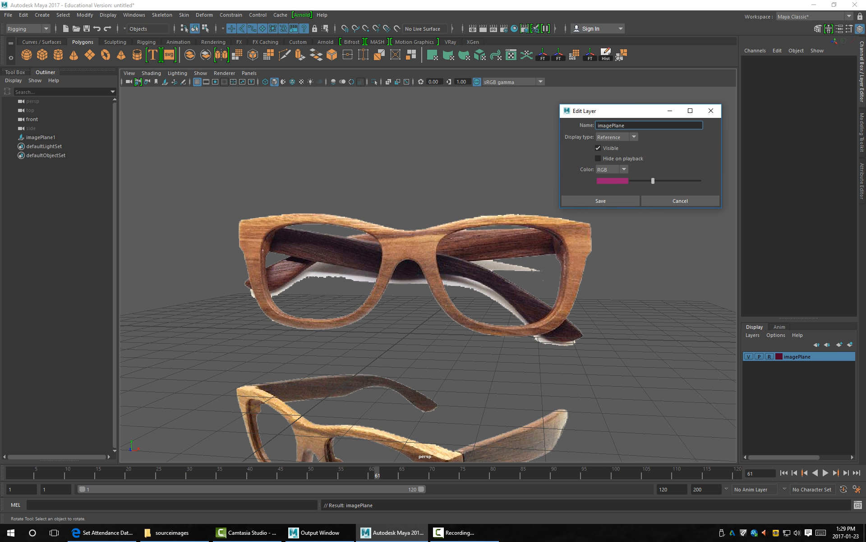
{"action": "left_click", "coordinate": [601, 199]}
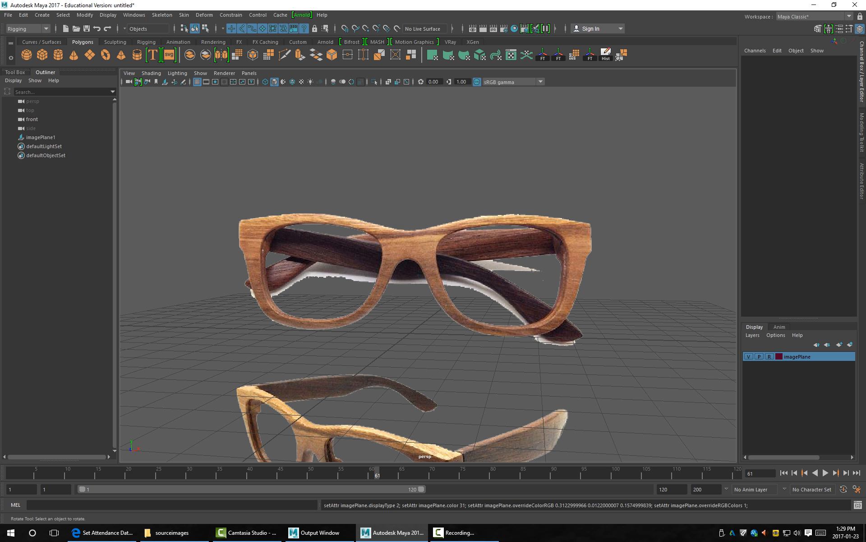
Compare wireframe and shaded display in the perspective view by switching between them repeatedly.
{"action": "key", "text": "4"}
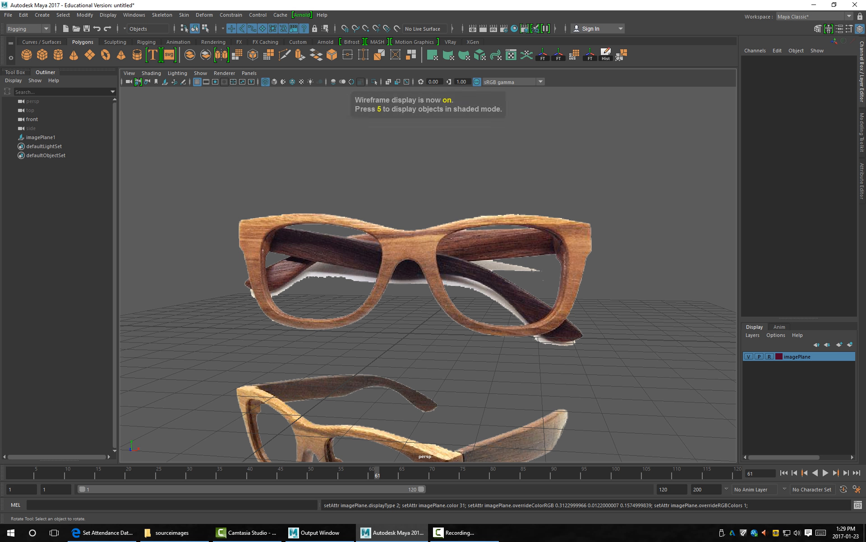
{"action": "key", "text": "5"}
{"action": "key", "text": "4"}
{"action": "key", "text": "5"}
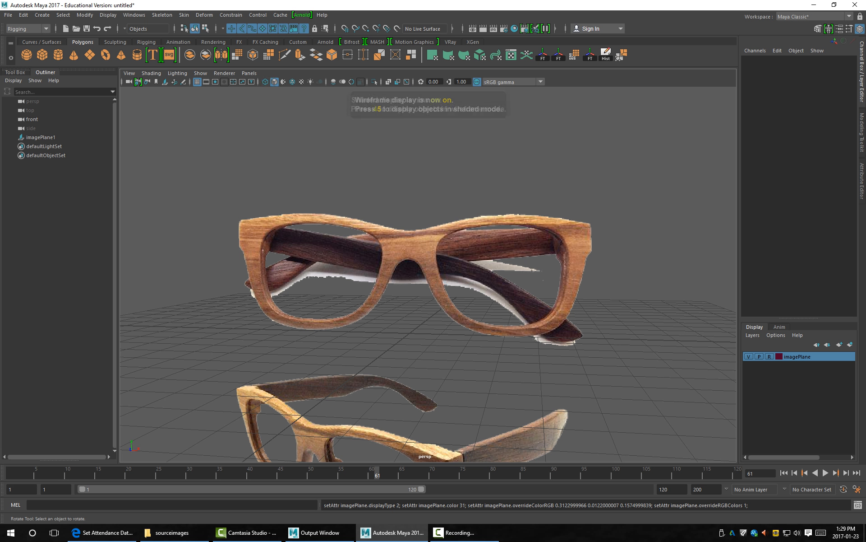
{"action": "key", "text": "4"}
{"action": "key", "text": "5"}
{"action": "key", "text": "4"}
{"action": "key", "text": "5"}
{"action": "key", "text": "4"}
{"action": "key", "text": "5"}
{"action": "key", "text": "4"}
Create a polygon pipe on the grid and show the perspective view in shaded display.
{"action": "scroll", "coordinate": [428, 273], "scroll_direction": "down", "scroll_amount": 2}
{"action": "middle_click_drag", "start_coordinate": [428, 274], "coordinate": [397, 218], "text": "alt"}
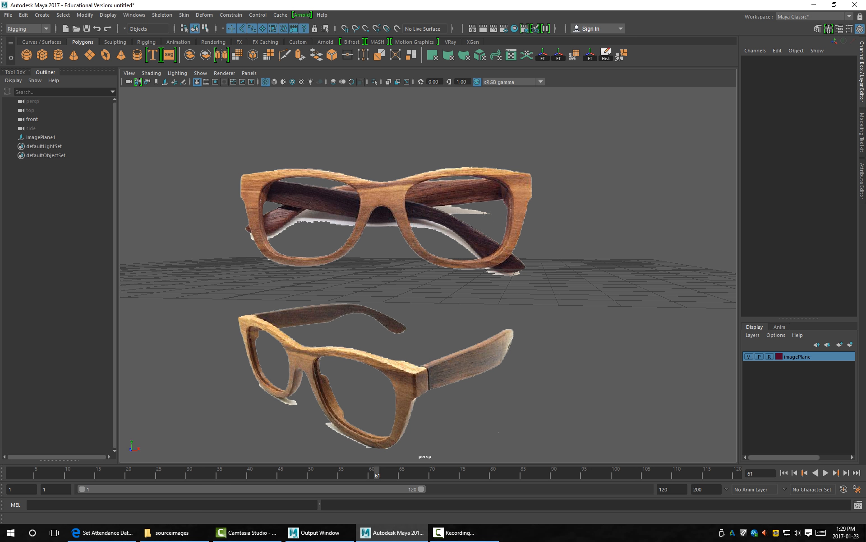
{"action": "middle_click_drag", "start_coordinate": [428, 274], "coordinate": [449, 318], "text": "alt"}
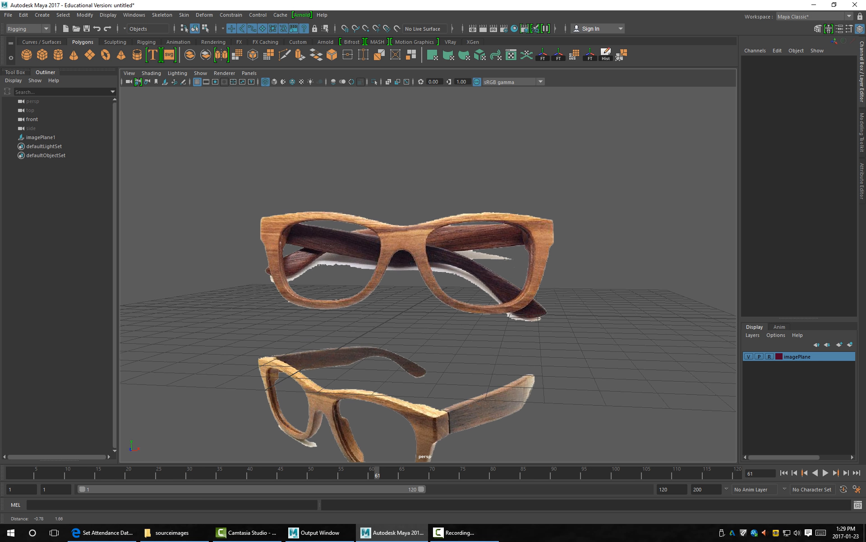
{"action": "right_click_drag", "start_coordinate": [449, 319], "coordinate": [517, 318], "text": "alt"}
{"action": "middle_click_drag", "start_coordinate": [516, 318], "coordinate": [499, 315], "text": "alt"}
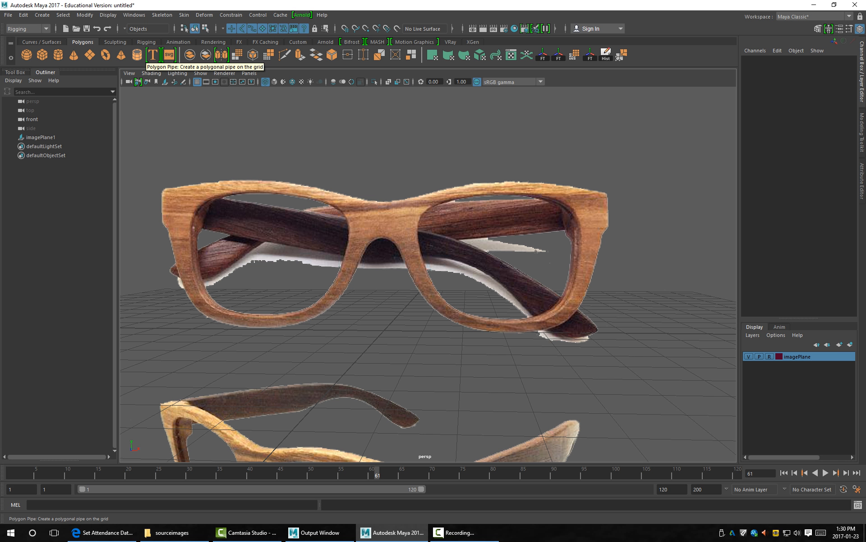
{"action": "left_click", "coordinate": [137, 55]}
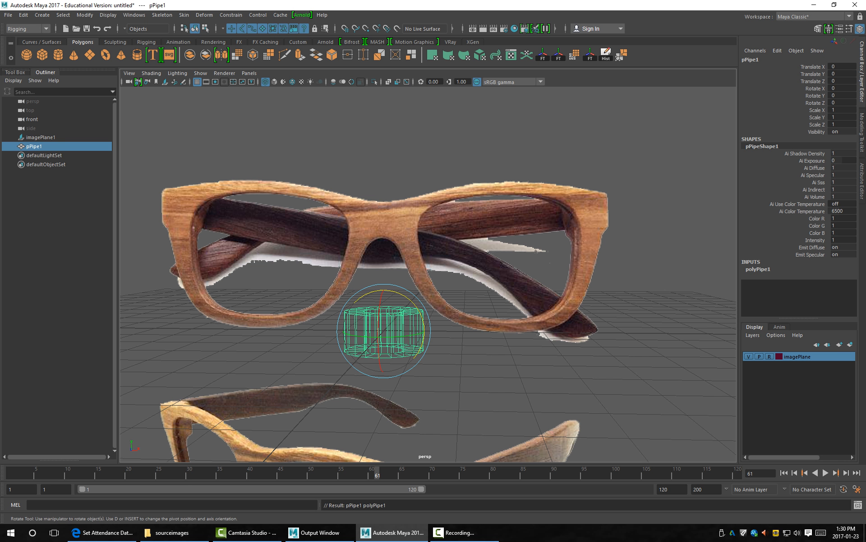
{"action": "key", "text": "5"}
Move the pipe up and across into the right-hand lens opening, to about X 2.761 and Y 2.141.
{"action": "key", "text": "w"}
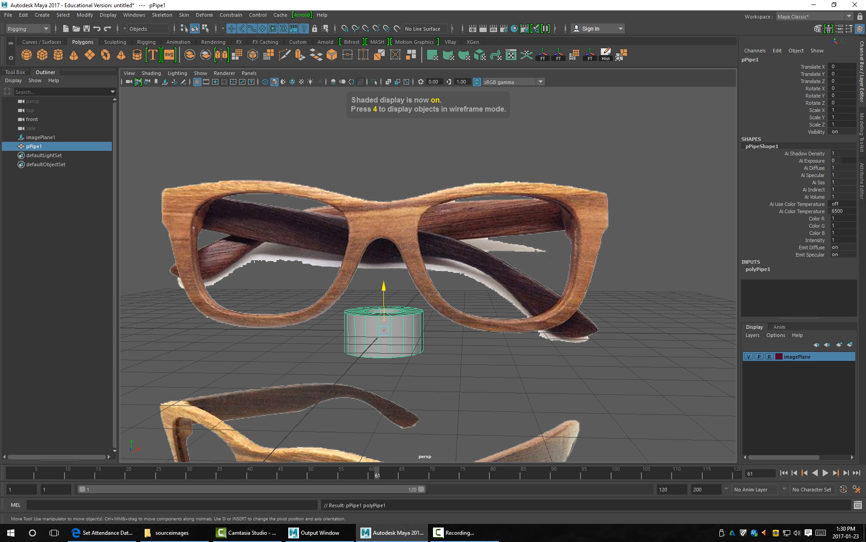
{"action": "left_click_drag", "start_coordinate": [384, 293], "coordinate": [384, 209]}
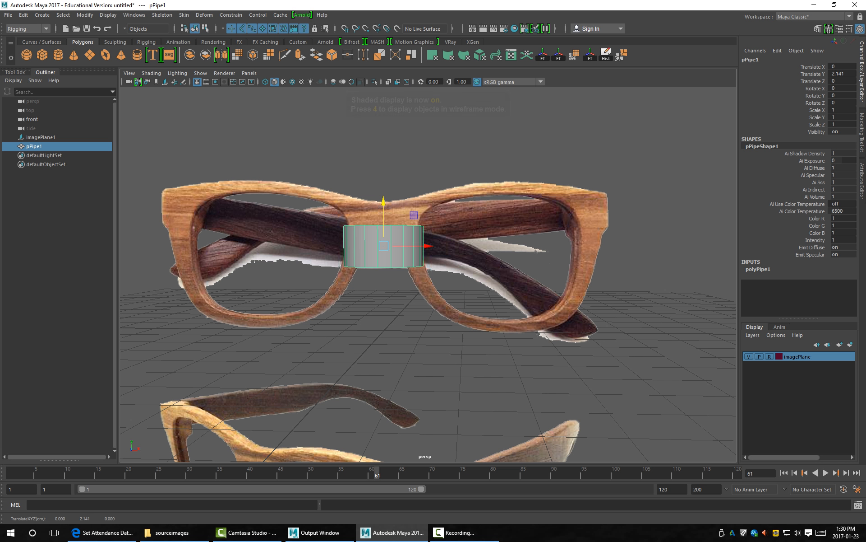
{"action": "left_click_drag", "start_coordinate": [426, 246], "coordinate": [547, 249]}
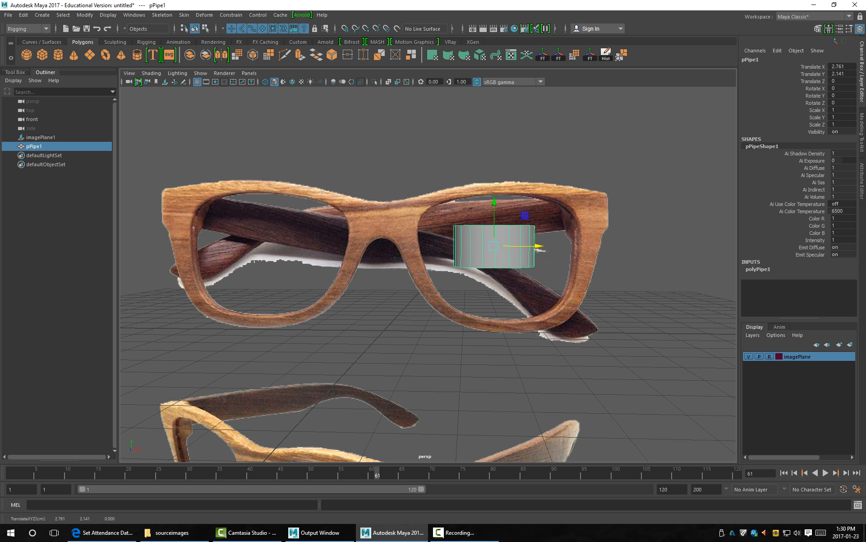
Try moving the pipe along Z while viewing it from above, and undo the move.
{"action": "left_click_drag", "start_coordinate": [451, 252], "coordinate": [425, 246], "text": "alt"}
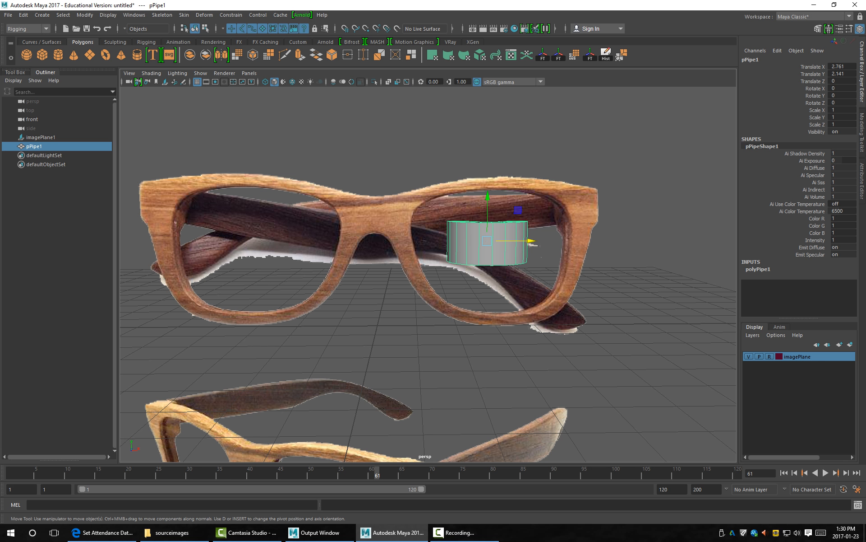
{"action": "left_click_drag", "start_coordinate": [424, 246], "coordinate": [614, 319], "text": "alt"}
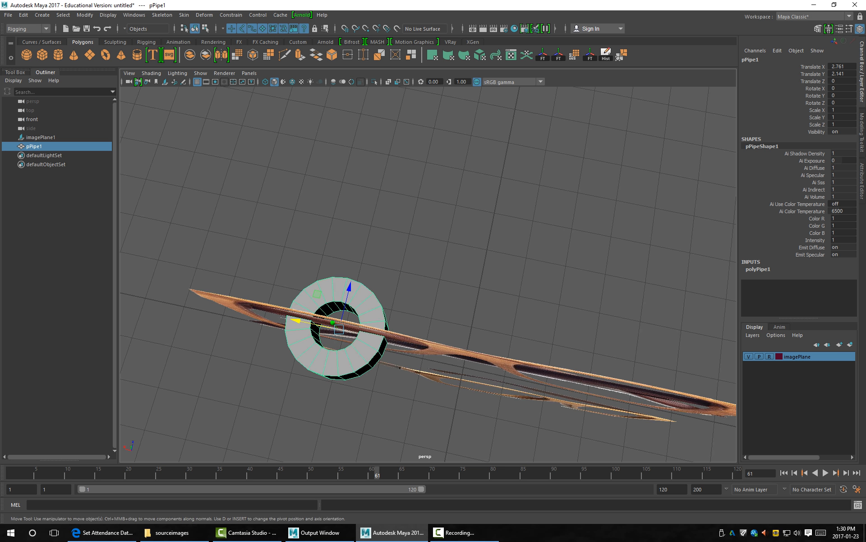
{"action": "left_click_drag", "start_coordinate": [349, 289], "coordinate": [220, 137]}
{"action": "key", "text": "ctrl+z"}
Set the pipe's Rotate X to 90 and undo that rotation.
{"action": "middle_click_drag", "start_coordinate": [220, 138], "coordinate": [234, 155], "text": "alt"}
{"action": "scroll", "coordinate": [228, 113], "scroll_direction": "up", "scroll_amount": 2}
{"action": "key", "text": "e"}
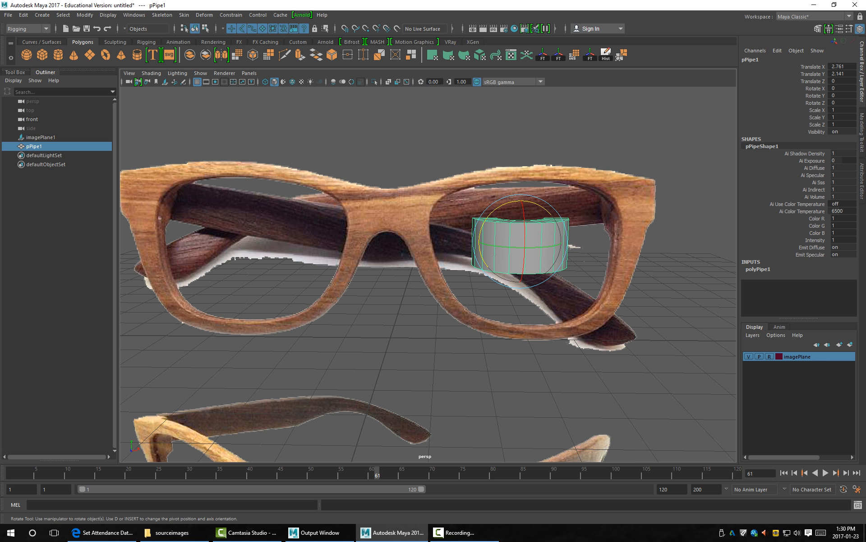
{"action": "left_click", "coordinate": [816, 89]}
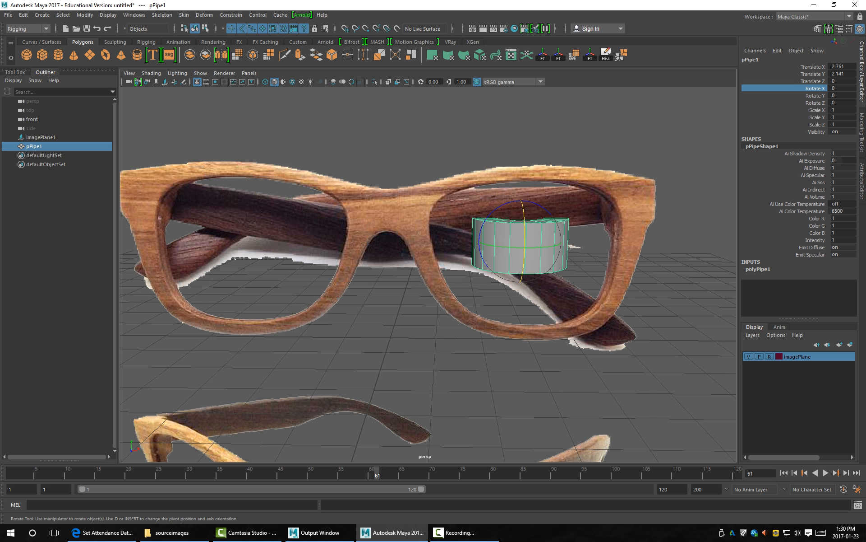
{"action": "left_click", "coordinate": [843, 88]}
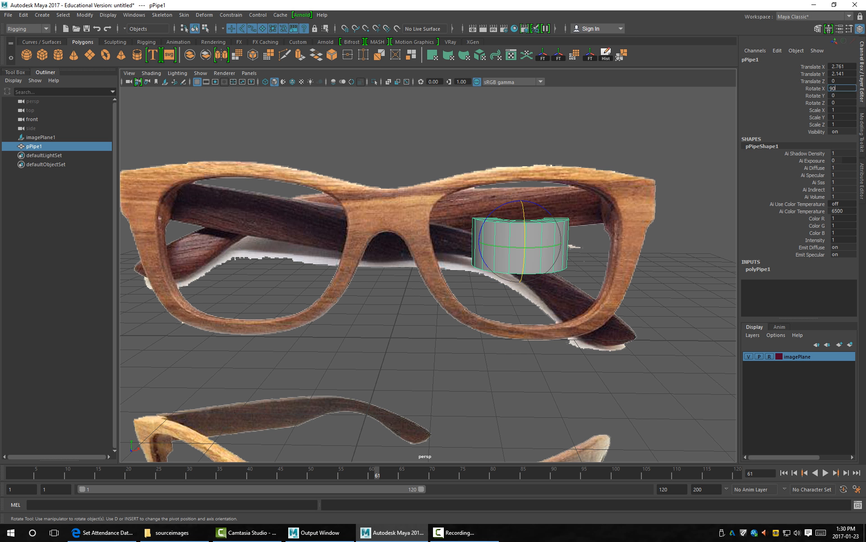
{"action": "type", "text": "90"}
{"action": "key", "text": "Return"}
{"action": "key", "text": "ctrl+z"}
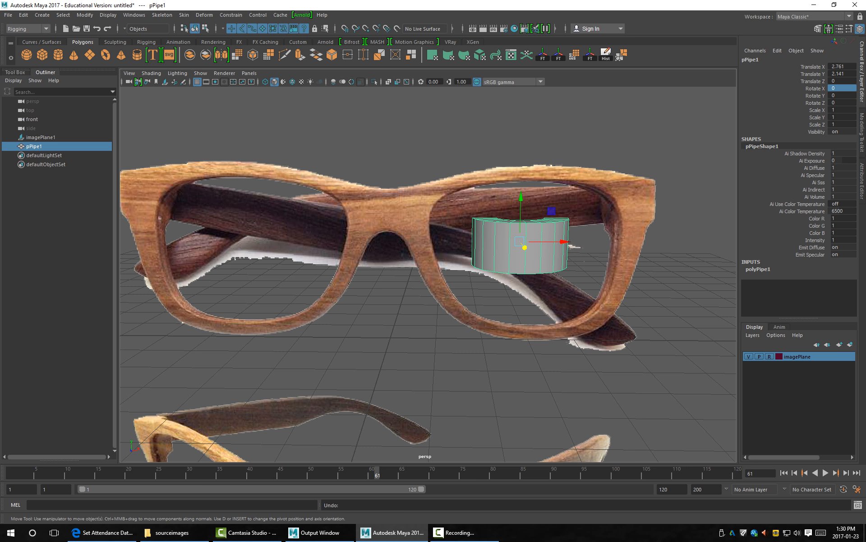
Enable Discrete Rotate and rotate the pipe to -90 degrees about X so its opening faces front.
{"action": "key", "text": "e"}
{"action": "key", "text": "e"}
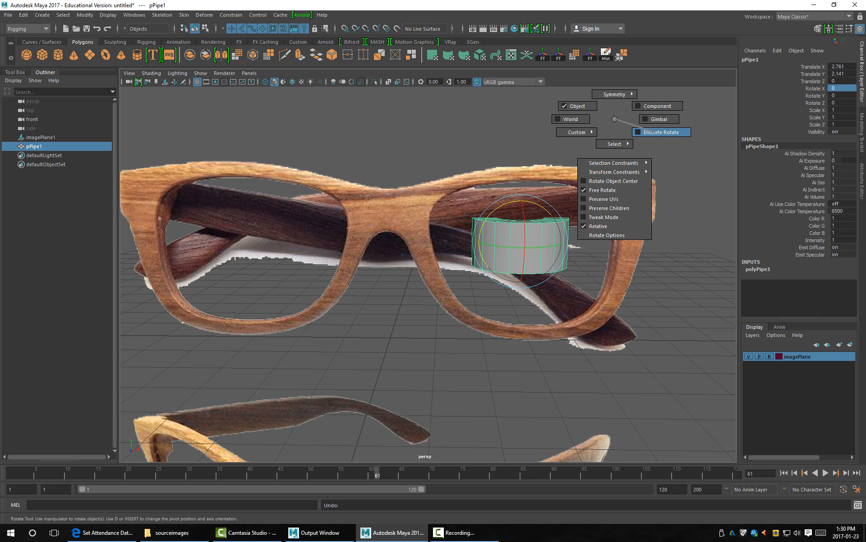
{"action": "left_click_drag", "start_coordinate": [525, 241], "coordinate": [523, 201]}
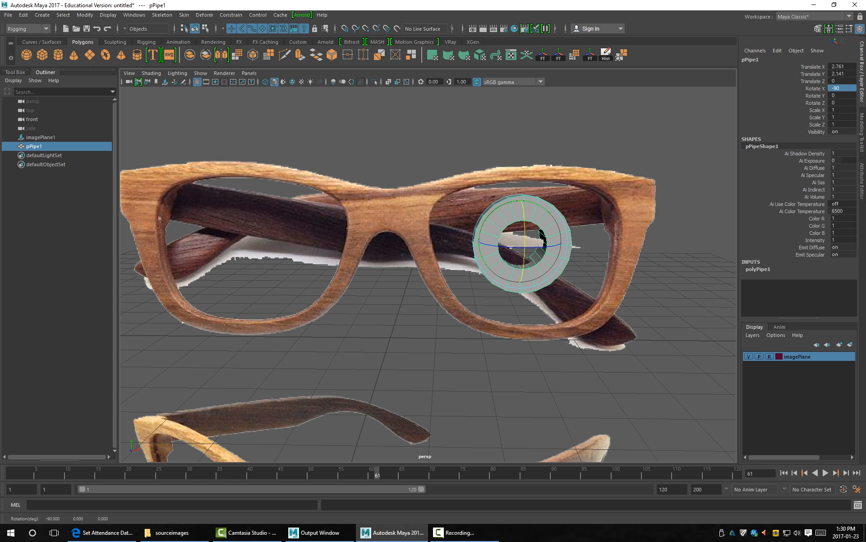
{"action": "middle_click_drag", "start_coordinate": [523, 244], "coordinate": [514, 221], "text": "alt"}
{"action": "scroll", "coordinate": [518, 220], "scroll_direction": "up", "scroll_amount": 2}
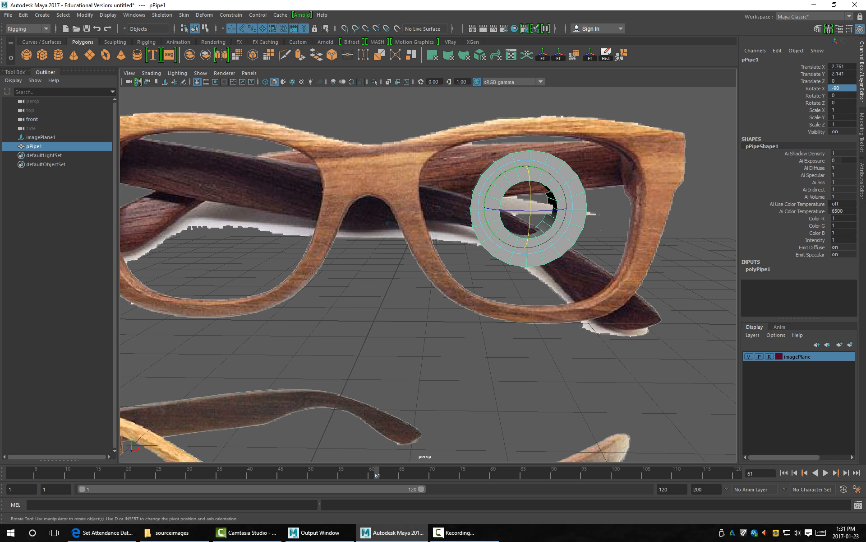
Scale the pipe uniformly to about 1.616 so it fills more of the right-hand lens opening.
{"action": "key", "text": "q"}
{"action": "key", "text": "w"}
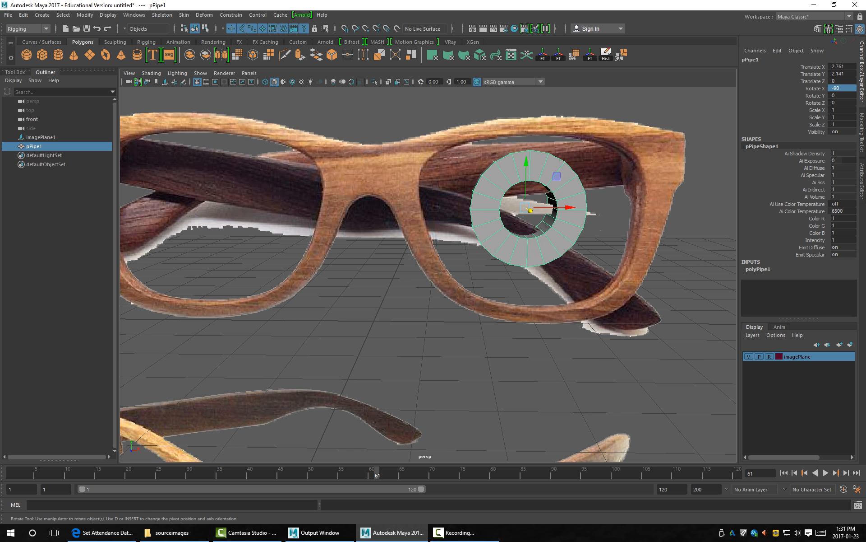
{"action": "key", "text": "r"}
{"action": "left_click_drag", "start_coordinate": [525, 207], "coordinate": [553, 207]}
{"action": "left_click_drag", "start_coordinate": [428, 274], "coordinate": [428, 266], "text": "alt"}
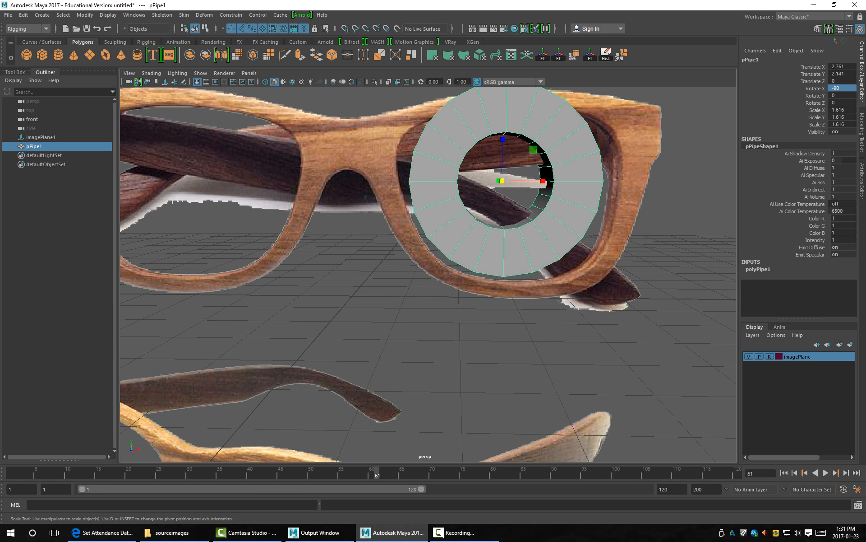
In the front view, lower the pipe to about Y 1.989 and scale it uniformly to about 1.931.
{"action": "key", "text": "space"}
{"action": "key", "text": "space"}
{"action": "key", "text": "w"}
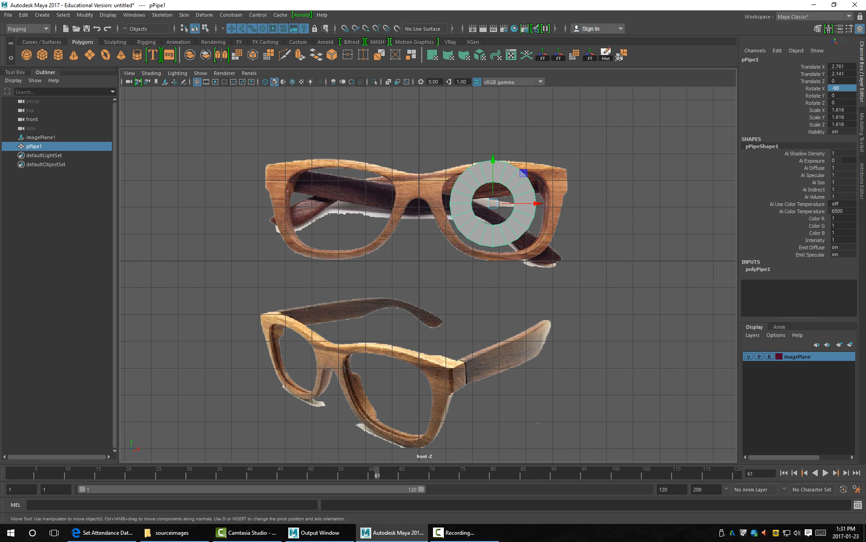
{"action": "left_click_drag", "start_coordinate": [493, 159], "coordinate": [493, 163]}
{"action": "key", "text": "r"}
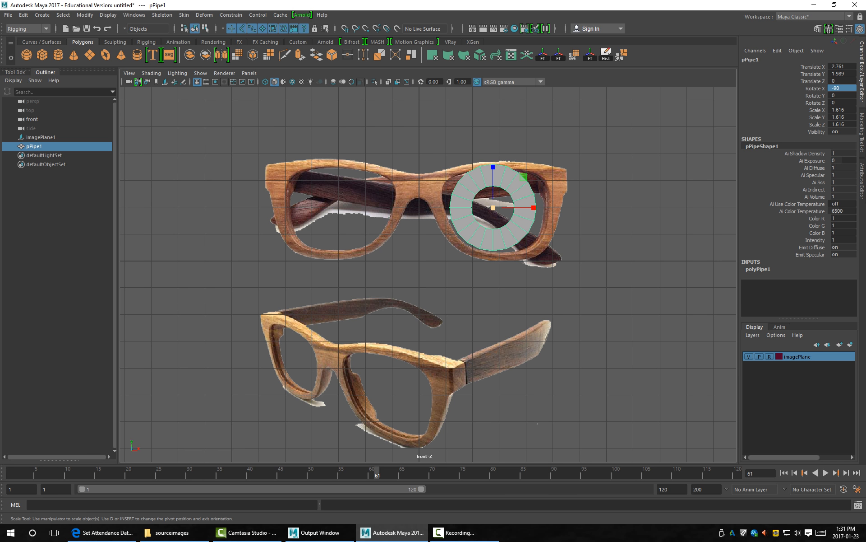
{"action": "left_click_drag", "start_coordinate": [493, 207], "coordinate": [509, 207]}
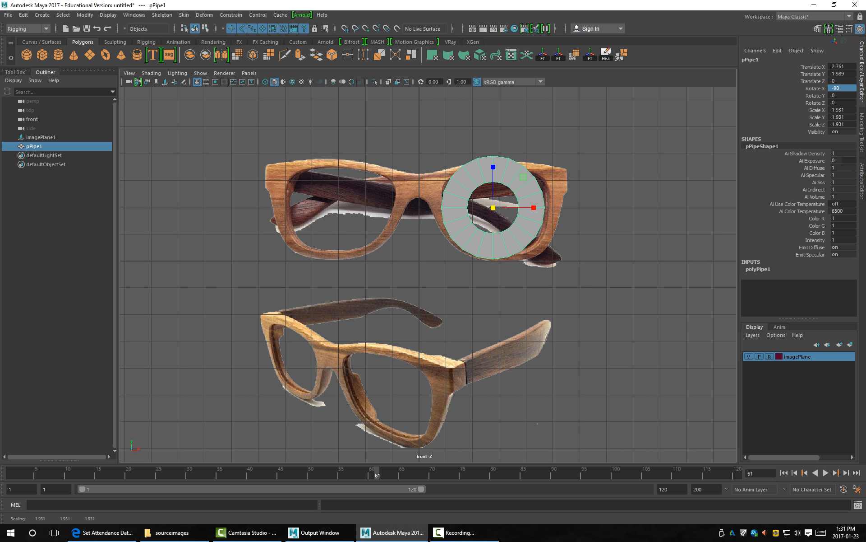
Reposition the enlarged pipe over the right-hand lens at about X 3.031 and Y 1.855.
{"action": "key", "text": "w"}
{"action": "left_click_drag", "start_coordinate": [493, 163], "coordinate": [493, 166]}
{"action": "left_click_drag", "start_coordinate": [536, 210], "coordinate": [544, 211]}
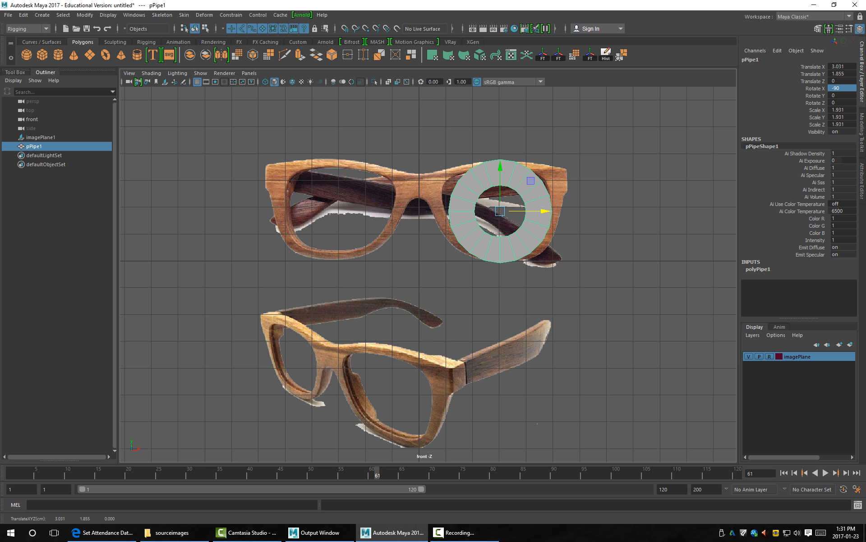
Reselect the pipe, add it to the imagePlane display layer, and clear the selection.
{"action": "left_click", "coordinate": [601, 212]}
{"action": "left_click", "coordinate": [500, 248]}
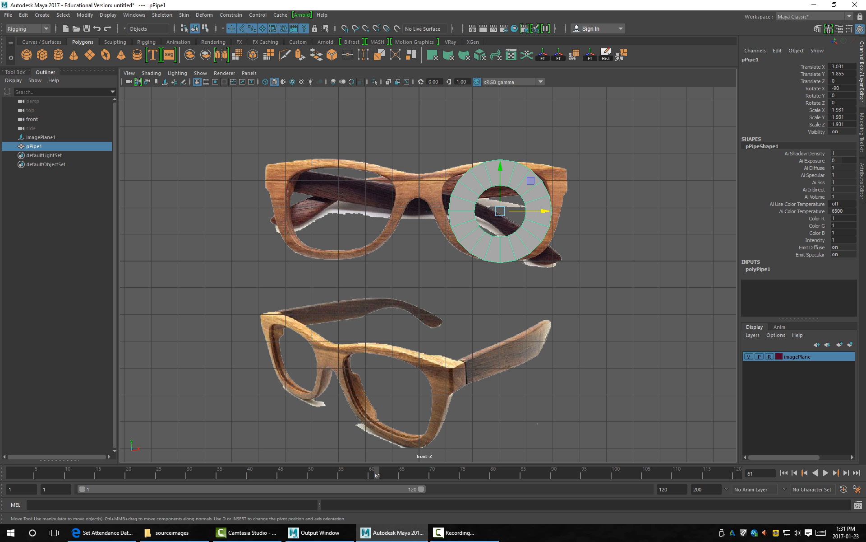
{"action": "right_click", "coordinate": [766, 356]}
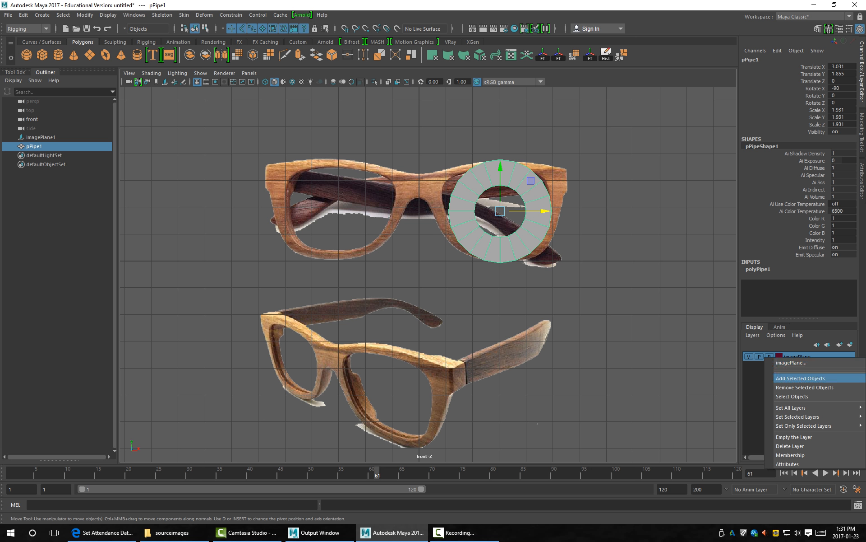
{"action": "left_click", "coordinate": [804, 378]}
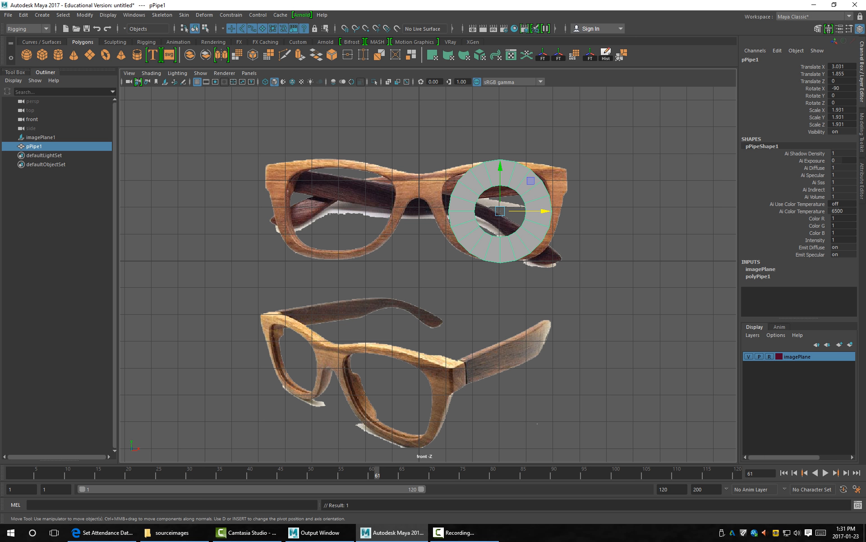
{"action": "key", "text": "Escape"}
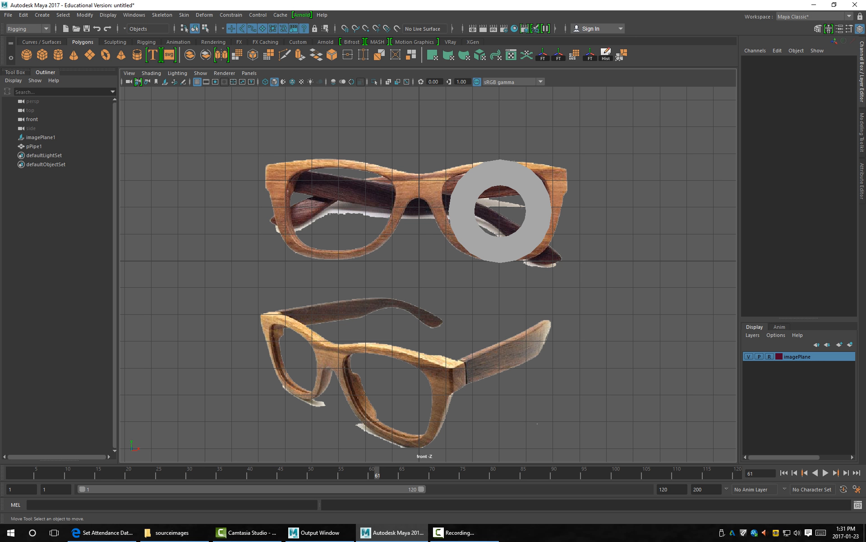
Try to marquee-select the pipe in the perspective view and turn off the imagePlane layer's reference mode.
{"action": "key", "text": "space"}
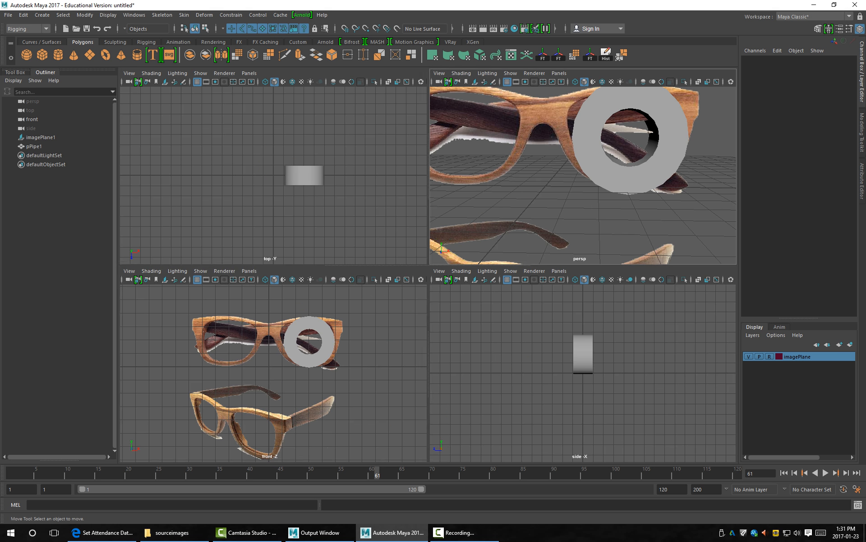
{"action": "key", "text": "space"}
{"action": "left_click_drag", "start_coordinate": [428, 253], "coordinate": [428, 298], "text": "alt"}
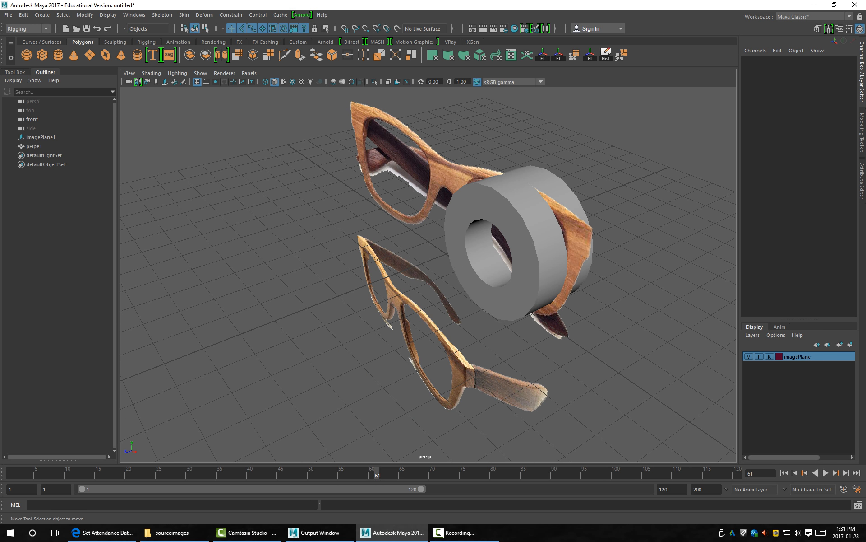
{"action": "left_click_drag", "start_coordinate": [498, 136], "coordinate": [527, 241]}
{"action": "left_click_drag", "start_coordinate": [458, 188], "coordinate": [527, 272]}
{"action": "left_click_drag", "start_coordinate": [504, 172], "coordinate": [535, 313]}
{"action": "left_click_drag", "start_coordinate": [593, 166], "coordinate": [469, 241]}
{"action": "left_click_drag", "start_coordinate": [520, 146], "coordinate": [583, 236]}
Examine the pipe against the reference image in wireframe from several angles and in shaded display from the front.
{"action": "key", "text": "4"}
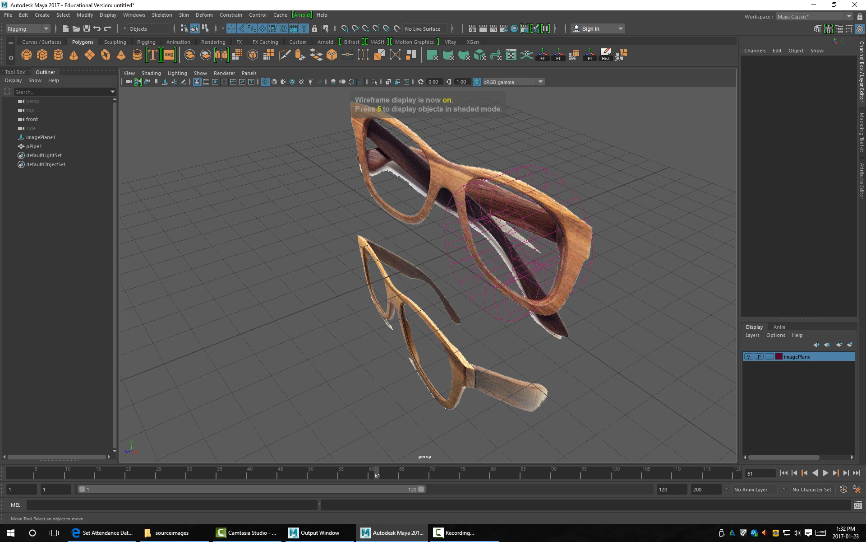
{"action": "left_click_drag", "start_coordinate": [406, 289], "coordinate": [463, 244], "text": "alt"}
{"action": "right_click_drag", "start_coordinate": [463, 244], "coordinate": [510, 245], "text": "alt"}
{"action": "middle_click_drag", "start_coordinate": [510, 244], "coordinate": [469, 260], "text": "alt"}
{"action": "left_click_drag", "start_coordinate": [469, 260], "coordinate": [406, 208], "text": "alt"}
{"action": "right_click_drag", "start_coordinate": [406, 207], "coordinate": [428, 207], "text": "alt"}
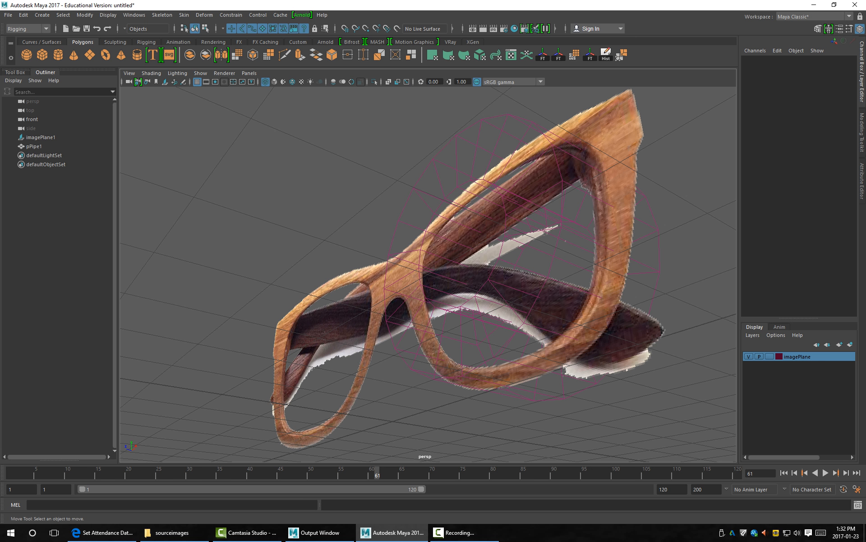
{"action": "left_click_drag", "start_coordinate": [428, 208], "coordinate": [576, 241], "text": "alt"}
{"action": "right_click_drag", "start_coordinate": [576, 242], "coordinate": [553, 241], "text": "alt"}
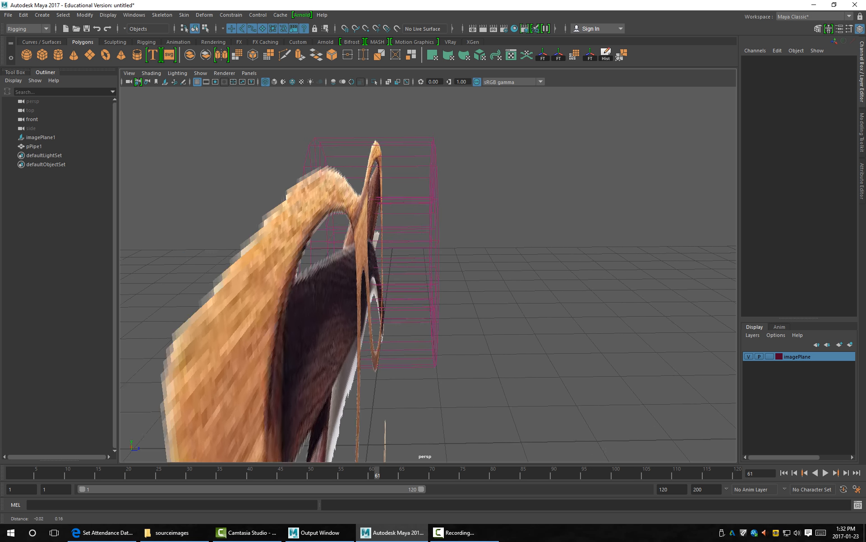
{"action": "middle_click_drag", "start_coordinate": [554, 242], "coordinate": [572, 287], "text": "alt"}
{"action": "mouse_move", "coordinate": [571, 287]}
{"action": "left_mouse_down", "text": "alt"}
{"action": "mouse_move", "coordinate": [493, 303]}
{"action": "mouse_move", "coordinate": [460, 352]}
{"action": "mouse_move", "coordinate": [425, 264]}
{"action": "mouse_move", "coordinate": [562, 272]}
{"action": "left_mouse_up", "text": "alt"}
{"action": "key", "text": "5"}
{"action": "middle_click_drag", "start_coordinate": [562, 272], "coordinate": [544, 241], "text": "alt"}
{"action": "right_click_drag", "start_coordinate": [545, 241], "coordinate": [571, 241], "text": "alt"}
{"action": "middle_click_drag", "start_coordinate": [572, 241], "coordinate": [572, 265], "text": "alt"}
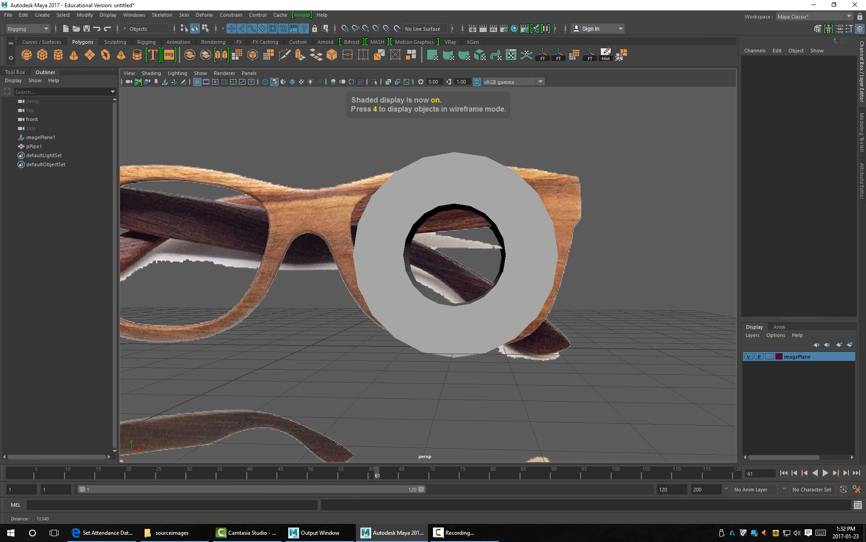
{"action": "right_click_drag", "start_coordinate": [571, 265], "coordinate": [587, 265], "text": "alt"}
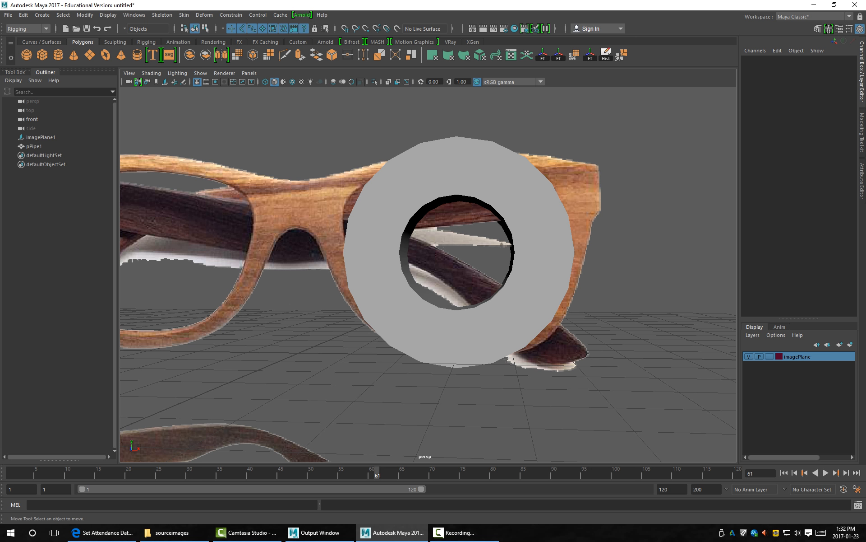
Remove the pipe from the imagePlane display layer and deselect it.
{"action": "left_click", "coordinate": [541, 253]}
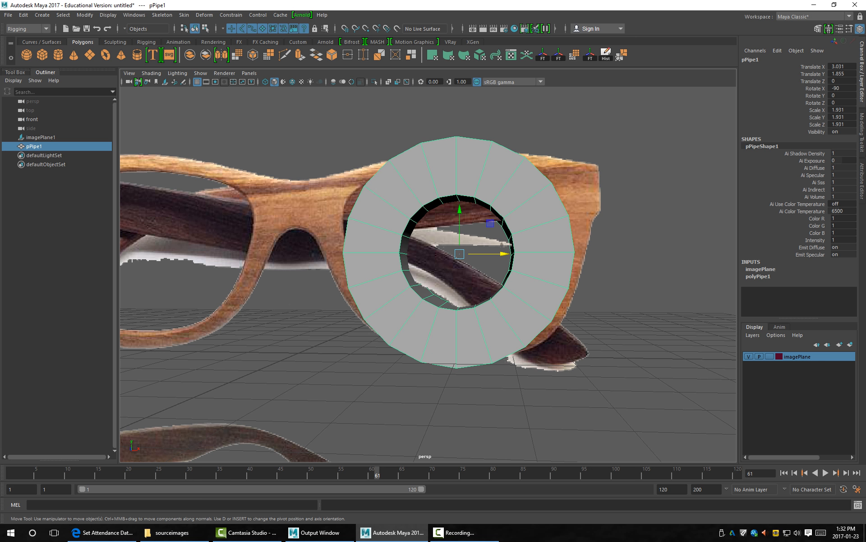
{"action": "right_click", "coordinate": [773, 356]}
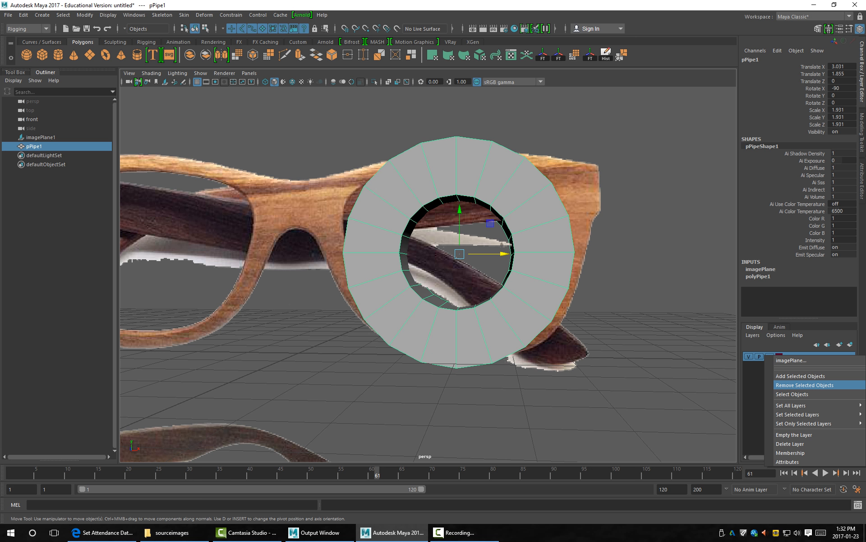
{"action": "left_click", "coordinate": [805, 384]}
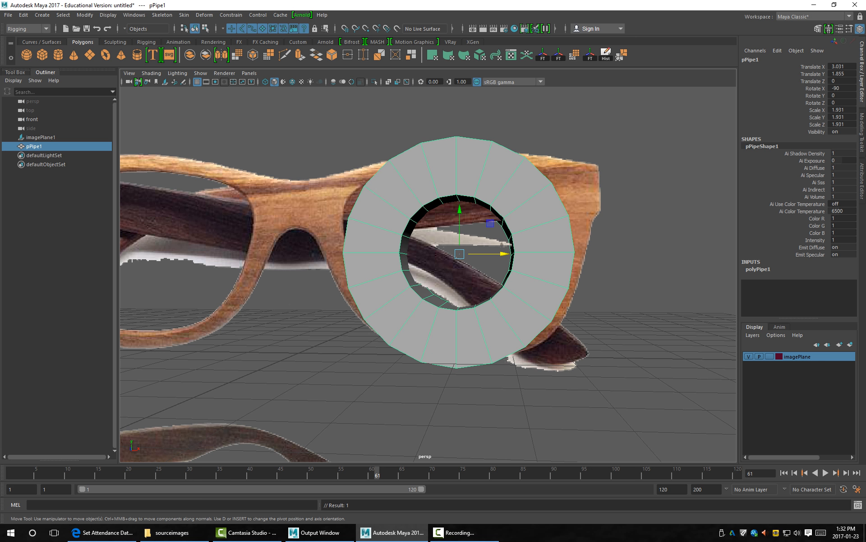
{"action": "left_click", "coordinate": [502, 244]}
Examine the pipe's depth and its fit over the right-hand lens from several perspective angles.
{"action": "left_click_drag", "start_coordinate": [502, 244], "coordinate": [492, 147], "text": "alt"}
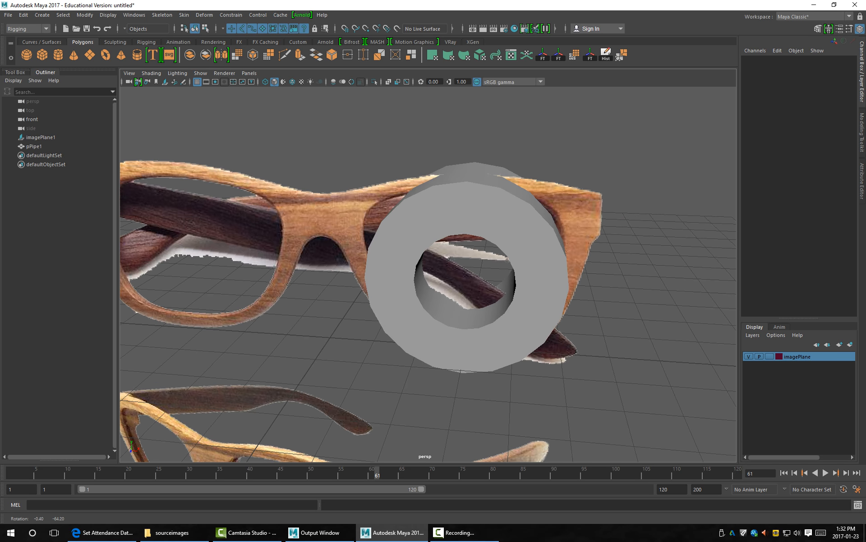
{"action": "middle_click_drag", "start_coordinate": [472, 268], "coordinate": [538, 250], "text": "alt"}
{"action": "scroll", "coordinate": [538, 251], "scroll_direction": "down", "scroll_amount": 2}
{"action": "left_click_drag", "start_coordinate": [538, 251], "coordinate": [531, 207], "text": "alt"}
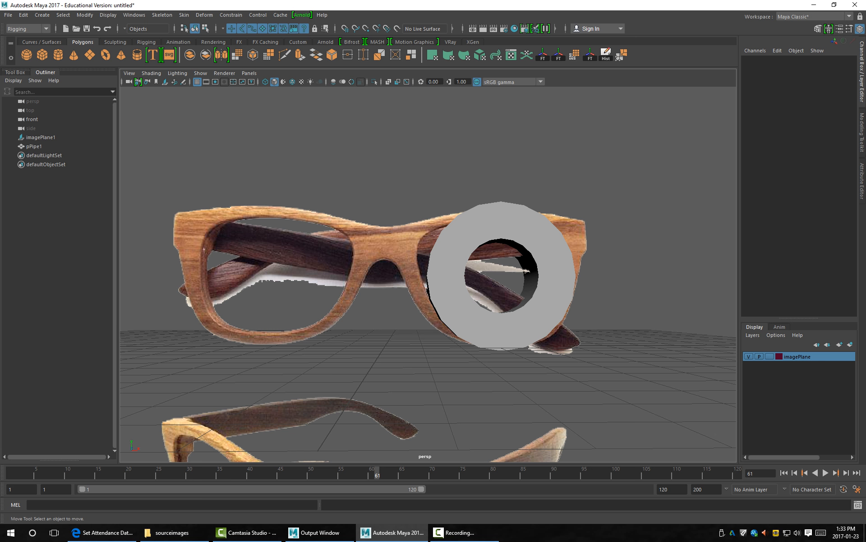
{"action": "middle_click_drag", "start_coordinate": [501, 276], "coordinate": [544, 264], "text": "alt"}
{"action": "right_click_drag", "start_coordinate": [544, 264], "coordinate": [578, 264], "text": "alt"}
{"action": "left_click_drag", "start_coordinate": [519, 264], "coordinate": [568, 264], "text": "alt"}
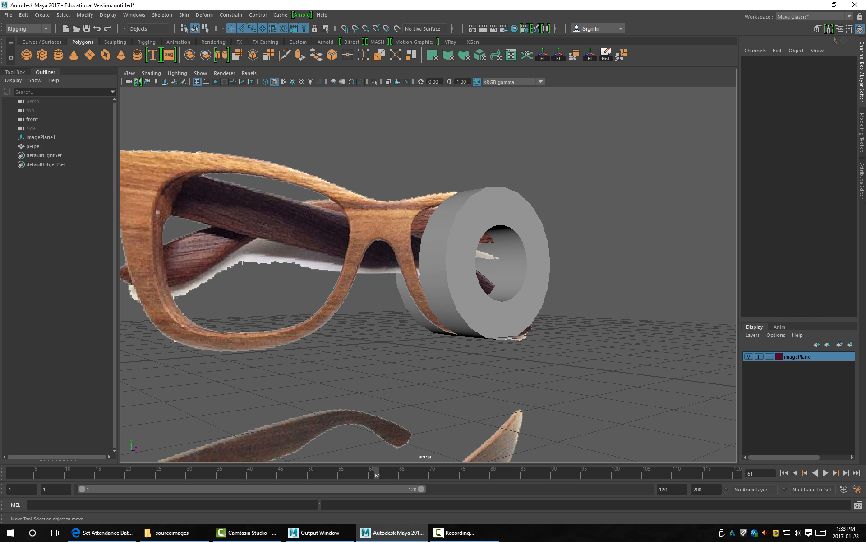
{"action": "left_click_drag", "start_coordinate": [456, 271], "coordinate": [384, 271], "text": "alt"}
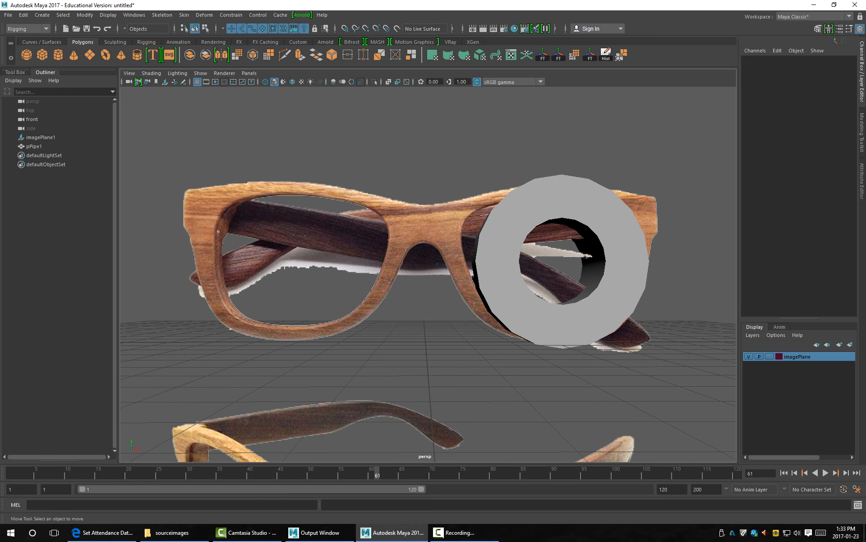
Duplicate the pipe and mirror the copy by setting its Scale X to -1.931.
{"action": "left_click", "coordinate": [505, 262]}
{"action": "middle_click_drag", "start_coordinate": [428, 274], "coordinate": [406, 236], "text": "alt"}
{"action": "right_click_drag", "start_coordinate": [406, 236], "coordinate": [374, 236], "text": "alt"}
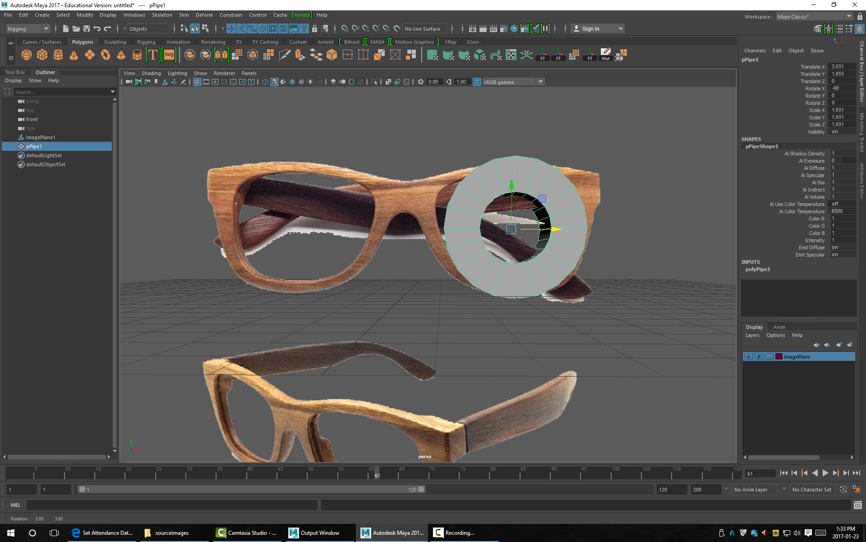
{"action": "left_click_drag", "start_coordinate": [375, 237], "coordinate": [375, 257], "text": "alt"}
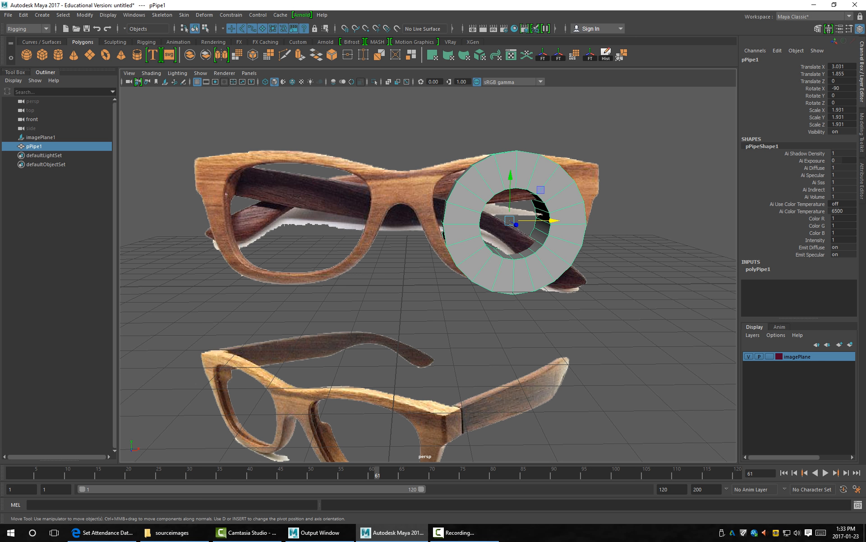
{"action": "mouse_move", "coordinate": [487, 253]}
{"action": "left_mouse_down", "text": "alt"}
{"action": "mouse_move", "coordinate": [481, 236]}
{"action": "mouse_move", "coordinate": [480, 248]}
{"action": "left_mouse_up", "text": "alt"}
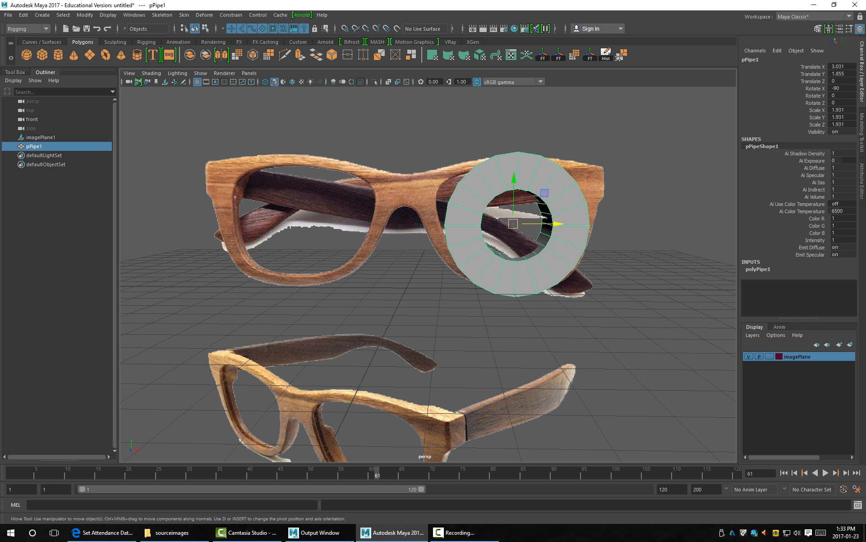
{"action": "key", "text": "ctrl+d"}
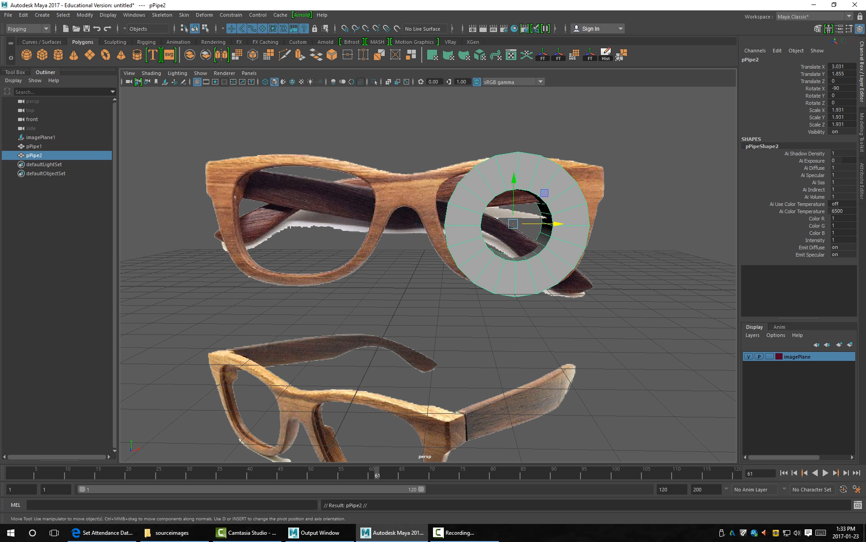
{"action": "left_click", "coordinate": [842, 109]}
{"action": "left_click", "coordinate": [830, 109]}
{"action": "type", "text": "-"}
{"action": "key", "text": "Return"}
Move the mirrored copy along X to about -0.062, over the bridge, and delete it.
{"action": "left_click_drag", "start_coordinate": [555, 223], "coordinate": [459, 224]}
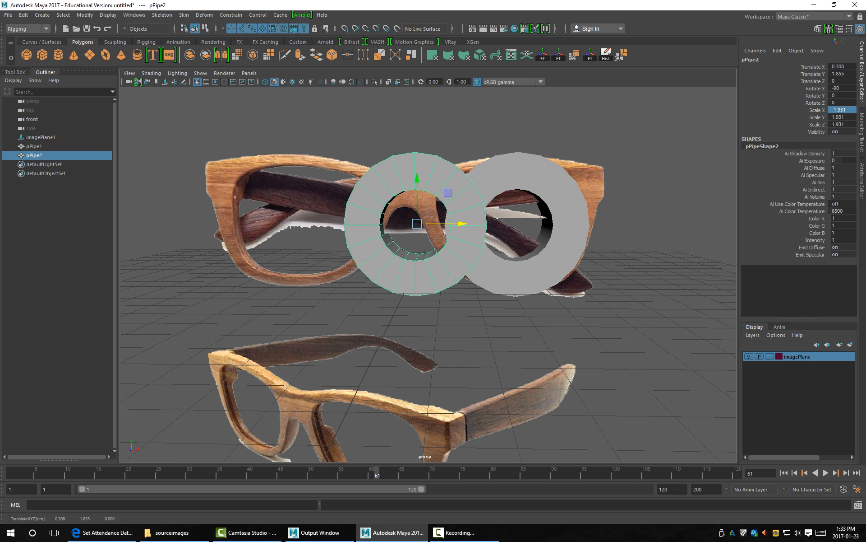
{"action": "mouse_move", "coordinate": [459, 223]}
{"action": "left_mouse_down"}
{"action": "mouse_move", "coordinate": [468, 223]}
{"action": "mouse_move", "coordinate": [446, 224]}
{"action": "left_mouse_up"}
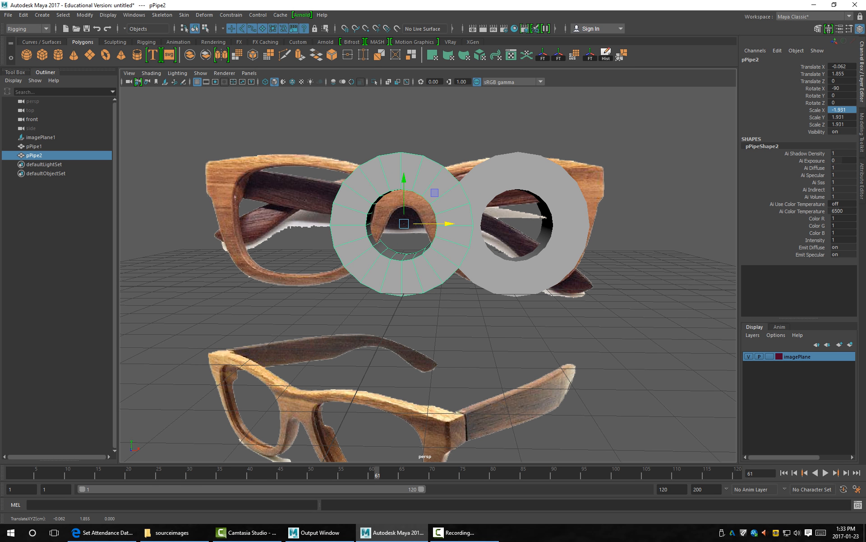
{"action": "key", "text": "Delete"}
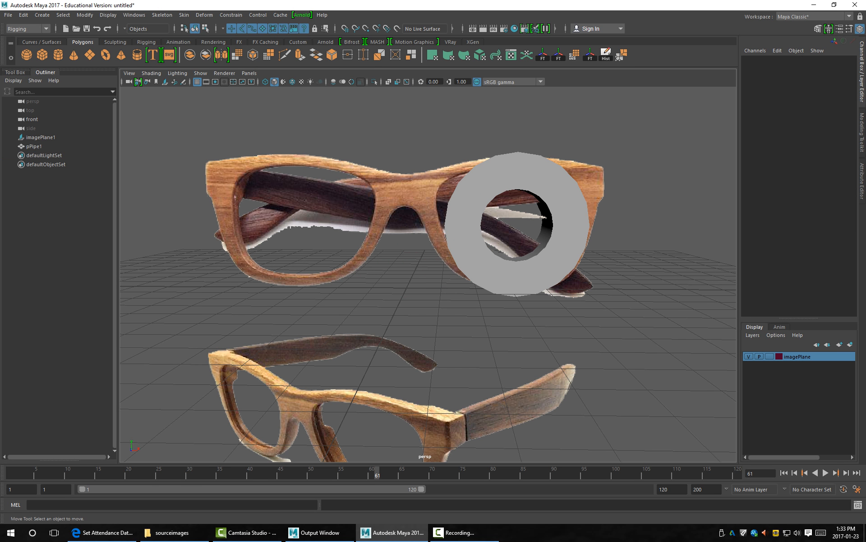
Reselect the original pipe over the right-hand lens and display it in the four-view layout.
{"action": "left_click", "coordinate": [465, 224]}
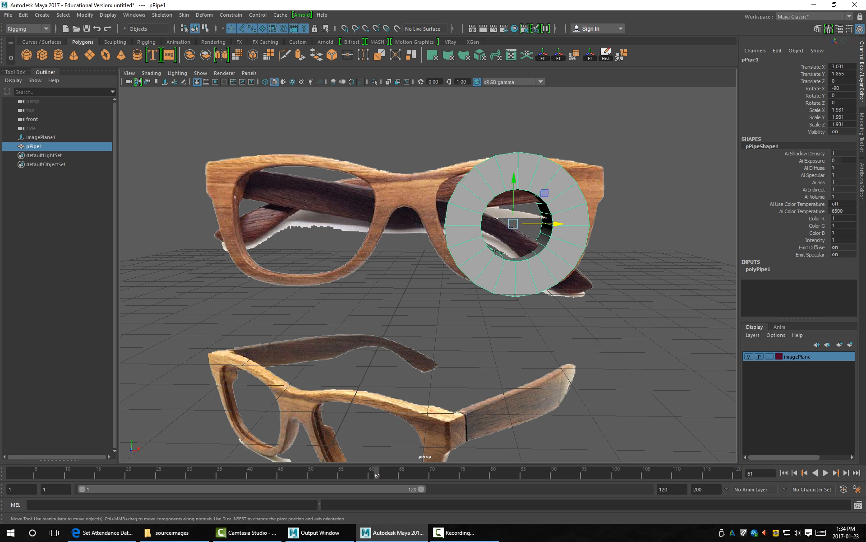
{"action": "scroll", "coordinate": [428, 276], "scroll_direction": "up", "scroll_amount": 3}
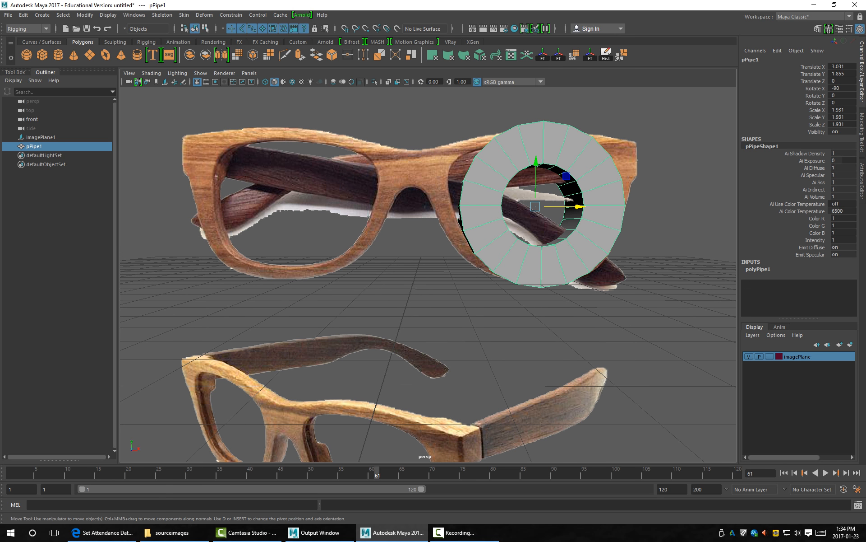
{"action": "middle_click_drag", "start_coordinate": [428, 275], "coordinate": [440, 288], "text": "alt"}
{"action": "scroll", "coordinate": [429, 275], "scroll_direction": "down", "scroll_amount": 2}
{"action": "left_click_drag", "start_coordinate": [428, 275], "coordinate": [435, 268], "text": "alt"}
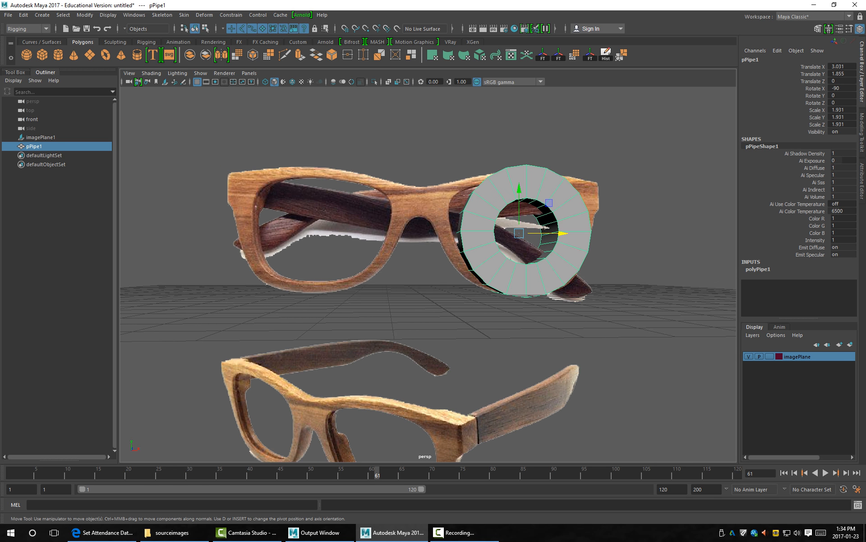
{"action": "left_click_drag", "start_coordinate": [445, 233], "coordinate": [435, 232], "text": "alt"}
{"action": "key", "text": "space"}
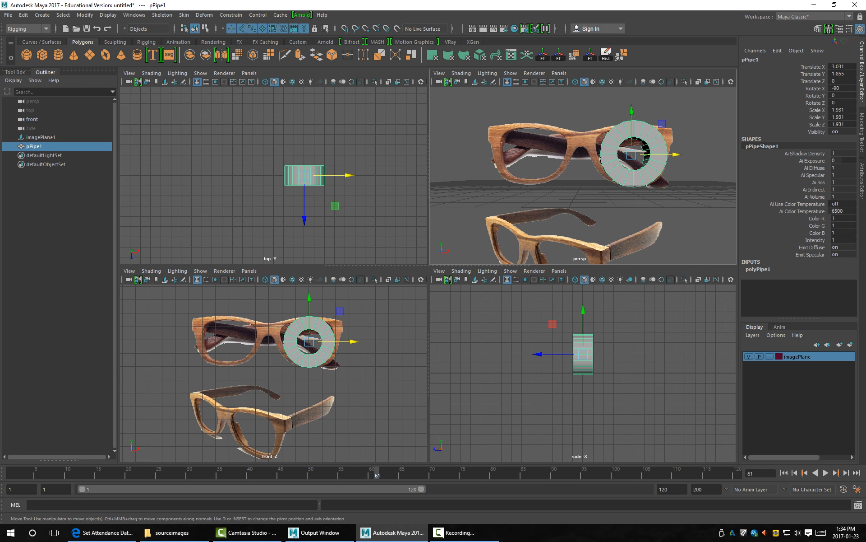
Move the pivot of the pipe over the right-hand lens along X to the bridge of the glasses.
{"action": "middle_click_drag", "start_coordinate": [273, 373], "coordinate": [275, 389], "text": "alt"}
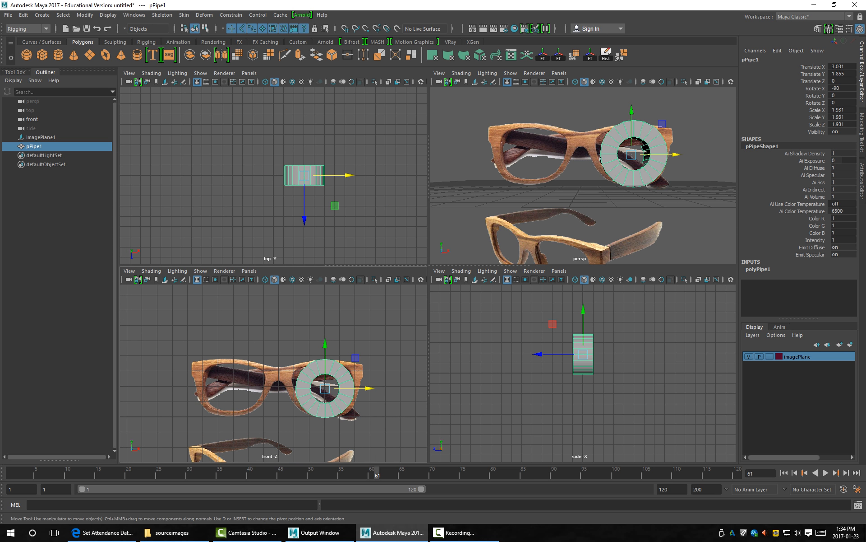
{"action": "key", "text": "space"}
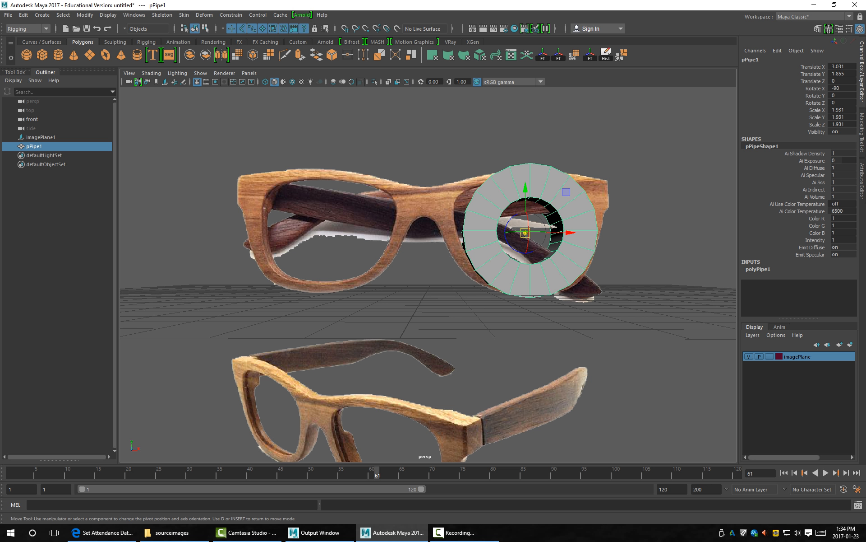
{"action": "left_click_drag", "start_coordinate": [595, 194], "coordinate": [586, 215], "text": "alt"}
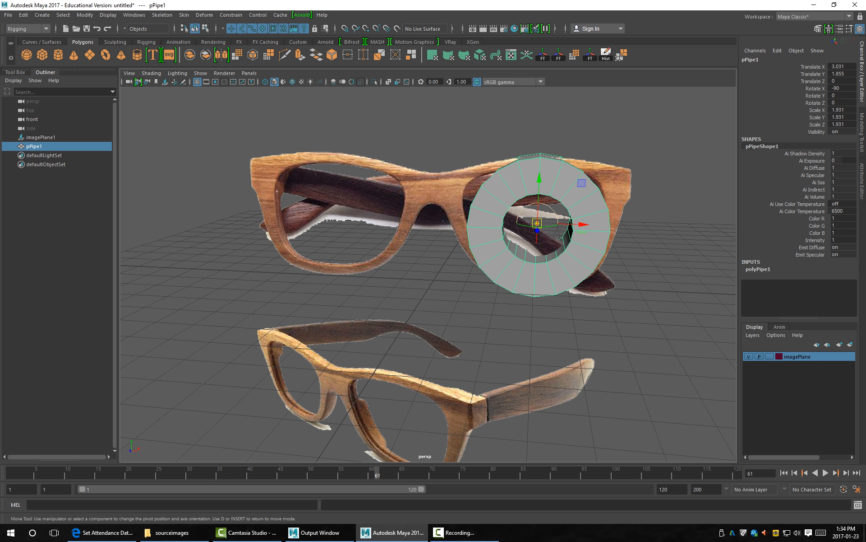
{"action": "left_click_drag", "start_coordinate": [428, 274], "coordinate": [406, 288], "text": "alt"}
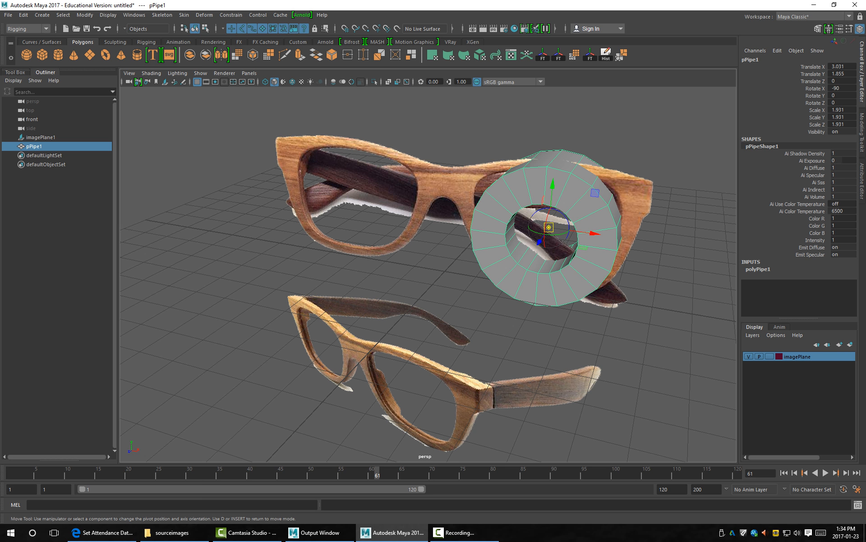
{"action": "left_click_drag", "start_coordinate": [406, 288], "coordinate": [431, 284], "text": "alt"}
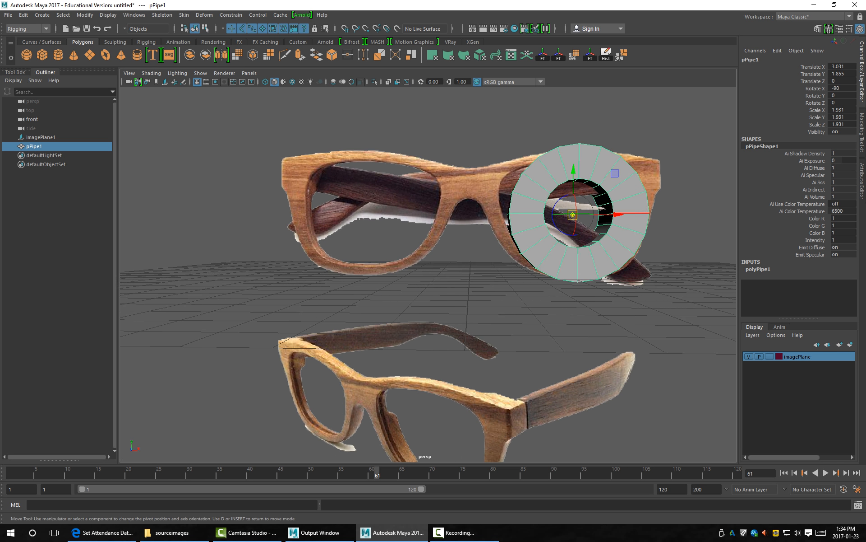
{"action": "left_click_drag", "start_coordinate": [616, 214], "coordinate": [519, 234]}
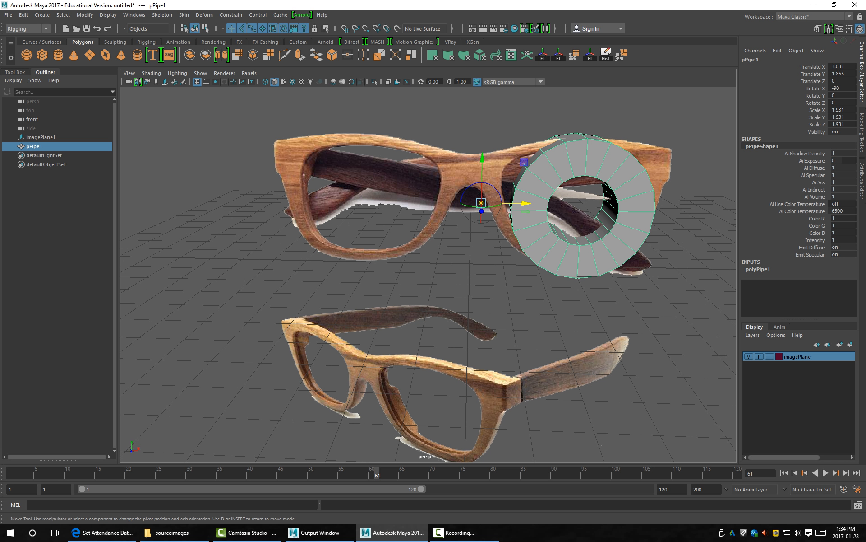
Snap the pipe's pivot along X to the grid's centre line at X 0.
{"action": "key", "text": "x"}
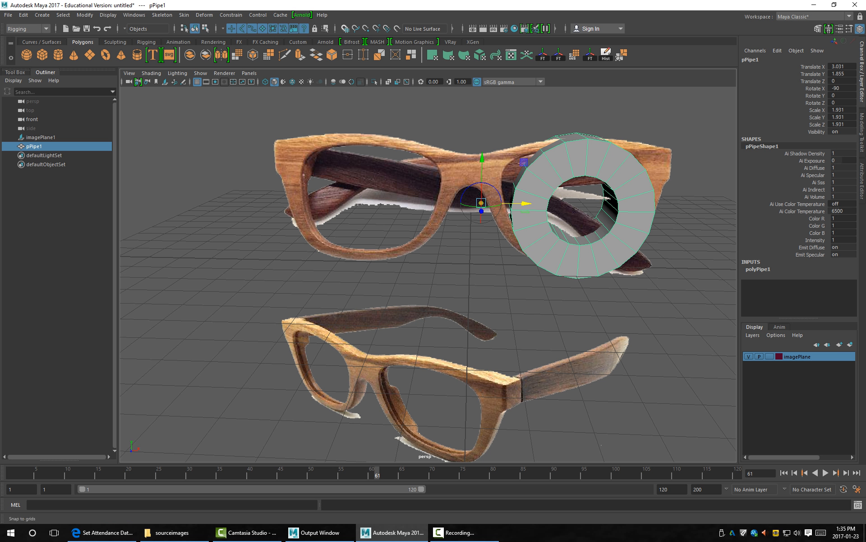
{"action": "key", "text": "x"}
{"action": "key", "text": "x"}
{"action": "left_click", "coordinate": [345, 29]}
{"action": "left_click", "coordinate": [345, 28]}
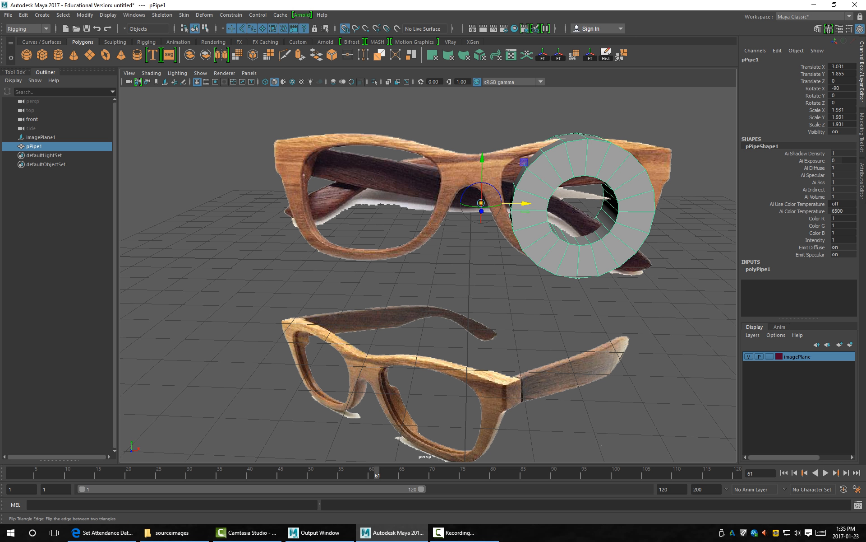
{"action": "left_click", "coordinate": [345, 29]}
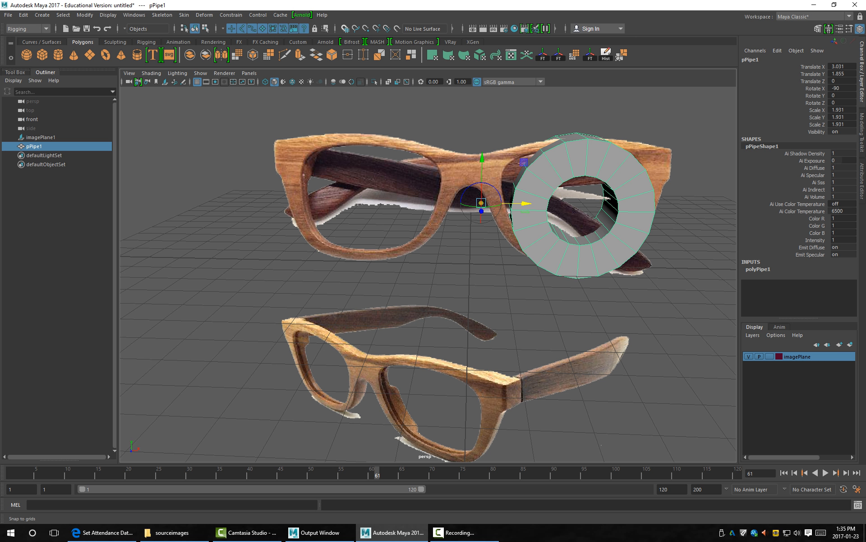
{"action": "left_click", "coordinate": [345, 28]}
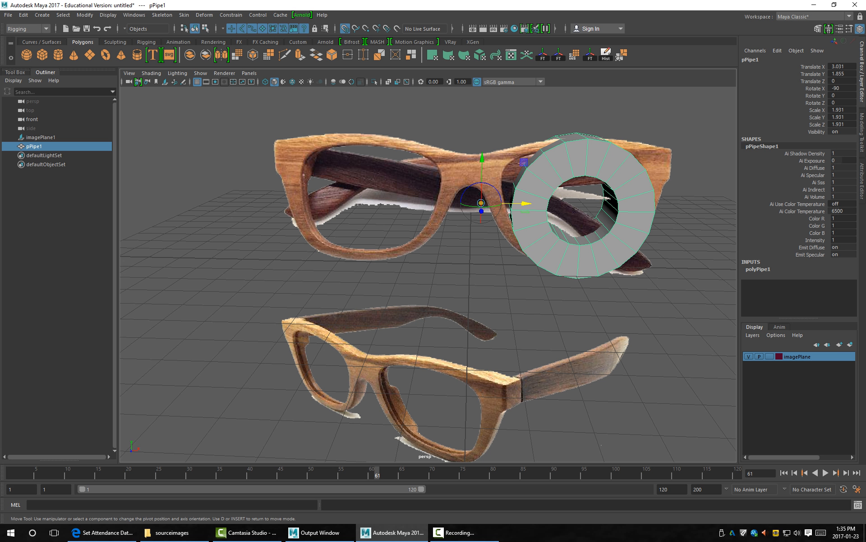
{"action": "key", "text": "x"}
{"action": "key", "text": "x"}
{"action": "left_click_drag", "start_coordinate": [524, 203], "coordinate": [471, 203]}
{"action": "key", "text": "x"}
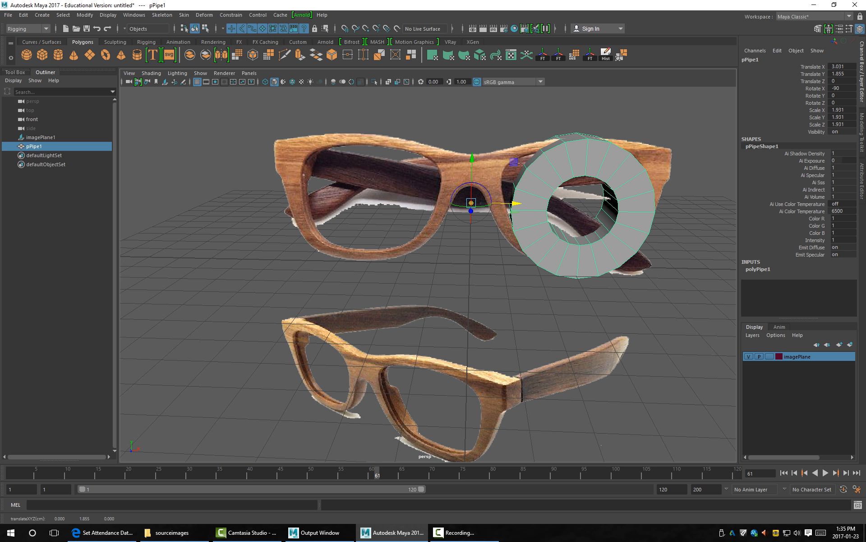
In the front view, undo a slight X shift of the pivot and snap it back onto the grid's centre line.
{"action": "key", "text": "space"}
{"action": "key", "text": "space"}
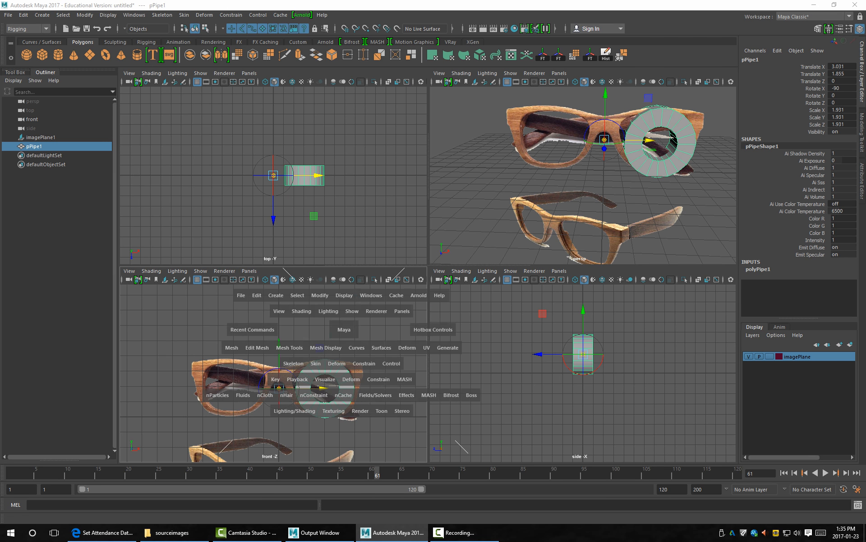
{"action": "scroll", "coordinate": [428, 274], "scroll_direction": "up", "scroll_amount": 3}
{"action": "middle_click_drag", "start_coordinate": [498, 375], "coordinate": [442, 323], "text": "alt"}
{"action": "scroll", "coordinate": [442, 324], "scroll_direction": "down", "scroll_amount": 1}
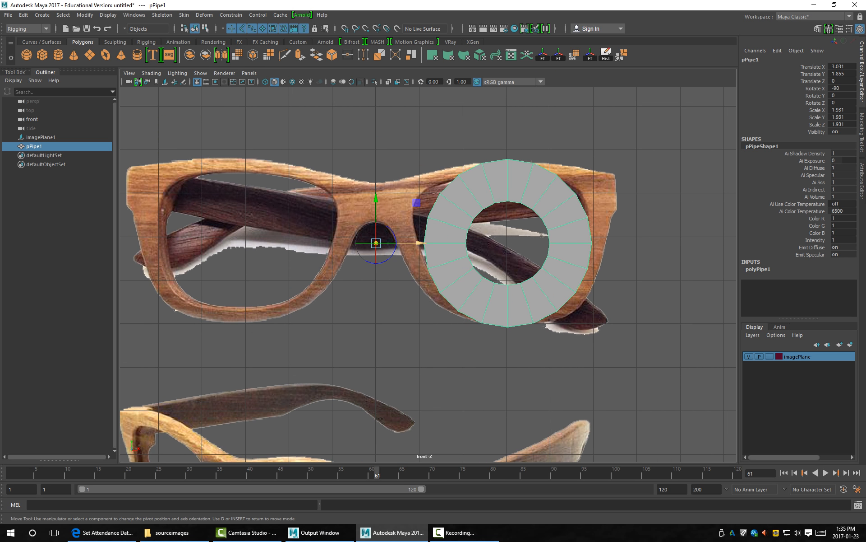
{"action": "mouse_move", "coordinate": [419, 243]}
{"action": "left_mouse_down"}
{"action": "mouse_move", "coordinate": [411, 242]}
{"action": "mouse_move", "coordinate": [424, 242]}
{"action": "left_mouse_up"}
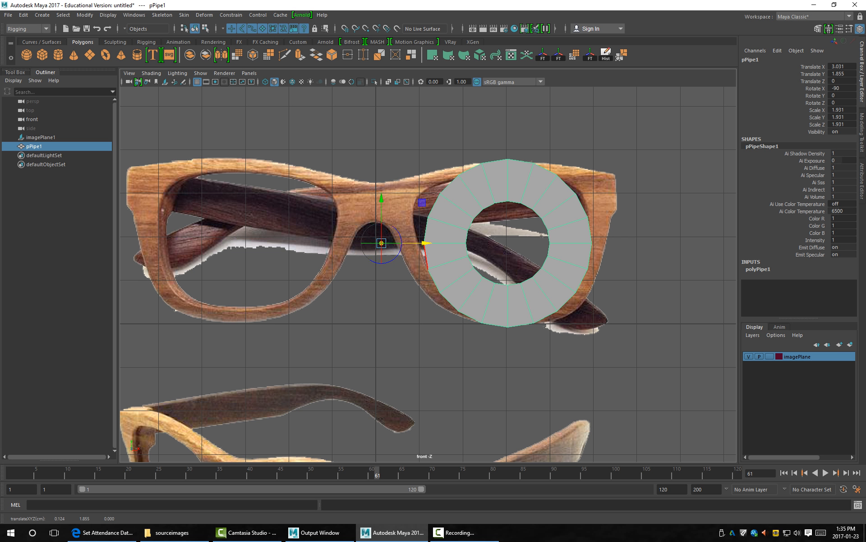
{"action": "key", "text": "ctrl+z"}
{"action": "key", "text": "x"}
{"action": "left_click_drag", "start_coordinate": [420, 243], "coordinate": [376, 243]}
{"action": "scroll", "coordinate": [428, 274], "scroll_direction": "up", "scroll_amount": 1}
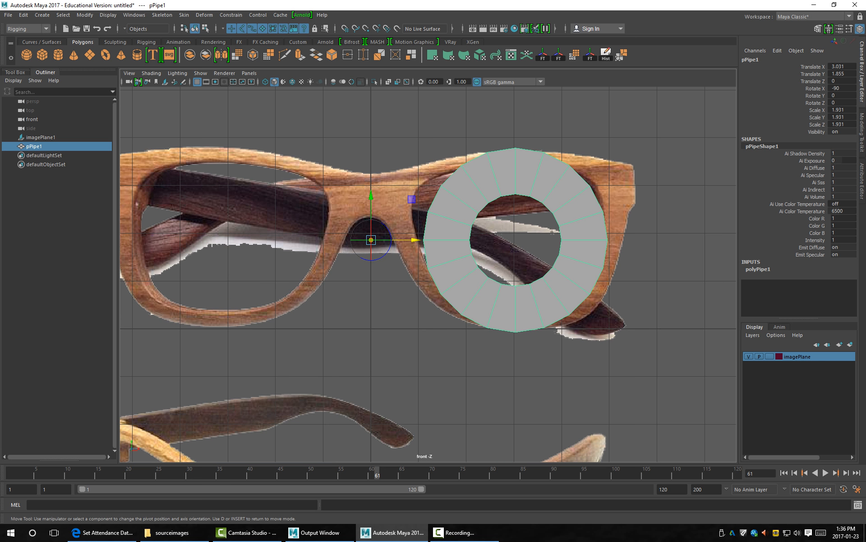
Open the Duplicate Special options for the pipe in the perspective view and reset them to their defaults.
{"action": "left_click", "coordinate": [552, 232]}
{"action": "left_click", "coordinate": [548, 174]}
{"action": "key", "text": "space"}
{"action": "key", "text": "space"}
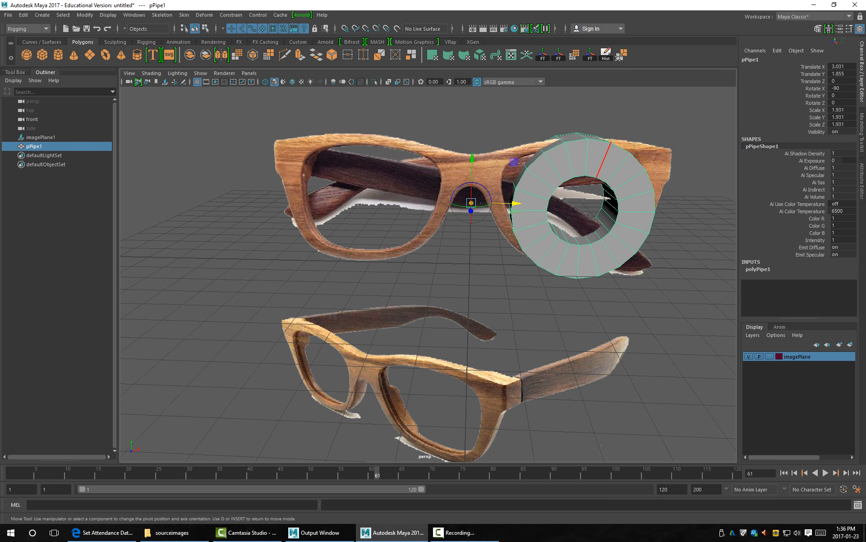
{"action": "scroll", "coordinate": [428, 274], "scroll_direction": "down", "scroll_amount": 2}
{"action": "left_click_drag", "start_coordinate": [523, 207], "coordinate": [505, 226], "text": "alt"}
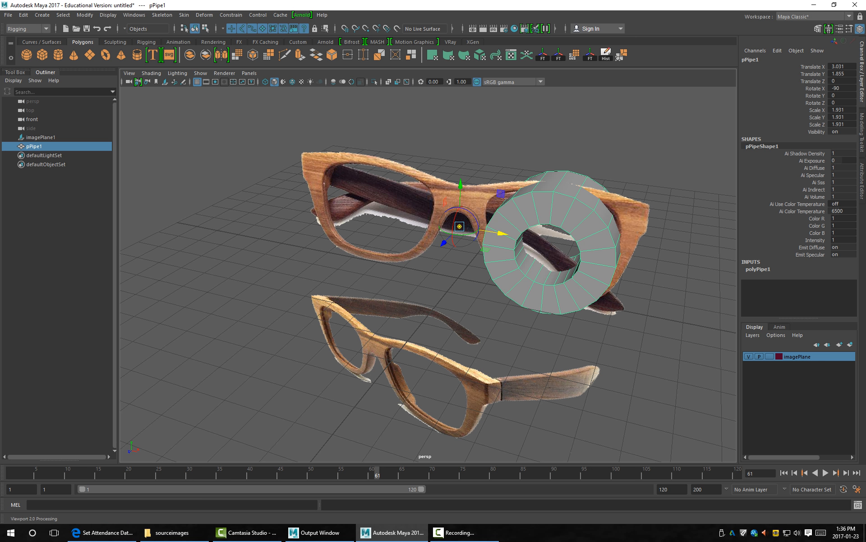
{"action": "left_click", "coordinate": [23, 15]}
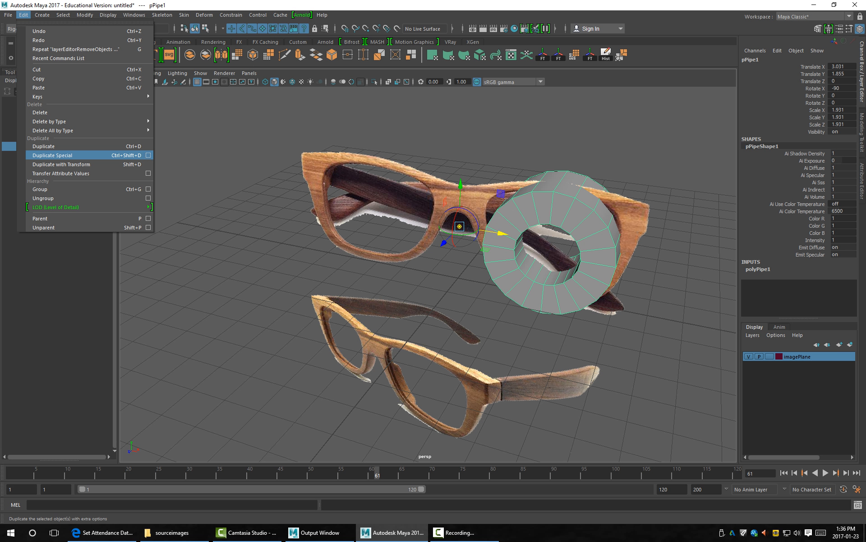
{"action": "left_click", "coordinate": [148, 155]}
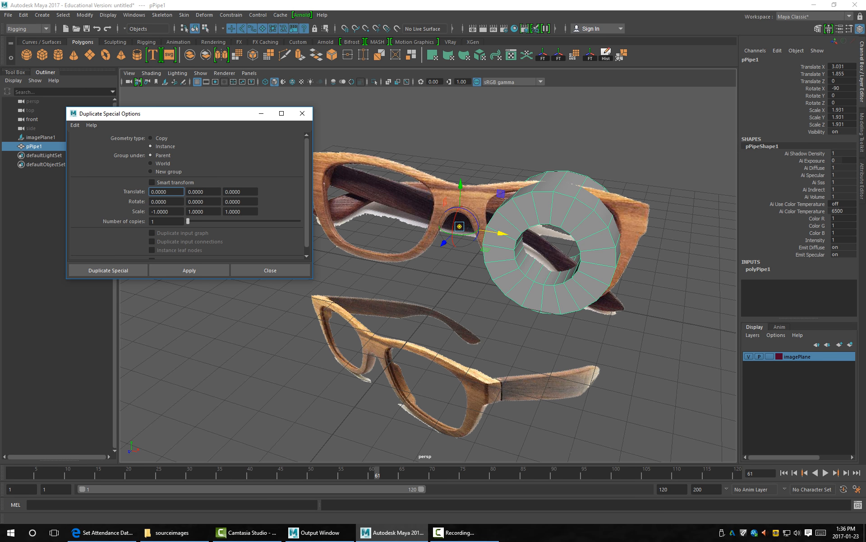
{"action": "left_click_drag", "start_coordinate": [136, 113], "coordinate": [87, 77]}
{"action": "left_click", "coordinate": [27, 89]}
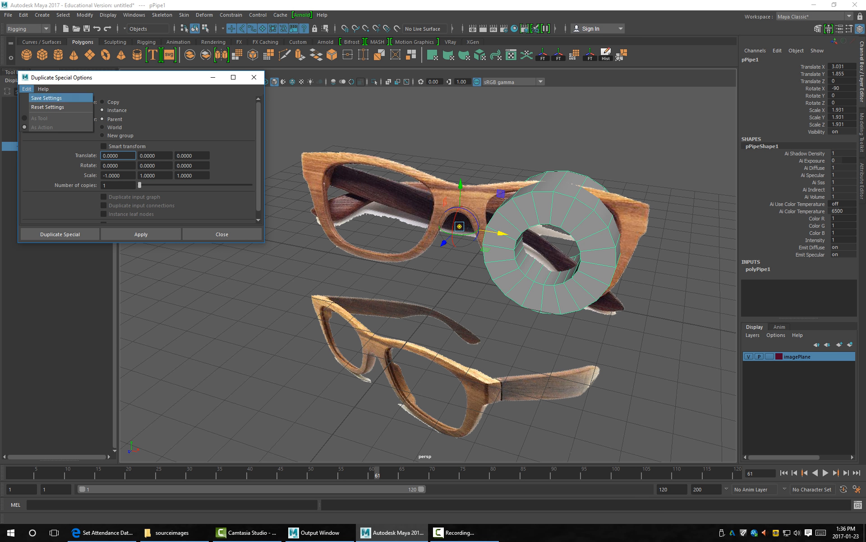
{"action": "left_click", "coordinate": [46, 107]}
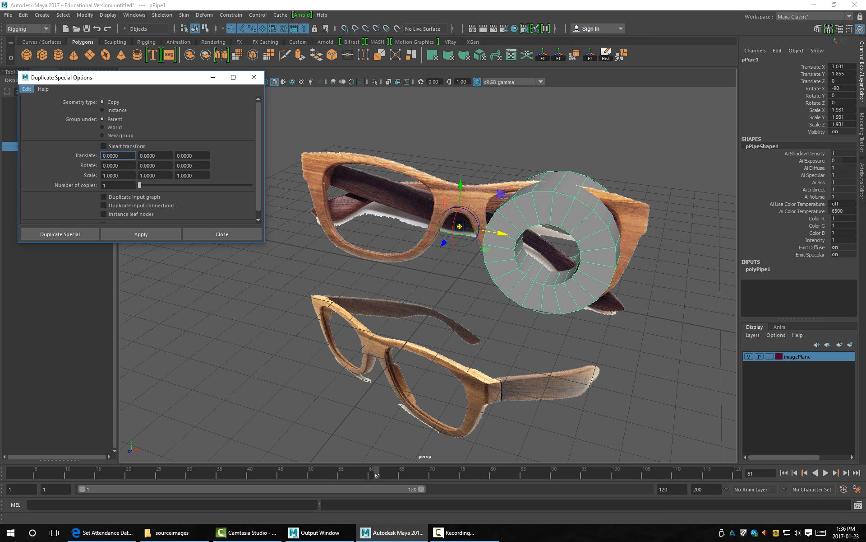
{"action": "left_click", "coordinate": [27, 88]}
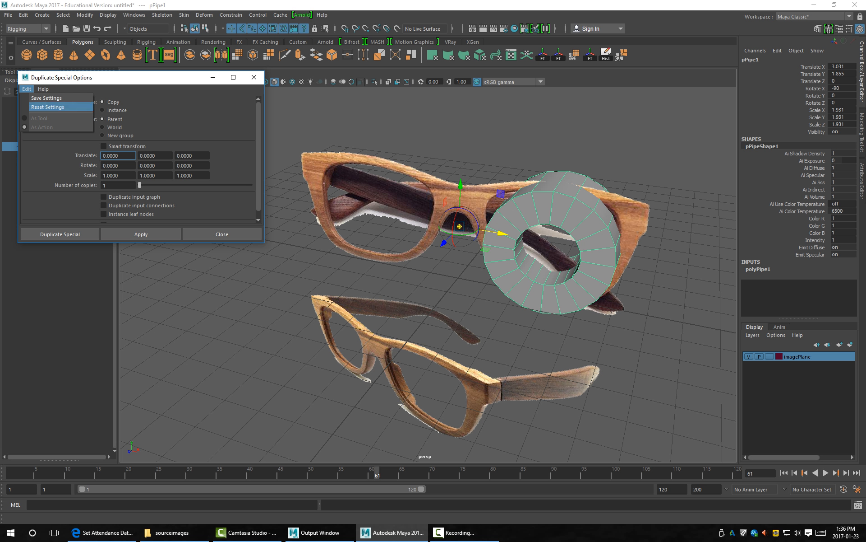
{"action": "left_click", "coordinate": [47, 107]}
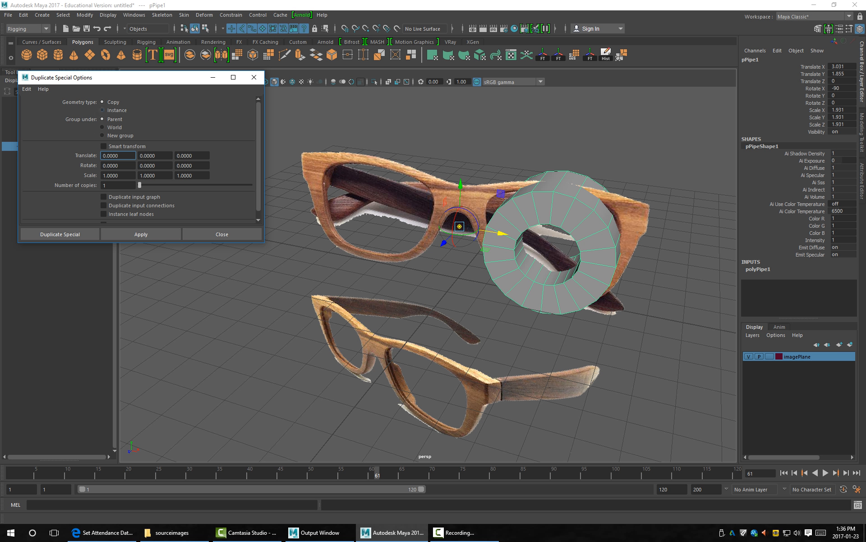
Set the duplicate's geometry type to Instance and its X scale to -1.
{"action": "left_click", "coordinate": [102, 110]}
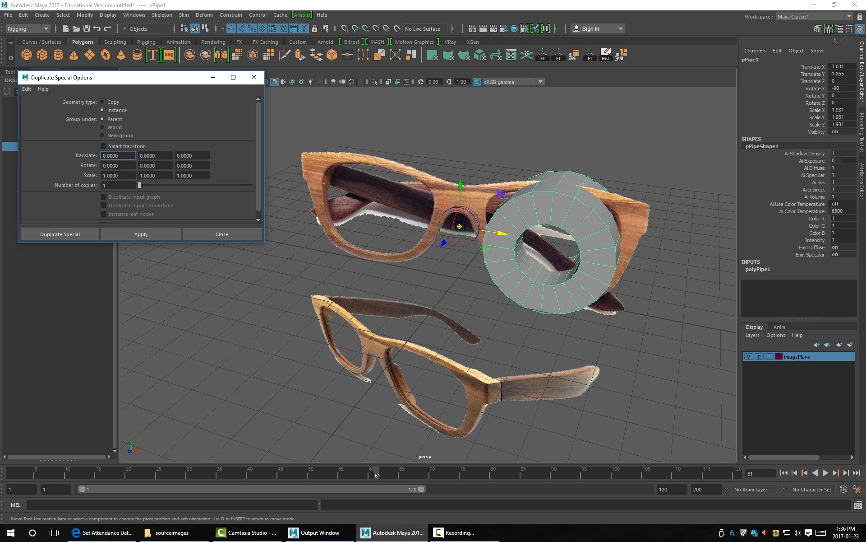
{"action": "double_click", "coordinate": [111, 175]}
{"action": "type", "text": "-1"}
{"action": "key", "text": "Tab"}
{"action": "left_click", "coordinate": [117, 175]}
{"action": "left_click", "coordinate": [155, 175]}
{"action": "left_click", "coordinate": [191, 175]}
{"action": "left_click", "coordinate": [112, 175]}
{"action": "left_click", "coordinate": [149, 175]}
{"action": "left_click", "coordinate": [183, 175]}
{"action": "double_click", "coordinate": [111, 175]}
Check which axis the mirroring needs by highlighting the pipe's Scale X and Scale Y channels in turn.
{"action": "left_click", "coordinate": [817, 110]}
{"action": "left_click", "coordinate": [817, 117]}
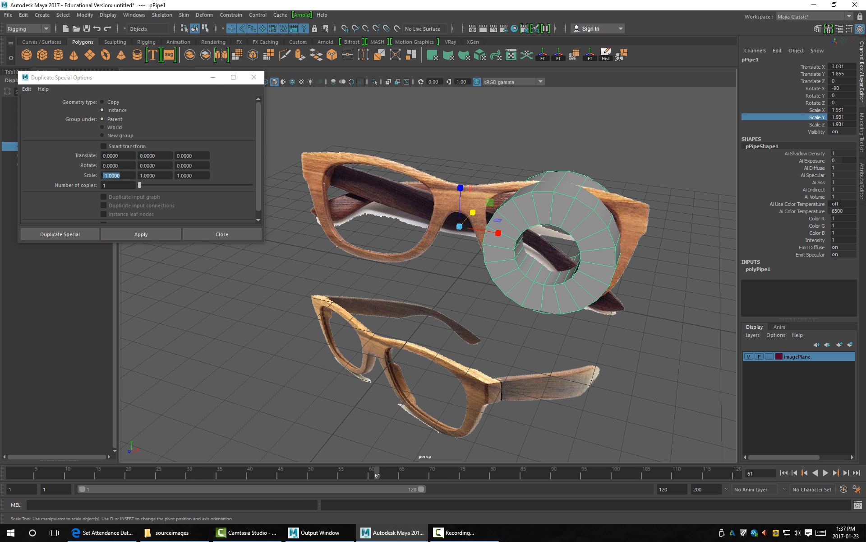
{"action": "left_click", "coordinate": [817, 110]}
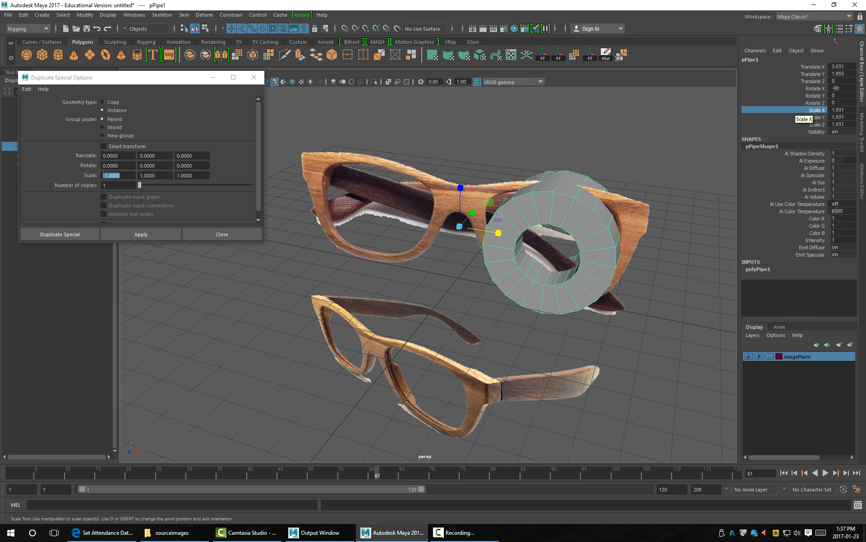
{"action": "left_click_drag", "start_coordinate": [542, 375], "coordinate": [557, 389], "text": "alt"}
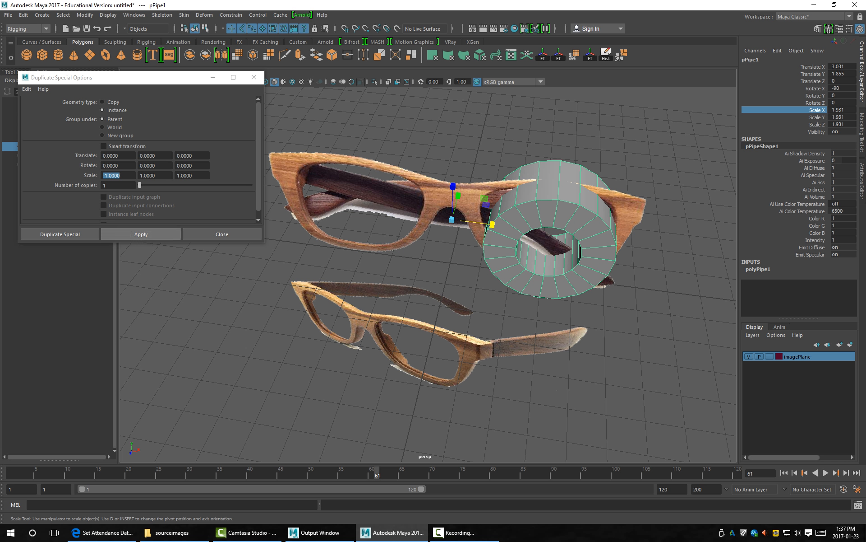
Create the mirrored instance of the pipe over the left-hand lens and close the Duplicate Special options.
{"action": "left_click", "coordinate": [141, 234]}
{"action": "mouse_move", "coordinate": [425, 270]}
{"action": "left_mouse_down", "text": "alt"}
{"action": "mouse_move", "coordinate": [417, 379]}
{"action": "mouse_move", "coordinate": [402, 307]}
{"action": "mouse_move", "coordinate": [433, 280]}
{"action": "mouse_move", "coordinate": [182, 284]}
{"action": "mouse_move", "coordinate": [406, 298]}
{"action": "mouse_move", "coordinate": [424, 275]}
{"action": "left_mouse_up", "text": "alt"}
{"action": "right_click_drag", "start_coordinate": [425, 275], "coordinate": [473, 275], "text": "alt"}
{"action": "middle_click_drag", "start_coordinate": [474, 275], "coordinate": [496, 274], "text": "alt"}
{"action": "left_click_drag", "start_coordinate": [496, 275], "coordinate": [485, 285], "text": "alt"}
{"action": "right_click_drag", "start_coordinate": [485, 284], "coordinate": [444, 284], "text": "alt"}
{"action": "left_click", "coordinate": [254, 77]}
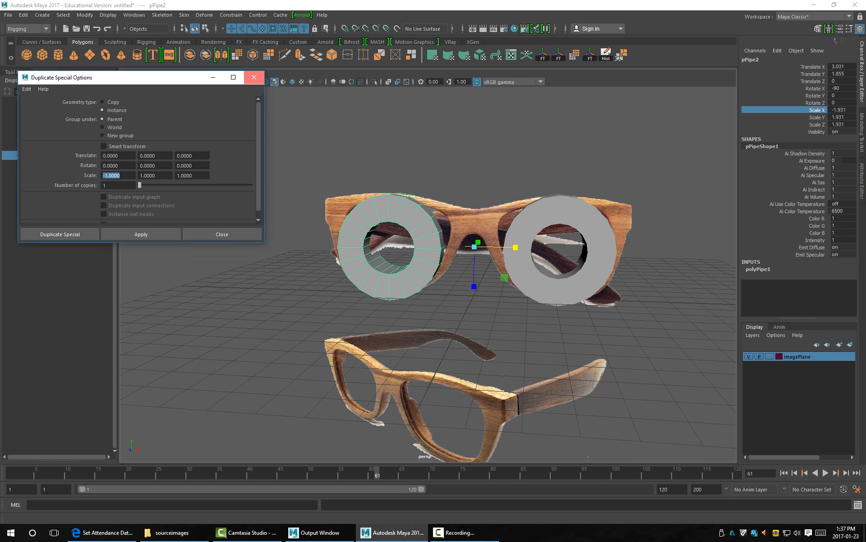
Test the instance link by moving the upper-right vertices of the original pipe, and undo the moves.
{"action": "left_click", "coordinate": [34, 146]}
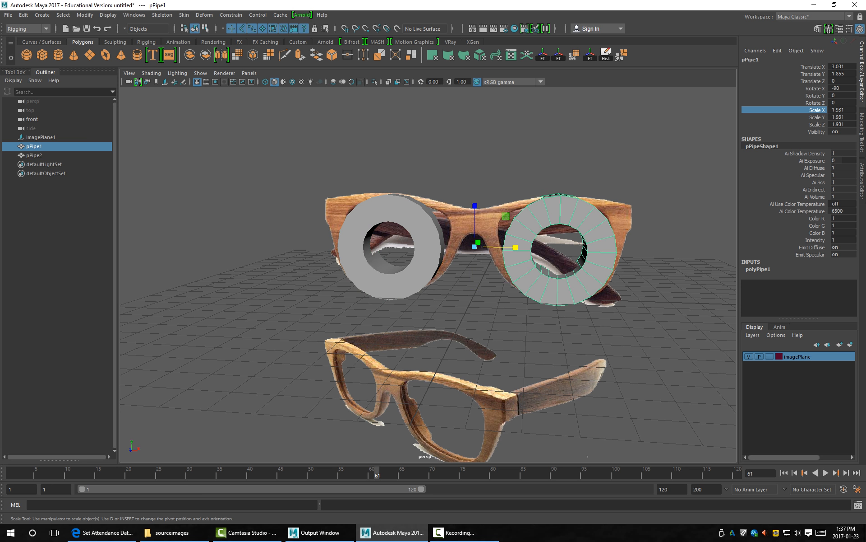
{"action": "left_click", "coordinate": [34, 155]}
{"action": "key", "text": "F9"}
{"action": "key", "text": "w"}
{"action": "left_click_drag", "start_coordinate": [548, 175], "coordinate": [612, 250]}
{"action": "key", "text": "ctrl+z"}
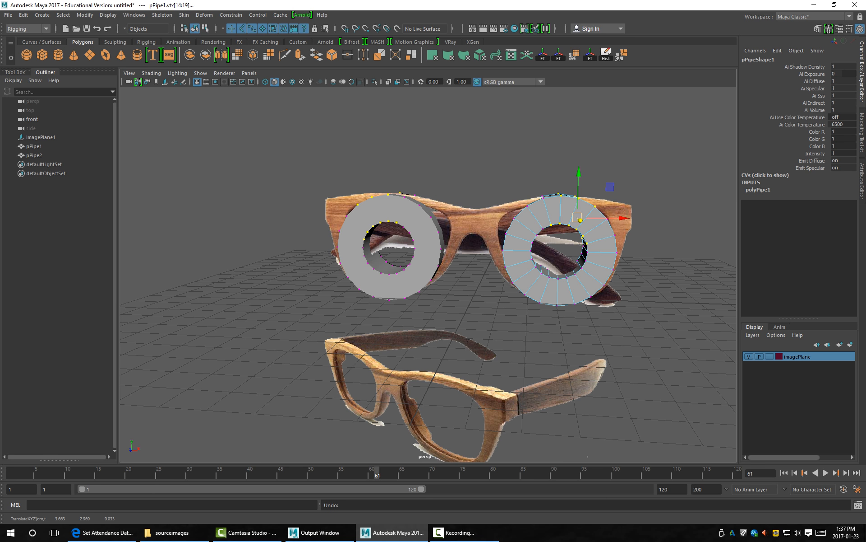
{"action": "left_click_drag", "start_coordinate": [578, 217], "coordinate": [671, 142]}
{"action": "key", "text": "ctrl+z"}
{"action": "key", "text": "ctrl+z"}
{"action": "key", "text": "ctrl+z"}
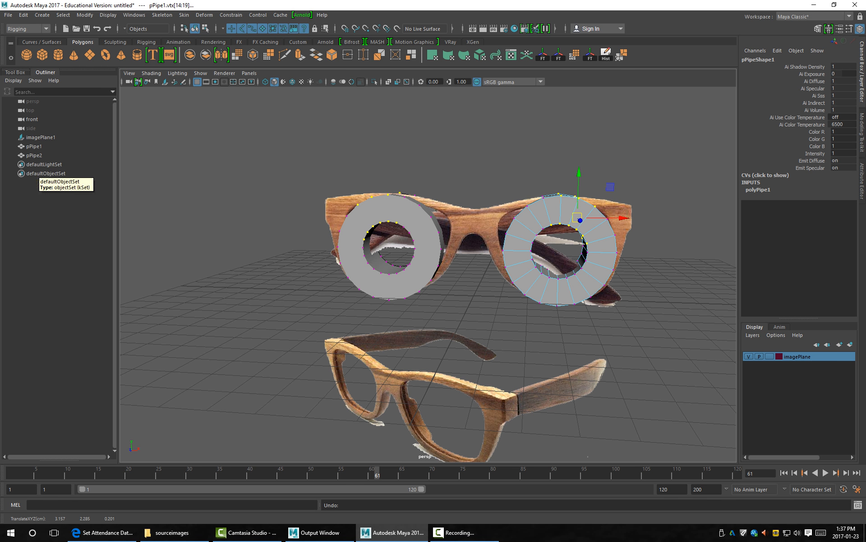
Turn on the display of shape nodes in the Outliner.
{"action": "right_click", "coordinate": [31, 186]}
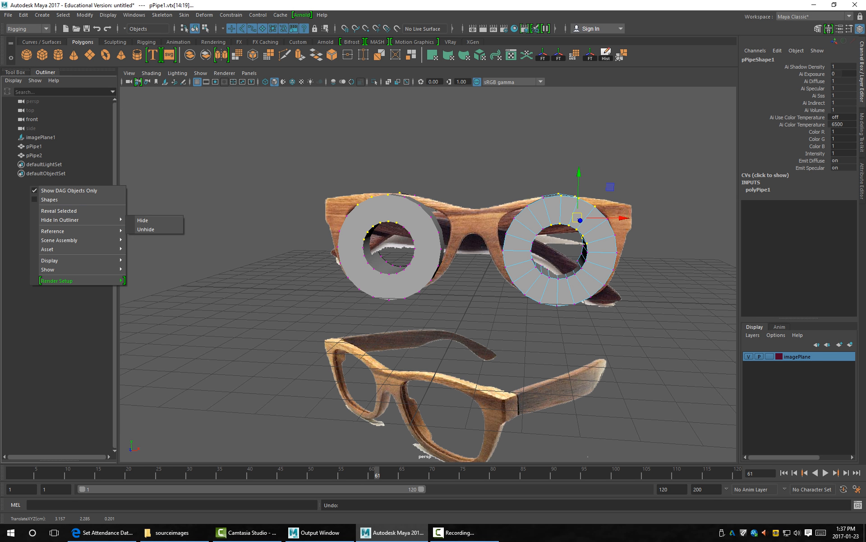
{"action": "mouse_move", "coordinate": [67, 231]}
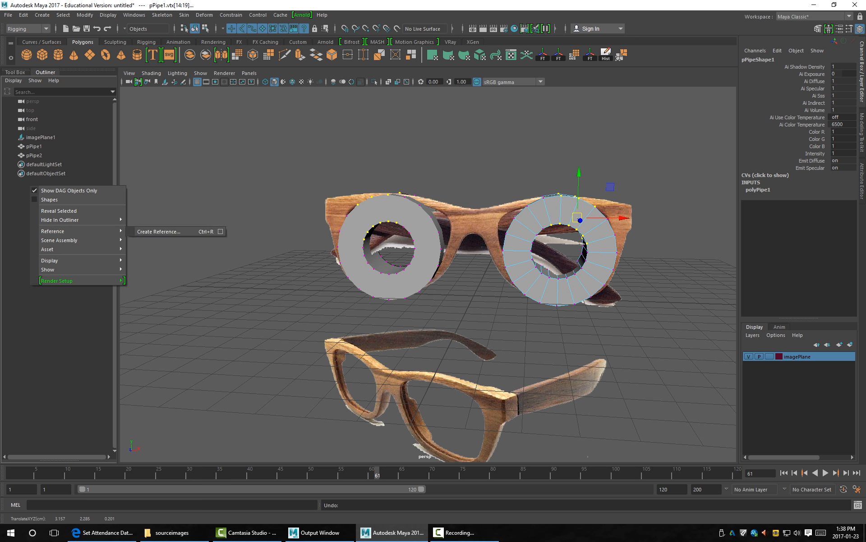
{"action": "mouse_move", "coordinate": [67, 269]}
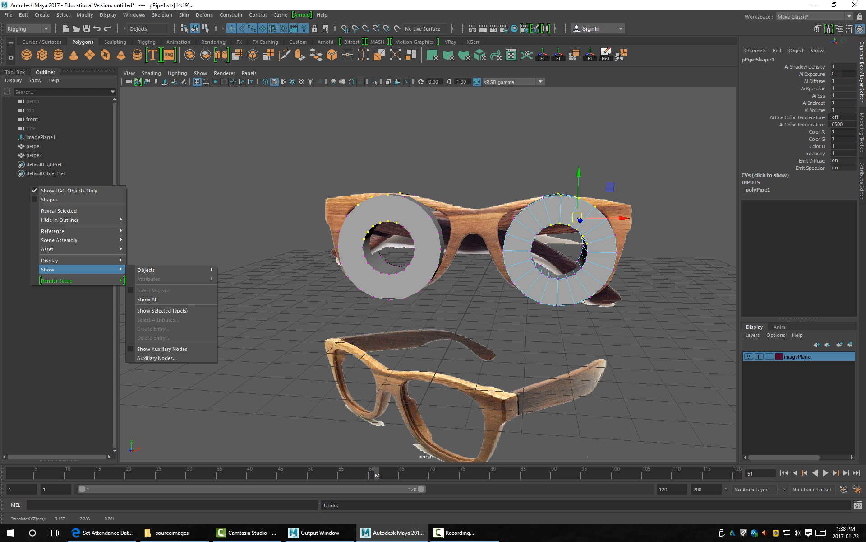
{"action": "left_click", "coordinate": [50, 199]}
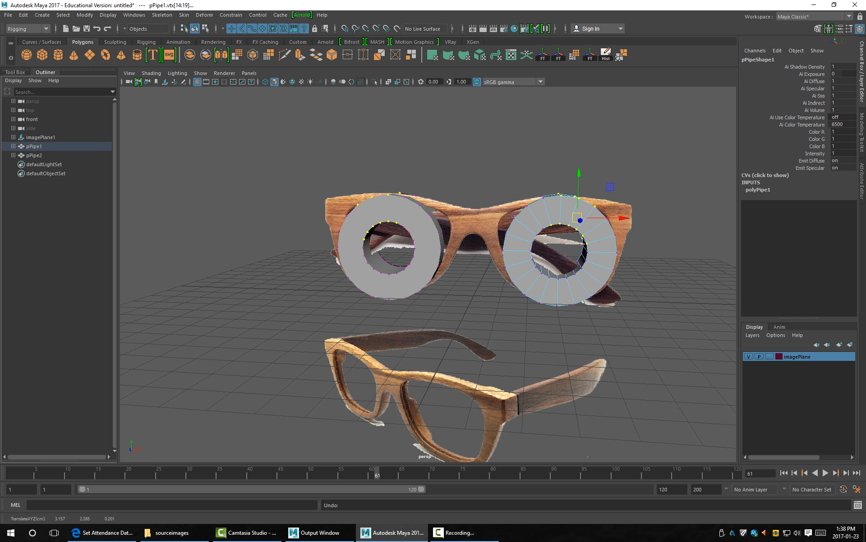
Expand pPipe1 and pPipe2 in the Outliner to examine their shape nodes, and select each pipe in turn.
{"action": "left_click", "coordinate": [13, 155]}
{"action": "left_click", "coordinate": [13, 146]}
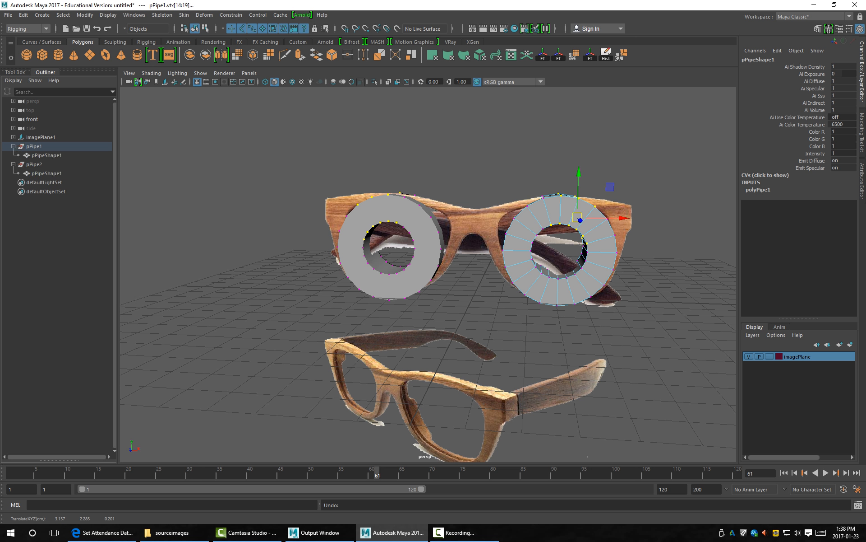
{"action": "left_click", "coordinate": [34, 146]}
{"action": "left_click", "coordinate": [34, 164]}
{"action": "left_click", "coordinate": [468, 316]}
{"action": "left_click", "coordinate": [389, 207]}
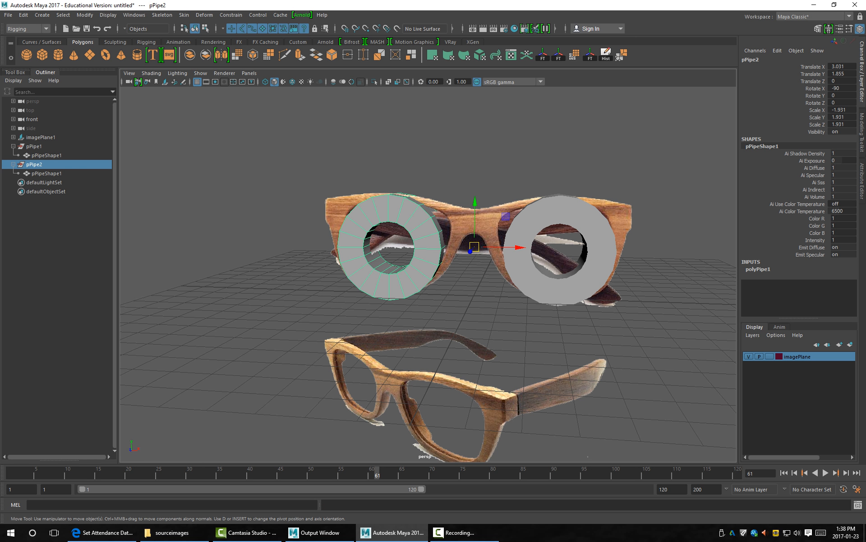
Test the pipes' separate transforms by moving pPipe2 away and scaling pPipe1 to 0.27 in Y, and undo both changes.
{"action": "left_click_drag", "start_coordinate": [474, 247], "coordinate": [377, 188]}
{"action": "left_click", "coordinate": [558, 208]}
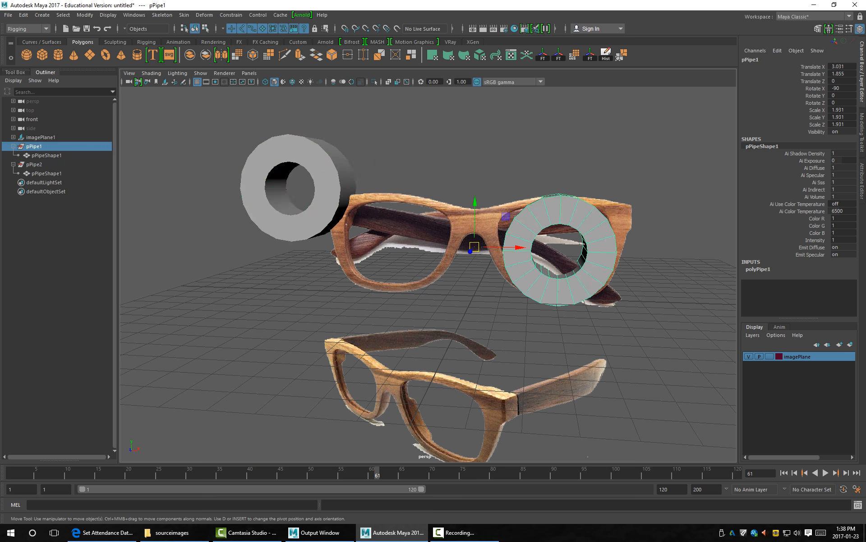
{"action": "key", "text": "r"}
{"action": "left_click_drag", "start_coordinate": [558, 208], "coordinate": [498, 259], "text": "alt"}
{"action": "middle_click_drag", "start_coordinate": [549, 303], "coordinate": [460, 333], "text": "alt"}
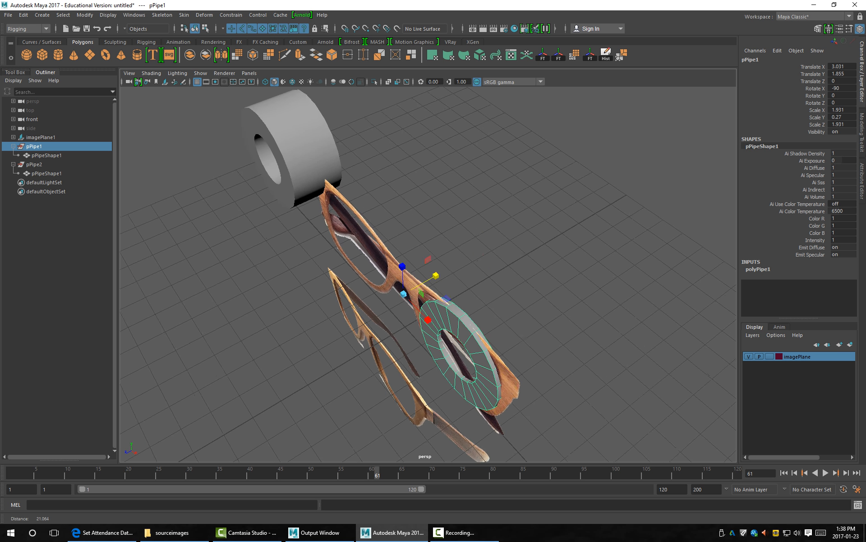
{"action": "left_click_drag", "start_coordinate": [451, 332], "coordinate": [469, 333], "text": "alt"}
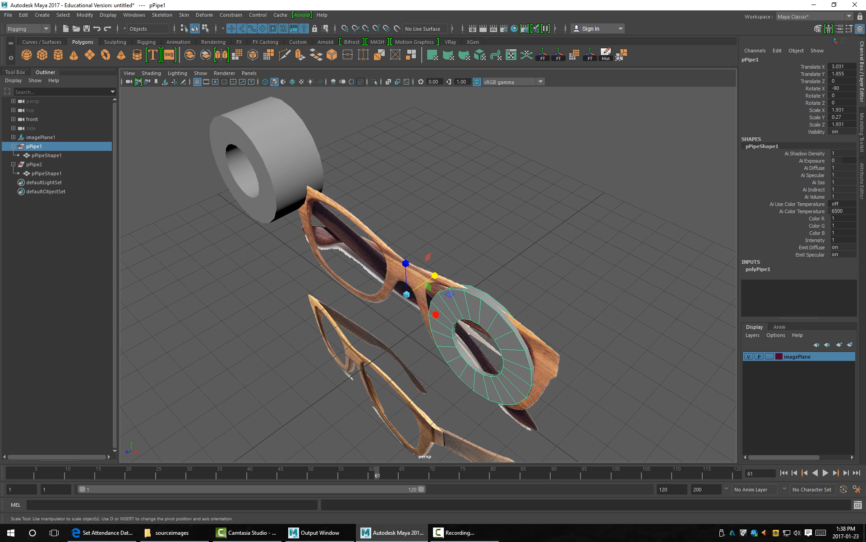
{"action": "key", "text": "ctrl+z"}
{"action": "key", "text": "ctrl+z"}
{"action": "key", "text": "ctrl+z"}
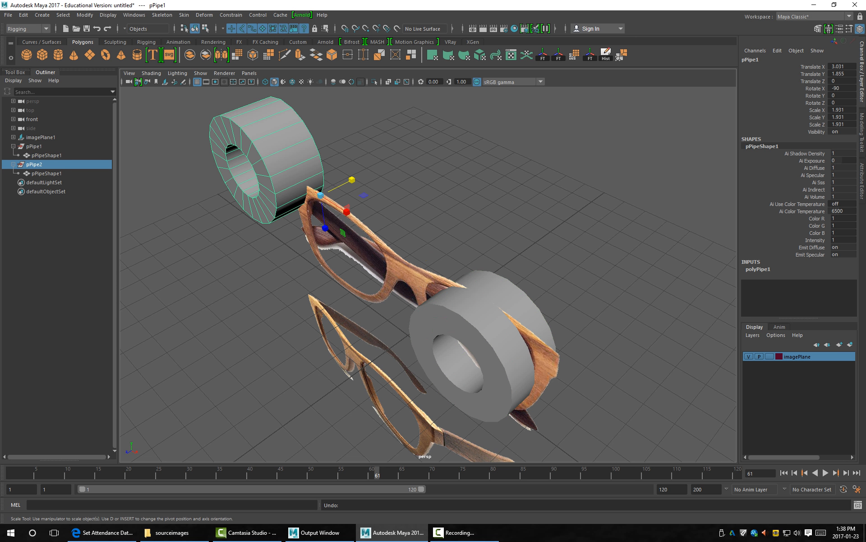
{"action": "left_click_drag", "start_coordinate": [496, 208], "coordinate": [490, 235], "text": "alt"}
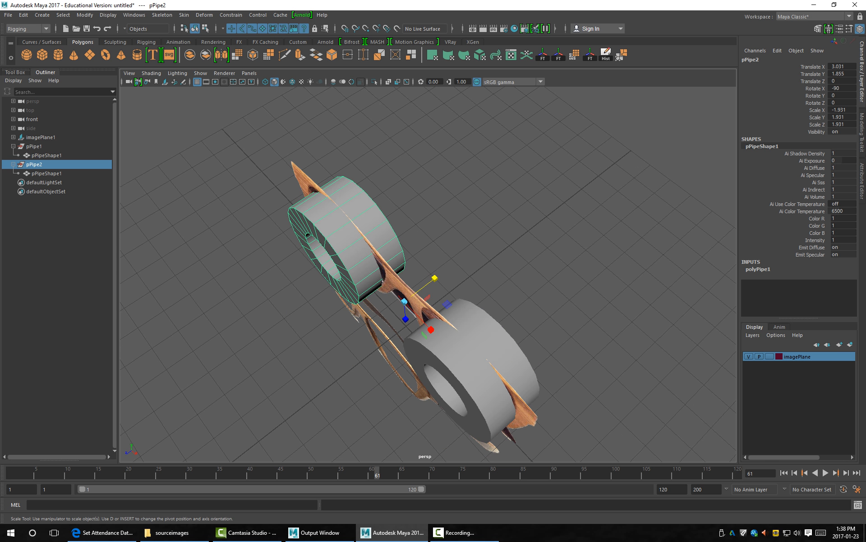
Select the shape node under each pipe in turn to examine how the two instances share it.
{"action": "left_click", "coordinate": [46, 174]}
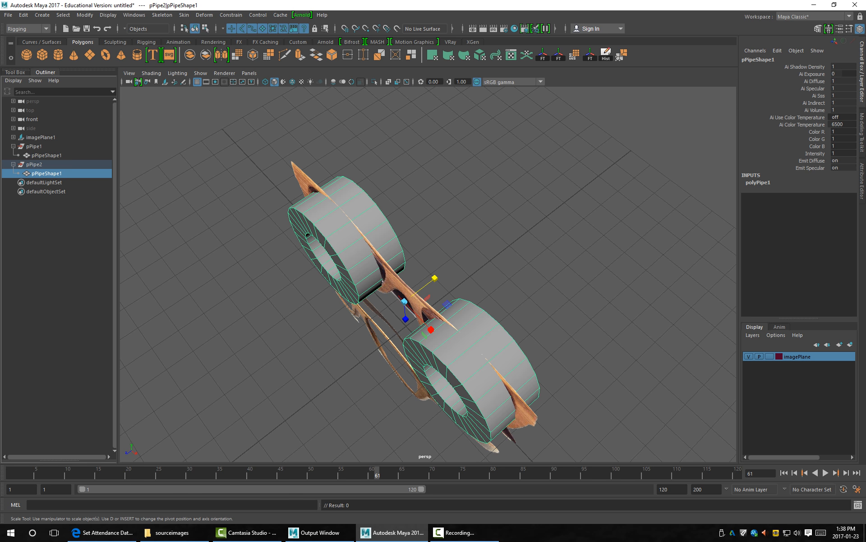
{"action": "left_click_drag", "start_coordinate": [47, 155], "coordinate": [46, 164]}
{"action": "left_click", "coordinate": [46, 173]}
{"action": "left_click", "coordinate": [47, 155]}
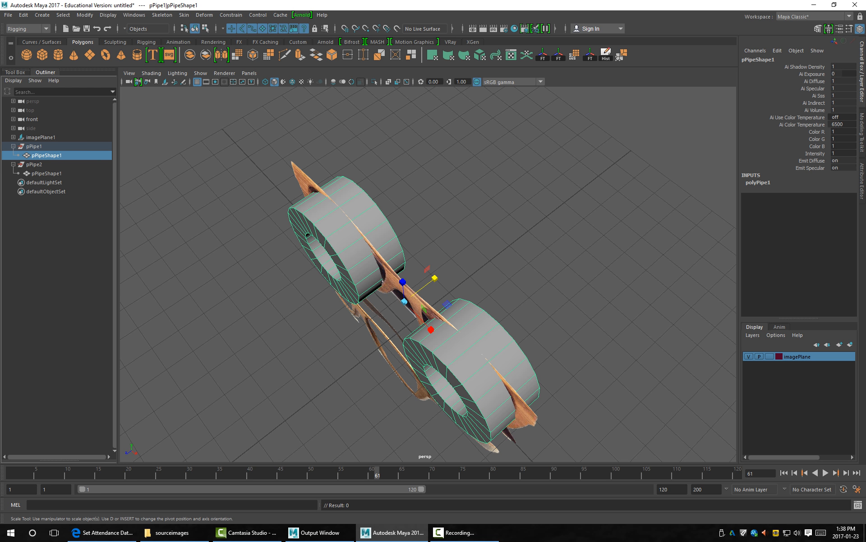
{"action": "left_click", "coordinate": [357, 239]}
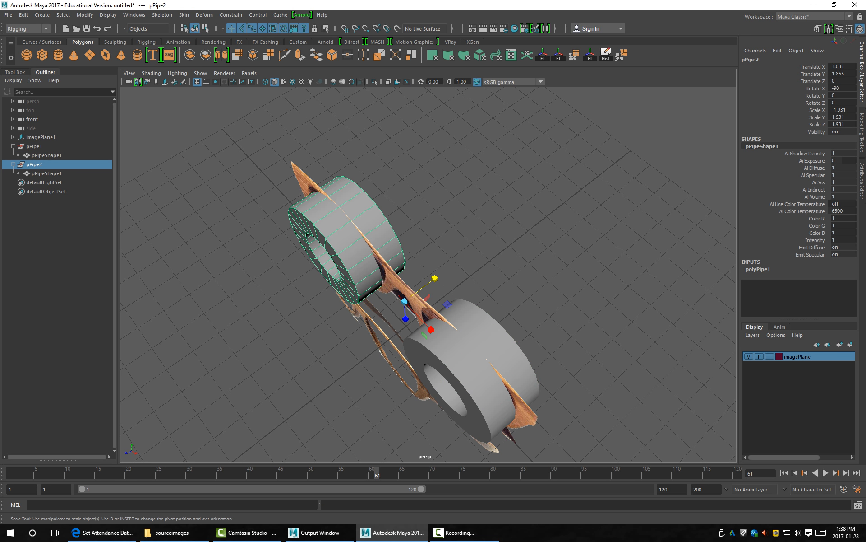
Test the shared shape by pulling one upper-right outer vertex of pPipe1 far outward, and undo the move.
{"action": "right_click_drag", "start_coordinate": [492, 272], "coordinate": [450, 272]}
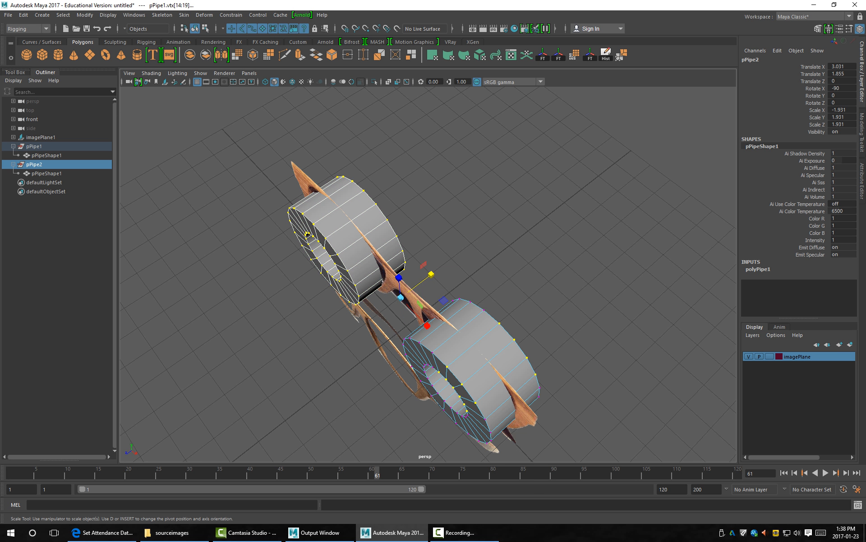
{"action": "left_click_drag", "start_coordinate": [449, 273], "coordinate": [702, 156], "text": "alt"}
{"action": "left_click", "coordinate": [579, 217]}
{"action": "key", "text": "w"}
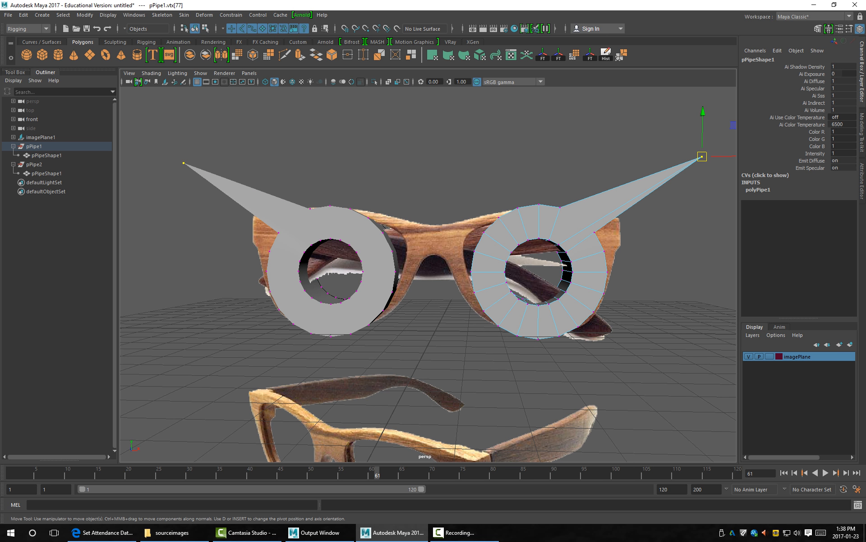
{"action": "key", "text": "ctrl+z"}
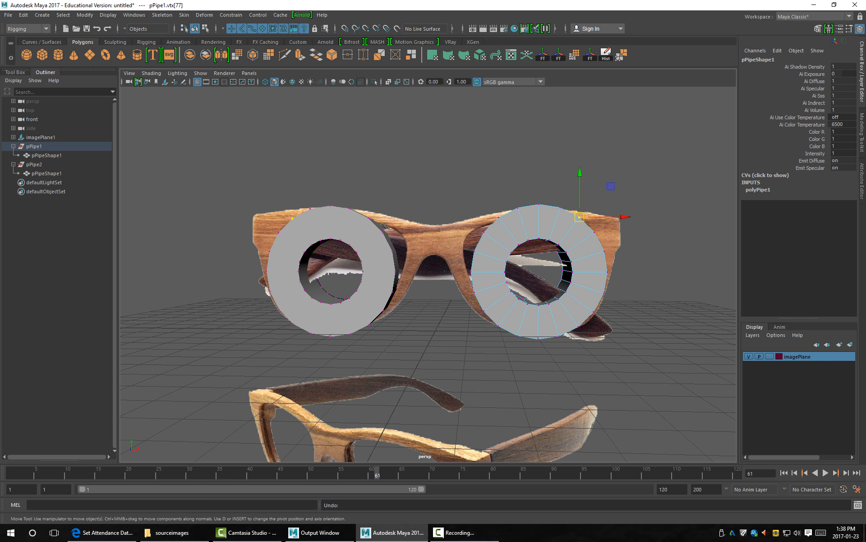
Show the front view in wireframe so the reference frame is visible through the pipes, focused on the right-hand lens.
{"action": "key", "text": "space"}
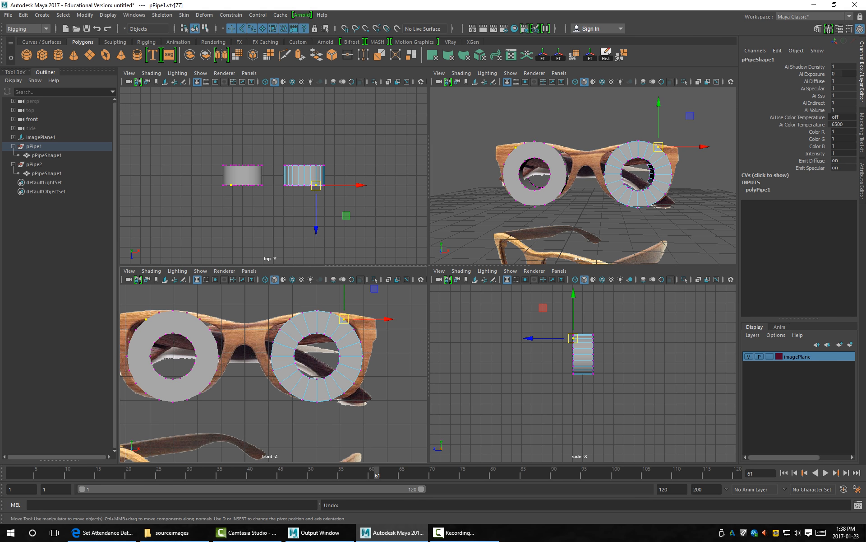
{"action": "key", "text": "space"}
{"action": "middle_click_drag", "start_coordinate": [540, 252], "coordinate": [603, 241], "text": "alt"}
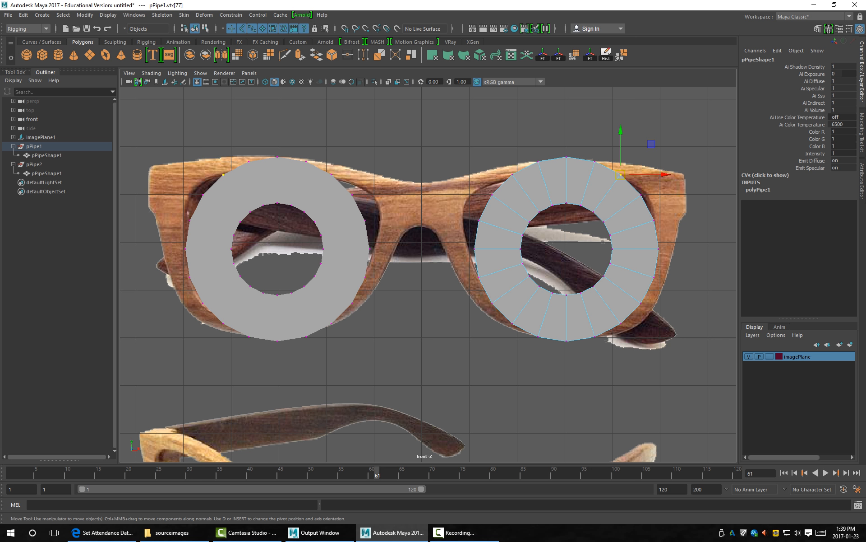
{"action": "key", "text": "space"}
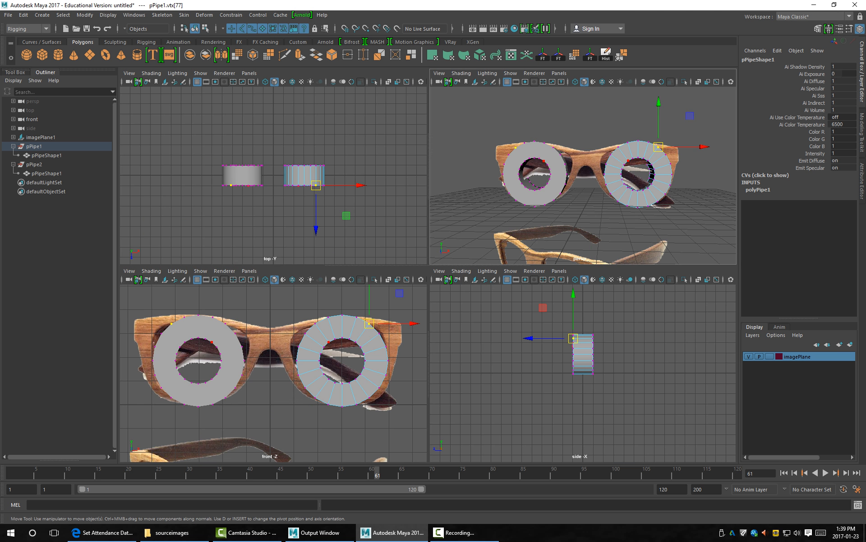
{"action": "key", "text": "space"}
{"action": "mouse_move", "coordinate": [610, 186]}
{"action": "left_mouse_down", "text": "alt"}
{"action": "mouse_move", "coordinate": [611, 301]}
{"action": "mouse_move", "coordinate": [611, 167]}
{"action": "left_mouse_up", "text": "alt"}
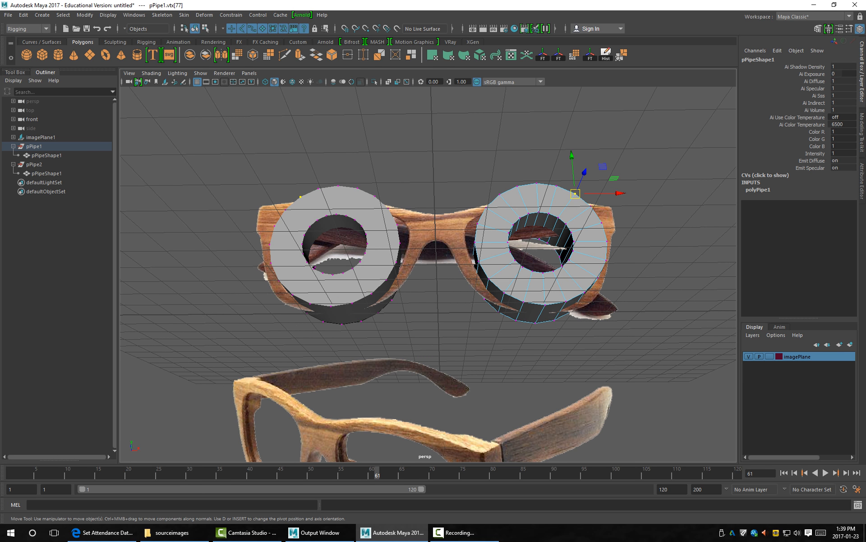
{"action": "key", "text": "space"}
{"action": "key", "text": "space"}
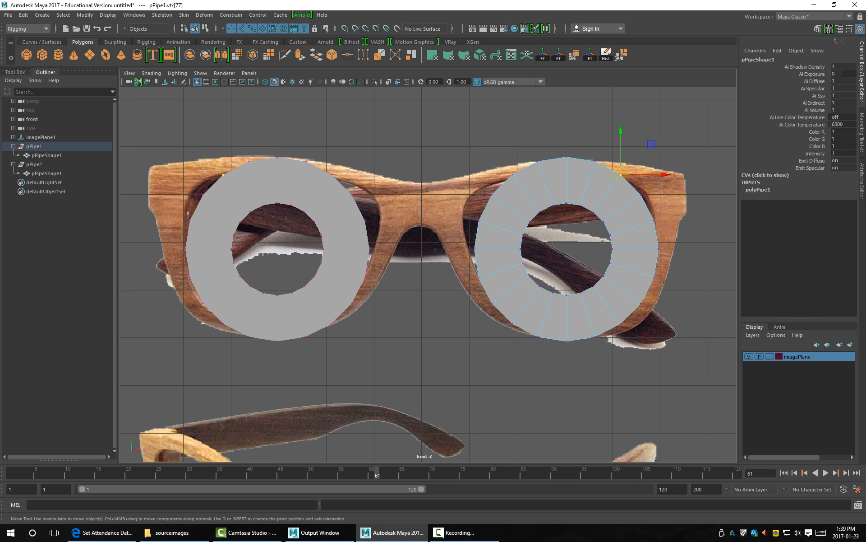
{"action": "key", "text": "4"}
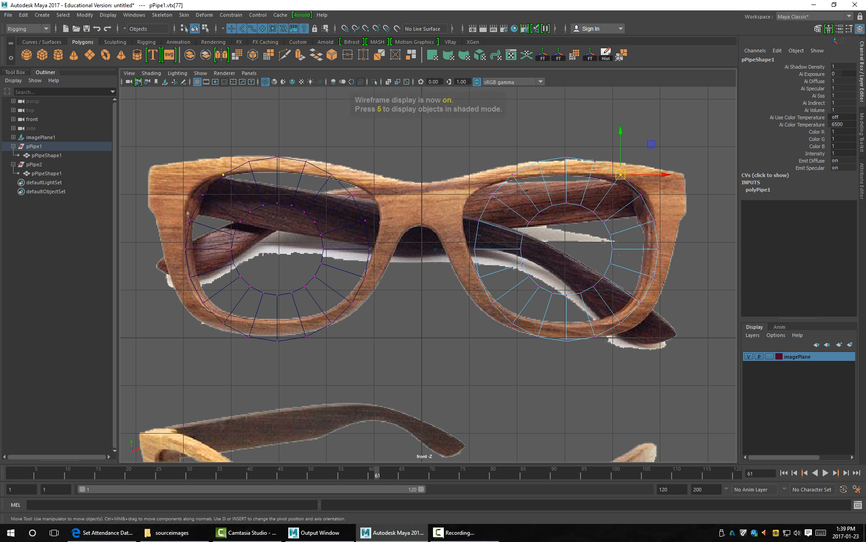
{"action": "scroll", "coordinate": [645, 229], "scroll_direction": "up", "scroll_amount": 5}
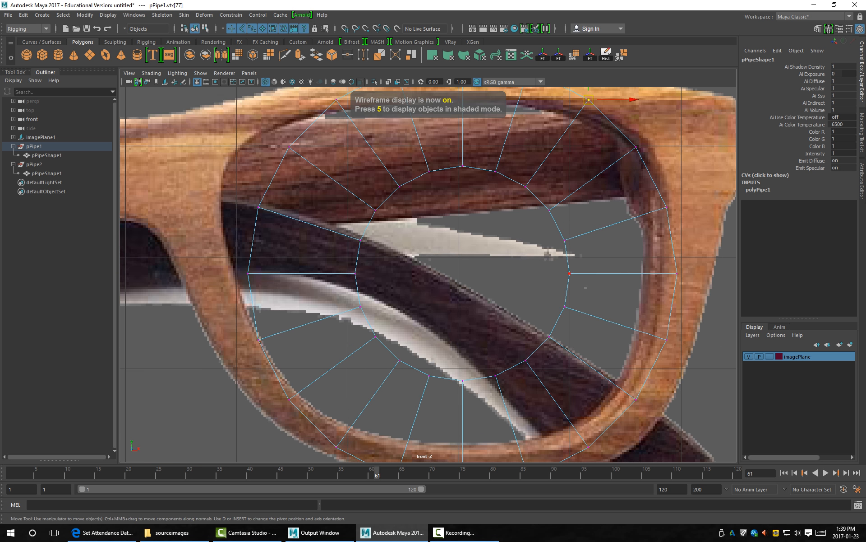
Select all vertices of the inner ring of pPipe1 in the front view, including those behind.
{"action": "left_click", "coordinate": [565, 240]}
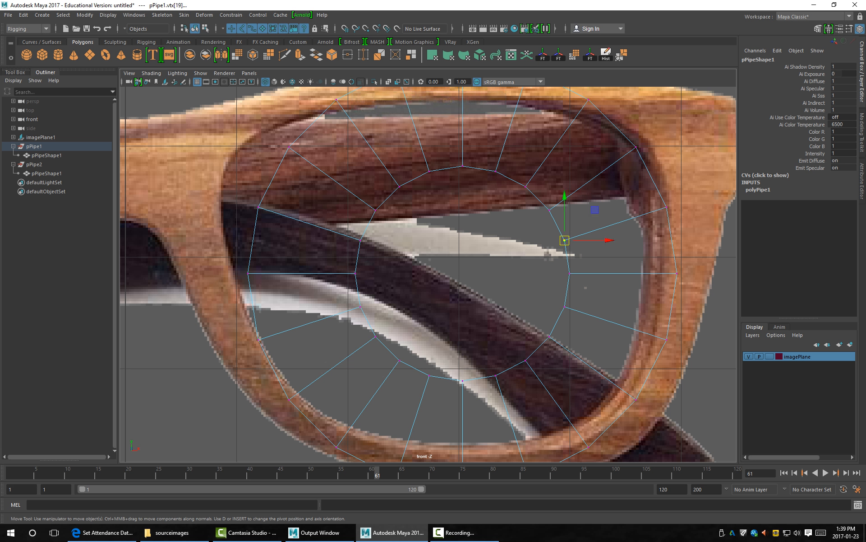
{"action": "left_click_drag", "start_coordinate": [687, 236], "coordinate": [643, 183]}
{"action": "left_click_drag", "start_coordinate": [574, 249], "coordinate": [533, 225]}
{"action": "left_click_drag", "start_coordinate": [347, 146], "coordinate": [589, 408]}
{"action": "scroll", "coordinate": [428, 274], "scroll_direction": "down", "scroll_amount": 4}
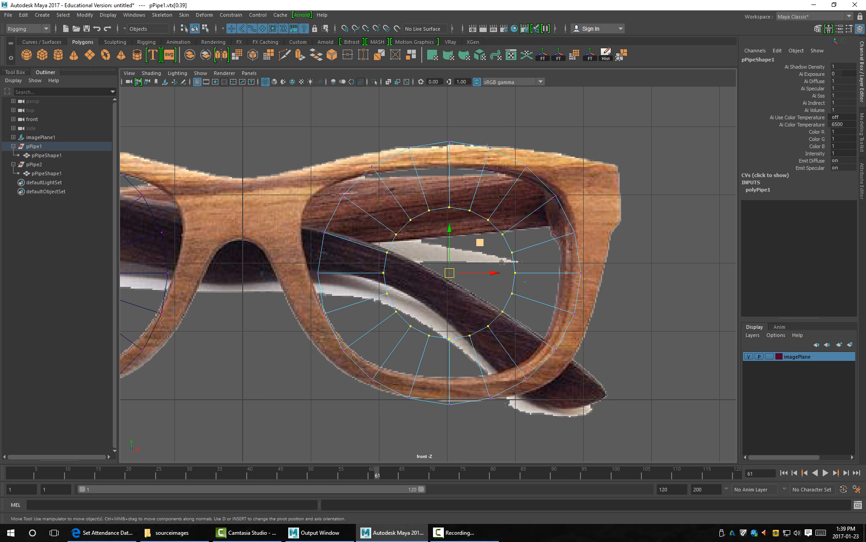
{"action": "left_click_drag", "start_coordinate": [381, 203], "coordinate": [519, 343]}
Try scaling the inner ring vertically and horizontally toward the frame's inner edge, and undo the scaling.
{"action": "key", "text": "r"}
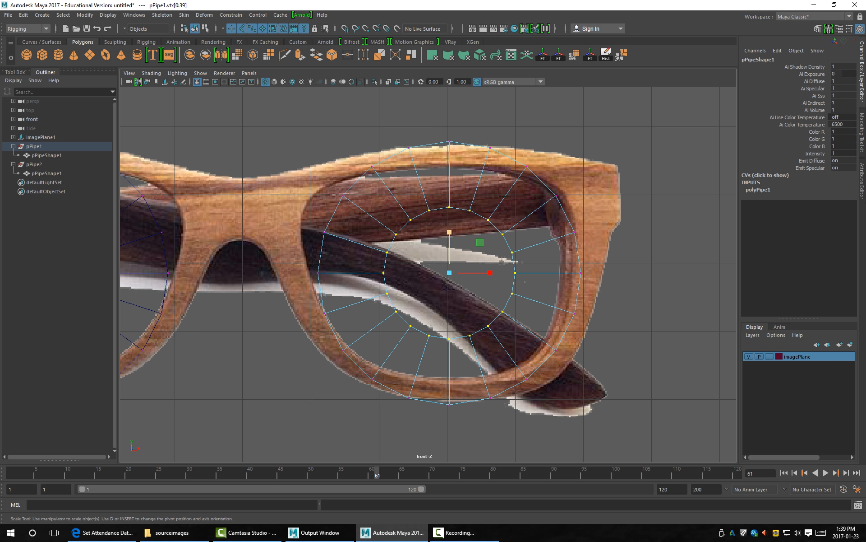
{"action": "left_click_drag", "start_coordinate": [449, 226], "coordinate": [450, 202]}
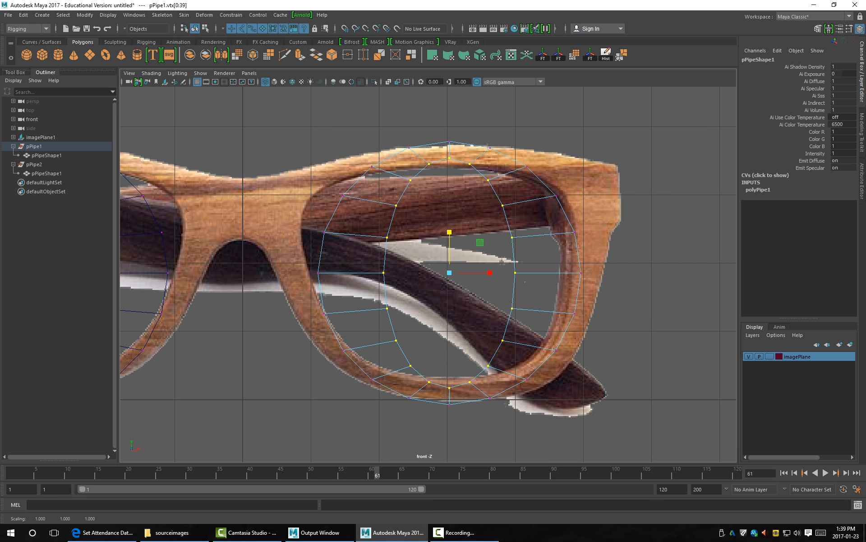
{"action": "left_click_drag", "start_coordinate": [490, 272], "coordinate": [519, 272]}
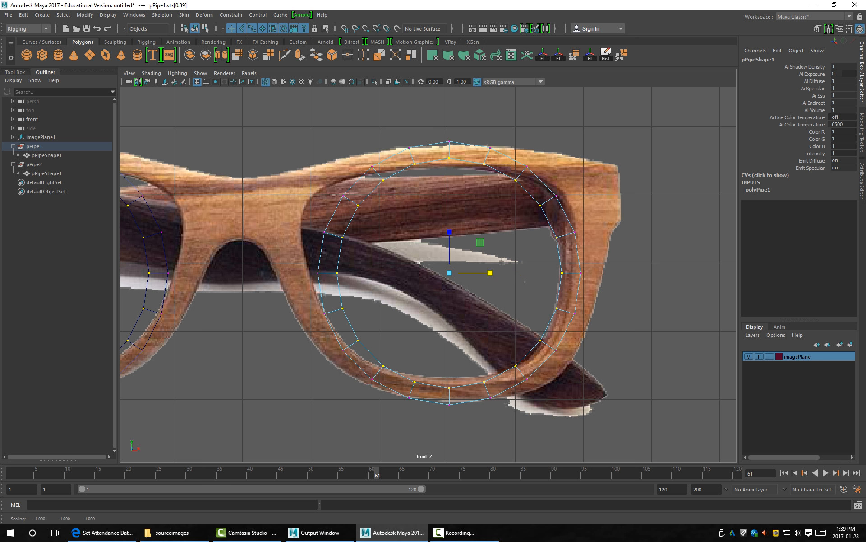
{"action": "key", "text": "ctrl+z"}
{"action": "key", "text": "ctrl+z"}
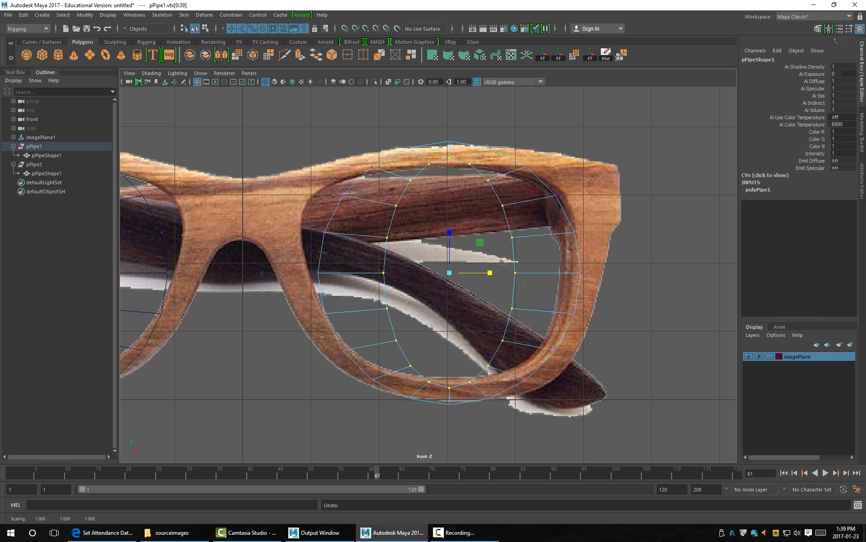
Try scaling the inner ring uniformly, examine its depth from the side in the perspective view, and undo the scaling.
{"action": "left_click_drag", "start_coordinate": [449, 273], "coordinate": [480, 273]}
{"action": "key", "text": "space"}
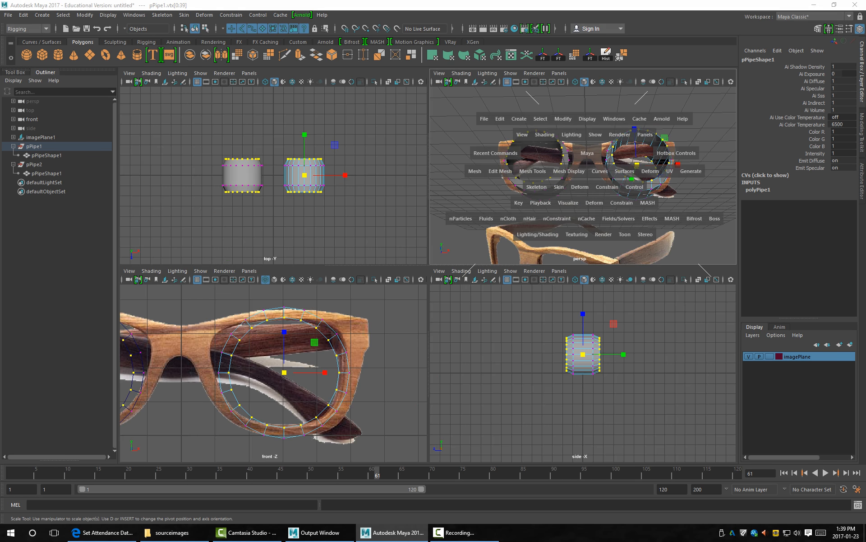
{"action": "key", "text": "space"}
{"action": "left_click_drag", "start_coordinate": [589, 256], "coordinate": [444, 282], "text": "alt"}
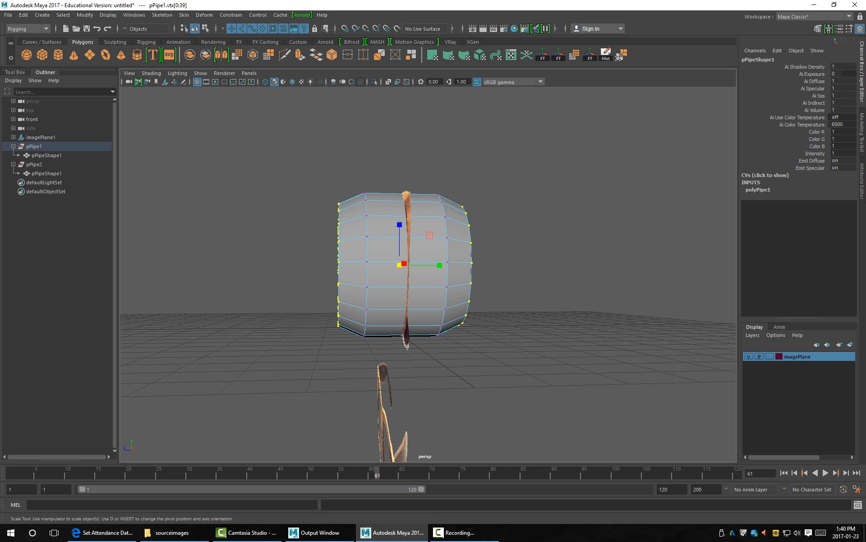
{"action": "key", "text": "ctrl+z"}
Try scaling the inner ring one axis at a time, first in height and then in width, in the perspective view, and undo it.
{"action": "left_click_drag", "start_coordinate": [431, 192], "coordinate": [508, 200], "text": "alt"}
{"action": "scroll", "coordinate": [508, 201], "scroll_direction": "up", "scroll_amount": 5}
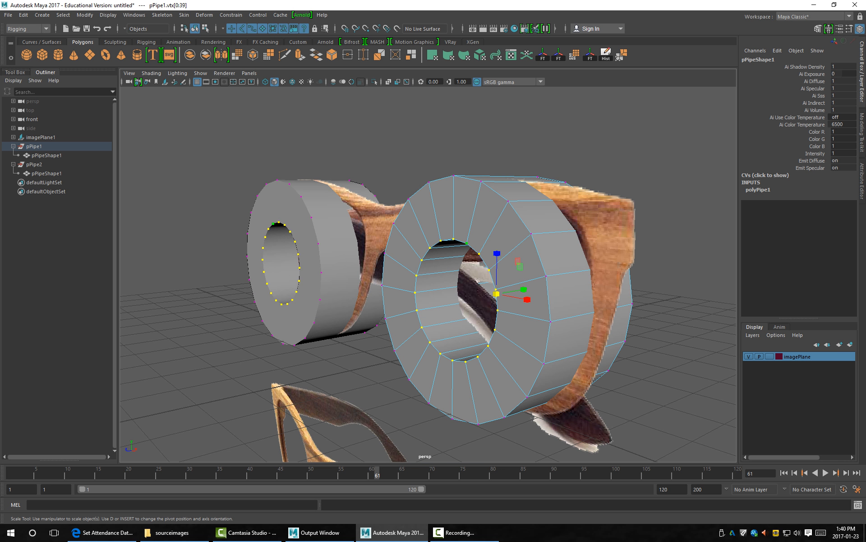
{"action": "left_click_drag", "start_coordinate": [497, 253], "coordinate": [497, 228]}
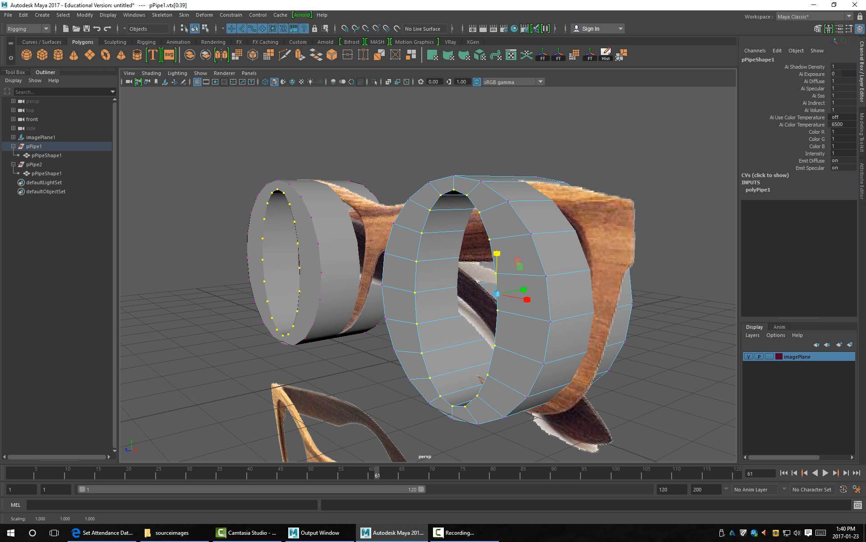
{"action": "left_click_drag", "start_coordinate": [527, 299], "coordinate": [556, 306]}
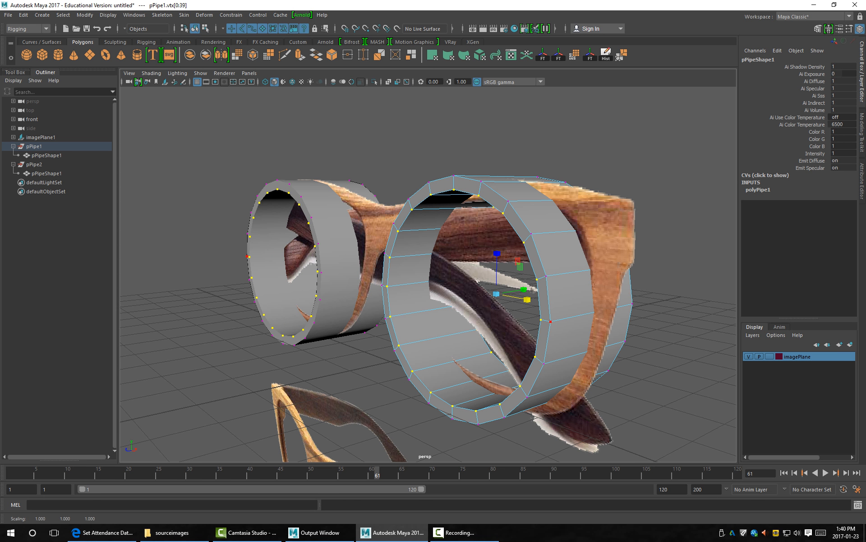
{"action": "key", "text": "ctrl+z"}
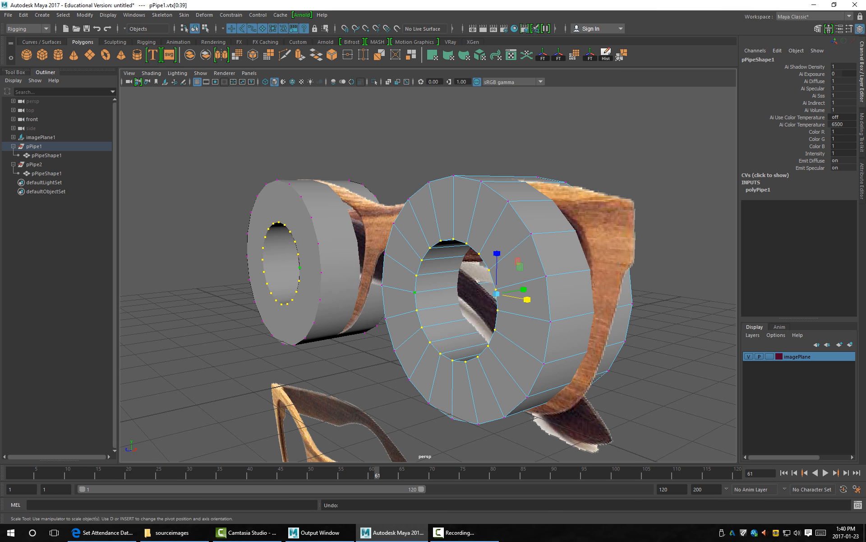
Scale the inner ring vertices in height and then in width in the front view to match the reference frame's inner edge.
{"action": "key", "text": "space"}
{"action": "key", "text": "space"}
{"action": "left_click_drag", "start_coordinate": [450, 232], "coordinate": [450, 204]}
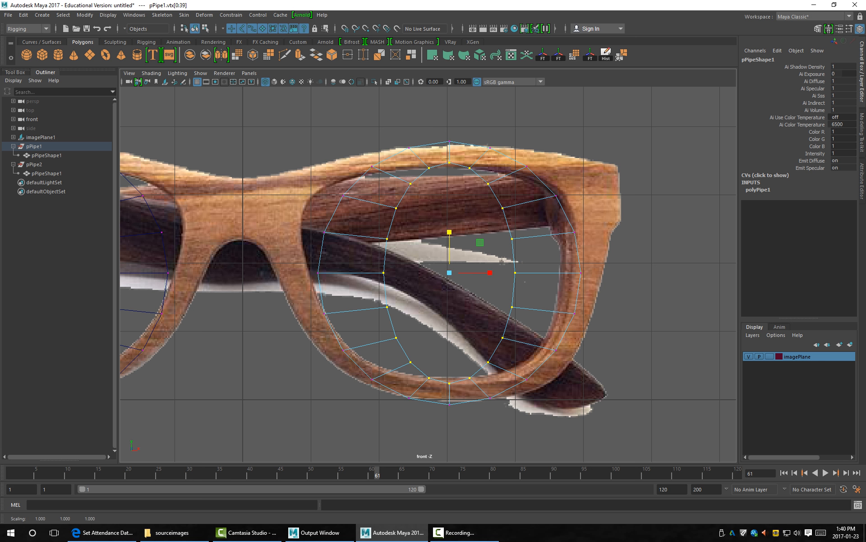
{"action": "middle_click_drag", "start_coordinate": [475, 273], "coordinate": [482, 260], "text": "alt"}
{"action": "right_click_drag", "start_coordinate": [482, 261], "coordinate": [501, 260], "text": "alt"}
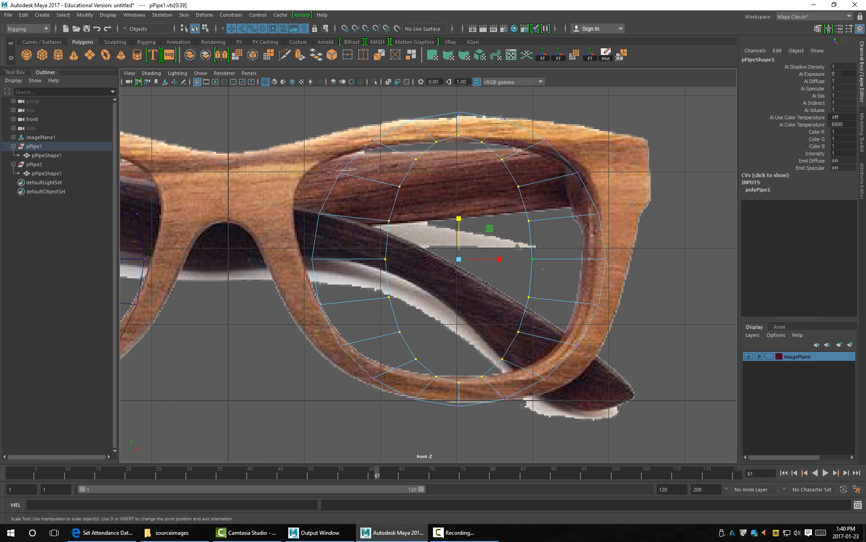
{"action": "left_click_drag", "start_coordinate": [499, 259], "coordinate": [526, 259]}
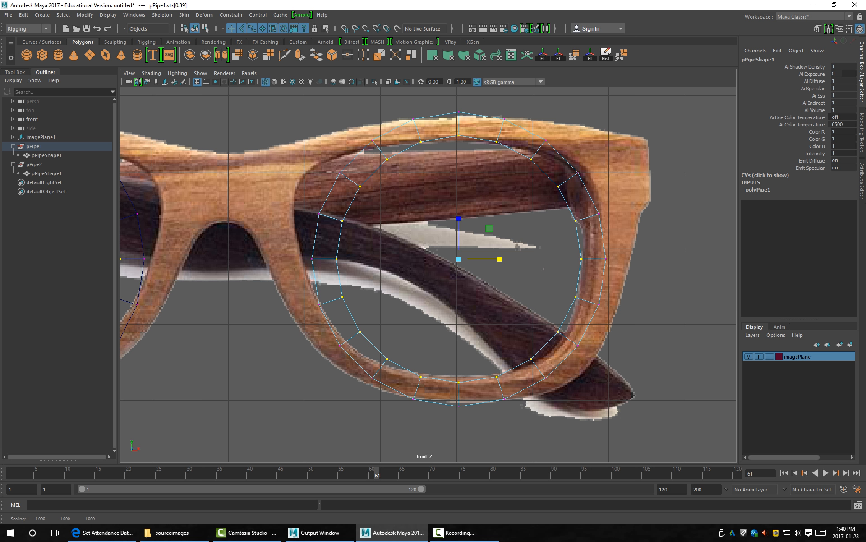
Scale all of the pipe's vertices in width so the ring spans the reference lens rim.
{"action": "mouse_move", "coordinate": [274, 91]}
{"action": "left_mouse_down"}
{"action": "mouse_move", "coordinate": [460, 232]}
{"action": "mouse_move", "coordinate": [619, 409]}
{"action": "mouse_move", "coordinate": [648, 419]}
{"action": "mouse_move", "coordinate": [490, 310]}
{"action": "mouse_move", "coordinate": [308, 94]}
{"action": "mouse_move", "coordinate": [266, 87]}
{"action": "left_mouse_up"}
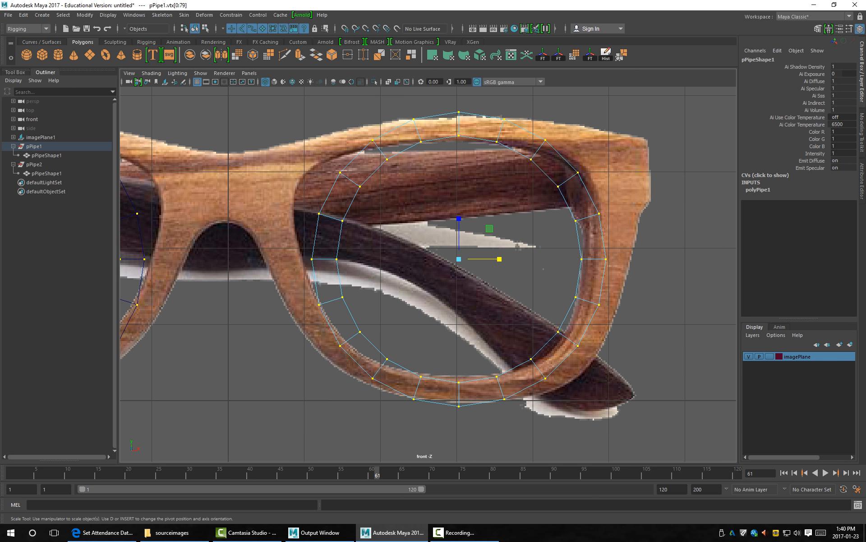
{"action": "left_click_drag", "start_coordinate": [500, 259], "coordinate": [505, 259]}
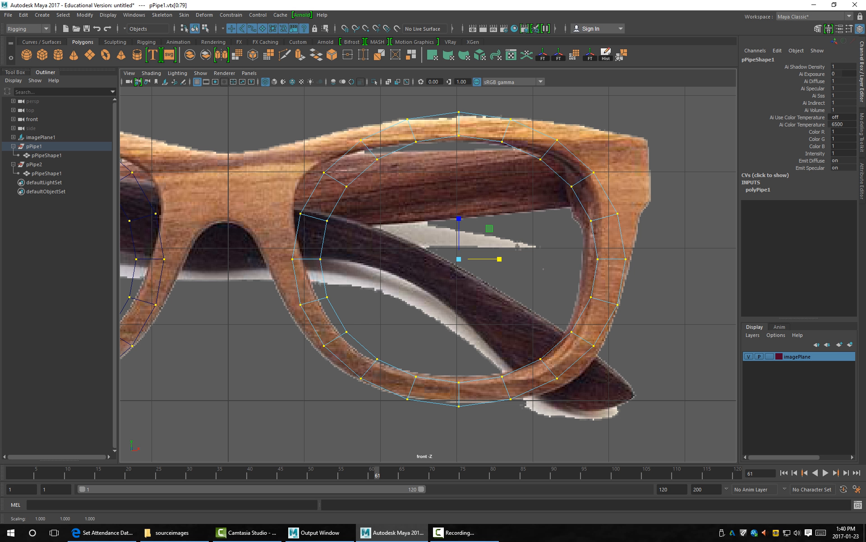
{"action": "mouse_move", "coordinate": [499, 259]}
{"action": "left_mouse_down"}
{"action": "mouse_move", "coordinate": [508, 259]}
{"action": "mouse_move", "coordinate": [499, 259]}
{"action": "left_mouse_up"}
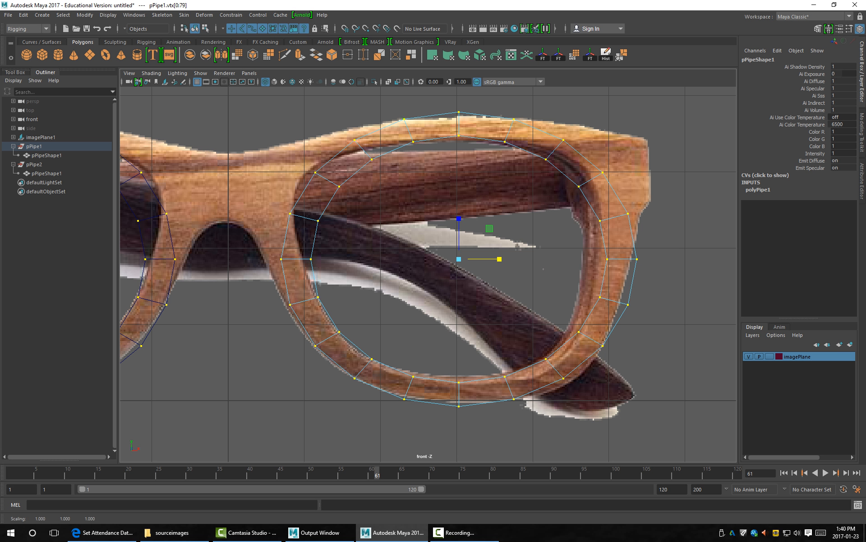
Move the ring's top-centre vertices down to the upper edge of the reference frame.
{"action": "key", "text": "q"}
{"action": "left_click_drag", "start_coordinate": [447, 103], "coordinate": [472, 145]}
{"action": "key", "text": "w"}
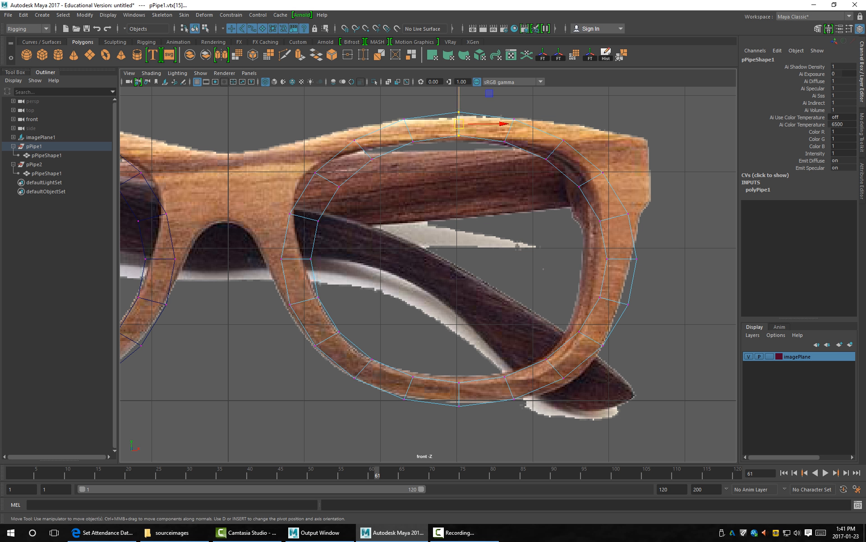
{"action": "left_click_drag", "start_coordinate": [459, 100], "coordinate": [458, 103]}
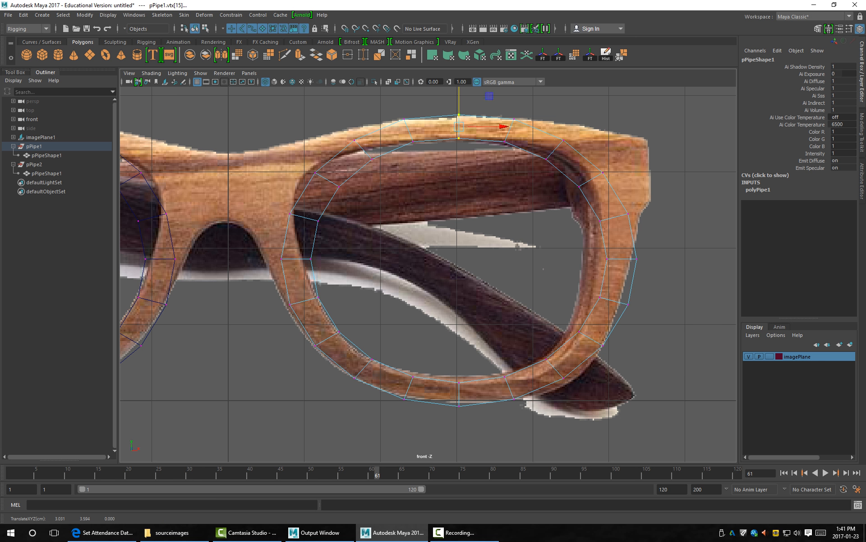
{"action": "left_click_drag", "start_coordinate": [430, 102], "coordinate": [462, 142]}
Set the imagePlane layer's display type to reference and nudge the ring's top-centre vertices slightly toward the bridge.
{"action": "right_click_drag", "start_coordinate": [492, 114], "coordinate": [458, 113]}
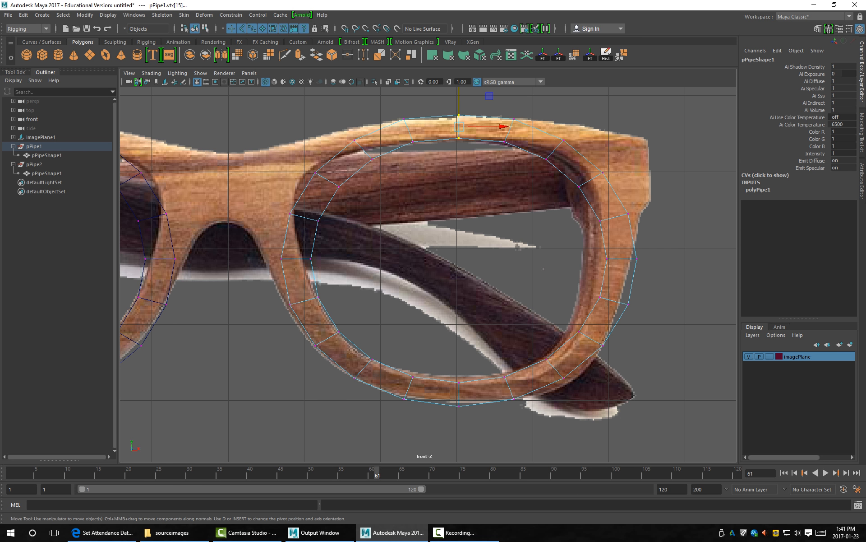
{"action": "left_click", "coordinate": [770, 356]}
{"action": "left_click", "coordinate": [770, 356]}
{"action": "left_click", "coordinate": [438, 99]}
{"action": "left_click_drag", "start_coordinate": [437, 99], "coordinate": [469, 144]}
{"action": "middle_click_drag", "start_coordinate": [470, 144], "coordinate": [465, 203], "text": "alt"}
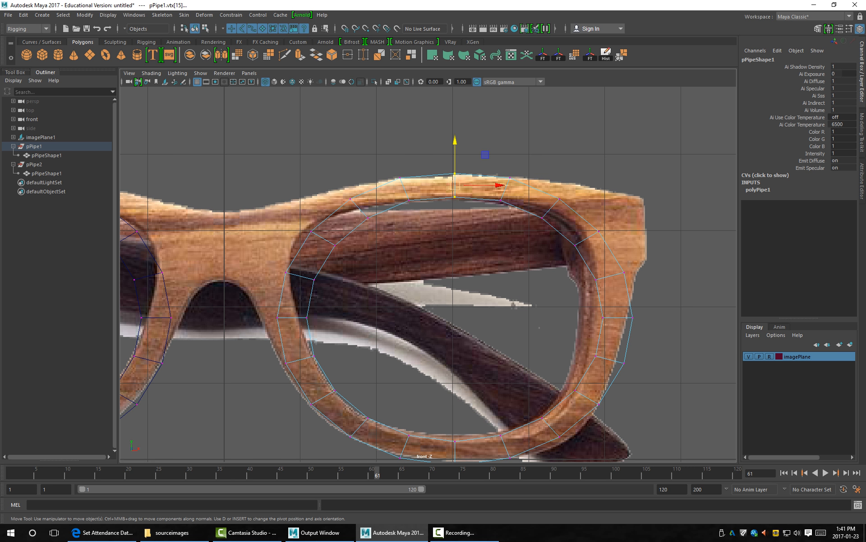
{"action": "mouse_move", "coordinate": [455, 185]}
{"action": "left_mouse_down"}
{"action": "mouse_move", "coordinate": [429, 154]}
{"action": "mouse_move", "coordinate": [457, 191]}
{"action": "mouse_move", "coordinate": [442, 142]}
{"action": "mouse_move", "coordinate": [456, 198]}
{"action": "mouse_move", "coordinate": [454, 185]}
{"action": "left_mouse_up"}
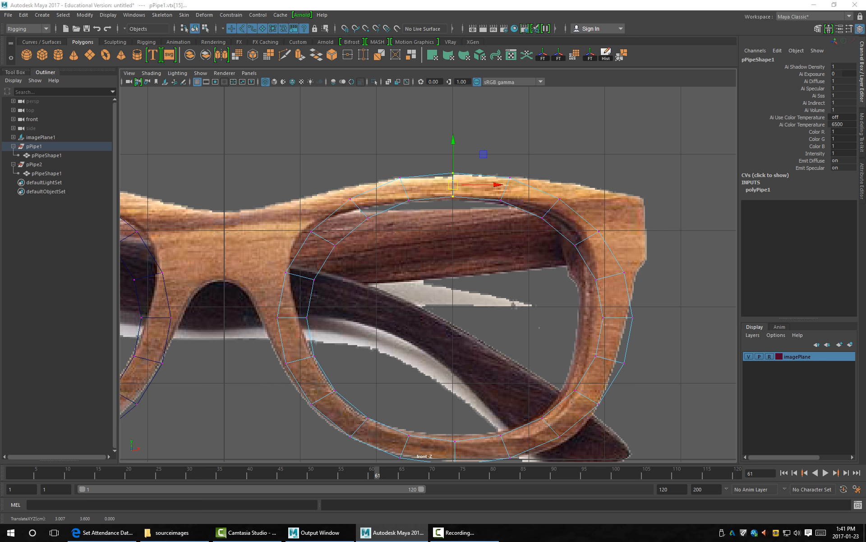
Try moving the top-centre vertices freely in the perspective view, check their depth from above, and undo the free move.
{"action": "key", "text": "space"}
{"action": "key", "text": "space"}
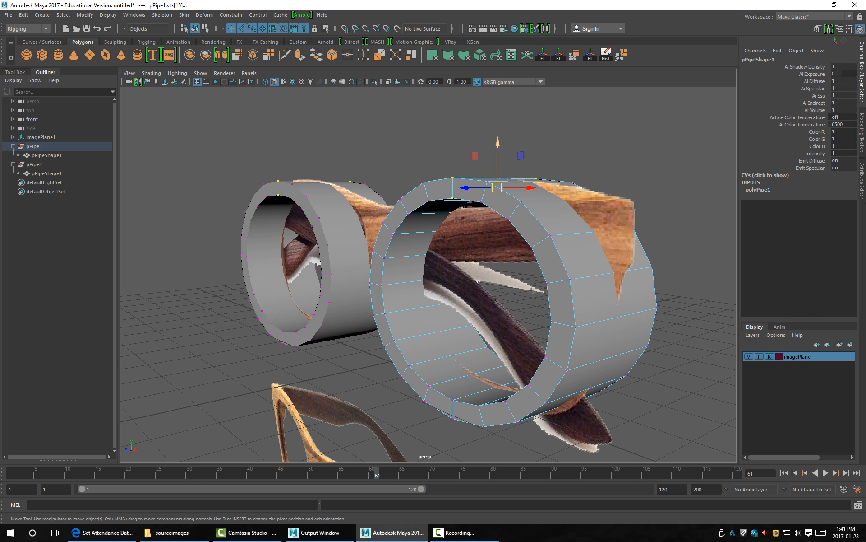
{"action": "mouse_move", "coordinate": [497, 154]}
{"action": "left_mouse_down"}
{"action": "mouse_move", "coordinate": [498, 138]}
{"action": "mouse_move", "coordinate": [497, 165]}
{"action": "mouse_move", "coordinate": [498, 123]}
{"action": "mouse_move", "coordinate": [498, 135]}
{"action": "left_mouse_up"}
{"action": "mouse_move", "coordinate": [530, 180]}
{"action": "left_mouse_down"}
{"action": "mouse_move", "coordinate": [506, 180]}
{"action": "mouse_move", "coordinate": [550, 179]}
{"action": "mouse_move", "coordinate": [519, 180]}
{"action": "left_mouse_up"}
{"action": "key", "text": "ctrl+z"}
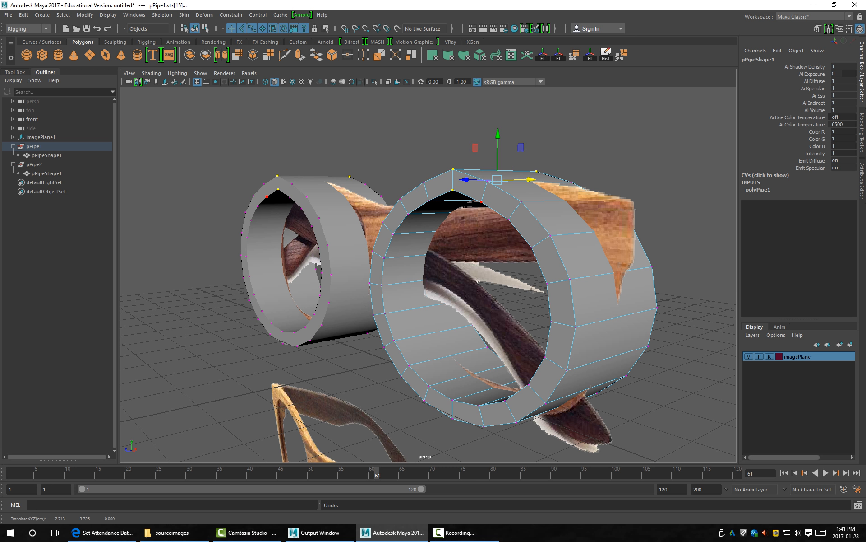
{"action": "left_click_drag", "start_coordinate": [497, 180], "coordinate": [529, 139]}
{"action": "left_click_drag", "start_coordinate": [533, 290], "coordinate": [501, 377], "text": "alt"}
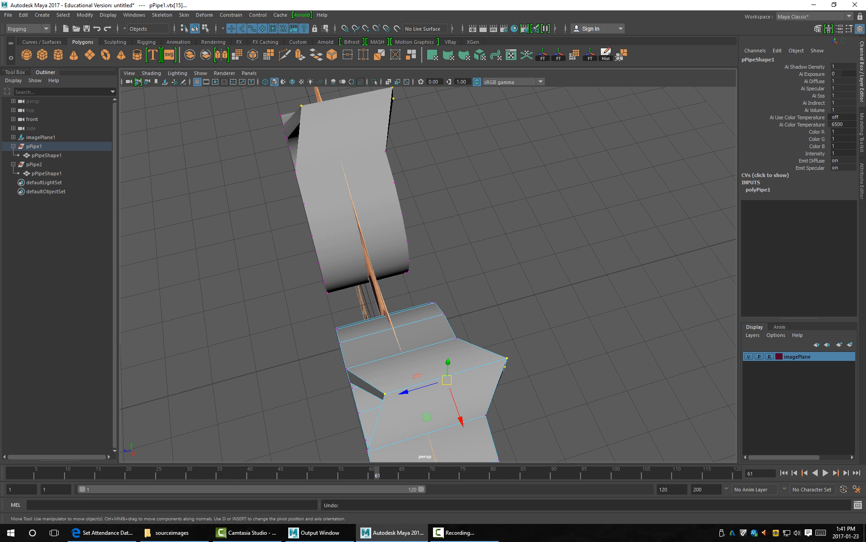
{"action": "key", "text": "ctrl+z"}
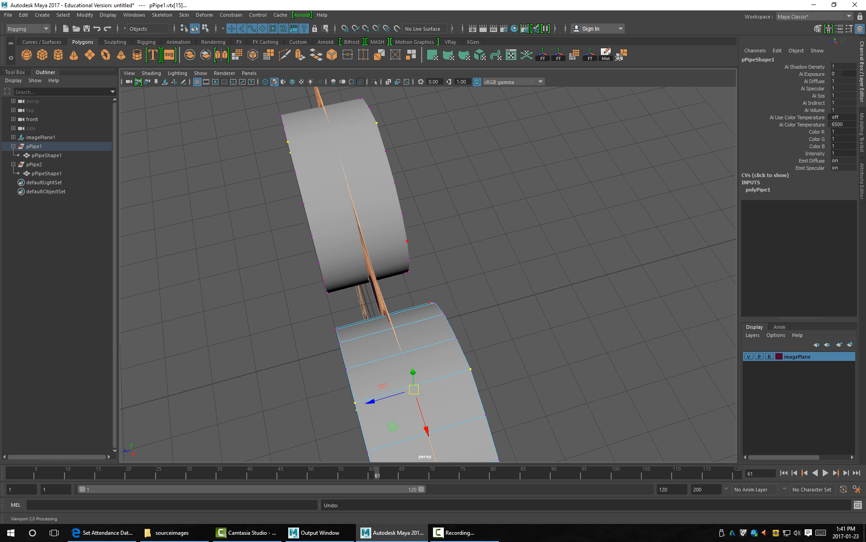
In the front view, align the top-centre vertices with the frame's upper edge and move the upper vertex pair near the bridge outward.
{"action": "key", "text": "space"}
{"action": "key", "text": "space"}
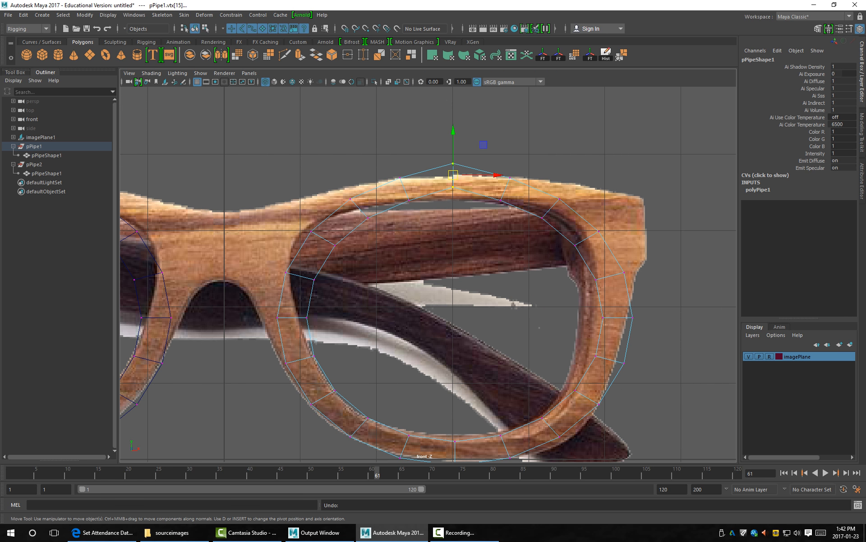
{"action": "middle_click_drag", "start_coordinate": [311, 231], "coordinate": [303, 240], "text": "alt"}
{"action": "scroll", "coordinate": [428, 274], "scroll_direction": "up", "scroll_amount": 2}
{"action": "left_click_drag", "start_coordinate": [447, 171], "coordinate": [440, 185]}
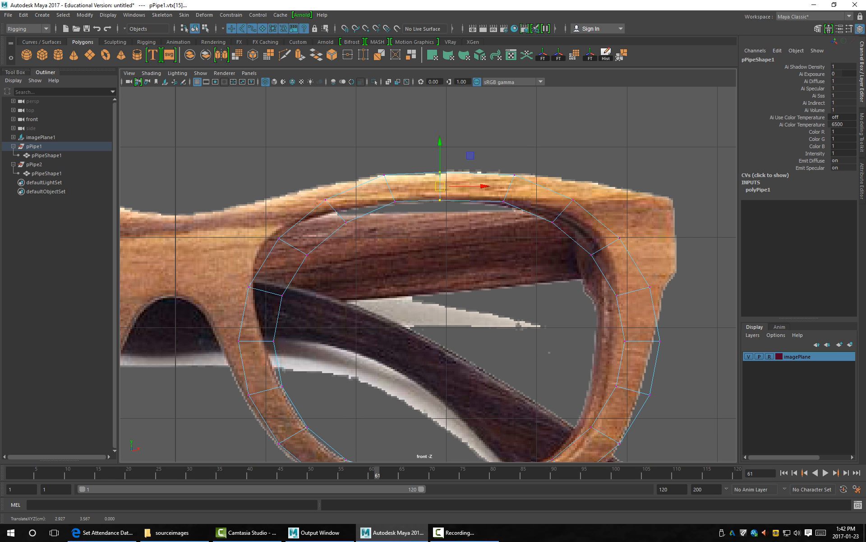
{"action": "left_click_drag", "start_coordinate": [378, 245], "coordinate": [316, 202]}
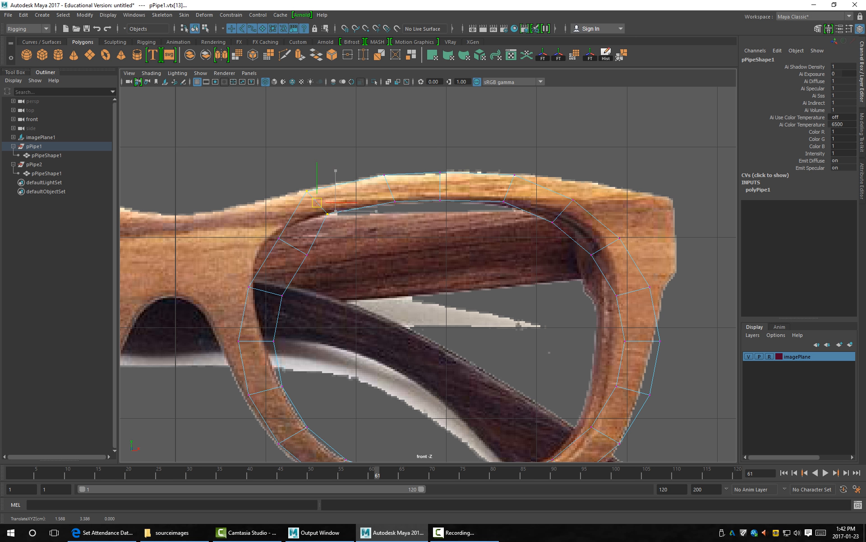
Move the vertex pairs down the ring's nose side onto the reference rim beside the bridge.
{"action": "mouse_move", "coordinate": [266, 227]}
{"action": "left_mouse_down"}
{"action": "mouse_move", "coordinate": [321, 267]}
{"action": "mouse_move", "coordinate": [267, 220]}
{"action": "left_mouse_up"}
{"action": "middle_click_drag", "start_coordinate": [270, 280], "coordinate": [305, 175], "text": "alt"}
{"action": "mouse_move", "coordinate": [267, 173]}
{"action": "left_mouse_down"}
{"action": "mouse_move", "coordinate": [329, 203]}
{"action": "mouse_move", "coordinate": [269, 183]}
{"action": "left_mouse_up"}
{"action": "mouse_move", "coordinate": [251, 223]}
{"action": "left_mouse_down"}
{"action": "mouse_move", "coordinate": [320, 252]}
{"action": "mouse_move", "coordinate": [270, 236]}
{"action": "left_mouse_up"}
{"action": "middle_click_drag", "start_coordinate": [270, 236], "coordinate": [302, 194], "text": "alt"}
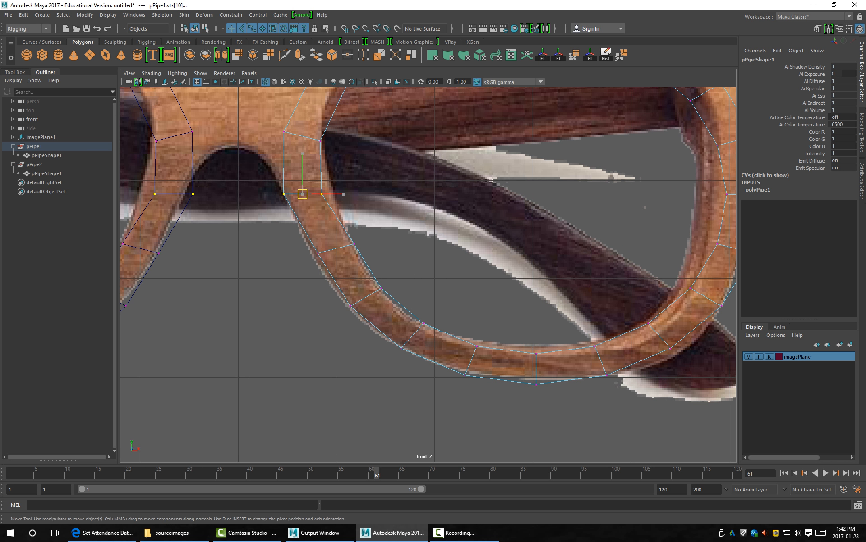
{"action": "left_click_drag", "start_coordinate": [301, 237], "coordinate": [374, 248]}
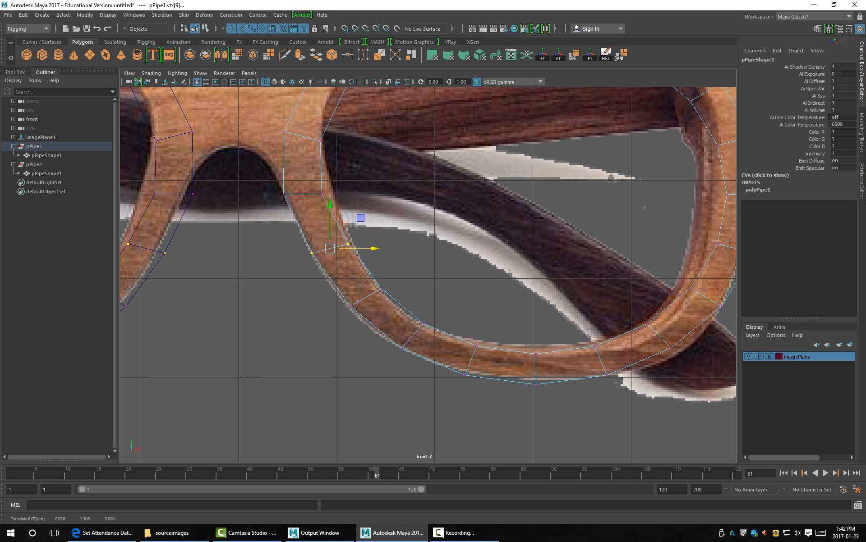
Fit the vertex pairs from the lower nose side to the bottom centre onto the reference's lower rim.
{"action": "left_click_drag", "start_coordinate": [330, 272], "coordinate": [435, 371]}
{"action": "left_click_drag", "start_coordinate": [467, 324], "coordinate": [498, 405]}
{"action": "key", "text": "ctrl+z"}
{"action": "left_click_drag", "start_coordinate": [472, 360], "coordinate": [473, 360]}
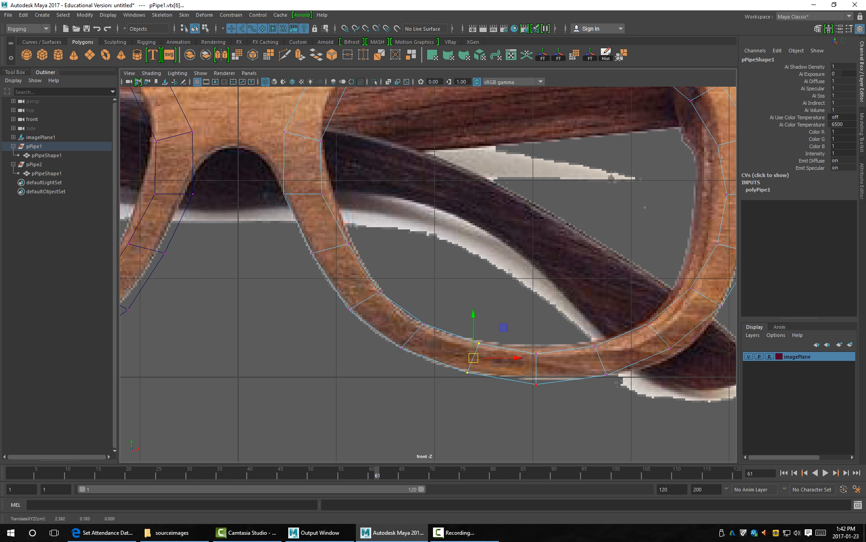
{"action": "left_click_drag", "start_coordinate": [544, 411], "coordinate": [532, 333]}
{"action": "left_click_drag", "start_coordinate": [536, 369], "coordinate": [537, 363]}
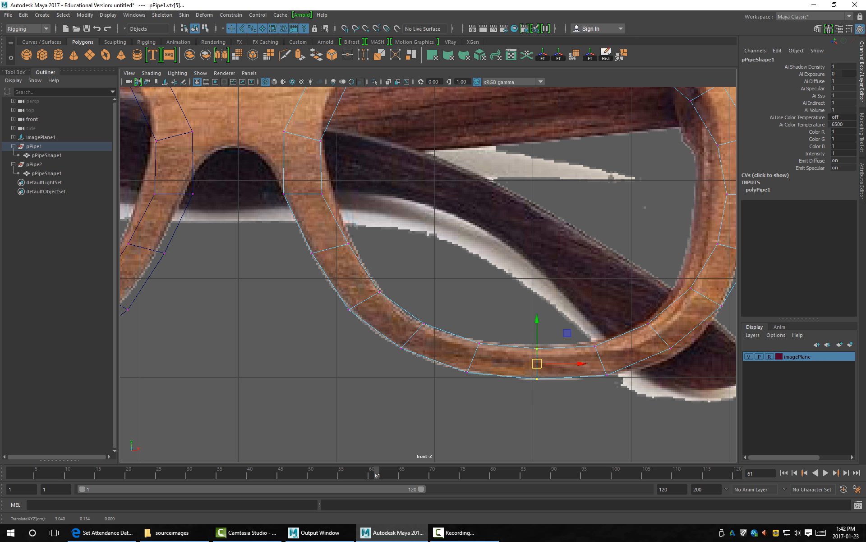
Move the vertex pairs between the bottom centre and the lower outer corner onto the reference rim.
{"action": "middle_click_drag", "start_coordinate": [627, 401], "coordinate": [511, 382], "text": "alt"}
{"action": "left_click_drag", "start_coordinate": [519, 393], "coordinate": [455, 319]}
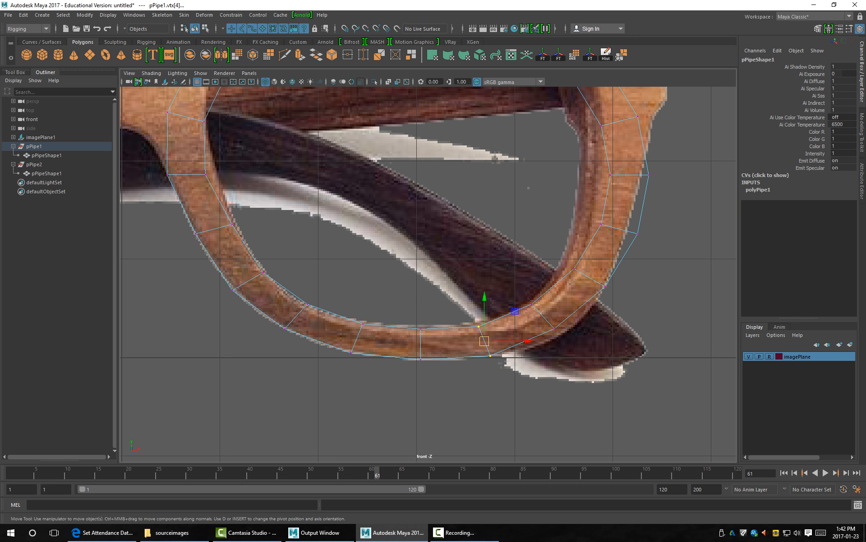
{"action": "left_click_drag", "start_coordinate": [513, 289], "coordinate": [558, 334]}
{"action": "middle_click_drag", "start_coordinate": [559, 335], "coordinate": [409, 360], "text": "alt"}
{"action": "scroll", "coordinate": [409, 360], "scroll_direction": "up", "scroll_amount": 2}
{"action": "left_click_drag", "start_coordinate": [414, 272], "coordinate": [486, 329]}
Try scaling the lower outer vertex pair, undo it, and adjust that pair's inner vertex to the rim's inner edge.
{"action": "key", "text": "r"}
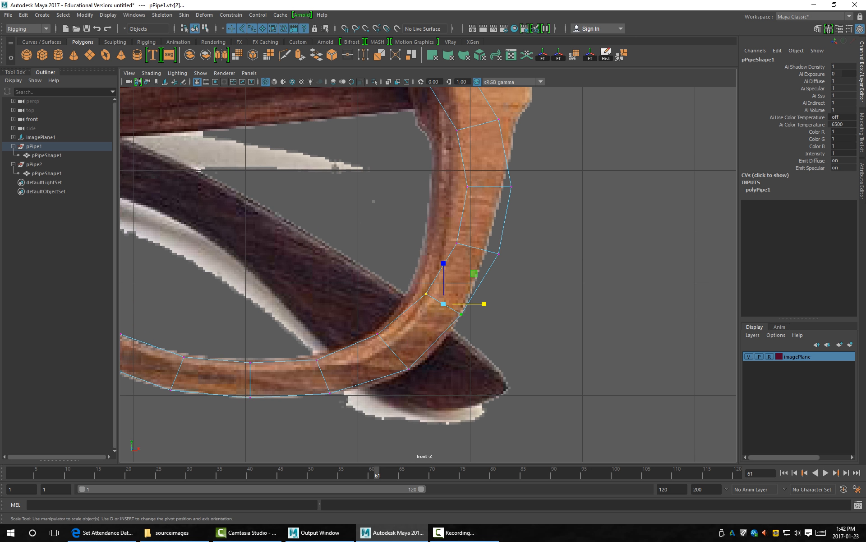
{"action": "left_click_drag", "start_coordinate": [443, 304], "coordinate": [422, 290]}
{"action": "key", "text": "ctrl+z"}
{"action": "left_click", "coordinate": [426, 293]}
{"action": "key", "text": "w"}
{"action": "left_click", "coordinate": [461, 313]}
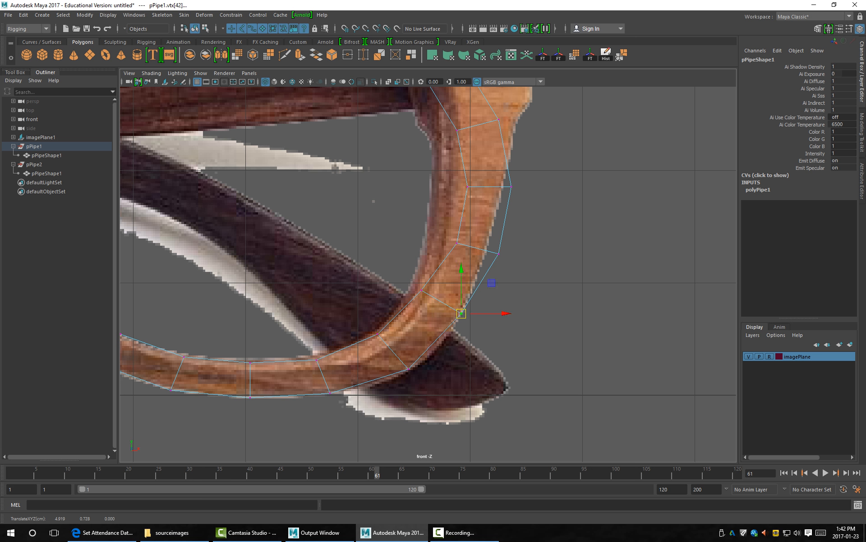
Move the inner and outer vertices on the lower part of the outer side onto the rim's edges.
{"action": "left_click", "coordinate": [457, 242]}
{"action": "left_click_drag", "start_coordinate": [457, 243], "coordinate": [437, 236]}
{"action": "left_click", "coordinate": [499, 253]}
{"action": "left_click_drag", "start_coordinate": [498, 253], "coordinate": [488, 248]}
{"action": "middle_click_drag", "start_coordinate": [488, 249], "coordinate": [488, 320], "text": "alt"}
Move the inner and outer vertices at the middle of the outer side inward onto the rim's edges.
{"action": "left_click", "coordinate": [449, 255]}
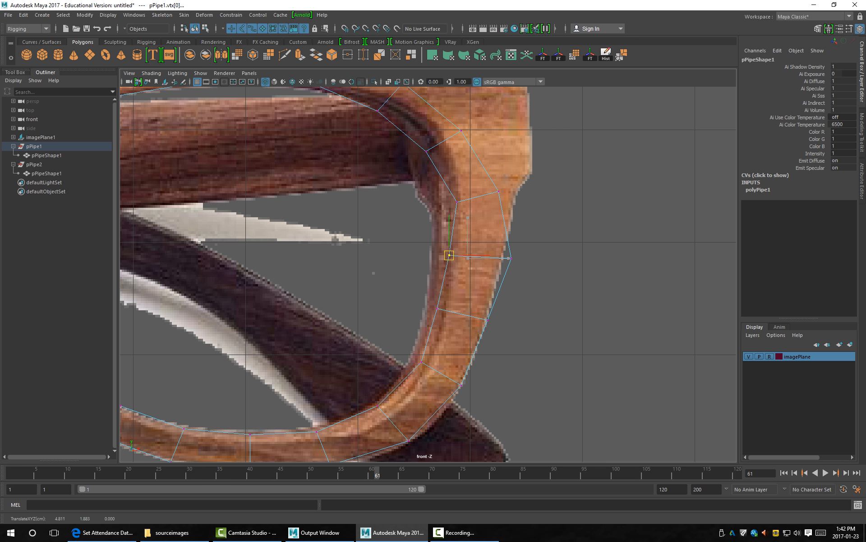
{"action": "left_click_drag", "start_coordinate": [449, 256], "coordinate": [447, 255]}
{"action": "left_click", "coordinate": [510, 259]}
{"action": "left_click_drag", "start_coordinate": [510, 258], "coordinate": [502, 256]}
{"action": "middle_click_drag", "start_coordinate": [501, 256], "coordinate": [503, 334], "text": "alt"}
{"action": "scroll", "coordinate": [428, 274], "scroll_direction": "up", "scroll_amount": 1}
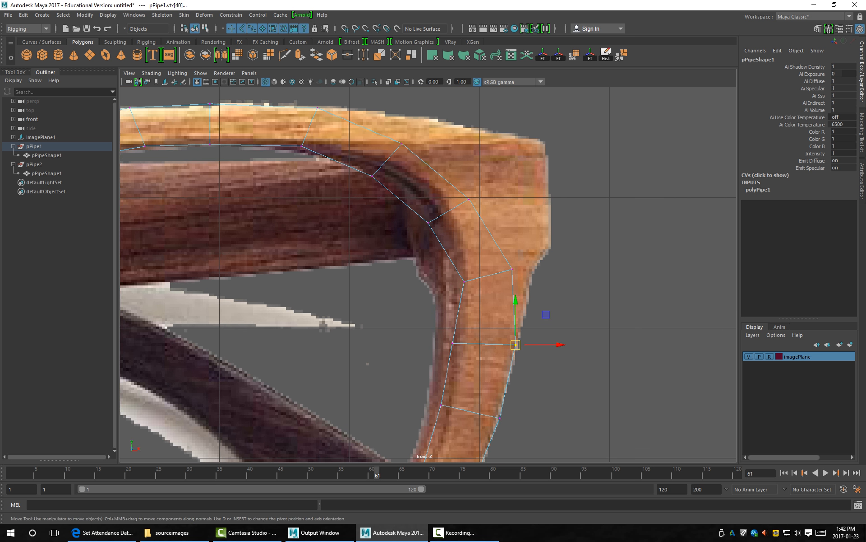
Fit the upper outer-side vertices to the rim and pull the corner vertices out to the frame's upper outer corner.
{"action": "left_click_drag", "start_coordinate": [428, 262], "coordinate": [469, 290]}
{"action": "left_click_drag", "start_coordinate": [548, 292], "coordinate": [529, 270]}
{"action": "middle_click_drag", "start_coordinate": [530, 271], "coordinate": [517, 324], "text": "alt"}
{"action": "left_click_drag", "start_coordinate": [474, 268], "coordinate": [531, 161]}
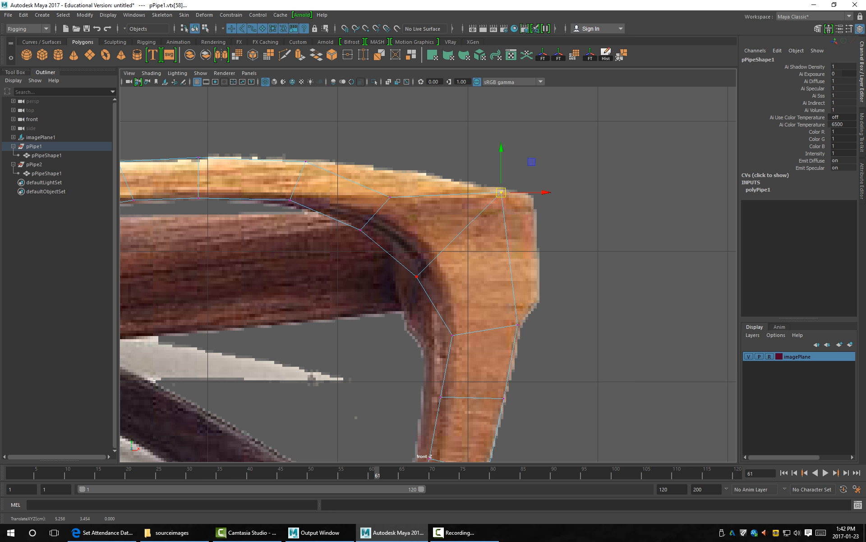
{"action": "left_click_drag", "start_coordinate": [437, 295], "coordinate": [433, 259]}
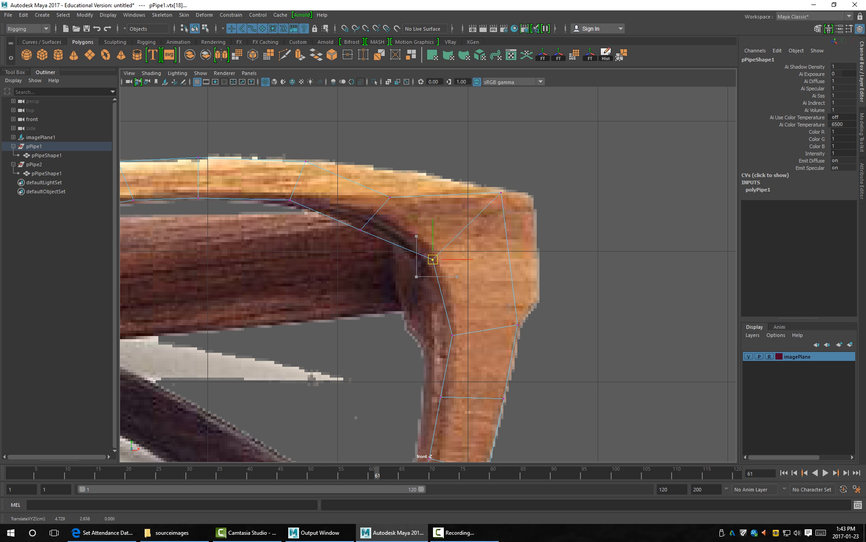
Move the vertices of the two upper pairs between the outer corner and the top centre onto the frame's edges.
{"action": "left_click", "coordinate": [390, 197]}
{"action": "left_click_drag", "start_coordinate": [390, 197], "coordinate": [399, 170]}
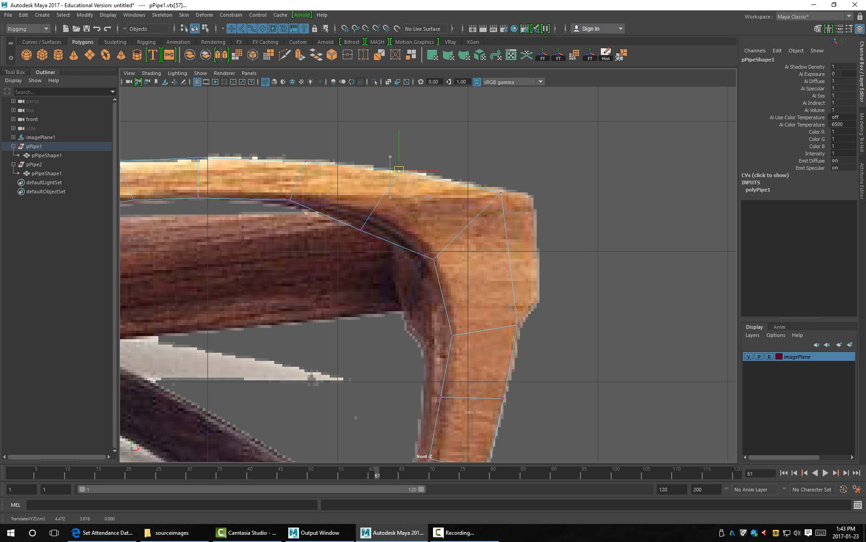
{"action": "left_click", "coordinate": [361, 229]}
{"action": "left_click_drag", "start_coordinate": [361, 230], "coordinate": [373, 219]}
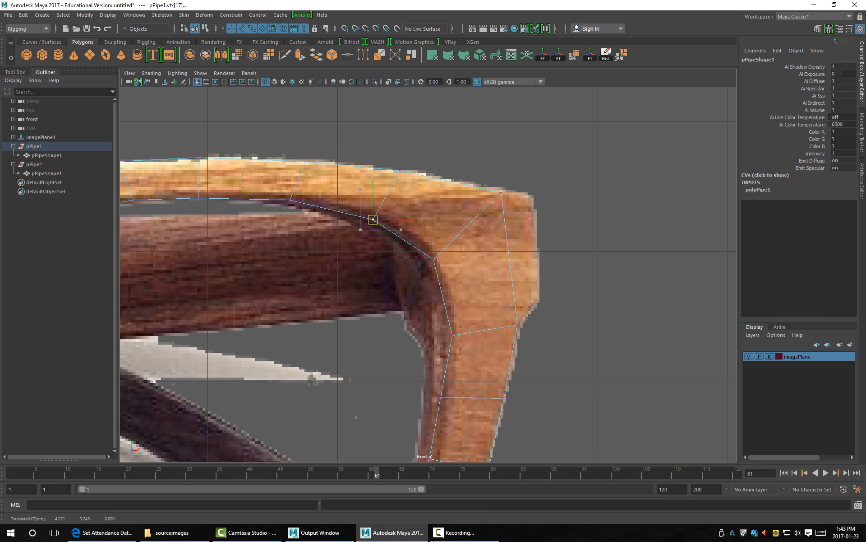
{"action": "middle_click_drag", "start_coordinate": [373, 220], "coordinate": [562, 232], "text": "alt"}
{"action": "left_click_drag", "start_coordinate": [477, 162], "coordinate": [492, 173]}
{"action": "left_click_drag", "start_coordinate": [490, 230], "coordinate": [491, 235]}
{"action": "middle_click_drag", "start_coordinate": [491, 235], "coordinate": [660, 201], "text": "alt"}
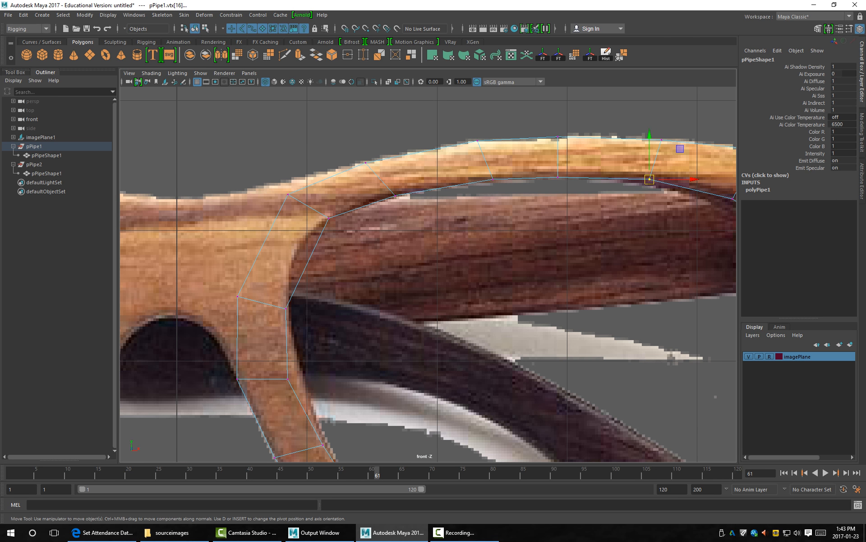
Reshape the upper bridge-side corner by moving its outer and inner vertices and shifting the neighbouring pair toward the bridge.
{"action": "left_click_drag", "start_coordinate": [266, 182], "coordinate": [236, 192]}
{"action": "left_click_drag", "start_coordinate": [324, 208], "coordinate": [294, 247]}
{"action": "left_click_drag", "start_coordinate": [343, 148], "coordinate": [440, 206]}
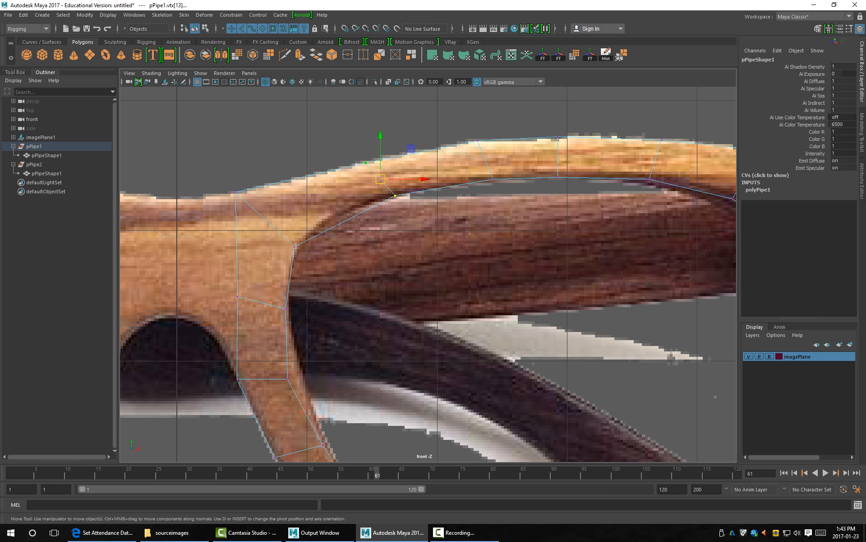
{"action": "left_click_drag", "start_coordinate": [381, 179], "coordinate": [332, 191]}
Shift the next upper vertex pair toward the bridge and fine-tune the neighbouring inner vertex on the lens opening's edge.
{"action": "left_click_drag", "start_coordinate": [462, 129], "coordinate": [508, 192]}
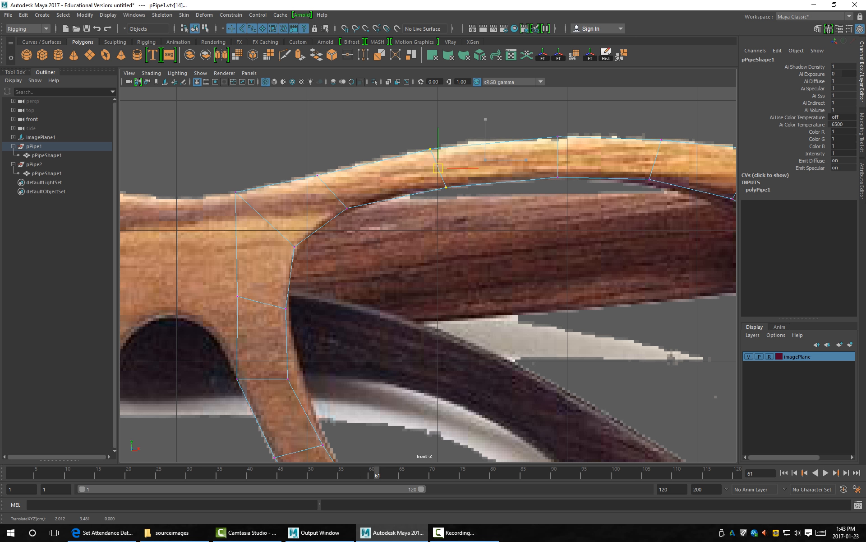
{"action": "left_click_drag", "start_coordinate": [485, 160], "coordinate": [417, 149]}
{"action": "left_click", "coordinate": [415, 147]}
{"action": "left_click", "coordinate": [347, 208]}
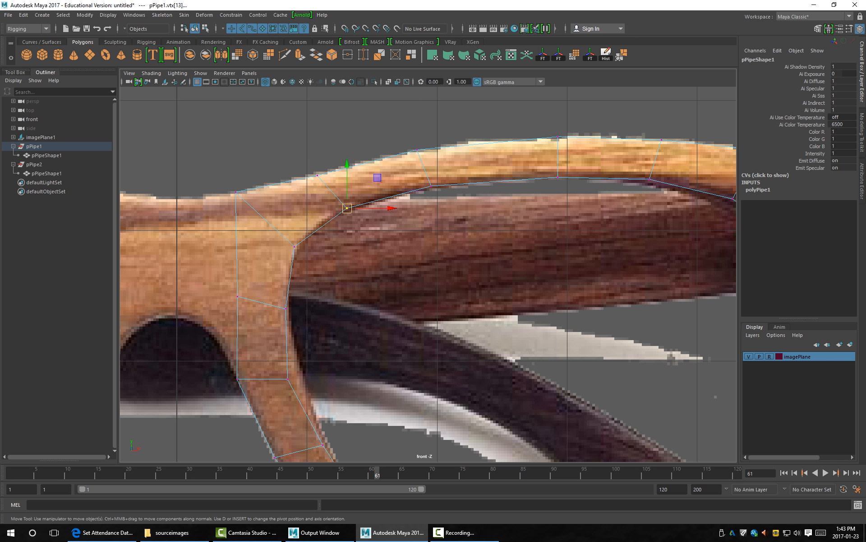
{"action": "left_click_drag", "start_coordinate": [347, 208], "coordinate": [345, 209]}
Examine the reshaped rim and its mirrored instance against the reference image in the perspective view.
{"action": "scroll", "coordinate": [428, 274], "scroll_direction": "down", "scroll_amount": 5}
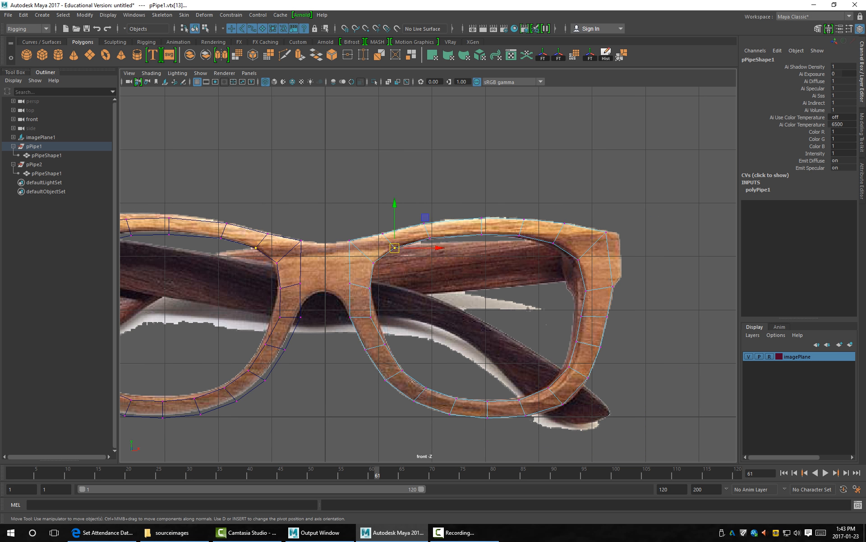
{"action": "key", "text": "space"}
{"action": "key", "text": "space"}
{"action": "left_click_drag", "start_coordinate": [388, 316], "coordinate": [524, 234], "text": "alt"}
{"action": "scroll", "coordinate": [428, 274], "scroll_direction": "down", "scroll_amount": 3}
{"action": "middle_click_drag", "start_coordinate": [523, 234], "coordinate": [470, 221], "text": "alt"}
{"action": "scroll", "coordinate": [470, 225], "scroll_direction": "up", "scroll_amount": 3}
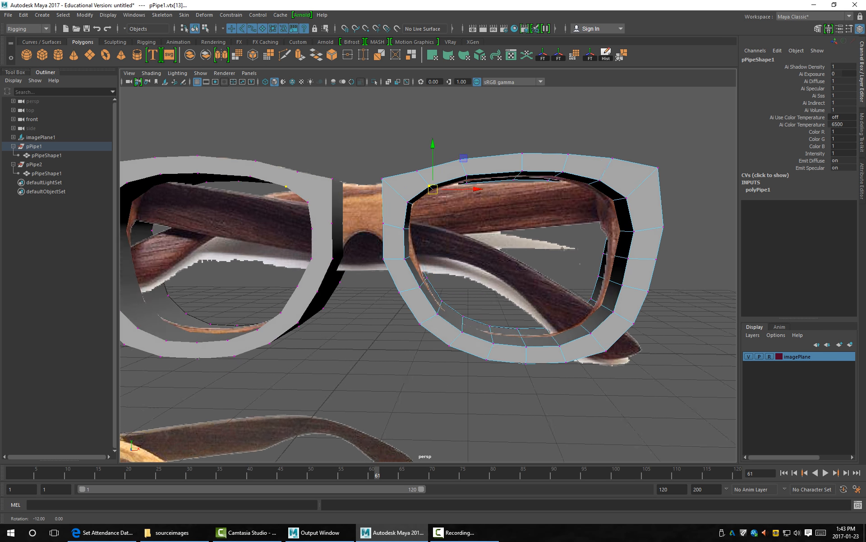
{"action": "left_click_drag", "start_coordinate": [510, 248], "coordinate": [564, 235], "text": "alt"}
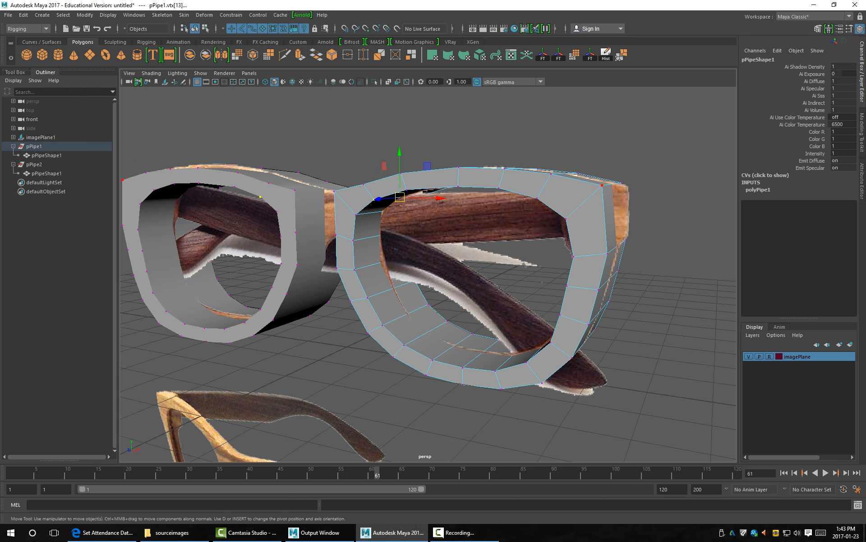
Examine the bridge-side faces of the lens rim and the gap to its mirrored instance from several angles.
{"action": "middle_click_drag", "start_coordinate": [564, 235], "coordinate": [474, 236], "text": "alt"}
{"action": "scroll", "coordinate": [474, 236], "scroll_direction": "up", "scroll_amount": 3}
{"action": "left_click_drag", "start_coordinate": [474, 236], "coordinate": [492, 232], "text": "alt"}
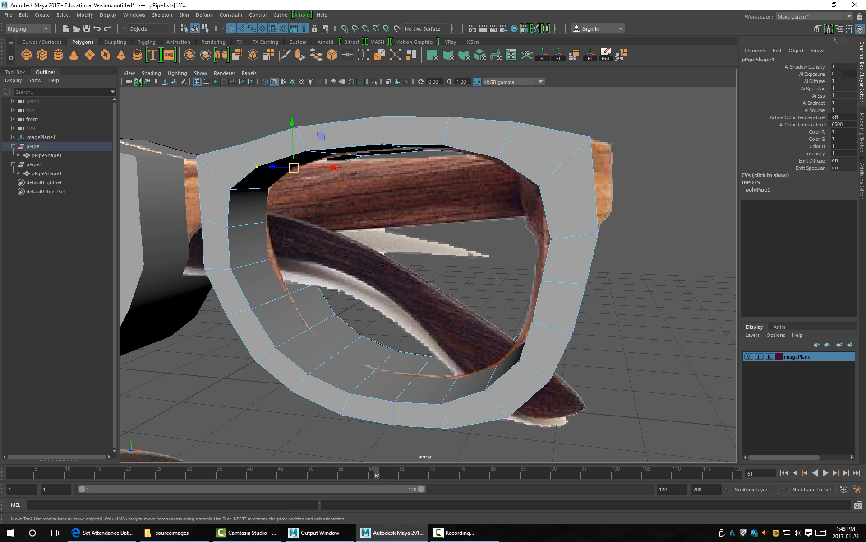
{"action": "left_click_drag", "start_coordinate": [492, 233], "coordinate": [469, 239], "text": "alt"}
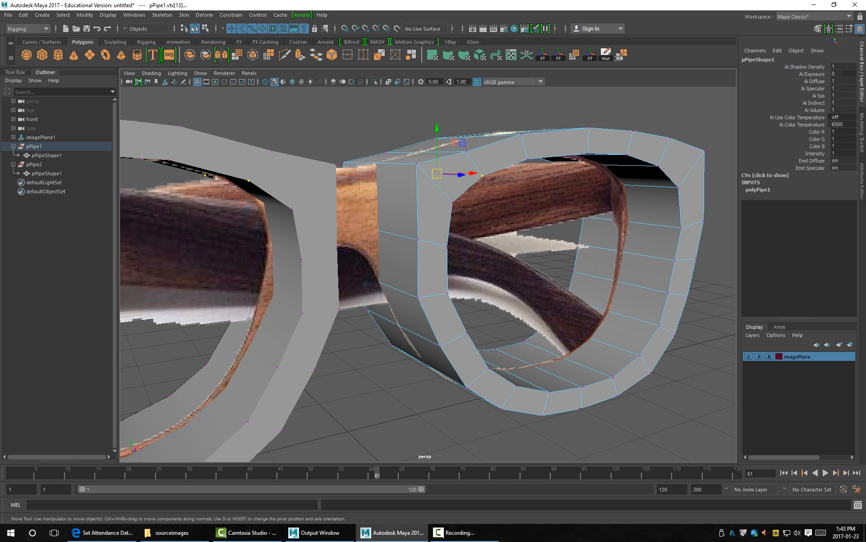
{"action": "mouse_move", "coordinate": [469, 238]}
{"action": "left_mouse_down", "text": "alt"}
{"action": "mouse_move", "coordinate": [431, 242]}
{"action": "mouse_move", "coordinate": [458, 246]}
{"action": "left_mouse_up", "text": "alt"}
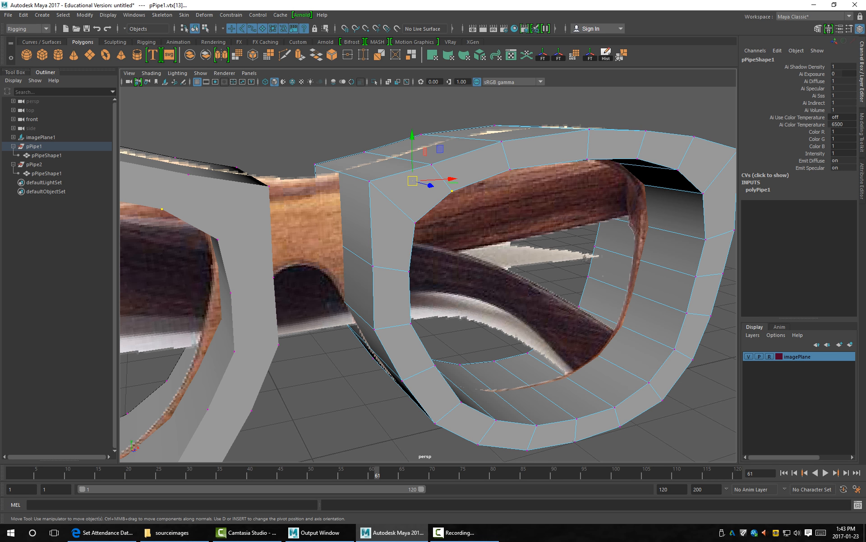
{"action": "left_click_drag", "start_coordinate": [413, 271], "coordinate": [375, 257], "text": "alt"}
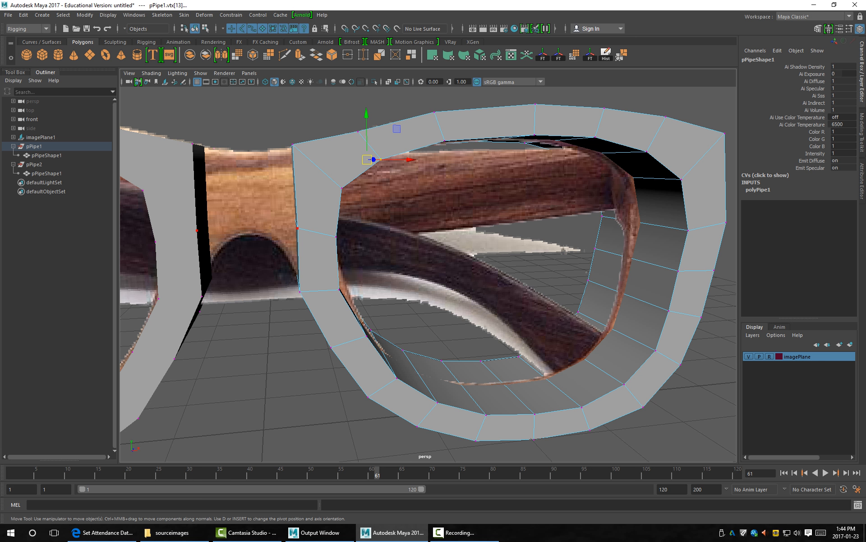
{"action": "left_click_drag", "start_coordinate": [413, 270], "coordinate": [465, 269], "text": "alt"}
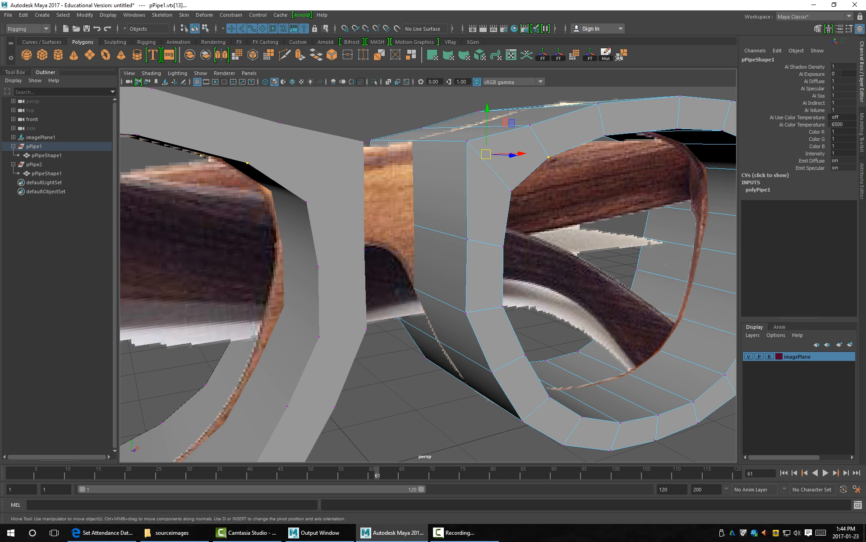
Select the two upper side faces of the rim next to the bridge and flatten them by scaling along X.
{"action": "right_click_drag", "start_coordinate": [459, 208], "coordinate": [458, 229]}
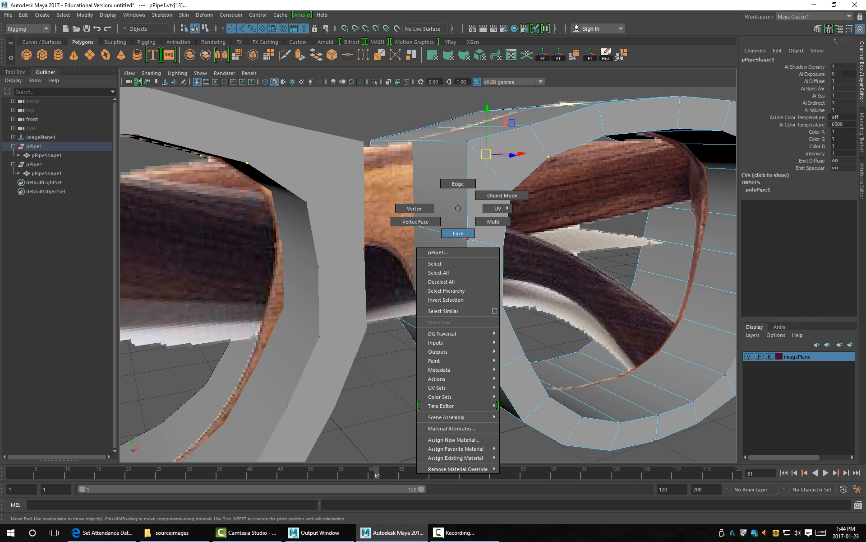
{"action": "right_click_drag", "start_coordinate": [458, 229], "coordinate": [458, 233]}
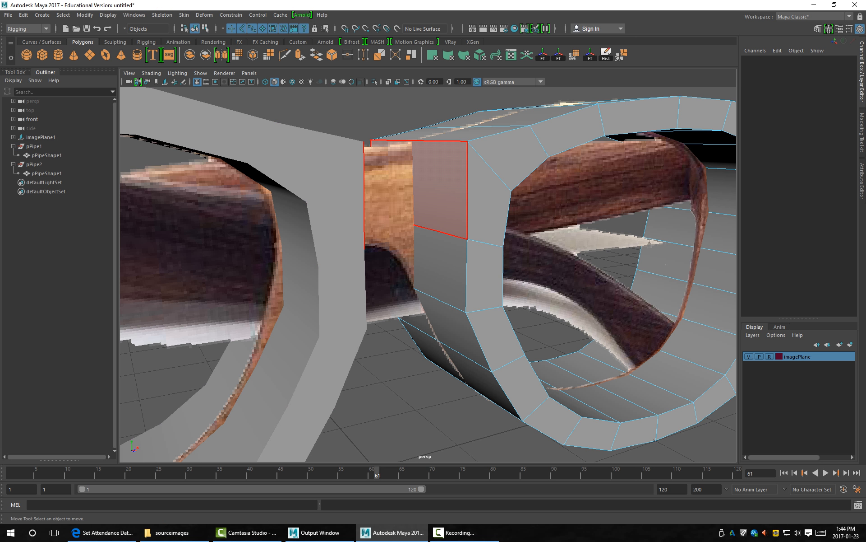
{"action": "left_click", "coordinate": [440, 190]}
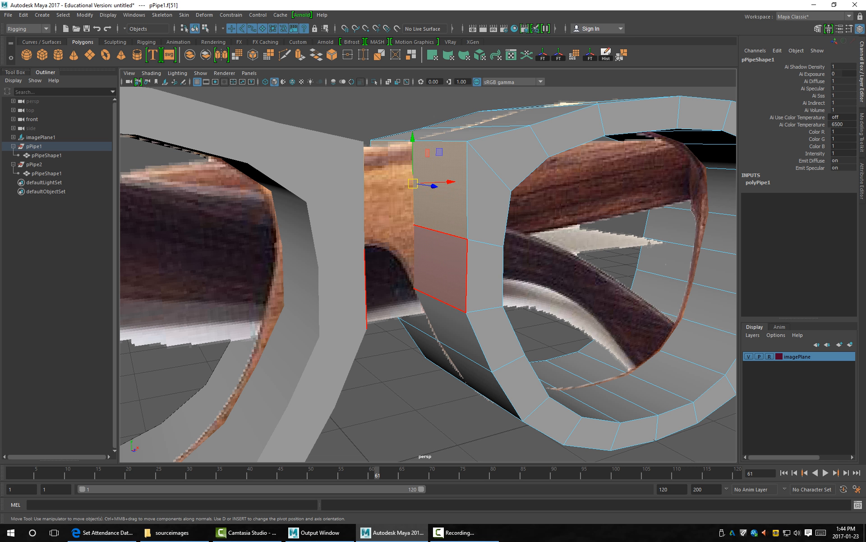
{"action": "left_click", "coordinate": [440, 267], "text": "shift"}
{"action": "mouse_move", "coordinate": [440, 267]}
{"action": "left_mouse_down", "text": "alt"}
{"action": "mouse_move", "coordinate": [408, 248]}
{"action": "mouse_move", "coordinate": [425, 275]}
{"action": "left_mouse_up", "text": "alt"}
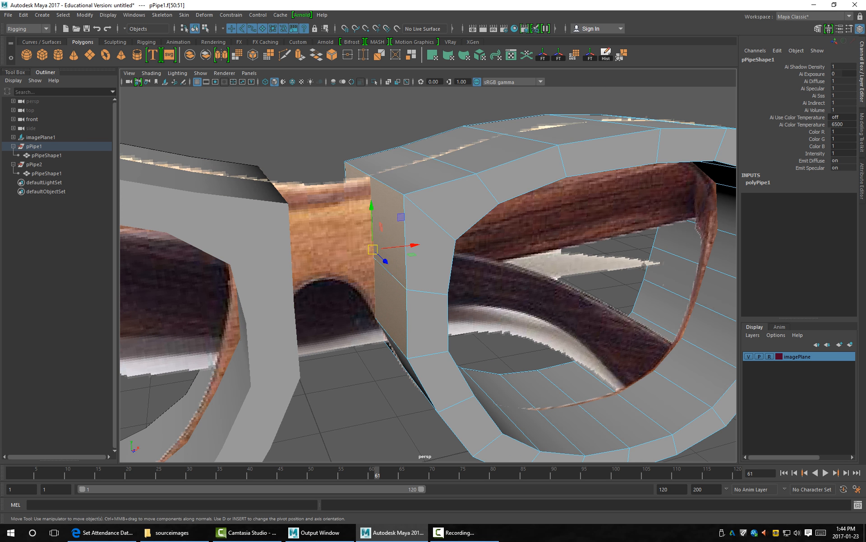
{"action": "key", "text": "r"}
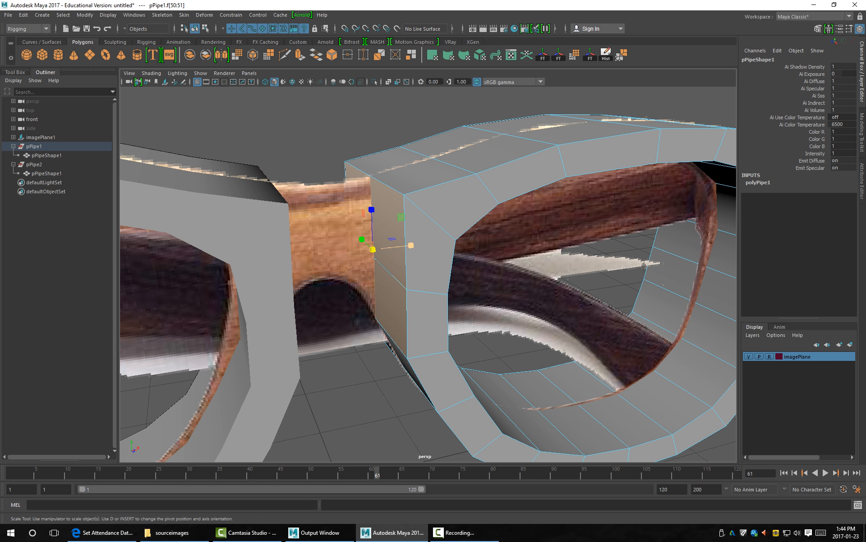
{"action": "left_click_drag", "start_coordinate": [410, 245], "coordinate": [374, 249]}
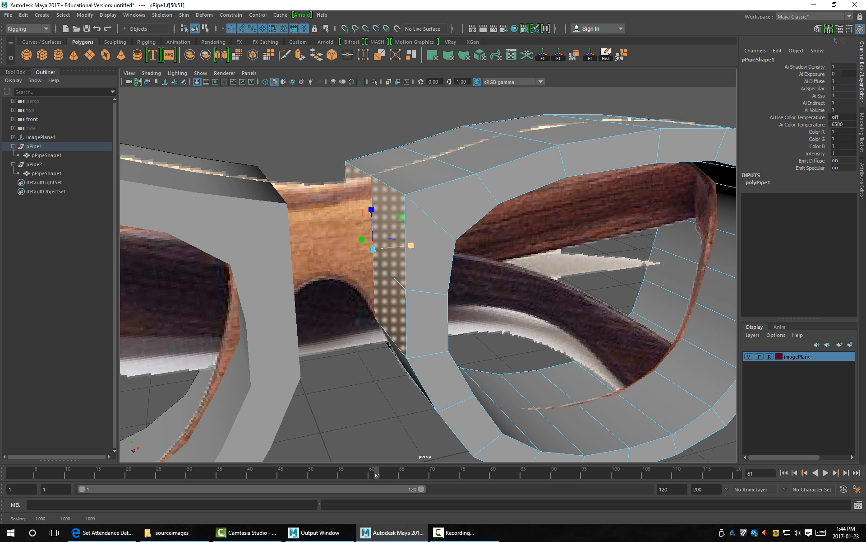
{"action": "left_click_drag", "start_coordinate": [411, 245], "coordinate": [392, 247]}
Create a polygon plane above the glasses at Translate Y 8.532 with 4 width and 4 height subdivisions.
{"action": "scroll", "coordinate": [453, 203], "scroll_direction": "down", "scroll_amount": 3}
{"action": "left_click_drag", "start_coordinate": [454, 203], "coordinate": [541, 216], "text": "alt"}
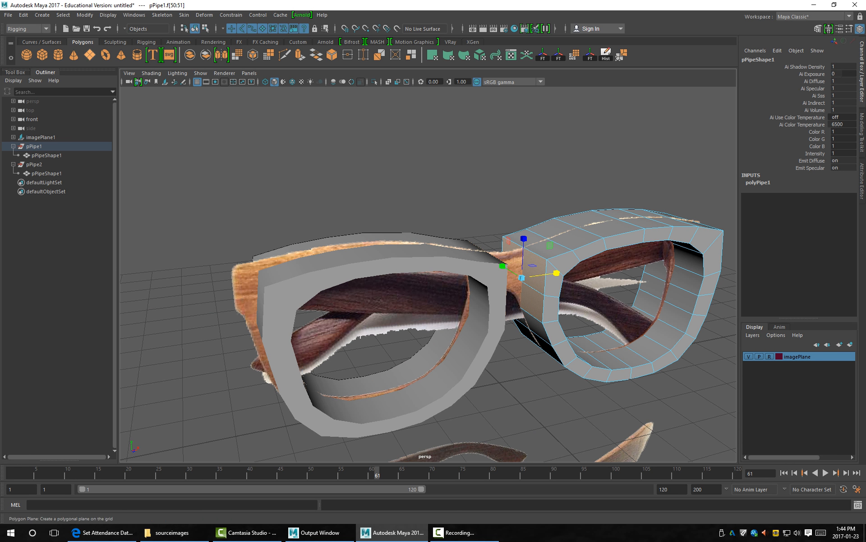
{"action": "left_click", "coordinate": [90, 55]}
{"action": "key", "text": "w"}
{"action": "left_click_drag", "start_coordinate": [430, 279], "coordinate": [430, 122]}
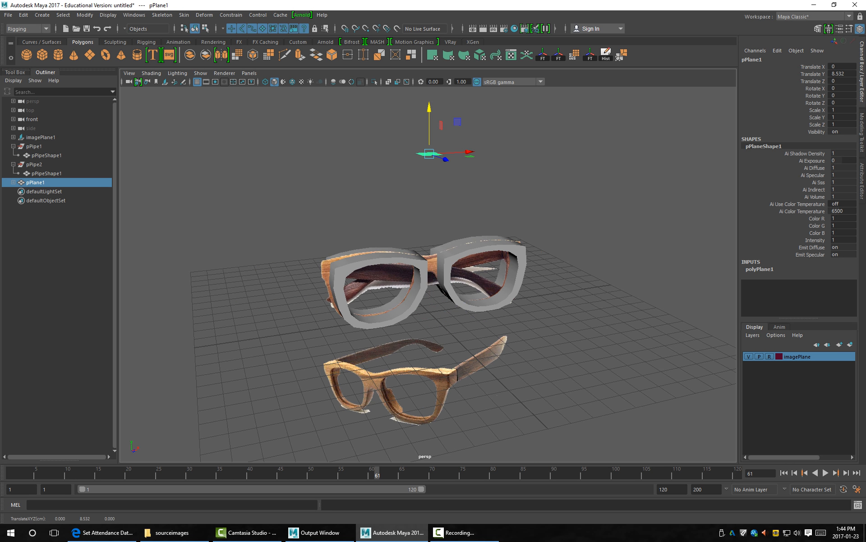
{"action": "left_click", "coordinate": [760, 268]}
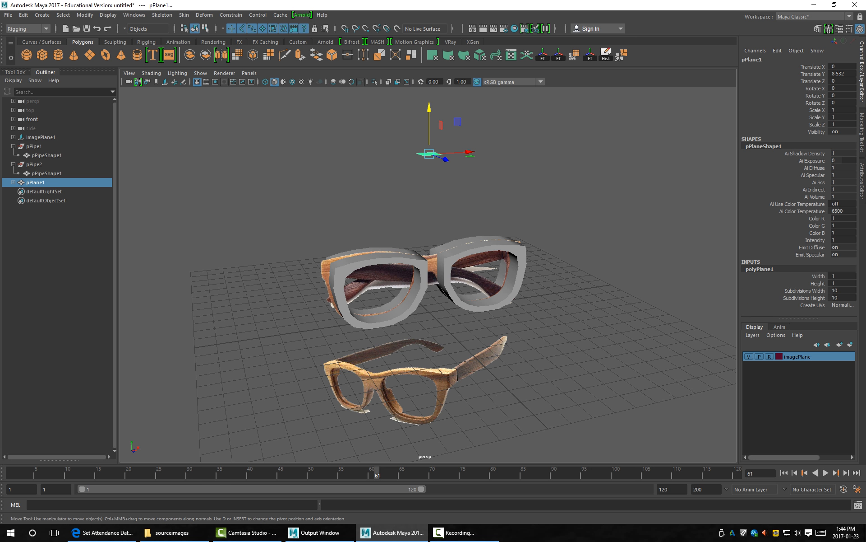
{"action": "left_click_drag", "start_coordinate": [804, 290], "coordinate": [804, 297]}
{"action": "mouse_move", "coordinate": [519, 203]}
{"action": "middle_mouse_down"}
{"action": "mouse_move", "coordinate": [451, 203]}
{"action": "mouse_move", "coordinate": [519, 203]}
{"action": "middle_mouse_up"}
{"action": "key", "text": "f"}
{"action": "left_click_drag", "start_coordinate": [451, 271], "coordinate": [415, 271], "text": "alt"}
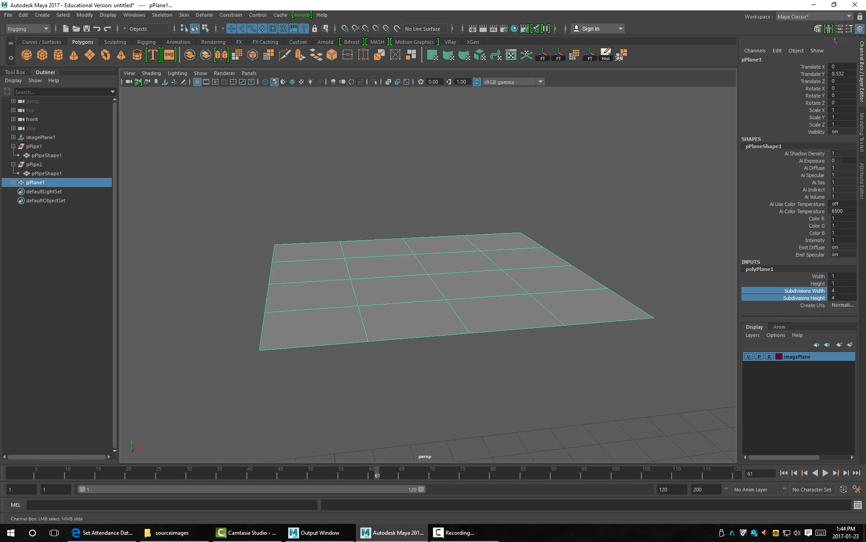
Raise one inner vertex, one front-edge vertex and a neighbouring vertex pair of the plane to make it uneven.
{"action": "right_click_drag", "start_coordinate": [420, 244], "coordinate": [399, 242]}
{"action": "left_click", "coordinate": [345, 257]}
{"action": "left_click_drag", "start_coordinate": [343, 230], "coordinate": [342, 171]}
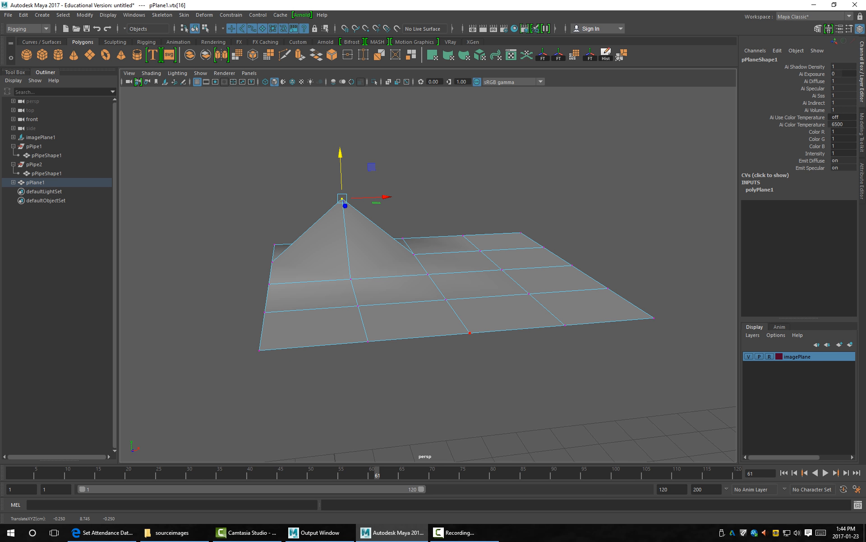
{"action": "left_click", "coordinate": [470, 332]}
{"action": "left_click_drag", "start_coordinate": [470, 311], "coordinate": [471, 268]}
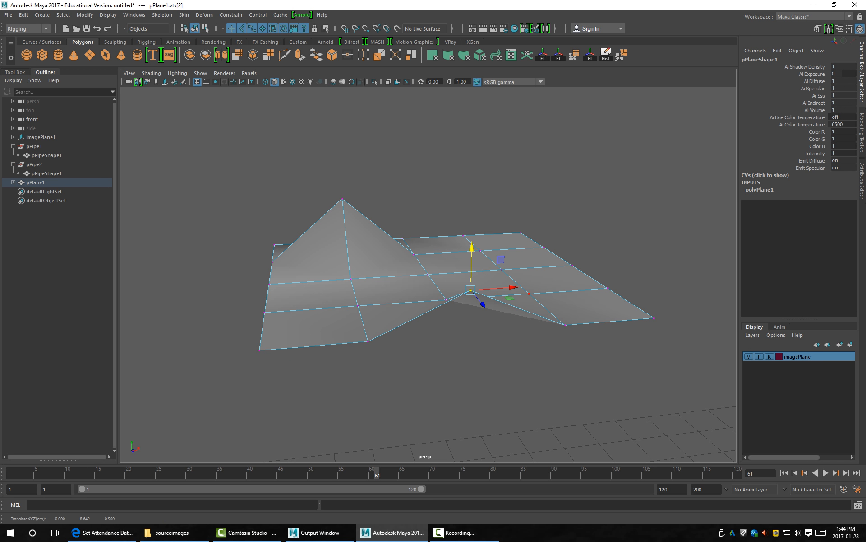
{"action": "left_click_drag", "start_coordinate": [593, 271], "coordinate": [494, 253]}
{"action": "left_click_drag", "start_coordinate": [537, 249], "coordinate": [469, 215]}
Pull the selected vertex pair of the plane high up with soft selection and inspect the surface in object mode.
{"action": "key", "text": "b"}
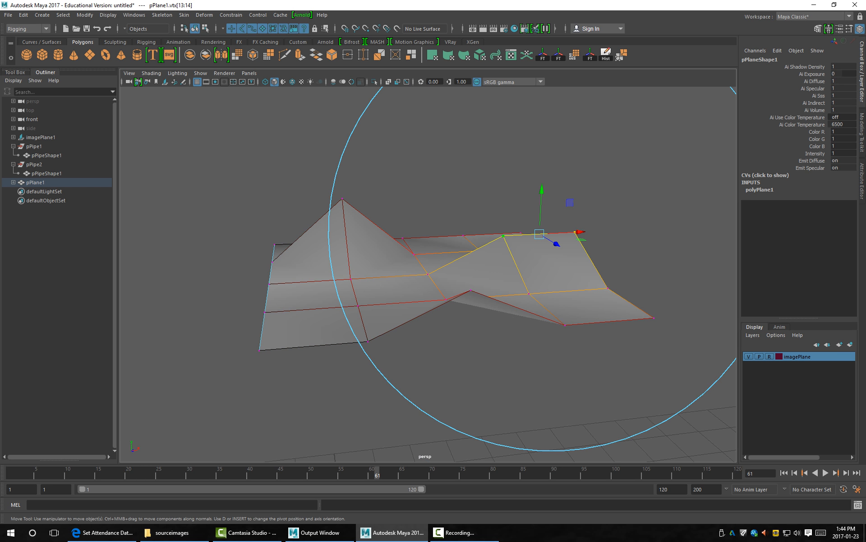
{"action": "left_click_drag", "start_coordinate": [542, 207], "coordinate": [547, 105]}
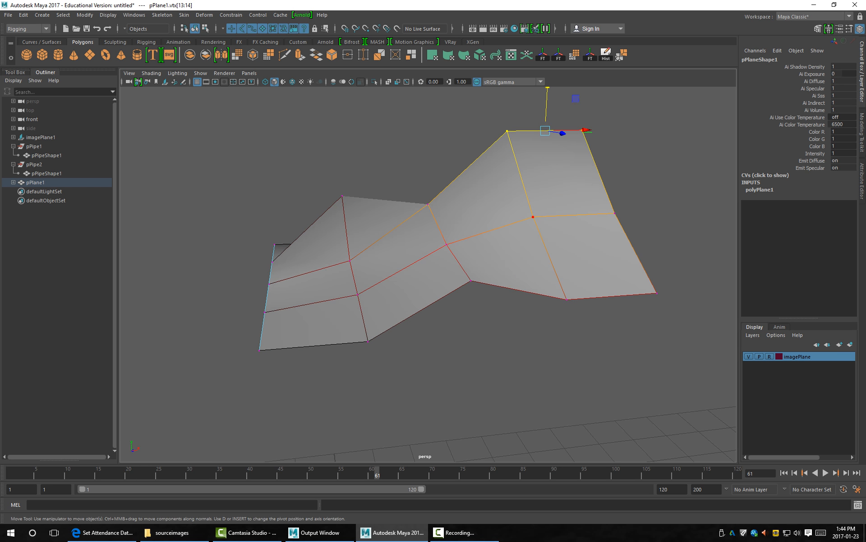
{"action": "key", "text": "F8"}
{"action": "left_click", "coordinate": [564, 181]}
{"action": "left_click_drag", "start_coordinate": [542, 203], "coordinate": [153, 225], "text": "alt"}
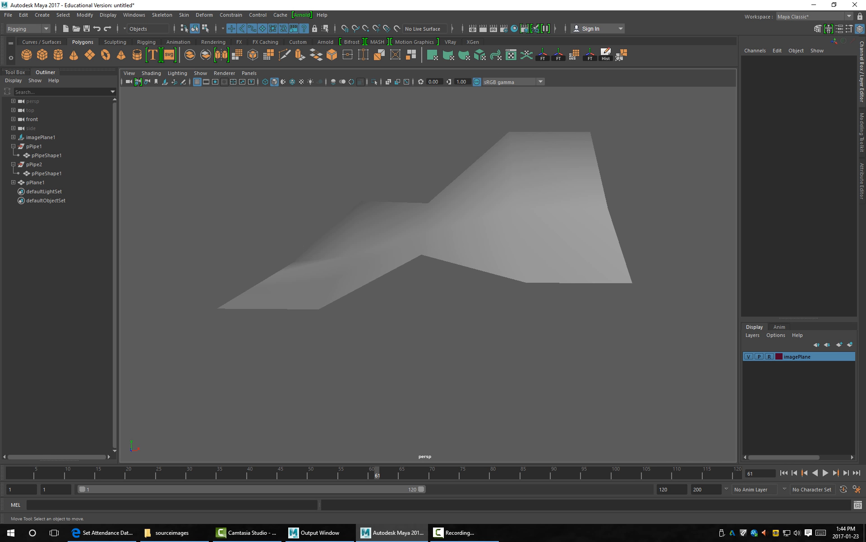
Select all vertices of the plane without soft selection, try moving them up with grid snapping, and undo the move.
{"action": "right_click_drag", "start_coordinate": [485, 217], "coordinate": [443, 218]}
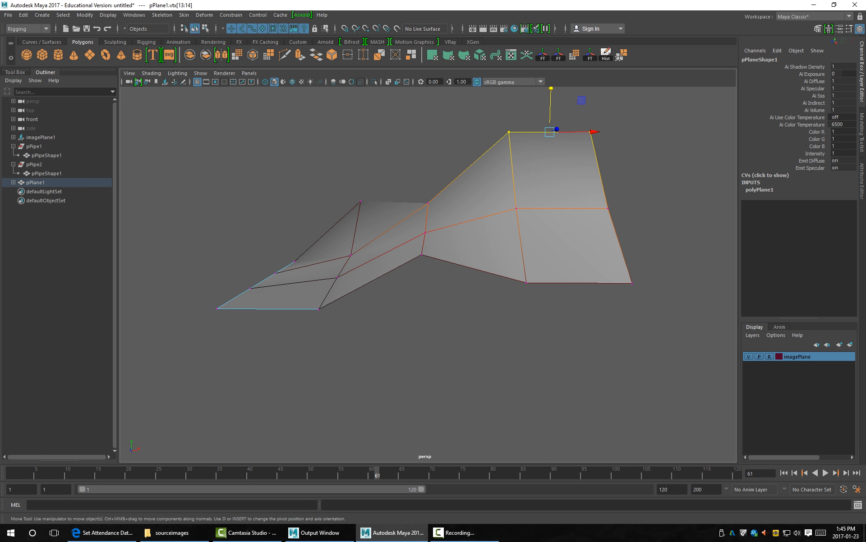
{"action": "left_click_drag", "start_coordinate": [664, 366], "coordinate": [119, 87]}
{"action": "key", "text": "b"}
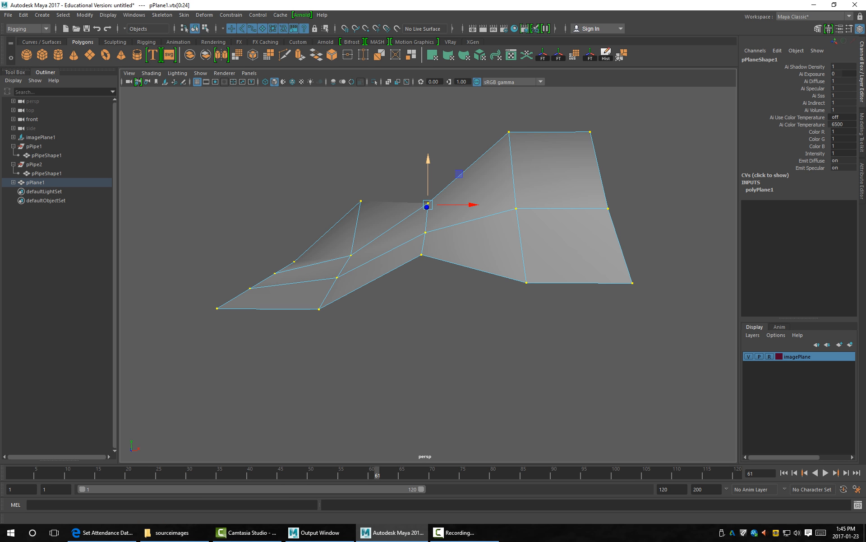
{"action": "key", "text": "x"}
{"action": "left_click_drag", "start_coordinate": [428, 160], "coordinate": [428, 80]}
{"action": "left_click_drag", "start_coordinate": [428, 244], "coordinate": [449, 235], "text": "alt"}
{"action": "key", "text": "ctrl+z"}
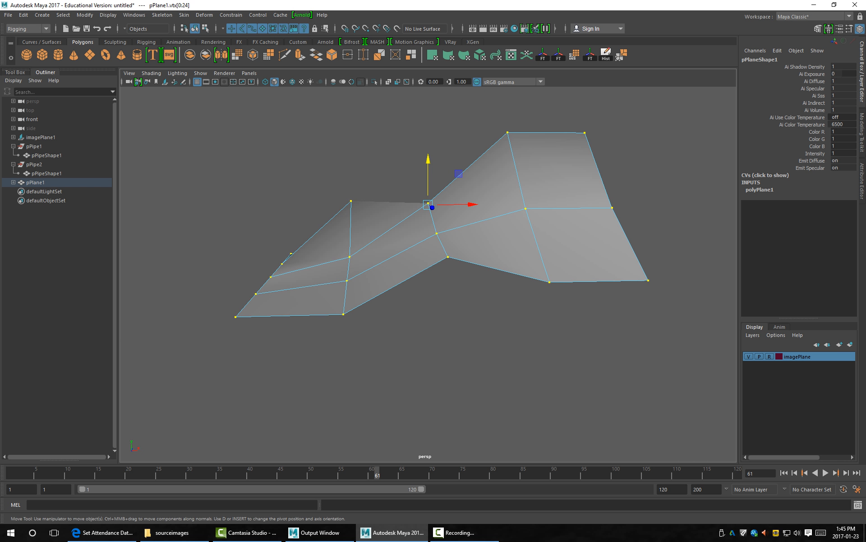
Flatten all vertices of the plane to a single level by scaling them along Y.
{"action": "key", "text": "r"}
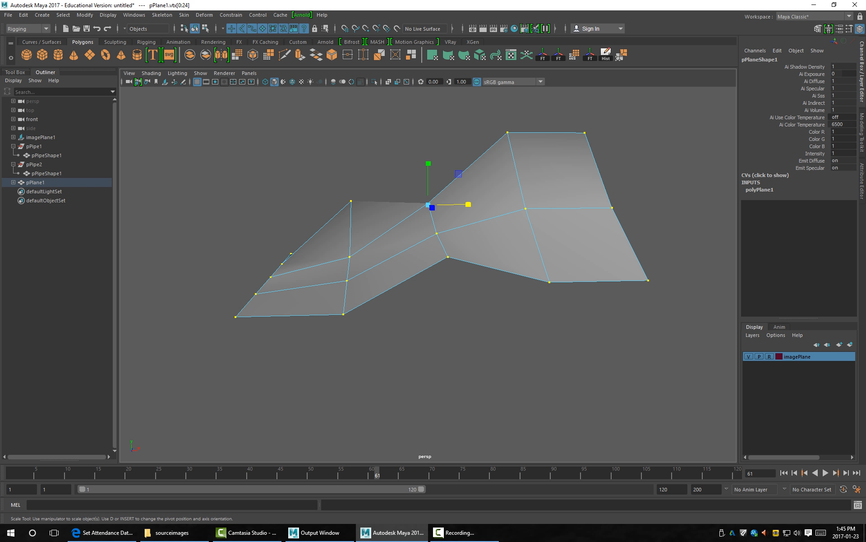
{"action": "left_click_drag", "start_coordinate": [429, 163], "coordinate": [429, 203]}
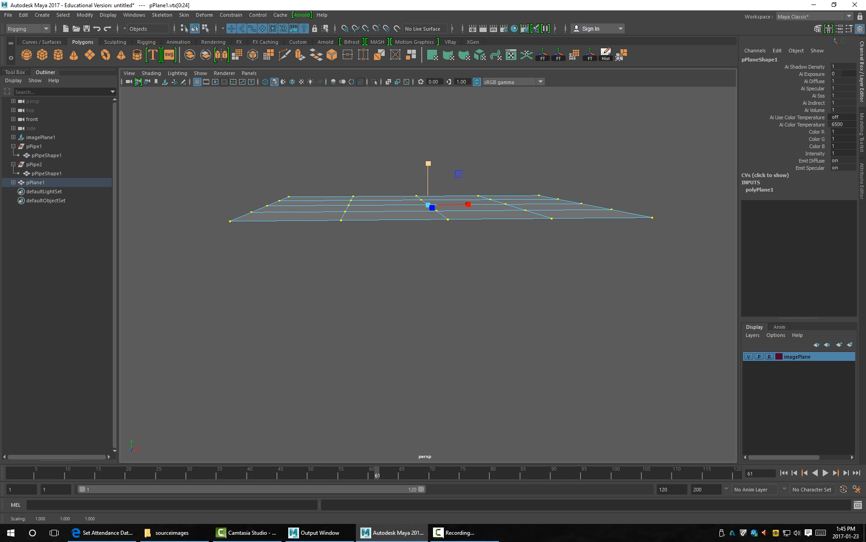
{"action": "left_click_drag", "start_coordinate": [428, 163], "coordinate": [428, 87]}
{"action": "left_click_drag", "start_coordinate": [428, 163], "coordinate": [428, 164]}
{"action": "left_click_drag", "start_coordinate": [428, 207], "coordinate": [429, 230], "text": "alt"}
{"action": "left_click", "coordinate": [429, 167]}
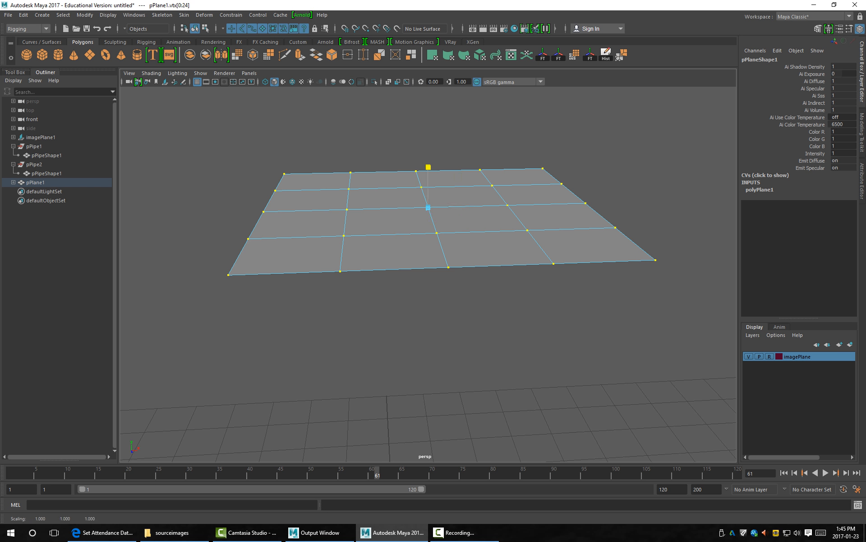
{"action": "left_click_drag", "start_coordinate": [428, 181], "coordinate": [439, 163], "text": "alt"}
{"action": "left_click", "coordinate": [428, 163]}
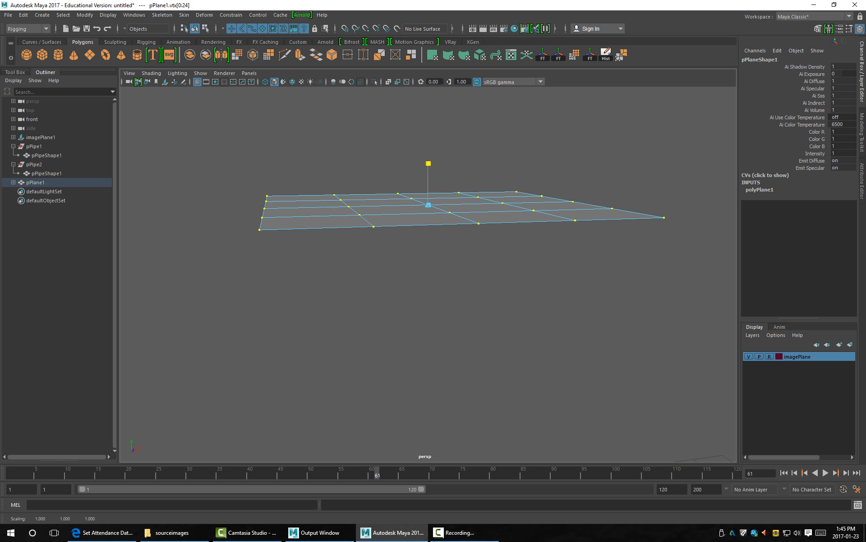
{"action": "left_click", "coordinate": [428, 164]}
{"action": "left_click", "coordinate": [428, 164]}
{"action": "left_click_drag", "start_coordinate": [459, 193], "coordinate": [446, 213], "text": "alt"}
Return to object mode, delete the demonstration plane and frame the whole scene.
{"action": "key", "text": "q"}
{"action": "key", "text": "F8"}
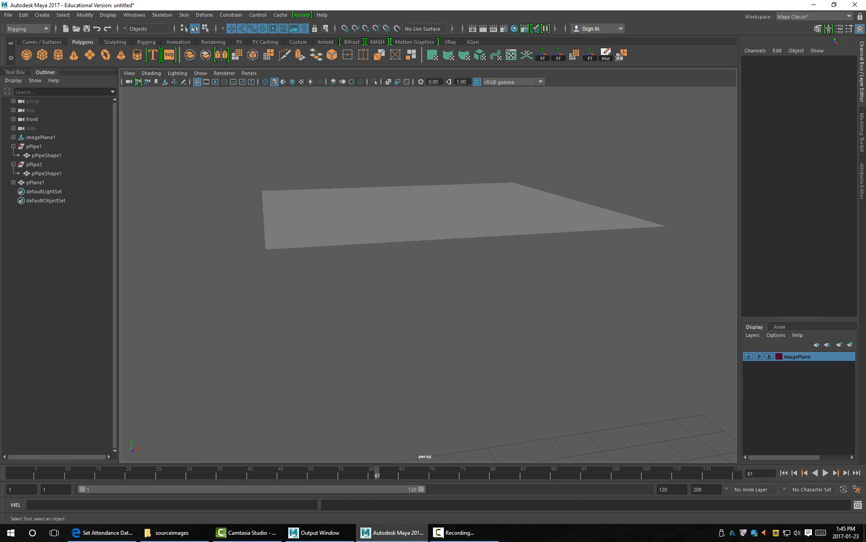
{"action": "key", "text": "Delete"}
{"action": "key", "text": "a"}
Try thinning the pPipe1 rim by scaling the whole object in depth to Scale Y 0.319, and undo the scale.
{"action": "middle_click_drag", "start_coordinate": [433, 235], "coordinate": [429, 274], "text": "alt"}
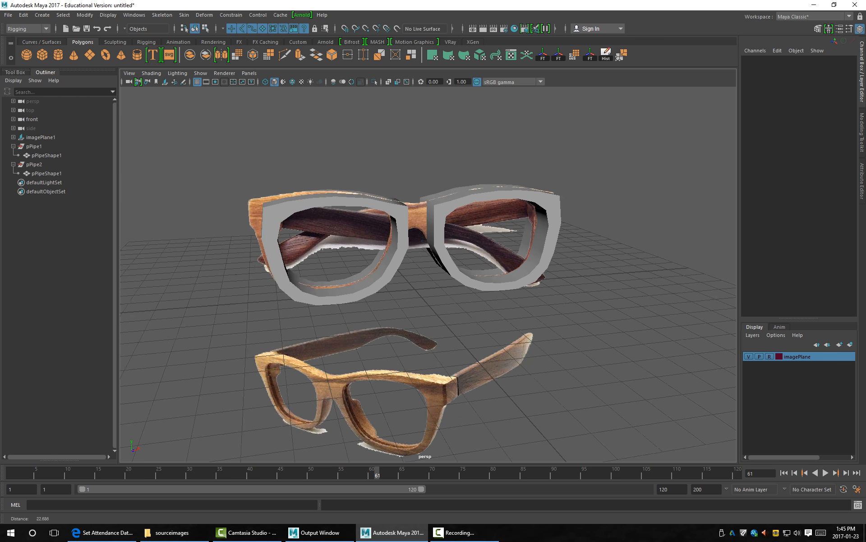
{"action": "right_click_drag", "start_coordinate": [429, 274], "coordinate": [487, 274], "text": "alt"}
{"action": "left_click_drag", "start_coordinate": [487, 274], "coordinate": [691, 366], "text": "alt"}
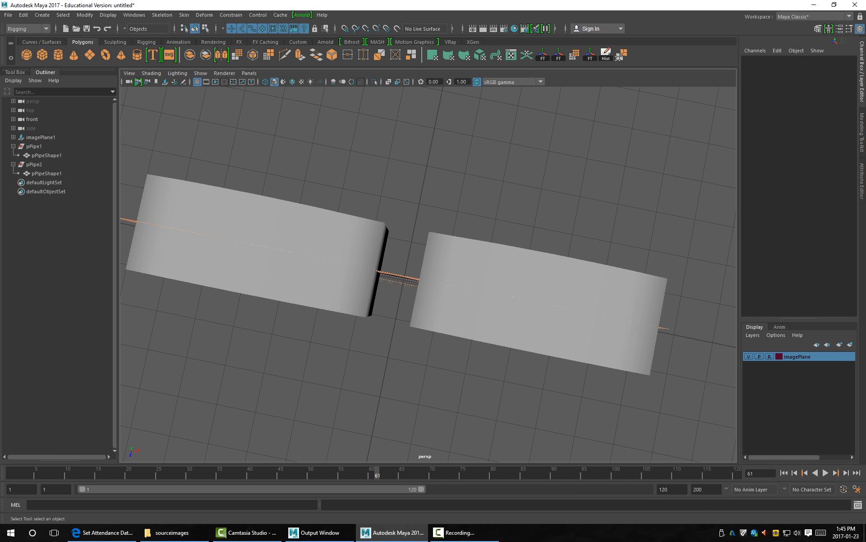
{"action": "left_click", "coordinate": [539, 304]}
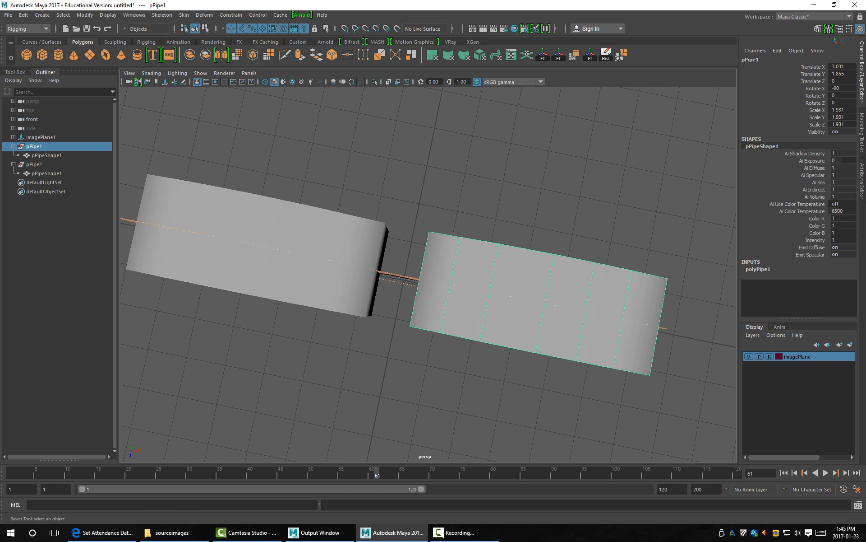
{"action": "key", "text": "r"}
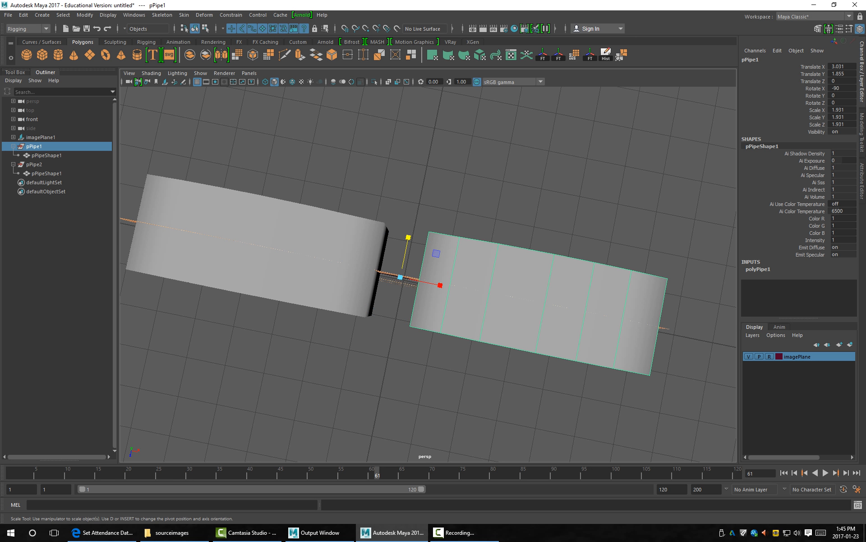
{"action": "left_click_drag", "start_coordinate": [409, 237], "coordinate": [402, 270]}
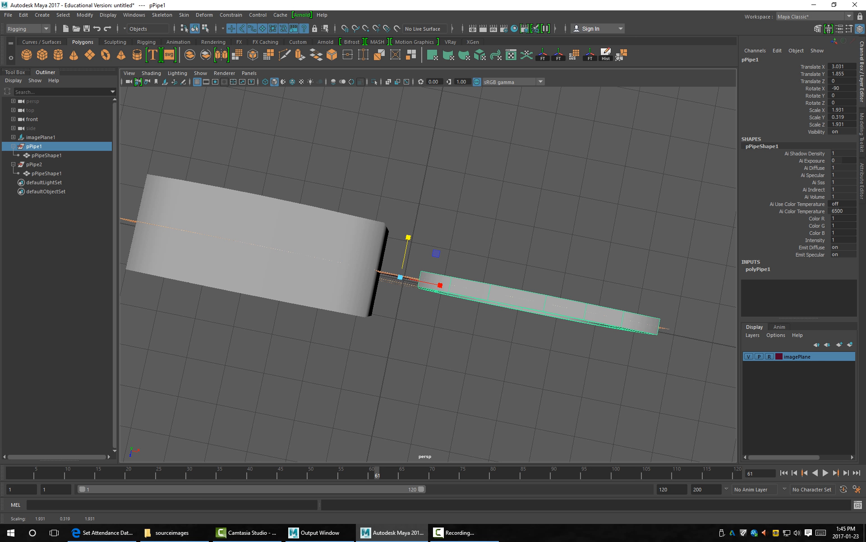
{"action": "key", "text": "ctrl+z"}
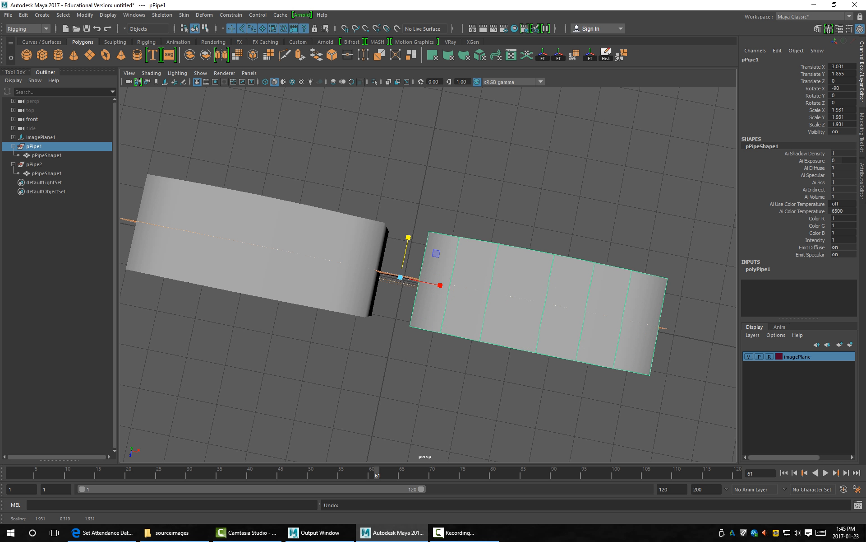
Thin the rim in depth by scaling all faces of pPipe1 along Y, and clear the selection.
{"action": "right_click_drag", "start_coordinate": [502, 273], "coordinate": [501, 293]}
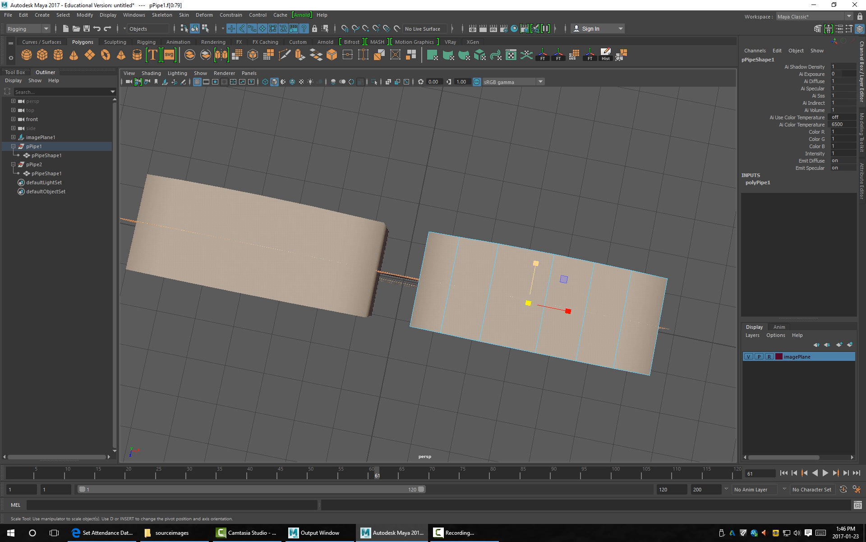
{"action": "left_click_drag", "start_coordinate": [536, 263], "coordinate": [529, 298]}
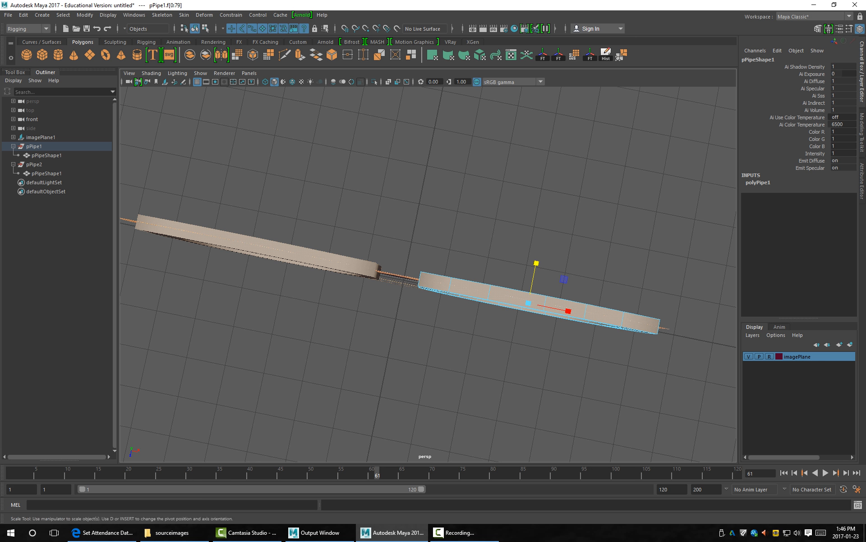
{"action": "left_click_drag", "start_coordinate": [529, 298], "coordinate": [514, 237], "text": "alt"}
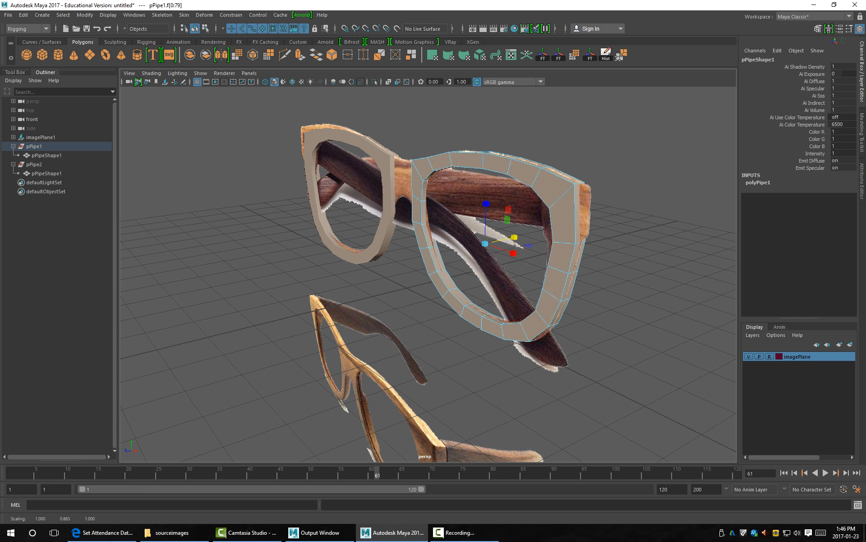
{"action": "key", "text": "ctrl+z"}
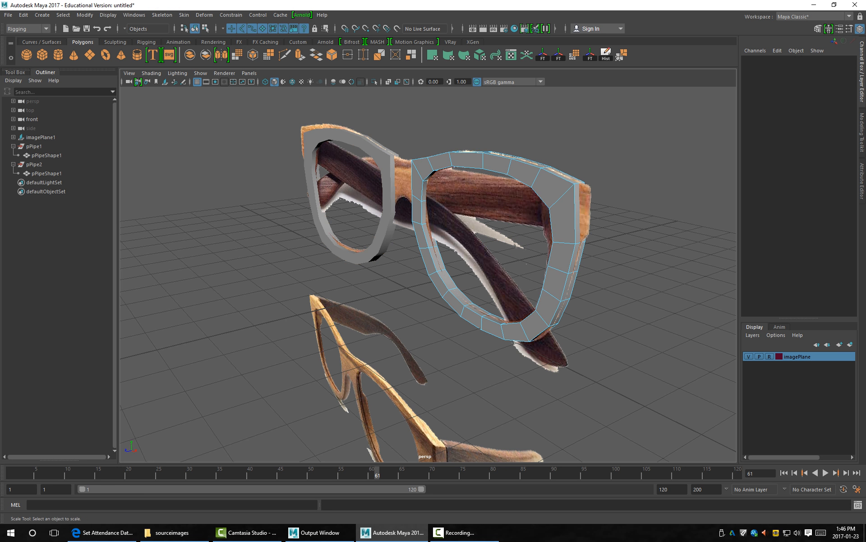
Preview both thinned rims with smoothing from several angles, and return to the unsmoothed display.
{"action": "left_click_drag", "start_coordinate": [454, 301], "coordinate": [605, 292], "text": "alt"}
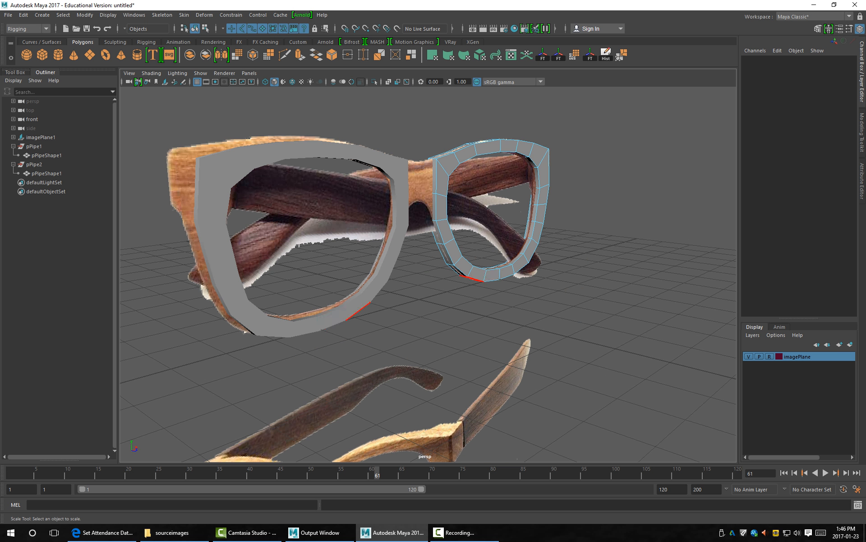
{"action": "left_click_drag", "start_coordinate": [476, 284], "coordinate": [454, 284], "text": "alt"}
{"action": "right_click_drag", "start_coordinate": [454, 284], "coordinate": [537, 282], "text": "alt"}
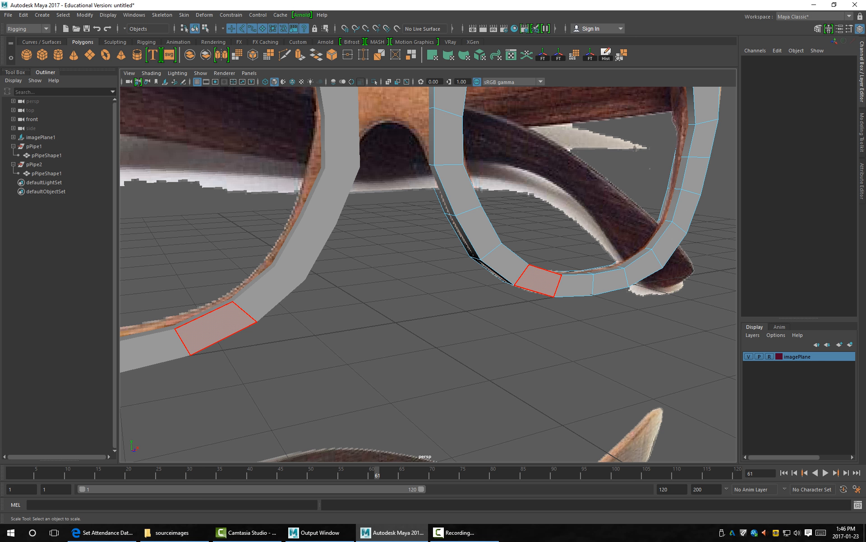
{"action": "key", "text": "3"}
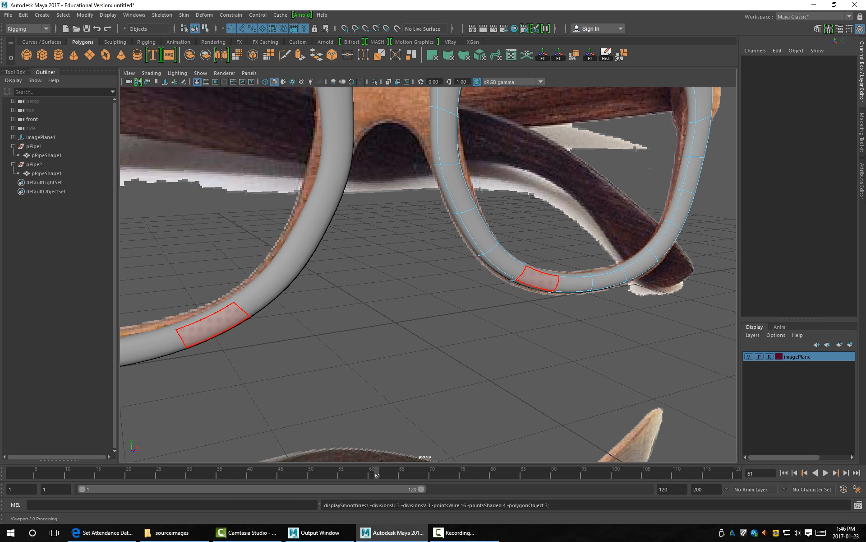
{"action": "middle_click_drag", "start_coordinate": [537, 281], "coordinate": [544, 383], "text": "alt"}
{"action": "right_click_drag", "start_coordinate": [543, 383], "coordinate": [494, 384], "text": "alt"}
{"action": "left_click_drag", "start_coordinate": [495, 384], "coordinate": [505, 432], "text": "alt"}
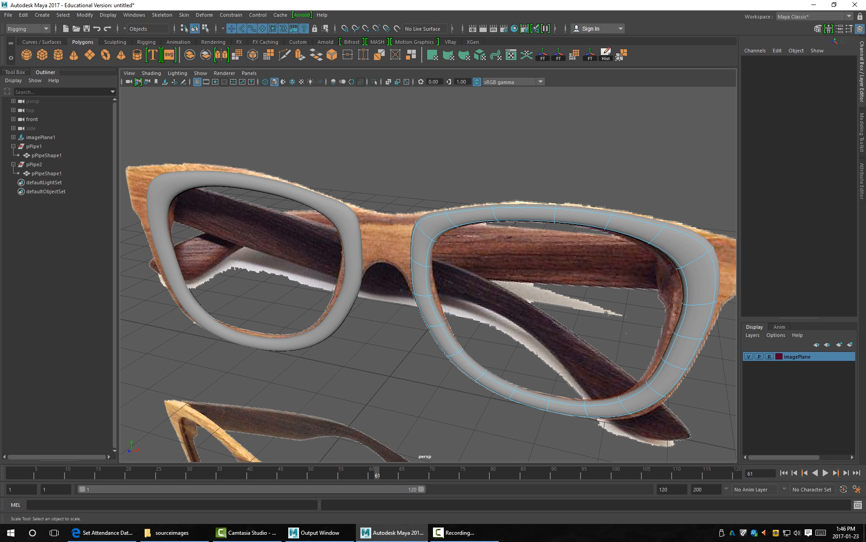
{"action": "key", "text": "1"}
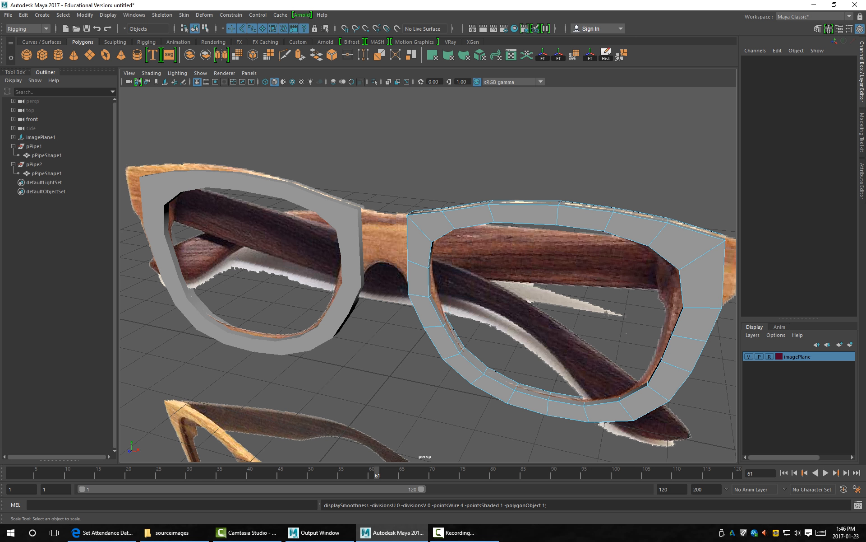
Select the two faces on the bridge side of the pPipe1 rim and check them against the reference bridge.
{"action": "left_click_drag", "start_coordinate": [430, 281], "coordinate": [451, 234], "text": "alt"}
{"action": "right_click_drag", "start_coordinate": [451, 234], "coordinate": [469, 237], "text": "alt"}
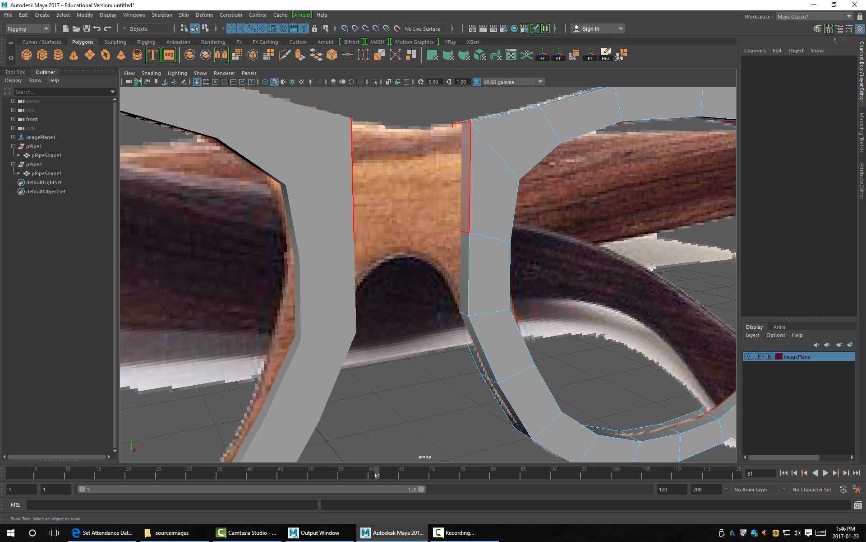
{"action": "left_click", "coordinate": [466, 203]}
{"action": "left_click", "coordinate": [465, 273], "text": "shift"}
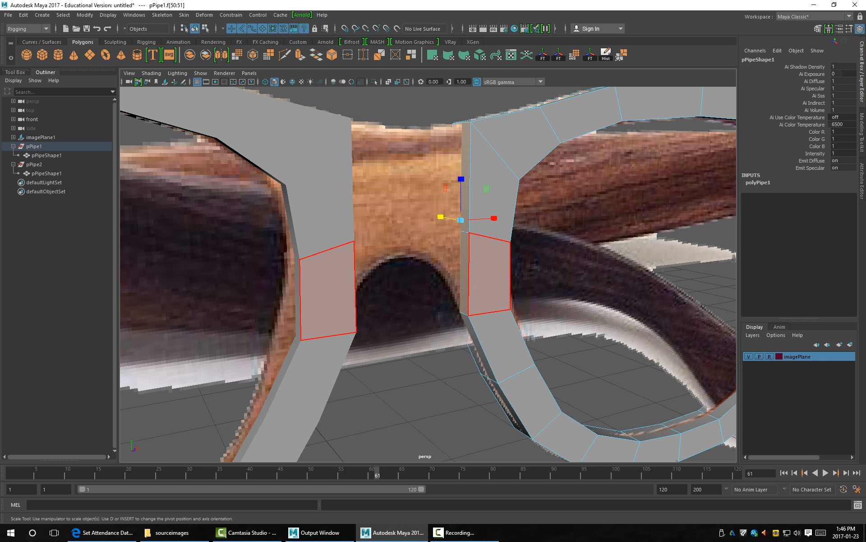
{"action": "left_click_drag", "start_coordinate": [485, 194], "coordinate": [462, 242], "text": "alt"}
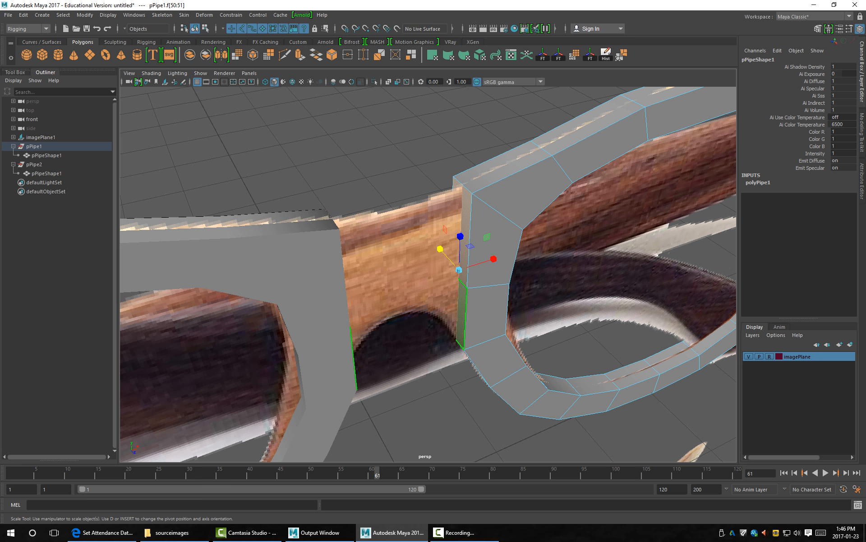
{"action": "left_click_drag", "start_coordinate": [459, 270], "coordinate": [412, 230], "text": "alt"}
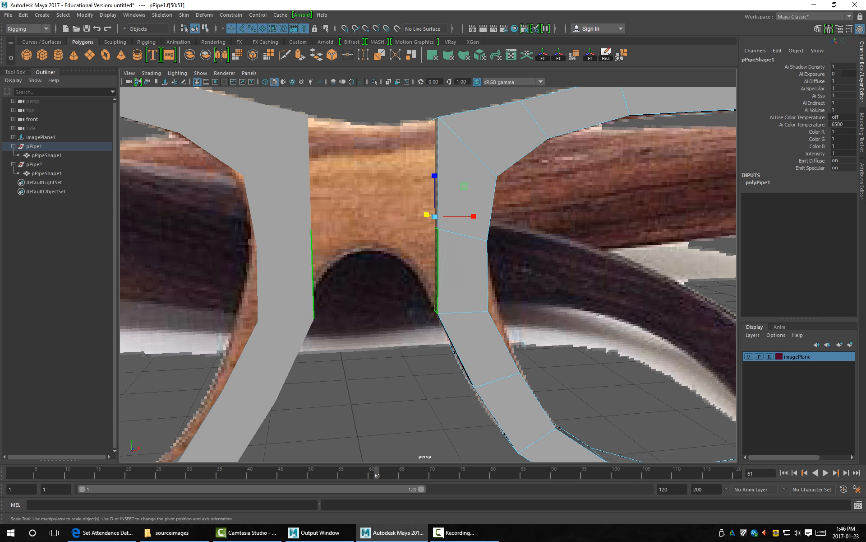
{"action": "middle_click_drag", "start_coordinate": [413, 231], "coordinate": [463, 283], "text": "alt"}
{"action": "right_click_drag", "start_coordinate": [463, 283], "coordinate": [402, 283], "text": "alt"}
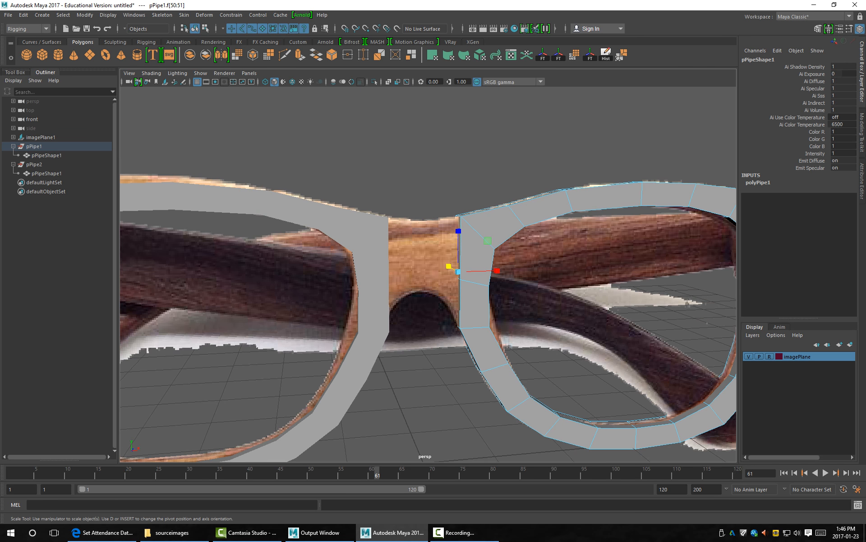
{"action": "middle_click_drag", "start_coordinate": [402, 283], "coordinate": [409, 267], "text": "alt"}
{"action": "right_click_drag", "start_coordinate": [409, 266], "coordinate": [456, 266], "text": "alt"}
{"action": "middle_click_drag", "start_coordinate": [456, 266], "coordinate": [498, 271], "text": "alt"}
{"action": "right_click_drag", "start_coordinate": [499, 270], "coordinate": [492, 271], "text": "alt"}
{"action": "left_click_drag", "start_coordinate": [492, 271], "coordinate": [474, 270], "text": "alt"}
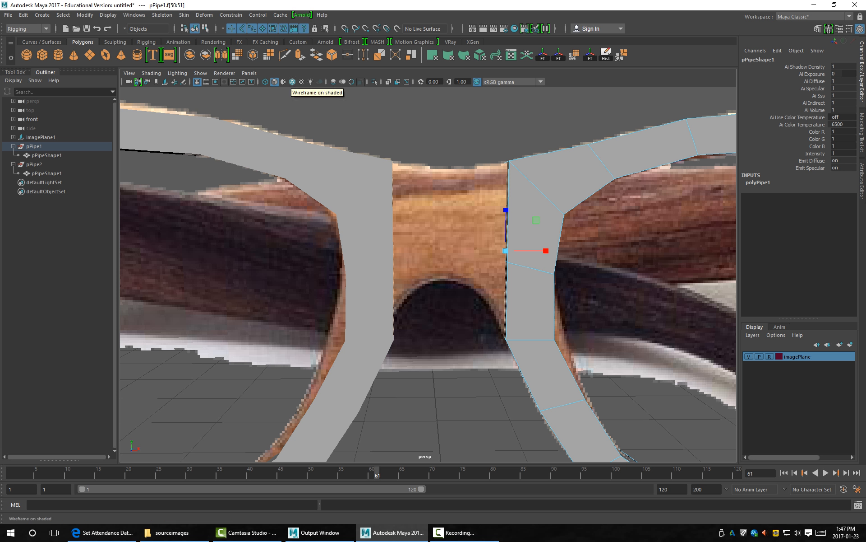
Switch the view to wireframe display and hide the imagePlane layer.
{"action": "mouse_move", "coordinate": [397, 280]}
{"action": "left_mouse_down", "text": "alt"}
{"action": "mouse_move", "coordinate": [442, 280]}
{"action": "mouse_move", "coordinate": [400, 282]}
{"action": "mouse_move", "coordinate": [424, 269]}
{"action": "mouse_move", "coordinate": [402, 267]}
{"action": "left_mouse_up", "text": "alt"}
{"action": "key", "text": "4"}
{"action": "scroll", "coordinate": [427, 274], "scroll_direction": "up", "scroll_amount": 6}
{"action": "scroll", "coordinate": [428, 274], "scroll_direction": "down", "scroll_amount": 4}
{"action": "left_click", "coordinate": [749, 356]}
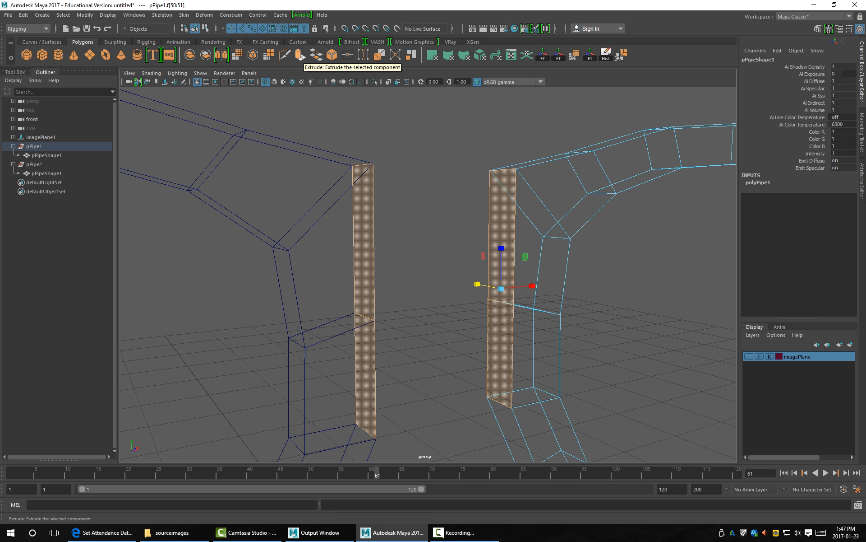
Try extruding the two bridge-side faces, and undo the extrusion.
{"action": "left_click", "coordinate": [299, 55]}
{"action": "left_click_drag", "start_coordinate": [553, 299], "coordinate": [520, 296], "text": "alt"}
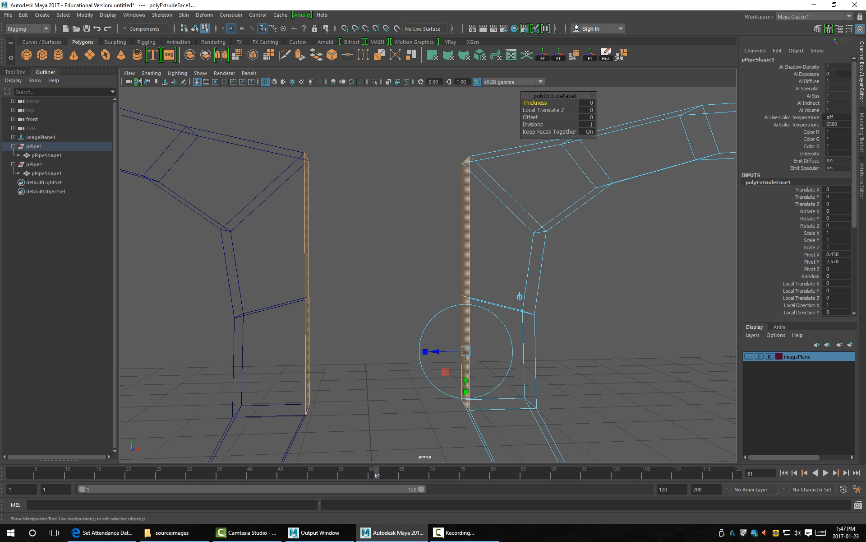
{"action": "left_click_drag", "start_coordinate": [519, 296], "coordinate": [565, 296], "text": "alt"}
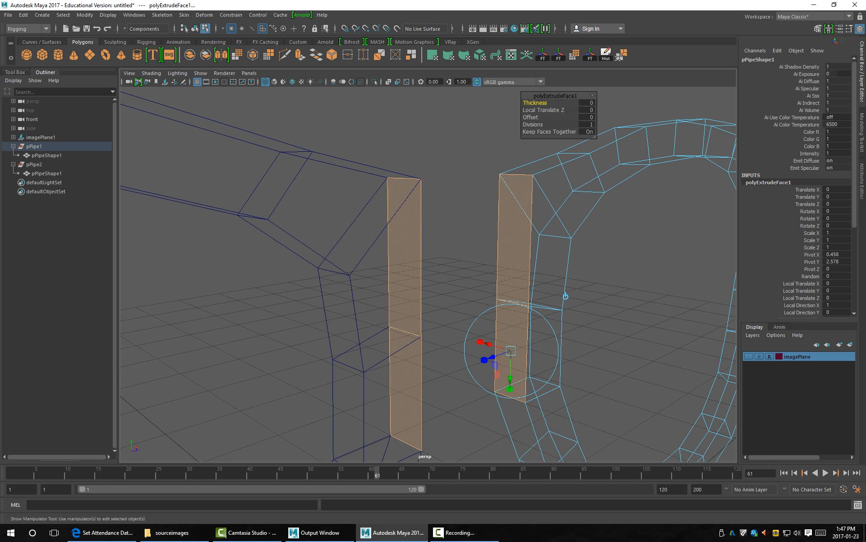
{"action": "key", "text": "ctrl+z"}
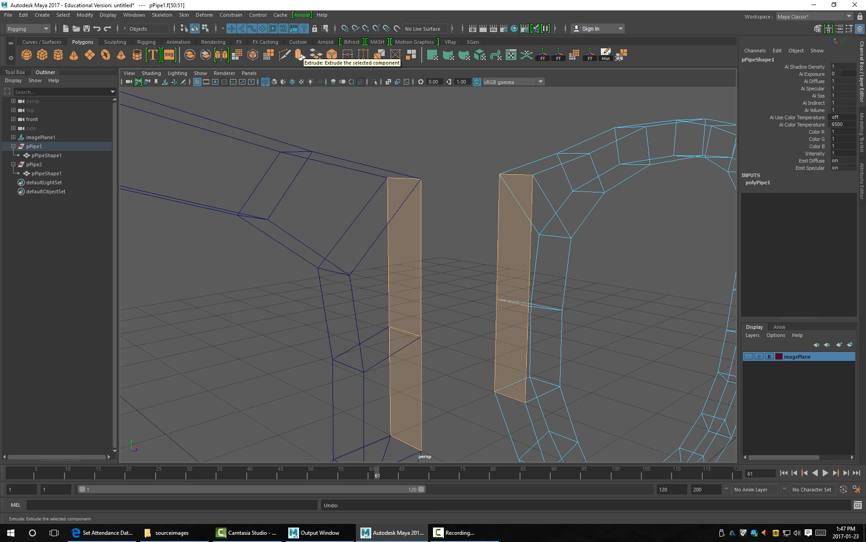
Reset the Extrude Face options to their defaults and extrude the two bridge-side faces with 1 division.
{"action": "double_click", "coordinate": [299, 55]}
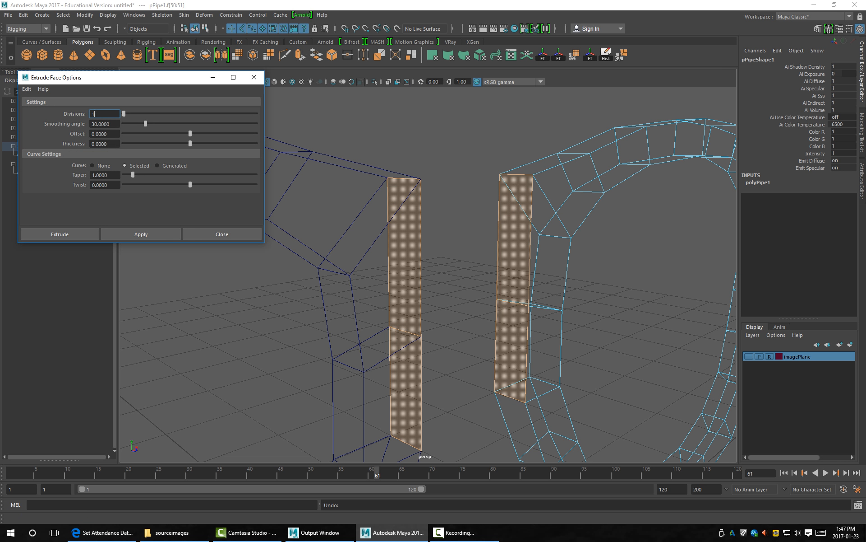
{"action": "left_click", "coordinate": [26, 89]}
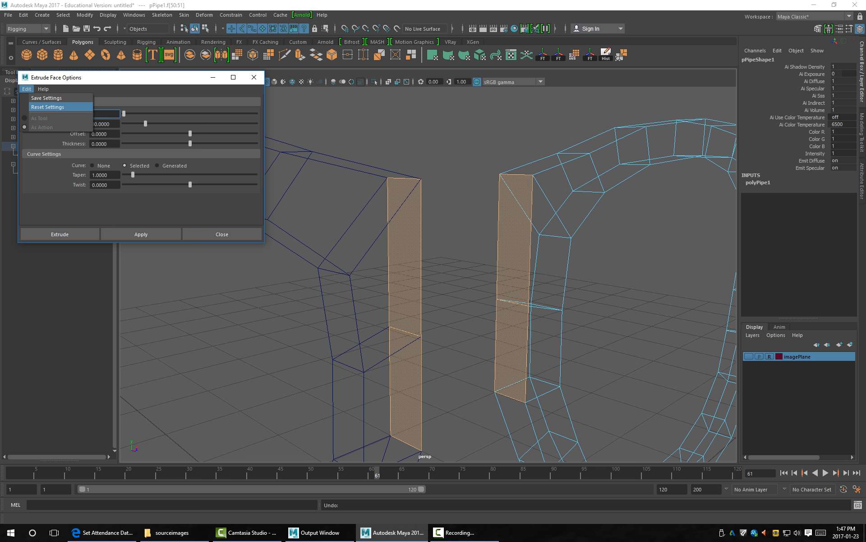
{"action": "left_click", "coordinate": [47, 107]}
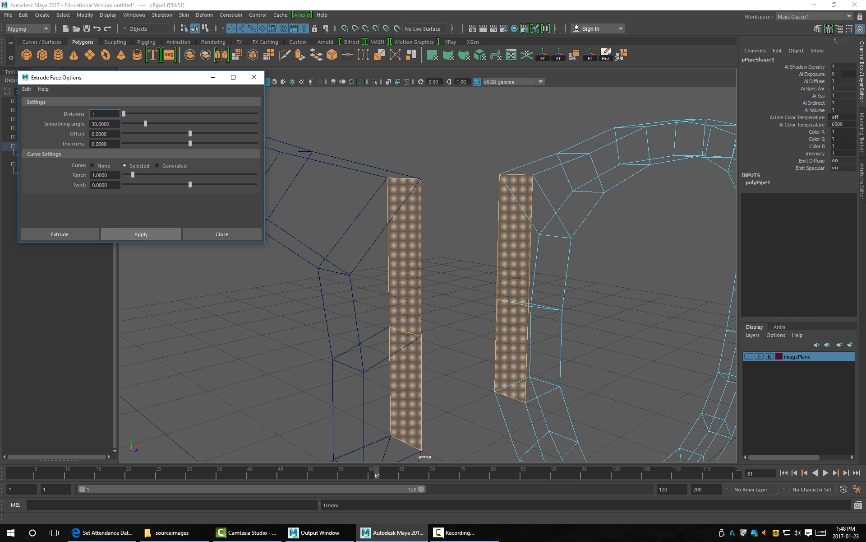
{"action": "left_click", "coordinate": [141, 234]}
Try pulling the extruded faces out along their local Z axis, and undo the move.
{"action": "left_click_drag", "start_coordinate": [565, 295], "coordinate": [524, 309], "text": "alt"}
{"action": "key", "text": "w"}
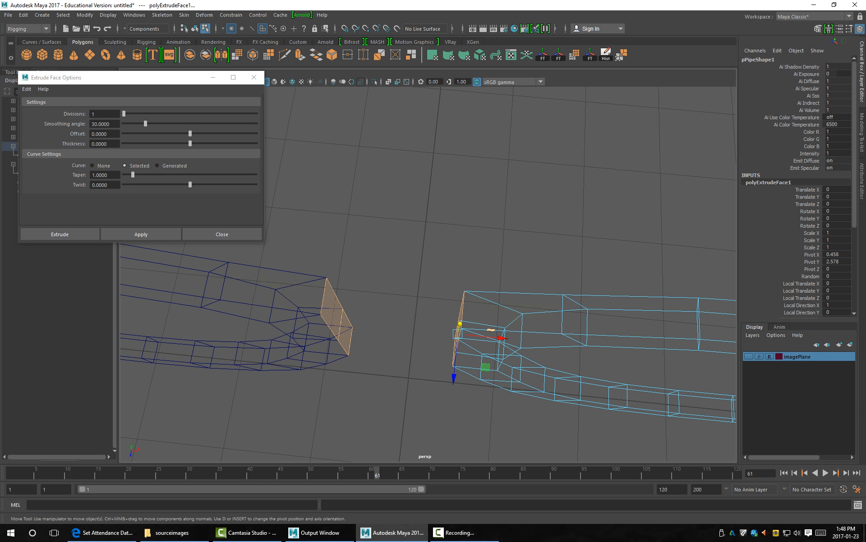
{"action": "key", "text": "t"}
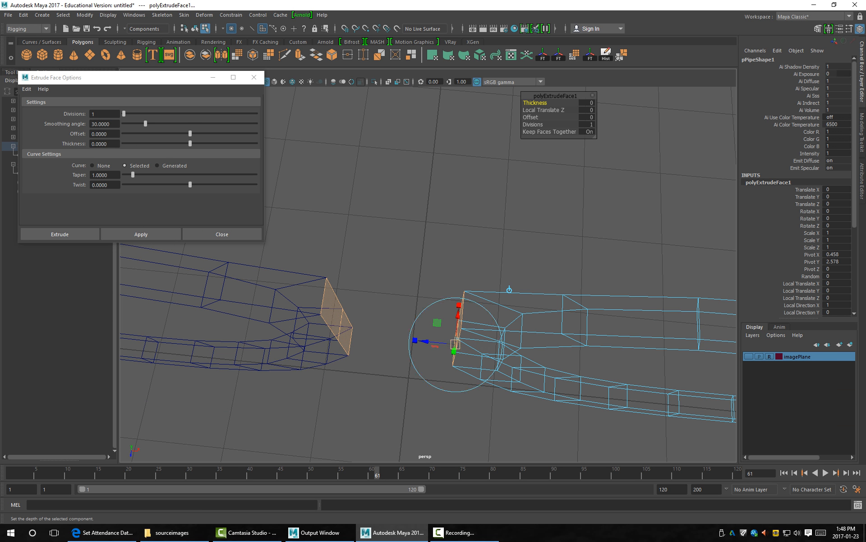
{"action": "mouse_move", "coordinate": [421, 341]}
{"action": "left_mouse_down"}
{"action": "mouse_move", "coordinate": [374, 336]}
{"action": "mouse_move", "coordinate": [429, 341]}
{"action": "mouse_move", "coordinate": [369, 337]}
{"action": "mouse_move", "coordinate": [429, 341]}
{"action": "mouse_move", "coordinate": [408, 342]}
{"action": "left_mouse_up"}
{"action": "key", "text": "ctrl+z"}
Move the extruded faces along X to just short of the bridge centre, then deselect them and turn on smooth preview.
{"action": "key", "text": "w"}
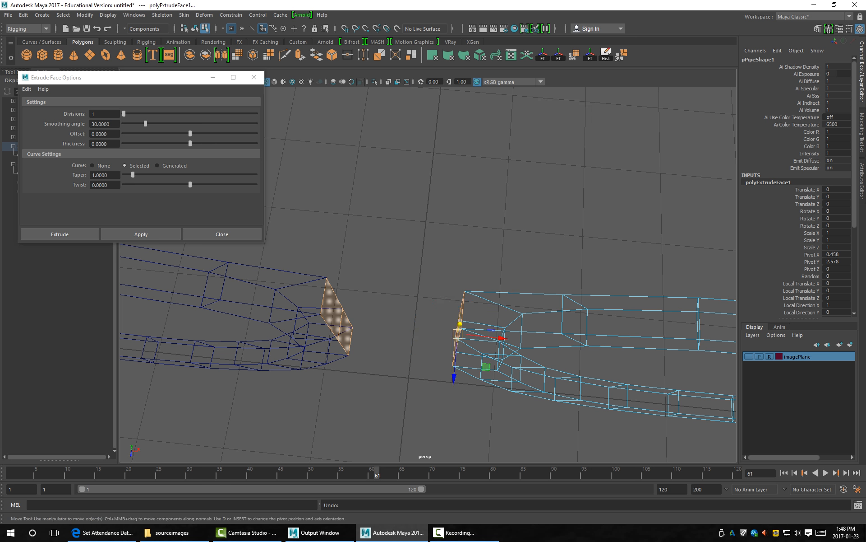
{"action": "left_click_drag", "start_coordinate": [502, 337], "coordinate": [434, 345]}
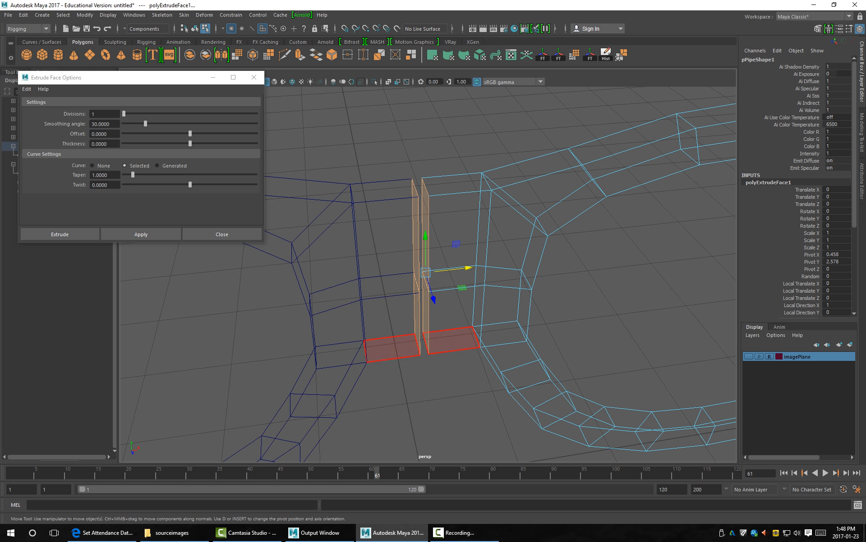
{"action": "key", "text": "3"}
{"action": "key", "text": "alt+d"}
Set the extrude Divisions to 15, and show the imagePlane layer again with shaded display.
{"action": "left_click", "coordinate": [95, 113]}
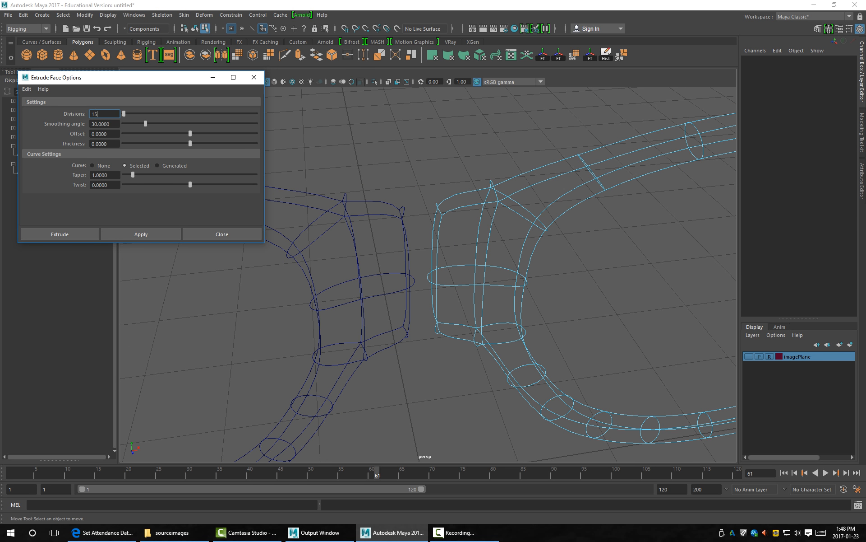
{"action": "key", "text": "BackSpace"}
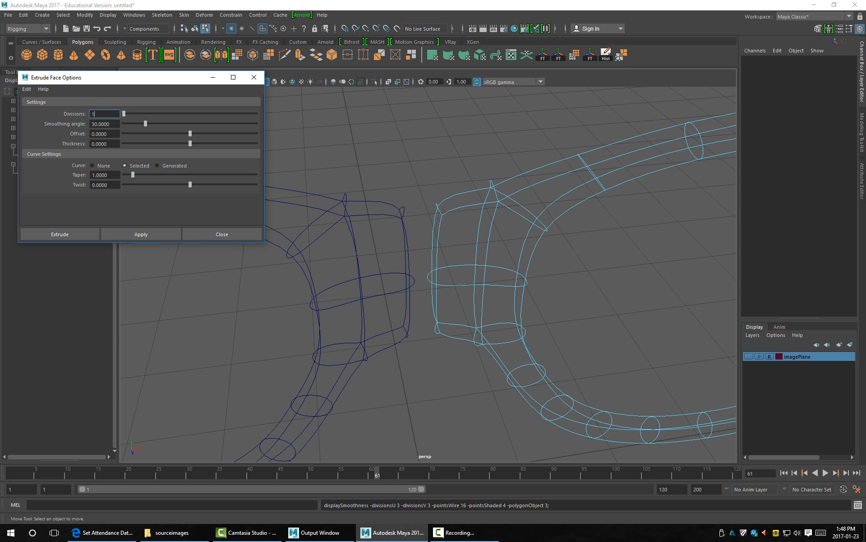
{"action": "type", "text": "5"}
{"action": "left_click", "coordinate": [748, 356]}
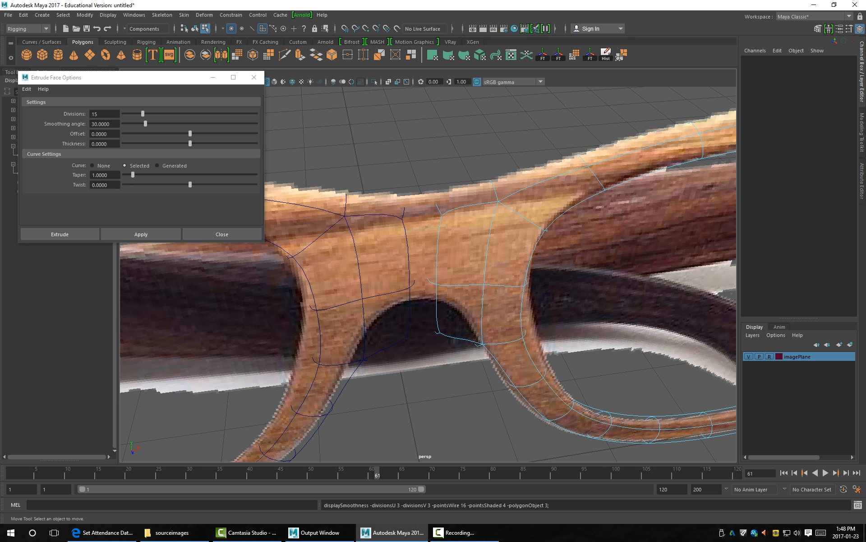
{"action": "key", "text": "5"}
{"action": "scroll", "coordinate": [428, 274], "scroll_direction": "up", "scroll_amount": 4}
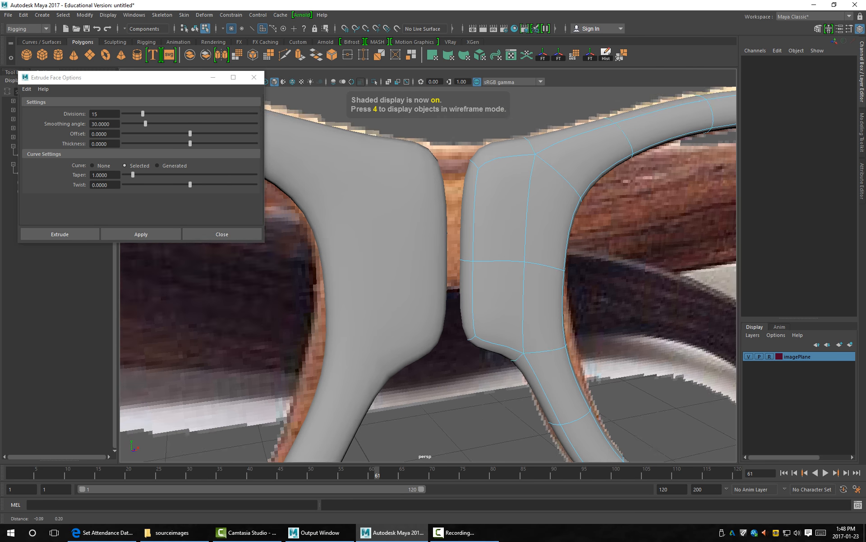
Examine the smoothed bridge extensions and the gap between the two halves from several angles against the reference image.
{"action": "middle_click_drag", "start_coordinate": [454, 271], "coordinate": [364, 271], "text": "alt"}
{"action": "left_click_drag", "start_coordinate": [364, 270], "coordinate": [501, 271], "text": "alt"}
{"action": "scroll", "coordinate": [428, 274], "scroll_direction": "down", "scroll_amount": 5}
{"action": "middle_click_drag", "start_coordinate": [501, 234], "coordinate": [488, 274], "text": "alt"}
{"action": "scroll", "coordinate": [428, 274], "scroll_direction": "up", "scroll_amount": 3}
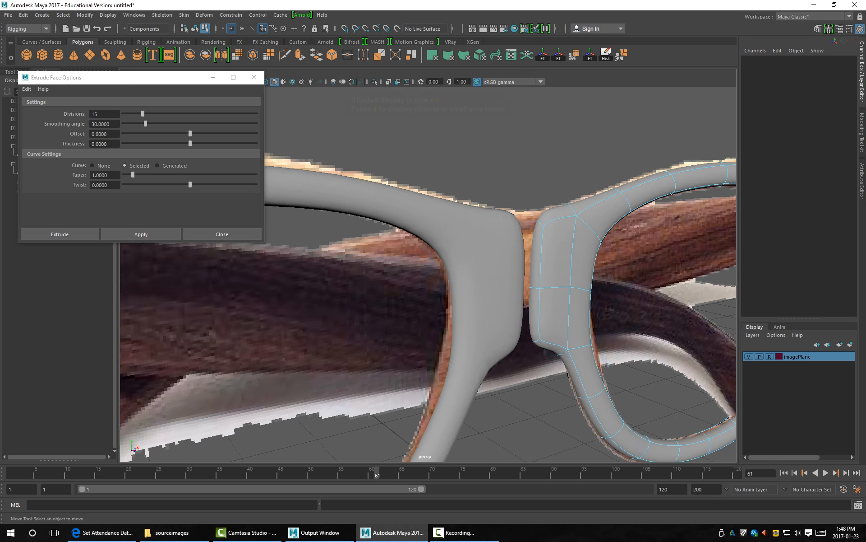
{"action": "left_click_drag", "start_coordinate": [488, 274], "coordinate": [514, 237], "text": "alt"}
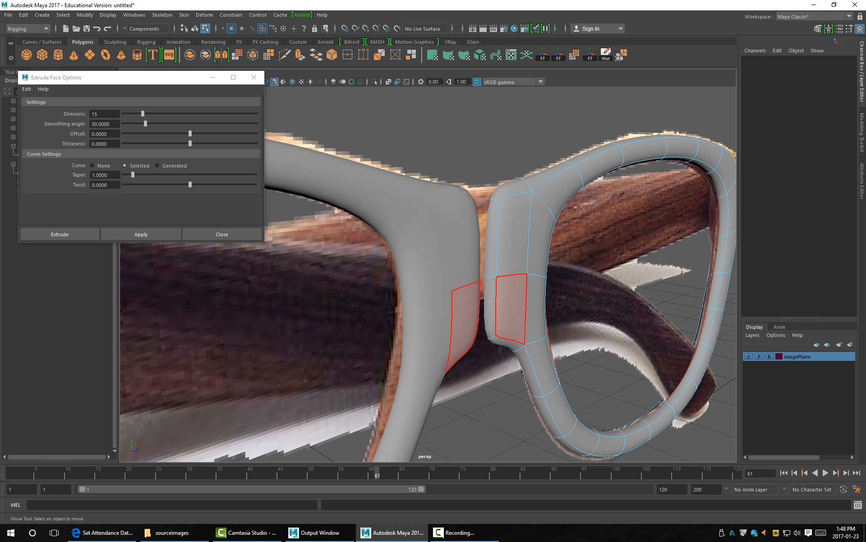
{"action": "left_click_drag", "start_coordinate": [512, 235], "coordinate": [441, 239], "text": "alt"}
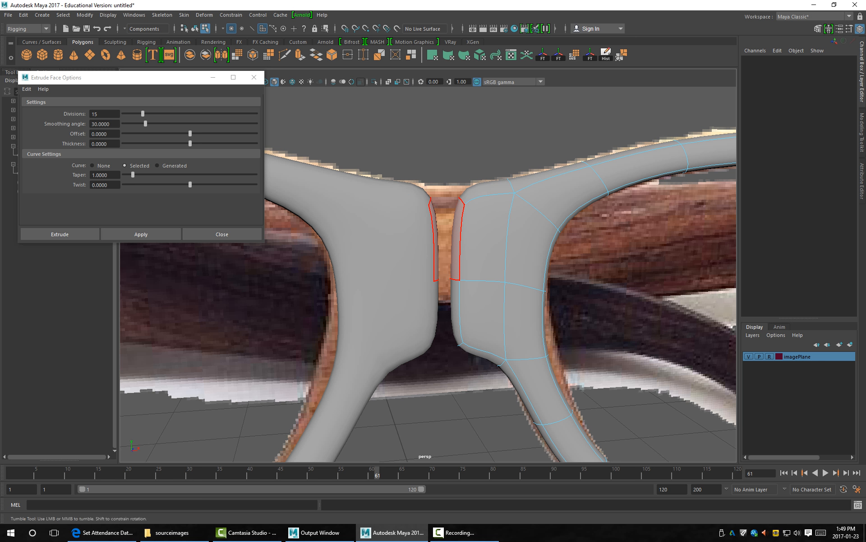
{"action": "left_click_drag", "start_coordinate": [454, 239], "coordinate": [464, 243], "text": "alt"}
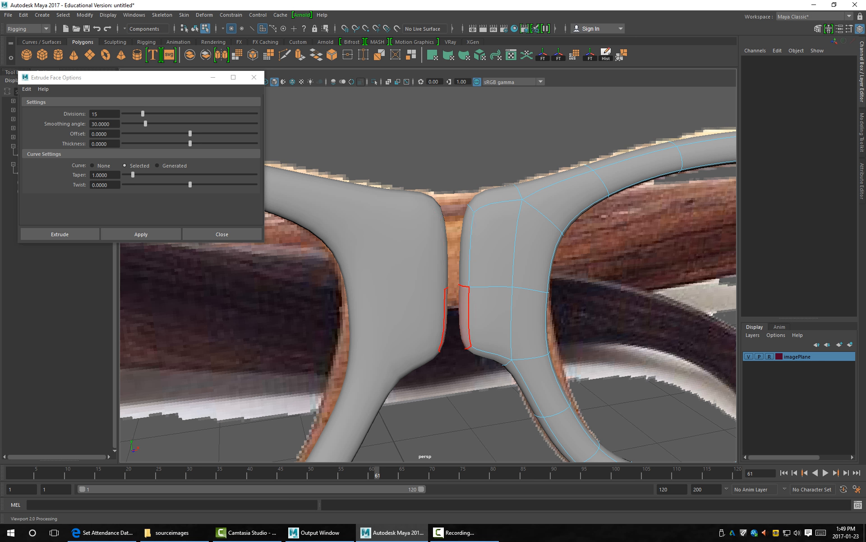
{"action": "left_click_drag", "start_coordinate": [496, 243], "coordinate": [519, 240], "text": "alt"}
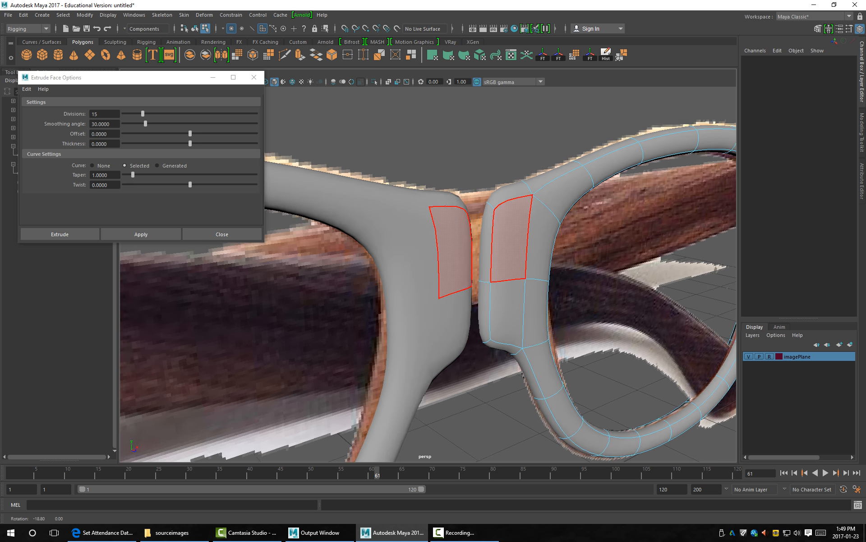
Delete the centre-facing end faces of the two bridge extensions.
{"action": "right_click_drag", "start_coordinate": [496, 240], "coordinate": [515, 233], "text": "alt"}
{"action": "middle_click_drag", "start_coordinate": [515, 233], "coordinate": [508, 217], "text": "alt"}
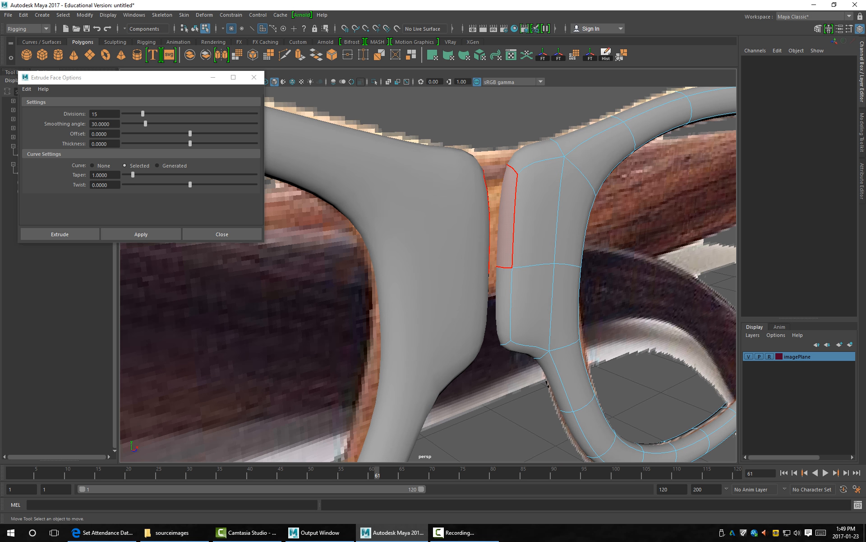
{"action": "left_click", "coordinate": [505, 217]}
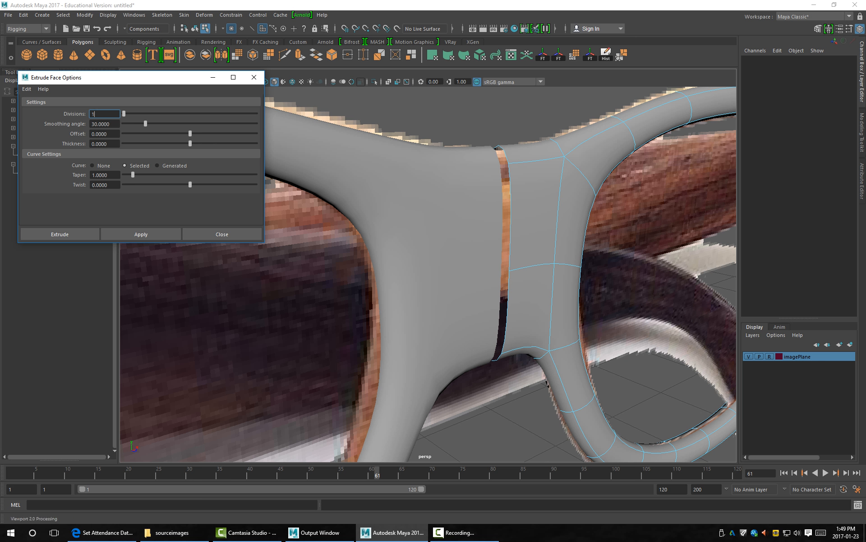
{"action": "key", "text": "ctrl+z"}
{"action": "key", "text": "Delete"}
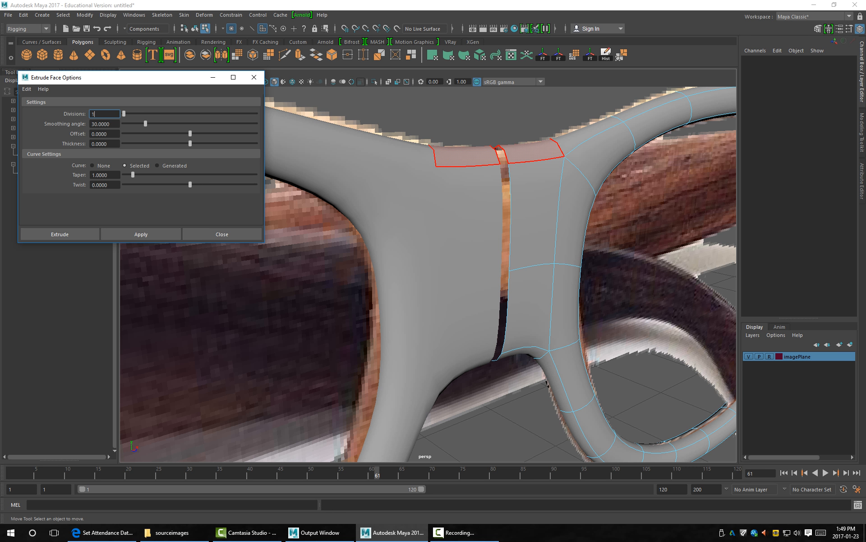
Select the open border edge loop at the middle of the bridge and snap it along X to the centre line, closing the gap.
{"action": "right_click_drag", "start_coordinate": [521, 154], "coordinate": [521, 130]}
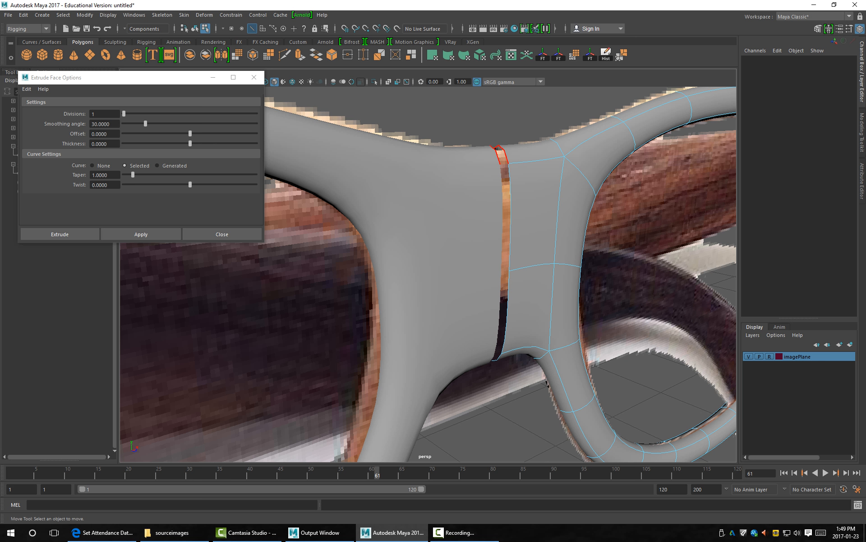
{"action": "double_click", "coordinate": [501, 152]}
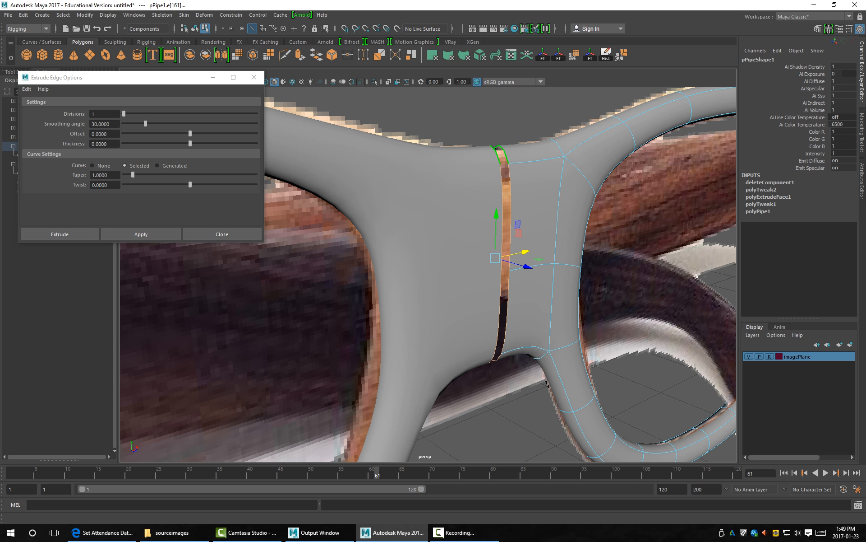
{"action": "left_click_drag", "start_coordinate": [524, 251], "coordinate": [522, 252]}
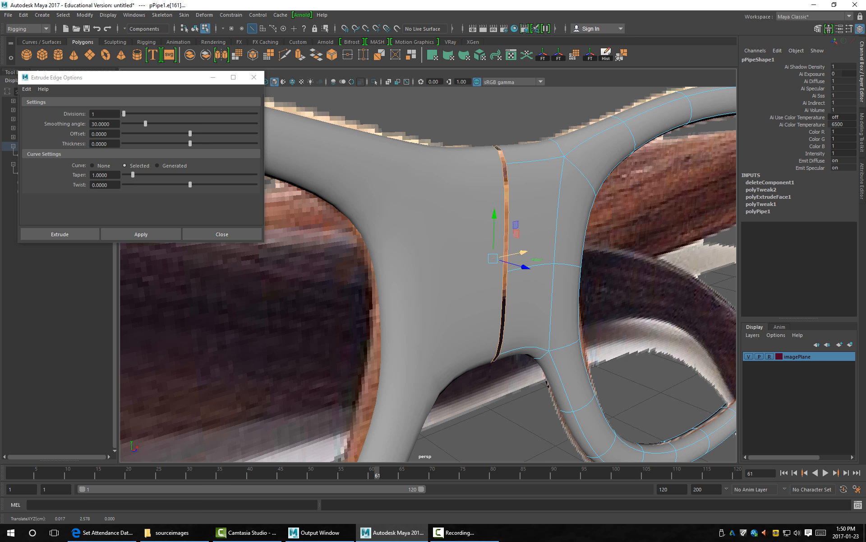
{"action": "key", "text": "x"}
{"action": "left_click_drag", "start_coordinate": [522, 251], "coordinate": [462, 255]}
{"action": "right_click_drag", "start_coordinate": [462, 255], "coordinate": [406, 255], "text": "alt"}
{"action": "middle_click_drag", "start_coordinate": [407, 255], "coordinate": [497, 233], "text": "alt"}
{"action": "mouse_move", "coordinate": [498, 234]}
{"action": "right_mouse_down", "text": "alt"}
{"action": "mouse_move", "coordinate": [424, 233]}
{"action": "mouse_move", "coordinate": [490, 234]}
{"action": "right_mouse_up", "text": "alt"}
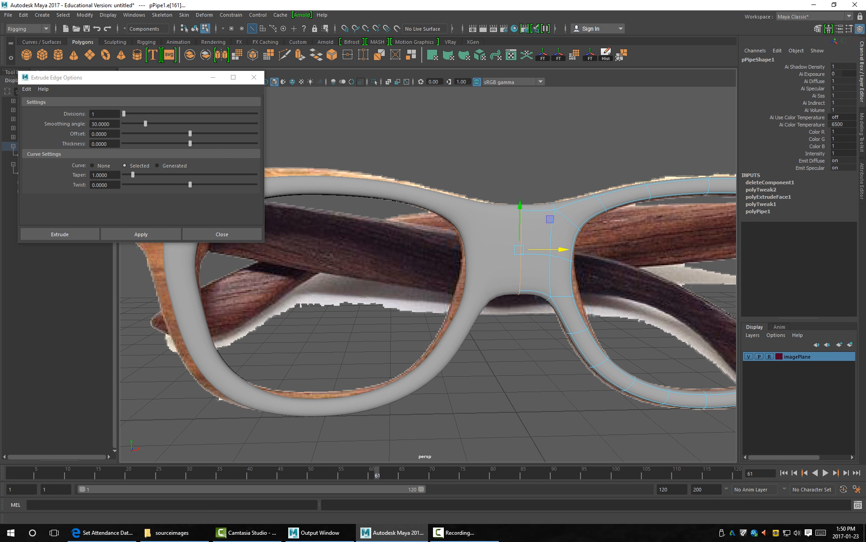
Create a polygon plane at the origin and raise it along Y to about 6.2, clear of the glasses.
{"action": "left_click", "coordinate": [89, 54]}
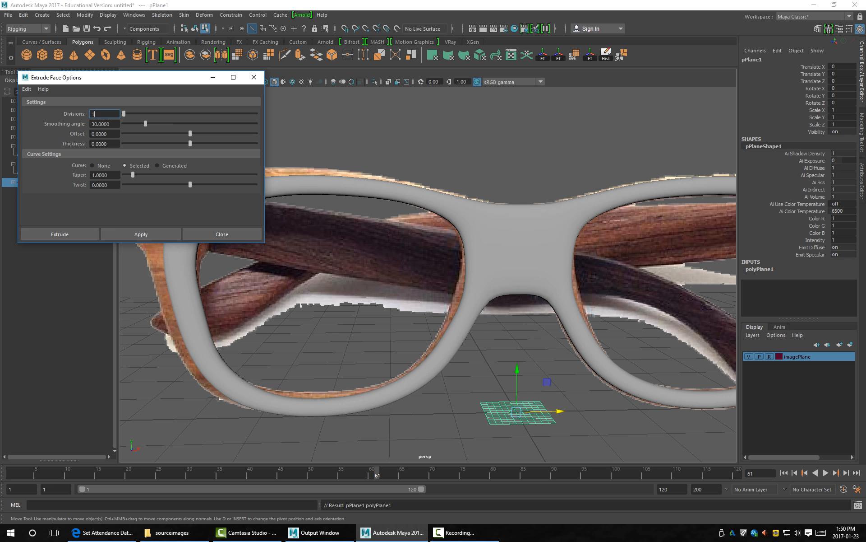
{"action": "scroll", "coordinate": [429, 274], "scroll_direction": "down", "scroll_amount": 4}
{"action": "middle_click_drag", "start_coordinate": [478, 274], "coordinate": [443, 274], "text": "alt"}
{"action": "scroll", "coordinate": [442, 274], "scroll_direction": "up", "scroll_amount": 3}
{"action": "left_click_drag", "start_coordinate": [445, 344], "coordinate": [446, 3]}
{"action": "key", "text": "f"}
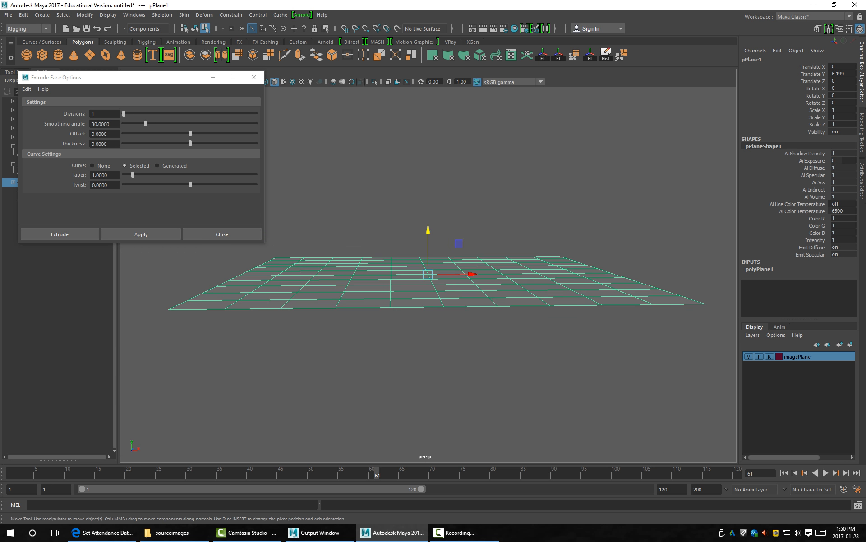
Set the plane's Subdivisions Width and Subdivisions Height to 3.
{"action": "left_click_drag", "start_coordinate": [428, 274], "coordinate": [442, 311], "text": "alt"}
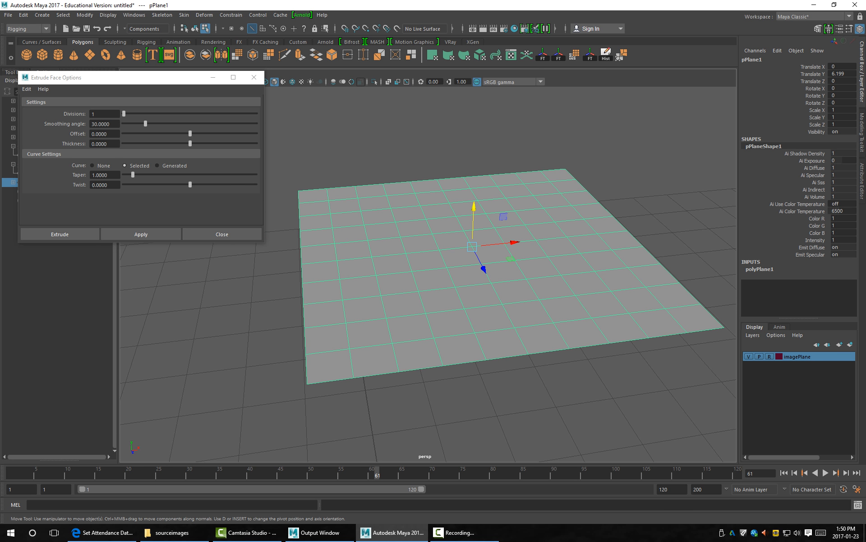
{"action": "left_click_drag", "start_coordinate": [805, 290], "coordinate": [805, 297]}
{"action": "middle_click_drag", "start_coordinate": [497, 271], "coordinate": [462, 271]}
Offset individual vertices on the plane's left edge along X so the edge becomes uneven.
{"action": "right_click_drag", "start_coordinate": [411, 270], "coordinate": [331, 269]}
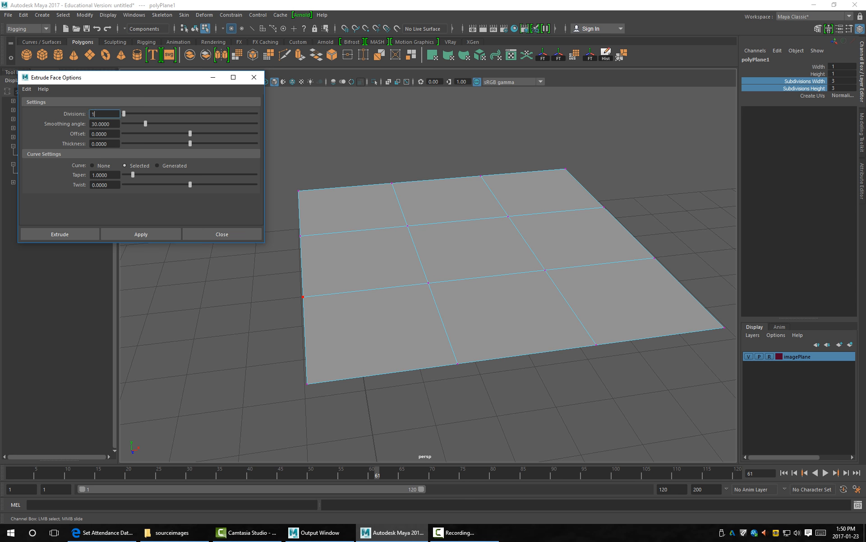
{"action": "left_click", "coordinate": [303, 296]}
{"action": "left_click_drag", "start_coordinate": [345, 292], "coordinate": [381, 288]}
{"action": "left_click_drag", "start_coordinate": [289, 174], "coordinate": [361, 185]}
{"action": "left_click_drag", "start_coordinate": [281, 359], "coordinate": [326, 403]}
{"action": "left_click", "coordinate": [339, 292]}
Grid-snap the plane's uneven left-edge vertices along X into one line, and undo the move.
{"action": "left_click_drag", "start_coordinate": [307, 244], "coordinate": [276, 275], "text": "alt"}
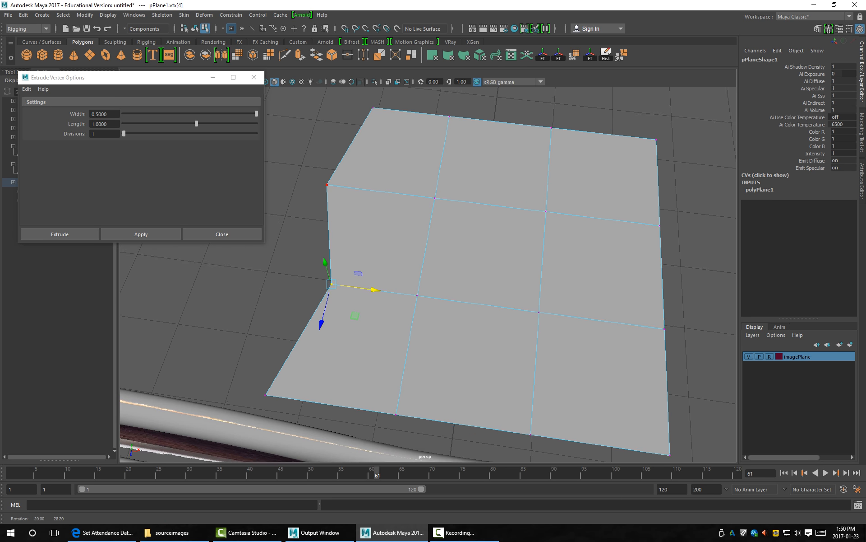
{"action": "middle_click_drag", "start_coordinate": [361, 243], "coordinate": [448, 222], "text": "alt"}
{"action": "left_click_drag", "start_coordinate": [469, 217], "coordinate": [486, 199], "text": "alt"}
{"action": "left_click_drag", "start_coordinate": [359, 111], "coordinate": [441, 388]}
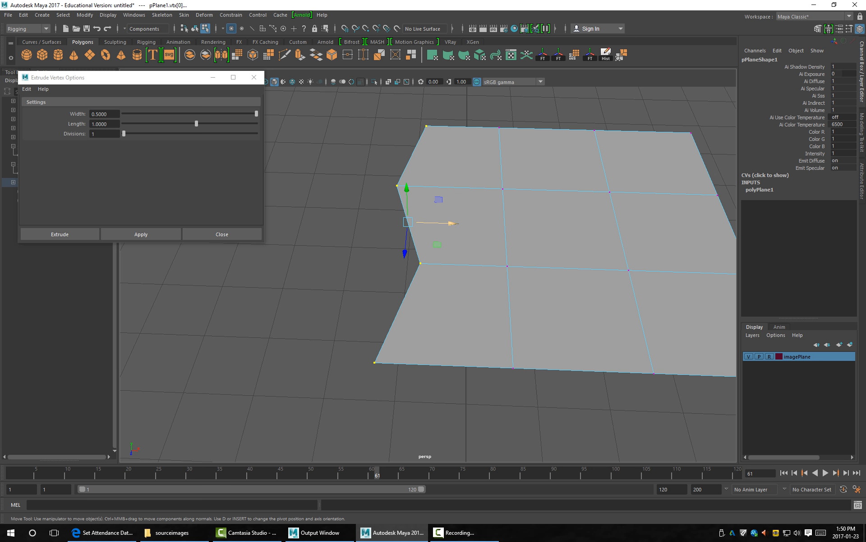
{"action": "key", "text": "x"}
{"action": "left_click_drag", "start_coordinate": [453, 223], "coordinate": [527, 234]}
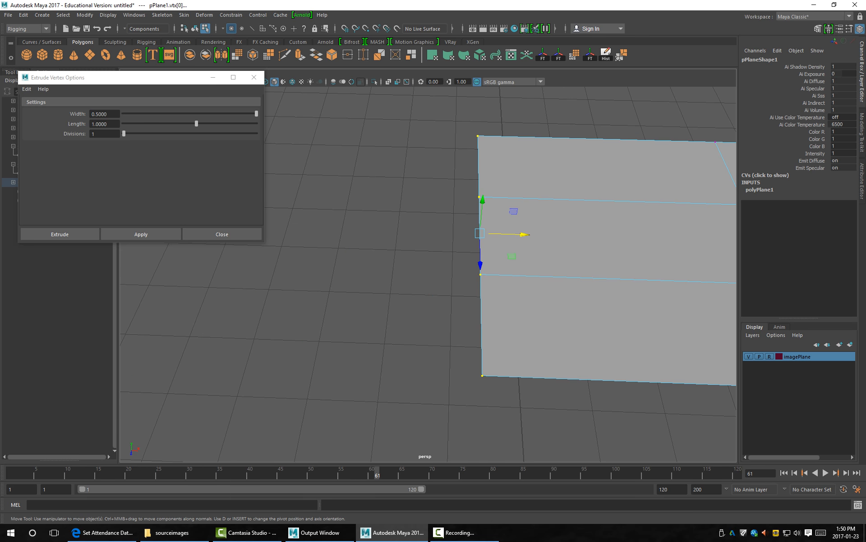
{"action": "key", "text": "ctrl+z"}
Turn off Keep Spacing for the Move tool and snap the plane's left-edge vertices along X into a straight line.
{"action": "middle_click_drag", "start_coordinate": [664, 239], "coordinate": [468, 216], "text": "alt"}
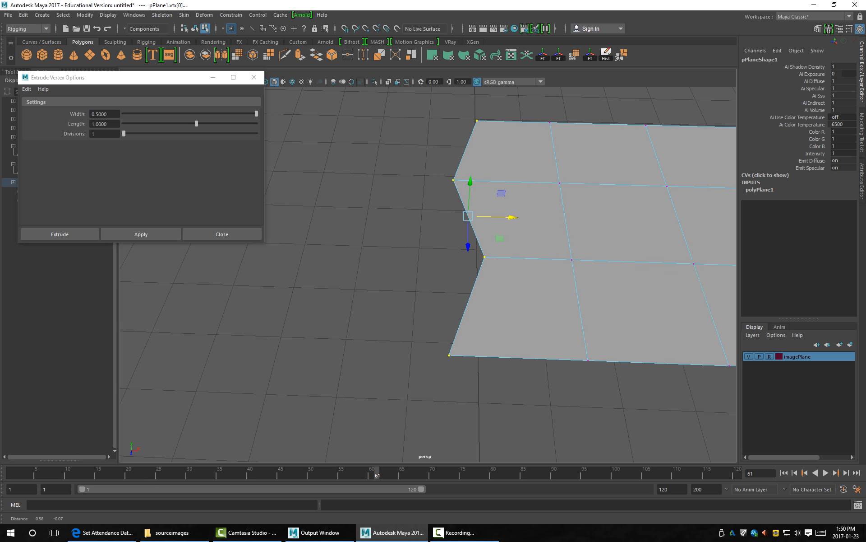
{"action": "right_click_drag", "start_coordinate": [468, 216], "coordinate": [485, 217], "text": "alt"}
{"action": "key", "text": "w"}
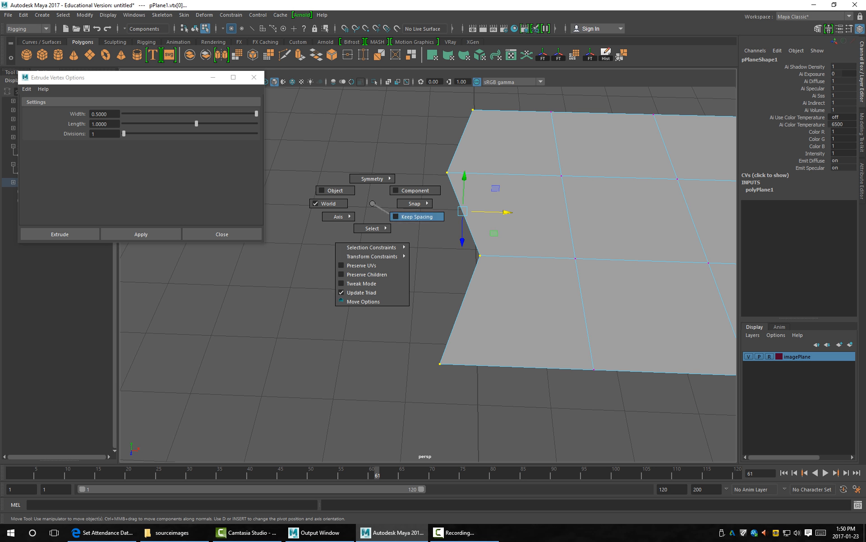
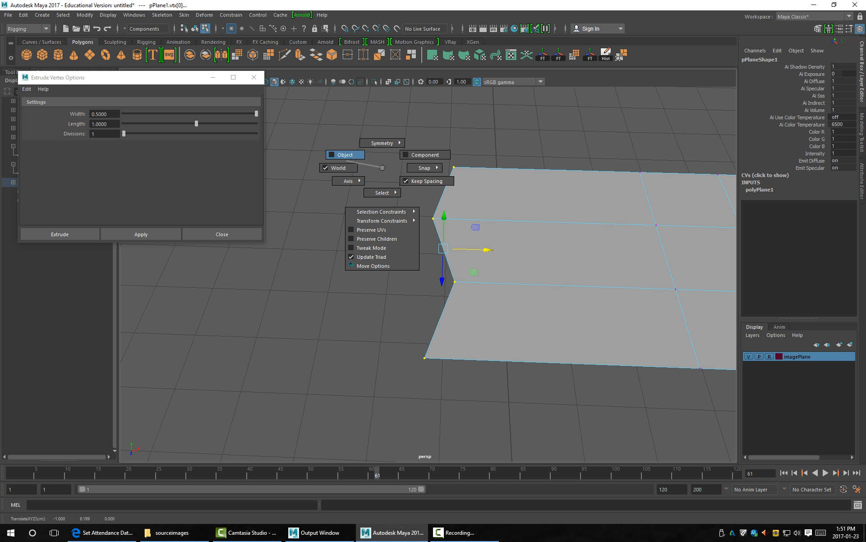
{"action": "left_click_drag", "start_coordinate": [351, 168], "coordinate": [414, 181]}
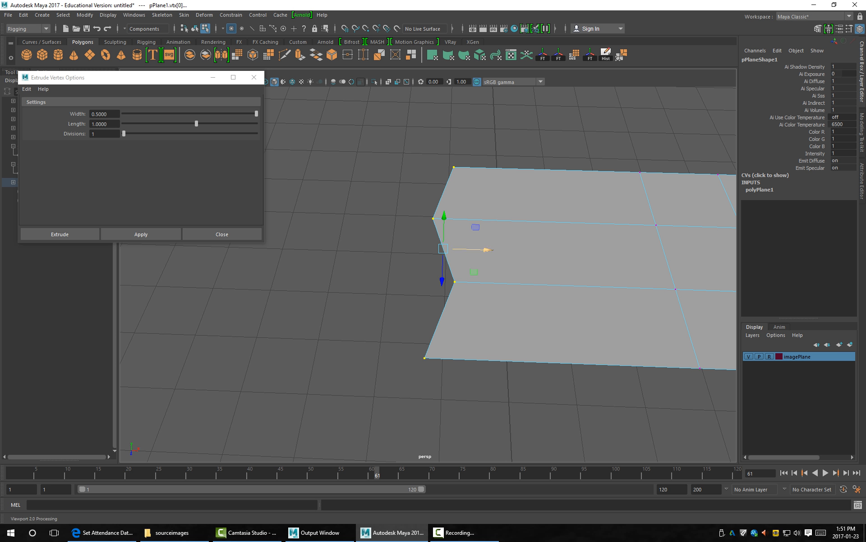
{"action": "left_click_drag", "start_coordinate": [488, 250], "coordinate": [489, 249]}
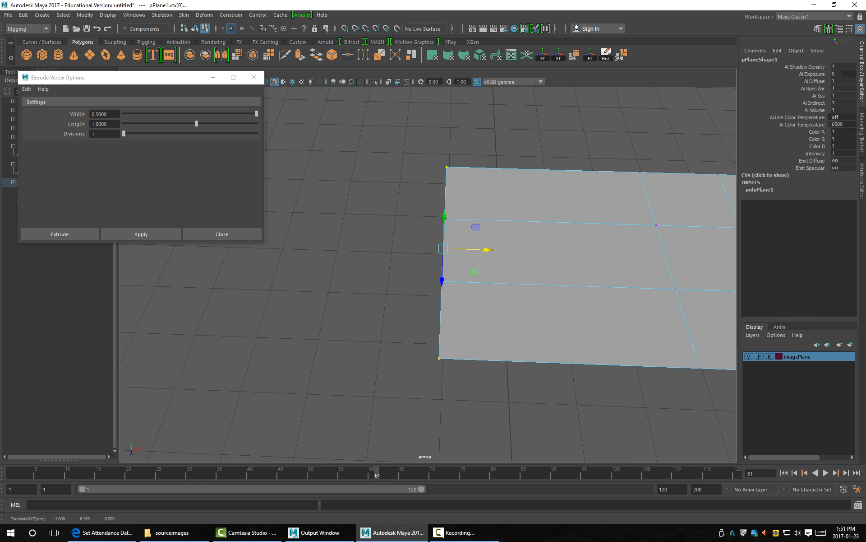
{"action": "key", "text": "ctrl+z"}
{"action": "key", "text": "shift+z"}
Return to object selection and delete the practice plane.
{"action": "right_click_drag", "start_coordinate": [488, 271], "coordinate": [434, 250], "text": "alt"}
{"action": "middle_click_drag", "start_coordinate": [433, 250], "coordinate": [350, 228], "text": "alt"}
{"action": "left_click_drag", "start_coordinate": [350, 228], "coordinate": [350, 190], "text": "alt"}
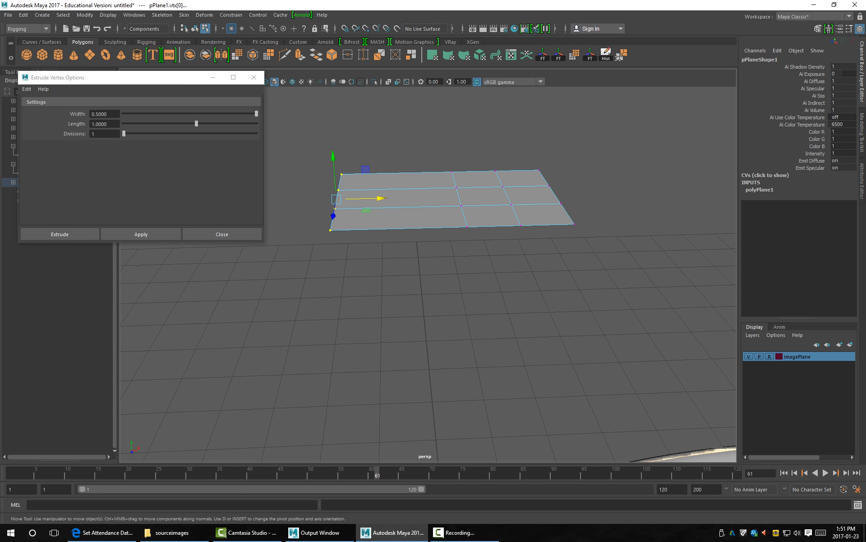
{"action": "key", "text": "F8"}
{"action": "key", "text": "Delete"}
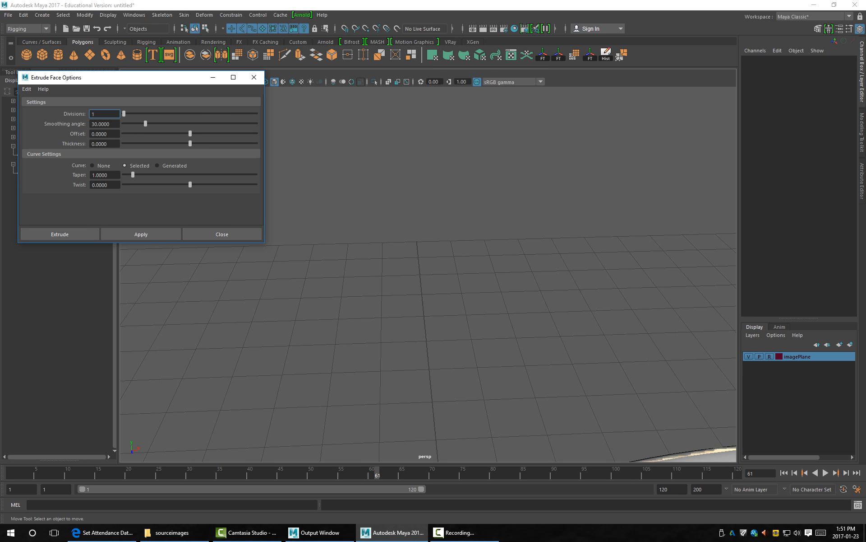
In the front view, raise the lower centre vertices of the bridge to the top of the nose arch in the reference image.
{"action": "middle_click_drag", "start_coordinate": [496, 361], "coordinate": [361, 176], "text": "alt"}
{"action": "left_click_drag", "start_coordinate": [362, 176], "coordinate": [343, 144], "text": "alt"}
{"action": "middle_click_drag", "start_coordinate": [406, 339], "coordinate": [361, 221], "text": "alt"}
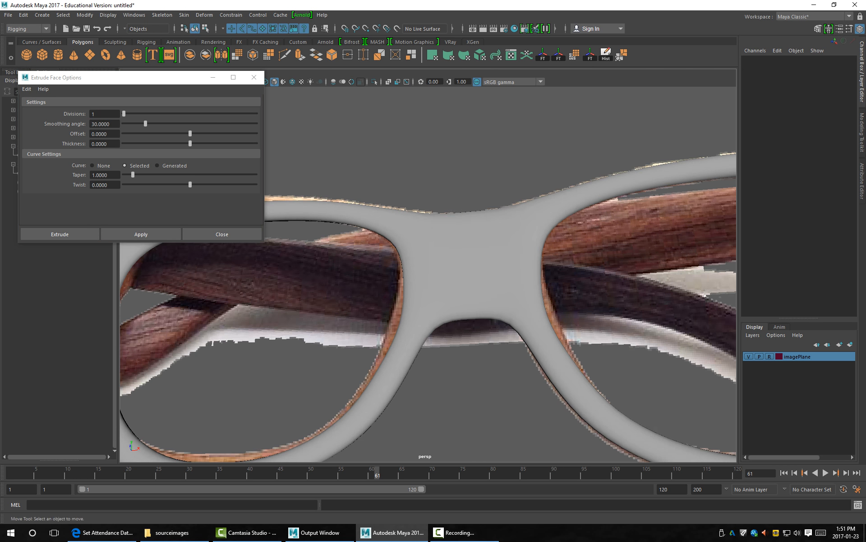
{"action": "right_click_drag", "start_coordinate": [428, 271], "coordinate": [316, 271], "text": "alt"}
{"action": "left_click_drag", "start_coordinate": [316, 271], "coordinate": [343, 244], "text": "alt"}
{"action": "right_click_drag", "start_coordinate": [343, 244], "coordinate": [451, 243], "text": "alt"}
{"action": "key", "text": "space"}
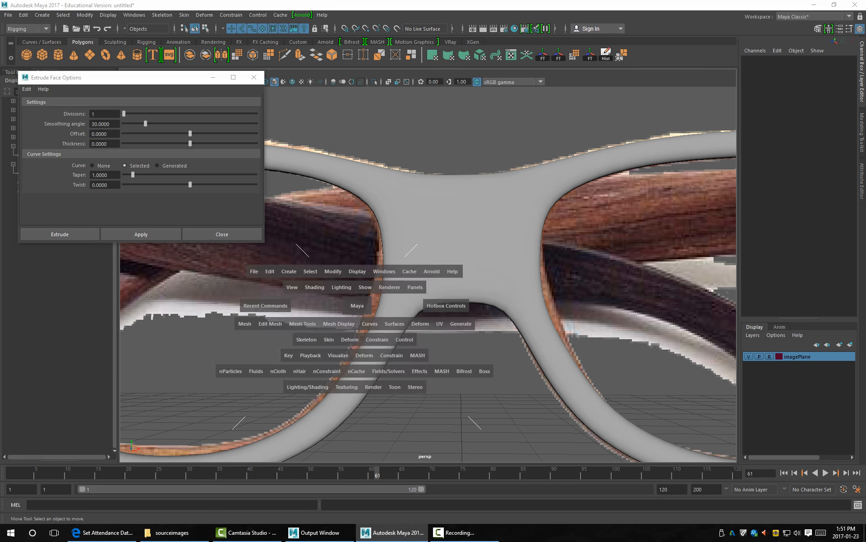
{"action": "key", "text": "space"}
{"action": "scroll", "coordinate": [316, 307], "scroll_direction": "up", "scroll_amount": 10}
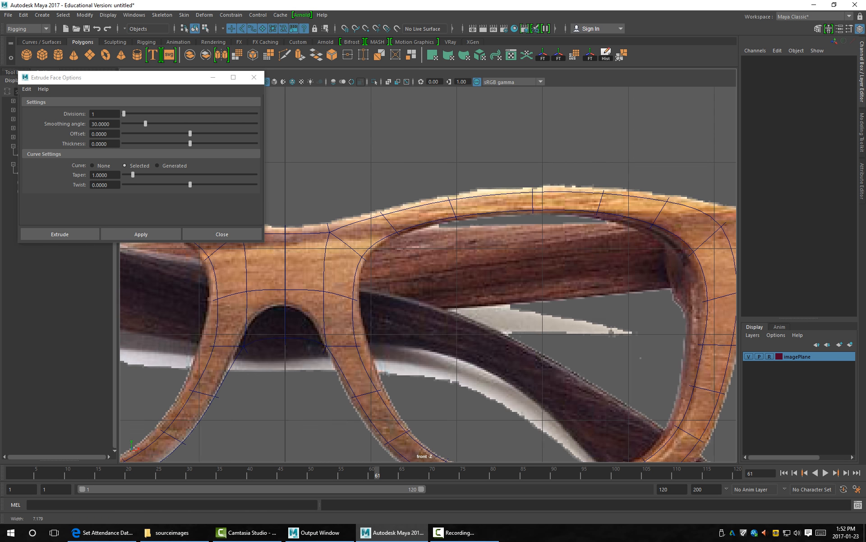
{"action": "right_click_drag", "start_coordinate": [441, 309], "coordinate": [381, 305]}
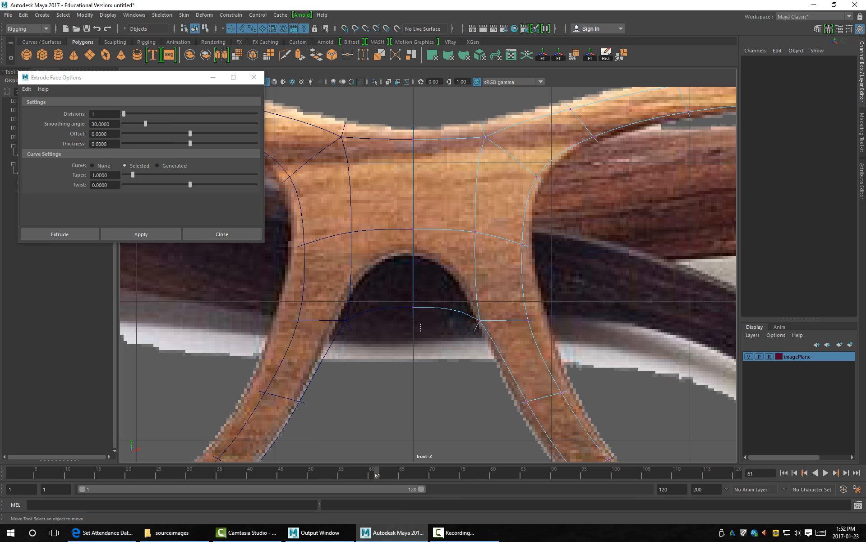
{"action": "left_click_drag", "start_coordinate": [398, 291], "coordinate": [414, 218]}
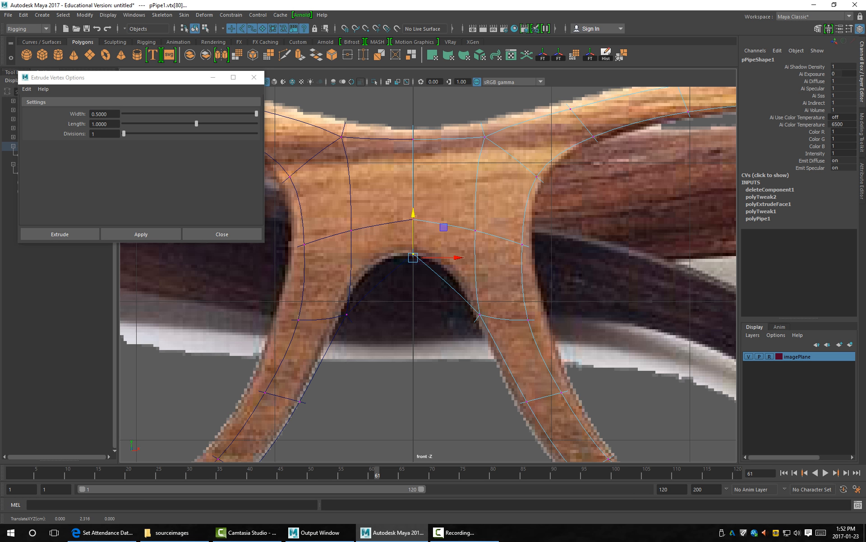
Turn off smooth preview and adjust the inner bridge vertices in the front view, then check the bridge in perspective.
{"action": "key", "text": "1"}
{"action": "left_click_drag", "start_coordinate": [396, 101], "coordinate": [413, 105]}
{"action": "middle_click_drag", "start_coordinate": [413, 217], "coordinate": [345, 227], "text": "alt"}
{"action": "left_click_drag", "start_coordinate": [332, 228], "coordinate": [416, 252]}
{"action": "left_click_drag", "start_coordinate": [377, 221], "coordinate": [409, 206]}
{"action": "left_click", "coordinate": [346, 209], "text": "ctrl"}
{"action": "middle_click_drag", "start_coordinate": [408, 206], "coordinate": [493, 207], "text": "alt"}
{"action": "key", "text": "space"}
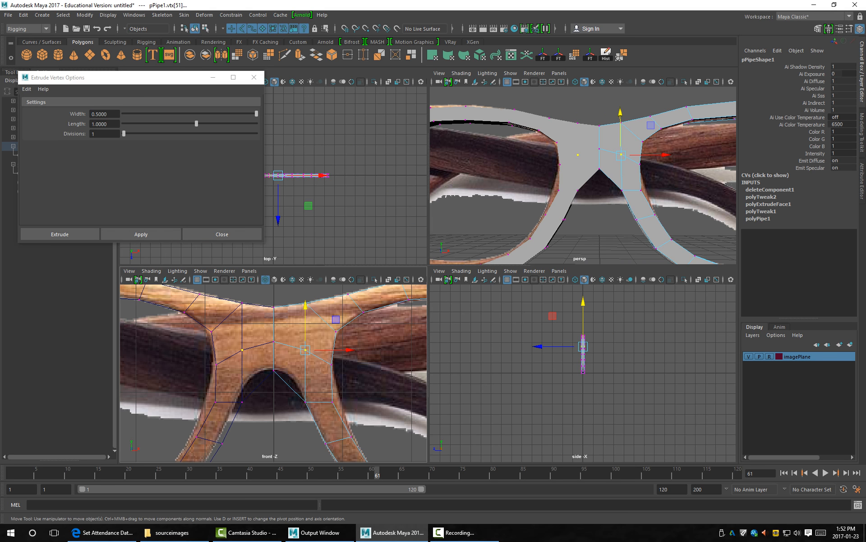
{"action": "key", "text": "space"}
{"action": "left_click_drag", "start_coordinate": [492, 207], "coordinate": [508, 242], "text": "alt"}
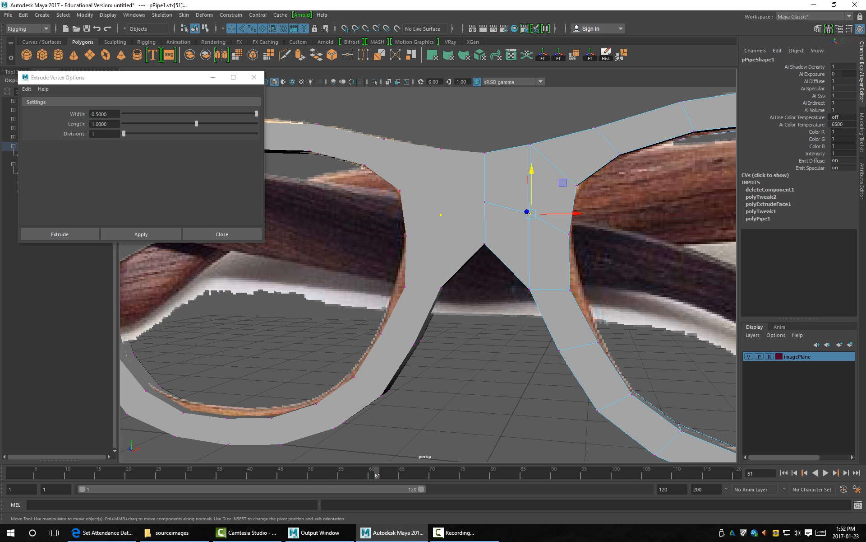
Cut a vertical edge through the bridge between its centre line and the adjacent edge column with the Multi-Cut tool.
{"action": "key", "text": "space"}
{"action": "key", "text": "space"}
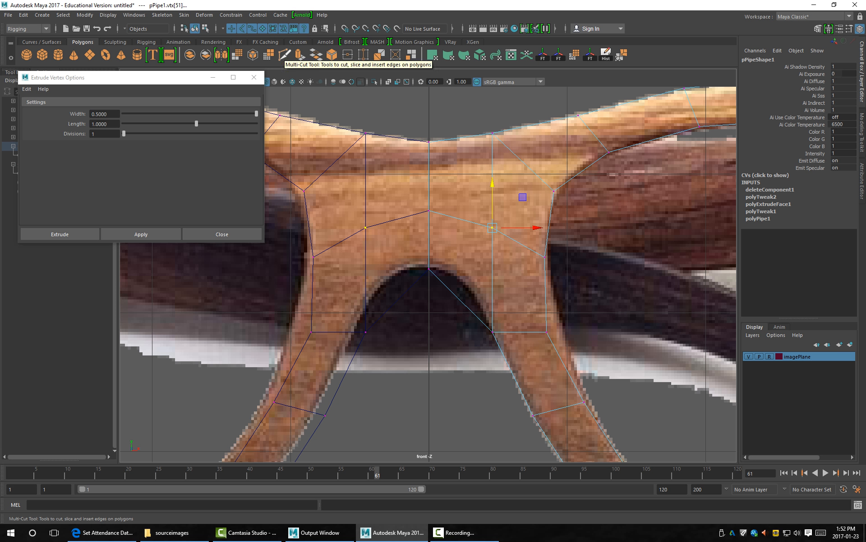
{"action": "left_click", "coordinate": [284, 54]}
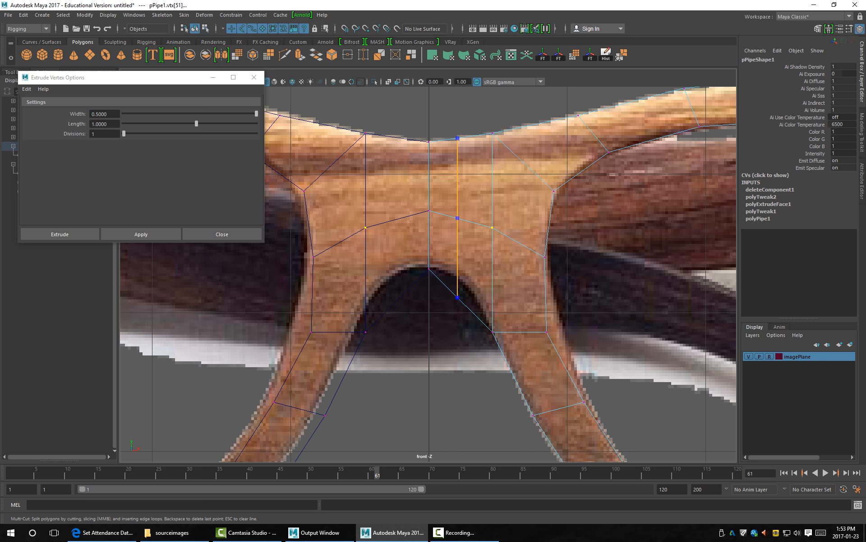
{"action": "key", "text": "Return"}
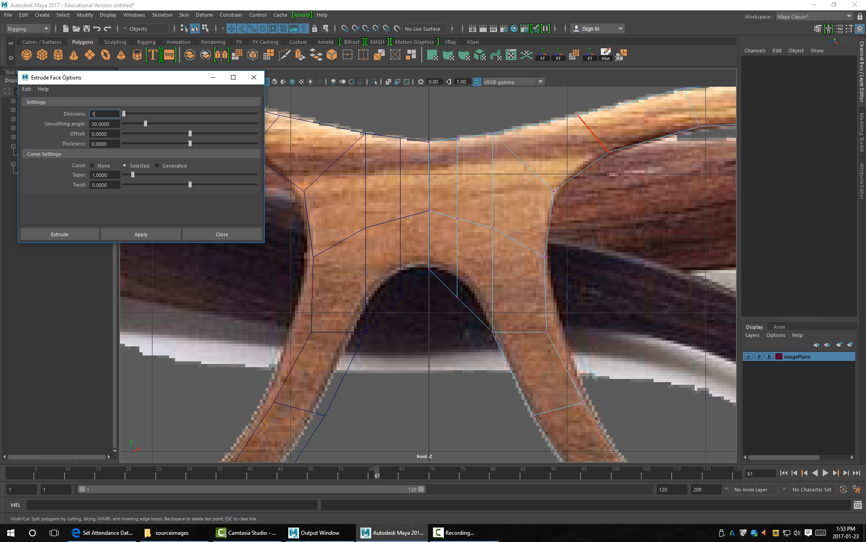
Examine the newly cut vertical edge on the bridge up close in the perspective view.
{"action": "key", "text": "space"}
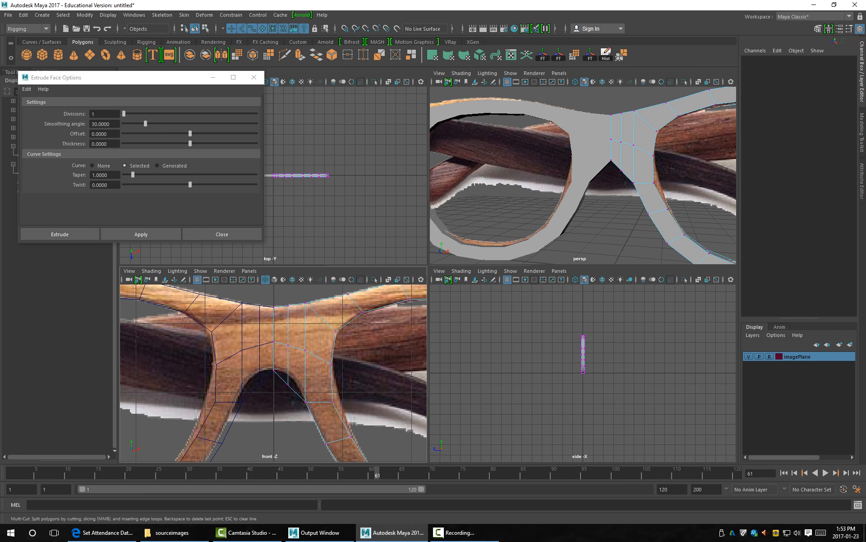
{"action": "key", "text": "space"}
{"action": "right_click_drag", "start_coordinate": [427, 275], "coordinate": [478, 275], "text": "alt"}
{"action": "middle_click_drag", "start_coordinate": [478, 275], "coordinate": [445, 266], "text": "alt"}
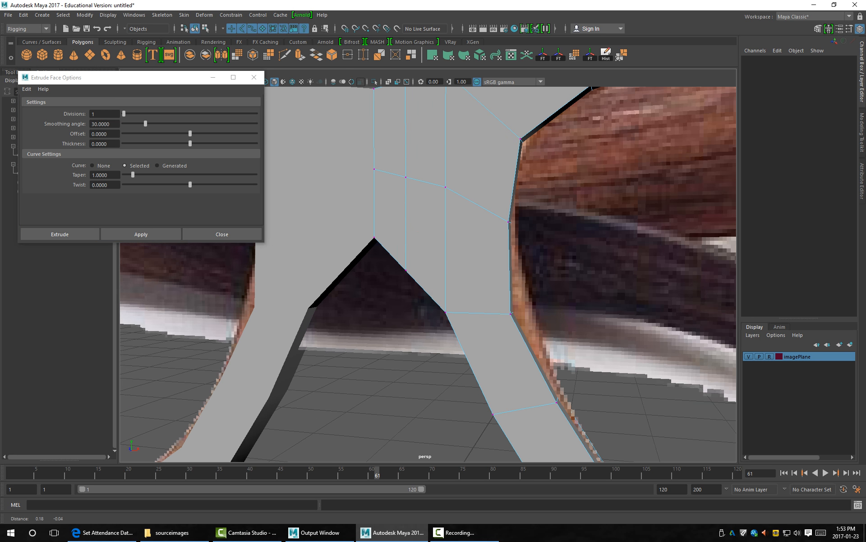
{"action": "mouse_move", "coordinate": [496, 271]}
{"action": "left_mouse_down", "text": "alt"}
{"action": "mouse_move", "coordinate": [401, 270]}
{"action": "mouse_move", "coordinate": [492, 273]}
{"action": "left_mouse_up", "text": "alt"}
{"action": "middle_click_drag", "start_coordinate": [406, 271], "coordinate": [470, 291], "text": "alt"}
{"action": "right_click_drag", "start_coordinate": [470, 291], "coordinate": [406, 291], "text": "alt"}
{"action": "middle_click_drag", "start_coordinate": [406, 291], "coordinate": [416, 282], "text": "alt"}
{"action": "right_click_drag", "start_coordinate": [416, 282], "coordinate": [456, 282], "text": "alt"}
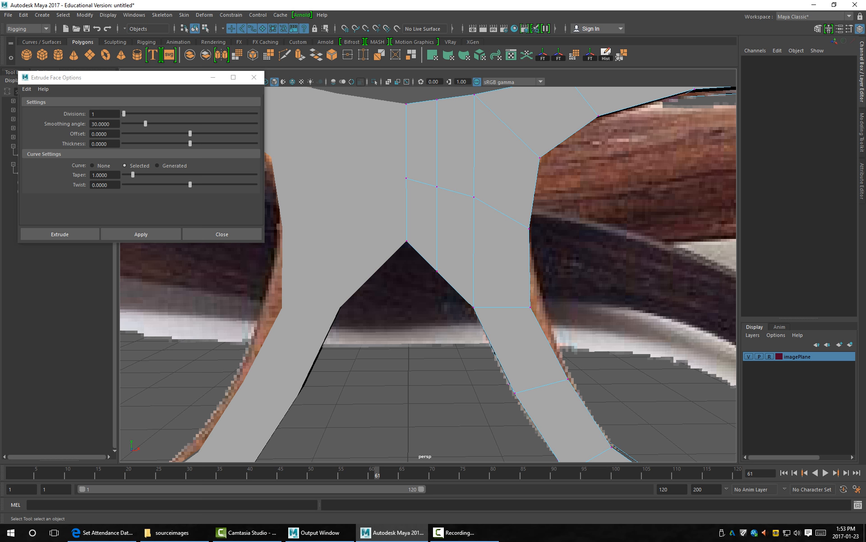
{"action": "left_click_drag", "start_coordinate": [451, 288], "coordinate": [465, 226], "text": "alt"}
In the front view, move the cut's lower bridge vertices up and slightly outward onto the nose arch in the reference image.
{"action": "key", "text": "space"}
{"action": "key", "text": "space"}
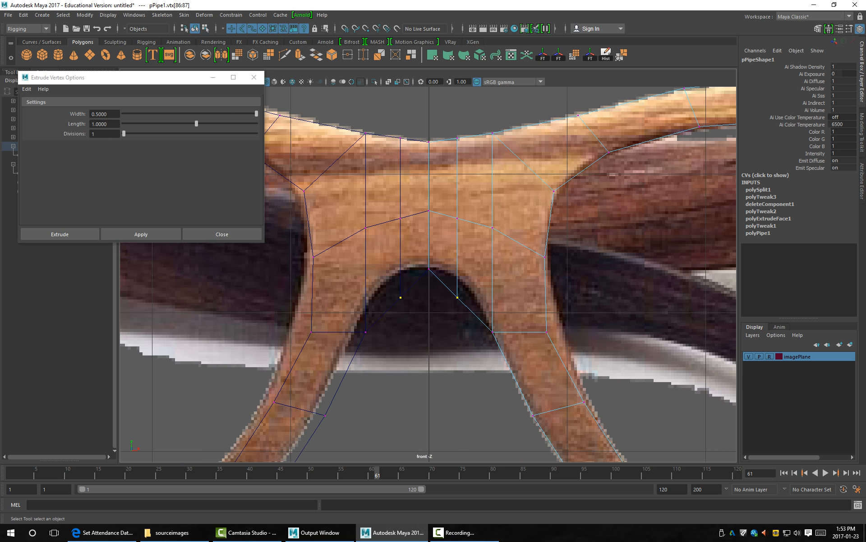
{"action": "key", "text": "w"}
{"action": "left_click_drag", "start_coordinate": [457, 271], "coordinate": [457, 251]}
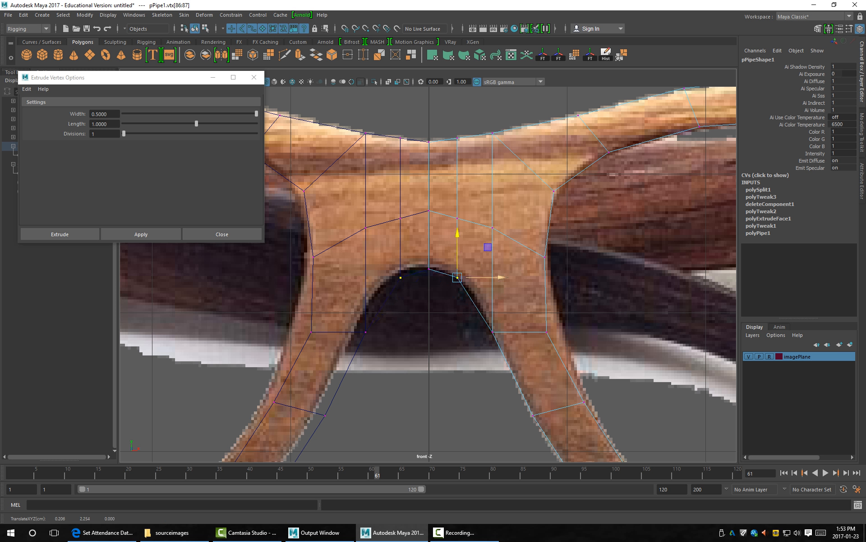
{"action": "left_click_drag", "start_coordinate": [496, 277], "coordinate": [500, 277]}
{"action": "left_click_drag", "start_coordinate": [461, 247], "coordinate": [461, 246]}
Adjust the bridge's middle-row vertices on either side of the centre, pulling the outer pair inward and fine-tuning the row's heights.
{"action": "left_click_drag", "start_coordinate": [450, 206], "coordinate": [520, 223]}
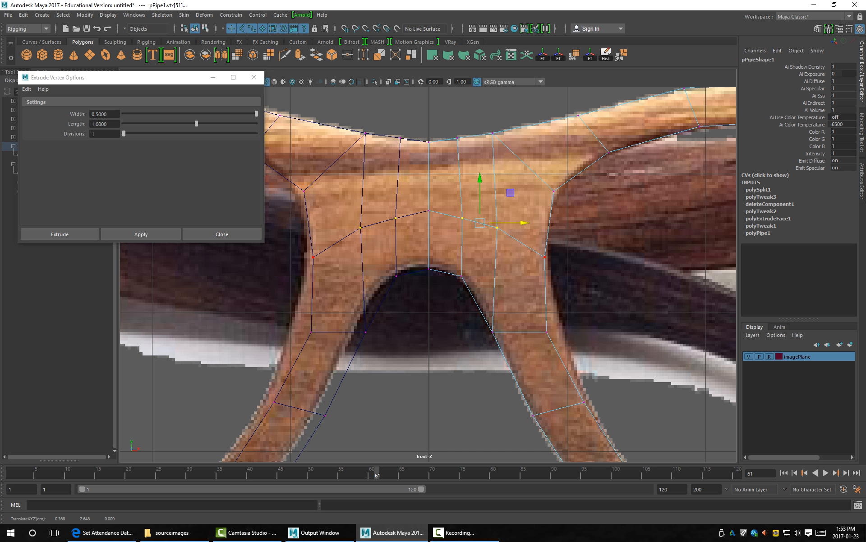
{"action": "left_click", "coordinate": [498, 227]}
{"action": "left_click_drag", "start_coordinate": [497, 193], "coordinate": [497, 198]}
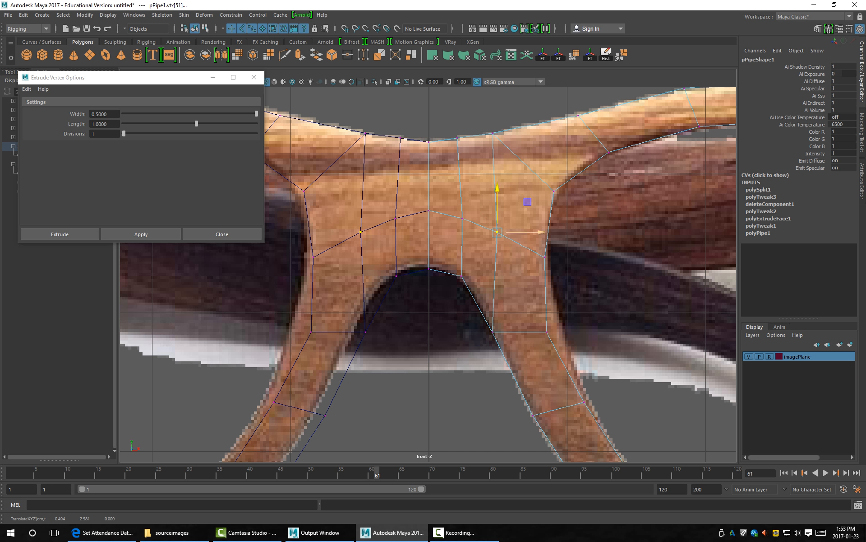
{"action": "left_click_drag", "start_coordinate": [528, 232], "coordinate": [516, 232]}
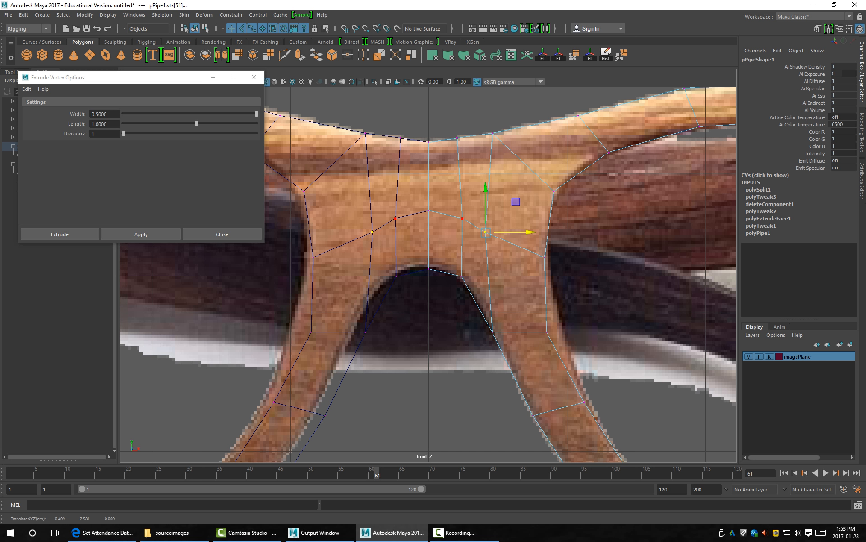
{"action": "left_click", "coordinate": [462, 219]}
{"action": "left_click_drag", "start_coordinate": [463, 174], "coordinate": [462, 177]}
{"action": "left_click", "coordinate": [500, 247], "text": "alt"}
{"action": "left_click_drag", "start_coordinate": [501, 247], "coordinate": [482, 221]}
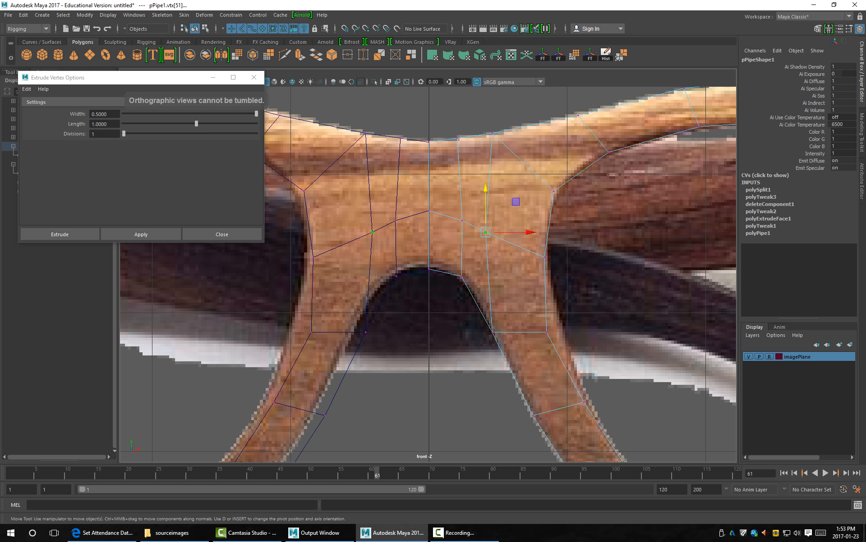
{"action": "left_click_drag", "start_coordinate": [486, 189], "coordinate": [485, 185]}
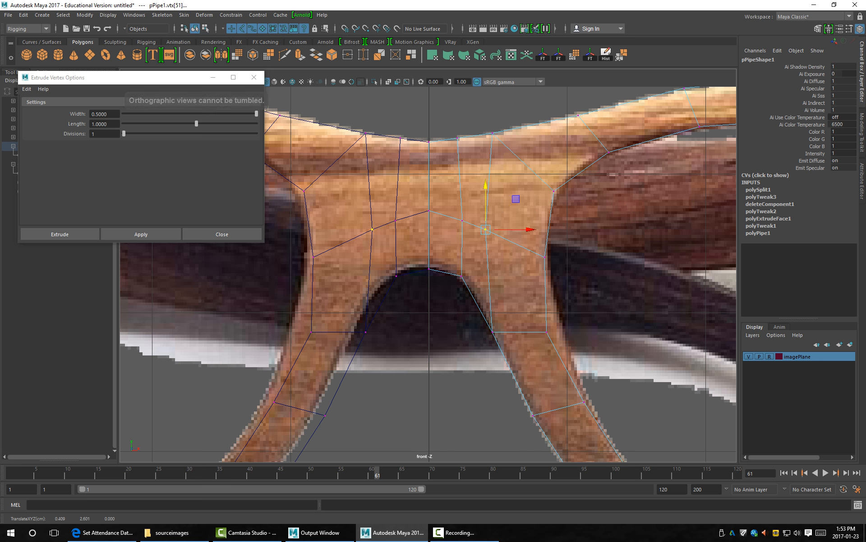
Lower the cut's top vertices onto the bridge's upper edge, then raise the middle row and move its outer pair outward.
{"action": "middle_click_drag", "start_coordinate": [485, 185], "coordinate": [472, 255], "text": "alt"}
{"action": "scroll", "coordinate": [471, 255], "scroll_direction": "up", "scroll_amount": 3}
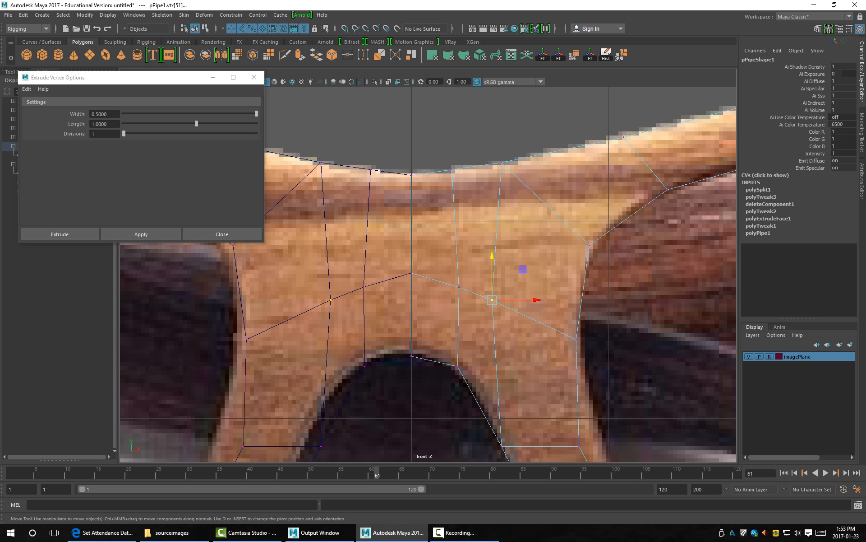
{"action": "left_click_drag", "start_coordinate": [429, 138], "coordinate": [452, 145]}
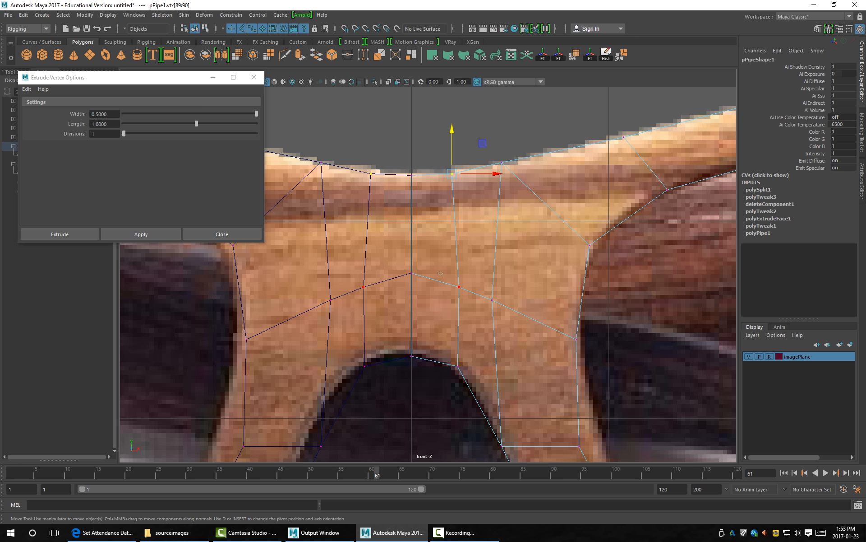
{"action": "left_click_drag", "start_coordinate": [445, 271], "coordinate": [506, 312]}
{"action": "left_click_drag", "start_coordinate": [475, 249], "coordinate": [475, 241]}
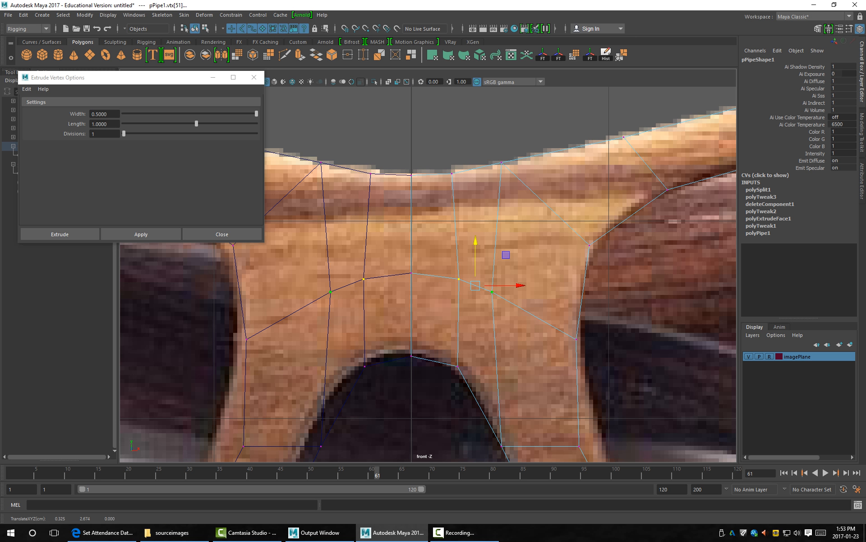
{"action": "left_click_drag", "start_coordinate": [487, 279], "coordinate": [532, 329]}
{"action": "left_click_drag", "start_coordinate": [533, 292], "coordinate": [540, 291]}
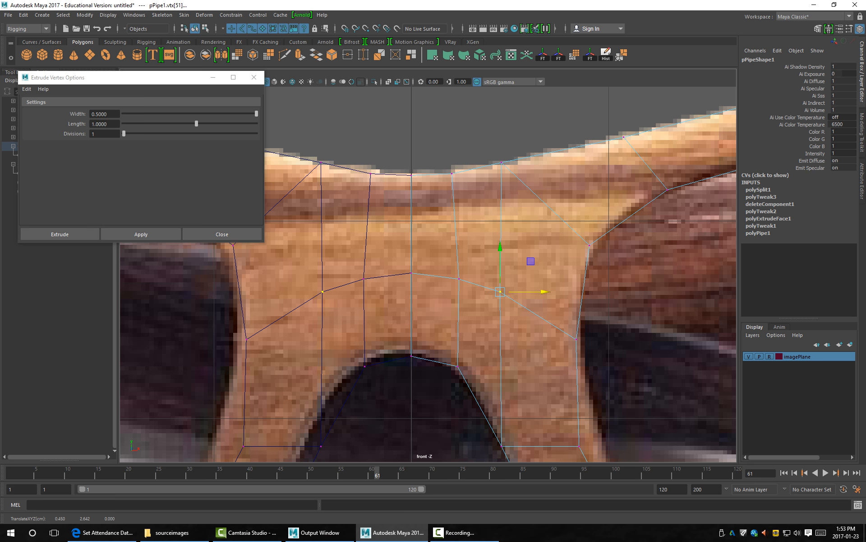
{"action": "left_click_drag", "start_coordinate": [500, 266], "coordinate": [500, 268]}
Reposition the two middle-row vertices beside the bridge's centre line so the row forms an evenly spaced, gentle curve.
{"action": "left_click_drag", "start_coordinate": [501, 293], "coordinate": [464, 273]}
{"action": "left_click", "coordinate": [459, 279]}
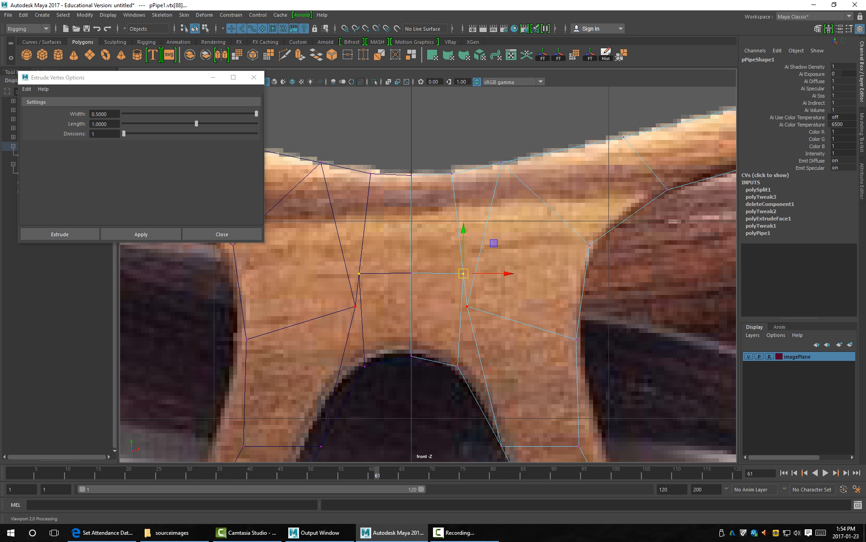
{"action": "left_click_drag", "start_coordinate": [455, 294], "coordinate": [516, 301]}
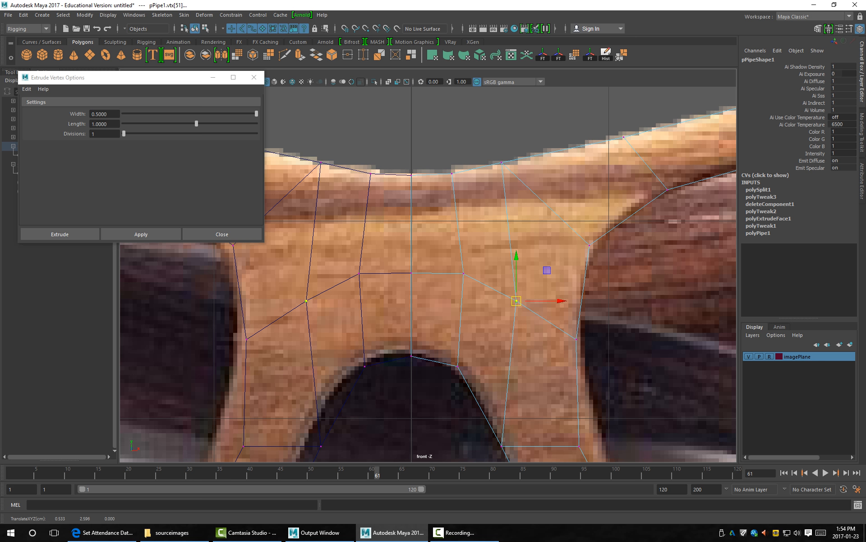
{"action": "left_click_drag", "start_coordinate": [517, 301], "coordinate": [500, 292]}
{"action": "left_click", "coordinate": [463, 273]}
{"action": "left_click", "coordinate": [498, 296]}
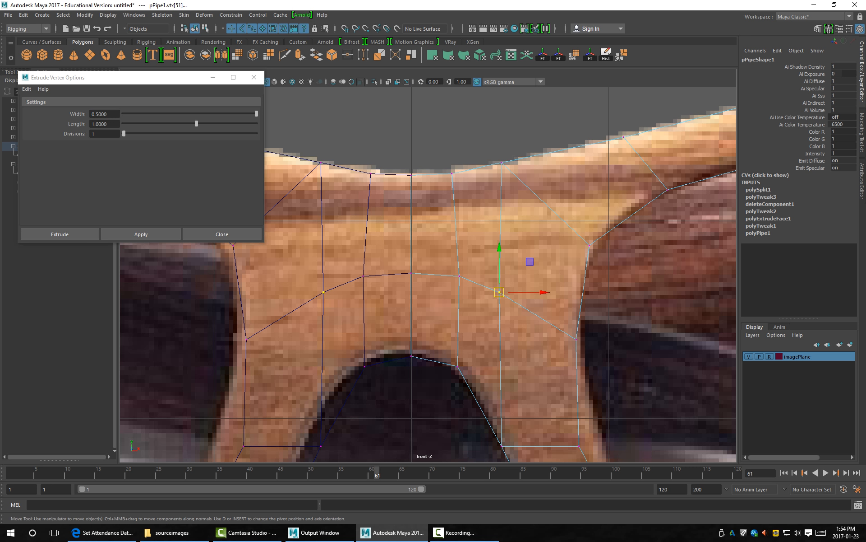
Return to object selection, deselect the frame and inspect the bridge and lens rim in perspective.
{"action": "left_click", "coordinate": [502, 162]}
{"action": "key", "text": "space"}
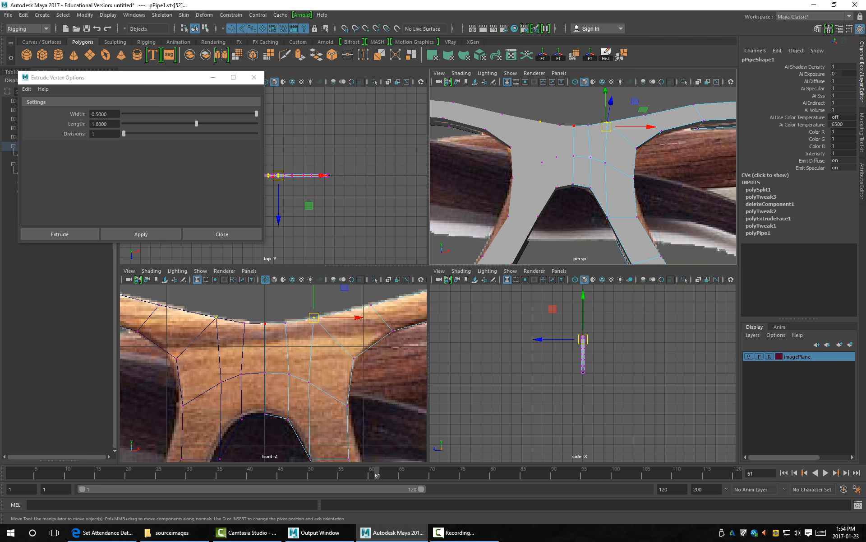
{"action": "key", "text": "space"}
{"action": "left_click_drag", "start_coordinate": [586, 184], "coordinate": [589, 217], "text": "alt"}
{"action": "key", "text": "F8"}
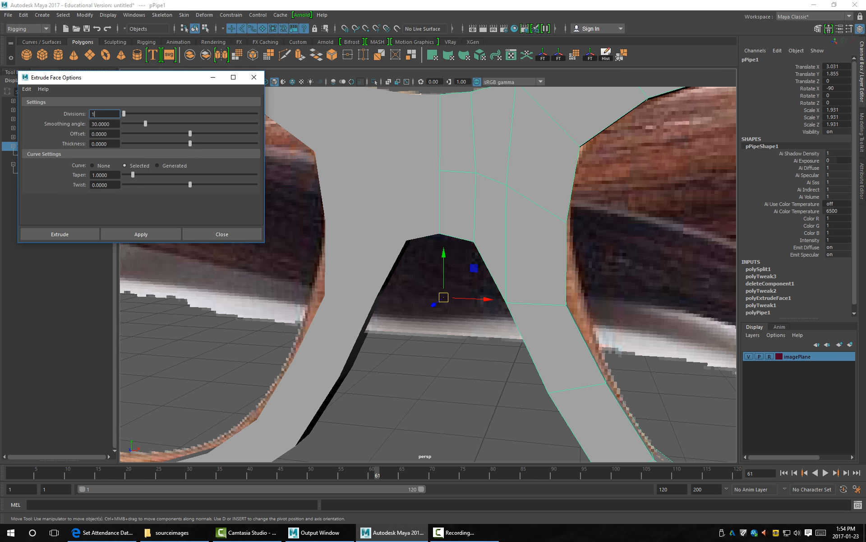
{"action": "key", "text": "alt+d"}
{"action": "scroll", "coordinate": [428, 274], "scroll_direction": "down", "scroll_amount": 5}
{"action": "middle_click_drag", "start_coordinate": [431, 266], "coordinate": [386, 262], "text": "alt"}
{"action": "left_click", "coordinate": [424, 217]}
{"action": "type", "text": "3"}
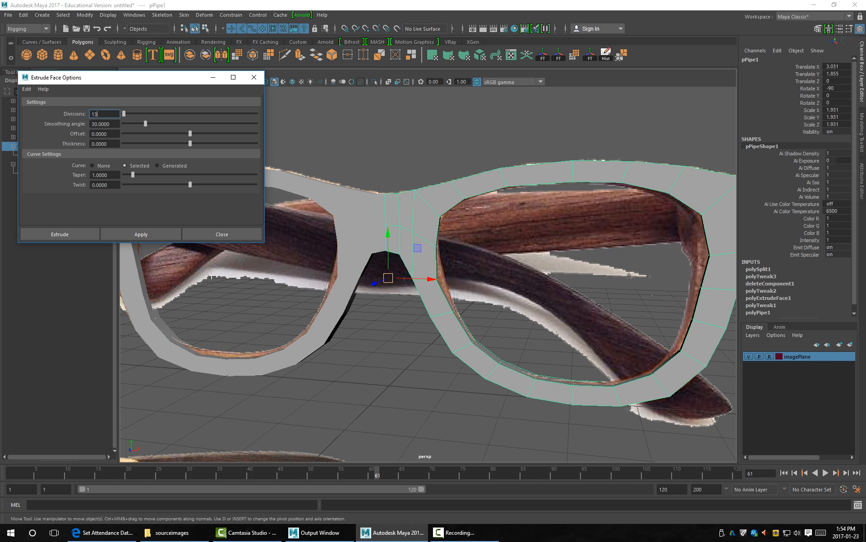
{"action": "left_click", "coordinate": [519, 136]}
{"action": "middle_click_drag", "start_coordinate": [519, 253], "coordinate": [379, 270], "text": "alt"}
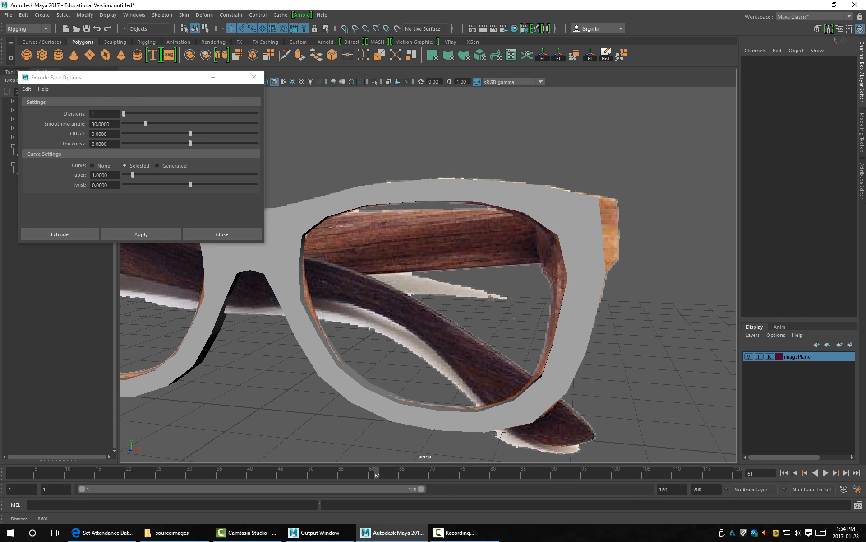
{"action": "left_click_drag", "start_coordinate": [379, 269], "coordinate": [356, 273], "text": "alt"}
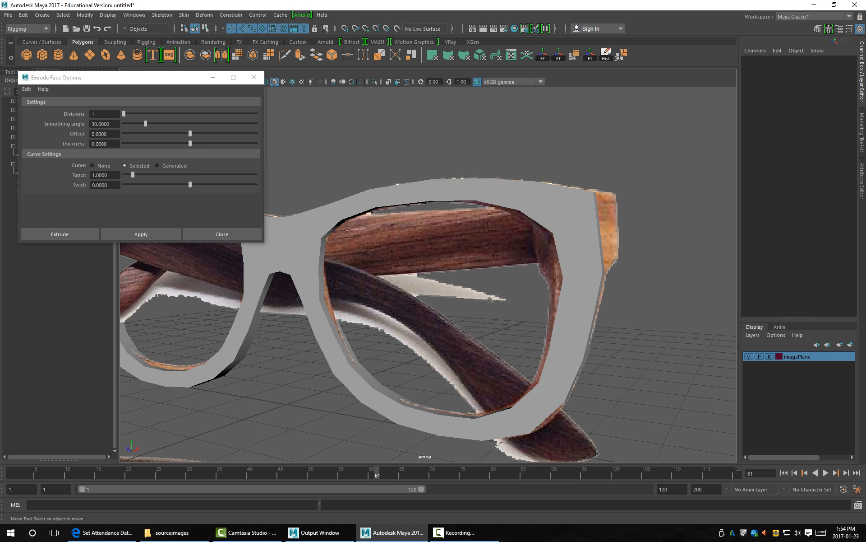
{"action": "middle_click_drag", "start_coordinate": [452, 270], "coordinate": [379, 273], "text": "alt"}
{"action": "left_click_drag", "start_coordinate": [379, 273], "coordinate": [406, 271], "text": "alt"}
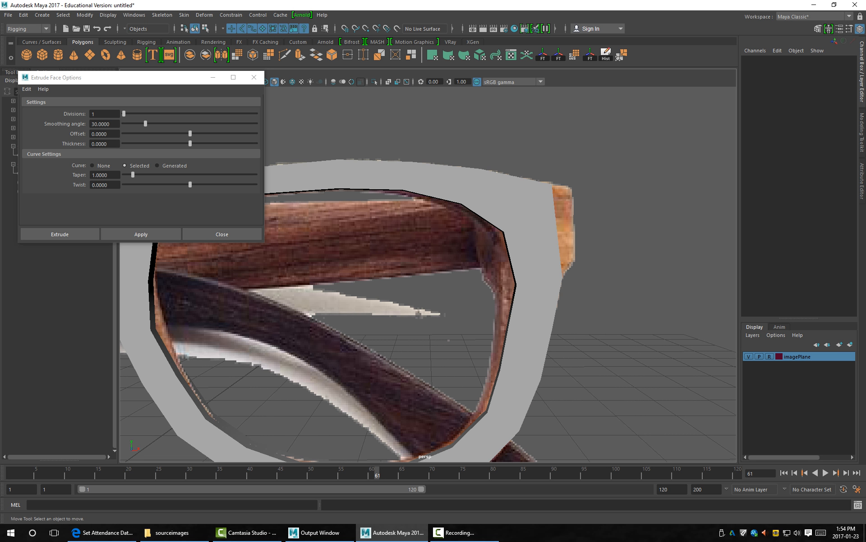
Examine the frame's outer upper corner and its side face against the reference images from several angles.
{"action": "left_click", "coordinate": [532, 253]}
{"action": "middle_click_drag", "start_coordinate": [451, 270], "coordinate": [406, 271], "text": "alt"}
{"action": "right_click_drag", "start_coordinate": [406, 271], "coordinate": [443, 271], "text": "alt"}
{"action": "key", "text": "F9"}
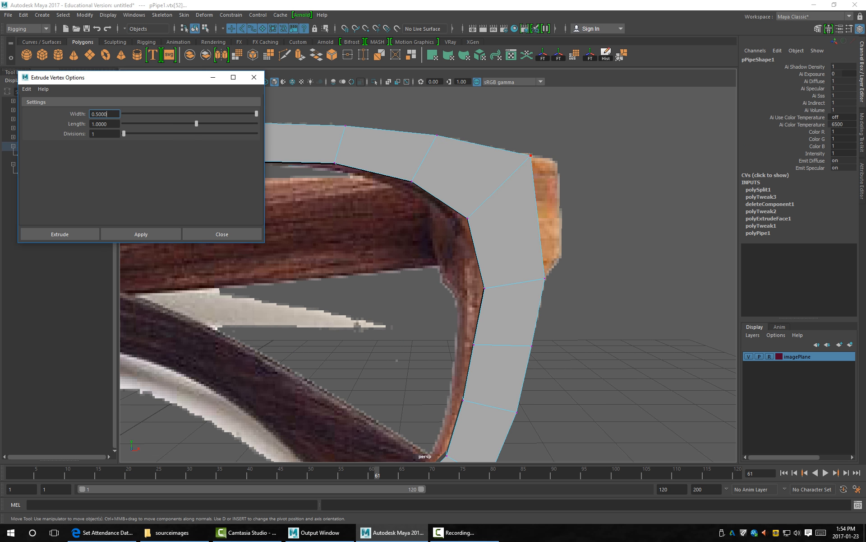
{"action": "left_click_drag", "start_coordinate": [502, 136], "coordinate": [563, 180]}
{"action": "left_click_drag", "start_coordinate": [562, 179], "coordinate": [492, 181], "text": "alt"}
{"action": "key", "text": "F11"}
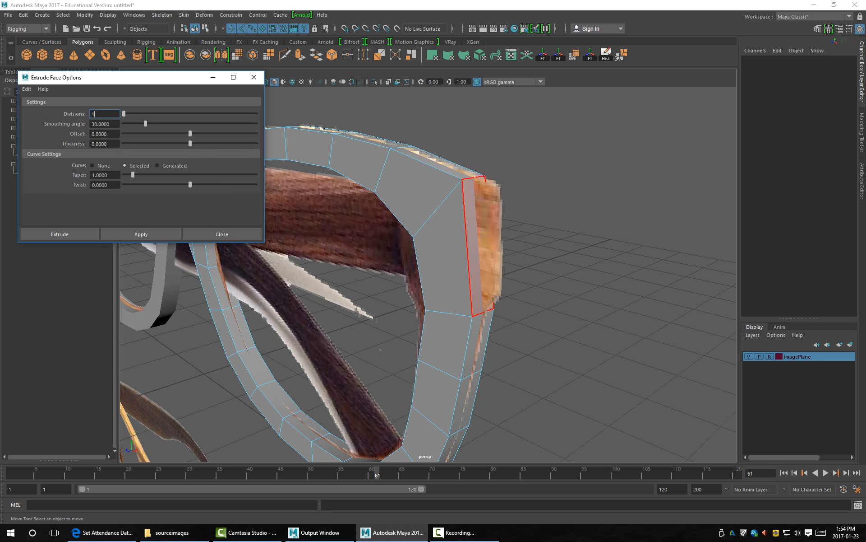
{"action": "left_click_drag", "start_coordinate": [442, 248], "coordinate": [487, 307], "text": "alt"}
{"action": "middle_click_drag", "start_coordinate": [487, 307], "coordinate": [469, 244], "text": "alt"}
{"action": "left_click_drag", "start_coordinate": [469, 243], "coordinate": [530, 249], "text": "alt"}
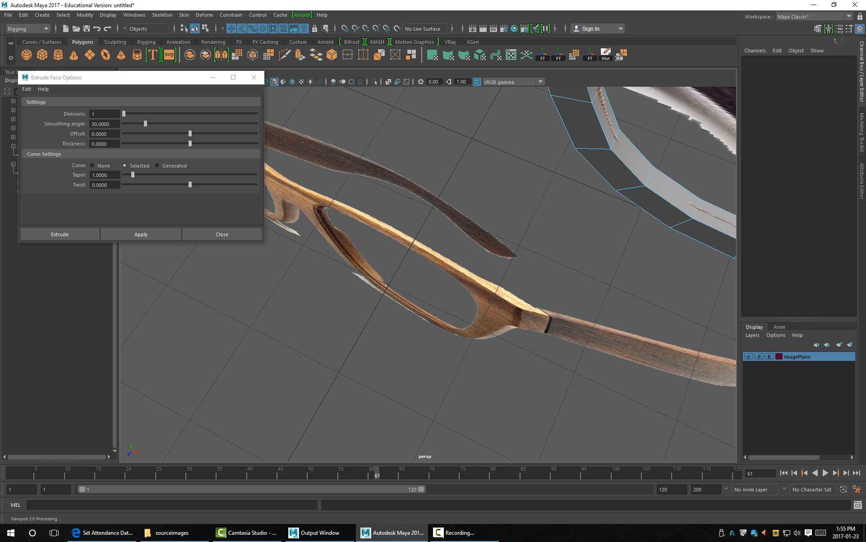
{"action": "key", "text": "f"}
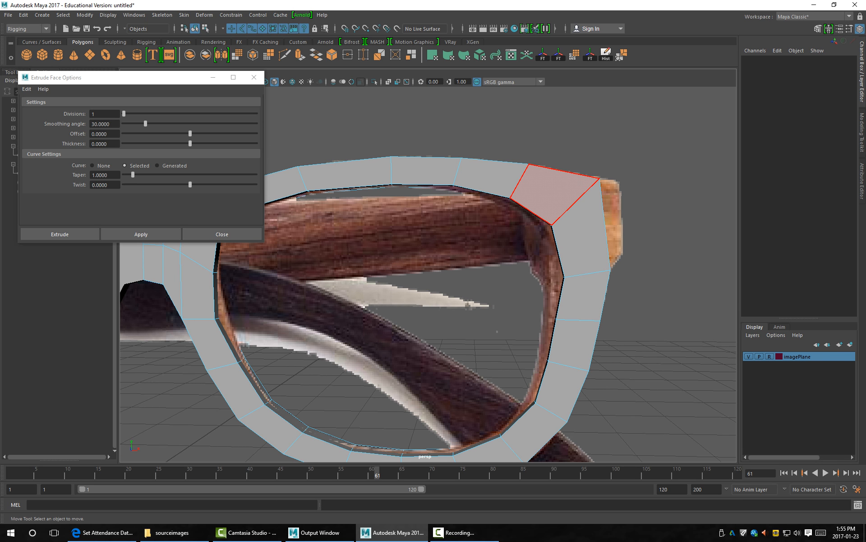
Pull the frame's outer upper corner vertices and the outer vertices below them inward, then shift the adjacent inner rim vertices inward too.
{"action": "left_click", "coordinate": [599, 179]}
{"action": "left_click_drag", "start_coordinate": [632, 179], "coordinate": [604, 179]}
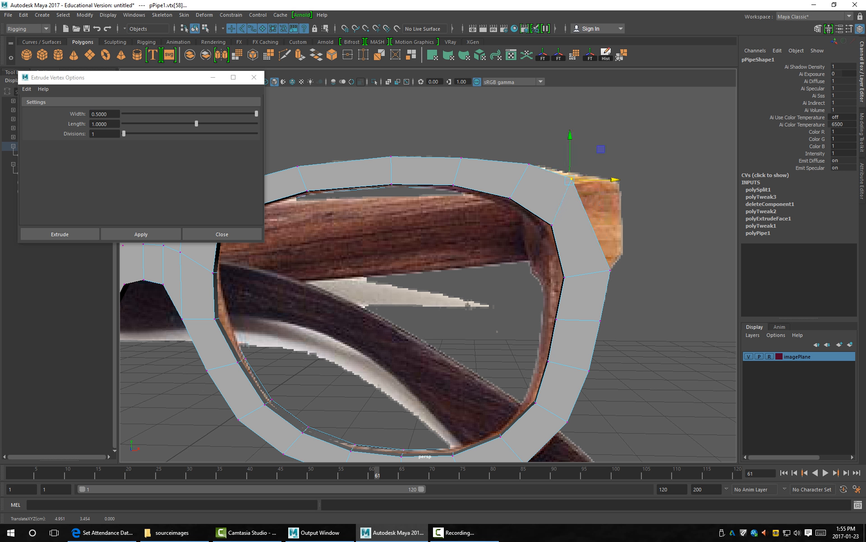
{"action": "left_click_drag", "start_coordinate": [570, 149], "coordinate": [570, 146]}
{"action": "left_click_drag", "start_coordinate": [642, 309], "coordinate": [600, 248]}
{"action": "left_click_drag", "start_coordinate": [645, 270], "coordinate": [633, 269]}
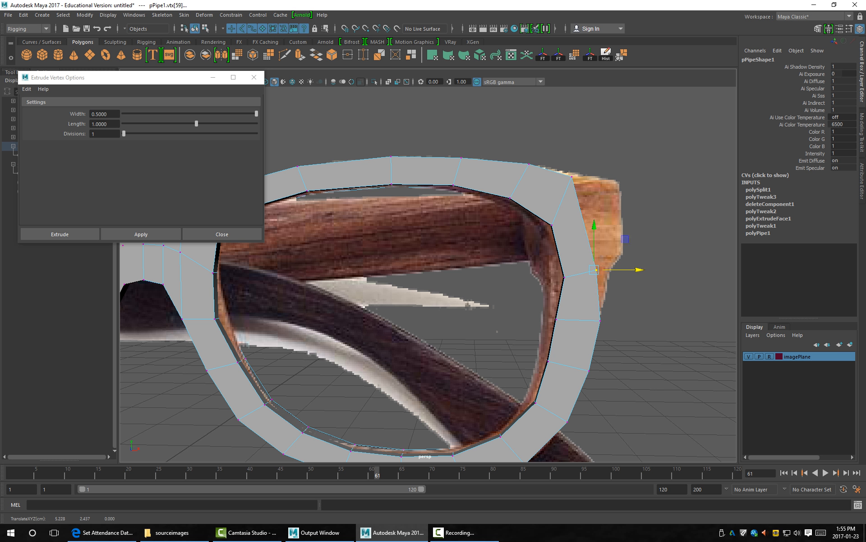
{"action": "left_click_drag", "start_coordinate": [594, 226], "coordinate": [595, 230]}
{"action": "left_click_drag", "start_coordinate": [552, 265], "coordinate": [599, 277]}
{"action": "left_click_drag", "start_coordinate": [532, 310], "coordinate": [594, 319]}
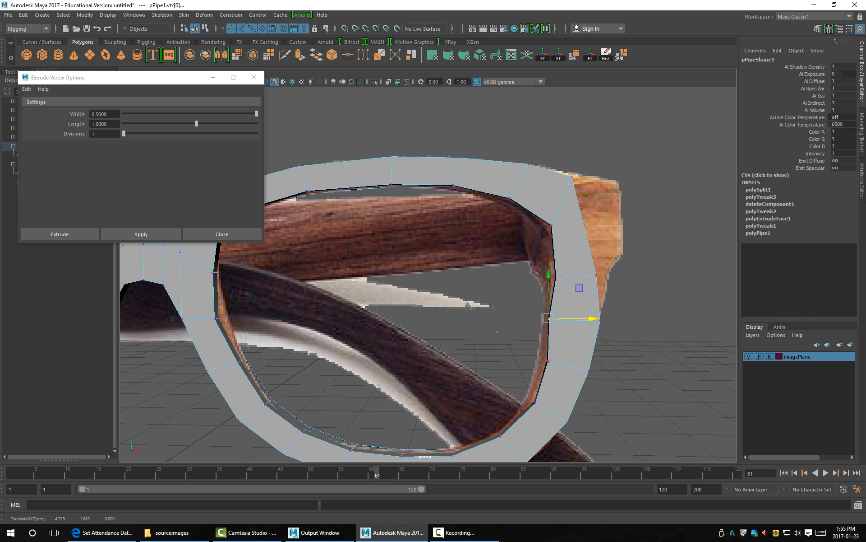
{"action": "key", "text": "ctrl+z"}
{"action": "key", "text": "ctrl+z"}
In the front view, align the lower inner vertices on the outer side of the lens opening with the reference image.
{"action": "key", "text": "space"}
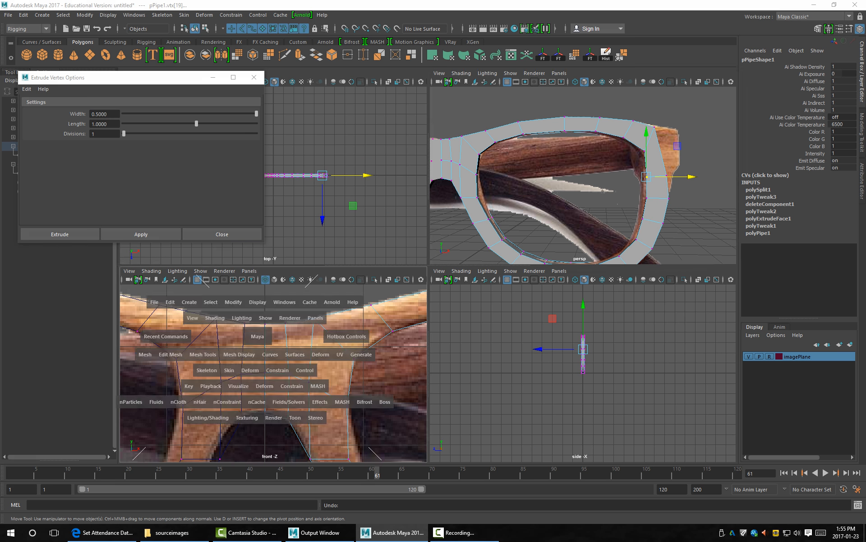
{"action": "key", "text": "space"}
{"action": "middle_click_drag", "start_coordinate": [677, 339], "coordinate": [310, 257], "text": "alt"}
{"action": "middle_click_drag", "start_coordinate": [654, 288], "coordinate": [172, 277], "text": "alt"}
{"action": "right_click_drag", "start_coordinate": [497, 343], "coordinate": [456, 351], "text": "alt"}
{"action": "left_click", "coordinate": [453, 352]}
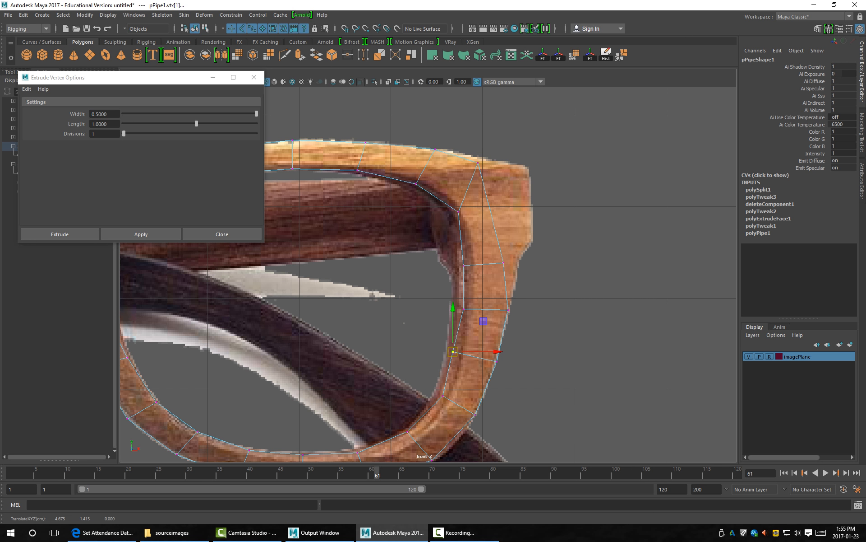
{"action": "left_click_drag", "start_coordinate": [454, 383], "coordinate": [435, 407]}
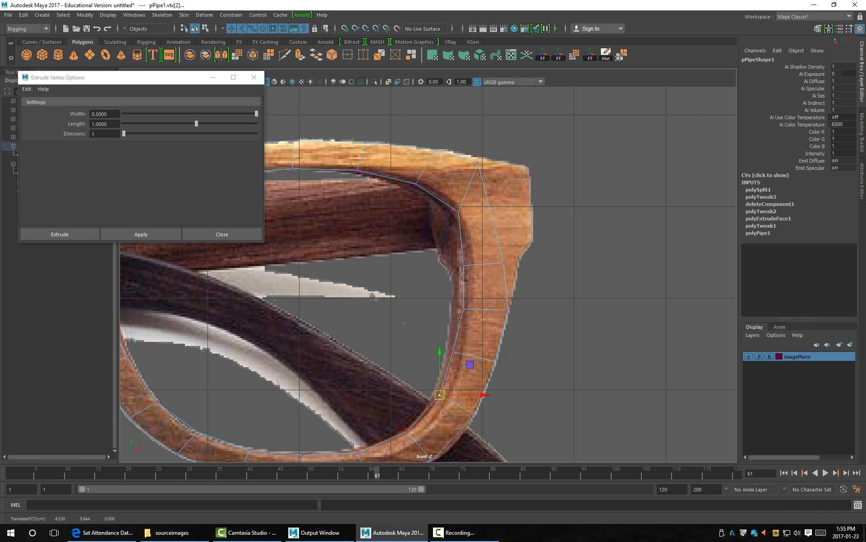
Nudge the upper inner vertices on the outer side of the lens opening onto the rim's edge in the reference image.
{"action": "left_click", "coordinate": [463, 309]}
{"action": "left_click", "coordinate": [464, 266]}
{"action": "left_click_drag", "start_coordinate": [464, 265], "coordinate": [460, 266]}
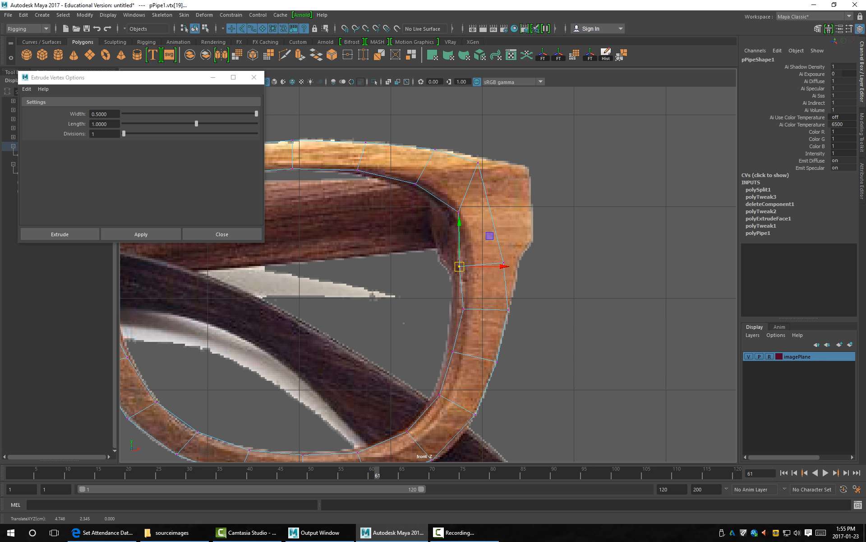
{"action": "left_click", "coordinate": [458, 212]}
{"action": "left_click_drag", "start_coordinate": [458, 212], "coordinate": [453, 210]}
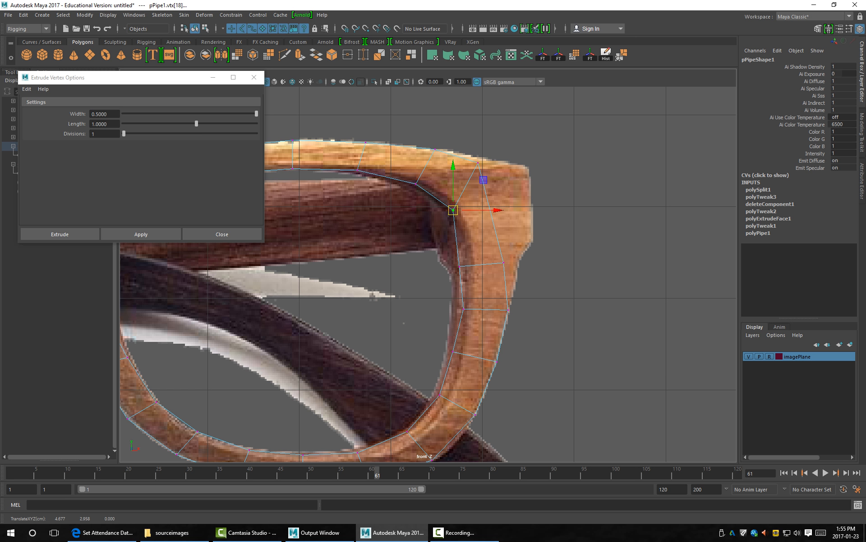
Reposition the outer-edge vertices from the rim's upper outer corner down its outer side, narrowing the rim beside the reference's hinge block.
{"action": "mouse_move", "coordinate": [495, 257]}
{"action": "left_mouse_down"}
{"action": "mouse_move", "coordinate": [507, 271]}
{"action": "mouse_move", "coordinate": [498, 266]}
{"action": "left_mouse_up"}
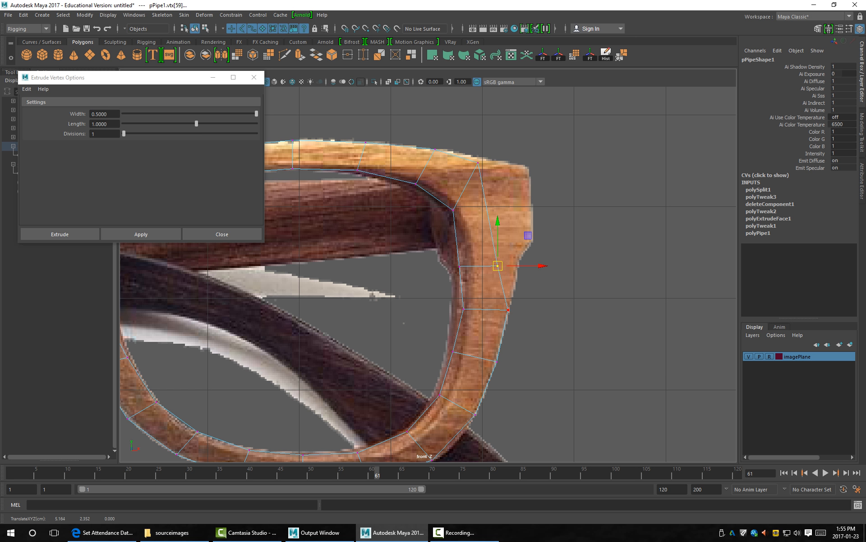
{"action": "left_click", "coordinate": [508, 310]}
{"action": "left_click_drag", "start_coordinate": [509, 310], "coordinate": [505, 317]}
{"action": "left_click", "coordinate": [478, 162]}
{"action": "left_click_drag", "start_coordinate": [478, 163], "coordinate": [474, 158]}
{"action": "left_click", "coordinate": [498, 265]}
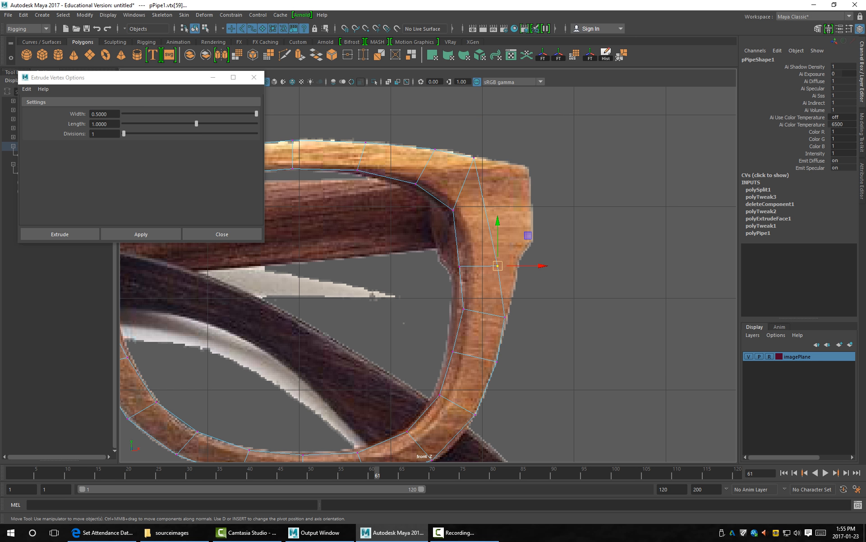
{"action": "left_click_drag", "start_coordinate": [498, 265], "coordinate": [494, 260]}
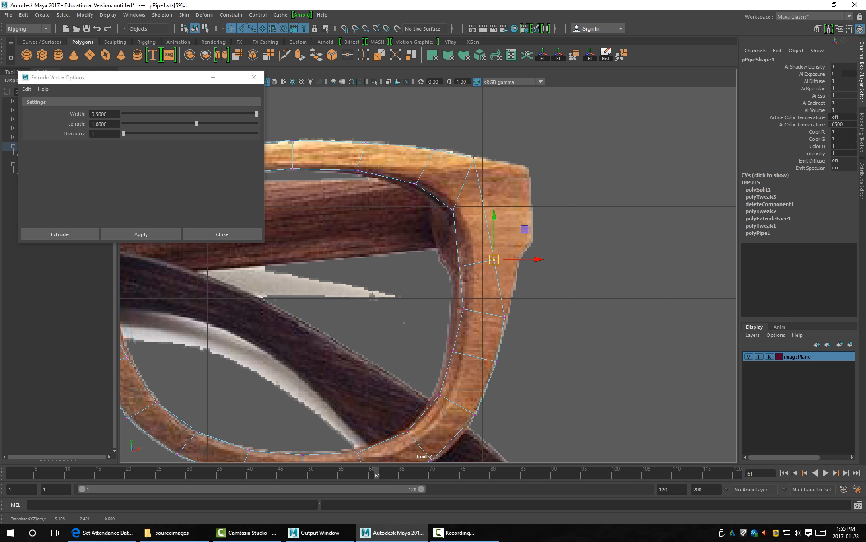
Extrude the two side faces at the rim's upper outer corner straight outward to cover the reference's hinge block.
{"action": "right_click_drag", "start_coordinate": [479, 175], "coordinate": [478, 200]}
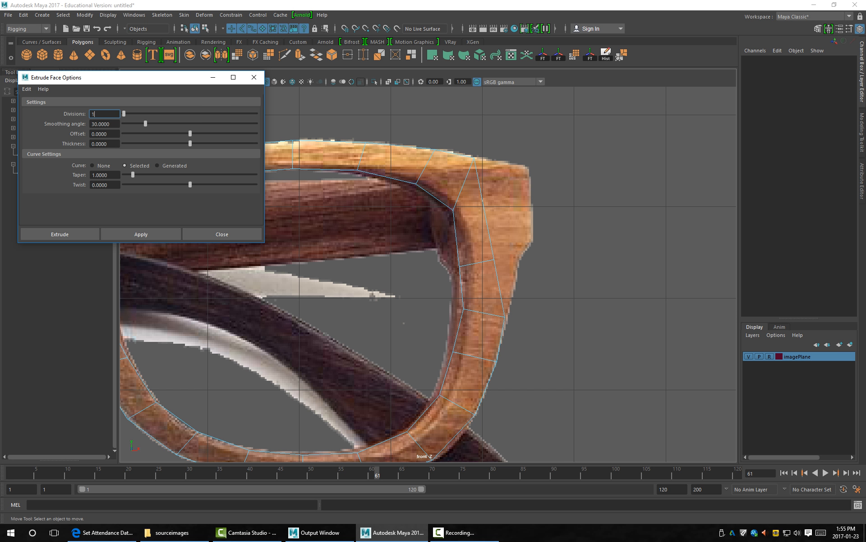
{"action": "key", "text": "space"}
{"action": "key", "text": "space"}
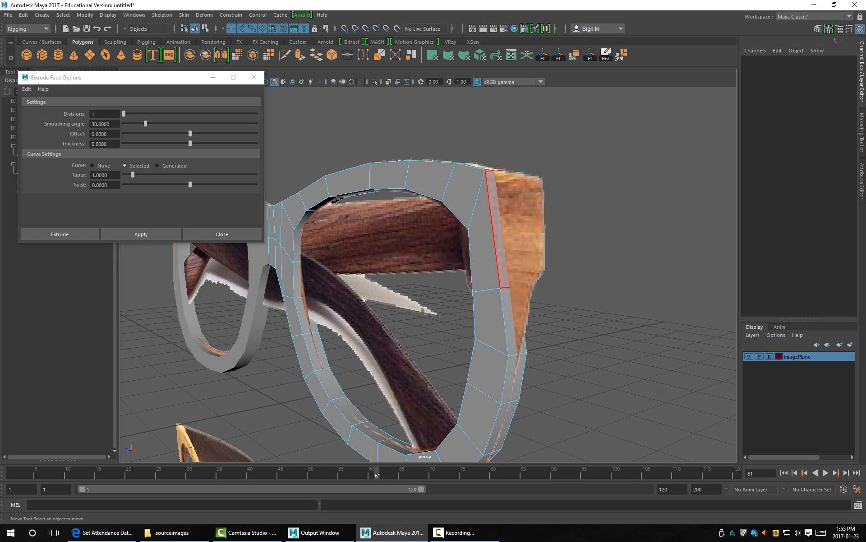
{"action": "left_click", "coordinate": [498, 229]}
{"action": "left_click", "coordinate": [509, 321], "text": "shift"}
{"action": "left_click_drag", "start_coordinate": [509, 321], "coordinate": [557, 321], "text": "alt"}
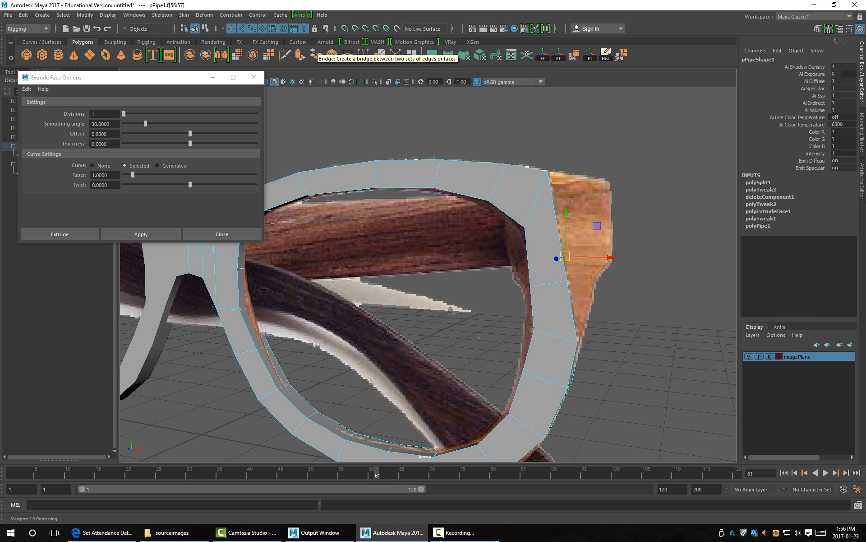
{"action": "left_click_drag", "start_coordinate": [428, 270], "coordinate": [445, 261], "text": "alt"}
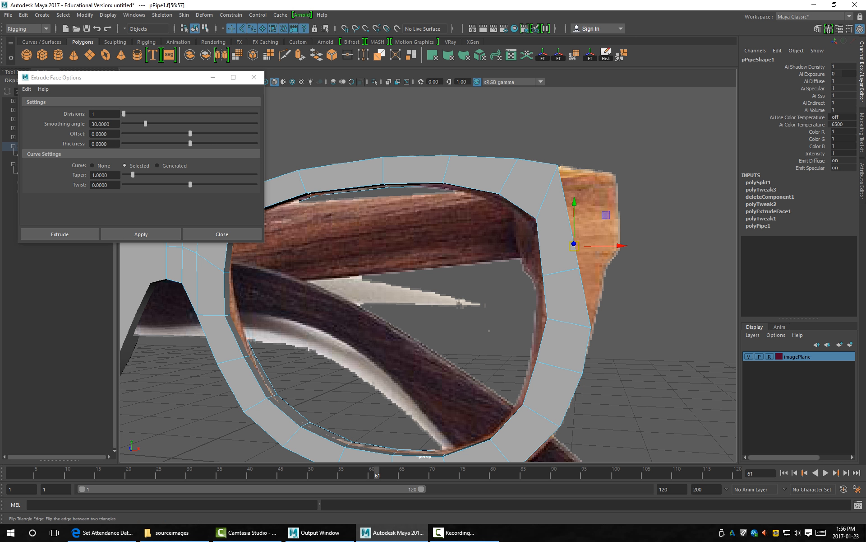
{"action": "left_click", "coordinate": [300, 54]}
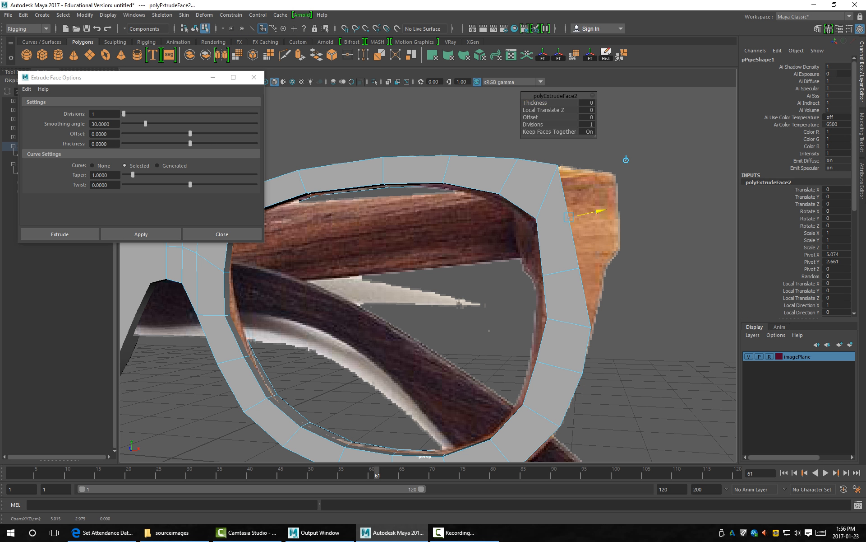
{"action": "left_click_drag", "start_coordinate": [610, 208], "coordinate": [646, 201]}
{"action": "key", "text": "ctrl+z"}
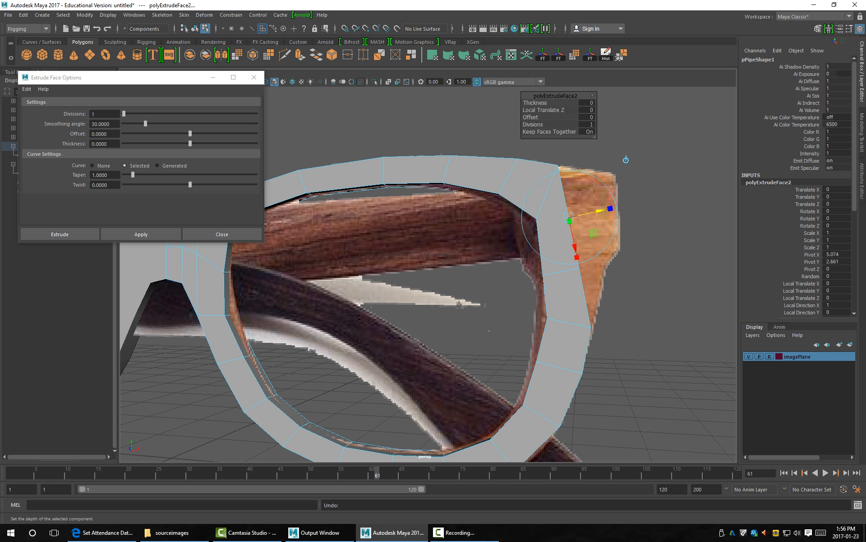
{"action": "left_click_drag", "start_coordinate": [632, 245], "coordinate": [679, 245]}
{"action": "key", "text": "r"}
{"action": "left_click_drag", "start_coordinate": [629, 205], "coordinate": [629, 211]}
{"action": "key", "text": "q"}
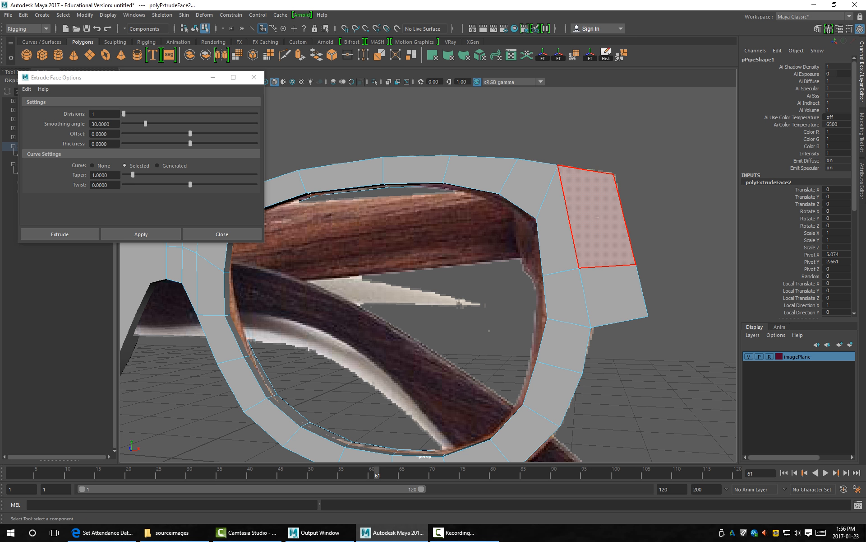
Close the extrude options and, in the front view, raise the middle row of vertices across the rim and the extruded block.
{"action": "key", "text": "F9"}
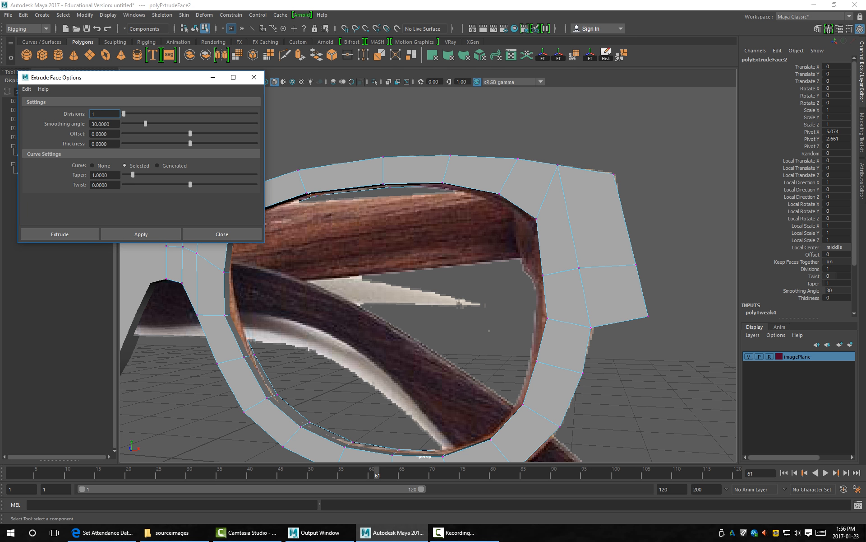
{"action": "left_click", "coordinate": [306, 193]}
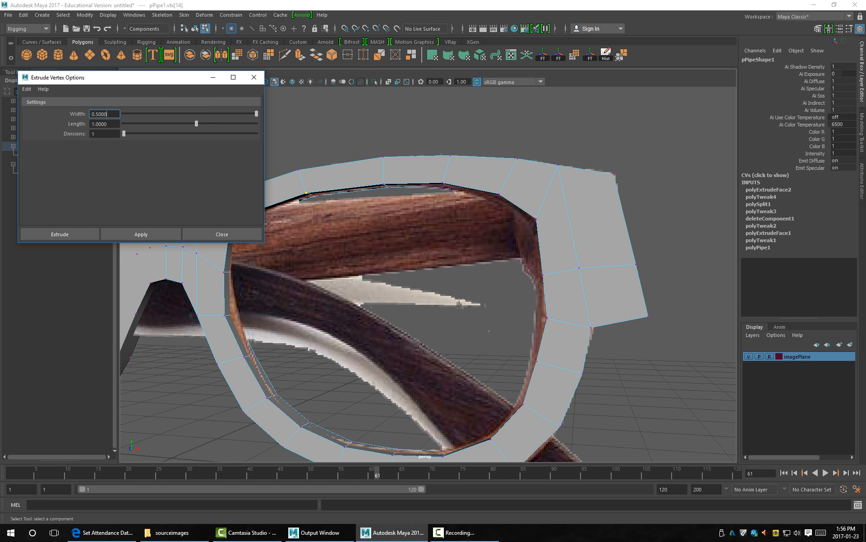
{"action": "left_click", "coordinate": [254, 77]}
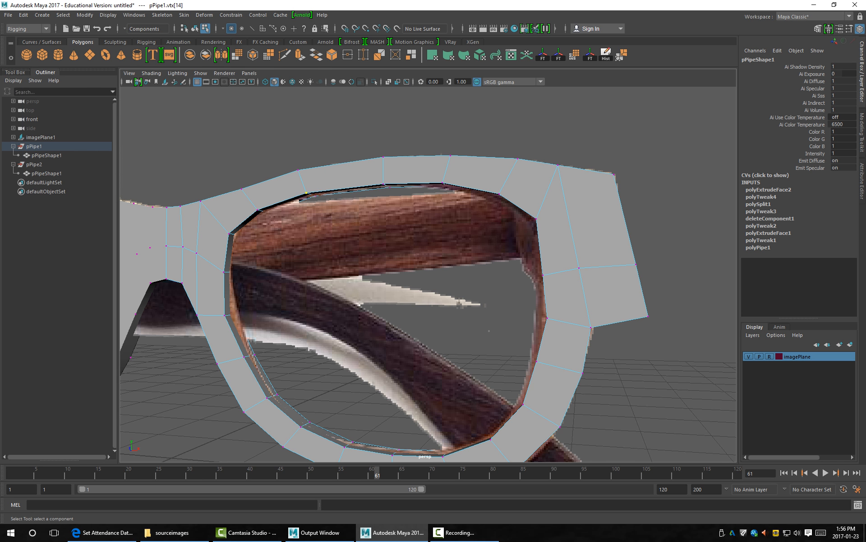
{"action": "key", "text": "space"}
{"action": "key", "text": "space"}
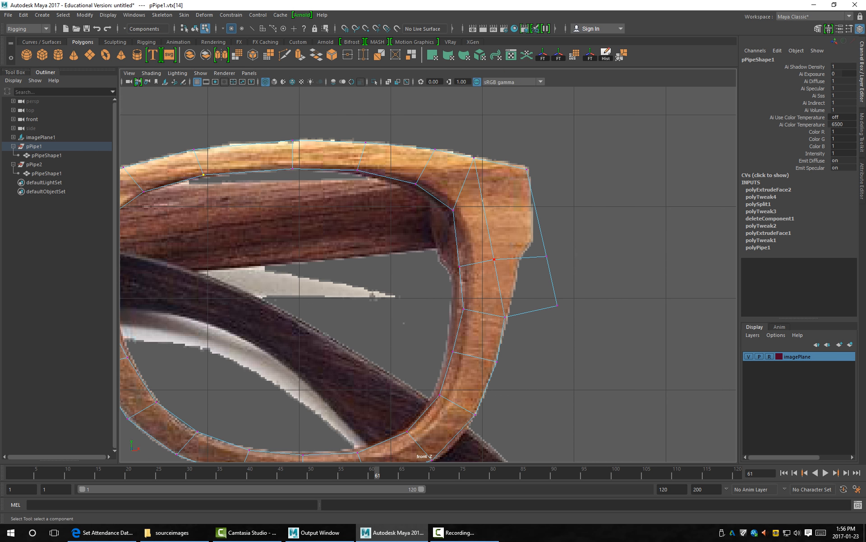
{"action": "left_click_drag", "start_coordinate": [440, 238], "coordinate": [563, 283]}
{"action": "key", "text": "w"}
{"action": "left_click_drag", "start_coordinate": [502, 237], "coordinate": [502, 206]}
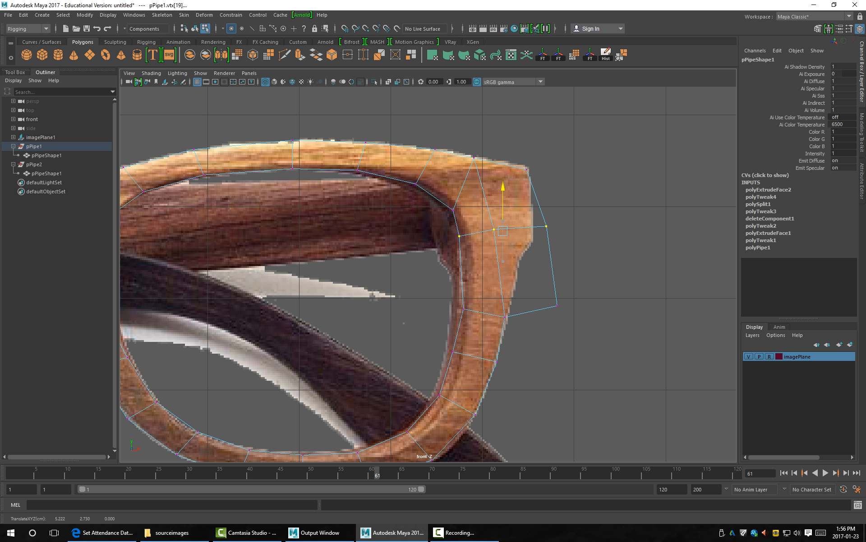
Fit the extruded block's outer and lower vertices, and the adjoining rim vertices, to the hinge block outline in the reference.
{"action": "left_click_drag", "start_coordinate": [589, 341], "coordinate": [531, 254]}
{"action": "left_click_drag", "start_coordinate": [578, 313], "coordinate": [493, 224]}
{"action": "left_click", "coordinate": [546, 226]}
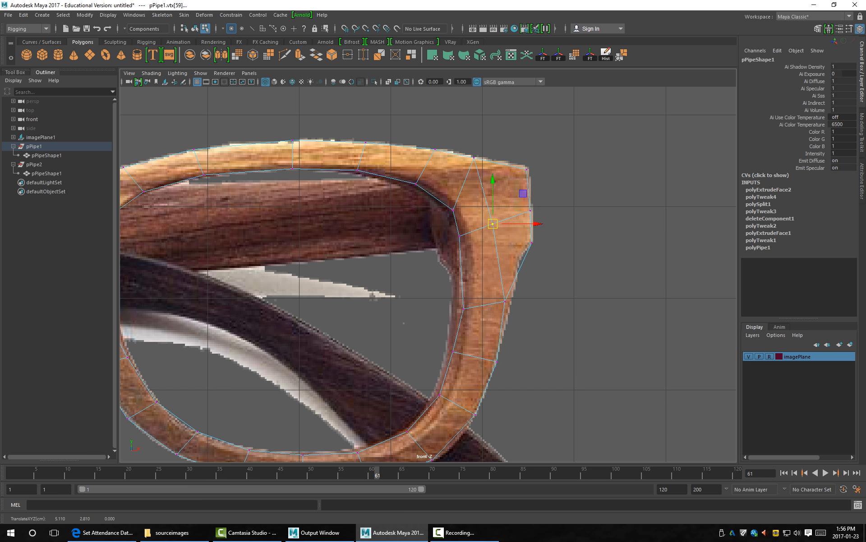
{"action": "left_click", "coordinate": [527, 168]}
{"action": "left_click_drag", "start_coordinate": [524, 230], "coordinate": [538, 248]}
Cut a new edge line through the extruded block with Multi-Cut, from its upper edge down to its lower sloping edge.
{"action": "left_click", "coordinate": [541, 211]}
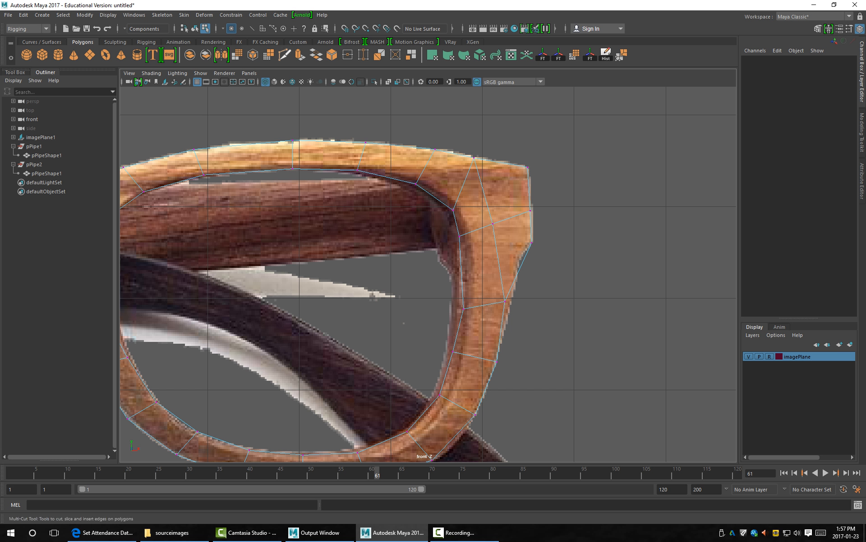
{"action": "left_click", "coordinate": [504, 163]}
{"action": "left_click", "coordinate": [519, 269]}
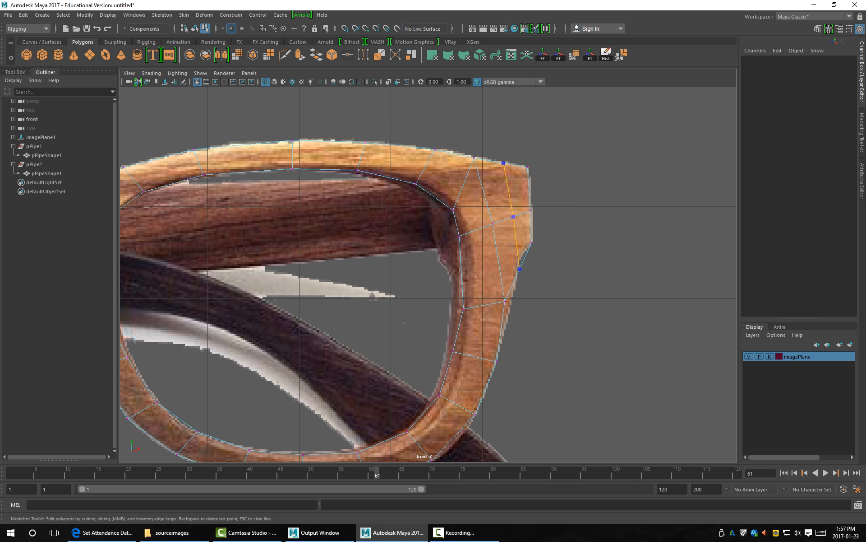
{"action": "key", "text": "Return"}
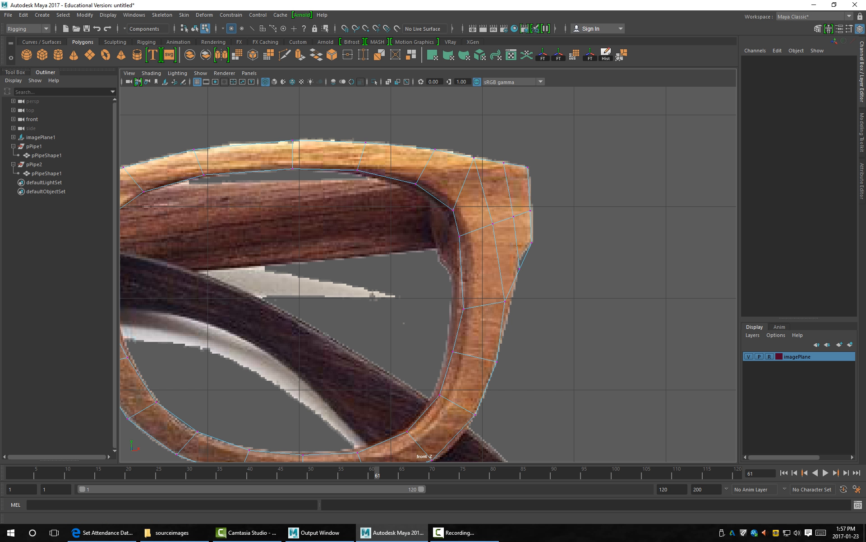
Move the new cut's lower vertices onto the reference's notch and nudge the outer rim vertices below them outward.
{"action": "key", "text": "q"}
{"action": "mouse_move", "coordinate": [512, 262]}
{"action": "left_mouse_down"}
{"action": "mouse_move", "coordinate": [527, 276]}
{"action": "mouse_move", "coordinate": [520, 258]}
{"action": "left_mouse_up"}
{"action": "key", "text": "w"}
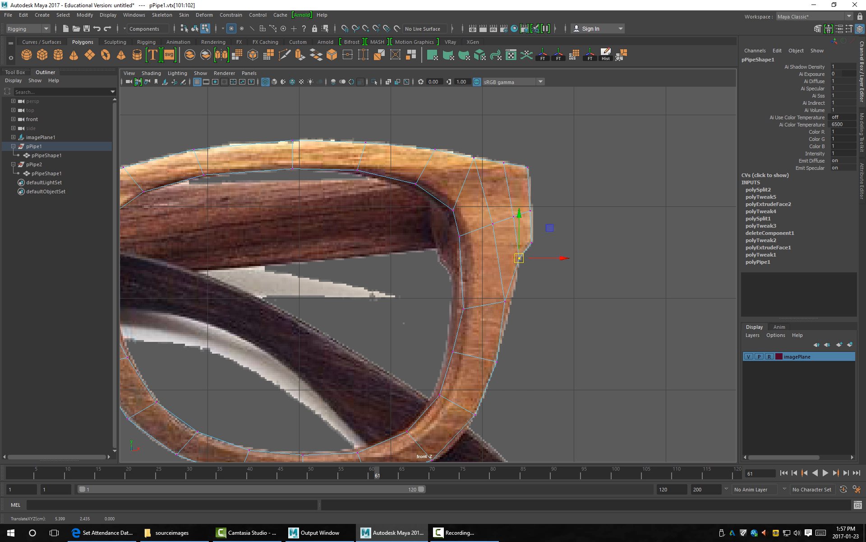
{"action": "left_click", "coordinate": [506, 301]}
{"action": "left_click_drag", "start_coordinate": [506, 302], "coordinate": [511, 303]}
Align the new cut's upper vertices with the reference's top edge and shift the neighbouring rim vertices toward the lens opening.
{"action": "mouse_move", "coordinate": [495, 154]}
{"action": "left_mouse_down"}
{"action": "mouse_move", "coordinate": [513, 173]}
{"action": "mouse_move", "coordinate": [503, 161]}
{"action": "left_mouse_up"}
{"action": "key", "text": "3"}
{"action": "key", "text": "1"}
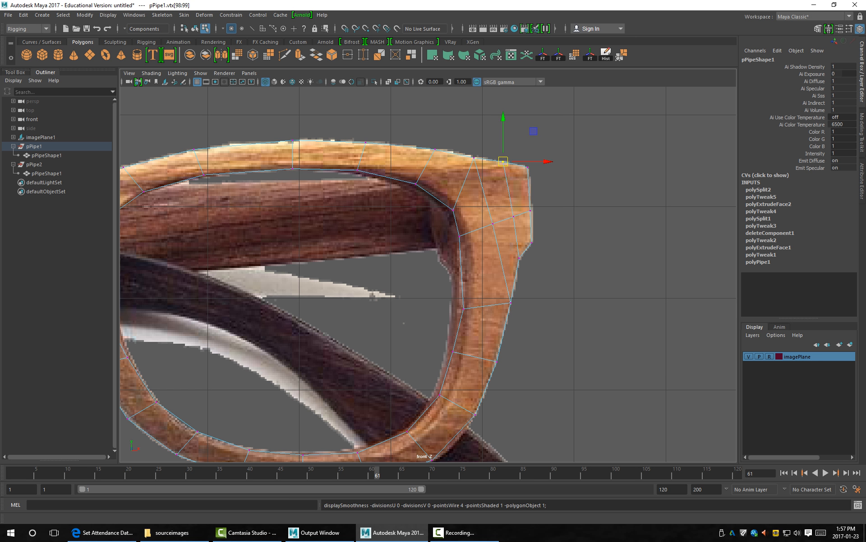
{"action": "mouse_move", "coordinate": [465, 149]}
{"action": "left_mouse_down"}
{"action": "mouse_move", "coordinate": [482, 167]}
{"action": "mouse_move", "coordinate": [469, 156]}
{"action": "left_mouse_up"}
{"action": "mouse_move", "coordinate": [486, 217]}
{"action": "left_mouse_down"}
{"action": "mouse_move", "coordinate": [500, 230]}
{"action": "mouse_move", "coordinate": [488, 223]}
{"action": "left_mouse_up"}
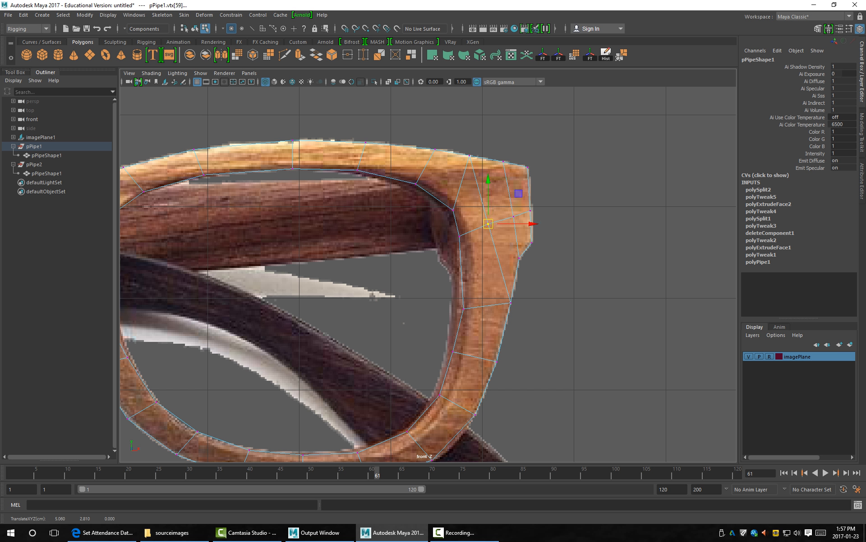
{"action": "key", "text": "space"}
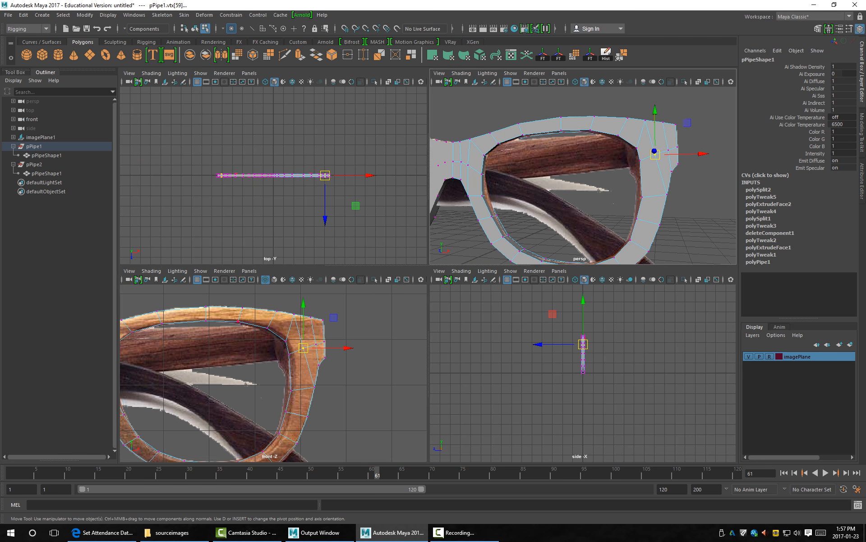
Preview the glasses frame smoothed in the full perspective view and inspect its shape from the front and back.
{"action": "key", "text": "space"}
{"action": "key", "text": "3"}
{"action": "key", "text": "F8"}
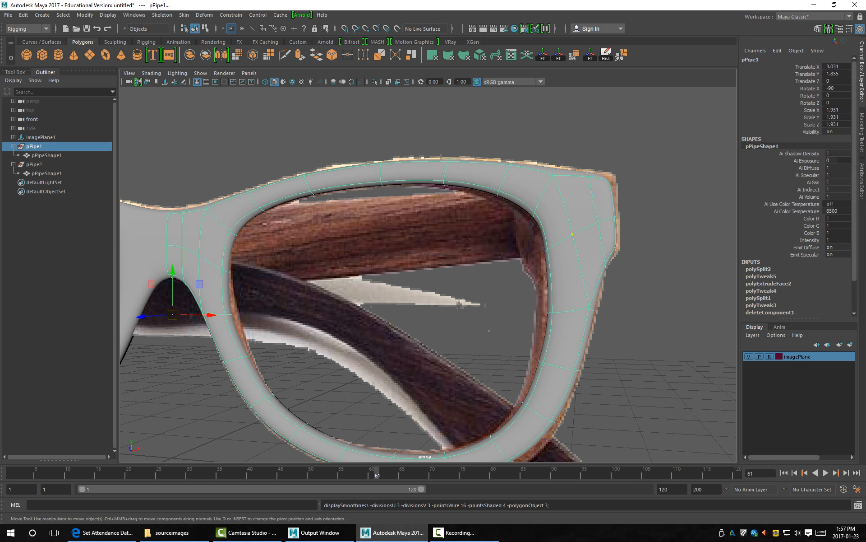
{"action": "left_click", "coordinate": [487, 226]}
{"action": "left_click_drag", "start_coordinate": [488, 226], "coordinate": [434, 247], "text": "alt"}
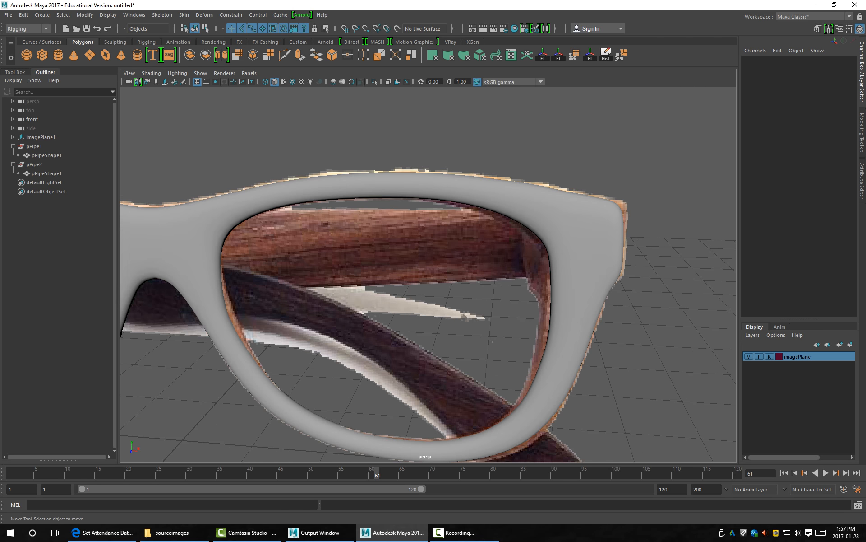
{"action": "middle_click_drag", "start_coordinate": [433, 247], "coordinate": [528, 196], "text": "alt"}
{"action": "left_click_drag", "start_coordinate": [528, 195], "coordinate": [560, 239], "text": "alt"}
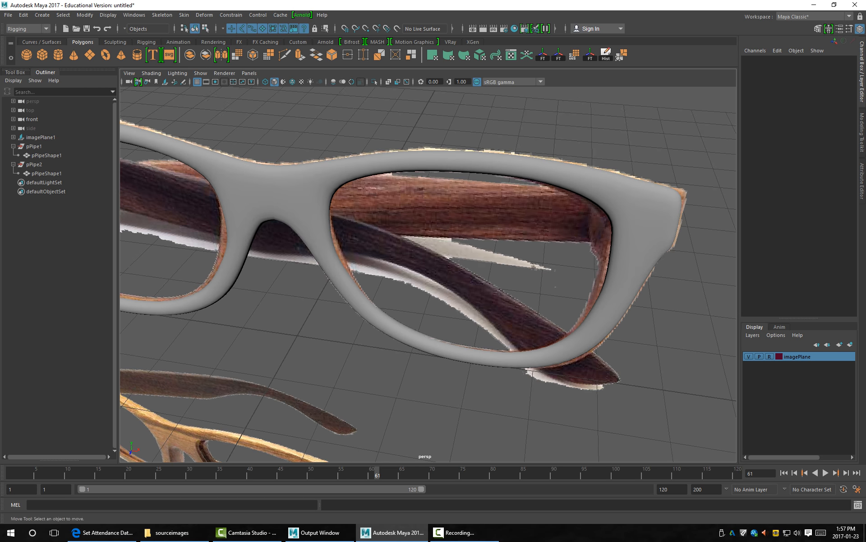
{"action": "middle_click_drag", "start_coordinate": [559, 240], "coordinate": [637, 129], "text": "alt"}
{"action": "left_click_drag", "start_coordinate": [505, 147], "coordinate": [465, 146], "text": "alt"}
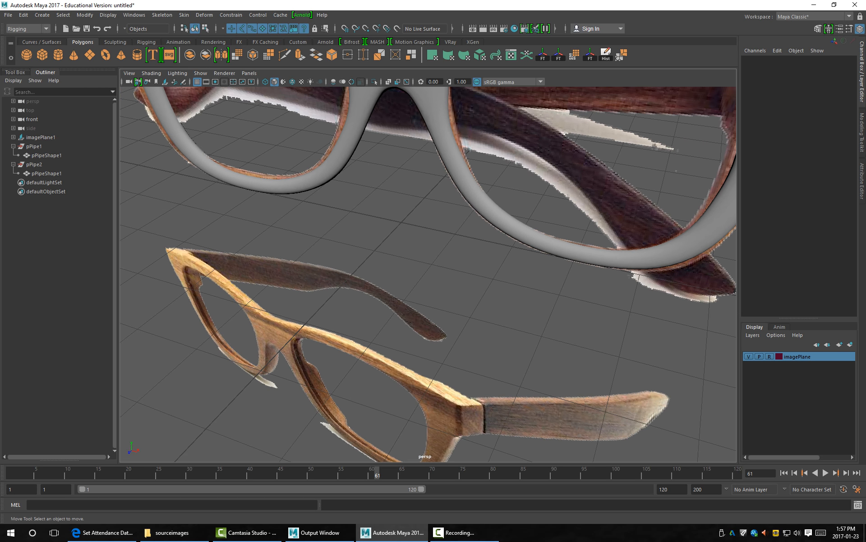
{"action": "left_click_drag", "start_coordinate": [564, 266], "coordinate": [378, 227], "text": "alt"}
Turn off the smooth preview on pPipe1 and examine the angled reference photo's nose pad and corner shape.
{"action": "left_click", "coordinate": [384, 243]}
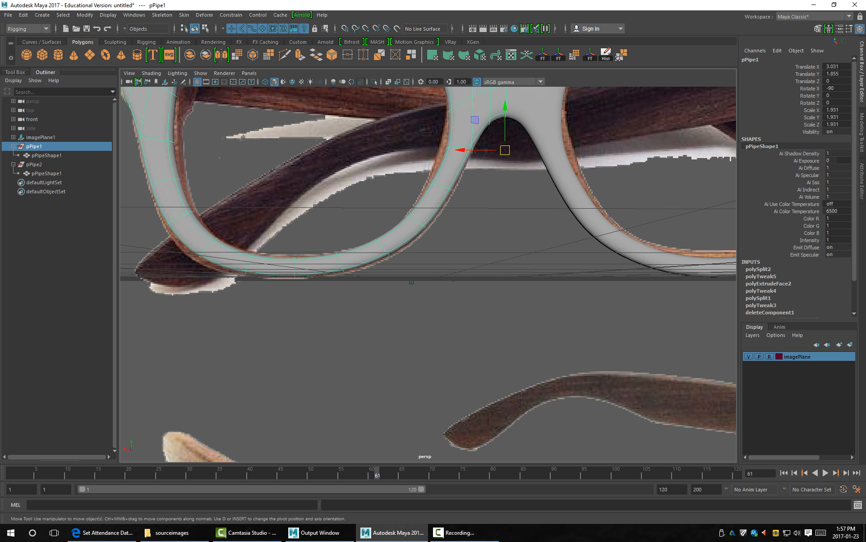
{"action": "key", "text": "1"}
{"action": "middle_click_drag", "start_coordinate": [428, 279], "coordinate": [370, 203], "text": "alt"}
{"action": "scroll", "coordinate": [428, 274], "scroll_direction": "down", "scroll_amount": 3}
{"action": "middle_click_drag", "start_coordinate": [406, 338], "coordinate": [423, 145], "text": "alt"}
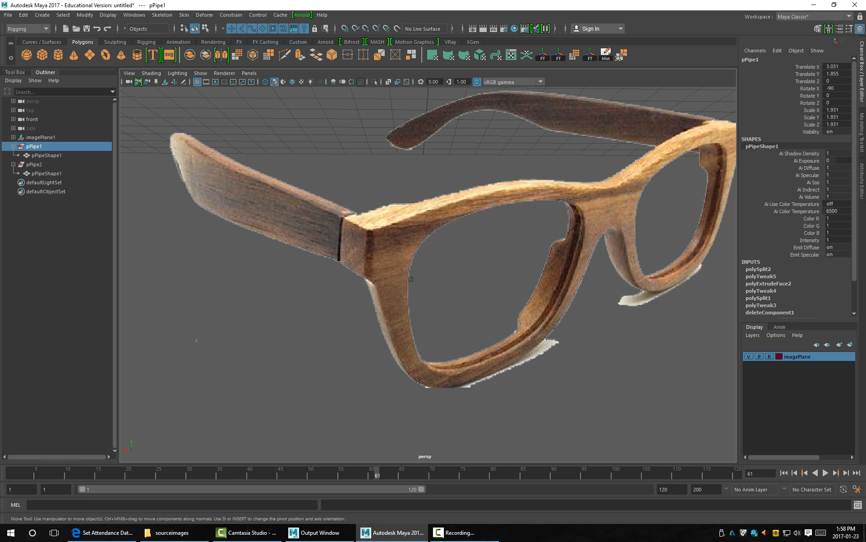
{"action": "scroll", "coordinate": [411, 278], "scroll_direction": "up", "scroll_amount": 2}
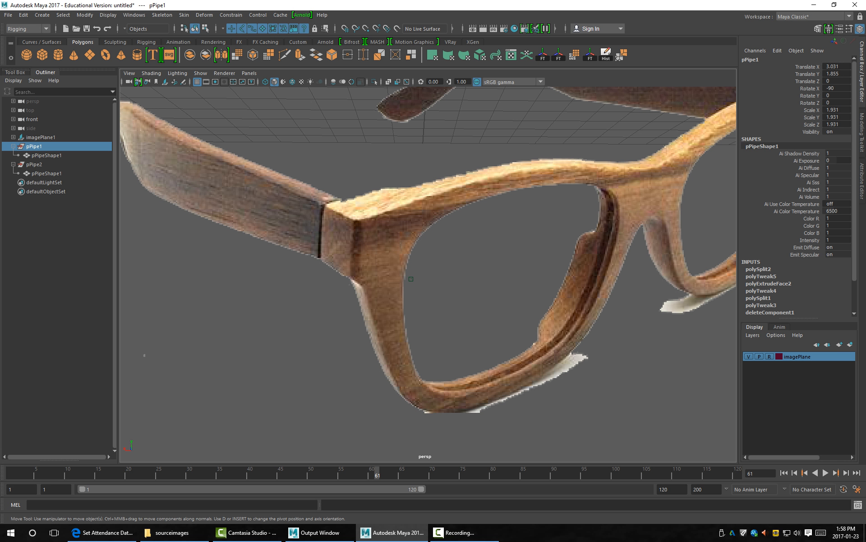
{"action": "middle_click_drag", "start_coordinate": [411, 279], "coordinate": [347, 258], "text": "alt"}
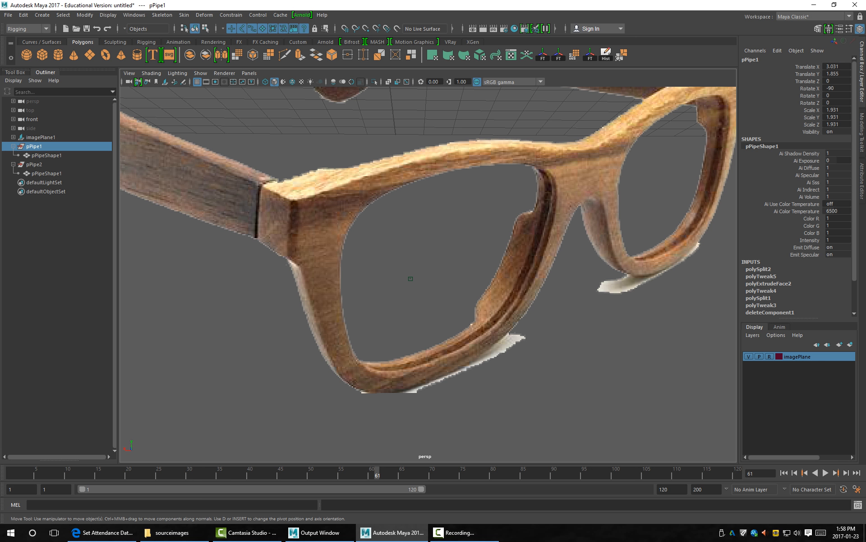
{"action": "key", "text": "space"}
{"action": "key", "text": "space"}
Extrude the three back faces of the rim beside the nose bridge with a Local Translate Z of 0.47 to form the nose pads.
{"action": "left_click_drag", "start_coordinate": [411, 279], "coordinate": [477, 179], "text": "alt"}
{"action": "left_click_drag", "start_coordinate": [433, 185], "coordinate": [420, 184], "text": "alt"}
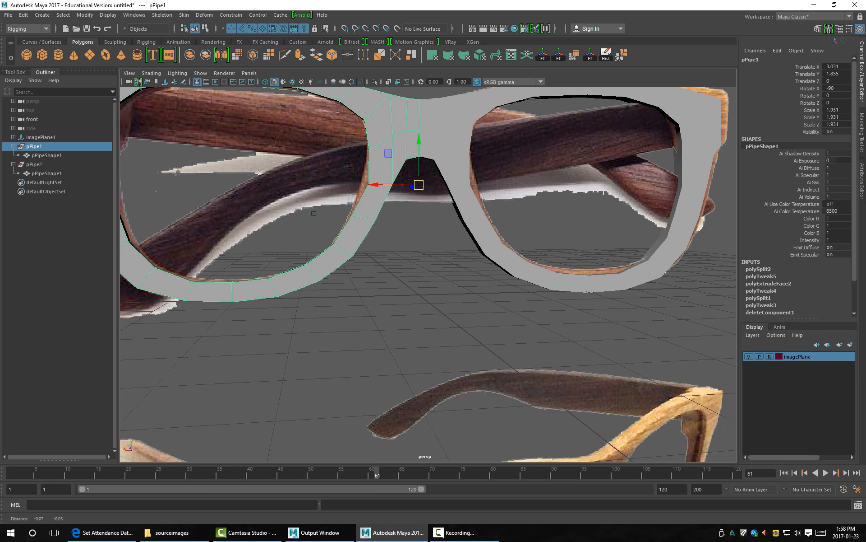
{"action": "right_click_drag", "start_coordinate": [419, 183], "coordinate": [413, 219], "text": "alt"}
{"action": "left_click", "coordinate": [416, 182]}
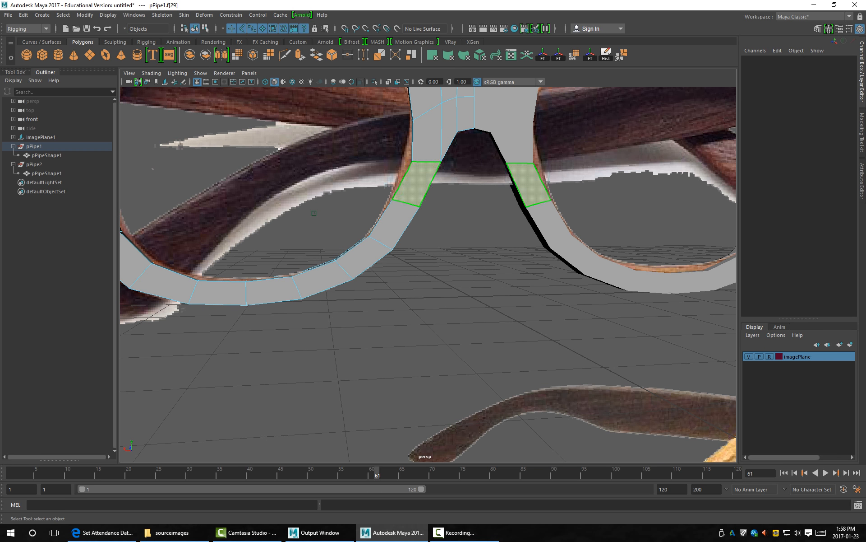
{"action": "left_click", "coordinate": [395, 225], "text": "shift"}
{"action": "left_click", "coordinate": [363, 256], "text": "shift"}
{"action": "left_click_drag", "start_coordinate": [364, 257], "coordinate": [469, 252], "text": "alt"}
{"action": "right_click_drag", "start_coordinate": [470, 252], "coordinate": [420, 253], "text": "alt"}
{"action": "middle_click_drag", "start_coordinate": [419, 253], "coordinate": [420, 149], "text": "alt"}
{"action": "left_click_drag", "start_coordinate": [420, 149], "coordinate": [302, 132], "text": "alt"}
{"action": "key", "text": "ctrl+z"}
{"action": "key", "text": "ctrl+z"}
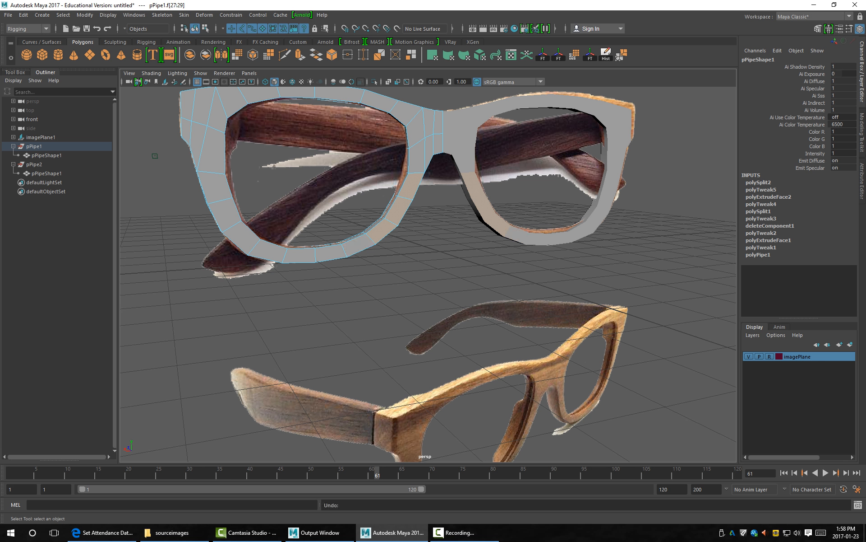
{"action": "left_click", "coordinate": [300, 56]}
{"action": "left_click_drag", "start_coordinate": [436, 175], "coordinate": [469, 185], "text": "alt"}
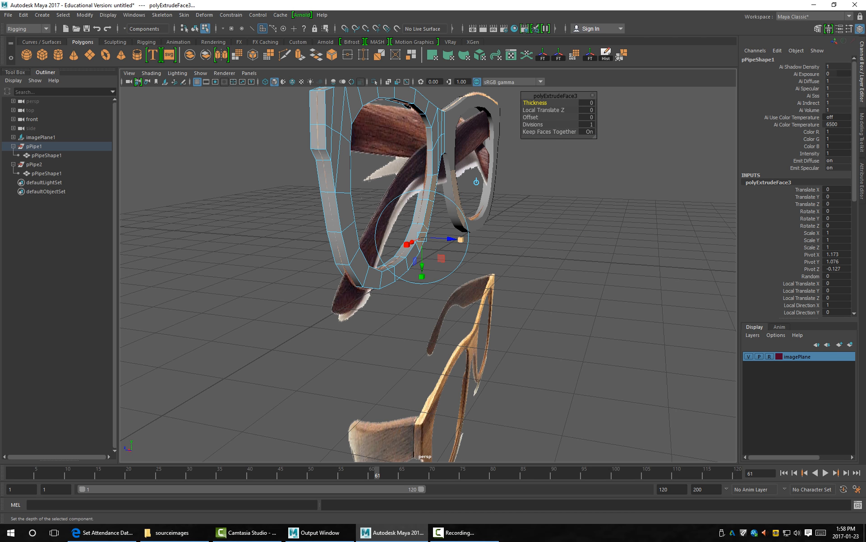
{"action": "left_click_drag", "start_coordinate": [461, 239], "coordinate": [480, 241]}
Show the frame smoothed and shaded, and check the extruded nose pads against the reference image.
{"action": "key", "text": "4"}
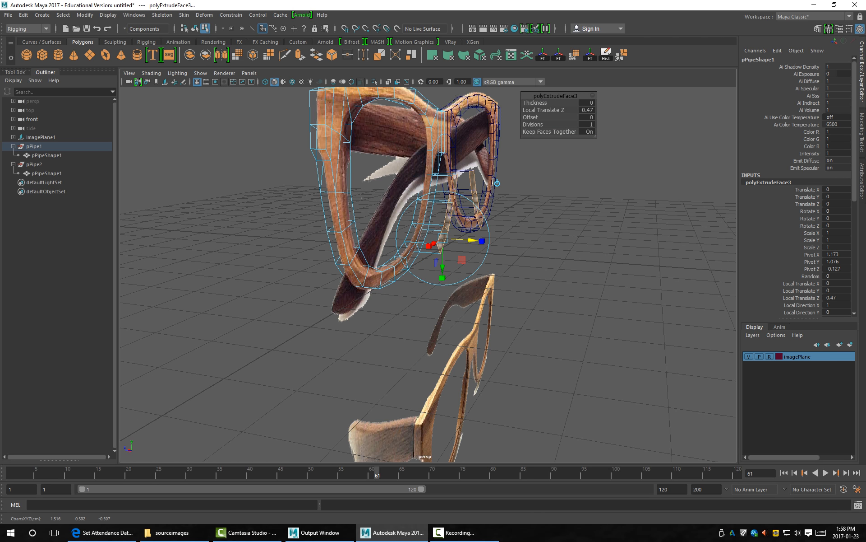
{"action": "key", "text": "3"}
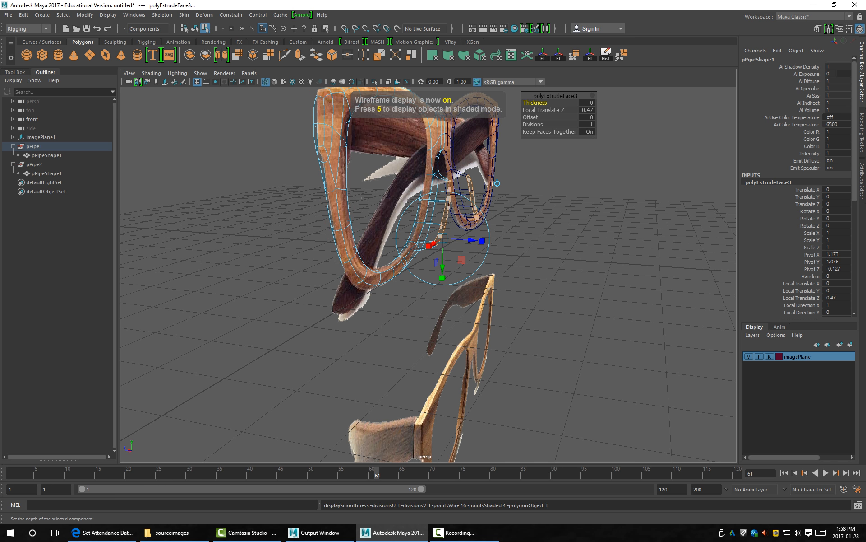
{"action": "left_click_drag", "start_coordinate": [480, 240], "coordinate": [383, 253], "text": "alt"}
{"action": "right_click_drag", "start_coordinate": [384, 252], "coordinate": [442, 253], "text": "alt"}
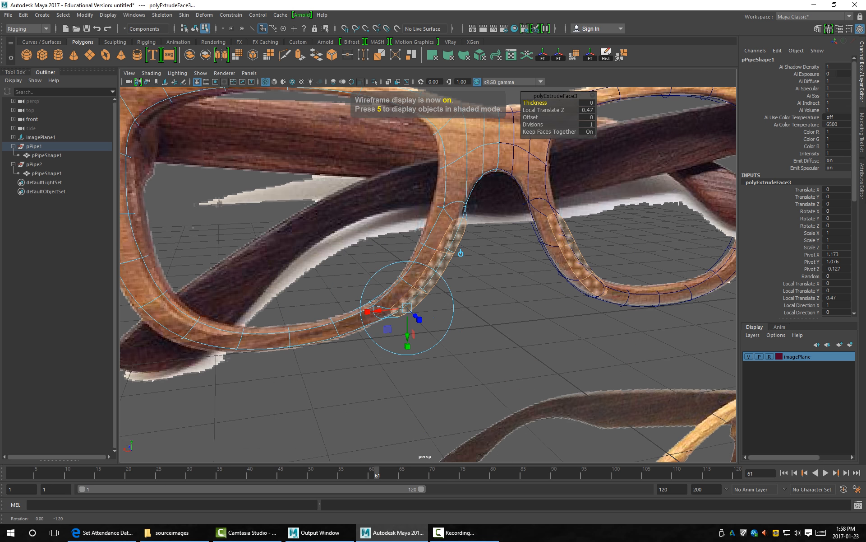
{"action": "left_click_drag", "start_coordinate": [442, 253], "coordinate": [438, 230], "text": "alt"}
{"action": "left_click_drag", "start_coordinate": [412, 316], "coordinate": [418, 316], "text": "alt"}
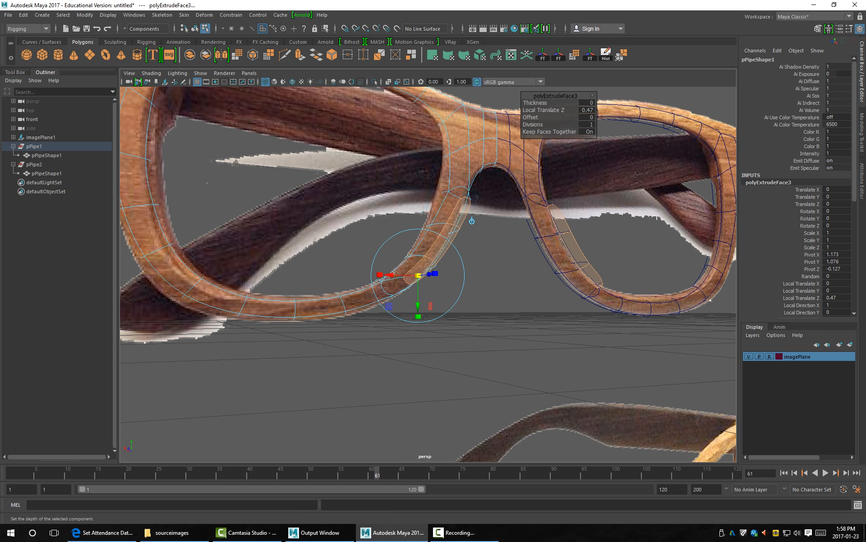
{"action": "left_click_drag", "start_coordinate": [418, 275], "coordinate": [456, 271], "text": "alt"}
{"action": "key", "text": "5"}
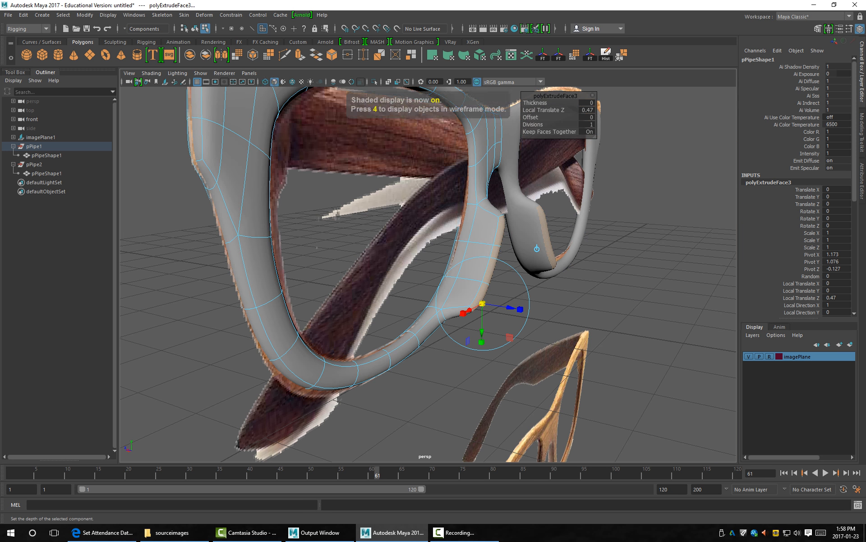
Move the extruded nose pad faces toward the frame to shorten the pads, and return to object selection with nothing selected.
{"action": "key", "text": "w"}
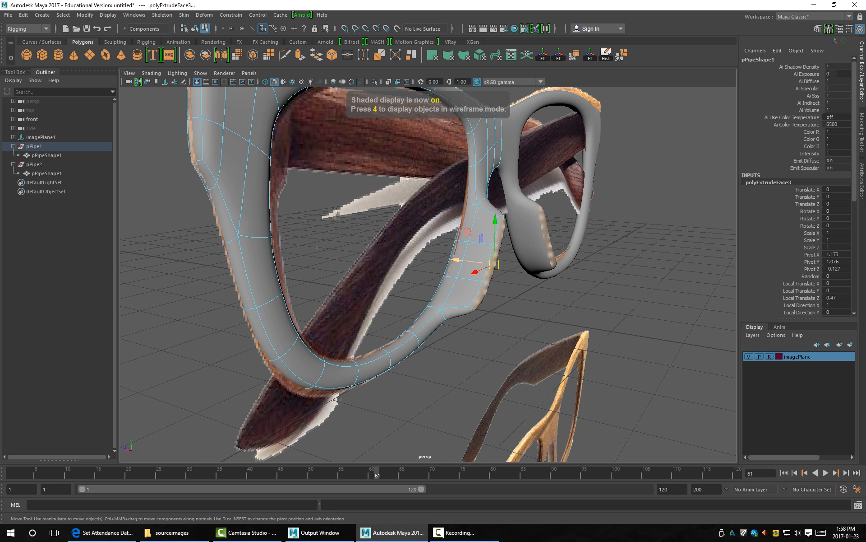
{"action": "left_click_drag", "start_coordinate": [456, 259], "coordinate": [410, 250]}
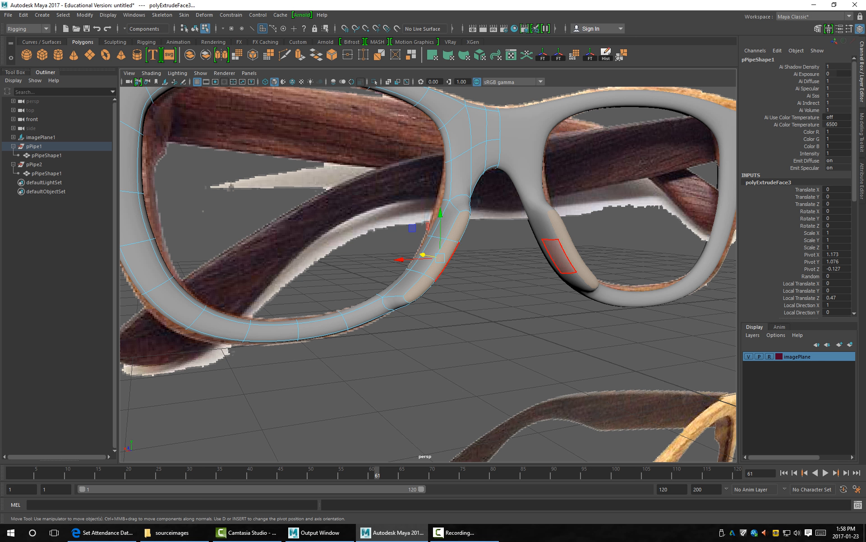
{"action": "left_click", "coordinate": [463, 174]}
{"action": "right_click", "coordinate": [463, 174]}
{"action": "right_click_drag", "start_coordinate": [462, 155], "coordinate": [508, 161]}
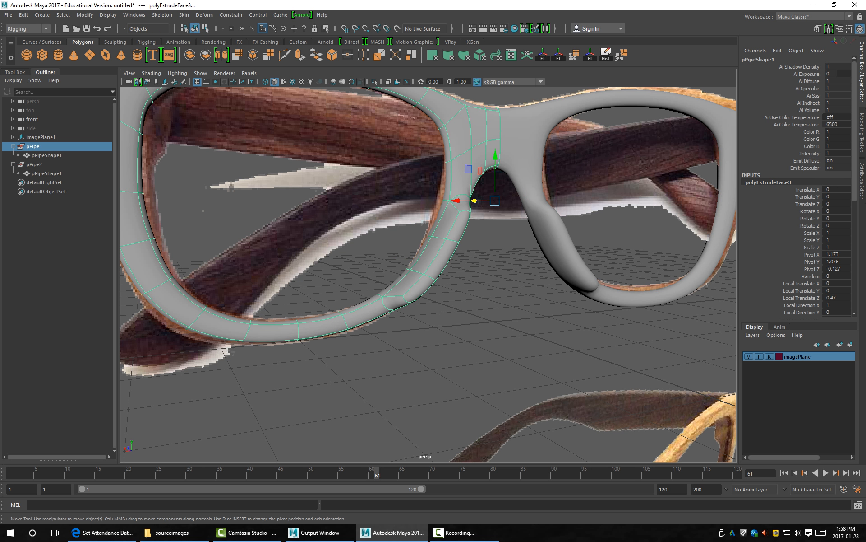
{"action": "left_click", "coordinate": [496, 244]}
Select the back faces at the frame's outer corner and move them in depth to thicken the hinge area.
{"action": "scroll", "coordinate": [496, 244], "scroll_direction": "down", "scroll_amount": 5}
{"action": "left_click_drag", "start_coordinate": [497, 243], "coordinate": [546, 264], "text": "alt"}
{"action": "left_click_drag", "start_coordinate": [397, 257], "coordinate": [590, 342], "text": "alt"}
{"action": "middle_click_drag", "start_coordinate": [589, 266], "coordinate": [378, 234], "text": "alt"}
{"action": "scroll", "coordinate": [379, 235], "scroll_direction": "up", "scroll_amount": 5}
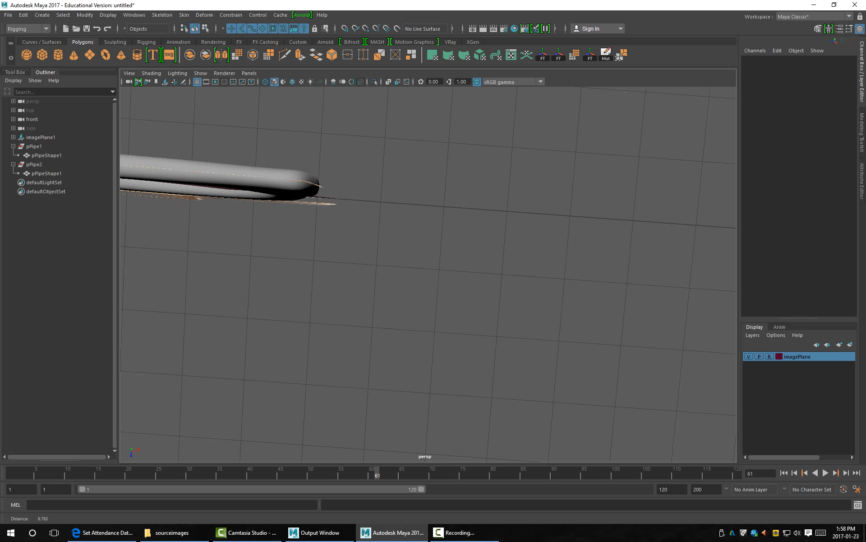
{"action": "left_click_drag", "start_coordinate": [315, 235], "coordinate": [311, 194], "text": "alt"}
{"action": "scroll", "coordinate": [271, 189], "scroll_direction": "up", "scroll_amount": 3}
{"action": "middle_click_drag", "start_coordinate": [253, 185], "coordinate": [355, 210], "text": "alt"}
{"action": "right_click", "coordinate": [354, 210]}
{"action": "left_click", "coordinate": [354, 235]}
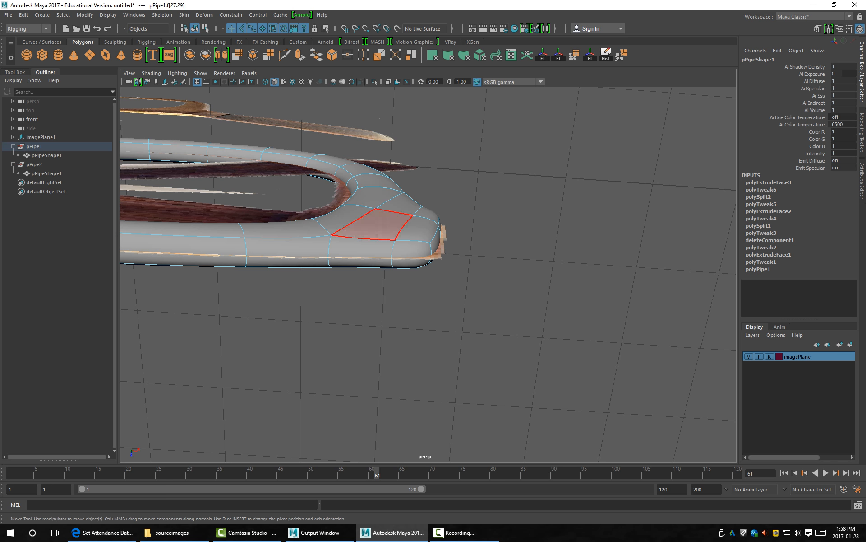
{"action": "left_click", "coordinate": [344, 220]}
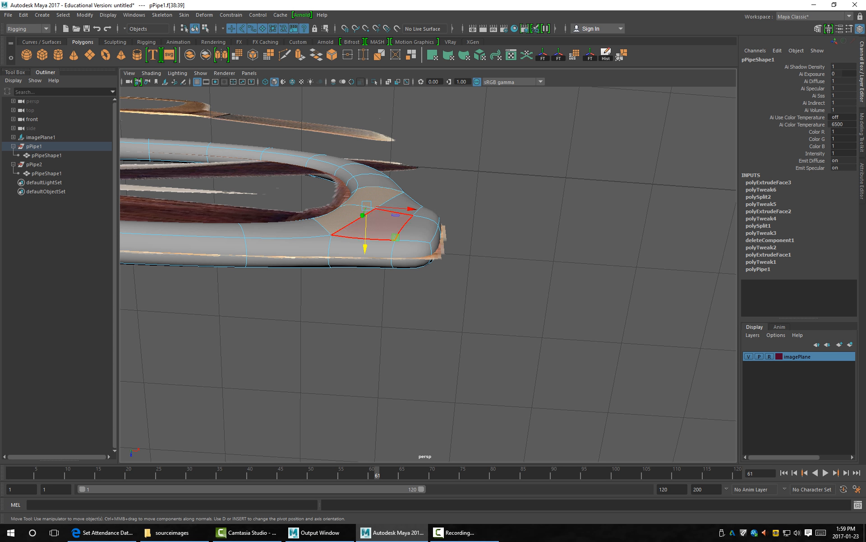
{"action": "left_click", "coordinate": [397, 226], "text": "shift"}
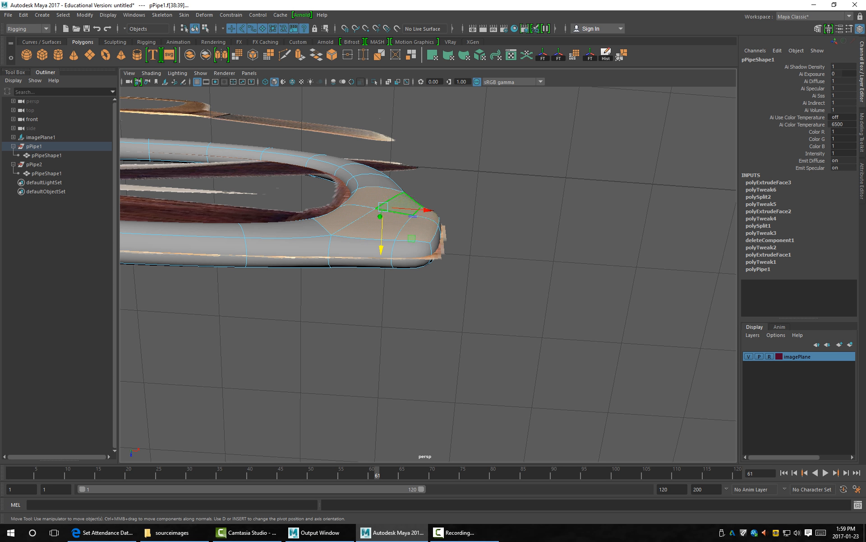
{"action": "left_click_drag", "start_coordinate": [399, 203], "coordinate": [449, 163], "text": "alt"}
{"action": "left_click_drag", "start_coordinate": [553, 225], "coordinate": [465, 266]}
{"action": "left_click_drag", "start_coordinate": [501, 194], "coordinate": [476, 165], "text": "alt"}
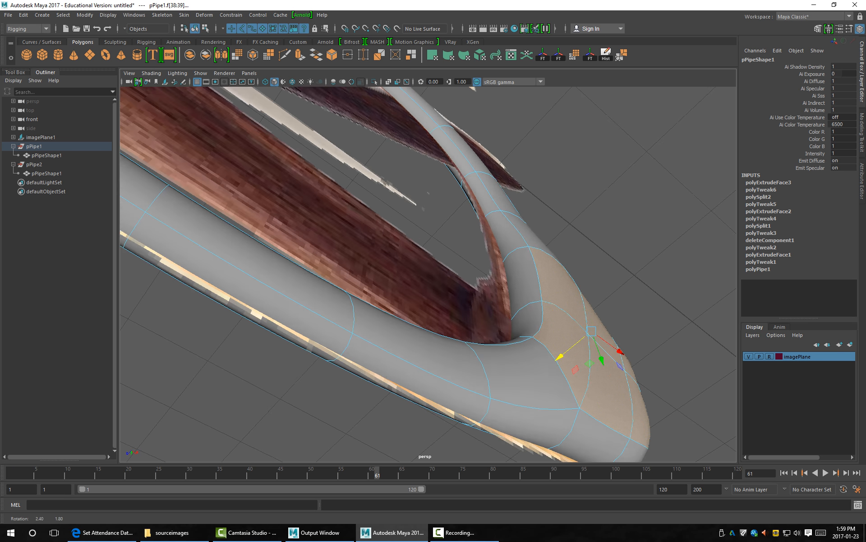
Adjust the depth of the rim edges beside the outer corner to refine the transition, and leave component selection.
{"action": "middle_click_drag", "start_coordinate": [476, 165], "coordinate": [525, 215], "text": "alt"}
{"action": "right_click_drag", "start_coordinate": [540, 254], "coordinate": [539, 229]}
{"action": "left_click", "coordinate": [537, 256]}
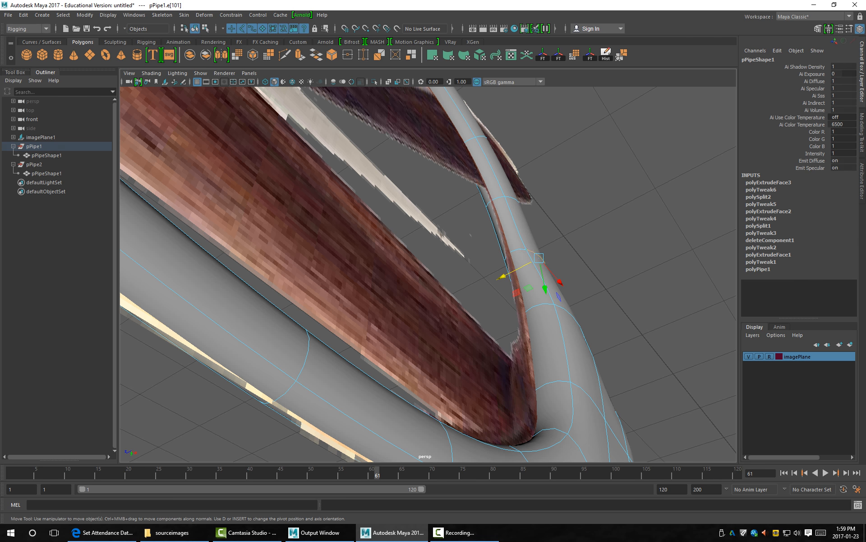
{"action": "left_click_drag", "start_coordinate": [502, 276], "coordinate": [523, 289]}
{"action": "right_click_drag", "start_coordinate": [524, 288], "coordinate": [487, 244], "text": "alt"}
{"action": "left_click_drag", "start_coordinate": [487, 243], "coordinate": [487, 303], "text": "alt"}
{"action": "left_click", "coordinate": [423, 220]}
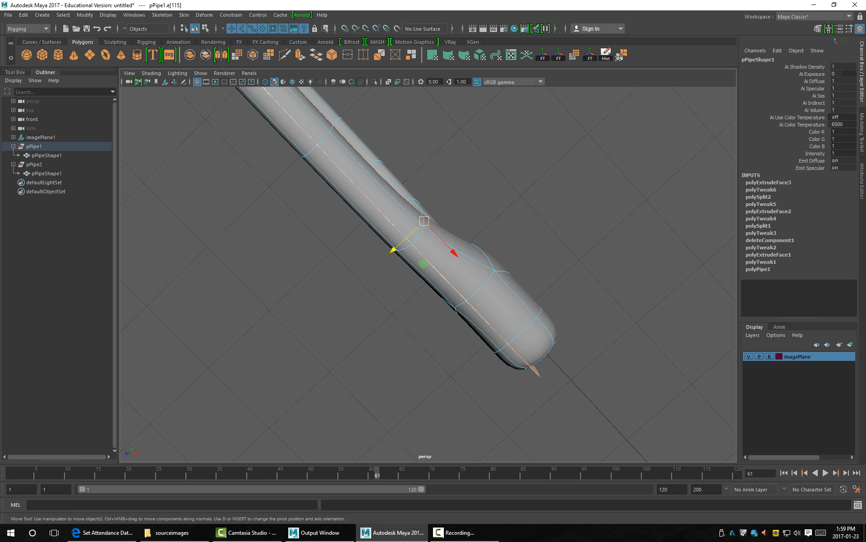
{"action": "left_click_drag", "start_coordinate": [392, 250], "coordinate": [396, 247]}
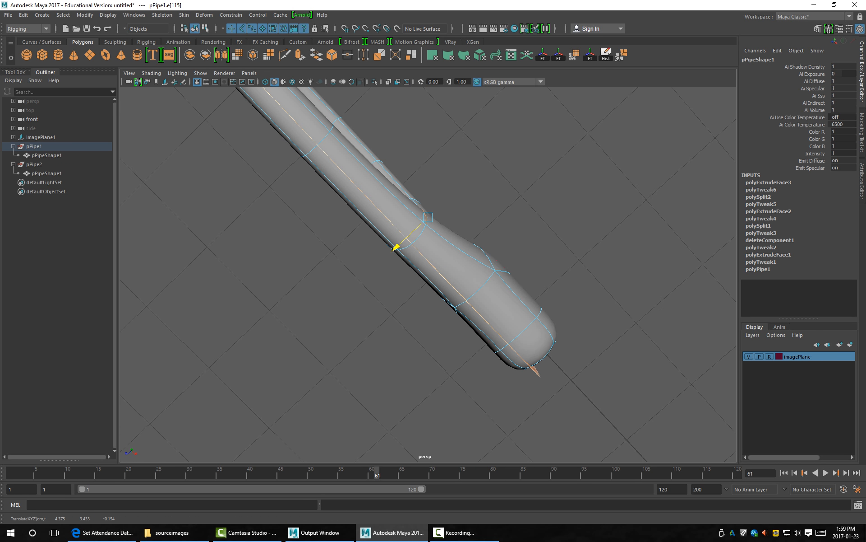
{"action": "key", "text": "F9"}
{"action": "left_click_drag", "start_coordinate": [474, 291], "coordinate": [325, 352], "text": "alt"}
{"action": "scroll", "coordinate": [428, 273], "scroll_direction": "down", "scroll_amount": 5}
{"action": "key", "text": "F8"}
{"action": "left_click", "coordinate": [541, 203]}
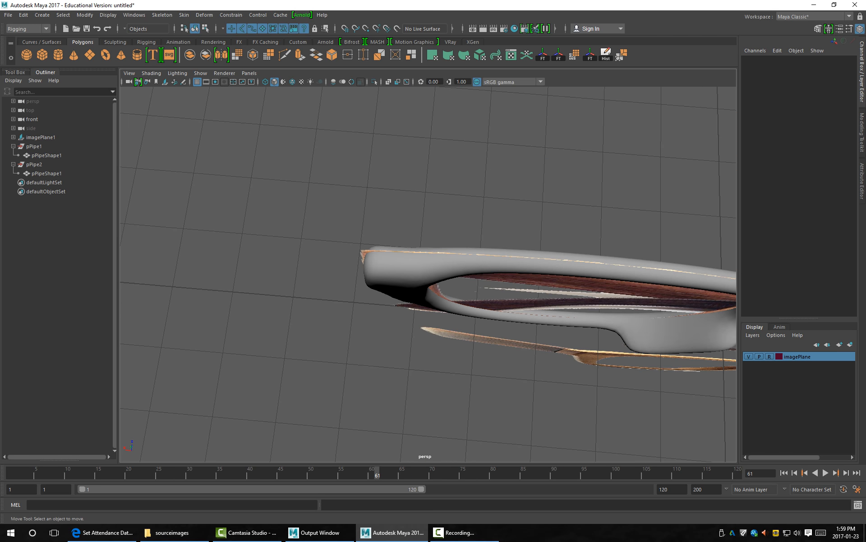
Examine the smoothed frame from the front against the reference photos, focusing on the nose bridge.
{"action": "middle_click_drag", "start_coordinate": [555, 343], "coordinate": [343, 293], "text": "alt"}
{"action": "left_click_drag", "start_coordinate": [343, 293], "coordinate": [270, 194], "text": "alt"}
{"action": "scroll", "coordinate": [361, 190], "scroll_direction": "down", "scroll_amount": 4}
{"action": "middle_click_drag", "start_coordinate": [355, 251], "coordinate": [441, 118], "text": "alt"}
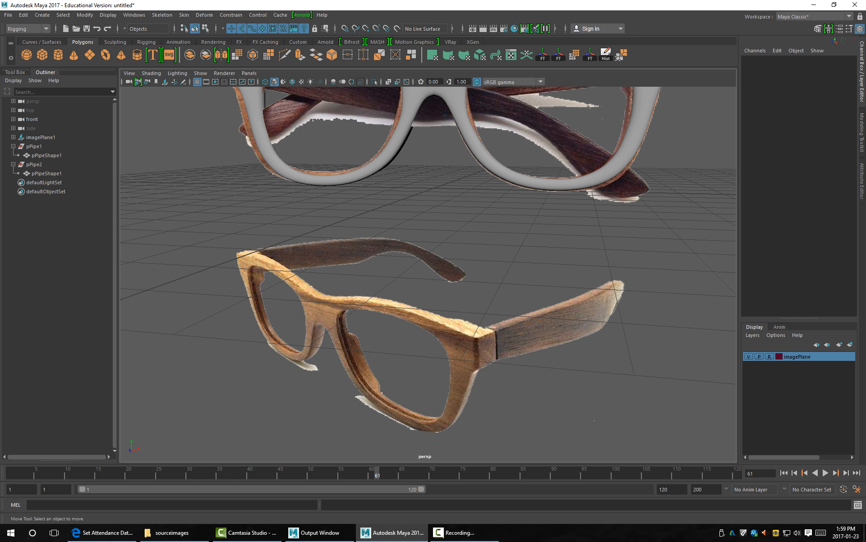
{"action": "middle_click_drag", "start_coordinate": [445, 115], "coordinate": [456, 219], "text": "alt"}
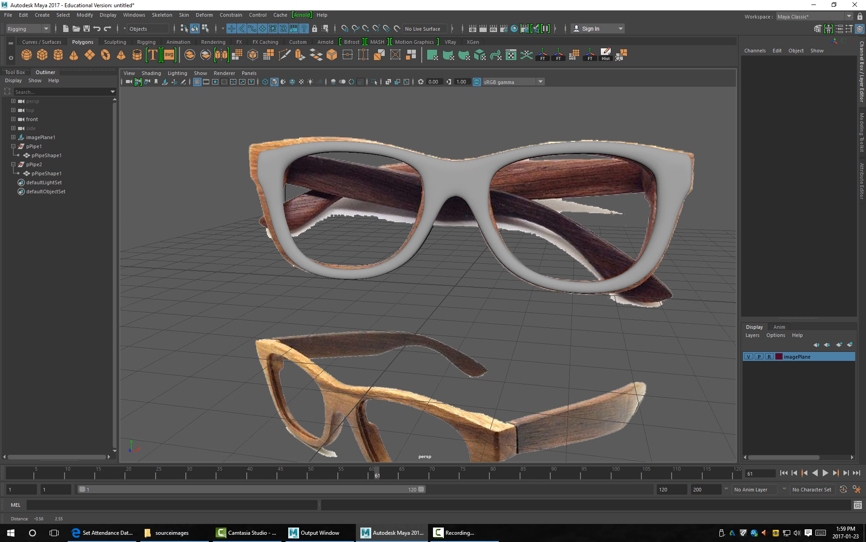
{"action": "scroll", "coordinate": [456, 218], "scroll_direction": "up", "scroll_amount": 3}
{"action": "left_click_drag", "start_coordinate": [456, 219], "coordinate": [402, 239], "text": "alt"}
{"action": "left_click_drag", "start_coordinate": [519, 253], "coordinate": [541, 252], "text": "alt"}
{"action": "middle_click_drag", "start_coordinate": [452, 212], "coordinate": [429, 284], "text": "alt"}
{"action": "scroll", "coordinate": [429, 284], "scroll_direction": "up", "scroll_amount": 3}
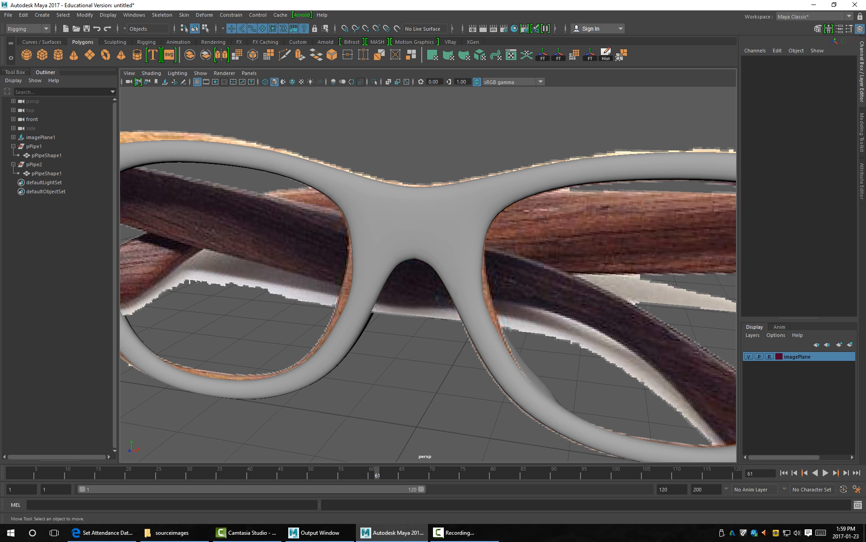
{"action": "left_click_drag", "start_coordinate": [429, 285], "coordinate": [455, 291], "text": "alt"}
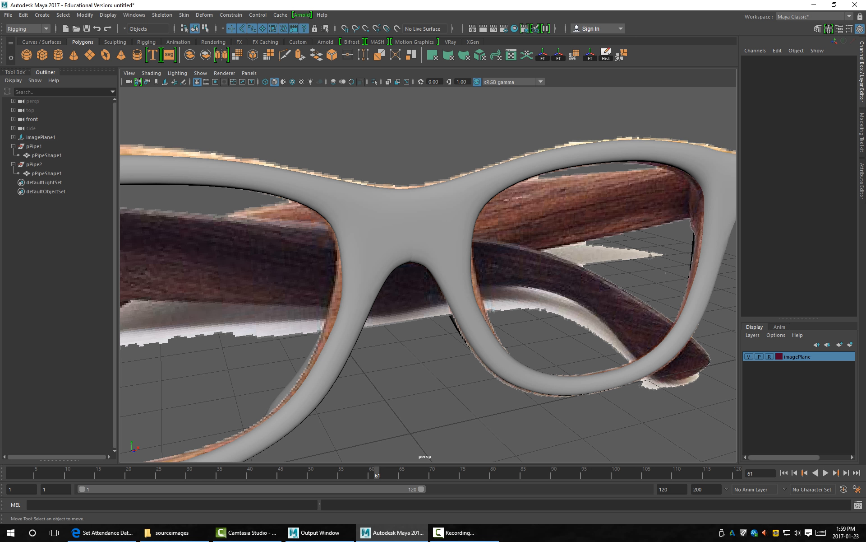
Select the continuous loop of front faces running around the frame's rim and nose bridge.
{"action": "right_click_drag", "start_coordinate": [418, 224], "coordinate": [418, 248]}
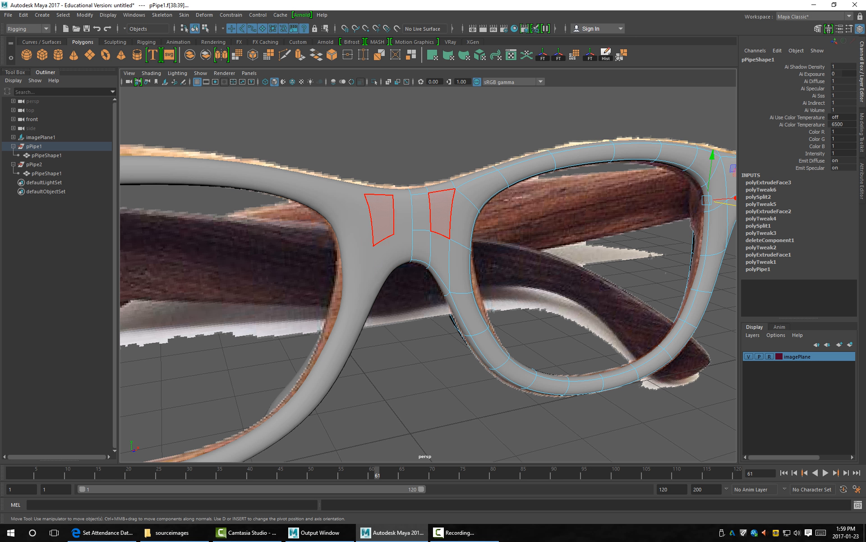
{"action": "scroll", "coordinate": [379, 192], "scroll_direction": "up", "scroll_amount": 1}
{"action": "middle_click_drag", "start_coordinate": [441, 226], "coordinate": [335, 220], "text": "alt"}
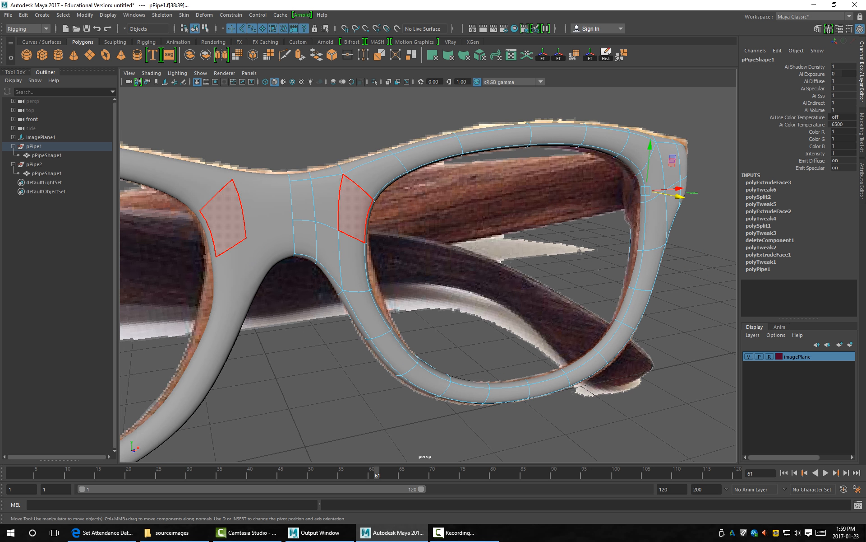
{"action": "left_click", "coordinate": [354, 208]}
{"action": "key", "text": "q"}
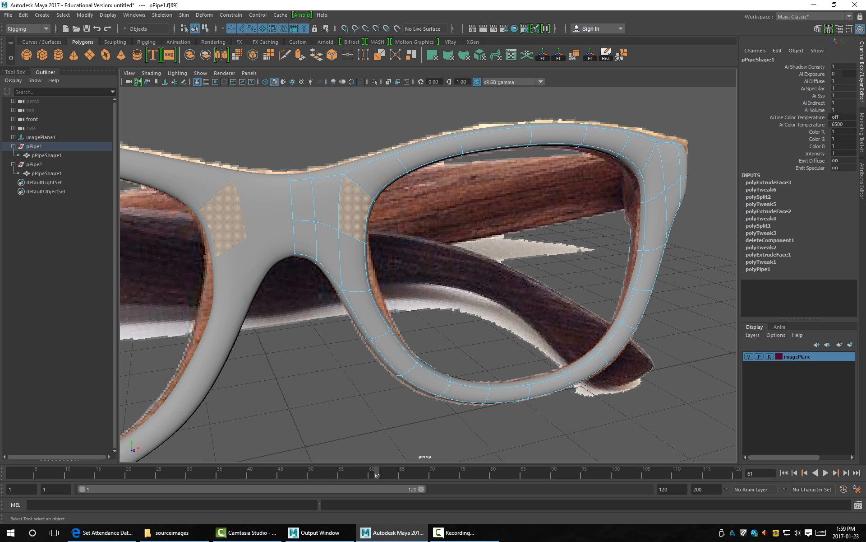
{"action": "double_click", "coordinate": [377, 176], "text": "shift"}
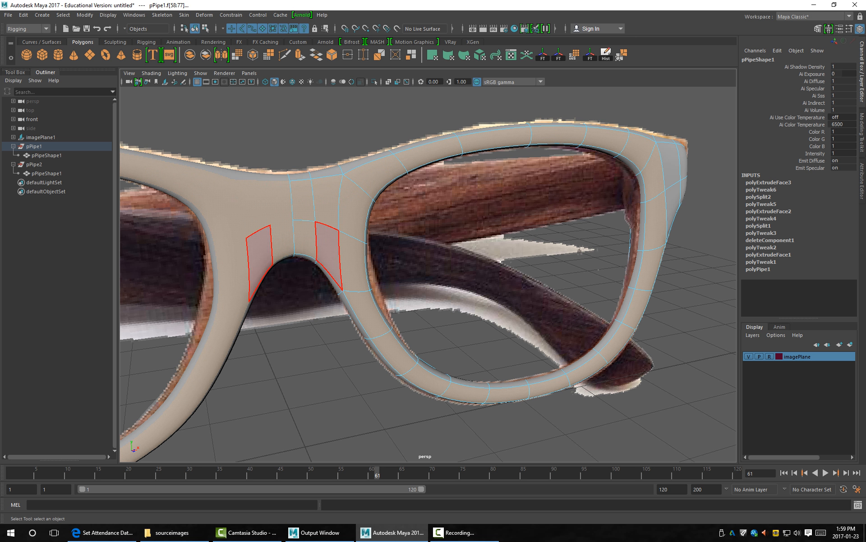
Inspect the selected front faces around the rim, outer corner and nose bridge, with and without smoothing.
{"action": "key", "text": "1"}
{"action": "left_click_drag", "start_coordinate": [616, 302], "coordinate": [597, 226], "text": "alt"}
{"action": "middle_click_drag", "start_coordinate": [322, 296], "coordinate": [232, 135], "text": "alt"}
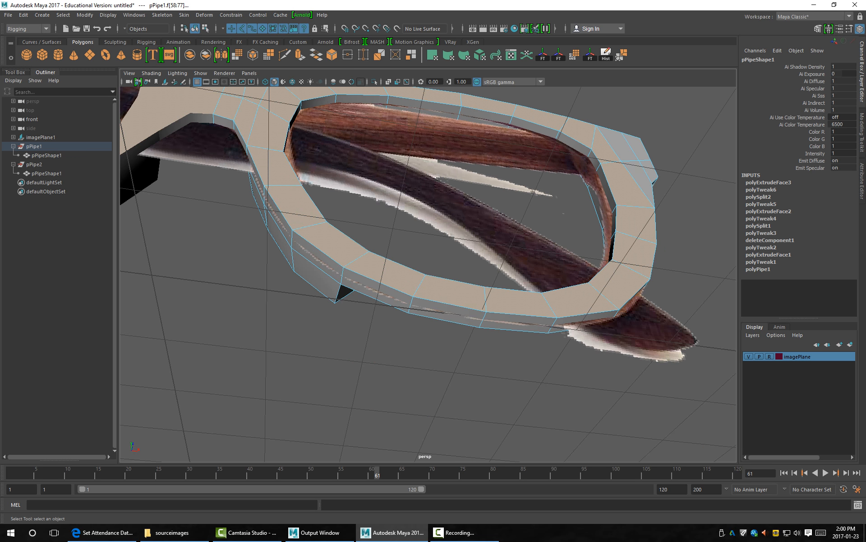
{"action": "left_click_drag", "start_coordinate": [519, 302], "coordinate": [457, 284], "text": "alt"}
{"action": "middle_click_drag", "start_coordinate": [457, 285], "coordinate": [408, 445], "text": "alt"}
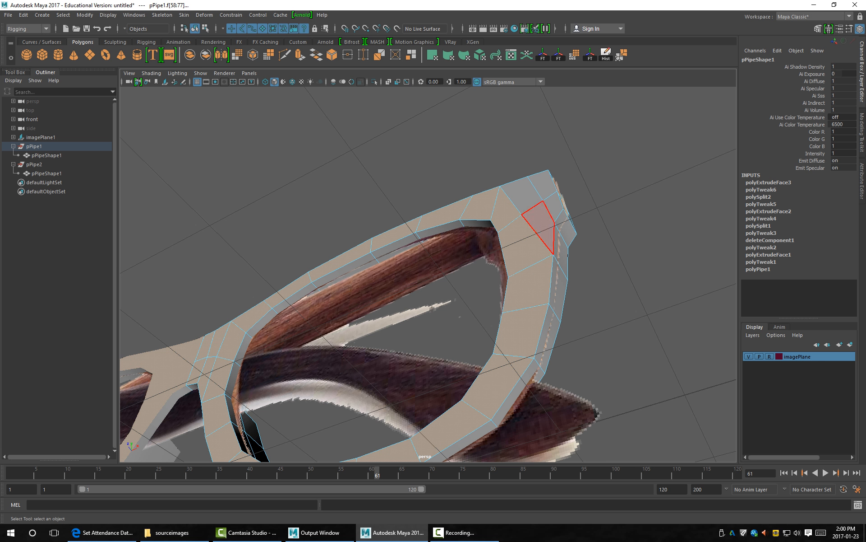
{"action": "left_click_drag", "start_coordinate": [529, 289], "coordinate": [604, 390], "text": "alt"}
{"action": "middle_click_drag", "start_coordinate": [451, 312], "coordinate": [600, 289], "text": "alt"}
{"action": "left_click_drag", "start_coordinate": [452, 307], "coordinate": [528, 325], "text": "alt"}
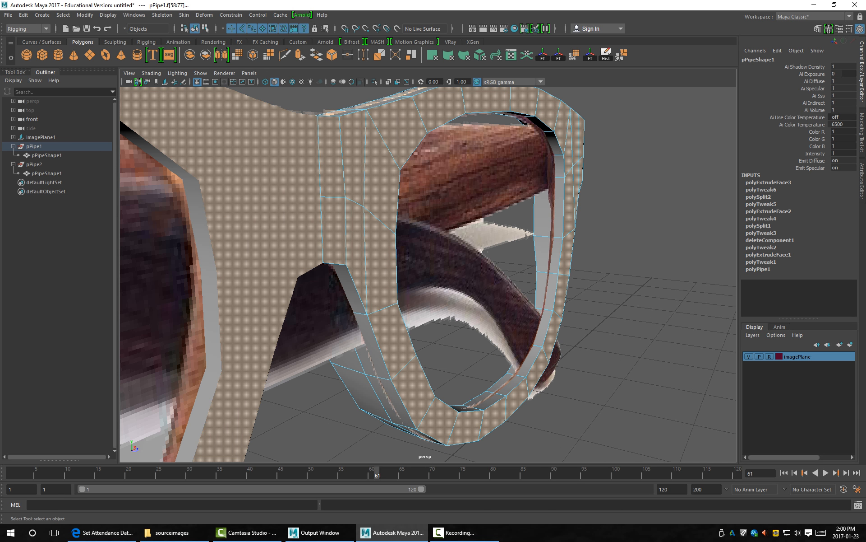
{"action": "key", "text": "3"}
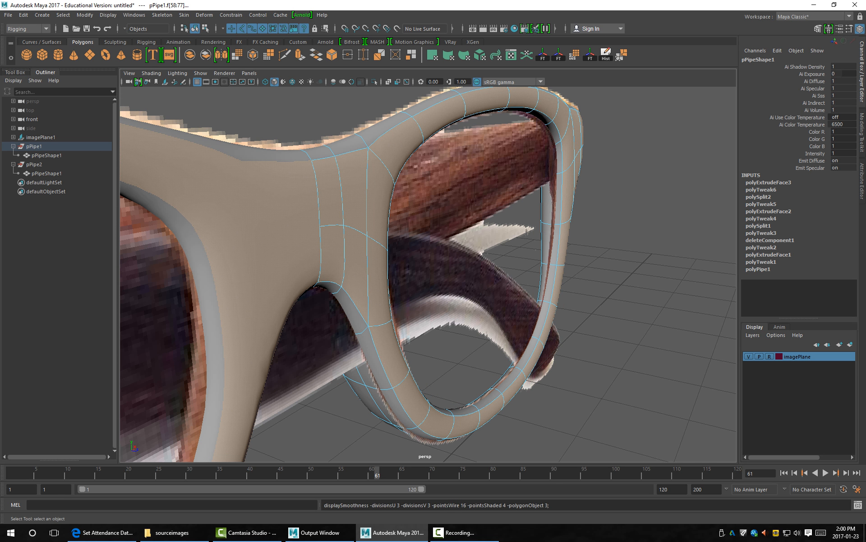
{"action": "left_click_drag", "start_coordinate": [424, 271], "coordinate": [492, 271], "text": "alt"}
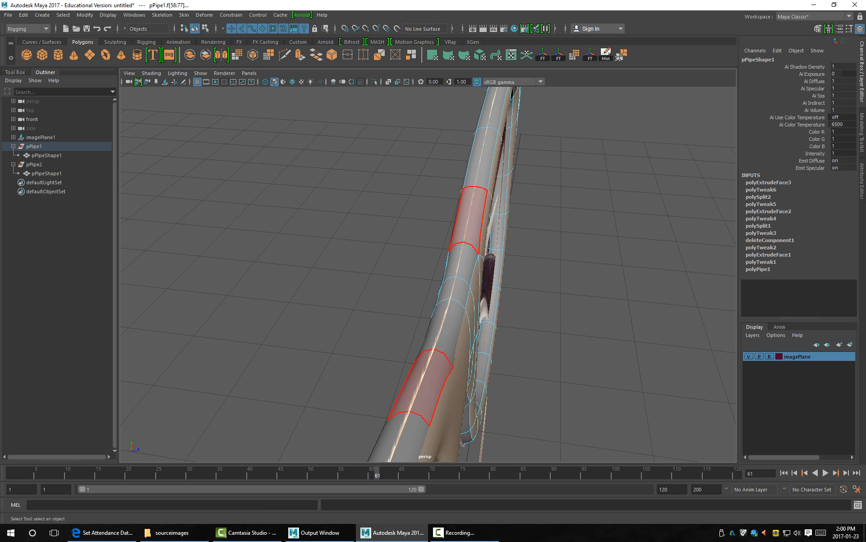
{"action": "left_click_drag", "start_coordinate": [469, 219], "coordinate": [379, 217], "text": "alt"}
{"action": "key", "text": "1"}
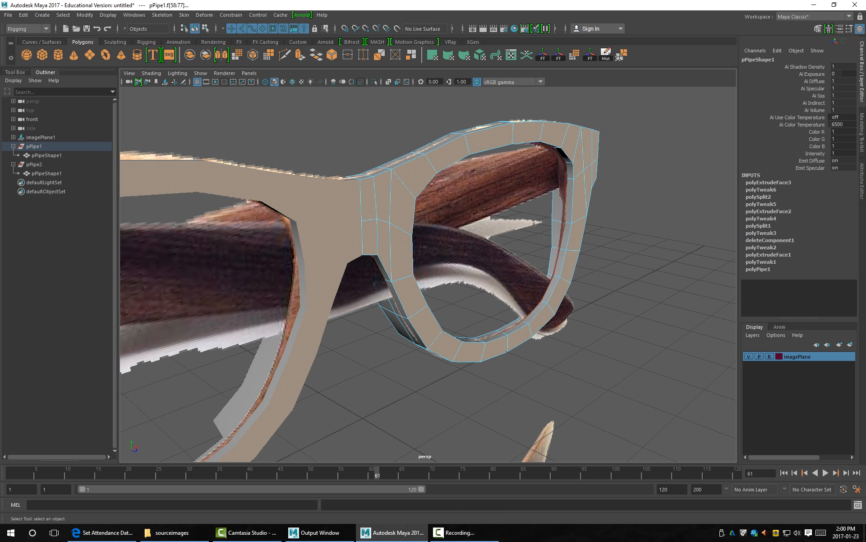
{"action": "left_click_drag", "start_coordinate": [424, 280], "coordinate": [361, 190], "text": "alt"}
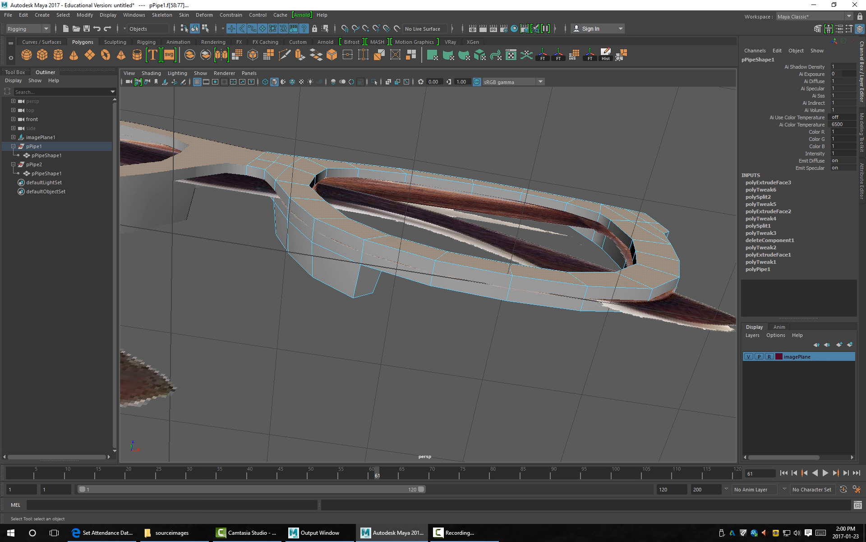
Extrude the selected front faces outward with a Local Translate Z of about 0.01, and return to object selection with nothing selected.
{"action": "key", "text": "ctrl+e"}
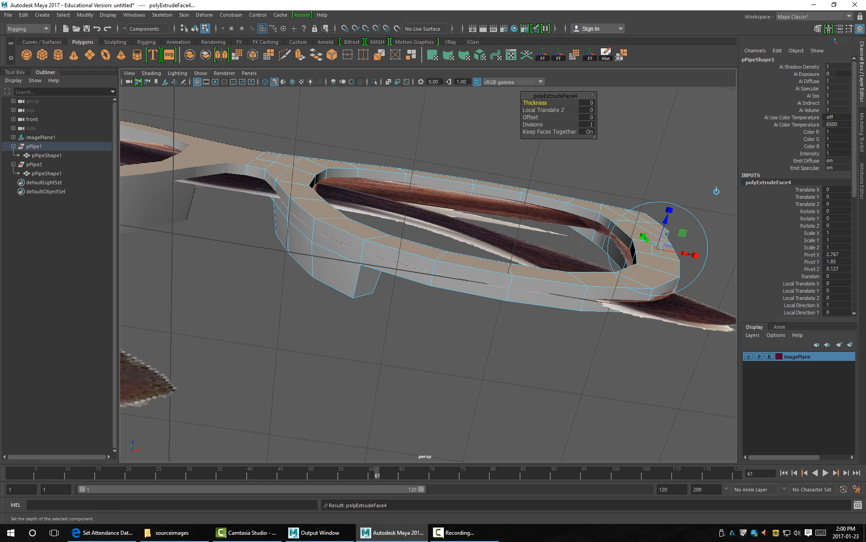
{"action": "left_click_drag", "start_coordinate": [666, 220], "coordinate": [666, 219]}
{"action": "middle_click_drag", "start_coordinate": [600, 293], "coordinate": [428, 249], "text": "alt"}
{"action": "scroll", "coordinate": [428, 274], "scroll_direction": "up", "scroll_amount": 8}
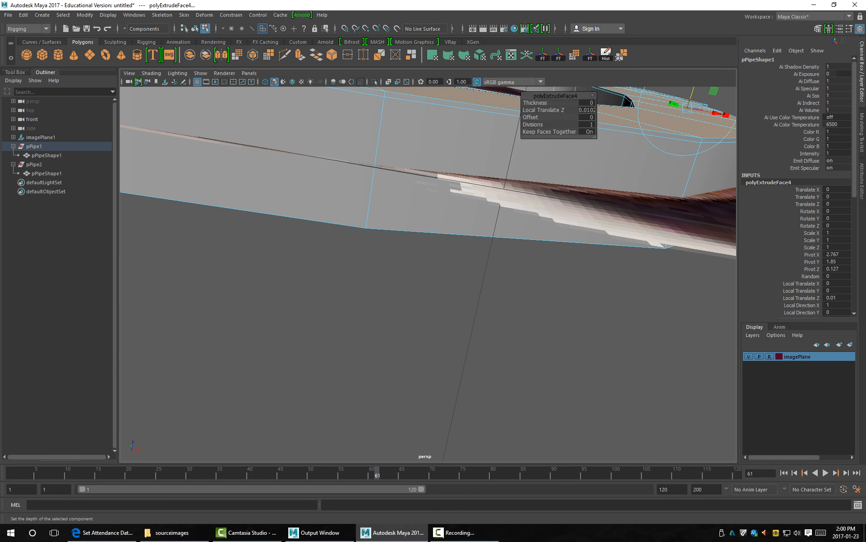
{"action": "key", "text": "3"}
{"action": "left_click_drag", "start_coordinate": [600, 113], "coordinate": [654, 207], "text": "alt"}
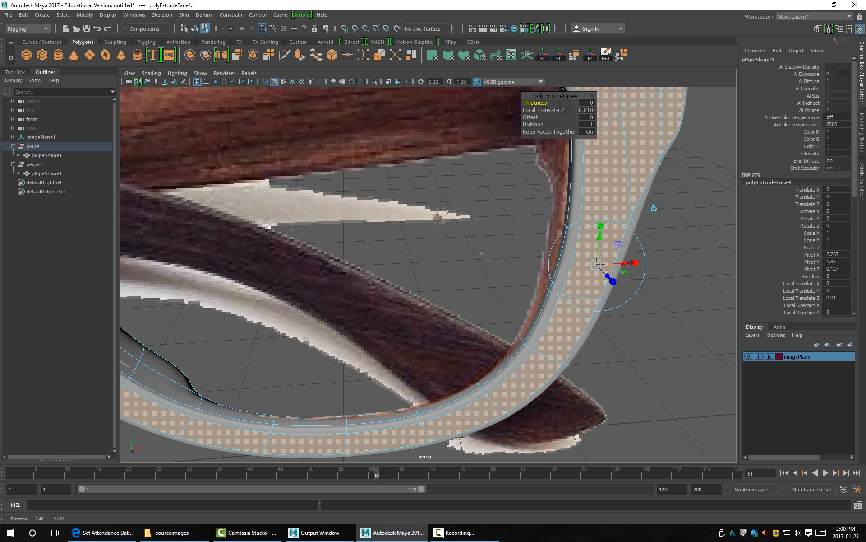
{"action": "right_click_drag", "start_coordinate": [654, 208], "coordinate": [528, 238], "text": "alt"}
{"action": "key", "text": "F9"}
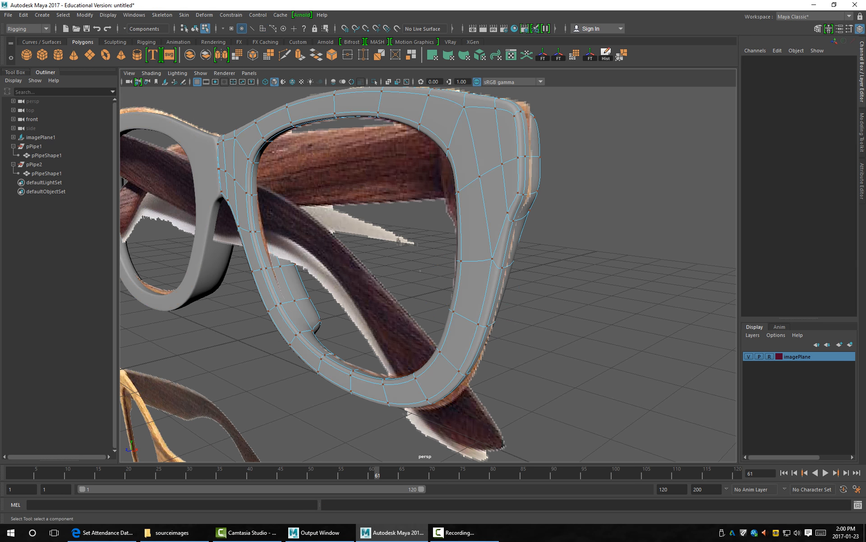
{"action": "key", "text": "F8"}
{"action": "left_click", "coordinate": [623, 113]}
Select the two narrow inner side faces along the center seam of the nose bridge, and turn off the smooth preview.
{"action": "left_click_drag", "start_coordinate": [623, 113], "coordinate": [695, 140], "text": "alt"}
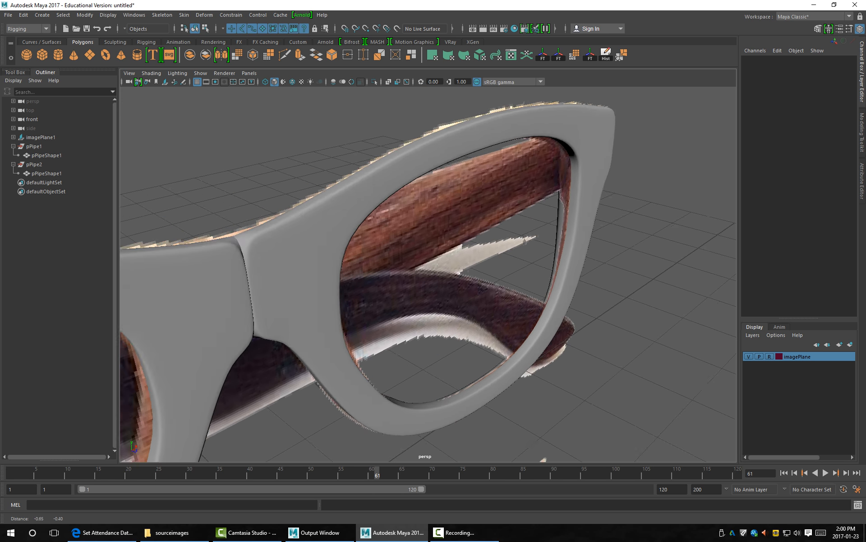
{"action": "right_click_drag", "start_coordinate": [631, 203], "coordinate": [685, 203], "text": "alt"}
{"action": "right_click_drag", "start_coordinate": [407, 271], "coordinate": [433, 271], "text": "alt"}
{"action": "middle_click_drag", "start_coordinate": [361, 271], "coordinate": [623, 316], "text": "alt"}
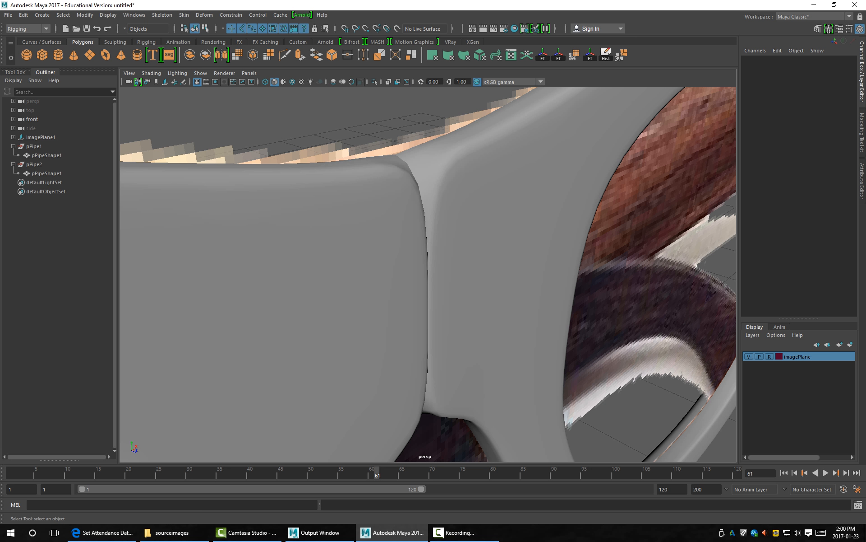
{"action": "right_click_drag", "start_coordinate": [445, 171], "coordinate": [445, 195]}
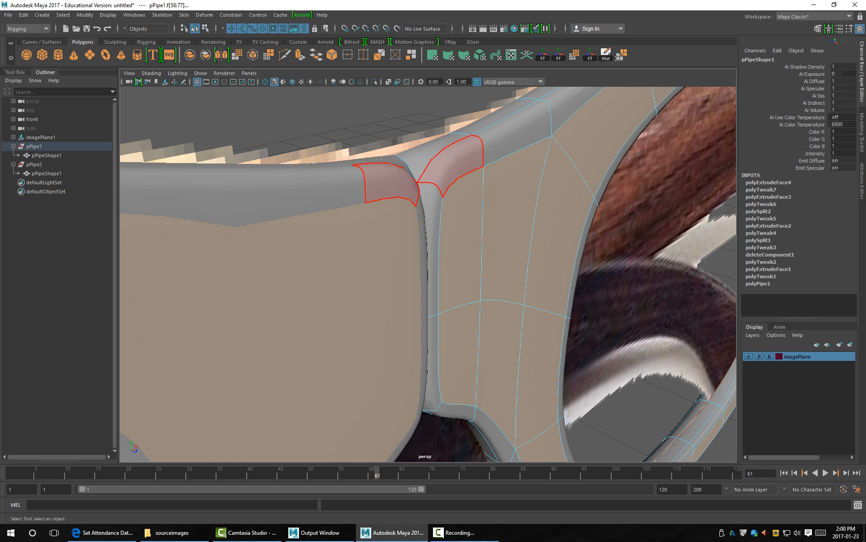
{"action": "key", "text": "1"}
{"action": "key", "text": "3"}
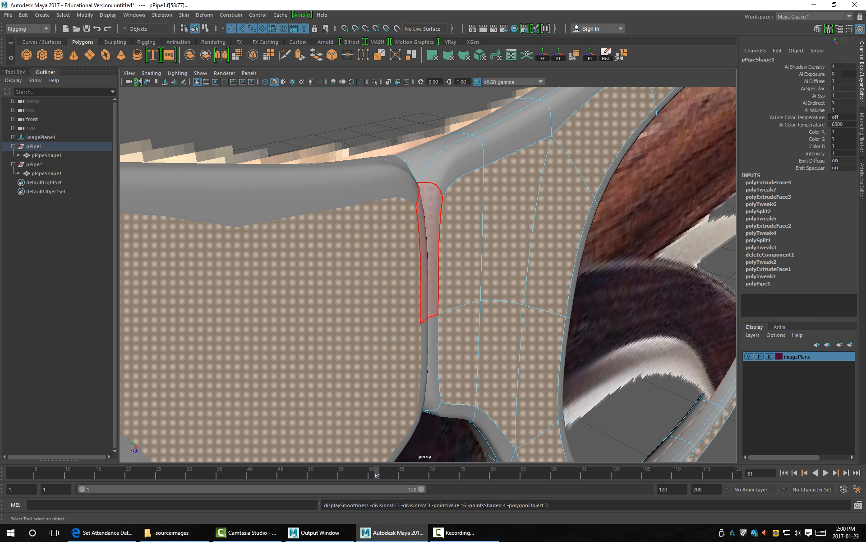
{"action": "left_click", "coordinate": [432, 251]}
{"action": "left_click", "coordinate": [432, 361], "text": "shift"}
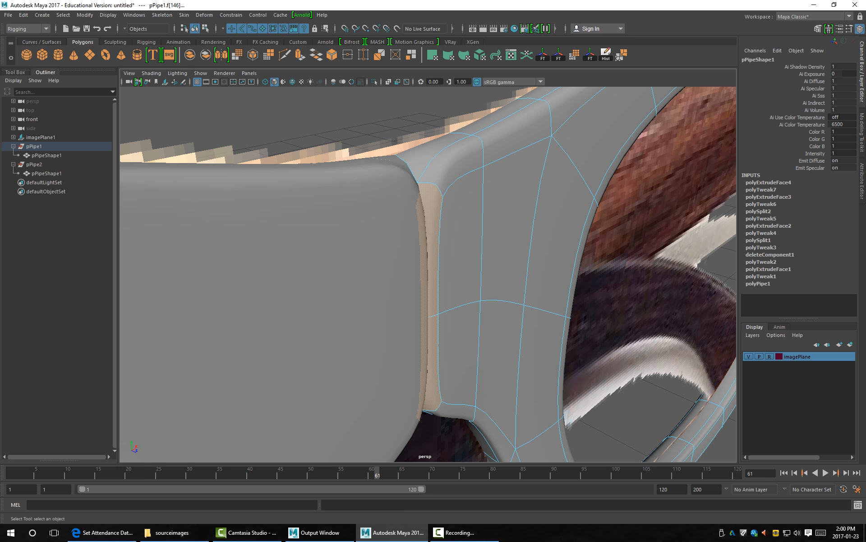
{"action": "left_click_drag", "start_coordinate": [431, 361], "coordinate": [478, 392], "text": "alt"}
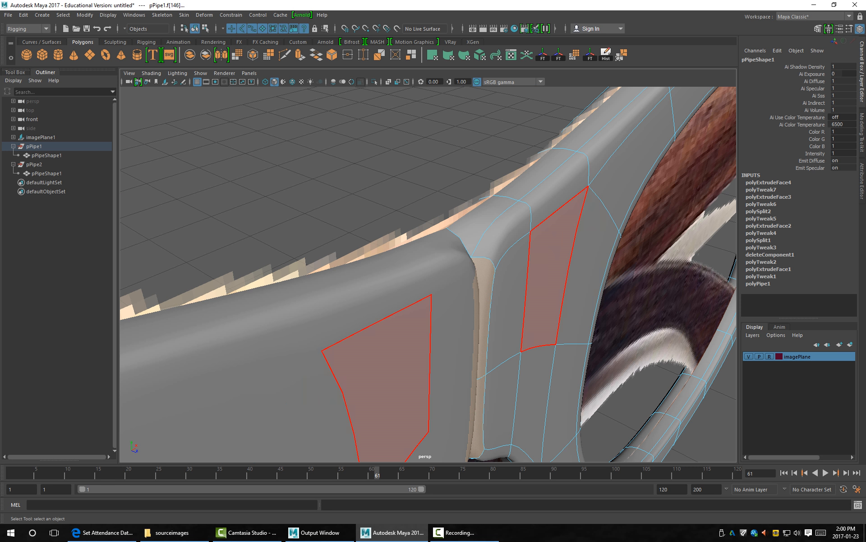
{"action": "key", "text": "1"}
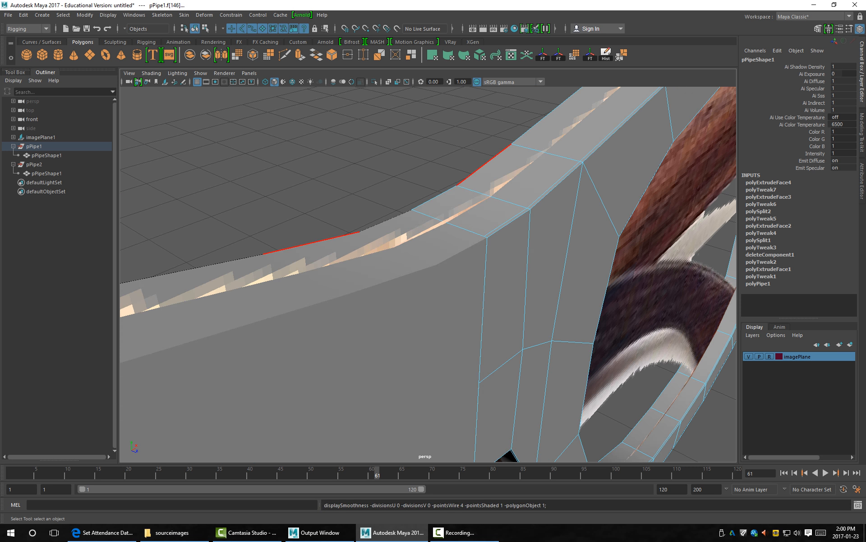
{"action": "right_click_drag", "start_coordinate": [551, 271], "coordinate": [407, 271], "text": "alt"}
{"action": "middle_click_drag", "start_coordinate": [406, 271], "coordinate": [591, 298], "text": "alt"}
{"action": "right_click_drag", "start_coordinate": [591, 298], "coordinate": [559, 298], "text": "alt"}
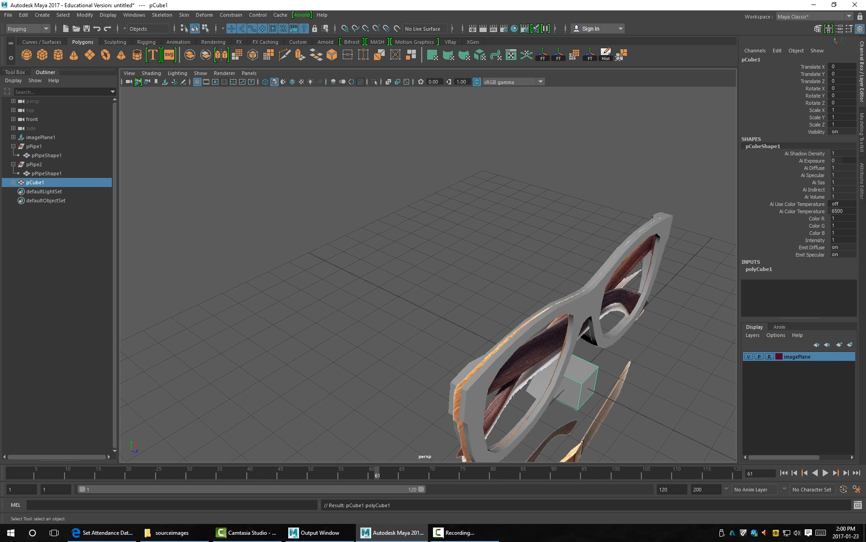
{"action": "key", "text": "Delete"}
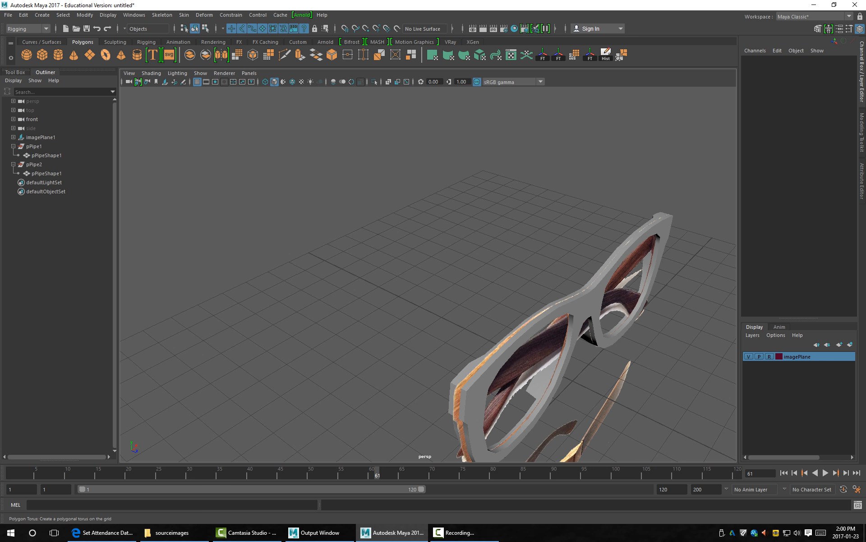
Create a polygon plane and move it along Z to about -8.479, away from the frame.
{"action": "left_click", "coordinate": [90, 54]}
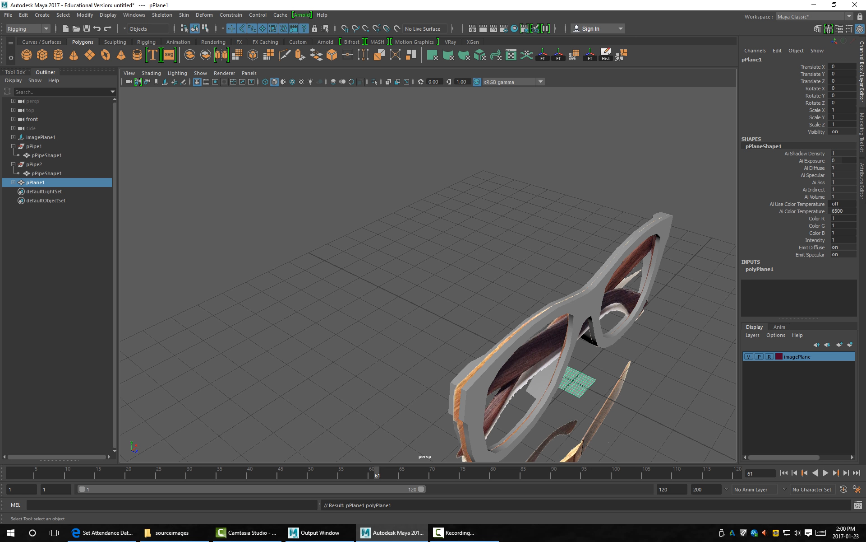
{"action": "key", "text": "w"}
{"action": "left_click_drag", "start_coordinate": [603, 396], "coordinate": [406, 301]}
{"action": "key", "text": "f"}
{"action": "right_click_drag", "start_coordinate": [406, 301], "coordinate": [452, 301], "text": "alt"}
{"action": "middle_click_drag", "start_coordinate": [433, 297], "coordinate": [451, 252], "text": "alt"}
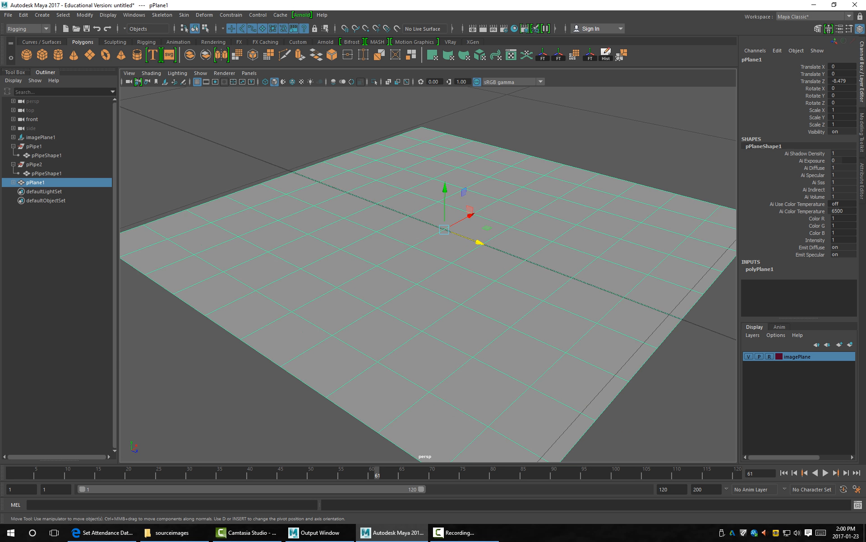
Delete three adjacent faces in a row near the plane's middle to open a rectangular hole.
{"action": "left_click_drag", "start_coordinate": [440, 244], "coordinate": [470, 272], "text": "alt"}
{"action": "right_click_drag", "start_coordinate": [470, 273], "coordinate": [469, 298]}
{"action": "left_click", "coordinate": [429, 292]}
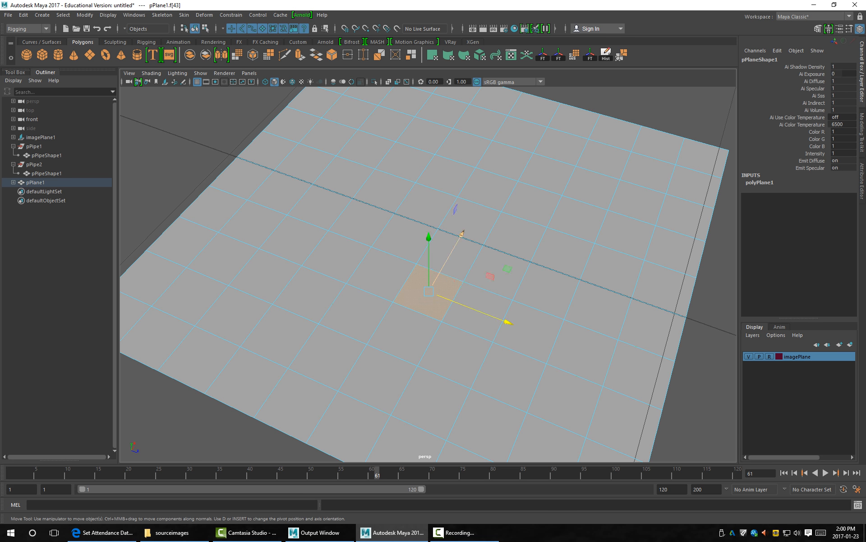
{"action": "key", "text": "Delete"}
{"action": "left_click", "coordinate": [450, 254]}
{"action": "key", "text": "Delete"}
{"action": "left_click", "coordinate": [470, 220]}
{"action": "key", "text": "Delete"}
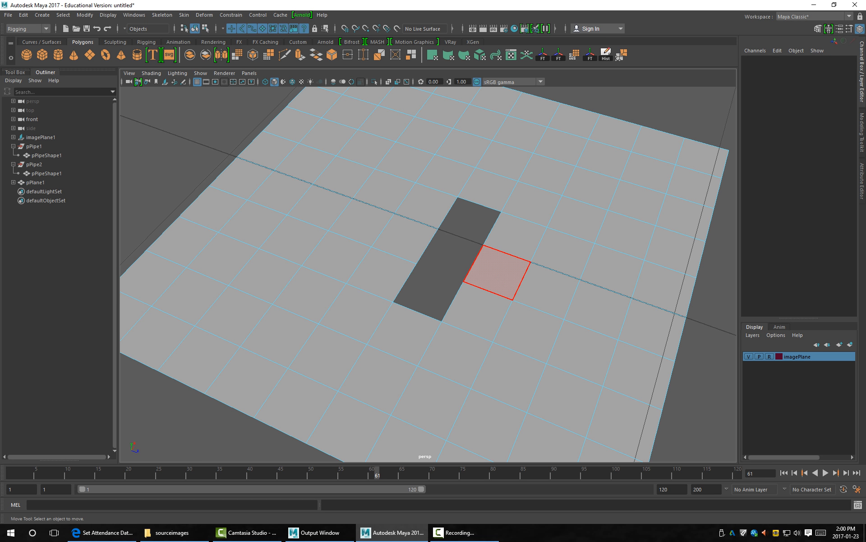
Select the seven faces forming a C shape around one side of the hole, and display the plane in smoothed wireframe.
{"action": "left_click", "coordinate": [405, 333]}
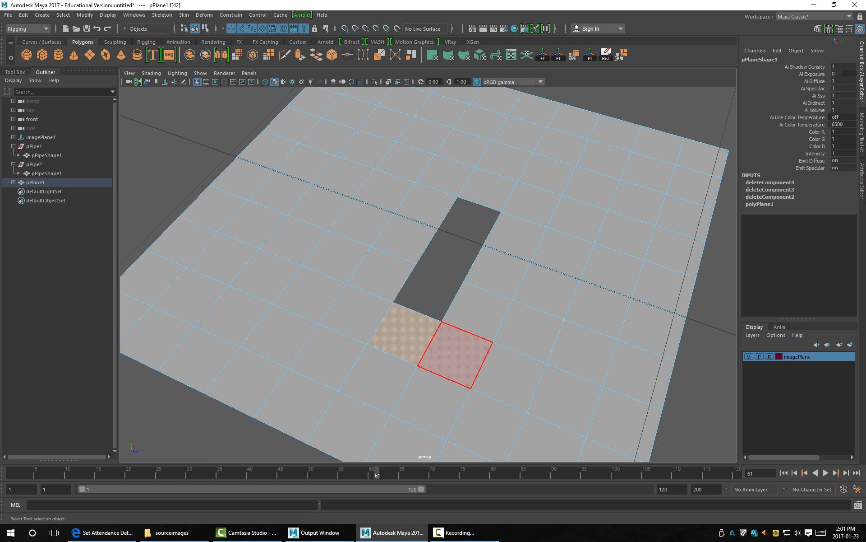
{"action": "left_click", "coordinate": [455, 354], "text": "shift"}
{"action": "left_click", "coordinate": [477, 311], "text": "shift"}
{"action": "left_click", "coordinate": [497, 273], "text": "shift"}
{"action": "left_click", "coordinate": [515, 236], "text": "shift"}
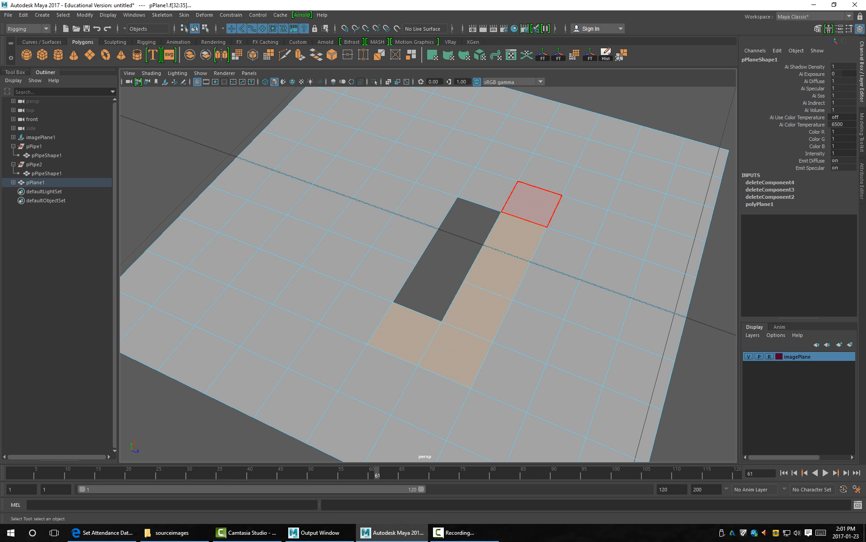
{"action": "left_click", "coordinate": [532, 203], "text": "shift"}
{"action": "left_click", "coordinate": [488, 189], "text": "shift"}
{"action": "key", "text": "4"}
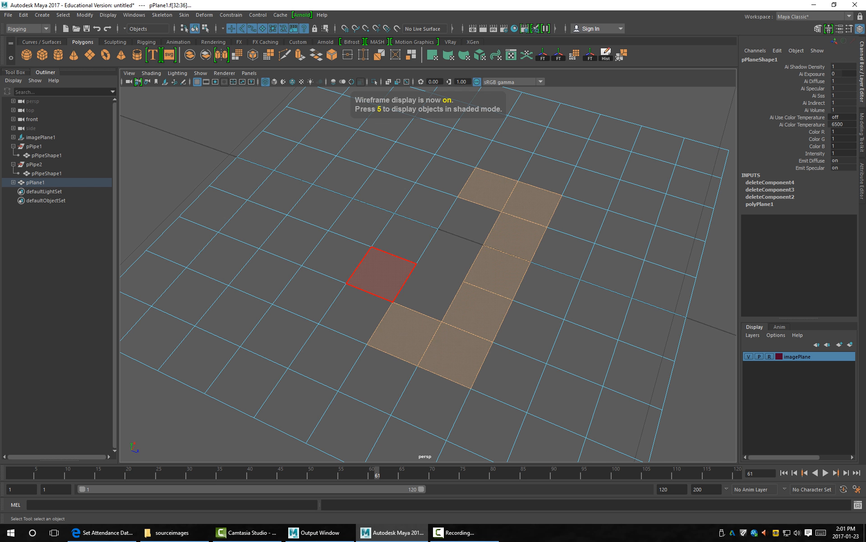
{"action": "left_click_drag", "start_coordinate": [382, 274], "coordinate": [436, 270], "text": "alt"}
{"action": "key", "text": "3"}
{"action": "left_click_drag", "start_coordinate": [343, 138], "coordinate": [375, 104], "text": "alt"}
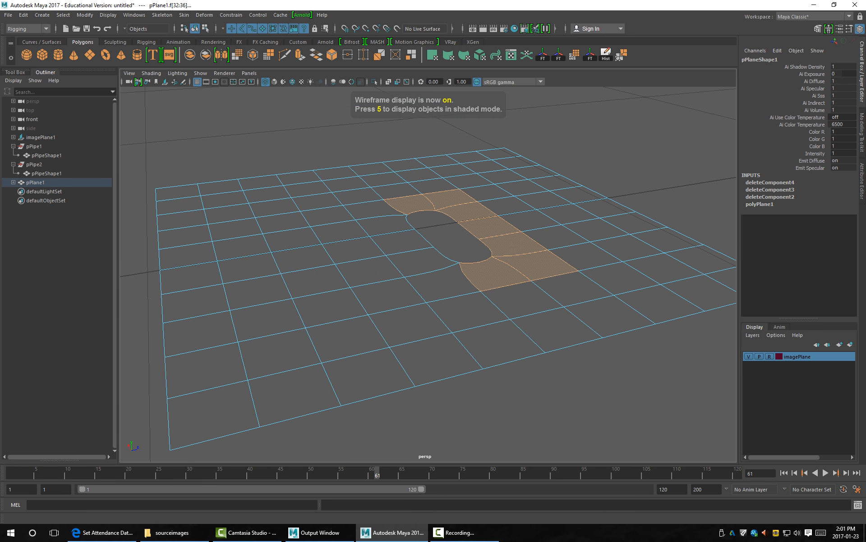
Extrude the C-shaped faces upward with a Local Translate Z of about 0.092, and display the plane shaded without smoothing.
{"action": "left_click", "coordinate": [300, 55]}
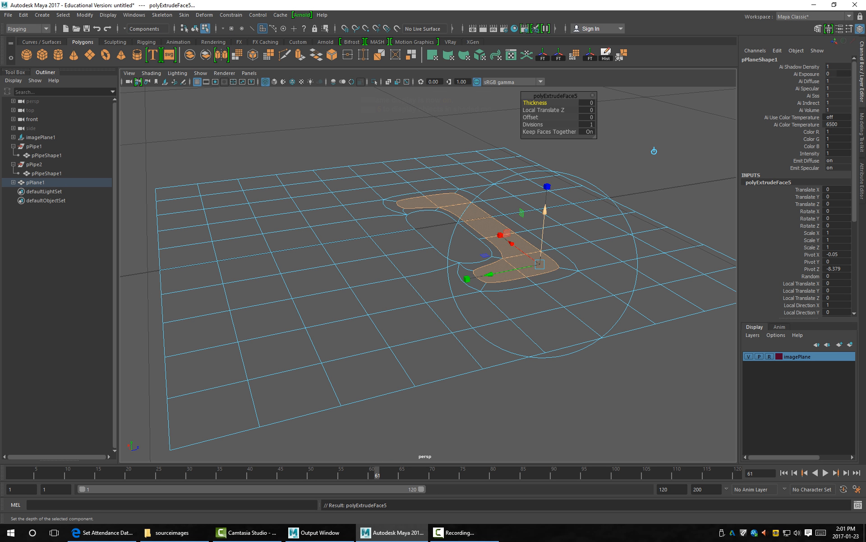
{"action": "left_click_drag", "start_coordinate": [545, 212], "coordinate": [545, 211]}
{"action": "key", "text": "t"}
{"action": "key", "text": "1"}
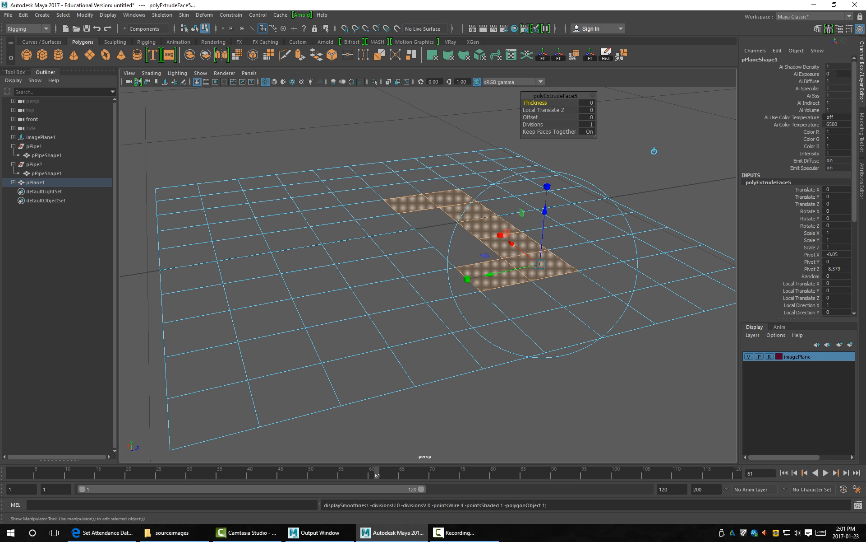
{"action": "left_click_drag", "start_coordinate": [654, 151], "coordinate": [606, 249], "text": "alt"}
{"action": "middle_click_drag", "start_coordinate": [606, 249], "coordinate": [609, 228]}
{"action": "mouse_move", "coordinate": [609, 228]}
{"action": "left_mouse_down", "text": "alt"}
{"action": "mouse_move", "coordinate": [605, 263]}
{"action": "mouse_move", "coordinate": [664, 158]}
{"action": "mouse_move", "coordinate": [720, 153]}
{"action": "mouse_move", "coordinate": [365, 133]}
{"action": "mouse_move", "coordinate": [190, 198]}
{"action": "left_mouse_up", "text": "alt"}
{"action": "key", "text": "5"}
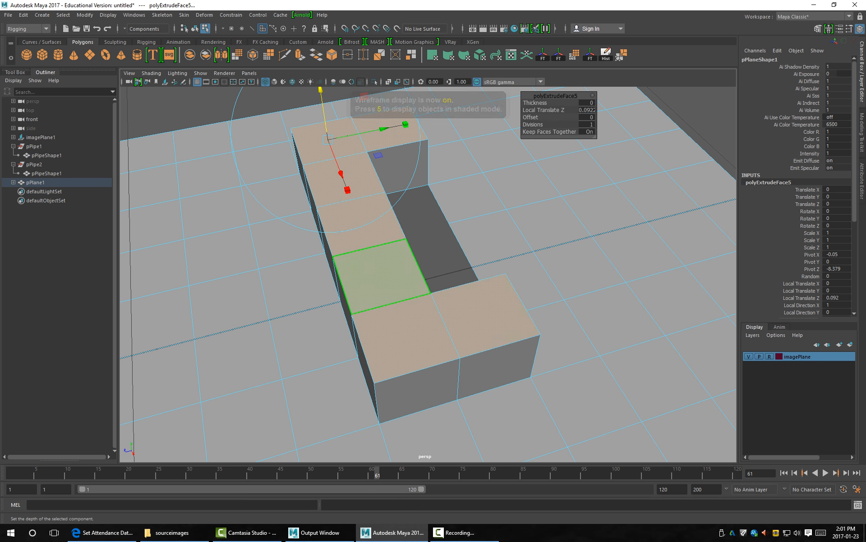
Display the test plane smoothed and delete the inner wall faces that the extrusion left along the hole's open edge.
{"action": "left_click_drag", "start_coordinate": [519, 280], "coordinate": [449, 273], "text": "alt"}
{"action": "key", "text": "3"}
{"action": "left_click_drag", "start_coordinate": [502, 275], "coordinate": [435, 303], "text": "alt"}
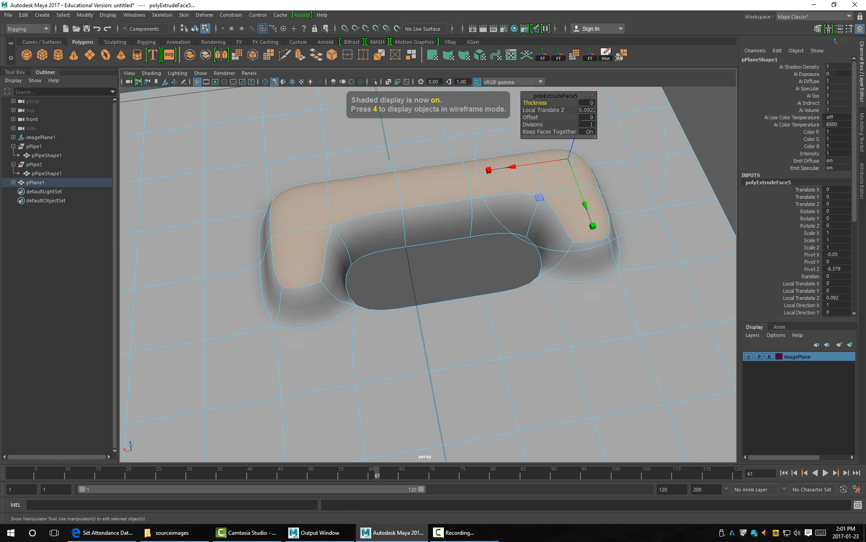
{"action": "left_click", "coordinate": [368, 232]}
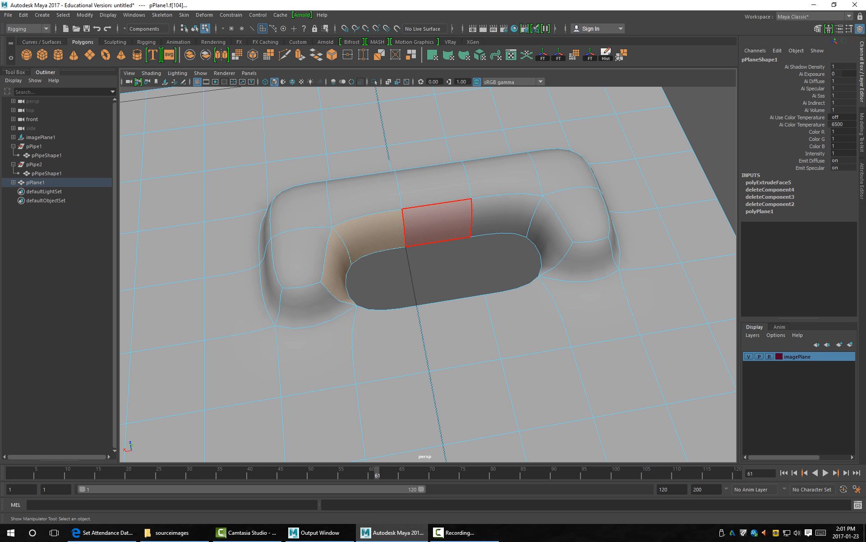
{"action": "left_click", "coordinate": [437, 221], "text": "shift"}
{"action": "left_click", "coordinate": [500, 215], "text": "shift"}
{"action": "key", "text": "Delete"}
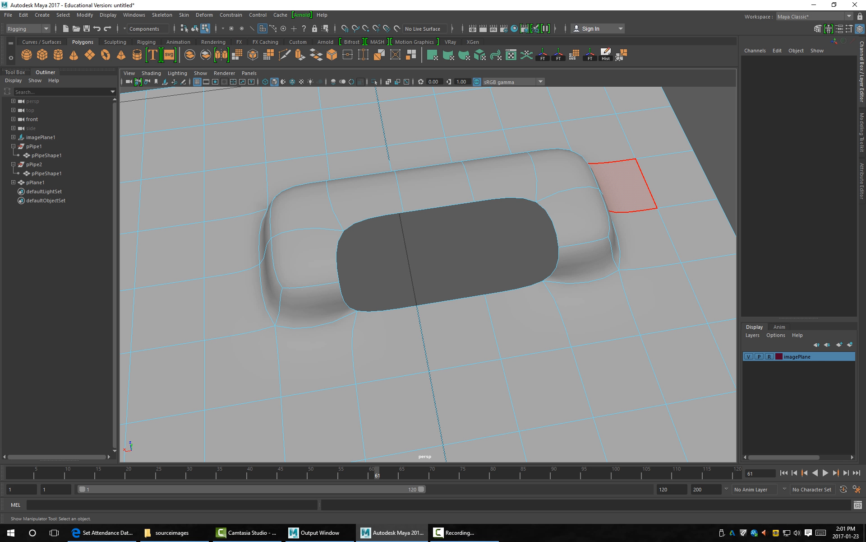
Return to the eyeglasses frame and display it smoothed around the centre seam of the bridge.
{"action": "key", "text": "a"}
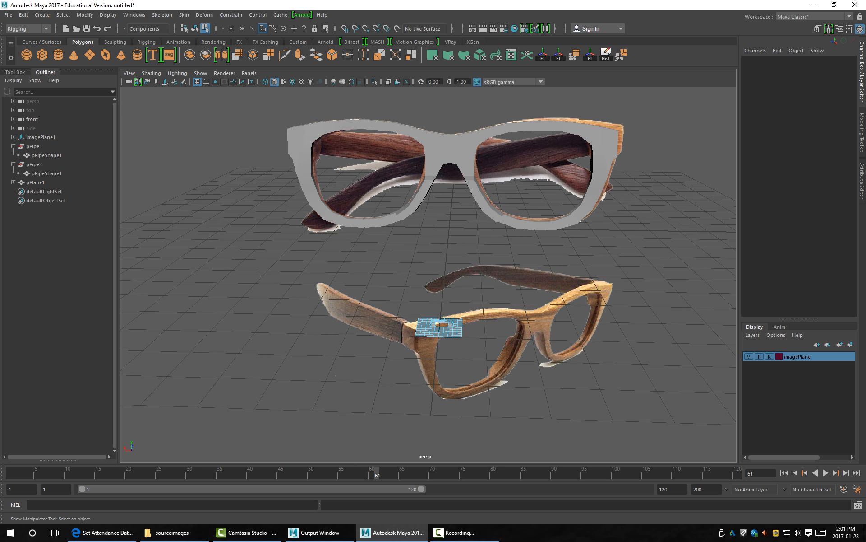
{"action": "left_click", "coordinate": [409, 209]}
{"action": "scroll", "coordinate": [401, 195], "scroll_direction": "down", "scroll_amount": 2}
{"action": "left_click_drag", "start_coordinate": [402, 195], "coordinate": [466, 206], "text": "alt"}
{"action": "right_click_drag", "start_coordinate": [466, 206], "coordinate": [456, 244], "text": "alt"}
{"action": "left_click_drag", "start_coordinate": [455, 244], "coordinate": [492, 253], "text": "alt"}
{"action": "key", "text": "3"}
{"action": "left_click_drag", "start_coordinate": [464, 177], "coordinate": [519, 194], "text": "alt"}
{"action": "right_click_drag", "start_coordinate": [519, 194], "coordinate": [578, 204], "text": "alt"}
{"action": "left_click_drag", "start_coordinate": [577, 203], "coordinate": [610, 225], "text": "alt"}
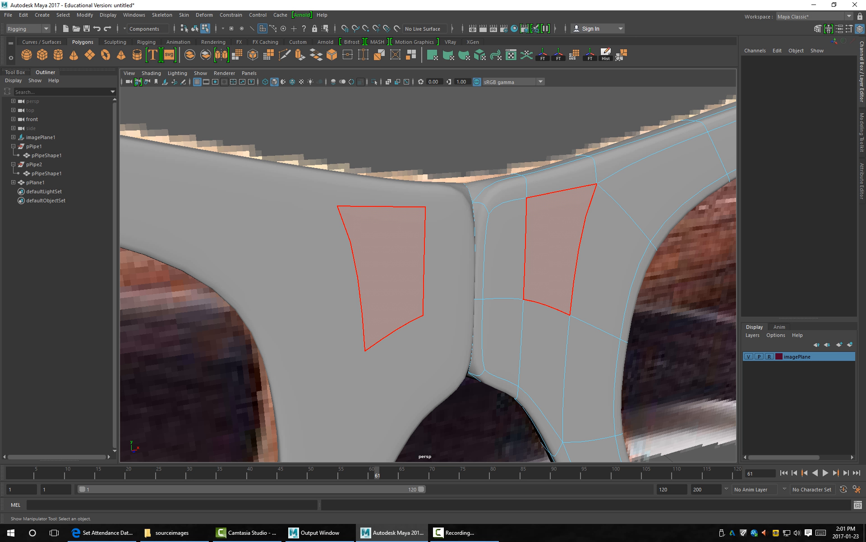
Delete the two inner faces along the bridge's centre seam, undoing the first deletion and repeating it.
{"action": "left_click", "coordinate": [478, 253]}
{"action": "left_click", "coordinate": [474, 336], "text": "shift"}
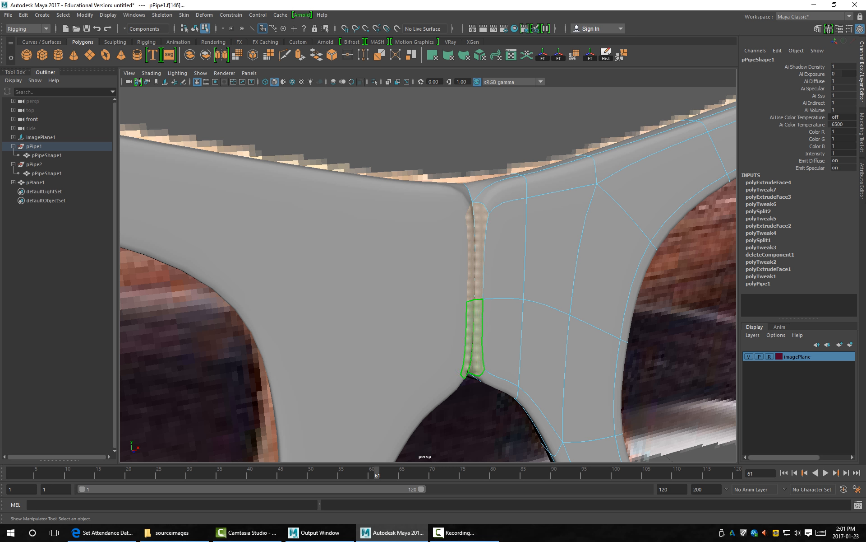
{"action": "key", "text": "Delete"}
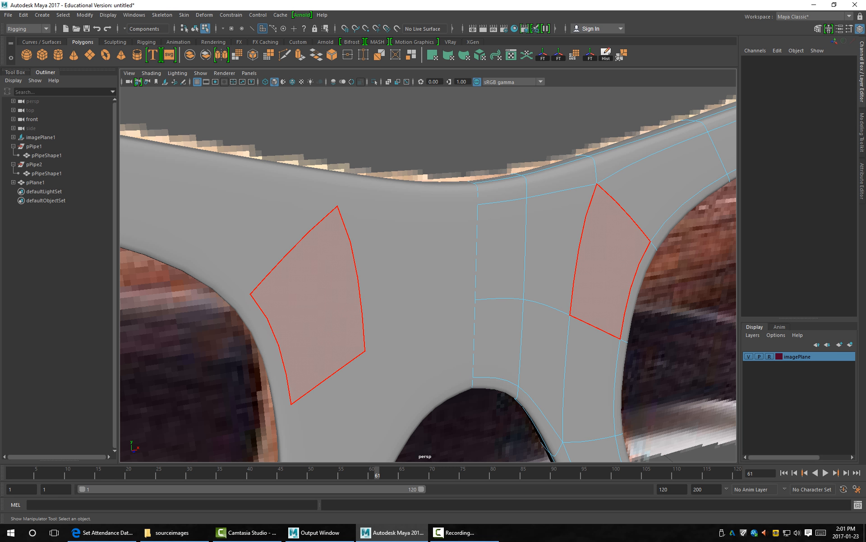
{"action": "key", "text": "ctrl+z"}
{"action": "left_click", "coordinate": [477, 264]}
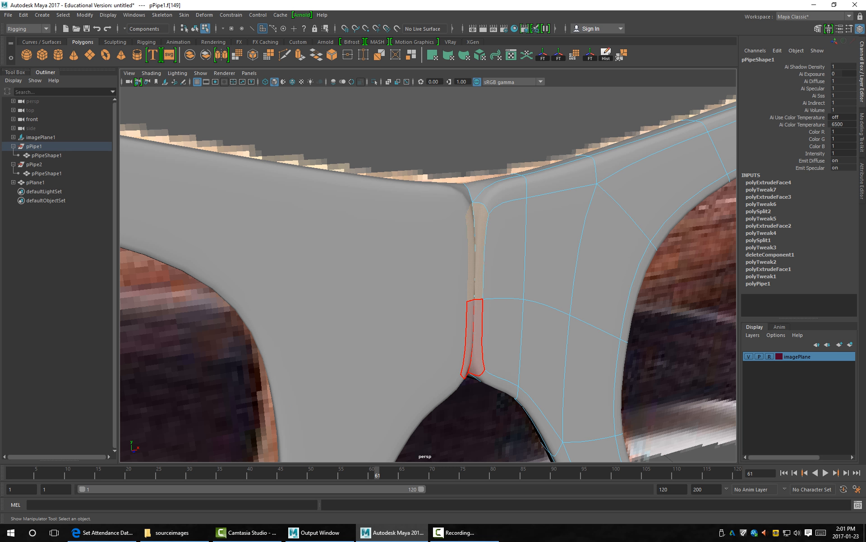
{"action": "left_click", "coordinate": [474, 337], "text": "shift"}
{"action": "key", "text": "Delete"}
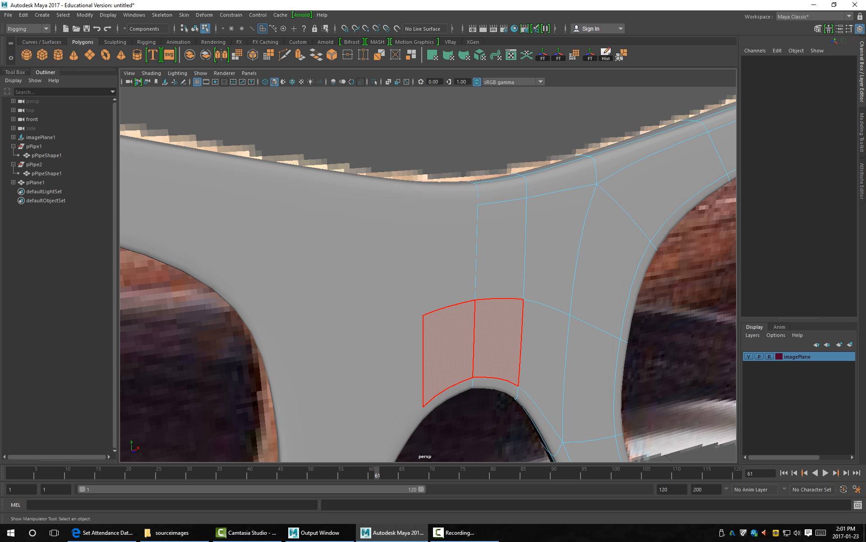
Return to object mode and examine the smoothed frame from the front, side, above and back, including the bridge and nose pads.
{"action": "key", "text": "F8"}
{"action": "left_click", "coordinate": [477, 139]}
{"action": "left_click_drag", "start_coordinate": [477, 253], "coordinate": [433, 244], "text": "alt"}
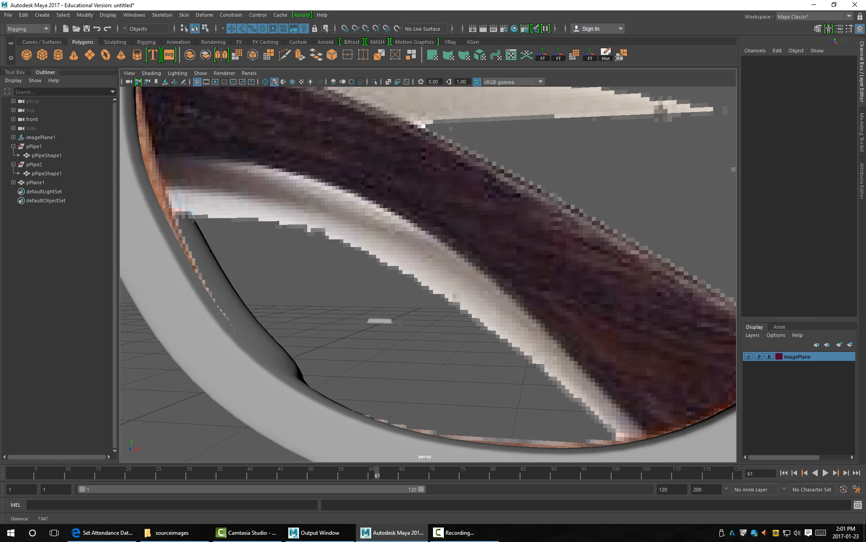
{"action": "right_click_drag", "start_coordinate": [434, 271], "coordinate": [325, 271], "text": "alt"}
{"action": "middle_click_drag", "start_coordinate": [325, 239], "coordinate": [371, 250], "text": "alt"}
{"action": "right_click_drag", "start_coordinate": [371, 251], "coordinate": [424, 251], "text": "alt"}
{"action": "left_click_drag", "start_coordinate": [424, 250], "coordinate": [338, 261], "text": "alt"}
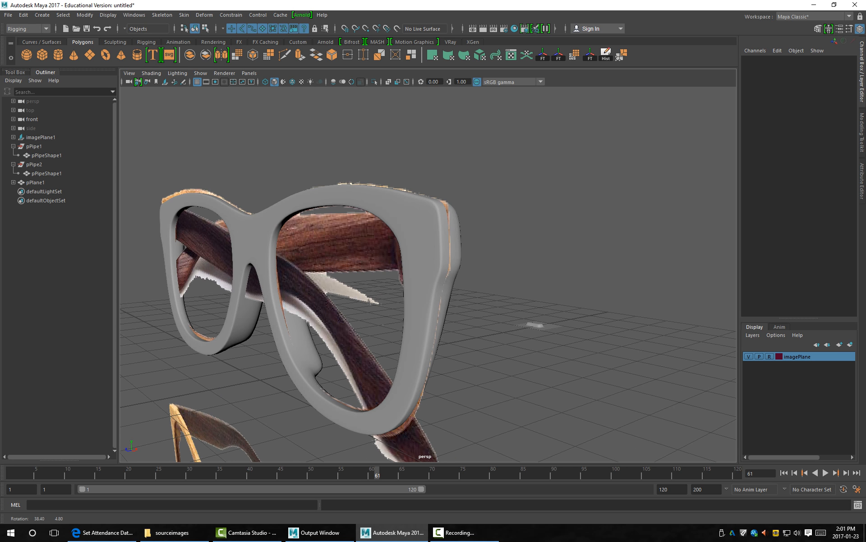
{"action": "middle_click_drag", "start_coordinate": [337, 261], "coordinate": [462, 255], "text": "alt"}
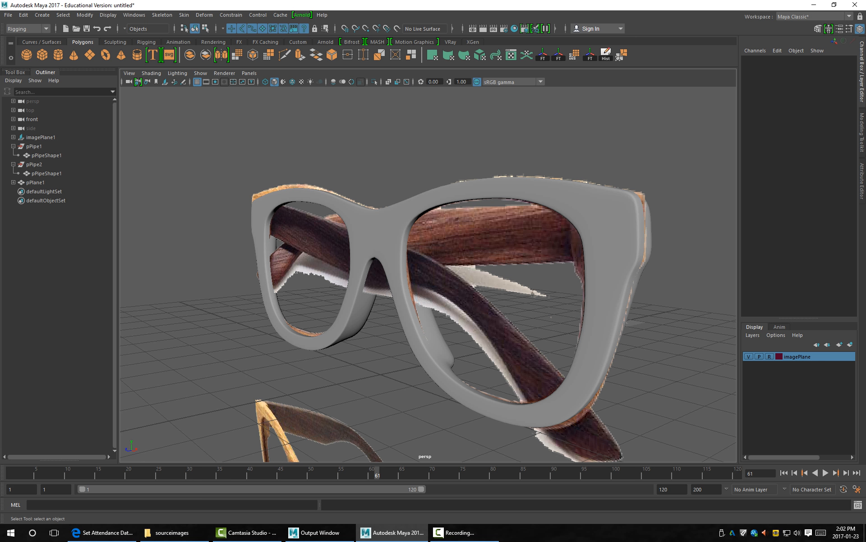
{"action": "left_click_drag", "start_coordinate": [316, 225], "coordinate": [604, 280], "text": "alt"}
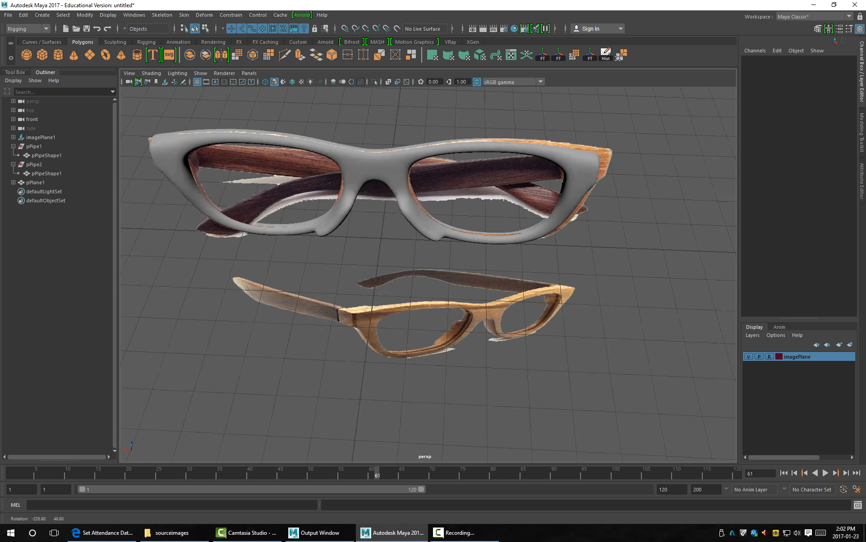
{"action": "middle_click_drag", "start_coordinate": [605, 279], "coordinate": [722, 325], "text": "alt"}
{"action": "right_click_drag", "start_coordinate": [429, 271], "coordinate": [497, 271], "text": "alt"}
{"action": "left_click_drag", "start_coordinate": [429, 288], "coordinate": [447, 253], "text": "alt"}
{"action": "middle_click_drag", "start_coordinate": [447, 252], "coordinate": [537, 185], "text": "alt"}
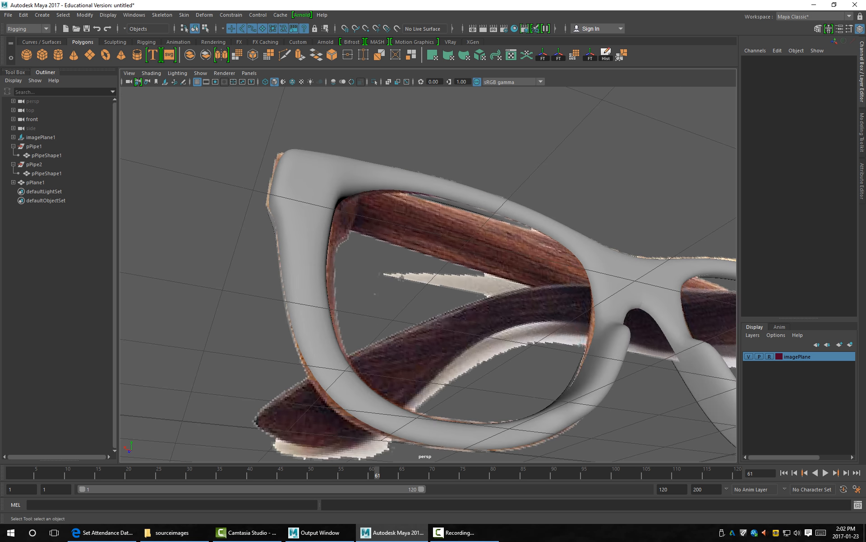
{"action": "left_click_drag", "start_coordinate": [429, 316], "coordinate": [469, 298], "text": "alt"}
{"action": "right_click_drag", "start_coordinate": [469, 298], "coordinate": [497, 298], "text": "alt"}
{"action": "middle_click_drag", "start_coordinate": [692, 317], "coordinate": [517, 264], "text": "alt"}
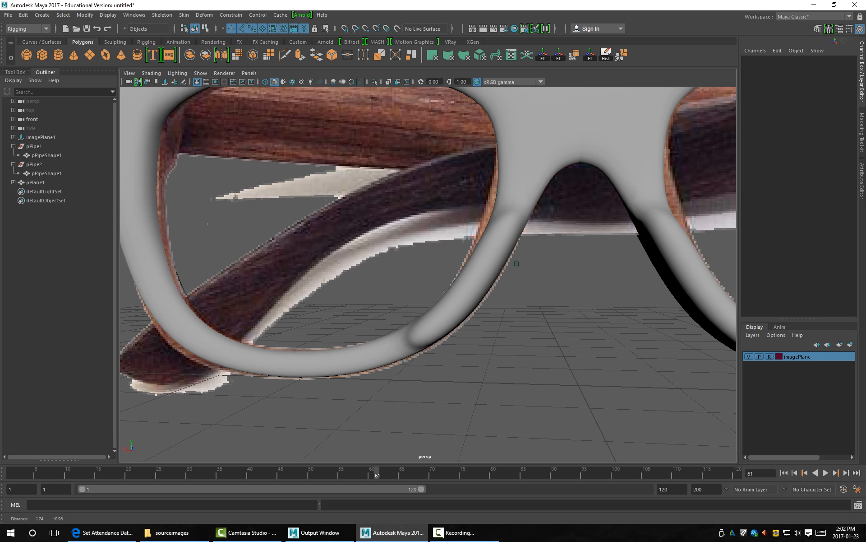
Select the full loop of back faces around the lens opening of pPipe1.
{"action": "left_click", "coordinate": [495, 263]}
{"action": "left_click_drag", "start_coordinate": [494, 264], "coordinate": [549, 298], "text": "alt"}
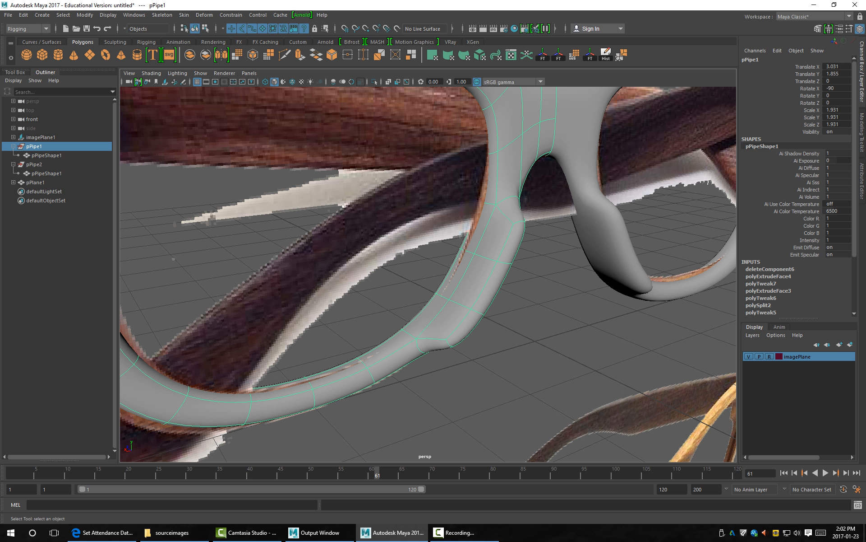
{"action": "right_click_drag", "start_coordinate": [503, 229], "coordinate": [504, 253]}
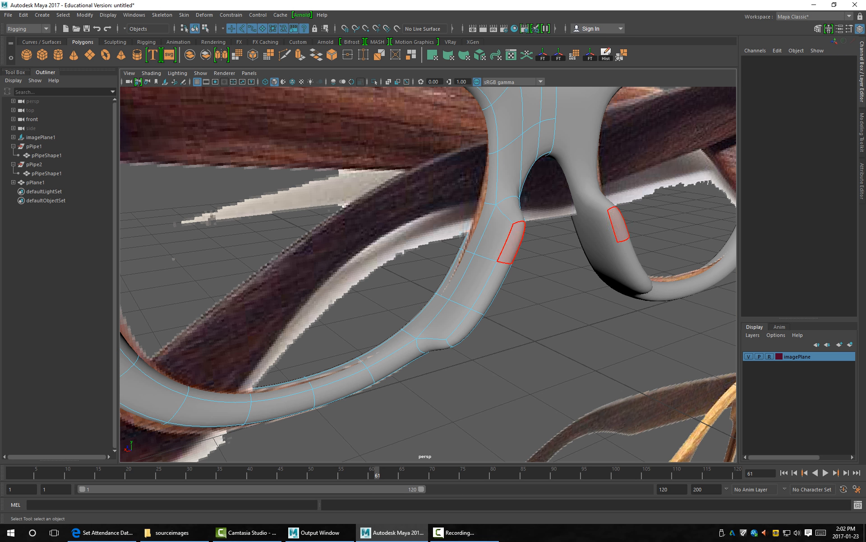
{"action": "left_click_drag", "start_coordinate": [511, 241], "coordinate": [460, 216], "text": "alt"}
{"action": "left_click", "coordinate": [507, 246]}
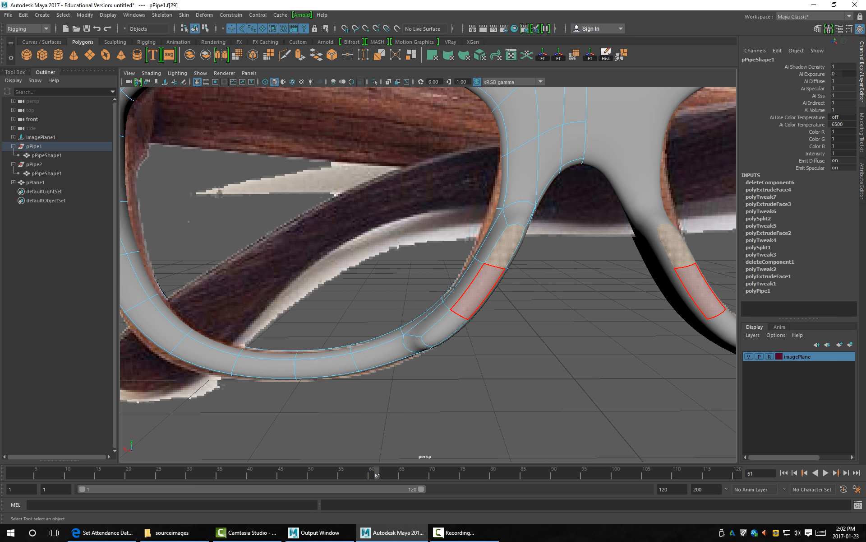
{"action": "double_click", "coordinate": [480, 288], "text": "shift"}
{"action": "middle_click_drag", "start_coordinate": [521, 118], "coordinate": [509, 203], "text": "alt"}
{"action": "middle_click_drag", "start_coordinate": [255, 176], "coordinate": [457, 177], "text": "alt"}
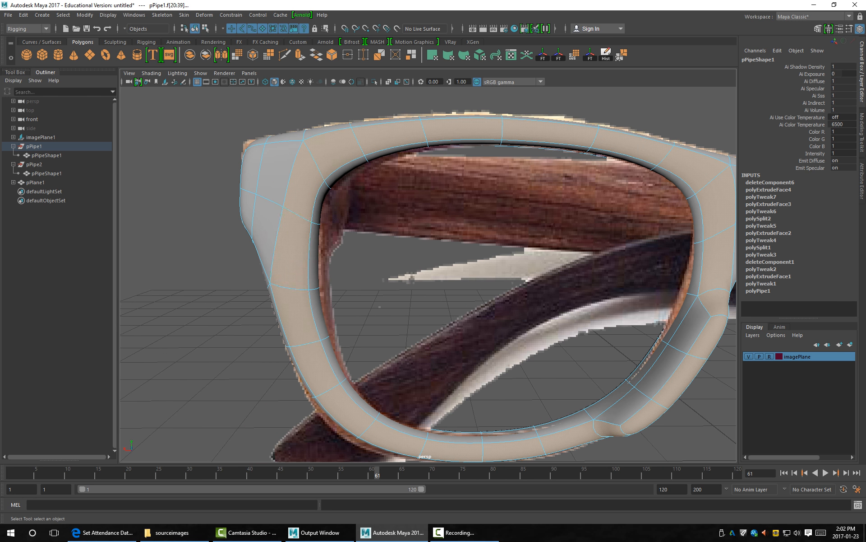
{"action": "left_click_drag", "start_coordinate": [519, 253], "coordinate": [585, 253], "text": "alt"}
{"action": "left_click_drag", "start_coordinate": [582, 343], "coordinate": [524, 312], "text": "alt"}
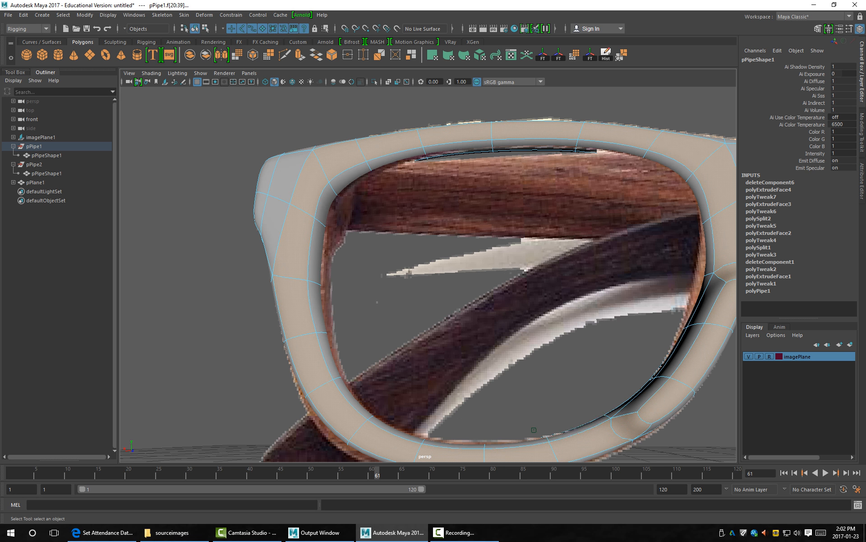
{"action": "left_click_drag", "start_coordinate": [397, 158], "coordinate": [118, 256], "text": "alt"}
Add the four back faces at the frame's outer hinge corner to the face selection.
{"action": "left_click", "coordinate": [292, 222], "text": "shift"}
{"action": "left_click", "coordinate": [268, 201], "text": "shift"}
{"action": "left_click", "coordinate": [274, 154], "text": "shift"}
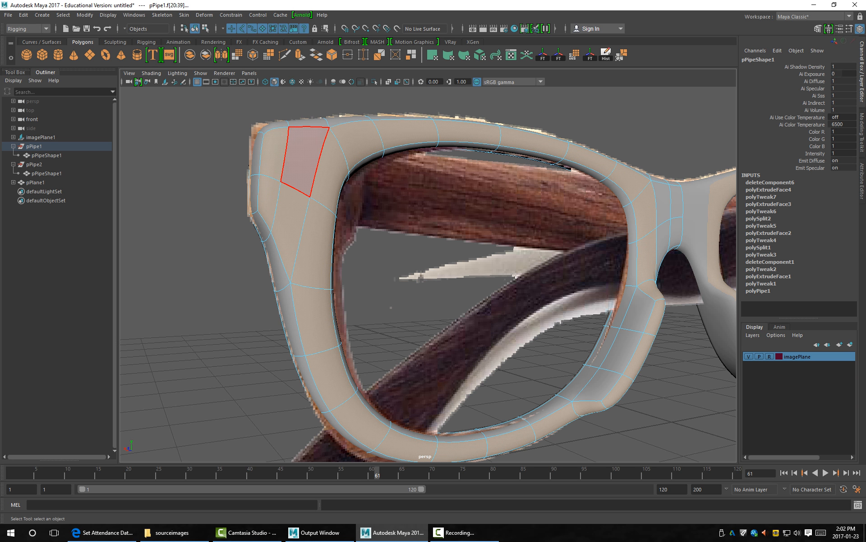
{"action": "left_click", "coordinate": [303, 156], "text": "shift"}
Add the remaining back faces of the bridge, up to the centre seam, to the face selection.
{"action": "left_click_drag", "start_coordinate": [311, 162], "coordinate": [361, 164], "text": "alt"}
{"action": "middle_click_drag", "start_coordinate": [677, 253], "coordinate": [384, 239], "text": "alt"}
{"action": "left_click", "coordinate": [413, 233], "text": "shift"}
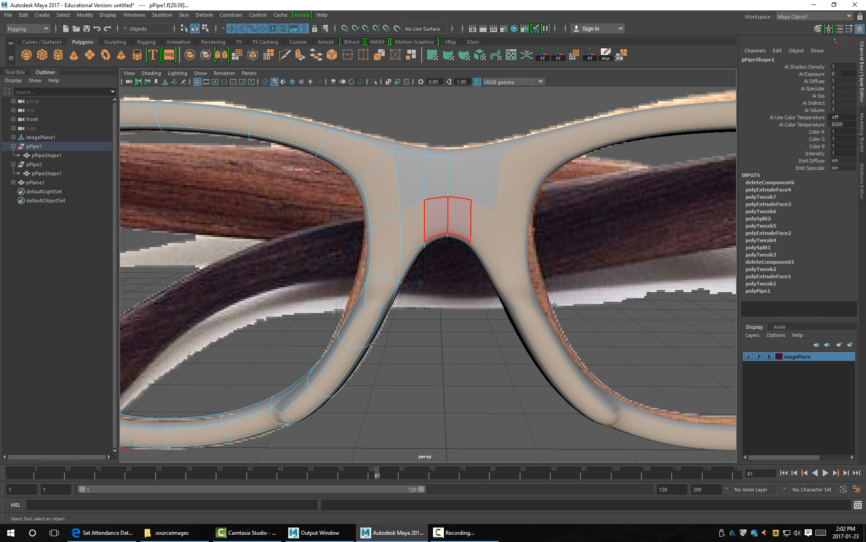
{"action": "left_click", "coordinate": [436, 216], "text": "shift"}
{"action": "left_click", "coordinate": [436, 176], "text": "shift"}
{"action": "left_click", "coordinate": [412, 181], "text": "shift"}
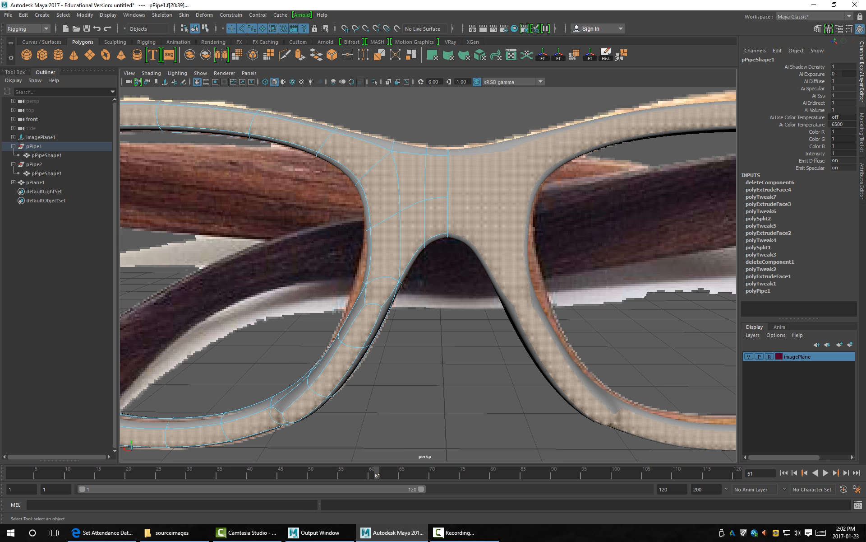
Extrude the selected back faces of the frame with a Local Translate Z of about 0.035.
{"action": "left_click_drag", "start_coordinate": [384, 266], "coordinate": [435, 277], "text": "alt"}
{"action": "middle_click_drag", "start_coordinate": [434, 277], "coordinate": [515, 245], "text": "alt"}
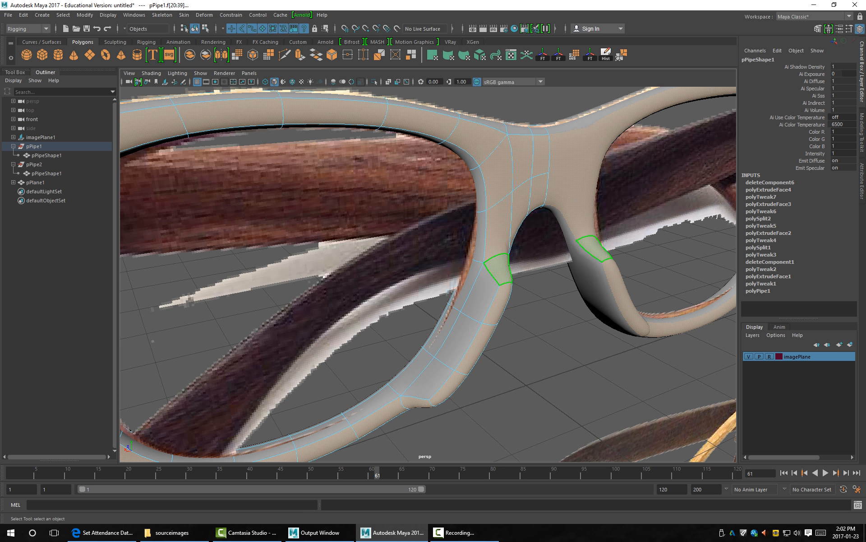
{"action": "right_click_drag", "start_coordinate": [319, 429], "coordinate": [294, 426], "text": "alt"}
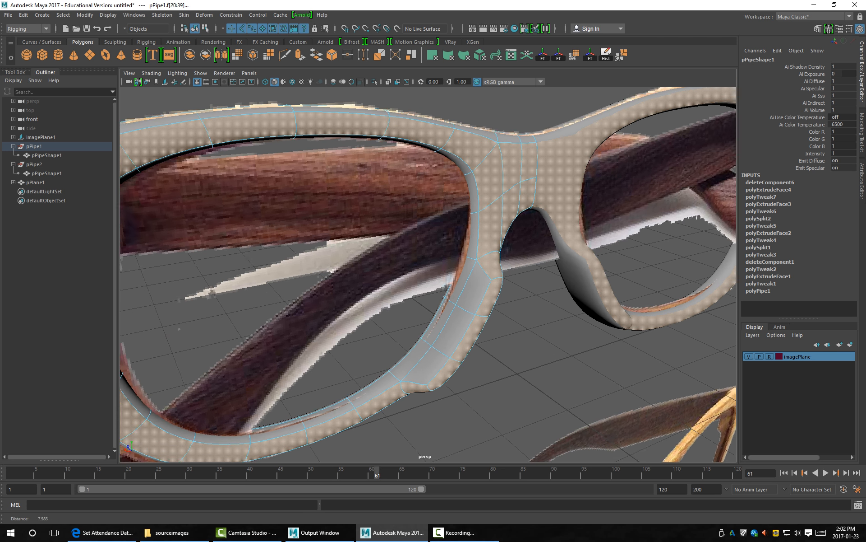
{"action": "middle_click_drag", "start_coordinate": [294, 427], "coordinate": [327, 400], "text": "alt"}
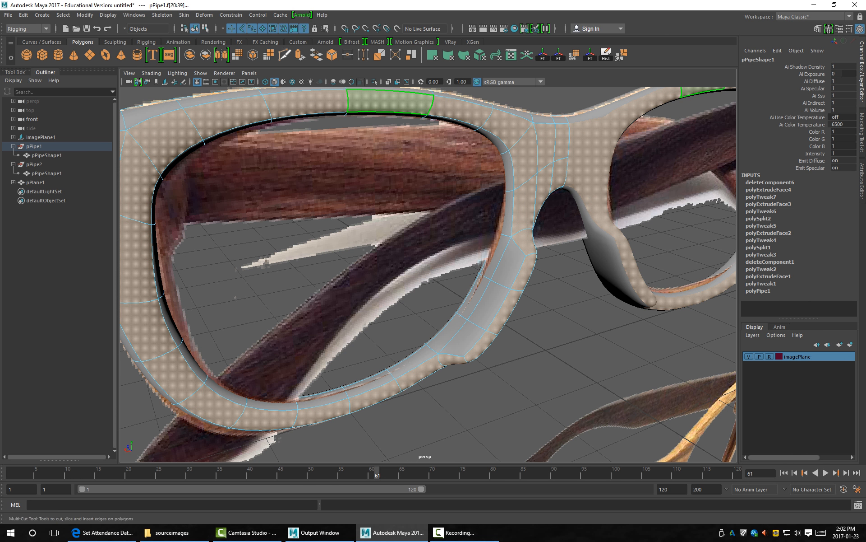
{"action": "left_click", "coordinate": [300, 55]}
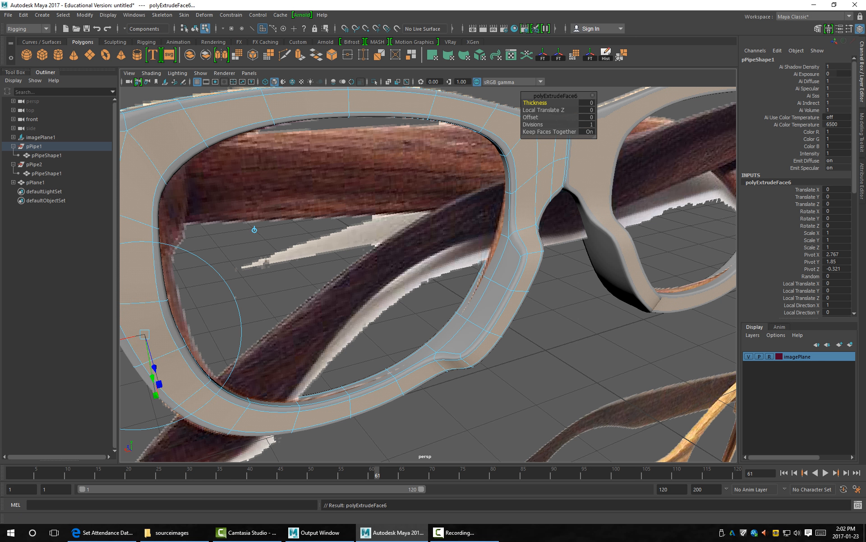
{"action": "left_click_drag", "start_coordinate": [254, 229], "coordinate": [413, 172], "text": "alt"}
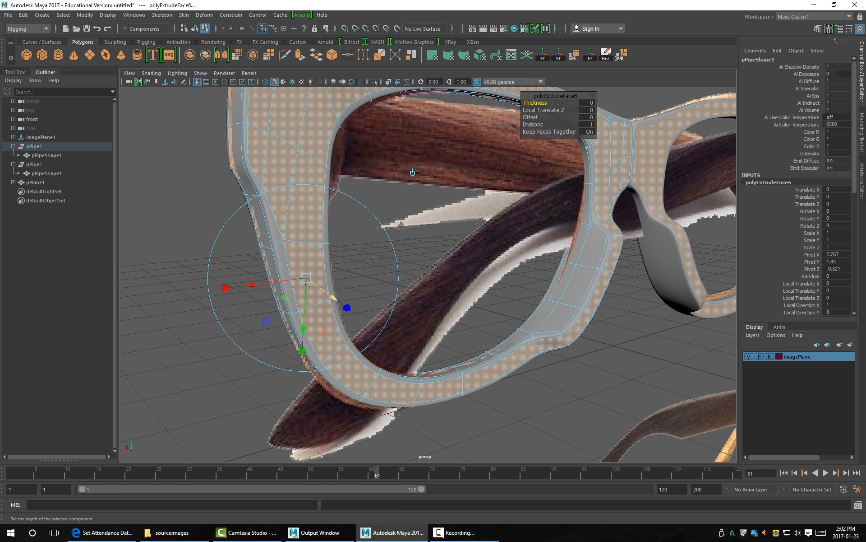
{"action": "left_click_drag", "start_coordinate": [334, 298], "coordinate": [336, 299]}
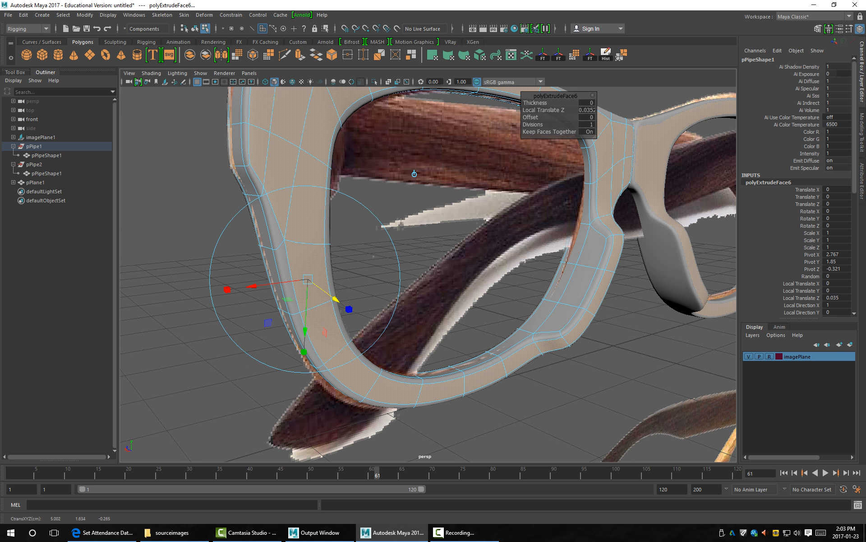
Return to object mode, display the extruded frame smoothed, and isolate pPipe1 in the view.
{"action": "key", "text": "1"}
{"action": "key", "text": "F8"}
{"action": "left_click", "coordinate": [415, 180]}
{"action": "left_click_drag", "start_coordinate": [414, 181], "coordinate": [334, 180], "text": "alt"}
{"action": "left_click", "coordinate": [212, 271]}
{"action": "key", "text": "3"}
{"action": "left_click", "coordinate": [451, 316]}
{"action": "left_click_drag", "start_coordinate": [451, 316], "coordinate": [243, 428], "text": "alt"}
{"action": "left_click", "coordinate": [391, 232]}
{"action": "key", "text": "ctrl+1"}
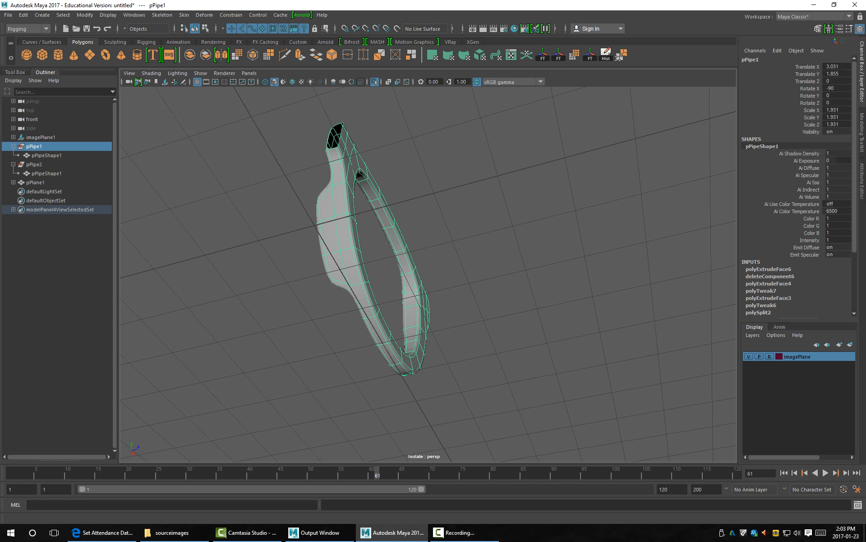
Examine the isolated frame half smoothed from the back, and switch it to unsmoothed display to check its edges.
{"action": "left_click", "coordinate": [496, 271]}
{"action": "left_click_drag", "start_coordinate": [433, 271], "coordinate": [492, 303], "text": "alt"}
{"action": "left_click_drag", "start_coordinate": [379, 271], "coordinate": [419, 264], "text": "alt"}
{"action": "right_click_drag", "start_coordinate": [420, 271], "coordinate": [490, 270], "text": "alt"}
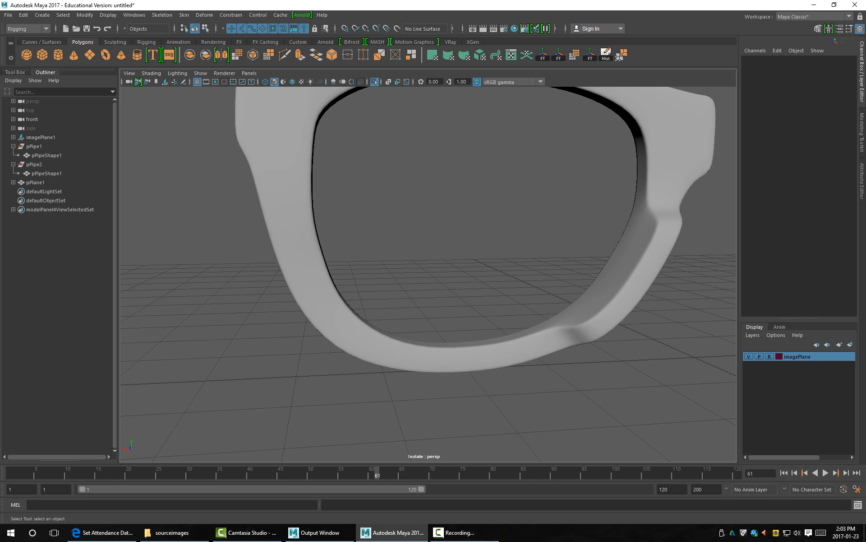
{"action": "left_click", "coordinate": [582, 325]}
{"action": "key", "text": "1"}
{"action": "left_click_drag", "start_coordinate": [452, 271], "coordinate": [533, 266], "text": "alt"}
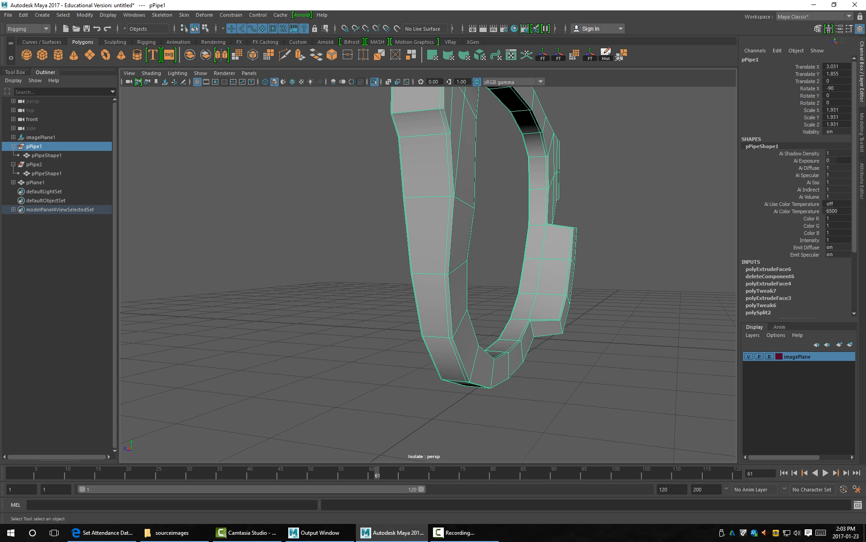
Undo the isolation, the back-face extrusion and the latest additions to the face selection.
{"action": "key", "text": "ctrl+z"}
{"action": "key", "text": "ctrl+z"}
{"action": "key", "text": "ctrl+z"}
{"action": "key", "text": "ctrl+z"}
{"action": "key", "text": "ctrl+z"}
{"action": "key", "text": "ctrl+z"}
{"action": "key", "text": "ctrl+z"}
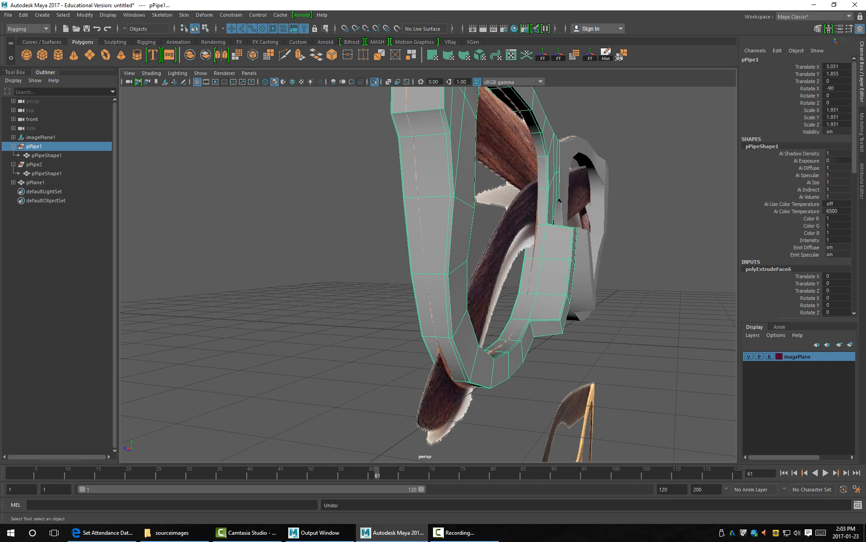
{"action": "key", "text": "ctrl+z"}
{"action": "key", "text": "ctrl+z"}
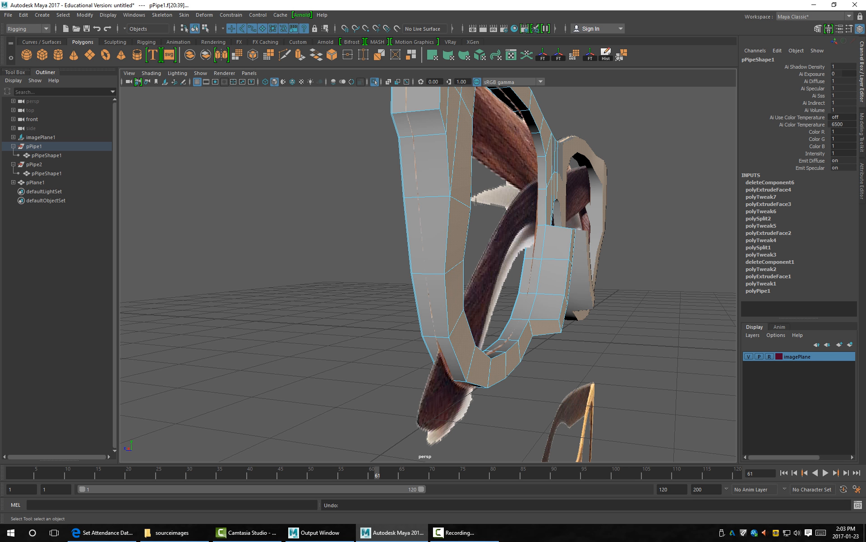
{"action": "left_click_drag", "start_coordinate": [564, 288], "coordinate": [428, 289], "text": "alt"}
{"action": "scroll", "coordinate": [428, 274], "scroll_direction": "down", "scroll_amount": 3}
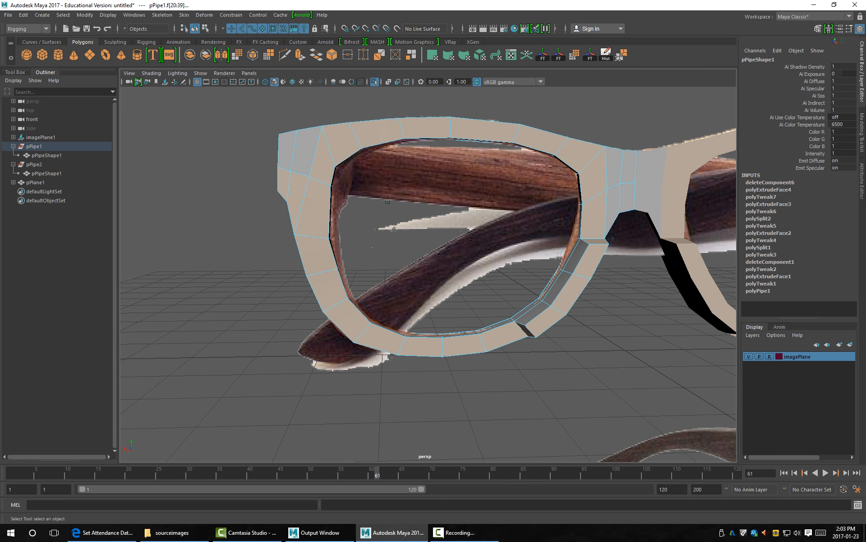
{"action": "left_click", "coordinate": [519, 289]}
{"action": "left_click_drag", "start_coordinate": [571, 294], "coordinate": [717, 320], "text": "alt"}
{"action": "left_click_drag", "start_coordinate": [447, 111], "coordinate": [316, 120], "text": "alt"}
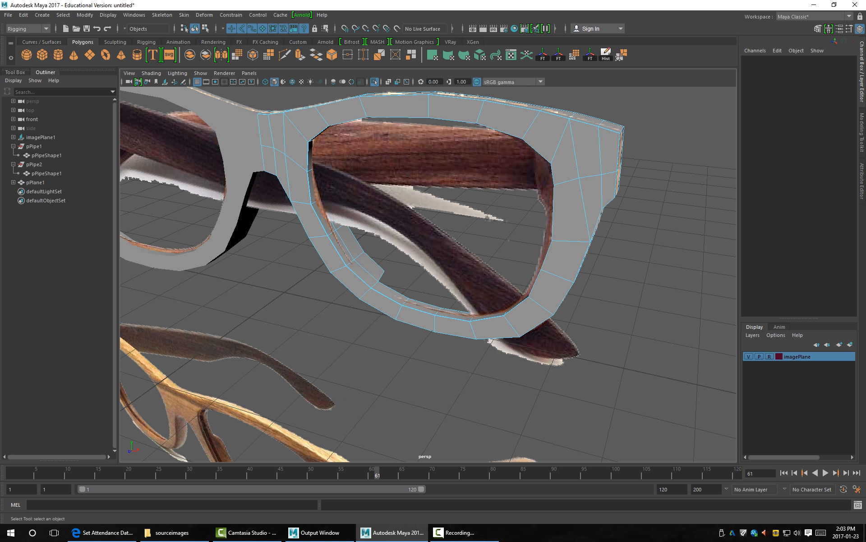
{"action": "left_click", "coordinate": [296, 146]}
{"action": "double_click", "coordinate": [306, 124], "text": "shift"}
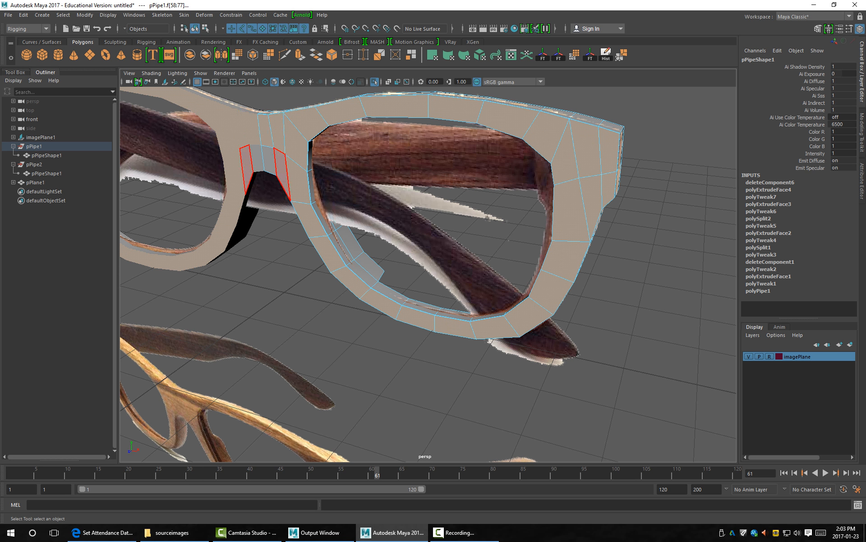
{"action": "left_click_drag", "start_coordinate": [283, 176], "coordinate": [174, 182], "text": "alt"}
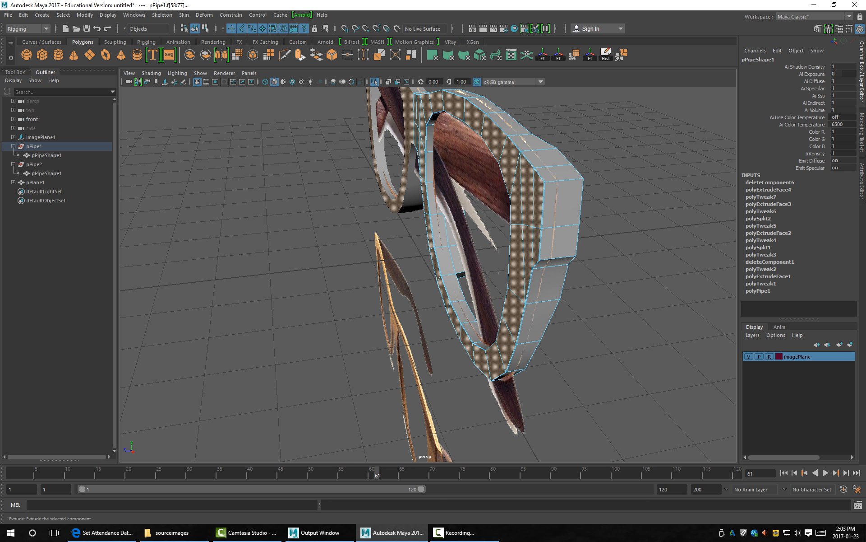
Select the ring of back faces around the lens opening on the pPipe1 half of the frame.
{"action": "left_click_drag", "start_coordinate": [600, 375], "coordinate": [482, 337], "text": "alt"}
{"action": "left_click", "coordinate": [482, 336]}
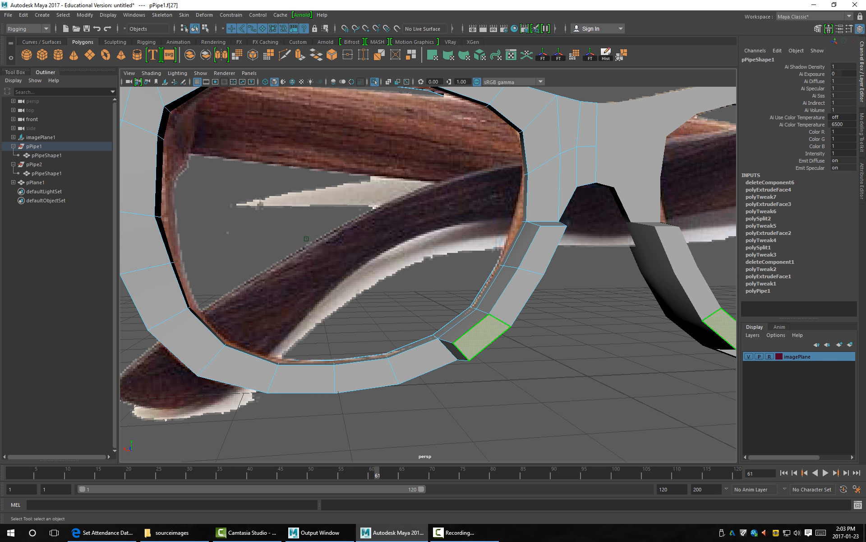
{"action": "double_click", "coordinate": [515, 295], "text": "shift"}
{"action": "left_click_drag", "start_coordinate": [523, 293], "coordinate": [528, 271], "text": "alt"}
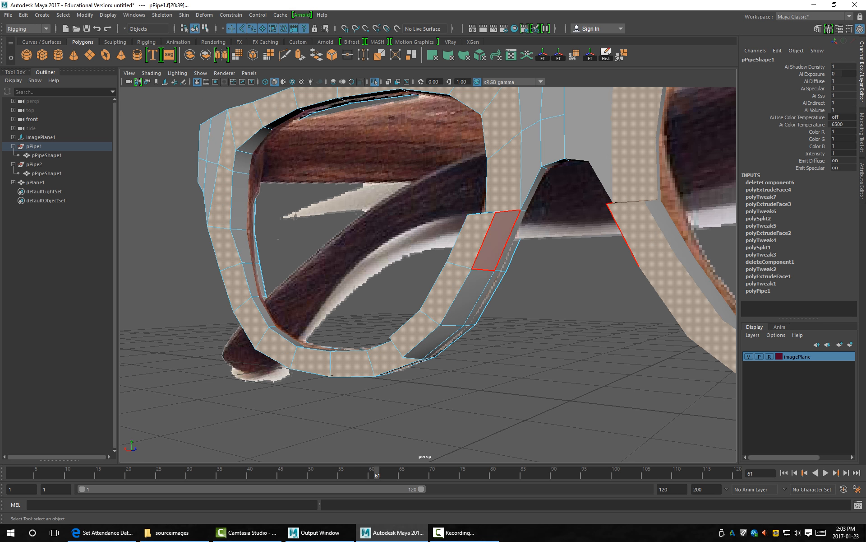
{"action": "left_click_drag", "start_coordinate": [422, 336], "coordinate": [524, 355], "text": "alt"}
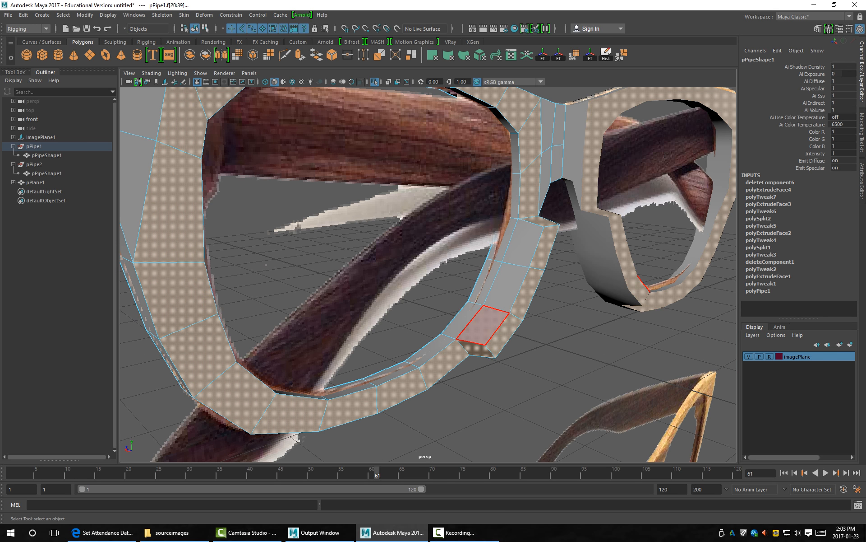
{"action": "left_click_drag", "start_coordinate": [490, 327], "coordinate": [431, 307], "text": "alt"}
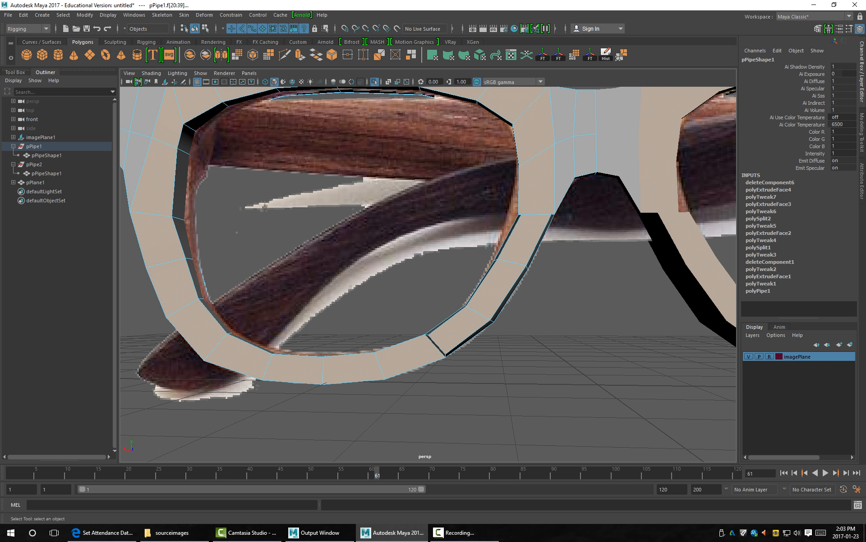
Add the back faces of the bridge and of the frame's outer corner to the selection.
{"action": "scroll", "coordinate": [431, 306], "scroll_direction": "down", "scroll_amount": 3}
{"action": "left_click_drag", "start_coordinate": [431, 307], "coordinate": [417, 330], "text": "alt"}
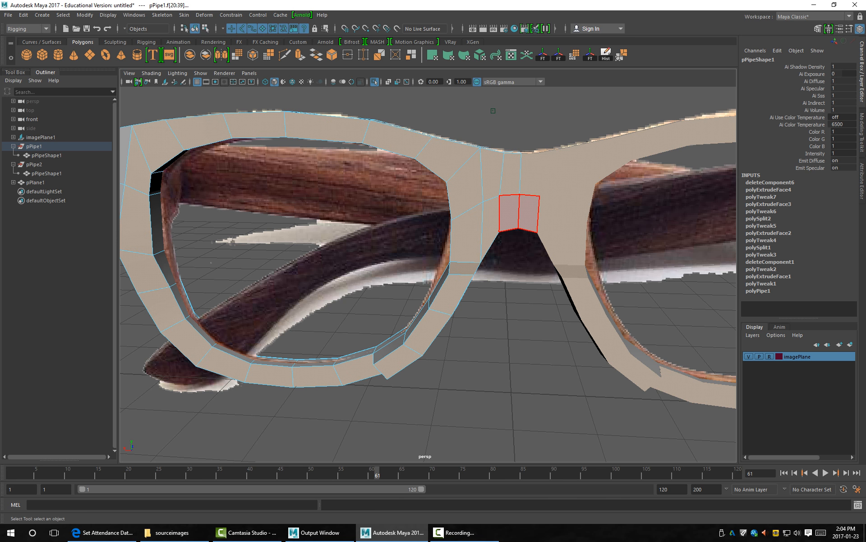
{"action": "middle_click_drag", "start_coordinate": [519, 212], "coordinate": [615, 246], "text": "alt"}
{"action": "left_click", "coordinate": [361, 153], "text": "shift"}
{"action": "left_click", "coordinate": [350, 212], "text": "shift"}
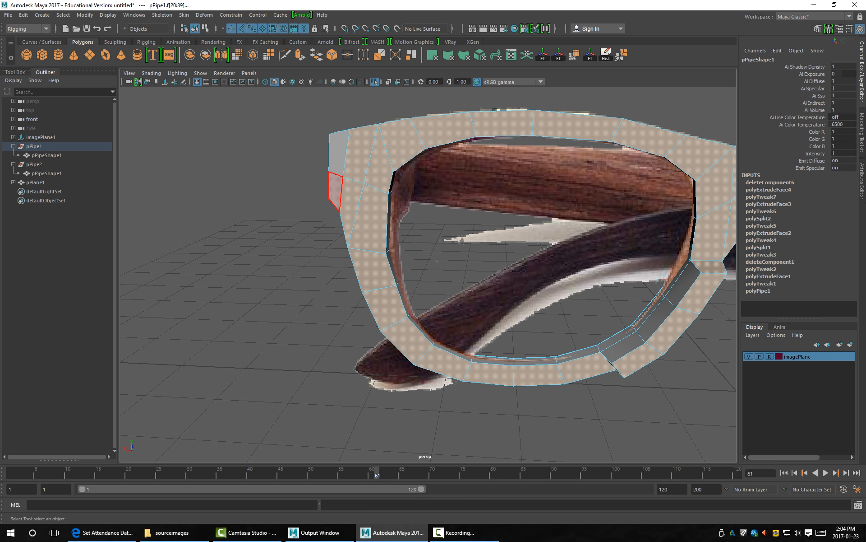
{"action": "left_click", "coordinate": [336, 188], "text": "shift"}
{"action": "left_click", "coordinate": [339, 153], "text": "shift"}
{"action": "left_click_drag", "start_coordinate": [361, 158], "coordinate": [340, 167], "text": "alt"}
{"action": "middle_click_drag", "start_coordinate": [496, 217], "coordinate": [370, 183], "text": "alt"}
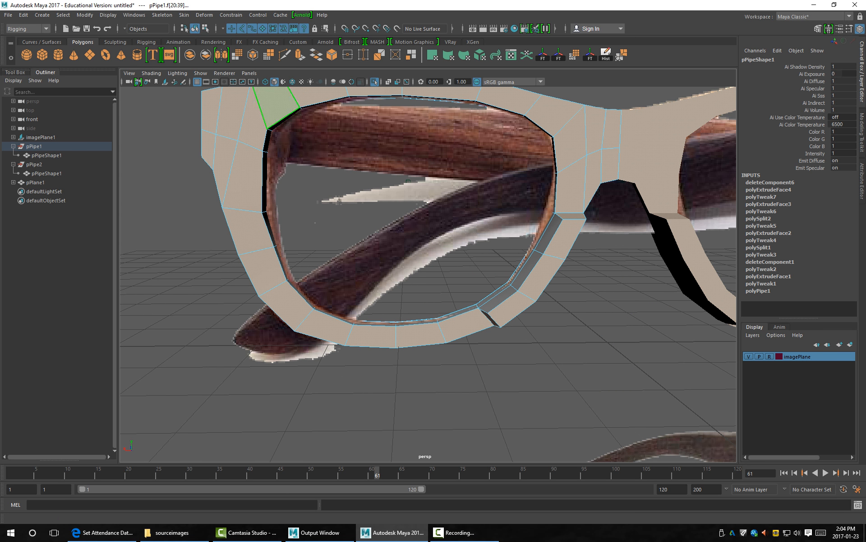
Extrude the selected back faces with a Local Translate Z of about 0.017, and return to object mode in smoothed display.
{"action": "key", "text": "3"}
{"action": "left_click_drag", "start_coordinate": [408, 203], "coordinate": [467, 208], "text": "alt"}
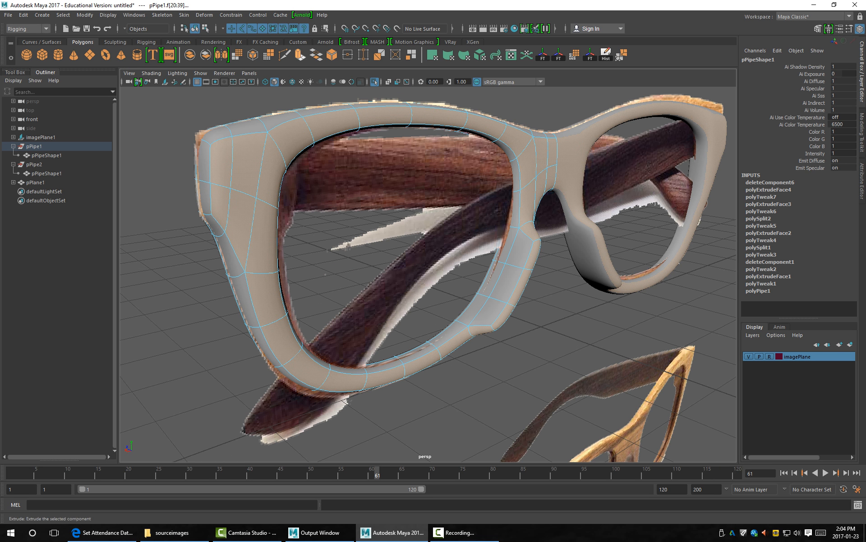
{"action": "left_click", "coordinate": [300, 54]}
{"action": "left_click_drag", "start_coordinate": [525, 233], "coordinate": [578, 232], "text": "alt"}
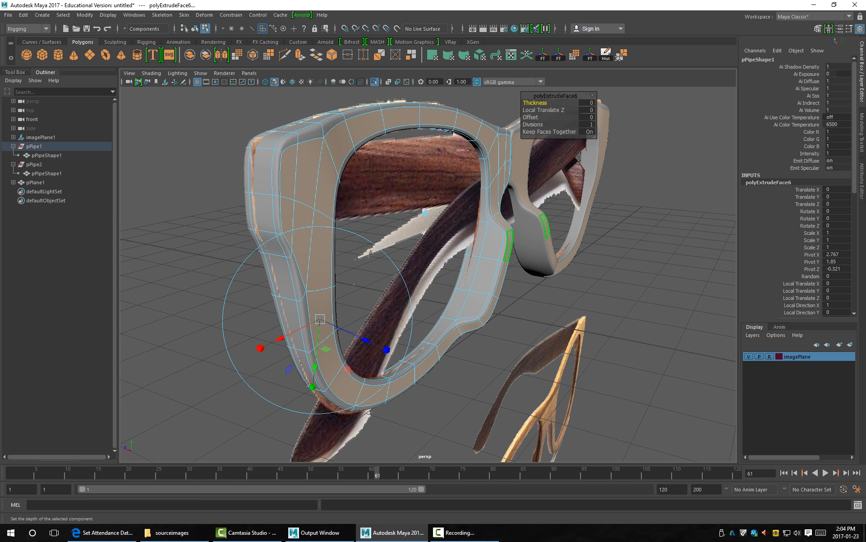
{"action": "mouse_move", "coordinate": [578, 232]}
{"action": "left_mouse_down", "text": "alt"}
{"action": "mouse_move", "coordinate": [580, 216]}
{"action": "mouse_move", "coordinate": [578, 239]}
{"action": "left_mouse_up", "text": "alt"}
{"action": "left_click_drag", "start_coordinate": [373, 342], "coordinate": [375, 343]}
{"action": "key", "text": "1"}
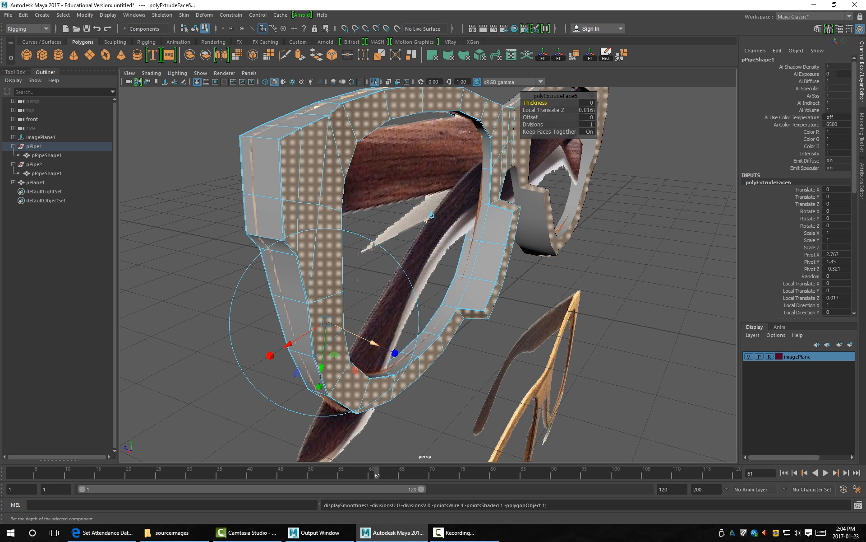
{"action": "key", "text": "3"}
{"action": "right_click_drag", "start_coordinate": [489, 260], "coordinate": [525, 223]}
{"action": "left_click", "coordinate": [609, 226]}
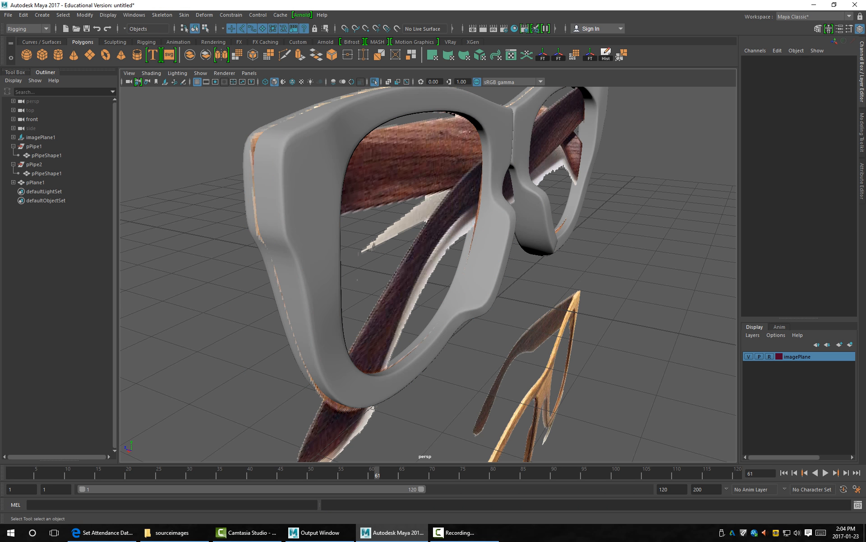
Delete the two new inner faces along the bridge's centre seam and return to object mode.
{"action": "left_click_drag", "start_coordinate": [586, 235], "coordinate": [406, 235], "text": "alt"}
{"action": "right_click_drag", "start_coordinate": [407, 235], "coordinate": [384, 234], "text": "alt"}
{"action": "left_click_drag", "start_coordinate": [406, 235], "coordinate": [460, 257], "text": "alt"}
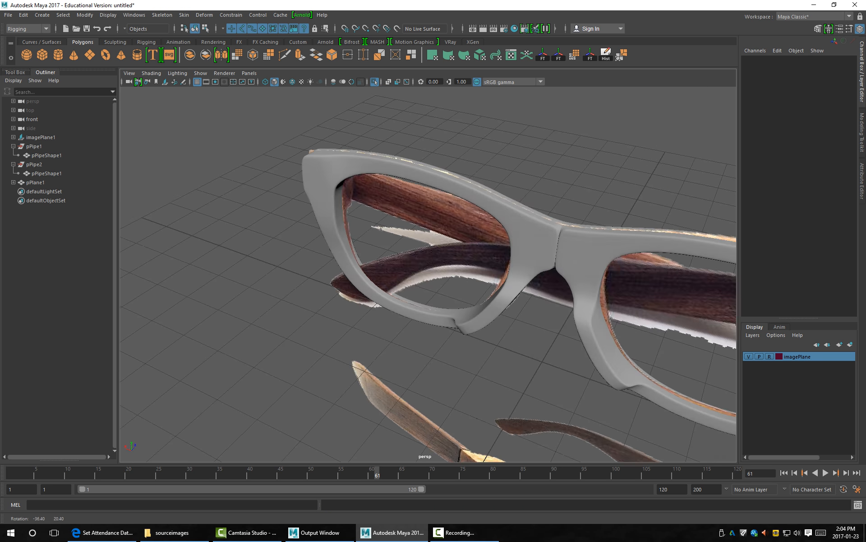
{"action": "right_click_drag", "start_coordinate": [460, 257], "coordinate": [506, 257], "text": "alt"}
{"action": "left_click_drag", "start_coordinate": [505, 258], "coordinate": [478, 244], "text": "alt"}
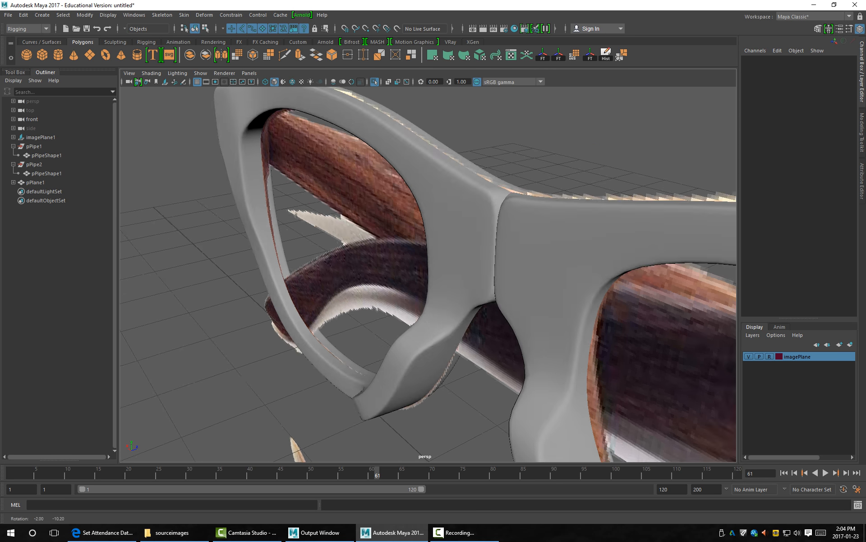
{"action": "right_click_drag", "start_coordinate": [478, 244], "coordinate": [524, 244], "text": "alt"}
{"action": "middle_click_drag", "start_coordinate": [524, 244], "coordinate": [481, 278], "text": "alt"}
{"action": "right_click", "coordinate": [464, 230]}
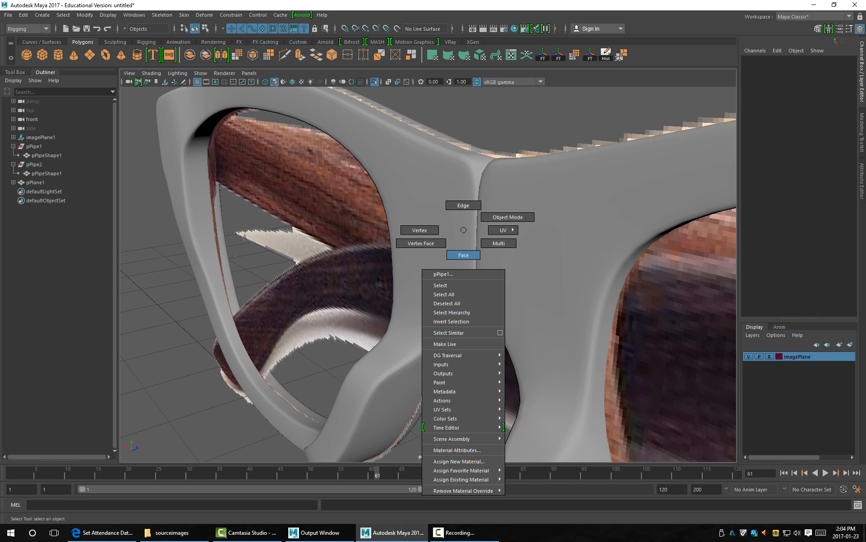
{"action": "left_click", "coordinate": [464, 254]}
{"action": "left_click", "coordinate": [477, 207]}
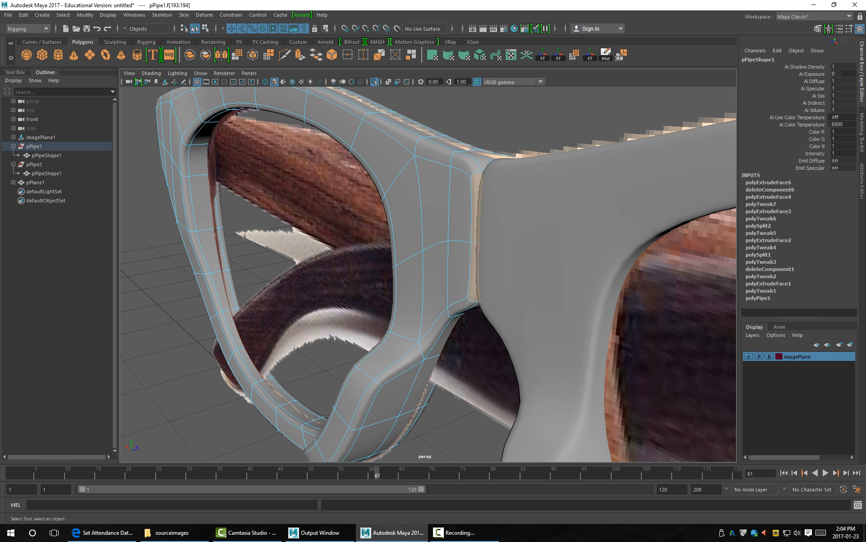
{"action": "key", "text": "Delete"}
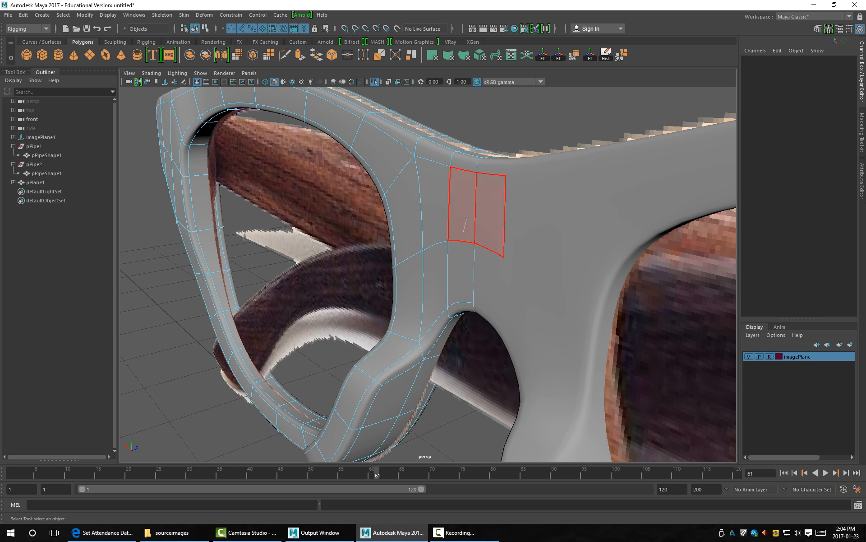
{"action": "right_click_drag", "start_coordinate": [463, 187], "coordinate": [506, 174]}
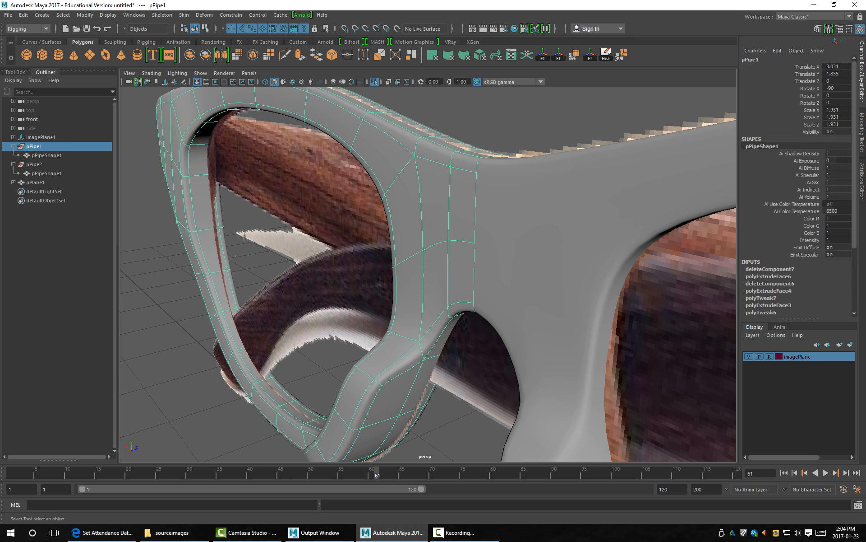
{"action": "left_click", "coordinate": [510, 130]}
Move the vertices at the upper end of the nose pad slightly towards the front of the frame, and return to object mode.
{"action": "left_click_drag", "start_coordinate": [510, 271], "coordinate": [425, 275], "text": "alt"}
{"action": "right_click_drag", "start_coordinate": [510, 275], "coordinate": [452, 277], "text": "alt"}
{"action": "middle_click_drag", "start_coordinate": [451, 278], "coordinate": [459, 250], "text": "alt"}
{"action": "left_click_drag", "start_coordinate": [375, 194], "coordinate": [384, 275], "text": "alt"}
{"action": "middle_click_drag", "start_coordinate": [384, 275], "coordinate": [555, 226], "text": "alt"}
{"action": "right_click_drag", "start_coordinate": [555, 225], "coordinate": [609, 225], "text": "alt"}
{"action": "left_click_drag", "start_coordinate": [541, 244], "coordinate": [488, 199], "text": "alt"}
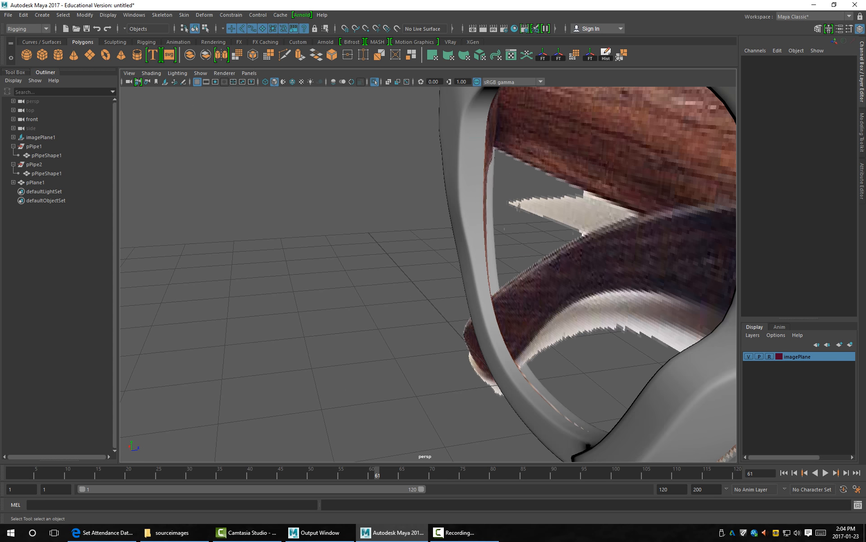
{"action": "right_click_drag", "start_coordinate": [488, 198], "coordinate": [456, 198]}
{"action": "left_click_drag", "start_coordinate": [466, 199], "coordinate": [388, 194], "text": "alt"}
{"action": "left_click_drag", "start_coordinate": [441, 189], "coordinate": [476, 208]}
{"action": "left_click_drag", "start_coordinate": [476, 209], "coordinate": [659, 228], "text": "alt"}
{"action": "key", "text": "w"}
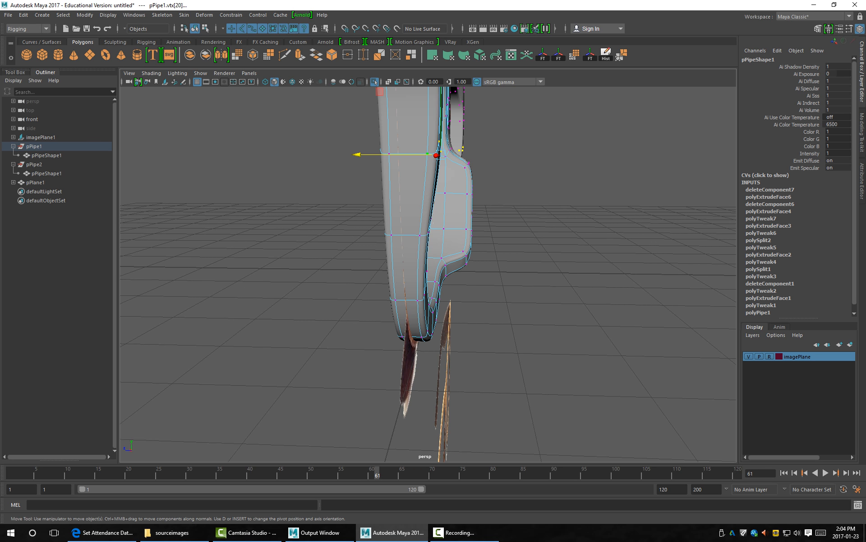
{"action": "left_click_drag", "start_coordinate": [361, 154], "coordinate": [352, 154]}
{"action": "left_click_drag", "start_coordinate": [564, 149], "coordinate": [455, 129], "text": "alt"}
{"action": "middle_click_drag", "start_coordinate": [455, 129], "coordinate": [481, 227], "text": "alt"}
{"action": "left_click_drag", "start_coordinate": [481, 226], "coordinate": [456, 204], "text": "alt"}
{"action": "right_click_drag", "start_coordinate": [488, 298], "coordinate": [540, 271]}
{"action": "left_click", "coordinate": [540, 271]}
Flatten the four back faces at the frame's outer corner by scaling them to about 0.278 in depth.
{"action": "left_click_drag", "start_coordinate": [540, 272], "coordinate": [488, 291], "text": "alt"}
{"action": "scroll", "coordinate": [452, 275], "scroll_direction": "down", "scroll_amount": 3}
{"action": "scroll", "coordinate": [428, 274], "scroll_direction": "up", "scroll_amount": 4}
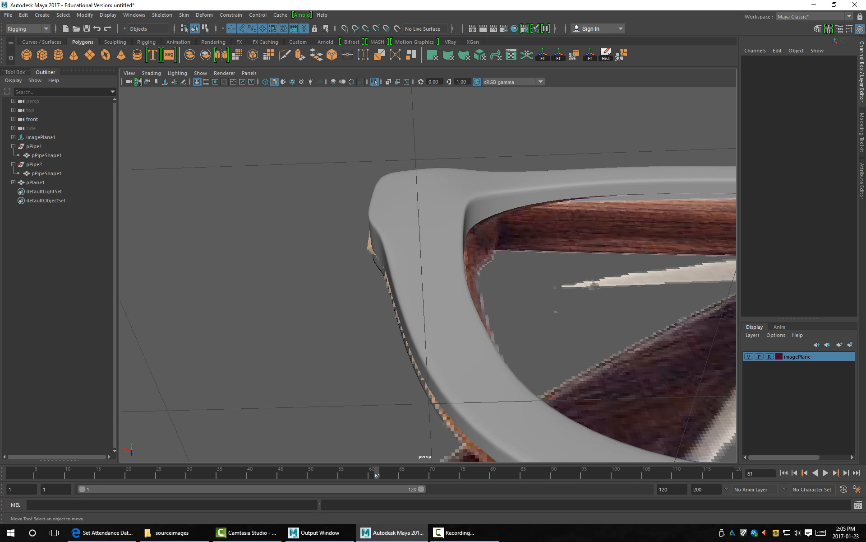
{"action": "right_click_drag", "start_coordinate": [408, 197], "coordinate": [408, 224]}
{"action": "left_click", "coordinate": [382, 212]}
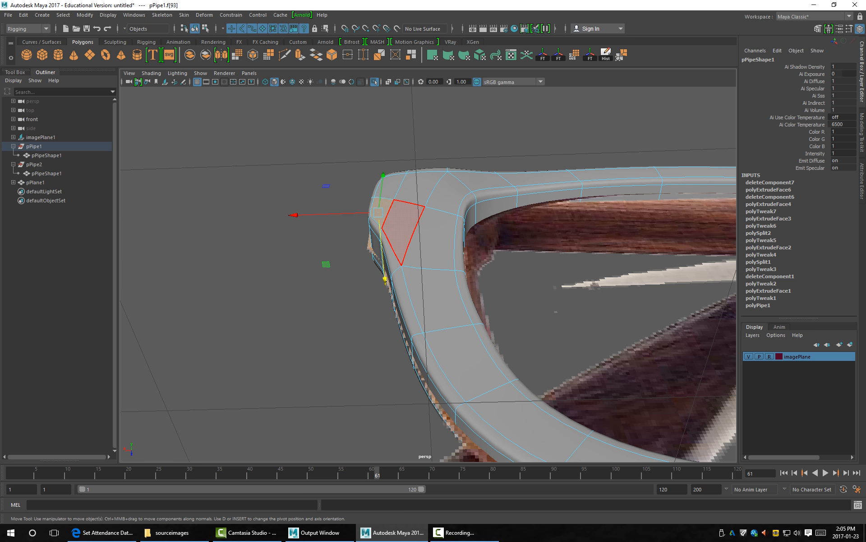
{"action": "left_click", "coordinate": [401, 224], "text": "shift"}
{"action": "left_click", "coordinate": [418, 188], "text": "shift"}
{"action": "left_click", "coordinate": [390, 185], "text": "shift"}
{"action": "left_click_drag", "start_coordinate": [390, 185], "coordinate": [386, 136], "text": "alt"}
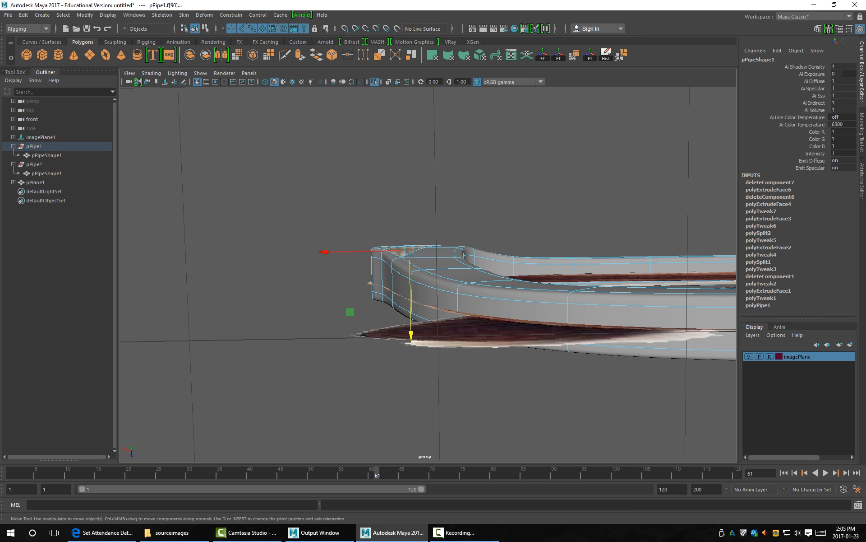
{"action": "key", "text": "r"}
{"action": "left_click_drag", "start_coordinate": [408, 168], "coordinate": [409, 229]}
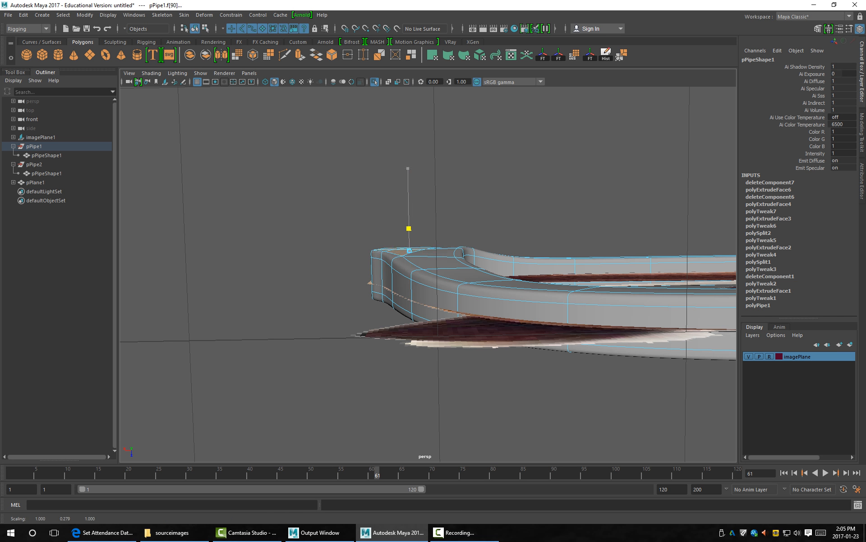
Select the narrow rim faces bordering the outer corner's back surface and scale them down in depth.
{"action": "left_click_drag", "start_coordinate": [535, 93], "coordinate": [583, 176], "text": "alt"}
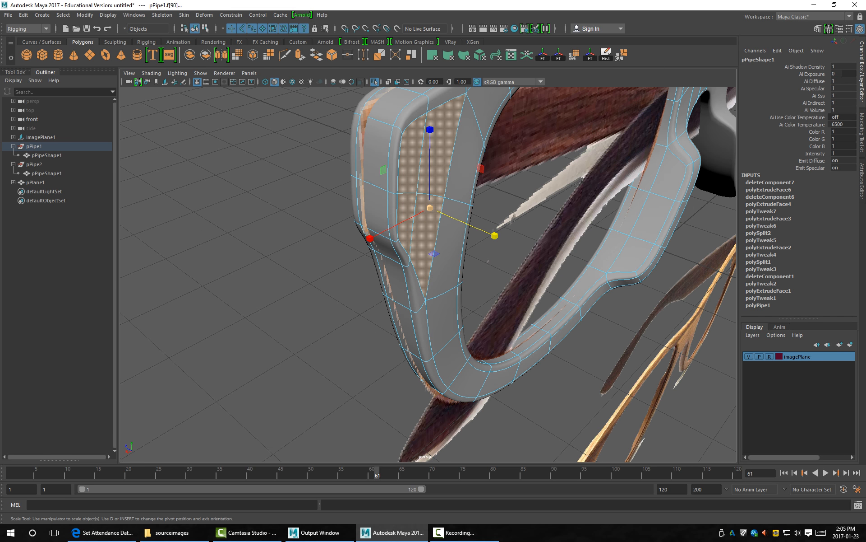
{"action": "key", "text": "q"}
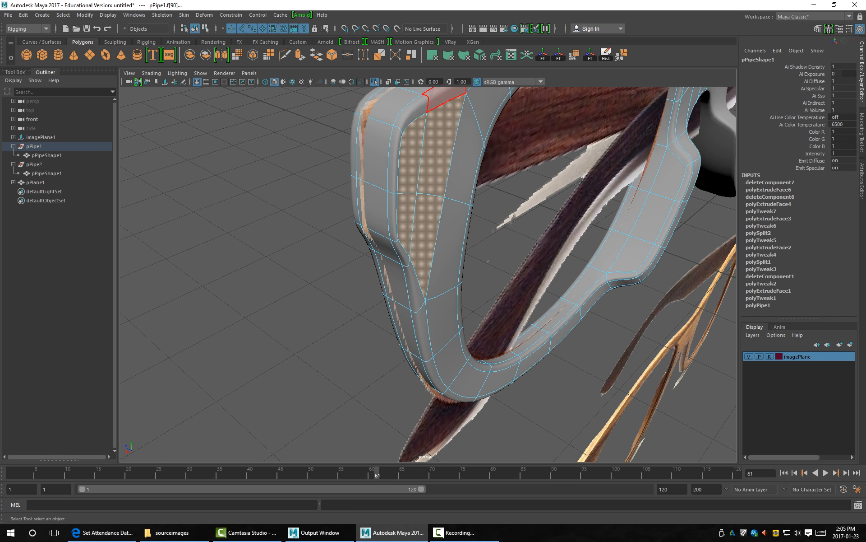
{"action": "left_click", "coordinate": [443, 98]}
{"action": "left_click", "coordinate": [409, 116], "text": "shift"}
{"action": "left_click", "coordinate": [394, 167], "text": "shift"}
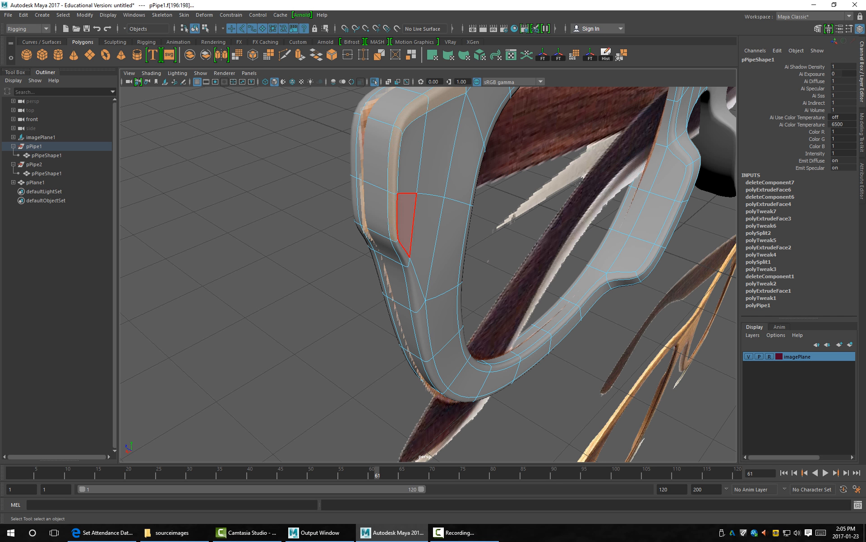
{"action": "key", "text": "r"}
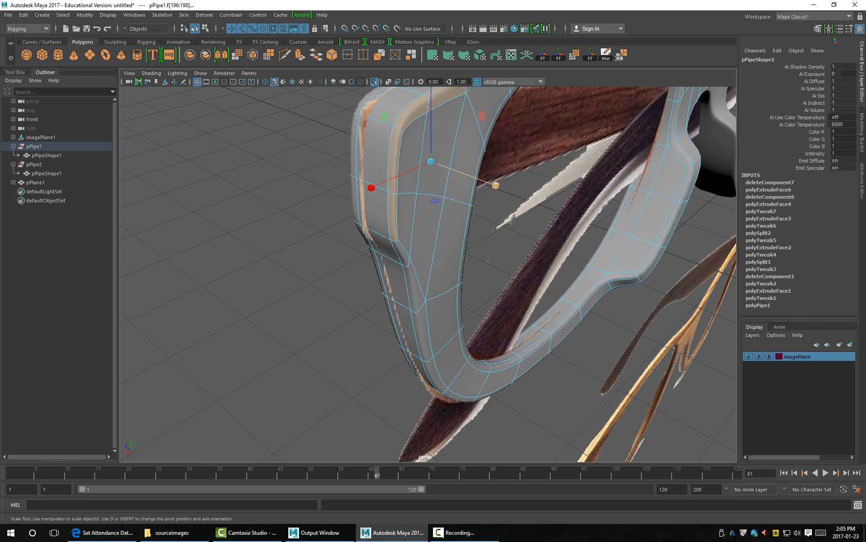
{"action": "left_click_drag", "start_coordinate": [496, 185], "coordinate": [465, 174]}
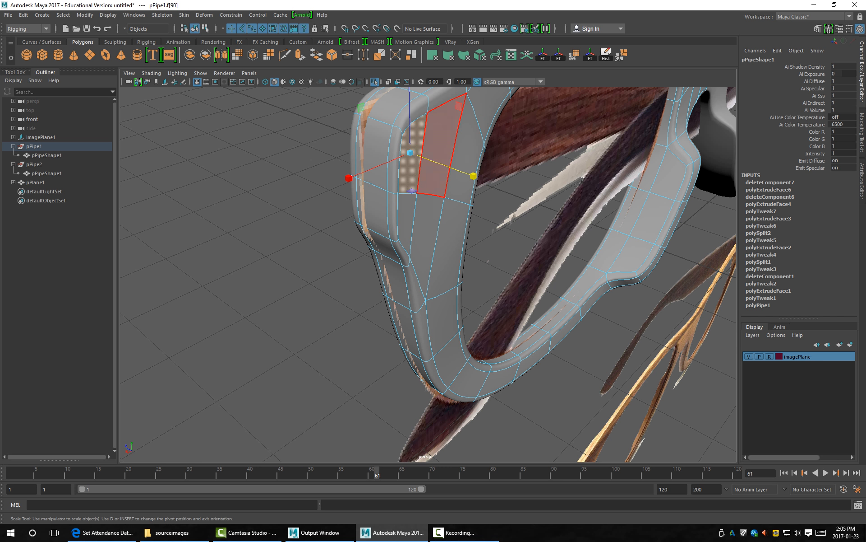
Reselect the outer corner's back faces, move them slightly further back, and check the smoothed corner in object mode.
{"action": "left_click", "coordinate": [442, 138]}
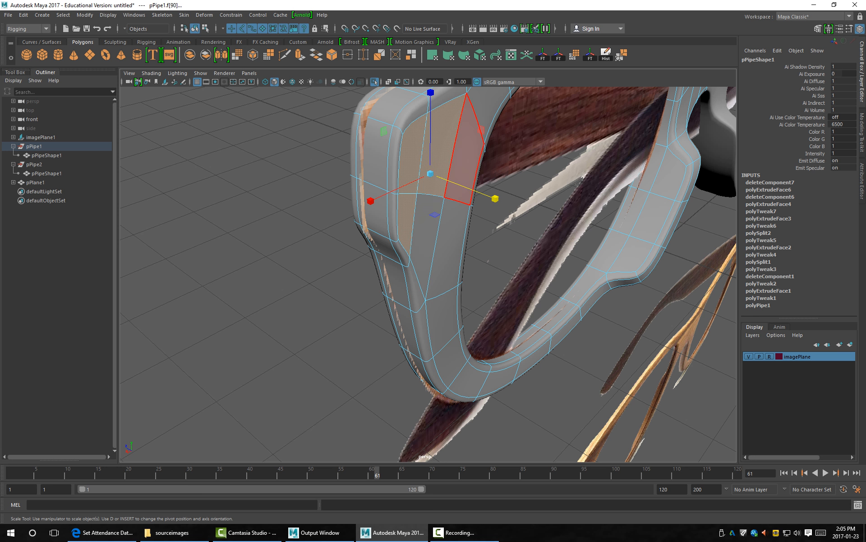
{"action": "key", "text": "w"}
{"action": "left_click_drag", "start_coordinate": [372, 152], "coordinate": [376, 153]}
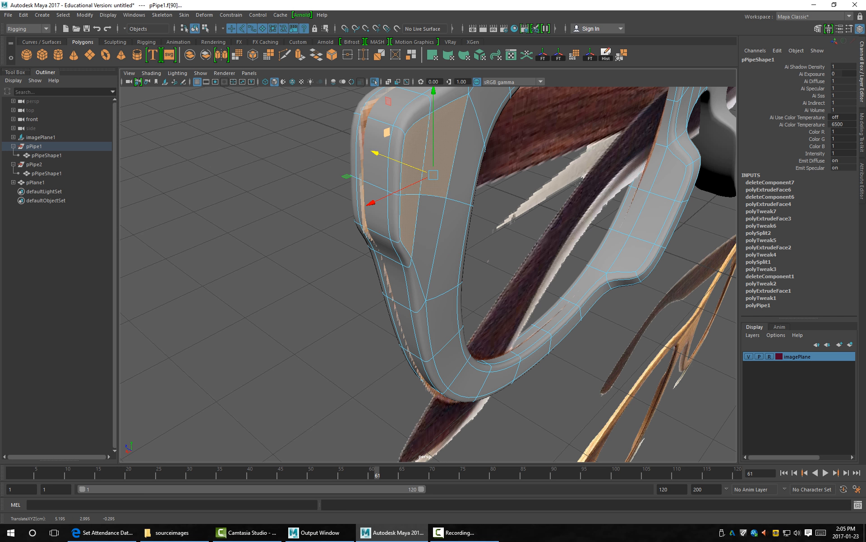
{"action": "key", "text": "F8"}
{"action": "left_click", "coordinate": [582, 174]}
{"action": "left_click_drag", "start_coordinate": [424, 424], "coordinate": [536, 417], "text": "alt"}
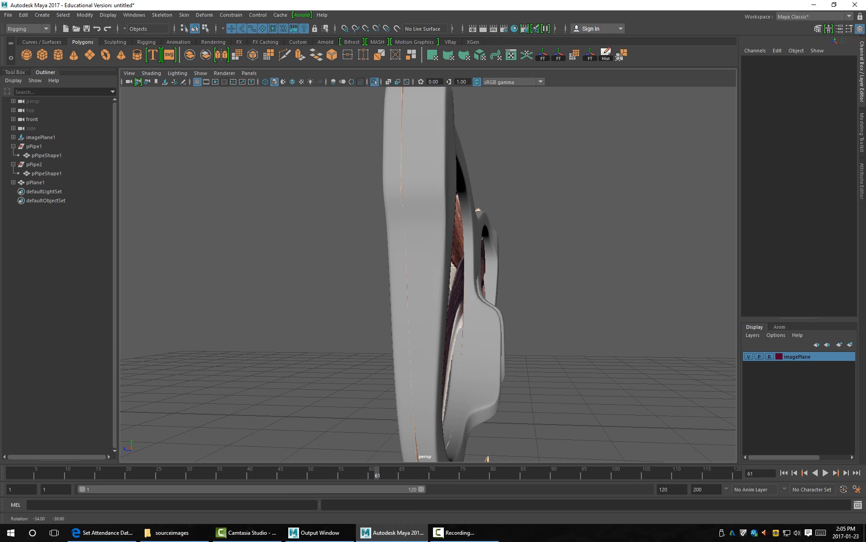
{"action": "left_click_drag", "start_coordinate": [535, 343], "coordinate": [388, 181], "text": "alt"}
{"action": "right_click_drag", "start_coordinate": [478, 315], "coordinate": [556, 336], "text": "alt"}
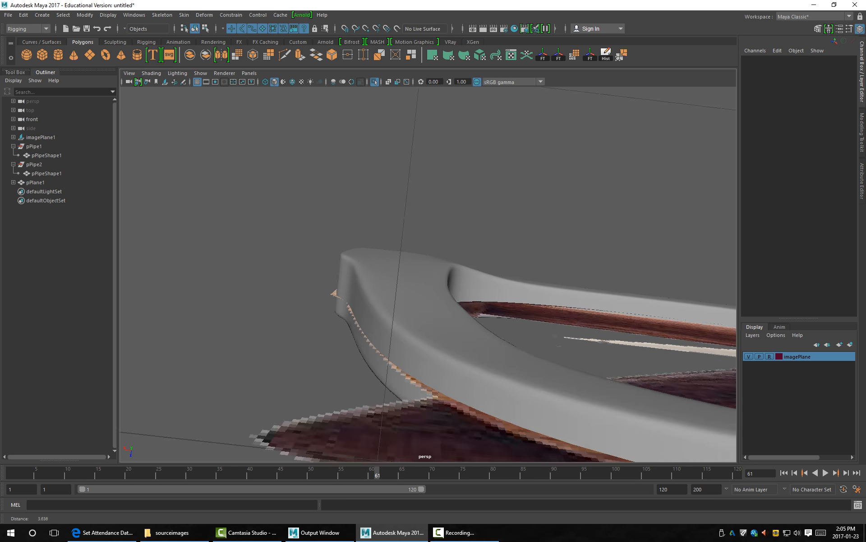
Select the back faces at the frame's outer corner and scale them down in depth.
{"action": "left_click_drag", "start_coordinate": [434, 194], "coordinate": [600, 365], "text": "alt"}
{"action": "left_click_drag", "start_coordinate": [600, 253], "coordinate": [356, 266], "text": "alt"}
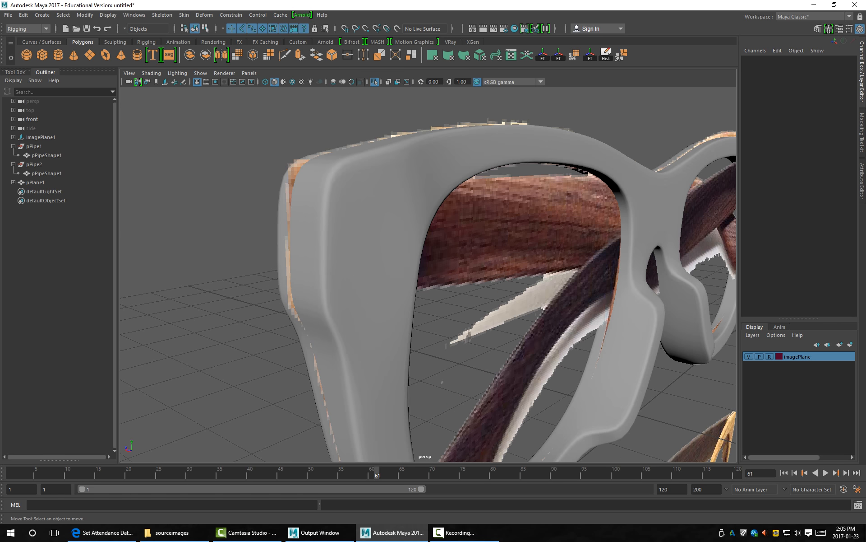
{"action": "key", "text": "ctrl+z"}
{"action": "left_click_drag", "start_coordinate": [343, 190], "coordinate": [257, 189], "text": "alt"}
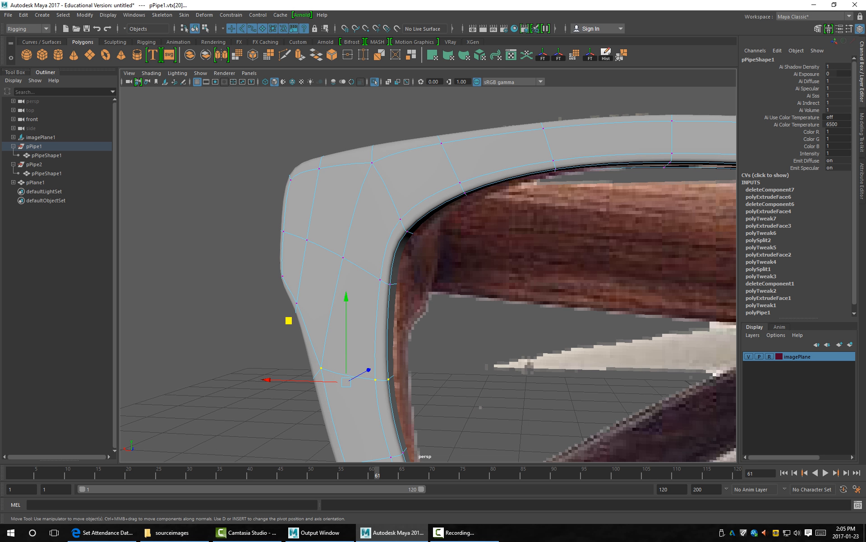
{"action": "right_click_drag", "start_coordinate": [310, 233], "coordinate": [326, 255]}
{"action": "key", "text": "q"}
{"action": "left_click", "coordinate": [295, 235]}
{"action": "left_click", "coordinate": [371, 221], "text": "shift"}
{"action": "left_click_drag", "start_coordinate": [343, 213], "coordinate": [343, 122], "text": "alt"}
{"action": "key", "text": "r"}
{"action": "left_click_drag", "start_coordinate": [346, 168], "coordinate": [347, 229]}
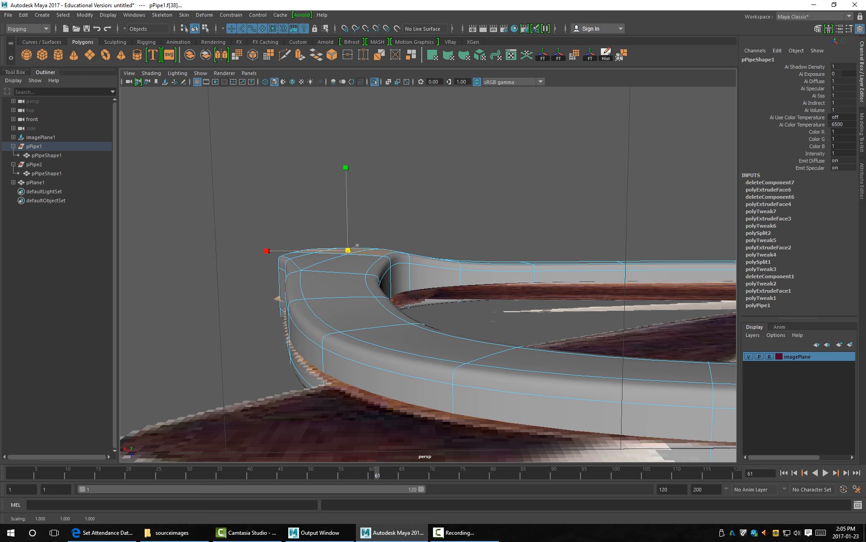
Reselect the outer corner's back faces, flatten them to about 0.713 in depth, and return to object mode.
{"action": "left_click", "coordinate": [343, 264]}
{"action": "left_click_drag", "start_coordinate": [334, 203], "coordinate": [289, 233], "text": "alt"}
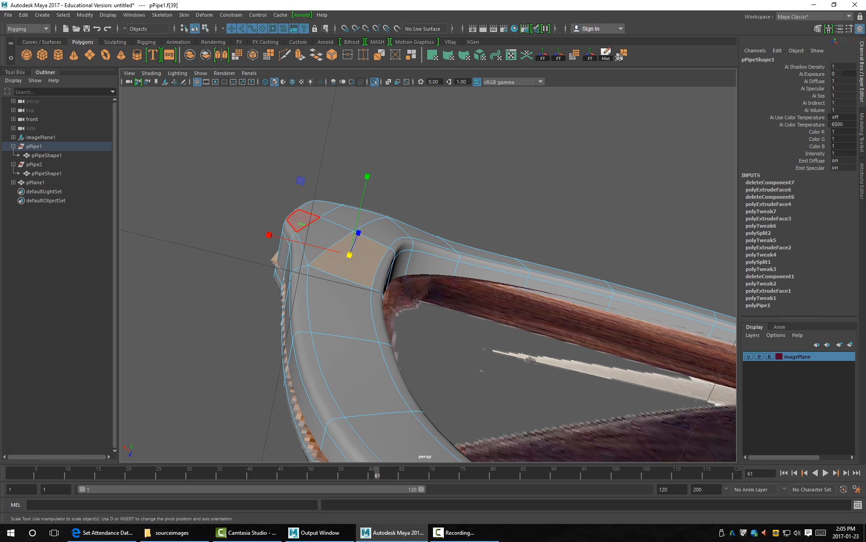
{"action": "left_click", "coordinate": [302, 220], "text": "shift"}
{"action": "left_click", "coordinate": [326, 235], "text": "shift"}
{"action": "mouse_move", "coordinate": [344, 226]}
{"action": "left_mouse_down", "text": "alt"}
{"action": "mouse_move", "coordinate": [344, 149]}
{"action": "mouse_move", "coordinate": [353, 215]}
{"action": "left_mouse_up", "text": "alt"}
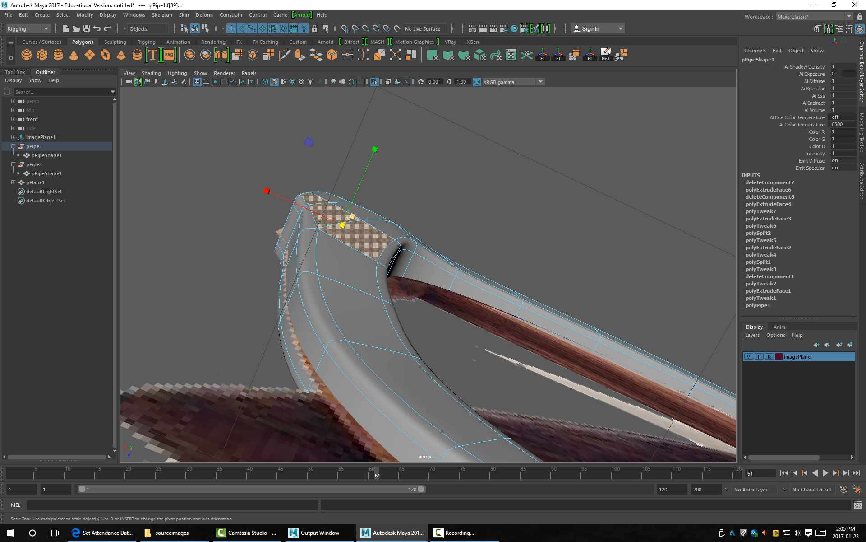
{"action": "double_click", "coordinate": [330, 197], "text": "shift"}
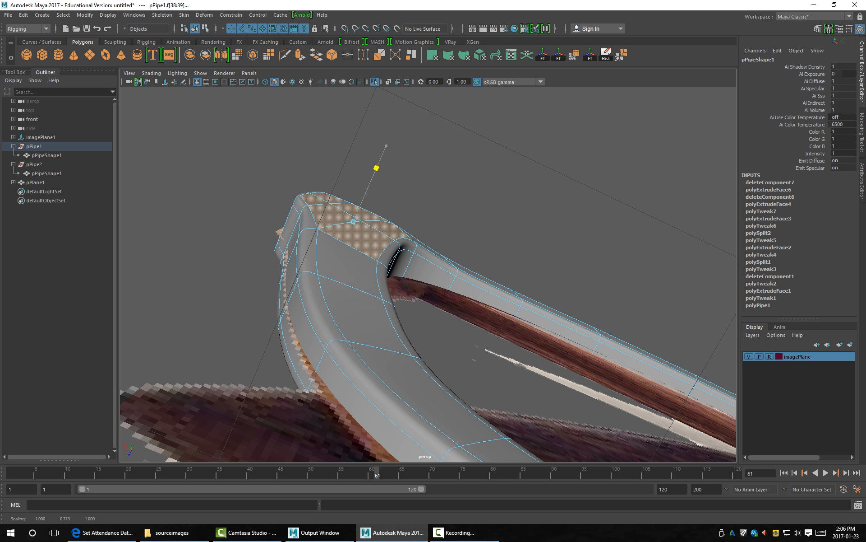
{"action": "left_click_drag", "start_coordinate": [353, 220], "coordinate": [352, 222]}
{"action": "left_click_drag", "start_coordinate": [353, 222], "coordinate": [195, 248], "text": "alt"}
{"action": "key", "text": "F8"}
{"action": "left_click", "coordinate": [323, 199]}
Compare the shaded frame with the angled reference photo, examining the outer corner and the temple joint.
{"action": "scroll", "coordinate": [428, 274], "scroll_direction": "down", "scroll_amount": 5}
{"action": "left_click_drag", "start_coordinate": [427, 204], "coordinate": [379, 153], "text": "alt"}
{"action": "right_click_drag", "start_coordinate": [289, 259], "coordinate": [381, 258], "text": "alt"}
{"action": "middle_click_drag", "start_coordinate": [381, 259], "coordinate": [397, 199], "text": "alt"}
{"action": "right_click_drag", "start_coordinate": [397, 199], "coordinate": [316, 199], "text": "alt"}
{"action": "left_click_drag", "start_coordinate": [316, 199], "coordinate": [316, 185], "text": "alt"}
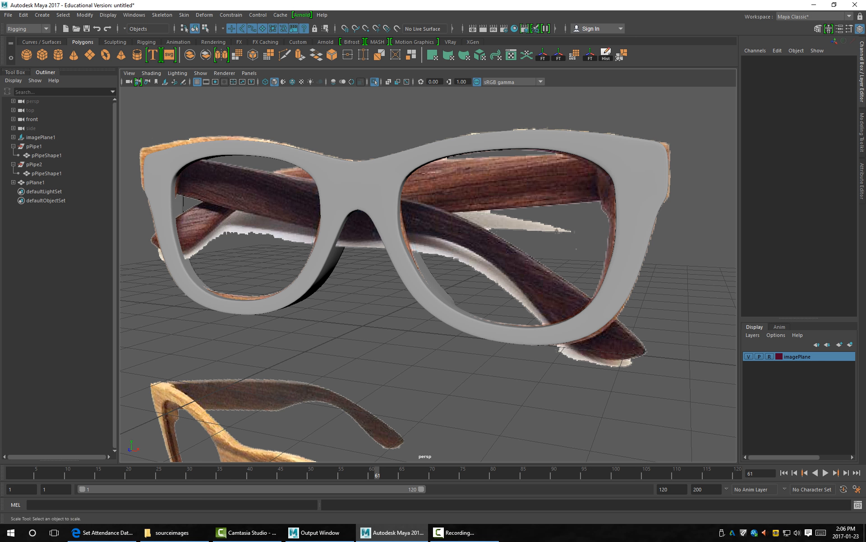
{"action": "middle_click_drag", "start_coordinate": [556, 230], "coordinate": [514, 185], "text": "alt"}
{"action": "left_click_drag", "start_coordinate": [515, 185], "coordinate": [406, 243], "text": "alt"}
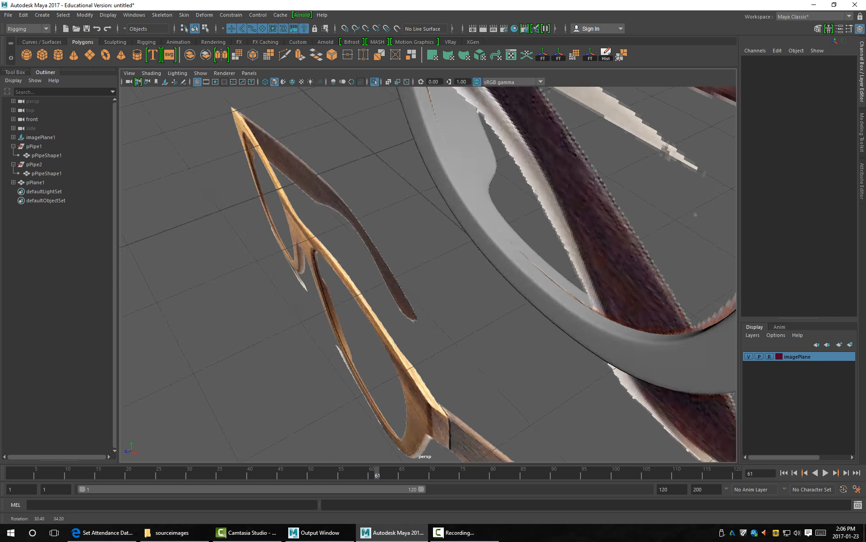
{"action": "right_click_drag", "start_coordinate": [406, 243], "coordinate": [447, 244], "text": "alt"}
{"action": "middle_click_drag", "start_coordinate": [447, 243], "coordinate": [384, 262], "text": "alt"}
{"action": "right_click_drag", "start_coordinate": [384, 262], "coordinate": [424, 262], "text": "alt"}
{"action": "middle_click_drag", "start_coordinate": [424, 262], "coordinate": [542, 91], "text": "alt"}
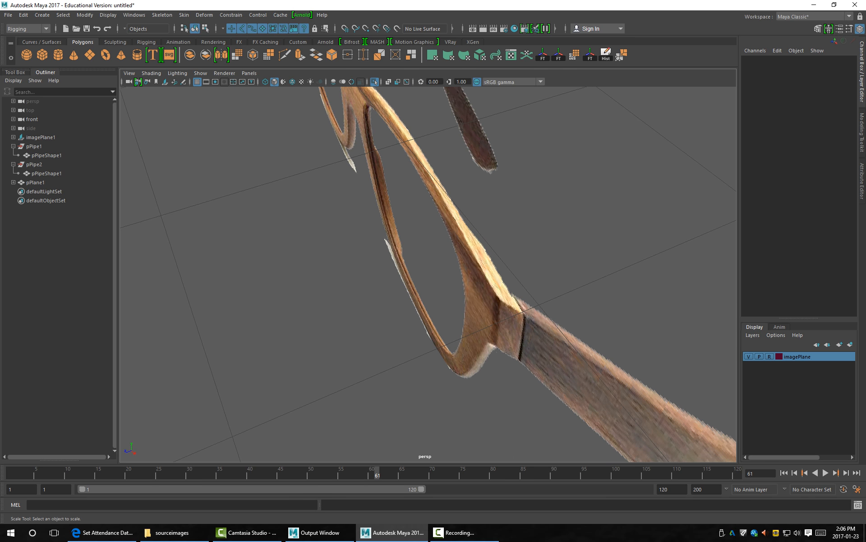
{"action": "left_click_drag", "start_coordinate": [424, 252], "coordinate": [519, 189], "text": "alt"}
{"action": "middle_click_drag", "start_coordinate": [452, 189], "coordinate": [465, 322], "text": "alt"}
{"action": "right_click_drag", "start_coordinate": [465, 271], "coordinate": [383, 271], "text": "alt"}
{"action": "left_click_drag", "start_coordinate": [383, 270], "coordinate": [433, 280], "text": "alt"}
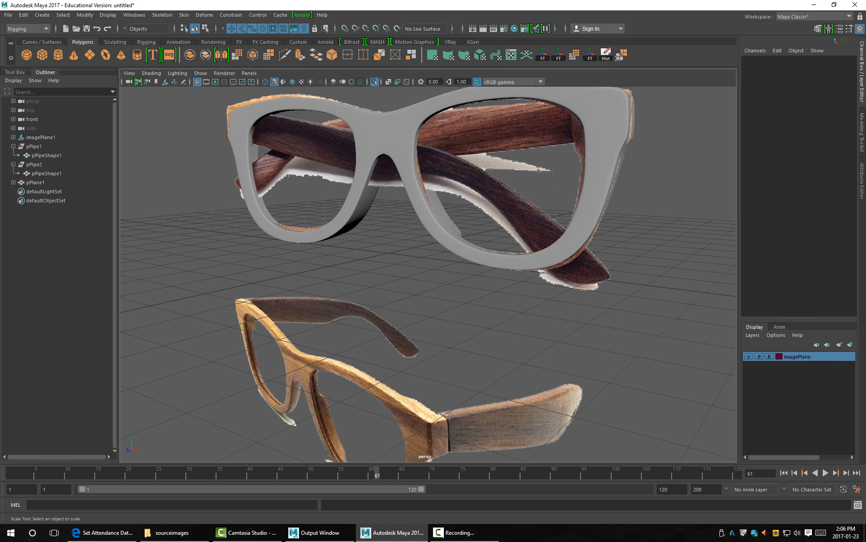
Show the model in wireframe and examine the inner lens rim in the angled reference photo.
{"action": "key", "text": "4"}
{"action": "middle_click_drag", "start_coordinate": [433, 271], "coordinate": [302, 343], "text": "alt"}
{"action": "right_click_drag", "start_coordinate": [302, 343], "coordinate": [433, 343], "text": "alt"}
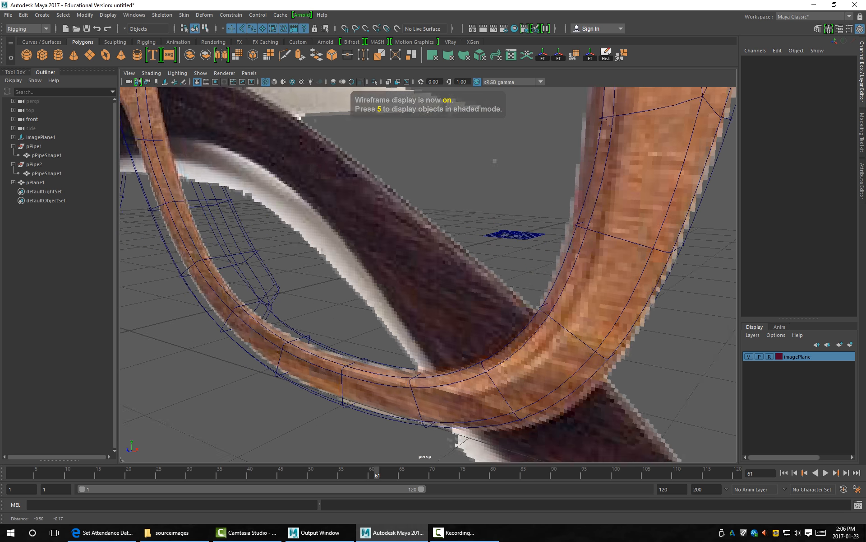
{"action": "middle_click_drag", "start_coordinate": [433, 343], "coordinate": [559, 302], "text": "alt"}
{"action": "right_click_drag", "start_coordinate": [559, 302], "coordinate": [388, 302], "text": "alt"}
{"action": "left_click_drag", "start_coordinate": [433, 270], "coordinate": [343, 307], "text": "alt"}
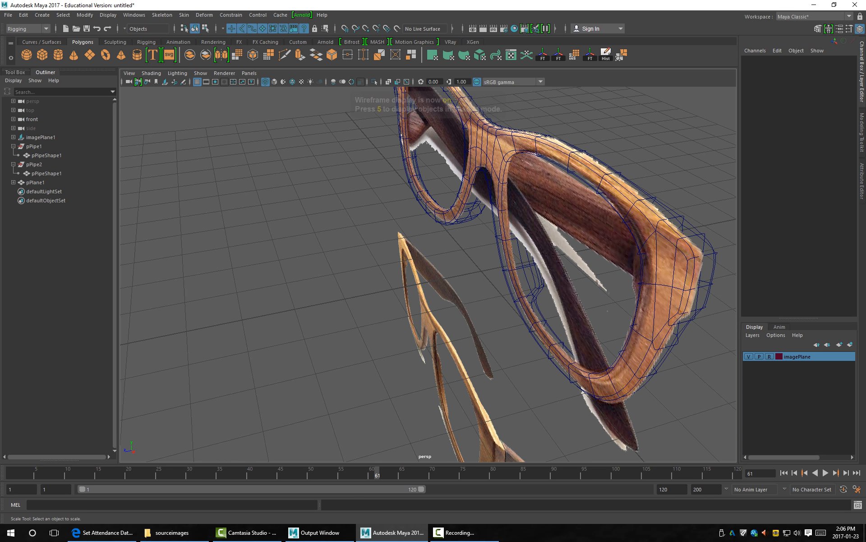
{"action": "middle_click_drag", "start_coordinate": [343, 307], "coordinate": [397, 181], "text": "alt"}
{"action": "left_click_drag", "start_coordinate": [398, 289], "coordinate": [433, 253], "text": "alt"}
{"action": "right_click_drag", "start_coordinate": [433, 253], "coordinate": [541, 253], "text": "alt"}
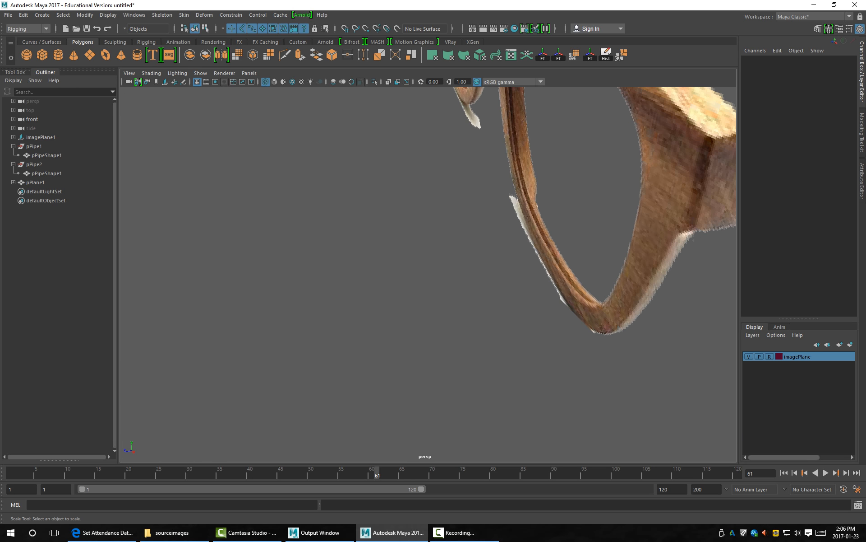
{"action": "left_click_drag", "start_coordinate": [541, 253], "coordinate": [510, 293], "text": "alt"}
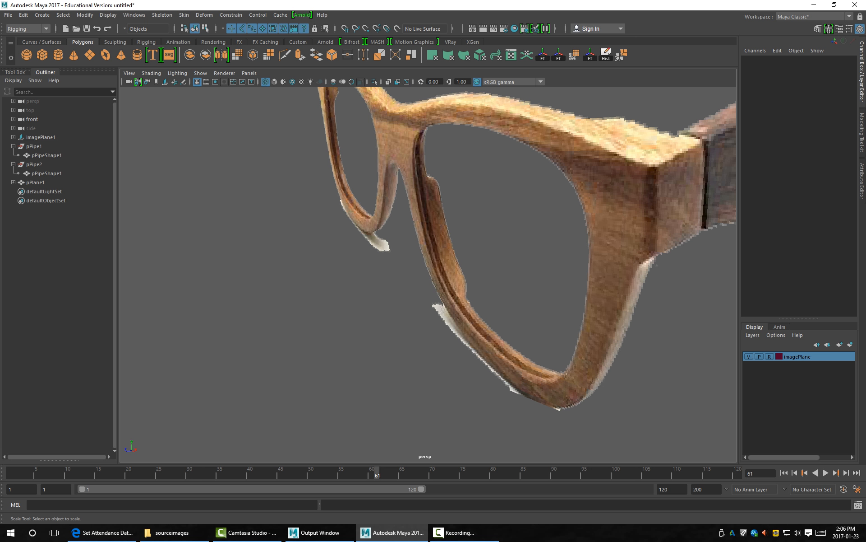
{"action": "right_click_drag", "start_coordinate": [510, 294], "coordinate": [352, 294], "text": "alt"}
{"action": "middle_click_drag", "start_coordinate": [352, 294], "coordinate": [352, 361], "text": "alt"}
{"action": "right_click_drag", "start_coordinate": [352, 361], "coordinate": [420, 361], "text": "alt"}
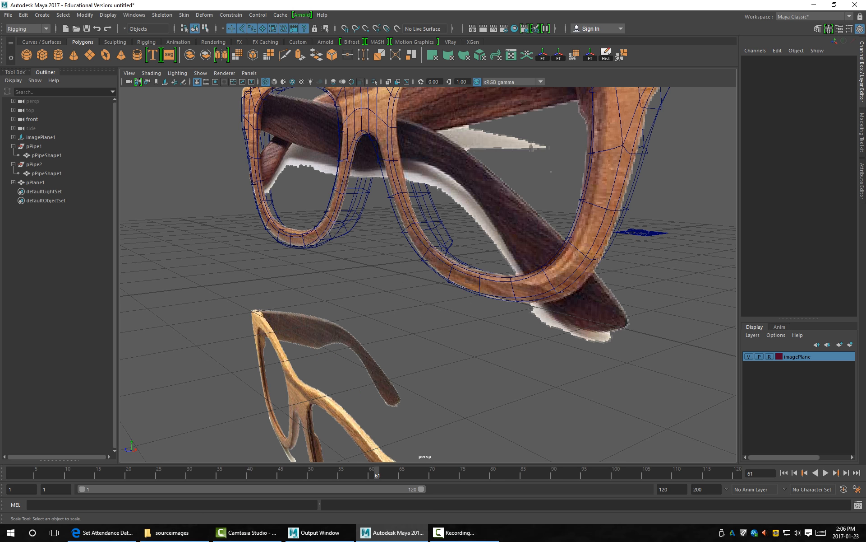
Restore shaded display and select the loop of faces around the inside of the lens opening.
{"action": "key", "text": "5"}
{"action": "left_click", "coordinate": [595, 235]}
{"action": "left_click_drag", "start_coordinate": [596, 235], "coordinate": [523, 289], "text": "alt"}
{"action": "right_click_drag", "start_coordinate": [523, 289], "coordinate": [586, 289], "text": "alt"}
{"action": "right_click_drag", "start_coordinate": [316, 253], "coordinate": [334, 253], "text": "alt"}
{"action": "left_click_drag", "start_coordinate": [334, 253], "coordinate": [364, 247], "text": "alt"}
{"action": "right_click_drag", "start_coordinate": [364, 248], "coordinate": [406, 237]}
{"action": "double_click", "coordinate": [375, 295]}
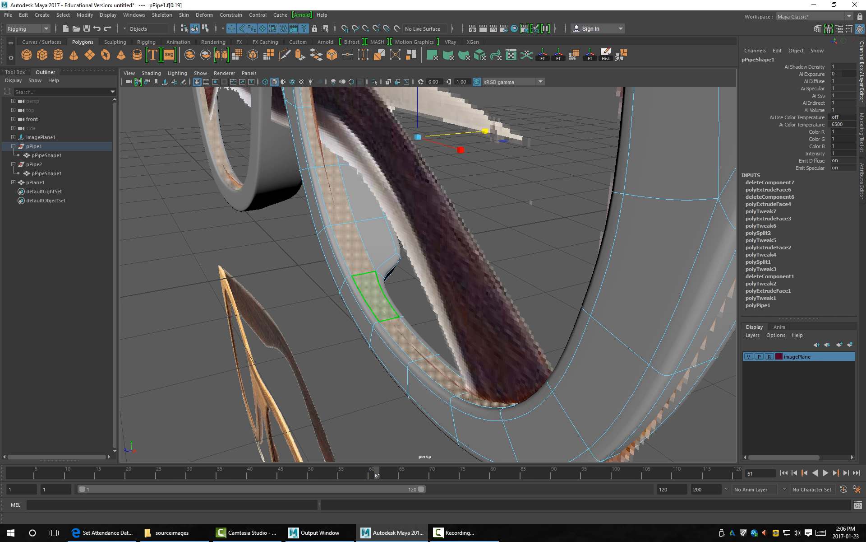
Extrude the lens opening's inner face loop and scale the new faces narrower across the rim's depth.
{"action": "middle_click_drag", "start_coordinate": [361, 194], "coordinate": [390, 249], "text": "alt"}
{"action": "left_click_drag", "start_coordinate": [390, 249], "coordinate": [379, 212], "text": "alt"}
{"action": "middle_click_drag", "start_coordinate": [379, 212], "coordinate": [369, 130], "text": "alt"}
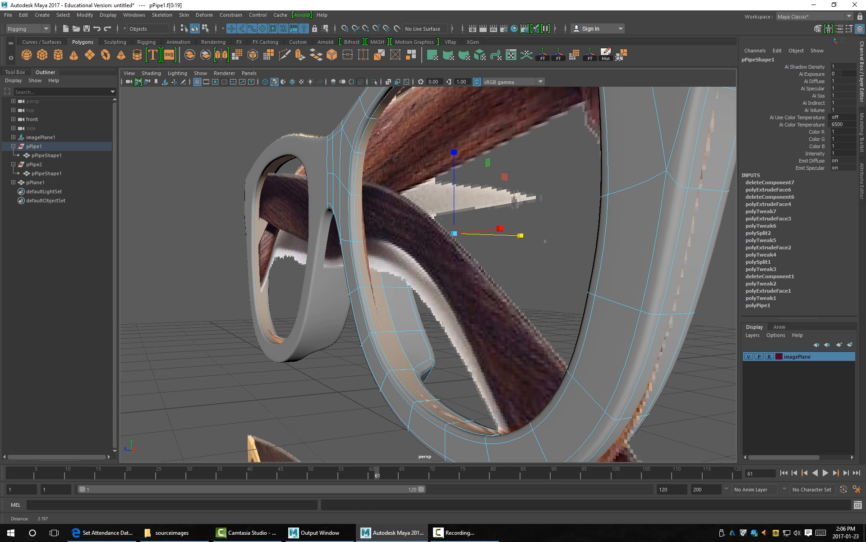
{"action": "right_click_drag", "start_coordinate": [370, 130], "coordinate": [352, 130], "text": "alt"}
{"action": "left_click_drag", "start_coordinate": [352, 130], "coordinate": [333, 145], "text": "alt"}
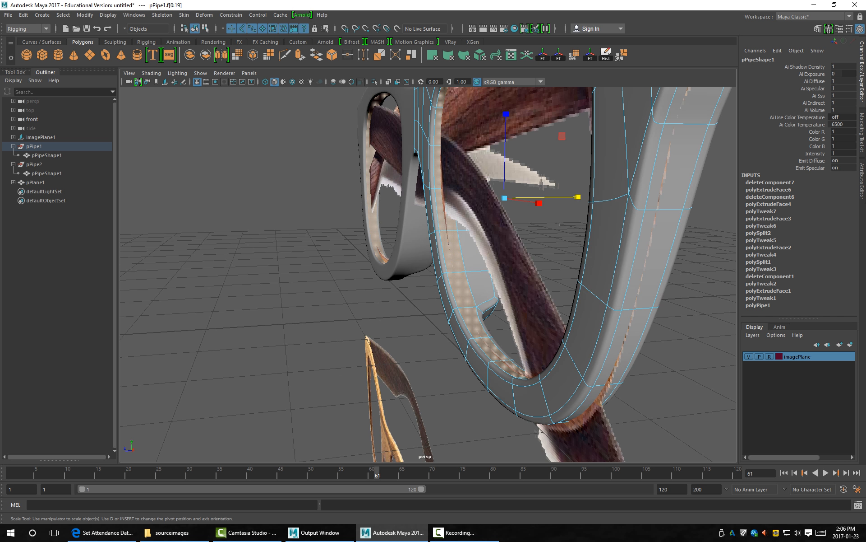
{"action": "left_click_drag", "start_coordinate": [579, 197], "coordinate": [579, 197]}
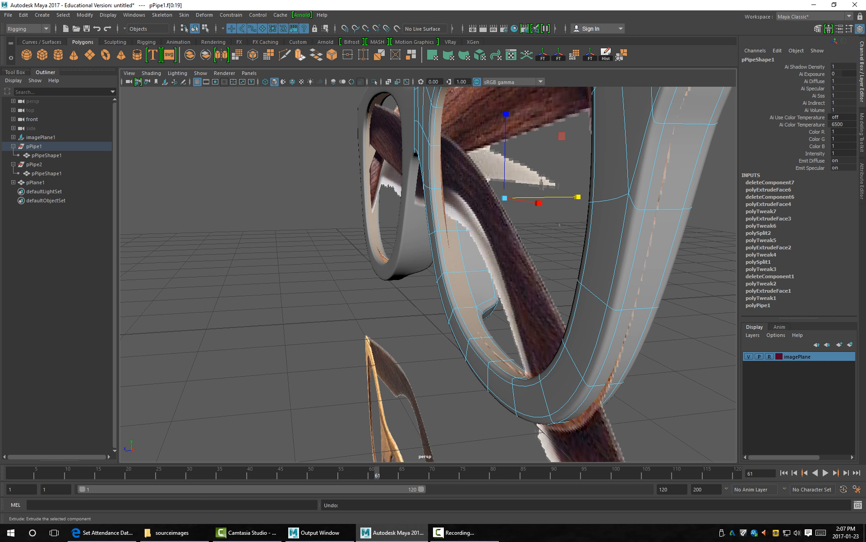
{"action": "left_click", "coordinate": [300, 55]}
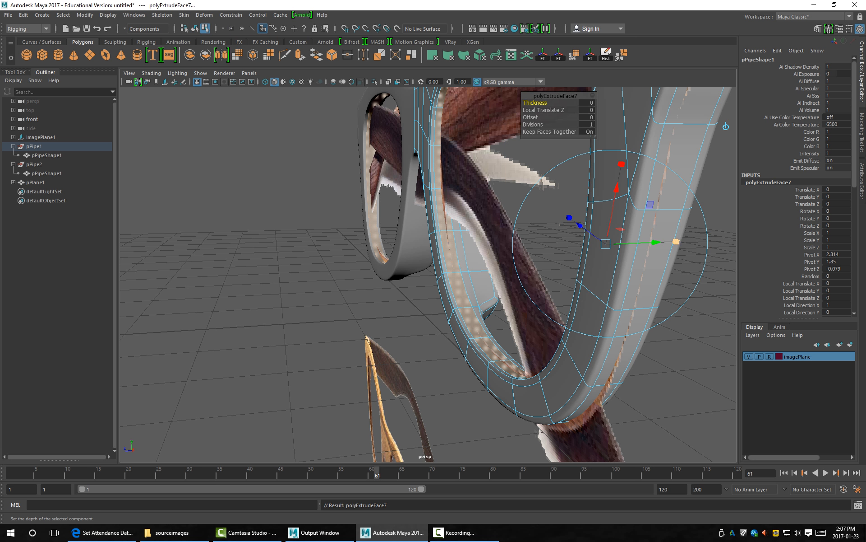
{"action": "left_click_drag", "start_coordinate": [676, 242], "coordinate": [651, 242]}
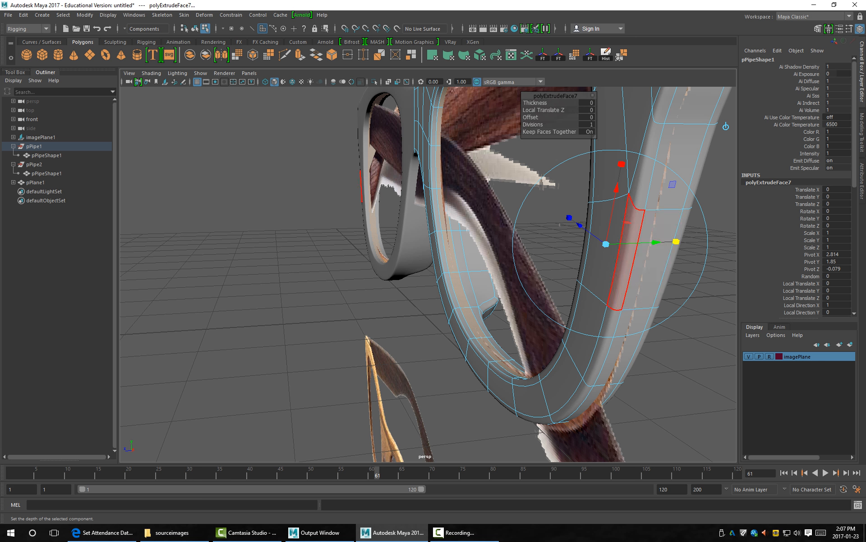
Extrude the narrowed inner face loop again to cut a lens groove into the rim, and return to object mode.
{"action": "key", "text": "ctrl+e"}
{"action": "left_click_drag", "start_coordinate": [580, 225], "coordinate": [617, 230]}
{"action": "key", "text": "ctrl+e"}
{"action": "key", "text": "ctrl+e"}
{"action": "key", "text": "F8"}
{"action": "left_click", "coordinate": [676, 271]}
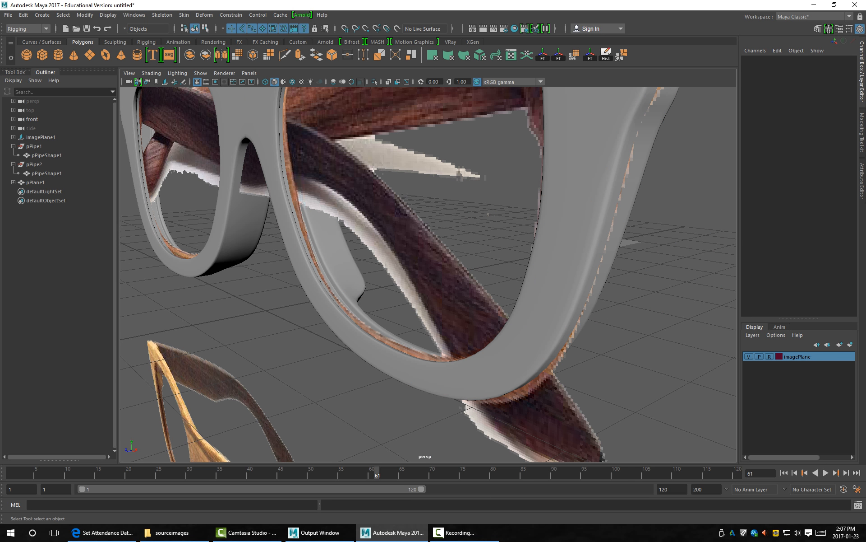
Isolate both halves of the frame and examine the lens groove along the inner rims.
{"action": "mouse_move", "coordinate": [677, 270]}
{"action": "left_mouse_down", "text": "alt"}
{"action": "mouse_move", "coordinate": [645, 273]}
{"action": "mouse_move", "coordinate": [678, 257]}
{"action": "left_mouse_up", "text": "alt"}
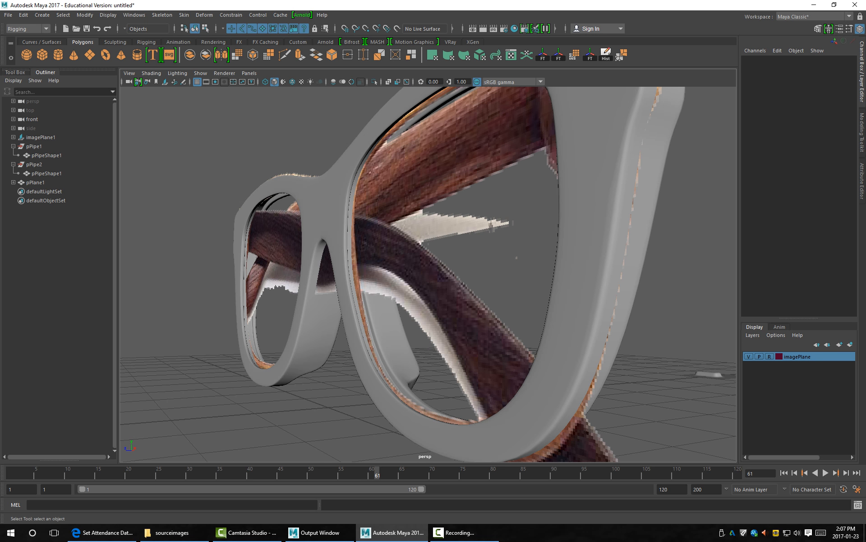
{"action": "left_click", "coordinate": [310, 203]}
{"action": "left_click", "coordinate": [343, 203], "text": "shift"}
{"action": "key", "text": "ctrl+1"}
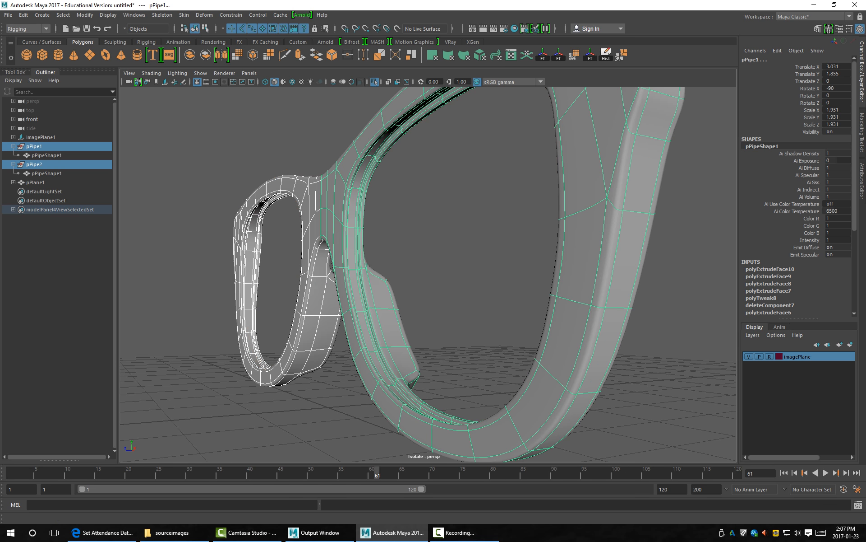
{"action": "left_click", "coordinate": [490, 221]}
{"action": "left_click_drag", "start_coordinate": [490, 221], "coordinate": [490, 253], "text": "alt"}
{"action": "right_click_drag", "start_coordinate": [490, 253], "coordinate": [460, 253], "text": "alt"}
{"action": "middle_click_drag", "start_coordinate": [460, 253], "coordinate": [461, 316], "text": "alt"}
{"action": "left_click_drag", "start_coordinate": [460, 316], "coordinate": [525, 201], "text": "alt"}
{"action": "middle_click_drag", "start_coordinate": [525, 201], "coordinate": [677, 166], "text": "alt"}
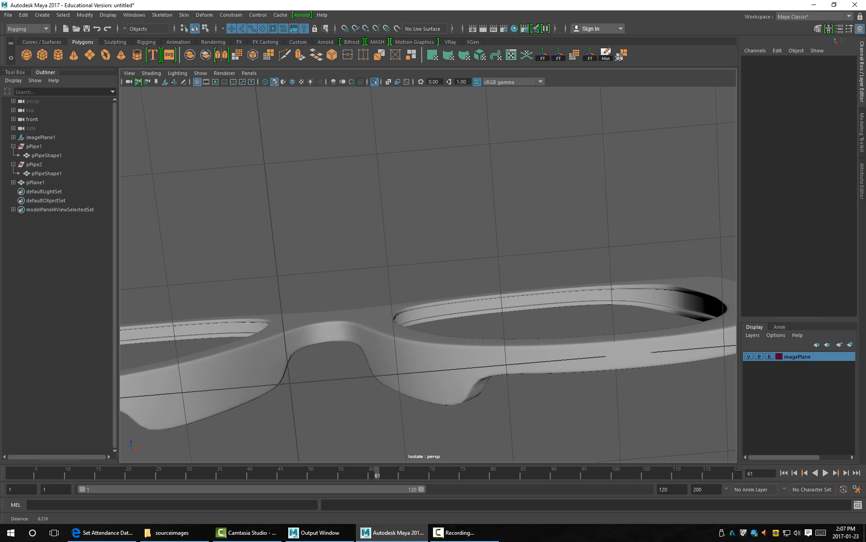
{"action": "right_click_drag", "start_coordinate": [677, 167], "coordinate": [704, 167], "text": "alt"}
{"action": "left_click_drag", "start_coordinate": [704, 167], "coordinate": [640, 279], "text": "alt"}
{"action": "middle_click_drag", "start_coordinate": [496, 316], "coordinate": [445, 167], "text": "alt"}
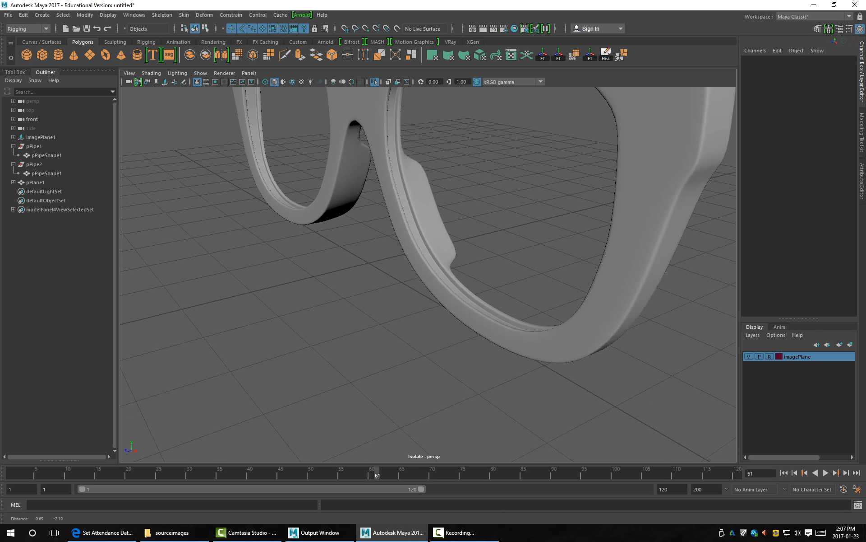
{"action": "right_click_drag", "start_coordinate": [445, 167], "coordinate": [505, 167], "text": "alt"}
{"action": "middle_click_drag", "start_coordinate": [505, 167], "coordinate": [438, 156], "text": "alt"}
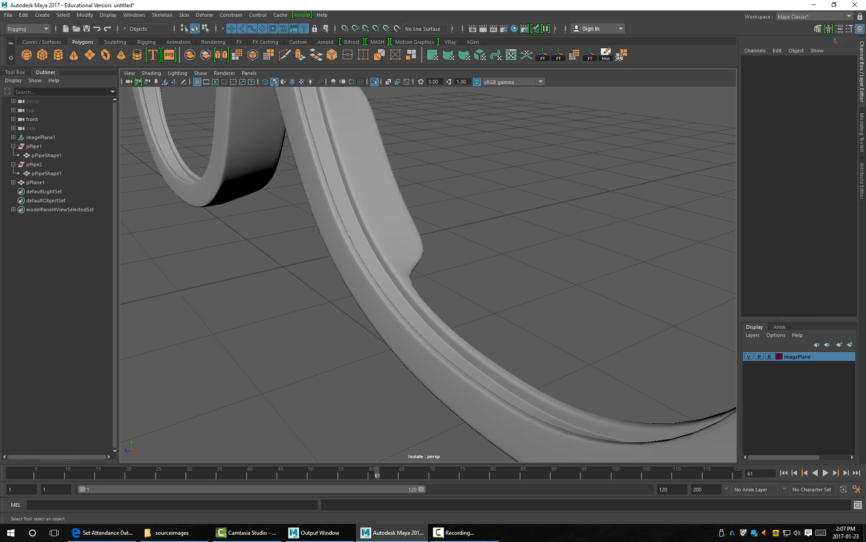
Undo the isolation and the additional groove extrusions, back to the first narrowed extrusion of the inner face loop.
{"action": "key", "text": "ctrl+z"}
{"action": "key", "text": "ctrl+z"}
{"action": "key", "text": "ctrl+z"}
{"action": "key", "text": "ctrl+z"}
{"action": "key", "text": "ctrl+z"}
{"action": "key", "text": "ctrl+z"}
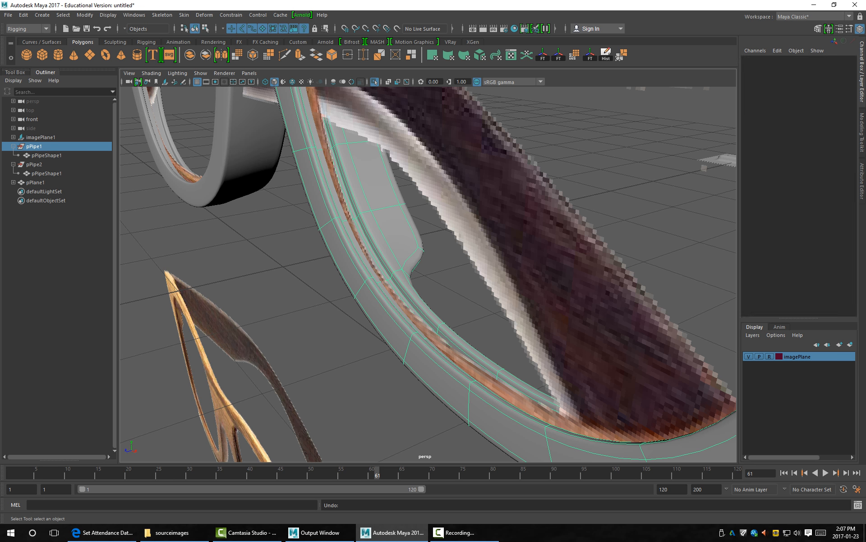
{"action": "key", "text": "ctrl+z"}
{"action": "key", "text": "ctrl+z"}
{"action": "key", "text": "ctrl+z"}
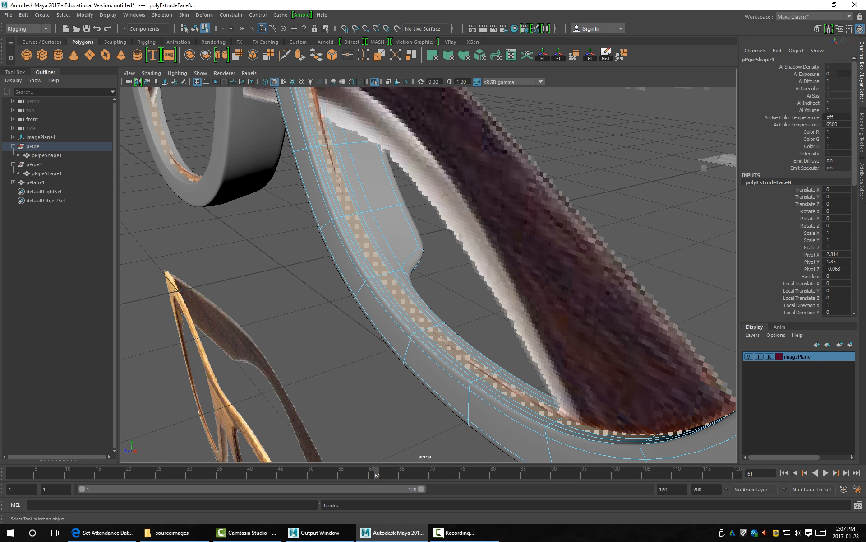
{"action": "key", "text": "ctrl+z"}
{"action": "key", "text": "ctrl+z"}
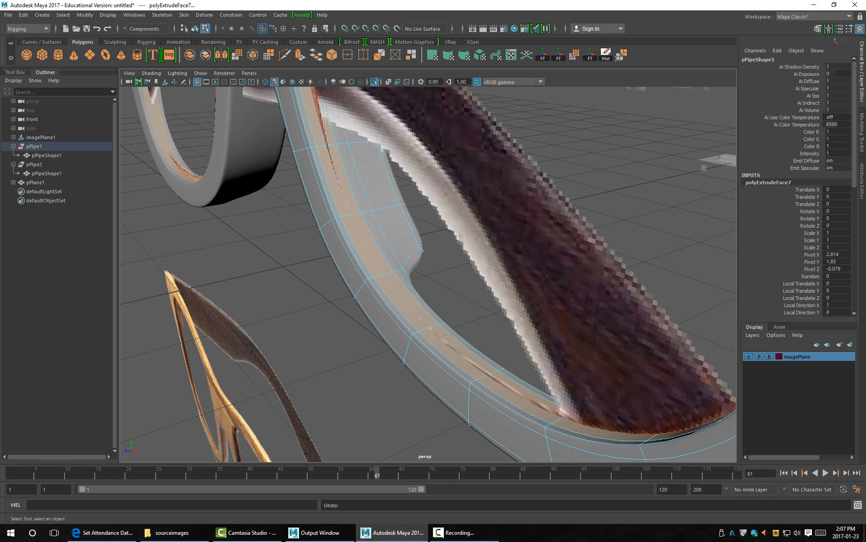
Isolate the frame half being edited and switch it to face selection at the inner rim beside the nose pad.
{"action": "key", "text": "ctrl+1"}
{"action": "left_click_drag", "start_coordinate": [448, 283], "coordinate": [376, 289], "text": "alt"}
{"action": "key", "text": "ctrl+z"}
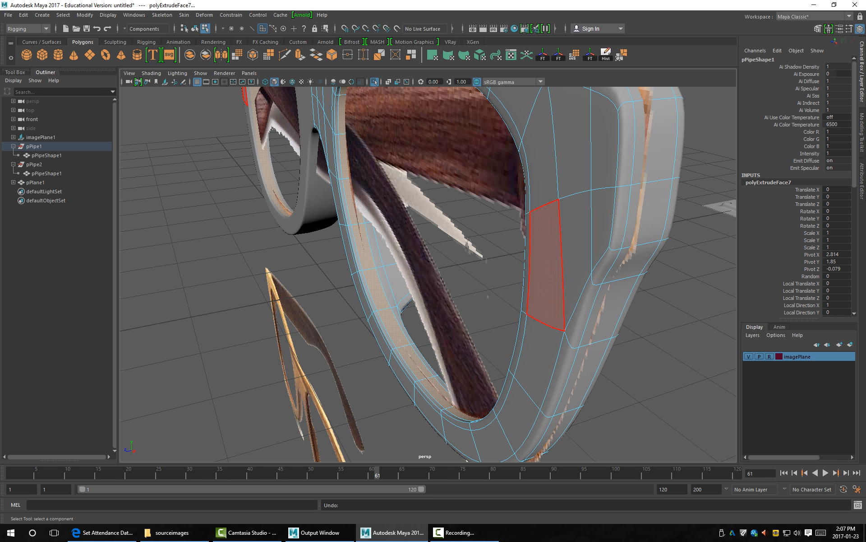
{"action": "key", "text": "F8"}
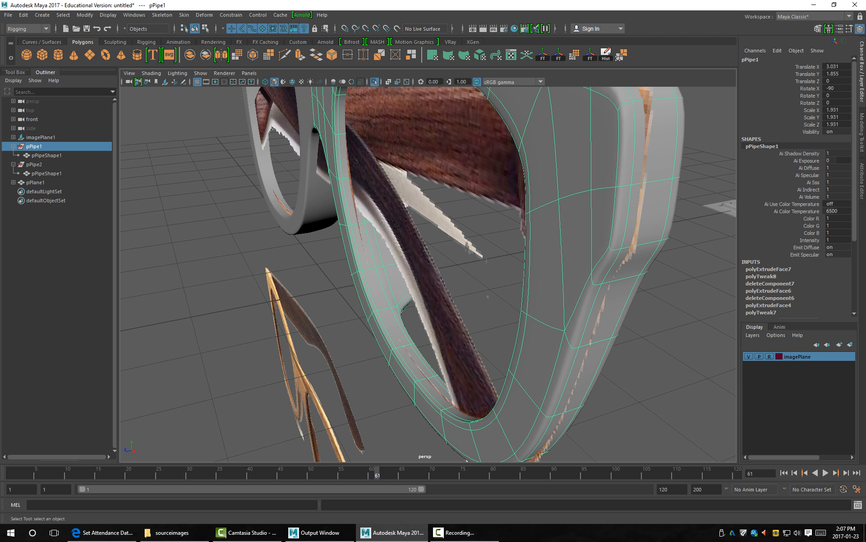
{"action": "key", "text": "ctrl+1"}
{"action": "right_click", "coordinate": [399, 272]}
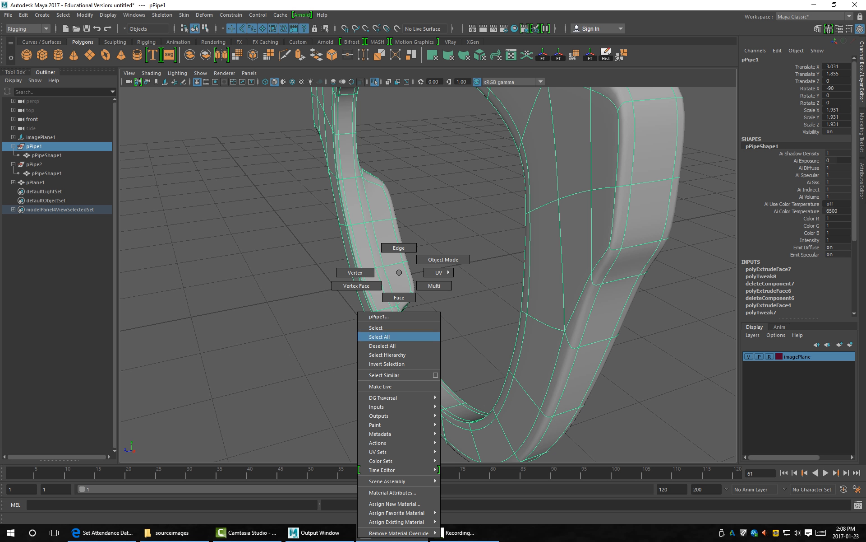
{"action": "key", "text": "ctrl+1"}
{"action": "key", "text": "ctrl+1"}
{"action": "key", "text": "ctrl+1"}
{"action": "key", "text": "ctrl+1"}
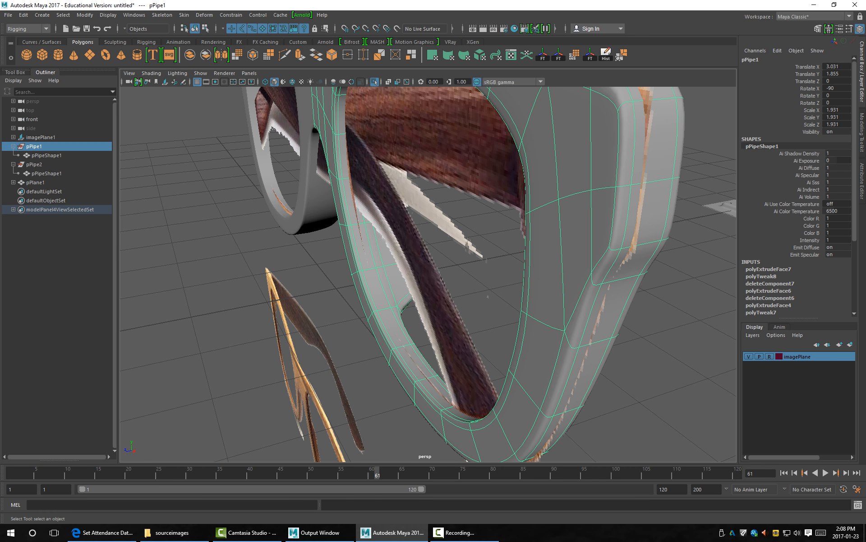
{"action": "right_click_drag", "start_coordinate": [298, 331], "coordinate": [348, 331], "text": "alt"}
{"action": "middle_click_drag", "start_coordinate": [348, 331], "coordinate": [350, 273], "text": "alt"}
{"action": "right_click_drag", "start_coordinate": [350, 273], "coordinate": [350, 296]}
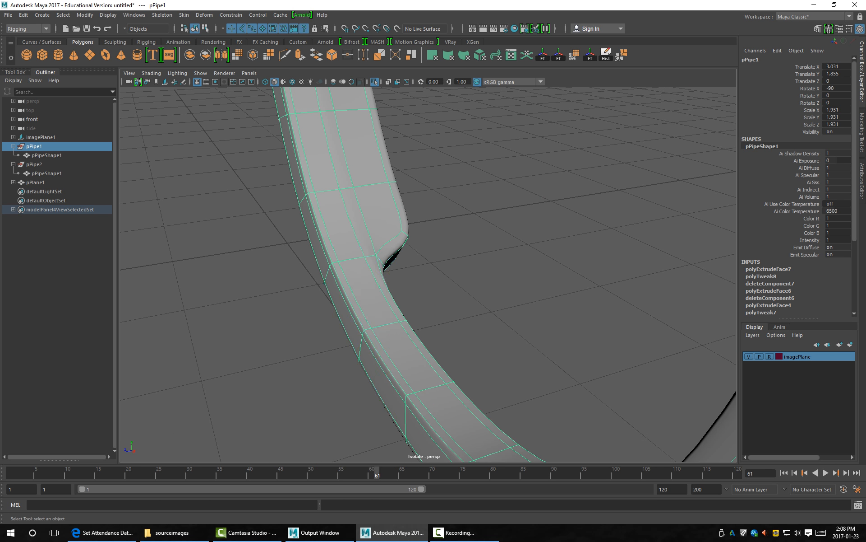
Select the full face loop along the middle of the inner rim and extrude it into a narrower strip.
{"action": "left_click", "coordinate": [367, 291]}
{"action": "double_click", "coordinate": [409, 356], "text": "shift"}
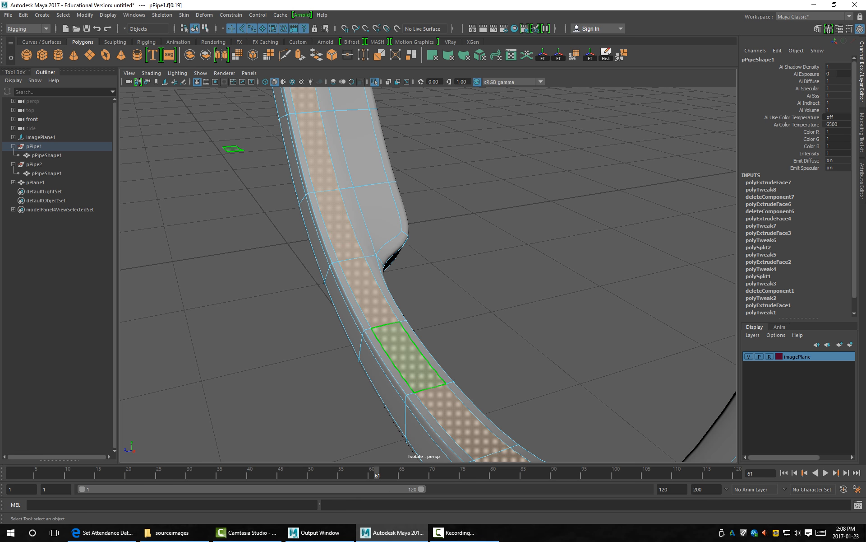
{"action": "left_click_drag", "start_coordinate": [408, 357], "coordinate": [431, 302], "text": "alt"}
{"action": "left_click_drag", "start_coordinate": [428, 274], "coordinate": [290, 202], "text": "alt"}
{"action": "right_click_drag", "start_coordinate": [291, 201], "coordinate": [354, 125], "text": "alt"}
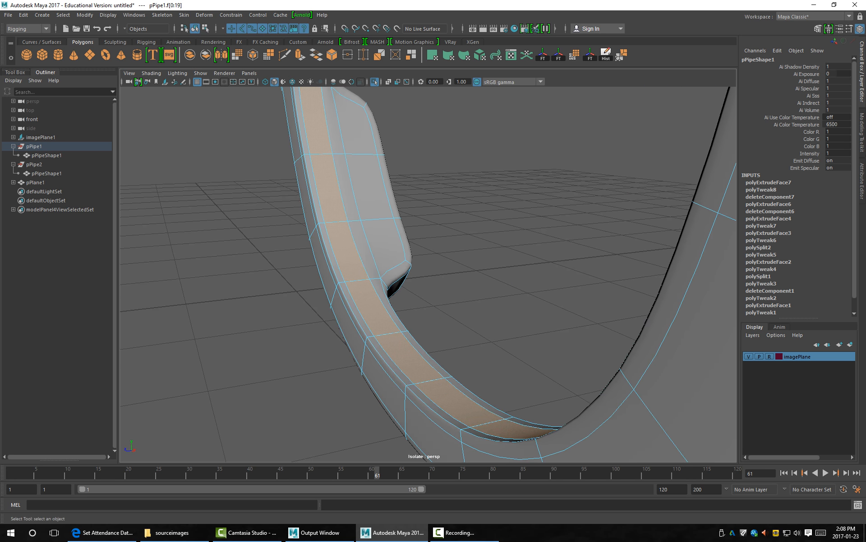
{"action": "left_click_drag", "start_coordinate": [354, 124], "coordinate": [541, 97], "text": "alt"}
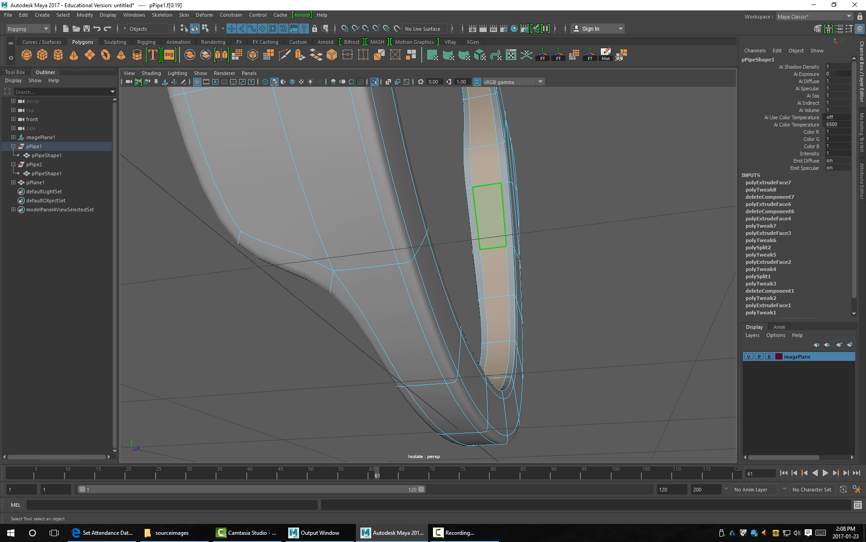
{"action": "left_click_drag", "start_coordinate": [490, 216], "coordinate": [288, 282], "text": "alt"}
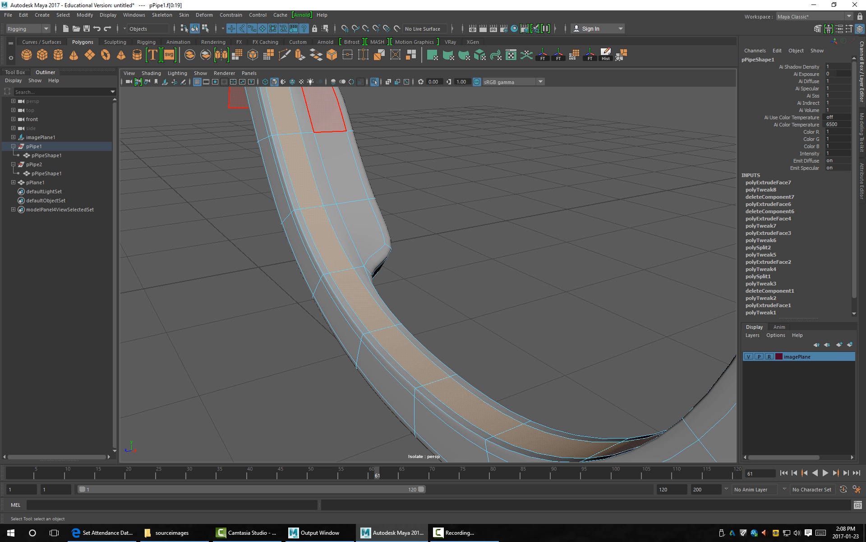
{"action": "left_click", "coordinate": [300, 55]}
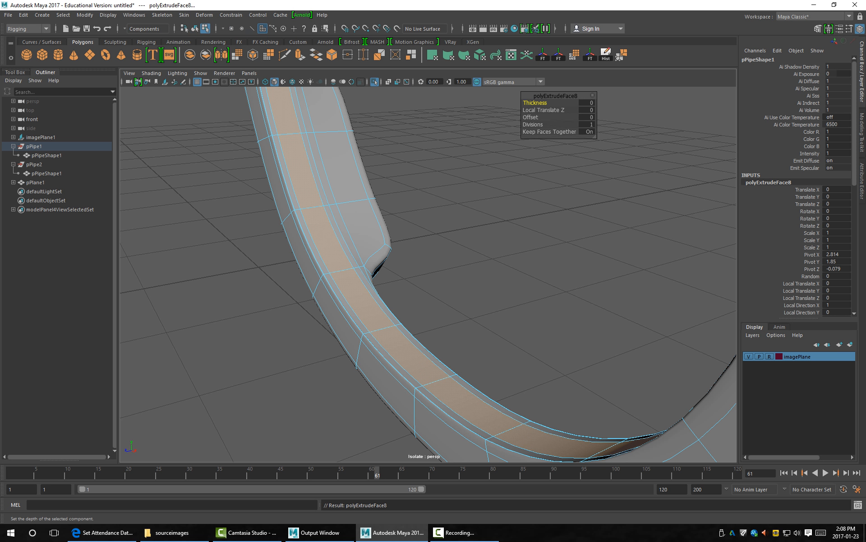
{"action": "left_click_drag", "start_coordinate": [451, 271], "coordinate": [343, 261], "text": "alt"}
{"action": "right_click_drag", "start_coordinate": [343, 262], "coordinate": [388, 261], "text": "alt"}
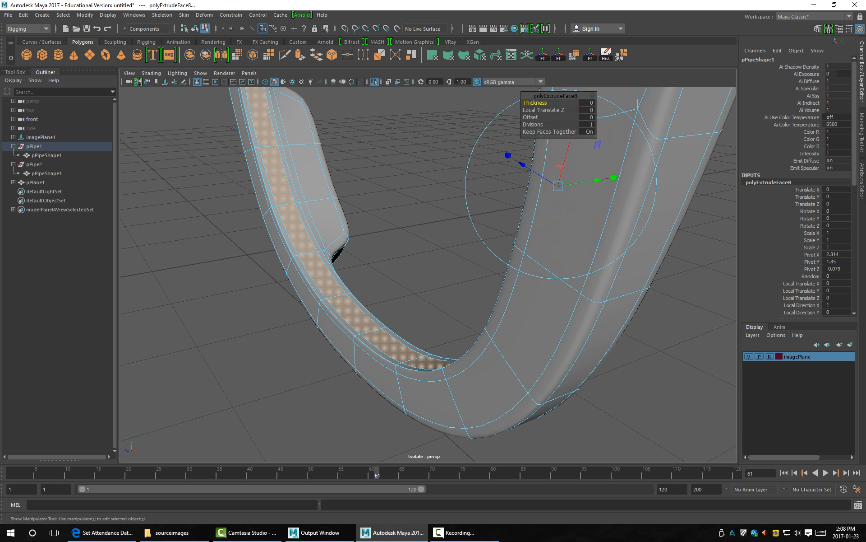
{"action": "left_click_drag", "start_coordinate": [614, 177], "coordinate": [578, 182]}
Extrude the narrowed loop three more times, pushing it into the rim to form the lens groove, and return to object mode.
{"action": "key", "text": "ctrl+e"}
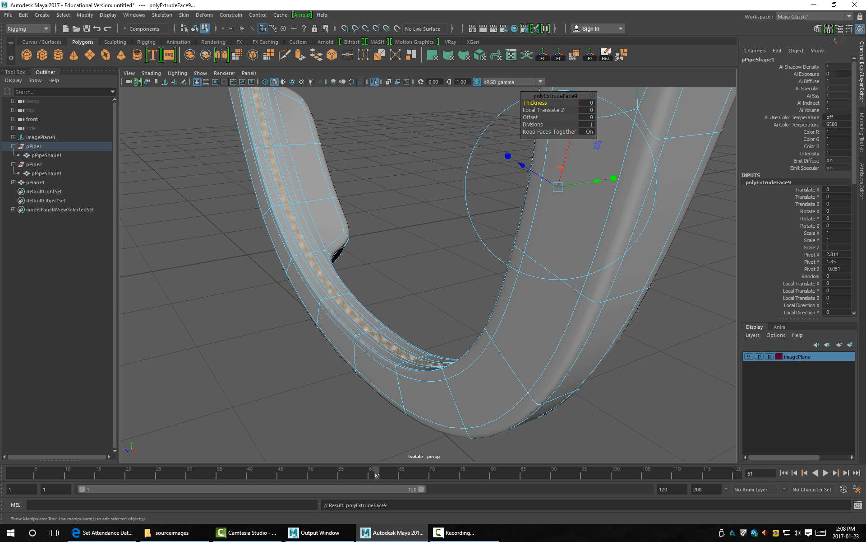
{"action": "left_click_drag", "start_coordinate": [522, 166], "coordinate": [529, 169]}
{"action": "key", "text": "ctrl+e"}
{"action": "key", "text": "ctrl+e"}
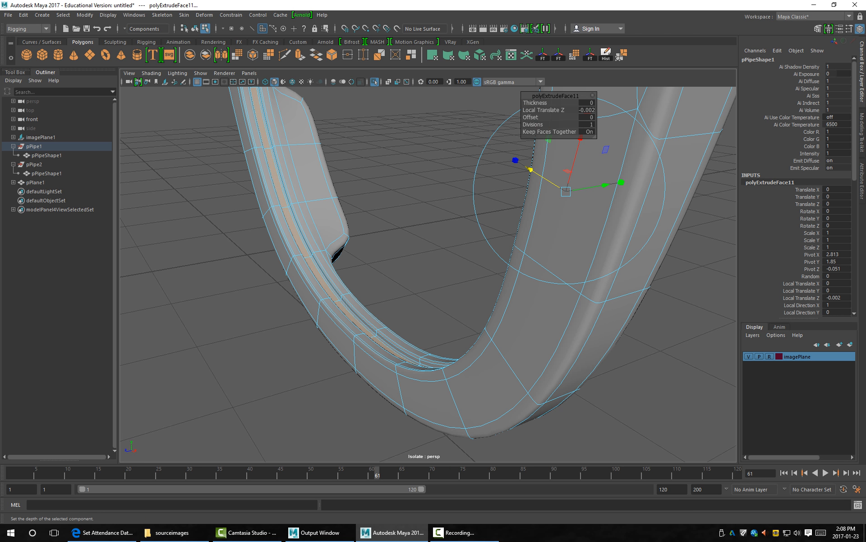
{"action": "right_click_drag", "start_coordinate": [360, 316], "coordinate": [373, 302]}
{"action": "left_click", "coordinate": [402, 284]}
Examine the lens groove along the isolated rim from close up and from the front.
{"action": "left_click_drag", "start_coordinate": [401, 284], "coordinate": [334, 284], "text": "alt"}
{"action": "right_click_drag", "start_coordinate": [334, 285], "coordinate": [357, 284], "text": "alt"}
{"action": "left_click_drag", "start_coordinate": [357, 284], "coordinate": [397, 285], "text": "alt"}
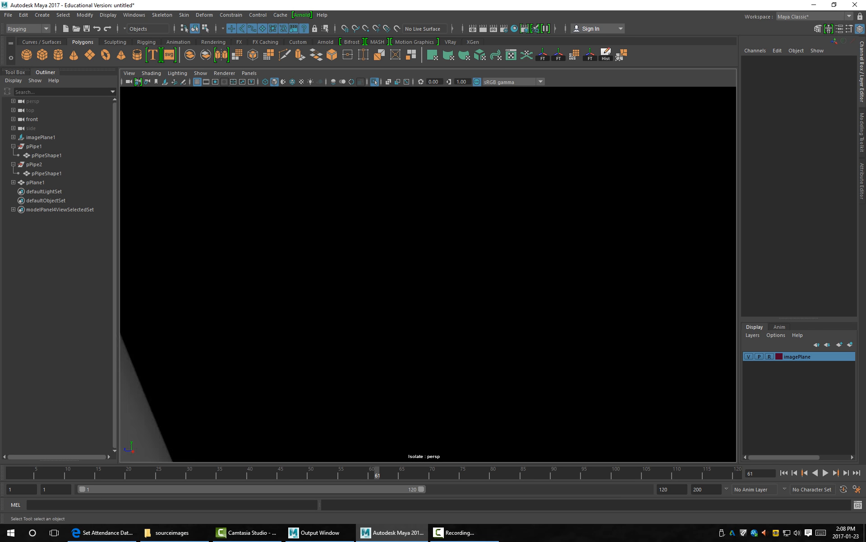
{"action": "right_click_drag", "start_coordinate": [397, 284], "coordinate": [352, 284], "text": "alt"}
{"action": "middle_click_drag", "start_coordinate": [447, 271], "coordinate": [293, 294], "text": "alt"}
{"action": "left_click_drag", "start_coordinate": [293, 293], "coordinate": [320, 307], "text": "alt"}
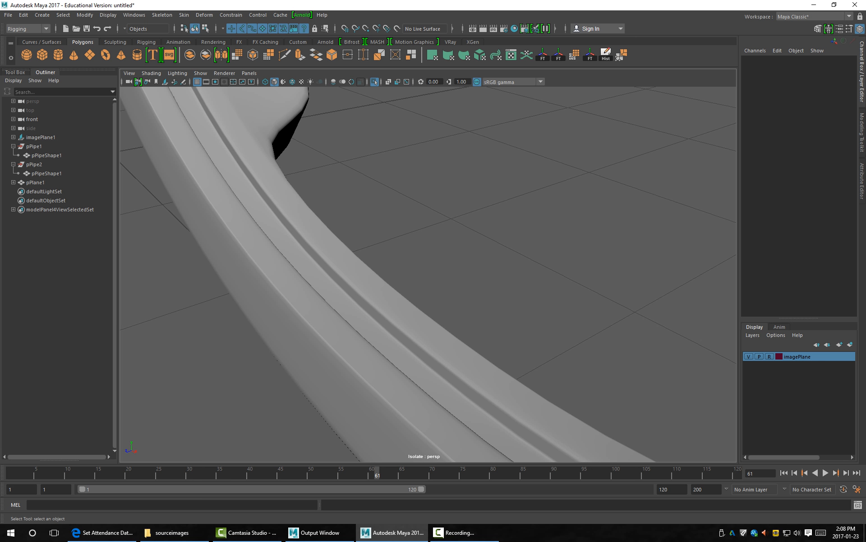
{"action": "right_click_drag", "start_coordinate": [406, 289], "coordinate": [316, 289], "text": "alt"}
{"action": "left_click_drag", "start_coordinate": [315, 289], "coordinate": [433, 248], "text": "alt"}
{"action": "middle_click_drag", "start_coordinate": [433, 248], "coordinate": [438, 357], "text": "alt"}
{"action": "left_click_drag", "start_coordinate": [438, 357], "coordinate": [354, 366], "text": "alt"}
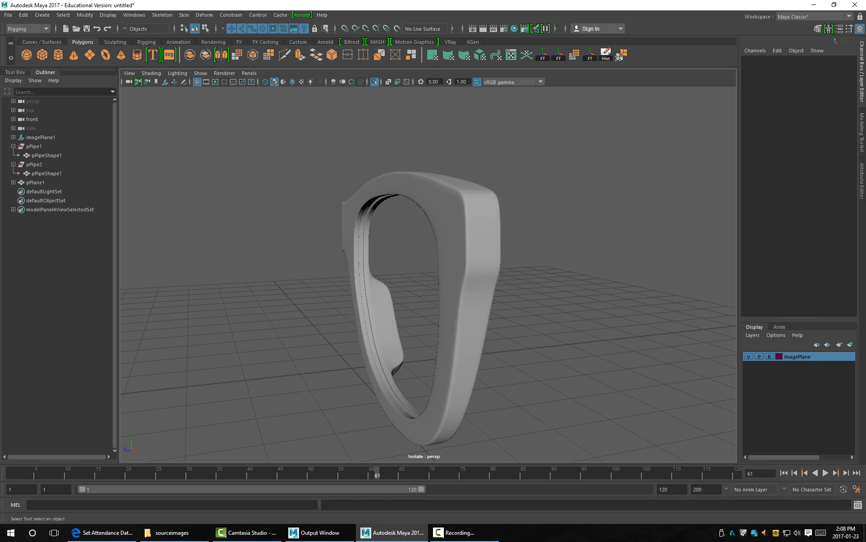
Turn off the isolation and return to object mode with the whole frame and reference images shown.
{"action": "key", "text": "F9"}
{"action": "key", "text": "Caps_Lock"}
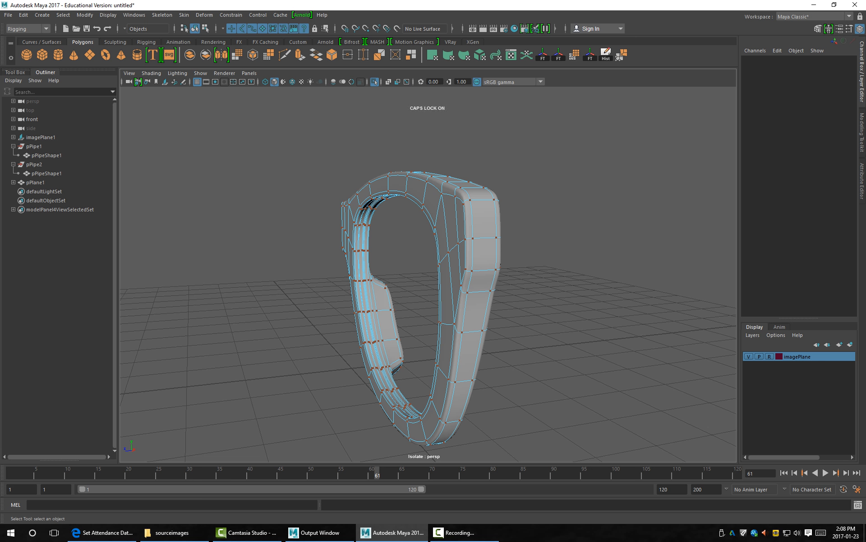
{"action": "key", "text": "ctrl+1"}
{"action": "key", "text": "F8"}
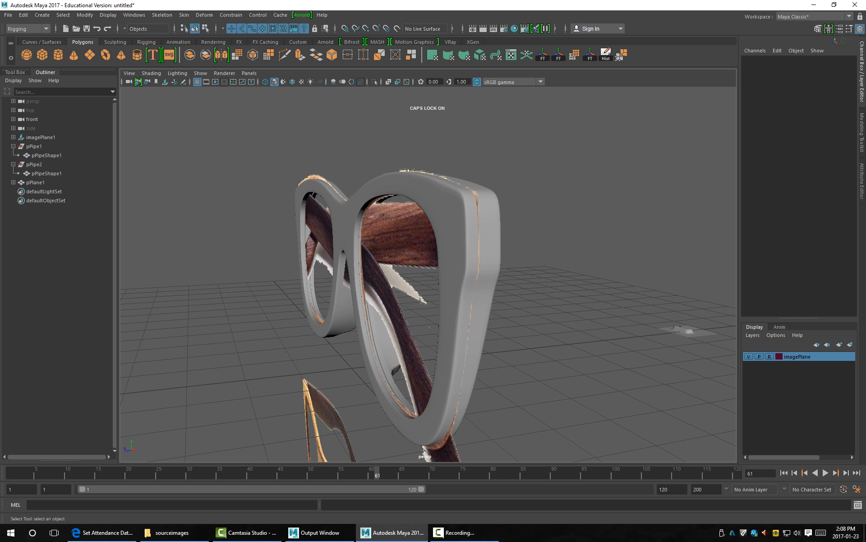
{"action": "left_click_drag", "start_coordinate": [383, 274], "coordinate": [488, 273], "text": "alt"}
{"action": "middle_click_drag", "start_coordinate": [487, 274], "coordinate": [565, 237], "text": "alt"}
{"action": "left_click_drag", "start_coordinate": [565, 236], "coordinate": [401, 253], "text": "alt"}
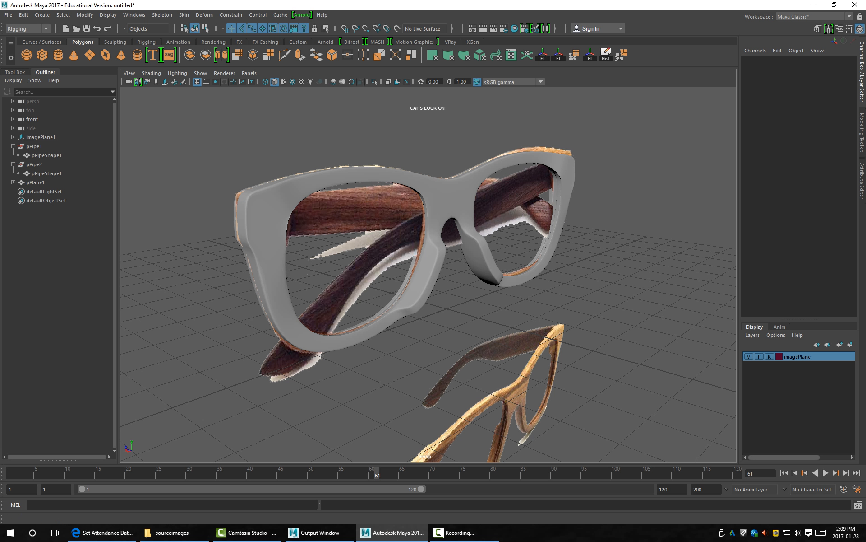
Save the scene under the file name glasses in the project's scenes folder.
{"action": "left_click", "coordinate": [8, 15]}
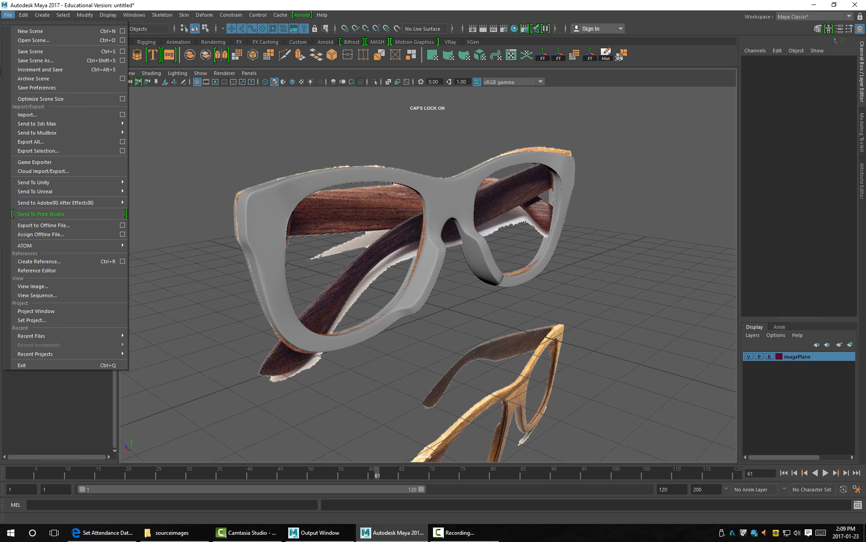
{"action": "left_click", "coordinate": [35, 60]}
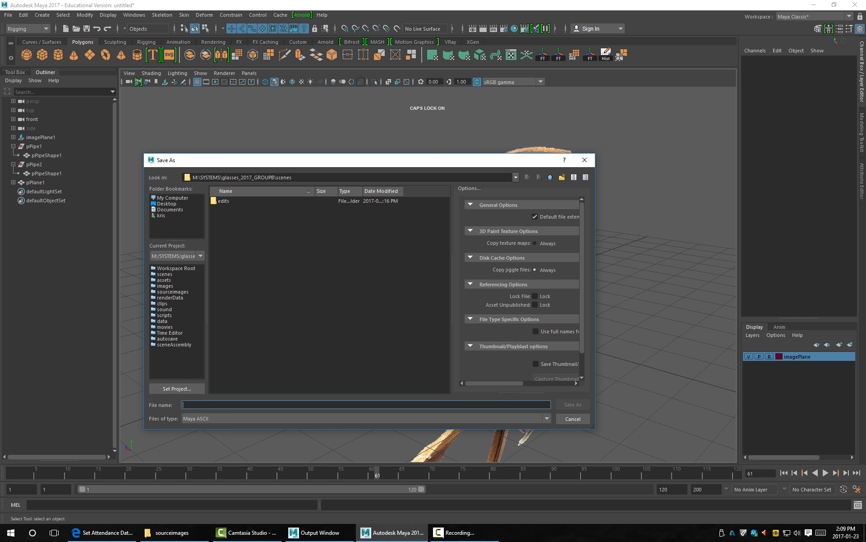
{"action": "type", "text": "GAL"}
{"action": "key", "text": "BackSpace"}
{"action": "key", "text": "BackSpace"}
{"action": "key", "text": "BackSpace"}
{"action": "type", "text": "glasses"}
{"action": "key", "text": "Return"}
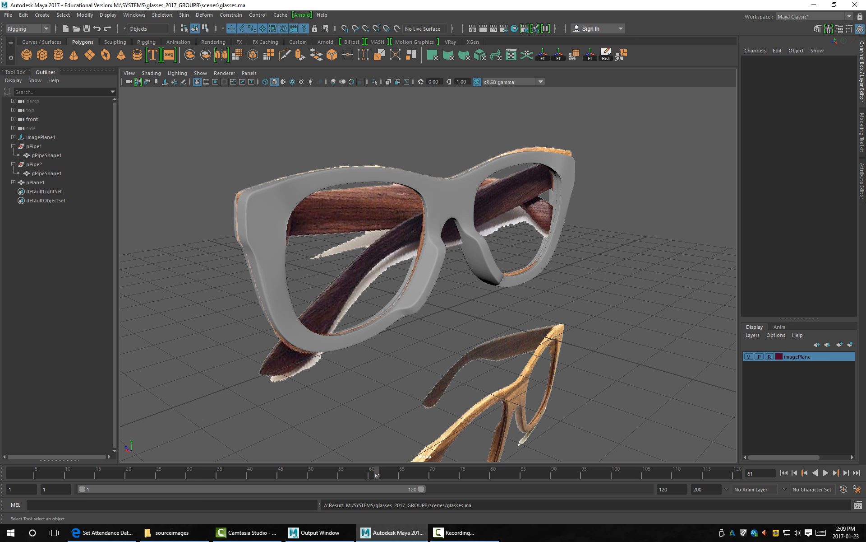
Save an incremented version of the glasses scene.
{"action": "left_click", "coordinate": [9, 15]}
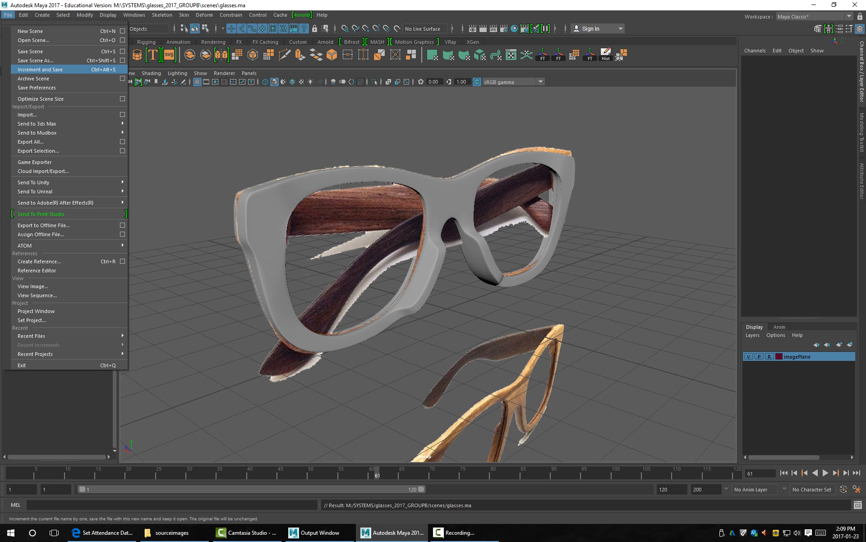
{"action": "left_click", "coordinate": [40, 70]}
{"action": "left_click_drag", "start_coordinate": [428, 243], "coordinate": [329, 289], "text": "alt"}
{"action": "left_click", "coordinate": [8, 15]}
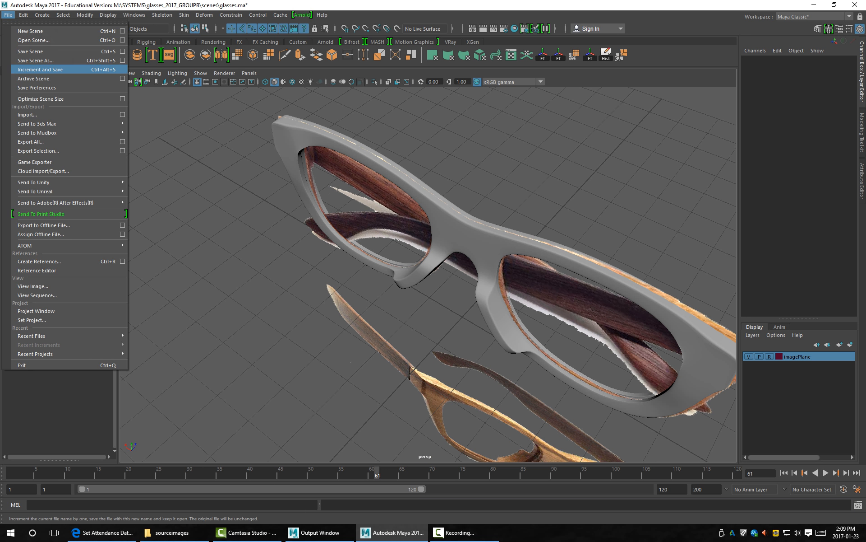
{"action": "left_click", "coordinate": [40, 69]}
Compare the original glasses.ma and the incremented glasses.0001.ma in the scene-opening dialog.
{"action": "left_click", "coordinate": [8, 15]}
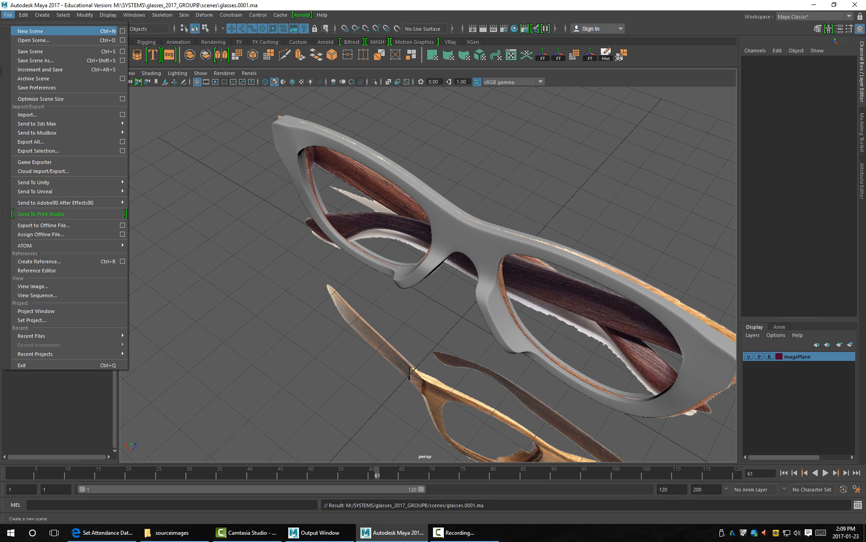
{"action": "left_click", "coordinate": [27, 36]}
{"action": "left_click", "coordinate": [236, 208]}
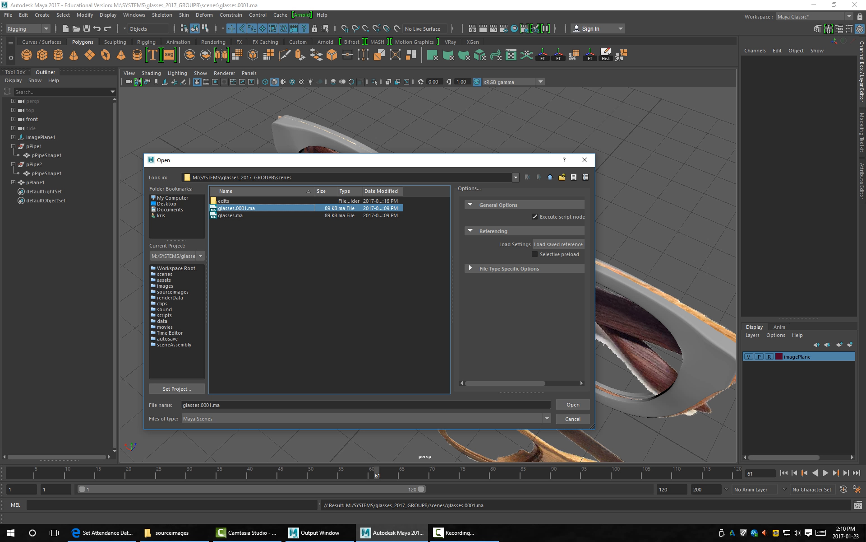
{"action": "left_click", "coordinate": [230, 215]}
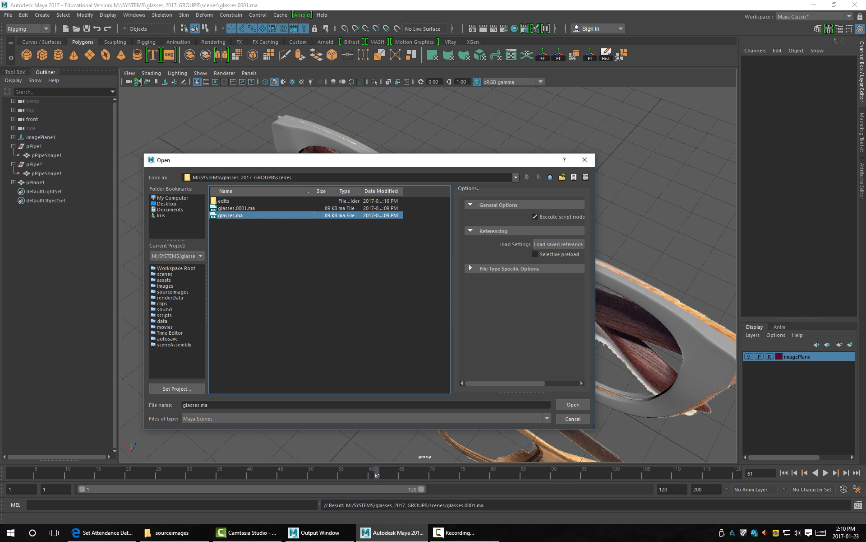
{"action": "left_click", "coordinate": [236, 208]}
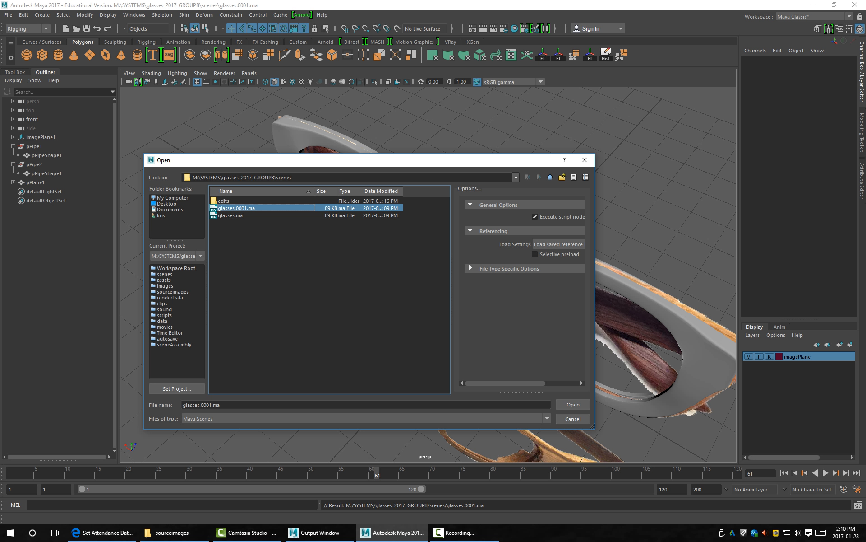
{"action": "left_click", "coordinate": [230, 215]}
{"action": "left_click", "coordinate": [236, 208]}
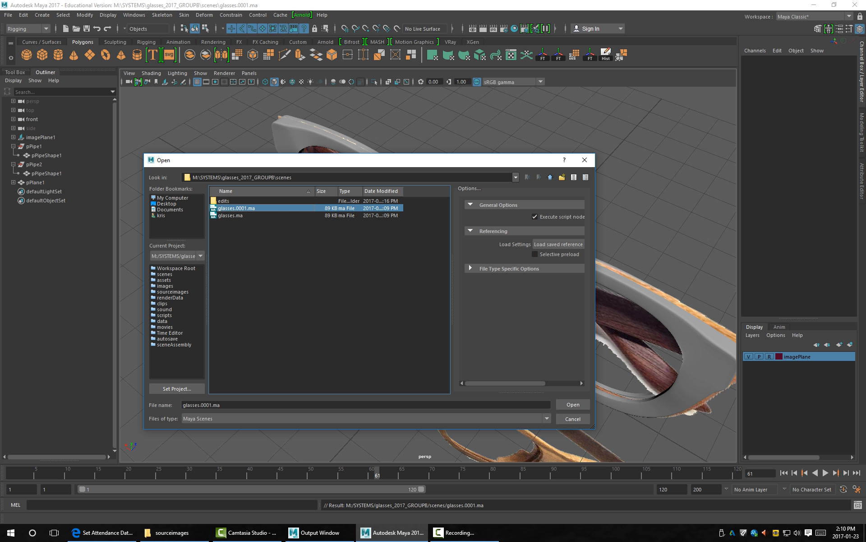
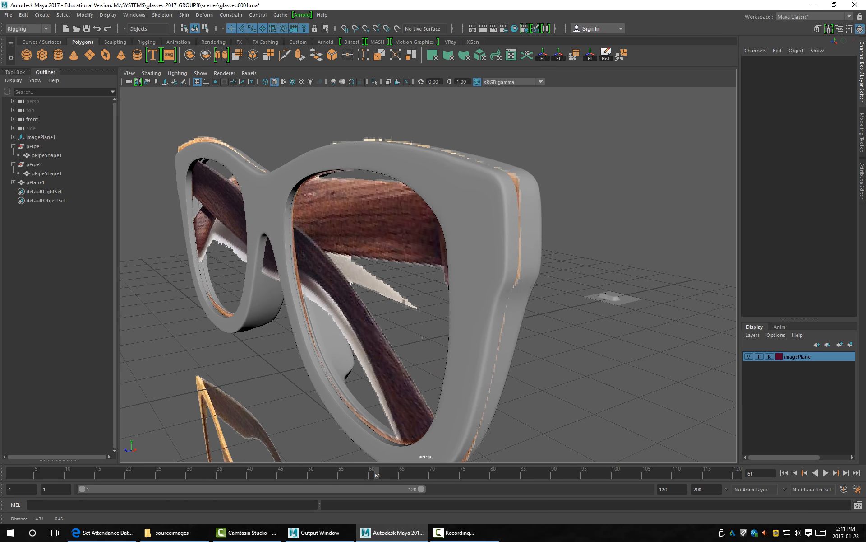
Try to move the pPipe1 half of the frame on its own, and undo the move and selection.
{"action": "right_click_drag", "start_coordinate": [352, 280], "coordinate": [315, 284], "text": "alt"}
{"action": "left_click_drag", "start_coordinate": [361, 285], "coordinate": [483, 285], "text": "alt"}
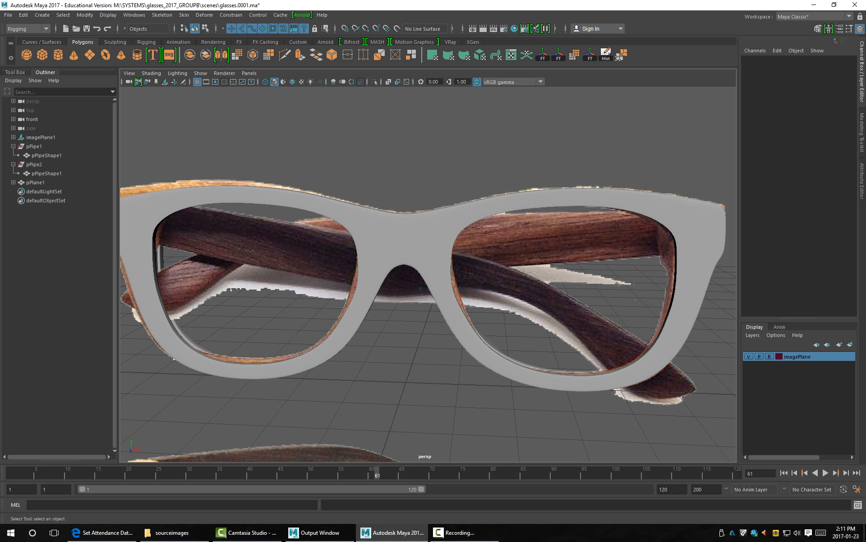
{"action": "left_click", "coordinate": [467, 228]}
{"action": "key", "text": "w"}
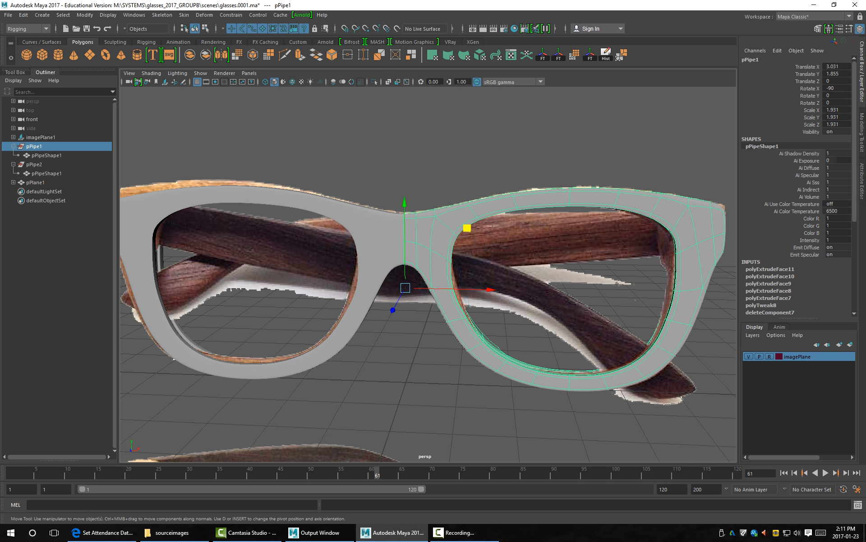
{"action": "middle_click_drag", "start_coordinate": [467, 228], "coordinate": [526, 182]}
{"action": "key", "text": "ctrl+z"}
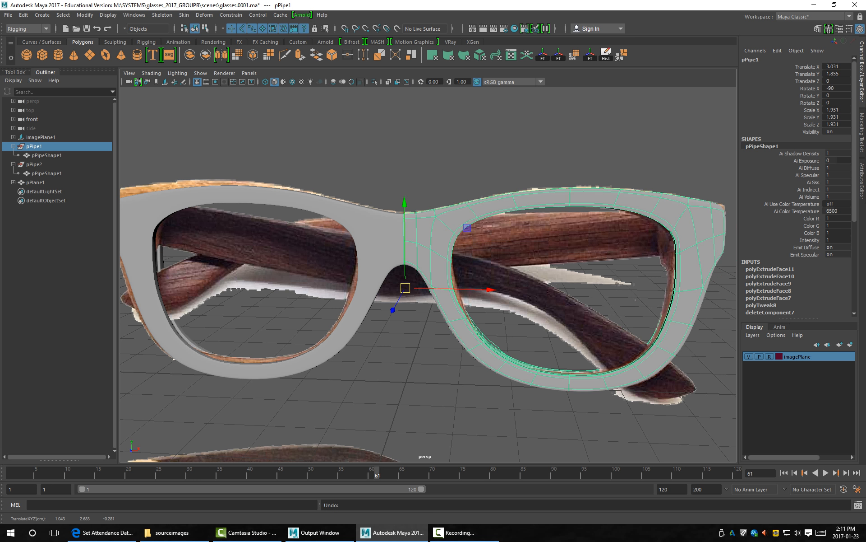
{"action": "key", "text": "ctrl+z"}
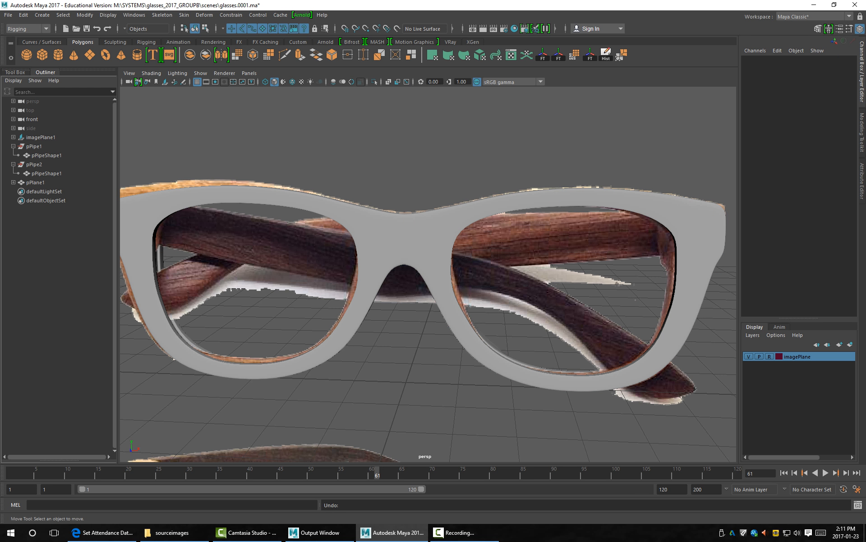
Select both frame halves, pPipe2 and pPipe1, and combine them into a single polygon object.
{"action": "left_click", "coordinate": [374, 239]}
{"action": "left_click", "coordinate": [468, 228], "text": "shift"}
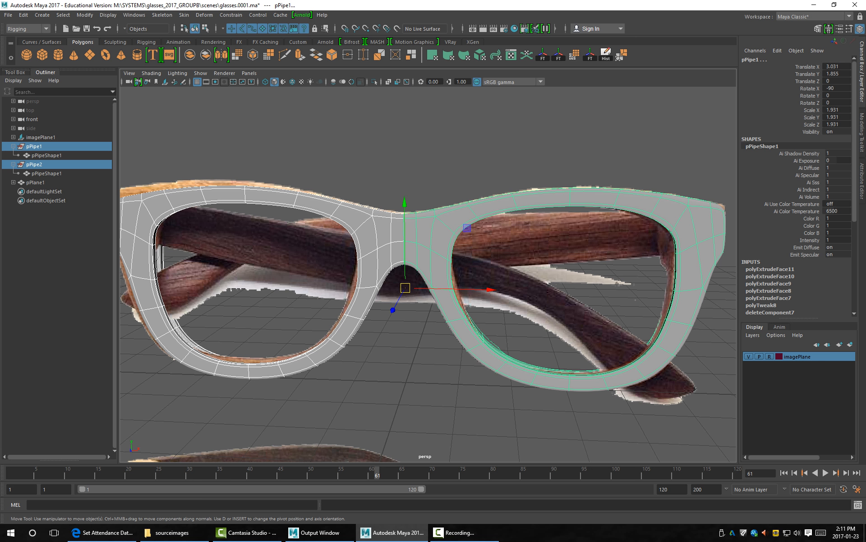
{"action": "key", "text": "ctrl+z"}
{"action": "key", "text": "ctrl+z"}
{"action": "key", "text": "shift+z"}
{"action": "key", "text": "shift+z"}
{"action": "left_click_drag", "start_coordinate": [541, 271], "coordinate": [499, 296], "text": "alt"}
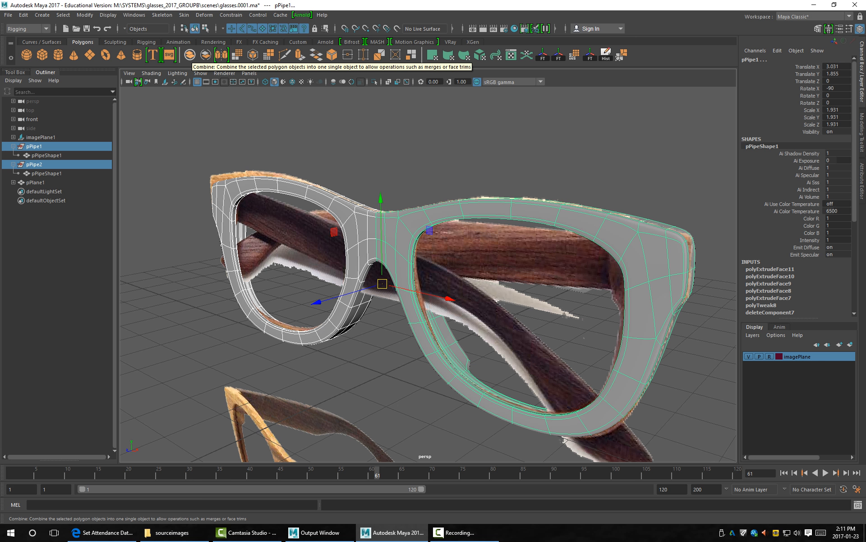
{"action": "left_click", "coordinate": [222, 54]}
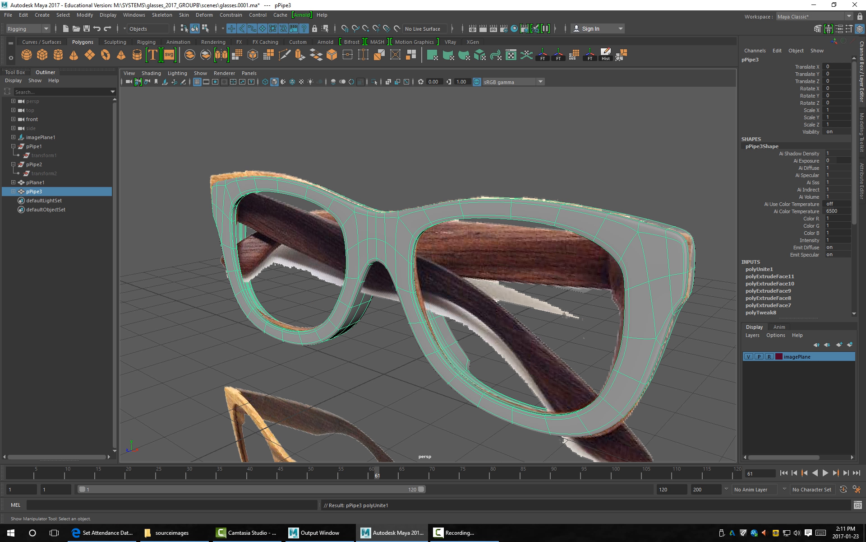
Delete the leftover practice plane pPlane1 and select the combined frame object.
{"action": "left_click", "coordinate": [36, 182]}
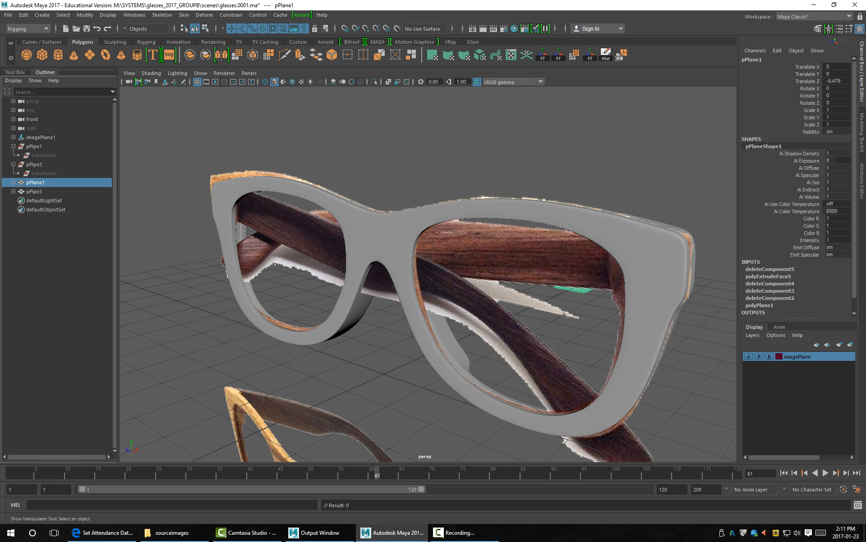
{"action": "key", "text": "f"}
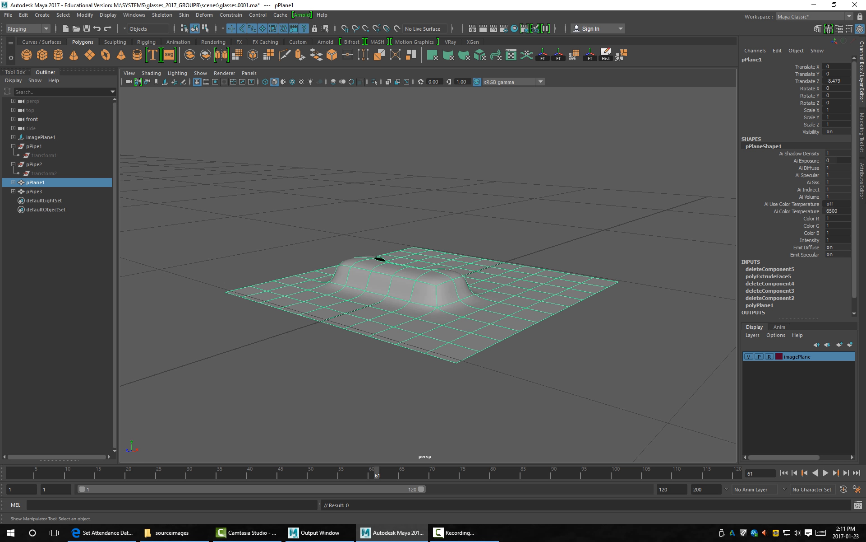
{"action": "key", "text": "Delete"}
{"action": "left_click", "coordinate": [35, 182]}
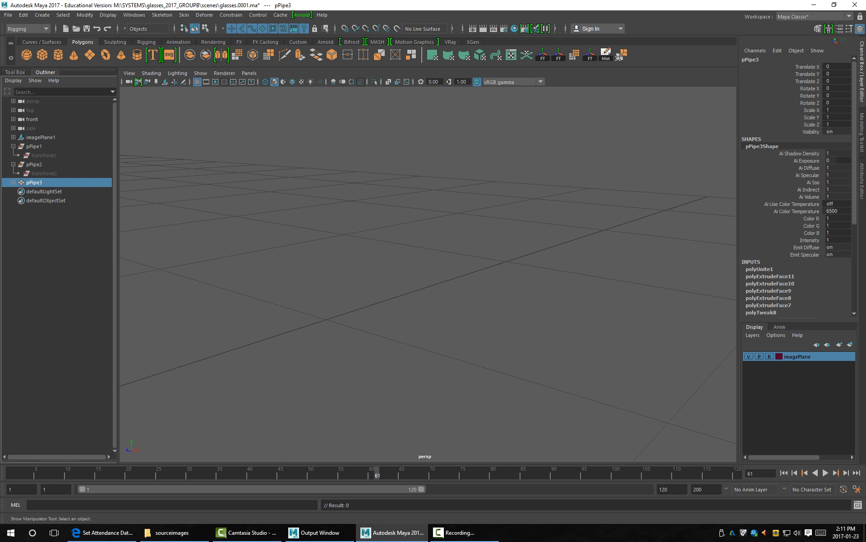
Frame the combined glasses, turn off shape nodes in the Outliner, and collapse the pPipe2 and pPipe1 groups.
{"action": "key", "text": "f"}
{"action": "right_click", "coordinate": [69, 135]}
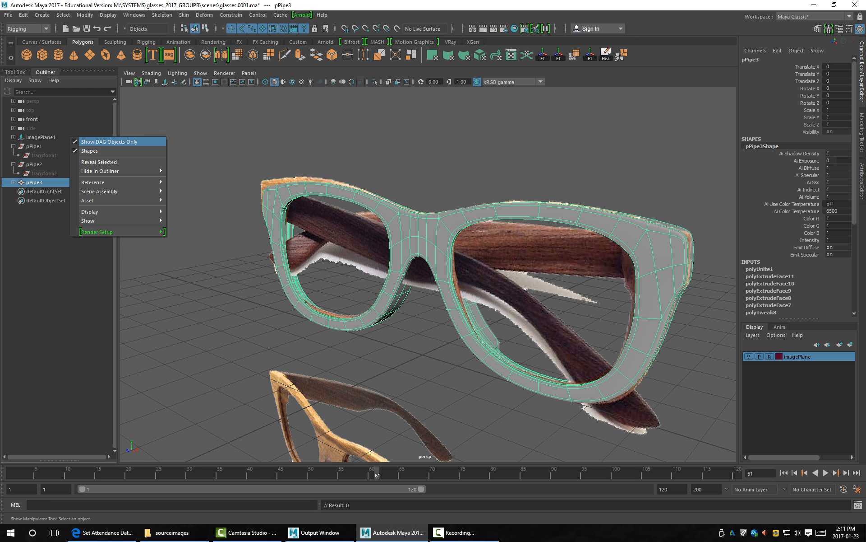
{"action": "left_click", "coordinate": [89, 151]}
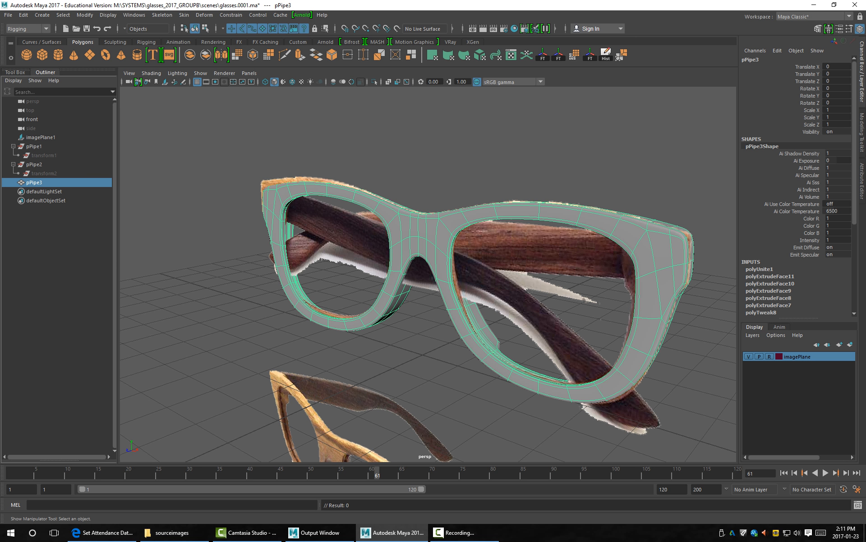
{"action": "left_click", "coordinate": [13, 164]}
{"action": "left_click", "coordinate": [13, 146]}
Compare the leftover pPipe1 and pPipe2 groups by selecting them alternately, and clear the selection.
{"action": "left_click", "coordinate": [34, 156]}
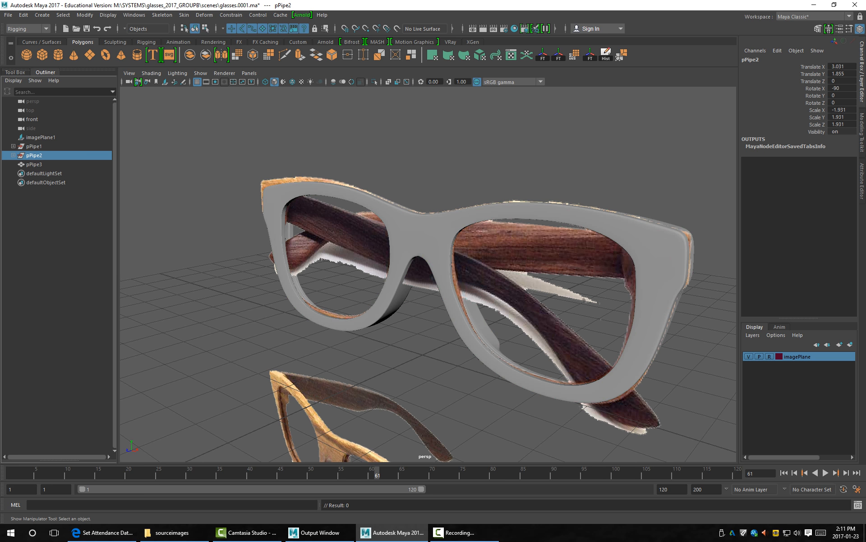
{"action": "left_click", "coordinate": [34, 146]}
{"action": "left_click", "coordinate": [34, 155]}
{"action": "left_click", "coordinate": [34, 147]}
{"action": "left_click", "coordinate": [34, 155]}
{"action": "left_click", "coordinate": [34, 146]}
{"action": "left_click", "coordinate": [34, 156]}
{"action": "left_click", "coordinate": [34, 147]}
{"action": "left_click", "coordinate": [33, 155]}
{"action": "left_click", "coordinate": [33, 146]}
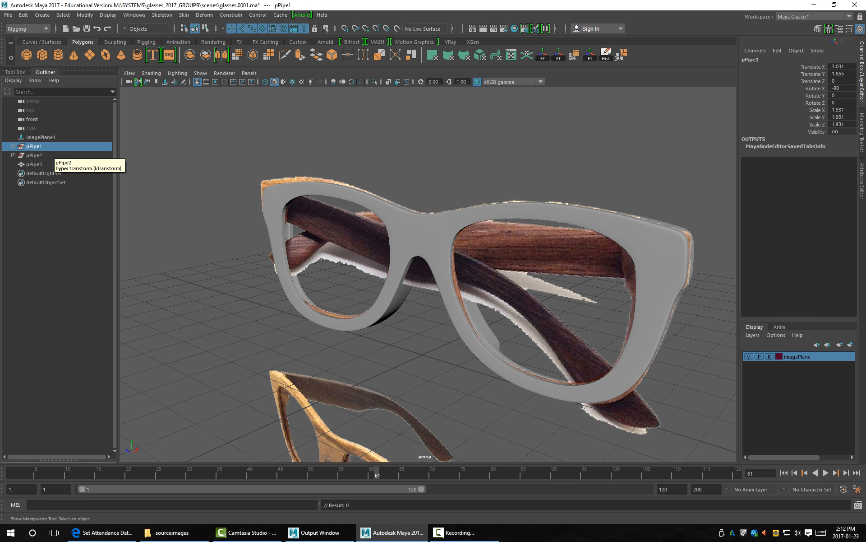
{"action": "key", "text": "alt+d"}
Switch to wireframe display and examine how selecting pPipe1 or pPipe2 highlights the combined frame.
{"action": "key", "text": "4"}
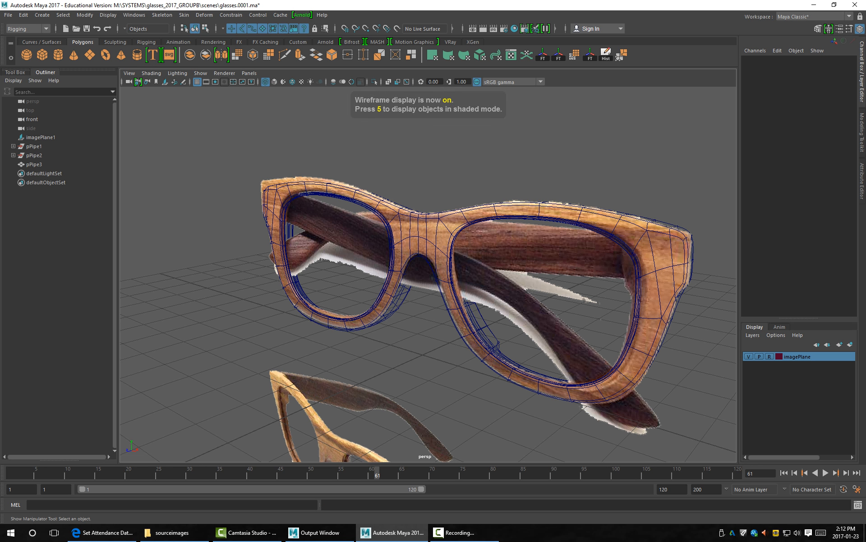
{"action": "left_click", "coordinate": [33, 146]}
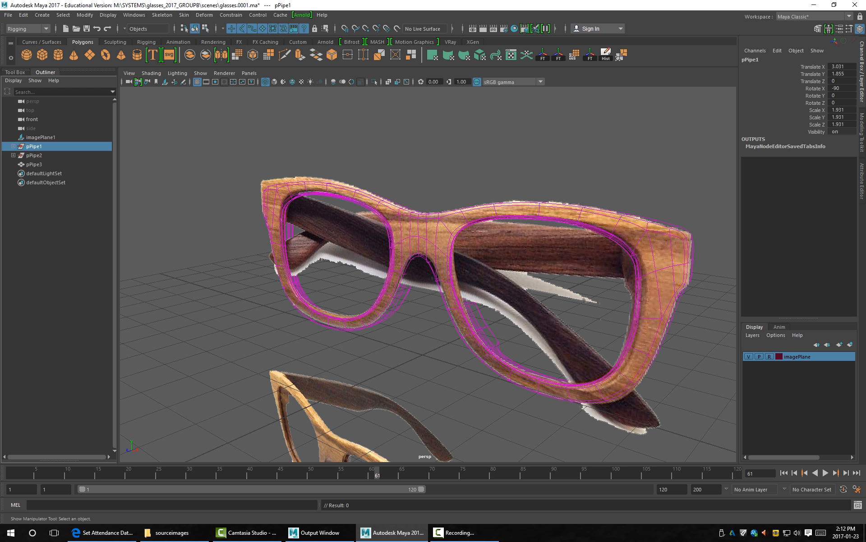
{"action": "left_click", "coordinate": [34, 155]}
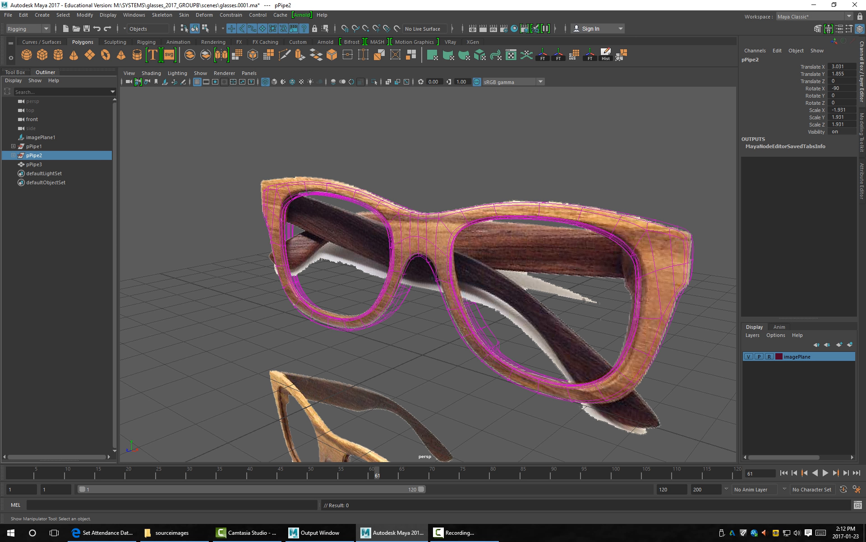
{"action": "key", "text": "alt+d"}
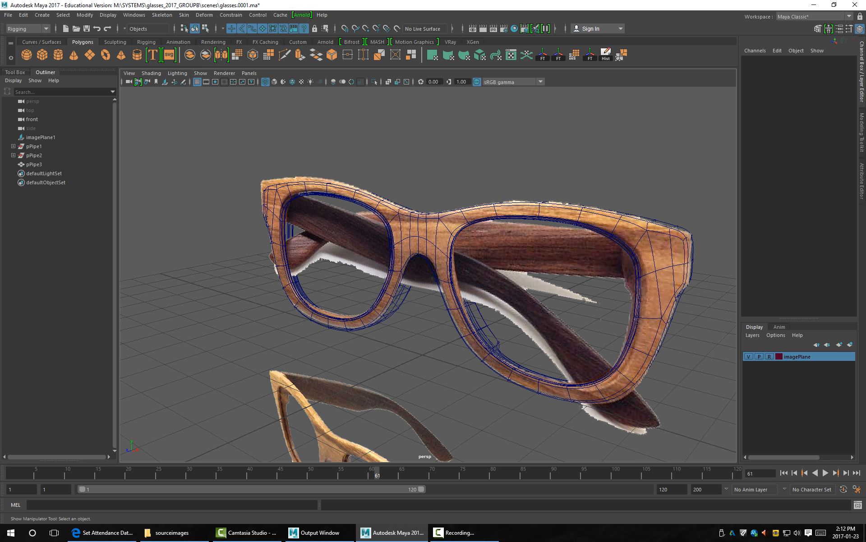
{"action": "left_click", "coordinate": [34, 155]}
{"action": "left_click", "coordinate": [34, 147]}
{"action": "key", "text": "alt+d"}
{"action": "left_click", "coordinate": [34, 146]}
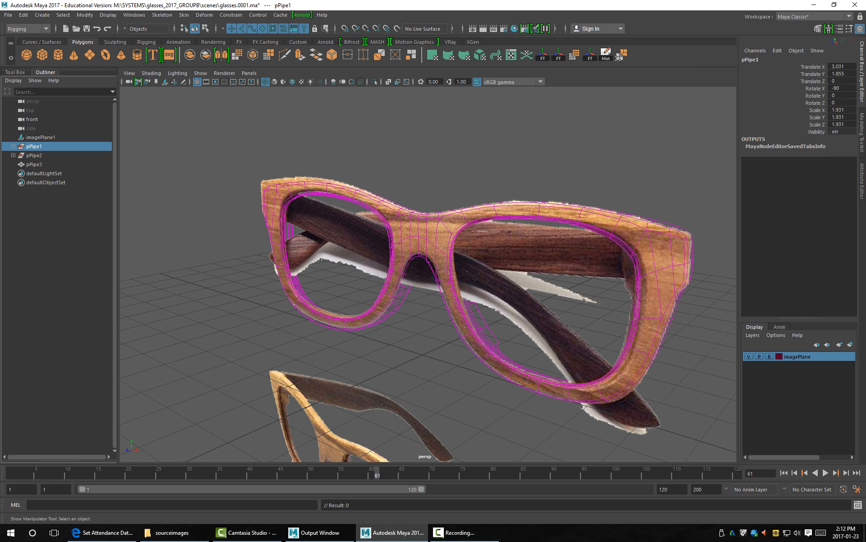
Try to move the pPipe1 group away from the glasses, and undo the move.
{"action": "key", "text": "w"}
{"action": "left_click_drag", "start_coordinate": [423, 275], "coordinate": [526, 186]}
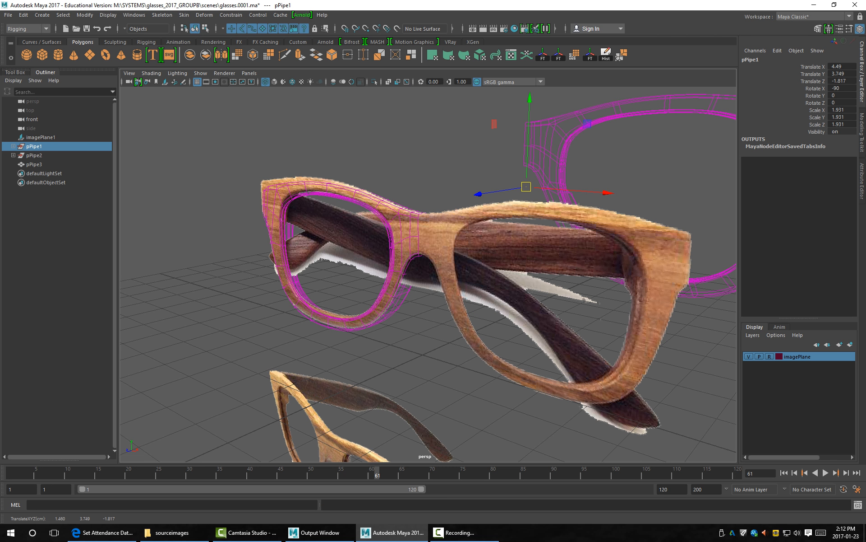
{"action": "key", "text": "ctrl+z"}
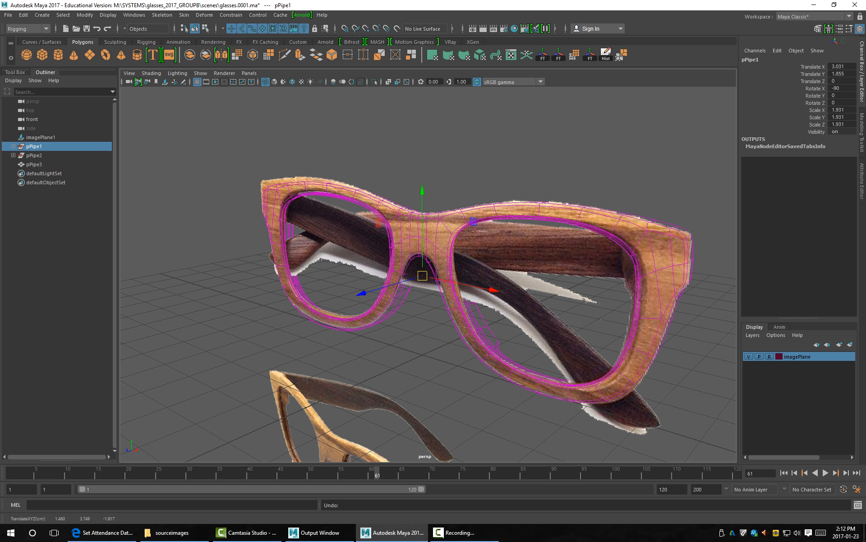
Check the transform values and connections of the pPipe1 and pPipe2 groups one after the other.
{"action": "left_click", "coordinate": [33, 155]}
{"action": "left_click", "coordinate": [34, 145]}
{"action": "left_click", "coordinate": [34, 155]}
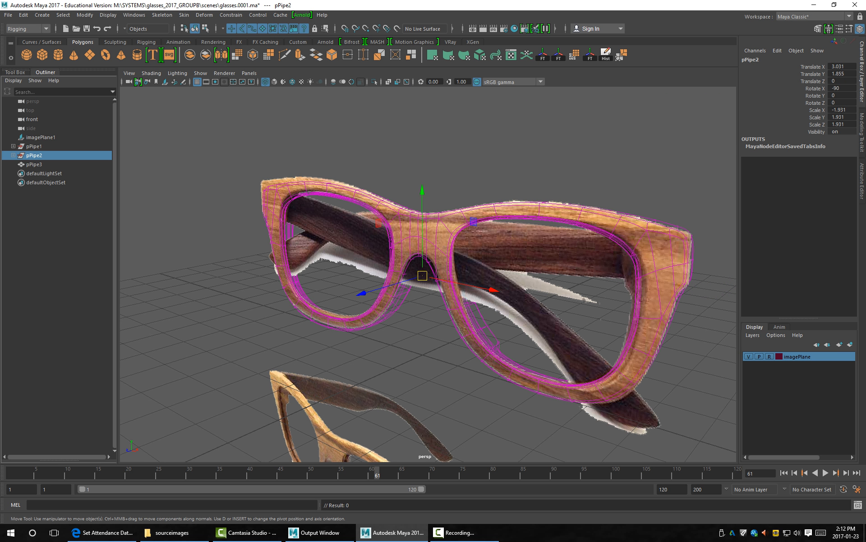
{"action": "left_click", "coordinate": [34, 146]}
{"action": "left_click", "coordinate": [33, 154]}
{"action": "left_click", "coordinate": [34, 146]}
{"action": "left_click", "coordinate": [34, 155]}
{"action": "left_click", "coordinate": [34, 146]}
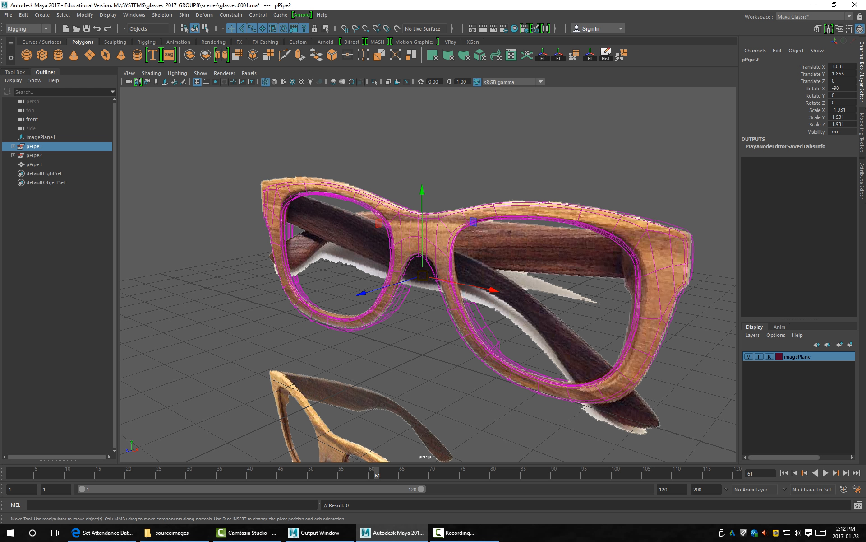
{"action": "left_click", "coordinate": [34, 155]}
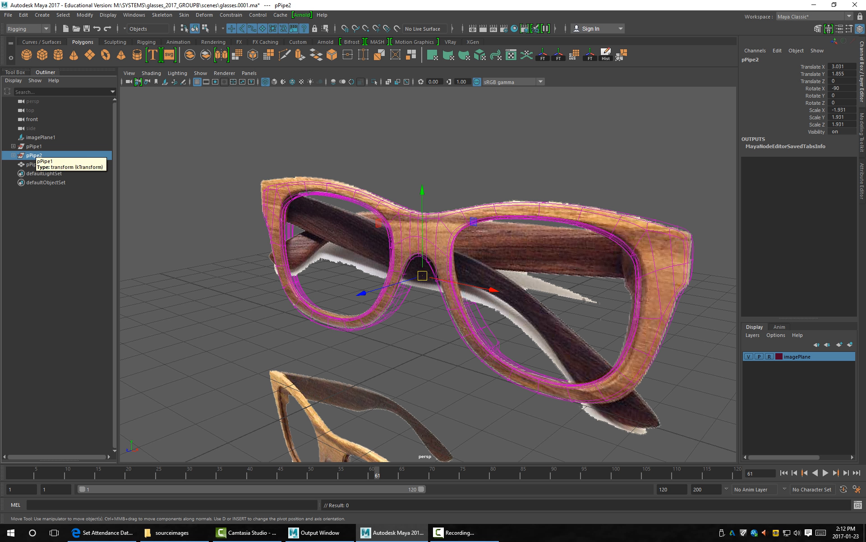
{"action": "left_click", "coordinate": [34, 146]}
{"action": "left_click", "coordinate": [34, 155]}
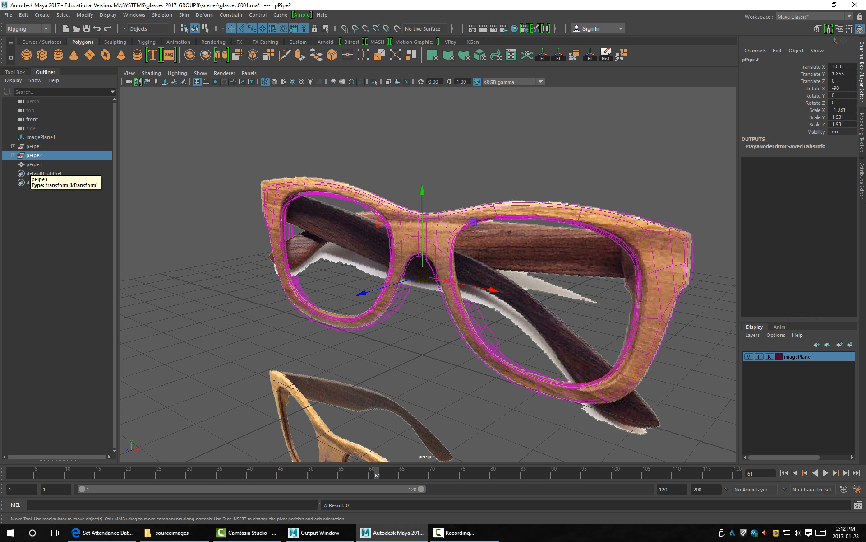
Delete the construction history of the combined frame object pPipe3.
{"action": "left_click", "coordinate": [34, 163]}
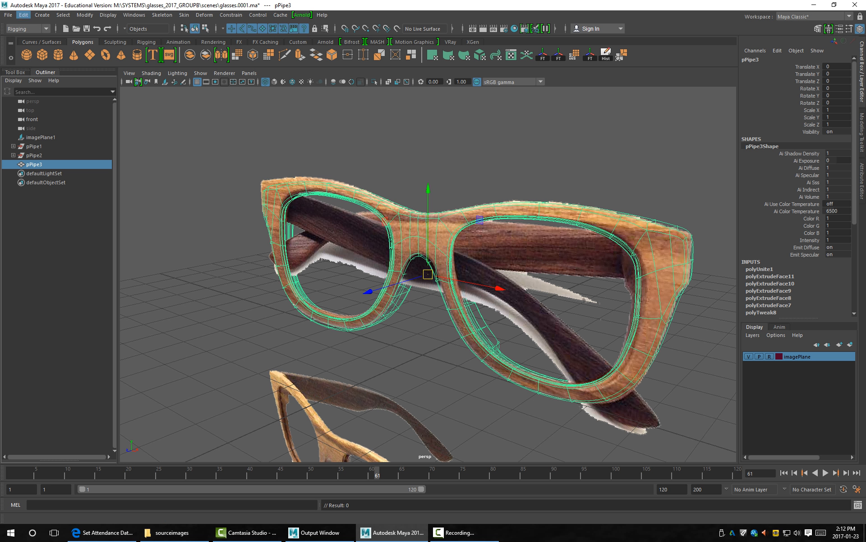
{"action": "left_click", "coordinate": [23, 15]}
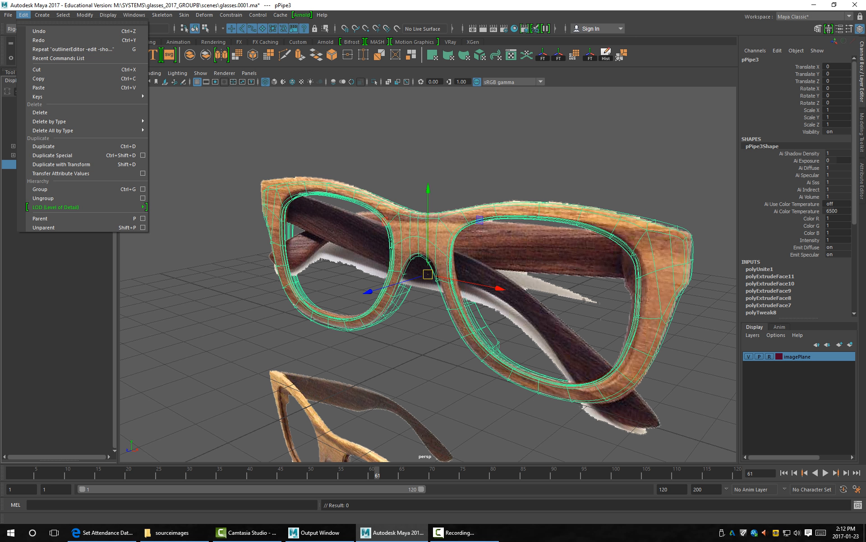
{"action": "mouse_move", "coordinate": [49, 122]}
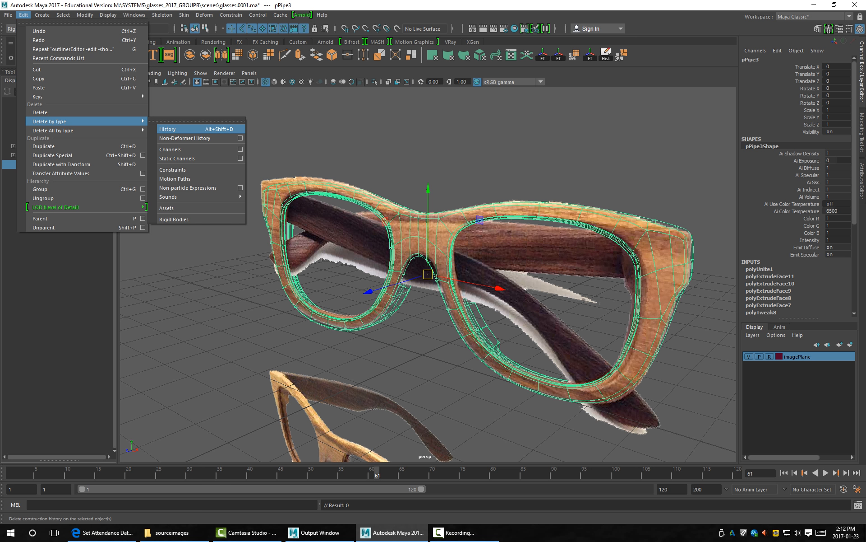
{"action": "left_click", "coordinate": [171, 129]}
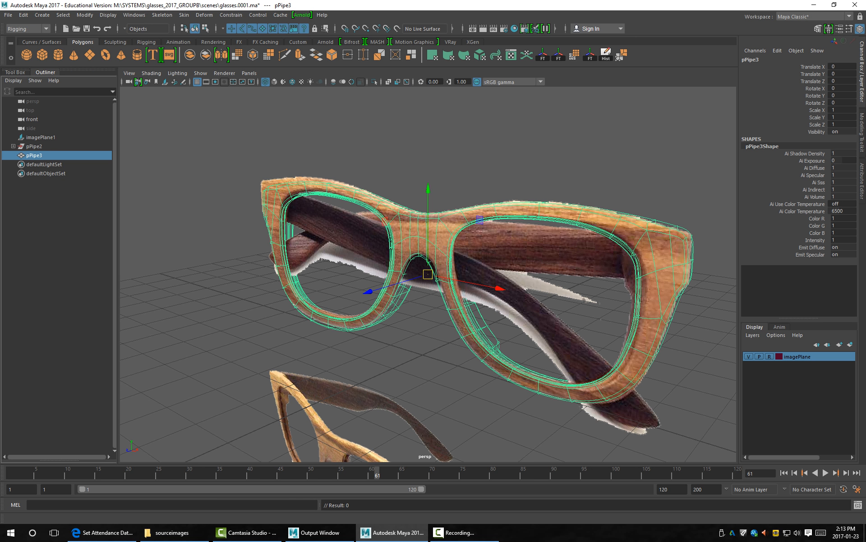
Expand the pPipe2 group, examine it and its child transform2, and clear the selection.
{"action": "left_click", "coordinate": [13, 146]}
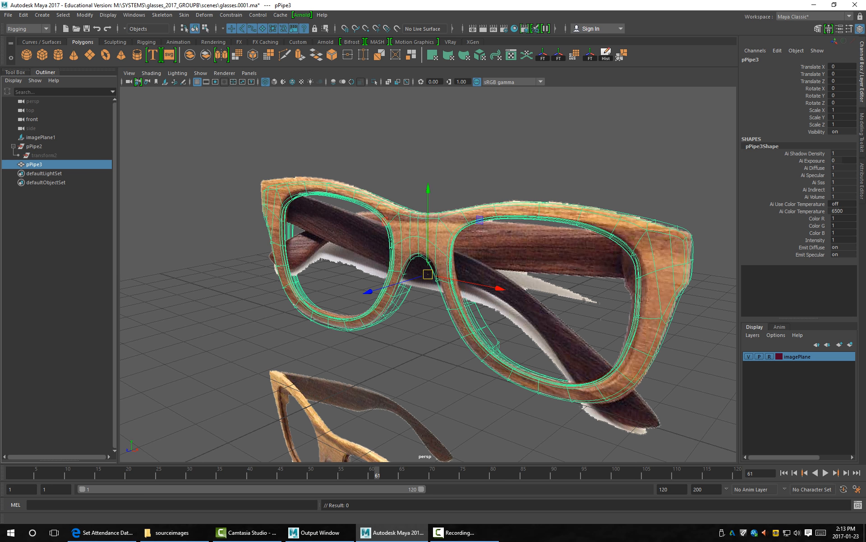
{"action": "left_click", "coordinate": [43, 155]}
{"action": "left_click", "coordinate": [34, 146]}
{"action": "left_click", "coordinate": [44, 155]}
{"action": "left_click", "coordinate": [34, 145]}
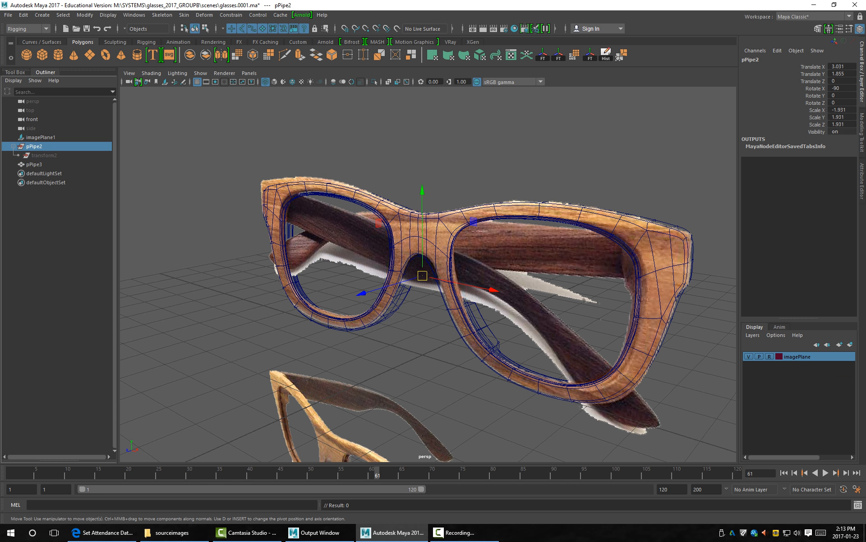
{"action": "left_click", "coordinate": [44, 155]}
{"action": "left_click", "coordinate": [34, 146]}
{"action": "left_click", "coordinate": [43, 155]}
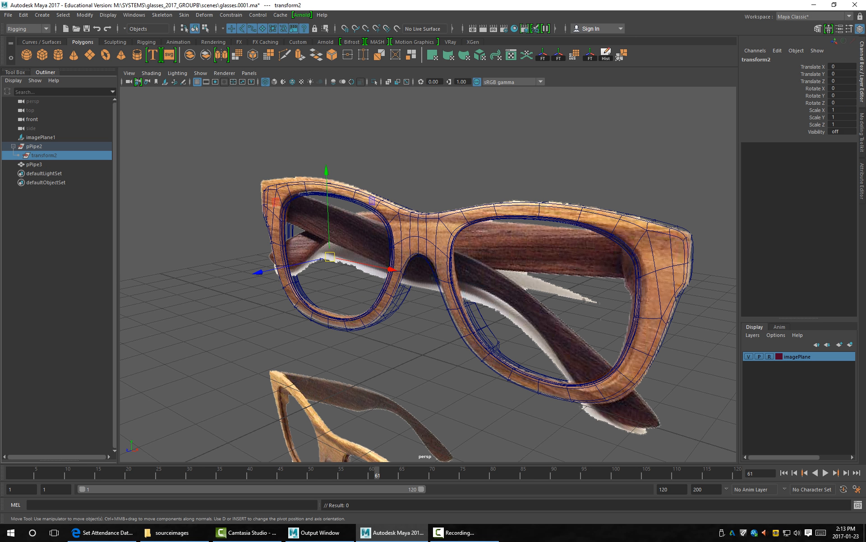
{"action": "key", "text": "alt+d"}
Undo the selections and the history deletion back to the point where the pPipe2 group is selected.
{"action": "key", "text": "ctrl+z"}
{"action": "key", "text": "ctrl+z"}
{"action": "key", "text": "ctrl+z"}
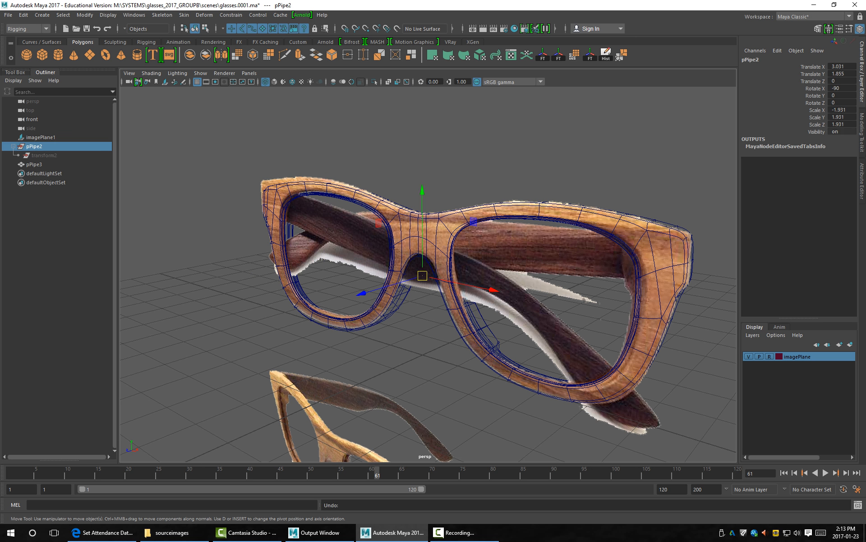
{"action": "key", "text": "ctrl+z"}
{"action": "key", "text": "ctrl+z"}
{"action": "key", "text": "ctrl+z"}
{"action": "key", "text": "ctrl+z"}
{"action": "key", "text": "ctrl+z"}
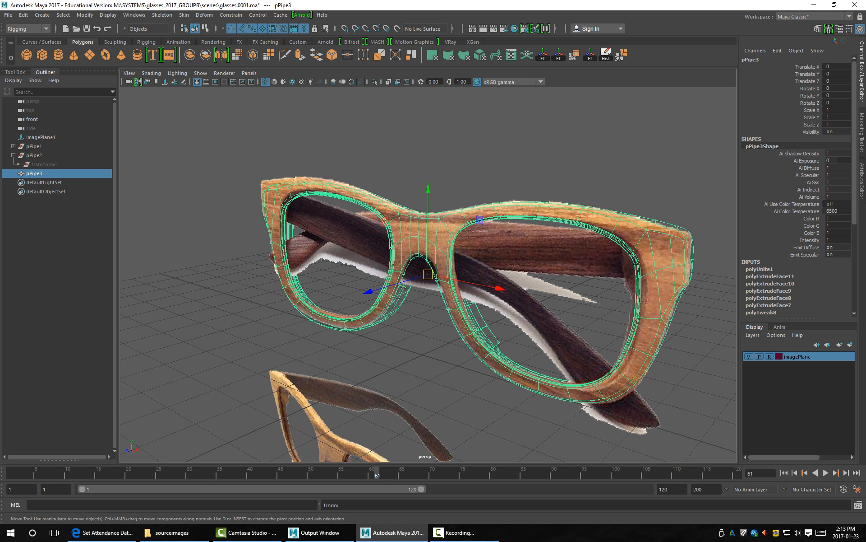
{"action": "key", "text": "ctrl+z"}
{"action": "key", "text": "ctrl+z"}
{"action": "key", "text": "ctrl+z"}
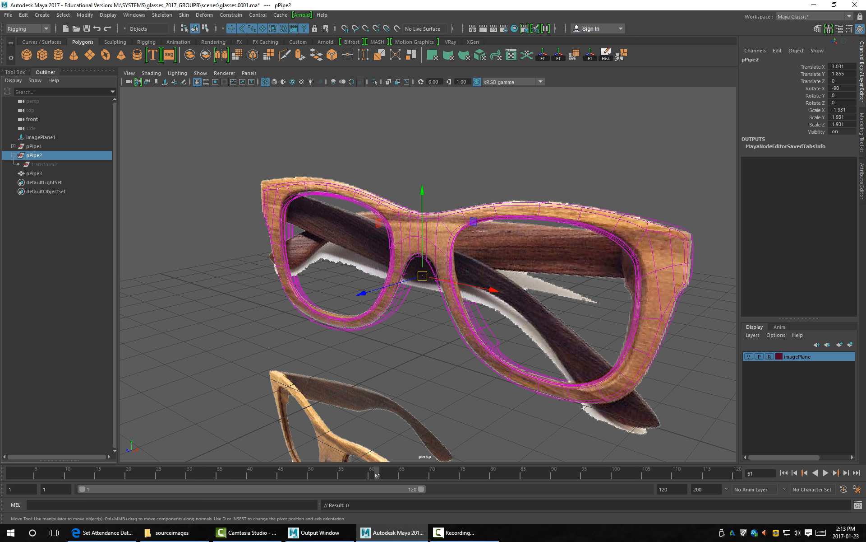
Try to delete the pPipe2 group with the history still in place, view the frame shaded, and undo the deletion.
{"action": "key", "text": "Delete"}
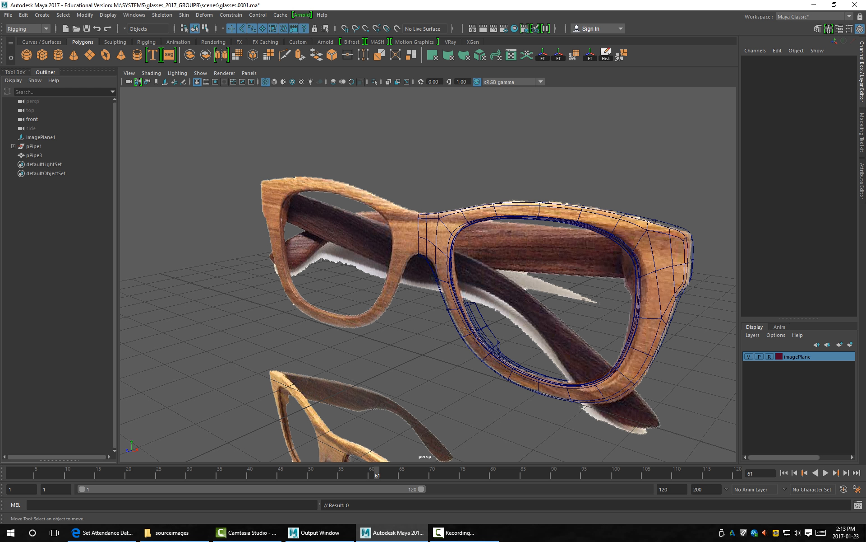
{"action": "key", "text": "5"}
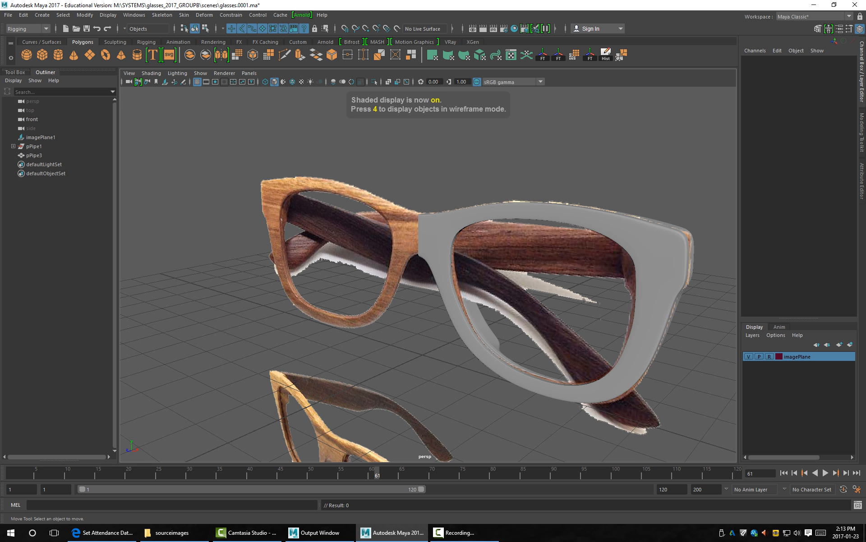
{"action": "key", "text": "ctrl+z"}
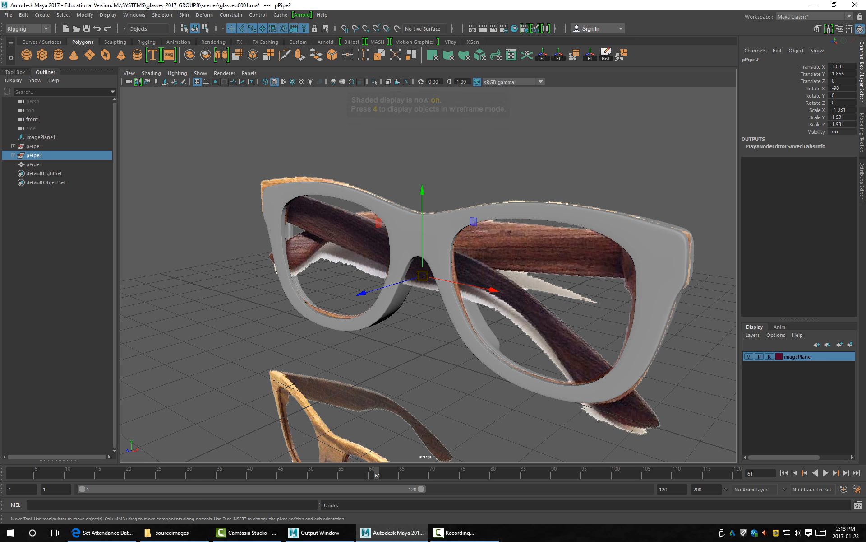
Select the combined frame pPipe3 and delete its non-deformer history.
{"action": "left_click", "coordinate": [34, 164]}
{"action": "left_click", "coordinate": [23, 15]}
{"action": "mouse_move", "coordinate": [49, 121]}
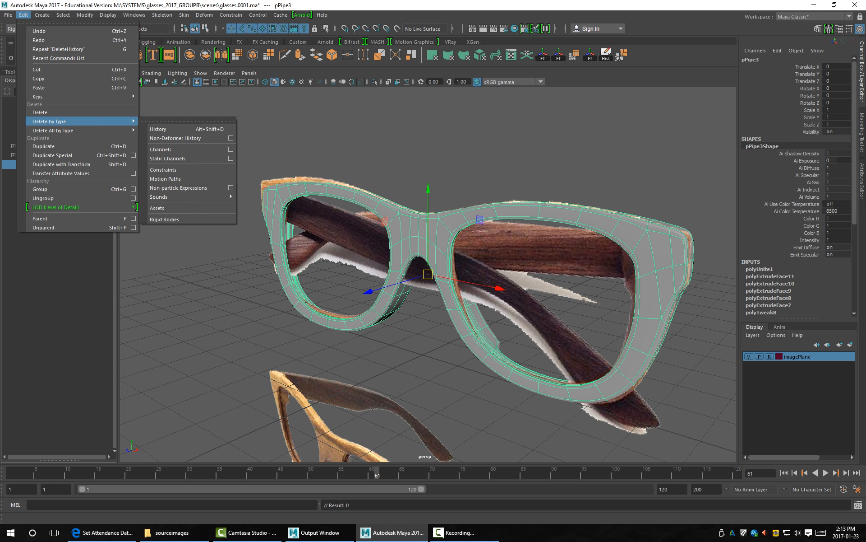
{"action": "left_click", "coordinate": [176, 139]}
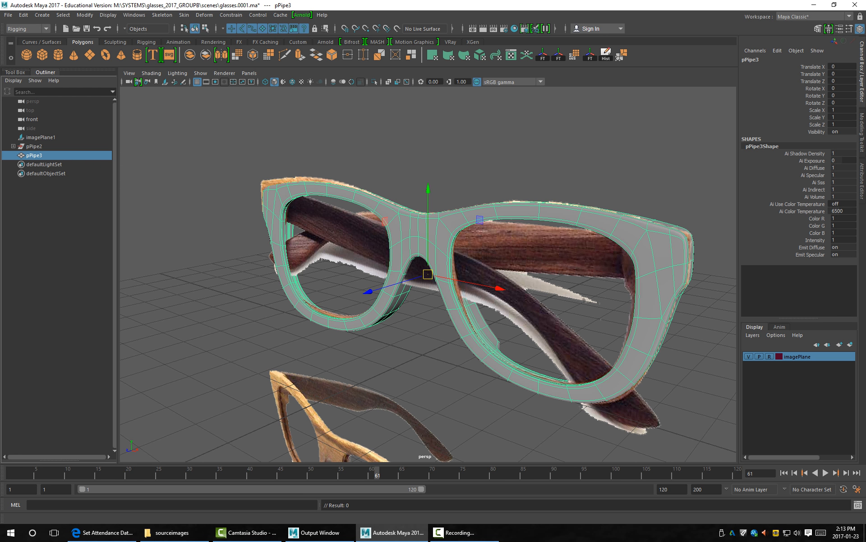
Delete the leftover pPipe2 group from the scene.
{"action": "left_click", "coordinate": [41, 138]}
{"action": "left_click", "coordinate": [34, 147]}
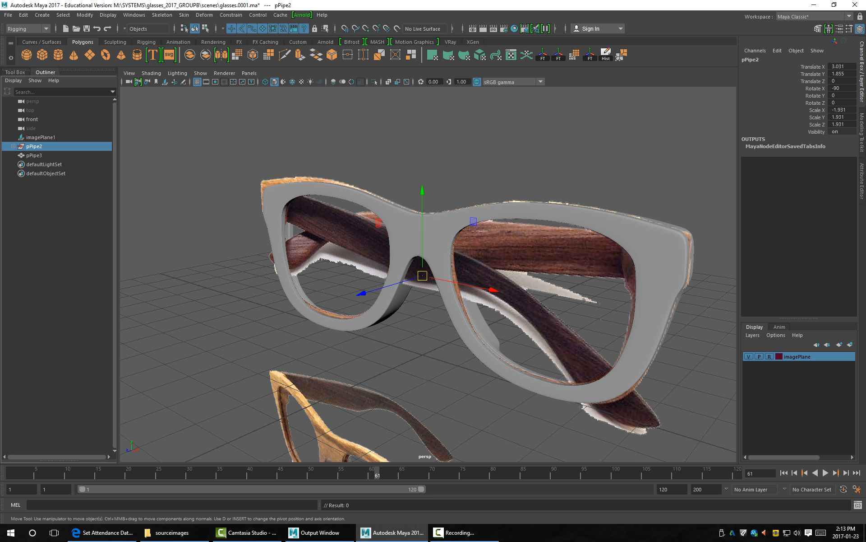
{"action": "key", "text": "Delete"}
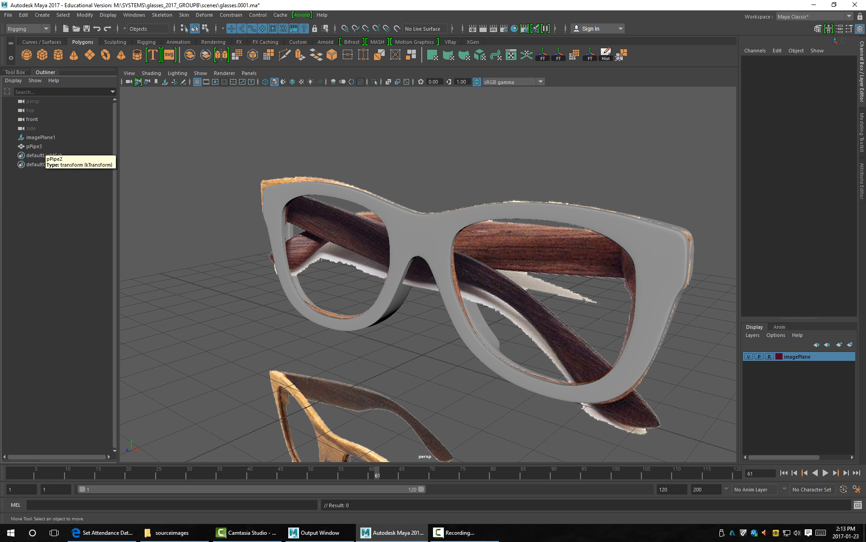
Select the combined frame pPipe3 and examine the seam at the nose bridge up close from several angles.
{"action": "left_click", "coordinate": [43, 146]}
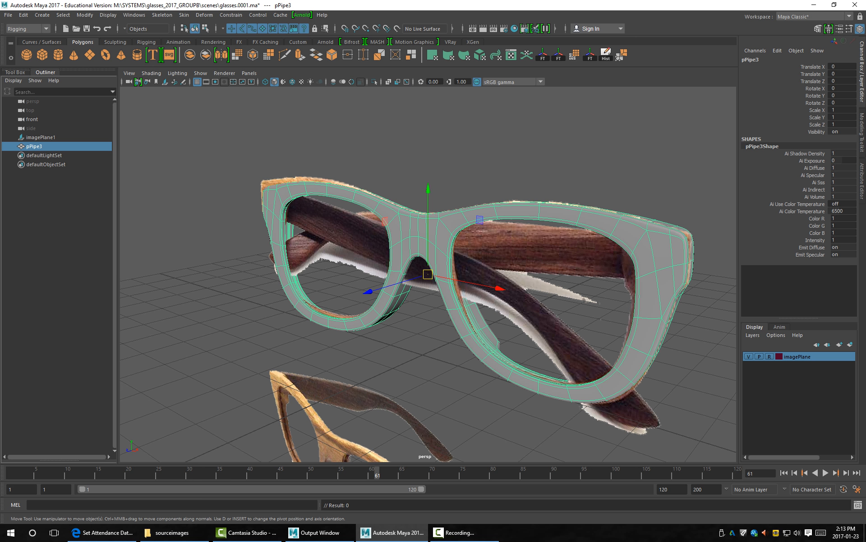
{"action": "left_click_drag", "start_coordinate": [428, 274], "coordinate": [519, 312], "text": "alt"}
{"action": "right_click_drag", "start_coordinate": [519, 311], "coordinate": [568, 312], "text": "alt"}
{"action": "middle_click_drag", "start_coordinate": [428, 274], "coordinate": [420, 352], "text": "alt"}
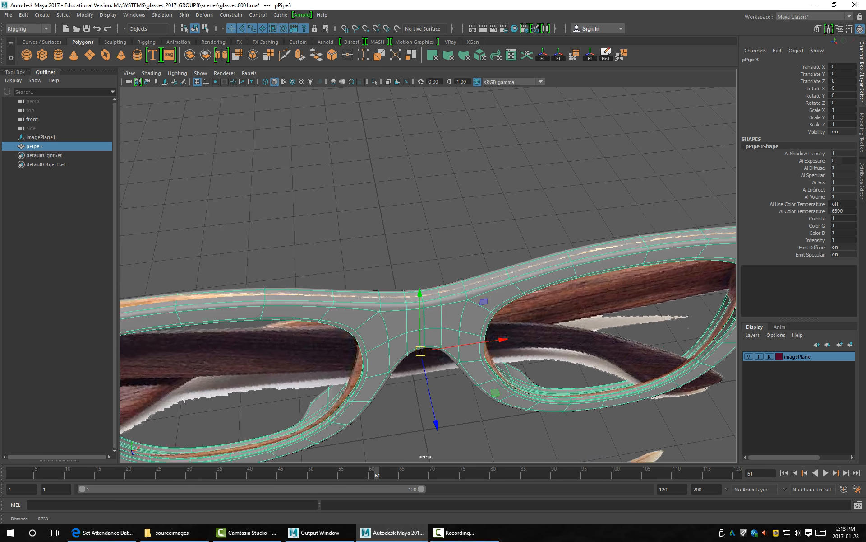
{"action": "left_click_drag", "start_coordinate": [420, 352], "coordinate": [632, 325], "text": "alt"}
{"action": "left_click_drag", "start_coordinate": [343, 316], "coordinate": [631, 302], "text": "alt"}
{"action": "right_click_drag", "start_coordinate": [427, 274], "coordinate": [383, 274], "text": "alt"}
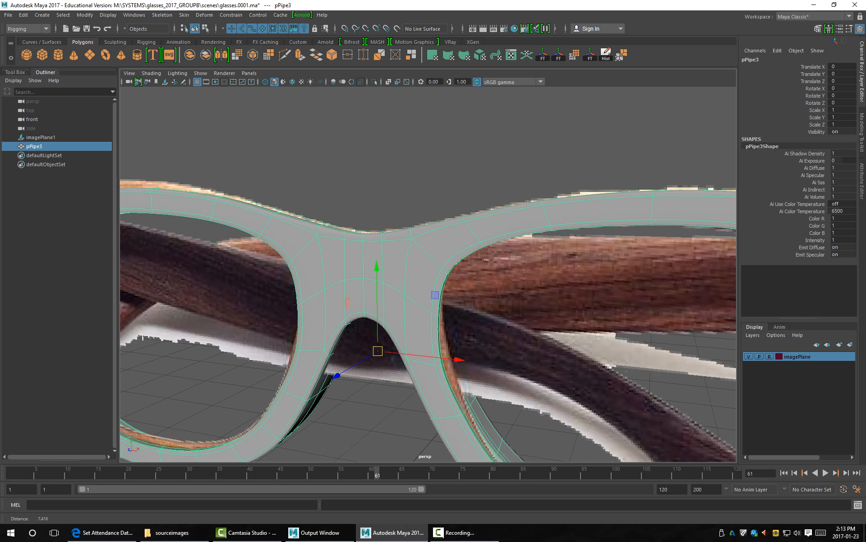
Deselect the combined frame and examine its thickness and overall shape from above and from the side.
{"action": "middle_click_drag", "start_coordinate": [383, 274], "coordinate": [386, 215], "text": "alt"}
{"action": "left_click_drag", "start_coordinate": [428, 274], "coordinate": [476, 204], "text": "alt"}
{"action": "right_click_drag", "start_coordinate": [451, 252], "coordinate": [397, 253], "text": "alt"}
{"action": "left_click_drag", "start_coordinate": [428, 253], "coordinate": [397, 290], "text": "alt"}
{"action": "left_click", "coordinate": [465, 297]}
{"action": "right_click_drag", "start_coordinate": [397, 290], "coordinate": [437, 290], "text": "alt"}
{"action": "left_click_drag", "start_coordinate": [438, 290], "coordinate": [465, 290], "text": "alt"}
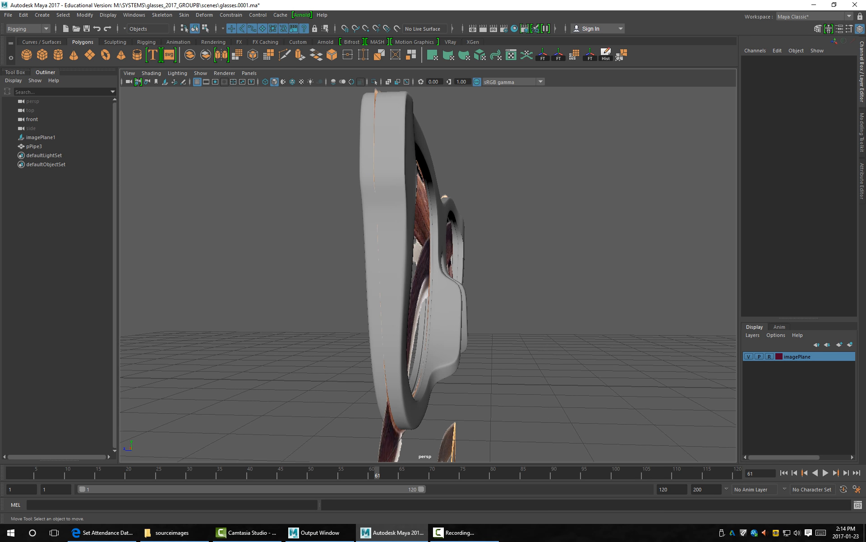
Switch the frame to vertex editing and select one vertex on the upper rim of the far lens opening.
{"action": "right_click_drag", "start_coordinate": [427, 260], "coordinate": [398, 260]}
{"action": "left_click_drag", "start_coordinate": [397, 260], "coordinate": [422, 257], "text": "alt"}
{"action": "left_click_drag", "start_coordinate": [459, 233], "coordinate": [429, 259]}
{"action": "left_click_drag", "start_coordinate": [429, 259], "coordinate": [316, 276], "text": "alt"}
{"action": "left_click", "coordinate": [316, 275]}
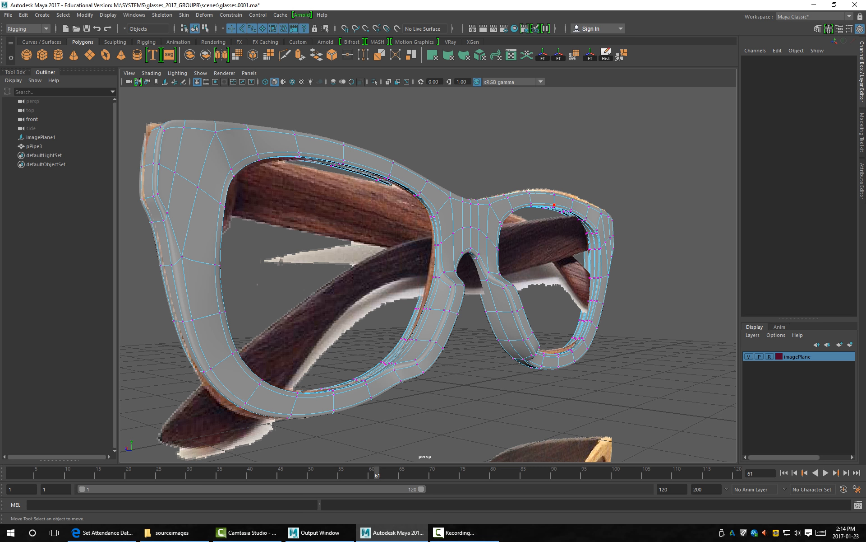
{"action": "left_click", "coordinate": [555, 205]}
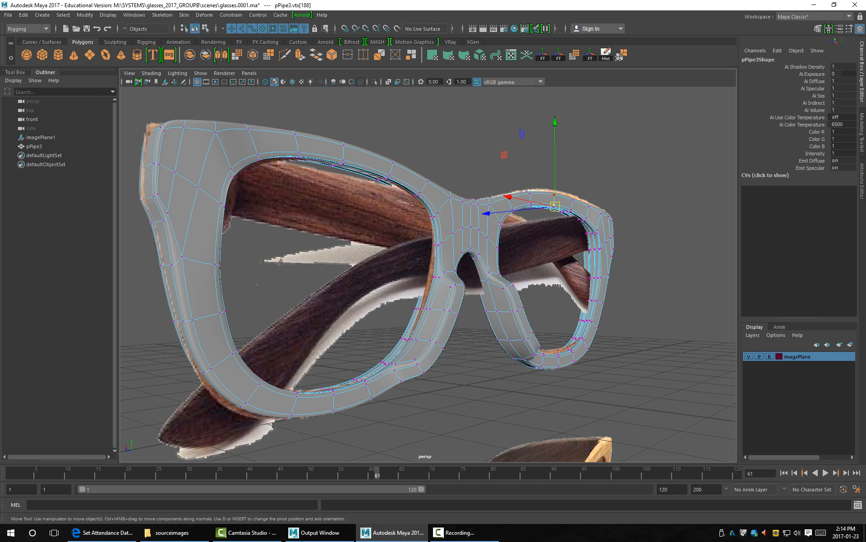
Select the vertices across the outer rim of one lens, try moving them outward without symmetry, and undo the move.
{"action": "middle_click_drag", "start_coordinate": [260, 273], "coordinate": [406, 288], "text": "alt"}
{"action": "left_click_drag", "start_coordinate": [406, 288], "coordinate": [393, 287], "text": "alt"}
{"action": "left_click_drag", "start_coordinate": [288, 285], "coordinate": [215, 283], "text": "alt"}
{"action": "left_click_drag", "start_coordinate": [319, 315], "coordinate": [211, 279]}
{"action": "right_click_drag", "start_coordinate": [343, 303], "coordinate": [305, 303], "text": "alt"}
{"action": "middle_click_drag", "start_coordinate": [306, 304], "coordinate": [283, 295], "text": "alt"}
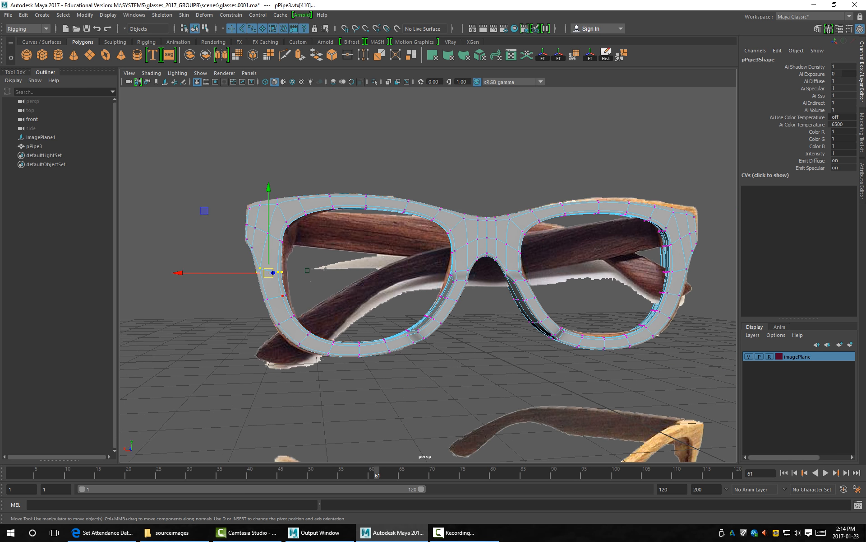
{"action": "left_click_drag", "start_coordinate": [270, 272], "coordinate": [250, 283]}
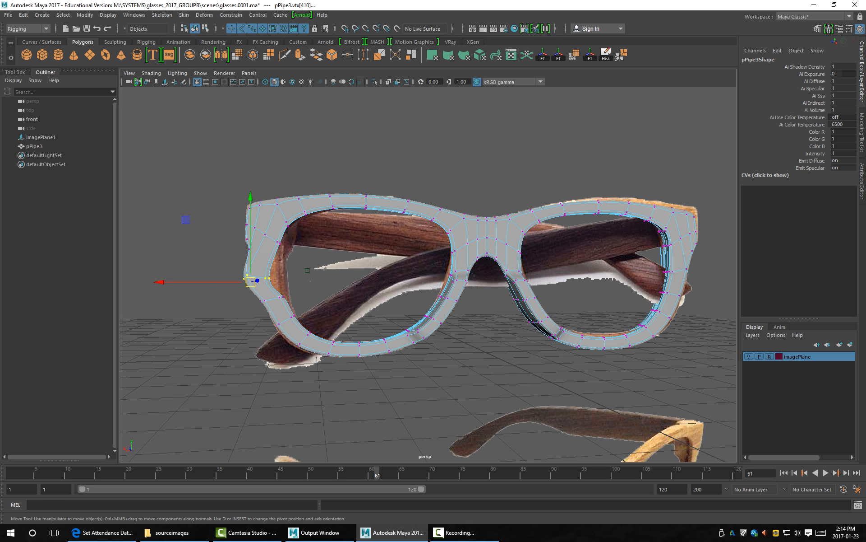
{"action": "key", "text": "ctrl+z"}
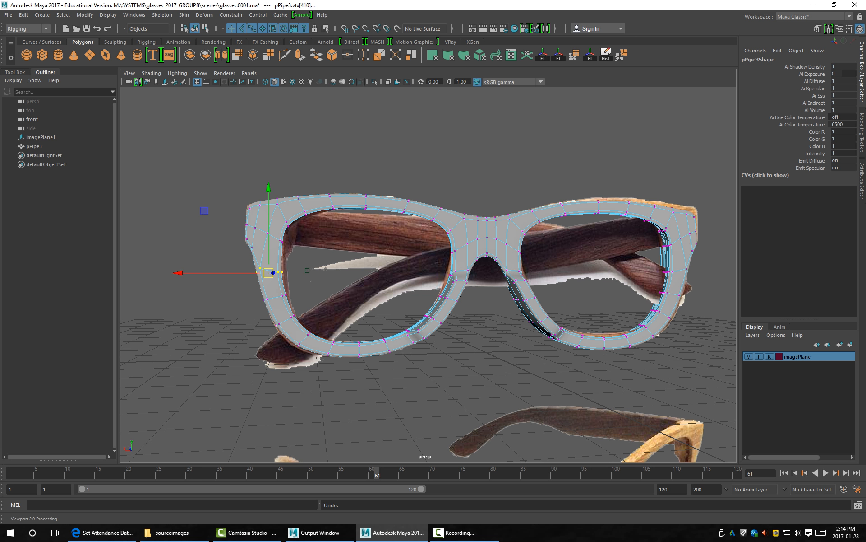
Turn on object symmetry across the X axis for component editing and clear the vertex selection.
{"action": "right_click", "coordinate": [461, 160], "text": "ctrl+shift"}
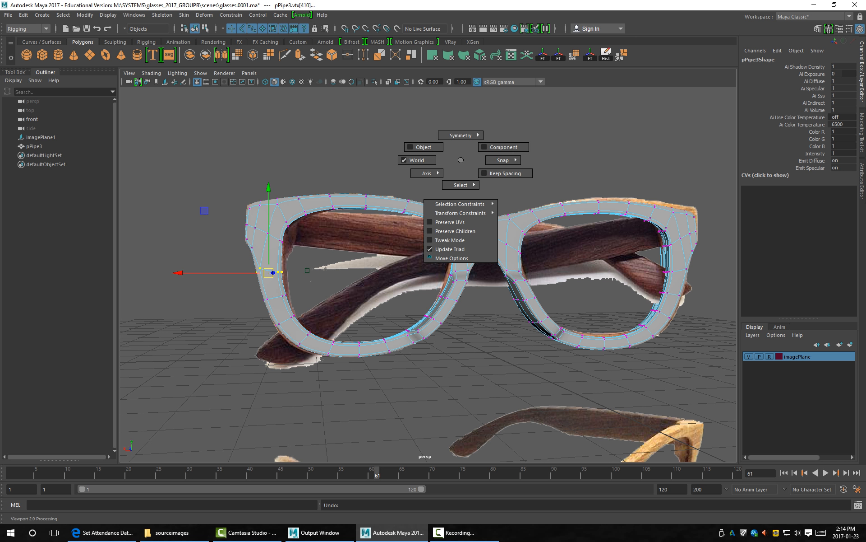
{"action": "right_click_drag", "start_coordinate": [461, 159], "coordinate": [433, 144], "text": "ctrl+shift"}
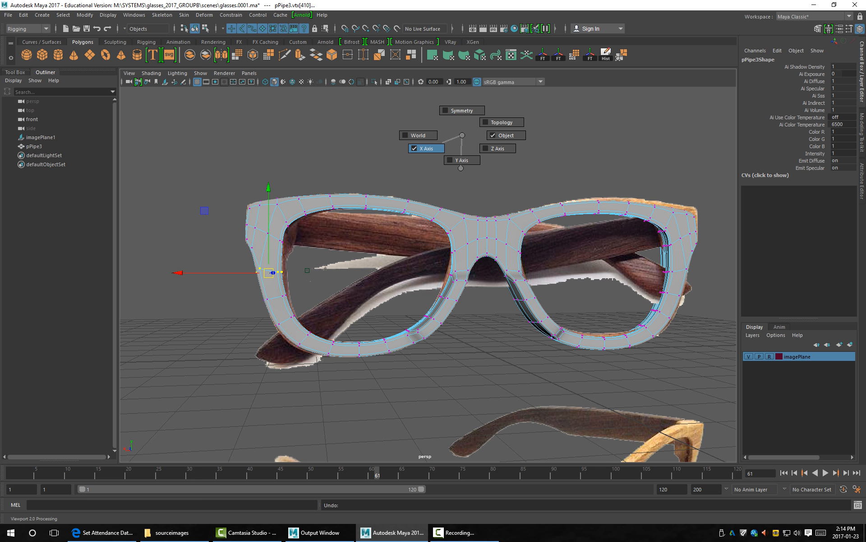
{"action": "right_click_drag", "start_coordinate": [445, 142], "coordinate": [464, 111], "text": "ctrl+shift"}
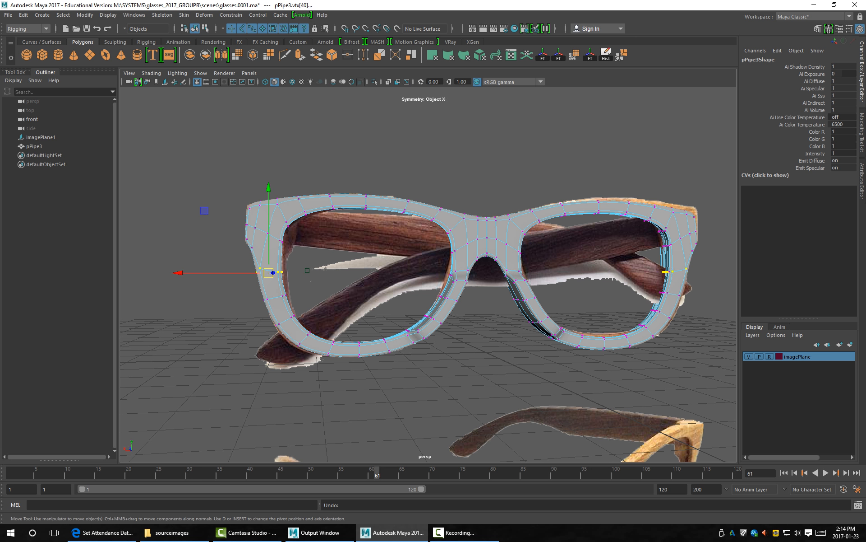
{"action": "key", "text": "ctrl+z"}
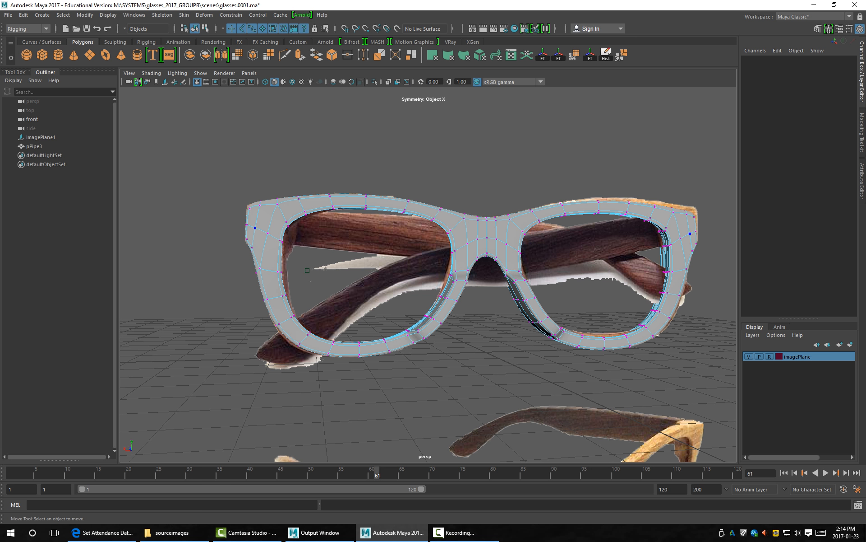
Switch to face editing and examine the mirrored face highlighting around the nose pads, bridge and outer rim.
{"action": "scroll", "coordinate": [307, 270], "scroll_direction": "up", "scroll_amount": 4}
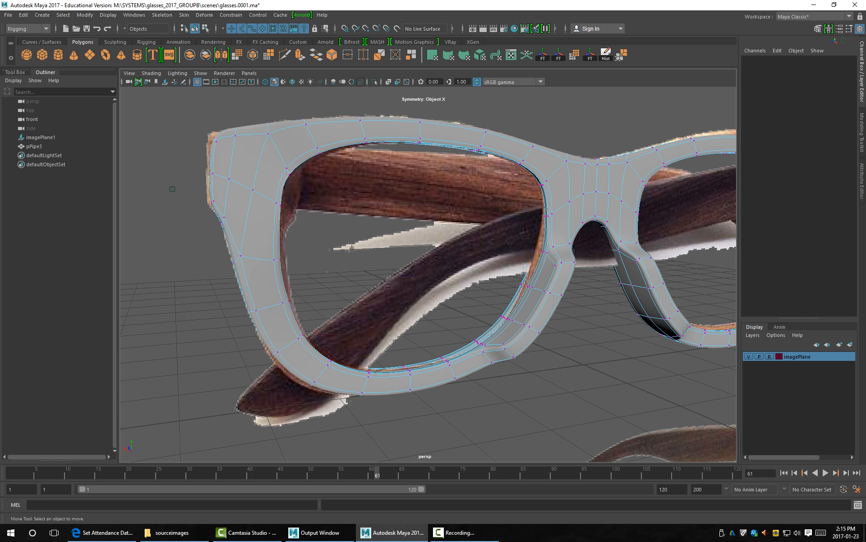
{"action": "right_click_drag", "start_coordinate": [247, 231], "coordinate": [251, 254]}
{"action": "middle_click_drag", "start_coordinate": [249, 162], "coordinate": [141, 162], "text": "alt"}
{"action": "scroll", "coordinate": [249, 162], "scroll_direction": "down", "scroll_amount": 3}
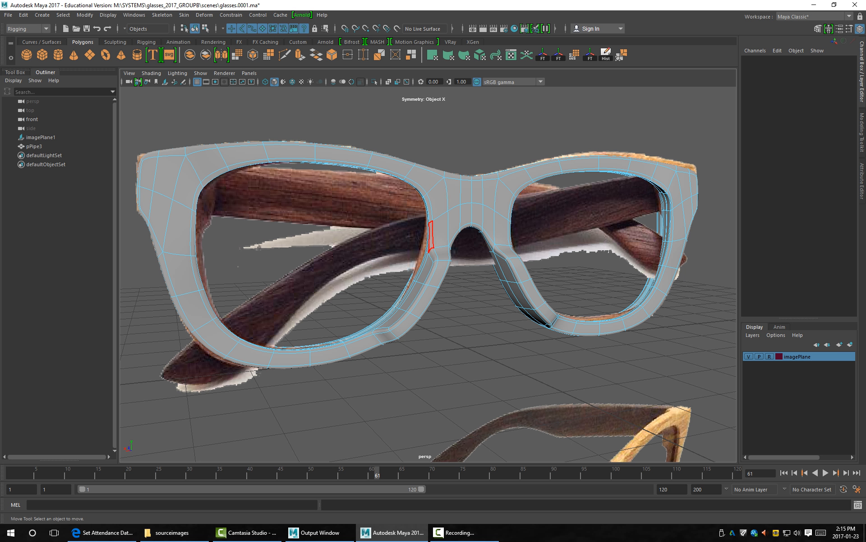
{"action": "right_click_drag", "start_coordinate": [431, 234], "coordinate": [499, 234], "text": "alt"}
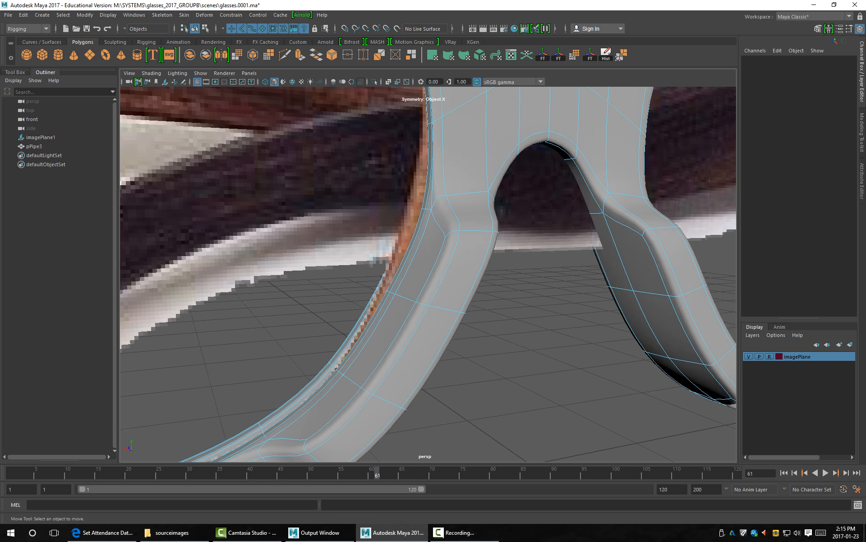
{"action": "left_click_drag", "start_coordinate": [470, 189], "coordinate": [483, 189], "text": "alt"}
{"action": "left_click_drag", "start_coordinate": [476, 151], "coordinate": [497, 180], "text": "alt"}
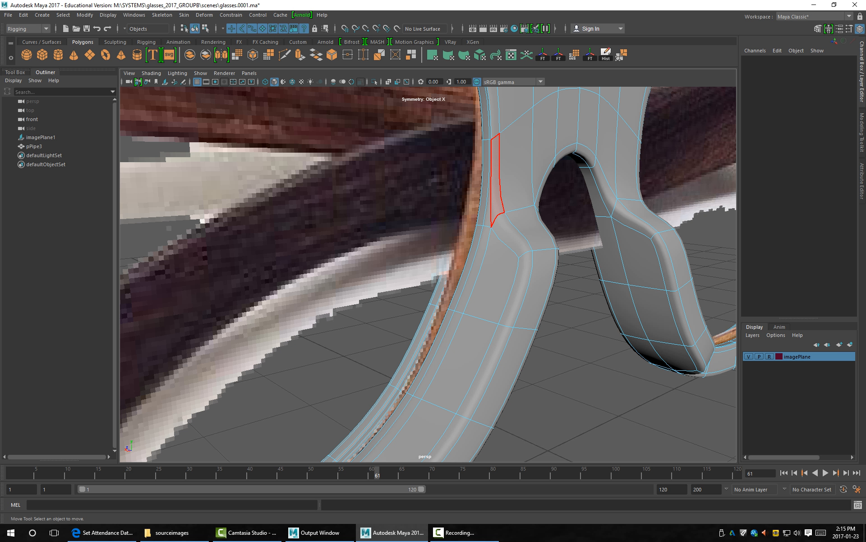
{"action": "right_click_drag", "start_coordinate": [512, 149], "coordinate": [460, 113], "text": "alt"}
{"action": "middle_click_drag", "start_coordinate": [460, 113], "coordinate": [463, 155], "text": "alt"}
{"action": "left_click_drag", "start_coordinate": [469, 136], "coordinate": [402, 131], "text": "alt"}
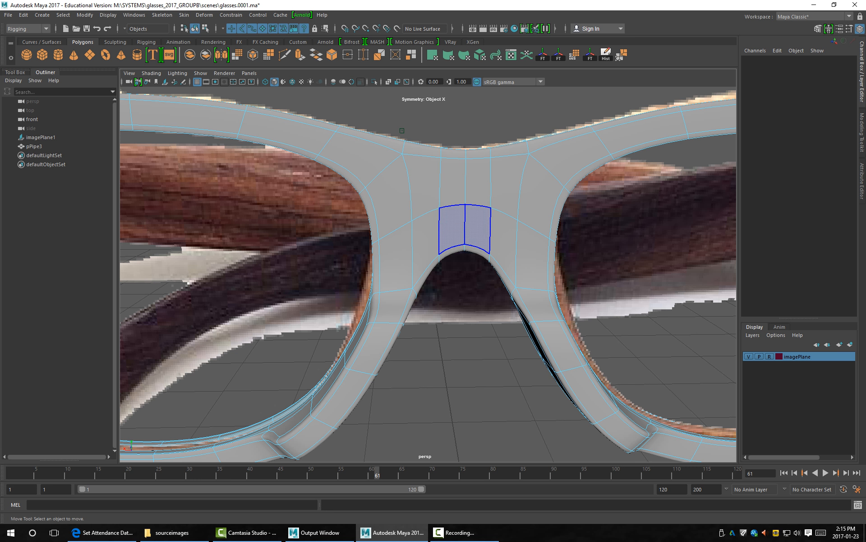
{"action": "right_click_drag", "start_coordinate": [403, 130], "coordinate": [380, 135], "text": "alt"}
{"action": "middle_click_drag", "start_coordinate": [379, 135], "coordinate": [582, 131], "text": "alt"}
{"action": "left_click_drag", "start_coordinate": [582, 130], "coordinate": [573, 108], "text": "alt"}
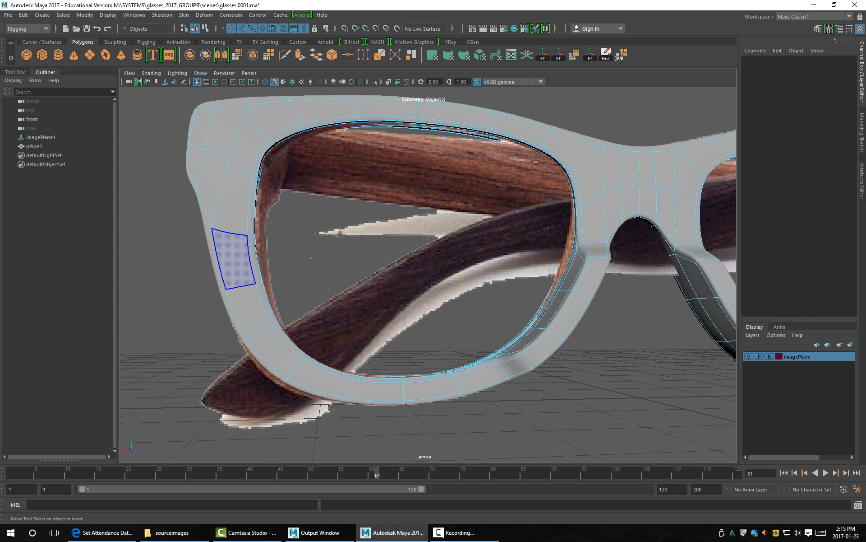
Try moving the outer rim vertices of both lenses together with X symmetry, and undo the move and selection.
{"action": "left_click_drag", "start_coordinate": [189, 220], "coordinate": [262, 244]}
{"action": "right_click_drag", "start_coordinate": [339, 231], "coordinate": [271, 231], "text": "alt"}
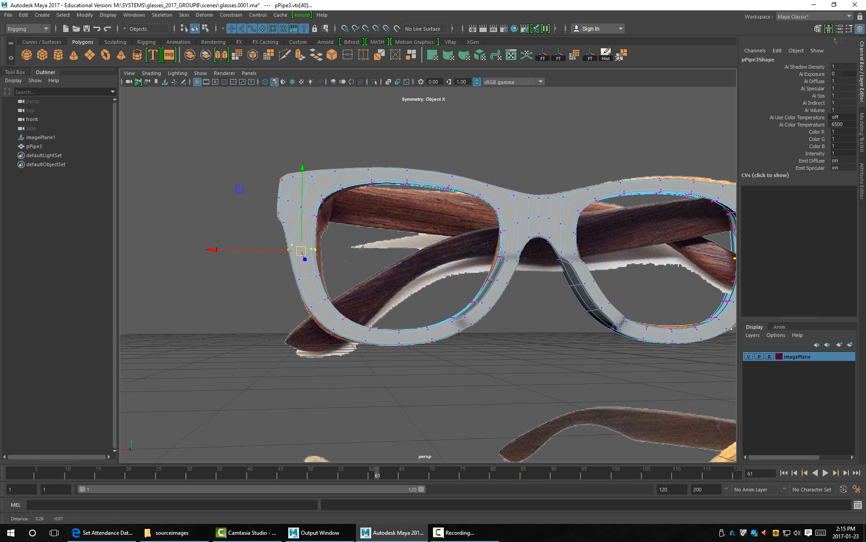
{"action": "middle_click_drag", "start_coordinate": [271, 231], "coordinate": [204, 218], "text": "alt"}
{"action": "left_click_drag", "start_coordinate": [203, 218], "coordinate": [131, 250], "text": "alt"}
{"action": "key", "text": "ctrl+z"}
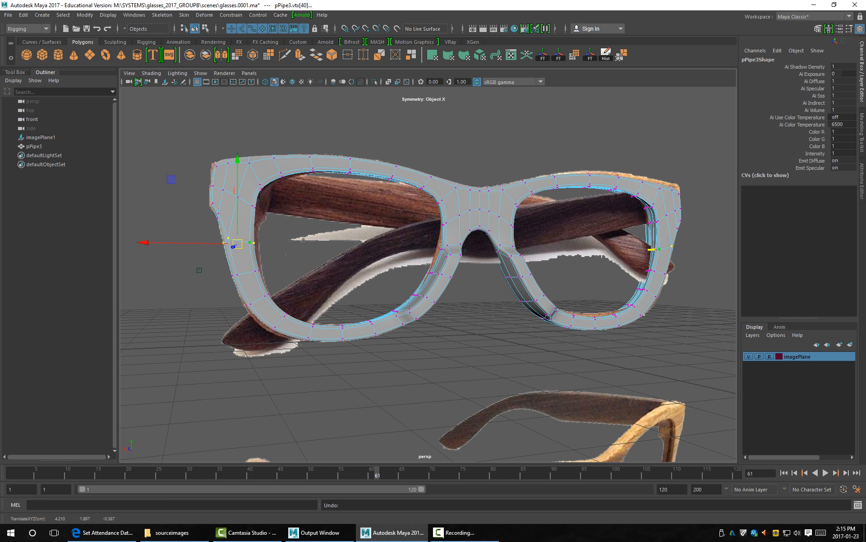
{"action": "left_click_drag", "start_coordinate": [451, 271], "coordinate": [415, 273], "text": "alt"}
{"action": "middle_click_drag", "start_coordinate": [451, 271], "coordinate": [258, 251], "text": "alt"}
{"action": "right_click_drag", "start_coordinate": [316, 271], "coordinate": [343, 270], "text": "alt"}
{"action": "left_click_drag", "start_coordinate": [343, 271], "coordinate": [544, 271], "text": "alt"}
{"action": "key", "text": "ctrl+z"}
{"action": "key", "text": "ctrl+z"}
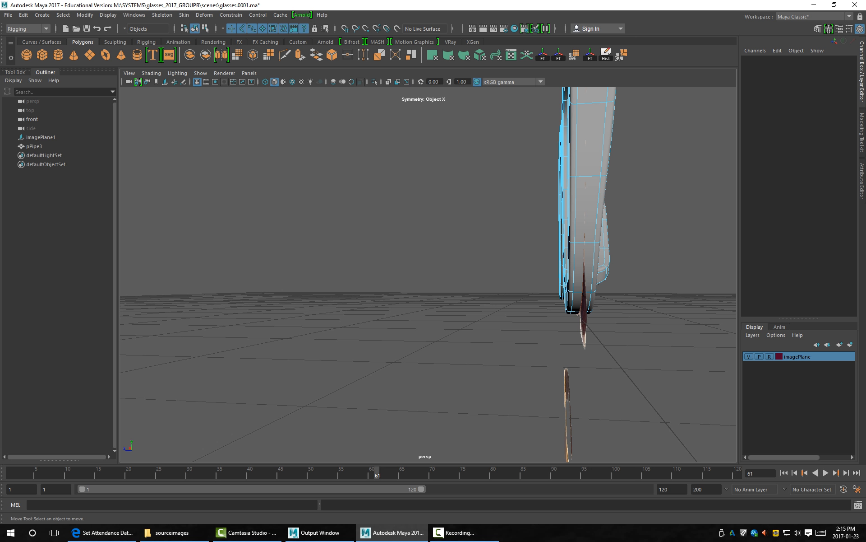
Turn off object symmetry for component editing.
{"action": "left_click_drag", "start_coordinate": [544, 271], "coordinate": [142, 158], "text": "alt"}
{"action": "scroll", "coordinate": [288, 380], "scroll_direction": "up", "scroll_amount": 3}
{"action": "right_click", "coordinate": [480, 250]}
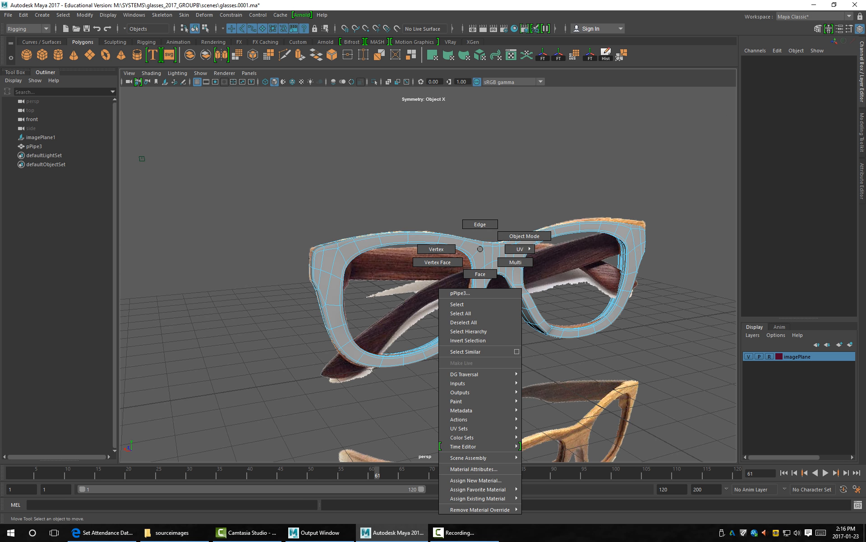
{"action": "left_click", "coordinate": [488, 158]}
{"action": "left_click_drag", "start_coordinate": [489, 158], "coordinate": [491, 101]}
Switch back to vertex editing and select the vertices around one outer upper corner of the frame.
{"action": "left_click_drag", "start_coordinate": [268, 218], "coordinate": [285, 243]}
{"action": "right_click_drag", "start_coordinate": [330, 257], "coordinate": [285, 258]}
{"action": "left_click_drag", "start_coordinate": [277, 220], "coordinate": [384, 308]}
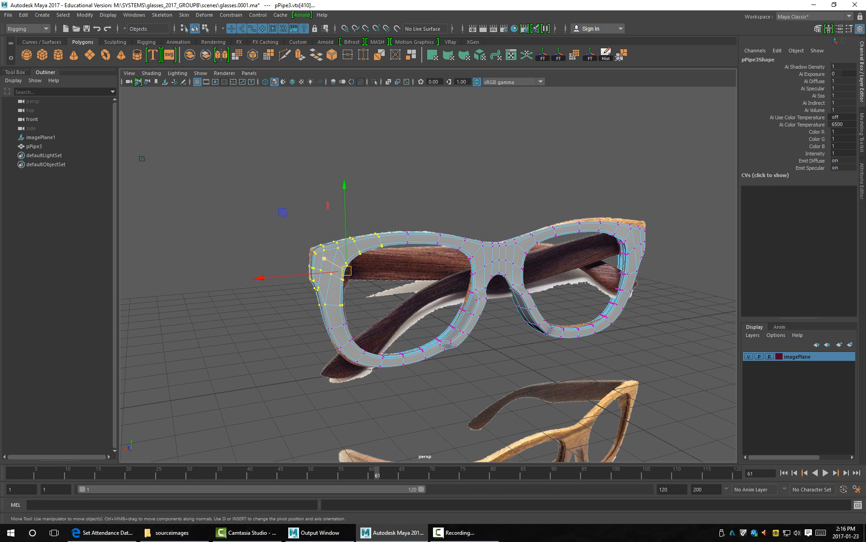
{"action": "left_click_drag", "start_coordinate": [346, 271], "coordinate": [483, 225]}
{"action": "key", "text": "ctrl+z"}
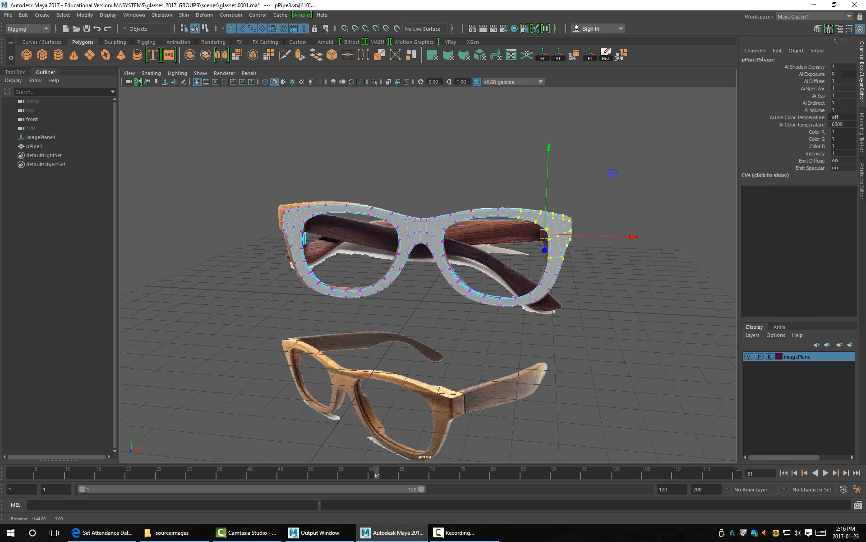
Clear the vertex selection, return to object mode, and examine the whole frame against the reference photos from several angles.
{"action": "right_click_drag", "start_coordinate": [483, 226], "coordinate": [537, 226], "text": "alt"}
{"action": "key", "text": "F10"}
{"action": "left_click_drag", "start_coordinate": [537, 225], "coordinate": [537, 158], "text": "alt"}
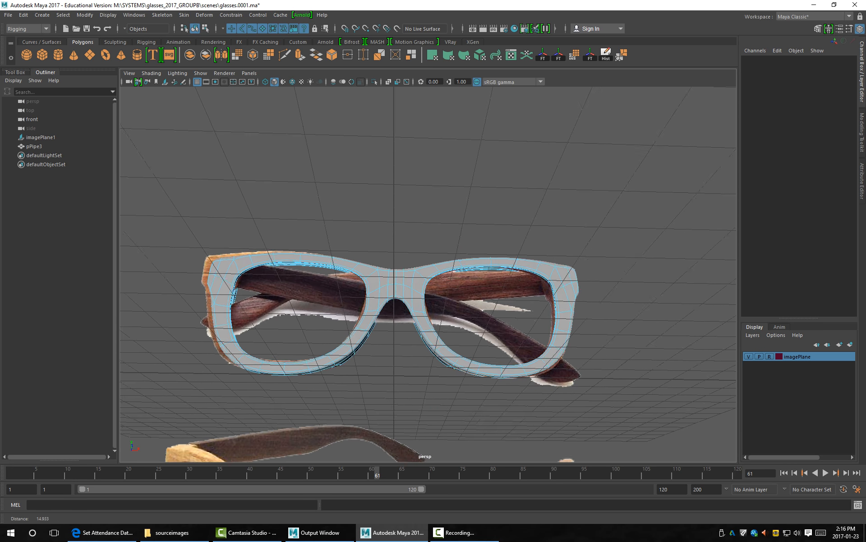
{"action": "right_click_drag", "start_coordinate": [538, 158], "coordinate": [474, 157], "text": "alt"}
{"action": "middle_click_drag", "start_coordinate": [474, 158], "coordinate": [501, 91], "text": "alt"}
{"action": "left_click_drag", "start_coordinate": [471, 248], "coordinate": [465, 282], "text": "alt"}
{"action": "key", "text": "F8"}
{"action": "left_click_drag", "start_coordinate": [514, 134], "coordinate": [516, 132]}
{"action": "key", "text": "ctrl+z"}
{"action": "left_click", "coordinate": [542, 126]}
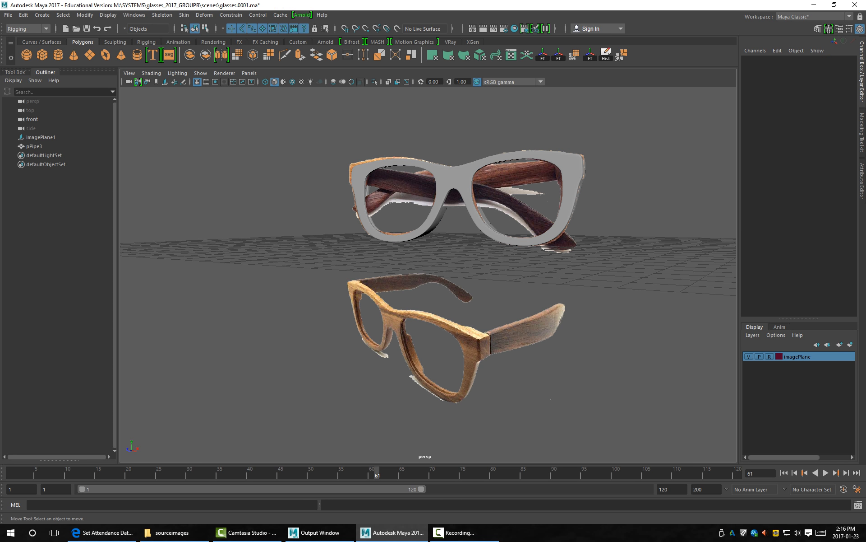
{"action": "right_click_drag", "start_coordinate": [542, 135], "coordinate": [601, 140], "text": "alt"}
{"action": "left_click_drag", "start_coordinate": [600, 140], "coordinate": [553, 90], "text": "alt"}
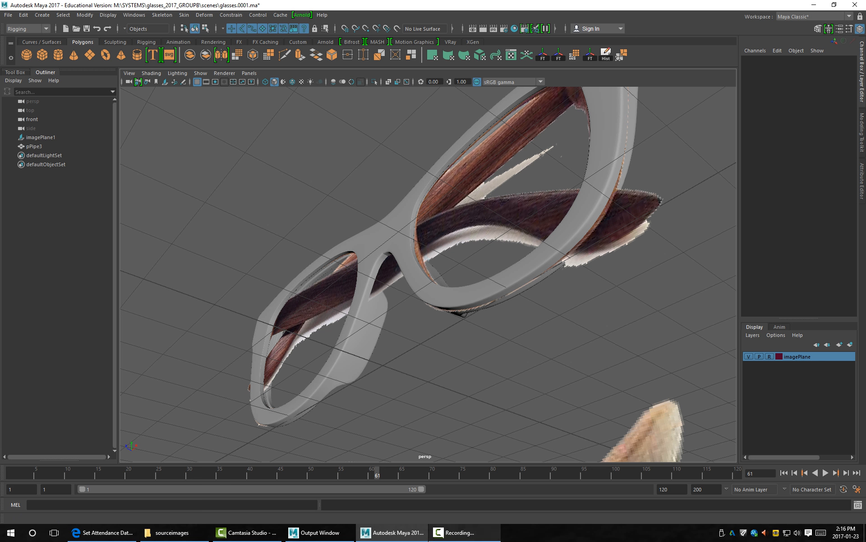
{"action": "left_click", "coordinate": [465, 532]}
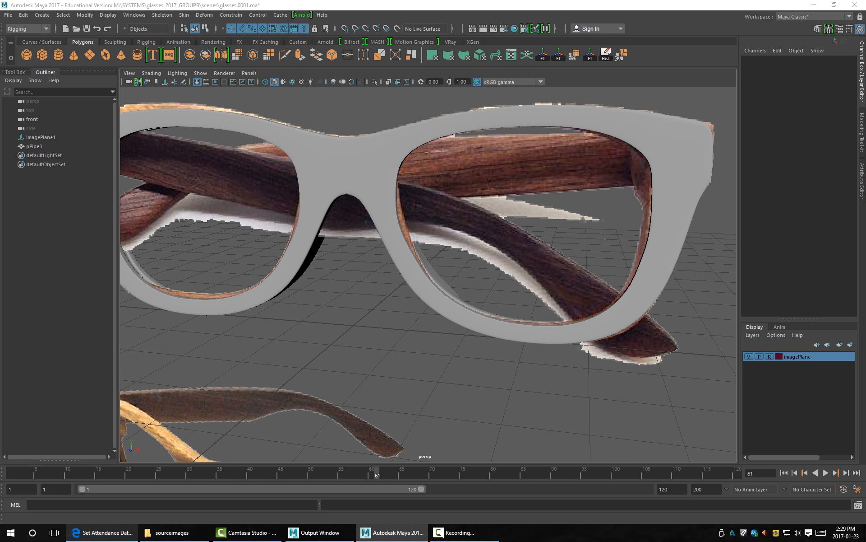
{"action": "left_click", "coordinate": [103, 533]}
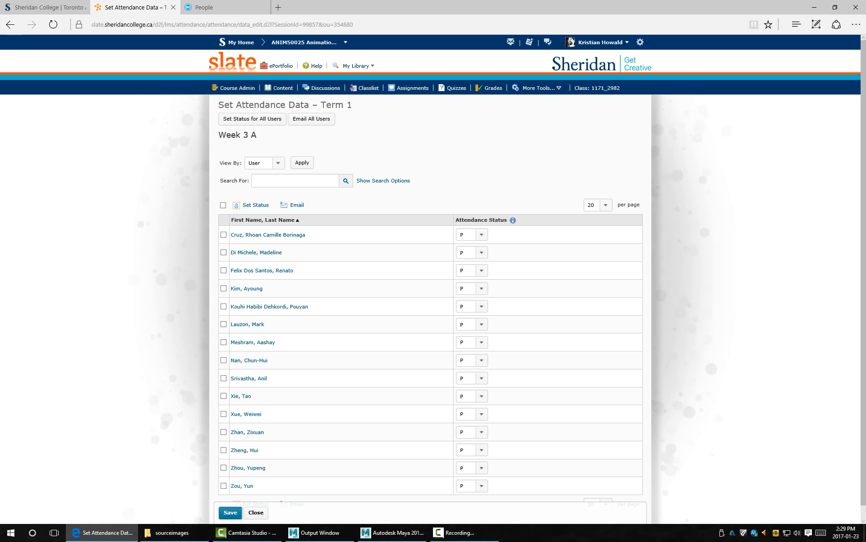
{"action": "left_click", "coordinate": [45, 7]}
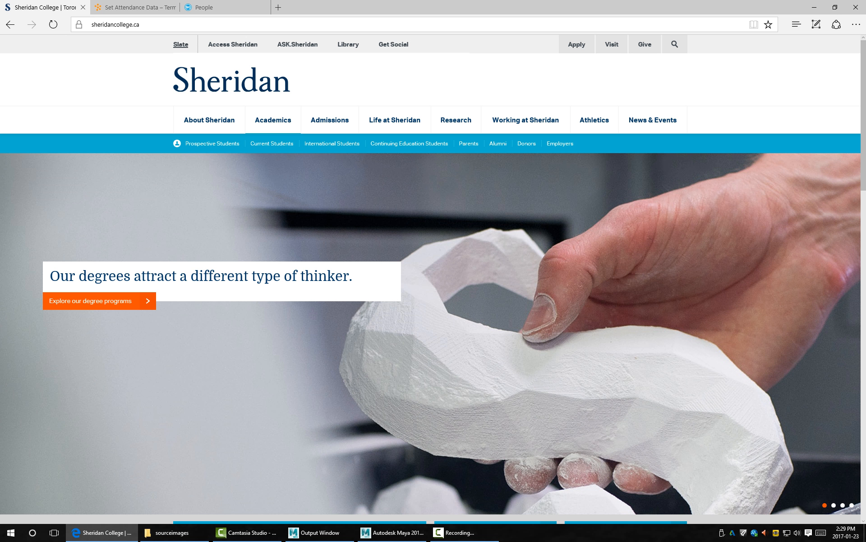
{"action": "left_click", "coordinate": [198, 24]}
{"action": "type", "text": "www."}
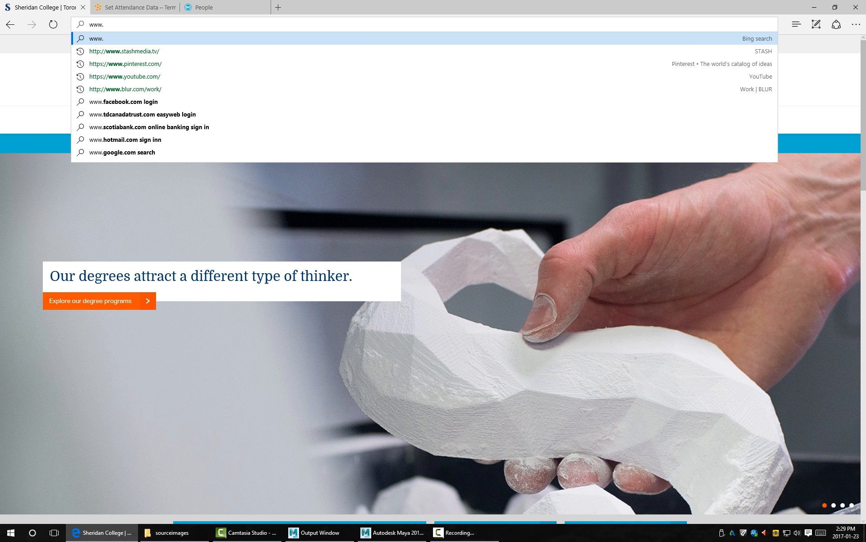
{"action": "key", "text": "Down"}
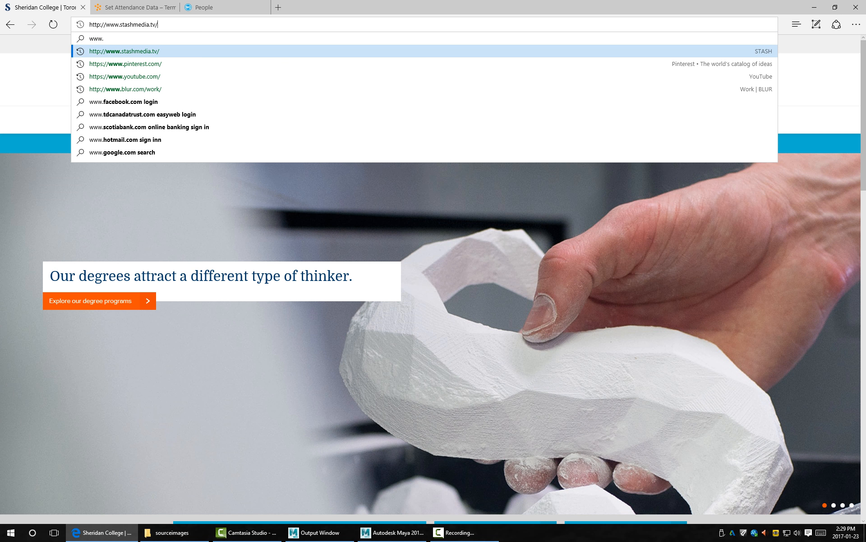
{"action": "key", "text": "Return"}
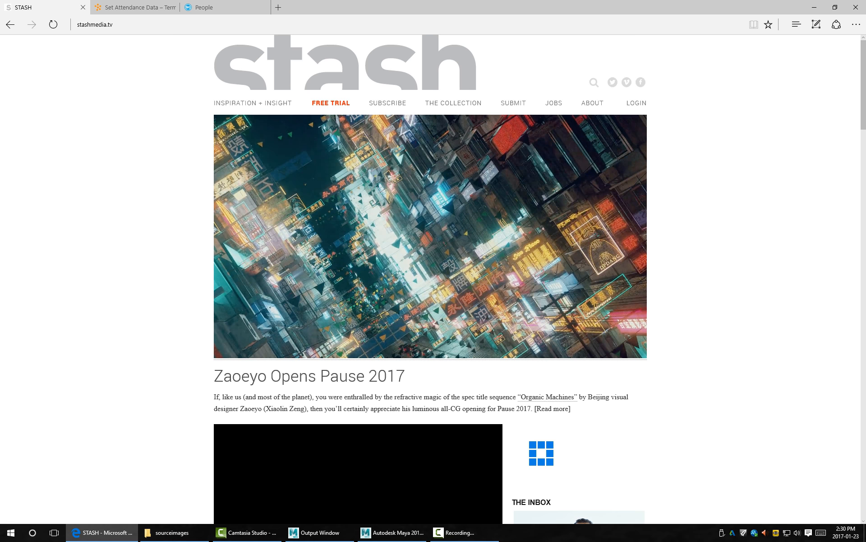
Browse the Stash home page and play the Stash 121 Preview video in full screen.
{"action": "scroll", "coordinate": [431, 279], "scroll_direction": "down", "scroll_amount": 8}
{"action": "scroll", "coordinate": [430, 279], "scroll_direction": "up", "scroll_amount": 3}
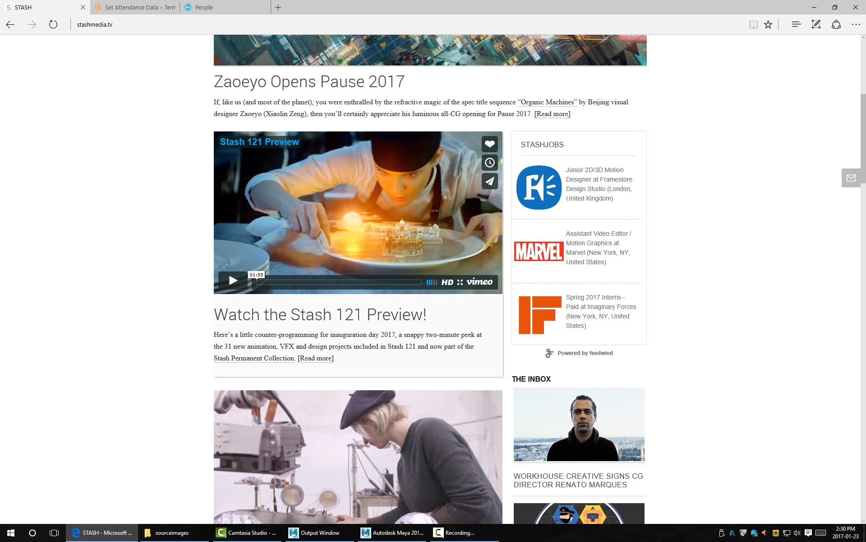
{"action": "scroll", "coordinate": [359, 433], "scroll_direction": "down", "scroll_amount": 3}
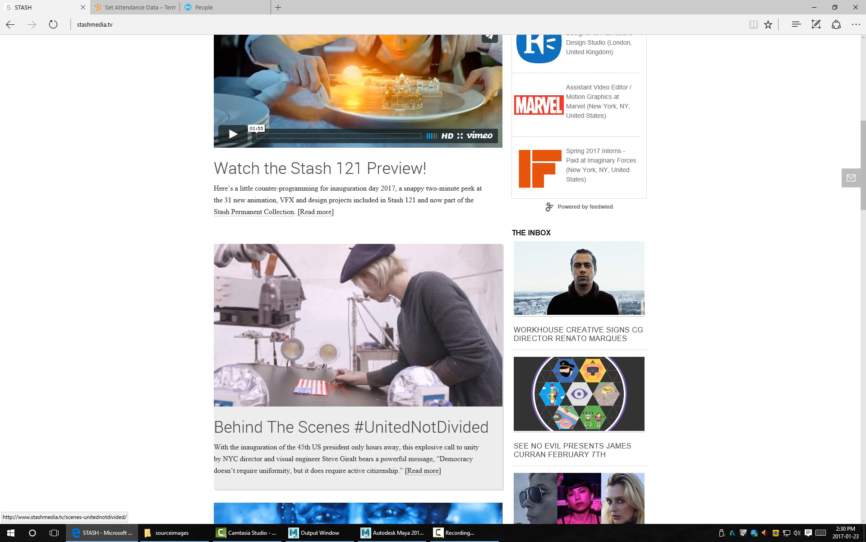
{"action": "scroll", "coordinate": [359, 433], "scroll_direction": "down", "scroll_amount": 3}
{"action": "scroll", "coordinate": [358, 433], "scroll_direction": "up", "scroll_amount": 6}
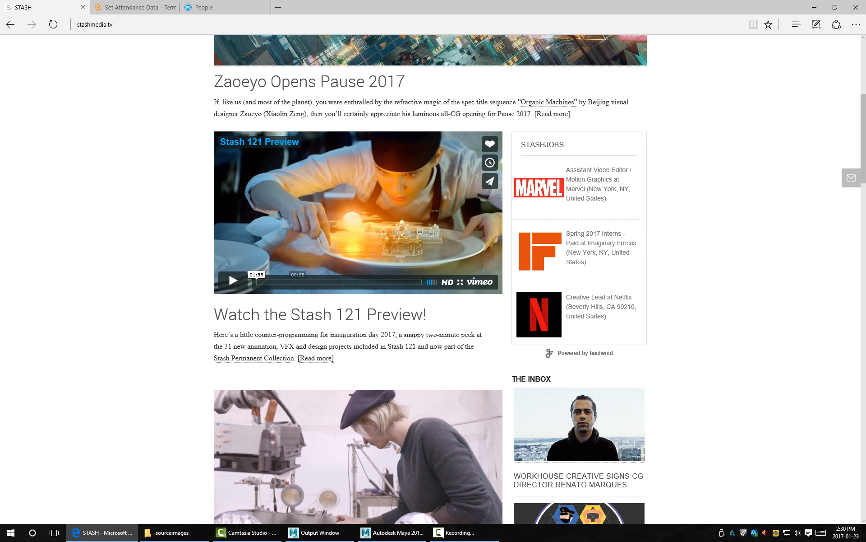
{"action": "left_click", "coordinate": [233, 280]}
{"action": "left_click", "coordinate": [460, 282]}
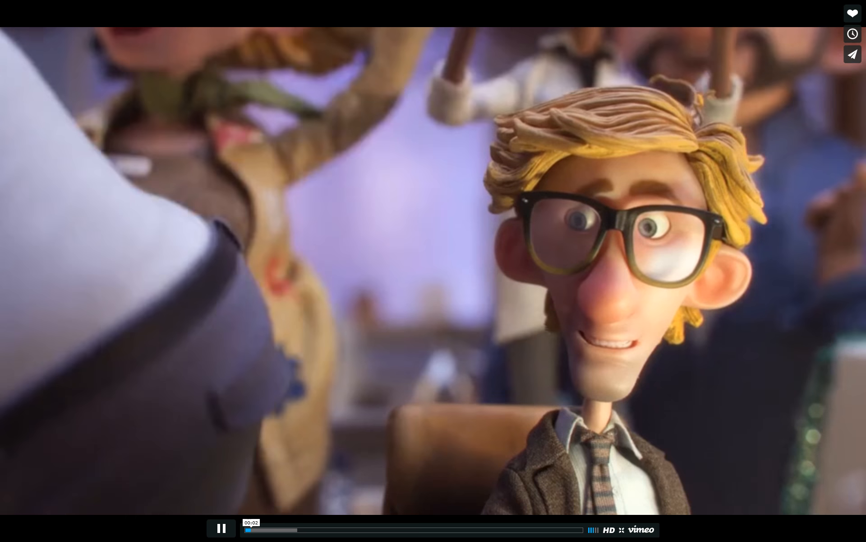
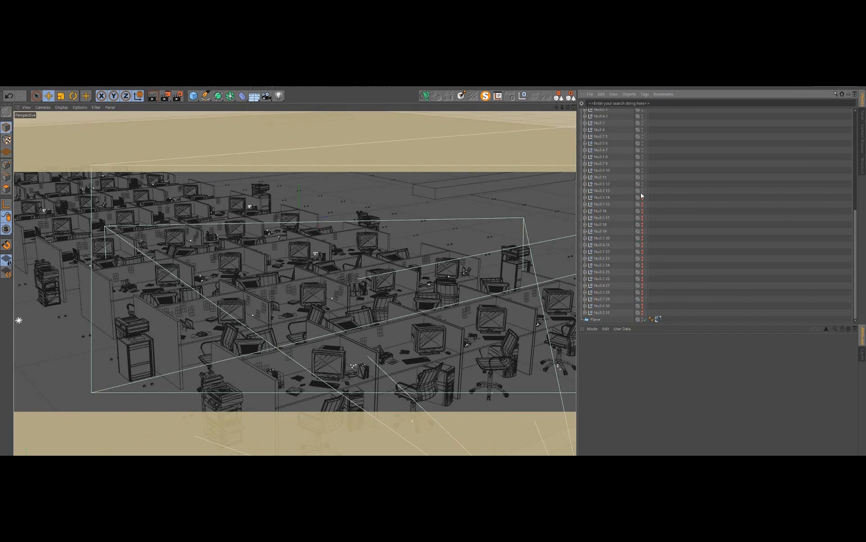
Leave the full-screen video, look over the Pause 2017 opening titles article, and return to the Maya scene.
{"action": "scroll", "coordinate": [643, 195], "scroll_direction": "up", "scroll_amount": 10}
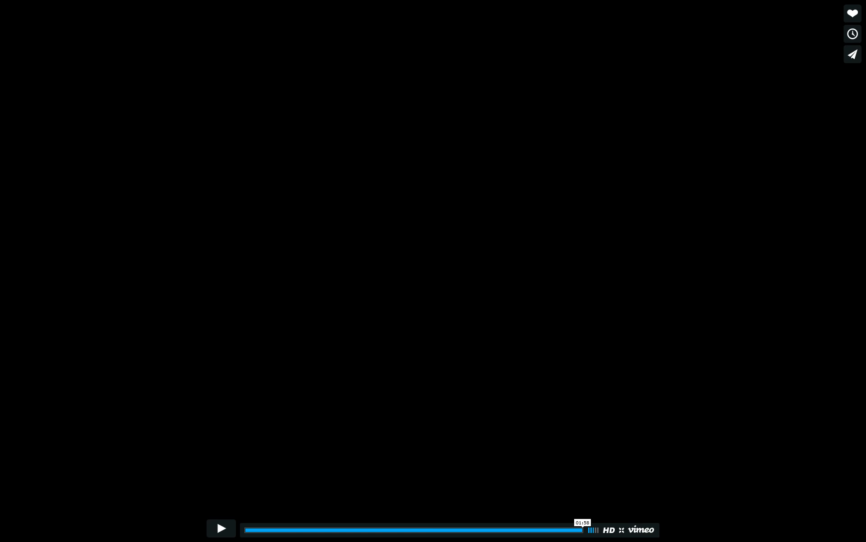
{"action": "key", "text": "Escape"}
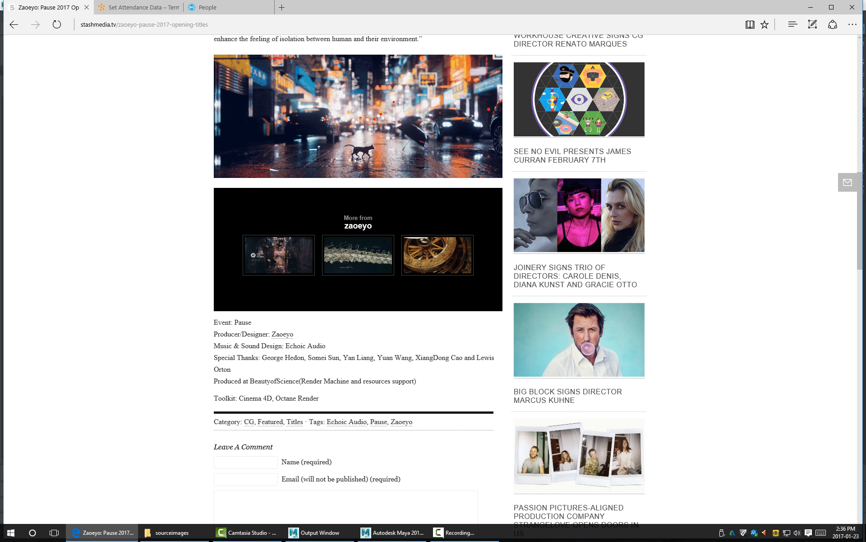
{"action": "scroll", "coordinate": [358, 279], "scroll_direction": "up", "scroll_amount": 5}
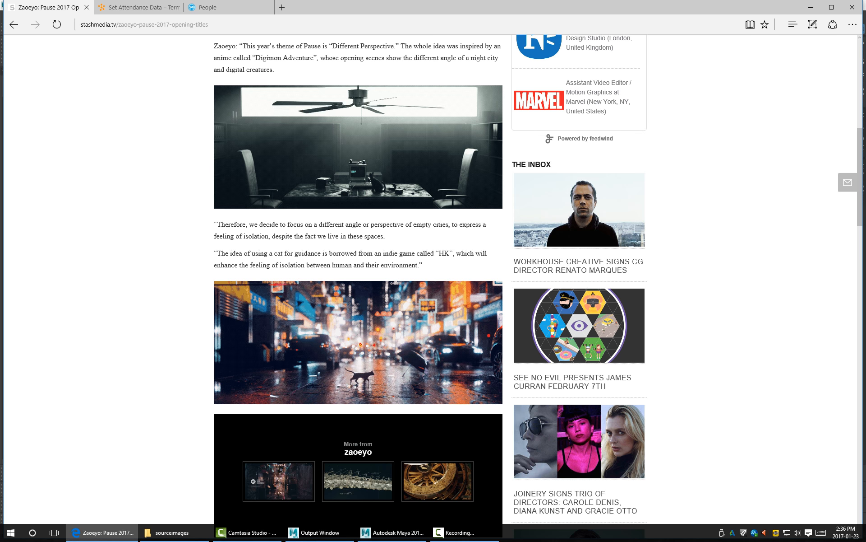
{"action": "scroll", "coordinate": [358, 271], "scroll_direction": "down", "scroll_amount": 2}
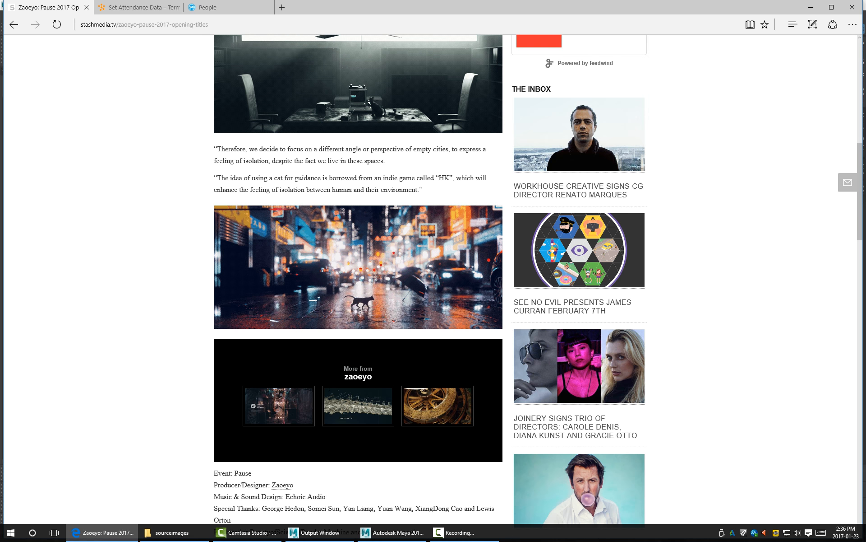
{"action": "key", "text": "Home"}
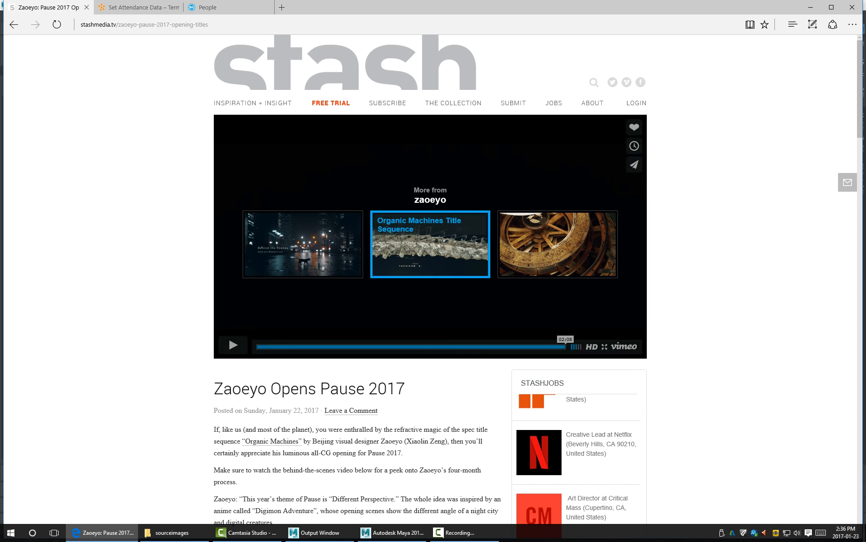
{"action": "scroll", "coordinate": [430, 244], "scroll_direction": "down", "scroll_amount": 5}
{"action": "scroll", "coordinate": [430, 244], "scroll_direction": "up", "scroll_amount": 5}
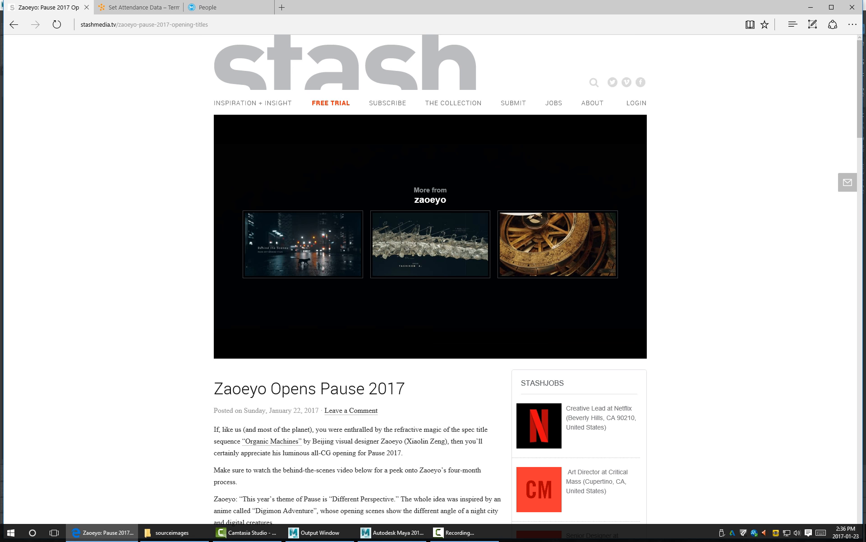
{"action": "left_click", "coordinate": [811, 7]}
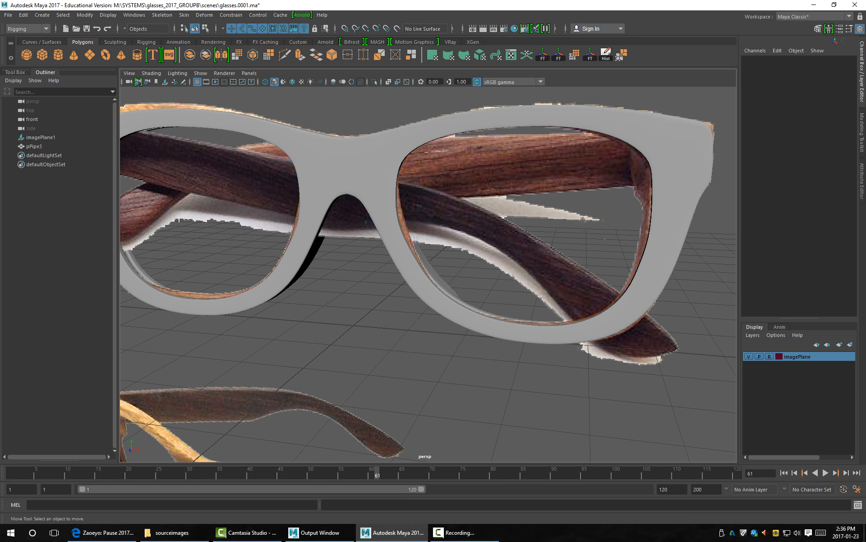
Examine the frame front and the lower reference photo in perspective to study how the temple arms attach.
{"action": "left_click_drag", "start_coordinate": [428, 271], "coordinate": [704, 307], "text": "alt"}
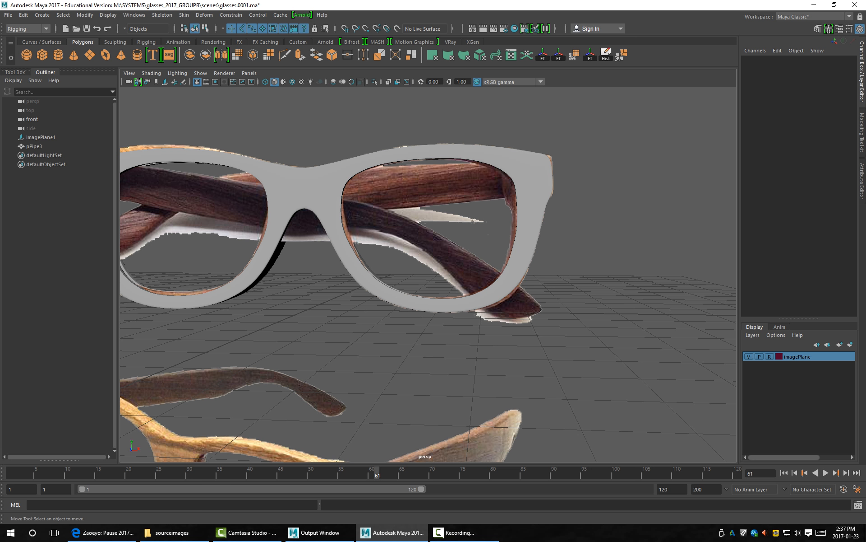
{"action": "right_click_drag", "start_coordinate": [428, 274], "coordinate": [447, 266], "text": "alt"}
{"action": "middle_click_drag", "start_coordinate": [428, 274], "coordinate": [522, 287], "text": "alt"}
{"action": "right_click_drag", "start_coordinate": [522, 287], "coordinate": [492, 286], "text": "alt"}
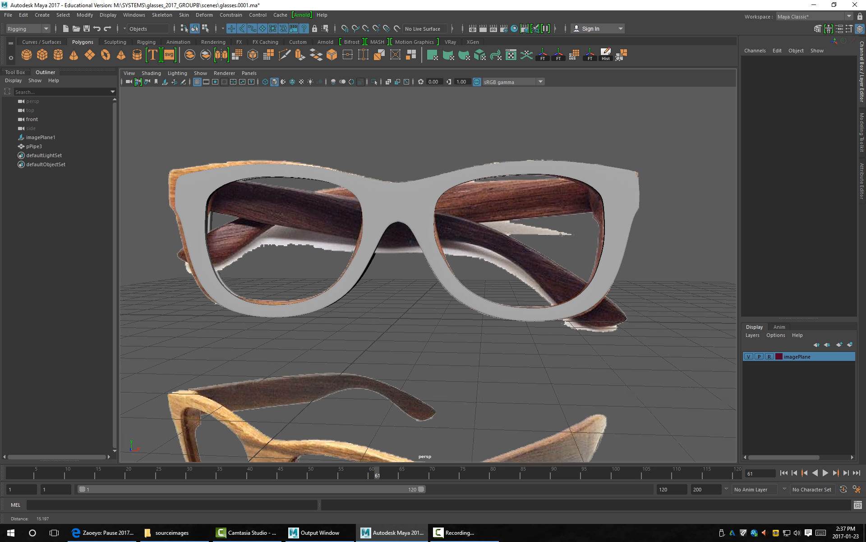
{"action": "middle_click_drag", "start_coordinate": [492, 287], "coordinate": [481, 223], "text": "alt"}
{"action": "right_click_drag", "start_coordinate": [481, 224], "coordinate": [458, 223], "text": "alt"}
{"action": "middle_click_drag", "start_coordinate": [428, 274], "coordinate": [401, 248], "text": "alt"}
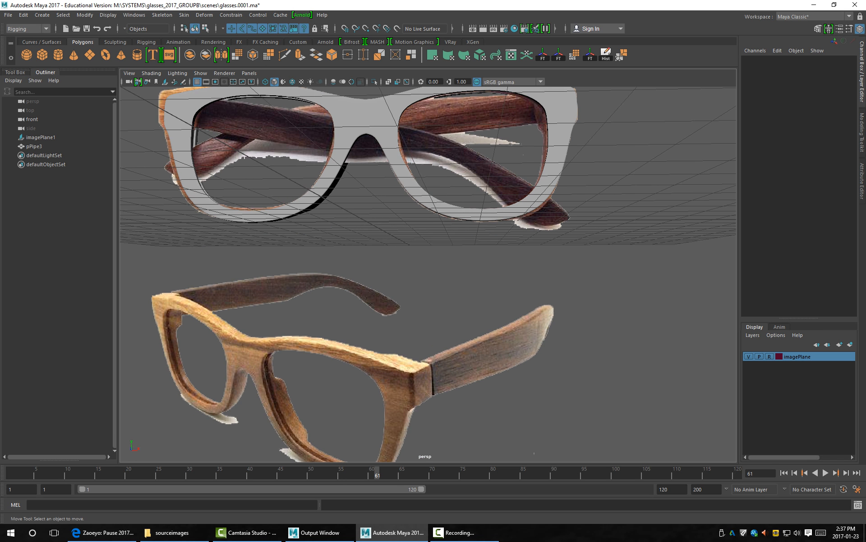
{"action": "right_click_drag", "start_coordinate": [402, 248], "coordinate": [422, 255], "text": "alt"}
{"action": "middle_click_drag", "start_coordinate": [422, 255], "coordinate": [431, 271], "text": "alt"}
{"action": "left_click_drag", "start_coordinate": [431, 270], "coordinate": [427, 284], "text": "alt"}
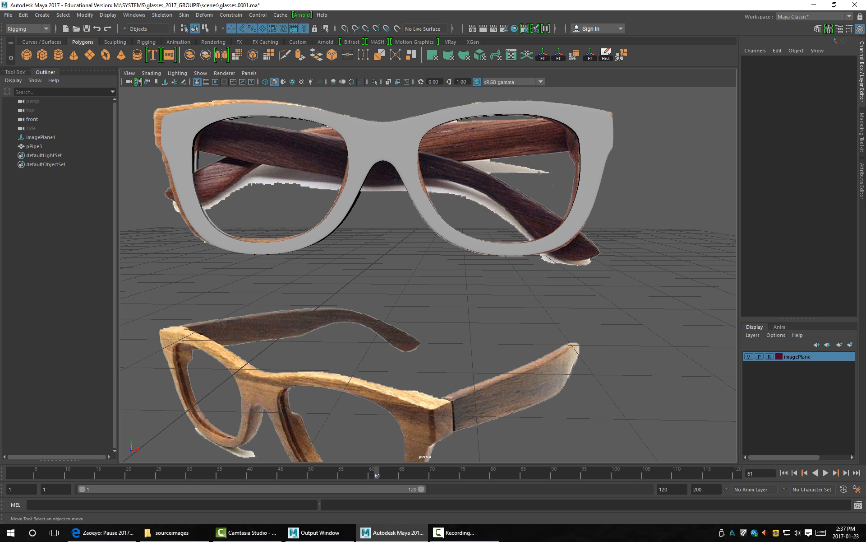
Create a polygon plane in the front view and rotate it 90 degrees about X to face the camera.
{"action": "key", "text": "space"}
{"action": "key", "text": "space"}
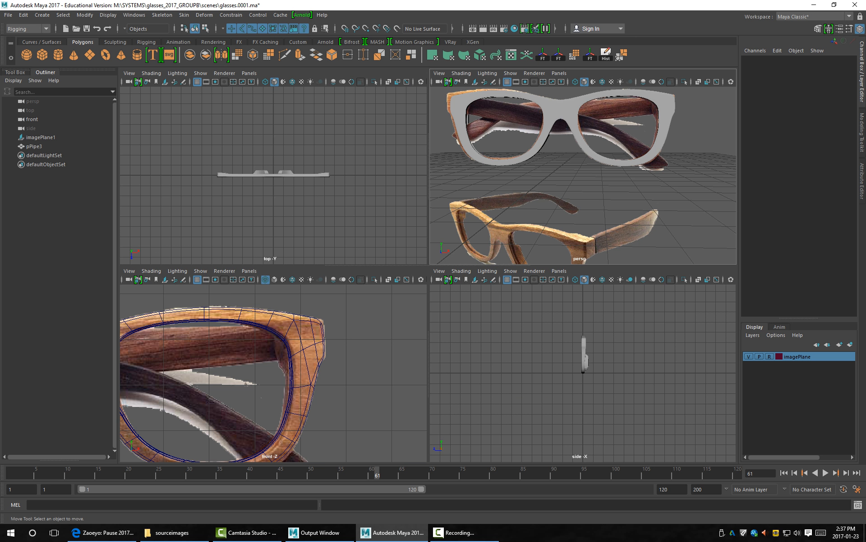
{"action": "right_click_drag", "start_coordinate": [427, 274], "coordinate": [362, 273], "text": "alt"}
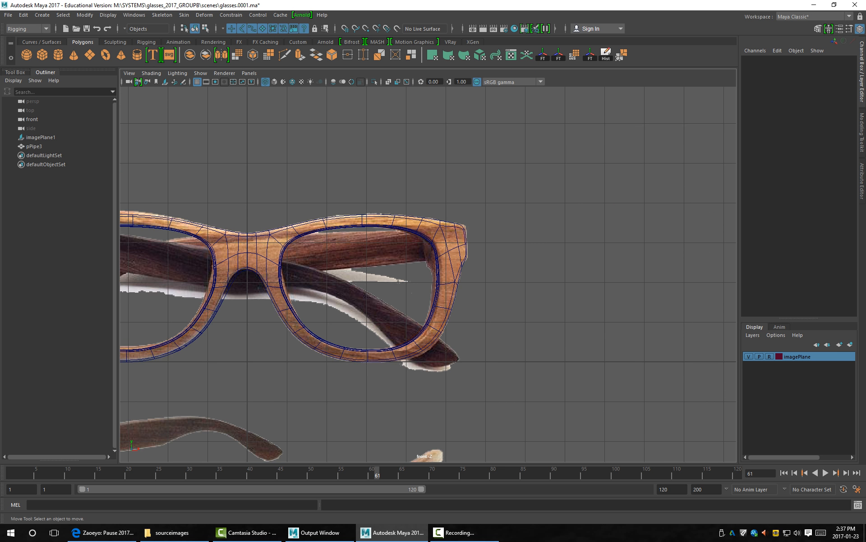
{"action": "middle_click_drag", "start_coordinate": [316, 289], "coordinate": [413, 247], "text": "alt"}
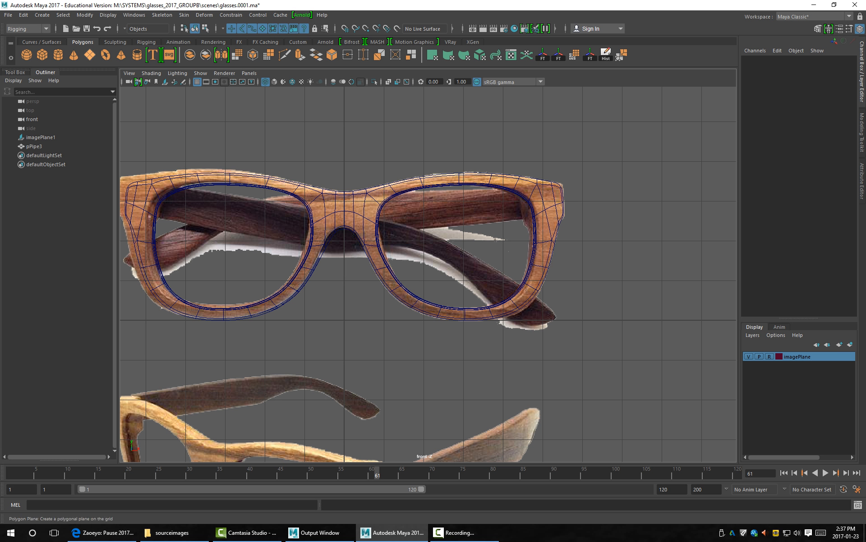
{"action": "left_click", "coordinate": [90, 55]}
{"action": "key", "text": "e"}
{"action": "left_click_drag", "start_coordinate": [345, 288], "coordinate": [345, 357]}
{"action": "key", "text": "w"}
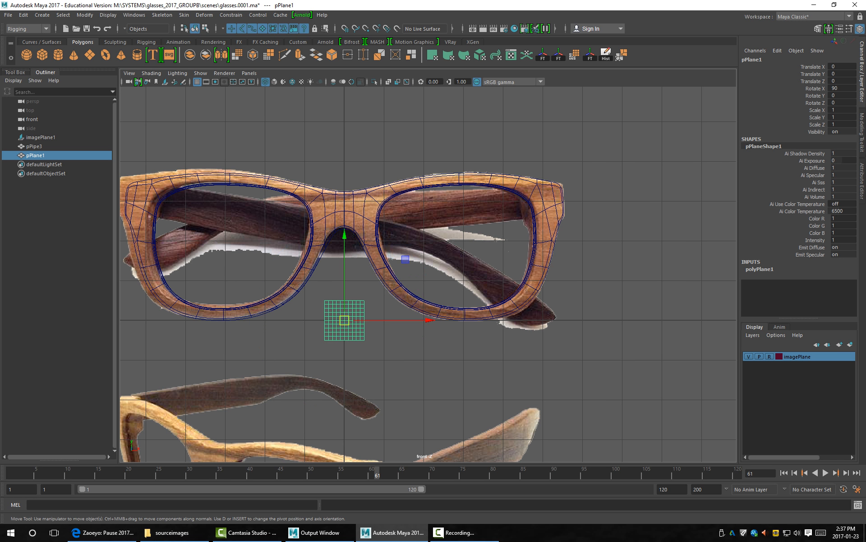
Set the new plane's subdivisions to 6 in width and 1 in height.
{"action": "left_click", "coordinate": [759, 268]}
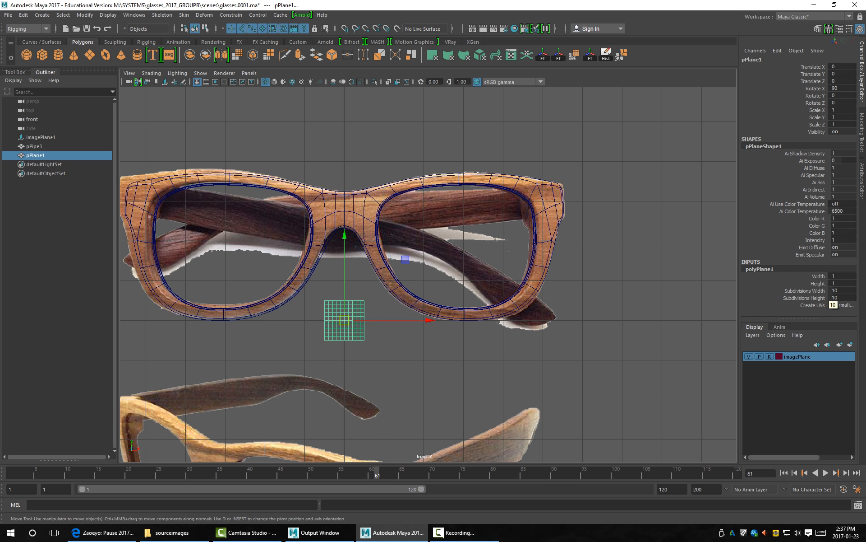
{"action": "left_click_drag", "start_coordinate": [771, 291], "coordinate": [770, 297]}
{"action": "middle_click_drag", "start_coordinate": [704, 296], "coordinate": [631, 296]}
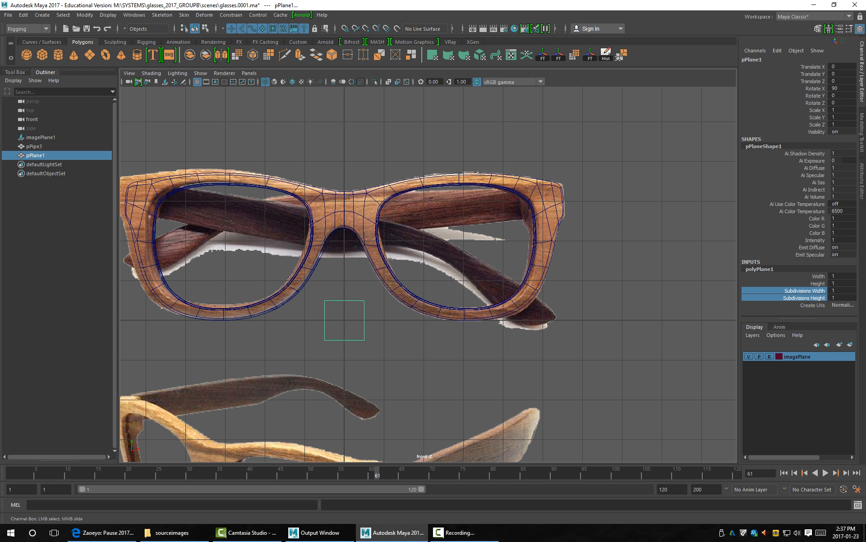
{"action": "left_click", "coordinate": [804, 290]}
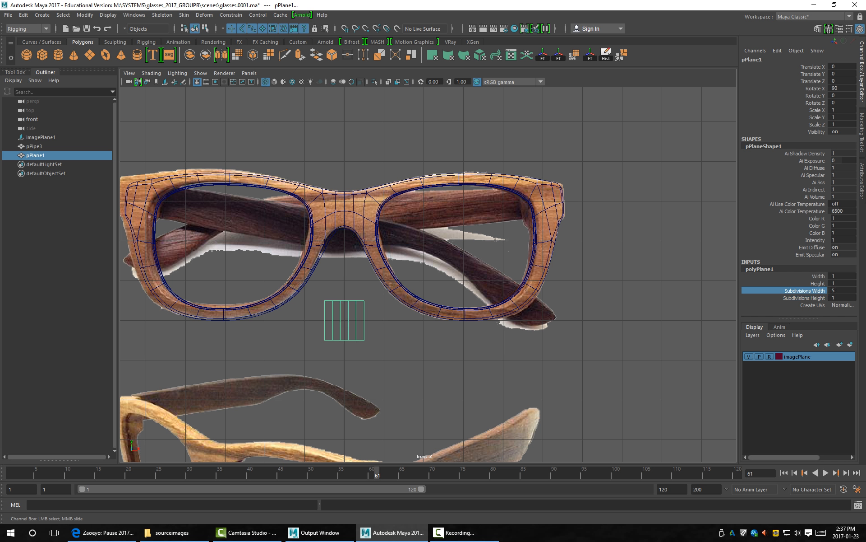
{"action": "middle_click_drag", "start_coordinate": [632, 296], "coordinate": [650, 296]}
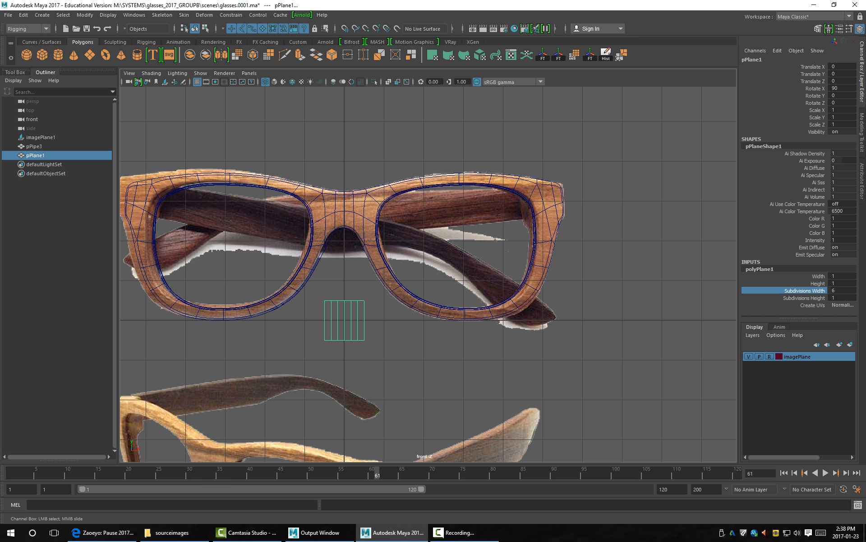
Scale the plane to 0.406 in Z and raise it to 2.489 in Y, over the frame's bridge.
{"action": "key", "text": "r"}
{"action": "left_click_drag", "start_coordinate": [344, 401], "coordinate": [345, 347]}
{"action": "key", "text": "w"}
{"action": "left_click_drag", "start_coordinate": [345, 235], "coordinate": [344, 135]}
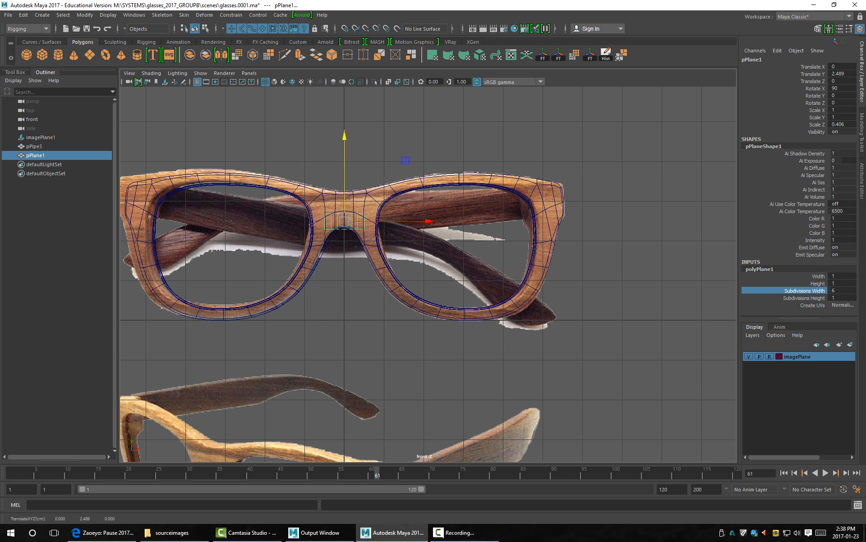
Move the plane to -4.761 in X and 3.139 in Y, at the hinge end of the dark temple arm.
{"action": "key", "text": "e"}
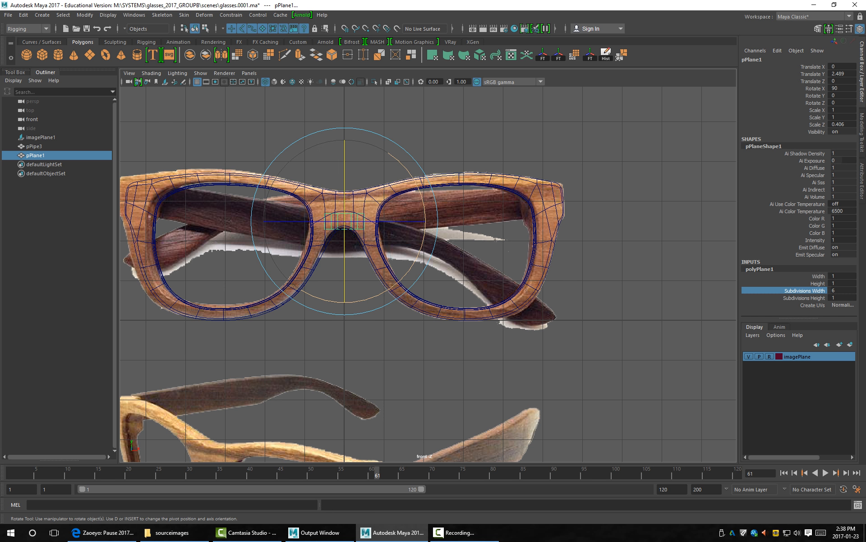
{"action": "middle_click_drag", "start_coordinate": [402, 278], "coordinate": [458, 270], "text": "alt"}
{"action": "scroll", "coordinate": [438, 172], "scroll_direction": "up", "scroll_amount": 1}
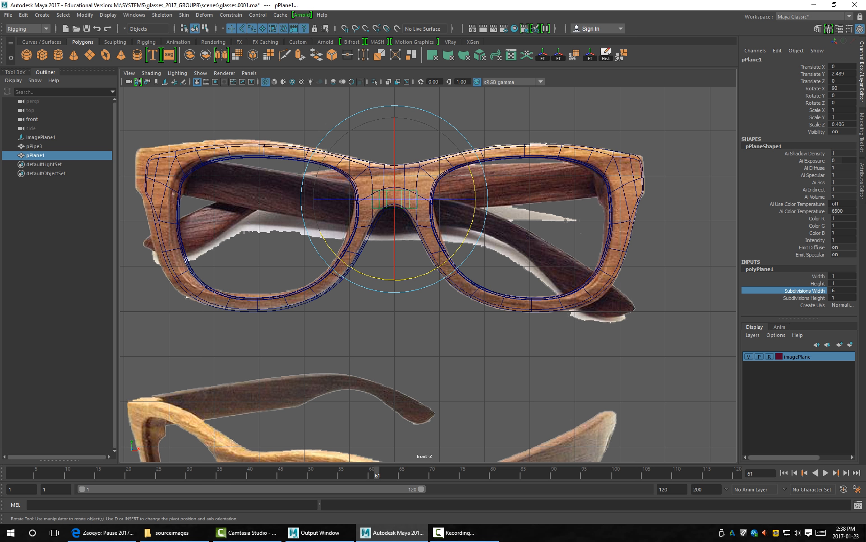
{"action": "middle_click_drag", "start_coordinate": [428, 274], "coordinate": [424, 227], "text": "alt"}
{"action": "middle_click_drag", "start_coordinate": [428, 274], "coordinate": [456, 179], "text": "alt"}
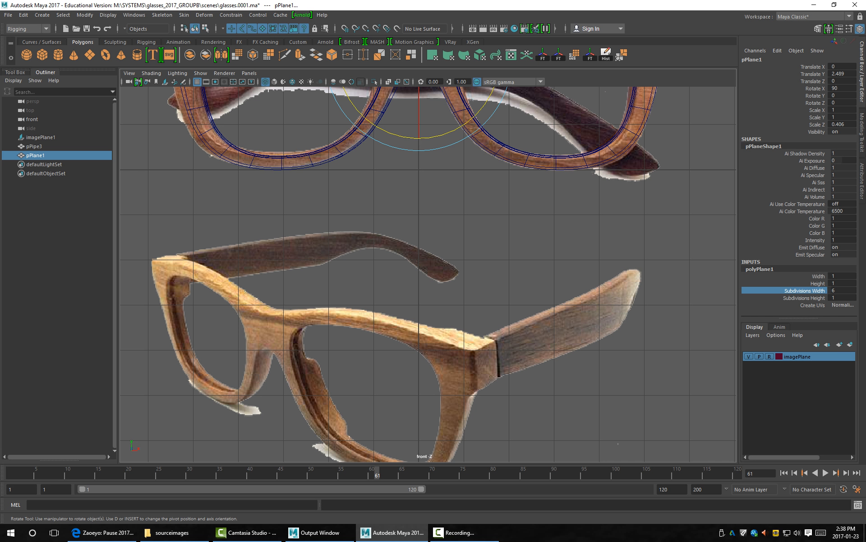
{"action": "middle_click_drag", "start_coordinate": [419, 206], "coordinate": [438, 341], "text": "alt"}
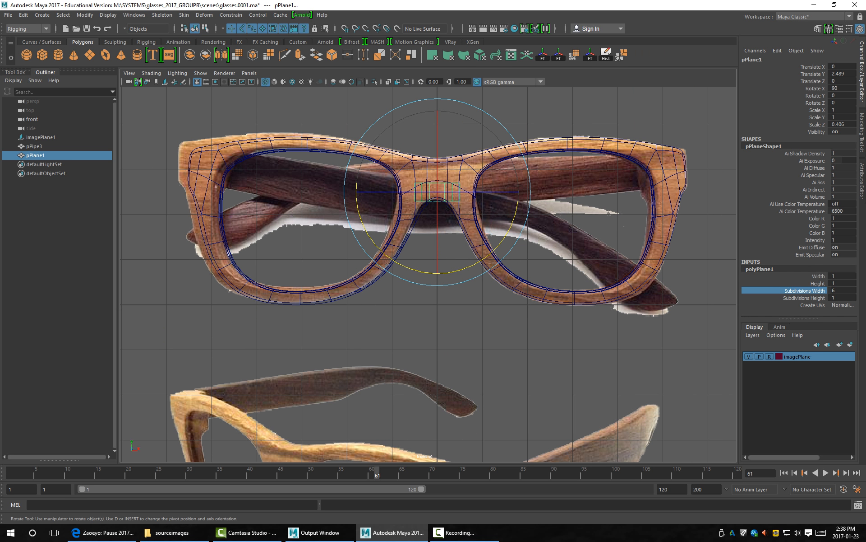
{"action": "key", "text": "w"}
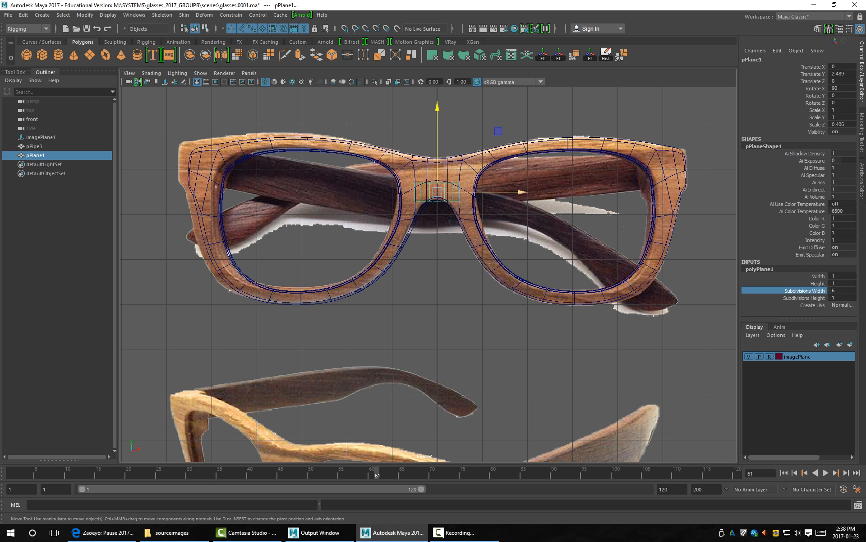
{"action": "left_click_drag", "start_coordinate": [496, 192], "coordinate": [281, 191]}
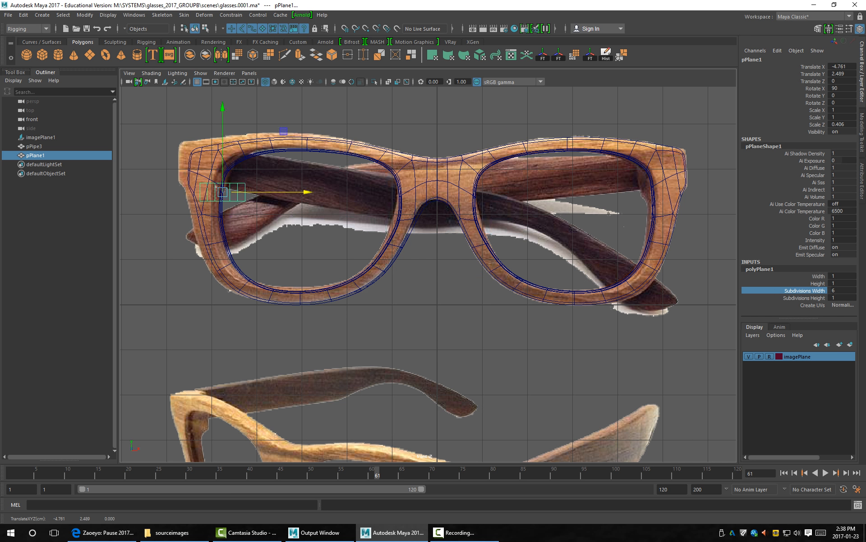
{"action": "left_click_drag", "start_coordinate": [223, 117], "coordinate": [222, 88]}
Rotate the plane to -9.77 degrees in Z along the temple arm and move its pivot to the hinge end.
{"action": "key", "text": "e"}
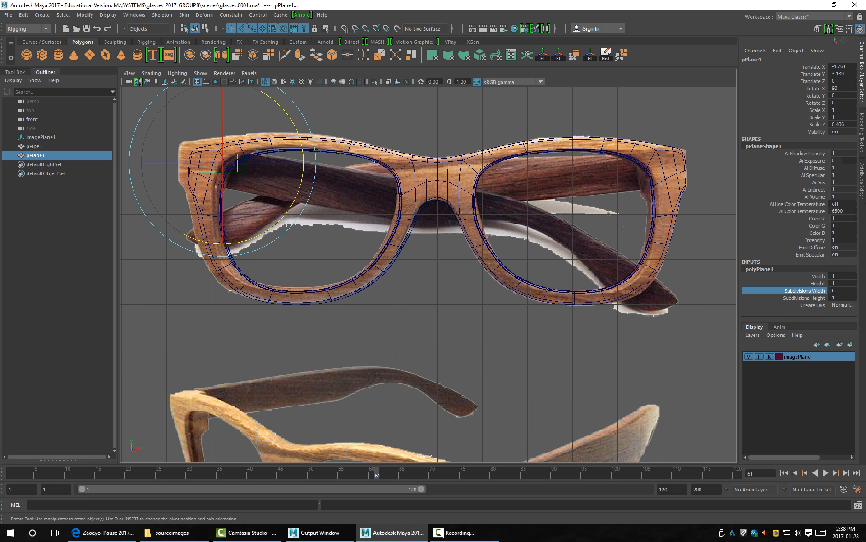
{"action": "left_click_drag", "start_coordinate": [332, 118], "coordinate": [379, 118]}
{"action": "left_click_drag", "start_coordinate": [298, 133], "coordinate": [302, 145]}
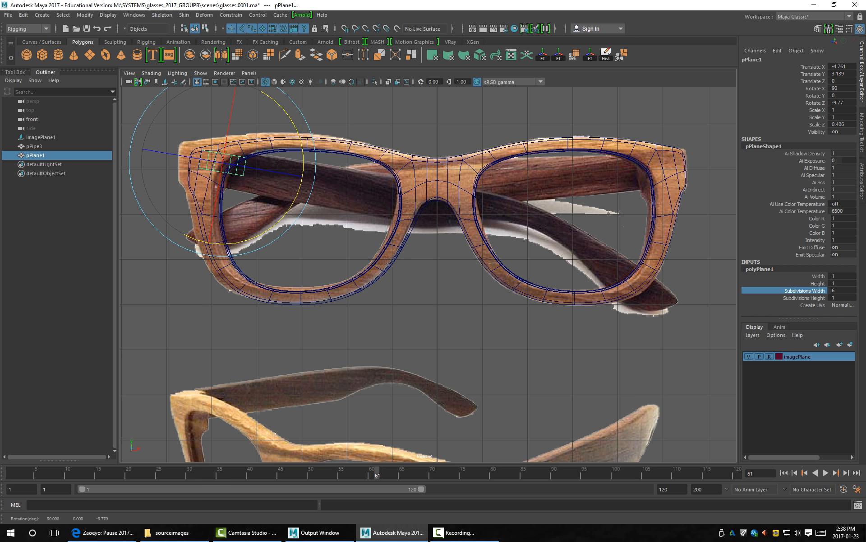
{"action": "key", "text": "Insert"}
{"action": "left_click_drag", "start_coordinate": [223, 162], "coordinate": [200, 158]}
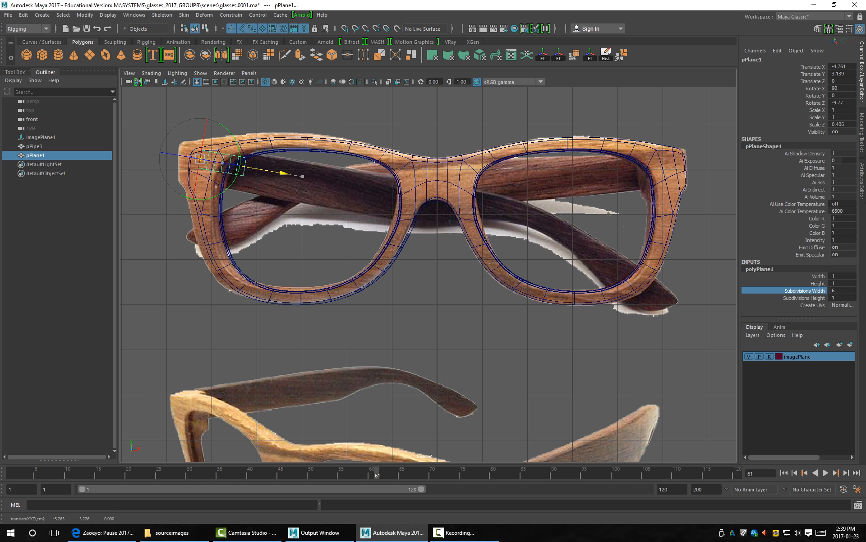
Scale the plane to 10.875 in X and 0.866 in Z so it spans the length of the temple arm.
{"action": "key", "text": "r"}
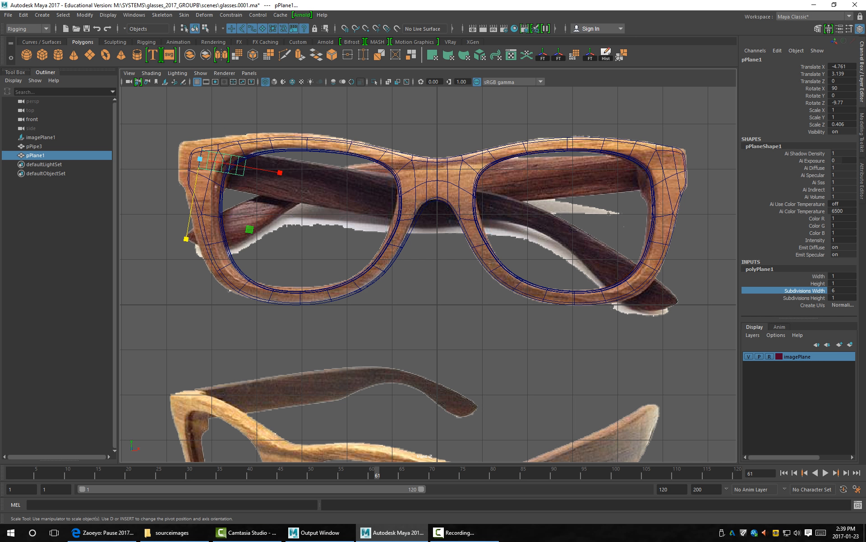
{"action": "left_click_drag", "start_coordinate": [280, 171], "coordinate": [735, 250]}
{"action": "left_click_drag", "start_coordinate": [512, 213], "coordinate": [689, 246]}
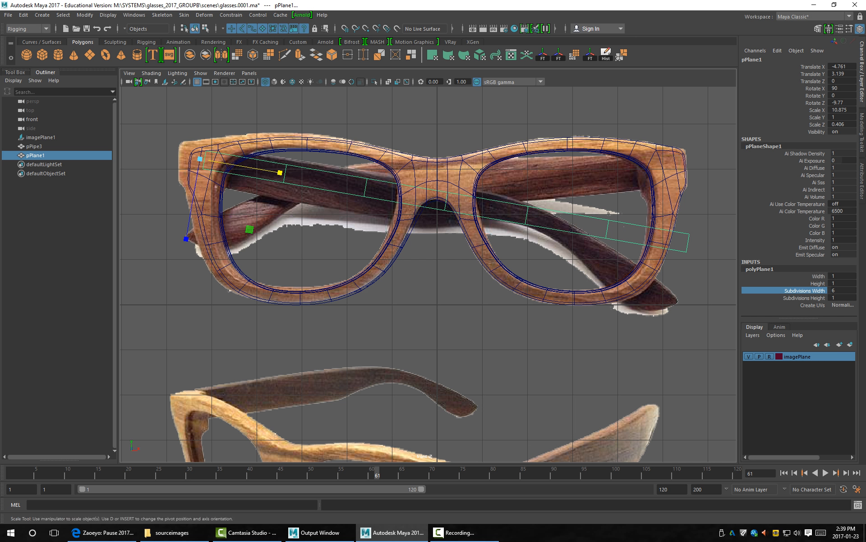
{"action": "left_click_drag", "start_coordinate": [186, 238], "coordinate": [173, 311]}
Try shifting the scaled plane toward the frame's outer corner and undo the moves.
{"action": "key", "text": "w"}
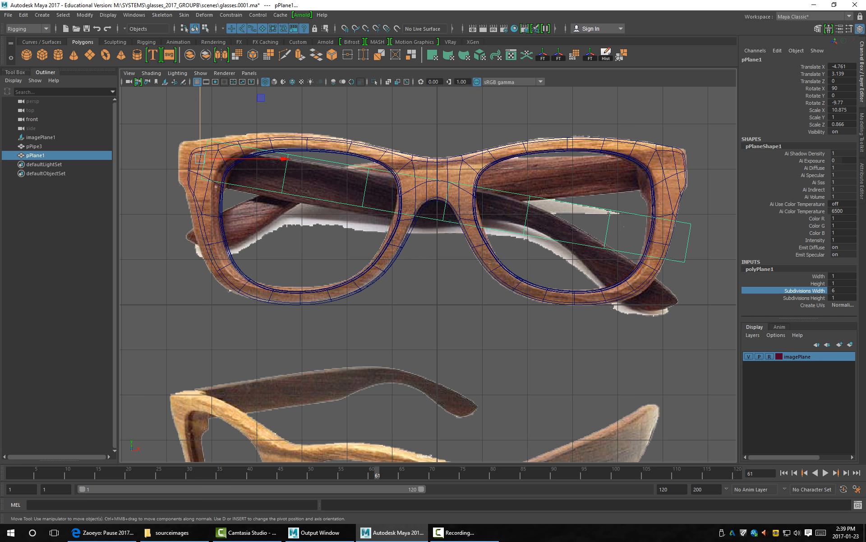
{"action": "scroll", "coordinate": [429, 273], "scroll_direction": "up", "scroll_amount": 2}
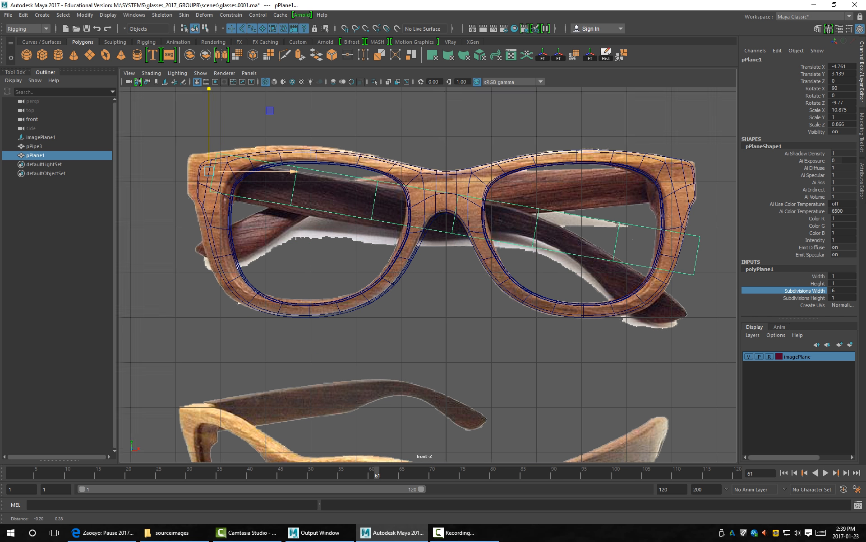
{"action": "mouse_move", "coordinate": [227, 124]}
{"action": "left_mouse_down"}
{"action": "mouse_move", "coordinate": [228, 98]}
{"action": "mouse_move", "coordinate": [228, 128]}
{"action": "left_mouse_up"}
{"action": "left_click_drag", "start_coordinate": [307, 211], "coordinate": [261, 207]}
{"action": "key", "text": "ctrl+z"}
{"action": "key", "text": "ctrl+z"}
{"action": "key", "text": "ctrl+z"}
{"action": "key", "text": "ctrl+z"}
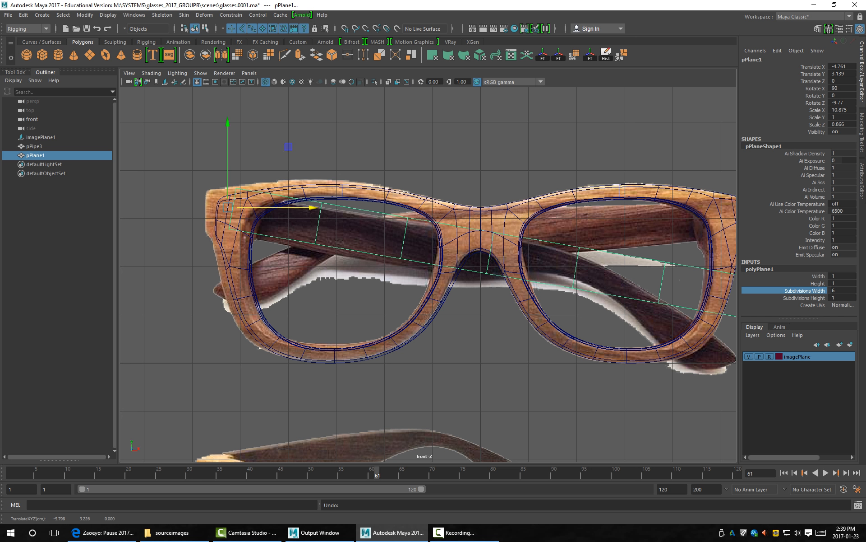
Set the Move tool to object axis orientation and shift the plane across the temple arm to -4.783 in X and 3.01 in Y.
{"action": "key", "text": "w"}
{"action": "left_click", "coordinate": [387, 147]}
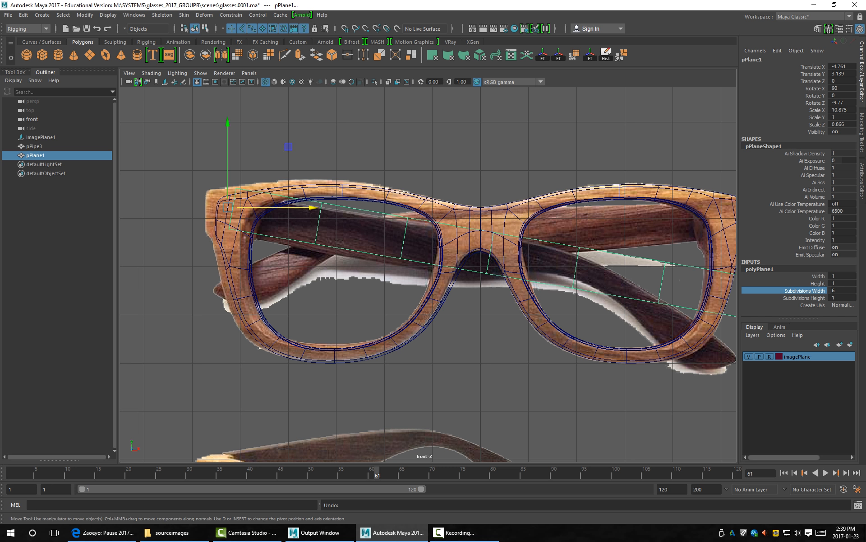
{"action": "key", "text": "w"}
{"action": "left_click", "coordinate": [387, 146]}
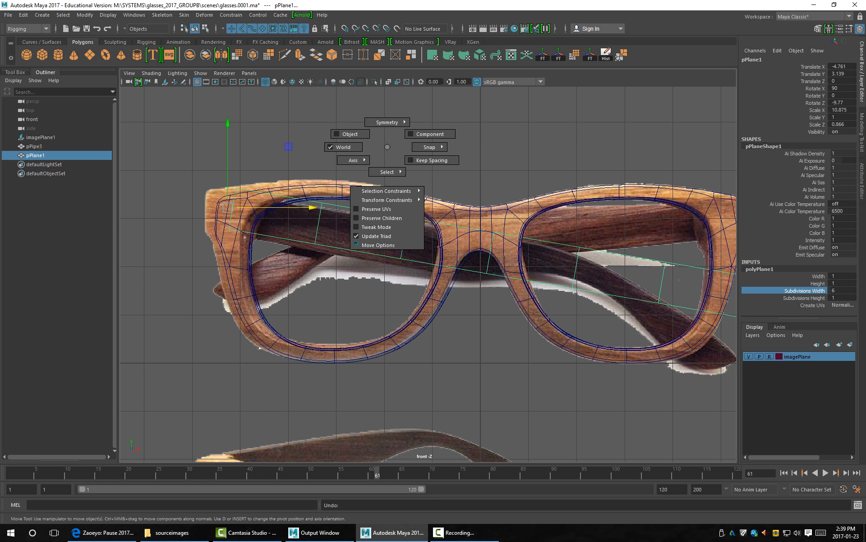
{"action": "left_click_drag", "start_coordinate": [387, 146], "coordinate": [356, 135]}
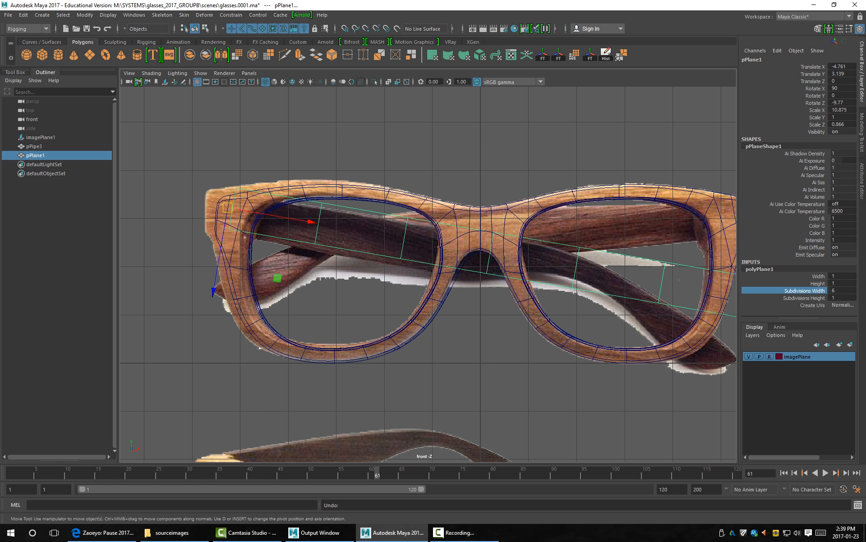
{"action": "left_click_drag", "start_coordinate": [214, 289], "coordinate": [212, 299]}
{"action": "scroll", "coordinate": [611, 283], "scroll_direction": "up", "scroll_amount": 4}
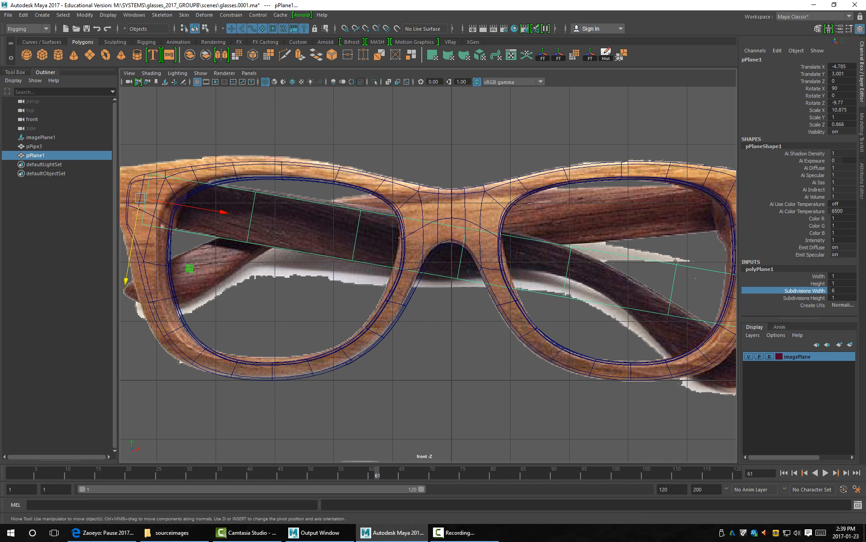
{"action": "right_click_drag", "start_coordinate": [415, 263], "coordinate": [437, 266], "text": "alt"}
{"action": "middle_click_drag", "start_coordinate": [436, 266], "coordinate": [630, 293]}
Nudge the plane's lower hinge-corner vertex and the upper-edge vertices up to the bridge onto the dark temple arm's outline.
{"action": "key", "text": "q"}
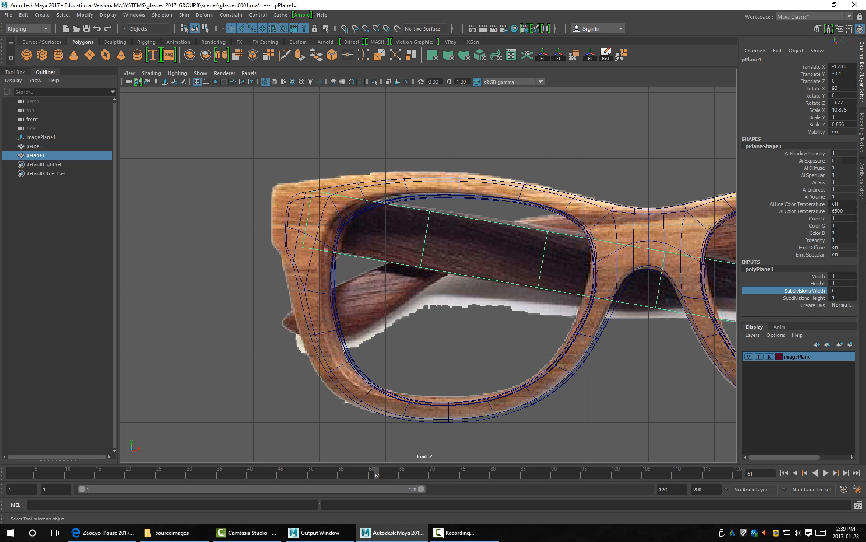
{"action": "key", "text": "F9"}
{"action": "left_click", "coordinate": [303, 246]}
{"action": "key", "text": "w"}
{"action": "middle_click_drag", "start_coordinate": [303, 247], "coordinate": [304, 243]}
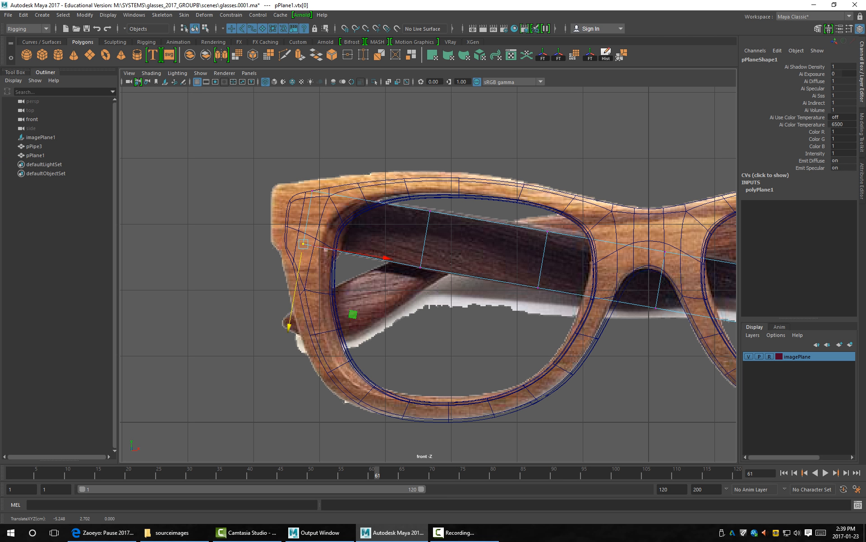
{"action": "left_click_drag", "start_coordinate": [411, 180], "coordinate": [612, 253]}
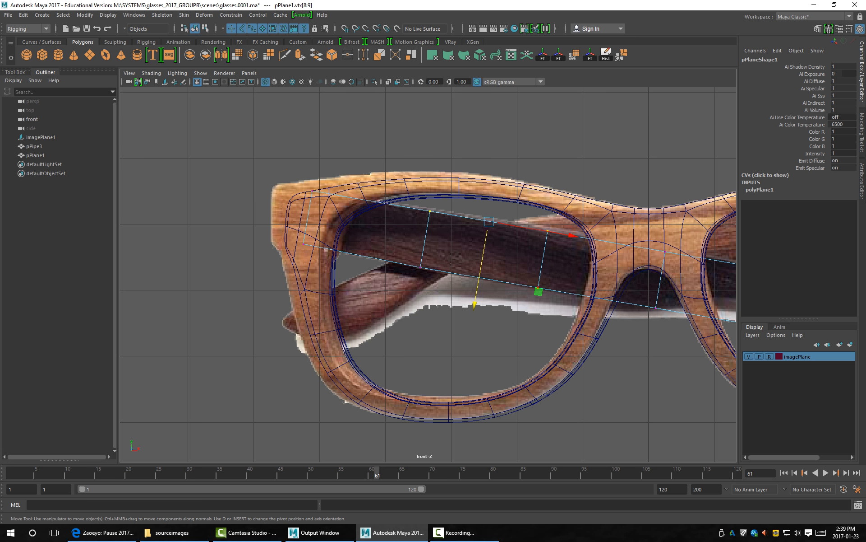
{"action": "middle_click_drag", "start_coordinate": [475, 305], "coordinate": [297, 266]}
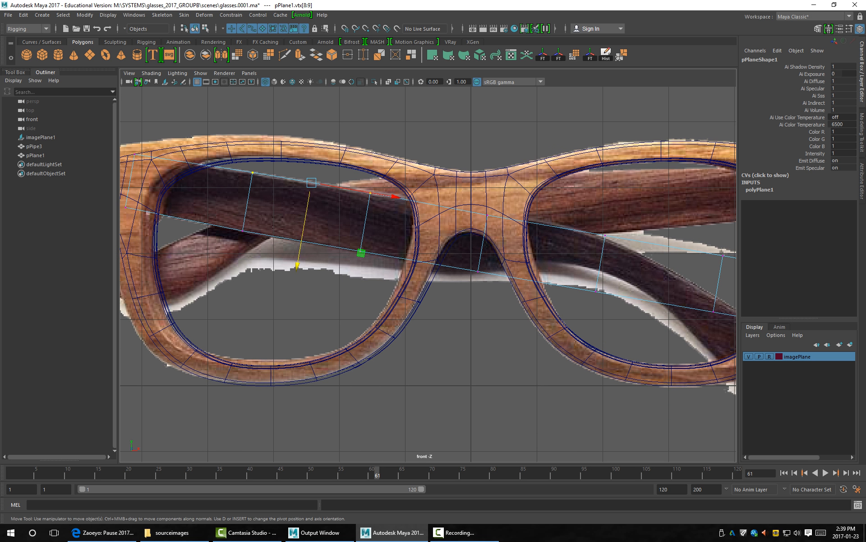
{"action": "left_click_drag", "start_coordinate": [441, 195], "coordinate": [510, 238]}
{"action": "left_click_drag", "start_coordinate": [473, 299], "coordinate": [474, 296]}
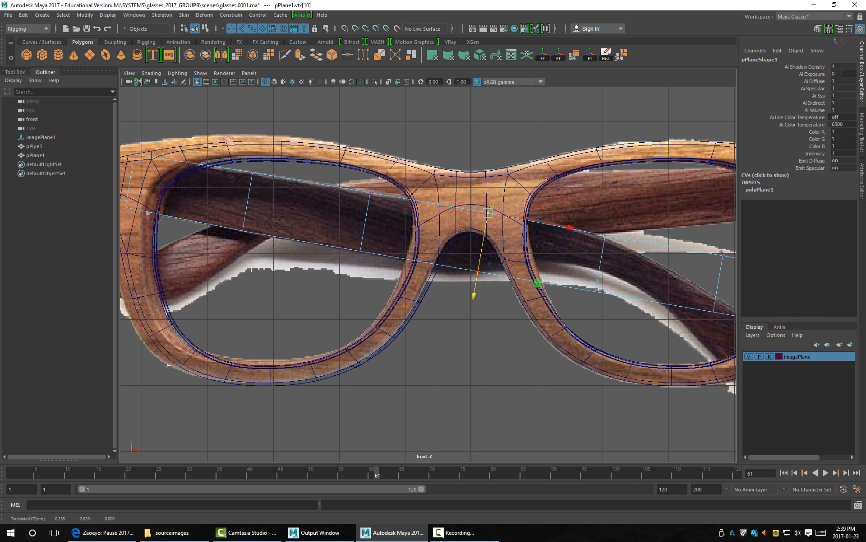
Fit the lower and upper vertices just past the bridge to the edges of the temple arm where it starts bending.
{"action": "left_click_drag", "start_coordinate": [569, 277], "coordinate": [644, 359]}
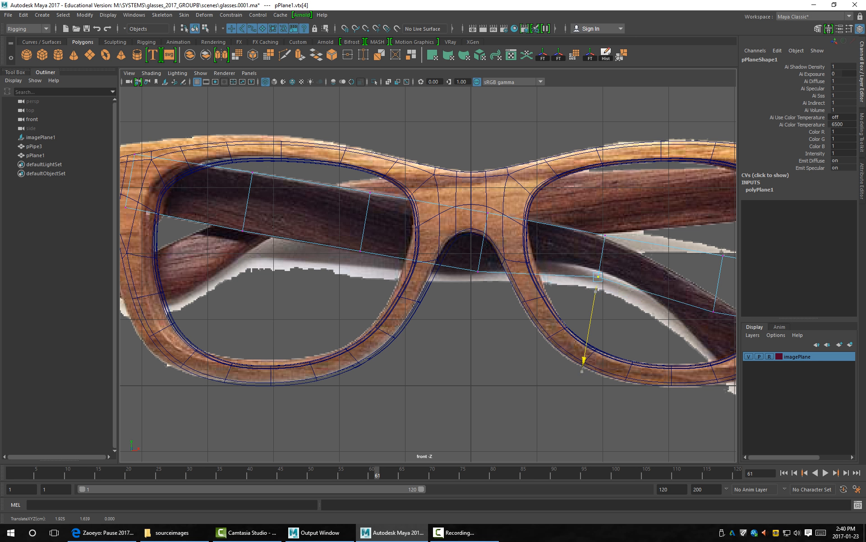
{"action": "left_click_drag", "start_coordinate": [583, 372], "coordinate": [586, 351]}
{"action": "middle_click_drag", "start_coordinate": [650, 340], "coordinate": [546, 309], "text": "alt"}
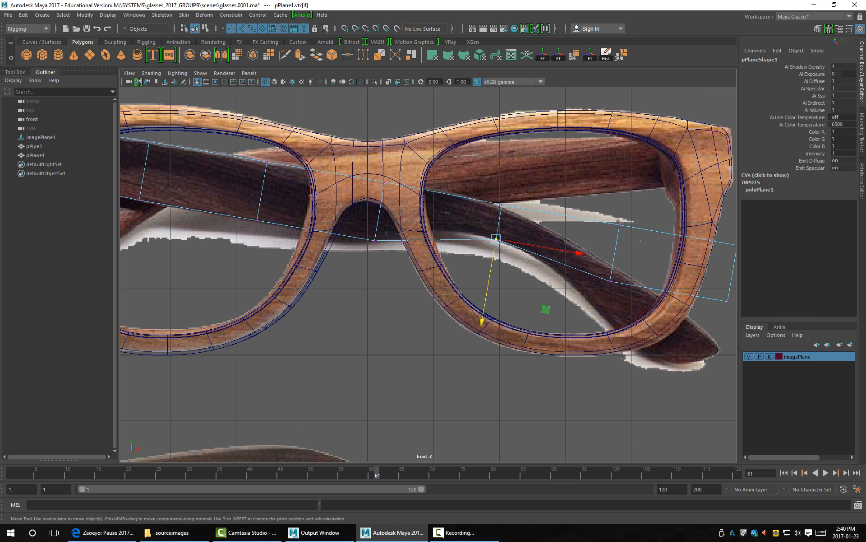
{"action": "left_click_drag", "start_coordinate": [494, 193], "coordinate": [518, 218]}
{"action": "left_click_drag", "start_coordinate": [487, 288], "coordinate": [487, 290]}
Move the second-to-last vertex pair down onto the lower and upper edges of the sloping part of the temple arm.
{"action": "left_click", "coordinate": [611, 280]}
{"action": "left_click_drag", "start_coordinate": [610, 279], "coordinate": [584, 292]}
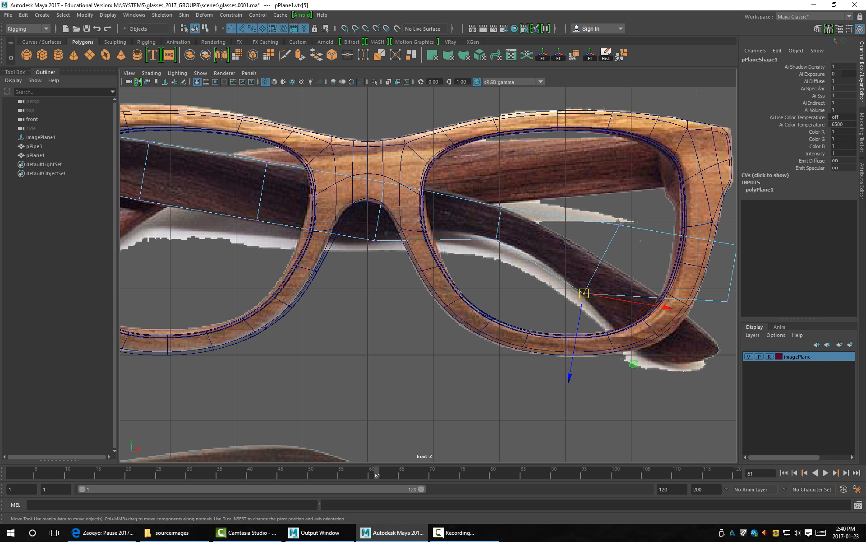
{"action": "left_click", "coordinate": [620, 225]}
{"action": "left_click_drag", "start_coordinate": [620, 225], "coordinate": [618, 271]}
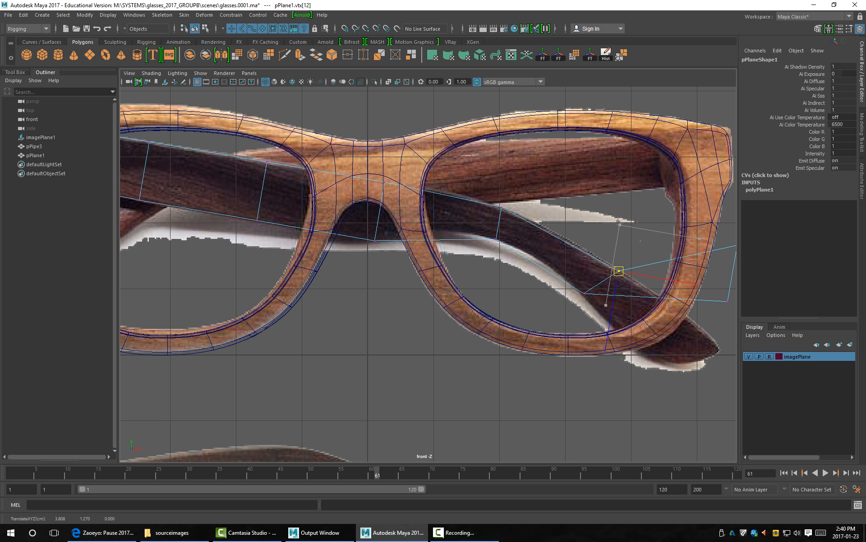
Move the plane's two end vertices onto the upper and lower corners of the temple arm's tip.
{"action": "middle_click_drag", "start_coordinate": [667, 341], "coordinate": [534, 269], "text": "alt"}
{"action": "left_click_drag", "start_coordinate": [570, 217], "coordinate": [641, 267]}
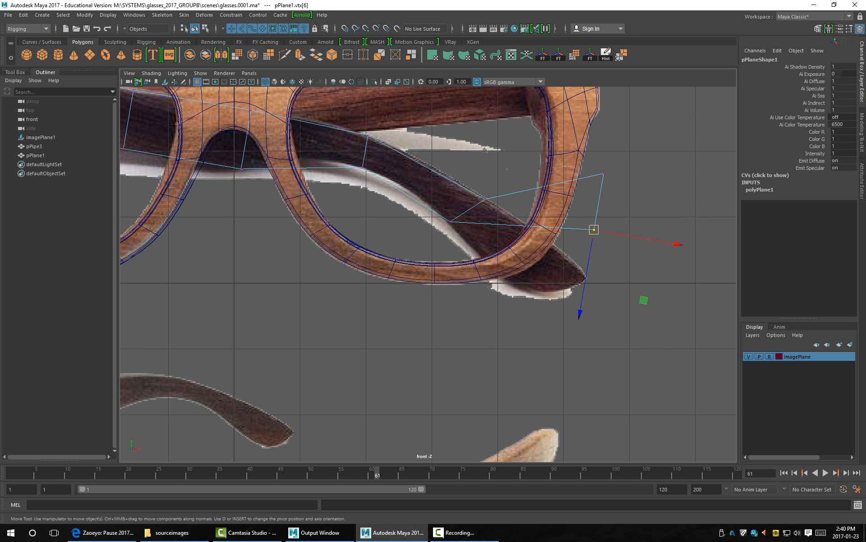
{"action": "left_click_drag", "start_coordinate": [594, 229], "coordinate": [505, 282]}
{"action": "left_click_drag", "start_coordinate": [579, 159], "coordinate": [588, 276]}
{"action": "left_click", "coordinate": [505, 282]}
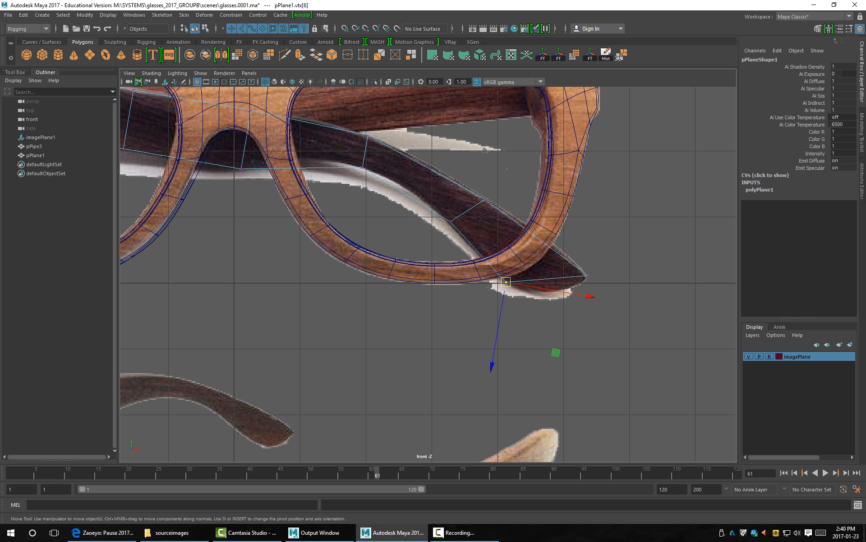
{"action": "mouse_move", "coordinate": [506, 281]}
{"action": "left_mouse_down"}
{"action": "mouse_move", "coordinate": [566, 275]}
{"action": "mouse_move", "coordinate": [554, 289]}
{"action": "mouse_move", "coordinate": [519, 287]}
{"action": "left_mouse_up"}
Refine the lower vertex at the start of the temple arm's bend to follow the reference edge.
{"action": "middle_click_drag", "start_coordinate": [486, 149], "coordinate": [620, 229], "text": "alt"}
{"action": "scroll", "coordinate": [461, 271], "scroll_direction": "up", "scroll_amount": 2}
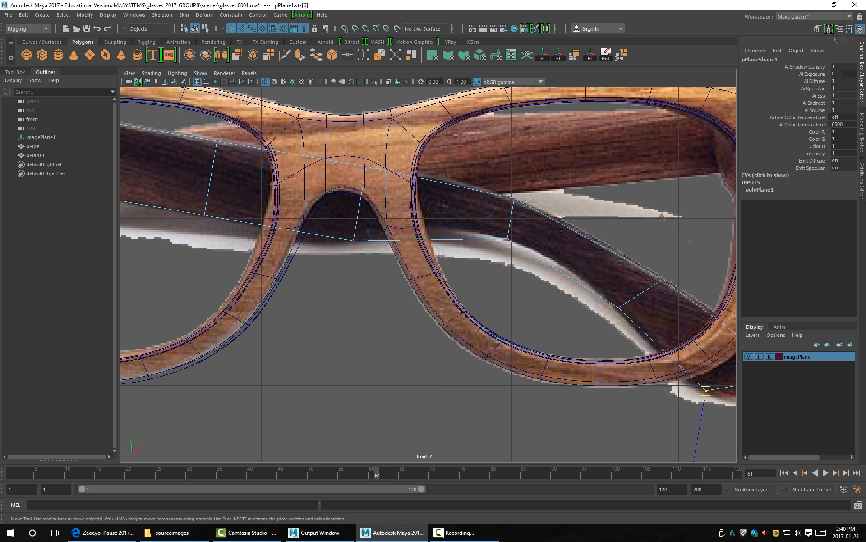
{"action": "left_click_drag", "start_coordinate": [486, 230], "coordinate": [503, 236]}
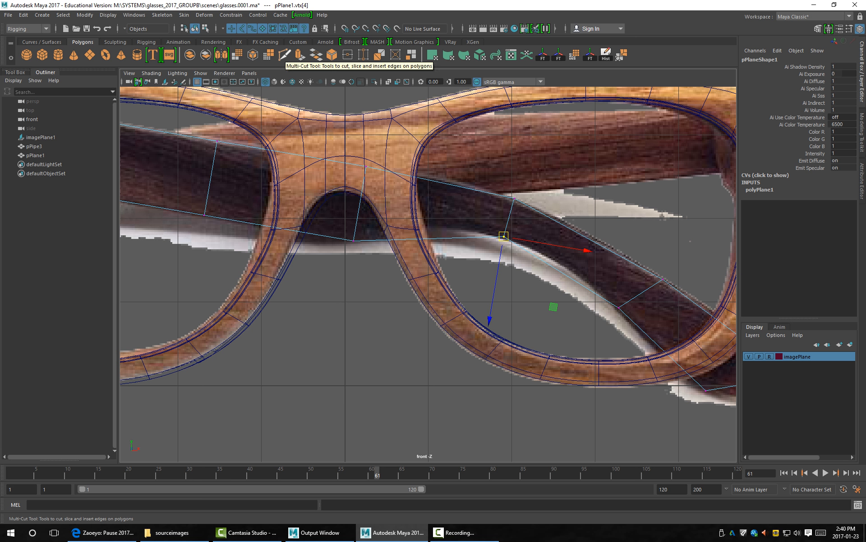
Open the Multi-Cut tool settings and move their window clear of the temple arm.
{"action": "double_click", "coordinate": [285, 55]}
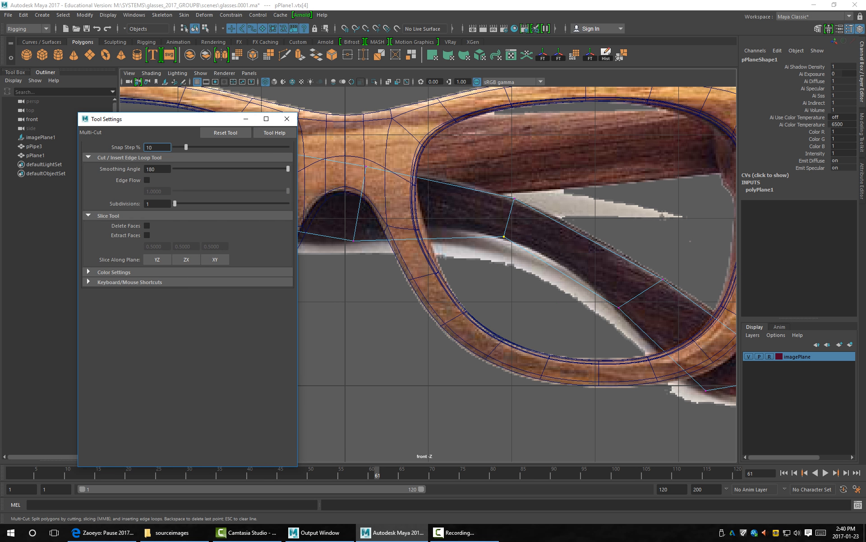
{"action": "left_click_drag", "start_coordinate": [216, 122], "coordinate": [151, 91]}
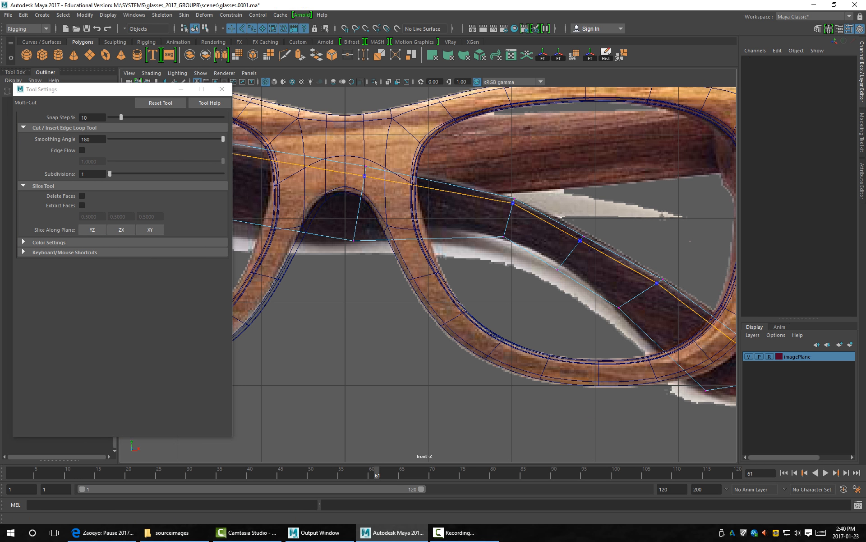
Try inserting a crosswise edge loop in the bent section of the temple arm without Edge Flow, and undo it.
{"action": "left_click", "coordinate": [558, 269], "text": "ctrl"}
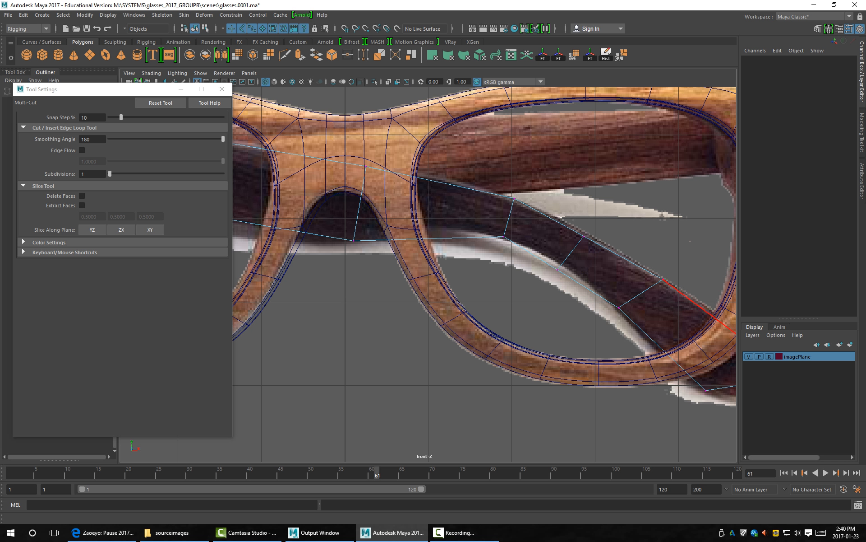
{"action": "left_click", "coordinate": [663, 279]}
{"action": "key", "text": "Escape"}
{"action": "left_click", "coordinate": [584, 236]}
{"action": "key", "text": "Escape"}
{"action": "left_click", "coordinate": [504, 237]}
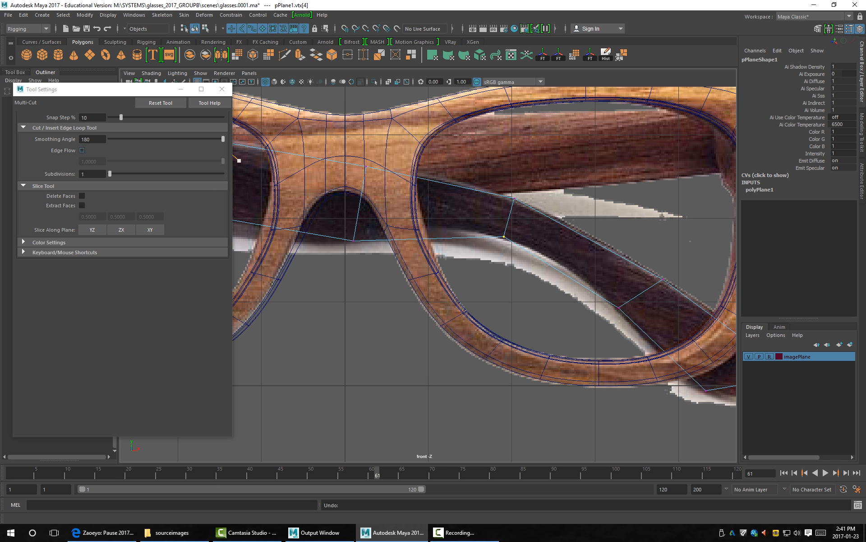
Enable Edge Flow for Multi-Cut and try inserting the crosswise loop in the bent section with a value of 1.0.
{"action": "left_click", "coordinate": [82, 150]}
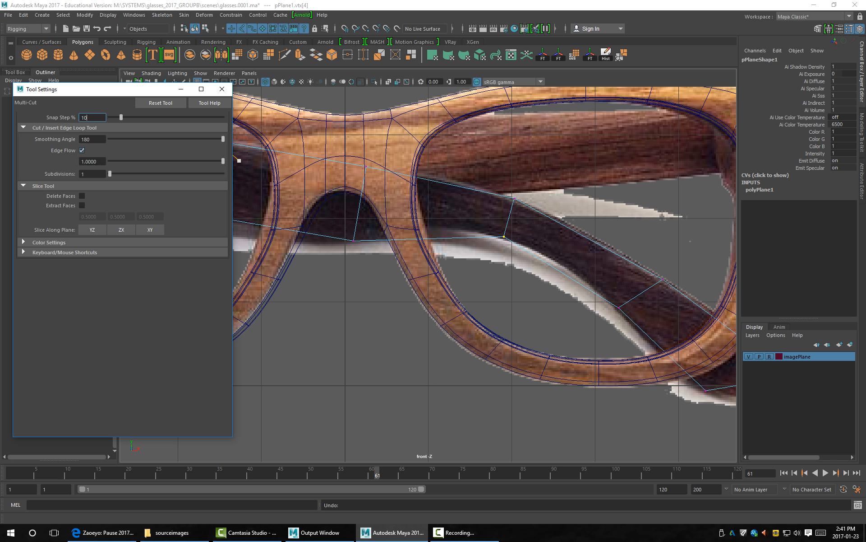
{"action": "key", "text": "ctrl"}
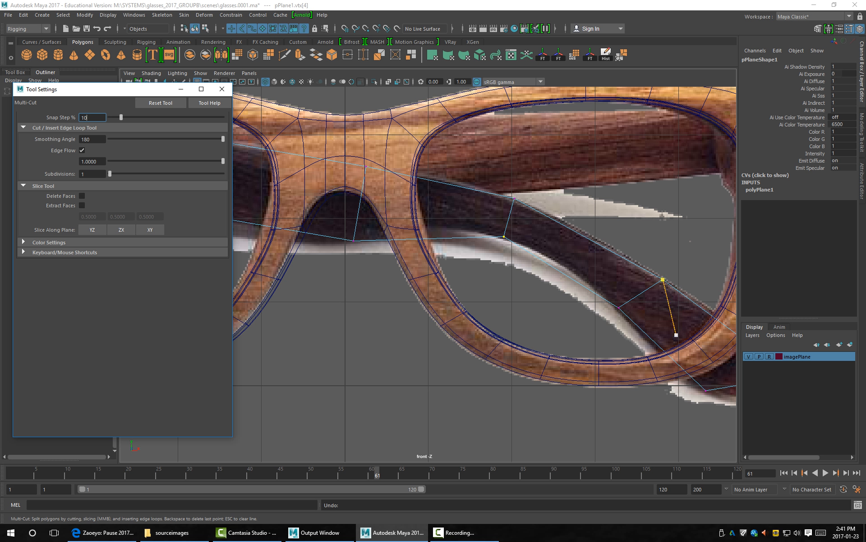
{"action": "left_click", "coordinate": [494, 204]}
{"action": "left_click", "coordinate": [586, 236], "text": "ctrl"}
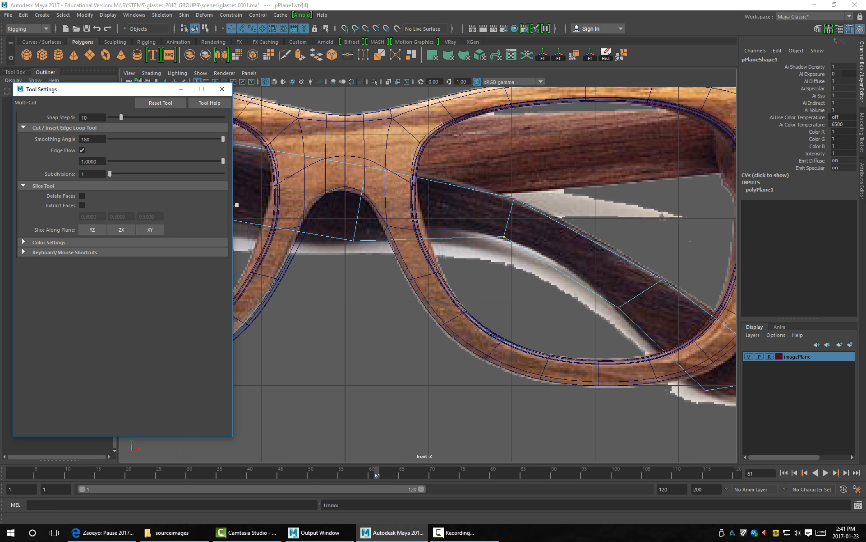
Try the crosswise loop in the bent section with Edge Flow at 0.2731 and undo it.
{"action": "left_click_drag", "start_coordinate": [223, 139], "coordinate": [117, 138]}
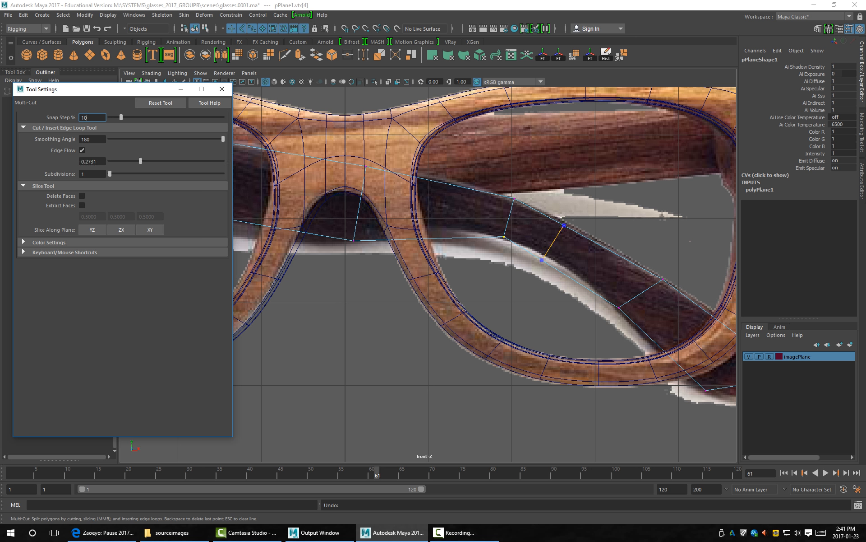
{"action": "left_click", "coordinate": [589, 238], "text": "ctrl"}
{"action": "key", "text": "ctrl+z"}
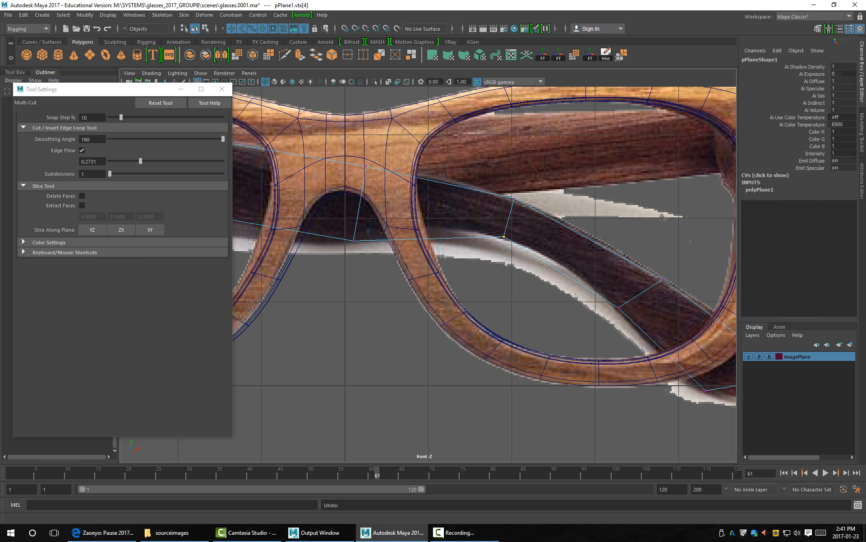
Set Edge Flow to 0.5 and insert a crosswise edge loop midway along the bent section of the temple arm.
{"action": "double_click", "coordinate": [92, 161]}
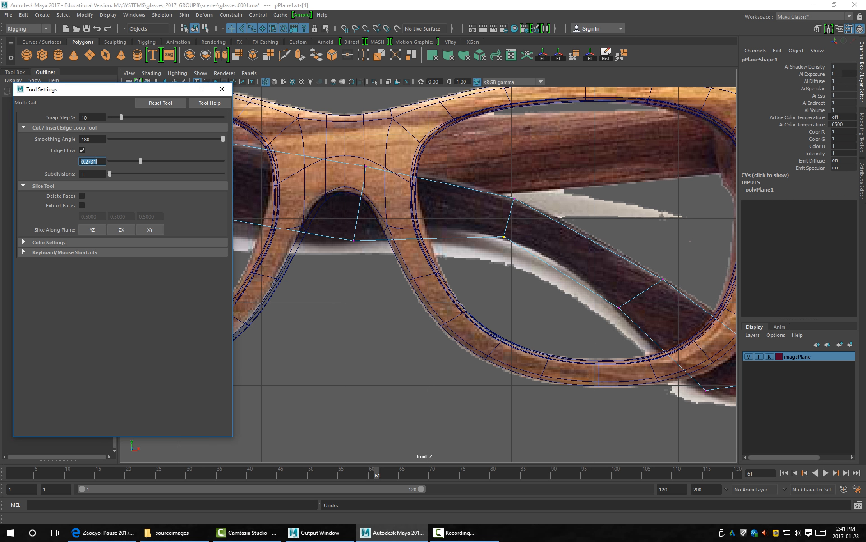
{"action": "type", "text": "0.5"}
{"action": "key", "text": "Return"}
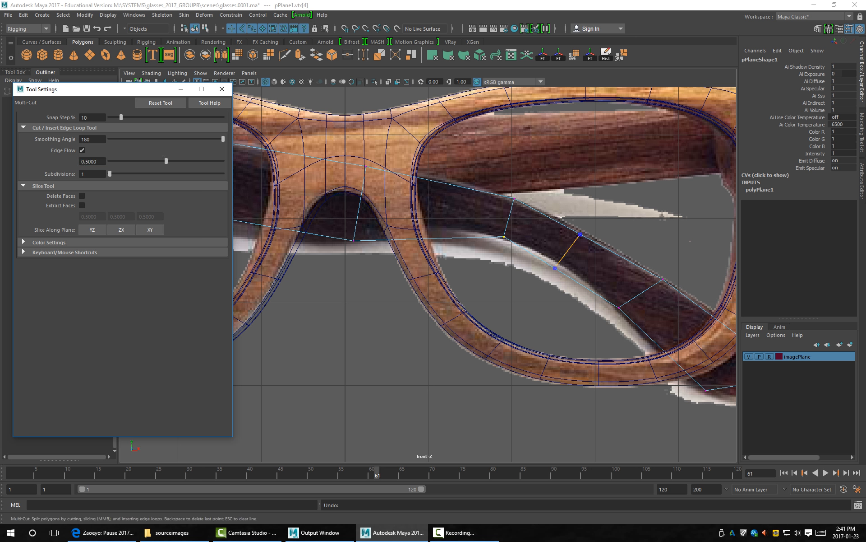
{"action": "left_click", "coordinate": [580, 234], "text": "ctrl"}
{"action": "key", "text": "ctrl+z"}
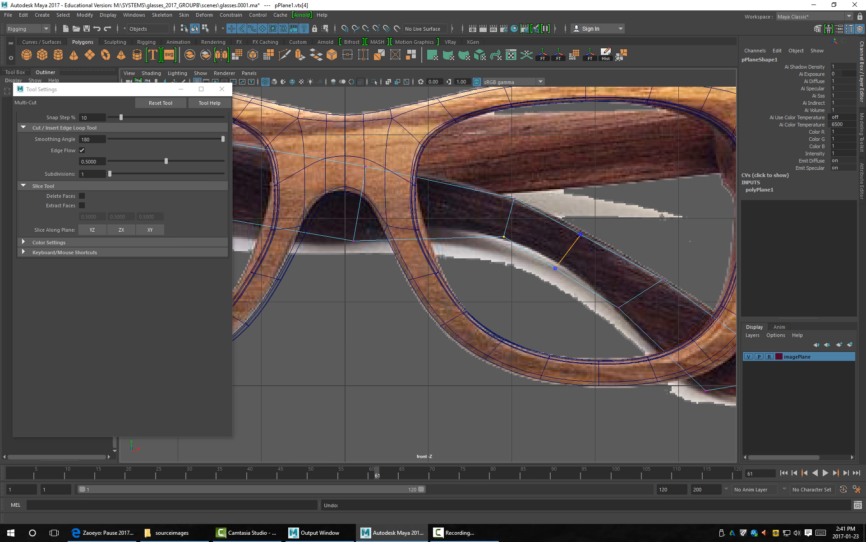
{"action": "left_click", "coordinate": [581, 234], "text": "ctrl"}
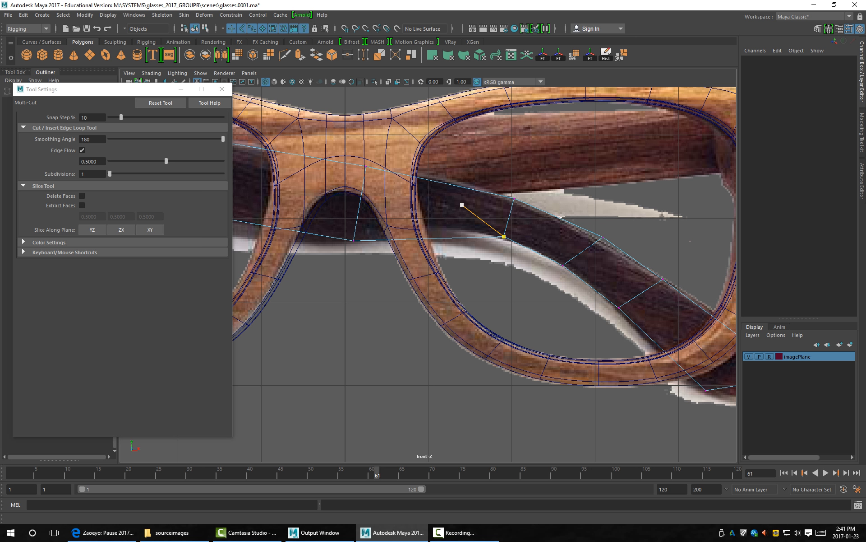
{"action": "key", "text": "Escape"}
Create a polygon pipe and raise it above the glasses to 13.899 in Y.
{"action": "right_click_drag", "start_coordinate": [463, 205], "coordinate": [393, 204], "text": "alt"}
{"action": "middle_click_drag", "start_coordinate": [393, 205], "coordinate": [387, 225], "text": "alt"}
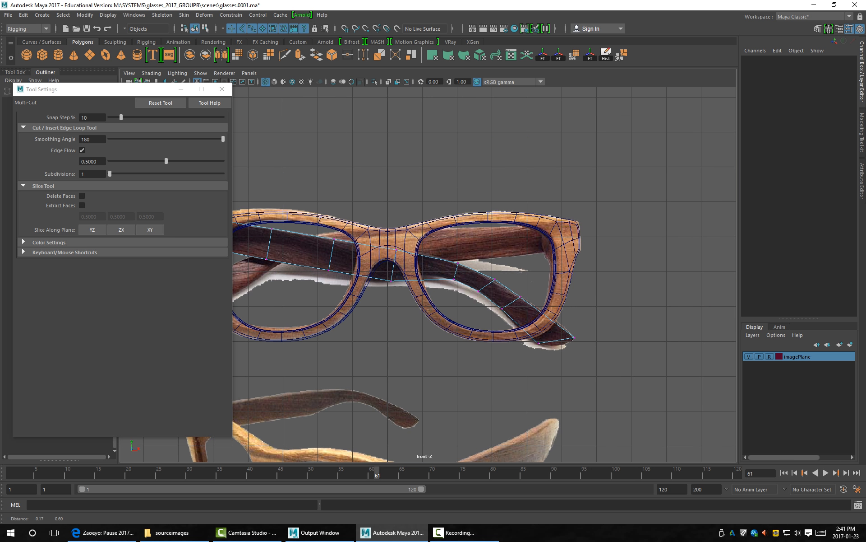
{"action": "key", "text": "q"}
{"action": "left_click", "coordinate": [137, 55]}
{"action": "scroll", "coordinate": [427, 274], "scroll_direction": "down", "scroll_amount": 5}
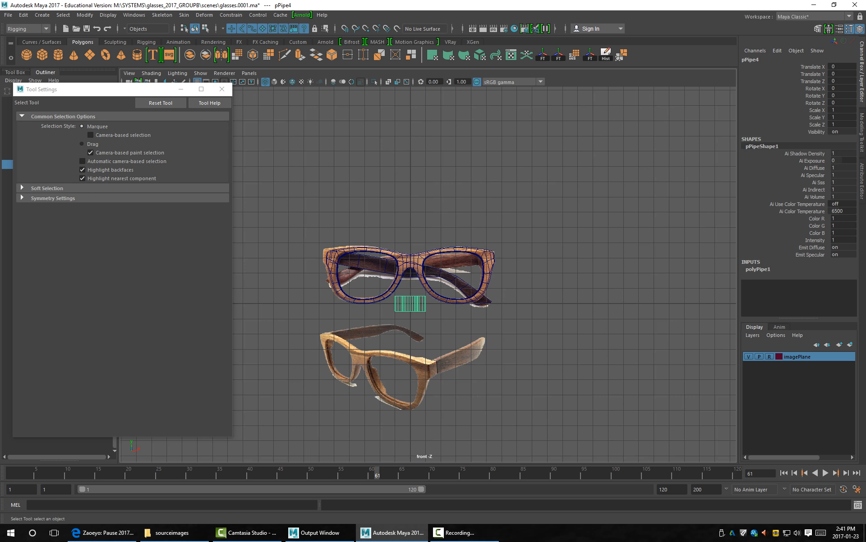
{"action": "key", "text": "w"}
{"action": "left_click_drag", "start_coordinate": [410, 218], "coordinate": [410, 6]}
Switch to the perspective view, move the pipe to 1.335 in X, 28.475 in Y and -2.002 in Z, and frame it.
{"action": "key", "text": "f"}
{"action": "left_click_drag", "start_coordinate": [427, 274], "coordinate": [433, 274], "text": "alt"}
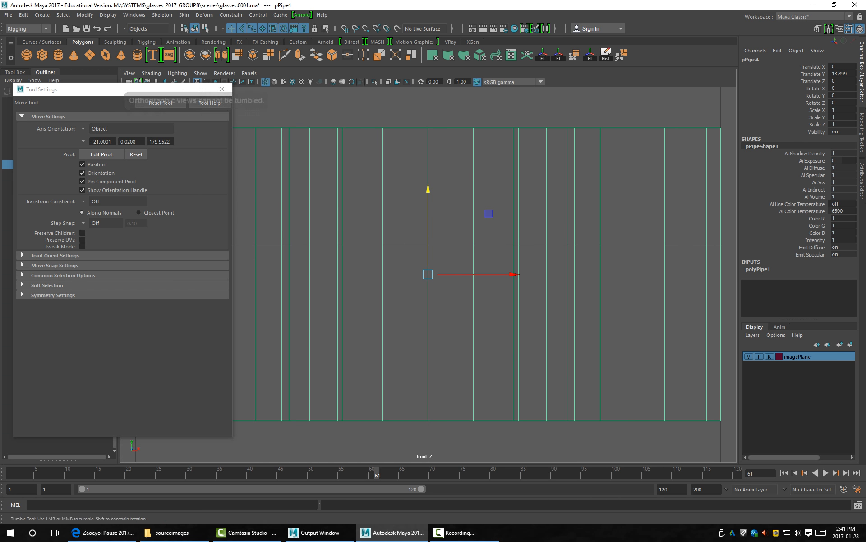
{"action": "key", "text": "space"}
{"action": "key", "text": "space"}
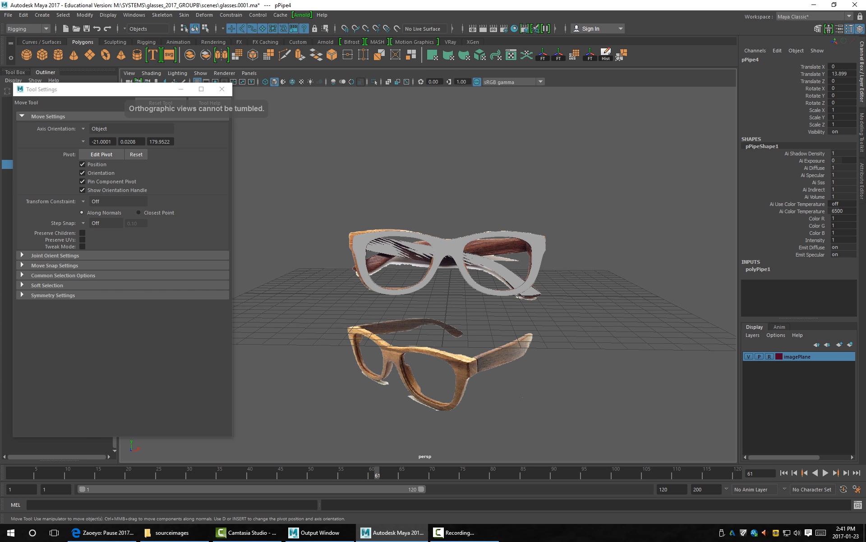
{"action": "key", "text": "ctrl+z"}
{"action": "key", "text": "f"}
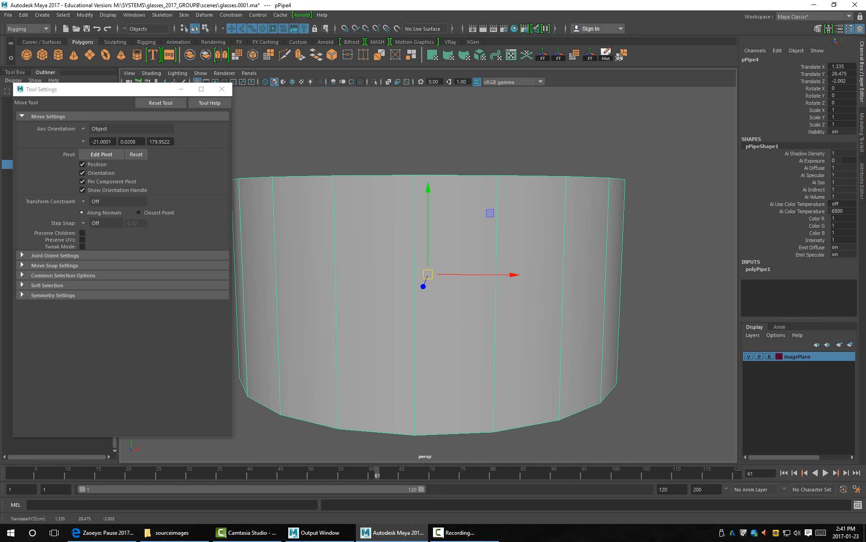
Reduce the pipe's axis subdivisions to 5 so it becomes a five-sided ring.
{"action": "left_click_drag", "start_coordinate": [428, 274], "coordinate": [440, 357], "text": "alt"}
{"action": "double_click", "coordinate": [758, 269]}
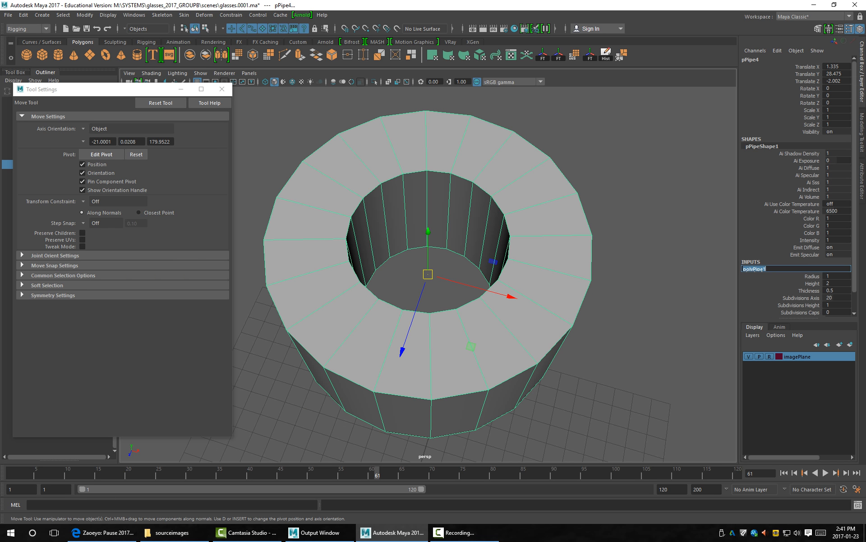
{"action": "scroll", "coordinate": [758, 269], "scroll_direction": "down", "scroll_amount": 1}
{"action": "left_click", "coordinate": [801, 277]}
{"action": "middle_click_drag", "start_coordinate": [497, 271], "coordinate": [429, 271]}
{"action": "left_click_drag", "start_coordinate": [448, 289], "coordinate": [483, 336], "text": "alt"}
Try Multi-Cut edge loops across two adjacent sides of the ring with Edge Flow at 0.5 and undo them.
{"action": "left_click", "coordinate": [285, 54]}
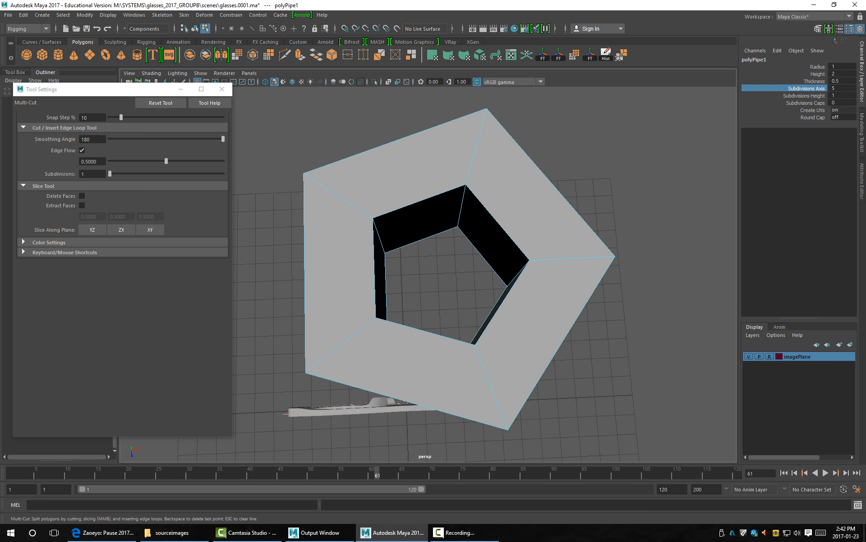
{"action": "left_click", "coordinate": [416, 202], "text": "ctrl"}
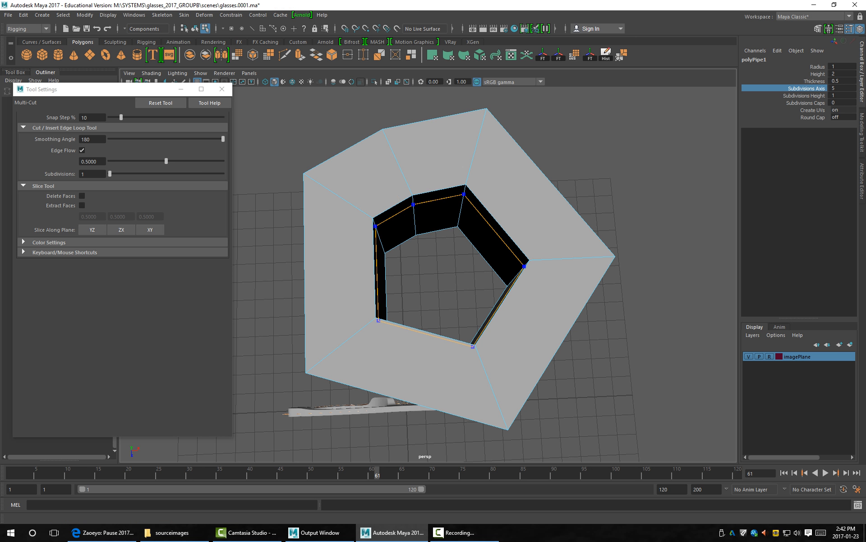
{"action": "left_click", "coordinate": [527, 198], "text": "ctrl"}
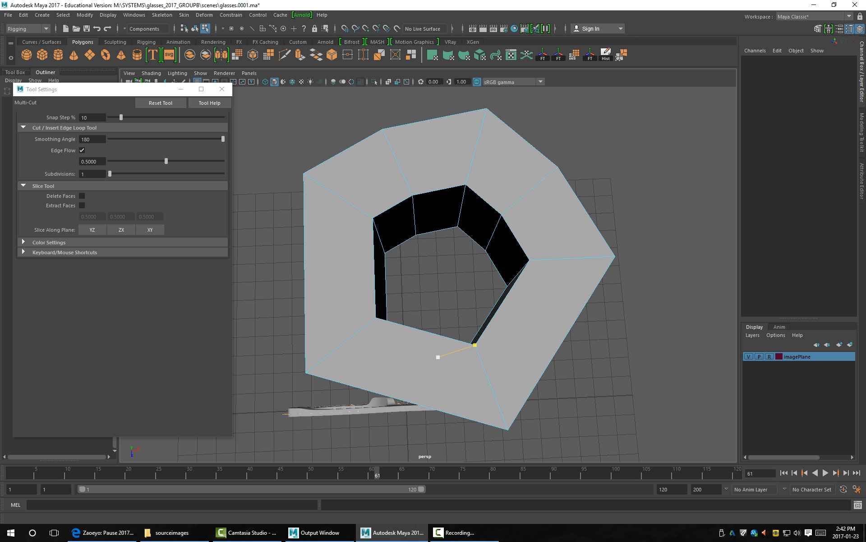
{"action": "key", "text": "ctrl+z"}
{"action": "key", "text": "ctrl+z"}
Set Edge Flow to 1 and insert one crosswise edge loop in each of two adjacent sides of the ring.
{"action": "left_click_drag", "start_coordinate": [166, 161], "coordinate": [223, 161]}
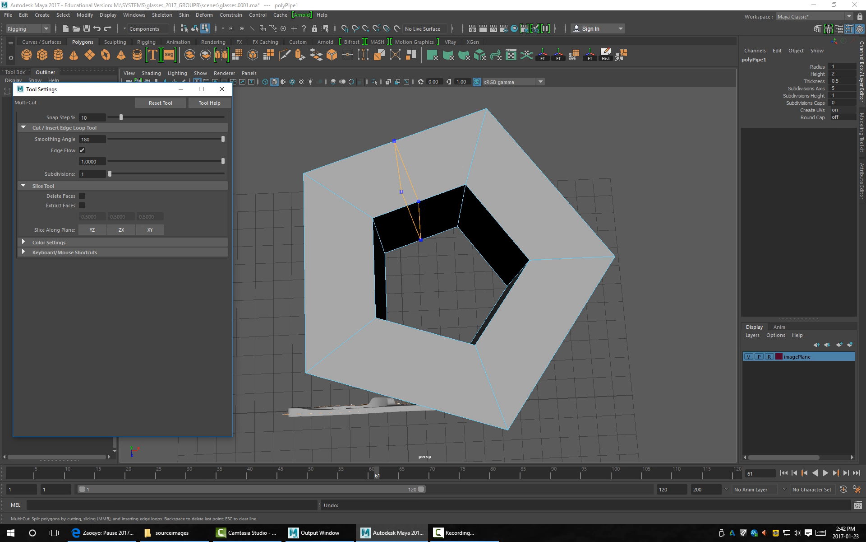
{"action": "left_click", "coordinate": [406, 191], "text": "ctrl"}
{"action": "left_click", "coordinate": [520, 218], "text": "ctrl"}
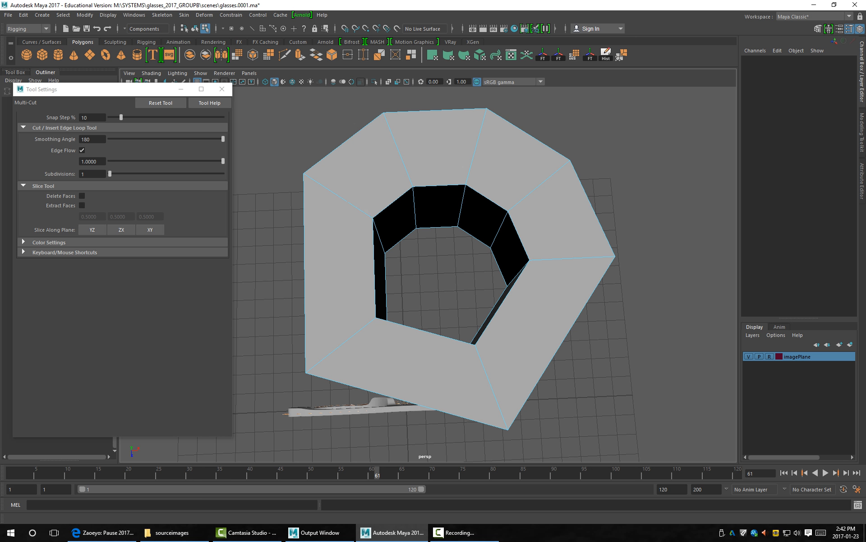
Insert four more crosswise edge loops to halve the four sections of the ring's rounded half.
{"action": "left_click_drag", "start_coordinate": [592, 208], "coordinate": [618, 194], "text": "alt"}
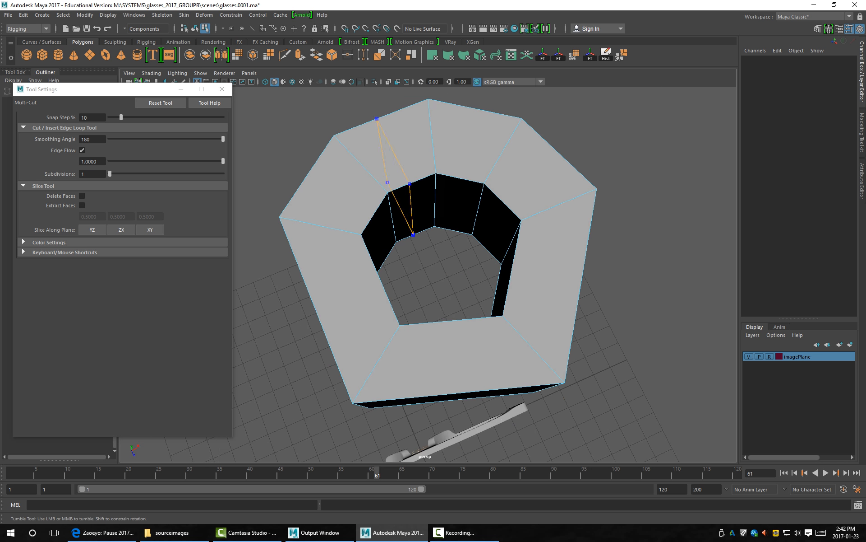
{"action": "left_click", "coordinate": [388, 182], "text": "ctrl"}
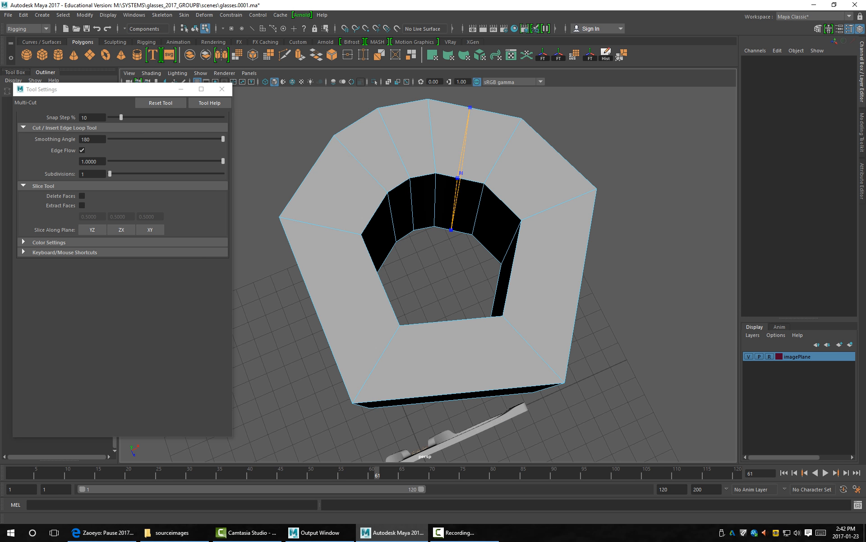
{"action": "left_click", "coordinate": [461, 173], "text": "ctrl"}
{"action": "left_click_drag", "start_coordinate": [470, 227], "coordinate": [474, 262], "text": "alt"}
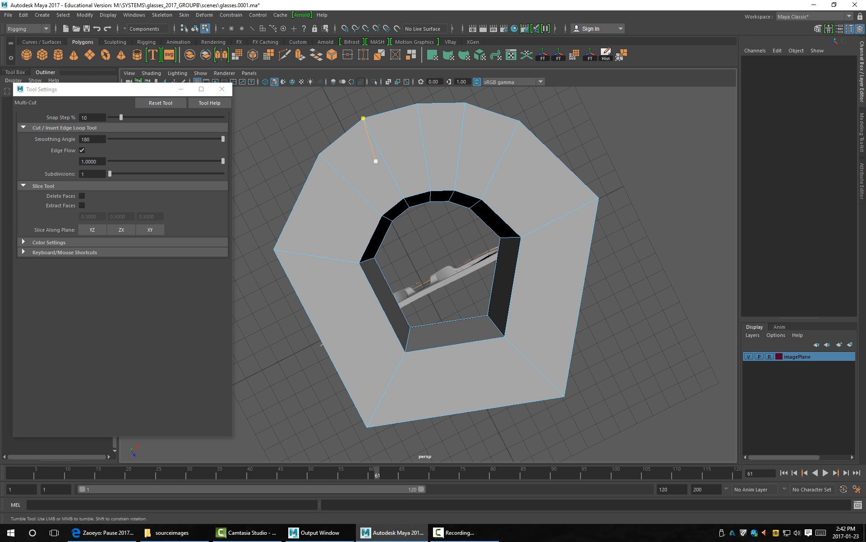
{"action": "left_click", "coordinate": [535, 179], "text": "ctrl"}
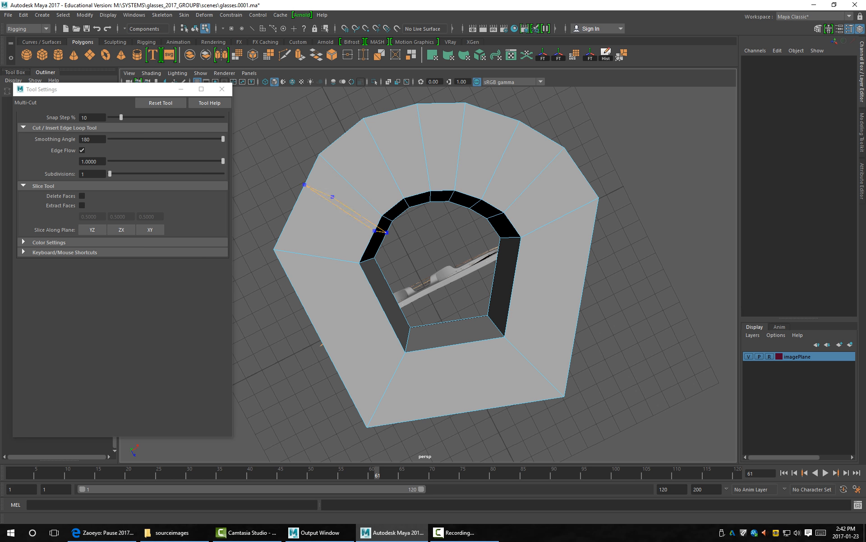
{"action": "left_click", "coordinate": [383, 237], "text": "ctrl"}
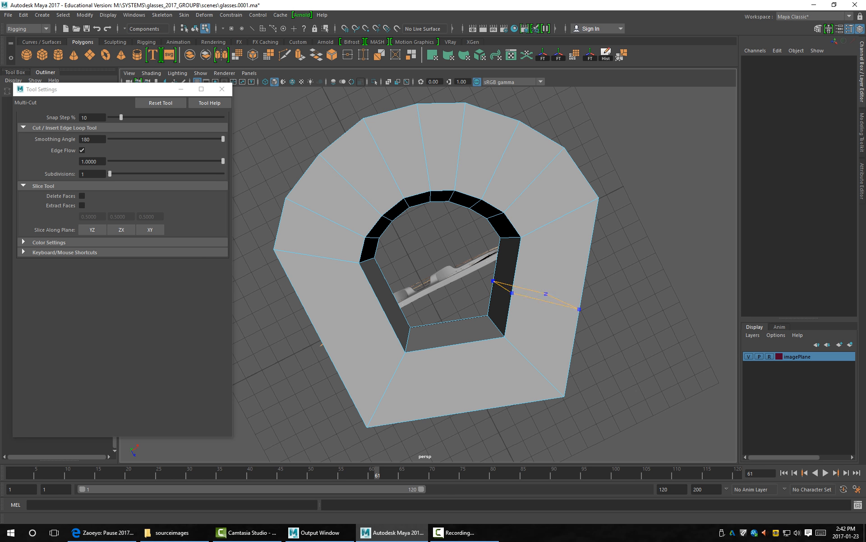
Undo all six edge loops on the five-sided ring.
{"action": "left_click_drag", "start_coordinate": [515, 289], "coordinate": [533, 316], "text": "alt"}
{"action": "left_click_drag", "start_coordinate": [510, 257], "coordinate": [536, 282], "text": "alt"}
{"action": "key", "text": "ctrl+z"}
{"action": "key", "text": "ctrl+z"}
{"action": "key", "text": "ctrl+z"}
{"action": "key", "text": "ctrl+z"}
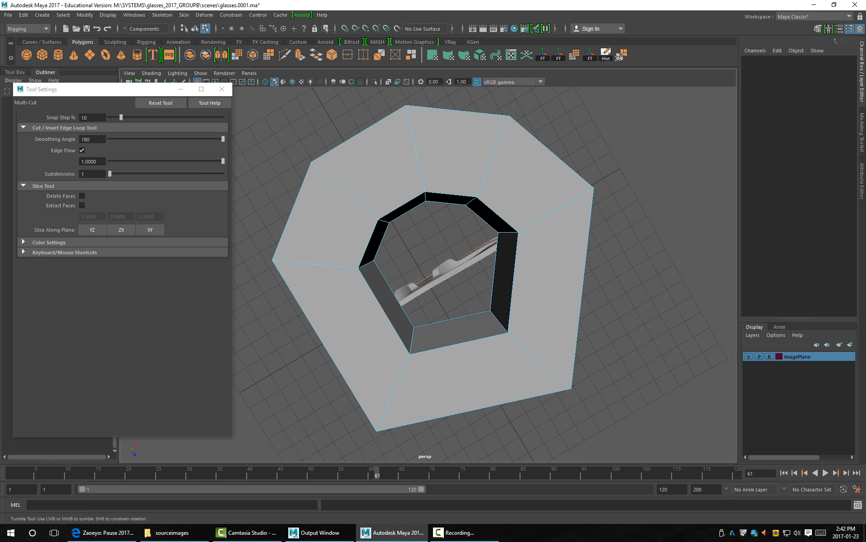
{"action": "key", "text": "ctrl+z"}
{"action": "key", "text": "ctrl+z"}
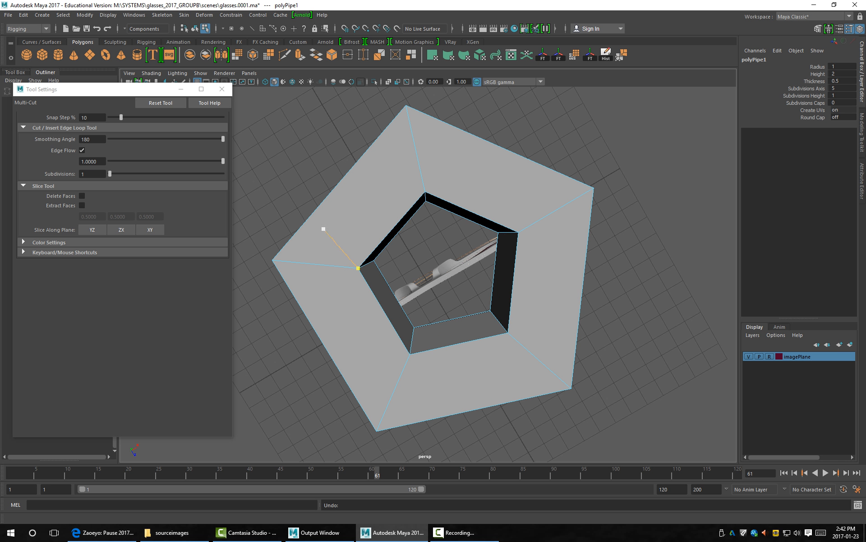
Set the Multi-Cut snap step to 50%.
{"action": "left_click_drag", "start_coordinate": [70, 90], "coordinate": [83, 114]}
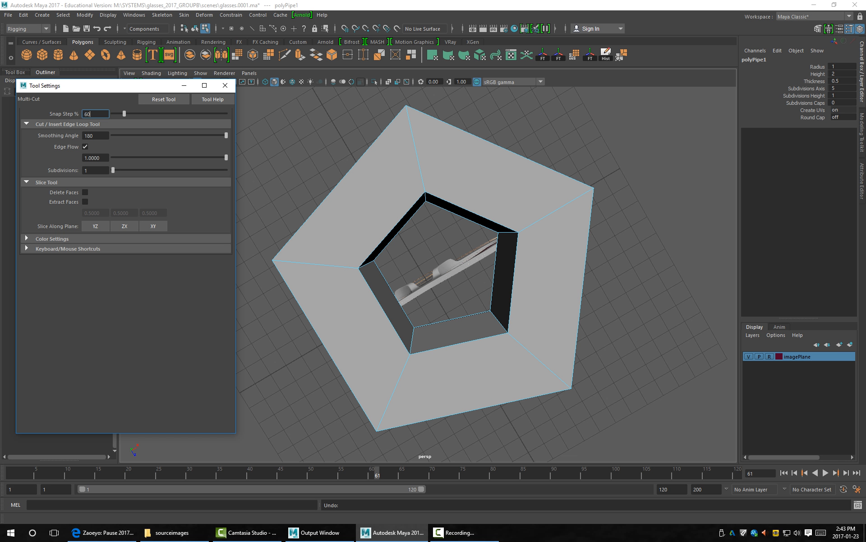
{"action": "key", "text": "Tab"}
Try a point-to-point cut from the outer to the inner midpoint of one ring side and undo it.
{"action": "left_click", "coordinate": [339, 183]}
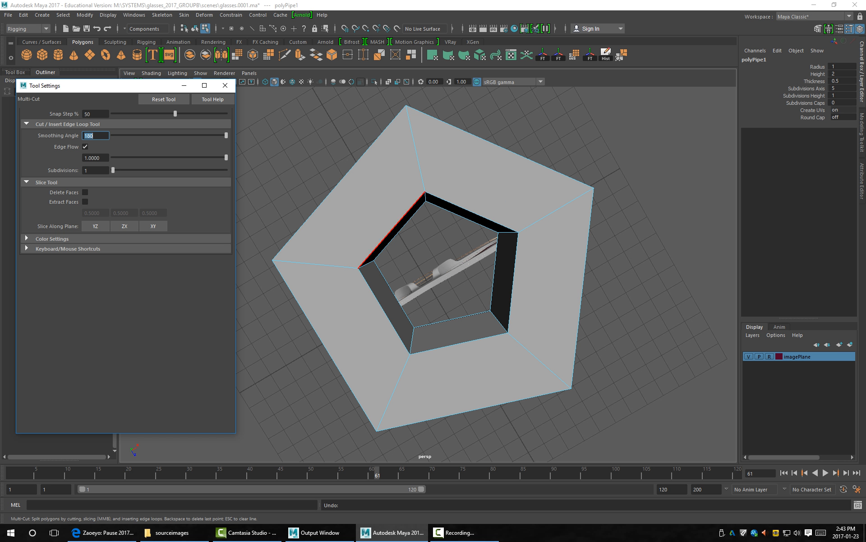
{"action": "left_click", "coordinate": [339, 183]}
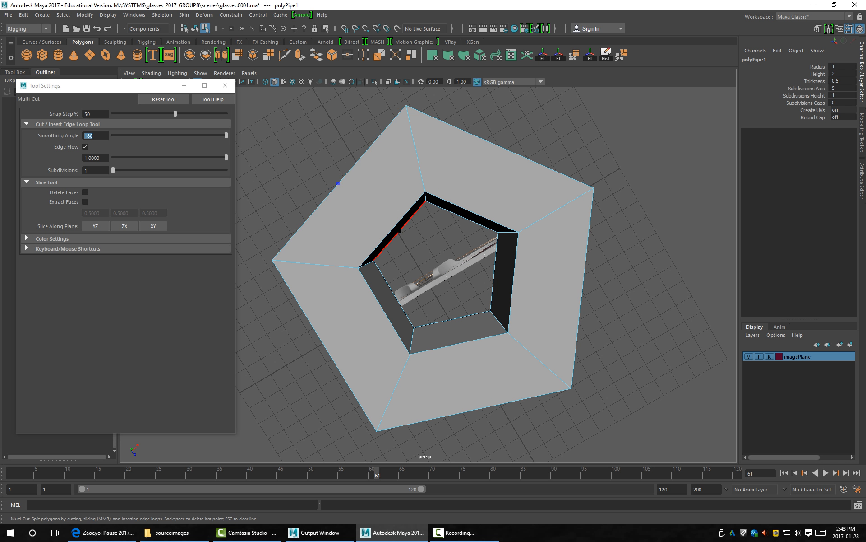
{"action": "left_click", "coordinate": [392, 230]}
{"action": "key", "text": "Return"}
{"action": "key", "text": "ctrl+z"}
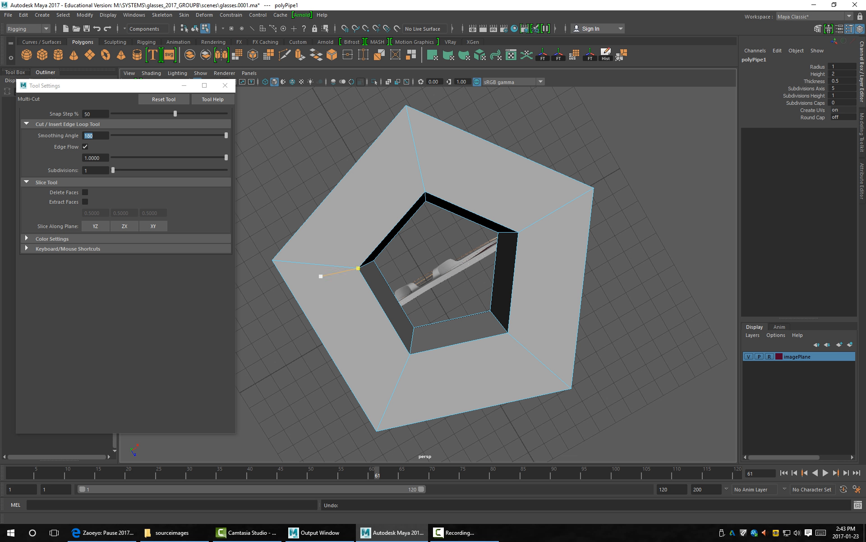
Insert snapped edge loops halfway along two adjacent ring sides and halfway along the section between the first loop and their shared corner.
{"action": "left_click", "coordinate": [358, 195], "text": "ctrl+shift"}
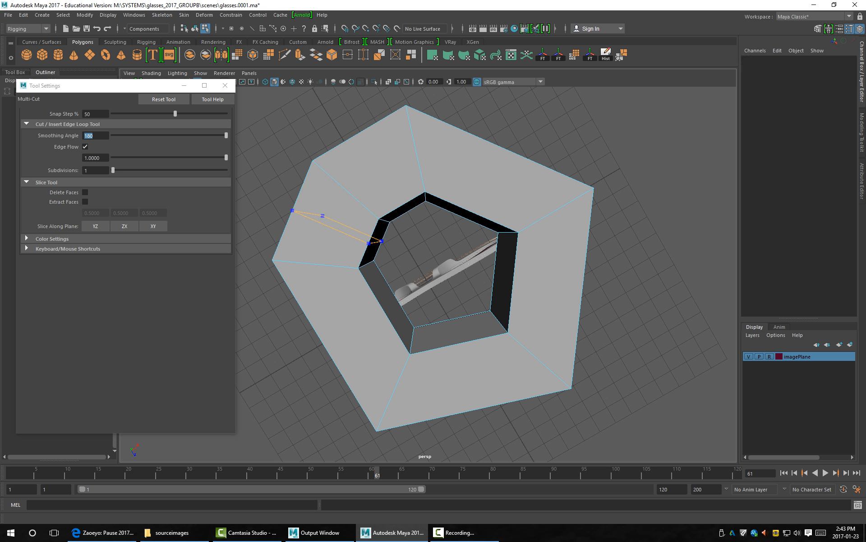
{"action": "left_click", "coordinate": [484, 166], "text": "ctrl+shift"}
{"action": "left_click", "coordinate": [402, 205], "text": "ctrl+shift"}
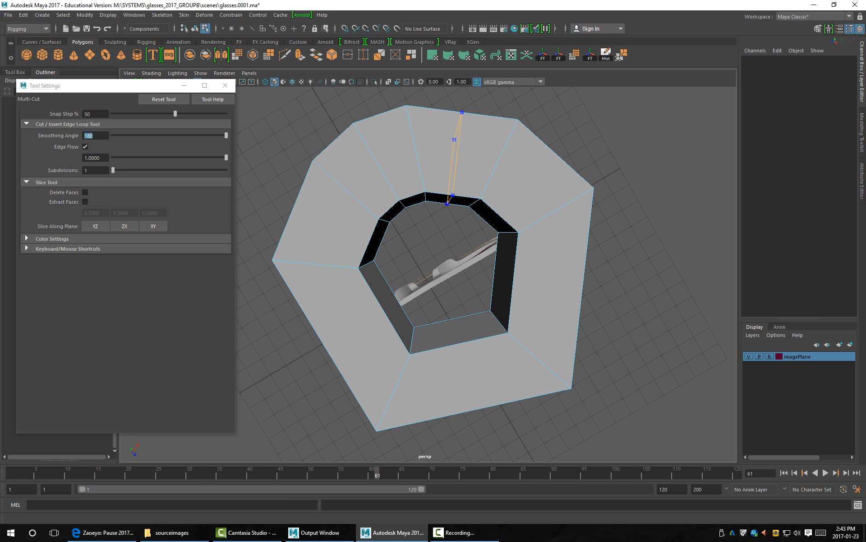
Insert edge loops midway across the pipe's remaining long segments with Multi-Cut and full edge flow.
{"action": "left_click", "coordinate": [448, 202], "text": "ctrl+shift"}
{"action": "left_click", "coordinate": [377, 242], "text": "ctrl+shift"}
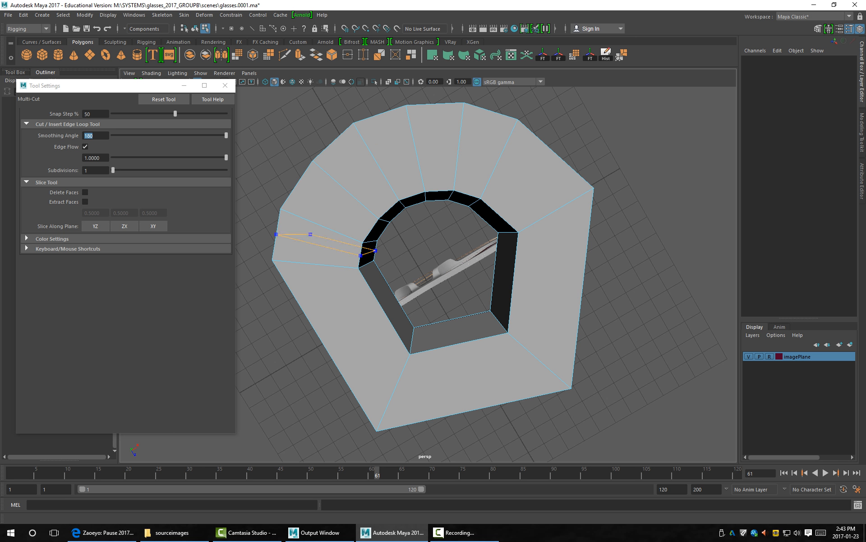
{"action": "left_click", "coordinate": [537, 178], "text": "ctrl+shift"}
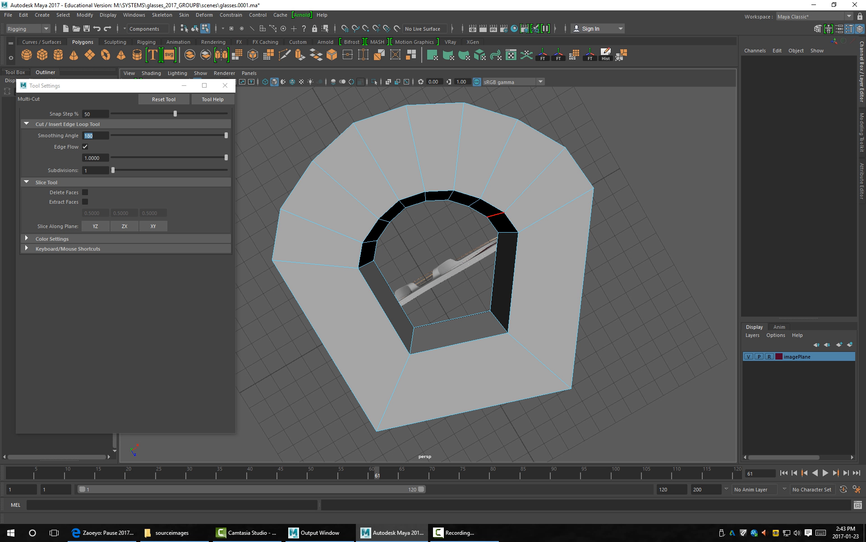
{"action": "left_click", "coordinate": [325, 346]}
{"action": "left_click", "coordinate": [325, 346], "text": "ctrl+shift"}
{"action": "left_click", "coordinate": [582, 288], "text": "ctrl+shift"}
Insert supporting edge loops close to the pipe's two sharp corners and preview the mesh smoothed.
{"action": "left_click_drag", "start_coordinate": [455, 334], "coordinate": [481, 327], "text": "alt"}
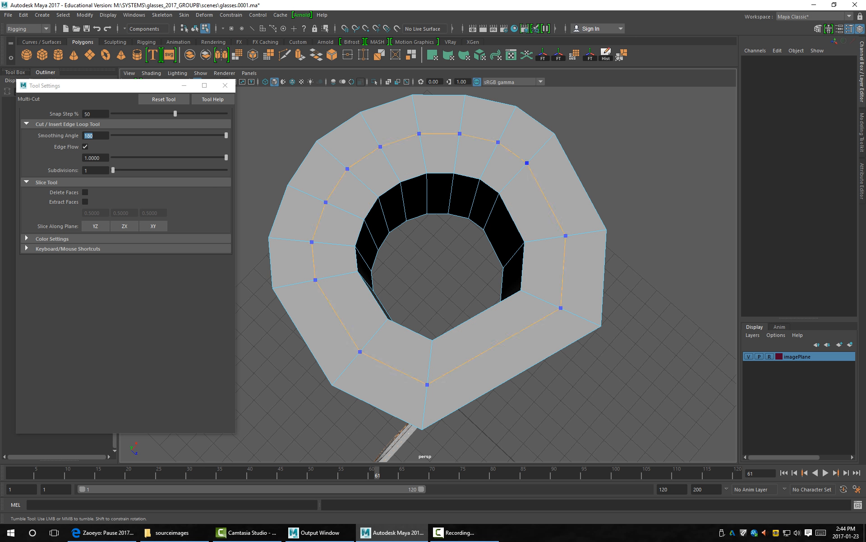
{"action": "left_click", "coordinate": [434, 343], "text": "ctrl"}
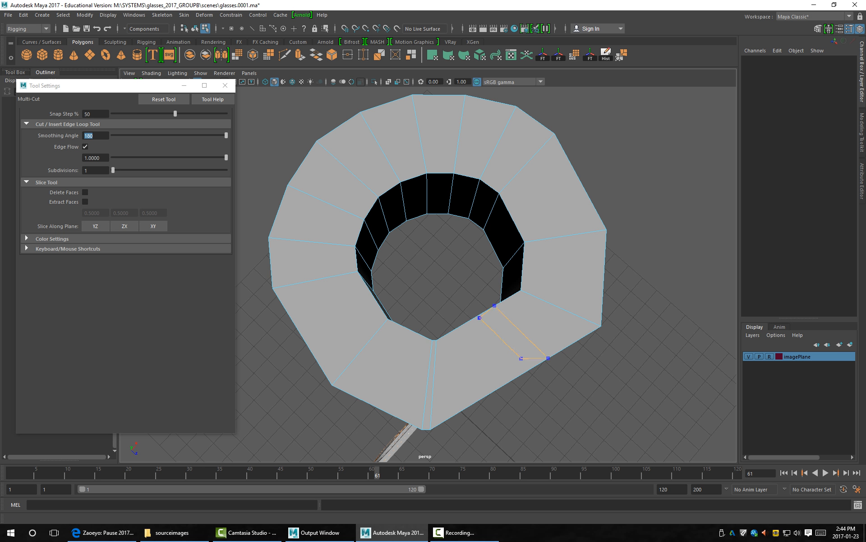
{"action": "left_click", "coordinate": [520, 294], "text": "ctrl"}
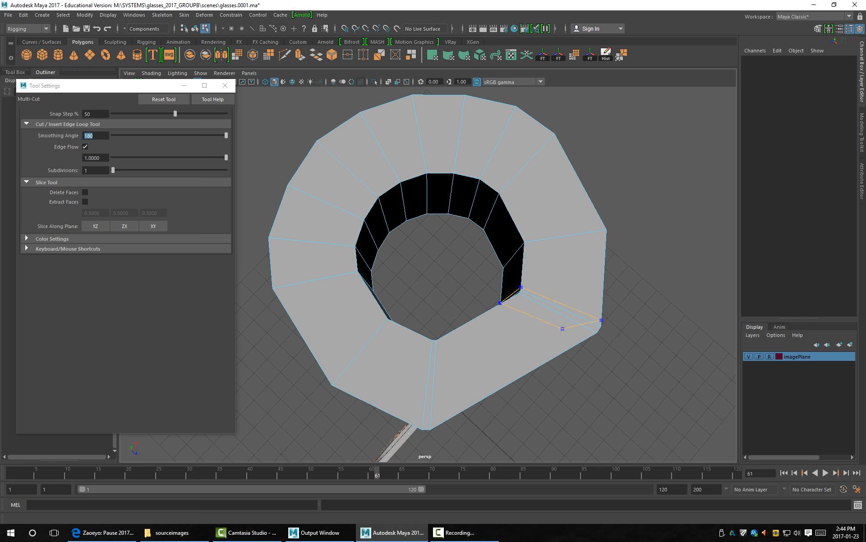
{"action": "left_click", "coordinate": [522, 287], "text": "ctrl"}
{"action": "key", "text": "Return"}
{"action": "key", "text": "3"}
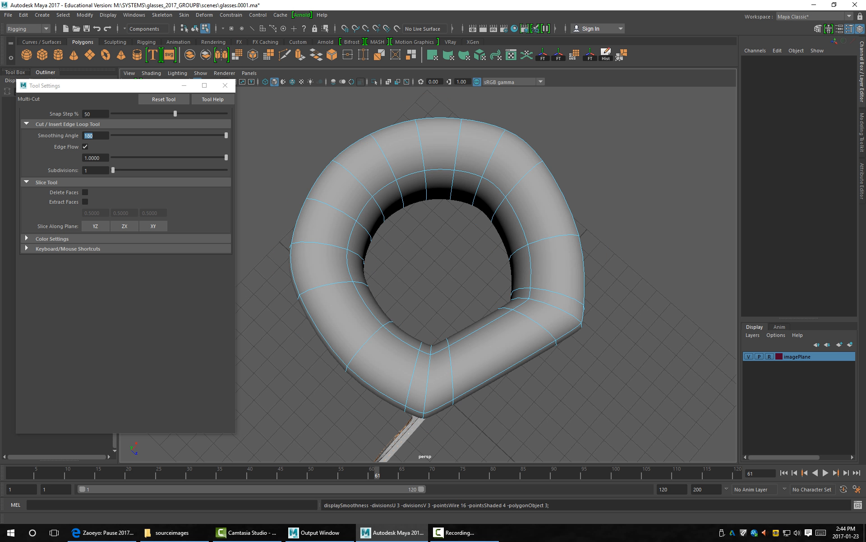
Return the pipe to object mode and flatten it by scaling down its height.
{"action": "left_click_drag", "start_coordinate": [516, 420], "coordinate": [460, 337], "text": "alt"}
{"action": "key", "text": "q"}
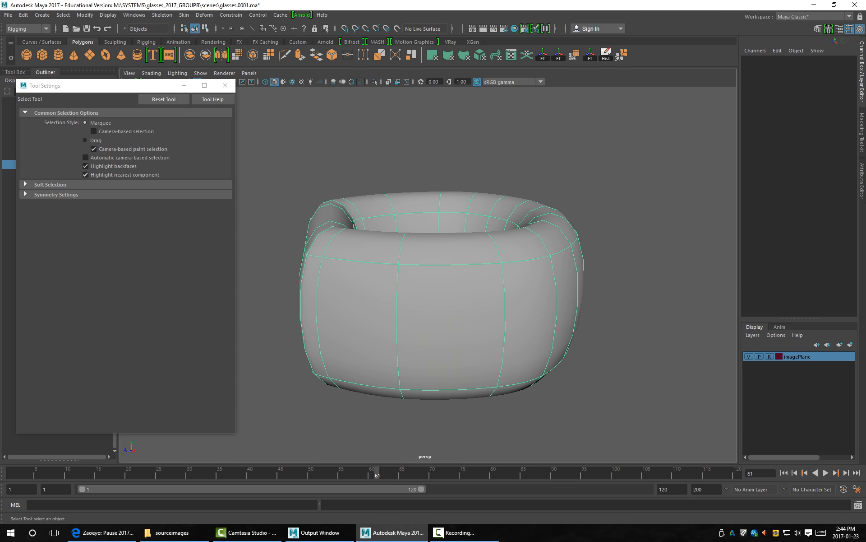
{"action": "key", "text": "F8"}
{"action": "key", "text": "r"}
{"action": "left_click_drag", "start_coordinate": [431, 200], "coordinate": [515, 266]}
Select the complete ring of faces on top of the pipe and extrude it with zero thickness.
{"action": "key", "text": "q"}
{"action": "right_click_drag", "start_coordinate": [476, 273], "coordinate": [474, 296]}
{"action": "left_click", "coordinate": [451, 337]}
{"action": "double_click", "coordinate": [515, 335], "text": "shift"}
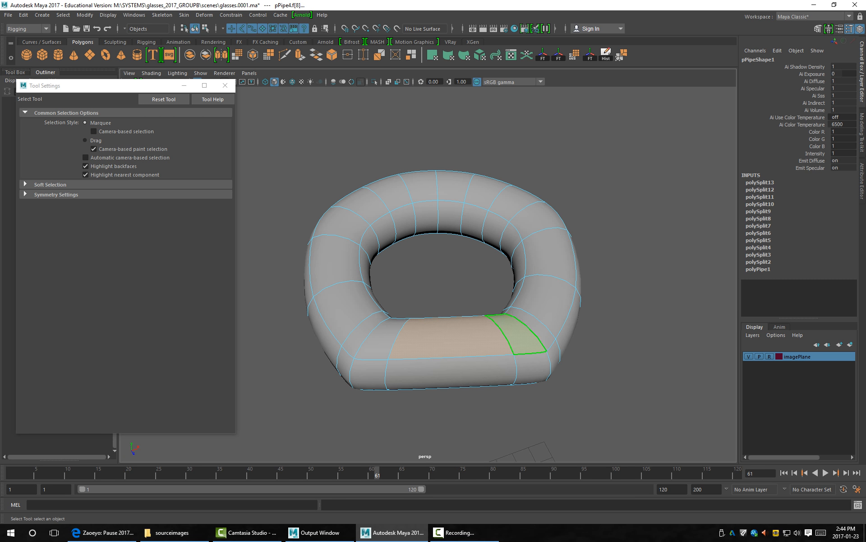
{"action": "left_click_drag", "start_coordinate": [515, 335], "coordinate": [591, 311], "text": "alt"}
{"action": "left_click", "coordinate": [446, 248], "text": "shift"}
{"action": "double_click", "coordinate": [496, 237], "text": "shift"}
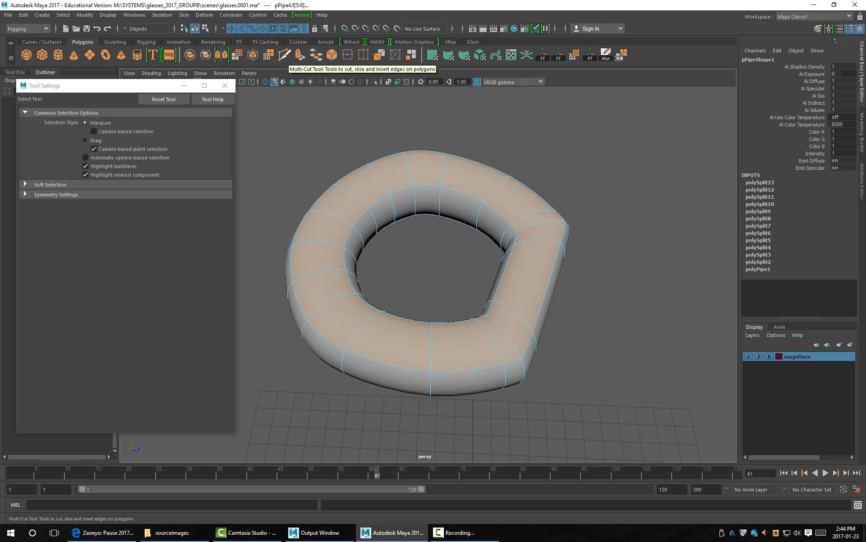
{"action": "left_click", "coordinate": [300, 54]}
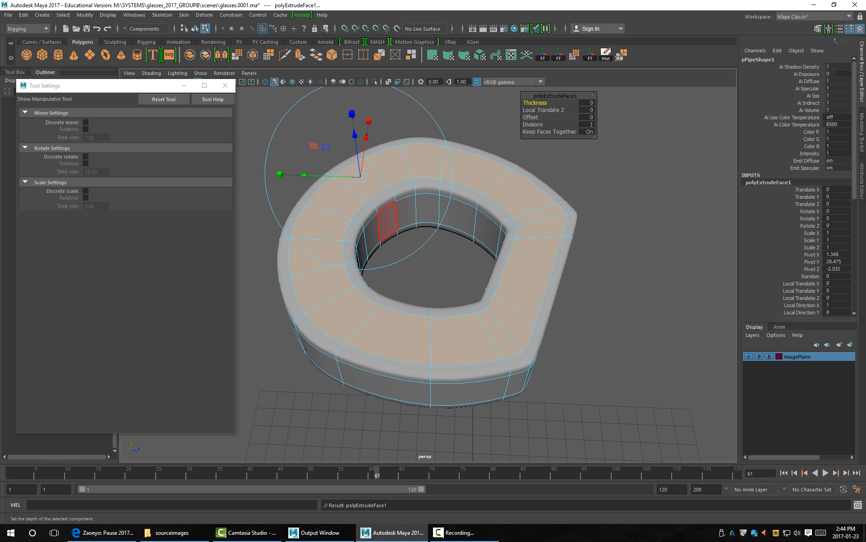
{"action": "left_click_drag", "start_coordinate": [387, 221], "coordinate": [364, 159], "text": "alt"}
{"action": "key", "text": "g"}
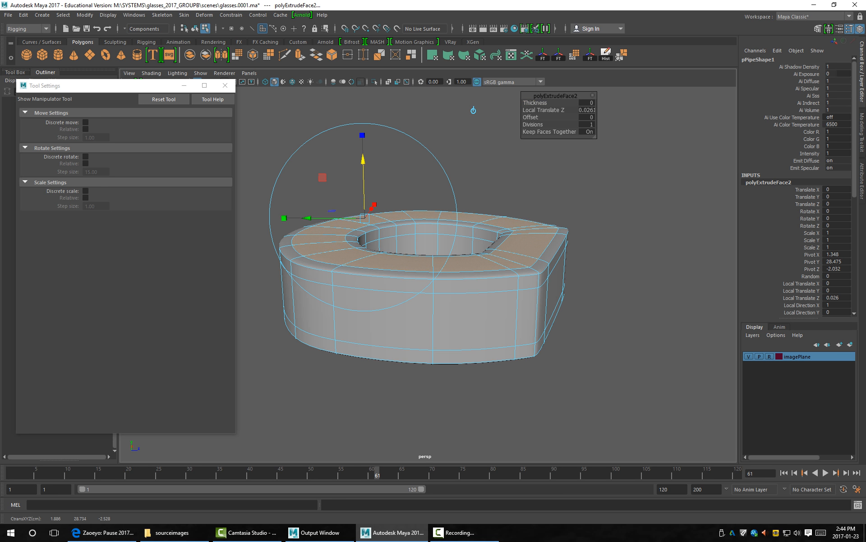
{"action": "key", "text": "ctrl+z"}
{"action": "key", "text": "ctrl+z"}
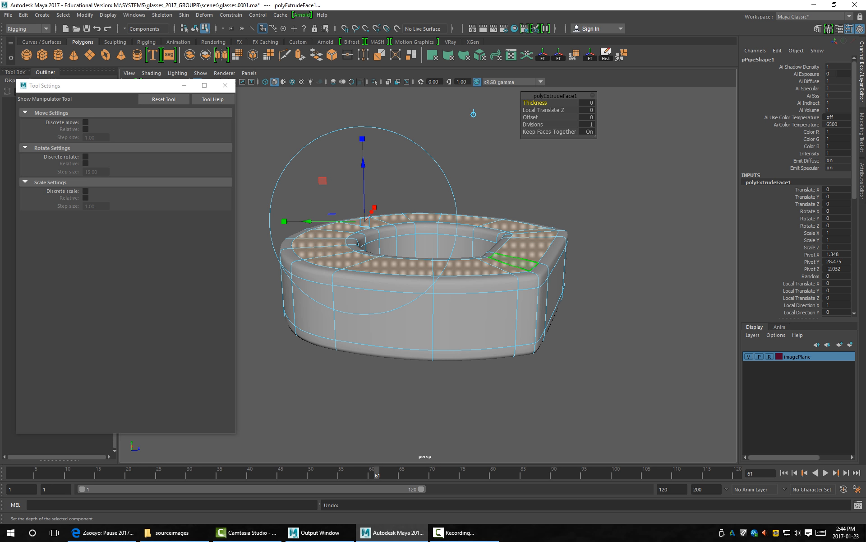
Inspect the smoothed pipe in object mode and reselect the complete ring of top faces.
{"action": "left_click", "coordinate": [582, 252]}
{"action": "key", "text": "F8"}
{"action": "key", "text": "q"}
{"action": "left_click", "coordinate": [582, 270]}
{"action": "left_click_drag", "start_coordinate": [582, 271], "coordinate": [410, 298], "text": "alt"}
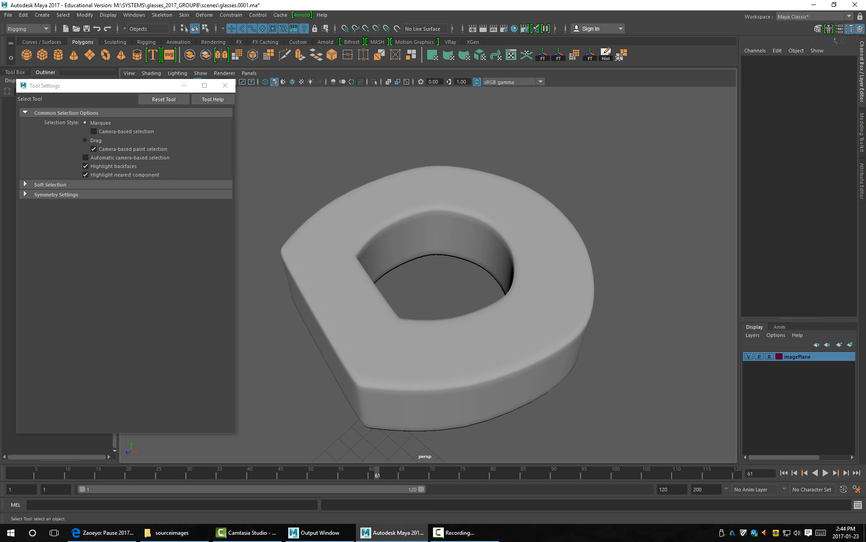
{"action": "left_click", "coordinate": [470, 271]}
{"action": "right_click_drag", "start_coordinate": [469, 271], "coordinate": [470, 294]}
{"action": "left_click", "coordinate": [426, 352]}
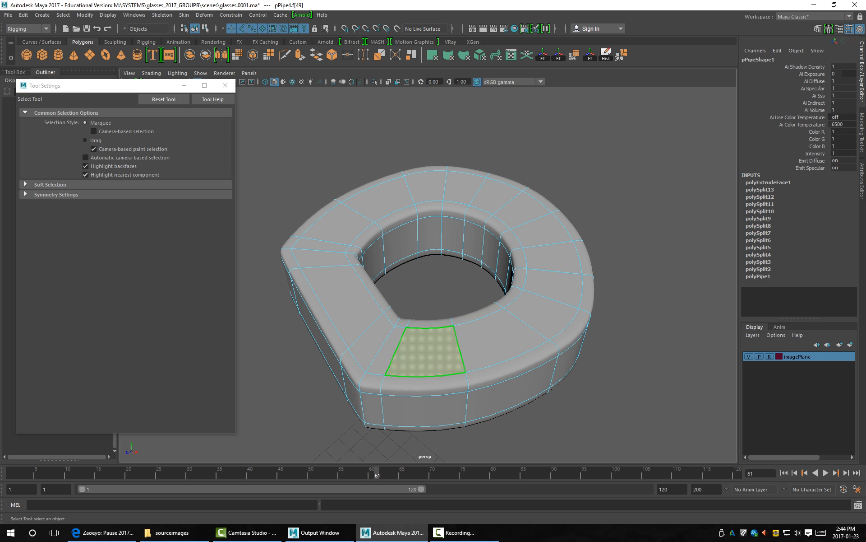
{"action": "double_click", "coordinate": [501, 341], "text": "shift"}
Extrude the top face ring repeatedly, raising it slightly to form a thin stepped rim, and exit component mode.
{"action": "key", "text": "ctrl+e"}
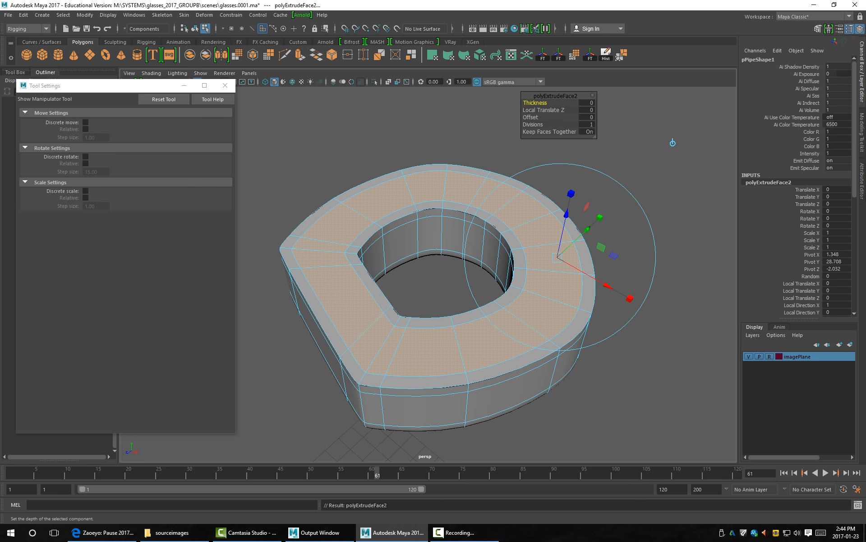
{"action": "key", "text": "ctrl+e"}
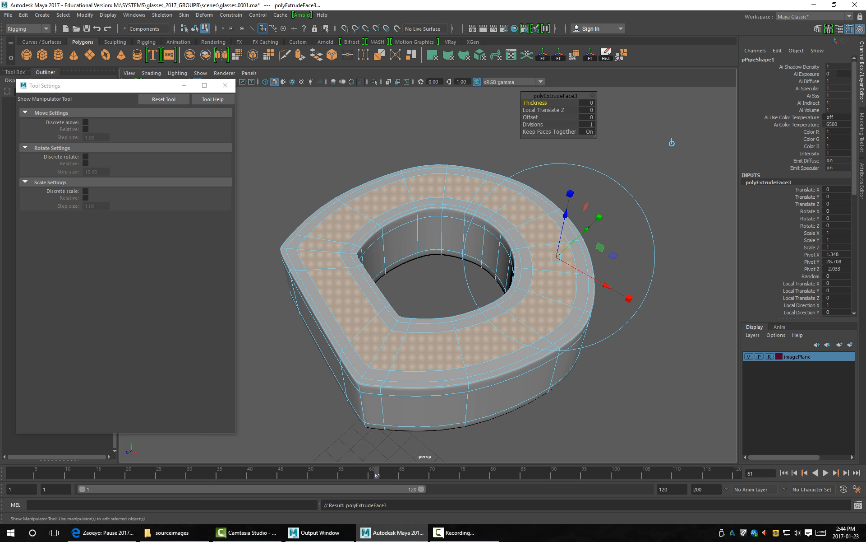
{"action": "key", "text": "ctrl+e"}
{"action": "left_click_drag", "start_coordinate": [566, 213], "coordinate": [568, 208]}
{"action": "key", "text": "q"}
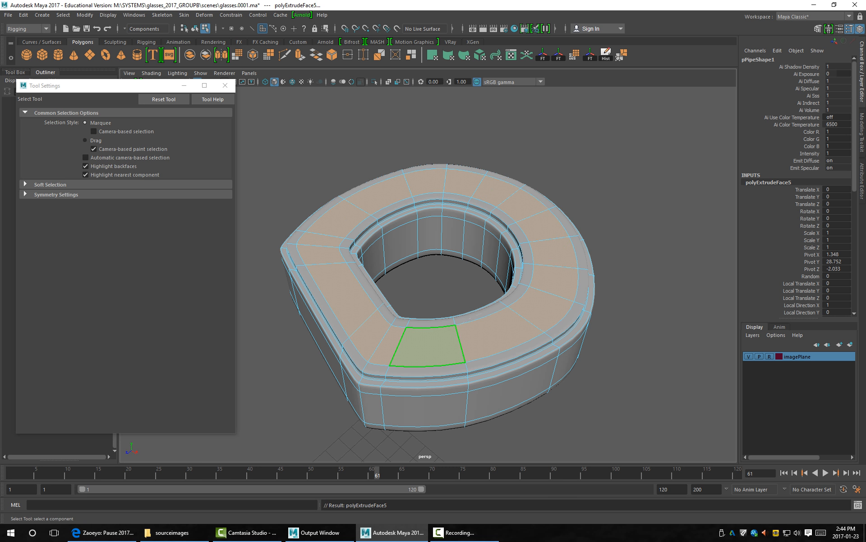
{"action": "key", "text": "F8"}
{"action": "left_click_drag", "start_coordinate": [426, 345], "coordinate": [641, 320], "text": "alt"}
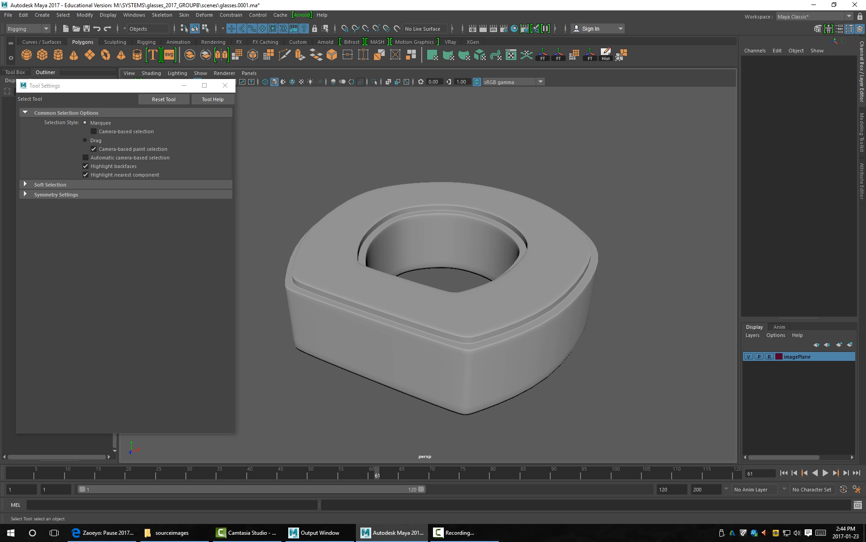
Delete the practice pipe and frame the glasses model.
{"action": "left_click_drag", "start_coordinate": [640, 319], "coordinate": [537, 291], "text": "alt"}
{"action": "left_click", "coordinate": [451, 289]}
{"action": "key", "text": "Delete"}
{"action": "key", "text": "f"}
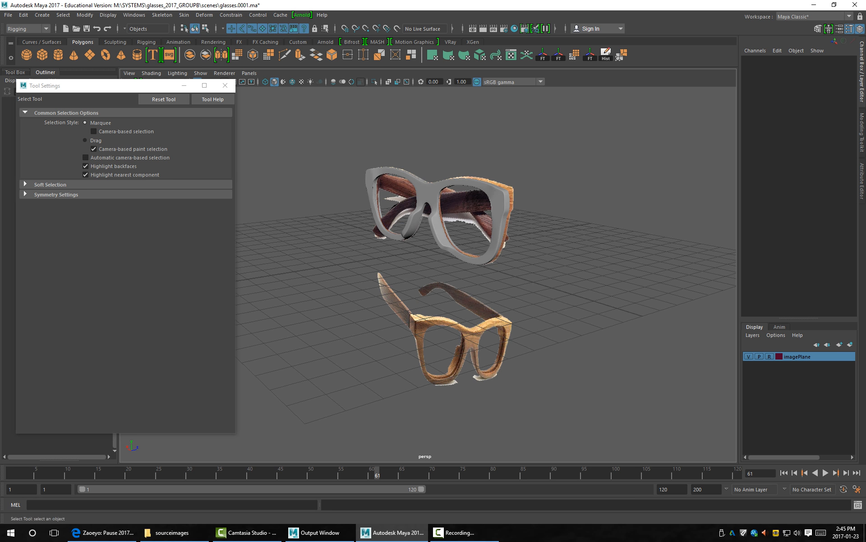
Insert an edge loop across the temple plane just before its bend, using Multi-Cut with edge flow set to 0.4337.
{"action": "right_click_drag", "start_coordinate": [452, 280], "coordinate": [551, 280], "text": "alt"}
{"action": "left_click_drag", "start_coordinate": [451, 248], "coordinate": [505, 249], "text": "alt"}
{"action": "middle_click_drag", "start_coordinate": [505, 249], "coordinate": [505, 298], "text": "alt"}
{"action": "left_click_drag", "start_coordinate": [505, 252], "coordinate": [532, 253], "text": "alt"}
{"action": "left_click", "coordinate": [555, 216]}
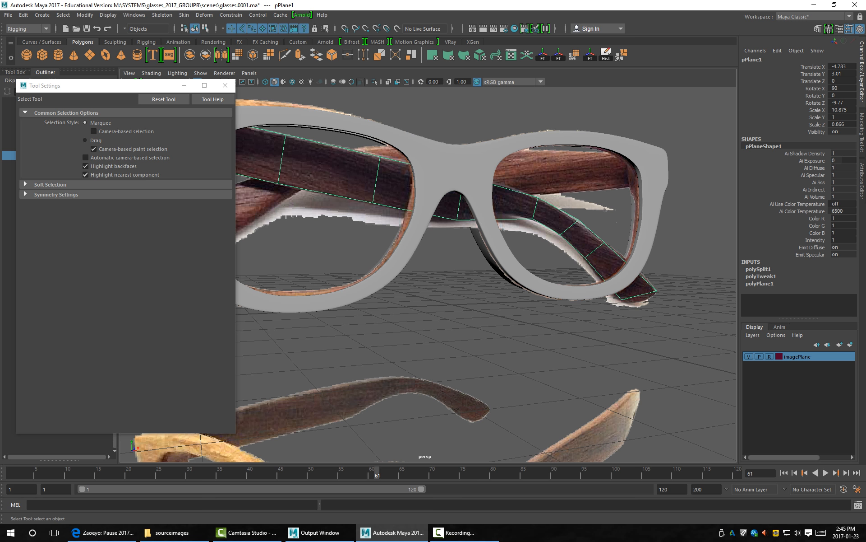
{"action": "left_click_drag", "start_coordinate": [555, 217], "coordinate": [519, 222], "text": "alt"}
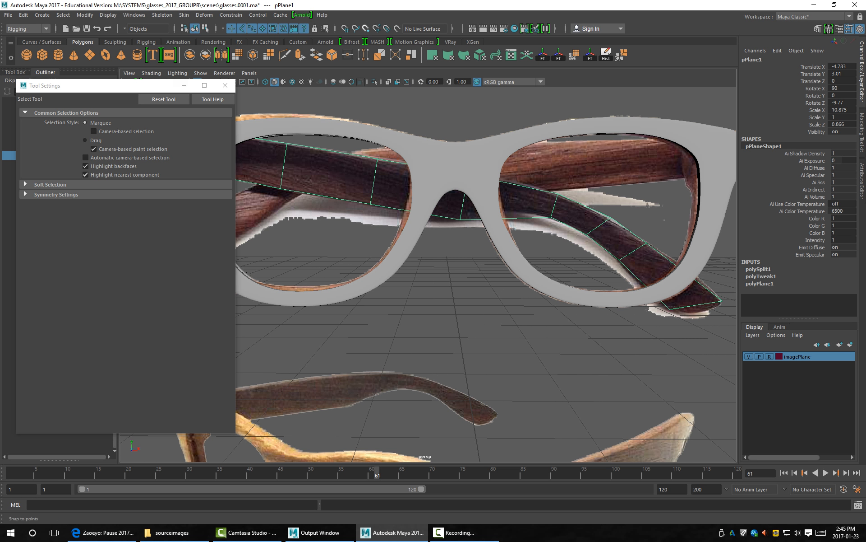
{"action": "left_click", "coordinate": [285, 54]}
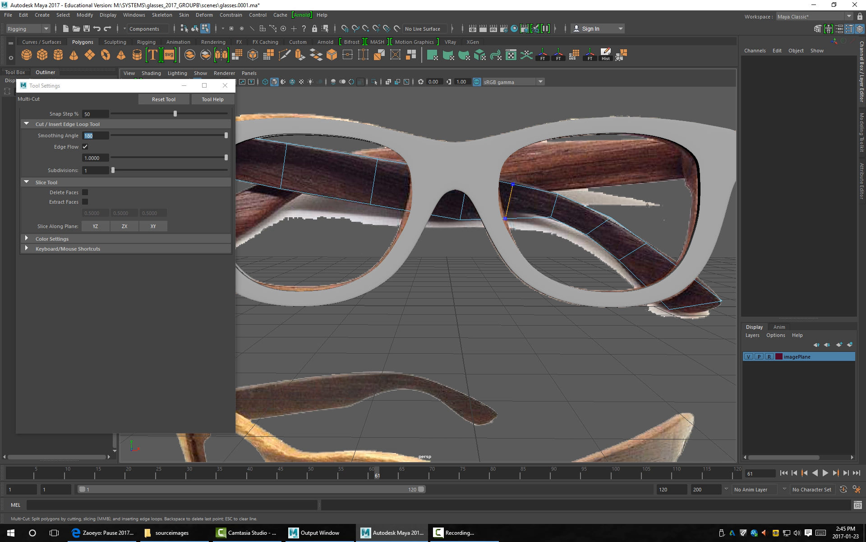
{"action": "left_click", "coordinate": [511, 183], "text": "ctrl+shift"}
{"action": "key", "text": "ctrl+z"}
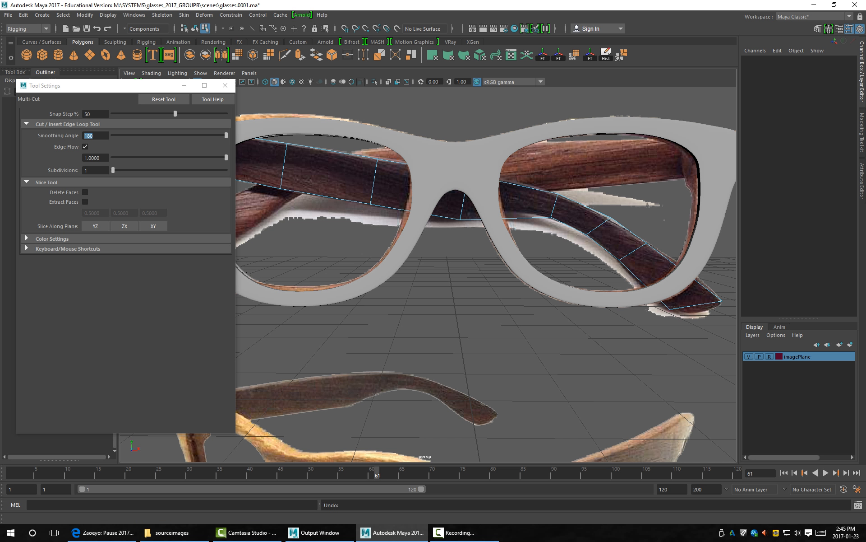
{"action": "left_click_drag", "start_coordinate": [226, 157], "coordinate": [162, 157]}
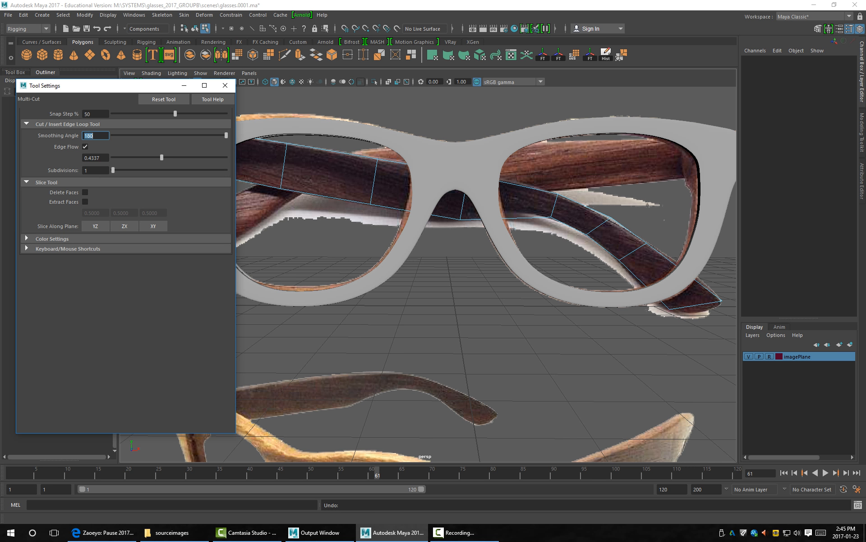
{"action": "left_click", "coordinate": [515, 185], "text": "ctrl"}
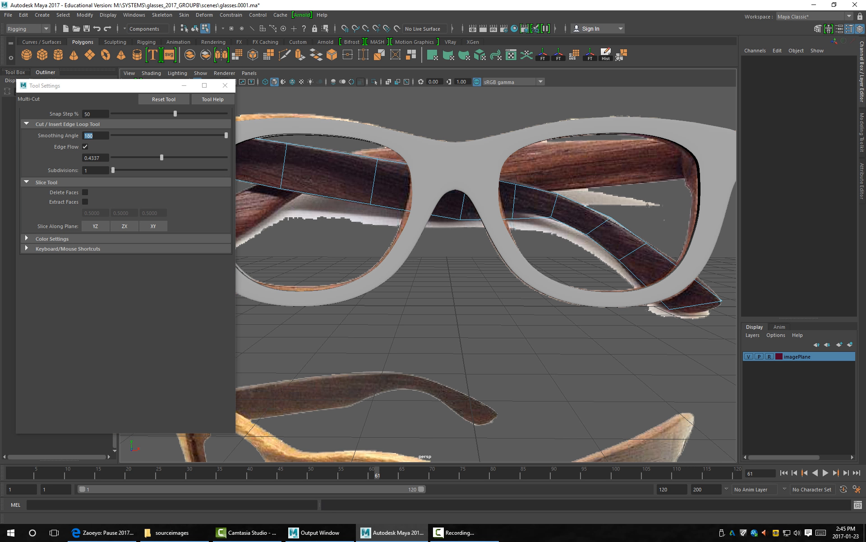
{"action": "left_click", "coordinate": [512, 186], "text": "ctrl+shift"}
In the front view, move the new edge's two vertices and the next lower vertex onto the reference temple's outline.
{"action": "key", "text": "q"}
{"action": "key", "text": "space"}
{"action": "key", "text": "space"}
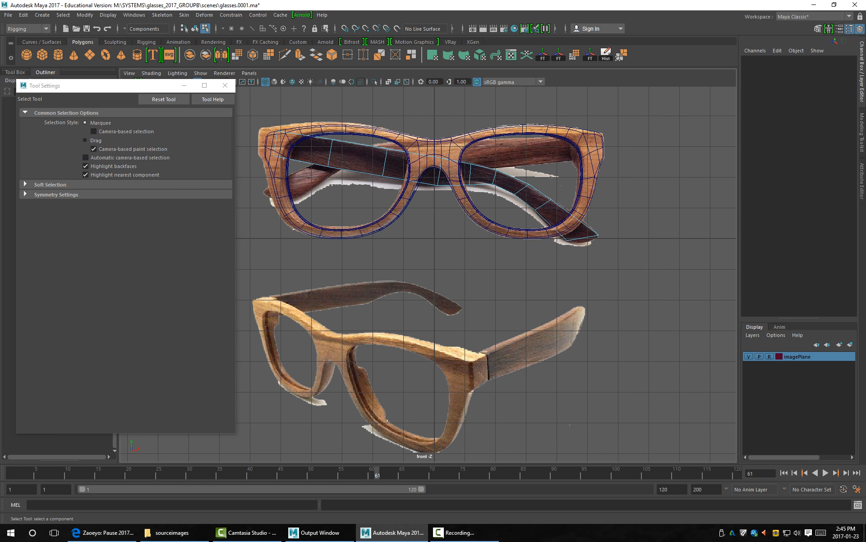
{"action": "scroll", "coordinate": [488, 149], "scroll_direction": "up", "scroll_amount": 8}
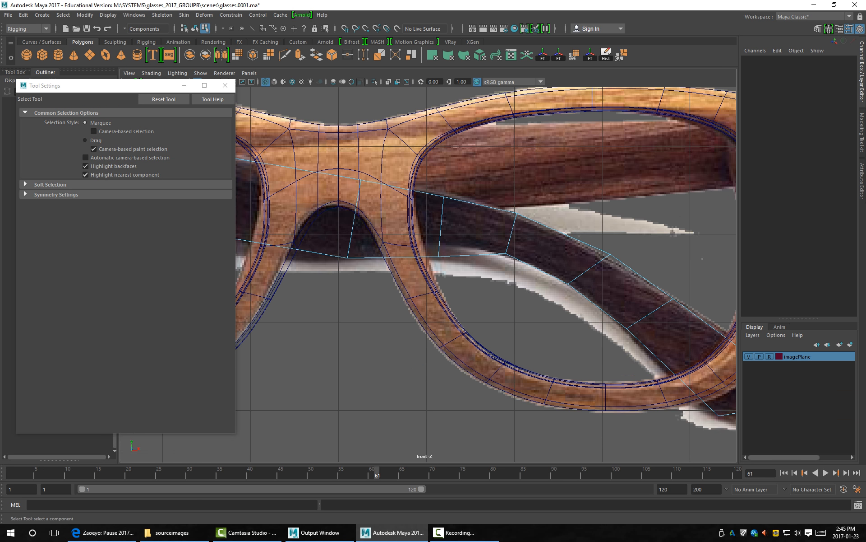
{"action": "key", "text": "F9"}
{"action": "key", "text": "w"}
{"action": "mouse_move", "coordinate": [428, 245]}
{"action": "left_mouse_down"}
{"action": "mouse_move", "coordinate": [449, 266]}
{"action": "mouse_move", "coordinate": [433, 243]}
{"action": "left_mouse_up"}
{"action": "left_click", "coordinate": [444, 196]}
{"action": "left_click_drag", "start_coordinate": [444, 196], "coordinate": [438, 194]}
{"action": "left_click", "coordinate": [506, 253]}
{"action": "left_click_drag", "start_coordinate": [505, 253], "coordinate": [506, 255]}
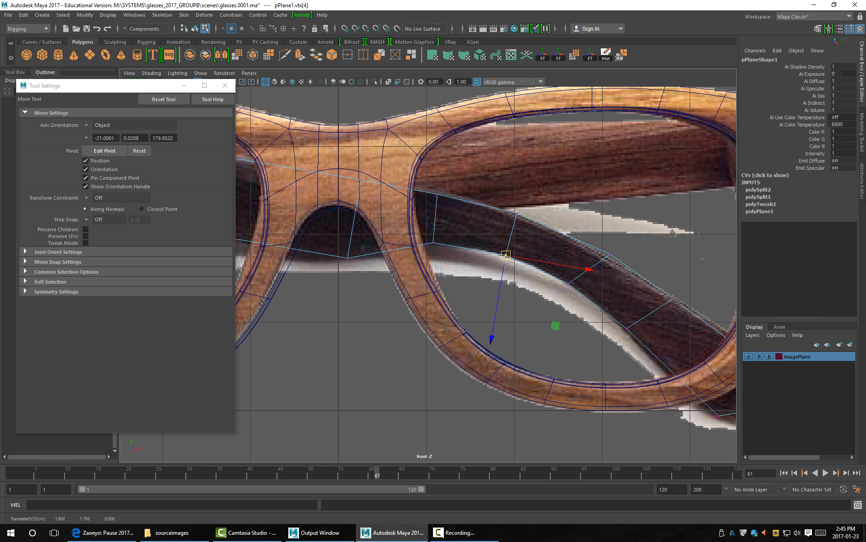
Move the lower and upper vertices at the temple's bend to follow the reference photo.
{"action": "middle_click_drag", "start_coordinate": [506, 255], "coordinate": [404, 198], "text": "alt"}
{"action": "left_click", "coordinate": [525, 271]}
{"action": "left_click_drag", "start_coordinate": [525, 271], "coordinate": [521, 272]}
{"action": "left_click", "coordinate": [571, 243]}
{"action": "left_click", "coordinate": [509, 197]}
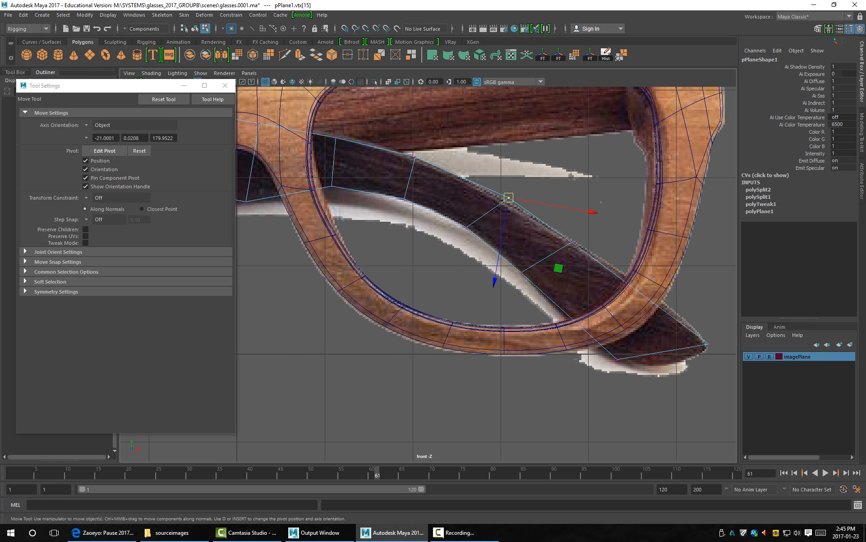
{"action": "left_click_drag", "start_coordinate": [509, 197], "coordinate": [501, 198]}
Reposition the vertex pair beyond the temple's bend and the tip's lower corner to match the reference outline.
{"action": "left_click", "coordinate": [572, 242]}
{"action": "left_click_drag", "start_coordinate": [571, 243], "coordinate": [597, 255]}
{"action": "left_click", "coordinate": [521, 272]}
{"action": "left_click_drag", "start_coordinate": [522, 272], "coordinate": [527, 277]}
{"action": "left_click", "coordinate": [618, 360]}
{"action": "left_click_drag", "start_coordinate": [617, 359], "coordinate": [601, 350]}
Insert a lengthwise edge loop along the middle of the temple plane with Multi-Cut.
{"action": "middle_click_drag", "start_coordinate": [428, 271], "coordinate": [697, 354], "text": "alt"}
{"action": "middle_click_drag", "start_coordinate": [316, 226], "coordinate": [500, 259], "text": "alt"}
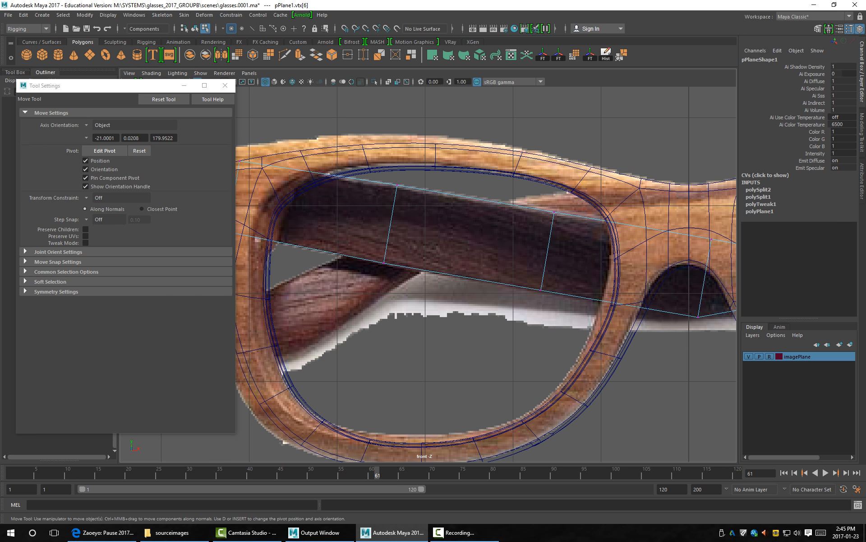
{"action": "left_click", "coordinate": [285, 54]}
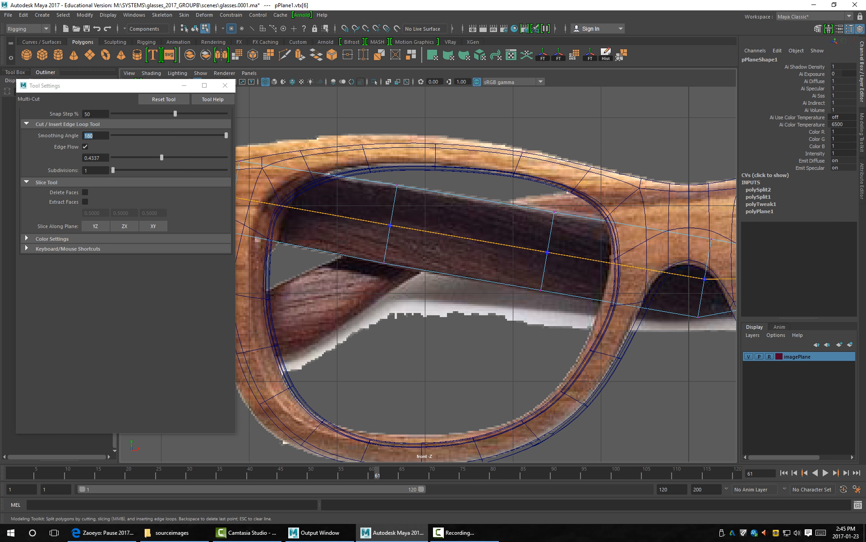
{"action": "left_click", "coordinate": [390, 224], "text": "ctrl"}
Round the temple's tip by pulling its middle end vertex outward and adjusting both corner vertices to the reference edge.
{"action": "middle_click_drag", "start_coordinate": [704, 338], "coordinate": [142, 139], "text": "alt"}
{"action": "right_click_drag", "start_coordinate": [428, 270], "coordinate": [470, 270], "text": "alt"}
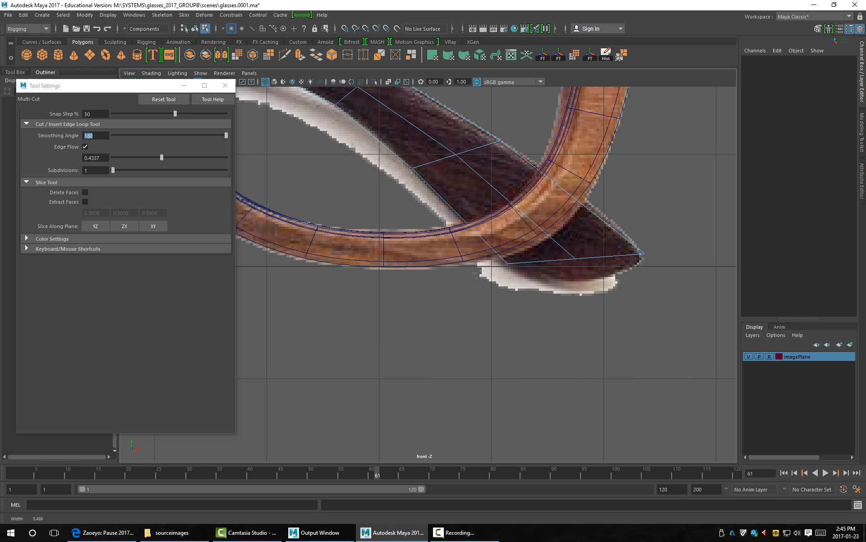
{"action": "right_click_drag", "start_coordinate": [560, 257], "coordinate": [593, 258], "text": "alt"}
{"action": "key", "text": "q"}
{"action": "key", "text": "w"}
{"action": "left_click_drag", "start_coordinate": [569, 240], "coordinate": [607, 284]}
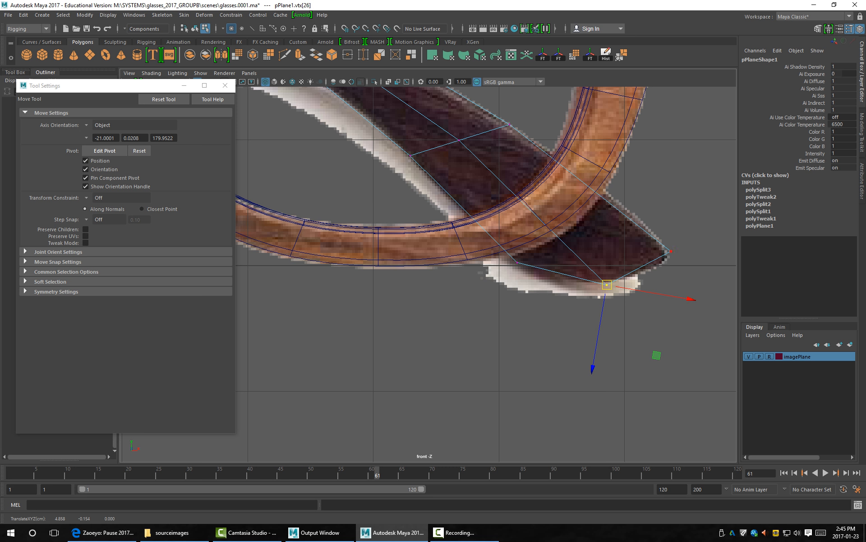
{"action": "left_click", "coordinate": [671, 251]}
{"action": "left_click_drag", "start_coordinate": [671, 251], "coordinate": [674, 256]}
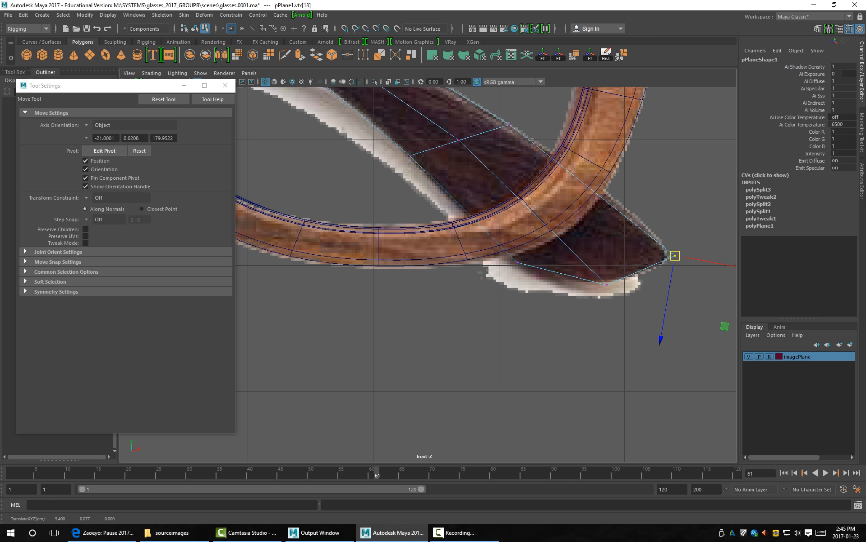
{"action": "left_click", "coordinate": [517, 262]}
{"action": "left_click_drag", "start_coordinate": [517, 262], "coordinate": [518, 267]}
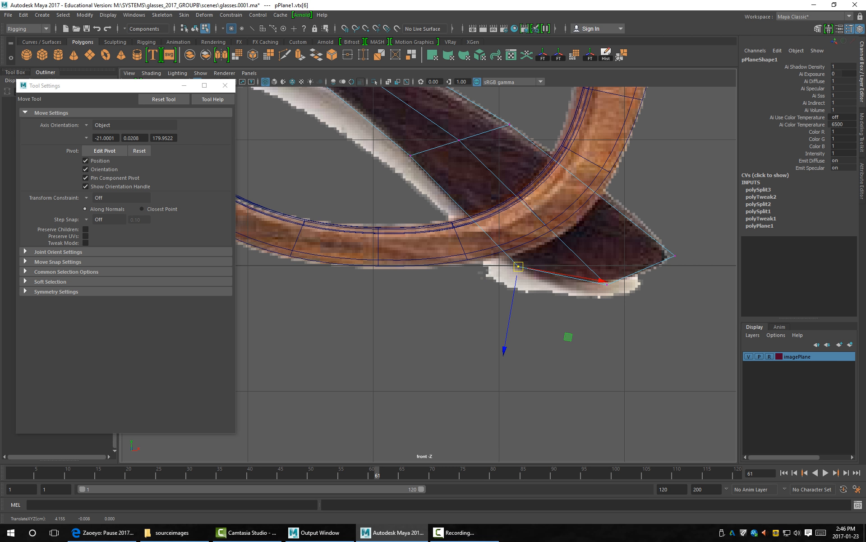
Leave component editing and isolate the glasses frame together with the temple plane in the perspective view.
{"action": "key", "text": "3"}
{"action": "key", "text": "1"}
{"action": "key", "text": "F8"}
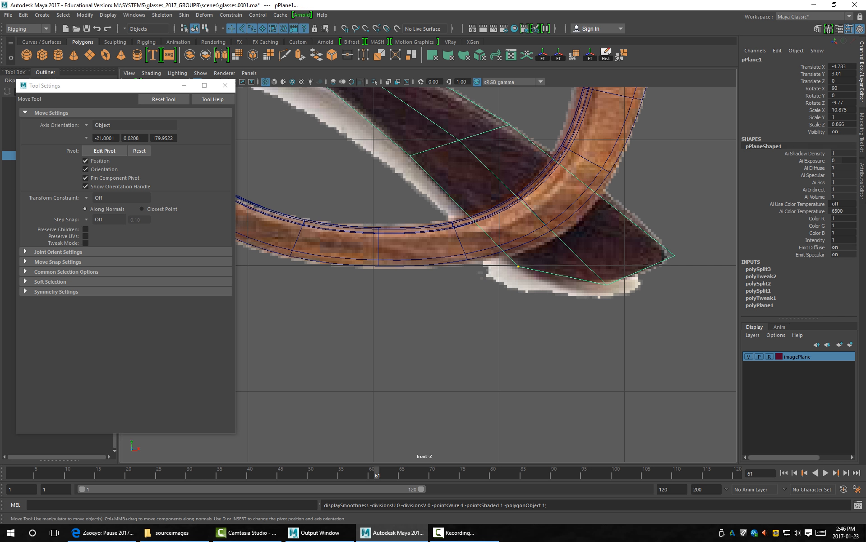
{"action": "key", "text": "space"}
{"action": "key", "text": "space"}
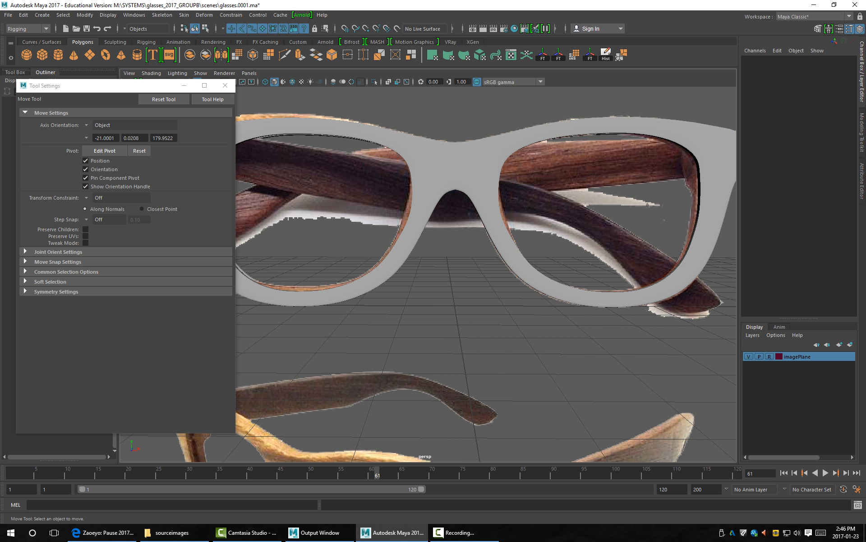
{"action": "key", "text": "ctrl+z"}
{"action": "key", "text": "ctrl+z"}
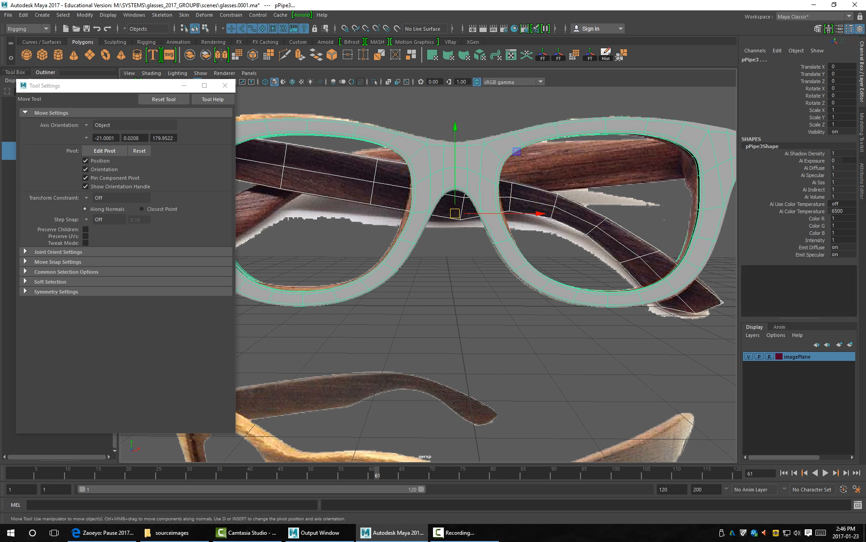
{"action": "key", "text": "ctrl+1"}
{"action": "left_click", "coordinate": [542, 339]}
{"action": "left_click_drag", "start_coordinate": [542, 339], "coordinate": [485, 338], "text": "alt"}
Move the temple plane behind the glasses frame to a Translate Z of about -5.6.
{"action": "left_click", "coordinate": [587, 273]}
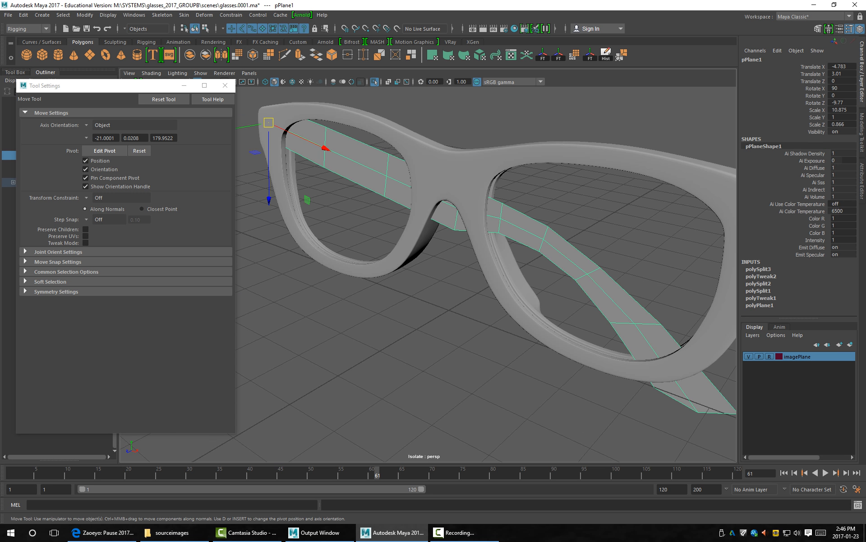
{"action": "left_click_drag", "start_coordinate": [248, 126], "coordinate": [405, 98]}
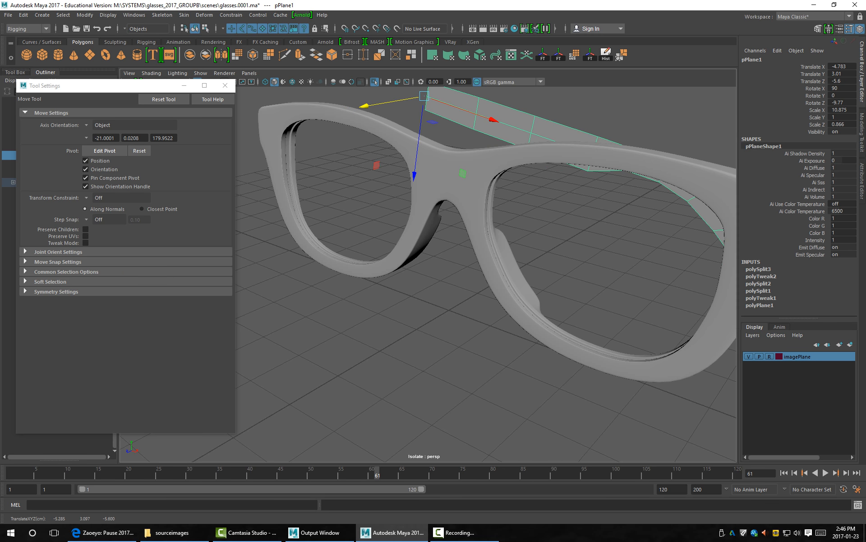
{"action": "left_click_drag", "start_coordinate": [477, 287], "coordinate": [433, 261], "text": "alt"}
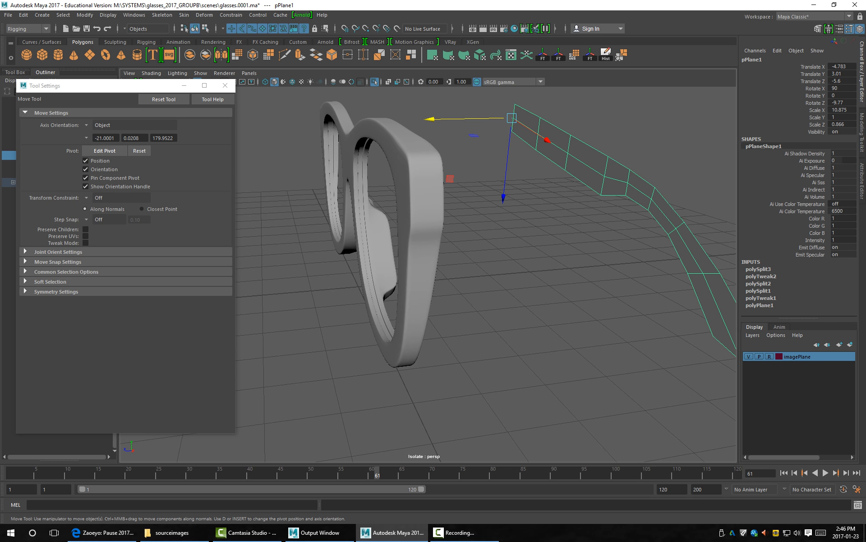
{"action": "left_click_drag", "start_coordinate": [434, 261], "coordinate": [535, 307], "text": "alt"}
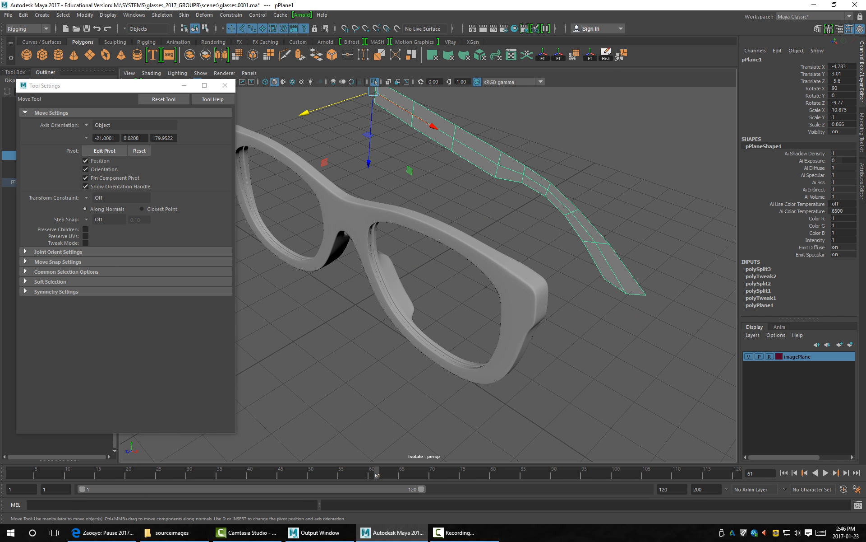
Set the temple plane's Rotate Z to 0 and its Rotate Y to 90.
{"action": "left_click_drag", "start_coordinate": [816, 103], "coordinate": [842, 95]}
{"action": "type", "text": "0"}
{"action": "key", "text": "Return"}
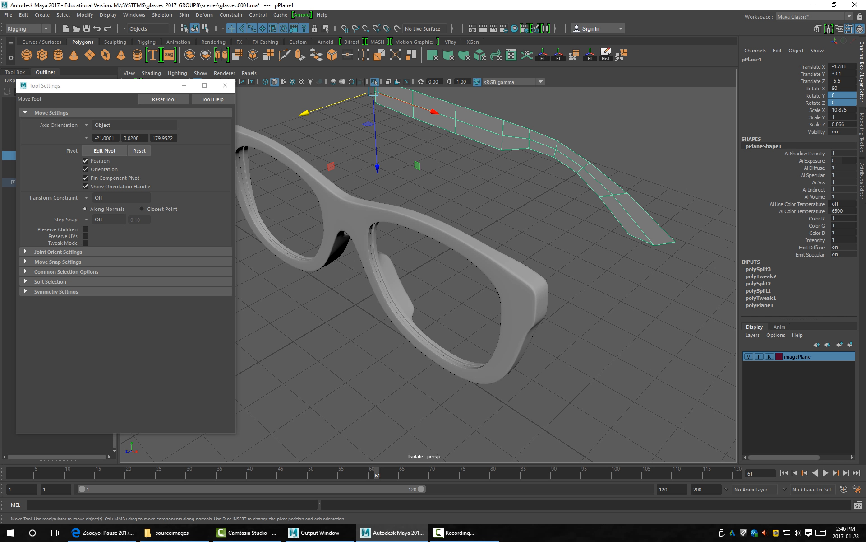
{"action": "left_click", "coordinate": [842, 102]}
{"action": "left_click", "coordinate": [842, 95]}
{"action": "key", "text": "Return"}
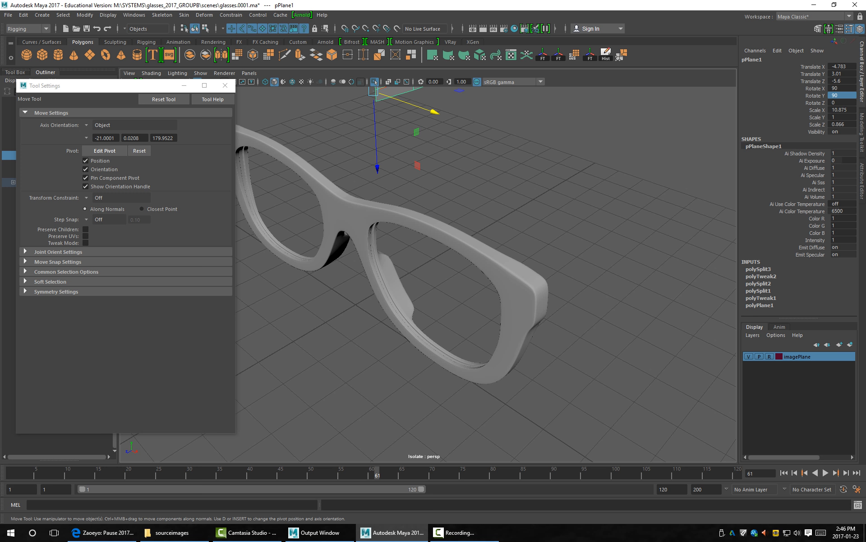
Position the temple plane behind the frame's outer corner, at about X 5.937, Y 2.917, Z -0.157.
{"action": "left_click_drag", "start_coordinate": [434, 111], "coordinate": [501, 119]}
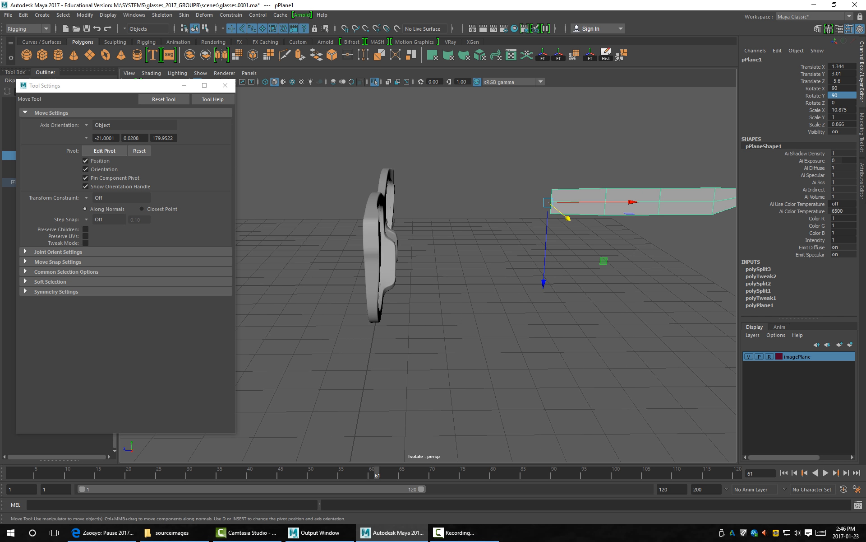
{"action": "left_click_drag", "start_coordinate": [631, 202], "coordinate": [463, 201]}
{"action": "left_click_drag", "start_coordinate": [406, 212], "coordinate": [469, 248], "text": "alt"}
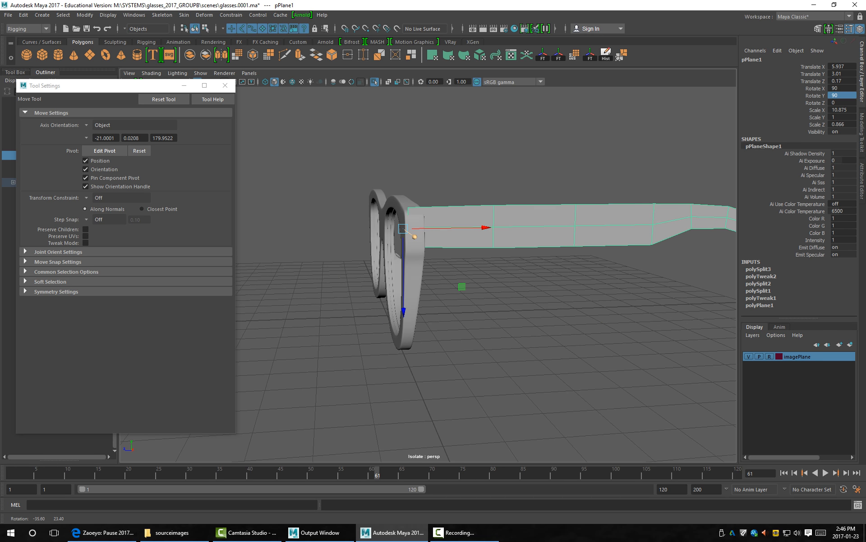
{"action": "right_click_drag", "start_coordinate": [469, 248], "coordinate": [501, 248], "text": "alt"}
{"action": "left_click_drag", "start_coordinate": [473, 204], "coordinate": [497, 204]}
{"action": "left_click_drag", "start_coordinate": [414, 287], "coordinate": [514, 343]}
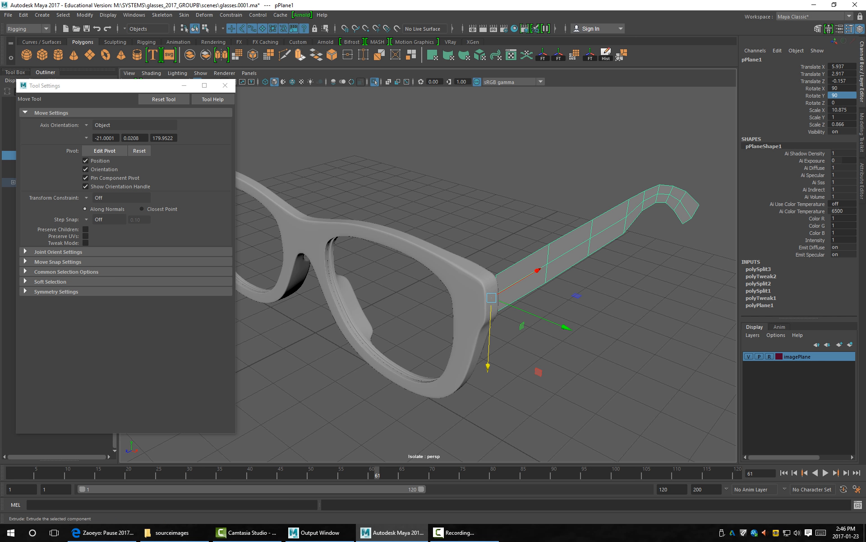
Extrude the temple plane's faces by a Local Translate Z of about 0.249 and return to object selection.
{"action": "left_click", "coordinate": [300, 56]}
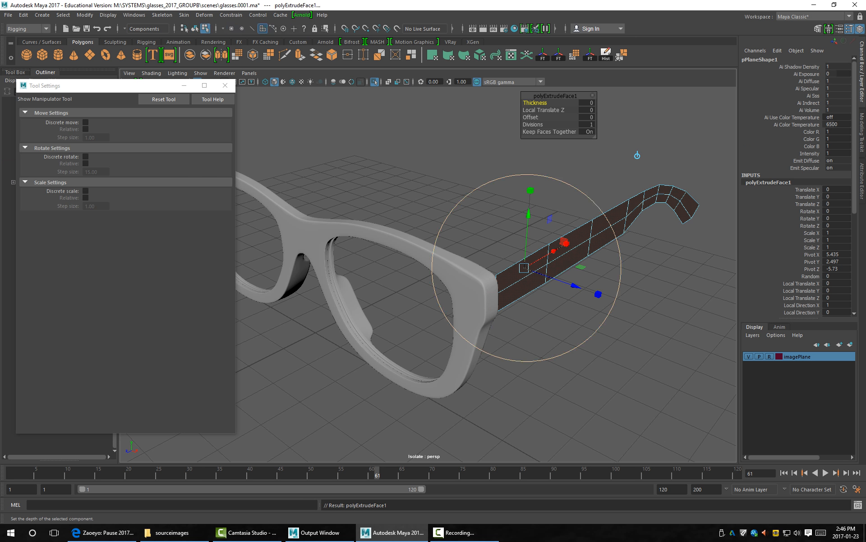
{"action": "left_click_drag", "start_coordinate": [575, 286], "coordinate": [587, 290]}
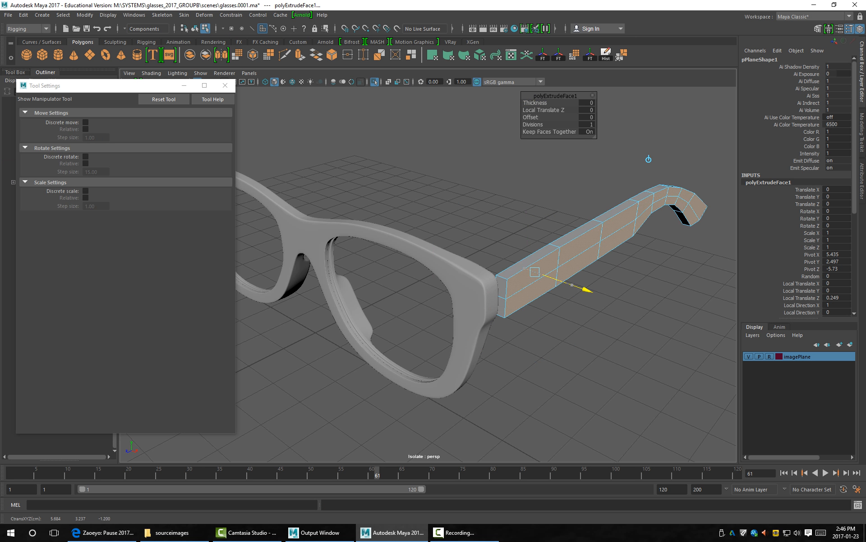
{"action": "key", "text": "3"}
{"action": "key", "text": "1"}
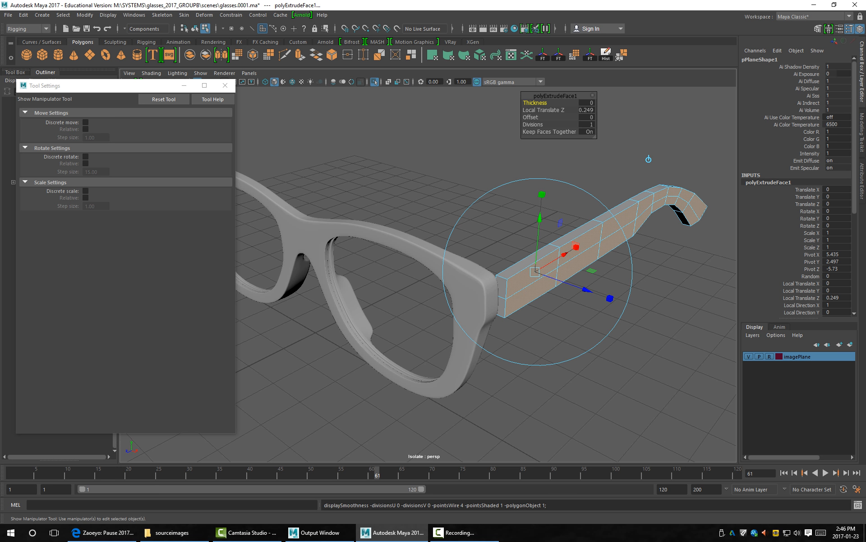
{"action": "key", "text": "q"}
{"action": "right_click", "coordinate": [537, 272]}
{"action": "left_click", "coordinate": [581, 259]}
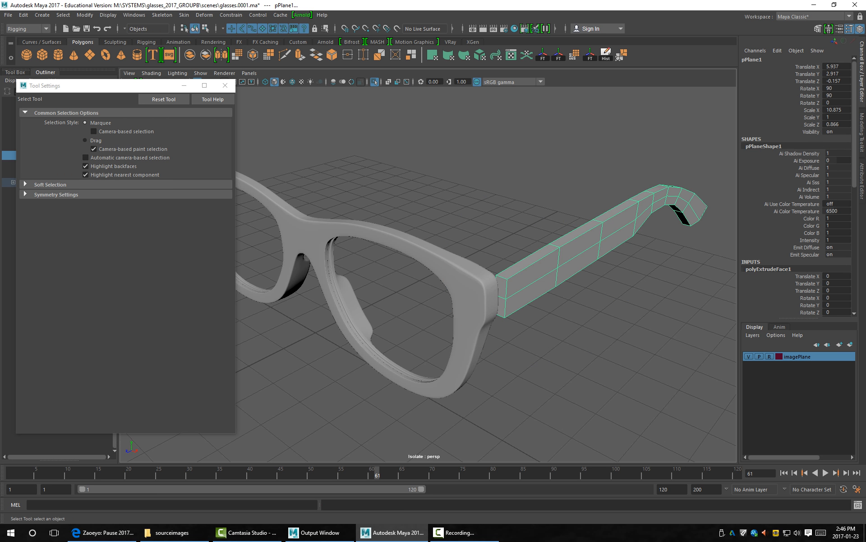
Shift the thickened temple inward behind the frame's corner to a Translate X of about 5.658.
{"action": "key", "text": "w"}
{"action": "left_click_drag", "start_coordinate": [566, 327], "coordinate": [592, 383]}
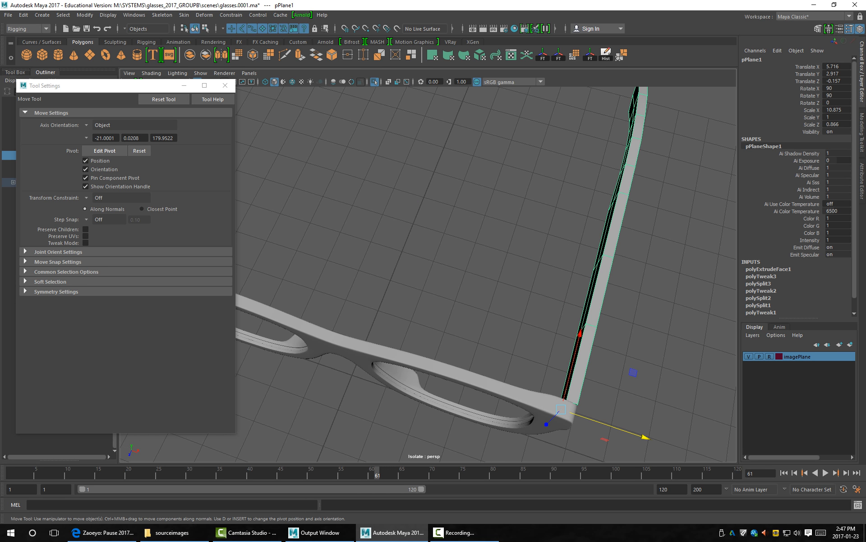
{"action": "left_click_drag", "start_coordinate": [645, 437], "coordinate": [642, 436]}
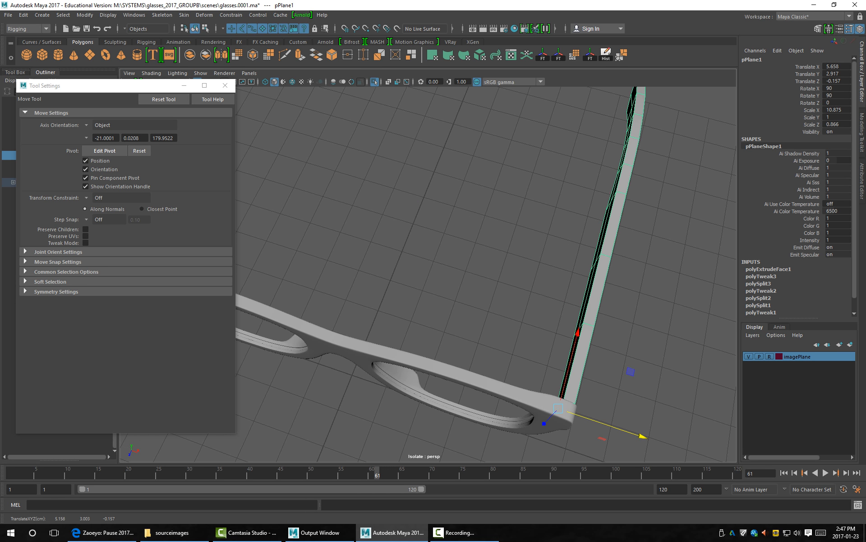
Extrude in place the loop of narrow side faces running around the temple's rim.
{"action": "left_click_drag", "start_coordinate": [600, 388], "coordinate": [470, 316], "text": "alt"}
{"action": "right_click_drag", "start_coordinate": [424, 316], "coordinate": [466, 317], "text": "alt"}
{"action": "middle_click_drag", "start_coordinate": [465, 318], "coordinate": [464, 273], "text": "alt"}
{"action": "right_click_drag", "start_coordinate": [464, 273], "coordinate": [464, 297]}
{"action": "left_click", "coordinate": [322, 269]}
{"action": "middle_click_drag", "start_coordinate": [560, 266], "coordinate": [438, 237], "text": "alt"}
{"action": "right_click_drag", "start_coordinate": [438, 237], "coordinate": [411, 237], "text": "alt"}
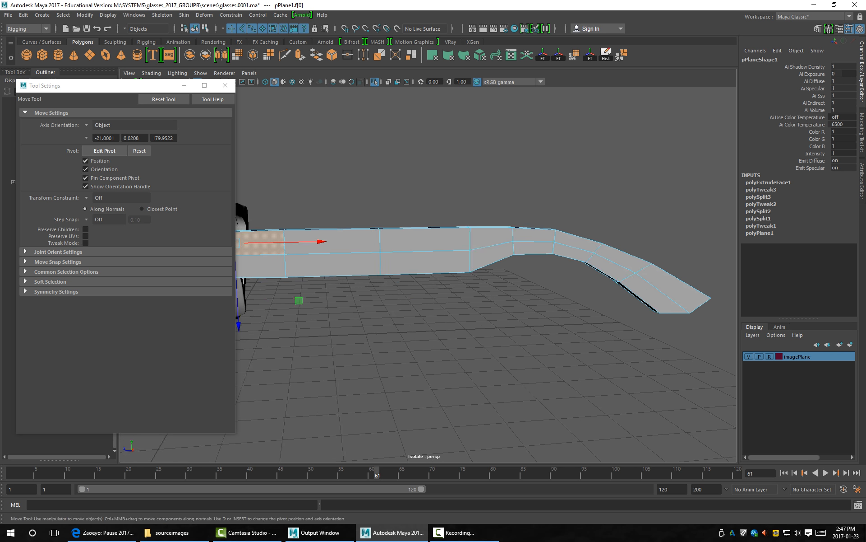
{"action": "left_click_drag", "start_coordinate": [587, 279], "coordinate": [681, 288], "text": "alt"}
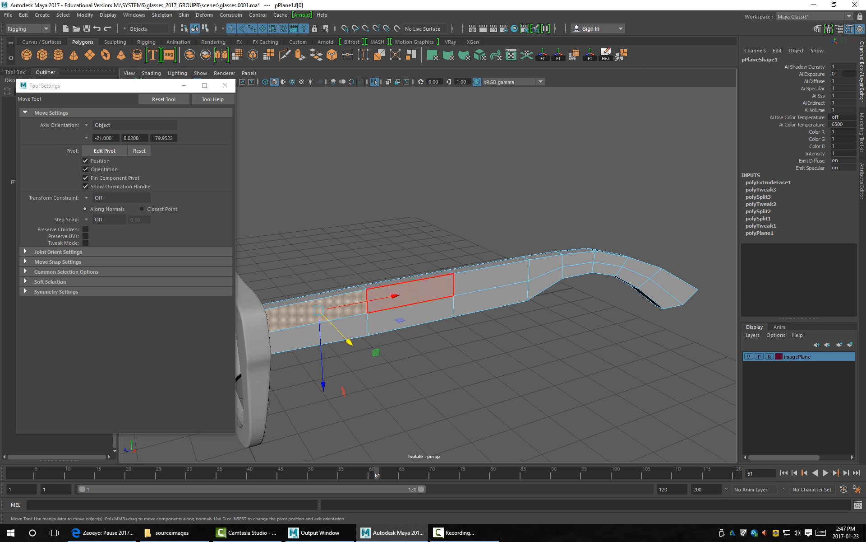
{"action": "left_click_drag", "start_coordinate": [409, 318], "coordinate": [501, 334], "text": "alt"}
{"action": "right_click_drag", "start_coordinate": [501, 334], "coordinate": [524, 343], "text": "alt"}
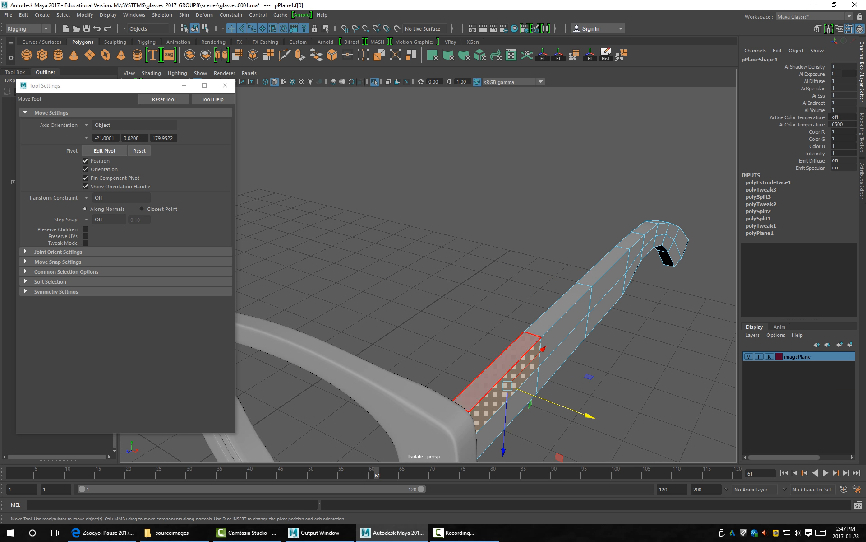
{"action": "left_click", "coordinate": [500, 368]}
{"action": "double_click", "coordinate": [557, 309], "text": "shift"}
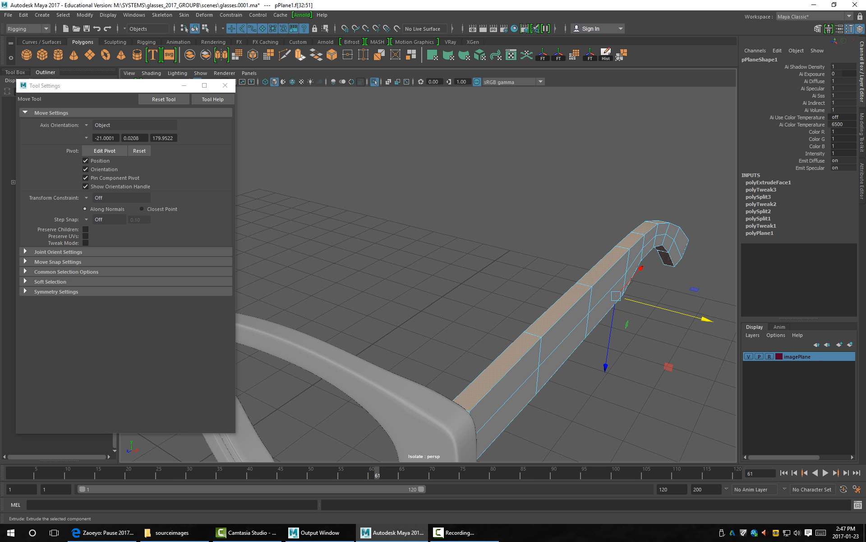
{"action": "key", "text": "ctrl+e"}
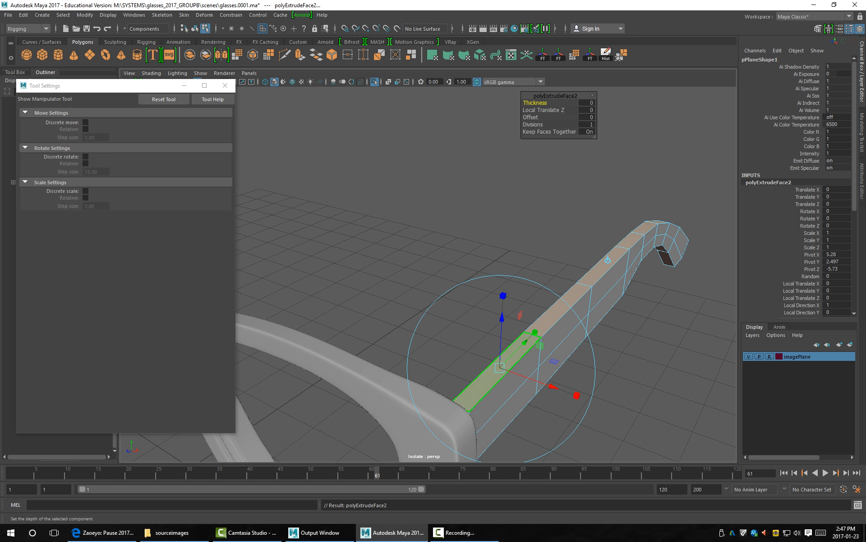
Display the temple in smooth preview and examine its rim, curved tip and front end beside the frame.
{"action": "left_click_drag", "start_coordinate": [524, 198], "coordinate": [499, 174], "text": "alt"}
{"action": "key", "text": "3"}
{"action": "left_click_drag", "start_coordinate": [500, 226], "coordinate": [316, 224], "text": "alt"}
{"action": "middle_click_drag", "start_coordinate": [316, 223], "coordinate": [352, 215], "text": "alt"}
{"action": "left_click_drag", "start_coordinate": [352, 215], "coordinate": [434, 244], "text": "alt"}
{"action": "middle_click_drag", "start_coordinate": [433, 243], "coordinate": [325, 199], "text": "alt"}
{"action": "left_click_drag", "start_coordinate": [325, 199], "coordinate": [406, 343], "text": "alt"}
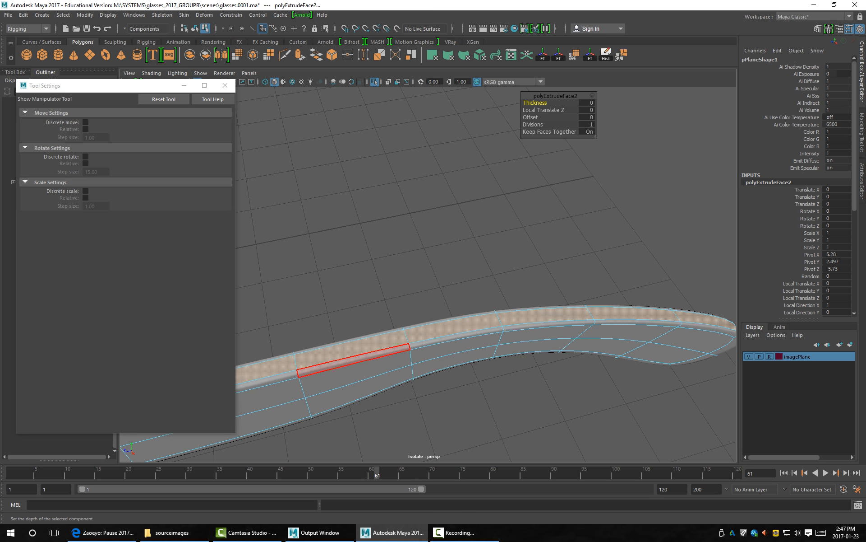
{"action": "left_click_drag", "start_coordinate": [544, 334], "coordinate": [519, 289], "text": "alt"}
{"action": "middle_click_drag", "start_coordinate": [316, 338], "coordinate": [574, 264], "text": "alt"}
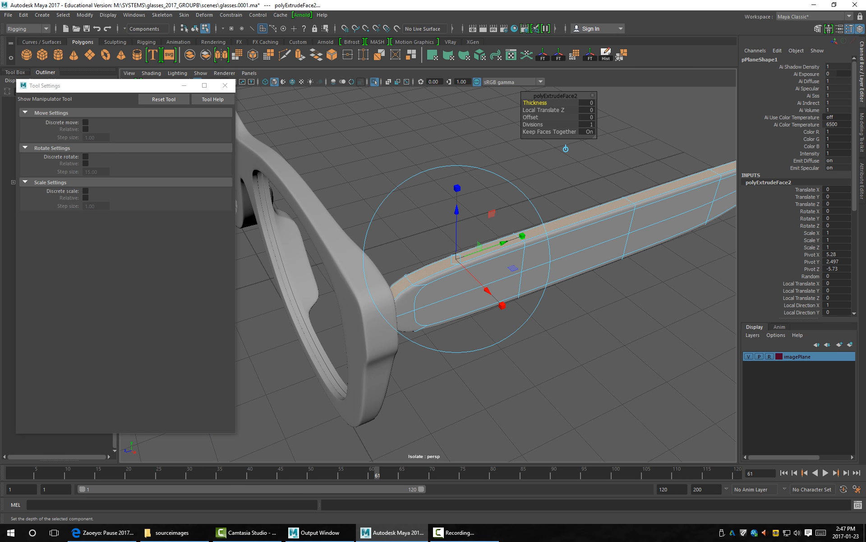
{"action": "left_click_drag", "start_coordinate": [574, 264], "coordinate": [519, 212], "text": "alt"}
{"action": "key", "text": "q"}
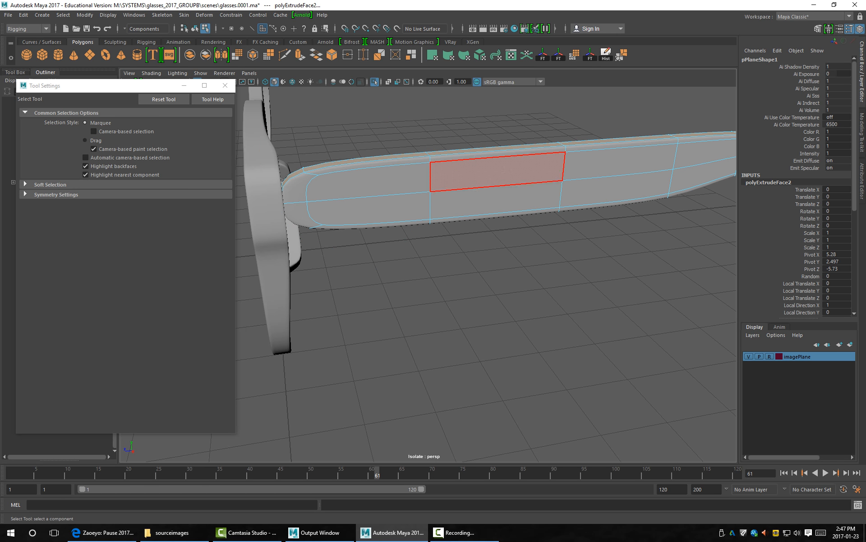
{"action": "key", "text": "F9"}
{"action": "key", "text": "F8"}
{"action": "left_click", "coordinate": [519, 289]}
{"action": "left_click_drag", "start_coordinate": [519, 288], "coordinate": [510, 234], "text": "alt"}
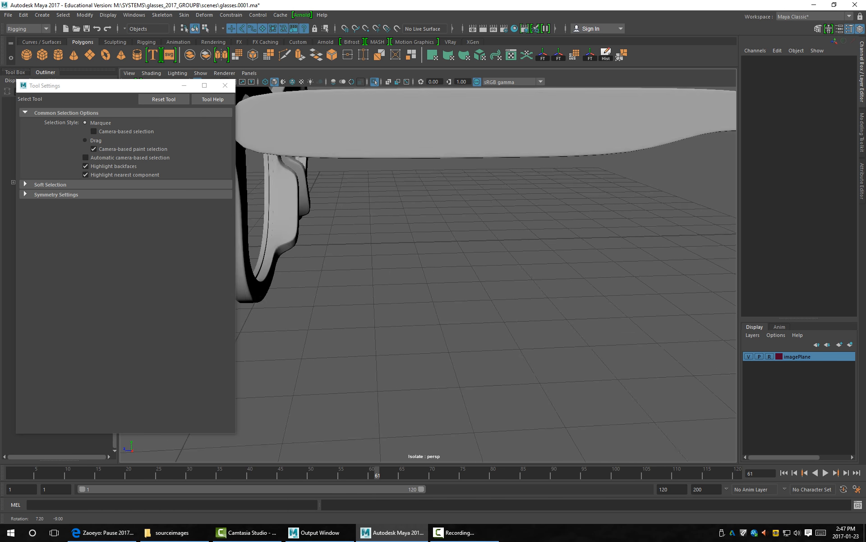
{"action": "right_click_drag", "start_coordinate": [510, 235], "coordinate": [465, 252], "text": "alt"}
{"action": "left_click_drag", "start_coordinate": [464, 252], "coordinate": [433, 271], "text": "alt"}
Try to delete the end faces of the temple where it meets the frame.
{"action": "right_click_drag", "start_coordinate": [367, 216], "coordinate": [368, 243]}
{"action": "left_click", "coordinate": [359, 208]}
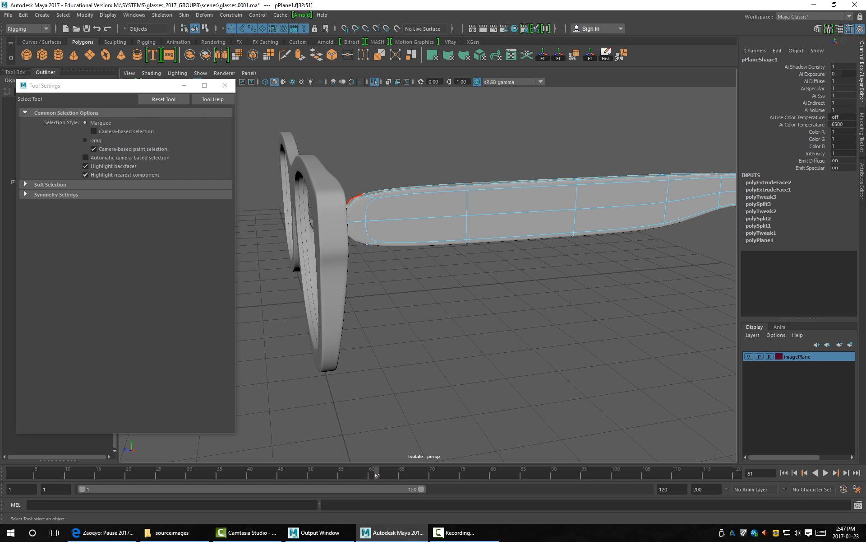
{"action": "key", "text": "Delete"}
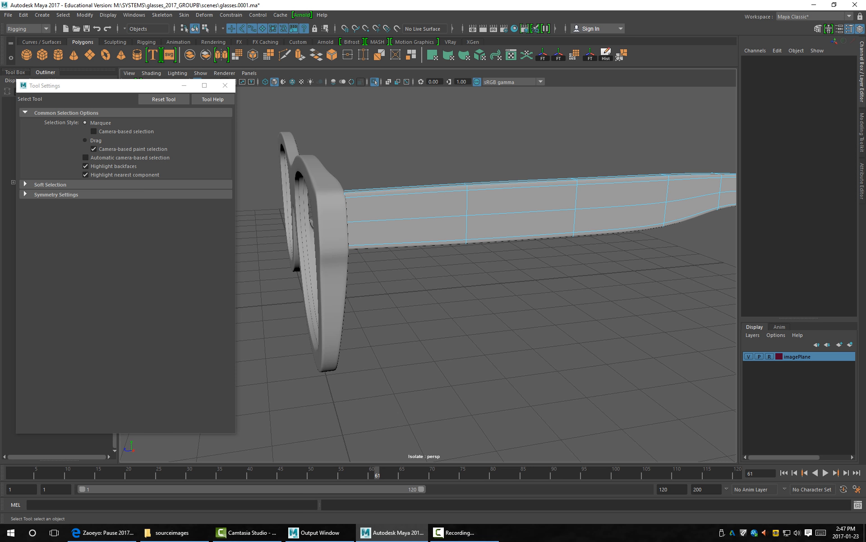
{"action": "left_click_drag", "start_coordinate": [452, 271], "coordinate": [432, 265], "text": "alt"}
{"action": "left_click_drag", "start_coordinate": [358, 267], "coordinate": [376, 272], "text": "alt"}
{"action": "key", "text": "ctrl+z"}
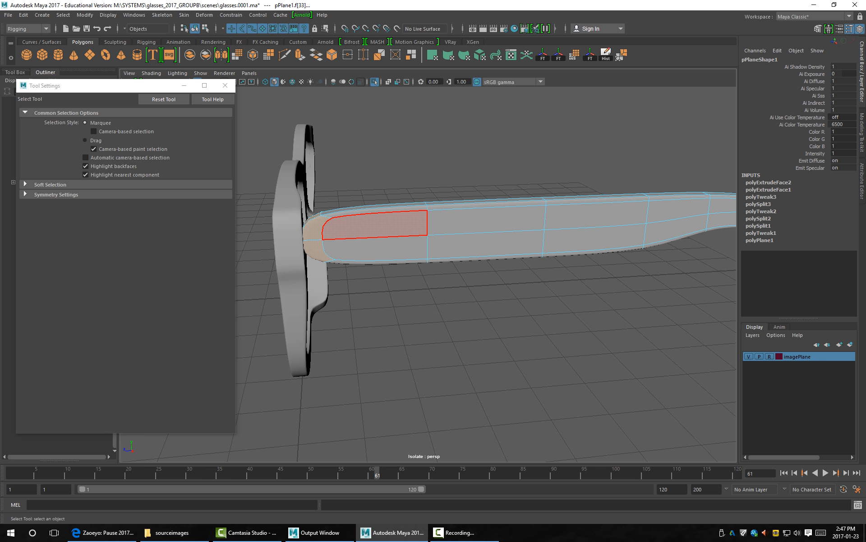
Activate Multi-Cut for the temple with Edge Flow turned off.
{"action": "right_click_drag", "start_coordinate": [374, 250], "coordinate": [411, 250], "text": "alt"}
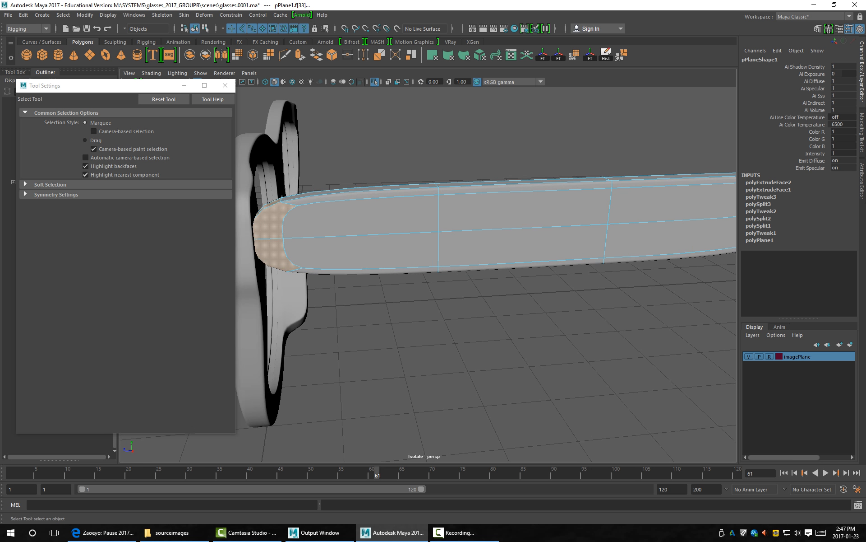
{"action": "left_click_drag", "start_coordinate": [411, 250], "coordinate": [406, 214], "text": "alt"}
{"action": "middle_click_drag", "start_coordinate": [397, 213], "coordinate": [446, 311], "text": "alt"}
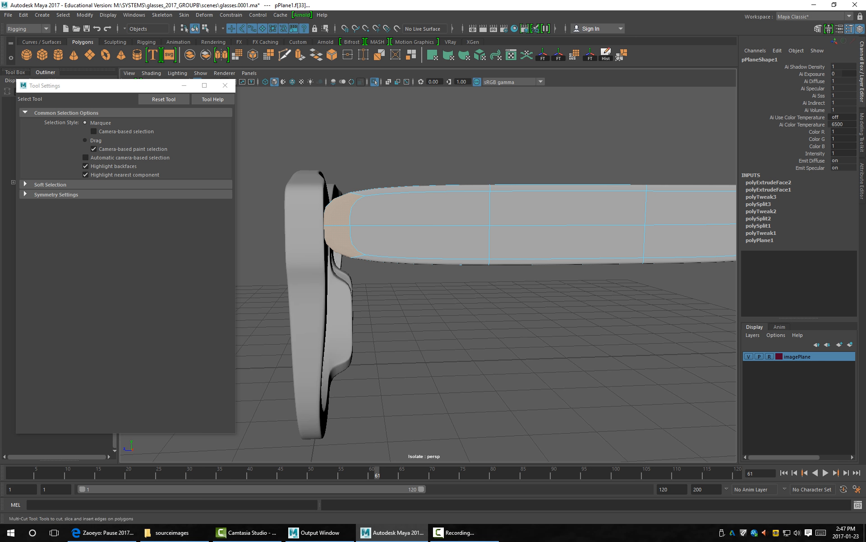
{"action": "left_click", "coordinate": [284, 55]}
{"action": "key", "text": "q"}
{"action": "left_click", "coordinate": [285, 54]}
{"action": "key", "text": "q"}
{"action": "left_click", "coordinate": [285, 54]}
{"action": "left_click", "coordinate": [85, 146]}
Turn off the smooth preview and try to insert an edge loop close to the temple's front end.
{"action": "left_click_drag", "start_coordinate": [397, 217], "coordinate": [447, 217], "text": "alt"}
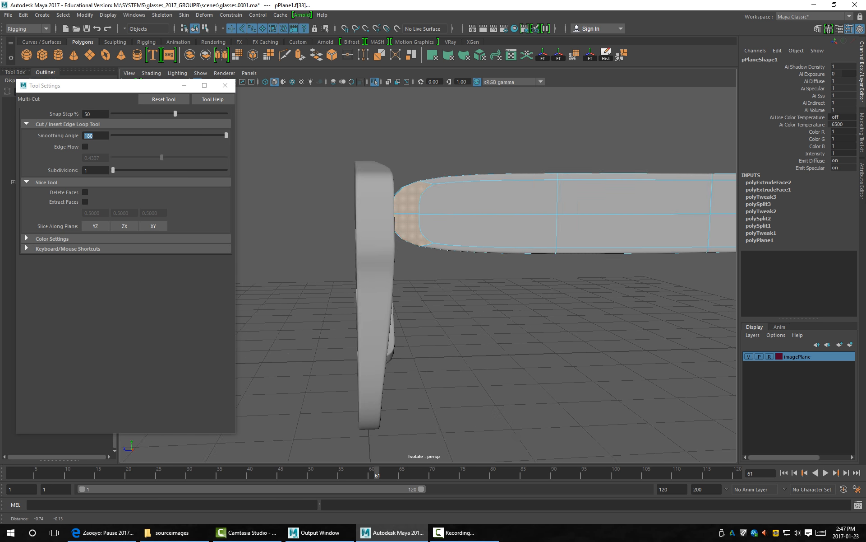
{"action": "right_click_drag", "start_coordinate": [447, 217], "coordinate": [469, 212], "text": "alt"}
{"action": "left_click_drag", "start_coordinate": [456, 212], "coordinate": [450, 211], "text": "alt"}
{"action": "key", "text": "1"}
{"action": "middle_click_drag", "start_coordinate": [431, 212], "coordinate": [405, 318], "text": "alt"}
{"action": "right_click_drag", "start_coordinate": [406, 318], "coordinate": [492, 318], "text": "alt"}
{"action": "left_click", "coordinate": [259, 248], "text": "ctrl"}
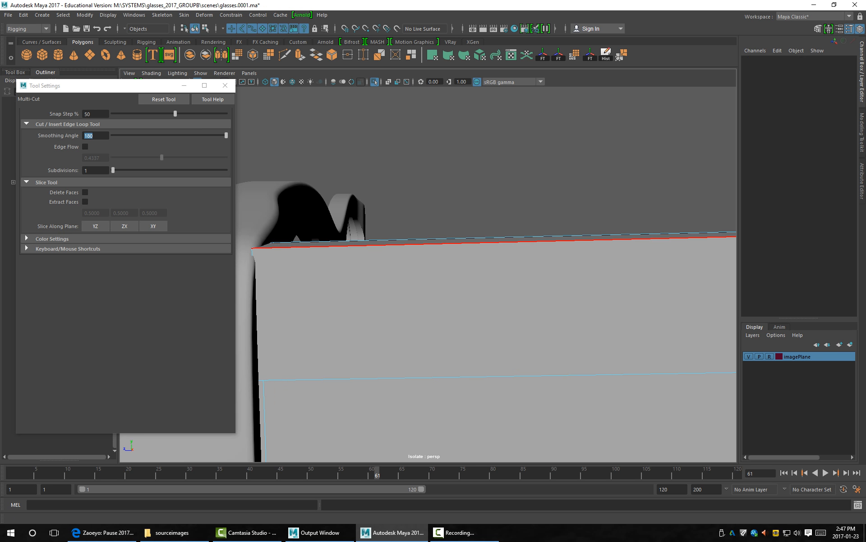
{"action": "right_click_drag", "start_coordinate": [461, 232], "coordinate": [415, 232], "text": "alt"}
{"action": "key", "text": "ctrl+z"}
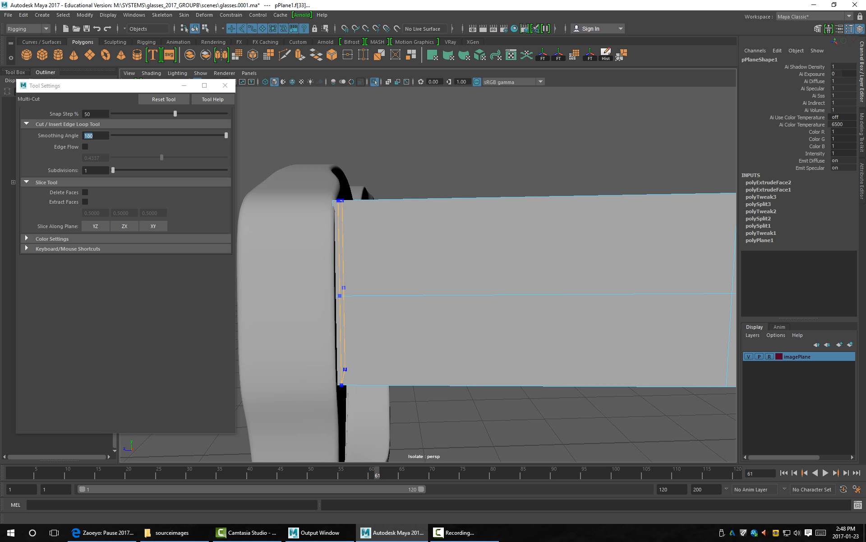
Try again to cut an edge loop around the temple beside the frame in the perspective view, undoing each attempt.
{"action": "left_click", "coordinate": [340, 200], "text": "ctrl"}
{"action": "key", "text": "ctrl+z"}
{"action": "left_click_drag", "start_coordinate": [414, 198], "coordinate": [411, 230], "text": "alt"}
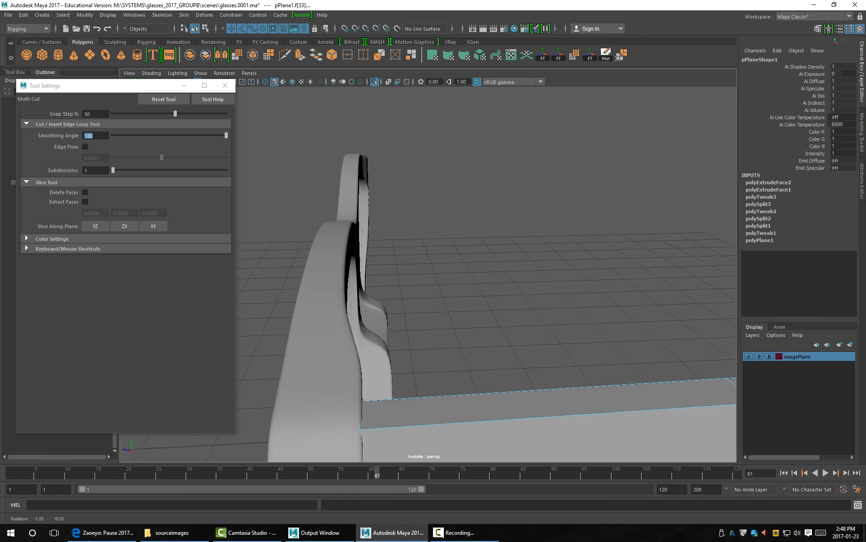
{"action": "middle_click_drag", "start_coordinate": [392, 433], "coordinate": [407, 310], "text": "alt"}
{"action": "left_click", "coordinate": [406, 221], "text": "ctrl"}
{"action": "left_click", "coordinate": [407, 309]}
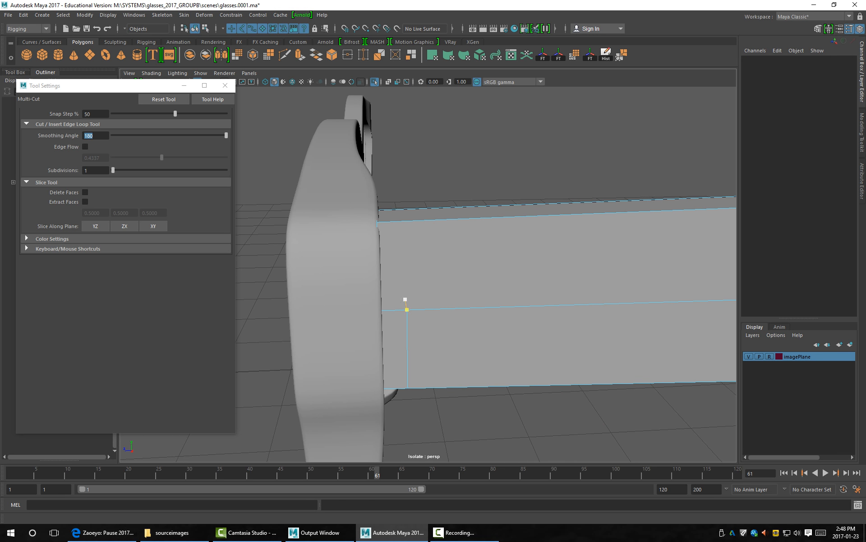
{"action": "key", "text": "ctrl+z"}
{"action": "mouse_move", "coordinate": [452, 260]}
{"action": "left_mouse_down", "text": "alt"}
{"action": "mouse_move", "coordinate": [409, 251]}
{"action": "mouse_move", "coordinate": [406, 232]}
{"action": "mouse_move", "coordinate": [439, 286]}
{"action": "mouse_move", "coordinate": [444, 271]}
{"action": "left_mouse_up", "text": "alt"}
{"action": "key", "text": "1"}
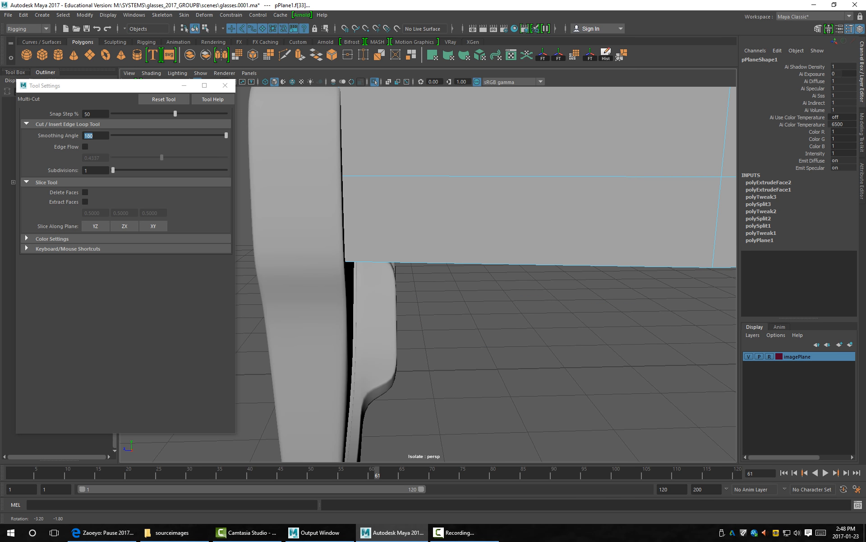
Frame the temple's front end closely in the side view and compare its smoothed and unsmoothed shapes.
{"action": "key", "text": "space"}
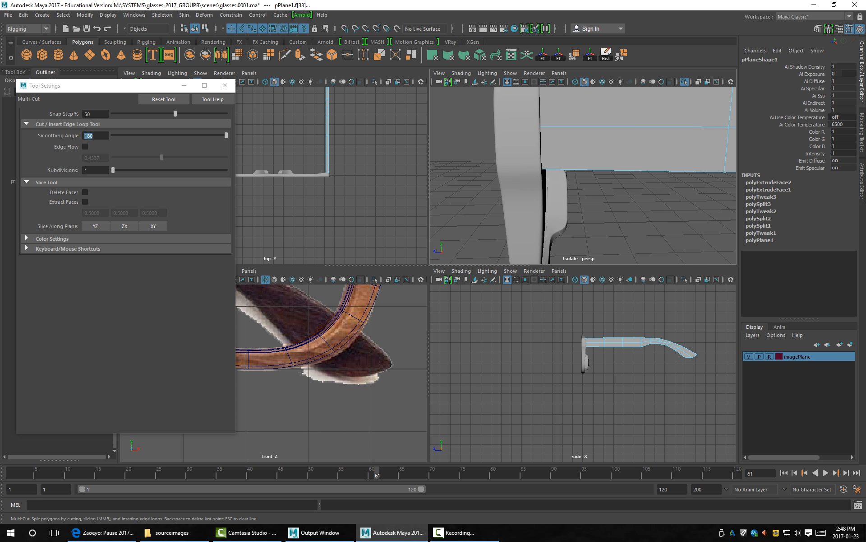
{"action": "key", "text": "space"}
{"action": "right_click_drag", "start_coordinate": [428, 253], "coordinate": [455, 252], "text": "alt"}
{"action": "middle_click_drag", "start_coordinate": [455, 253], "coordinate": [384, 320], "text": "alt"}
{"action": "right_click_drag", "start_coordinate": [383, 319], "coordinate": [465, 319], "text": "alt"}
{"action": "middle_click_drag", "start_coordinate": [465, 319], "coordinate": [521, 293], "text": "alt"}
{"action": "right_click_drag", "start_coordinate": [520, 293], "coordinate": [542, 293], "text": "alt"}
{"action": "key", "text": "1"}
{"action": "key", "text": "3"}
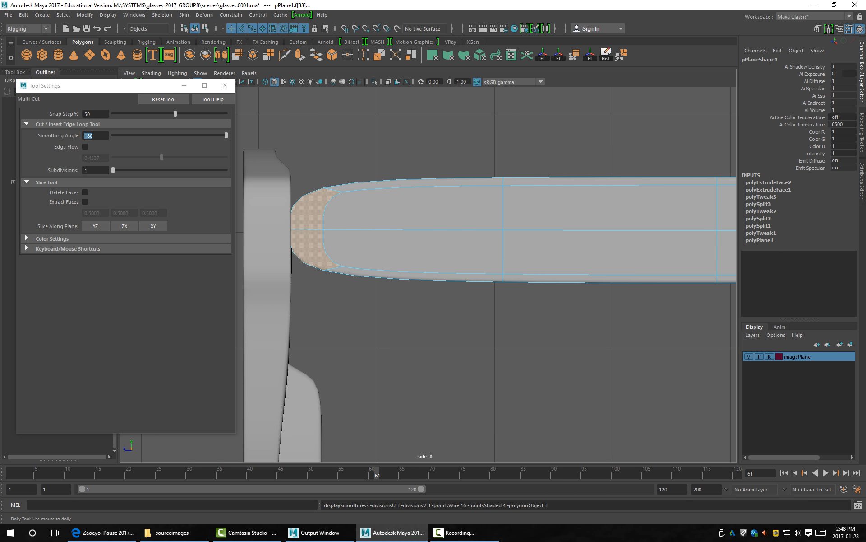
{"action": "middle_click_drag", "start_coordinate": [496, 270], "coordinate": [555, 292], "text": "alt"}
{"action": "right_click_drag", "start_coordinate": [555, 292], "coordinate": [582, 293], "text": "alt"}
{"action": "key", "text": "1"}
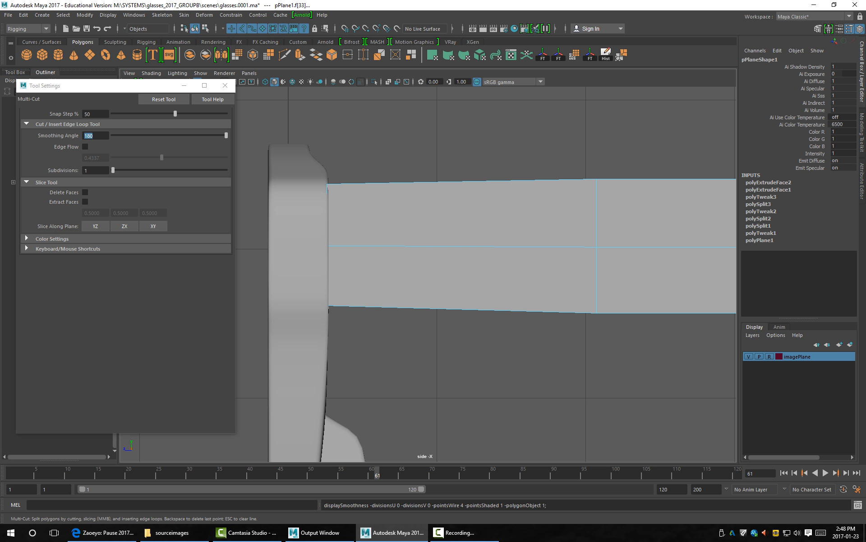
Try to slice across the temple's front end with Multi-Cut in the side view.
{"action": "left_click", "coordinate": [333, 171]}
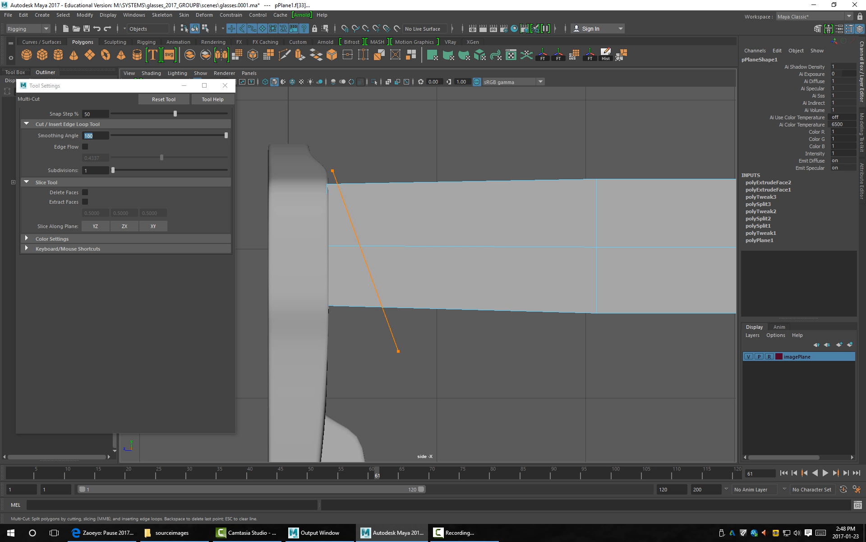
{"action": "left_click_drag", "start_coordinate": [332, 348], "coordinate": [390, 326]}
{"action": "left_click_drag", "start_coordinate": [327, 241], "coordinate": [333, 348]}
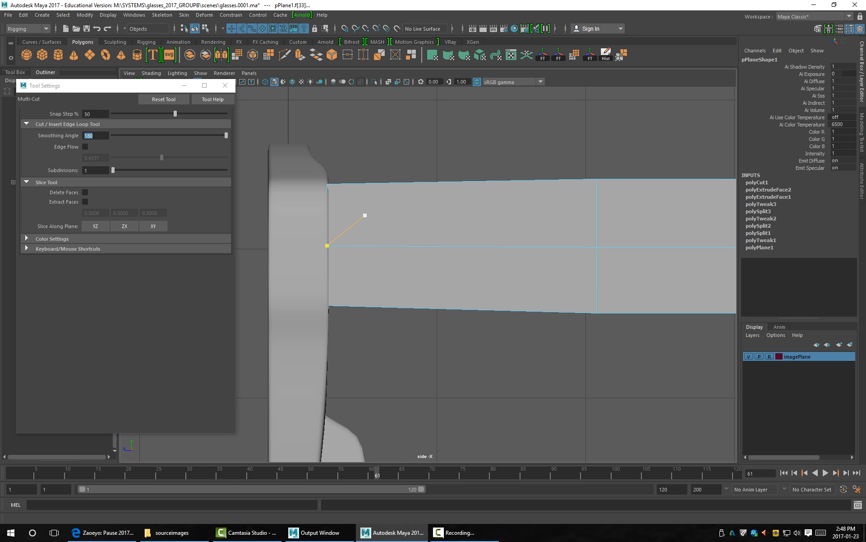
{"action": "left_click_drag", "start_coordinate": [341, 145], "coordinate": [342, 407]}
{"action": "left_click_drag", "start_coordinate": [376, 124], "coordinate": [377, 352]}
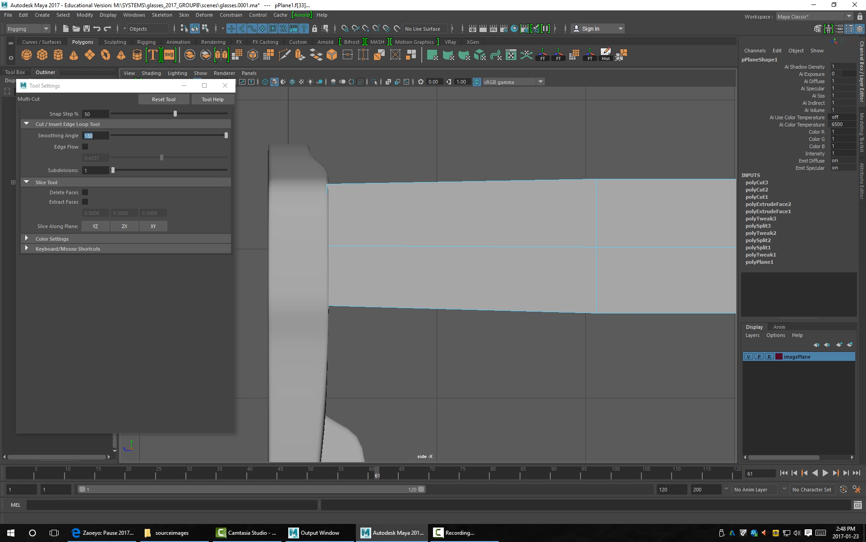
{"action": "key", "text": "g"}
{"action": "key", "text": "g"}
{"action": "left_click", "coordinate": [596, 247]}
Inspect the temple in wireframe in the perspective view and undo the slices made across its front end.
{"action": "key", "text": "space"}
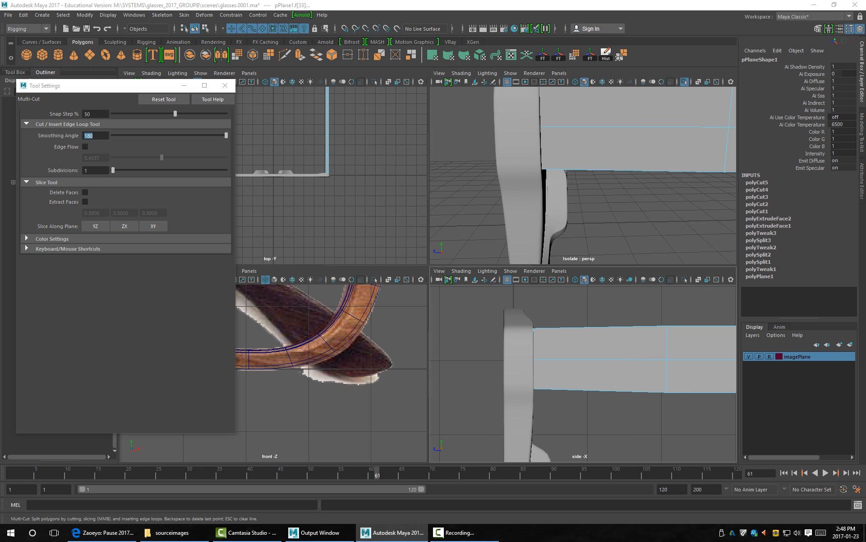
{"action": "key", "text": "space"}
{"action": "key", "text": "q"}
{"action": "key", "text": "4"}
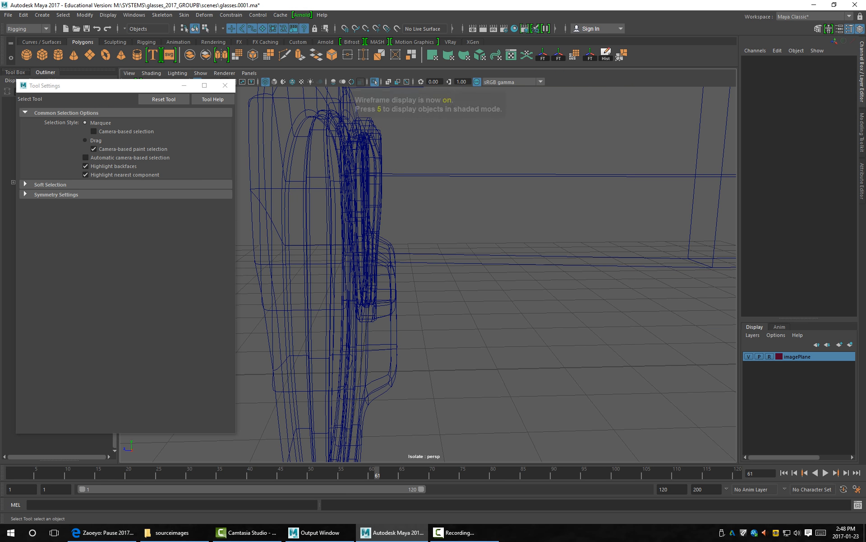
{"action": "mouse_move", "coordinate": [428, 271]}
{"action": "left_mouse_down", "text": "alt"}
{"action": "mouse_move", "coordinate": [422, 266]}
{"action": "mouse_move", "coordinate": [478, 306]}
{"action": "mouse_move", "coordinate": [429, 298]}
{"action": "mouse_move", "coordinate": [426, 289]}
{"action": "left_mouse_up", "text": "alt"}
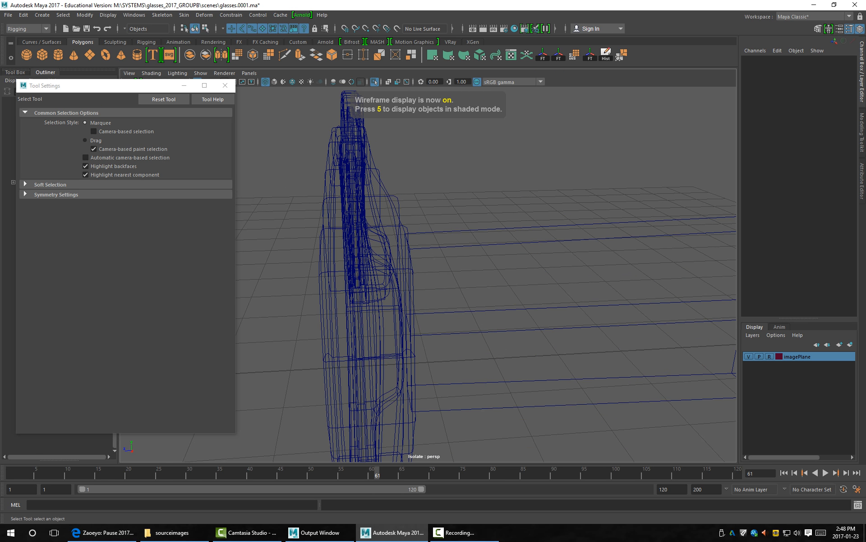
{"action": "key", "text": "ctrl+z"}
{"action": "key", "text": "ctrl+z"}
{"action": "key", "text": "ctrl+z"}
{"action": "key", "text": "ctrl+z"}
{"action": "key", "text": "ctrl+z"}
{"action": "key", "text": "ctrl+z"}
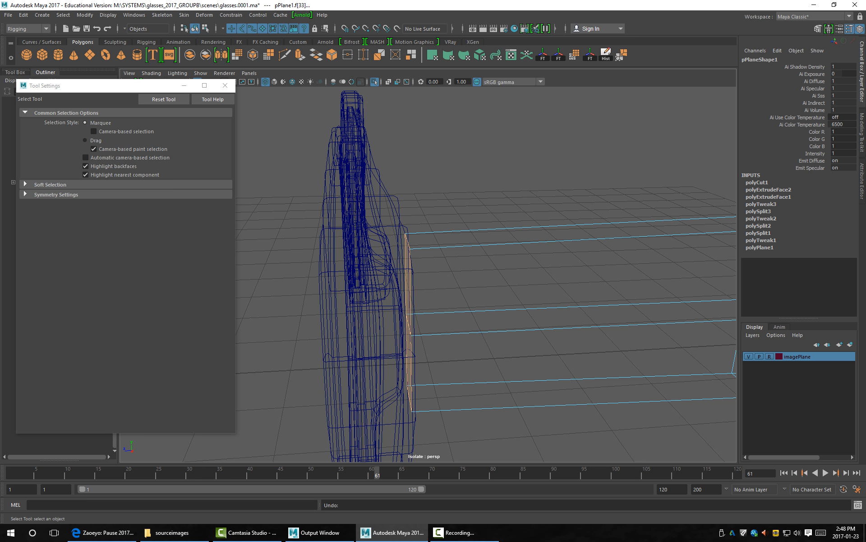
{"action": "key", "text": "ctrl+z"}
Reactivate Multi-Cut and try to start a cut at the temple's upper front corner, then return to object mode.
{"action": "left_click_drag", "start_coordinate": [519, 289], "coordinate": [469, 267], "text": "alt"}
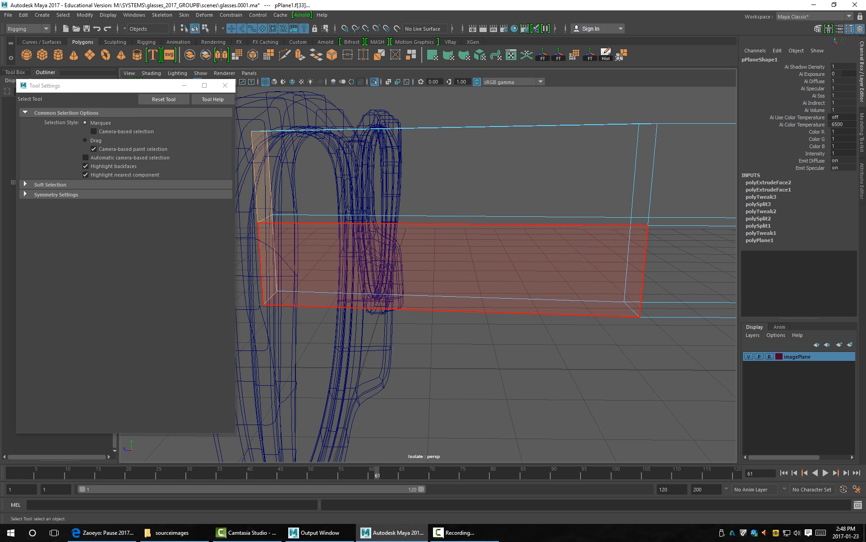
{"action": "right_click_drag", "start_coordinate": [567, 215], "coordinate": [610, 202]}
{"action": "left_click", "coordinate": [605, 194]}
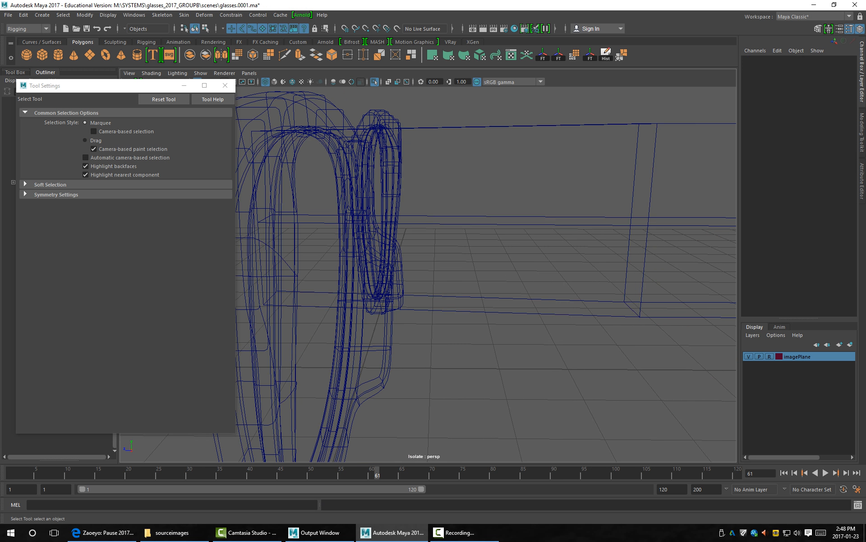
{"action": "middle_click_drag", "start_coordinate": [564, 212], "coordinate": [620, 266], "text": "alt"}
{"action": "mouse_move", "coordinate": [451, 271]}
{"action": "left_mouse_down", "text": "alt"}
{"action": "mouse_move", "coordinate": [542, 270]}
{"action": "mouse_move", "coordinate": [451, 262]}
{"action": "left_mouse_up", "text": "alt"}
{"action": "left_click", "coordinate": [284, 55]}
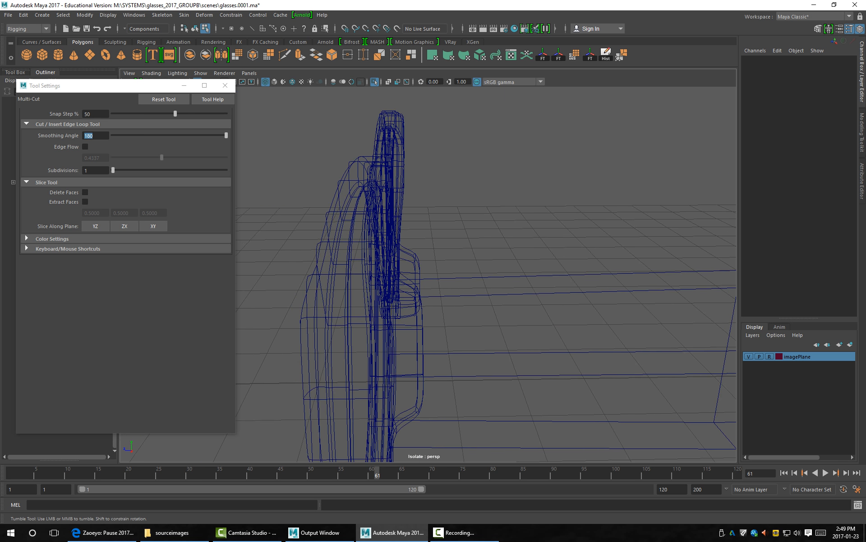
{"action": "left_click", "coordinate": [452, 296]}
{"action": "middle_click_drag", "start_coordinate": [479, 321], "coordinate": [489, 246], "text": "alt"}
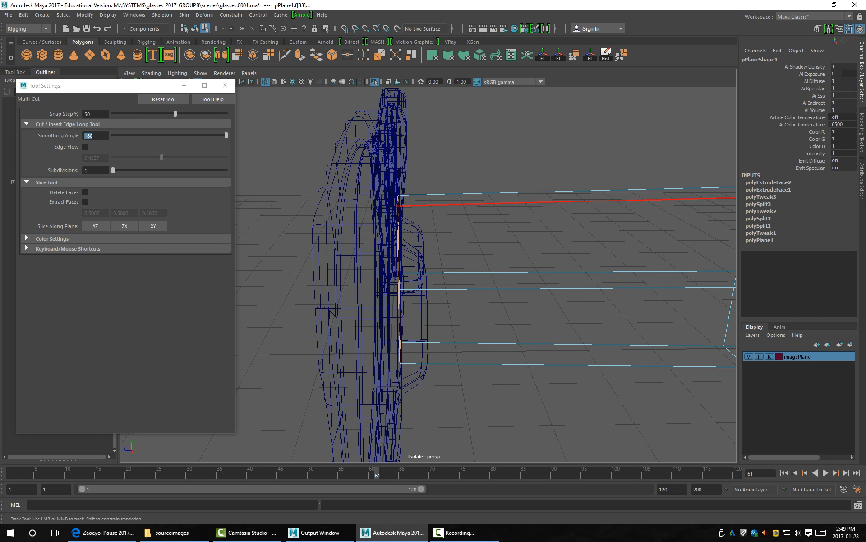
{"action": "left_click", "coordinate": [397, 205]}
{"action": "right_click", "coordinate": [490, 200]}
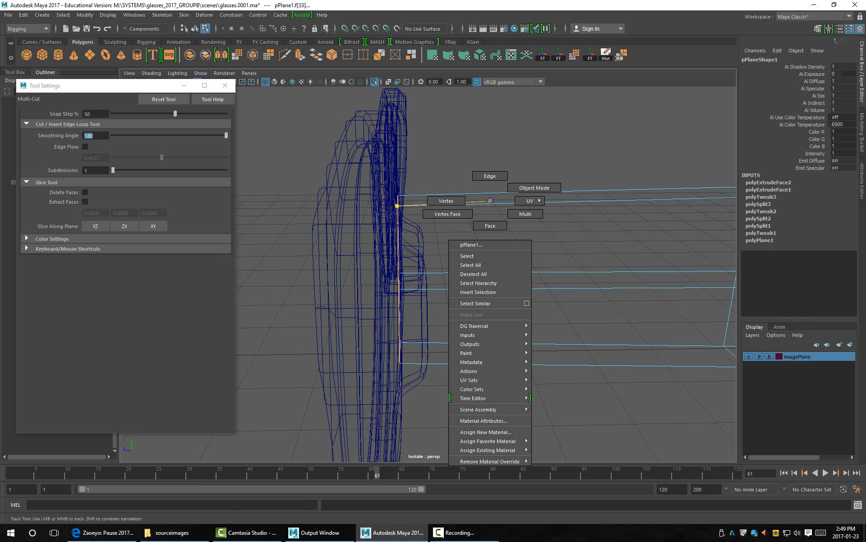
{"action": "left_click", "coordinate": [535, 187]}
Try an edge loop and a vertical slice near the temple's front end in the wireframe perspective view, undoing both.
{"action": "left_click_drag", "start_coordinate": [534, 188], "coordinate": [506, 190], "text": "alt"}
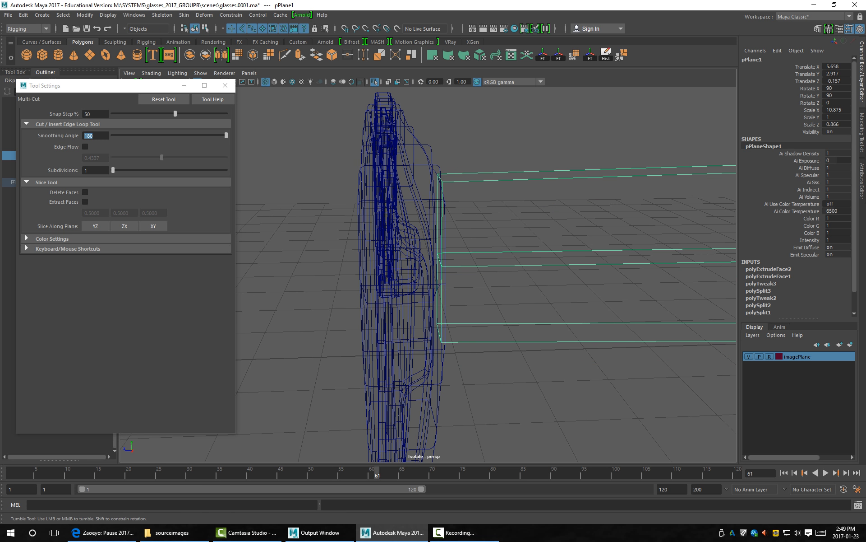
{"action": "right_click", "coordinate": [460, 181]}
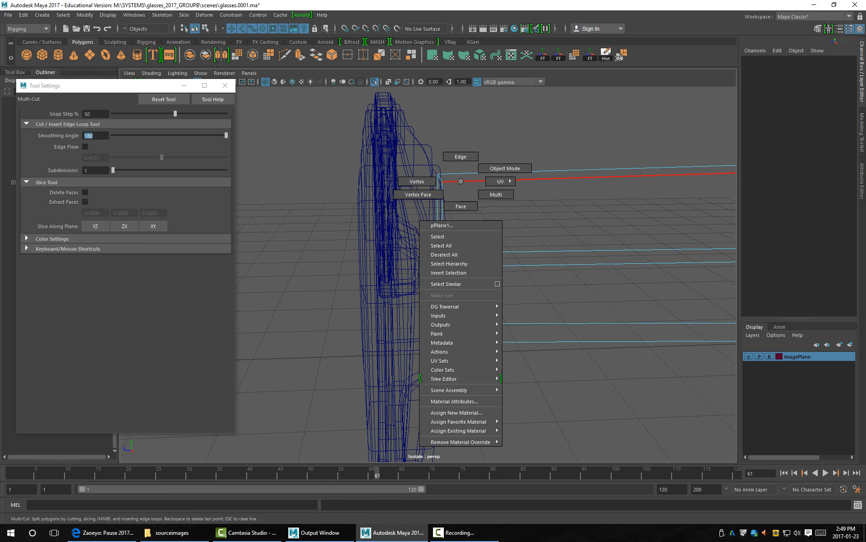
{"action": "right_click_drag", "start_coordinate": [460, 181], "coordinate": [461, 157]}
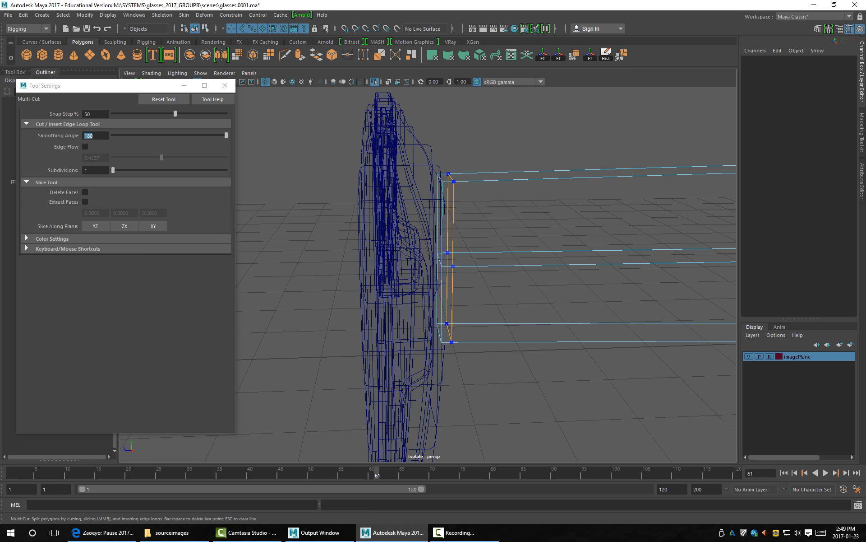
{"action": "left_click", "coordinate": [453, 181], "text": "ctrl"}
{"action": "left_click_drag", "start_coordinate": [505, 303], "coordinate": [472, 294], "text": "alt"}
{"action": "key", "text": "ctrl+z"}
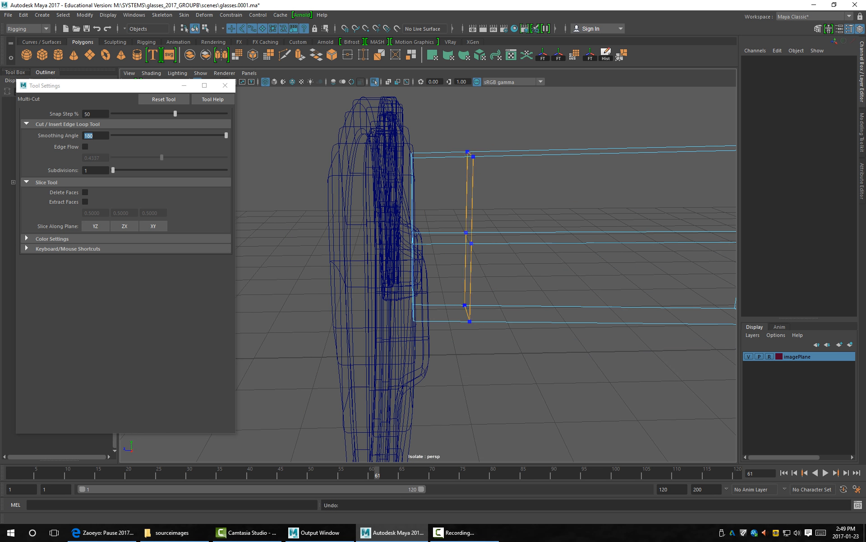
{"action": "left_click_drag", "start_coordinate": [426, 128], "coordinate": [422, 409]}
{"action": "mouse_move", "coordinate": [535, 202]}
{"action": "left_mouse_down", "text": "alt"}
{"action": "mouse_move", "coordinate": [469, 204]}
{"action": "mouse_move", "coordinate": [529, 193]}
{"action": "left_mouse_up", "text": "alt"}
{"action": "key", "text": "ctrl+z"}
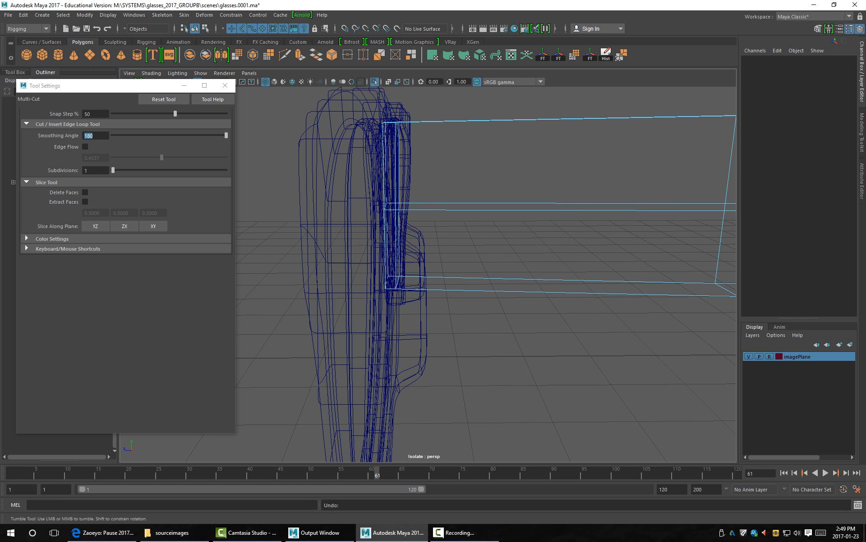
Slice the temple vertically just behind its front end with Multi-Cut in the wireframe side view.
{"action": "key", "text": "space"}
{"action": "key", "text": "space"}
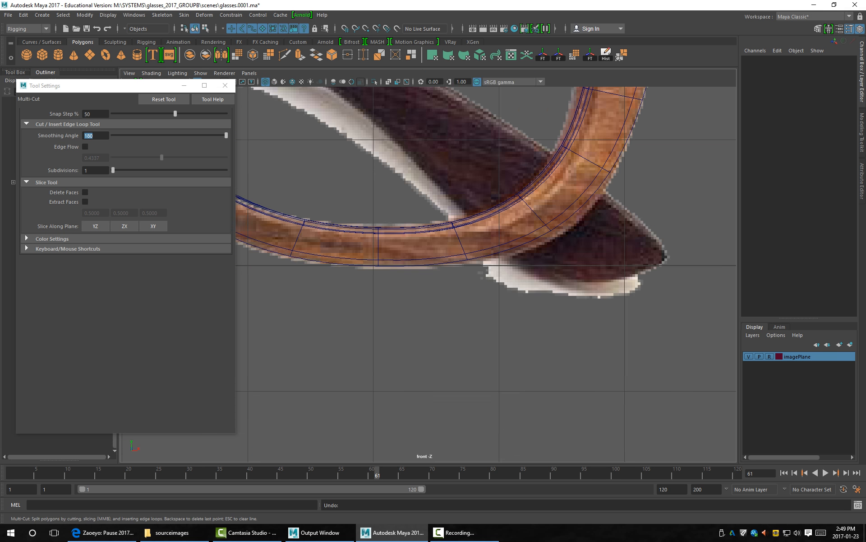
{"action": "key", "text": "a"}
{"action": "key", "text": "space"}
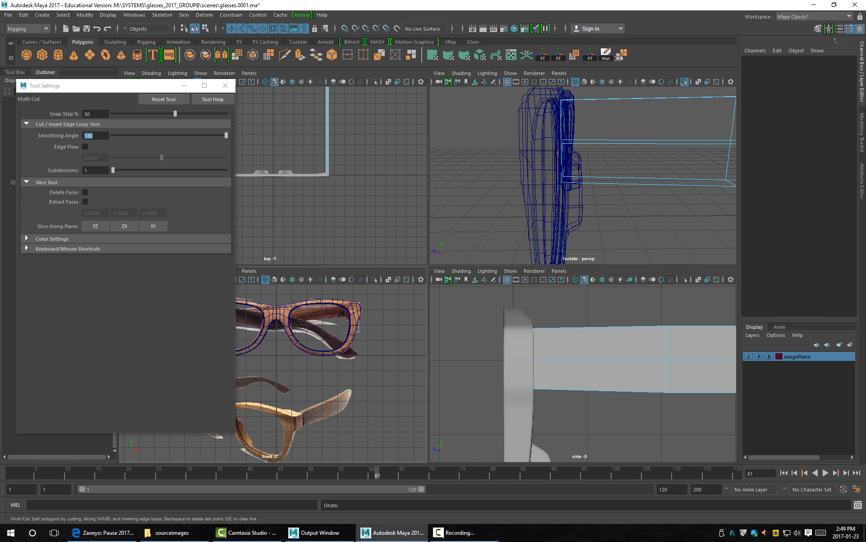
{"action": "key", "text": "space"}
{"action": "key", "text": "4"}
{"action": "middle_click_drag", "start_coordinate": [389, 311], "coordinate": [486, 309], "text": "alt"}
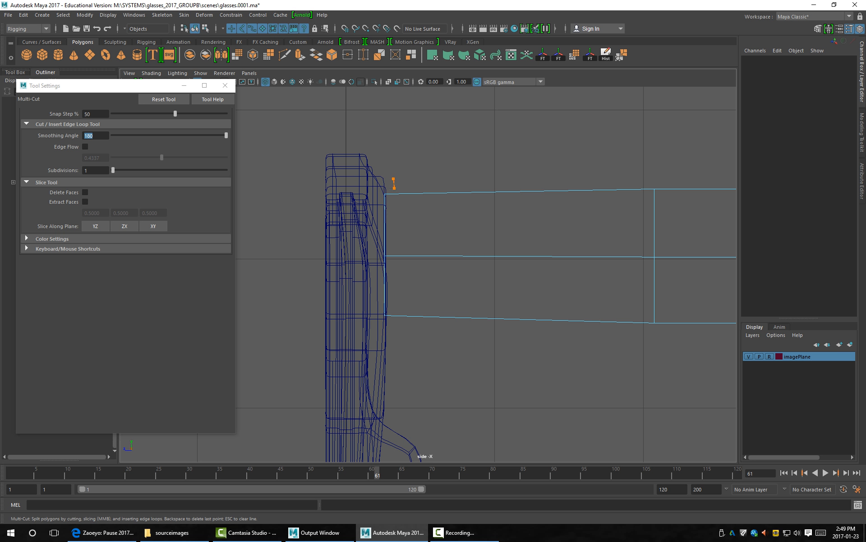
{"action": "left_click_drag", "start_coordinate": [397, 202], "coordinate": [393, 393]}
{"action": "left_click_drag", "start_coordinate": [410, 164], "coordinate": [615, 378]}
{"action": "key", "text": "ctrl+z"}
{"action": "left_click_drag", "start_coordinate": [429, 129], "coordinate": [426, 369]}
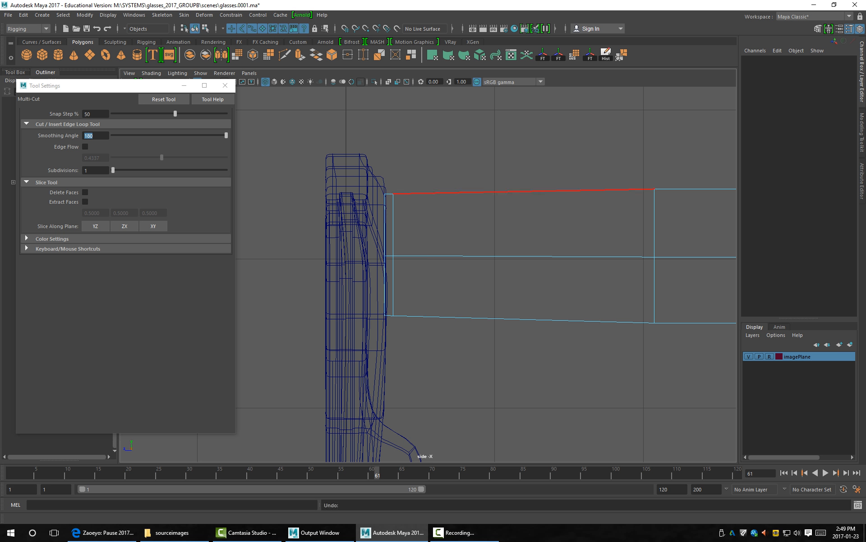
Add a second vertical slice between the first cut and the temple's front edge.
{"action": "left_click_drag", "start_coordinate": [400, 186], "coordinate": [399, 367]}
{"action": "left_click", "coordinate": [399, 255]}
{"action": "key", "text": "ctrl+z"}
{"action": "key", "text": "ctrl+z"}
{"action": "left_click_drag", "start_coordinate": [388, 176], "coordinate": [390, 336]}
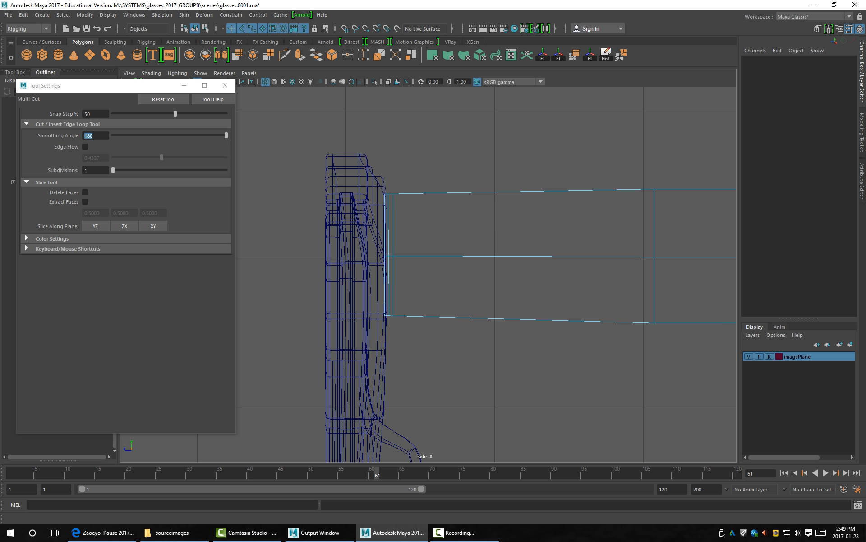
Display the temple smoothed and shaded in the perspective view, and exit Multi-Cut to object mode with nothing selected.
{"action": "key", "text": "space"}
{"action": "left_click", "coordinate": [568, 143]}
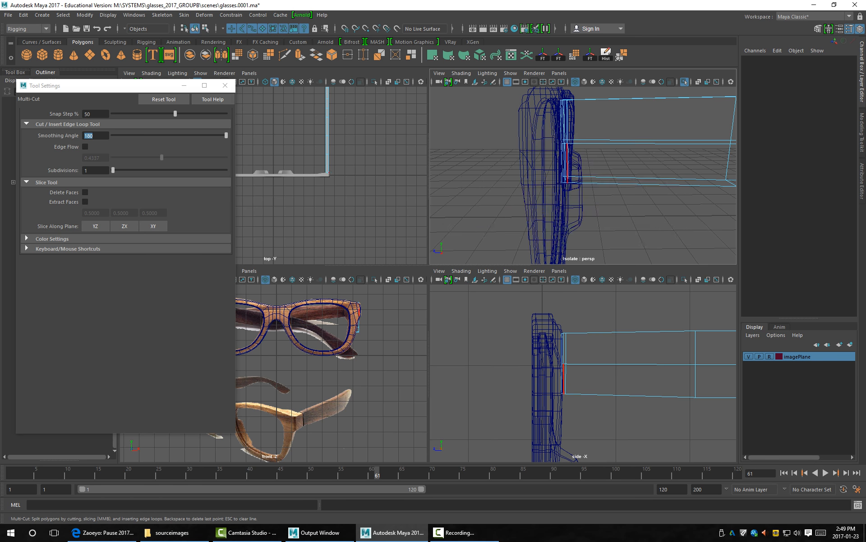
{"action": "key", "text": "space"}
{"action": "key", "text": "3"}
{"action": "left_click", "coordinate": [396, 288]}
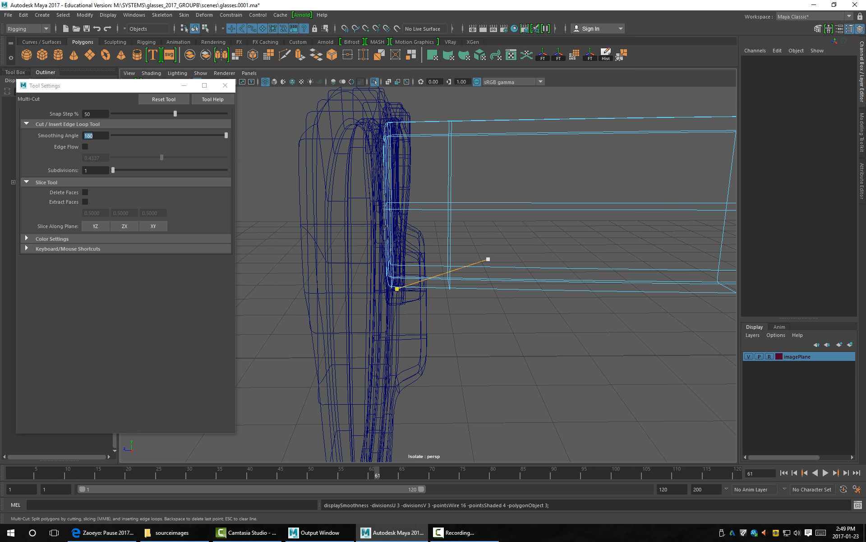
{"action": "key", "text": "Escape"}
{"action": "key", "text": "5"}
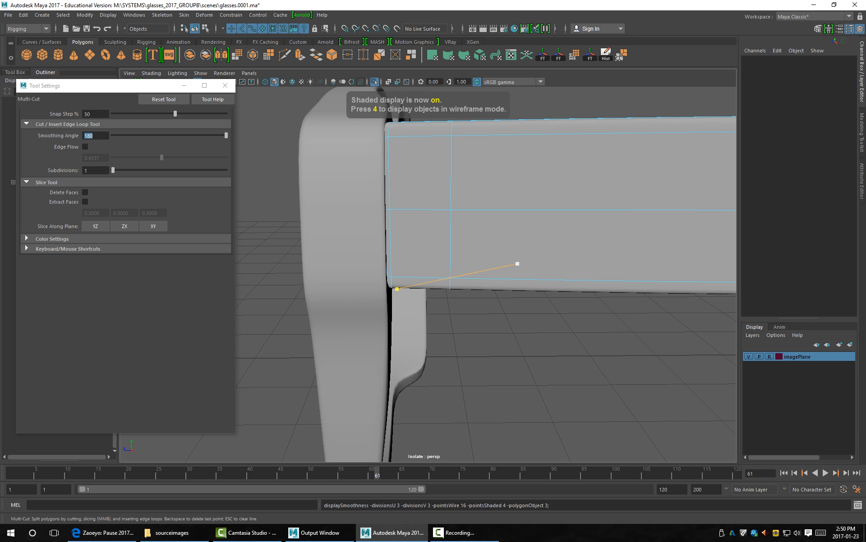
{"action": "key", "text": "q"}
{"action": "right_click_drag", "start_coordinate": [474, 200], "coordinate": [507, 167]}
{"action": "left_click", "coordinate": [519, 103]}
{"action": "right_click_drag", "start_coordinate": [519, 244], "coordinate": [433, 243], "text": "alt"}
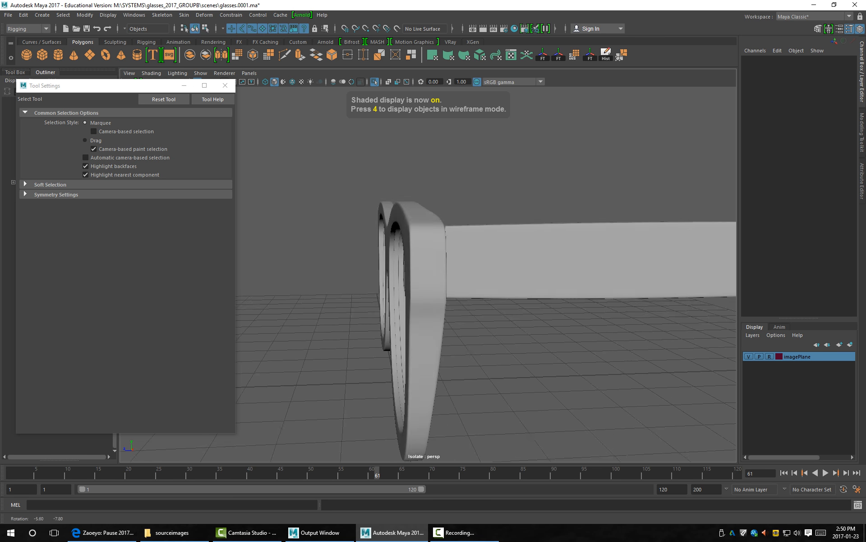
Examine the sharpened temple end and its joint with the frame from several angles.
{"action": "left_click", "coordinate": [528, 235]}
{"action": "left_click_drag", "start_coordinate": [491, 271], "coordinate": [527, 244], "text": "alt"}
{"action": "key", "text": "w"}
{"action": "left_click", "coordinate": [532, 316]}
{"action": "left_click_drag", "start_coordinate": [519, 325], "coordinate": [618, 397], "text": "alt"}
{"action": "middle_click_drag", "start_coordinate": [618, 397], "coordinate": [555, 352], "text": "alt"}
{"action": "left_click_drag", "start_coordinate": [555, 352], "coordinate": [570, 400], "text": "alt"}
{"action": "left_click", "coordinate": [487, 226]}
{"action": "left_click_drag", "start_coordinate": [525, 333], "coordinate": [417, 273]}
{"action": "left_click_drag", "start_coordinate": [489, 164], "coordinate": [485, 164]}
{"action": "left_click", "coordinate": [389, 197]}
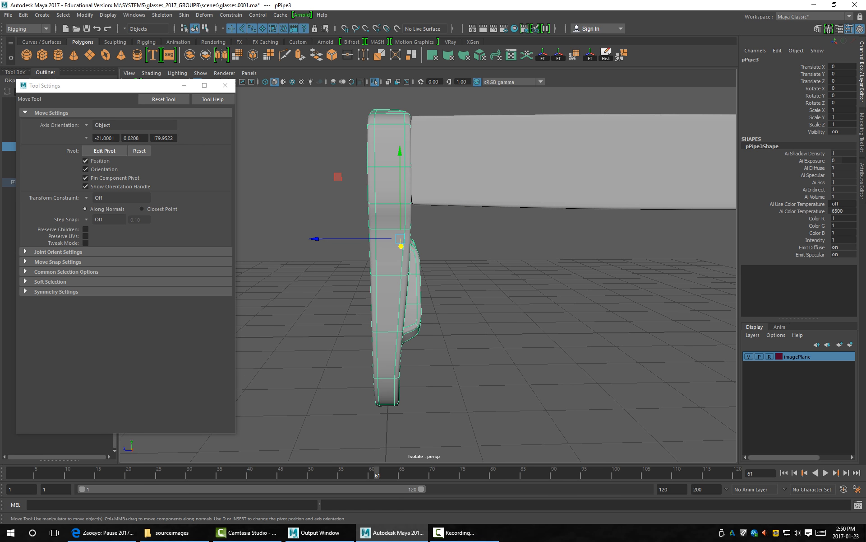
{"action": "left_click_drag", "start_coordinate": [389, 197], "coordinate": [514, 226], "text": "alt"}
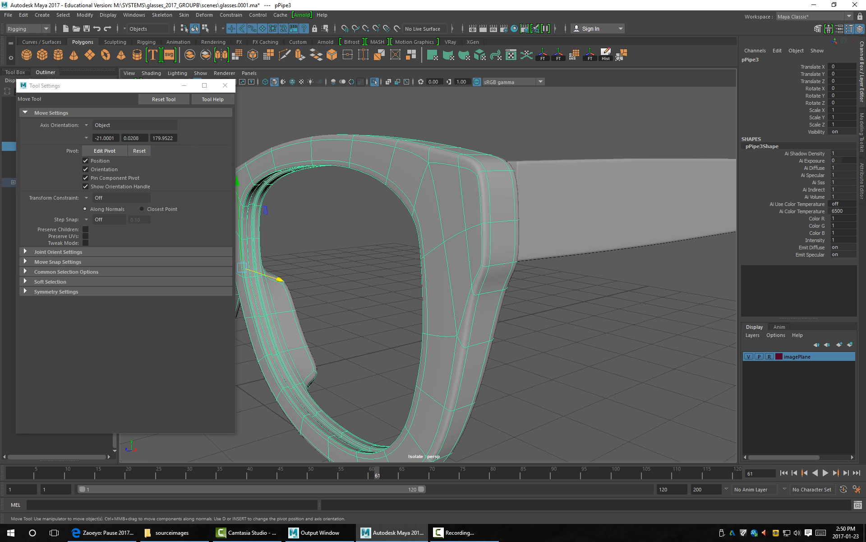
{"action": "right_click_drag", "start_coordinate": [479, 194], "coordinate": [482, 160]}
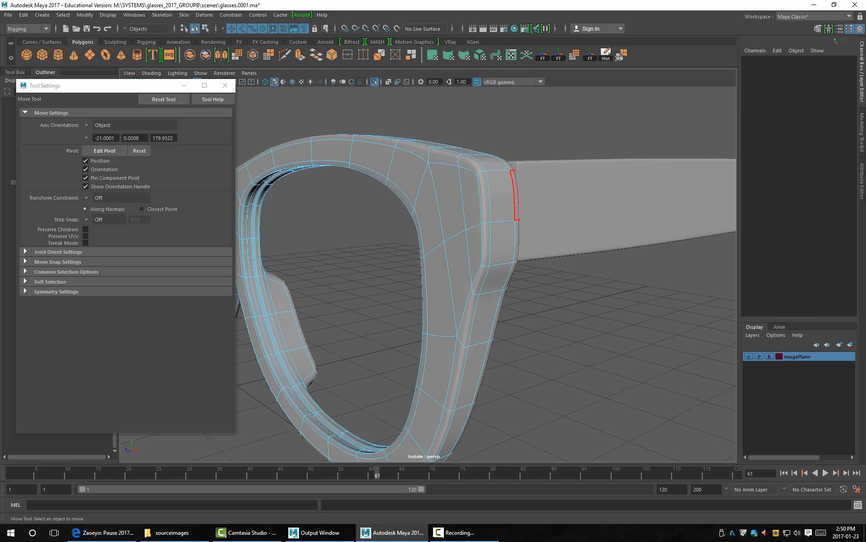
{"action": "left_click", "coordinate": [500, 196]}
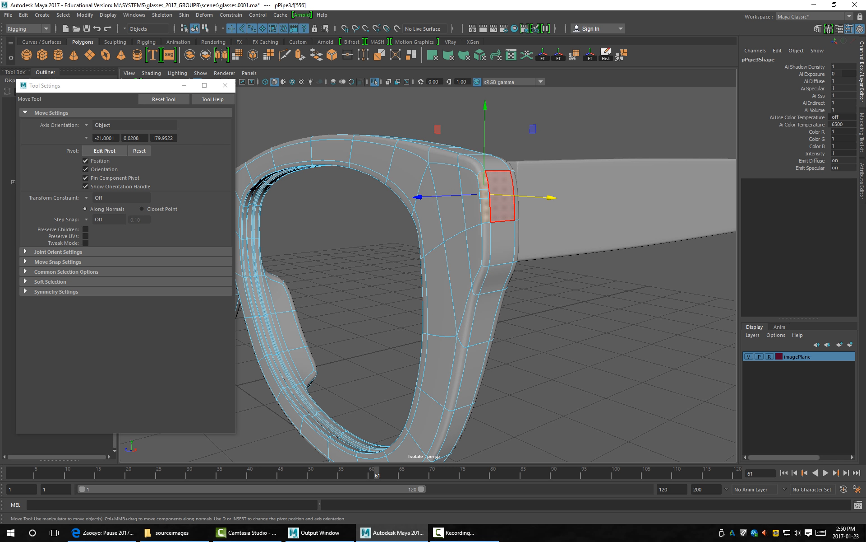
{"action": "key", "text": "ctrl+z"}
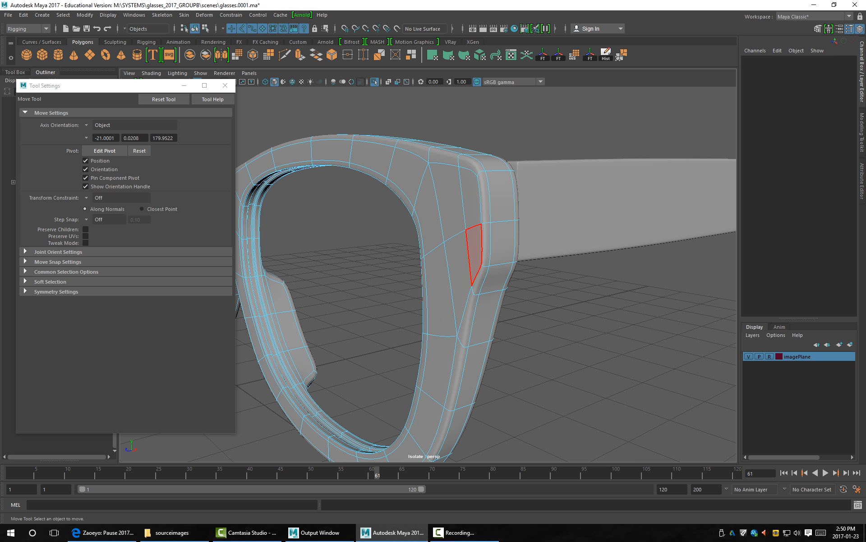
{"action": "key", "text": "q"}
{"action": "right_click_drag", "start_coordinate": [492, 228], "coordinate": [513, 178]}
{"action": "left_click", "coordinate": [586, 293]}
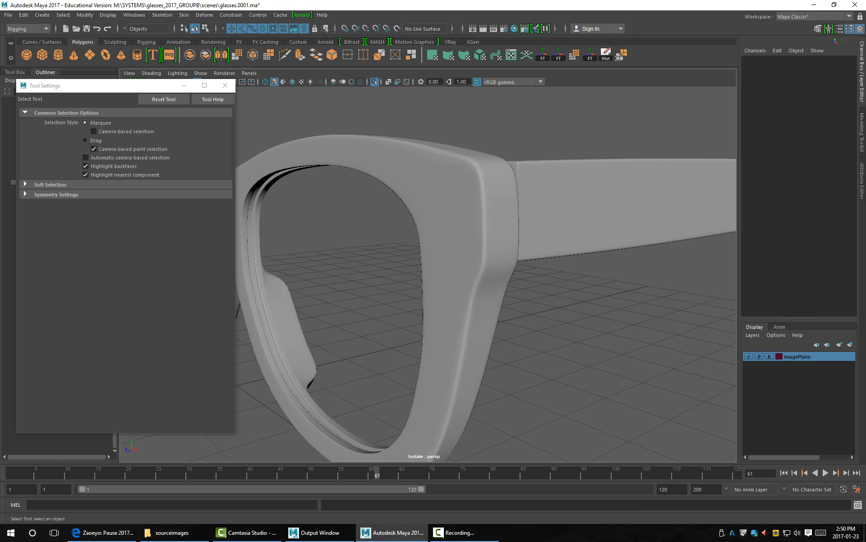
Lower the temple slightly relative to the frame, to Translate Y 2.889, and deselect it.
{"action": "left_click_drag", "start_coordinate": [587, 294], "coordinate": [519, 293], "text": "alt"}
{"action": "left_click", "coordinate": [519, 208]}
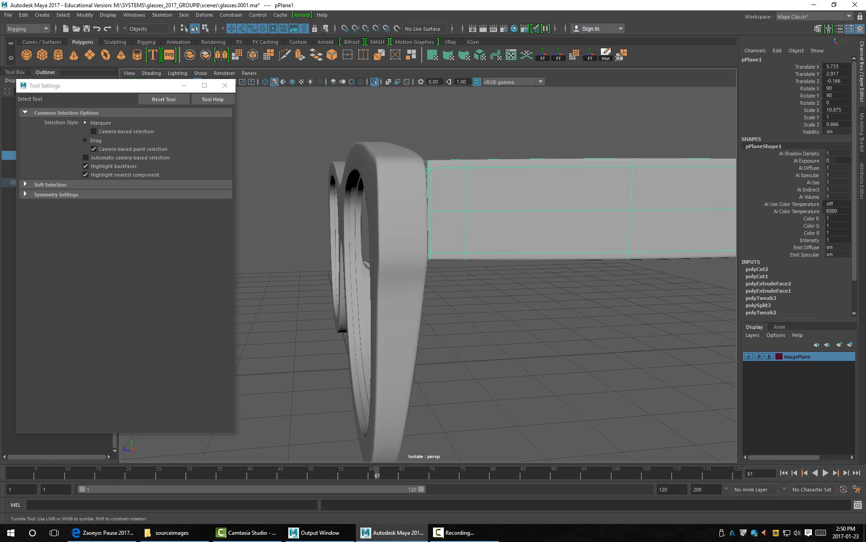
{"action": "left_click_drag", "start_coordinate": [519, 208], "coordinate": [500, 206], "text": "alt"}
{"action": "key", "text": "r"}
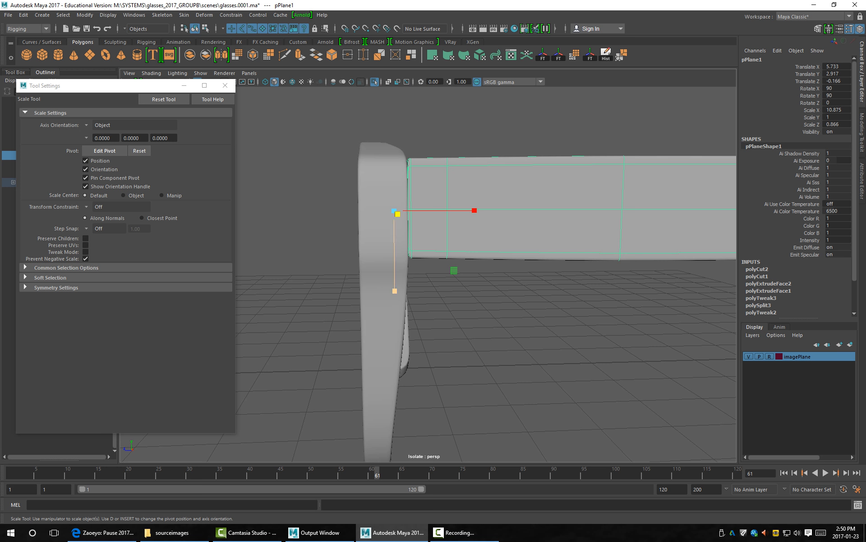
{"action": "key", "text": "w"}
{"action": "left_click_drag", "start_coordinate": [395, 294], "coordinate": [395, 299]}
{"action": "left_click", "coordinate": [451, 316]}
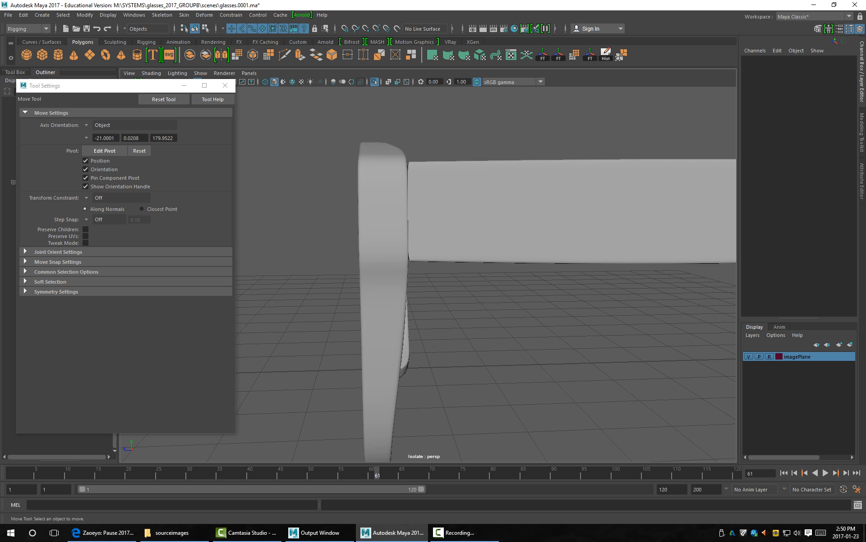
Try to reposition the corner vertices at the temple's front end where it meets the frame.
{"action": "left_click_drag", "start_coordinate": [451, 316], "coordinate": [528, 316], "text": "alt"}
{"action": "right_click_drag", "start_coordinate": [528, 316], "coordinate": [501, 316], "text": "alt"}
{"action": "left_click_drag", "start_coordinate": [501, 271], "coordinate": [488, 275], "text": "alt"}
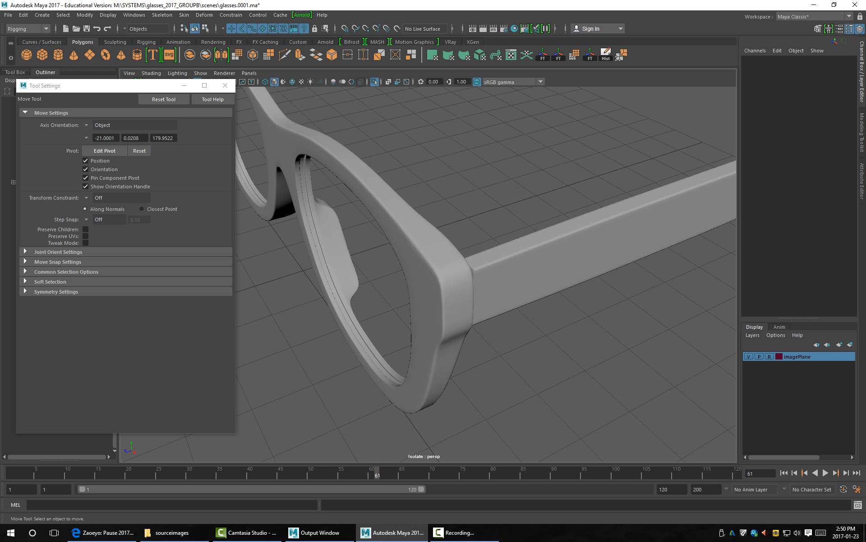
{"action": "right_click_drag", "start_coordinate": [519, 252], "coordinate": [471, 253]}
{"action": "left_click_drag", "start_coordinate": [471, 260], "coordinate": [419, 261], "text": "alt"}
{"action": "right_click_drag", "start_coordinate": [417, 275], "coordinate": [447, 275], "text": "alt"}
{"action": "left_click_drag", "start_coordinate": [447, 275], "coordinate": [379, 286], "text": "alt"}
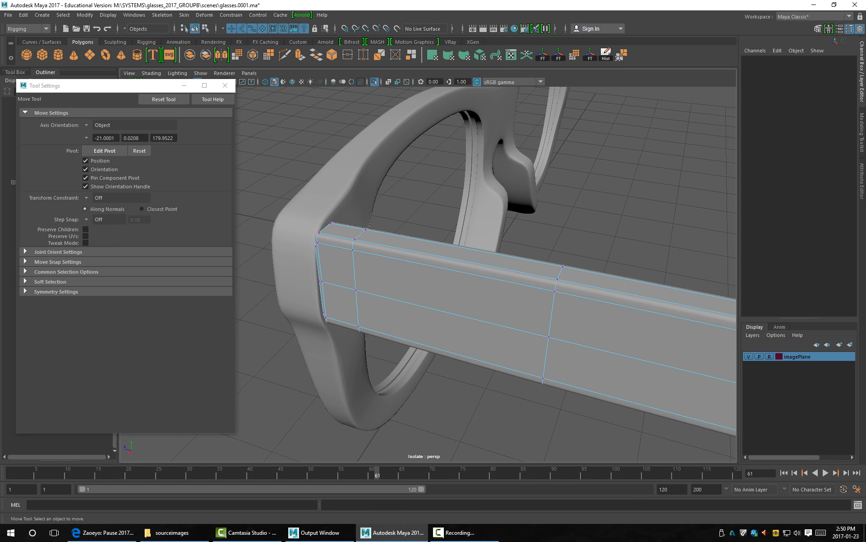
{"action": "left_click_drag", "start_coordinate": [305, 219], "coordinate": [326, 256]}
{"action": "left_click_drag", "start_coordinate": [265, 276], "coordinate": [269, 273]}
{"action": "mouse_move", "coordinate": [316, 316]}
{"action": "left_mouse_down", "text": "alt"}
{"action": "mouse_move", "coordinate": [311, 288]}
{"action": "mouse_move", "coordinate": [289, 292]}
{"action": "mouse_move", "coordinate": [314, 317]}
{"action": "left_mouse_up", "text": "alt"}
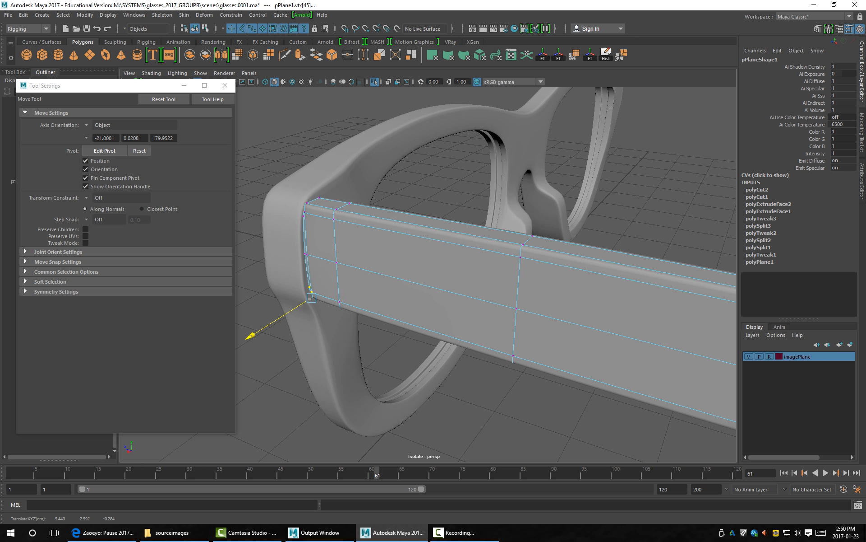
{"action": "key", "text": "F8"}
{"action": "left_click", "coordinate": [587, 189]}
Undo the vertex moves at the temple's front end and return to object mode with nothing selected.
{"action": "left_click_drag", "start_coordinate": [486, 274], "coordinate": [542, 264], "text": "alt"}
{"action": "right_click_drag", "start_coordinate": [541, 264], "coordinate": [582, 264], "text": "alt"}
{"action": "left_click_drag", "start_coordinate": [496, 262], "coordinate": [537, 311], "text": "alt"}
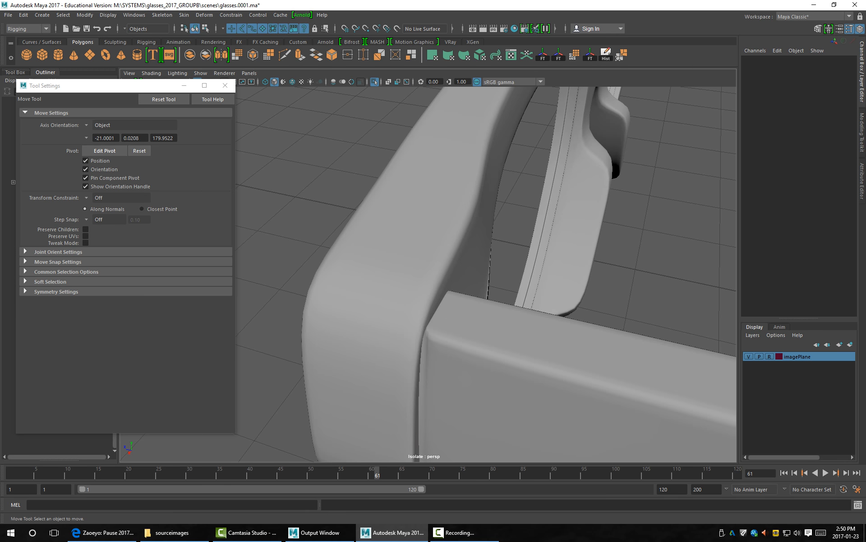
{"action": "key", "text": "ctrl+z"}
{"action": "key", "text": "ctrl+z"}
{"action": "key", "text": "ctrl+z"}
{"action": "key", "text": "ctrl+z"}
{"action": "key", "text": "ctrl+z"}
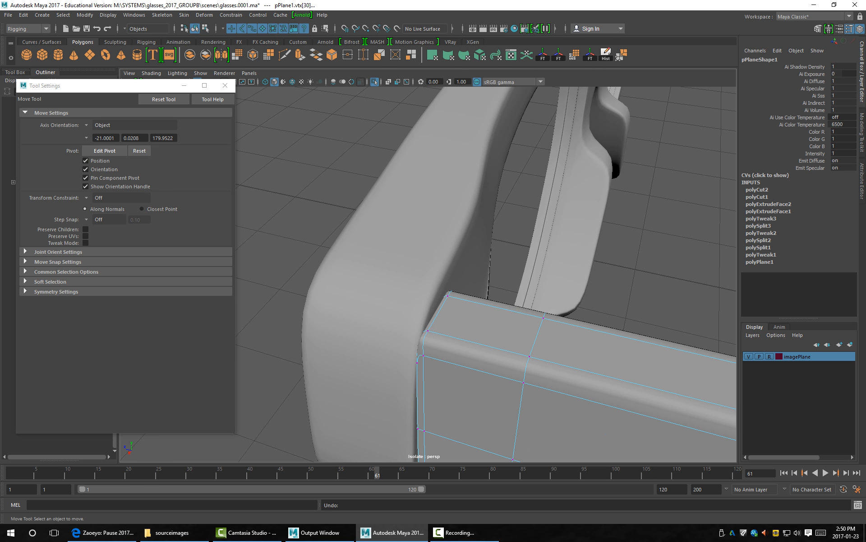
{"action": "right_click_drag", "start_coordinate": [448, 306], "coordinate": [483, 292]}
{"action": "left_click", "coordinate": [505, 271]}
Examine the temple's joint with the frame and the temple's full length from several angles.
{"action": "left_click_drag", "start_coordinate": [496, 276], "coordinate": [419, 228], "text": "alt"}
{"action": "right_click_drag", "start_coordinate": [420, 228], "coordinate": [478, 228], "text": "alt"}
{"action": "left_click_drag", "start_coordinate": [451, 252], "coordinate": [510, 303], "text": "alt"}
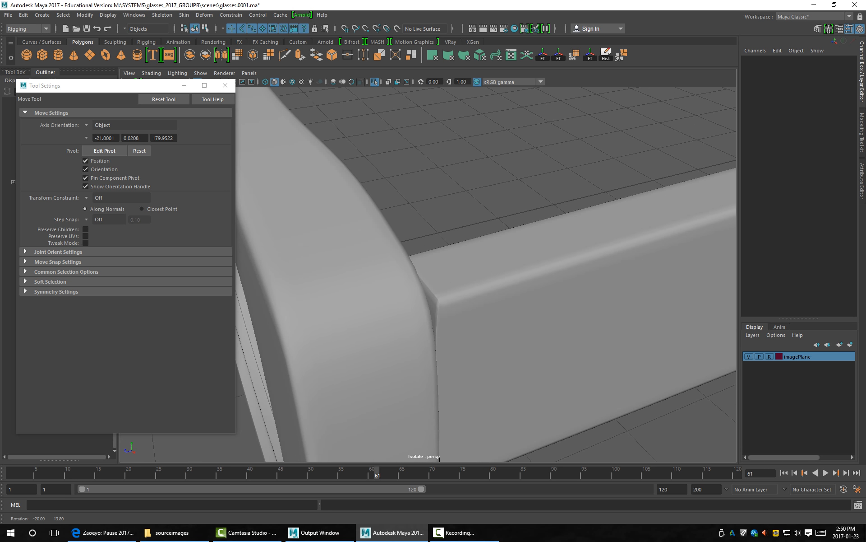
{"action": "left_click", "coordinate": [519, 325]}
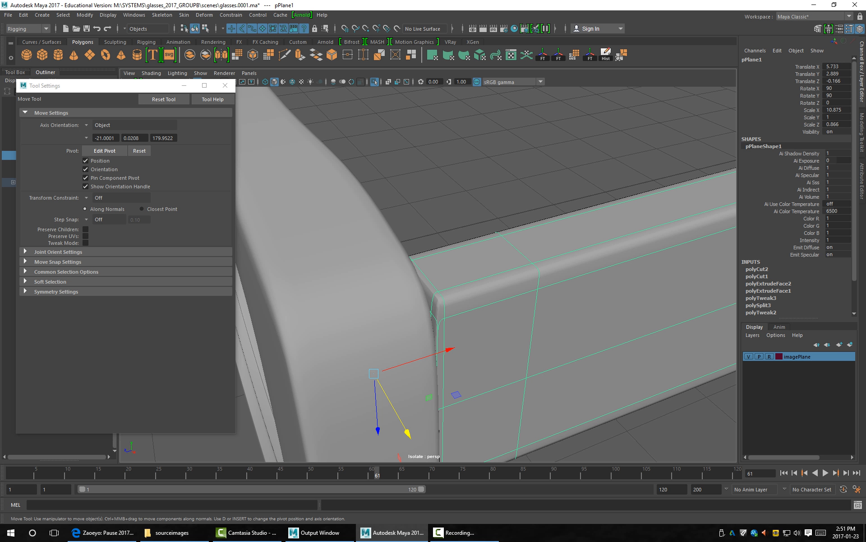
{"action": "key", "text": "alt+d"}
{"action": "left_click_drag", "start_coordinate": [466, 274], "coordinate": [406, 243], "text": "alt"}
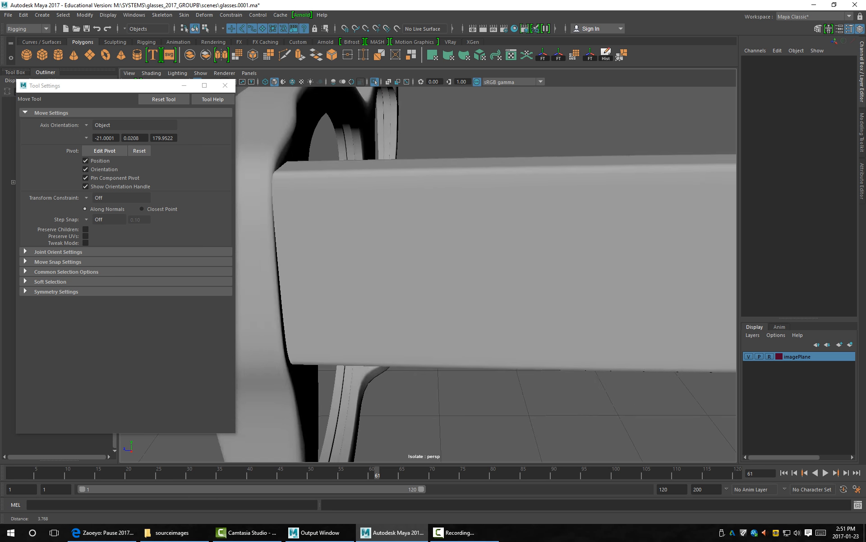
{"action": "right_click_drag", "start_coordinate": [466, 274], "coordinate": [352, 274], "text": "alt"}
{"action": "left_click_drag", "start_coordinate": [465, 274], "coordinate": [548, 343], "text": "alt"}
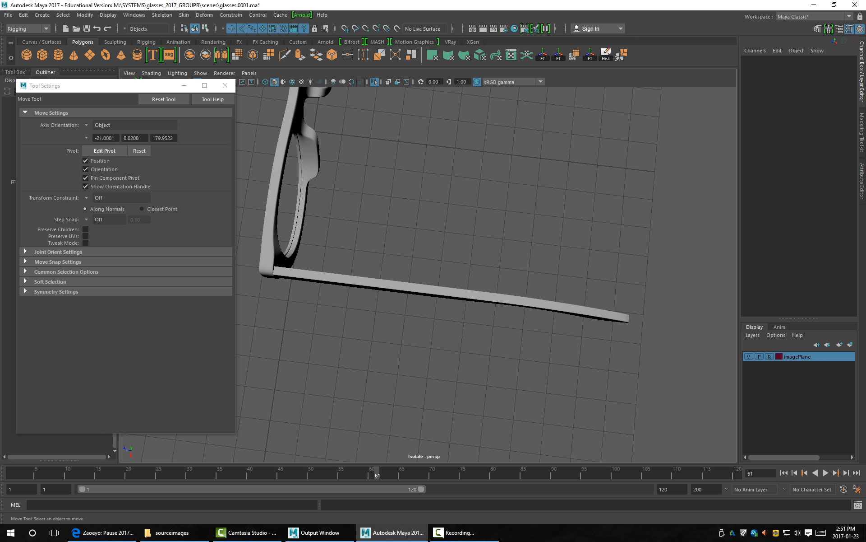
Scale the vertices of the temple's rear portion to about 0.8 in thickness, and exit to object mode with nothing selected.
{"action": "right_click_drag", "start_coordinate": [459, 272], "coordinate": [416, 273]}
{"action": "left_click_drag", "start_coordinate": [416, 273], "coordinate": [429, 281], "text": "alt"}
{"action": "left_click_drag", "start_coordinate": [375, 269], "coordinate": [679, 386]}
{"action": "key", "text": "r"}
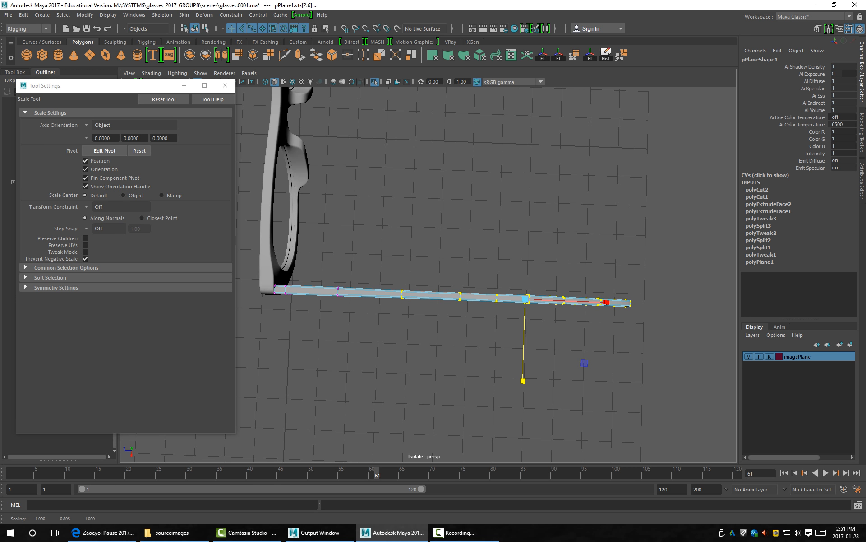
{"action": "key", "text": "q"}
{"action": "right_click_drag", "start_coordinate": [459, 293], "coordinate": [479, 265]}
{"action": "left_click", "coordinate": [479, 265]}
{"action": "mouse_move", "coordinate": [479, 265]}
{"action": "left_mouse_down", "text": "alt"}
{"action": "mouse_move", "coordinate": [419, 226]}
{"action": "mouse_move", "coordinate": [375, 213]}
{"action": "mouse_move", "coordinate": [438, 222]}
{"action": "mouse_move", "coordinate": [497, 262]}
{"action": "left_mouse_up", "text": "alt"}
Select the temple and open the options of the Lattice deformer in the Rigging menu set.
{"action": "left_click", "coordinate": [492, 288]}
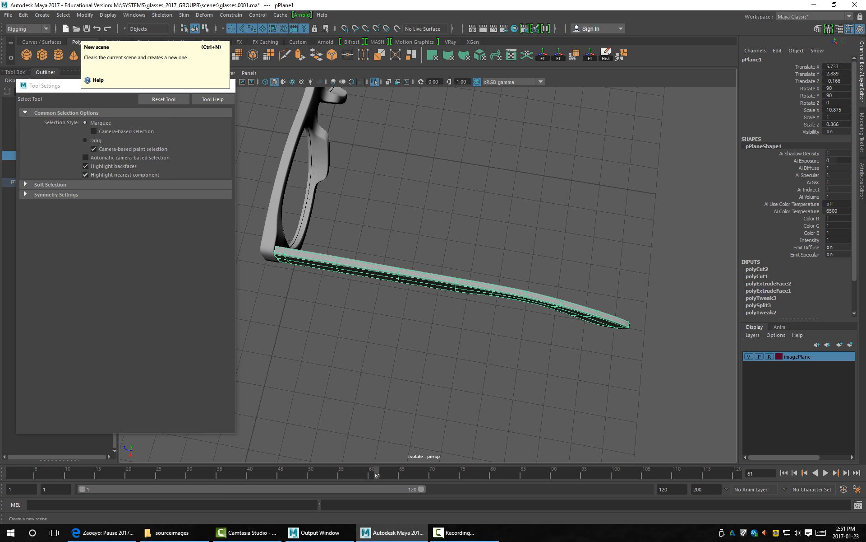
{"action": "left_click", "coordinate": [27, 28]}
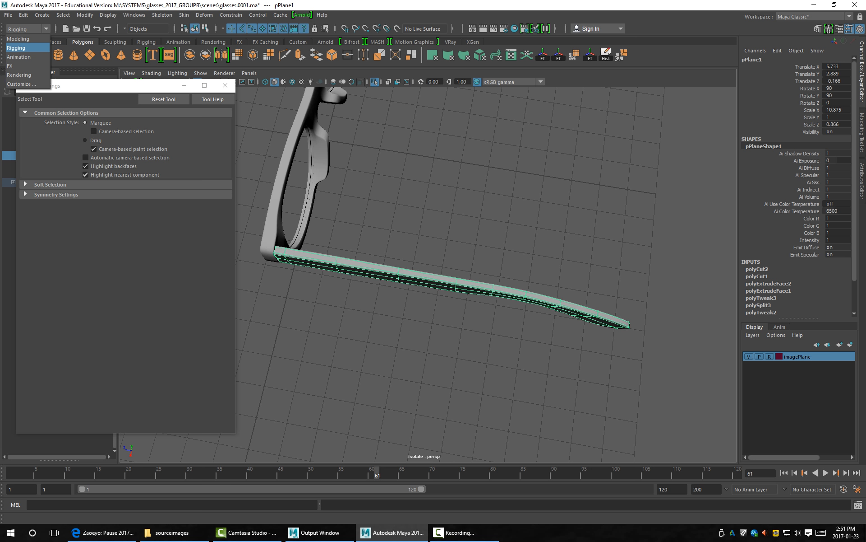
{"action": "left_click", "coordinate": [16, 48]}
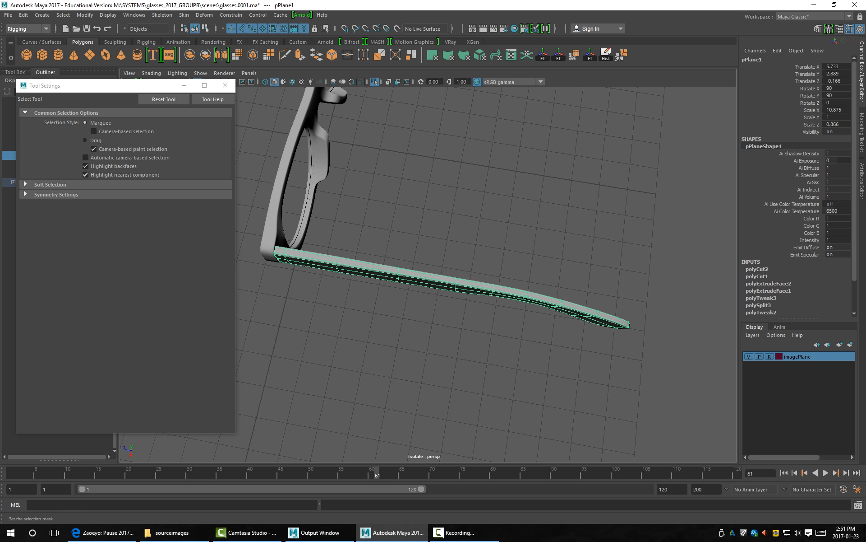
{"action": "left_click", "coordinate": [184, 15]}
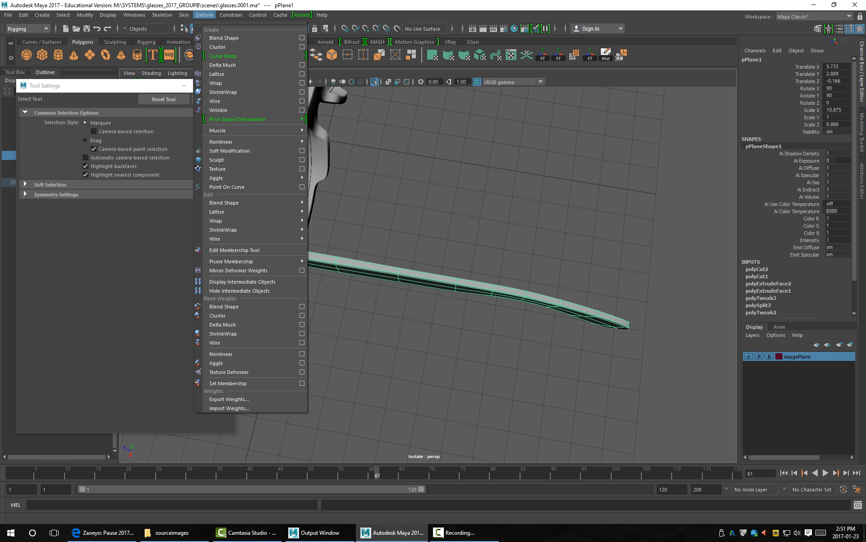
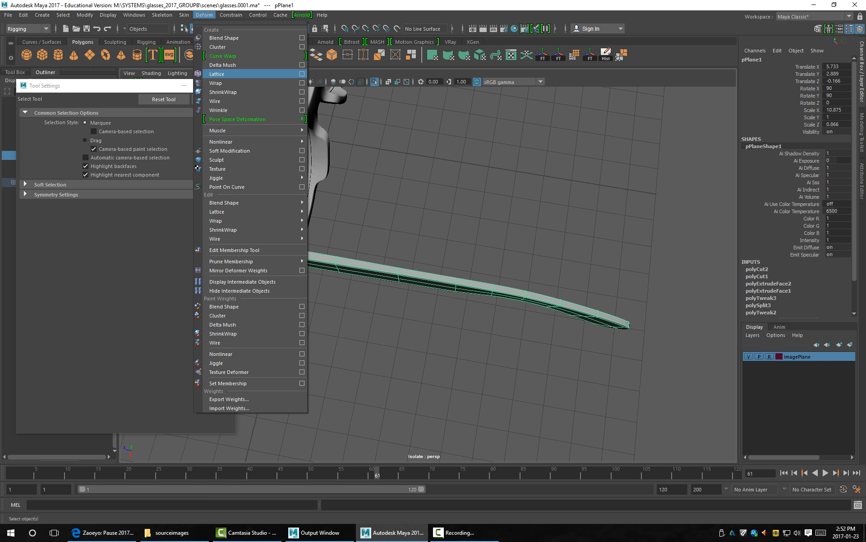
{"action": "left_click", "coordinate": [302, 74]}
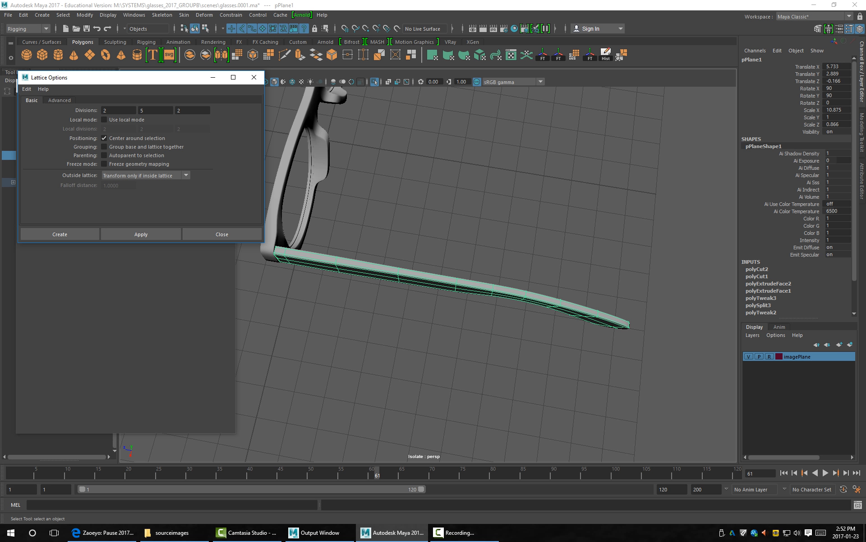
Create a polygon plane and move it well behind the glasses, to about Translate Z -33.78.
{"action": "right_click_drag", "start_coordinate": [473, 271], "coordinate": [379, 271], "text": "alt"}
{"action": "middle_click_drag", "start_coordinate": [379, 271], "coordinate": [473, 285], "text": "alt"}
{"action": "right_click_drag", "start_coordinate": [473, 285], "coordinate": [428, 286], "text": "alt"}
{"action": "middle_click_drag", "start_coordinate": [428, 285], "coordinate": [406, 236], "text": "alt"}
{"action": "left_click_drag", "start_coordinate": [406, 236], "coordinate": [434, 235], "text": "alt"}
{"action": "right_click_drag", "start_coordinate": [433, 235], "coordinate": [406, 236], "text": "alt"}
{"action": "middle_click_drag", "start_coordinate": [406, 236], "coordinate": [304, 230], "text": "alt"}
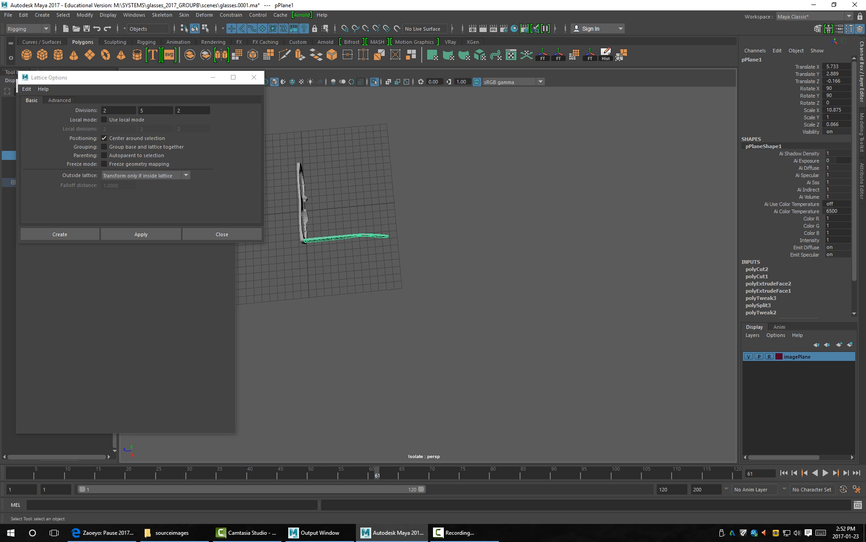
{"action": "left_click", "coordinate": [89, 55]}
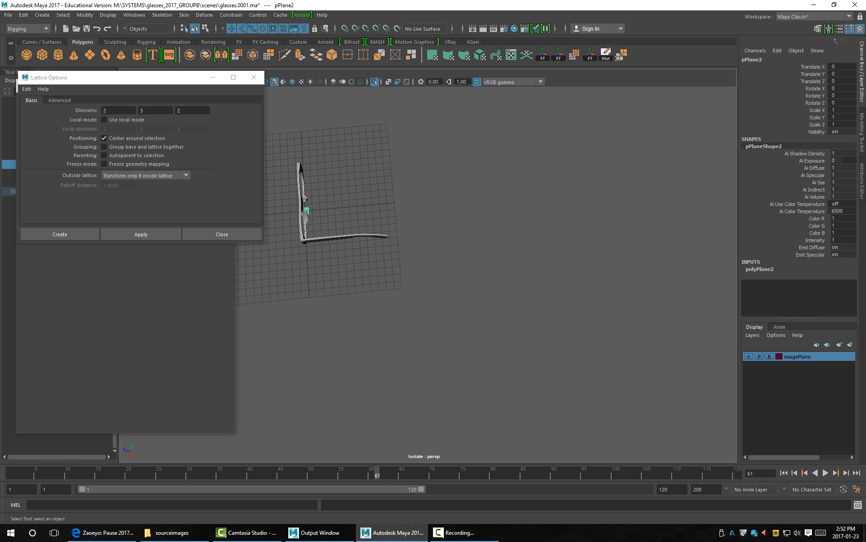
{"action": "key", "text": "w"}
{"action": "left_click_drag", "start_coordinate": [280, 213], "coordinate": [529, 190]}
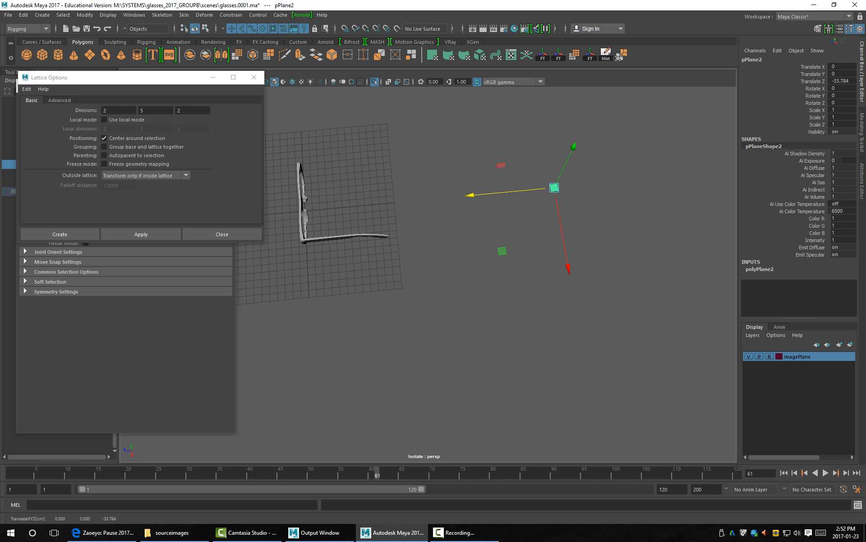
Set the new plane's width and height subdivisions to 50 and frame it in the view.
{"action": "left_click", "coordinate": [760, 269]}
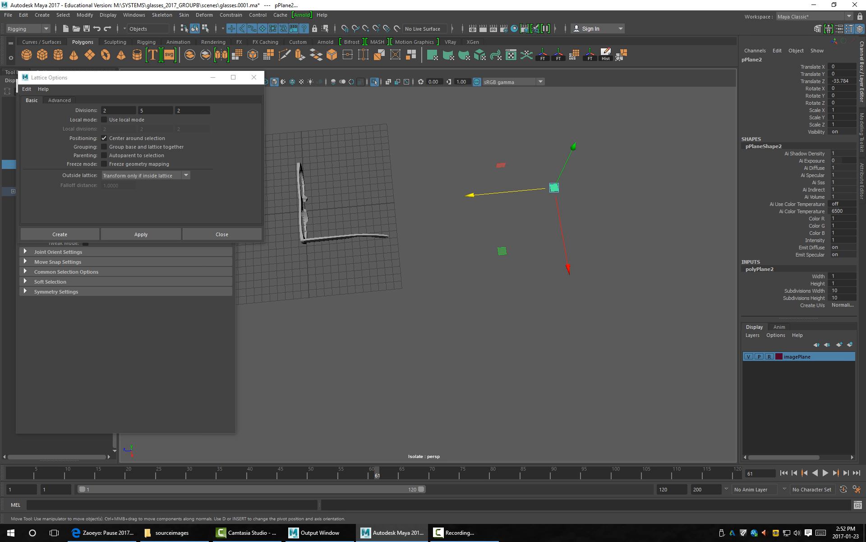
{"action": "left_click_drag", "start_coordinate": [842, 290], "coordinate": [841, 298]}
{"action": "type", "text": "50"}
{"action": "key", "text": "Return"}
{"action": "key", "text": "f"}
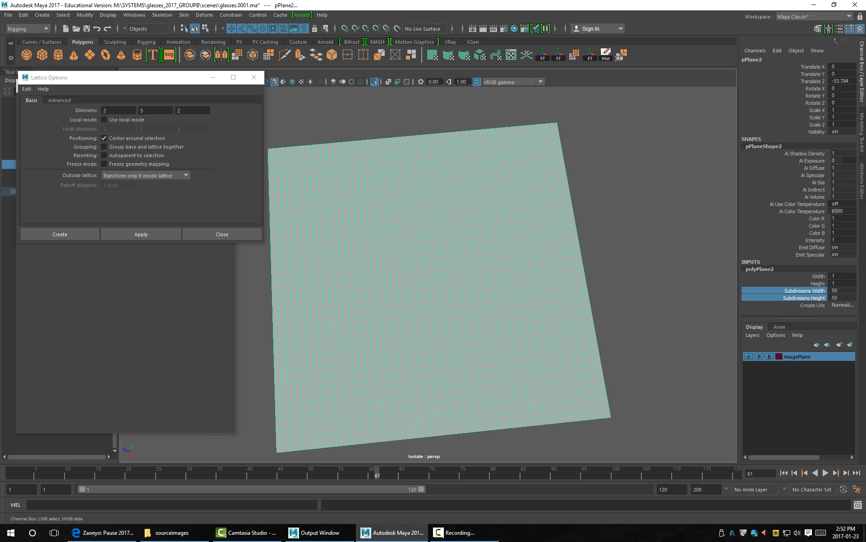
{"action": "left_click", "coordinate": [641, 271]}
{"action": "left_click_drag", "start_coordinate": [452, 271], "coordinate": [475, 293], "text": "alt"}
Duplicate the subdivided plane and move the copy beside the original, to about Translate Z -35.16.
{"action": "left_click", "coordinate": [428, 275]}
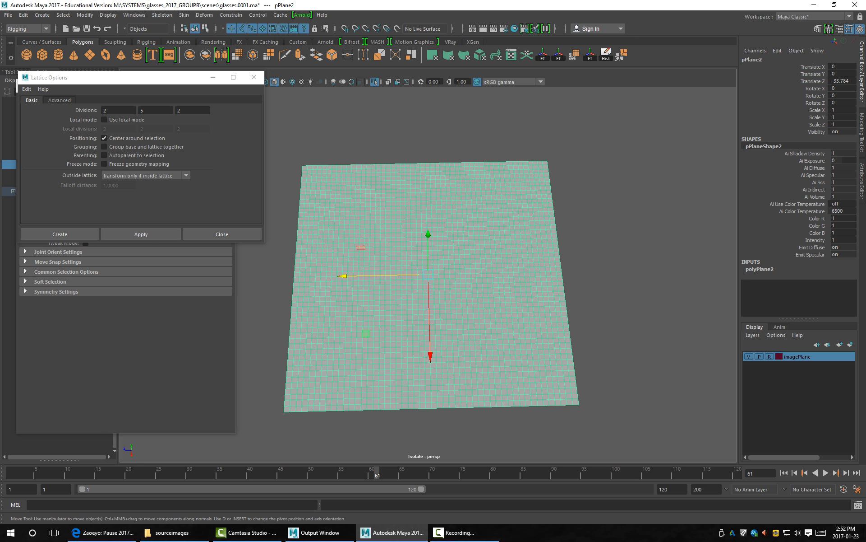
{"action": "key", "text": "ctrl+d"}
{"action": "left_click_drag", "start_coordinate": [345, 275], "coordinate": [706, 267]}
{"action": "middle_click_drag", "start_coordinate": [706, 268], "coordinate": [653, 249], "text": "alt"}
{"action": "scroll", "coordinate": [653, 250], "scroll_direction": "down", "scroll_amount": 2}
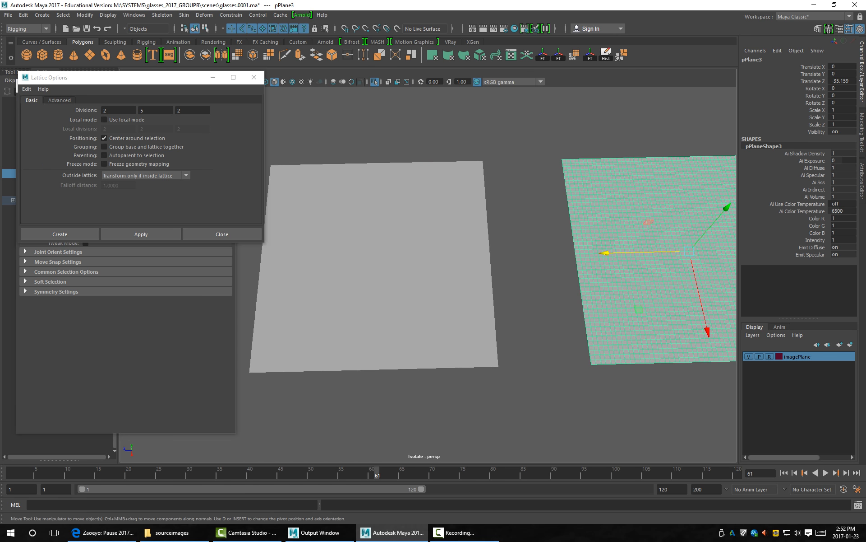
{"action": "left_click_drag", "start_coordinate": [653, 249], "coordinate": [652, 233], "text": "alt"}
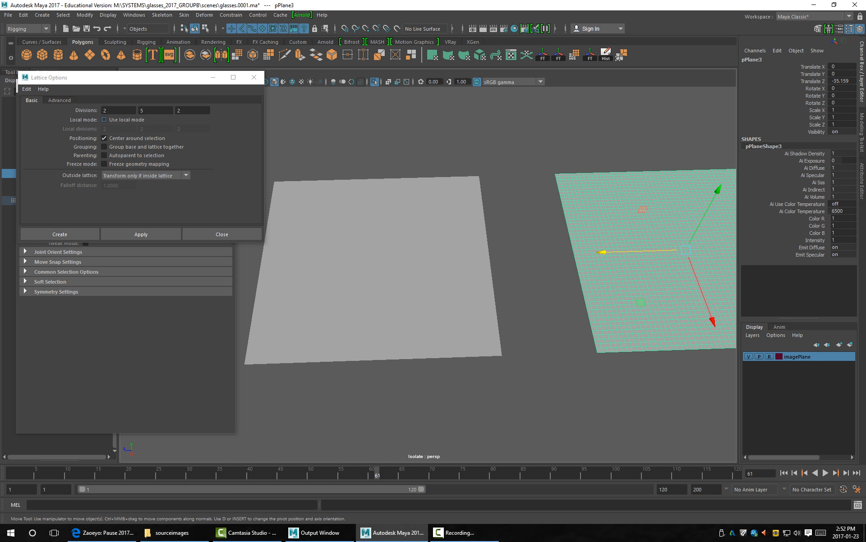
Apply a 2 × 5 × 2 lattice to the copied plane without local mode and another to the original with local mode enabled.
{"action": "left_click", "coordinate": [141, 233]}
{"action": "left_click", "coordinate": [361, 259]}
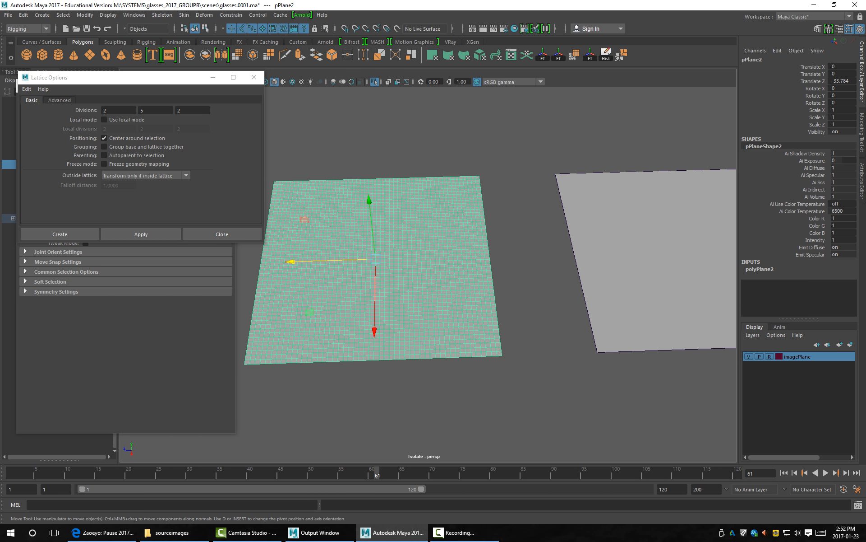
{"action": "left_click", "coordinate": [104, 120]}
{"action": "left_click", "coordinate": [141, 234]}
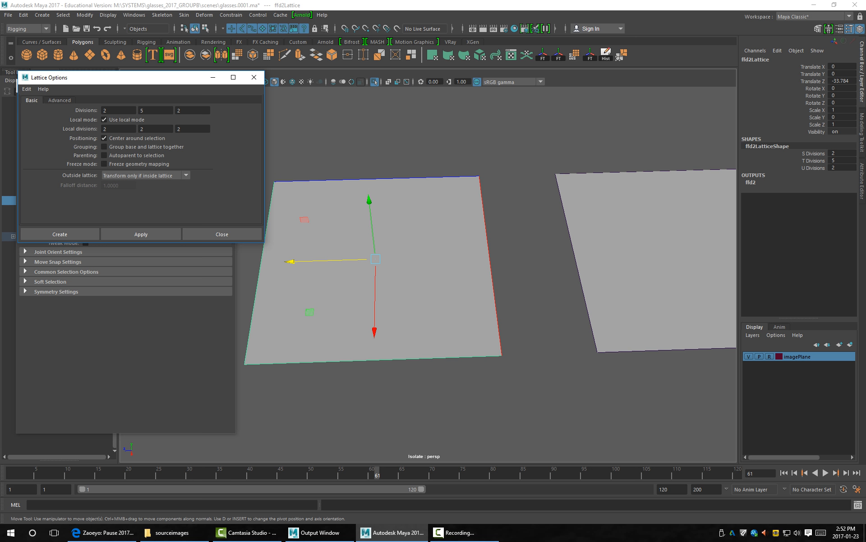
Set the S, T and U divisions to 4 on the lattices of both sample planes.
{"action": "left_click_drag", "start_coordinate": [842, 153], "coordinate": [842, 167]}
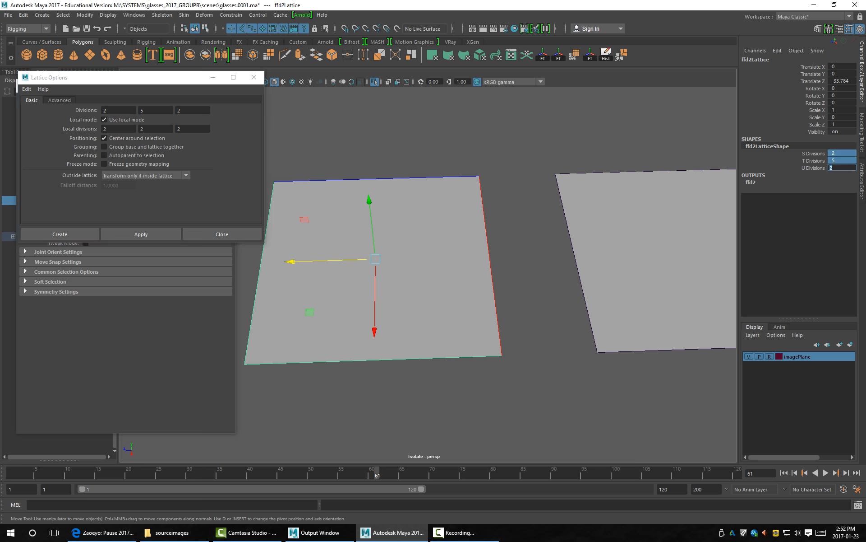
{"action": "type", "text": "4"}
{"action": "key", "text": "Return"}
{"action": "left_click", "coordinate": [641, 252]}
{"action": "left_click", "coordinate": [632, 171]}
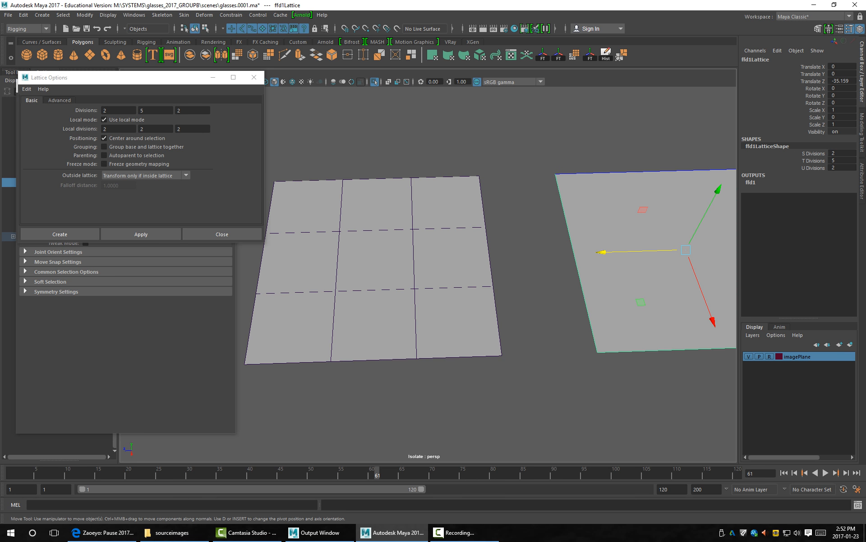
{"action": "left_click_drag", "start_coordinate": [839, 153], "coordinate": [832, 168]}
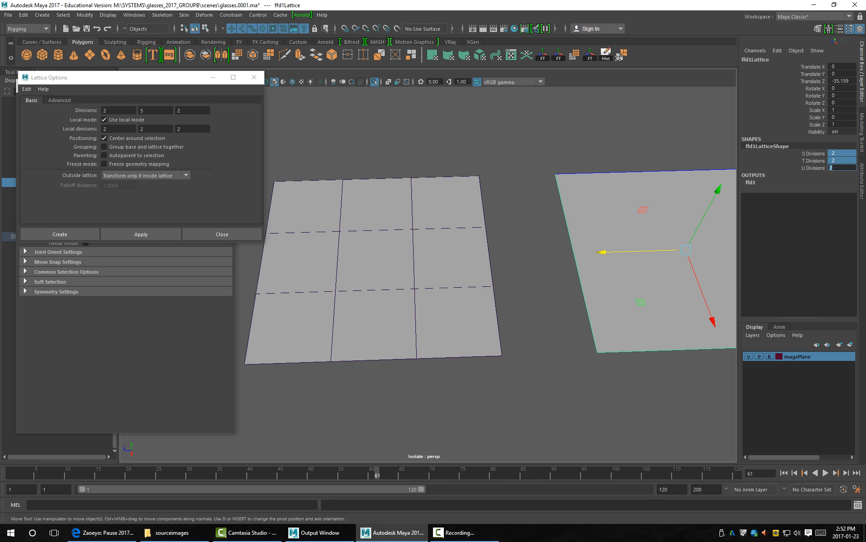
{"action": "key", "text": "Return"}
{"action": "left_click", "coordinate": [528, 149]}
{"action": "left_click_drag", "start_coordinate": [497, 253], "coordinate": [498, 221], "text": "alt"}
{"action": "middle_click_drag", "start_coordinate": [498, 221], "coordinate": [422, 207], "text": "alt"}
{"action": "left_click_drag", "start_coordinate": [586, 184], "coordinate": [558, 231]}
{"action": "key", "text": "ctrl+F9"}
{"action": "left_click", "coordinate": [618, 262]}
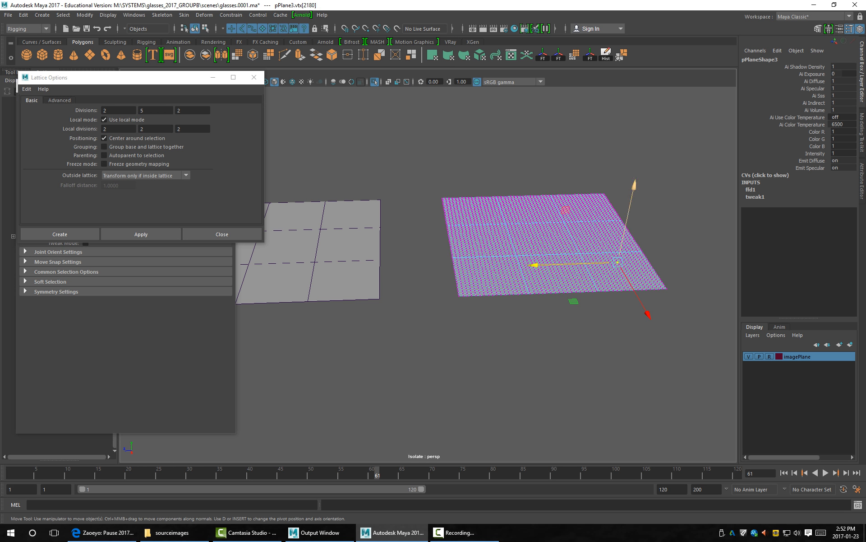
{"action": "left_click", "coordinate": [634, 246]}
{"action": "left_click", "coordinate": [645, 255]}
{"action": "right_click", "coordinate": [597, 194]}
{"action": "left_click", "coordinate": [641, 181]}
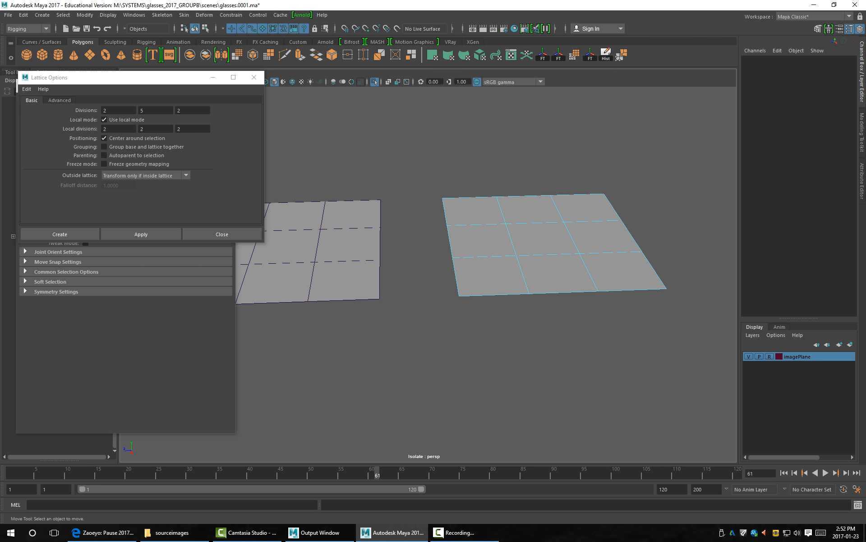
Raise one corner lattice point of the copied plane's non-local lattice and inspect the resulting deformation from several sides.
{"action": "left_click", "coordinate": [601, 217]}
{"action": "left_click_drag", "start_coordinate": [628, 211], "coordinate": [594, 218]}
{"action": "left_click", "coordinate": [616, 212]}
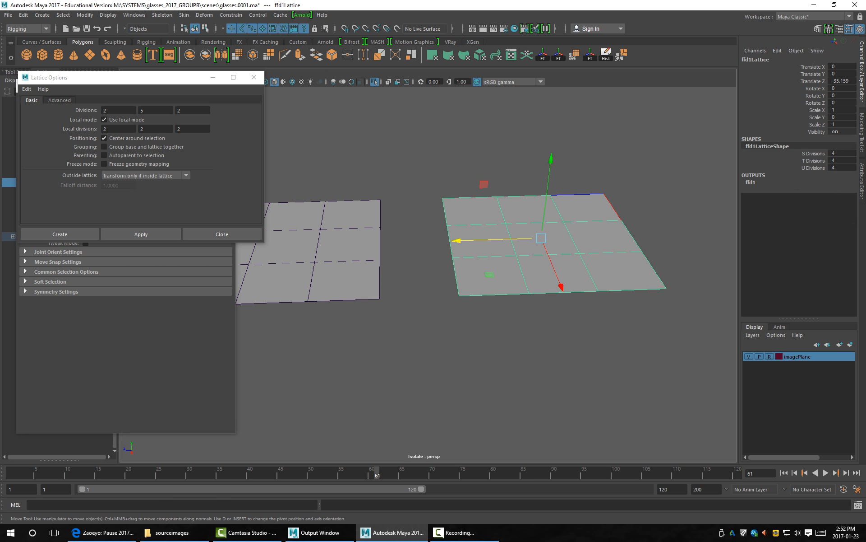
{"action": "key", "text": "F9"}
{"action": "left_click", "coordinate": [666, 288]}
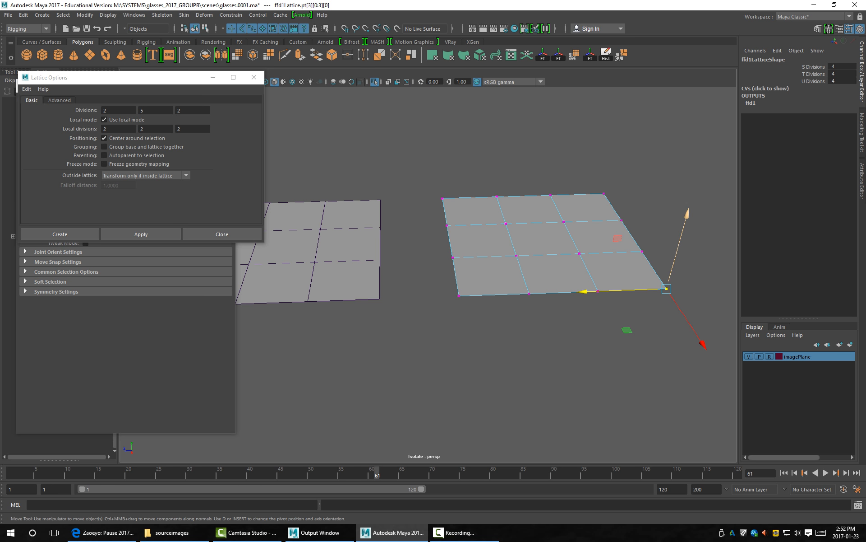
{"action": "left_click", "coordinate": [687, 212]}
{"action": "left_click_drag", "start_coordinate": [687, 212], "coordinate": [688, 185], "text": "alt"}
{"action": "middle_click_drag", "start_coordinate": [688, 185], "coordinate": [579, 209], "text": "alt"}
{"action": "right_click_drag", "start_coordinate": [579, 209], "coordinate": [632, 209], "text": "alt"}
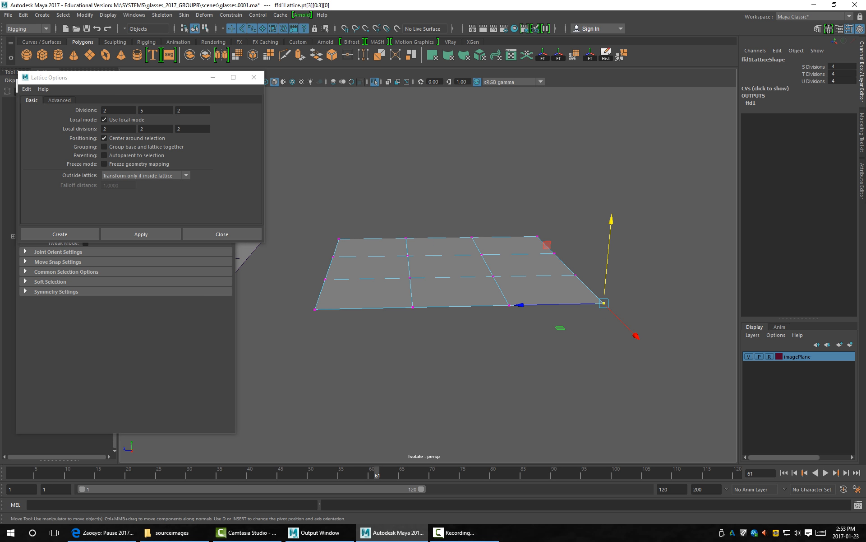
{"action": "left_click", "coordinate": [611, 220]}
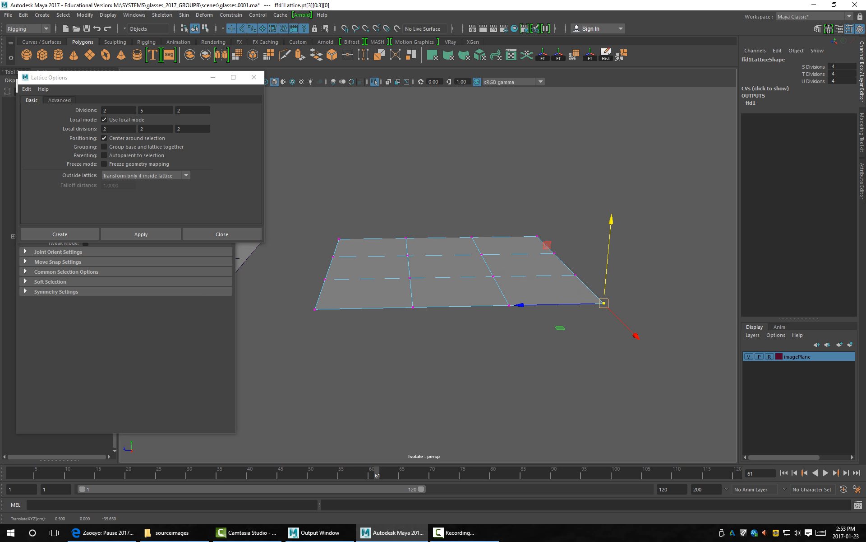
{"action": "left_click_drag", "start_coordinate": [611, 220], "coordinate": [587, 90]}
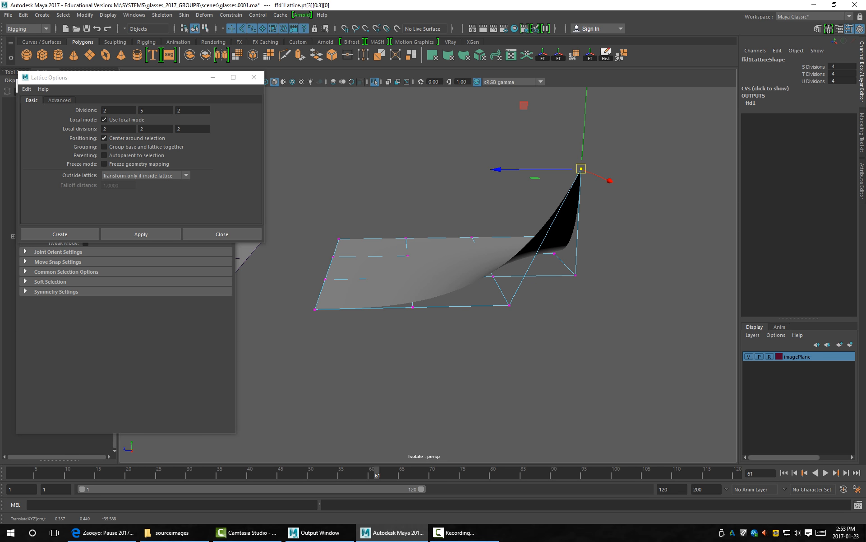
{"action": "left_click_drag", "start_coordinate": [383, 253], "coordinate": [674, 271], "text": "alt"}
{"action": "left_click_drag", "start_coordinate": [291, 168], "coordinate": [321, 161]}
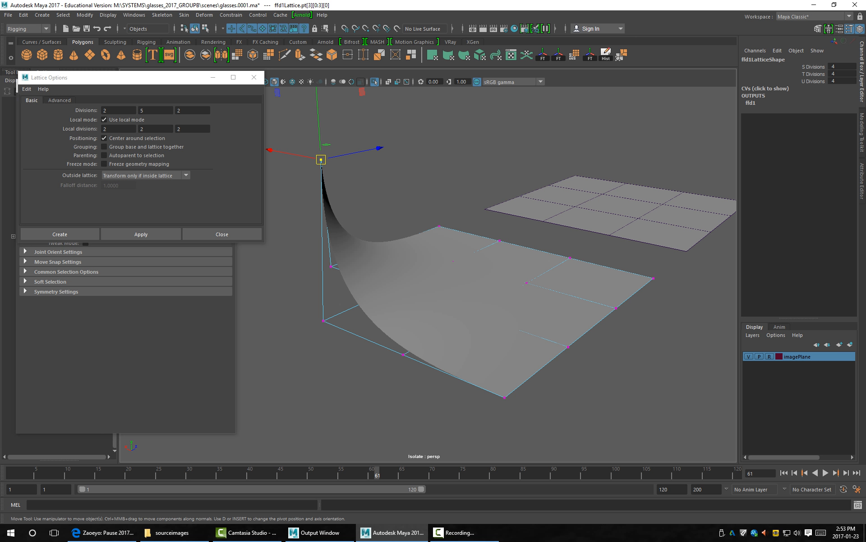
{"action": "left_click_drag", "start_coordinate": [361, 270], "coordinate": [632, 255], "text": "alt"}
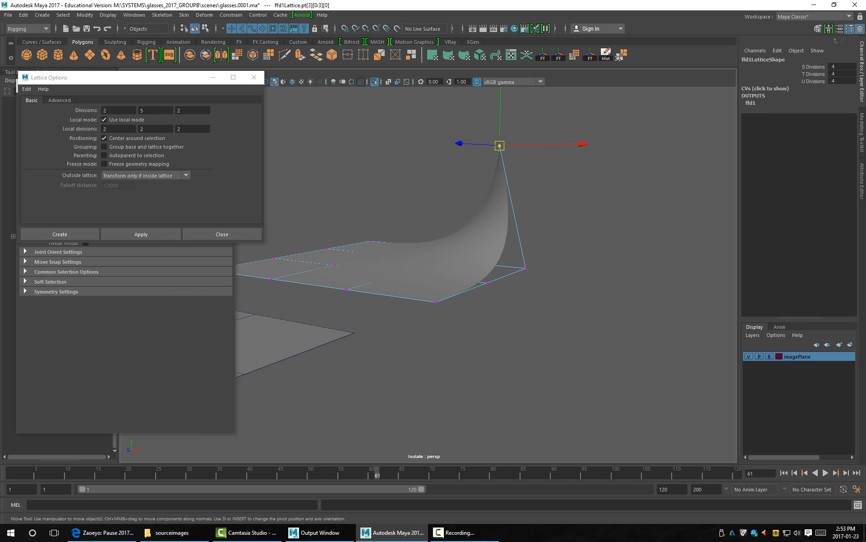
{"action": "left_click_drag", "start_coordinate": [496, 316], "coordinate": [451, 316], "text": "alt"}
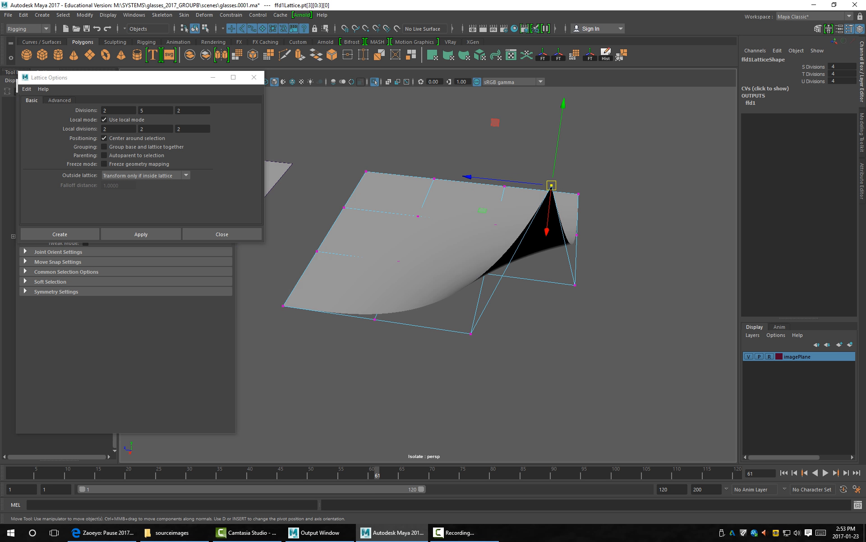
Raise the matching corner lattice point of the original plane's local-mode lattice.
{"action": "middle_click_drag", "start_coordinate": [406, 280], "coordinate": [596, 265], "text": "alt"}
{"action": "left_click_drag", "start_coordinate": [496, 271], "coordinate": [564, 270], "text": "alt"}
{"action": "right_click_drag", "start_coordinate": [452, 249], "coordinate": [519, 249], "text": "alt"}
{"action": "key", "text": "F8"}
{"action": "left_click_drag", "start_coordinate": [482, 325], "coordinate": [400, 261]}
{"action": "left_click", "coordinate": [419, 262]}
{"action": "right_click_drag", "start_coordinate": [505, 326], "coordinate": [484, 315]}
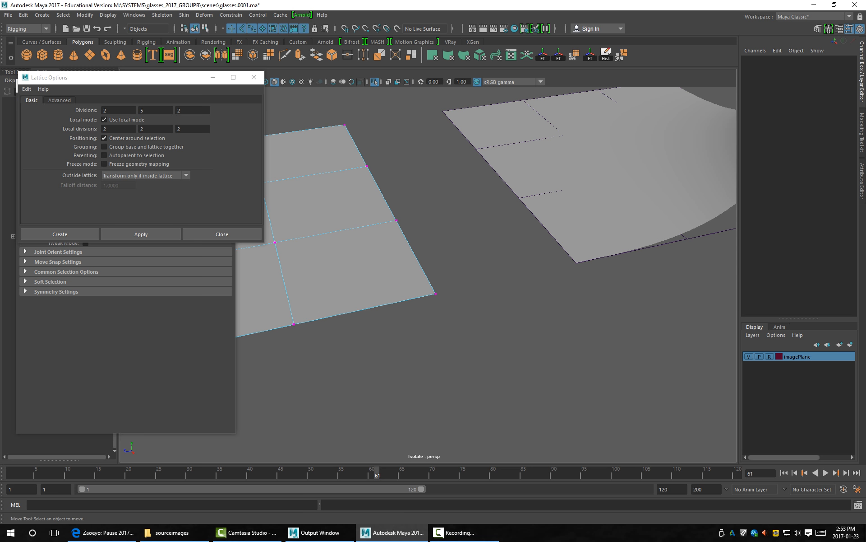
{"action": "left_click_drag", "start_coordinate": [460, 316], "coordinate": [417, 275]}
{"action": "middle_click_drag", "start_coordinate": [474, 271], "coordinate": [449, 292], "text": "alt"}
{"action": "left_click_drag", "start_coordinate": [449, 292], "coordinate": [477, 147], "text": "alt"}
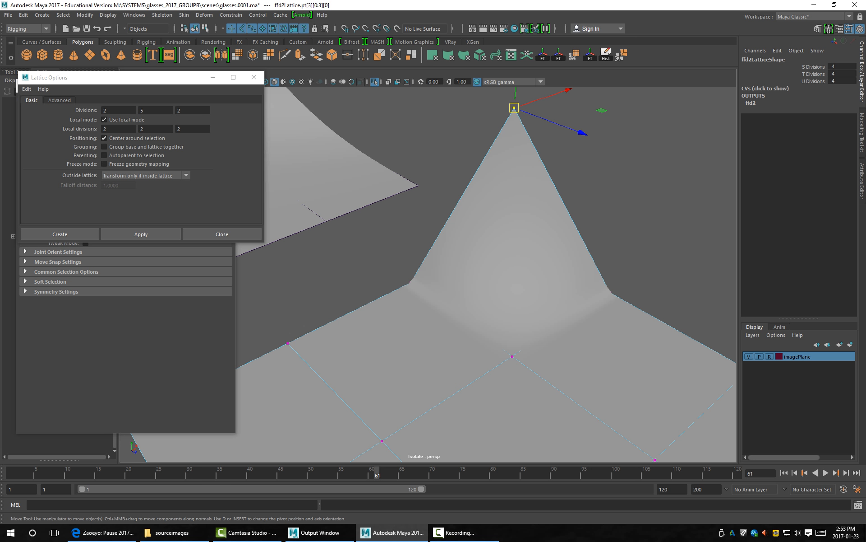
Compare the deformation of the local-mode plane with the non-local one in wireframe and shaded display.
{"action": "key", "text": "4"}
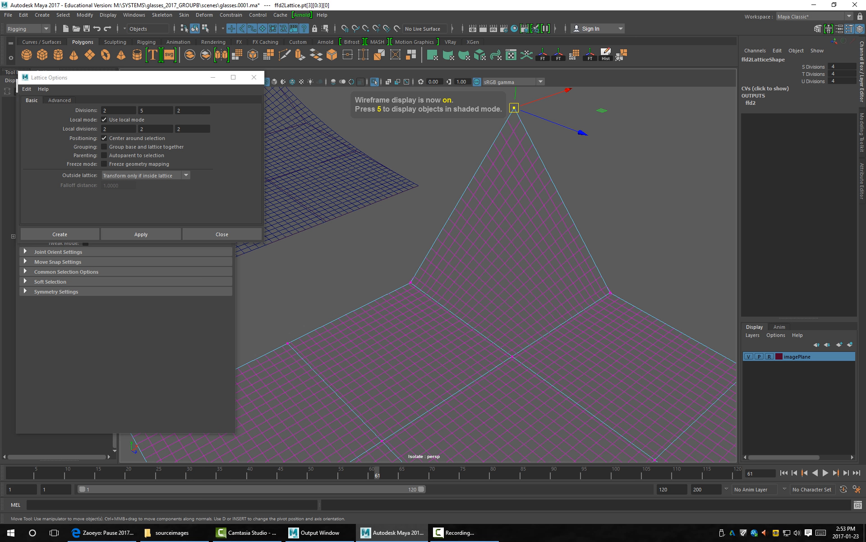
{"action": "key", "text": "5"}
{"action": "right_click_drag", "start_coordinate": [429, 273], "coordinate": [338, 274], "text": "alt"}
{"action": "middle_click_drag", "start_coordinate": [339, 274], "coordinate": [474, 342], "text": "alt"}
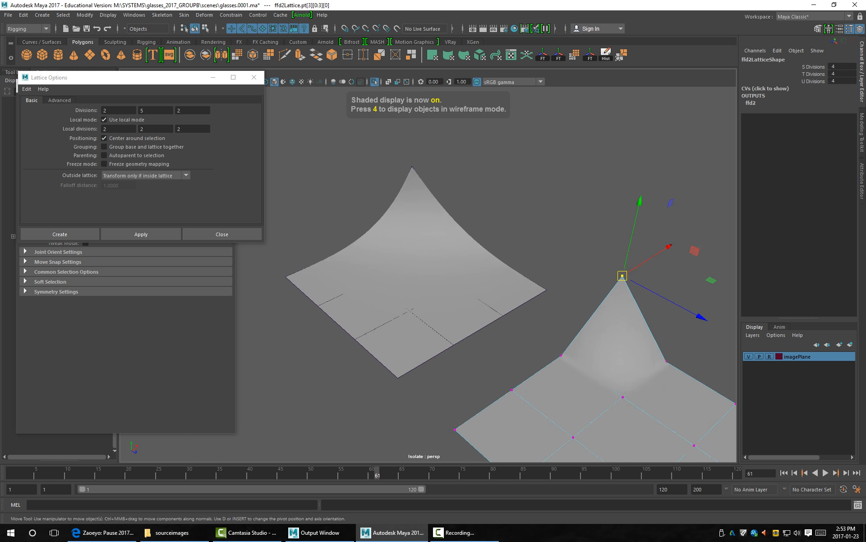
{"action": "left_click_drag", "start_coordinate": [473, 341], "coordinate": [587, 293], "text": "alt"}
{"action": "middle_click_drag", "start_coordinate": [550, 270], "coordinate": [668, 251], "text": "alt"}
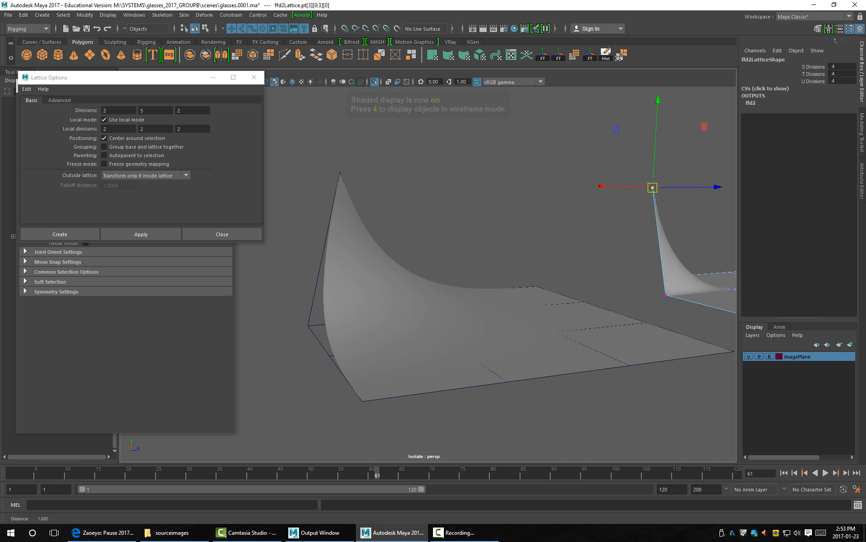
{"action": "left_click_drag", "start_coordinate": [668, 250], "coordinate": [632, 253], "text": "alt"}
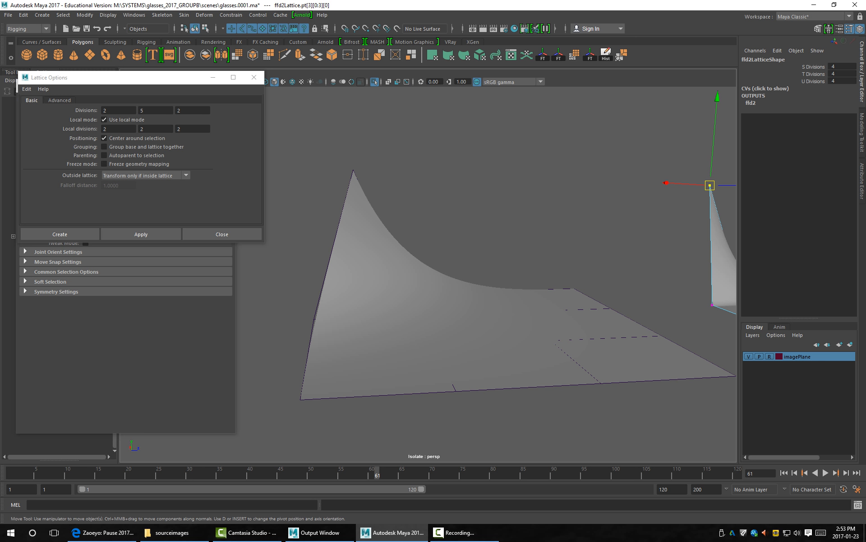
{"action": "left_click_drag", "start_coordinate": [407, 280], "coordinate": [515, 280], "text": "alt"}
{"action": "left_click_drag", "start_coordinate": [451, 280], "coordinate": [488, 311], "text": "alt"}
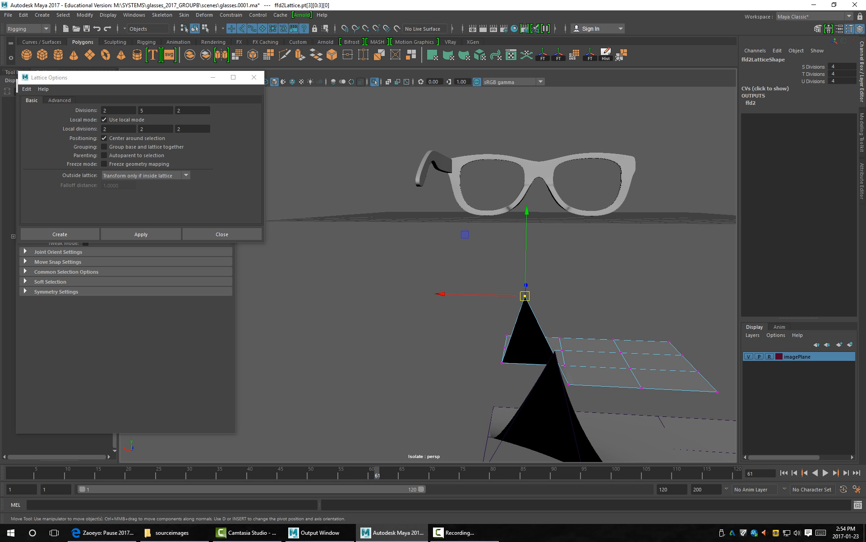
Apply a 2 × 5 × 2 lattice to the glasses' temple with local mode turned off.
{"action": "left_click", "coordinate": [431, 158]}
{"action": "key", "text": "f"}
{"action": "left_click_drag", "start_coordinate": [406, 280], "coordinate": [542, 285], "text": "alt"}
{"action": "middle_click_drag", "start_coordinate": [429, 280], "coordinate": [609, 280], "text": "alt"}
{"action": "left_click_drag", "start_coordinate": [497, 270], "coordinate": [505, 316], "text": "alt"}
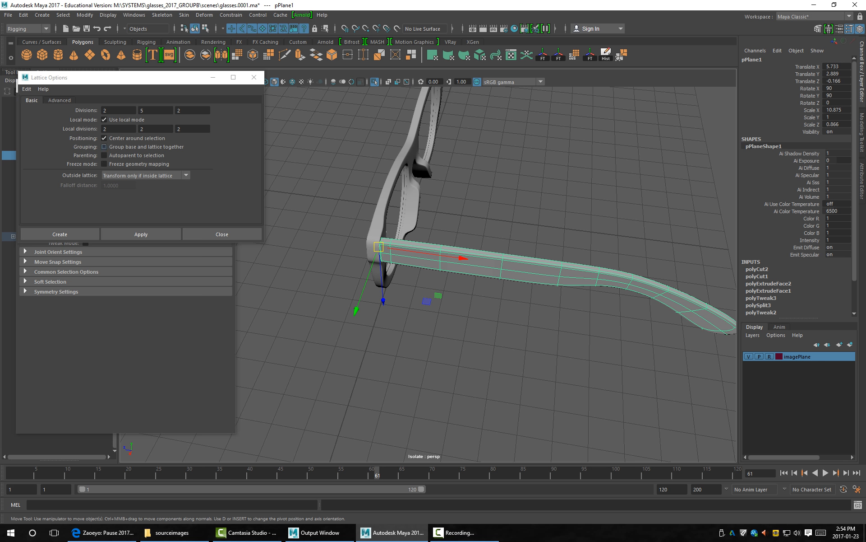
{"action": "left_click", "coordinate": [254, 77]}
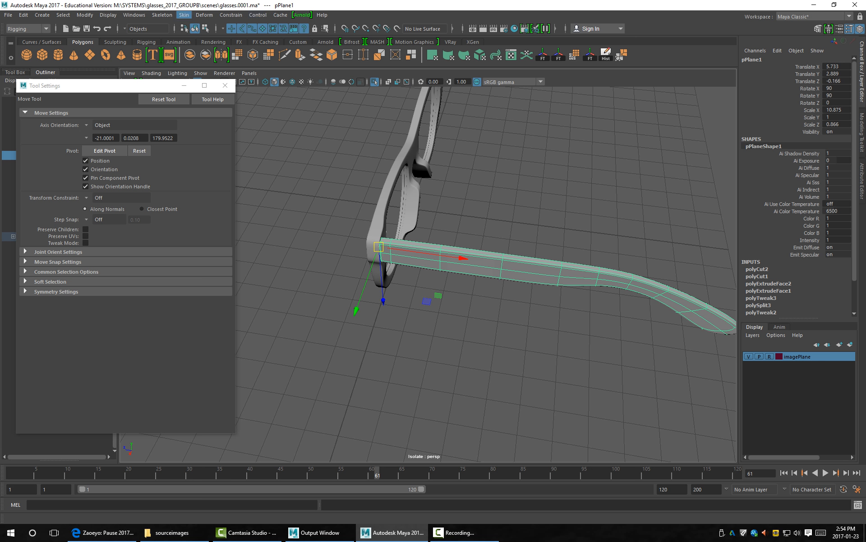
{"action": "left_click", "coordinate": [204, 15]}
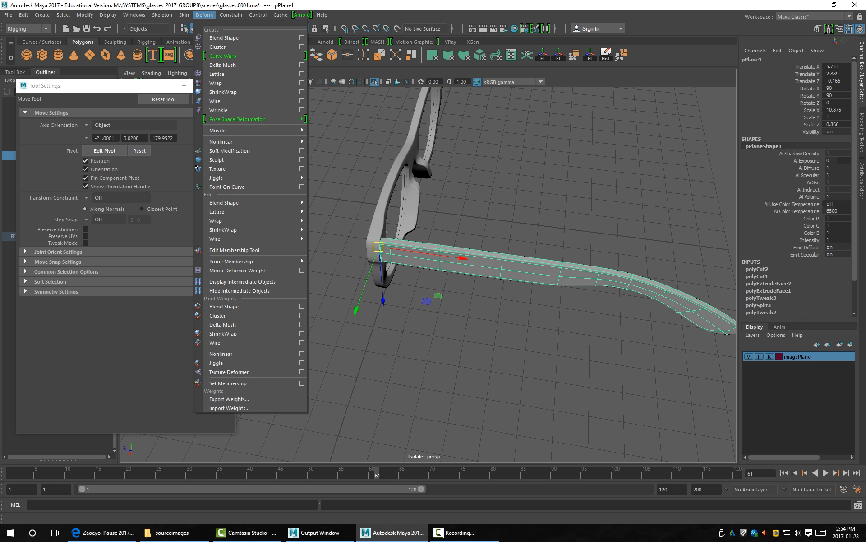
{"action": "left_click", "coordinate": [302, 74]}
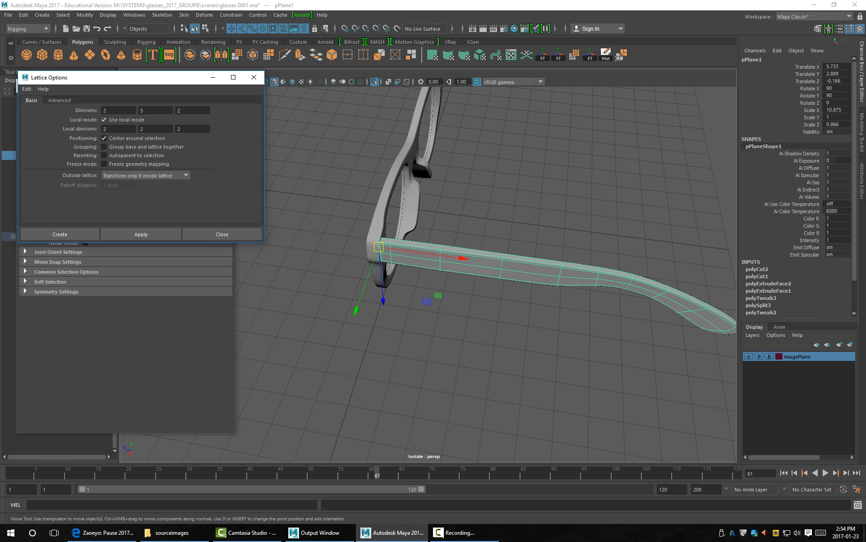
{"action": "left_click", "coordinate": [104, 119]}
{"action": "left_click", "coordinate": [141, 233]}
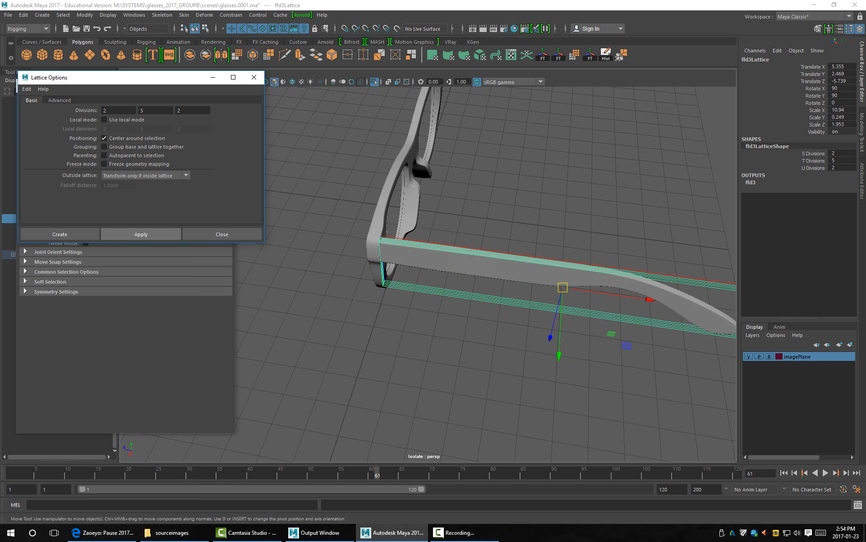
Set the S, T and U divisions of the temple's lattice to 2.
{"action": "middle_click_drag", "start_coordinate": [563, 287], "coordinate": [399, 271], "text": "alt"}
{"action": "left_click_drag", "start_coordinate": [399, 270], "coordinate": [393, 325], "text": "alt"}
{"action": "right_click_drag", "start_coordinate": [393, 298], "coordinate": [447, 298], "text": "alt"}
{"action": "left_click_drag", "start_coordinate": [447, 298], "coordinate": [433, 235], "text": "alt"}
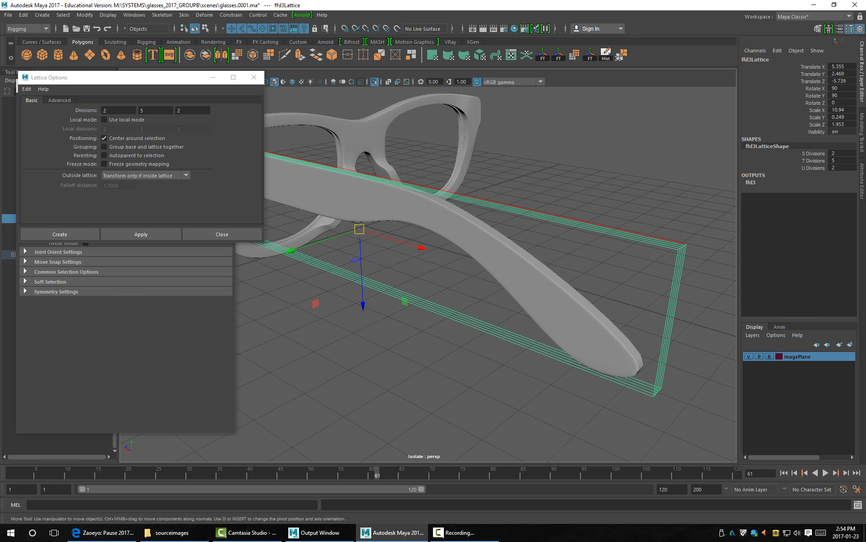
{"action": "left_click_drag", "start_coordinate": [433, 234], "coordinate": [447, 298], "text": "alt"}
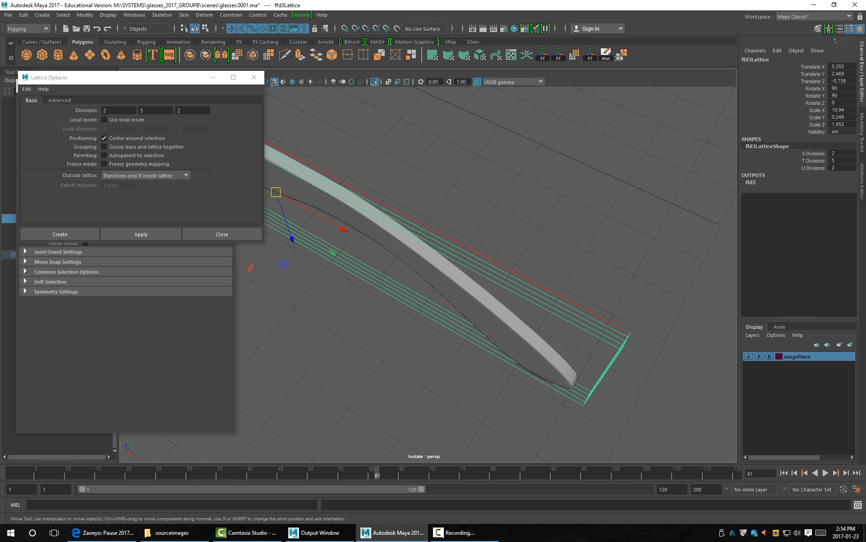
{"action": "left_click_drag", "start_coordinate": [829, 153], "coordinate": [831, 167]}
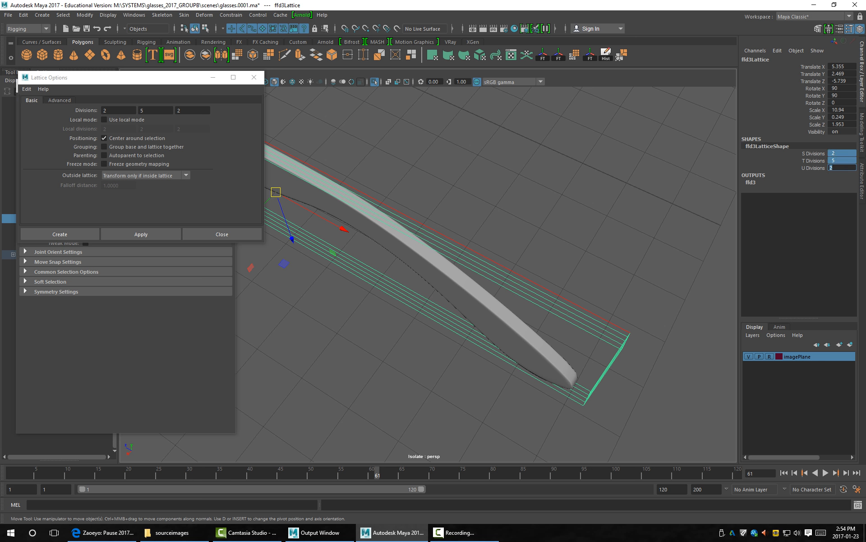
{"action": "type", "text": "2"}
{"action": "key", "text": "Return"}
Increase the temple lattice's S divisions to 3 to add a cross-section along its length.
{"action": "middle_click_drag", "start_coordinate": [451, 253], "coordinate": [586, 253], "text": "alt"}
{"action": "right_click_drag", "start_coordinate": [587, 253], "coordinate": [488, 253], "text": "alt"}
{"action": "middle_click_drag", "start_coordinate": [487, 253], "coordinate": [582, 259], "text": "alt"}
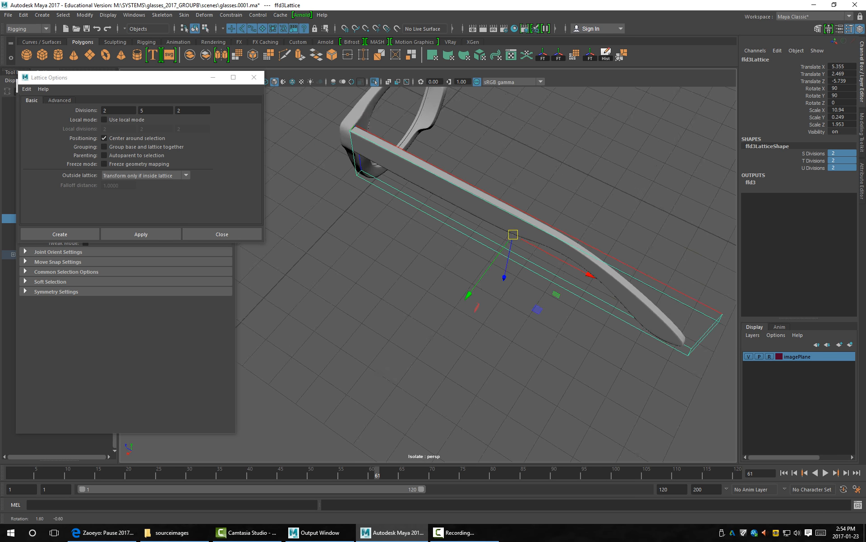
{"action": "left_click_drag", "start_coordinate": [581, 259], "coordinate": [559, 260], "text": "alt"}
{"action": "middle_click_drag", "start_coordinate": [559, 259], "coordinate": [486, 266], "text": "alt"}
{"action": "left_click_drag", "start_coordinate": [486, 266], "coordinate": [476, 267], "text": "alt"}
{"action": "right_click_drag", "start_coordinate": [476, 266], "coordinate": [498, 266], "text": "alt"}
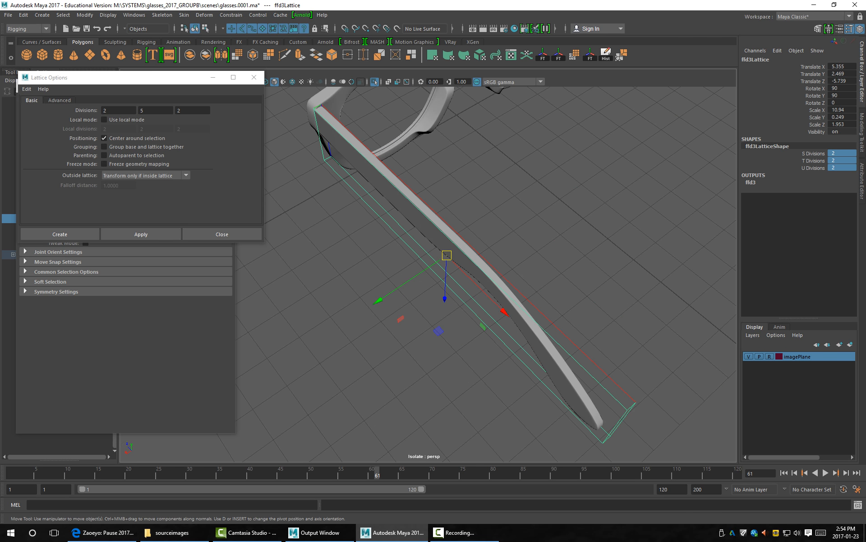
{"action": "left_click", "coordinate": [815, 153]}
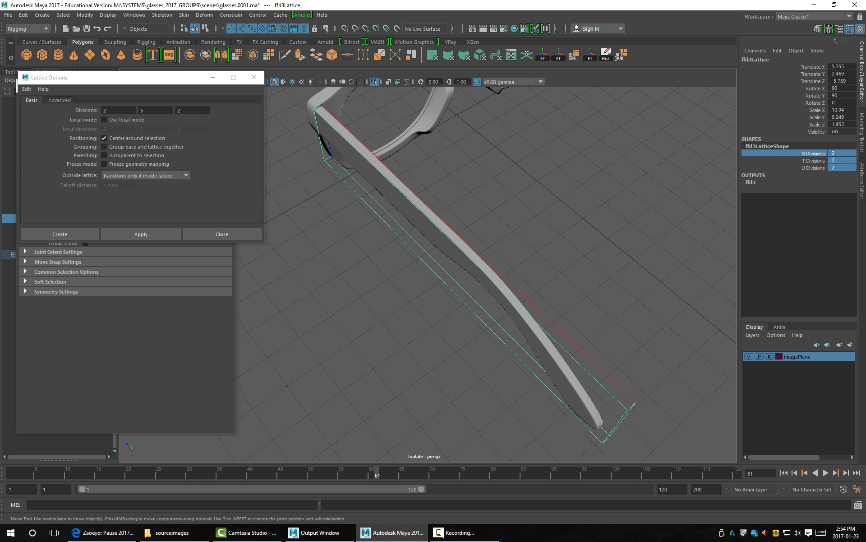
{"action": "middle_click_drag", "start_coordinate": [491, 272], "coordinate": [528, 272]}
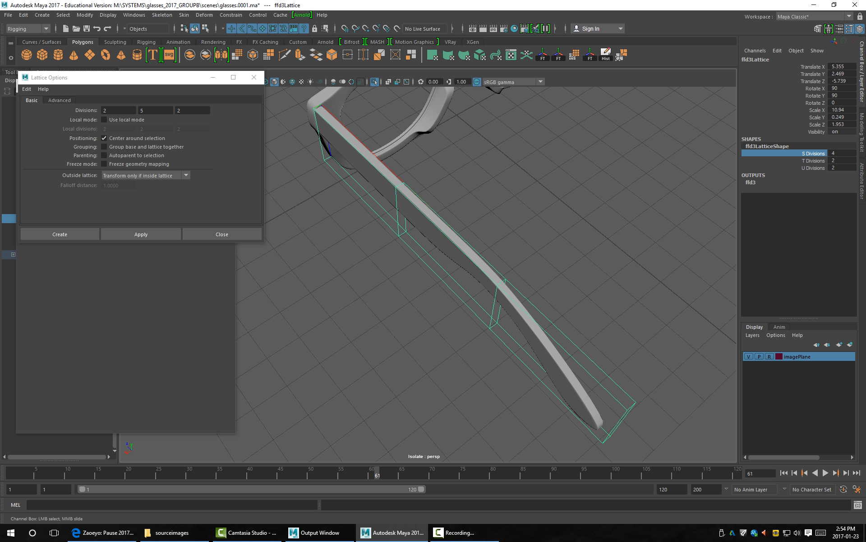
{"action": "middle_click_drag", "start_coordinate": [528, 272], "coordinate": [509, 272]}
{"action": "right_click", "coordinate": [596, 299]}
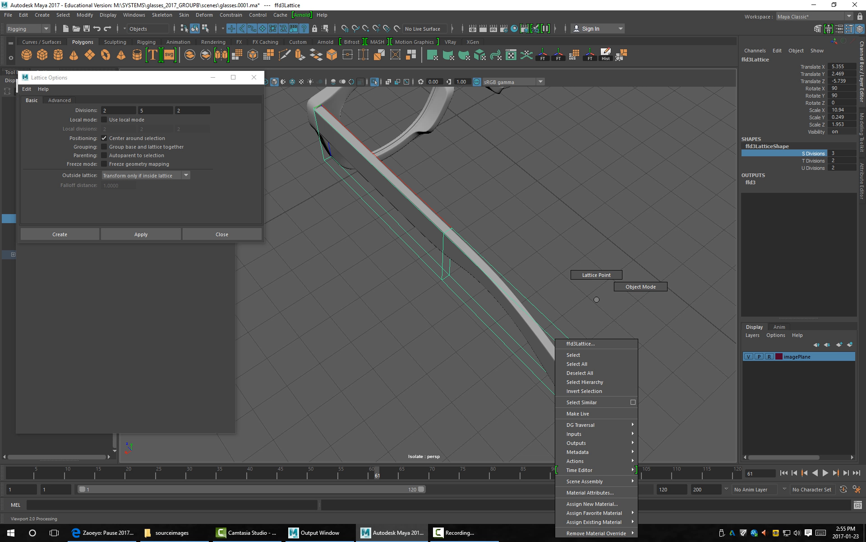
{"action": "right_click_drag", "start_coordinate": [596, 299], "coordinate": [577, 364]}
{"action": "key", "text": "ctrl+z"}
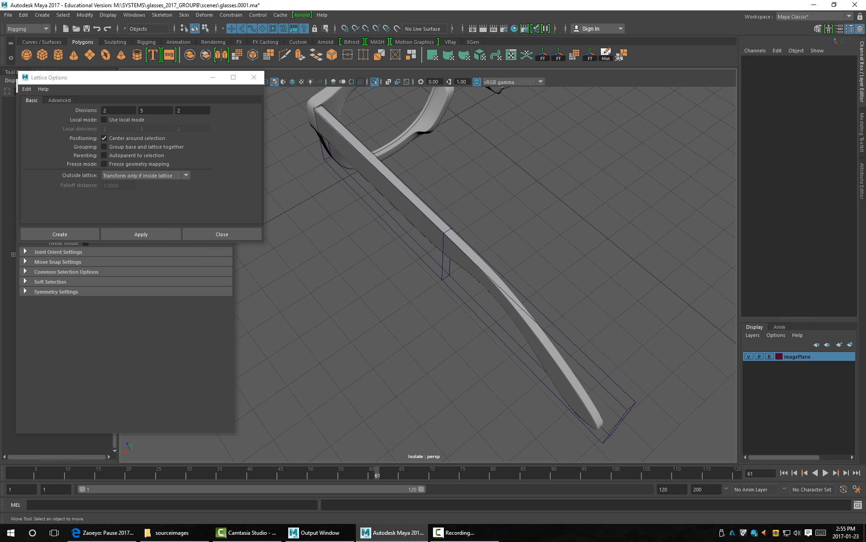
{"action": "left_click", "coordinate": [590, 359]}
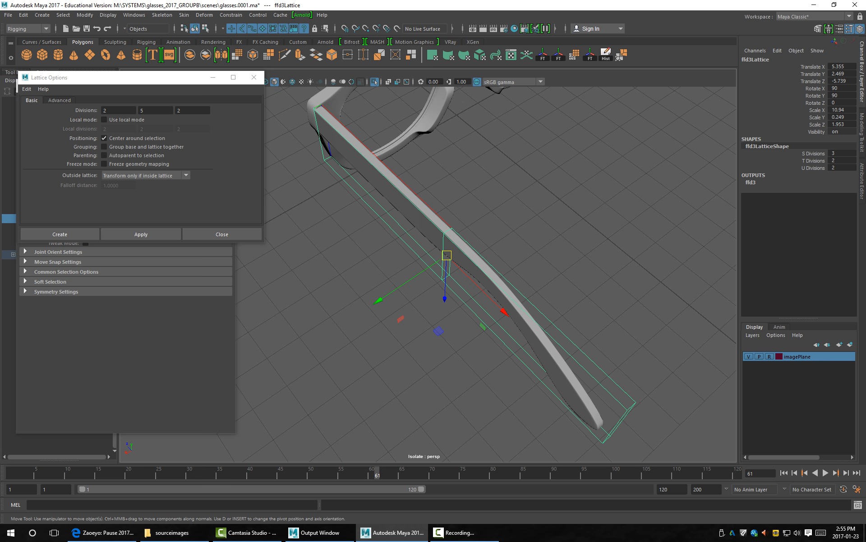
Move the lattice points at the temple's ear end inward and rotate them slightly to bend the temple.
{"action": "mouse_move", "coordinate": [610, 299]}
{"action": "right_mouse_down"}
{"action": "mouse_move", "coordinate": [601, 381]}
{"action": "mouse_move", "coordinate": [605, 279]}
{"action": "right_mouse_up"}
{"action": "left_click_drag", "start_coordinate": [572, 354], "coordinate": [652, 460]}
{"action": "left_click_drag", "start_coordinate": [597, 444], "coordinate": [655, 428]}
{"action": "middle_click_drag", "start_coordinate": [655, 428], "coordinate": [578, 399], "text": "alt"}
{"action": "key", "text": "e"}
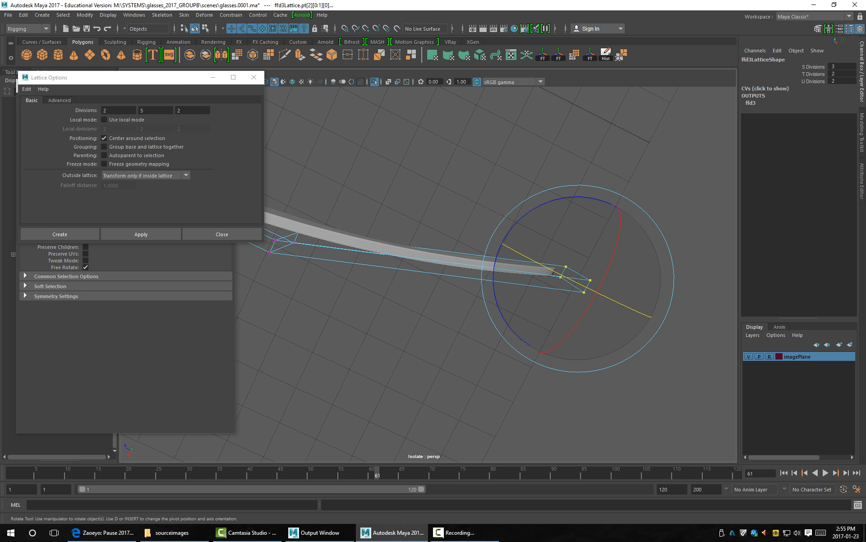
{"action": "left_click_drag", "start_coordinate": [543, 204], "coordinate": [514, 225]}
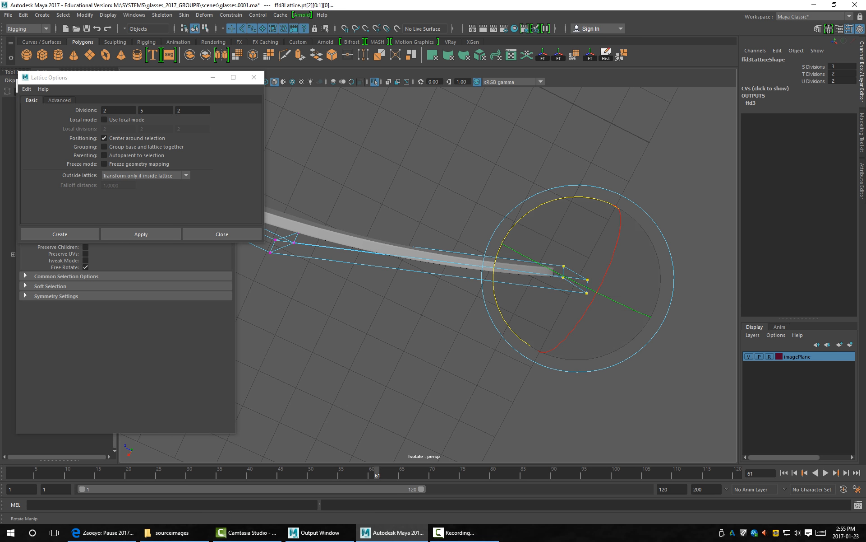
Compare the bent temple with the reference photos in the perspective and front views.
{"action": "right_click_drag", "start_coordinate": [587, 302], "coordinate": [496, 297], "text": "alt"}
{"action": "middle_click_drag", "start_coordinate": [496, 298], "coordinate": [659, 163], "text": "alt"}
{"action": "right_click_drag", "start_coordinate": [659, 162], "coordinate": [573, 172], "text": "alt"}
{"action": "middle_click_drag", "start_coordinate": [732, 315], "coordinate": [708, 410], "text": "alt"}
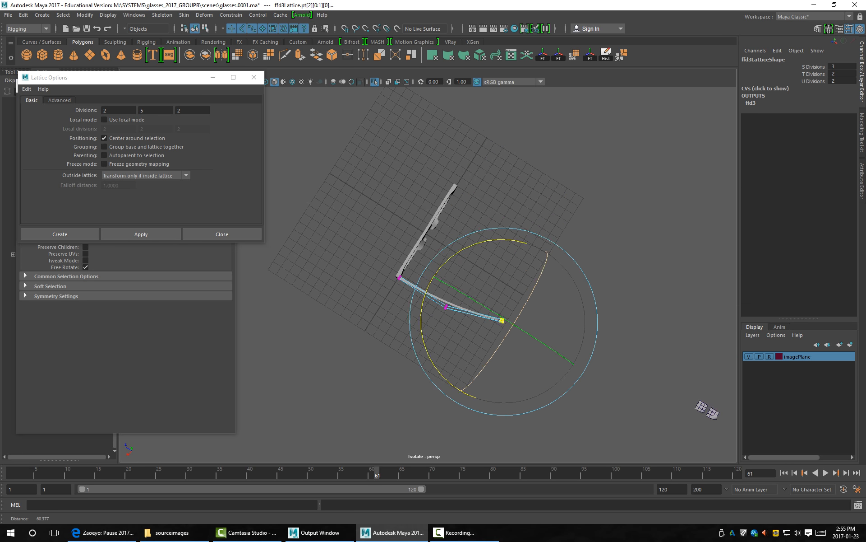
{"action": "left_click_drag", "start_coordinate": [708, 410], "coordinate": [722, 339], "text": "alt"}
{"action": "key", "text": "space"}
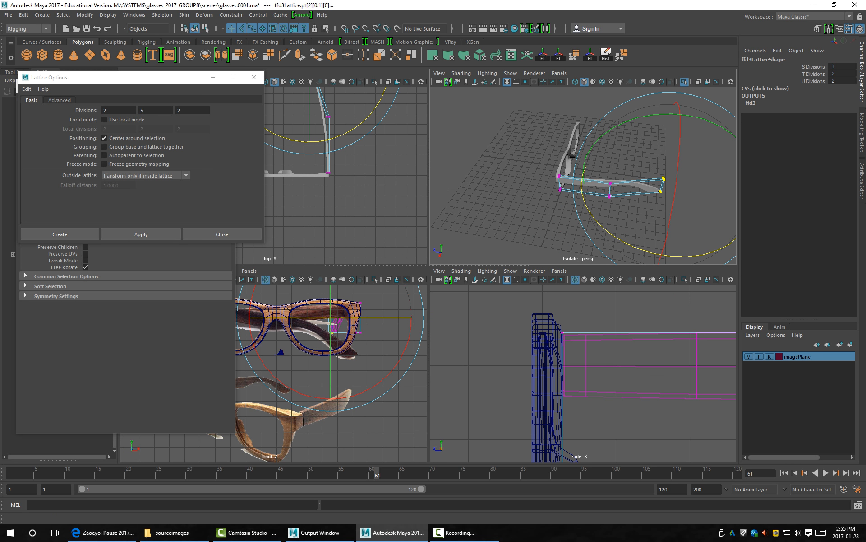
{"action": "key", "text": "space"}
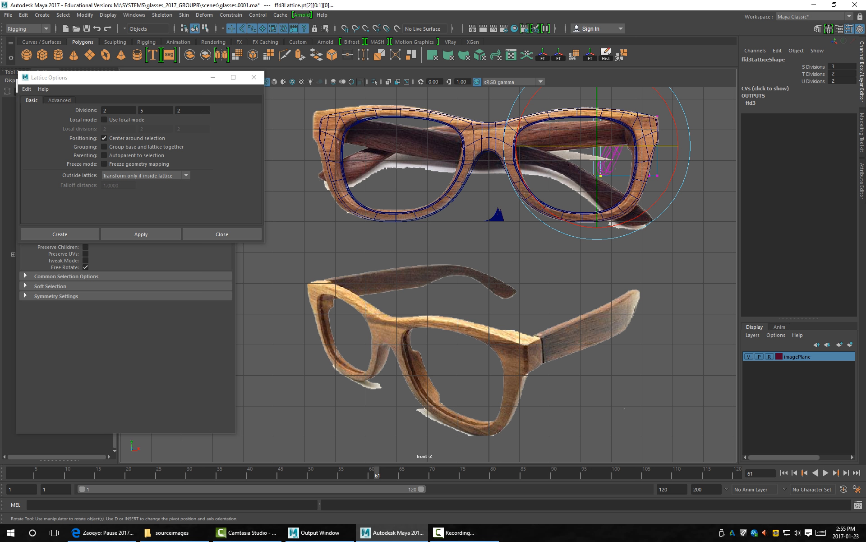
{"action": "key", "text": "space"}
{"action": "key", "text": "space"}
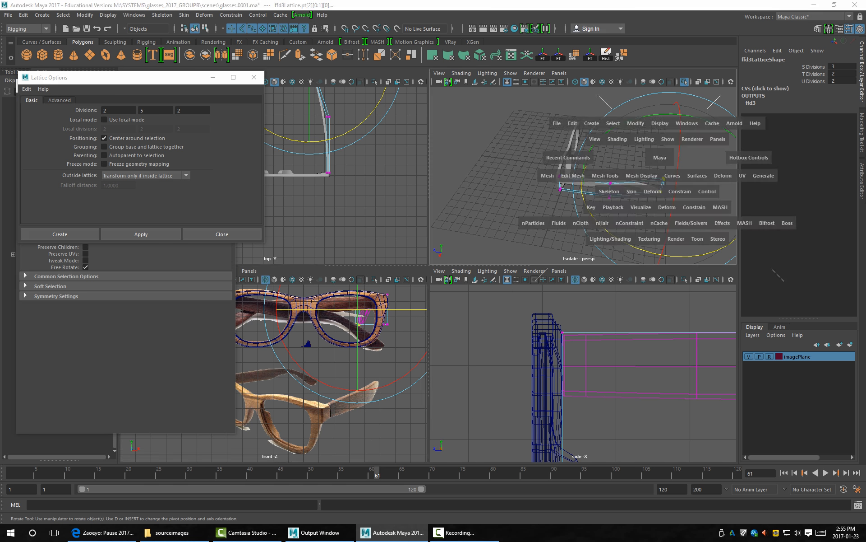
Shift the lattice's middle and ear-end points outward to refine the temple's curve as seen from above.
{"action": "left_click_drag", "start_coordinate": [658, 174], "coordinate": [641, 179], "text": "alt"}
{"action": "middle_click_drag", "start_coordinate": [641, 178], "coordinate": [576, 143], "text": "alt"}
{"action": "right_click_drag", "start_coordinate": [575, 142], "coordinate": [570, 143], "text": "alt"}
{"action": "left_click_drag", "start_coordinate": [571, 142], "coordinate": [592, 143], "text": "alt"}
{"action": "key", "text": "q"}
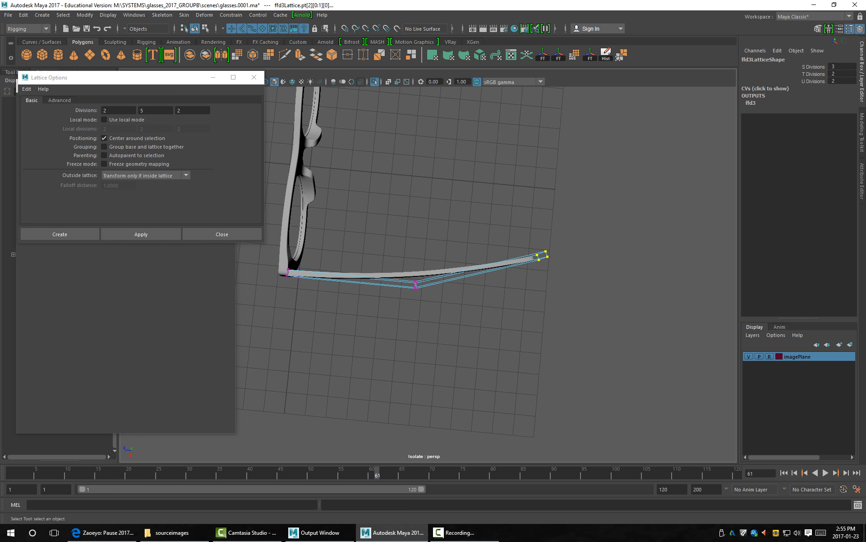
{"action": "left_click_drag", "start_coordinate": [436, 231], "coordinate": [399, 320]}
{"action": "key", "text": "w"}
{"action": "left_click_drag", "start_coordinate": [408, 367], "coordinate": [407, 375]}
{"action": "left_click_drag", "start_coordinate": [526, 239], "coordinate": [564, 277]}
{"action": "left_click_drag", "start_coordinate": [535, 341], "coordinate": [533, 359]}
{"action": "left_click_drag", "start_coordinate": [395, 249], "coordinate": [435, 307]}
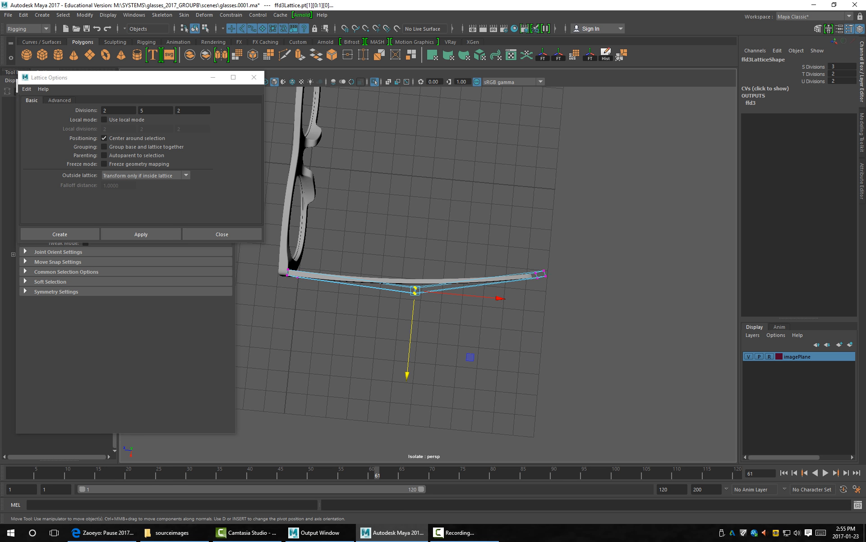
{"action": "left_click_drag", "start_coordinate": [407, 372], "coordinate": [408, 376]}
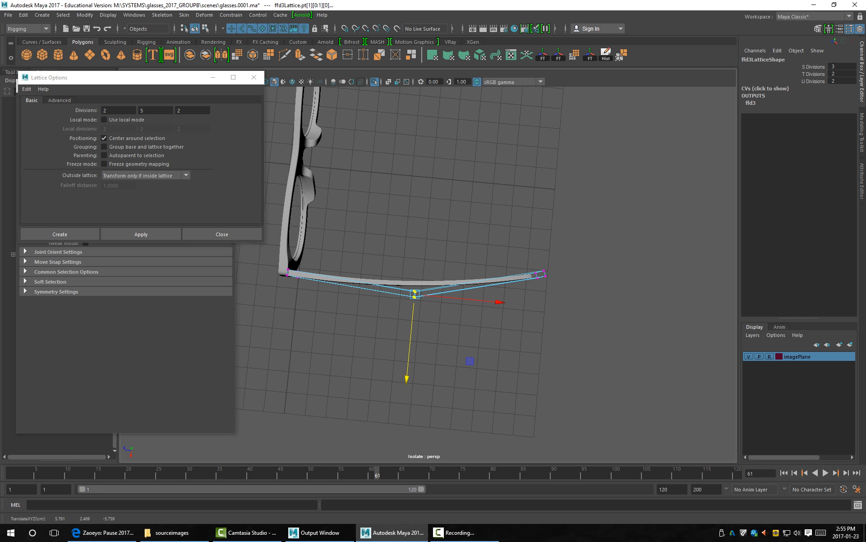
Rotate the lattice points at the hinge end slightly and move them back from the frame.
{"action": "left_click_drag", "start_coordinate": [655, 372], "coordinate": [382, 191]}
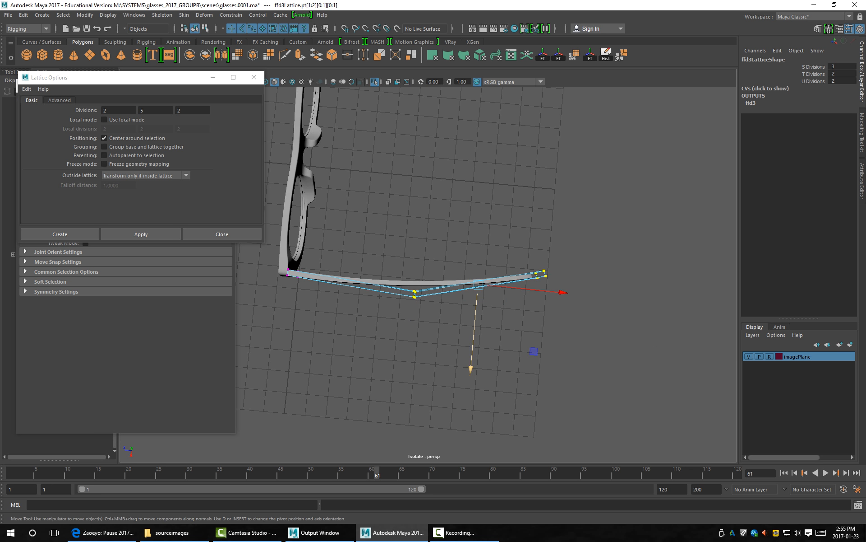
{"action": "middle_click_drag", "start_coordinate": [316, 271], "coordinate": [474, 255], "text": "alt"}
{"action": "right_click_drag", "start_coordinate": [451, 257], "coordinate": [550, 267], "text": "alt"}
{"action": "middle_click_drag", "start_coordinate": [424, 270], "coordinate": [402, 271], "text": "alt"}
{"action": "left_click_drag", "start_coordinate": [359, 168], "coordinate": [517, 367]}
{"action": "key", "text": "e"}
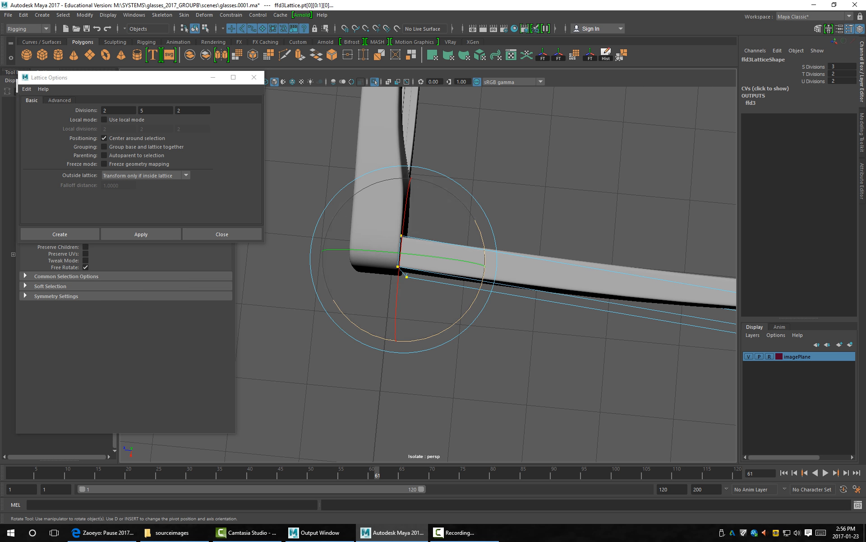
{"action": "mouse_move", "coordinate": [458, 321]}
{"action": "left_mouse_down"}
{"action": "mouse_move", "coordinate": [464, 315]}
{"action": "mouse_move", "coordinate": [458, 322]}
{"action": "left_mouse_up"}
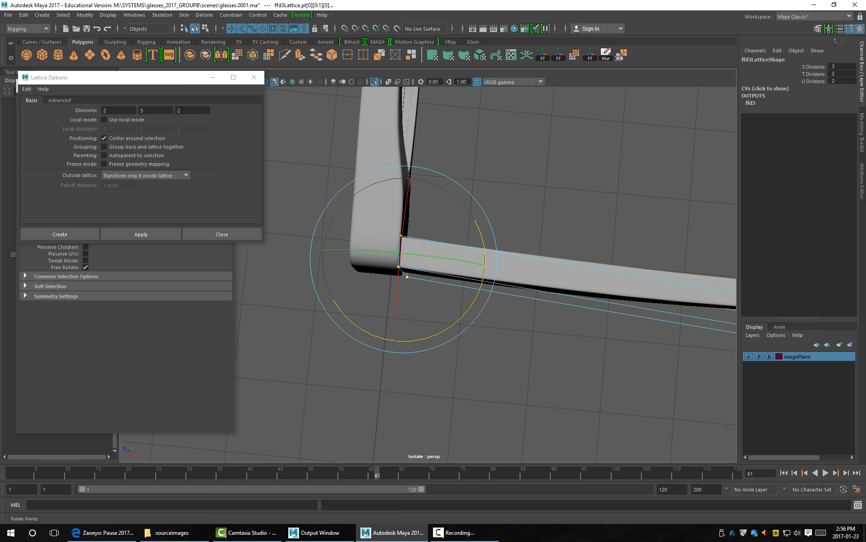
{"action": "key", "text": "w"}
{"action": "left_click_drag", "start_coordinate": [481, 267], "coordinate": [486, 268]}
{"action": "key", "text": "e"}
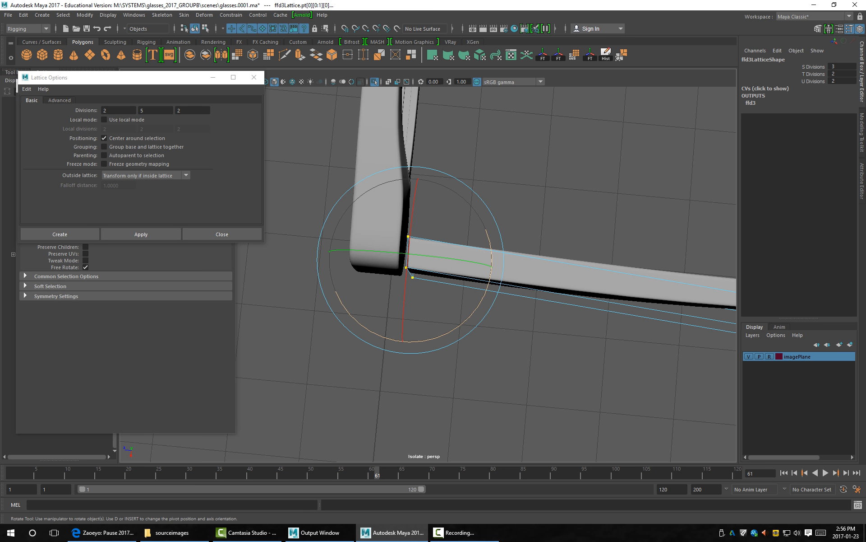
{"action": "mouse_move", "coordinate": [467, 319]}
{"action": "left_mouse_down"}
{"action": "mouse_move", "coordinate": [482, 295]}
{"action": "mouse_move", "coordinate": [438, 339]}
{"action": "mouse_move", "coordinate": [465, 321]}
{"action": "mouse_move", "coordinate": [383, 337]}
{"action": "mouse_move", "coordinate": [442, 335]}
{"action": "mouse_move", "coordinate": [460, 324]}
{"action": "left_mouse_up"}
{"action": "key", "text": "ctrl+z"}
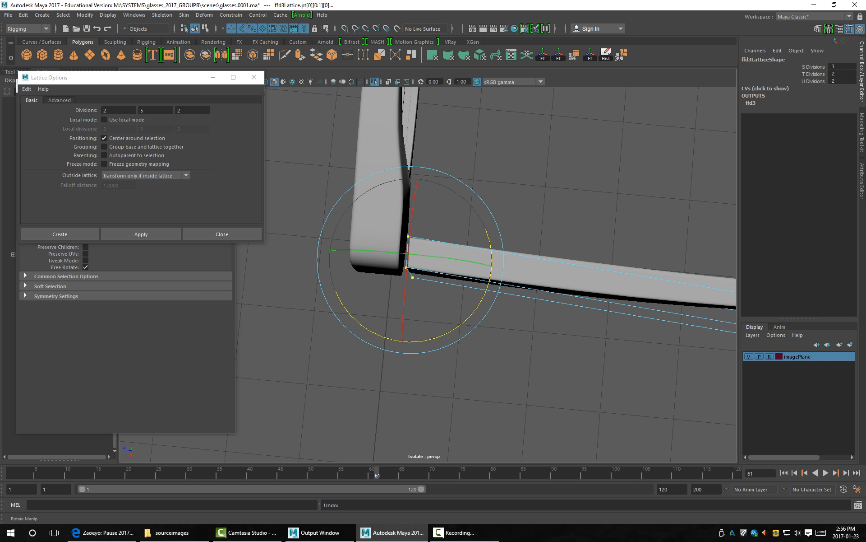
{"action": "left_click", "coordinate": [510, 311]}
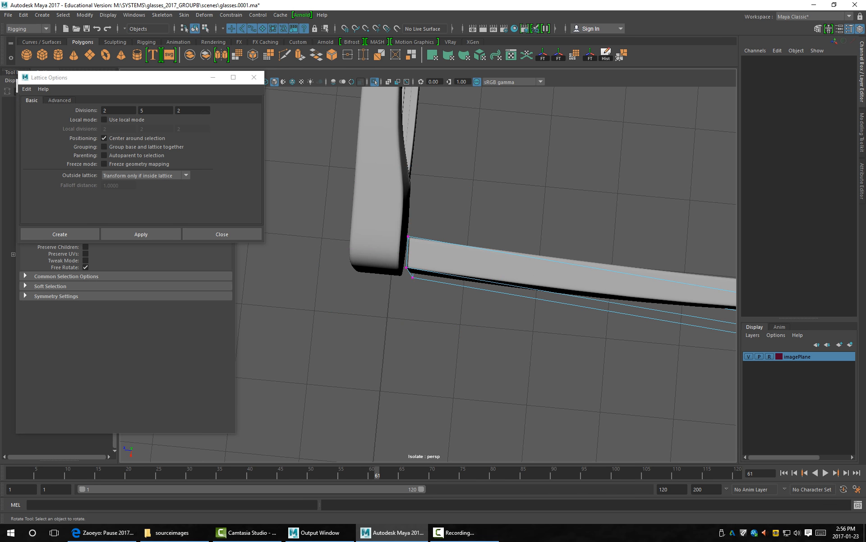
Select the temple geometry, try moving it separately from its lattice, and undo the move.
{"action": "left_click_drag", "start_coordinate": [510, 312], "coordinate": [501, 259], "text": "alt"}
{"action": "right_click_drag", "start_coordinate": [501, 259], "coordinate": [424, 260], "text": "alt"}
{"action": "left_click_drag", "start_coordinate": [455, 289], "coordinate": [456, 251], "text": "alt"}
{"action": "middle_click_drag", "start_coordinate": [569, 271], "coordinate": [463, 271], "text": "alt"}
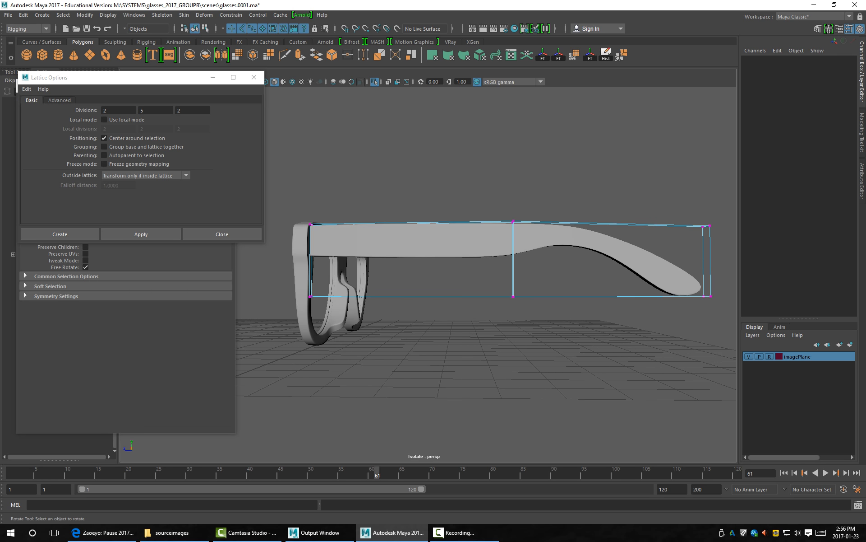
{"action": "left_click", "coordinate": [455, 242]}
{"action": "key", "text": "w"}
{"action": "left_click_drag", "start_coordinate": [455, 270], "coordinate": [456, 311], "text": "alt"}
{"action": "right_click_drag", "start_coordinate": [456, 311], "coordinate": [420, 312], "text": "alt"}
{"action": "left_click_drag", "start_coordinate": [420, 311], "coordinate": [560, 284], "text": "alt"}
{"action": "key", "text": "ctrl+z"}
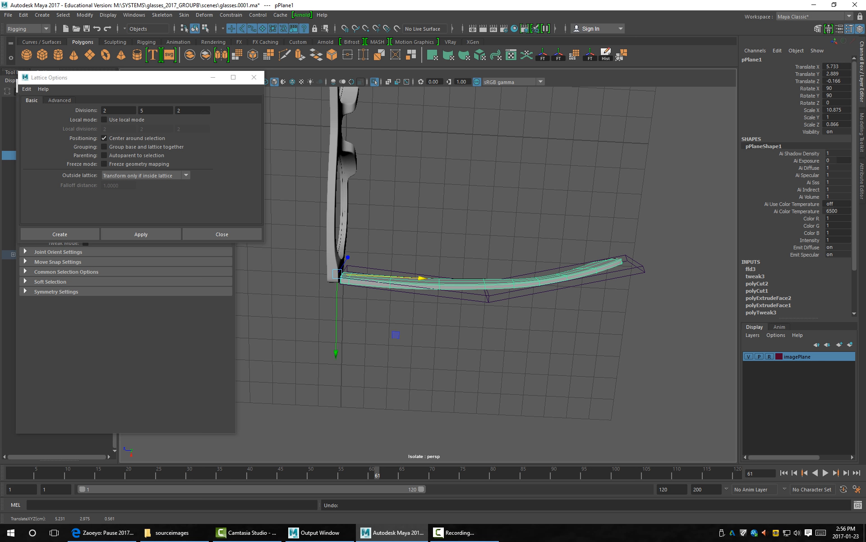
Delete the temple's history to bake in the lattice bend, and inspect the temple without the lattice.
{"action": "left_click_drag", "start_coordinate": [452, 289], "coordinate": [463, 271], "text": "alt"}
{"action": "key", "text": "alt"}
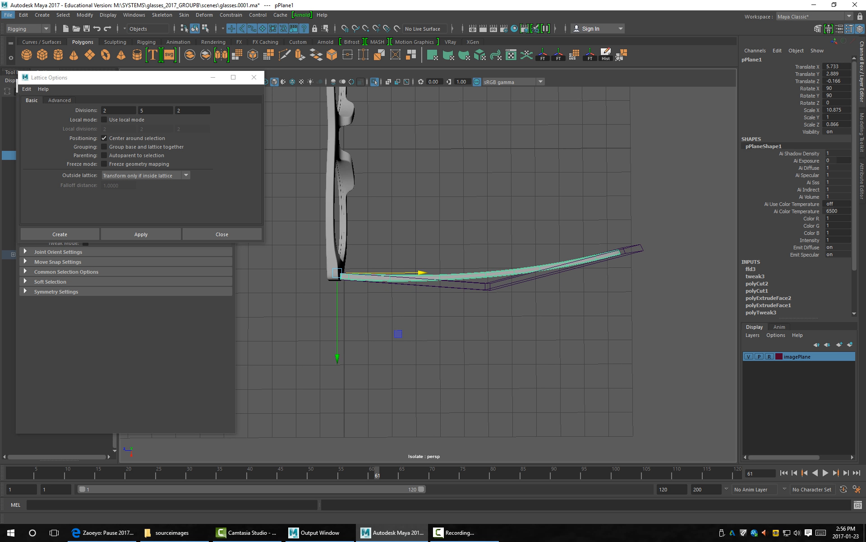
{"action": "key", "text": "alt+f"}
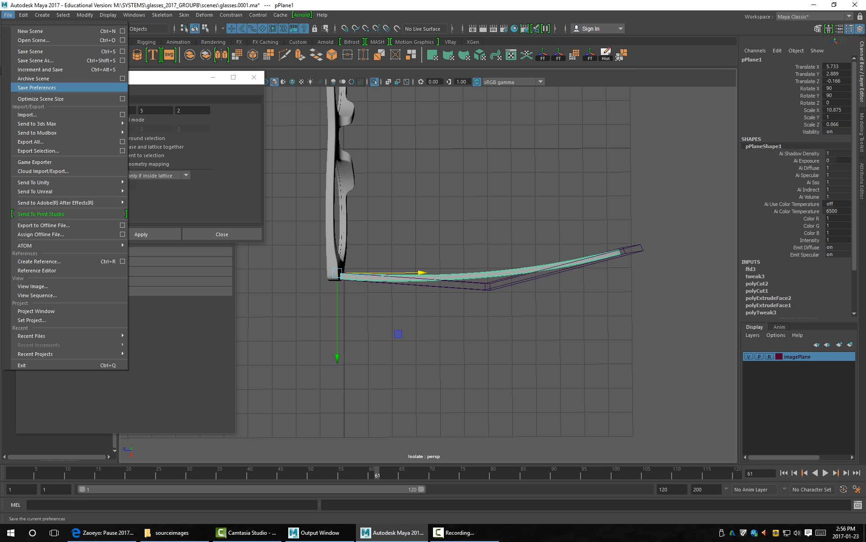
{"action": "mouse_move", "coordinate": [23, 14]}
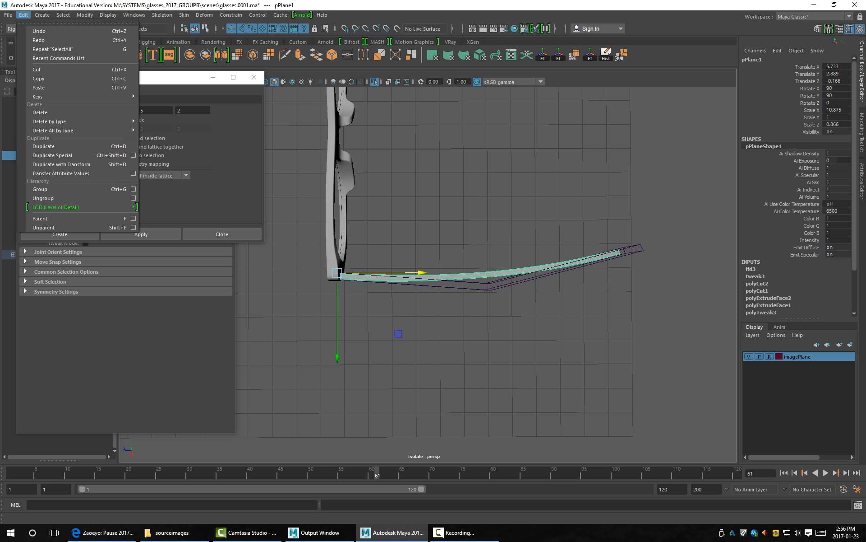
{"action": "mouse_move", "coordinate": [49, 121]}
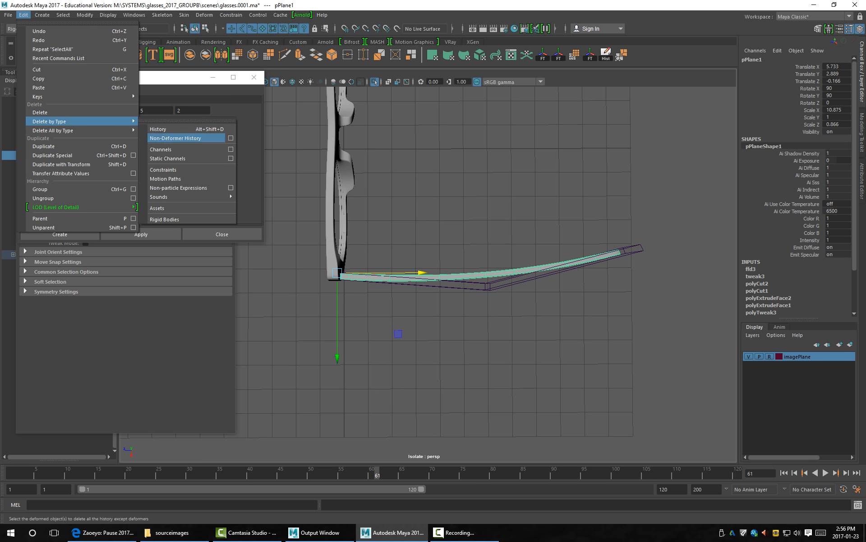
{"action": "left_click", "coordinate": [187, 138]}
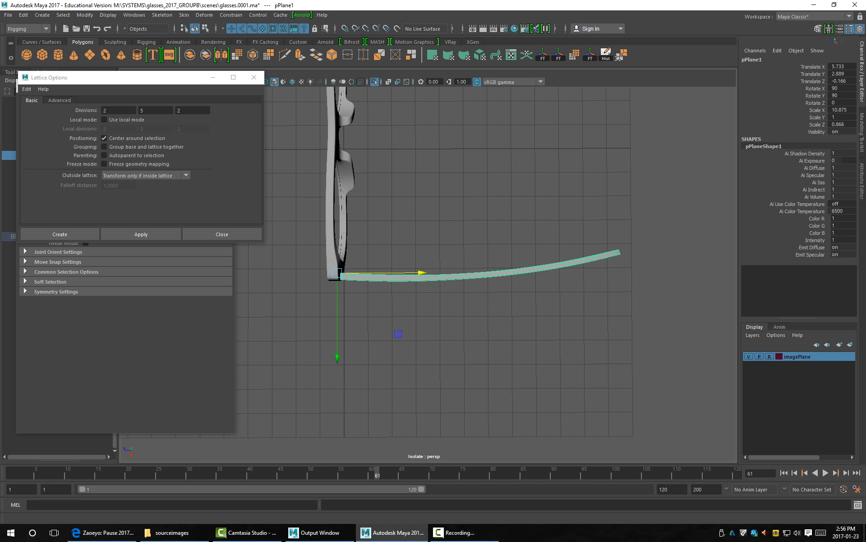
{"action": "left_click", "coordinate": [434, 352]}
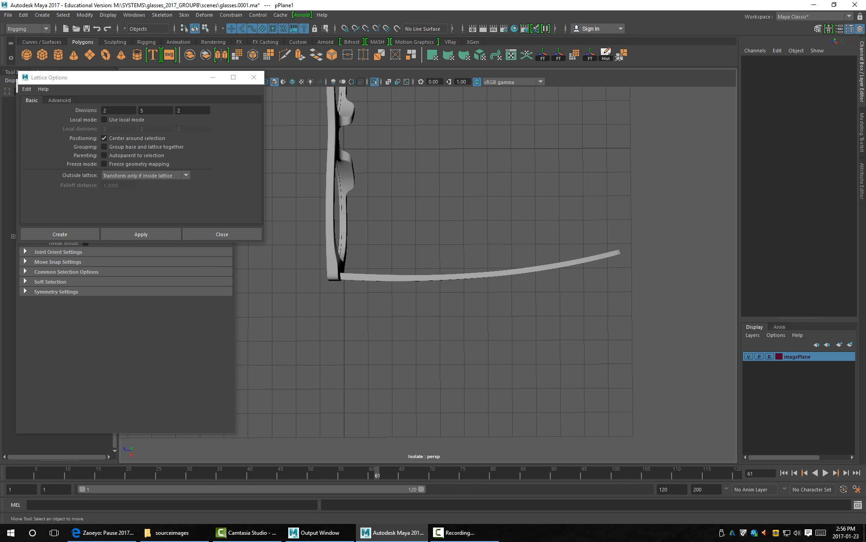
{"action": "left_click_drag", "start_coordinate": [433, 352], "coordinate": [519, 228], "text": "alt"}
{"action": "left_click_drag", "start_coordinate": [552, 259], "coordinate": [627, 190], "text": "alt"}
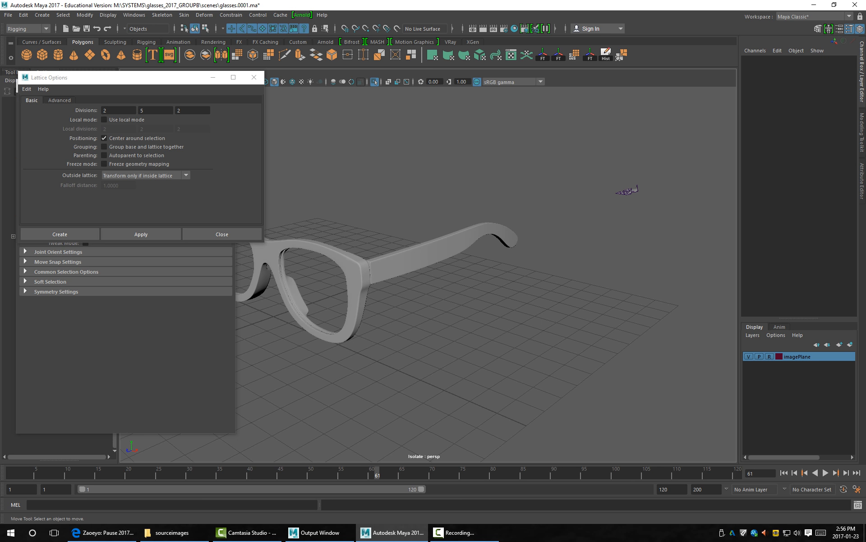
Undo the history deletion to restore the temple's lattice.
{"action": "key", "text": "ctrl+z"}
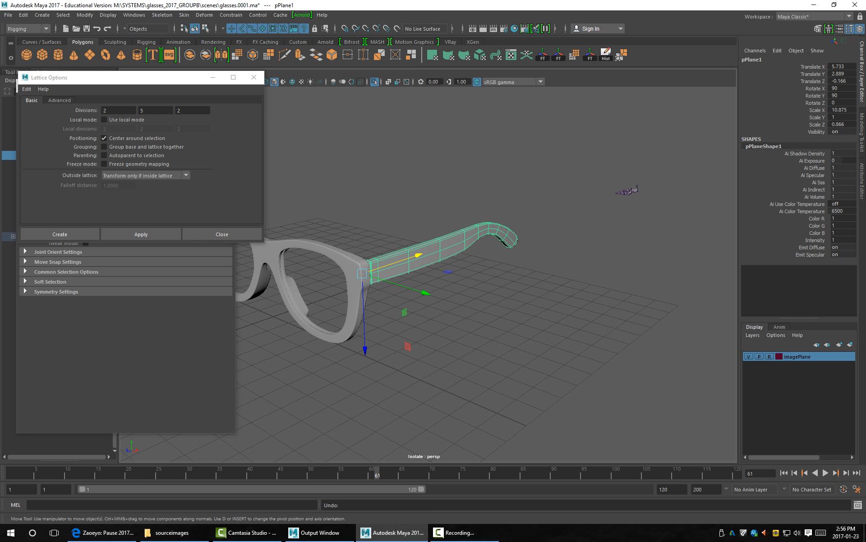
{"action": "key", "text": "ctrl+z"}
{"action": "key", "text": "ctrl+z"}
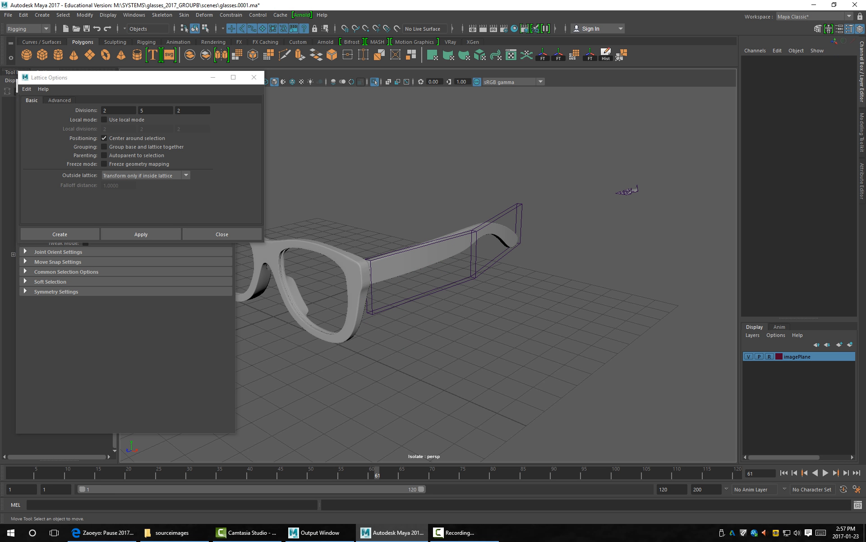
{"action": "key", "text": "ctrl+z"}
Try grouping the temple's lattice parts and moving the group vertically, and undo both changes.
{"action": "key", "text": "ctrl+g"}
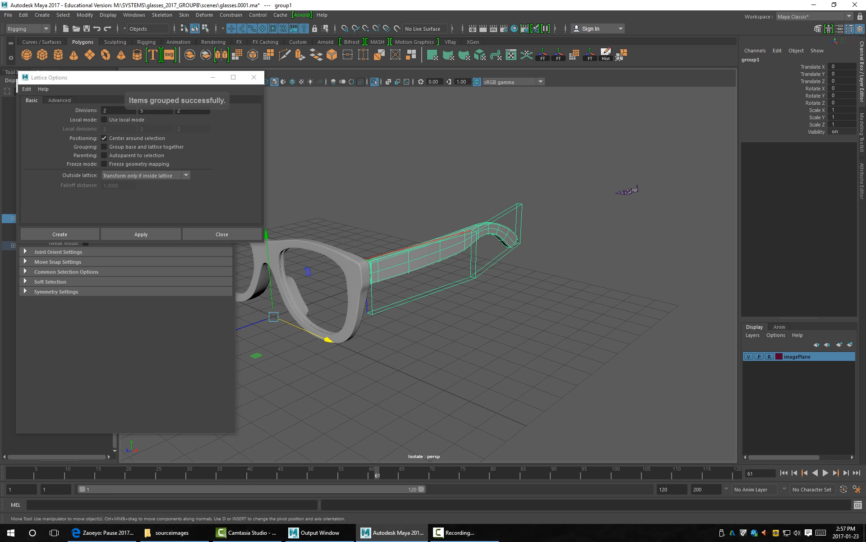
{"action": "left_click_drag", "start_coordinate": [266, 206], "coordinate": [270, 179]}
{"action": "mouse_move", "coordinate": [271, 289]}
{"action": "left_mouse_down"}
{"action": "mouse_move", "coordinate": [262, 193]}
{"action": "mouse_move", "coordinate": [274, 322]}
{"action": "mouse_move", "coordinate": [272, 300]}
{"action": "left_mouse_up"}
{"action": "key", "text": "ctrl+z"}
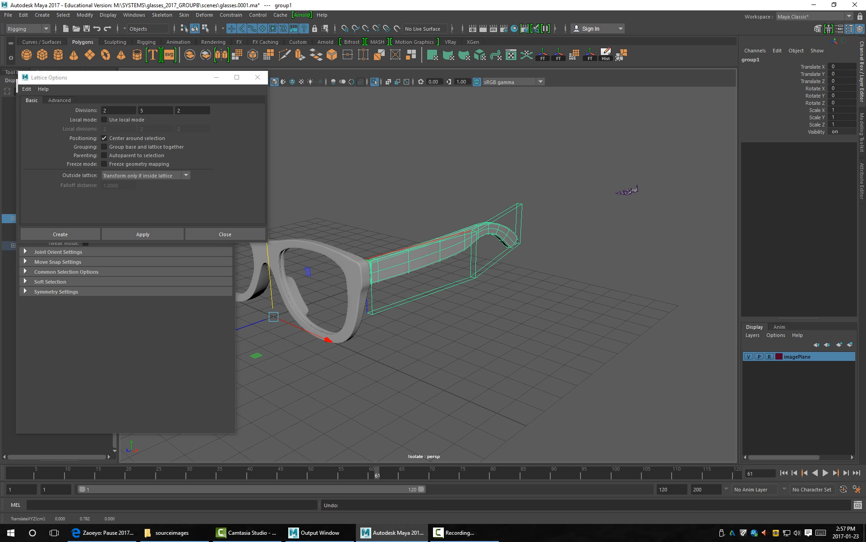
{"action": "key", "text": "ctrl+z"}
{"action": "key", "text": "ctrl+z"}
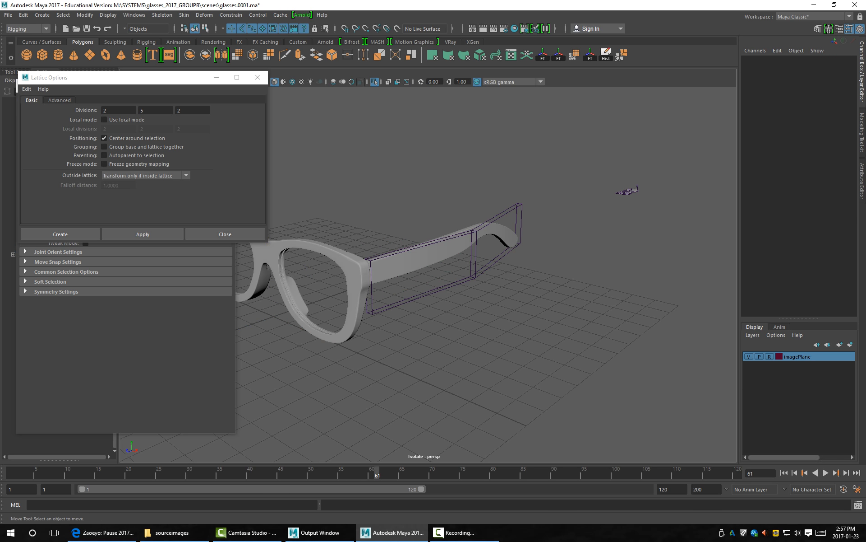
Try moving, rotating and scaling the whole lattice to see its effect on the temple, and undo these transforms.
{"action": "key", "text": "ctrl+z"}
{"action": "left_click_drag", "start_coordinate": [465, 252], "coordinate": [420, 95]}
{"action": "key", "text": "ctrl+z"}
{"action": "key", "text": "ctrl+z"}
{"action": "key", "text": "ctrl+z"}
{"action": "key", "text": "ctrl+z"}
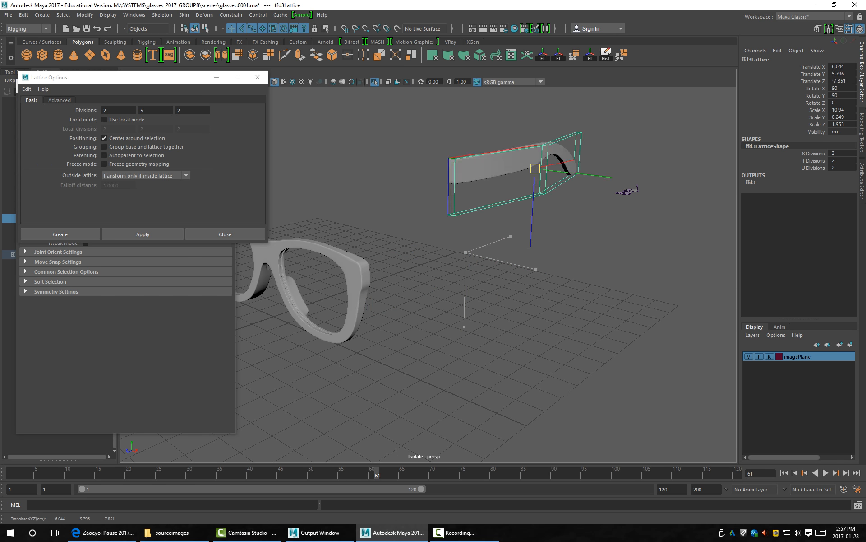
{"action": "key", "text": "e"}
{"action": "mouse_move", "coordinate": [465, 253]}
{"action": "left_mouse_down"}
{"action": "mouse_move", "coordinate": [465, 266]}
{"action": "mouse_move", "coordinate": [501, 253]}
{"action": "mouse_move", "coordinate": [580, 253]}
{"action": "mouse_move", "coordinate": [456, 252]}
{"action": "left_mouse_up"}
{"action": "key", "text": "r"}
{"action": "key", "text": "ctrl+z"}
{"action": "key", "text": "ctrl+z"}
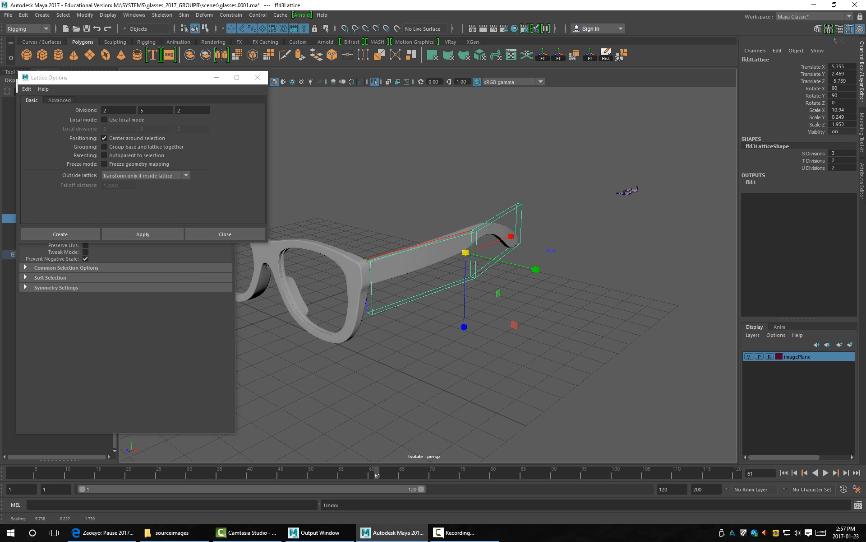
Delete the temple's construction history to make the lattice deformation permanent.
{"action": "left_click", "coordinate": [421, 255]}
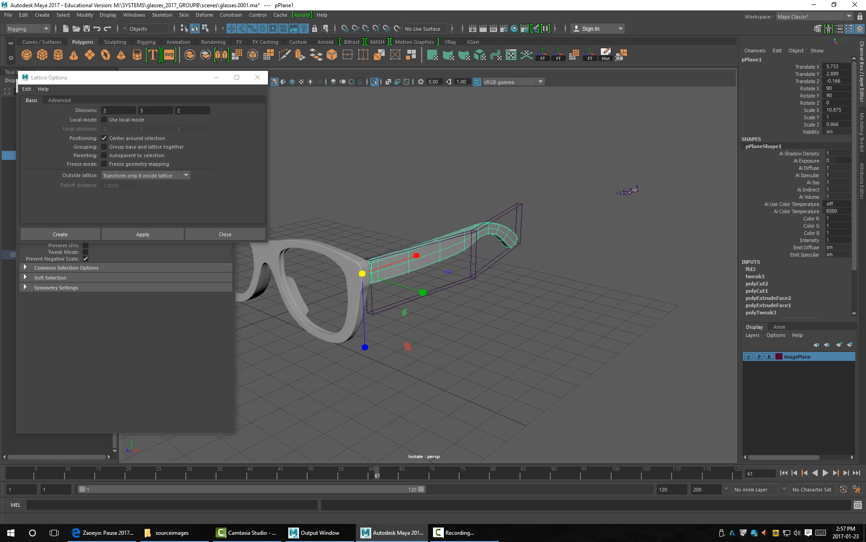
{"action": "left_click", "coordinate": [23, 15]}
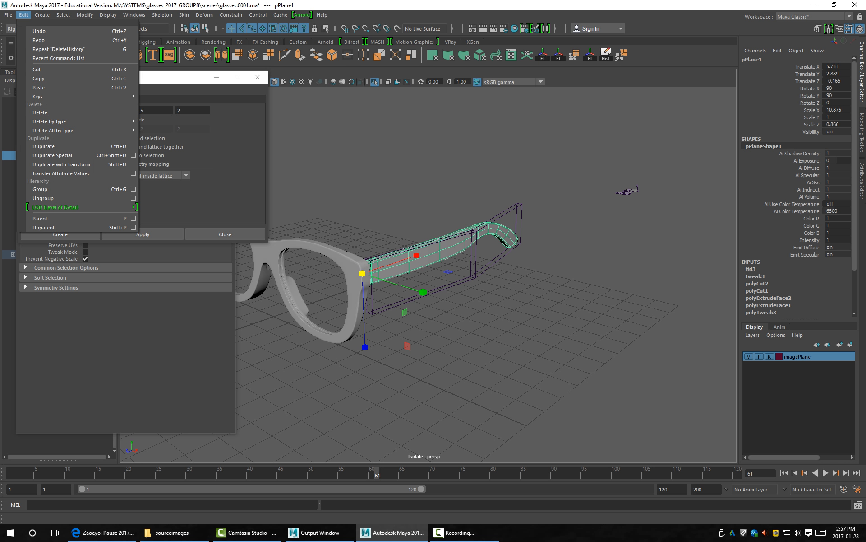
{"action": "mouse_move", "coordinate": [68, 121]}
{"action": "left_click", "coordinate": [162, 129]}
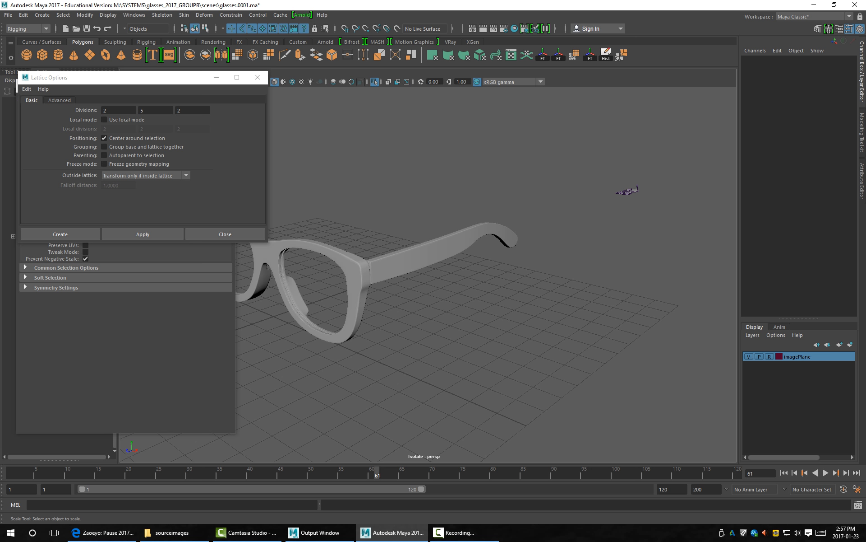
{"action": "left_click_drag", "start_coordinate": [542, 293], "coordinate": [573, 298], "text": "alt"}
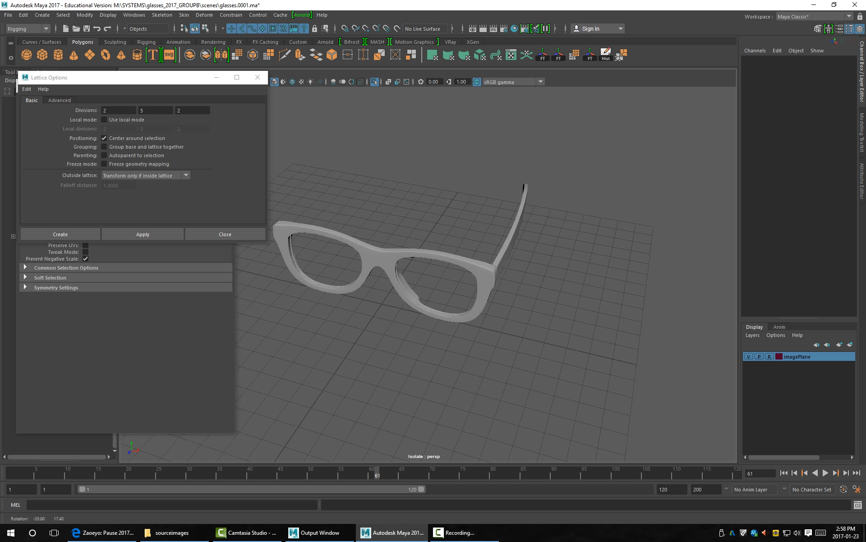
Examine the bent temple, lens rims and nose pads of the glasses from several angles.
{"action": "right_click_drag", "start_coordinate": [452, 293], "coordinate": [506, 293], "text": "alt"}
{"action": "left_click_drag", "start_coordinate": [506, 293], "coordinate": [478, 273], "text": "alt"}
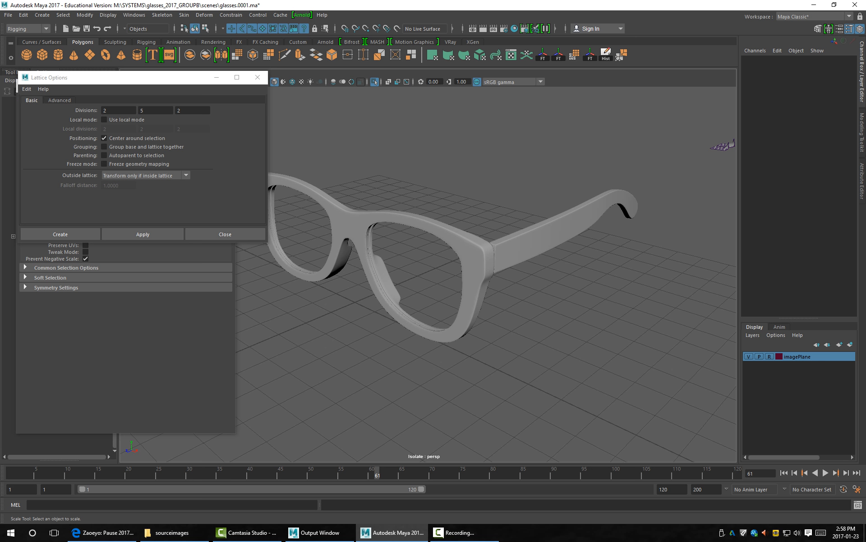
{"action": "left_click_drag", "start_coordinate": [496, 271], "coordinate": [307, 271], "text": "alt"}
{"action": "right_click_drag", "start_coordinate": [407, 271], "coordinate": [451, 270], "text": "alt"}
{"action": "left_click_drag", "start_coordinate": [406, 271], "coordinate": [542, 270], "text": "alt"}
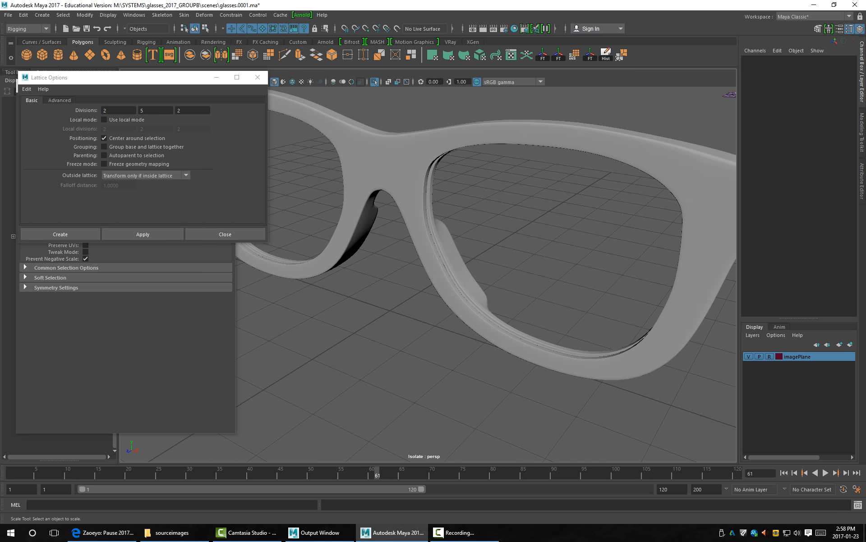
{"action": "middle_click_drag", "start_coordinate": [451, 271], "coordinate": [483, 270], "text": "alt"}
{"action": "left_click_drag", "start_coordinate": [452, 271], "coordinate": [417, 233], "text": "alt"}
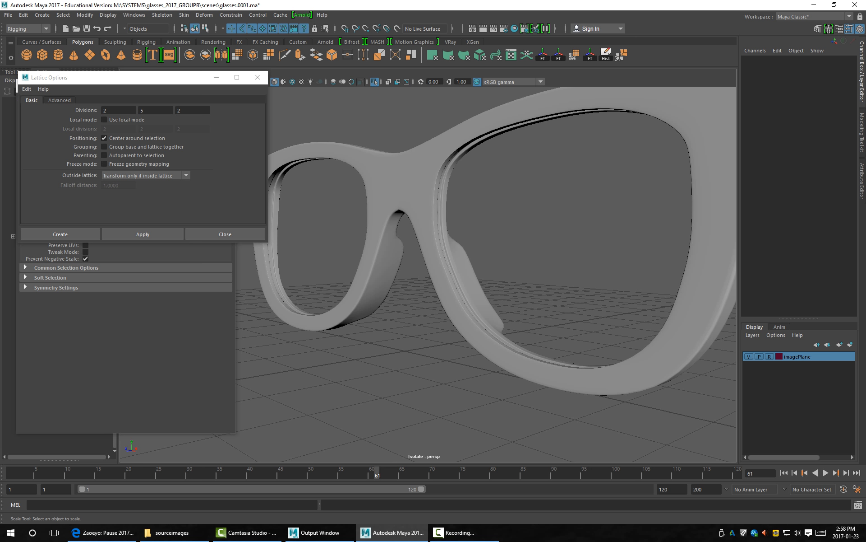
{"action": "right_click_drag", "start_coordinate": [406, 271], "coordinate": [461, 271], "text": "alt"}
{"action": "middle_click_drag", "start_coordinate": [460, 271], "coordinate": [374, 252], "text": "alt"}
{"action": "left_click_drag", "start_coordinate": [451, 271], "coordinate": [393, 284], "text": "alt"}
{"action": "right_click_drag", "start_coordinate": [451, 271], "coordinate": [505, 271], "text": "alt"}
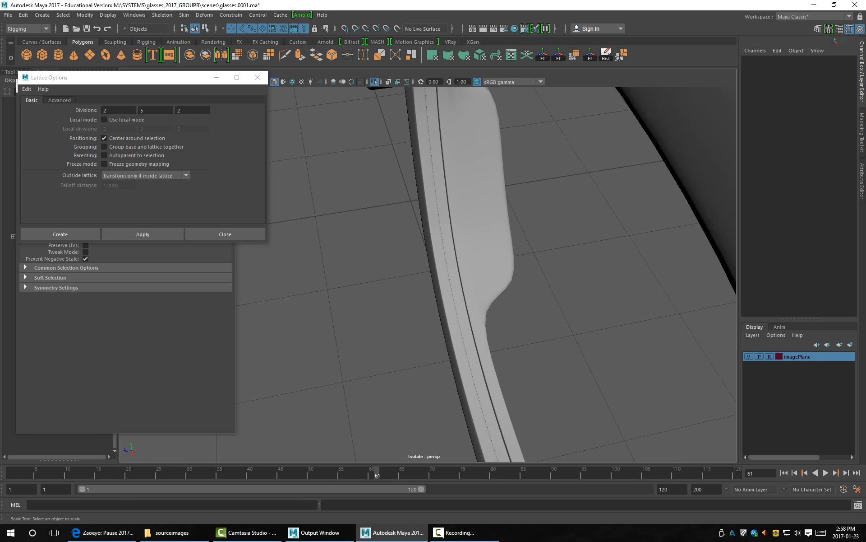
{"action": "left_click_drag", "start_coordinate": [451, 271], "coordinate": [515, 189], "text": "alt"}
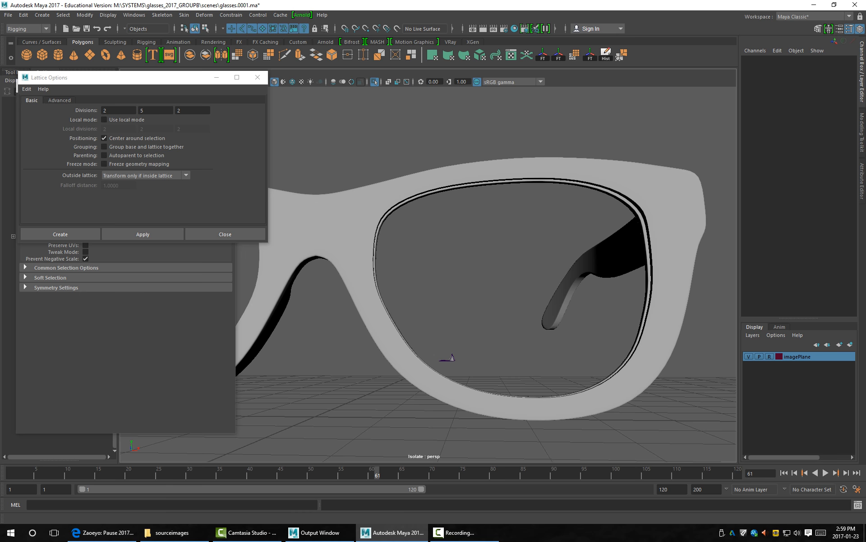
Delete the object picked at the lens rim and switch the remaining frame to unsmoothed display.
{"action": "left_click_drag", "start_coordinate": [452, 271], "coordinate": [300, 271], "text": "alt"}
{"action": "left_click", "coordinate": [444, 252]}
{"action": "key", "text": "Delete"}
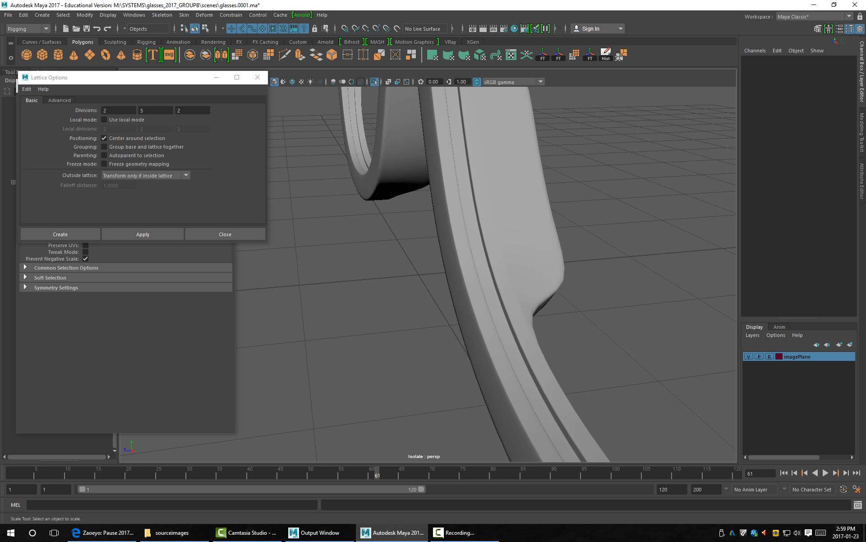
{"action": "left_click", "coordinate": [497, 252]}
{"action": "key", "text": "1"}
{"action": "left_click", "coordinate": [605, 253]}
{"action": "left_click_drag", "start_coordinate": [605, 253], "coordinate": [704, 226], "text": "alt"}
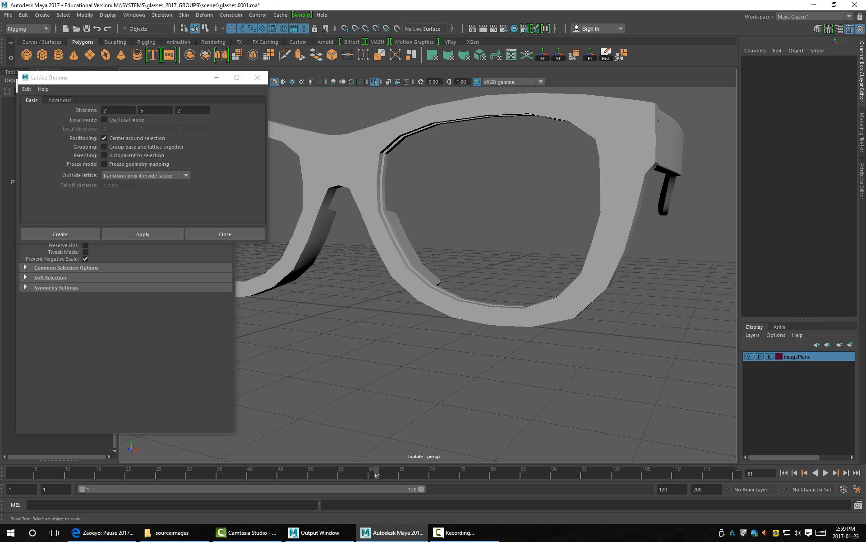
Try duplicating the whole frame in place, and delete the duplicate.
{"action": "middle_click_drag", "start_coordinate": [343, 153], "coordinate": [424, 240], "text": "alt"}
{"action": "scroll", "coordinate": [424, 239], "scroll_direction": "down", "scroll_amount": 2}
{"action": "left_click", "coordinate": [426, 239]}
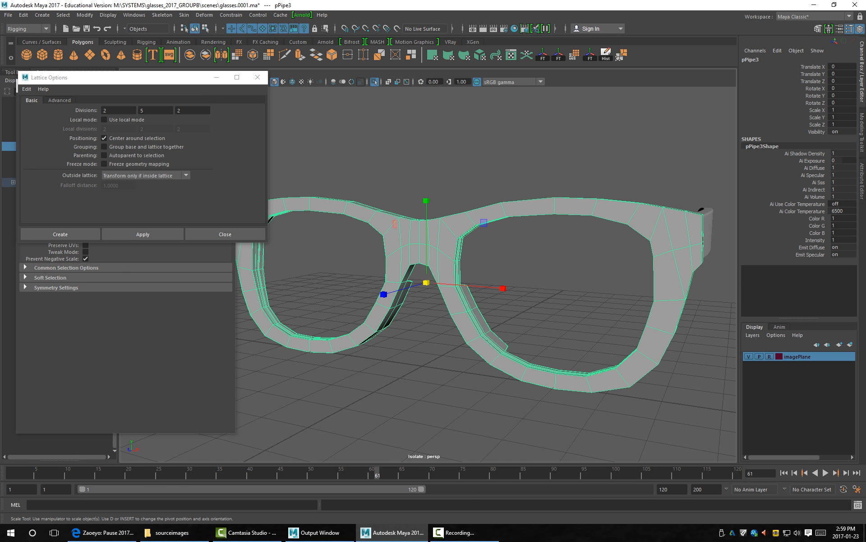
{"action": "key", "text": "ctrl+d"}
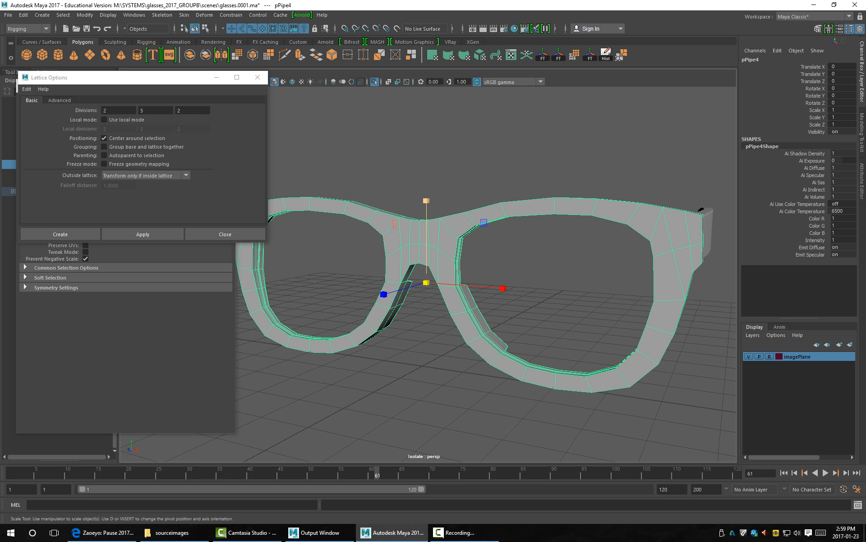
{"action": "key", "text": "Delete"}
Select all connected faces of the frame half on the temple's side to check whether both halves are joined at the bridge.
{"action": "left_click", "coordinate": [426, 239]}
{"action": "middle_click_drag", "start_coordinate": [425, 238], "coordinate": [465, 266], "text": "alt"}
{"action": "right_click_drag", "start_coordinate": [464, 266], "coordinate": [576, 201], "text": "alt"}
{"action": "middle_click_drag", "start_coordinate": [576, 200], "coordinate": [496, 208], "text": "alt"}
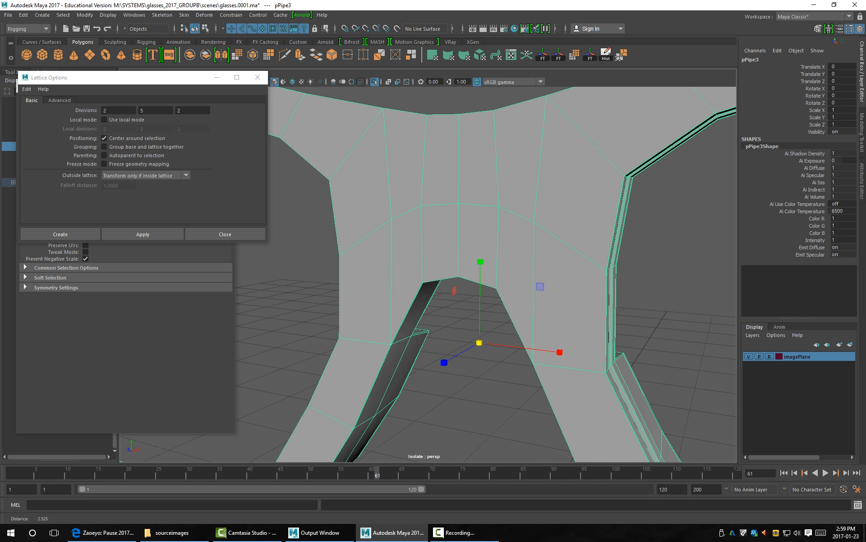
{"action": "left_click_drag", "start_coordinate": [495, 208], "coordinate": [538, 214], "text": "alt"}
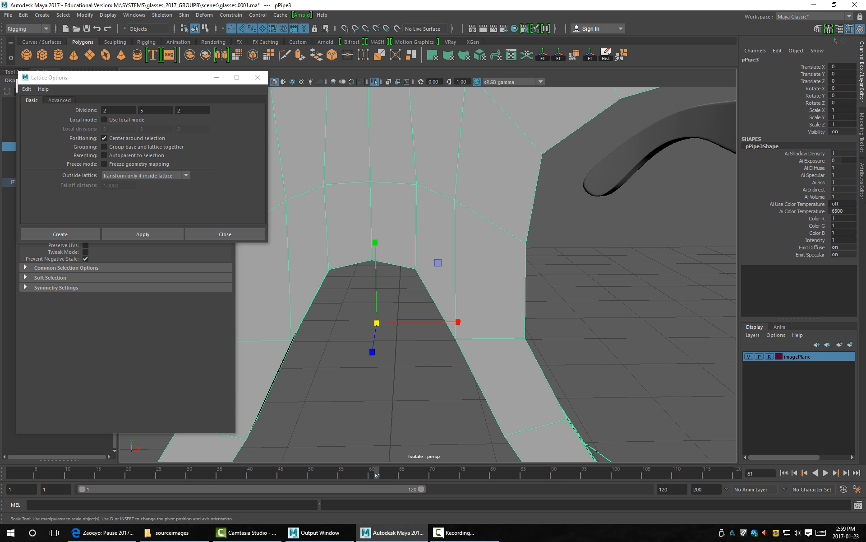
{"action": "middle_click_drag", "start_coordinate": [425, 271], "coordinate": [503, 310], "text": "alt"}
{"action": "right_click_drag", "start_coordinate": [504, 310], "coordinate": [423, 310], "text": "alt"}
{"action": "middle_click_drag", "start_coordinate": [423, 310], "coordinate": [436, 272], "text": "alt"}
{"action": "right_click_drag", "start_coordinate": [480, 195], "coordinate": [480, 221]}
{"action": "double_click", "coordinate": [475, 198]}
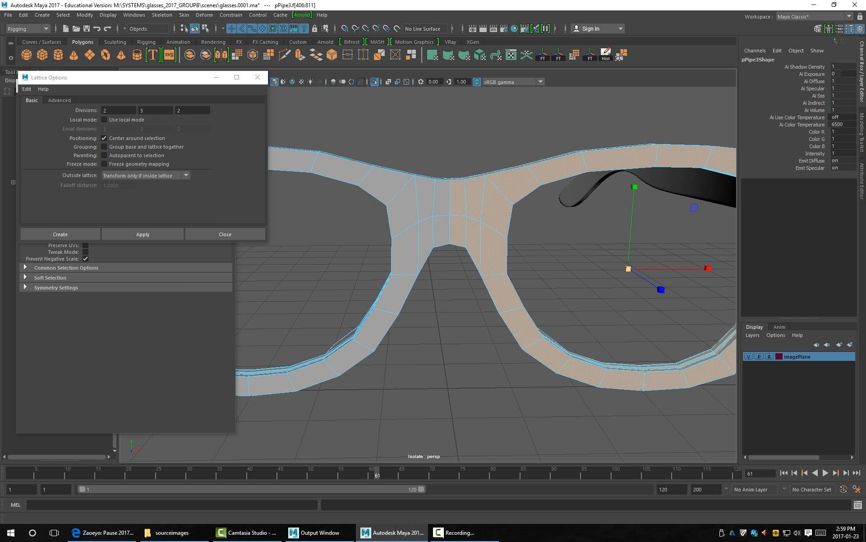
{"action": "key", "text": "w"}
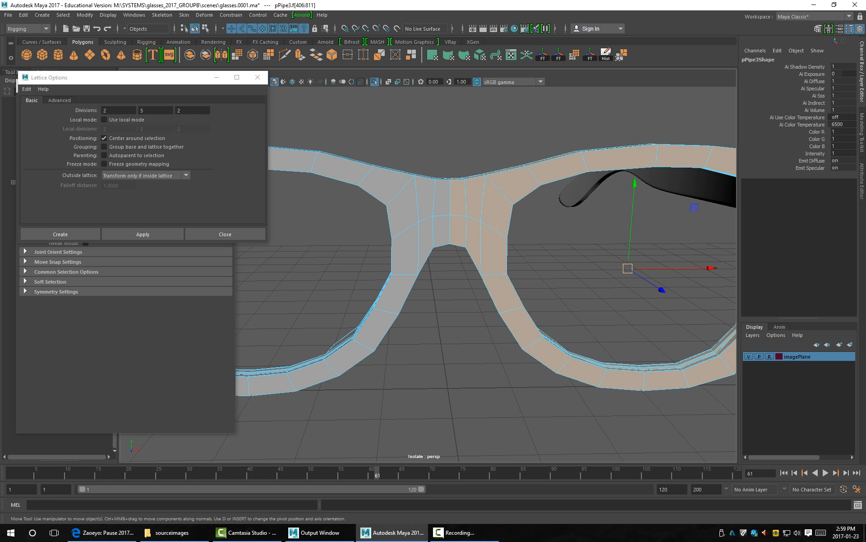
Try selecting a single face beside the bridge, and undo the selection.
{"action": "right_click_drag", "start_coordinate": [442, 190], "coordinate": [487, 178]}
{"action": "right_click_drag", "start_coordinate": [481, 216], "coordinate": [481, 240]}
{"action": "left_click", "coordinate": [497, 207]}
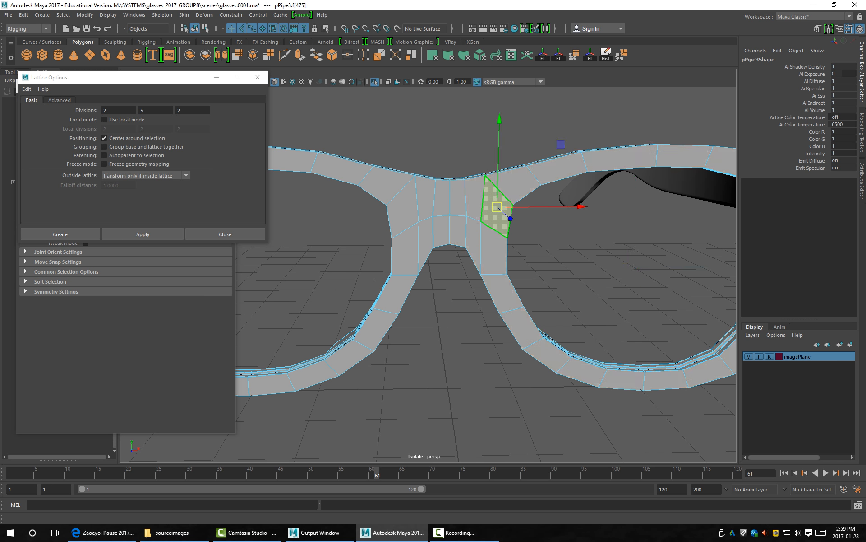
{"action": "key", "text": "ctrl+z"}
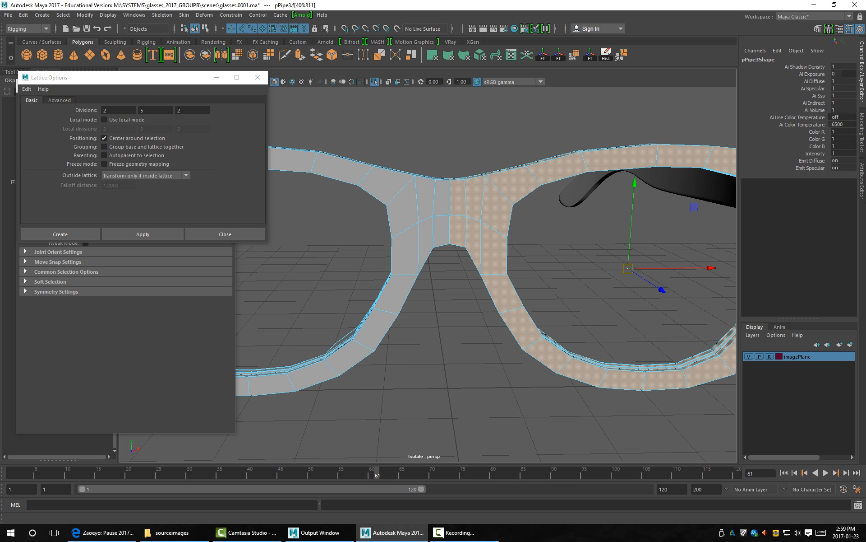
Try pulling the frame half without a temple away from the bridge along X, and undo the move.
{"action": "double_click", "coordinate": [424, 199]}
{"action": "left_click_drag", "start_coordinate": [348, 270], "coordinate": [296, 270]}
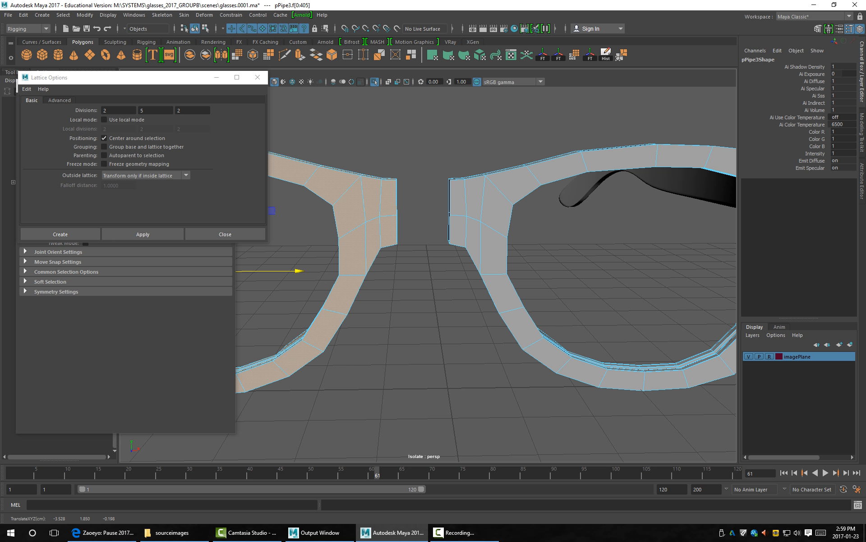
{"action": "key", "text": "ctrl+z"}
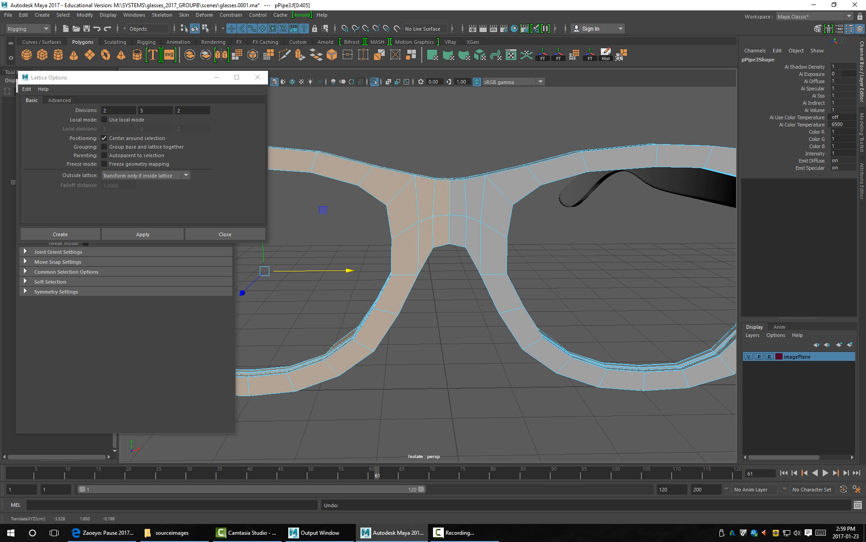
Clear the face selection and return the frame to smoothed display.
{"action": "key", "text": "alt+d"}
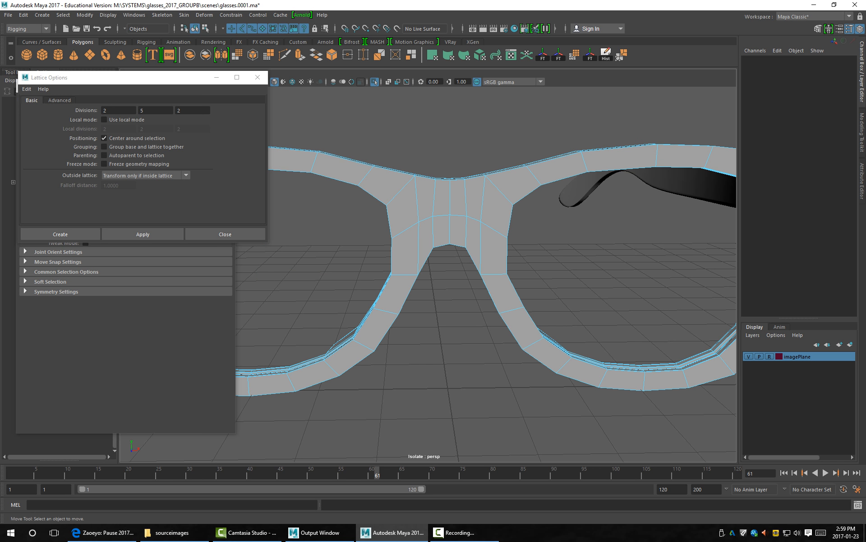
{"action": "key", "text": "3"}
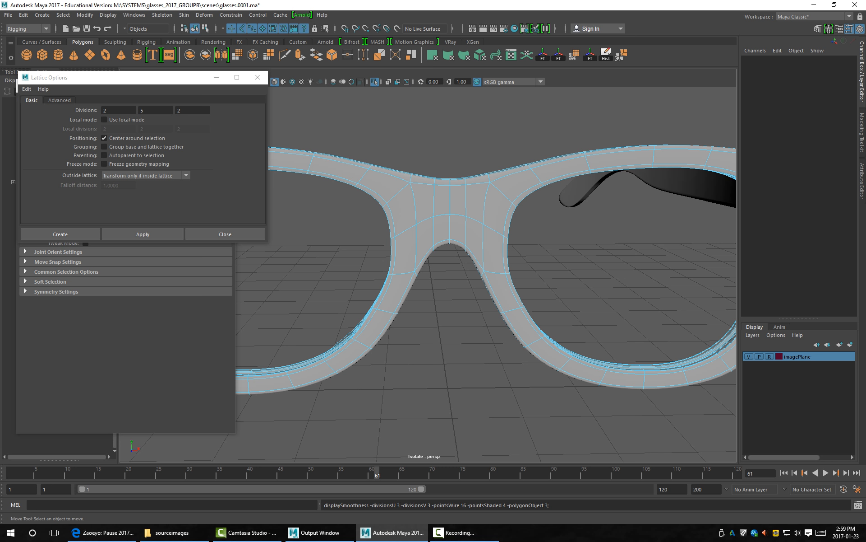
{"action": "left_click_drag", "start_coordinate": [556, 159], "coordinate": [519, 189], "text": "alt"}
{"action": "right_click_drag", "start_coordinate": [519, 190], "coordinate": [410, 199], "text": "alt"}
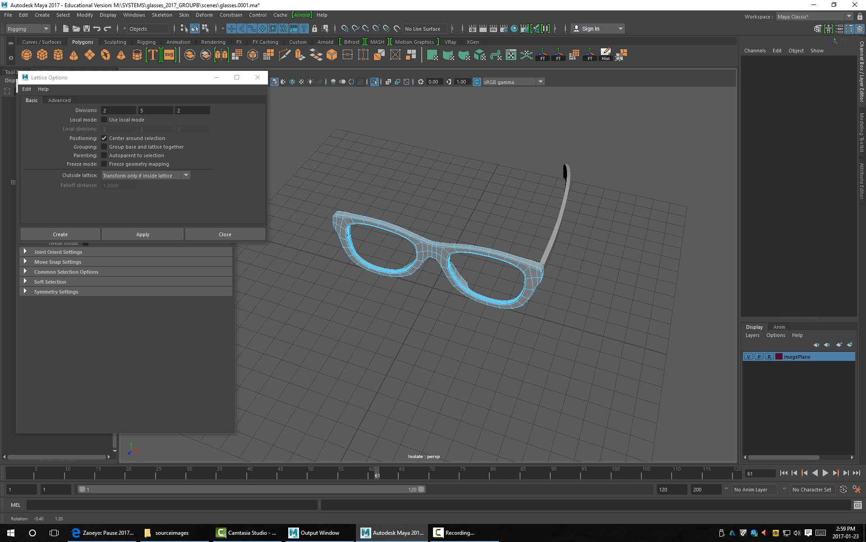
Create a polygon plane and move it along Z behind the frame.
{"action": "middle_click_drag", "start_coordinate": [410, 199], "coordinate": [474, 303], "text": "alt"}
{"action": "right_click_drag", "start_coordinate": [474, 302], "coordinate": [440, 302], "text": "alt"}
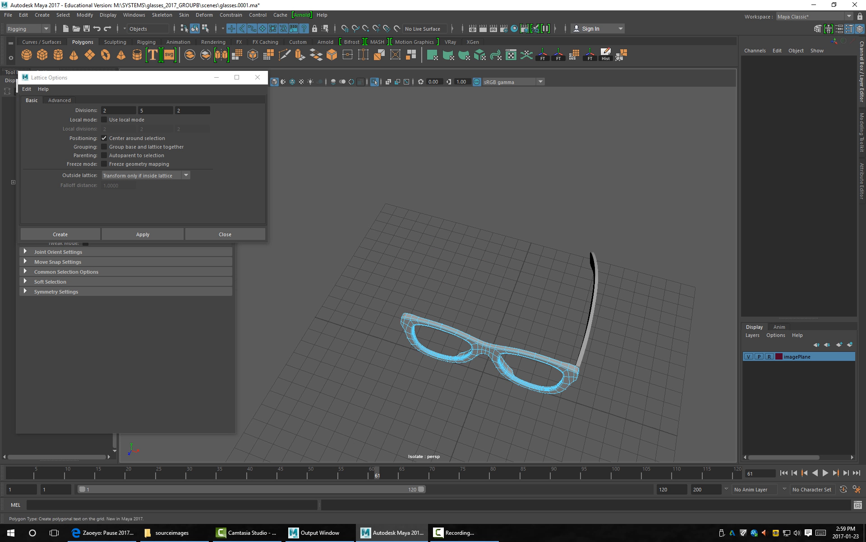
{"action": "left_click", "coordinate": [90, 54]}
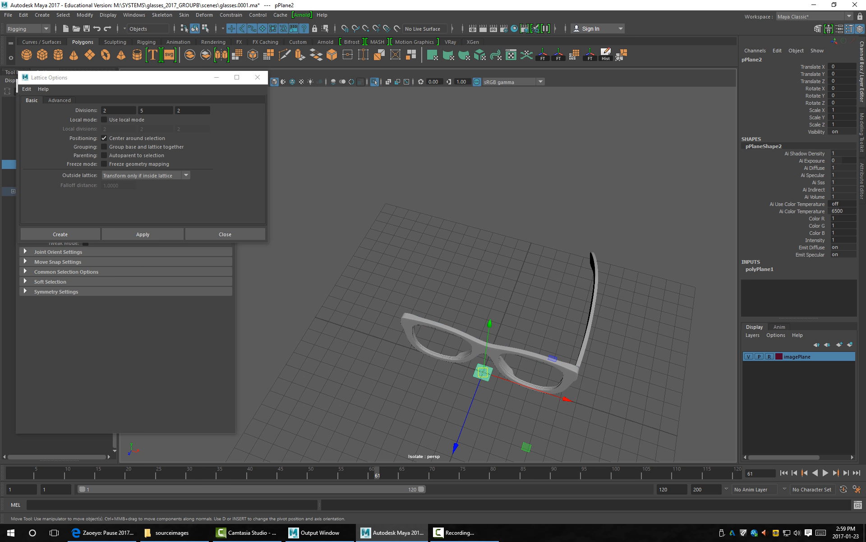
{"action": "left_click_drag", "start_coordinate": [456, 446], "coordinate": [529, 249]}
{"action": "key", "text": "f"}
Delete the two middle columns of faces from the plane, leaving two separate strips.
{"action": "left_click_drag", "start_coordinate": [379, 312], "coordinate": [414, 301], "text": "alt"}
{"action": "middle_click_drag", "start_coordinate": [414, 301], "coordinate": [419, 274], "text": "alt"}
{"action": "key", "text": "q"}
{"action": "key", "text": "F11"}
{"action": "left_click_drag", "start_coordinate": [412, 116], "coordinate": [441, 396]}
{"action": "key", "text": "Delete"}
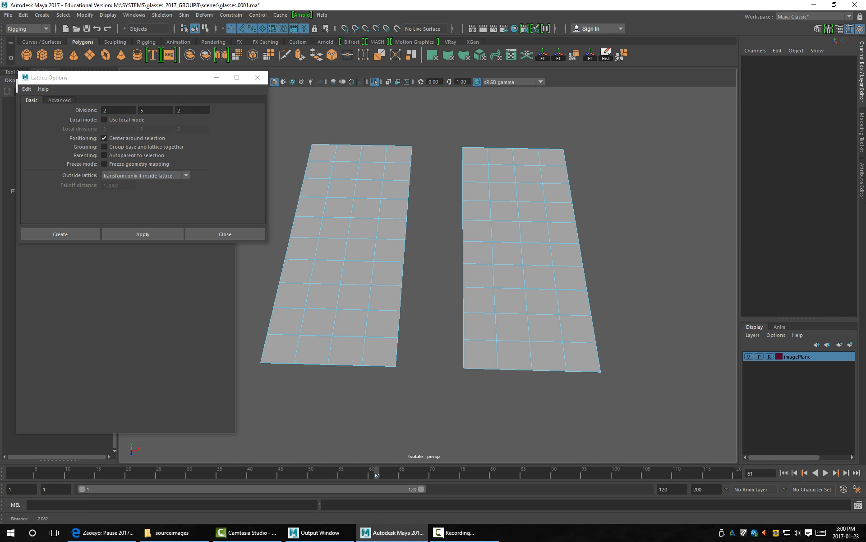
Switch the split plane to vertex editing and load the Modeling menu set.
{"action": "scroll", "coordinate": [428, 274], "scroll_direction": "up", "scroll_amount": 5}
{"action": "right_click", "coordinate": [505, 172]}
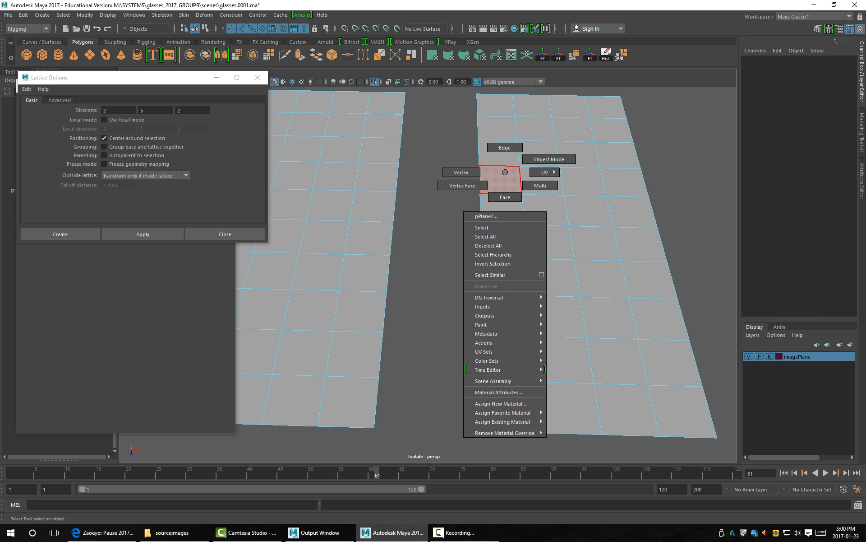
{"action": "left_click", "coordinate": [462, 172]}
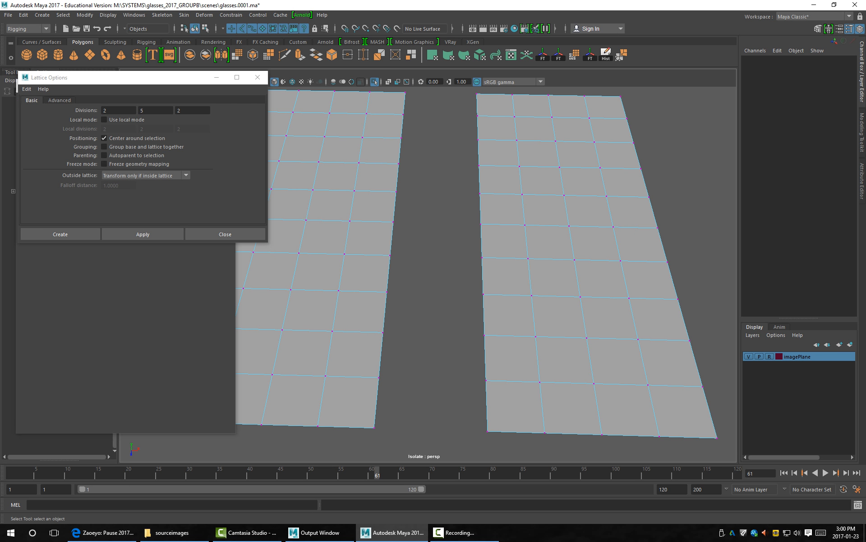
{"action": "left_click", "coordinate": [28, 29]}
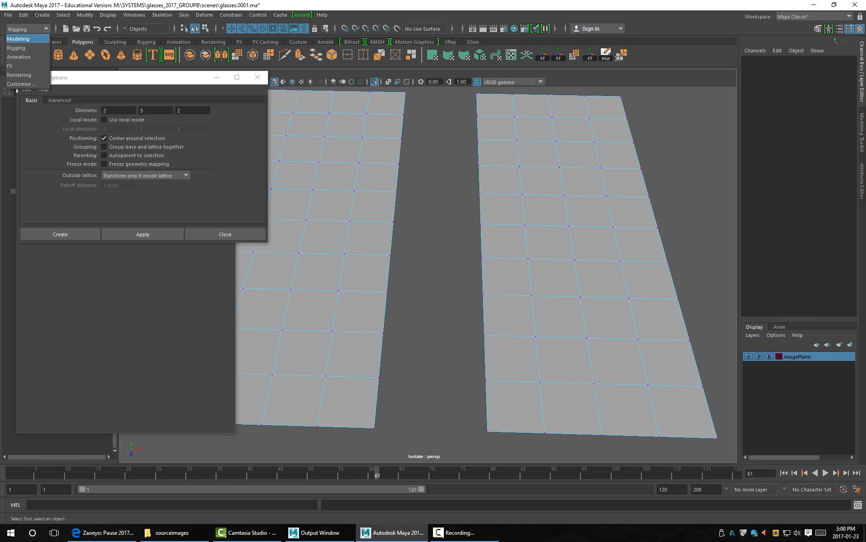
{"action": "left_click", "coordinate": [19, 39]}
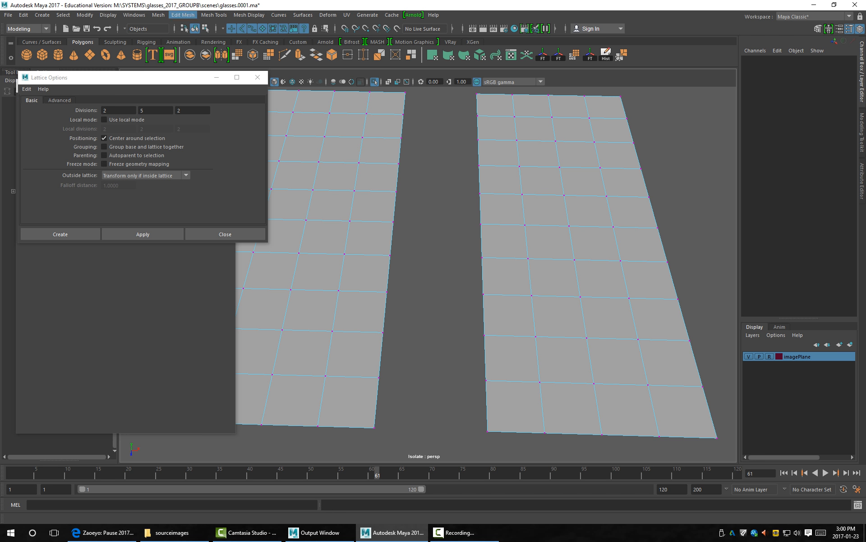
Look up the available merge commands for the split plane's vertices.
{"action": "left_click", "coordinate": [183, 15]}
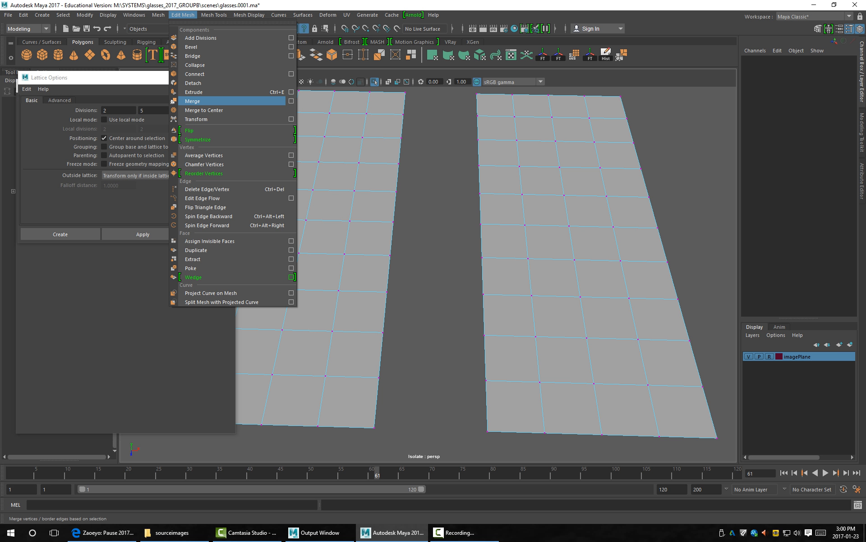
{"action": "left_click", "coordinate": [396, 191]}
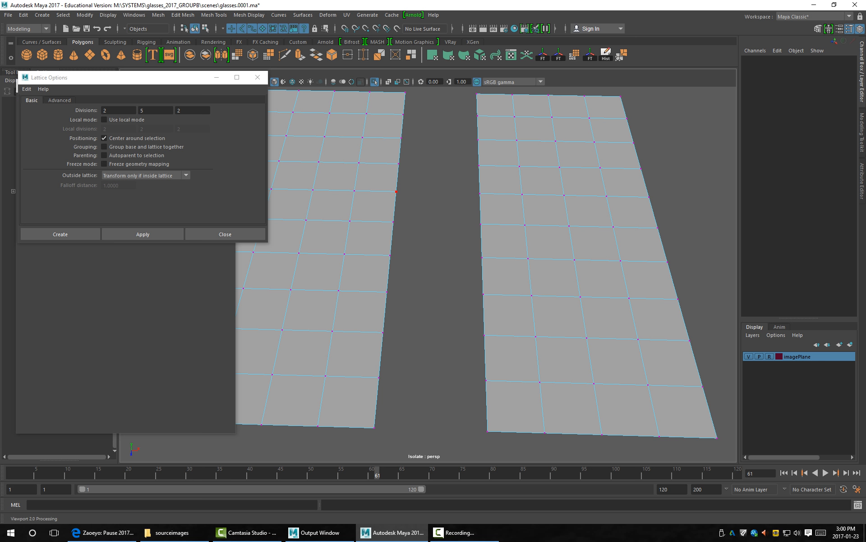
{"action": "right_click", "coordinate": [382, 181], "text": "shift"}
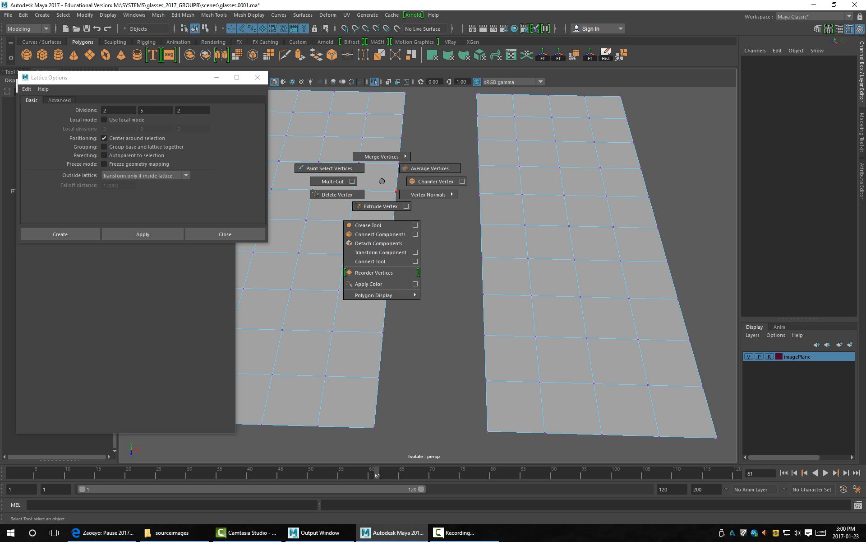
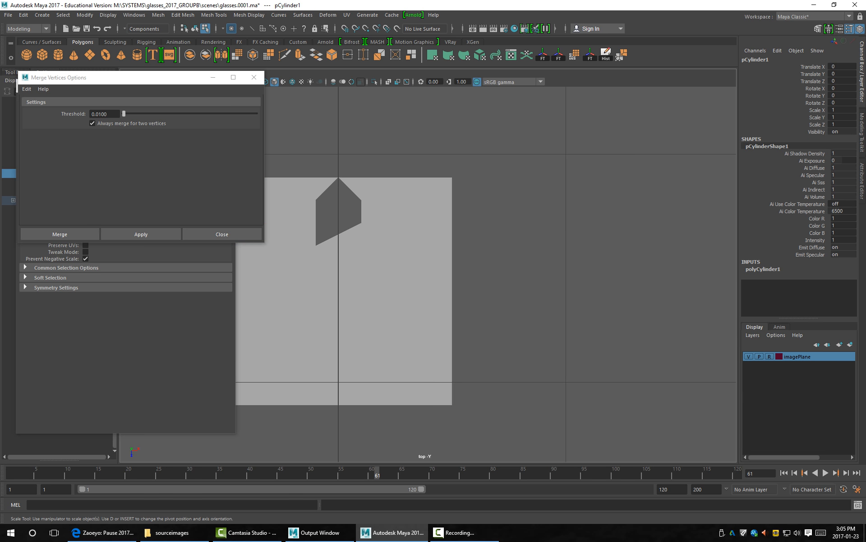
Move the cylinder along Z to -6.052, clear of the glasses frame.
{"action": "key", "text": "f"}
{"action": "scroll", "coordinate": [428, 274], "scroll_direction": "down", "scroll_amount": 10}
{"action": "key", "text": "w"}
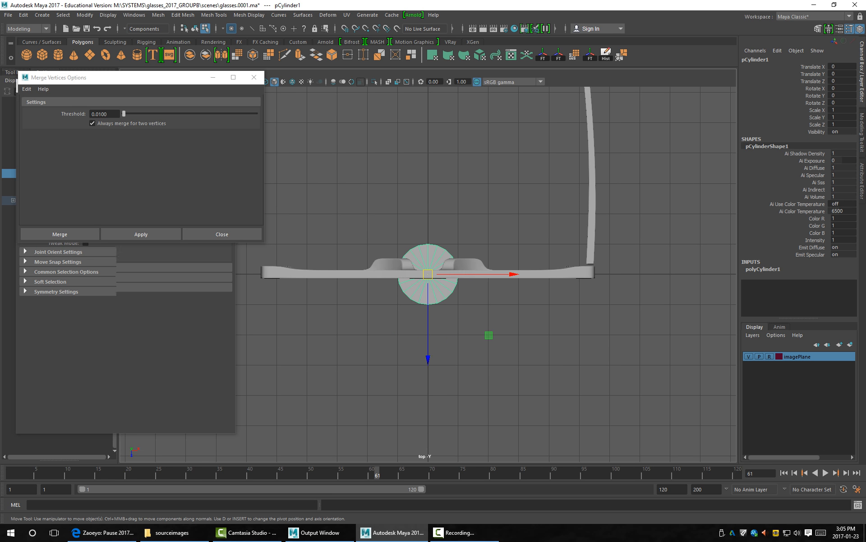
{"action": "left_click_drag", "start_coordinate": [428, 342], "coordinate": [429, 156]}
{"action": "key", "text": "f"}
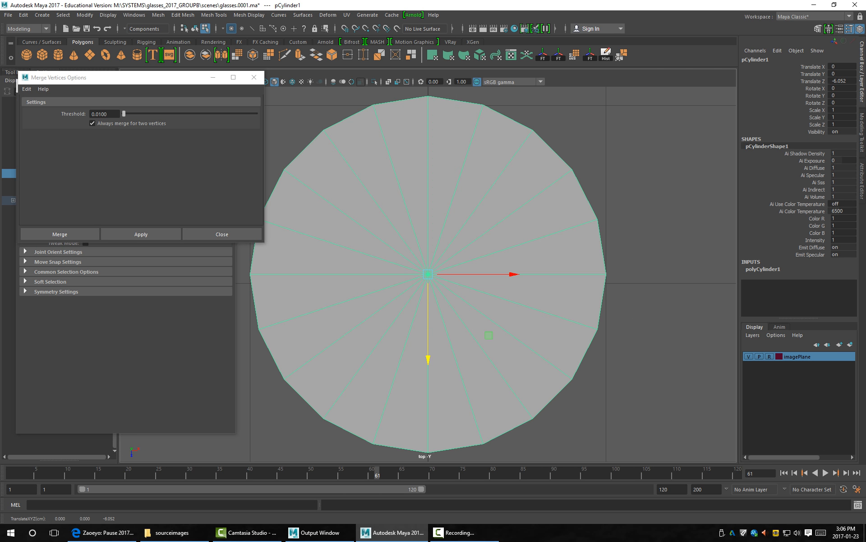
Show the cylinder in the perspective view and set its height subdivisions to 3.
{"action": "key", "text": "space"}
{"action": "key", "text": "space"}
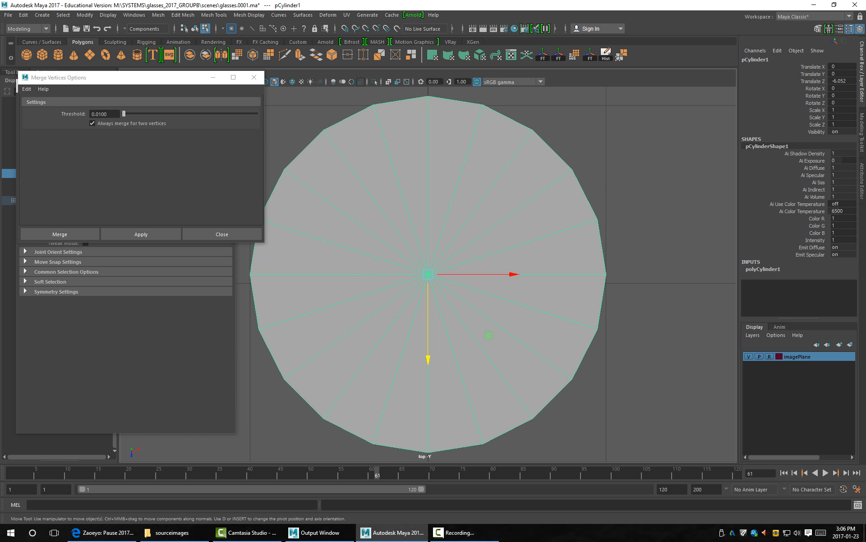
{"action": "key", "text": "space"}
{"action": "key", "text": "space"}
{"action": "key", "text": "f"}
{"action": "left_click_drag", "start_coordinate": [474, 316], "coordinate": [508, 230], "text": "alt"}
{"action": "left_click", "coordinate": [763, 269]}
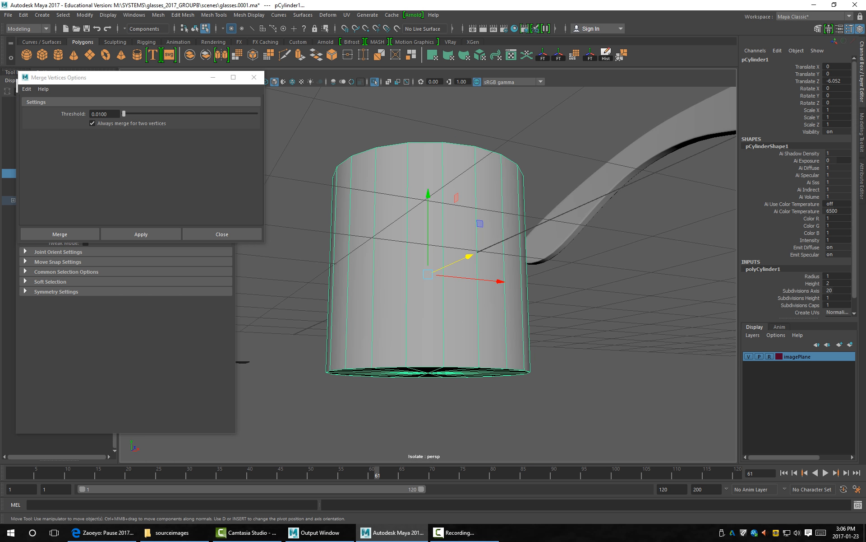
{"action": "left_click", "coordinate": [799, 298]}
{"action": "middle_click_drag", "start_coordinate": [496, 280], "coordinate": [524, 280]}
{"action": "left_click_drag", "start_coordinate": [478, 244], "coordinate": [451, 272], "text": "alt"}
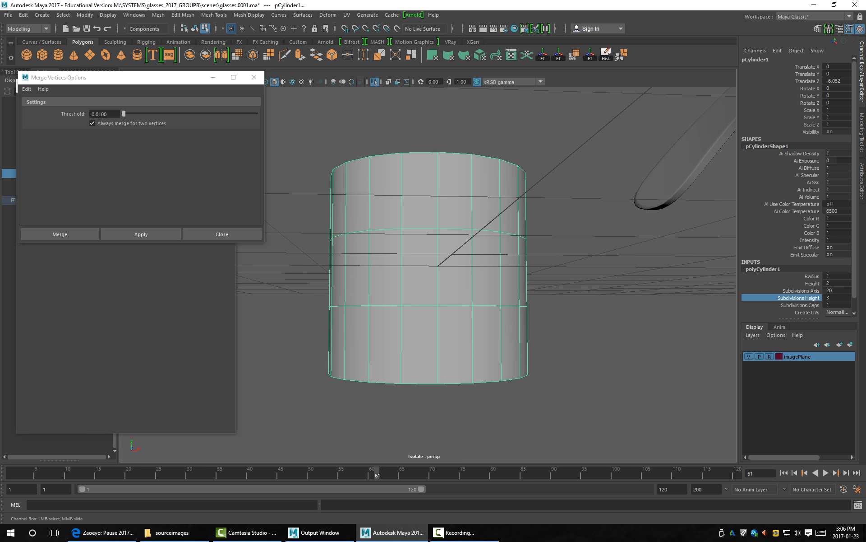
Delete the middle ring of side faces from the cylinder, splitting it into two separate parts.
{"action": "right_click_drag", "start_coordinate": [451, 272], "coordinate": [451, 298]}
{"action": "left_click", "coordinate": [419, 266]}
{"action": "double_click", "coordinate": [455, 271], "text": "shift"}
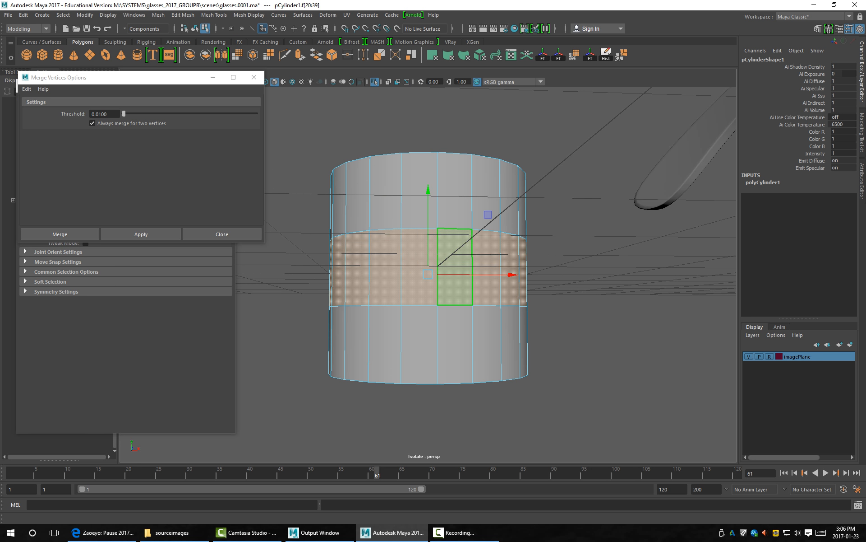
{"action": "key", "text": "Delete"}
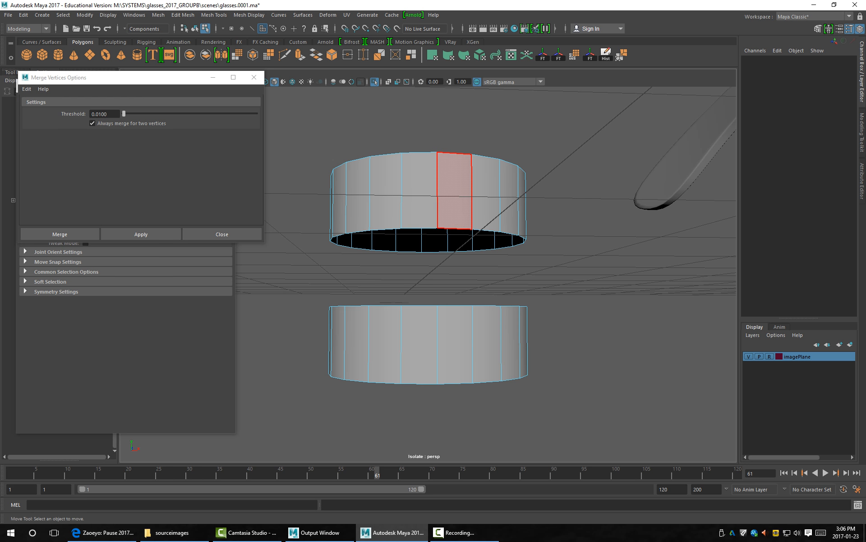
Select both open border edge loops facing each other across the cylinder's gap.
{"action": "right_click_drag", "start_coordinate": [455, 192], "coordinate": [490, 162]}
{"action": "left_click", "coordinate": [555, 163]}
{"action": "left_click_drag", "start_coordinate": [435, 176], "coordinate": [451, 185], "text": "alt"}
{"action": "scroll", "coordinate": [435, 182], "scroll_direction": "up", "scroll_amount": 3}
{"action": "right_click_drag", "start_coordinate": [435, 182], "coordinate": [435, 157]}
{"action": "double_click", "coordinate": [433, 221]}
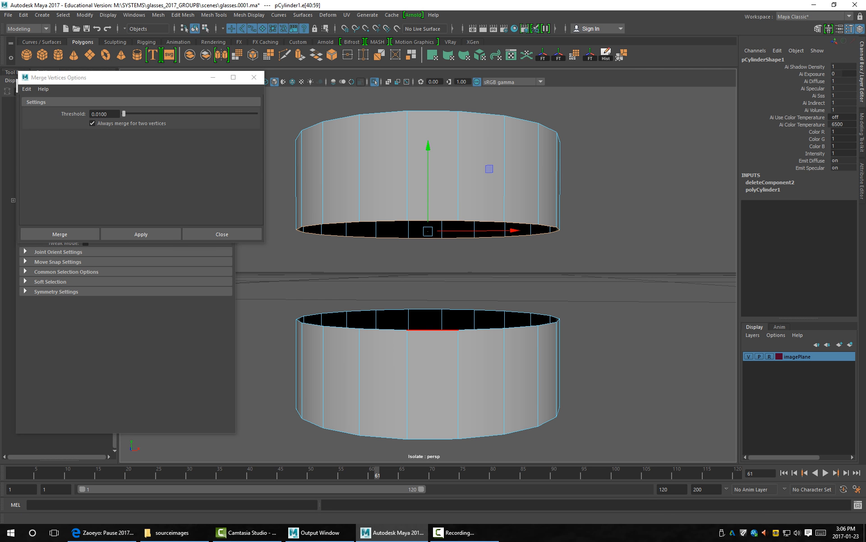
{"action": "double_click", "coordinate": [433, 330], "text": "shift"}
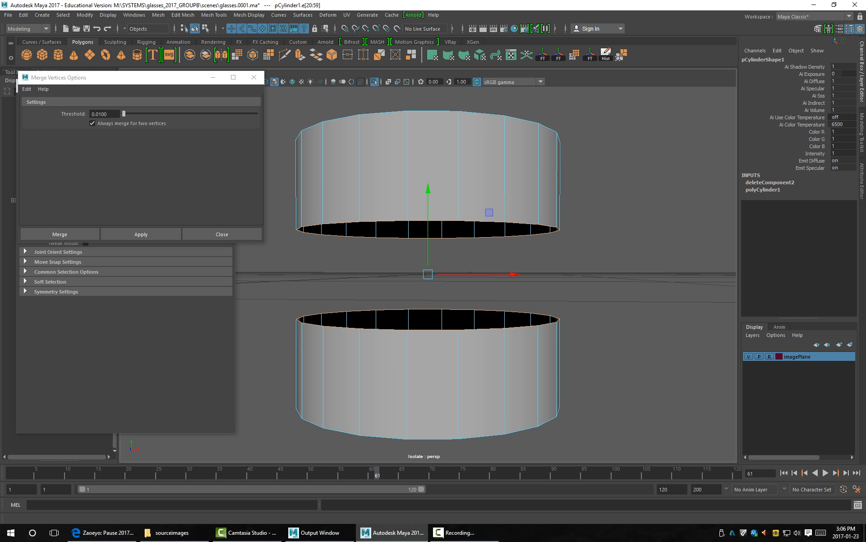
Join the two cylinder parts with Merge Border Edges at a tolerance of 1, then clear the selection.
{"action": "right_click", "coordinate": [603, 187], "text": "shift"}
{"action": "mouse_move", "coordinate": [603, 162]}
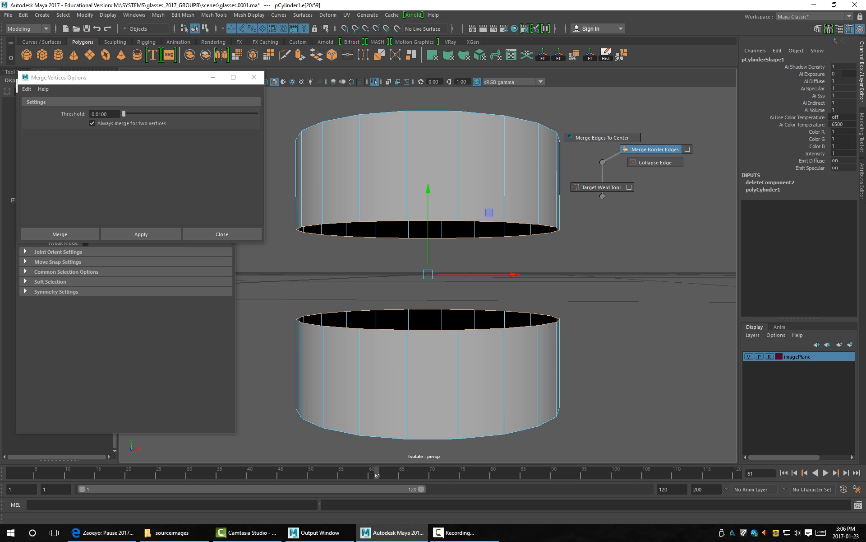
{"action": "left_click", "coordinate": [654, 149]}
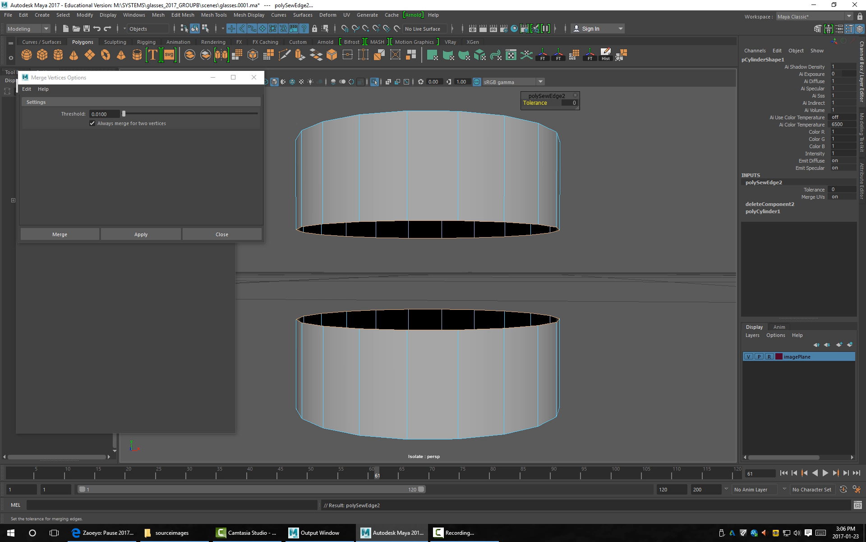
{"action": "left_click", "coordinate": [569, 102]}
{"action": "type", "text": "1"}
{"action": "key", "text": "Return"}
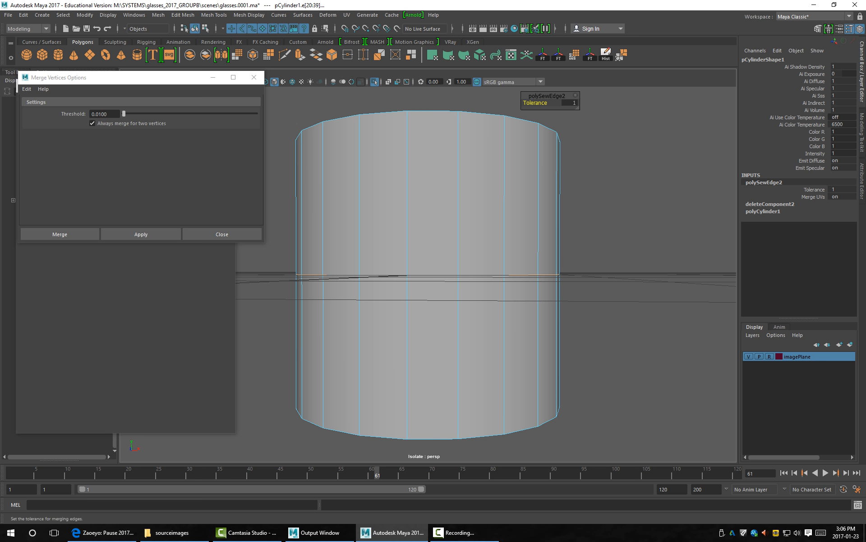
{"action": "left_click", "coordinate": [631, 204]}
Select the glasses frame mesh with its bridge in close view.
{"action": "right_click_drag", "start_coordinate": [497, 280], "coordinate": [406, 279], "text": "alt"}
{"action": "middle_click_drag", "start_coordinate": [406, 279], "coordinate": [456, 192], "text": "alt"}
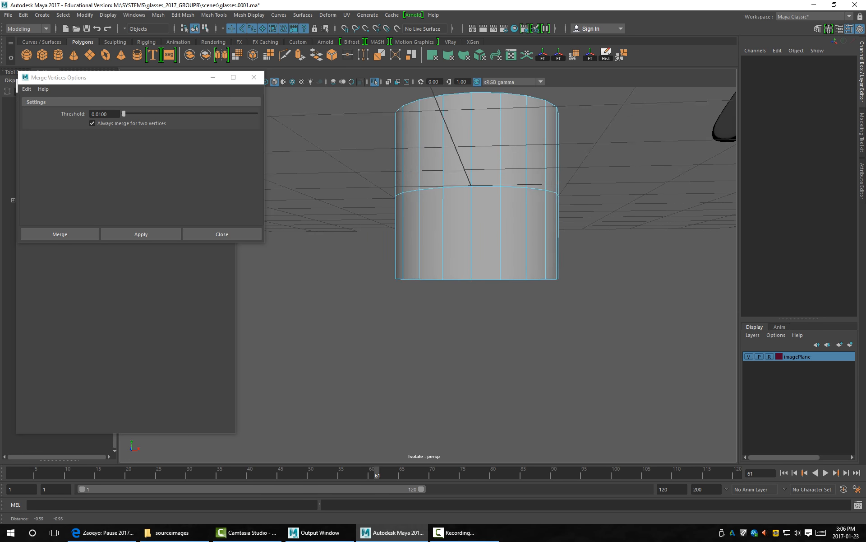
{"action": "right_click_drag", "start_coordinate": [455, 192], "coordinate": [424, 192], "text": "alt"}
{"action": "middle_click_drag", "start_coordinate": [424, 192], "coordinate": [455, 149], "text": "alt"}
{"action": "right_click_drag", "start_coordinate": [456, 149], "coordinate": [383, 149], "text": "alt"}
{"action": "middle_click_drag", "start_coordinate": [384, 149], "coordinate": [345, 346], "text": "alt"}
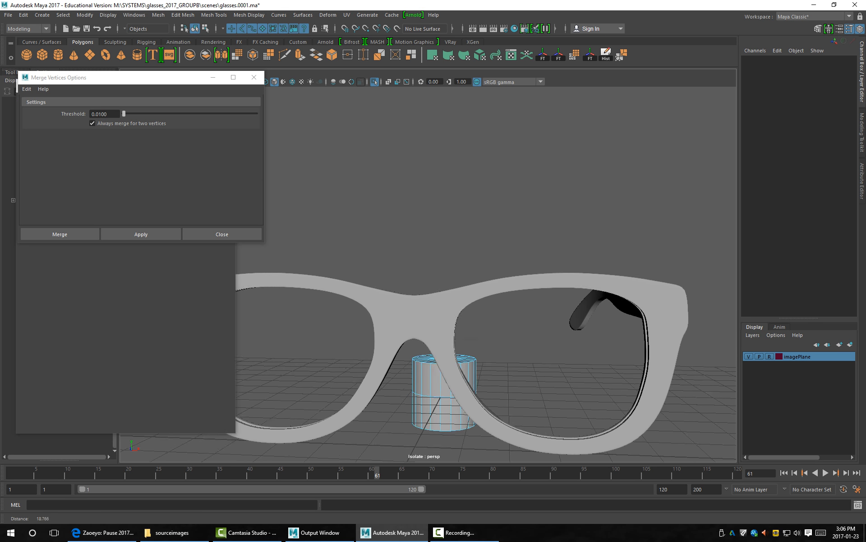
{"action": "right_click_drag", "start_coordinate": [346, 345], "coordinate": [451, 346], "text": "alt"}
{"action": "left_click_drag", "start_coordinate": [452, 345], "coordinate": [447, 318], "text": "alt"}
{"action": "right_click_drag", "start_coordinate": [446, 318], "coordinate": [426, 318], "text": "alt"}
{"action": "left_click_drag", "start_coordinate": [427, 318], "coordinate": [451, 325], "text": "alt"}
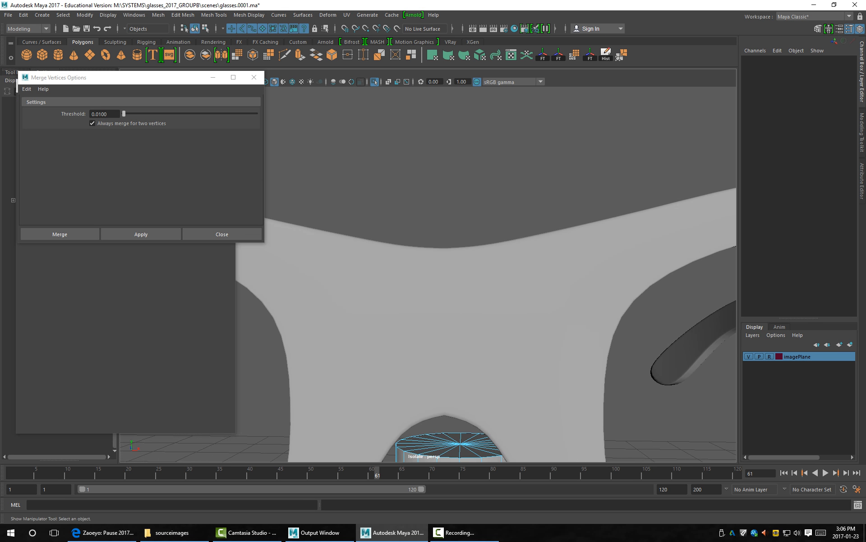
{"action": "left_click", "coordinate": [452, 316]}
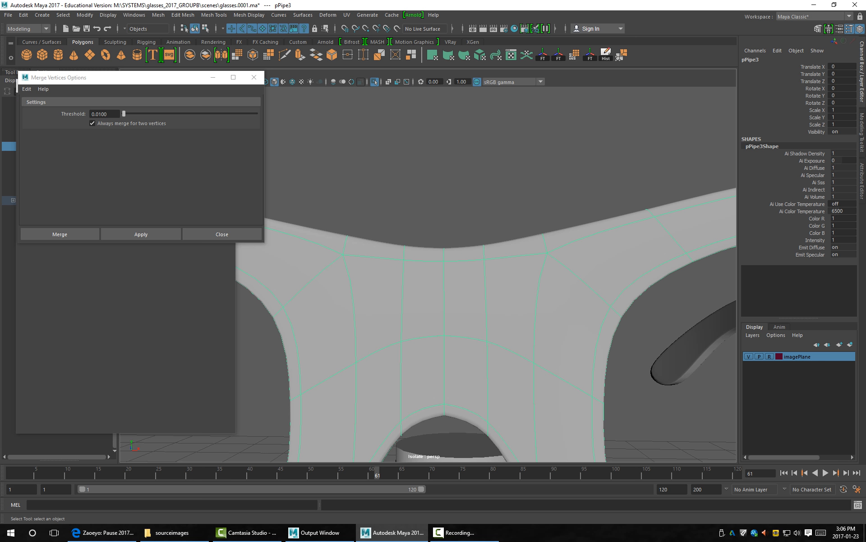
{"action": "key", "text": "alt+d"}
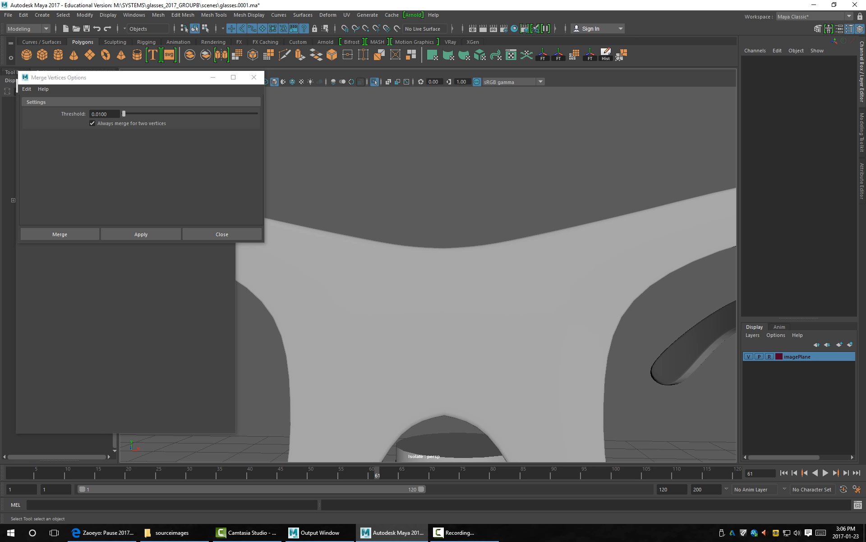
{"action": "key", "text": "ctrl+z"}
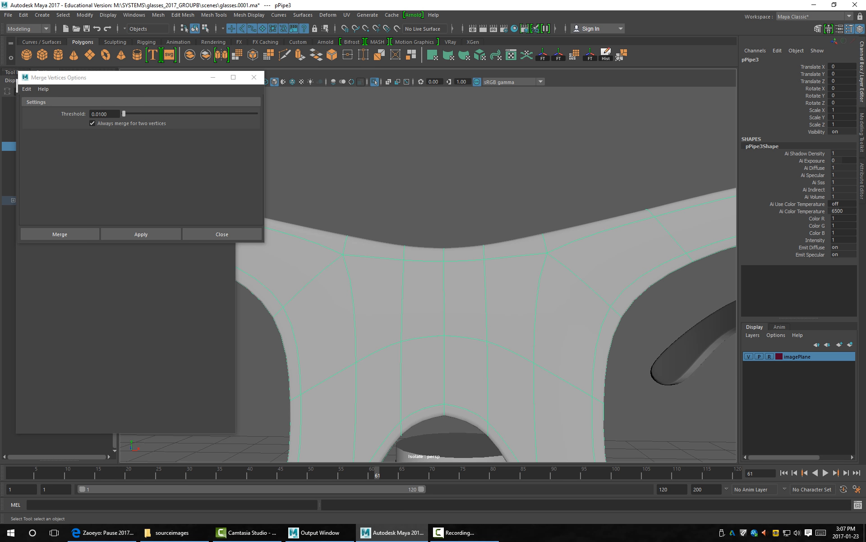
Switch the glasses frame to edge editing and try the merge command at the bridge.
{"action": "right_click", "coordinate": [471, 183], "text": "shift"}
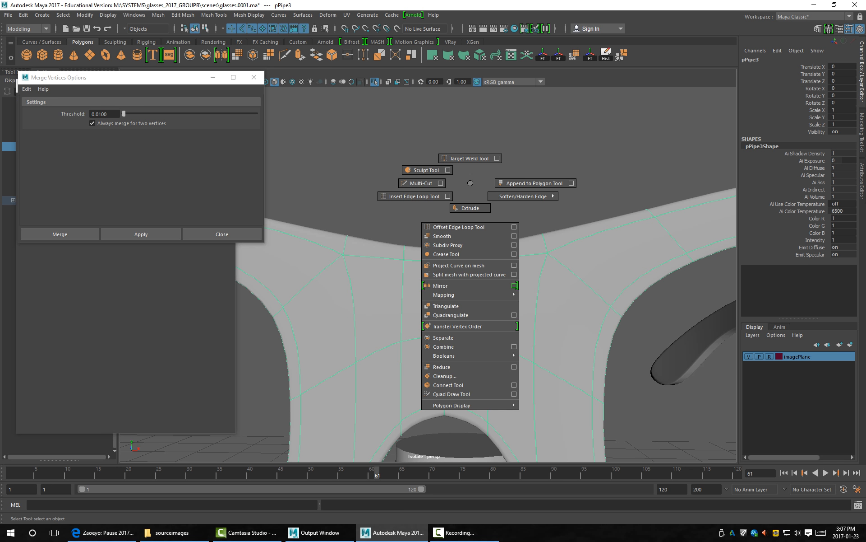
{"action": "mouse_move", "coordinate": [470, 183]}
{"action": "right_mouse_down", "text": "shift"}
{"action": "mouse_move", "coordinate": [470, 160]}
{"action": "mouse_move", "coordinate": [445, 174]}
{"action": "mouse_move", "coordinate": [444, 183]}
{"action": "mouse_move", "coordinate": [470, 183]}
{"action": "right_mouse_up", "text": "shift"}
{"action": "right_click_drag", "start_coordinate": [476, 246], "coordinate": [477, 222]}
{"action": "right_click_drag", "start_coordinate": [464, 263], "coordinate": [535, 218], "text": "shift"}
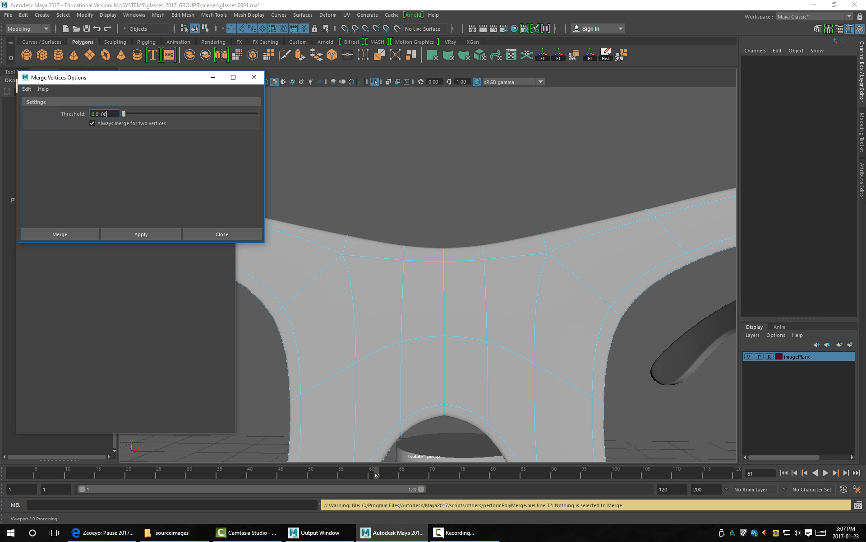
{"action": "middle_click_drag", "start_coordinate": [464, 261], "coordinate": [467, 143], "text": "alt"}
{"action": "scroll", "coordinate": [467, 142], "scroll_direction": "down", "scroll_amount": 2}
{"action": "scroll", "coordinate": [453, 316], "scroll_direction": "down", "scroll_amount": 3}
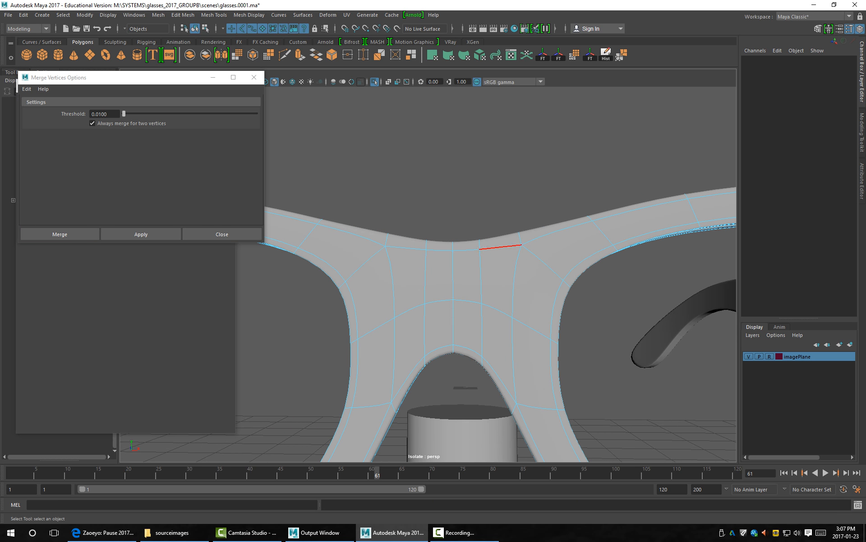
Switch the frame to vertex editing, select the vertices across the bridge and move the Merge Vertices options clear of the settings behind.
{"action": "right_click_drag", "start_coordinate": [480, 257], "coordinate": [437, 257]}
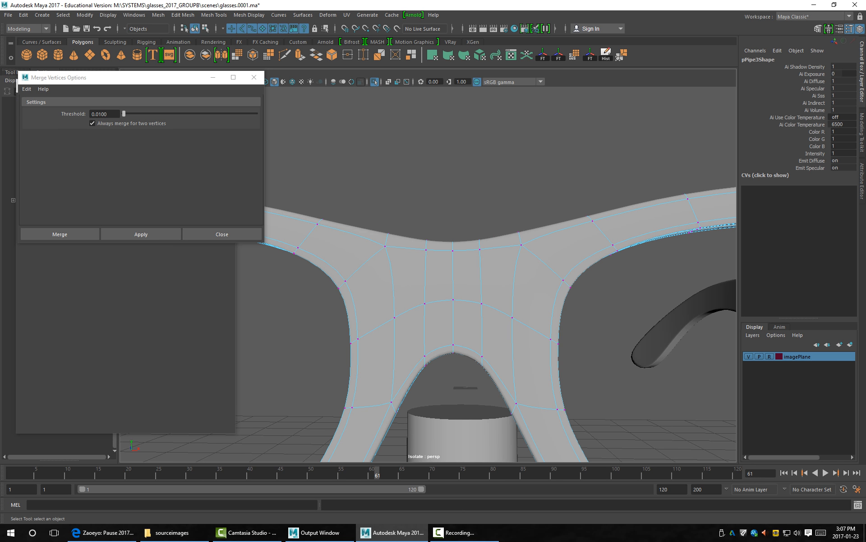
{"action": "left_click_drag", "start_coordinate": [416, 214], "coordinate": [524, 349]}
{"action": "left_click_drag", "start_coordinate": [520, 193], "coordinate": [379, 386]}
{"action": "left_click_drag", "start_coordinate": [135, 77], "coordinate": [151, 150]}
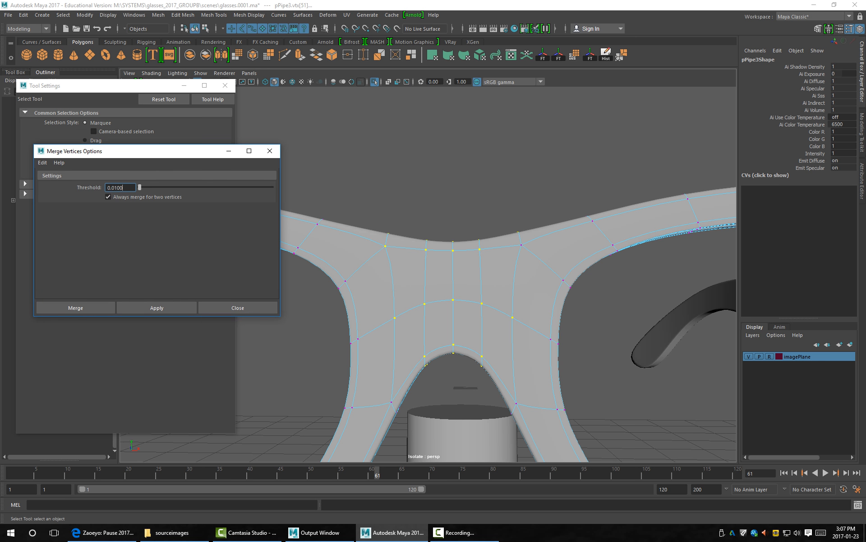
Merge the selected bridge vertices with a threshold of 0.001.
{"action": "left_click_drag", "start_coordinate": [114, 188], "coordinate": [123, 188]}
{"action": "type", "text": "01"}
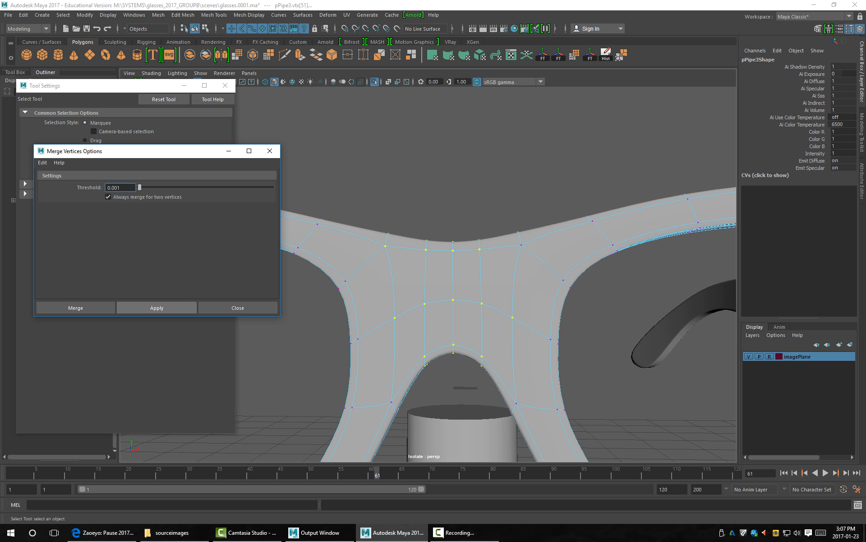
{"action": "left_click", "coordinate": [156, 308]}
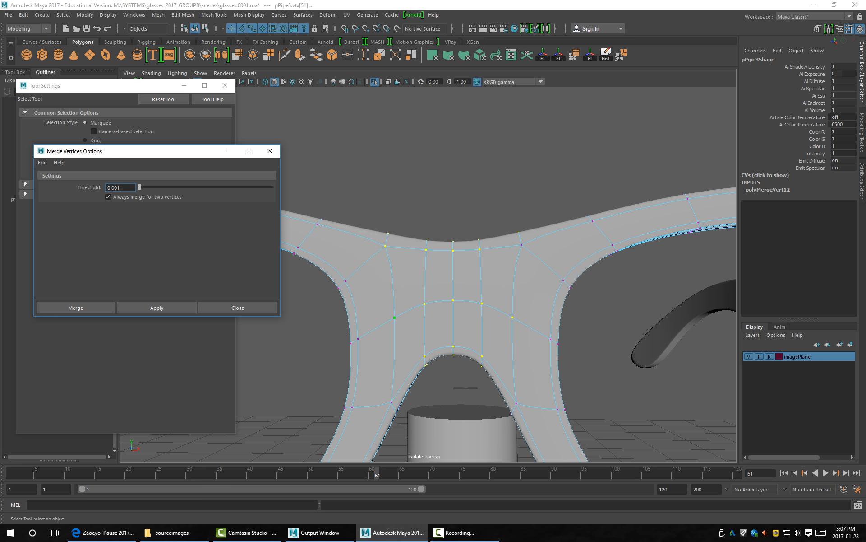
Undo the bridge vertex merge and merge the same vertices again with a threshold of 0.01.
{"action": "key", "text": "ctrl+z"}
{"action": "middle_click_drag", "start_coordinate": [454, 355], "coordinate": [439, 190], "text": "alt"}
{"action": "right_click_drag", "start_coordinate": [439, 189], "coordinate": [496, 189], "text": "alt"}
{"action": "middle_click_drag", "start_coordinate": [495, 190], "coordinate": [495, 253], "text": "alt"}
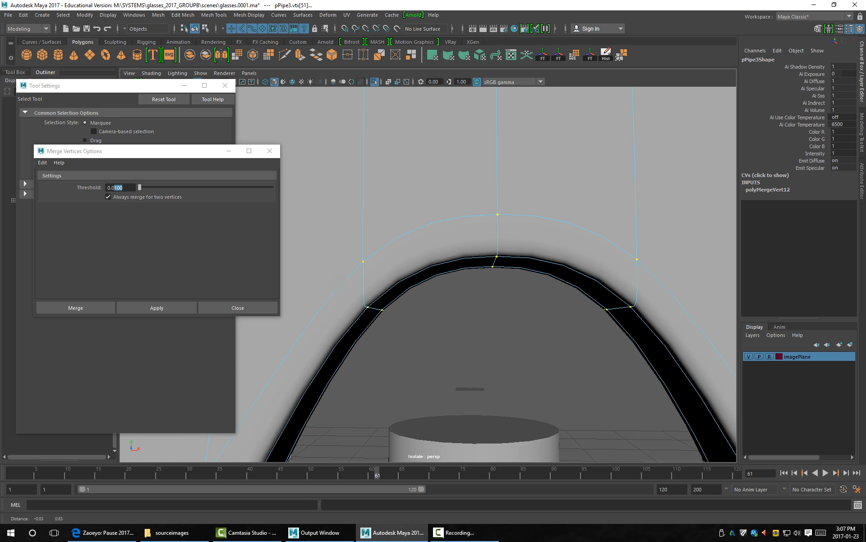
{"action": "right_click_drag", "start_coordinate": [496, 254], "coordinate": [472, 253], "text": "alt"}
{"action": "key", "text": "ctrl+z"}
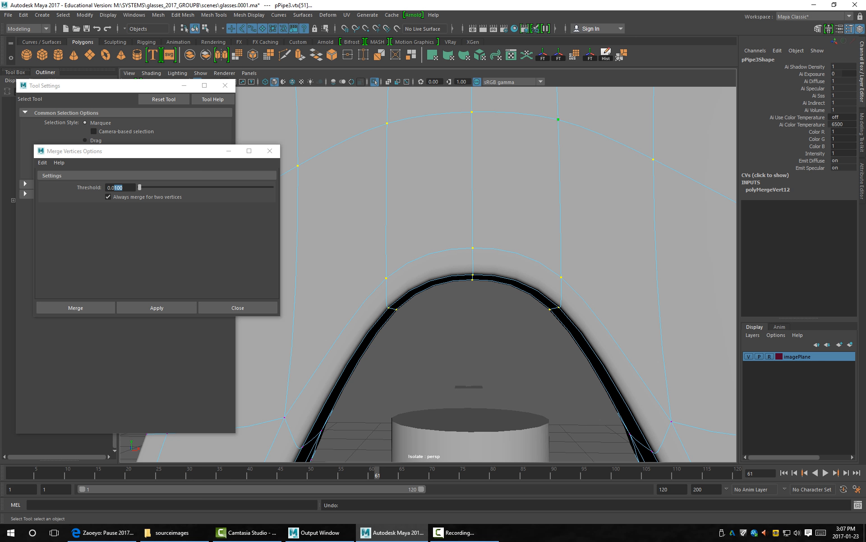
{"action": "key", "text": "ctrl+z"}
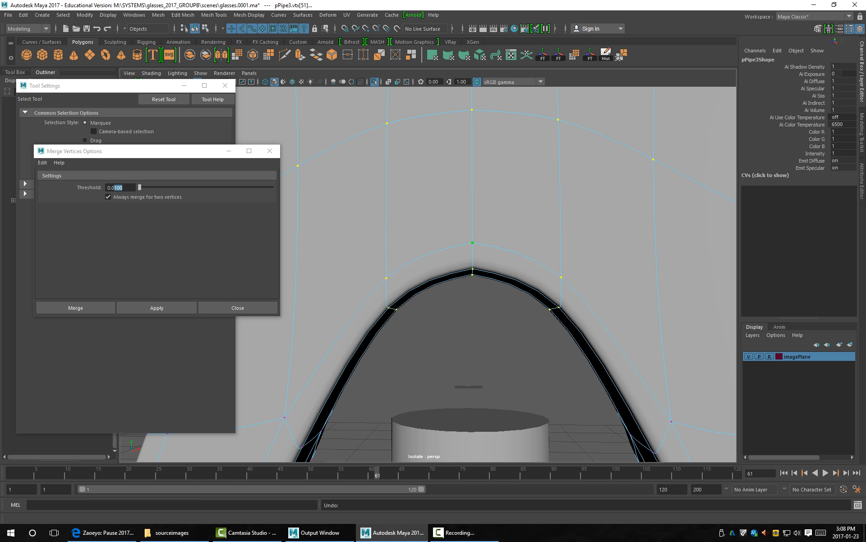
{"action": "left_click", "coordinate": [157, 308]}
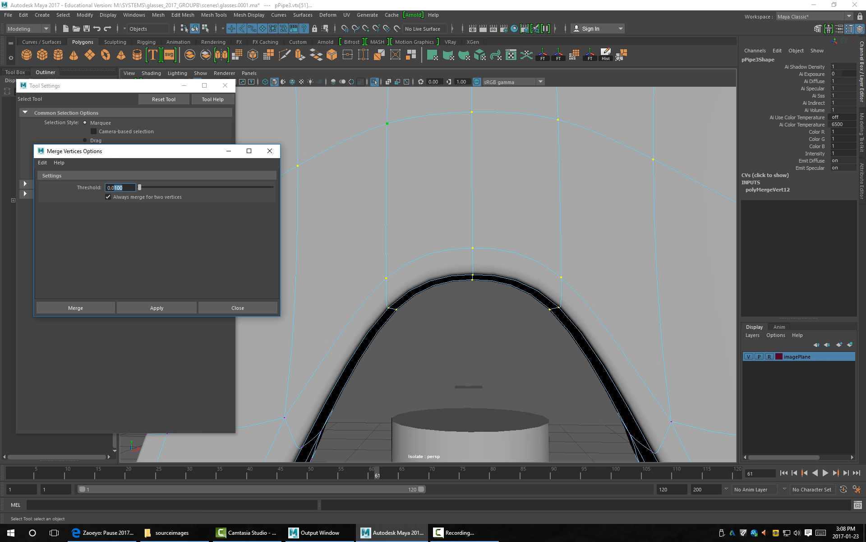
Inspect the merged bridge, return the frame to object mode and clear the selection.
{"action": "middle_click_drag", "start_coordinate": [472, 113], "coordinate": [431, 280], "text": "alt"}
{"action": "right_click_drag", "start_coordinate": [431, 280], "coordinate": [343, 280], "text": "alt"}
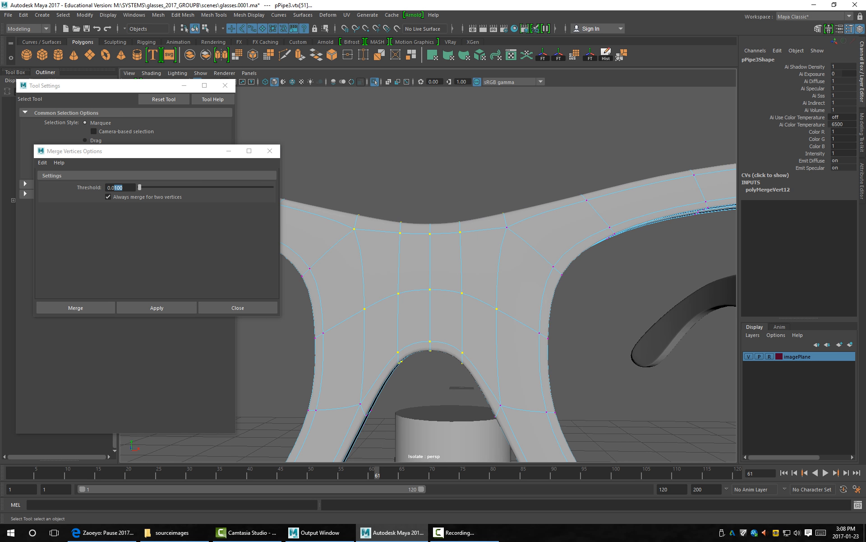
{"action": "middle_click_drag", "start_coordinate": [560, 253], "coordinate": [585, 192], "text": "alt"}
{"action": "right_click_drag", "start_coordinate": [584, 192], "coordinate": [623, 185], "text": "alt"}
{"action": "left_click", "coordinate": [641, 203]}
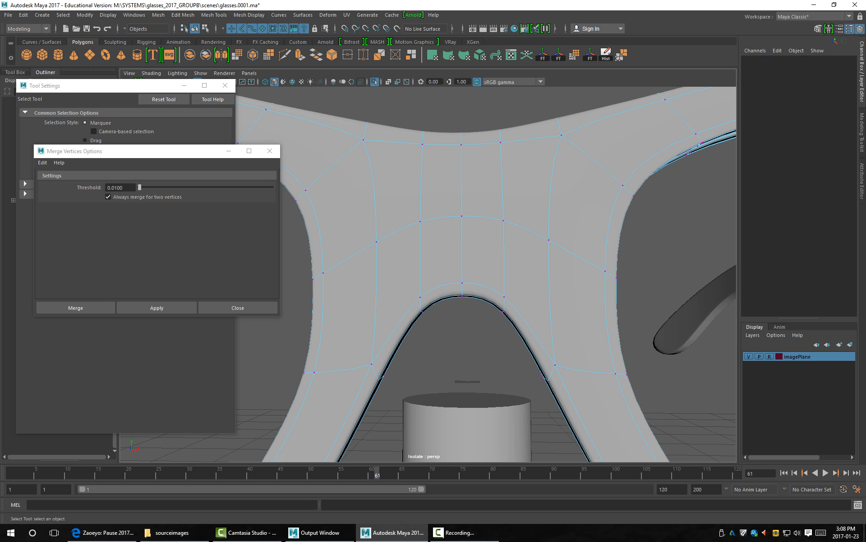
{"action": "middle_click_drag", "start_coordinate": [623, 194], "coordinate": [623, 371], "text": "alt"}
{"action": "right_click_drag", "start_coordinate": [622, 370], "coordinate": [543, 332], "text": "alt"}
{"action": "right_click_drag", "start_coordinate": [508, 272], "coordinate": [552, 259]}
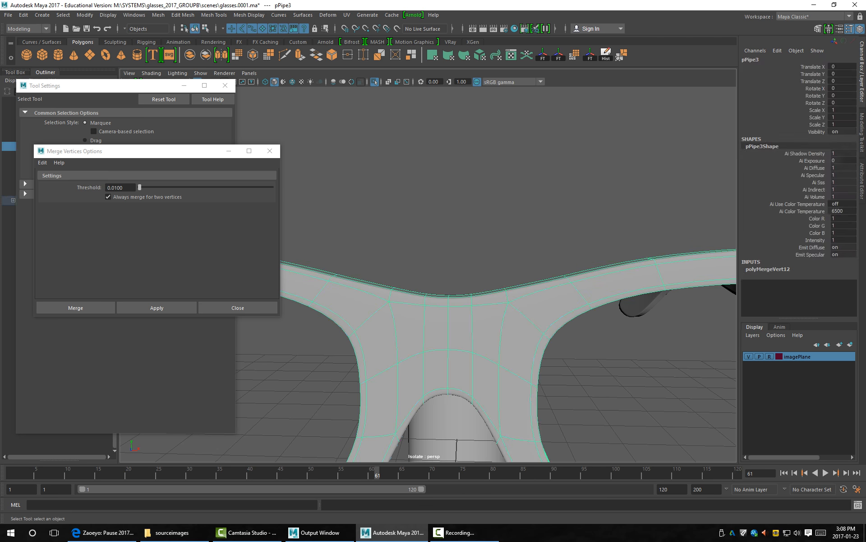
{"action": "left_click", "coordinate": [551, 253]}
Examine the whole glasses frame, including the nose pad and the inner lens rim up close.
{"action": "left_click_drag", "start_coordinate": [551, 253], "coordinate": [553, 232], "text": "alt"}
{"action": "right_click_drag", "start_coordinate": [553, 233], "coordinate": [485, 234], "text": "alt"}
{"action": "left_click_drag", "start_coordinate": [485, 235], "coordinate": [420, 239], "text": "alt"}
{"action": "middle_click_drag", "start_coordinate": [419, 239], "coordinate": [417, 248], "text": "alt"}
{"action": "middle_click_drag", "start_coordinate": [361, 225], "coordinate": [463, 223], "text": "alt"}
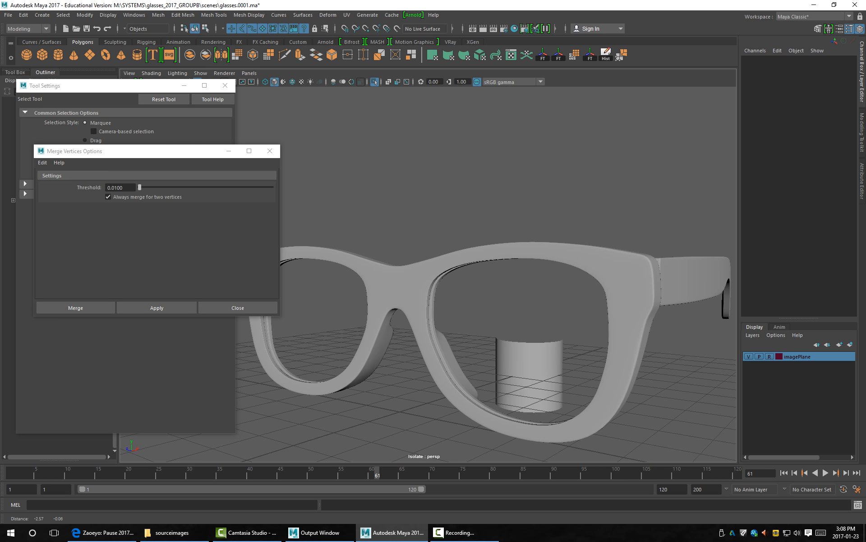
{"action": "mouse_move", "coordinate": [463, 224]}
{"action": "left_mouse_down", "text": "alt"}
{"action": "mouse_move", "coordinate": [465, 176]}
{"action": "mouse_move", "coordinate": [458, 252]}
{"action": "mouse_move", "coordinate": [462, 212]}
{"action": "left_mouse_up", "text": "alt"}
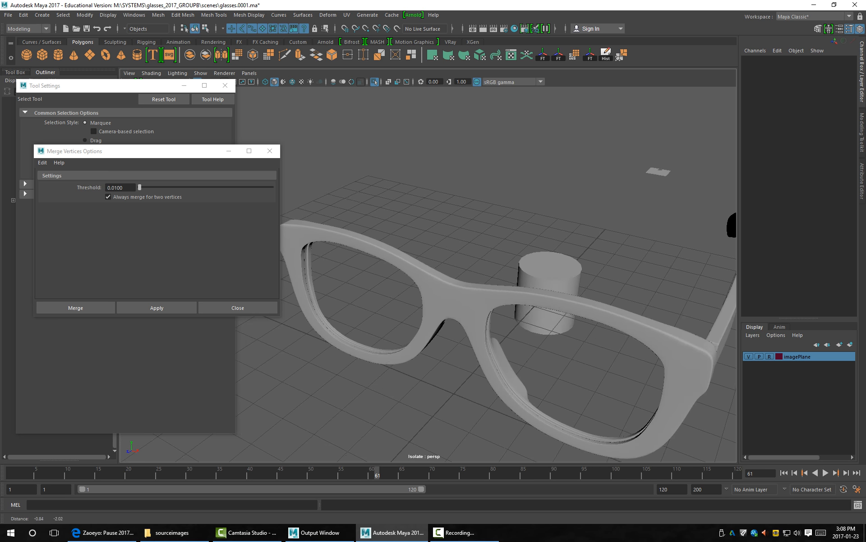
{"action": "right_click_drag", "start_coordinate": [463, 212], "coordinate": [492, 212], "text": "alt"}
{"action": "left_click_drag", "start_coordinate": [492, 213], "coordinate": [424, 216], "text": "alt"}
{"action": "right_click_drag", "start_coordinate": [424, 217], "coordinate": [492, 226], "text": "alt"}
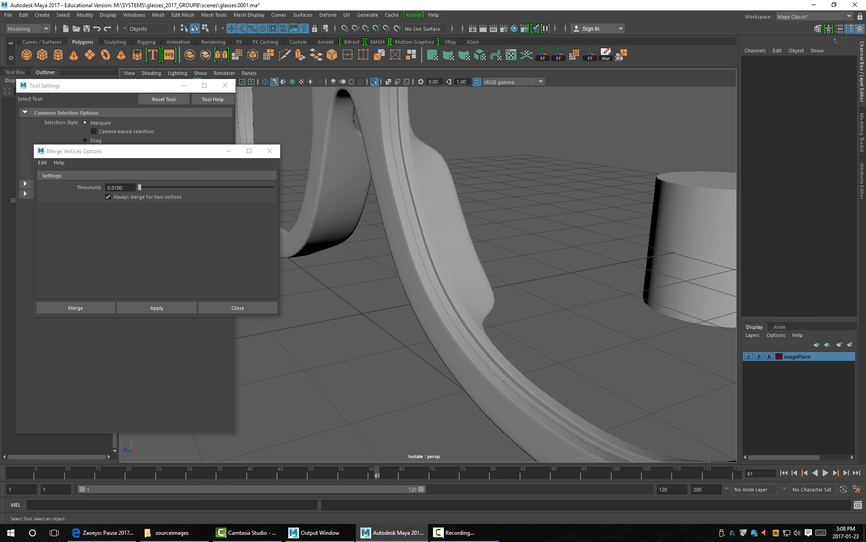
{"action": "middle_click_drag", "start_coordinate": [492, 270], "coordinate": [508, 253], "text": "alt"}
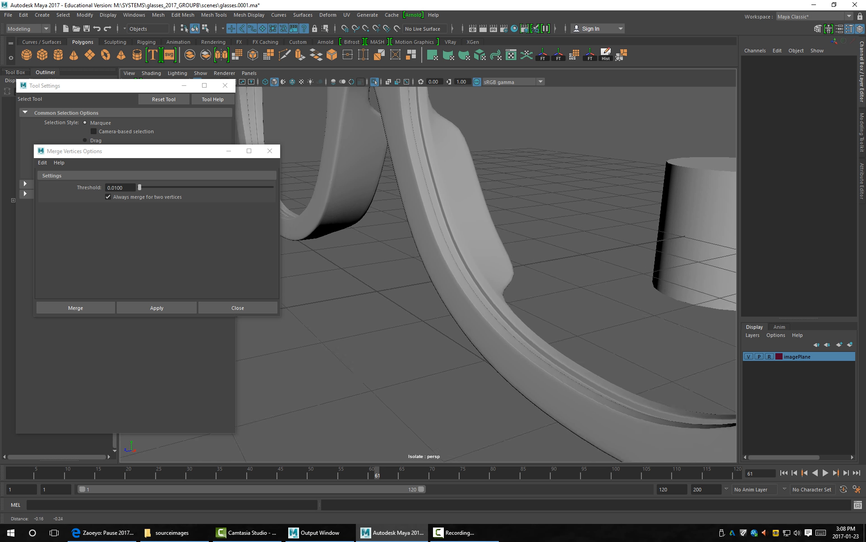
{"action": "right_click_drag", "start_coordinate": [508, 253], "coordinate": [542, 253], "text": "alt"}
{"action": "left_click_drag", "start_coordinate": [541, 253], "coordinate": [510, 244], "text": "alt"}
{"action": "right_click_drag", "start_coordinate": [510, 244], "coordinate": [542, 244], "text": "alt"}
{"action": "mouse_move", "coordinate": [542, 244]}
{"action": "left_mouse_down", "text": "alt"}
{"action": "mouse_move", "coordinate": [548, 240]}
{"action": "mouse_move", "coordinate": [497, 264]}
{"action": "mouse_move", "coordinate": [525, 249]}
{"action": "left_mouse_up", "text": "alt"}
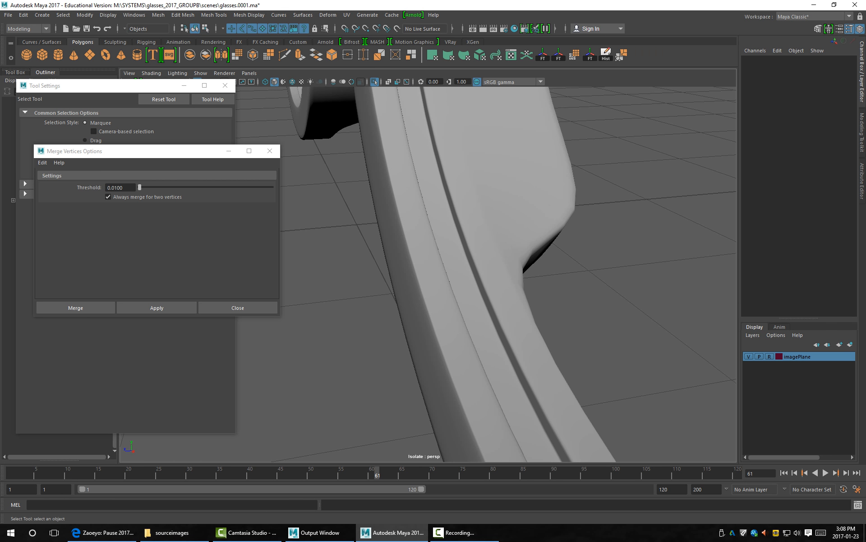
Examine the groove along the inner lens rim beside the nose pad from several angles.
{"action": "right_click_drag", "start_coordinate": [526, 248], "coordinate": [555, 249], "text": "alt"}
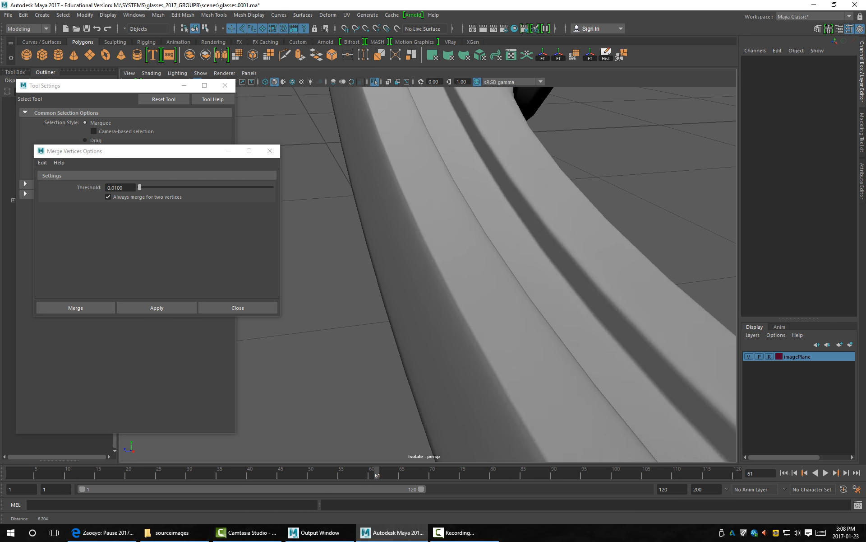
{"action": "mouse_move", "coordinate": [555, 248]}
{"action": "left_mouse_down", "text": "alt"}
{"action": "mouse_move", "coordinate": [469, 252]}
{"action": "mouse_move", "coordinate": [541, 248]}
{"action": "left_mouse_up", "text": "alt"}
{"action": "right_click_drag", "start_coordinate": [541, 248], "coordinate": [514, 248], "text": "alt"}
{"action": "mouse_move", "coordinate": [514, 248]}
{"action": "middle_mouse_down", "text": "alt"}
{"action": "mouse_move", "coordinate": [535, 233]}
{"action": "mouse_move", "coordinate": [515, 232]}
{"action": "middle_mouse_up", "text": "alt"}
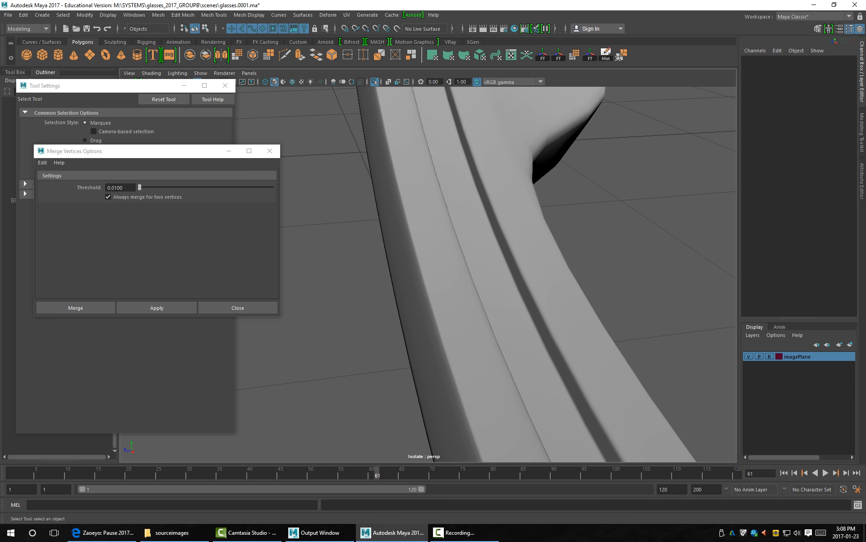
{"action": "left_click_drag", "start_coordinate": [514, 232], "coordinate": [395, 231], "text": "alt"}
Select the glasses frame in object mode and bring most of it into view.
{"action": "right_click", "coordinate": [395, 231]}
{"action": "mouse_move", "coordinate": [395, 231]}
{"action": "right_mouse_down"}
{"action": "mouse_move", "coordinate": [397, 217]}
{"action": "mouse_move", "coordinate": [428, 219]}
{"action": "mouse_move", "coordinate": [384, 226]}
{"action": "right_mouse_up"}
{"action": "left_click", "coordinate": [429, 218]}
{"action": "left_click_drag", "start_coordinate": [384, 226], "coordinate": [447, 226], "text": "alt"}
{"action": "middle_click_drag", "start_coordinate": [447, 226], "coordinate": [325, 318], "text": "alt"}
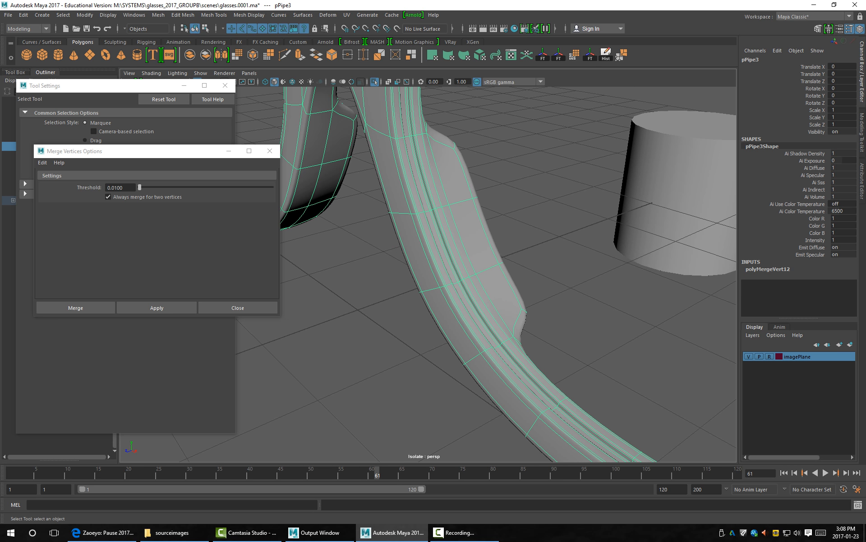
{"action": "right_click_drag", "start_coordinate": [428, 274], "coordinate": [352, 274], "text": "alt"}
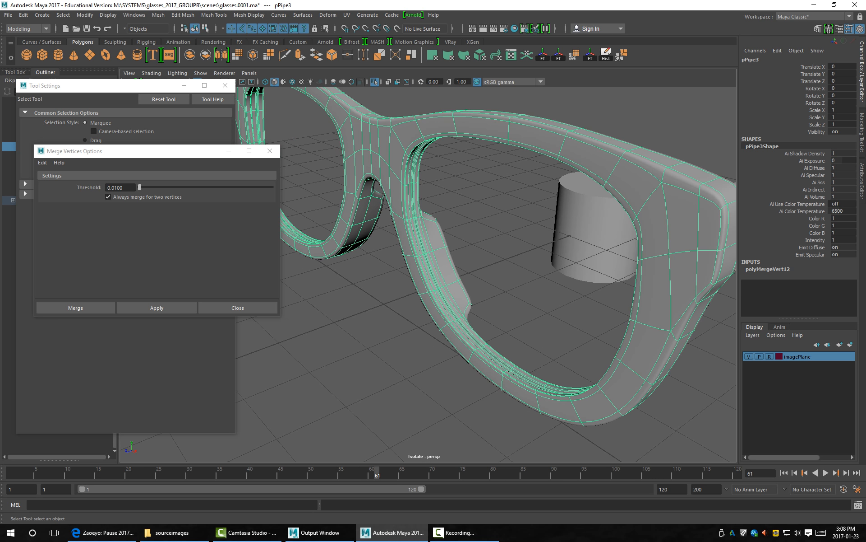
Compare the frame's unsmoothed and smoothed display, leaving it unsmoothed and viewed from the front.
{"action": "key", "text": "1"}
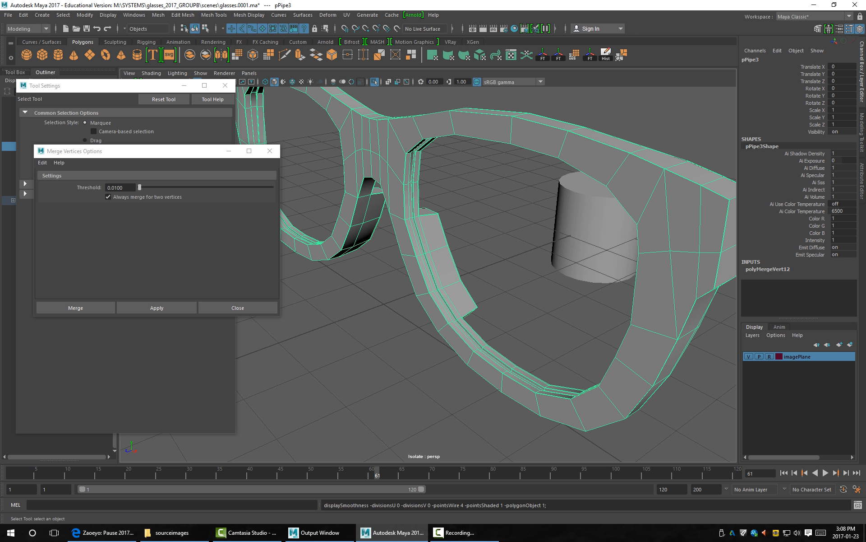
{"action": "key", "text": "3"}
{"action": "key", "text": "1"}
{"action": "key", "text": "3"}
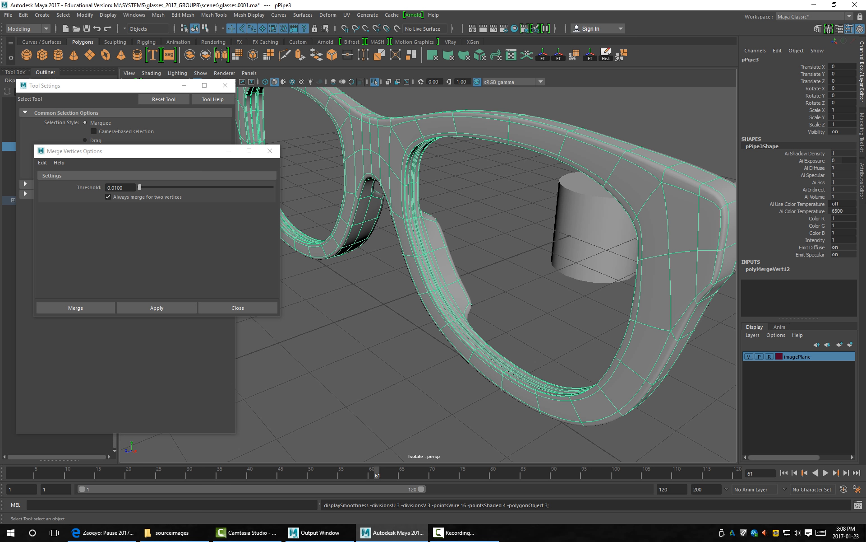
{"action": "left_click_drag", "start_coordinate": [452, 271], "coordinate": [479, 255], "text": "alt"}
{"action": "key", "text": "1"}
{"action": "middle_click_drag", "start_coordinate": [478, 255], "coordinate": [469, 302], "text": "alt"}
{"action": "left_click_drag", "start_coordinate": [470, 302], "coordinate": [481, 270], "text": "alt"}
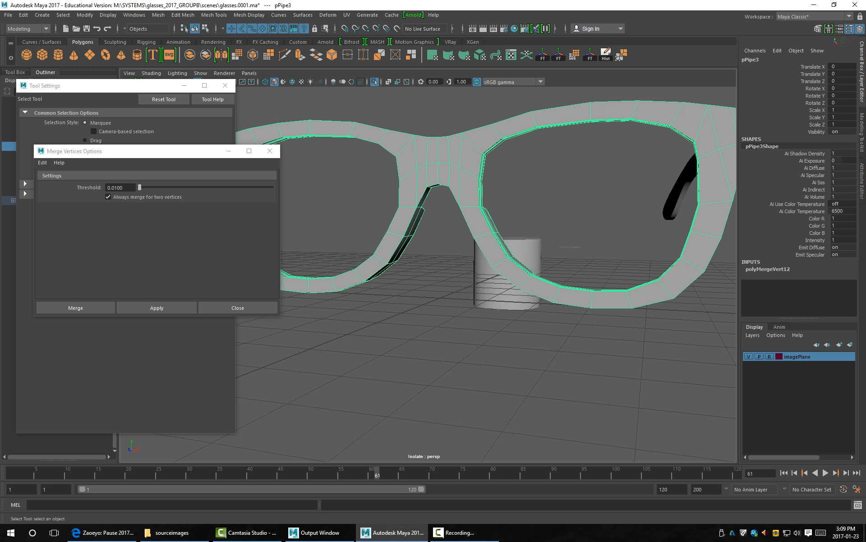
Duplicate the glasses frame and move the copy straight up by about 4.15 units.
{"action": "key", "text": "ctrl+d"}
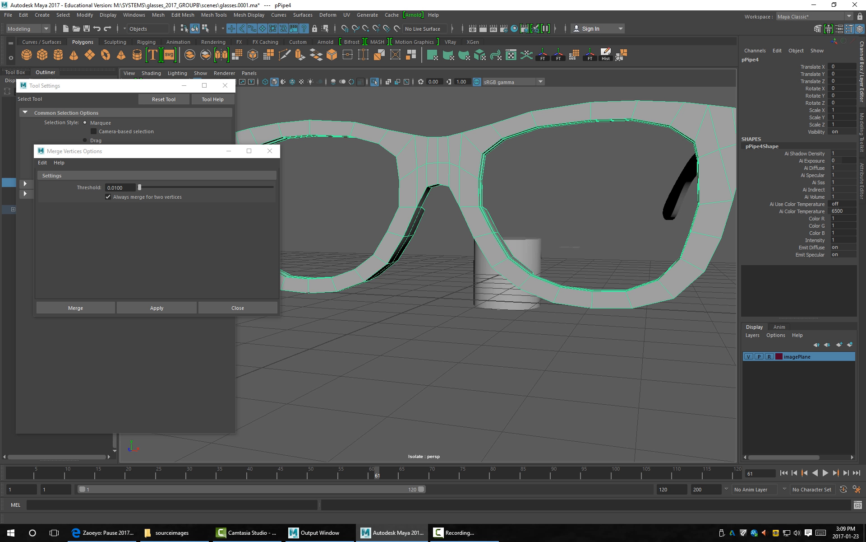
{"action": "key", "text": "w"}
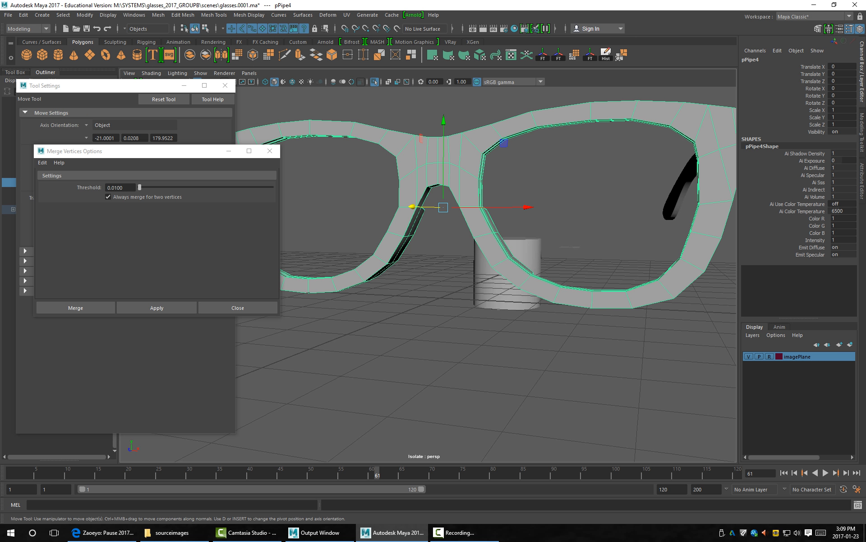
{"action": "key", "text": "f"}
{"action": "left_click_drag", "start_coordinate": [409, 211], "coordinate": [409, 97]}
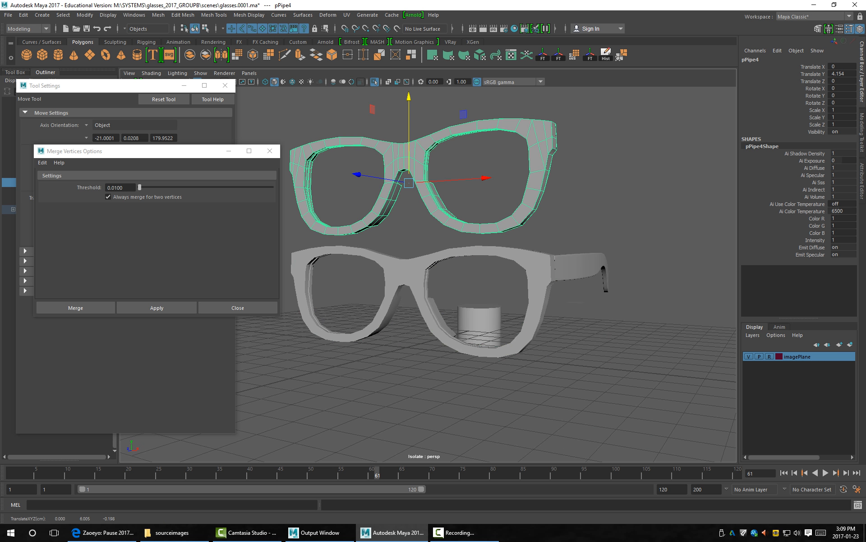
Hide the raised frame copy and show it again.
{"action": "left_click", "coordinate": [433, 108]}
{"action": "left_click", "coordinate": [409, 153]}
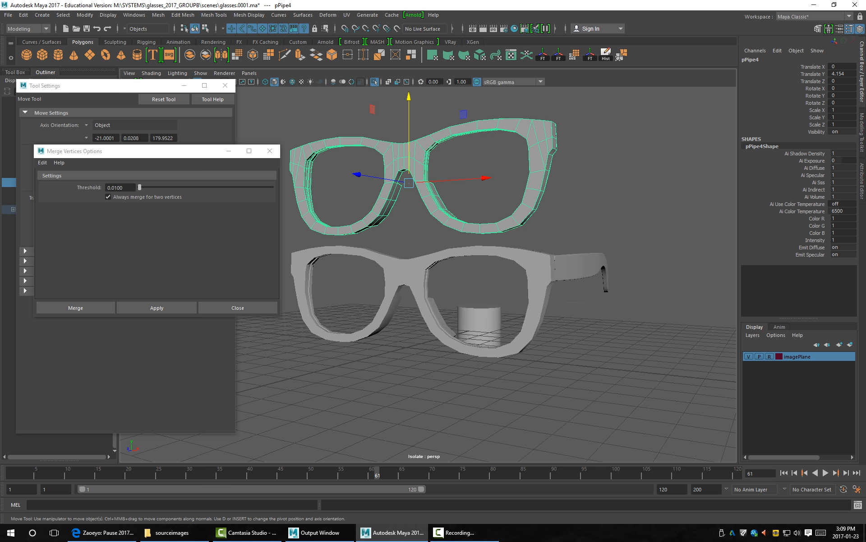
{"action": "key", "text": "h"}
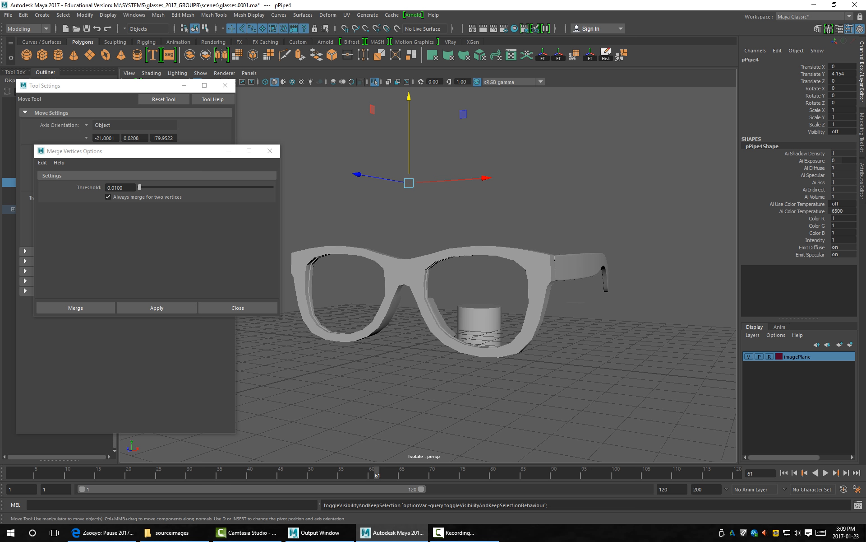
{"action": "key", "text": "shift+h"}
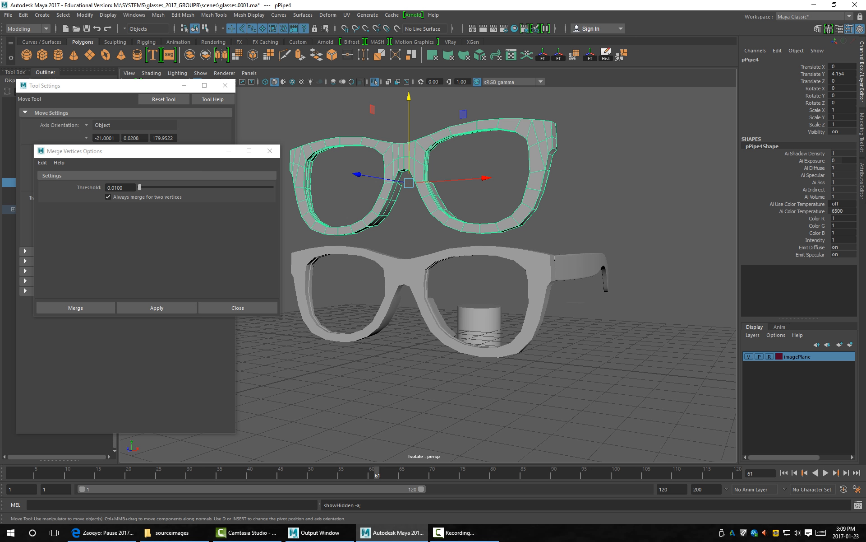
Make two more frame copies stacked above the first, at Translate Y about 8.6 and 13.09.
{"action": "scroll", "coordinate": [428, 235], "scroll_direction": "down", "scroll_amount": 4}
{"action": "key", "text": "ctrl+d"}
{"action": "left_click_drag", "start_coordinate": [427, 161], "coordinate": [426, 80]}
{"action": "key", "text": "ctrl+d"}
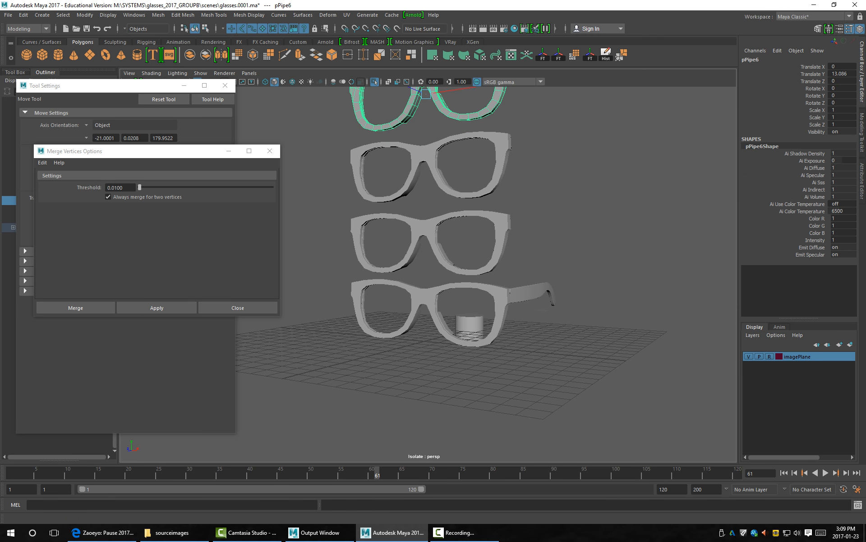
{"action": "scroll", "coordinate": [428, 271], "scroll_direction": "down", "scroll_amount": 2}
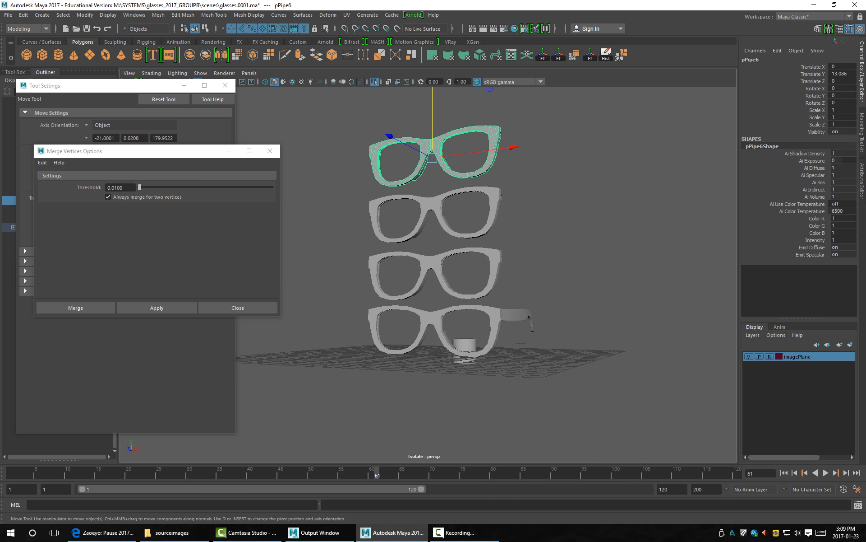
Turn on smooth preview for the three raised frame copies and clear the selection.
{"action": "key", "text": "3"}
{"action": "left_click_drag", "start_coordinate": [347, 163], "coordinate": [379, 266]}
{"action": "left_click", "coordinate": [348, 253]}
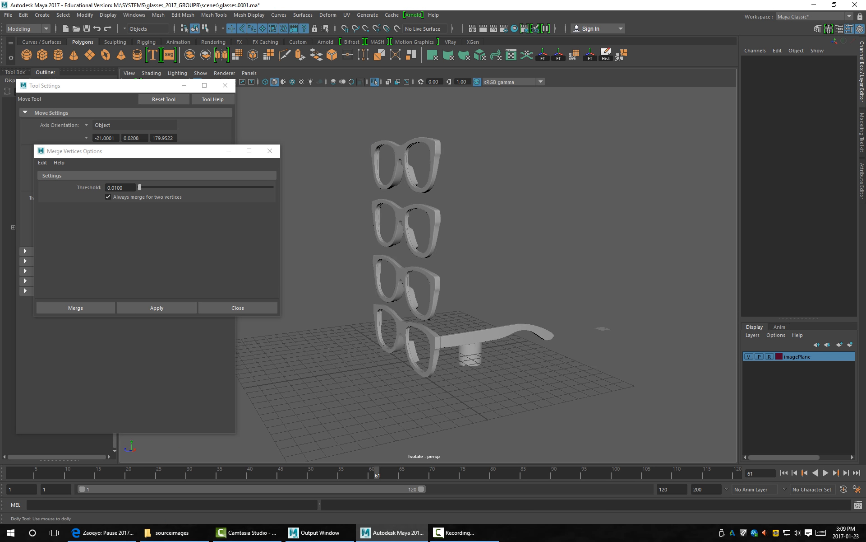
Hide the three raised frame copies one by one: the middle, the lowest and the topmost.
{"action": "right_click_drag", "start_coordinate": [379, 266], "coordinate": [424, 266], "text": "alt"}
{"action": "left_click_drag", "start_coordinate": [424, 266], "coordinate": [451, 262], "text": "alt"}
{"action": "right_click_drag", "start_coordinate": [451, 262], "coordinate": [485, 262], "text": "alt"}
{"action": "middle_click_drag", "start_coordinate": [486, 261], "coordinate": [493, 291], "text": "alt"}
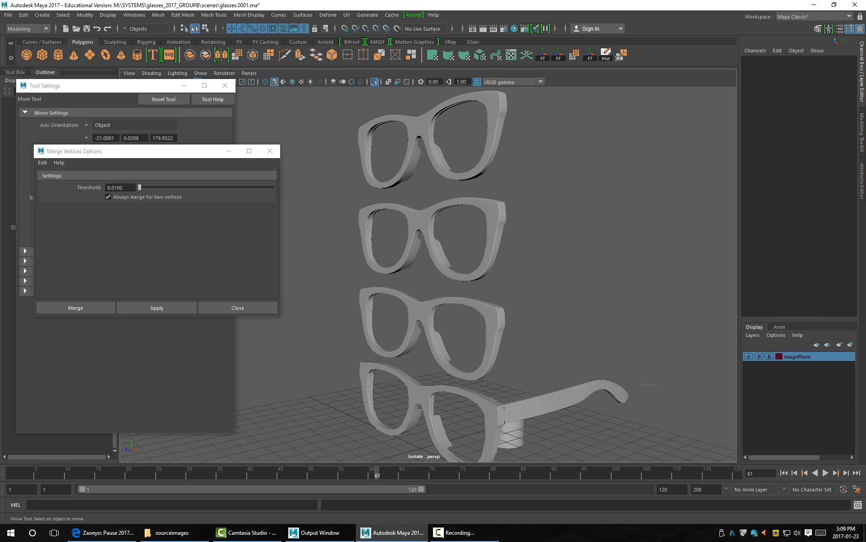
{"action": "left_click", "coordinate": [492, 226]}
{"action": "key", "text": "h"}
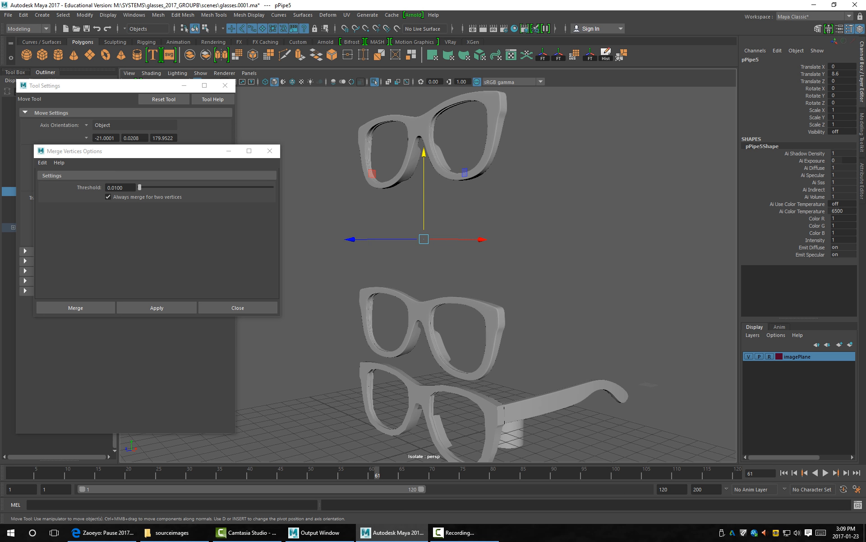
{"action": "left_click", "coordinate": [495, 329]}
{"action": "key", "text": "h"}
{"action": "left_click", "coordinate": [496, 126]}
{"action": "key", "text": "h"}
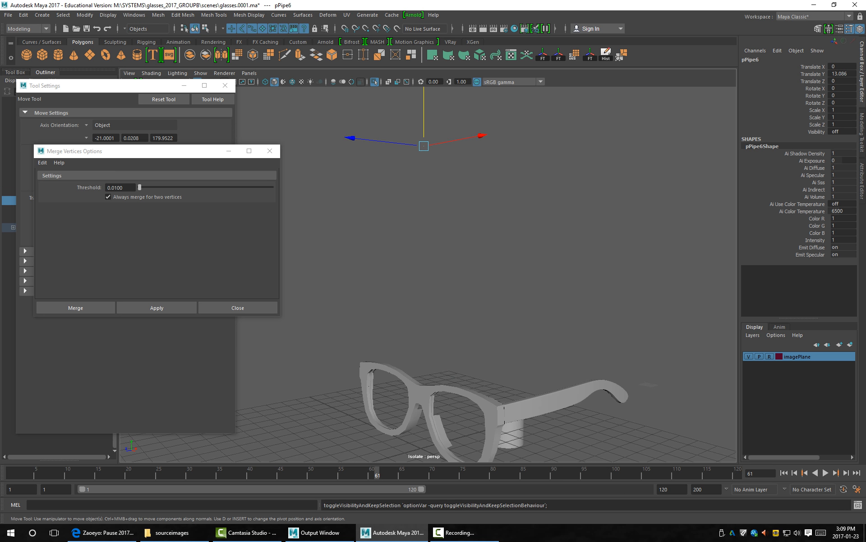
Show the topmost frame copy again and close the Merge Vertices Options and Tool Settings windows.
{"action": "key", "text": "shift+h"}
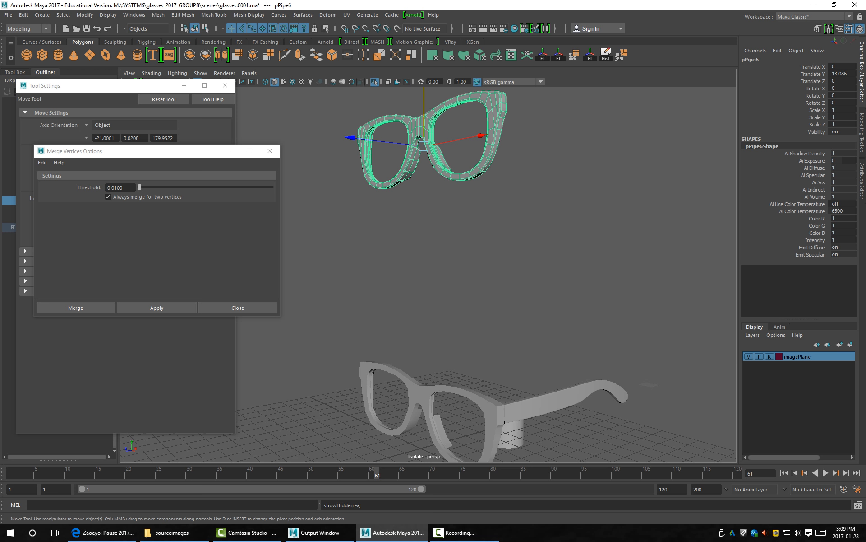
{"action": "left_click", "coordinate": [270, 151]}
{"action": "left_click", "coordinate": [225, 85]}
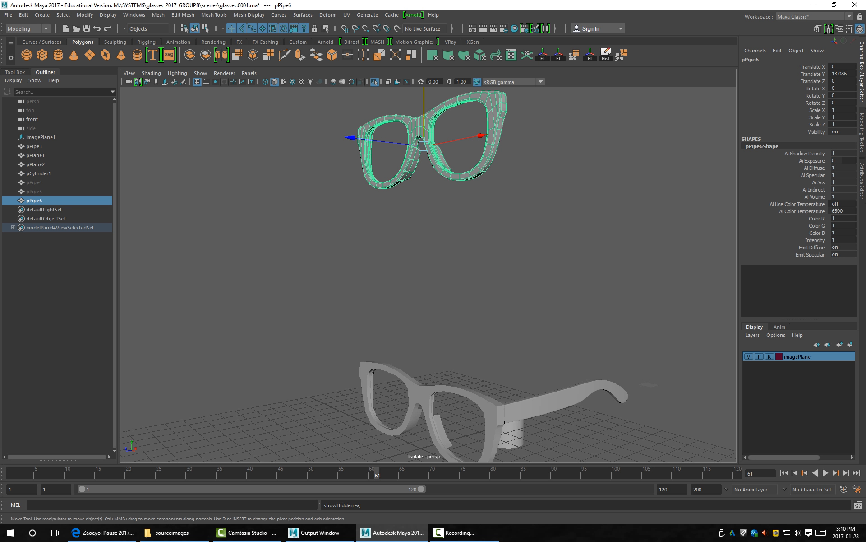
Select the hidden copies pPipe4 and pPipe5 in turn, show pPipe4, hide it again and clear the selection.
{"action": "left_click", "coordinate": [34, 183]}
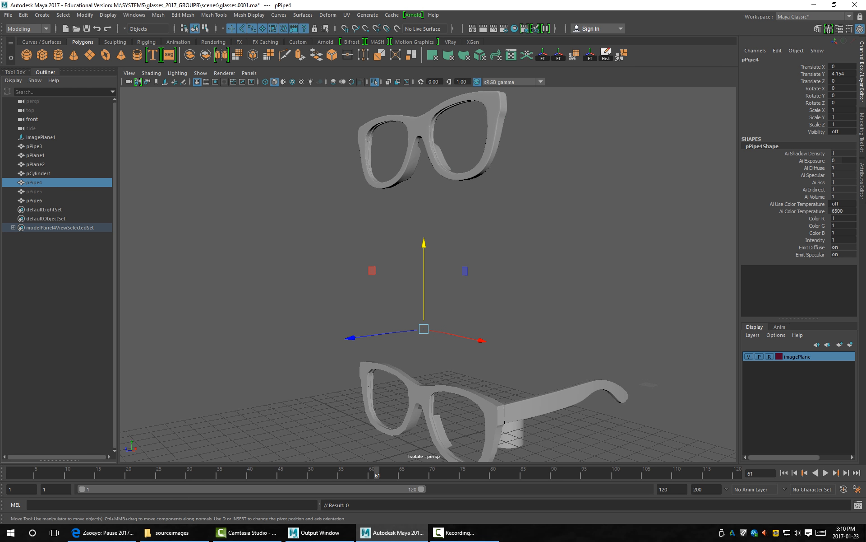
{"action": "left_click", "coordinate": [35, 191]}
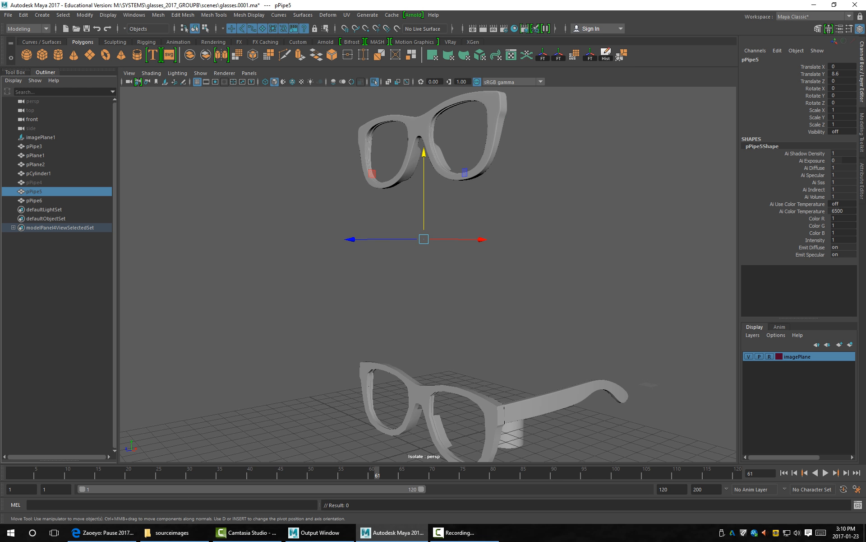
{"action": "left_click", "coordinate": [35, 182]}
{"action": "left_click", "coordinate": [34, 192]}
{"action": "left_click", "coordinate": [34, 182]}
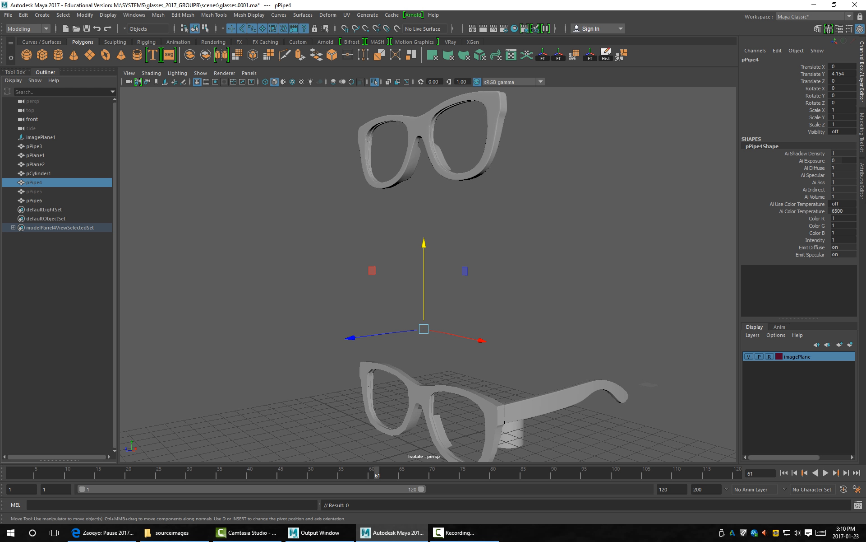
{"action": "left_click", "coordinate": [45, 192]}
{"action": "left_click", "coordinate": [44, 182]}
{"action": "key", "text": "shift+h"}
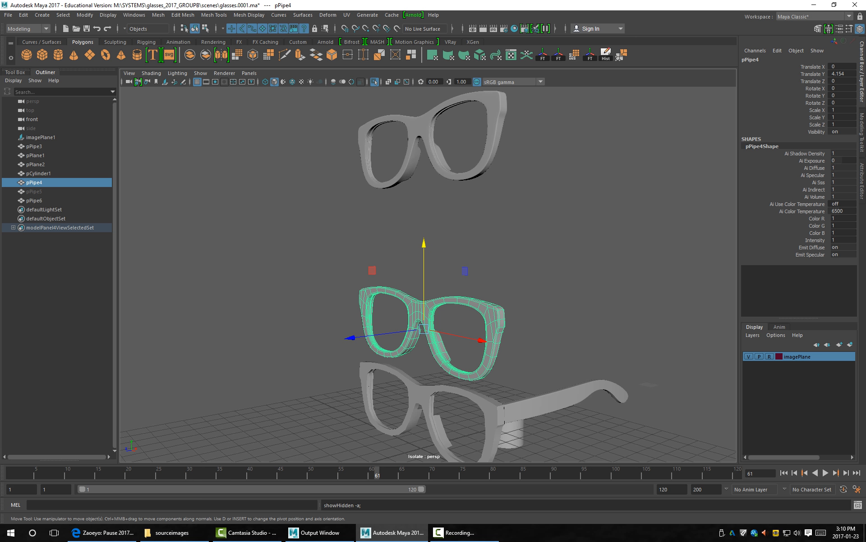
{"action": "key", "text": "ctrl+h"}
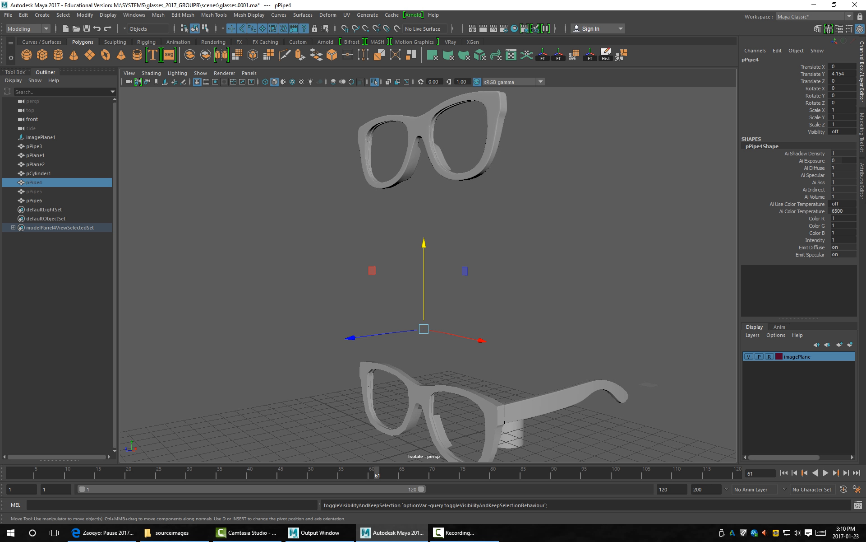
{"action": "key", "text": "alt+d"}
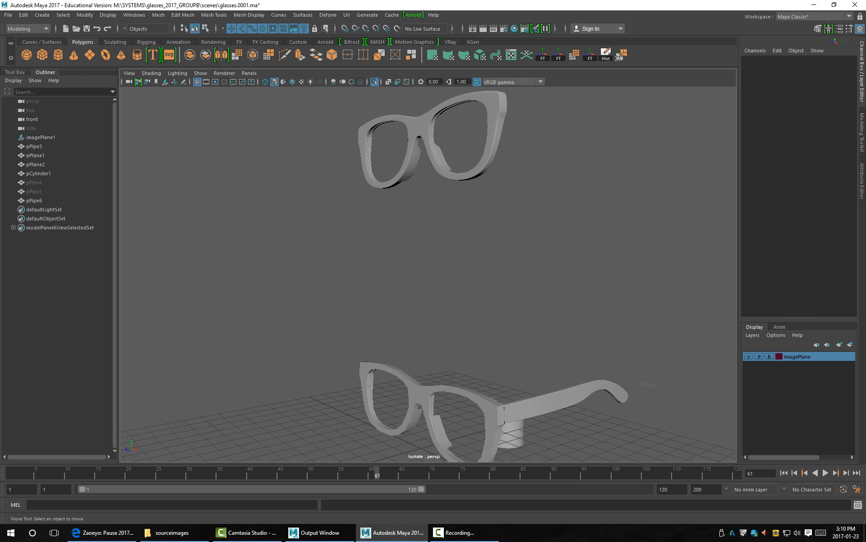
Select the topmost frame copy, hide it and show it again.
{"action": "key", "text": "shift+h"}
{"action": "key", "text": "ctrl+h"}
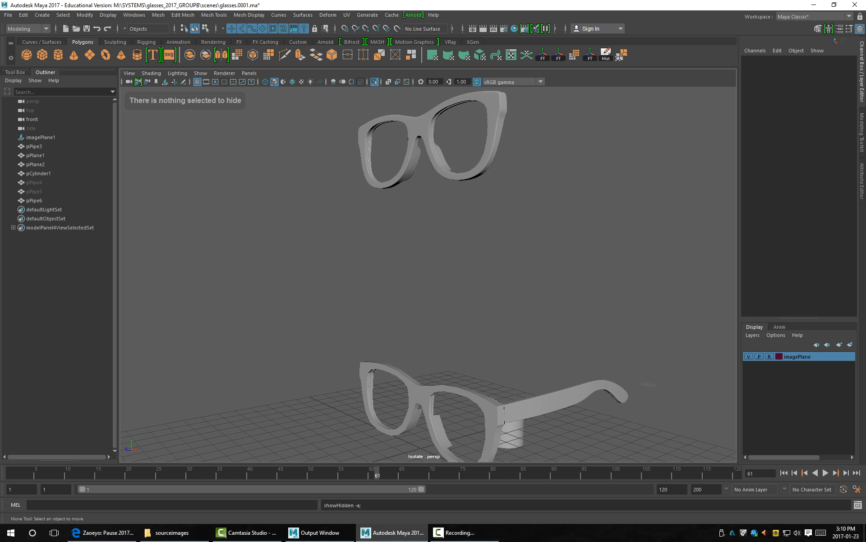
{"action": "left_click", "coordinate": [422, 124]}
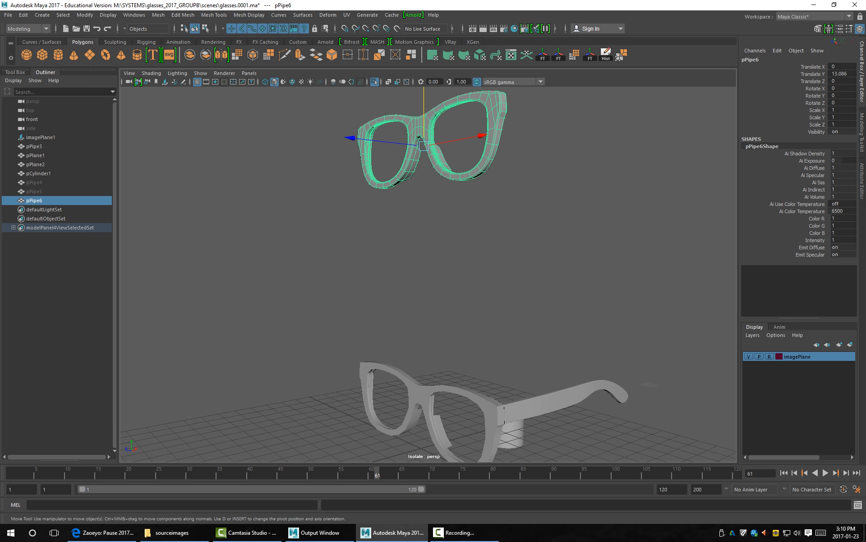
{"action": "key", "text": "ctrl+h"}
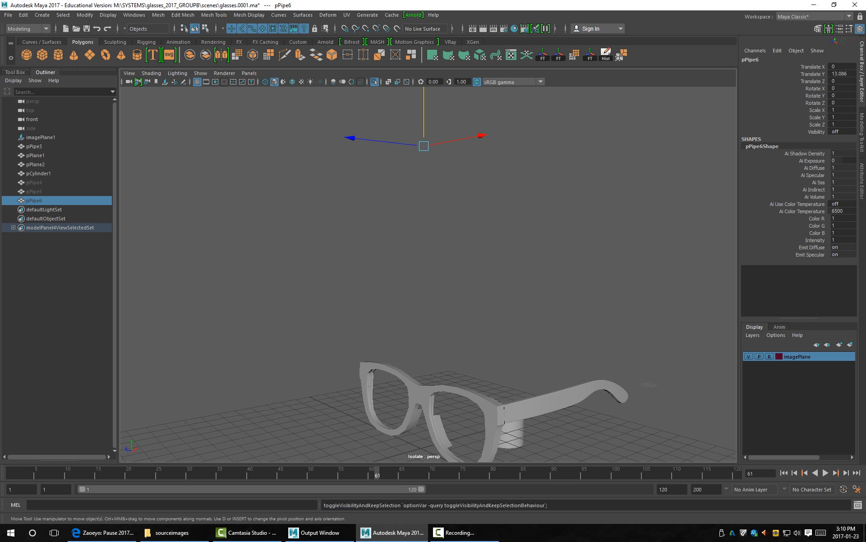
{"action": "key", "text": "shift+h"}
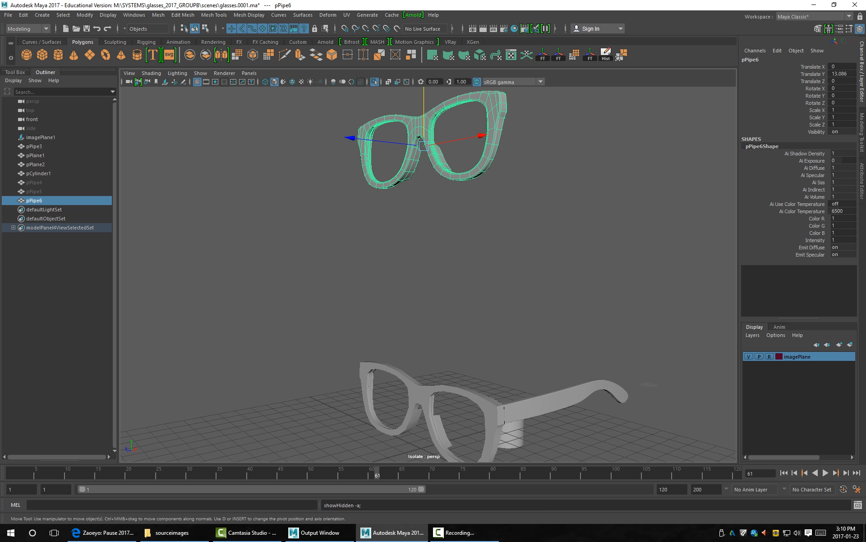
Repeat the last vertex merge with a threshold of 0.01 on the topmost frame copy and the hidden copy pPipe4.
{"action": "key", "text": "z"}
{"action": "key", "text": "z"}
{"action": "key", "text": "z"}
{"action": "key", "text": "z"}
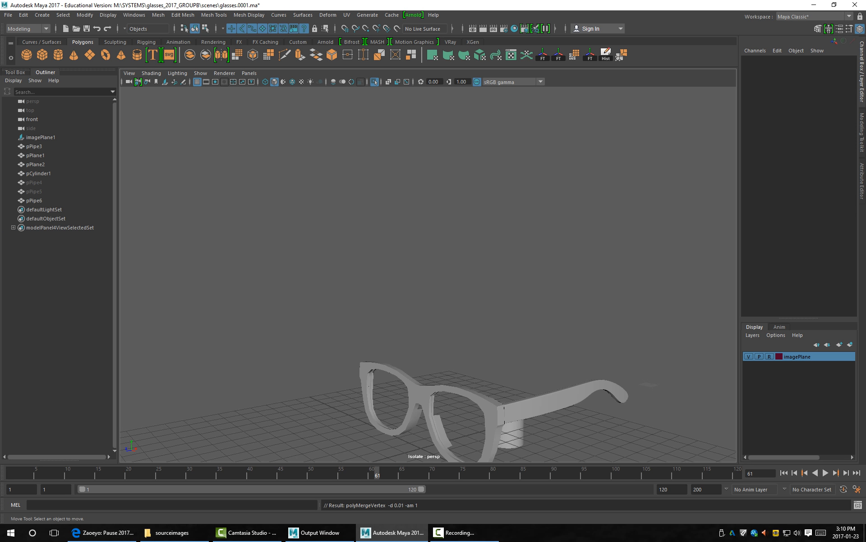
{"action": "left_click", "coordinate": [33, 182]}
{"action": "key", "text": "g"}
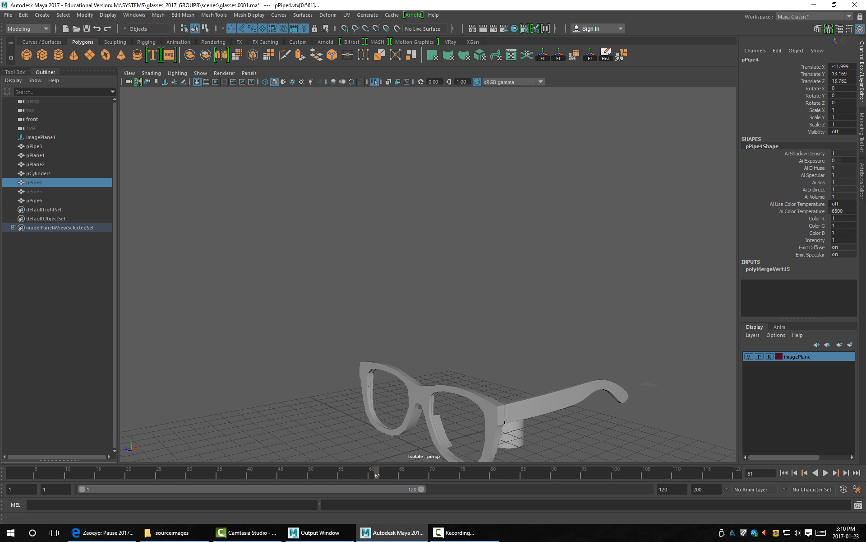
Show the hidden frame copy pPipe5 again and clear the selection.
{"action": "left_click", "coordinate": [33, 191]}
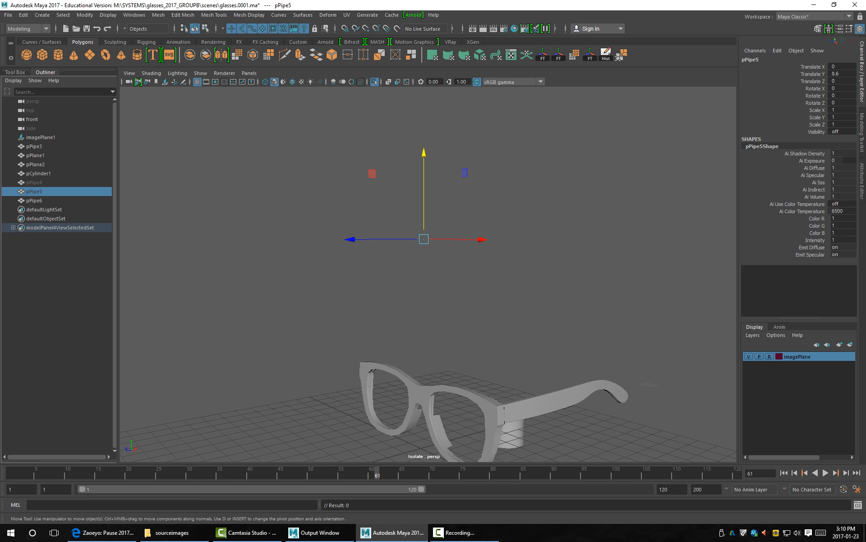
{"action": "key", "text": "shift+h"}
{"action": "left_click", "coordinate": [34, 183]}
{"action": "left_click", "coordinate": [271, 203]}
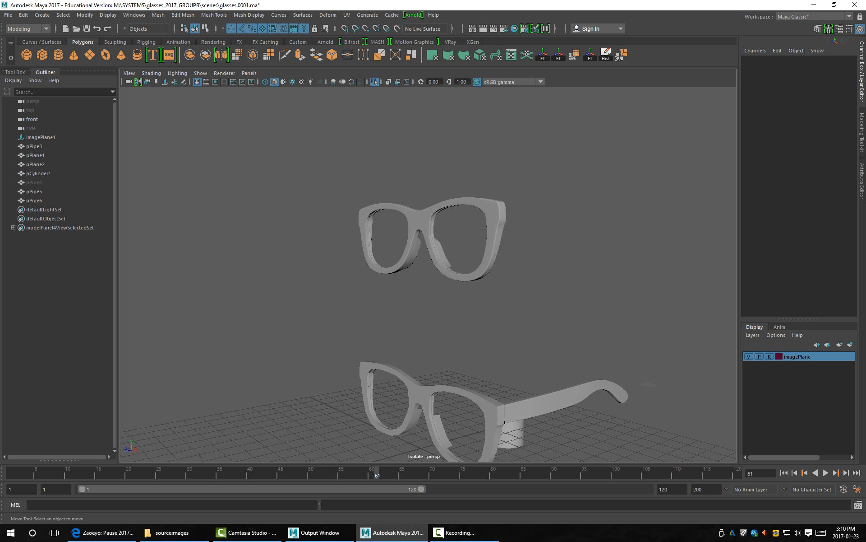
Hide the frame copy pPipe5 and clear the selection.
{"action": "key", "text": "shift+h"}
{"action": "left_click", "coordinate": [34, 191]}
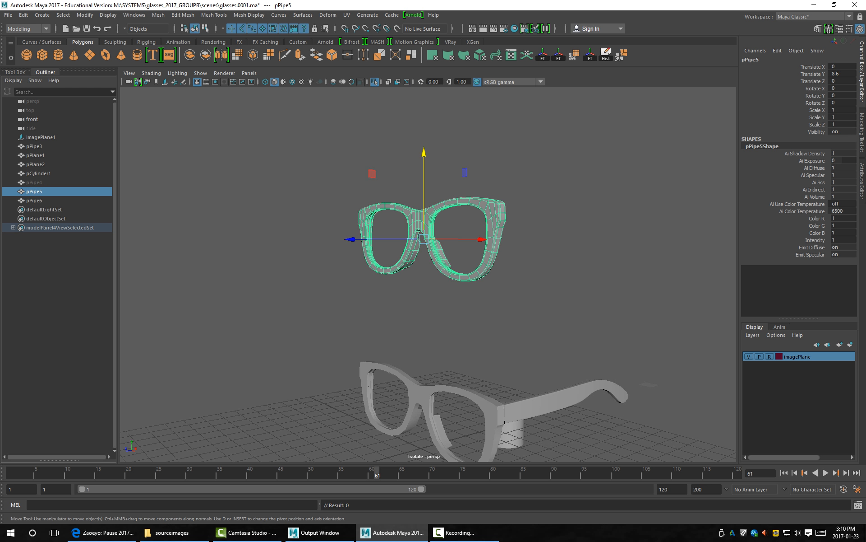
{"action": "key", "text": "h"}
{"action": "left_click", "coordinate": [271, 203]}
{"action": "key", "text": "shift+h"}
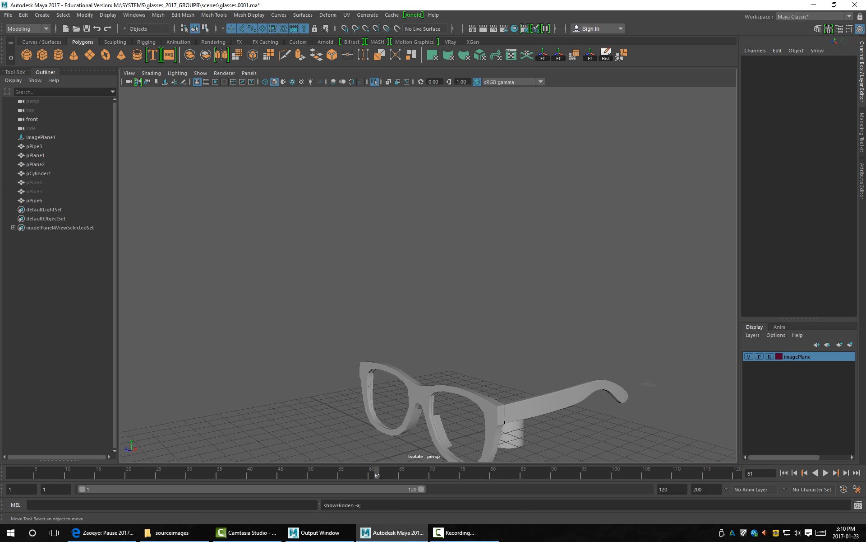
Show the hidden frame copies pPipe4 and pPipe5 together and hide both again.
{"action": "left_click", "coordinate": [34, 183]}
{"action": "left_click", "coordinate": [34, 191], "text": "shift"}
{"action": "key", "text": "shift+h"}
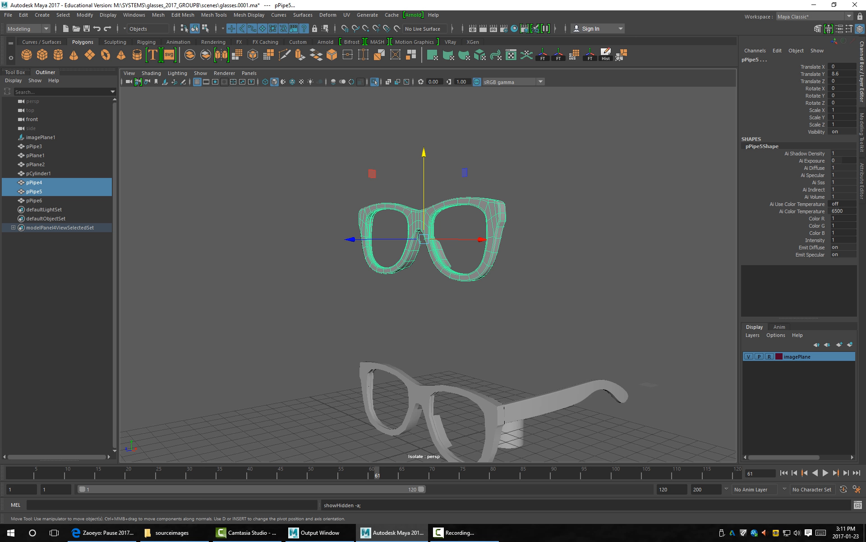
{"action": "key", "text": "h"}
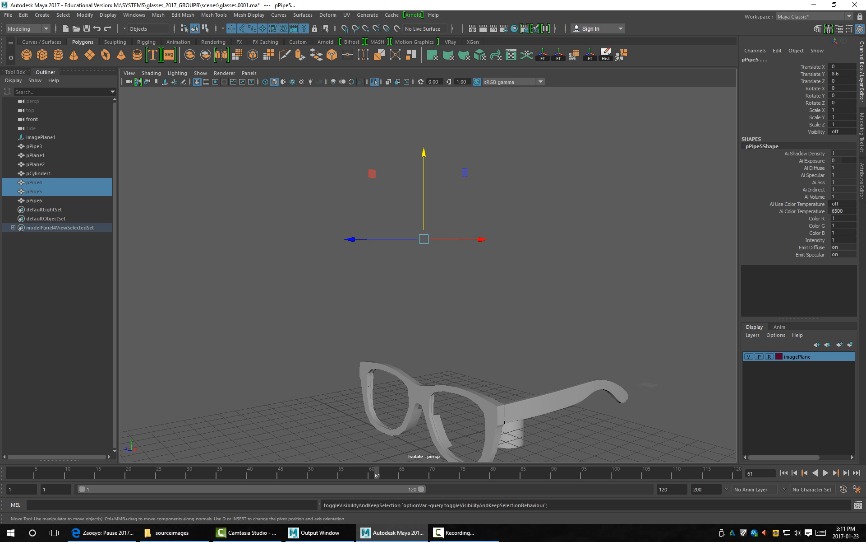
{"action": "key", "text": "ctrl+shift+h"}
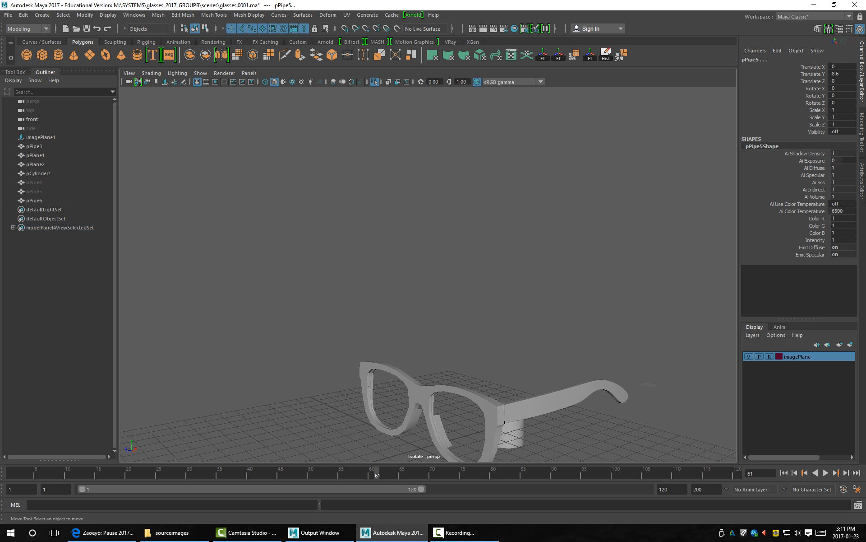
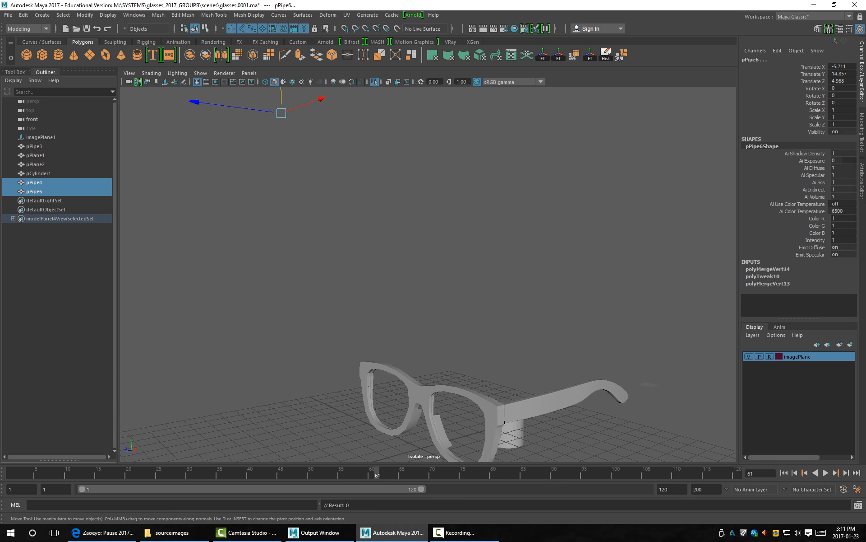
Delete the remaining frame copies pPipe4 and pPipe6 and clear the selection.
{"action": "key", "text": "Delete"}
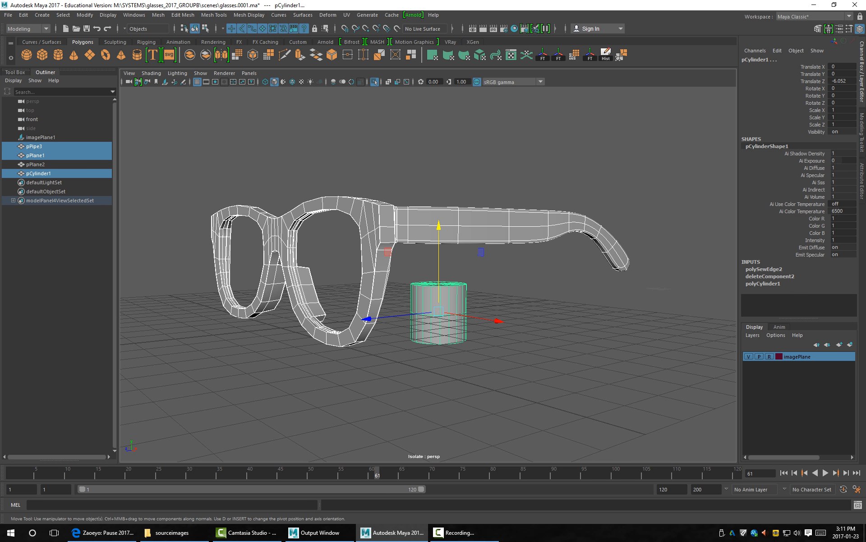
{"action": "key", "text": "alt+d"}
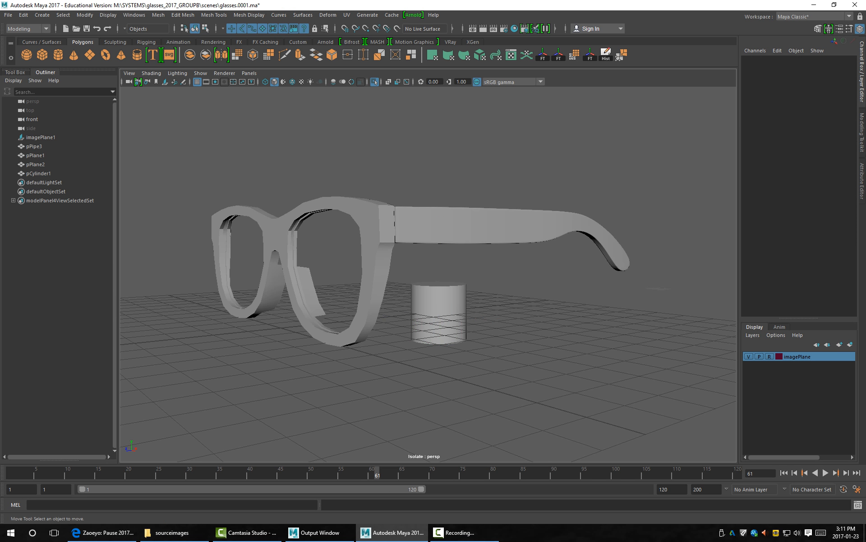
Duplicate the eyeglass frame pPipe3 in place and hide the duplicate as a backup.
{"action": "left_click", "coordinate": [375, 257]}
{"action": "middle_click_drag", "start_coordinate": [374, 257], "coordinate": [429, 317], "text": "alt"}
{"action": "key", "text": "ctrl+d"}
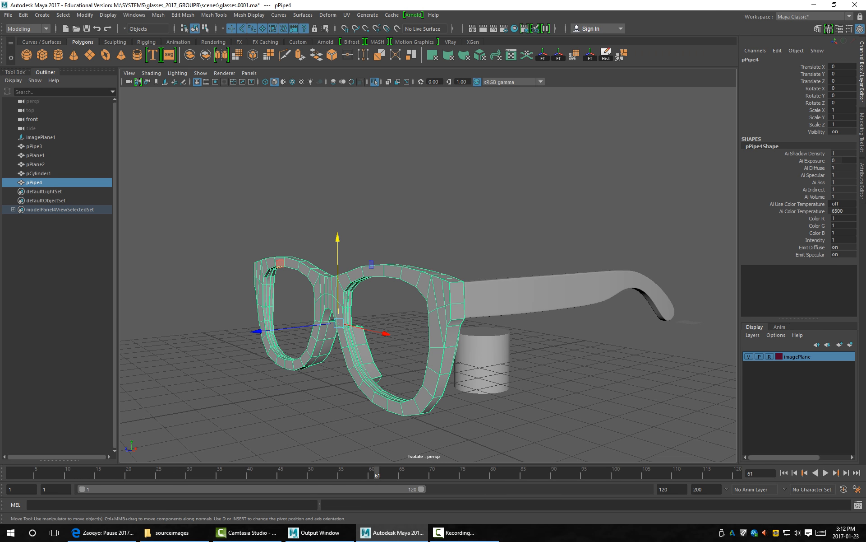
{"action": "key", "text": "ctrl+h"}
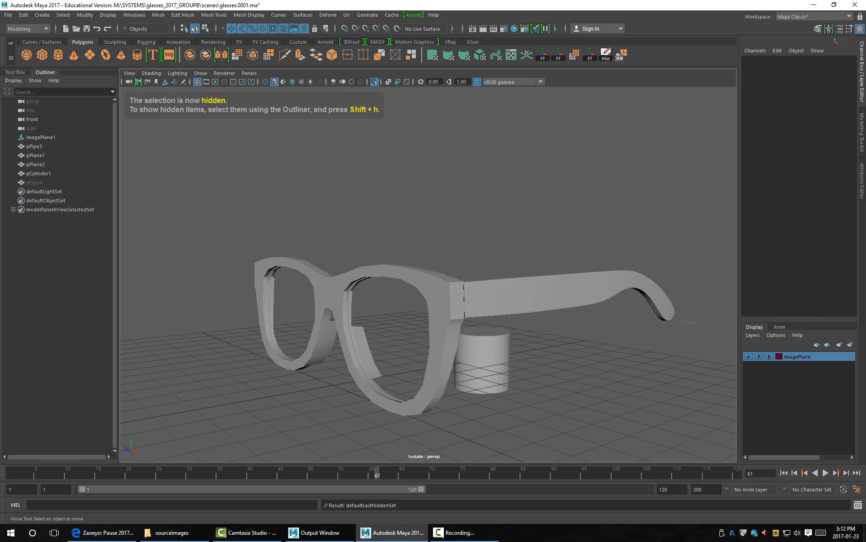
Apply Smooth to the visible eyeglass frame pPipe3.
{"action": "left_click", "coordinate": [433, 316]}
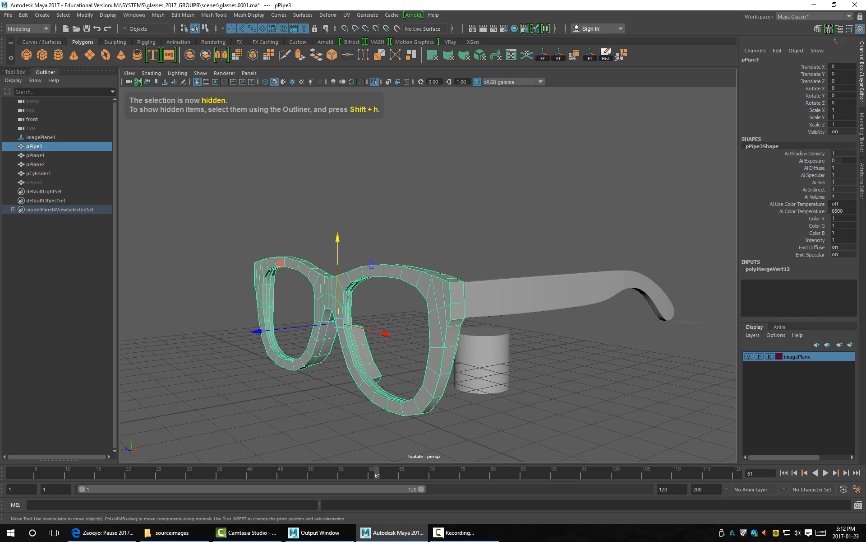
{"action": "left_click", "coordinate": [159, 15]}
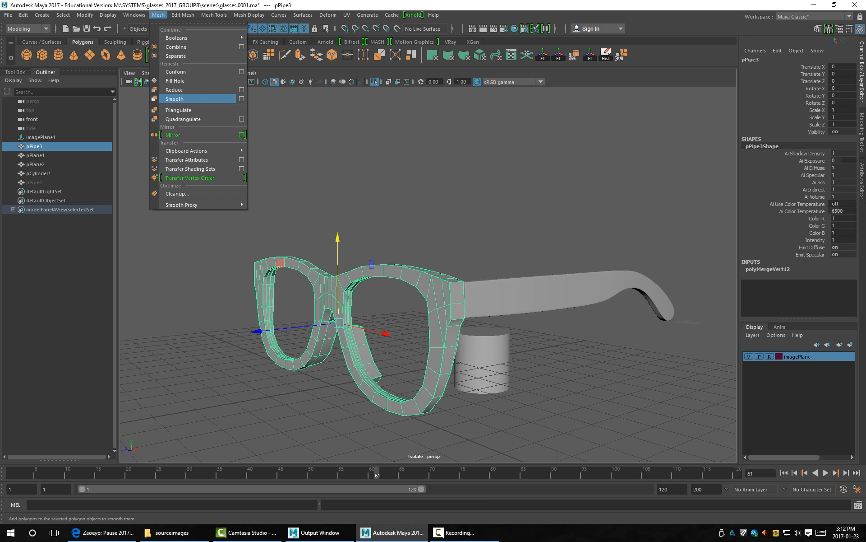
{"action": "left_click", "coordinate": [181, 99]}
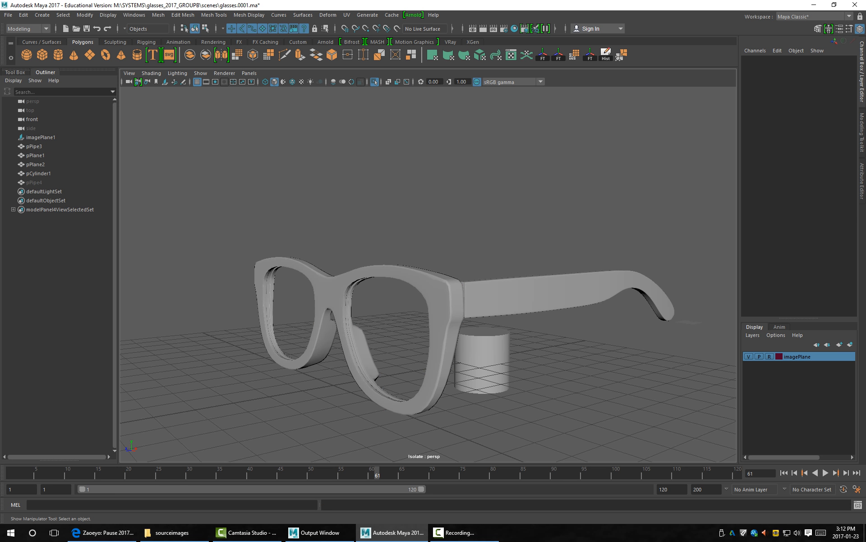
Examine the smoothed frame up close, especially the nose pad and the groove inside the lens opening.
{"action": "left_click_drag", "start_coordinate": [428, 316], "coordinate": [492, 271], "text": "alt"}
{"action": "right_click_drag", "start_coordinate": [491, 271], "coordinate": [438, 271], "text": "alt"}
{"action": "left_click_drag", "start_coordinate": [437, 271], "coordinate": [343, 338], "text": "alt"}
{"action": "right_click_drag", "start_coordinate": [343, 338], "coordinate": [433, 338], "text": "alt"}
{"action": "left_click_drag", "start_coordinate": [433, 339], "coordinate": [479, 298], "text": "alt"}
{"action": "middle_click_drag", "start_coordinate": [479, 298], "coordinate": [532, 257], "text": "alt"}
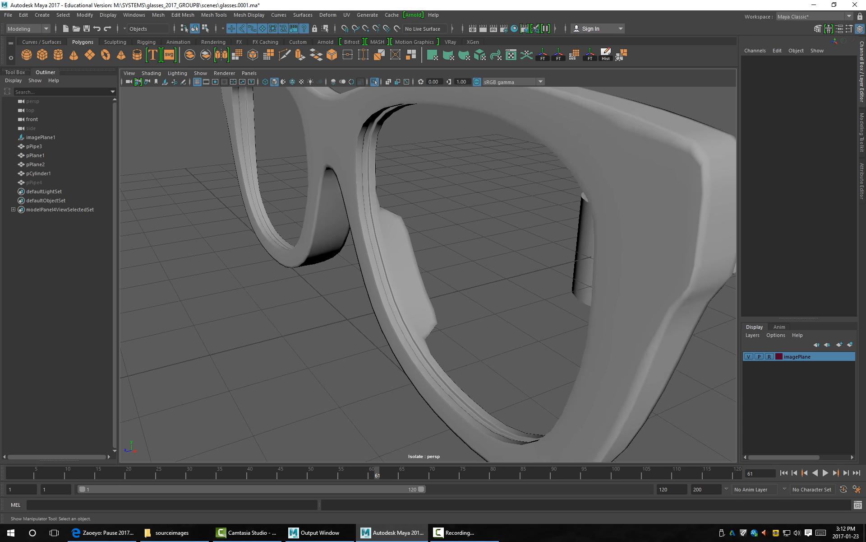
{"action": "left_click_drag", "start_coordinate": [533, 257], "coordinate": [610, 217], "text": "alt"}
{"action": "middle_click_drag", "start_coordinate": [609, 217], "coordinate": [506, 253], "text": "alt"}
{"action": "left_click_drag", "start_coordinate": [506, 253], "coordinate": [425, 273], "text": "alt"}
{"action": "middle_click_drag", "start_coordinate": [424, 273], "coordinate": [501, 214], "text": "alt"}
{"action": "right_click_drag", "start_coordinate": [501, 215], "coordinate": [546, 214], "text": "alt"}
{"action": "middle_click_drag", "start_coordinate": [433, 271], "coordinate": [471, 230], "text": "alt"}
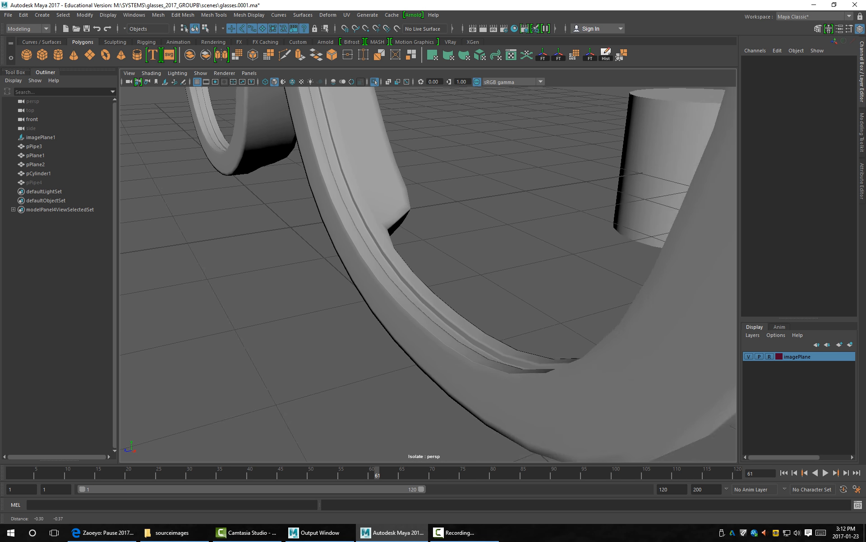
{"action": "right_click_drag", "start_coordinate": [472, 230], "coordinate": [519, 231], "text": "alt"}
{"action": "middle_click_drag", "start_coordinate": [519, 230], "coordinate": [539, 228], "text": "alt"}
Select the edge loop running along the middle of the lens groove and convert it to a curve with Polygon Edges to Curve.
{"action": "right_click_drag", "start_coordinate": [317, 260], "coordinate": [316, 234]}
{"action": "left_click", "coordinate": [340, 308]}
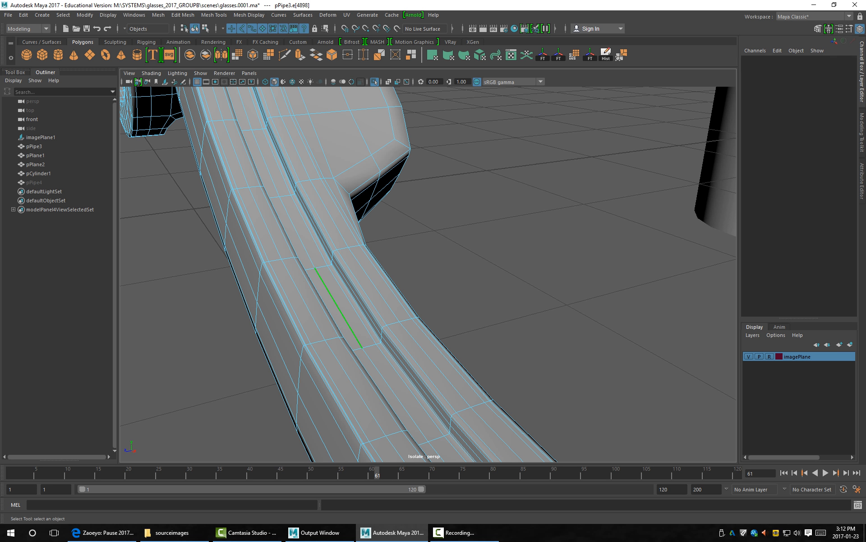
{"action": "double_click", "coordinate": [339, 307]}
{"action": "right_click_drag", "start_coordinate": [339, 308], "coordinate": [289, 307], "text": "alt"}
{"action": "left_click_drag", "start_coordinate": [289, 308], "coordinate": [361, 356], "text": "alt"}
{"action": "middle_click_drag", "start_coordinate": [361, 357], "coordinate": [226, 266], "text": "alt"}
{"action": "right_click_drag", "start_coordinate": [226, 266], "coordinate": [433, 361], "text": "alt"}
{"action": "middle_click_drag", "start_coordinate": [434, 361], "coordinate": [338, 276], "text": "alt"}
{"action": "right_click_drag", "start_coordinate": [338, 276], "coordinate": [425, 305], "text": "alt"}
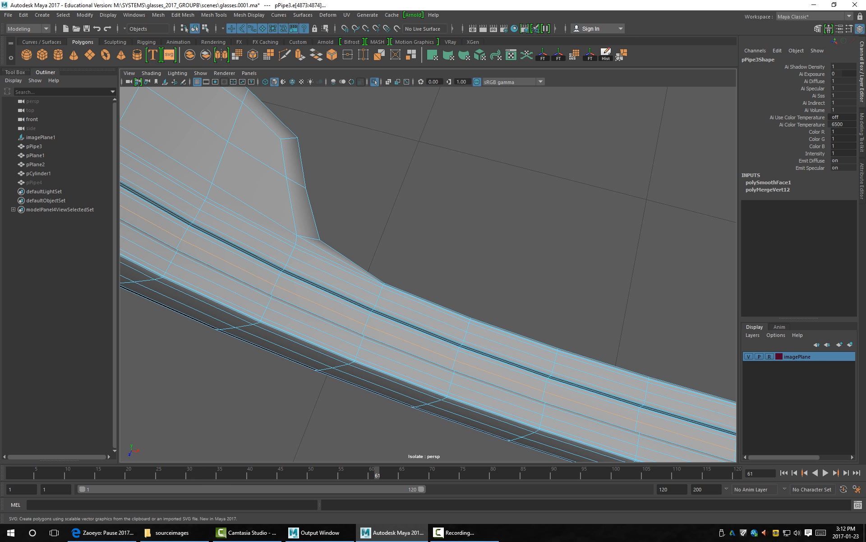
{"action": "left_click", "coordinate": [85, 15]}
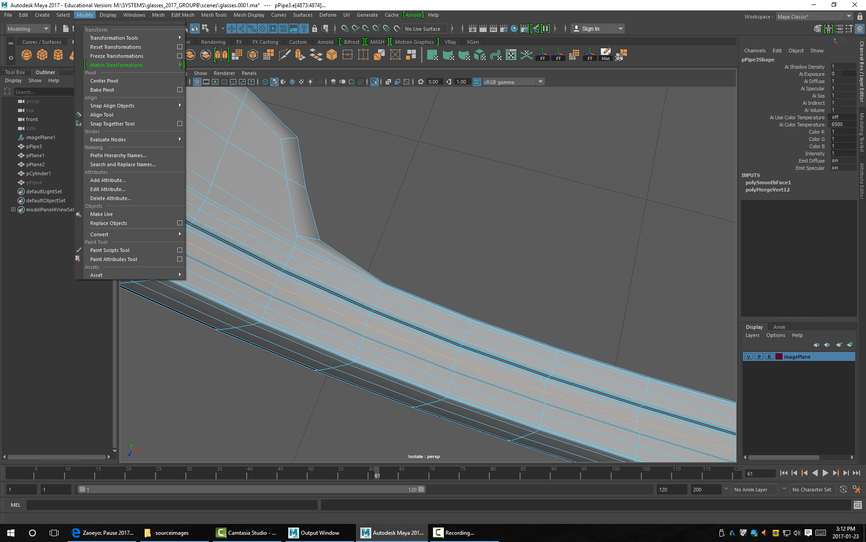
{"action": "mouse_move", "coordinate": [135, 233]}
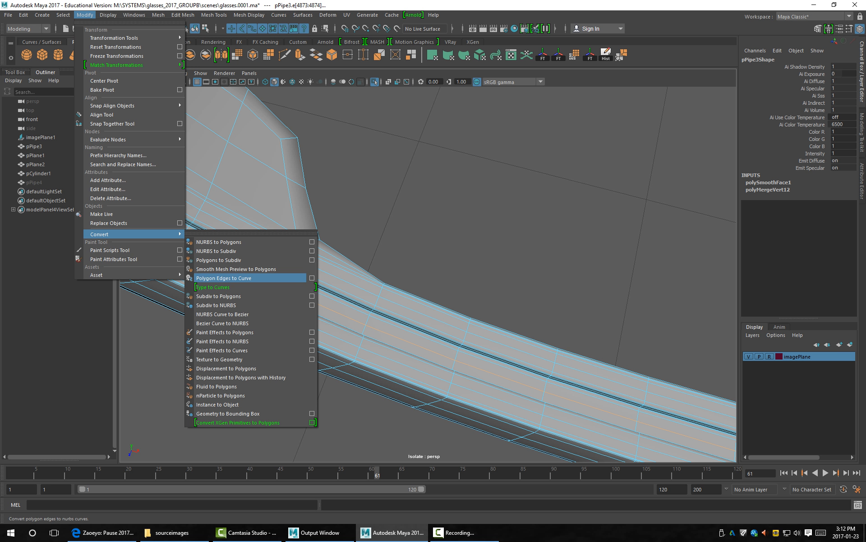
{"action": "left_click", "coordinate": [224, 277]}
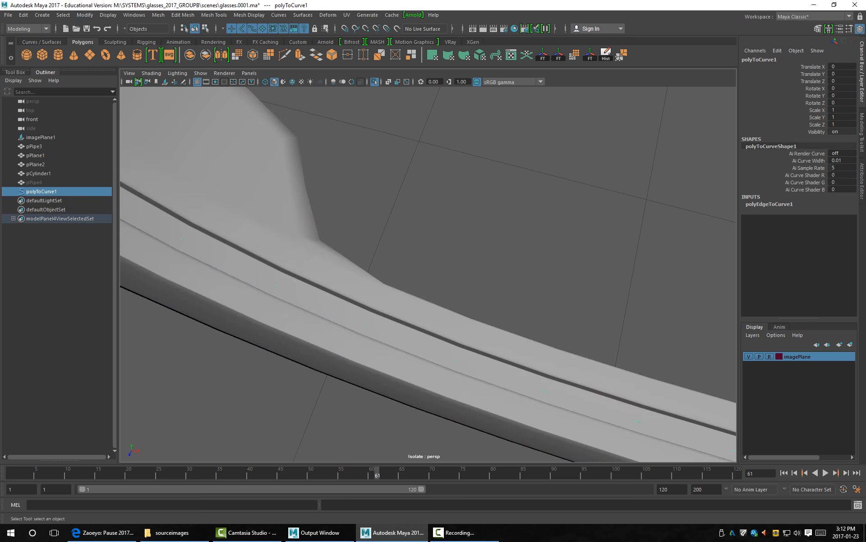
Display the scene in wireframe and examine the extracted lens curve from above.
{"action": "key", "text": "f"}
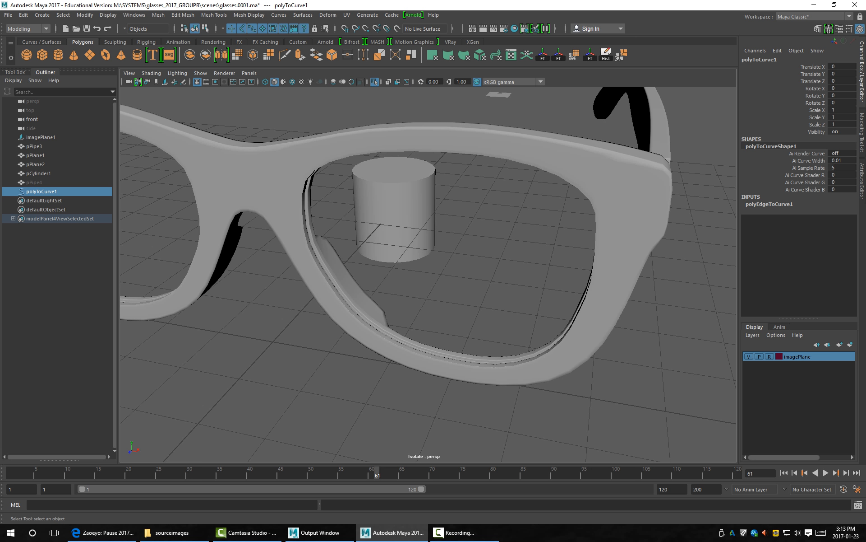
{"action": "key", "text": "4"}
{"action": "left_click_drag", "start_coordinate": [428, 253], "coordinate": [438, 339], "text": "alt"}
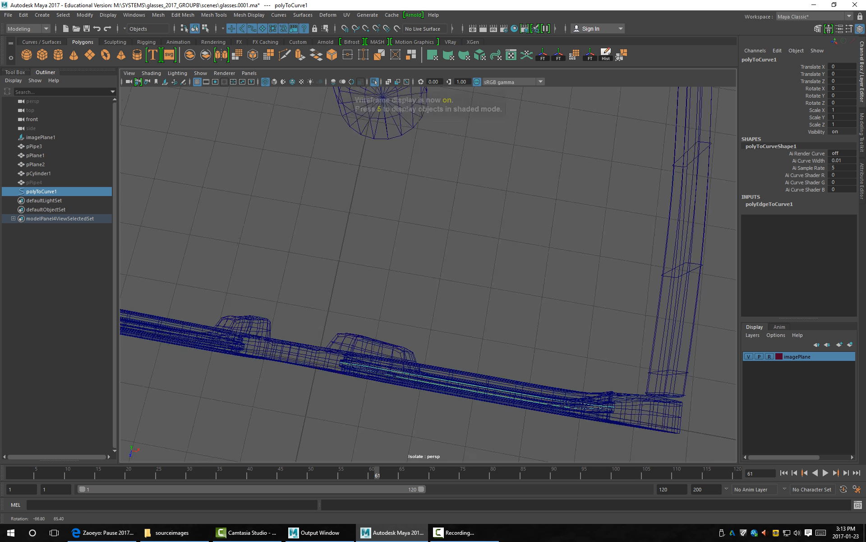
{"action": "middle_click_drag", "start_coordinate": [438, 339], "coordinate": [343, 284], "text": "alt"}
{"action": "right_click_drag", "start_coordinate": [406, 289], "coordinate": [456, 289], "text": "alt"}
{"action": "left_click_drag", "start_coordinate": [428, 280], "coordinate": [397, 293], "text": "alt"}
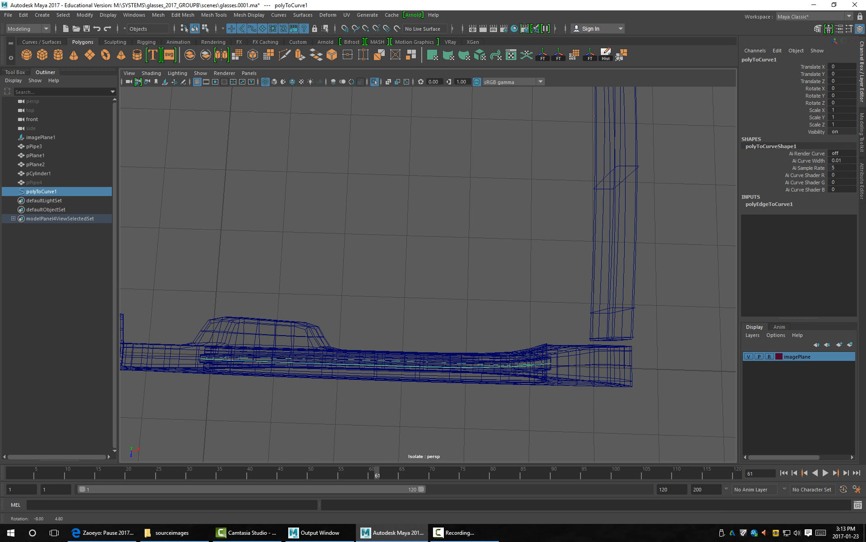
{"action": "middle_click_drag", "start_coordinate": [427, 307], "coordinate": [406, 284], "text": "alt"}
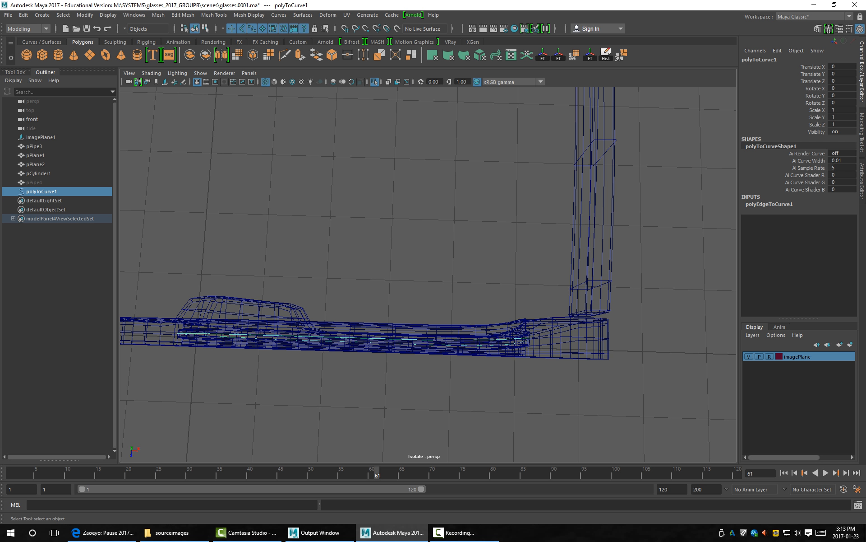
{"action": "middle_click_drag", "start_coordinate": [406, 284], "coordinate": [440, 292], "text": "alt"}
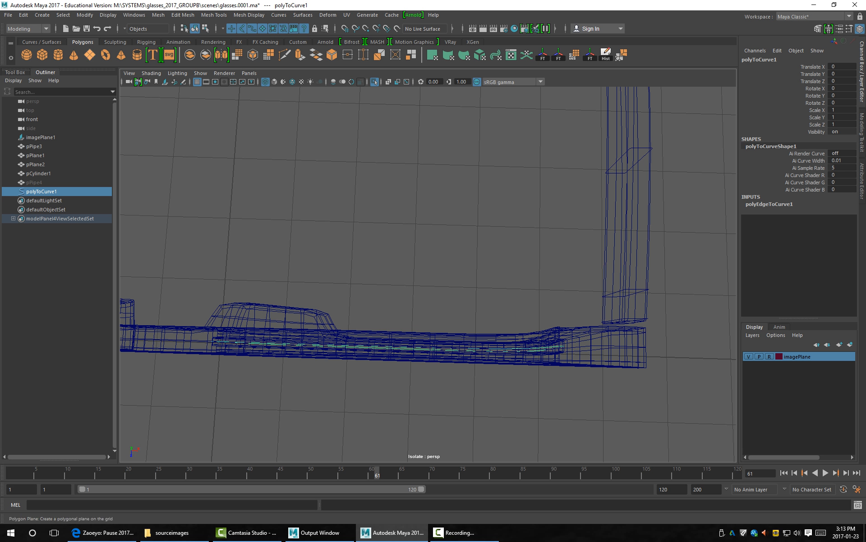
Create a NURBS circle and move it clear of the glasses to a Translate X of about 11.427.
{"action": "left_click", "coordinate": [42, 15]}
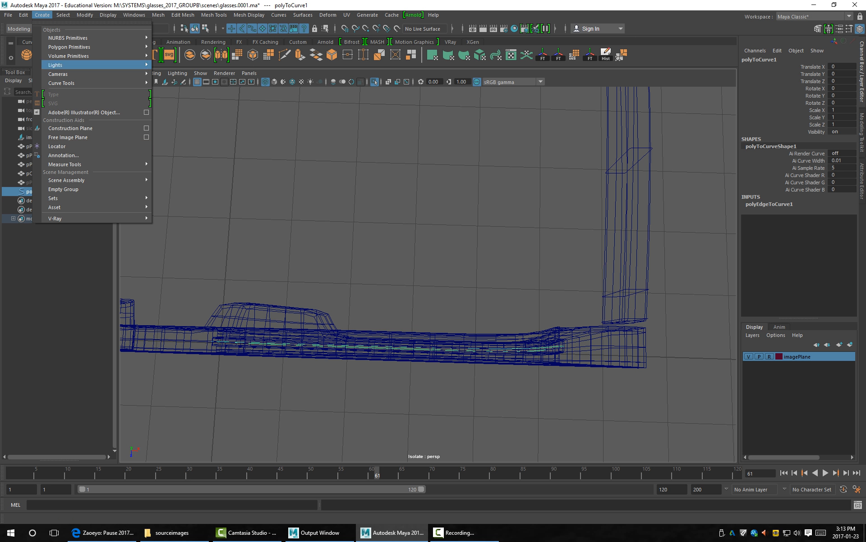
{"action": "mouse_move", "coordinate": [68, 38]}
{"action": "left_click", "coordinate": [170, 99]}
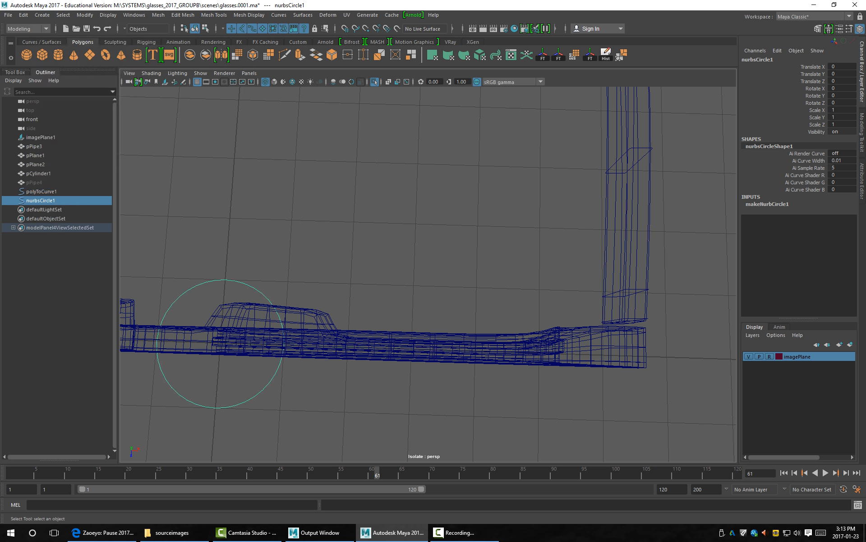
{"action": "scroll", "coordinate": [427, 274], "scroll_direction": "down", "scroll_amount": 3}
{"action": "left_click_drag", "start_coordinate": [373, 319], "coordinate": [790, 322]}
{"action": "middle_click_drag", "start_coordinate": [632, 316], "coordinate": [356, 280], "text": "alt"}
{"action": "scroll", "coordinate": [428, 274], "scroll_direction": "down", "scroll_amount": 1}
{"action": "scroll", "coordinate": [428, 274], "scroll_direction": "up", "scroll_amount": 3}
{"action": "left_click_drag", "start_coordinate": [469, 301], "coordinate": [539, 304]}
{"action": "key", "text": "5"}
{"action": "key", "text": "4"}
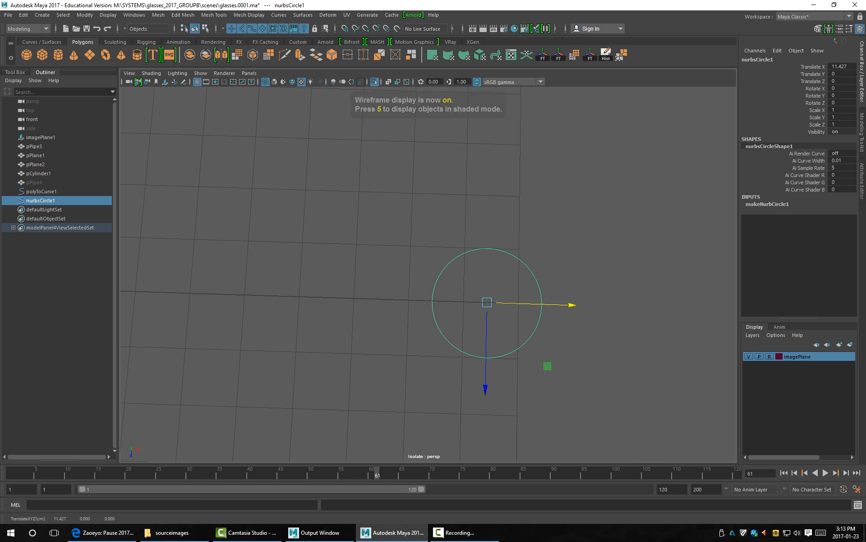
Move the NURBS circle to a Translate Z of about -2.278 and scale it uniformly to about 2.234.
{"action": "left_click_drag", "start_coordinate": [486, 352], "coordinate": [488, 232]}
{"action": "middle_click_drag", "start_coordinate": [489, 267], "coordinate": [456, 331], "text": "alt"}
{"action": "key", "text": "r"}
{"action": "left_click_drag", "start_coordinate": [457, 245], "coordinate": [558, 246]}
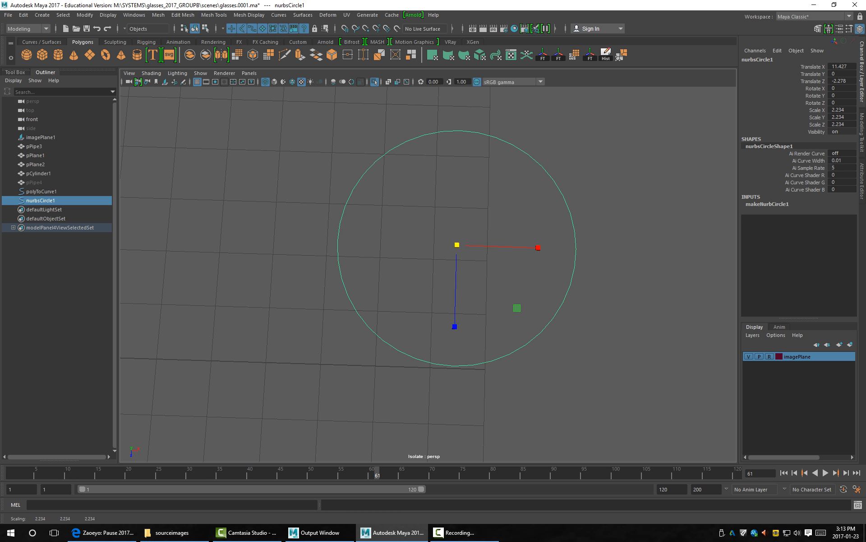
Duplicate the large circle and scale the copy uniformly to about 1.135 to form a concentric inner circle.
{"action": "middle_click_drag", "start_coordinate": [559, 246], "coordinate": [544, 267], "text": "alt"}
{"action": "key", "text": "ctrl+d"}
{"action": "key", "text": "e"}
{"action": "key", "text": "r"}
{"action": "left_click_drag", "start_coordinate": [443, 266], "coordinate": [388, 267]}
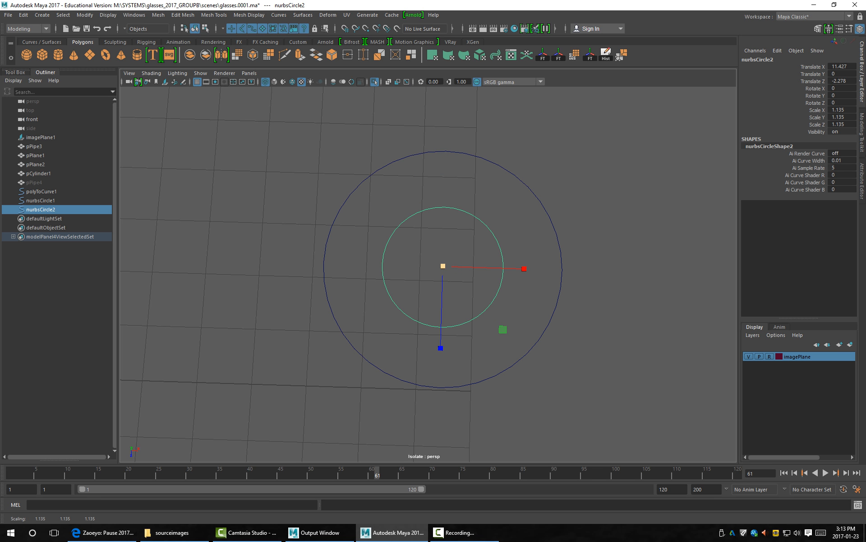
Duplicate the inner circle, shrink the copy and move it along negative X into the ring between the two concentric circles.
{"action": "key", "text": "ctrl+d"}
{"action": "left_click_drag", "start_coordinate": [443, 266], "coordinate": [381, 267]}
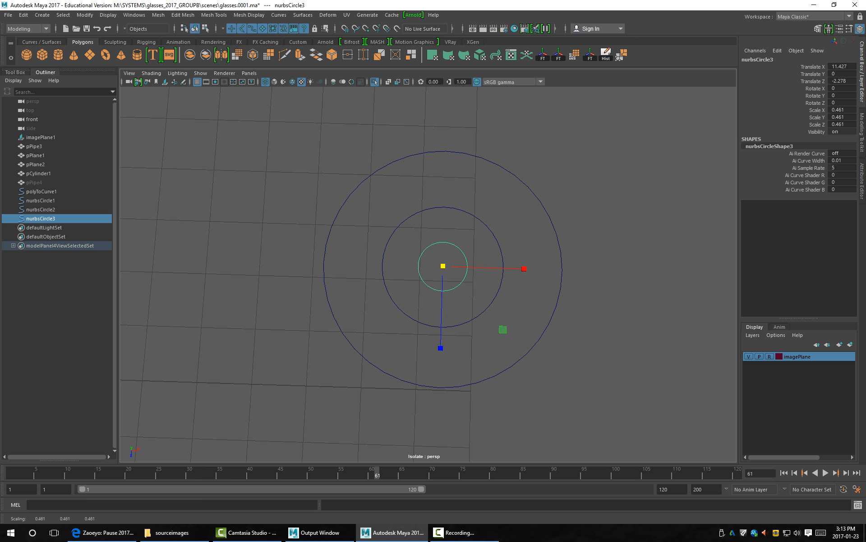
{"action": "key", "text": "w"}
{"action": "left_click_drag", "start_coordinate": [496, 269], "coordinate": [407, 268]}
{"action": "key", "text": "r"}
{"action": "left_click_drag", "start_coordinate": [353, 263], "coordinate": [330, 263]}
Duplicate the small circle, move the copy along X to the opposite side of the ring and clear the selection.
{"action": "key", "text": "ctrl+d"}
{"action": "key", "text": "w"}
{"action": "left_click_drag", "start_coordinate": [434, 266], "coordinate": [614, 269]}
{"action": "left_click", "coordinate": [594, 331]}
{"action": "middle_click_drag", "start_coordinate": [594, 330], "coordinate": [575, 340], "text": "alt"}
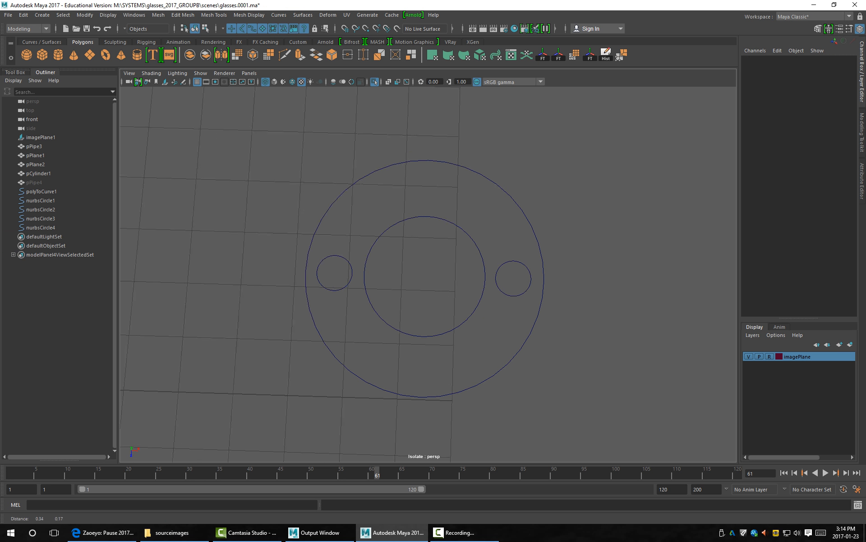
Select all four NURBS circles and detach the Surfaces commands as a floating window beside them.
{"action": "right_click_drag", "start_coordinate": [575, 340], "coordinate": [602, 340], "text": "alt"}
{"action": "left_click_drag", "start_coordinate": [603, 341], "coordinate": [535, 280], "text": "alt"}
{"action": "left_click_drag", "start_coordinate": [602, 167], "coordinate": [306, 425]}
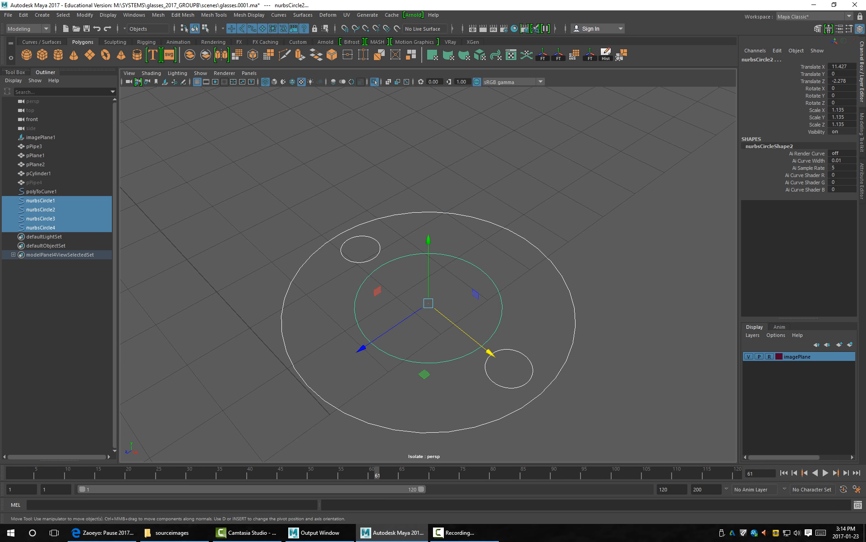
{"action": "left_click", "coordinate": [335, 406]}
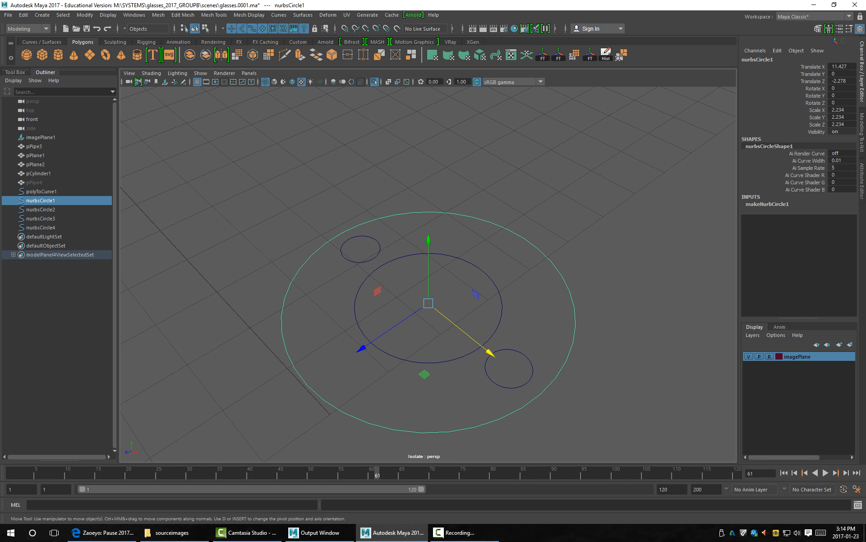
{"action": "key", "text": "ctrl+z"}
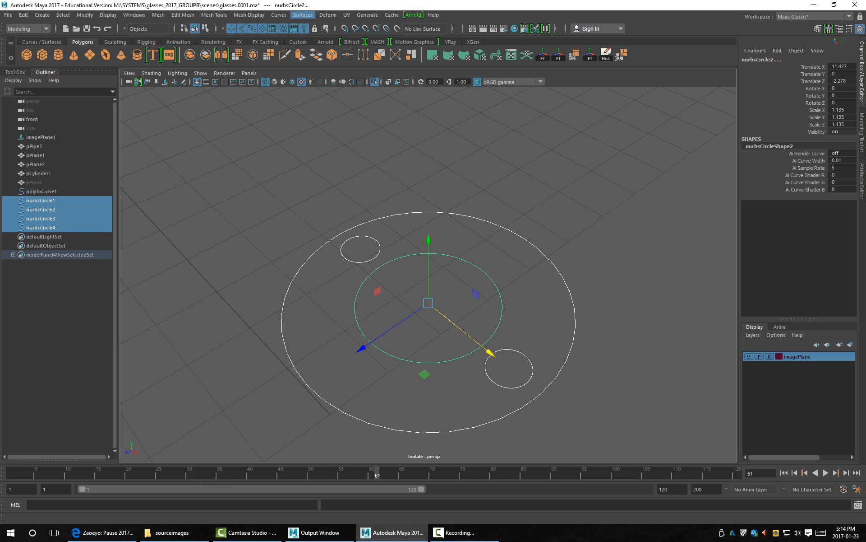
{"action": "left_click", "coordinate": [303, 15]}
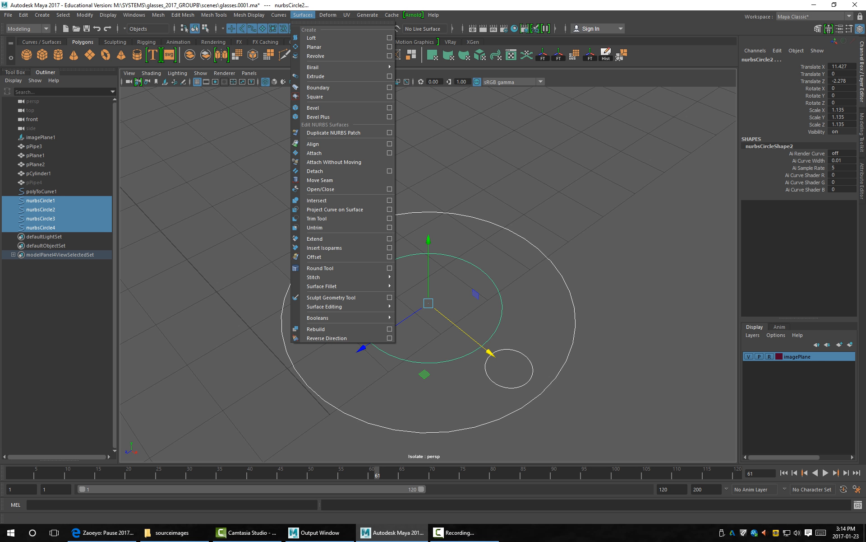
{"action": "left_click", "coordinate": [314, 22]}
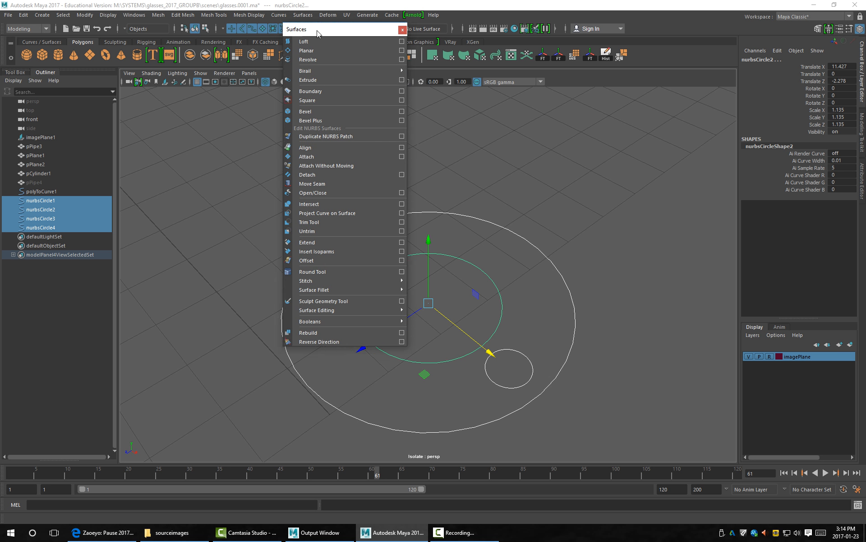
{"action": "left_click_drag", "start_coordinate": [314, 31], "coordinate": [162, 113]}
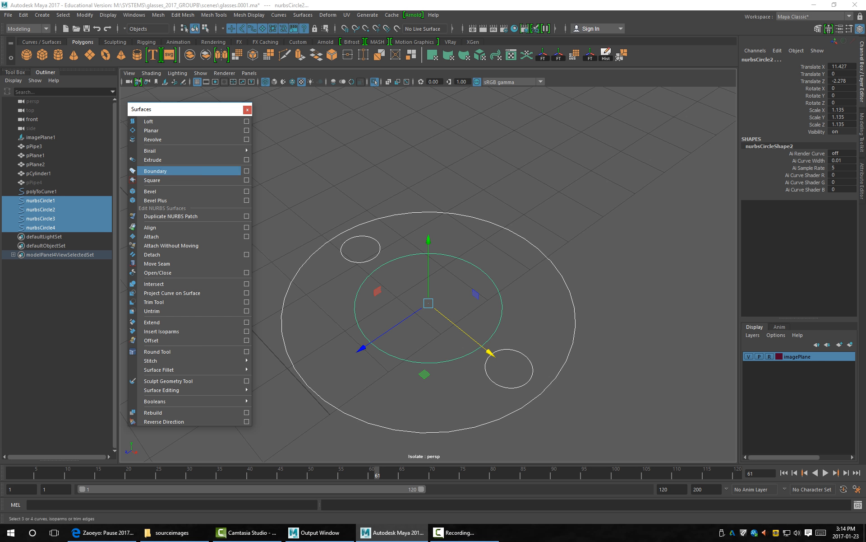
Undo a first planar polygon attempt, reset the Planar Trim options, and build a NURBS planar surface from the four circles.
{"action": "left_click", "coordinate": [151, 130]}
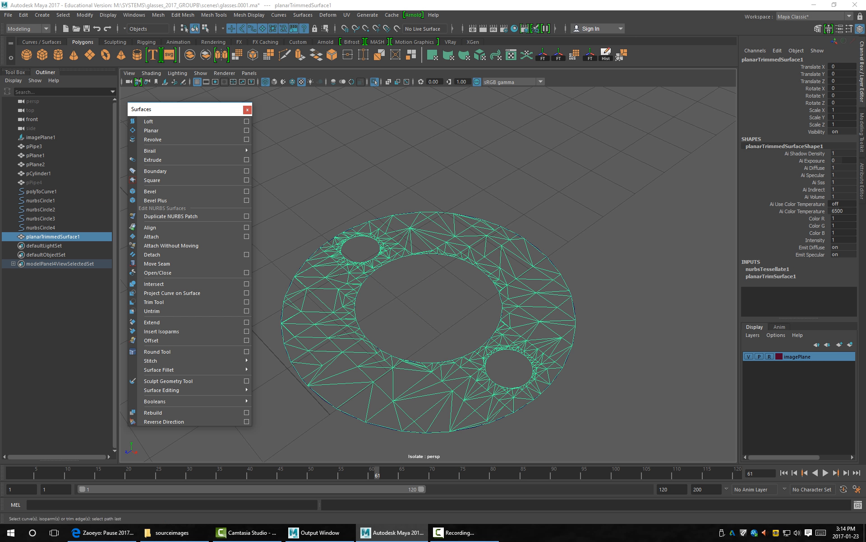
{"action": "key", "text": "ctrl+z"}
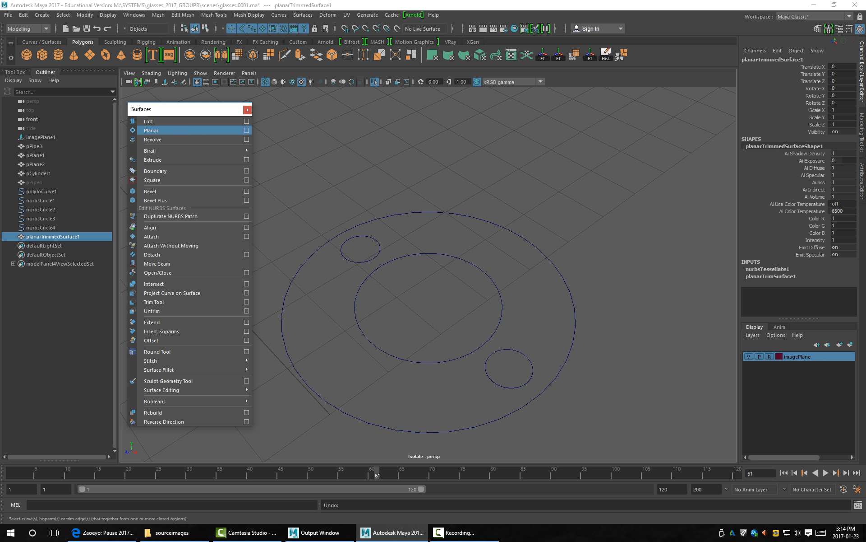
{"action": "left_click", "coordinate": [246, 130]}
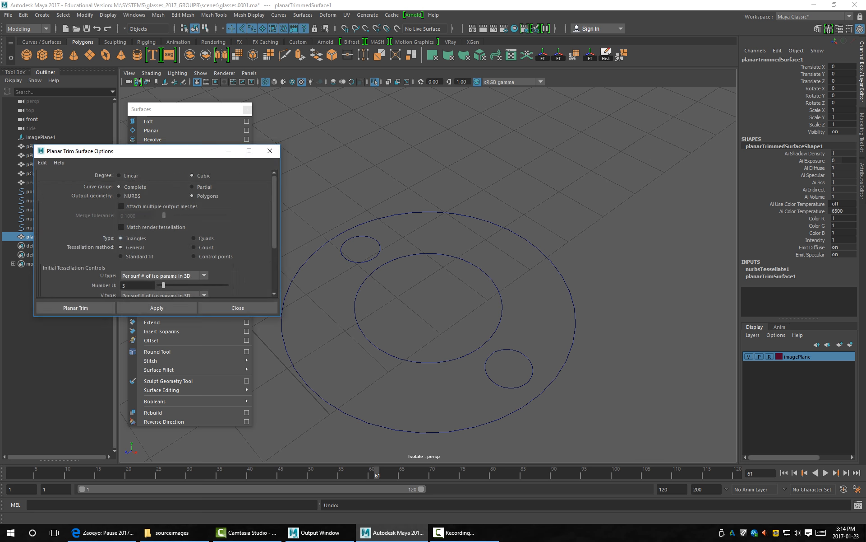
{"action": "scroll", "coordinate": [156, 233], "scroll_direction": "down", "scroll_amount": 5}
{"action": "scroll", "coordinate": [156, 233], "scroll_direction": "up", "scroll_amount": 5}
{"action": "left_click", "coordinate": [42, 162]}
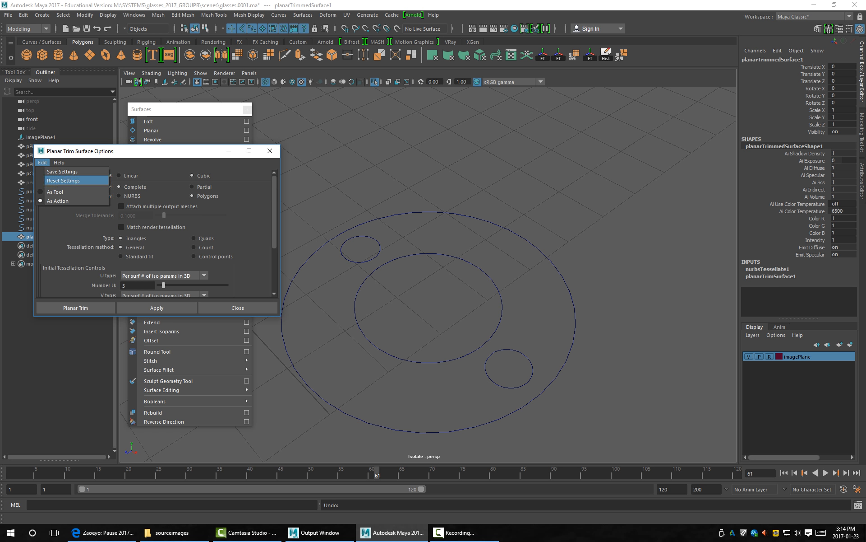
{"action": "left_click", "coordinate": [64, 181]}
{"action": "left_click", "coordinate": [157, 308]}
{"action": "left_click_drag", "start_coordinate": [358, 194], "coordinate": [499, 345]}
{"action": "left_click", "coordinate": [157, 307]}
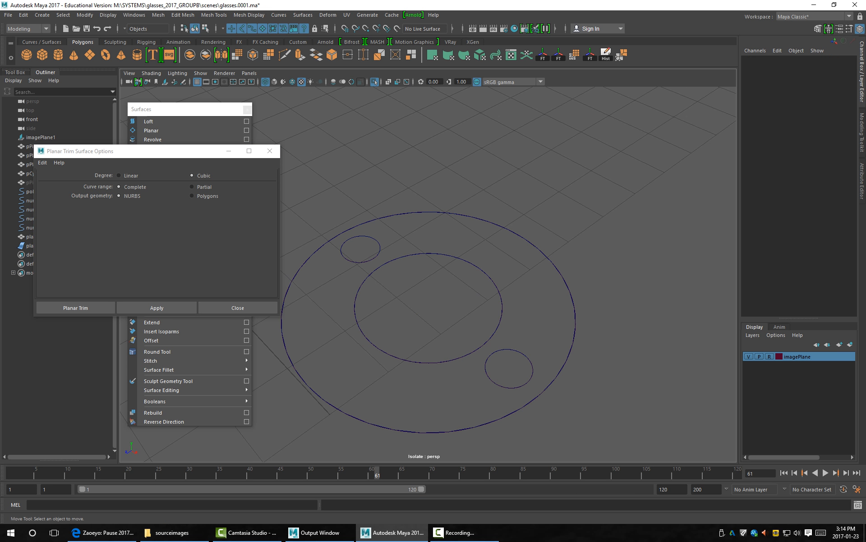
Shade the view and display the control vertices of the new planar surface.
{"action": "key", "text": "5"}
{"action": "left_click_drag", "start_coordinate": [429, 352], "coordinate": [438, 176], "text": "alt"}
{"action": "left_click", "coordinate": [386, 167]}
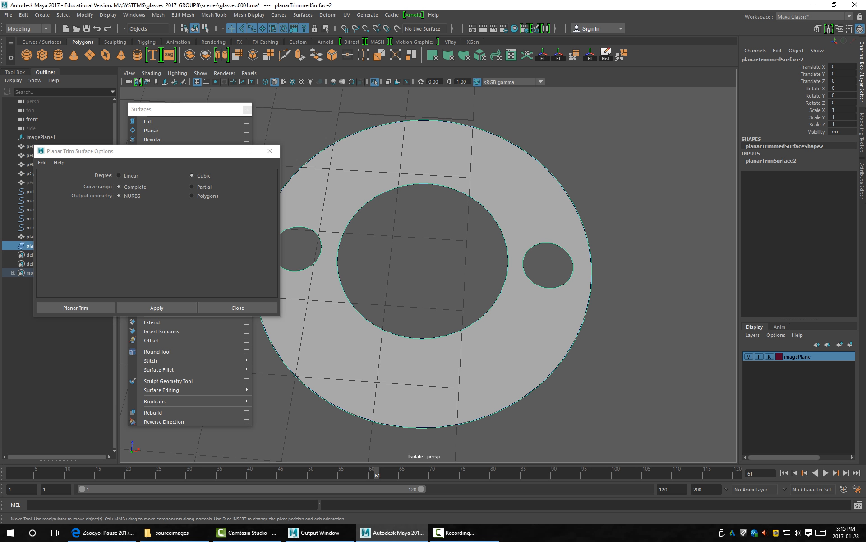
{"action": "right_click", "coordinate": [518, 196]}
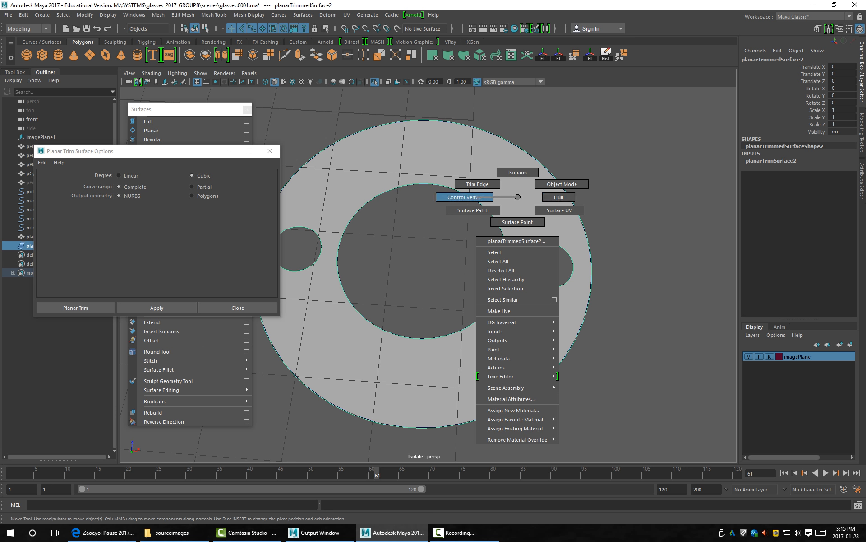
{"action": "left_click", "coordinate": [478, 198]}
Try moving a corner control vertex of the planar surface along Z and undo the move.
{"action": "right_click_drag", "start_coordinate": [686, 278], "coordinate": [647, 278], "text": "alt"}
{"action": "left_click_drag", "start_coordinate": [646, 278], "coordinate": [611, 241], "text": "alt"}
{"action": "middle_click_drag", "start_coordinate": [612, 242], "coordinate": [616, 195], "text": "alt"}
{"action": "left_click_drag", "start_coordinate": [616, 195], "coordinate": [658, 246]}
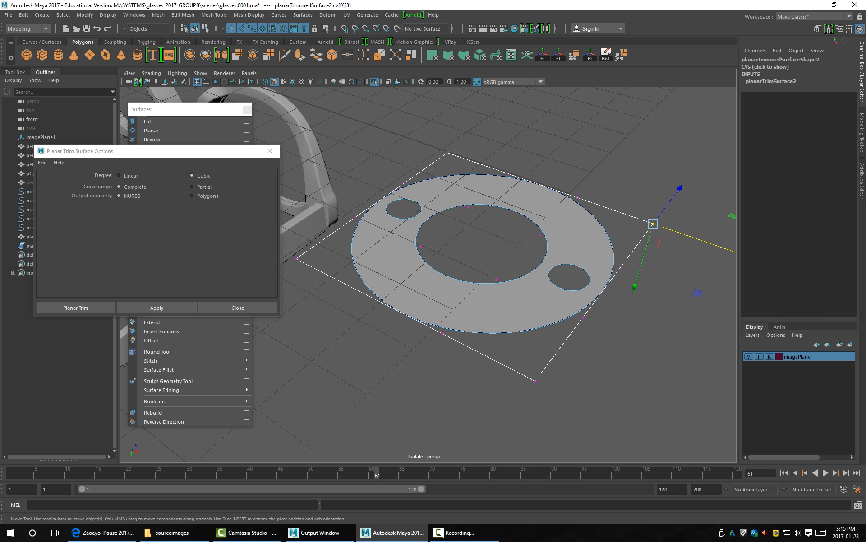
{"action": "left_click_drag", "start_coordinate": [677, 193], "coordinate": [723, 131]}
{"action": "key", "text": "ctrl+z"}
{"action": "left_click_drag", "start_coordinate": [704, 180], "coordinate": [697, 158], "text": "alt"}
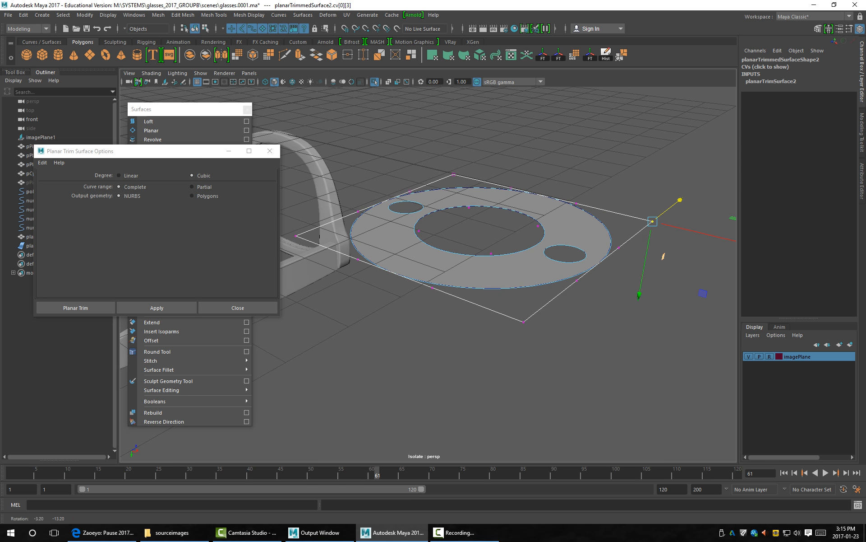
Try bending the planar surface by moving its corner control vertex along Y, undo it and clear the vertex selection.
{"action": "left_click_drag", "start_coordinate": [639, 292], "coordinate": [665, 156]}
{"action": "left_click_drag", "start_coordinate": [665, 156], "coordinate": [668, 239], "text": "alt"}
{"action": "right_click_drag", "start_coordinate": [496, 252], "coordinate": [565, 253], "text": "alt"}
{"action": "middle_click_drag", "start_coordinate": [507, 255], "coordinate": [489, 246], "text": "alt"}
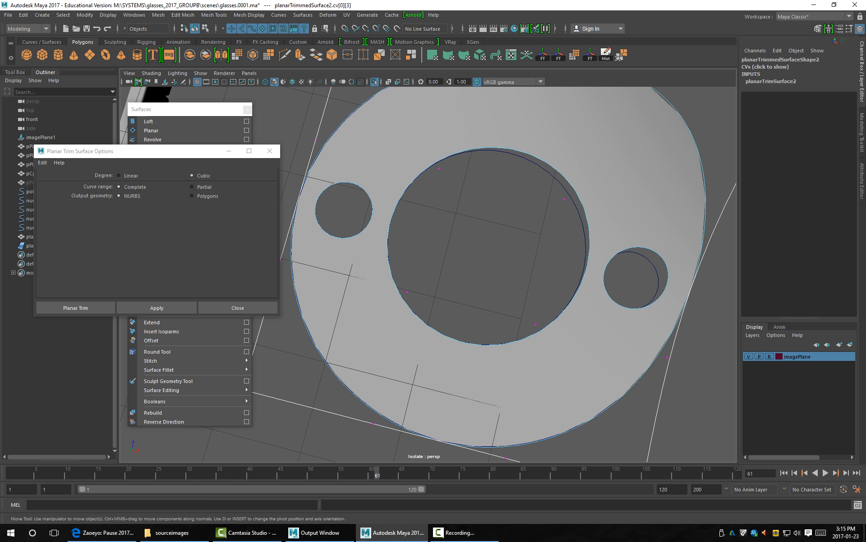
{"action": "key", "text": "ctrl+z"}
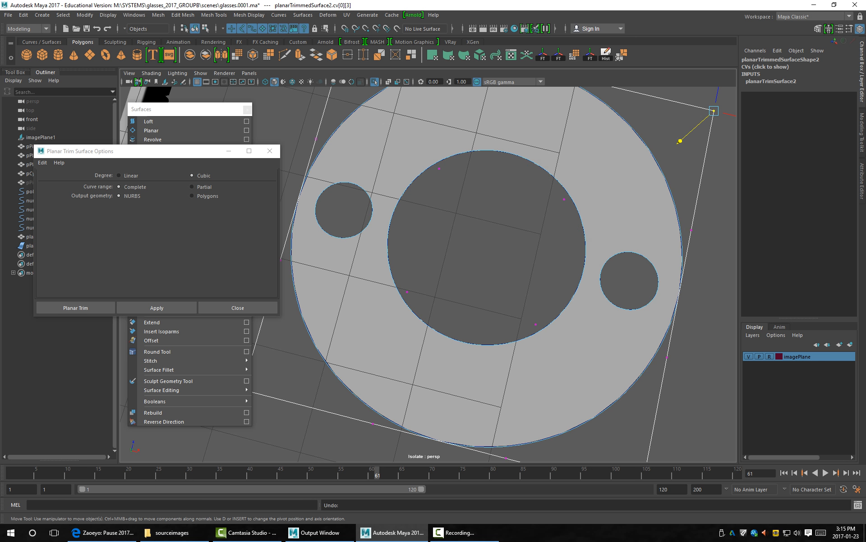
{"action": "left_click_drag", "start_coordinate": [497, 271], "coordinate": [481, 222], "text": "alt"}
{"action": "middle_click_drag", "start_coordinate": [480, 221], "coordinate": [442, 261], "text": "alt"}
{"action": "left_click_drag", "start_coordinate": [442, 261], "coordinate": [444, 246], "text": "alt"}
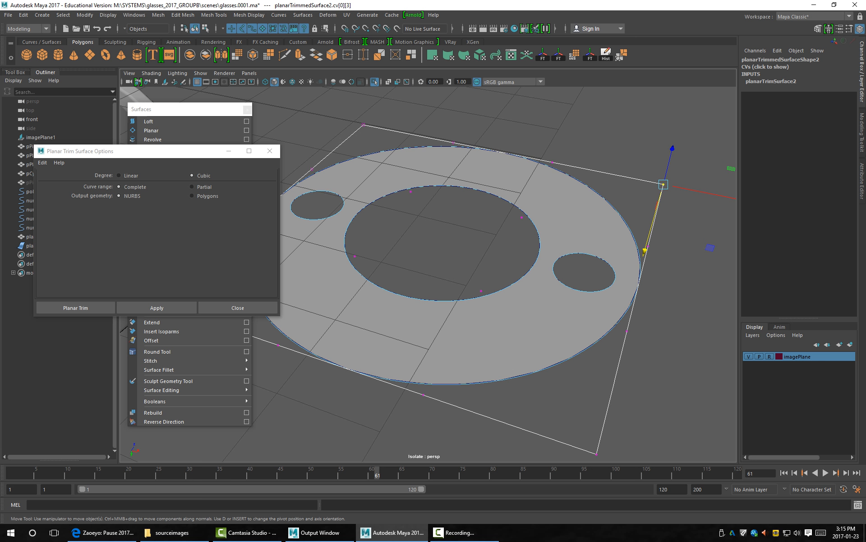
{"action": "key", "text": "ctrl+z"}
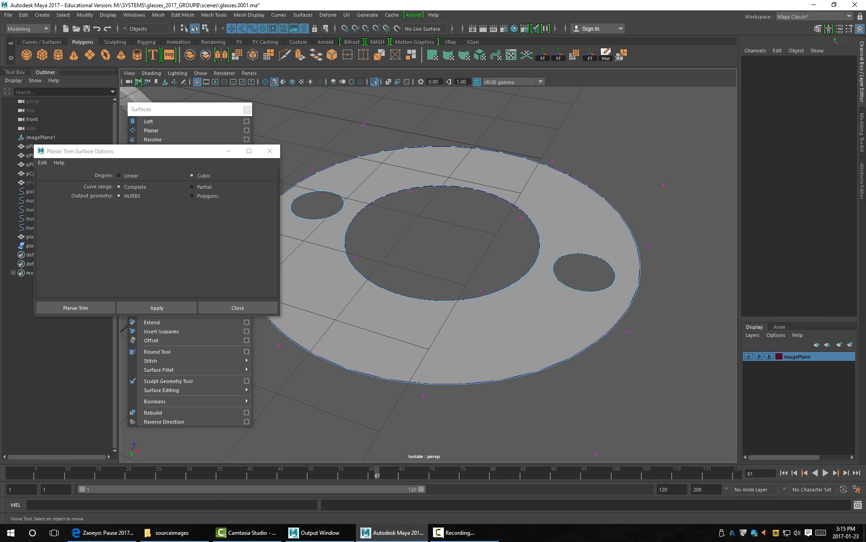
Delete the NURBS planar surface and reselect the four circles with the Surfaces commands at hand.
{"action": "right_click_drag", "start_coordinate": [561, 213], "coordinate": [618, 199]}
{"action": "key", "text": "Delete"}
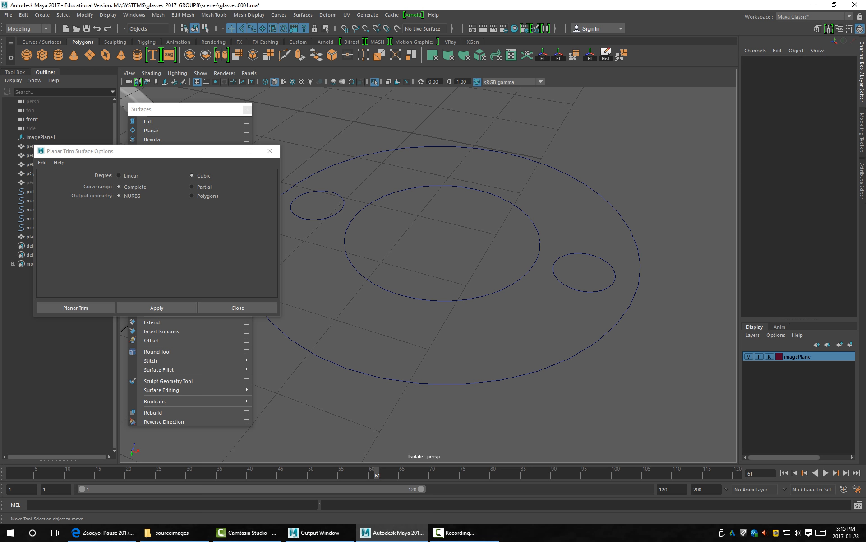
{"action": "right_click_drag", "start_coordinate": [451, 253], "coordinate": [415, 252], "text": "alt"}
{"action": "middle_click_drag", "start_coordinate": [415, 253], "coordinate": [454, 247], "text": "alt"}
{"action": "left_click_drag", "start_coordinate": [454, 247], "coordinate": [470, 266], "text": "alt"}
{"action": "left_click_drag", "start_coordinate": [340, 151], "coordinate": [736, 396]}
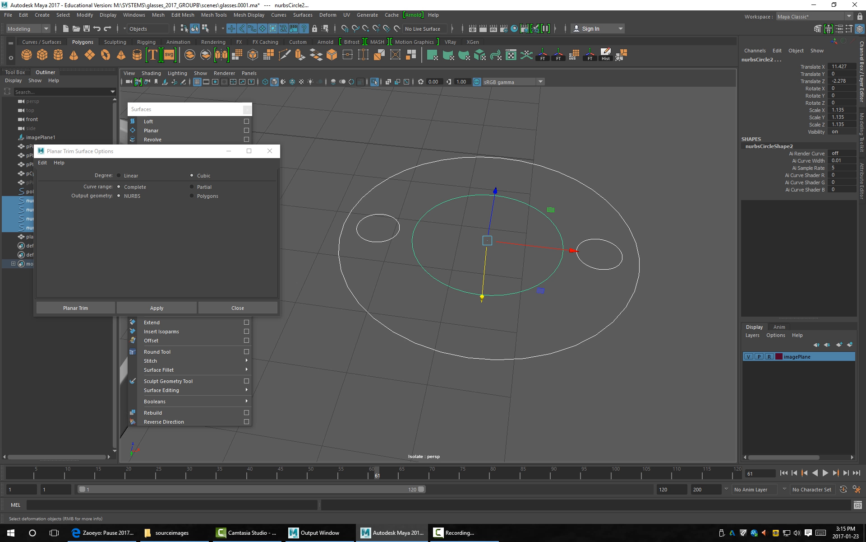
{"action": "left_click", "coordinate": [189, 109]}
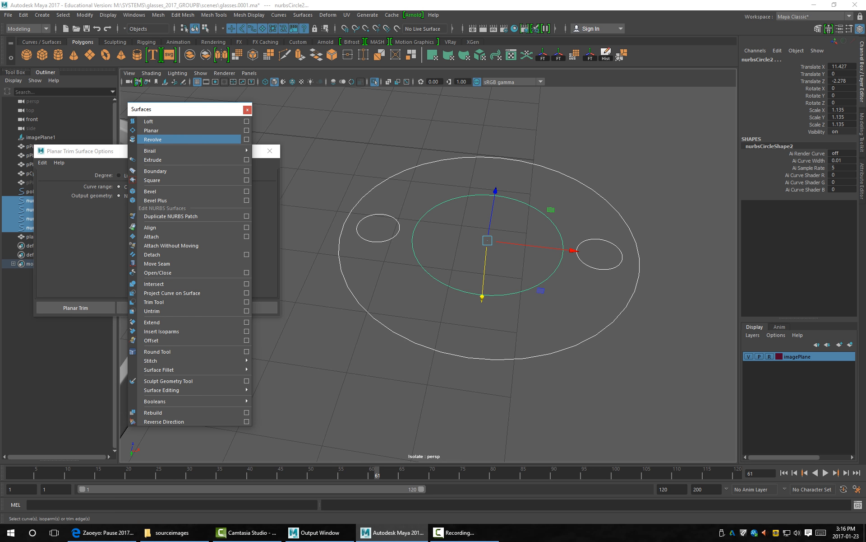
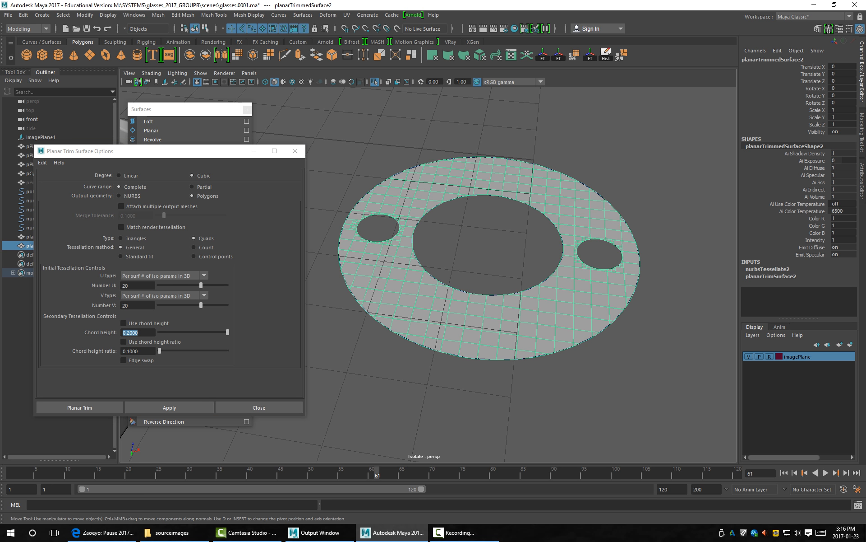
Examine the quad tessellation of the polygon planar surface, especially around its holes and outer edge.
{"action": "left_click_drag", "start_coordinate": [490, 243], "coordinate": [489, 298], "text": "alt"}
{"action": "middle_click_drag", "start_coordinate": [597, 273], "coordinate": [463, 248], "text": "alt"}
{"action": "right_click_drag", "start_coordinate": [464, 249], "coordinate": [544, 249], "text": "alt"}
{"action": "middle_click_drag", "start_coordinate": [325, 162], "coordinate": [541, 406], "text": "alt"}
{"action": "right_click_drag", "start_coordinate": [519, 271], "coordinate": [434, 271], "text": "alt"}
{"action": "left_click_drag", "start_coordinate": [496, 289], "coordinate": [523, 268], "text": "alt"}
{"action": "left_click", "coordinate": [469, 237]}
{"action": "left_click", "coordinate": [586, 217]}
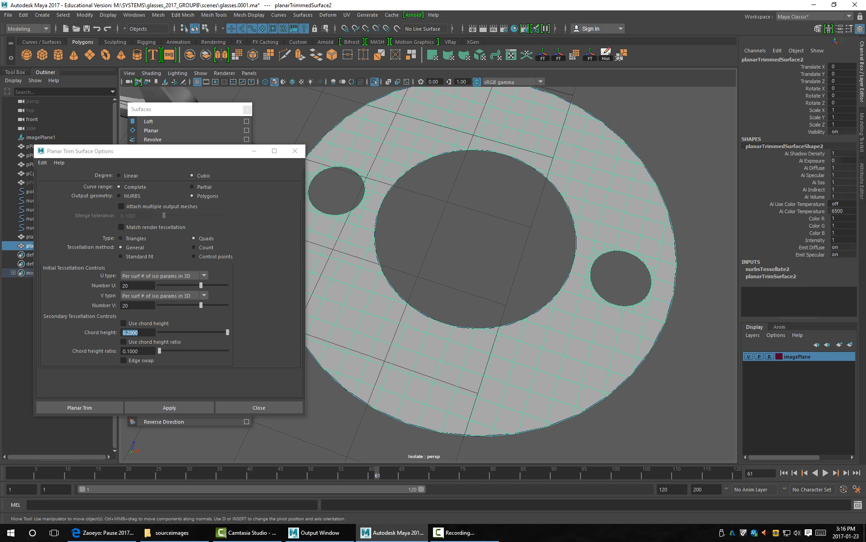
Lift the polygon planar surface above its source circles and clear the selection.
{"action": "right_click_drag", "start_coordinate": [586, 217], "coordinate": [519, 217], "text": "alt"}
{"action": "left_click_drag", "start_coordinate": [519, 217], "coordinate": [528, 144], "text": "alt"}
{"action": "left_click", "coordinate": [519, 153]}
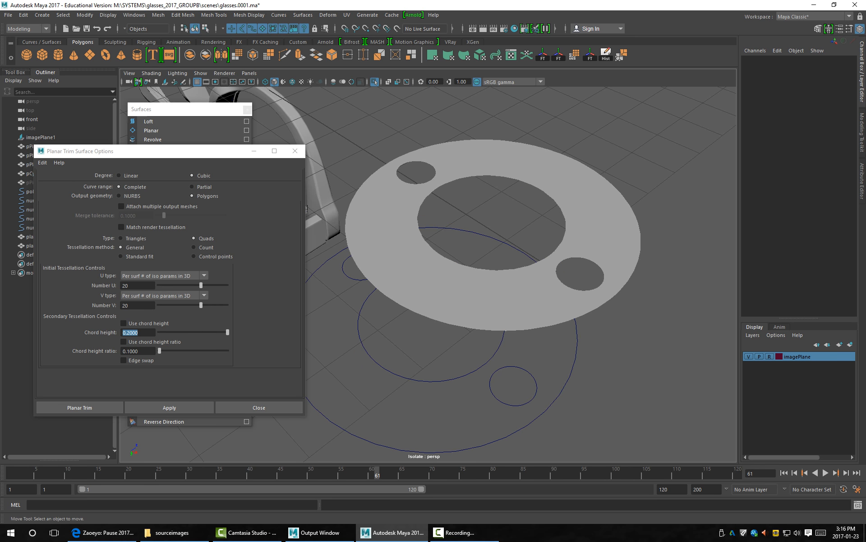
Select the flat ring surface with its three holes and examine its quad tessellation up close and from several angles.
{"action": "left_click", "coordinate": [528, 153]}
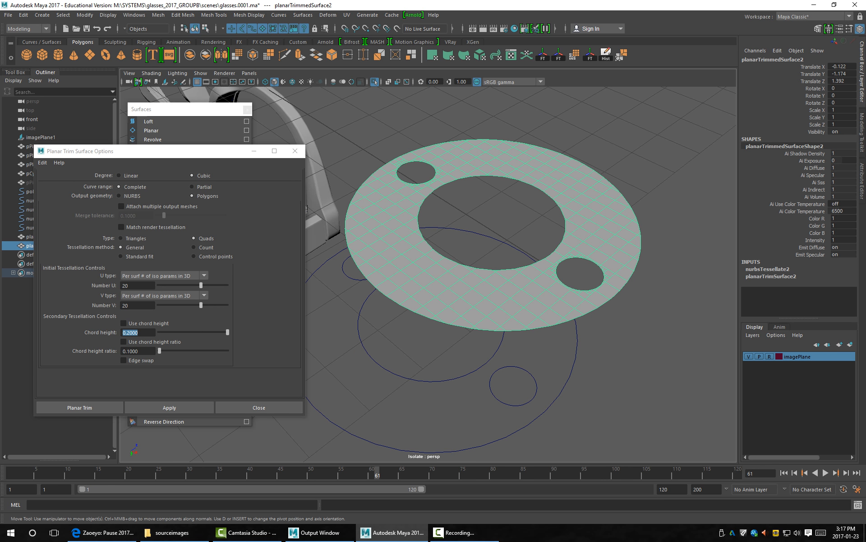
{"action": "left_click_drag", "start_coordinate": [528, 154], "coordinate": [519, 180], "text": "alt"}
{"action": "right_click_drag", "start_coordinate": [519, 181], "coordinate": [564, 190], "text": "alt"}
{"action": "left_click_drag", "start_coordinate": [565, 189], "coordinate": [546, 167], "text": "alt"}
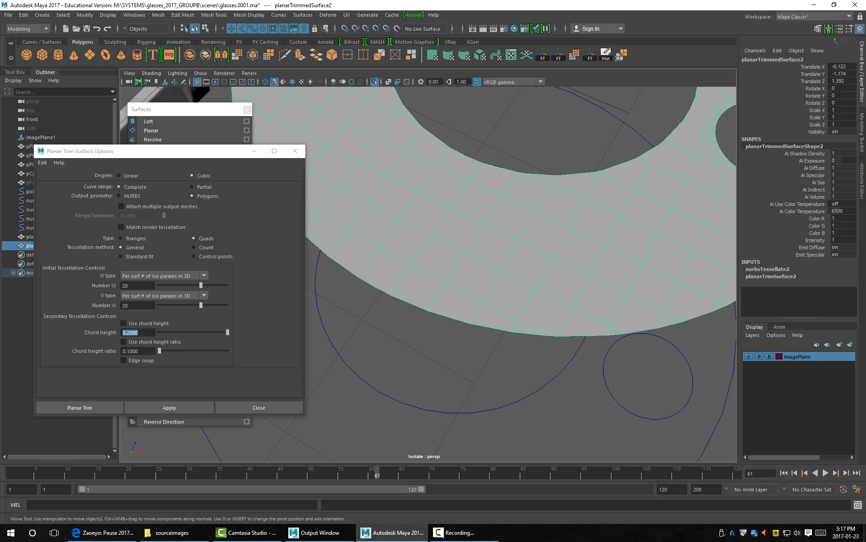
{"action": "middle_click_drag", "start_coordinate": [629, 152], "coordinate": [519, 406], "text": "alt"}
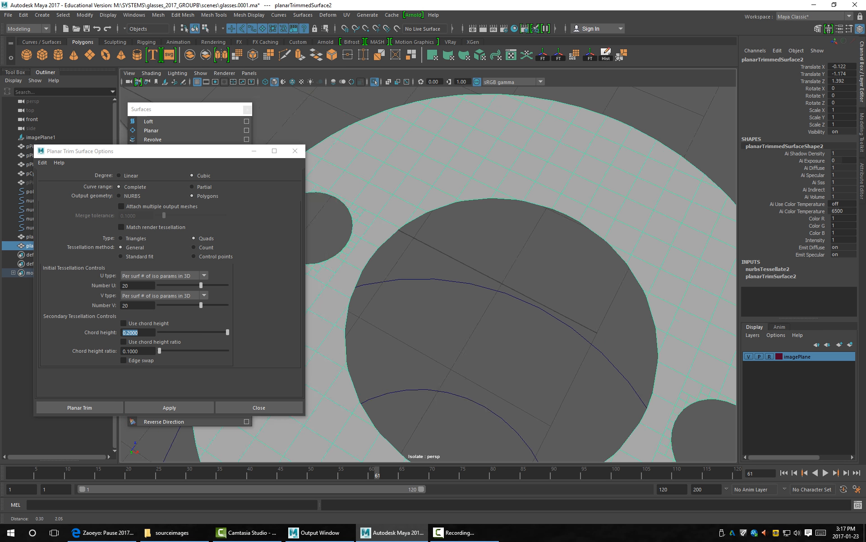
{"action": "left_click_drag", "start_coordinate": [519, 406], "coordinate": [519, 289], "text": "alt"}
{"action": "right_click_drag", "start_coordinate": [519, 289], "coordinate": [474, 253], "text": "alt"}
{"action": "middle_click_drag", "start_coordinate": [474, 252], "coordinate": [533, 338], "text": "alt"}
{"action": "left_click_drag", "start_coordinate": [533, 339], "coordinate": [523, 307], "text": "alt"}
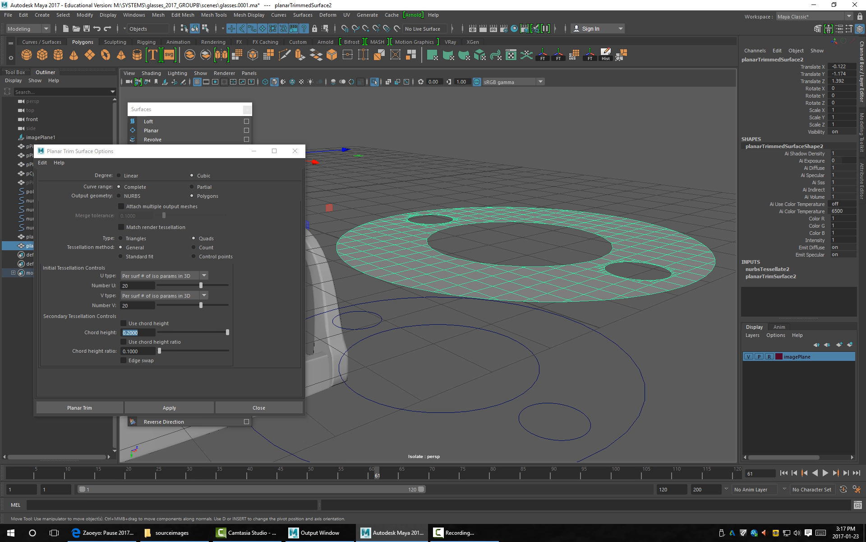
Extrude all faces of the ring upward in three successive extrusions, the last one thin, and return to object mode.
{"action": "left_click", "coordinate": [300, 54]}
{"action": "left_click_drag", "start_coordinate": [534, 244], "coordinate": [535, 227]}
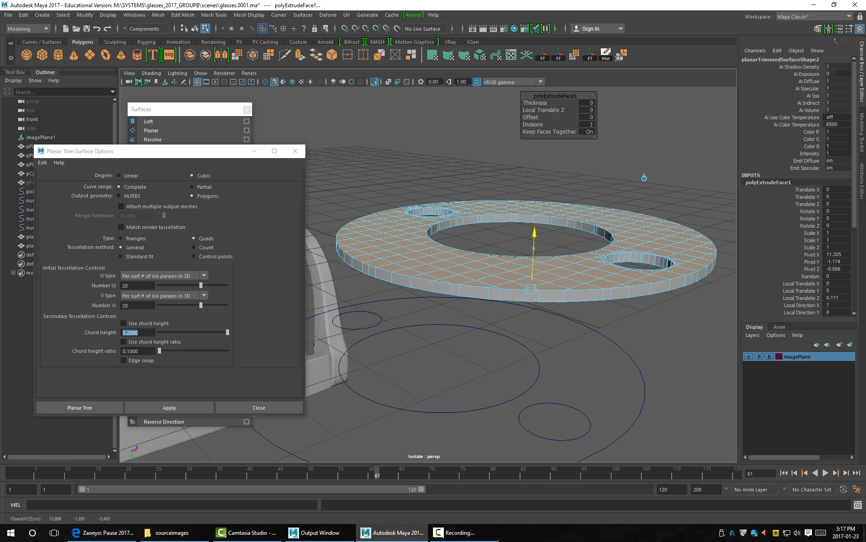
{"action": "key", "text": "ctrl+e"}
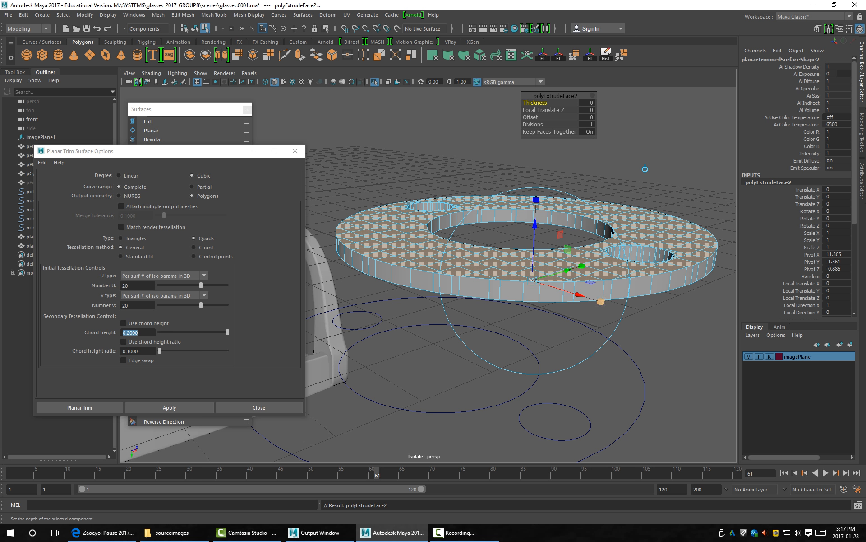
{"action": "left_click", "coordinate": [602, 301]}
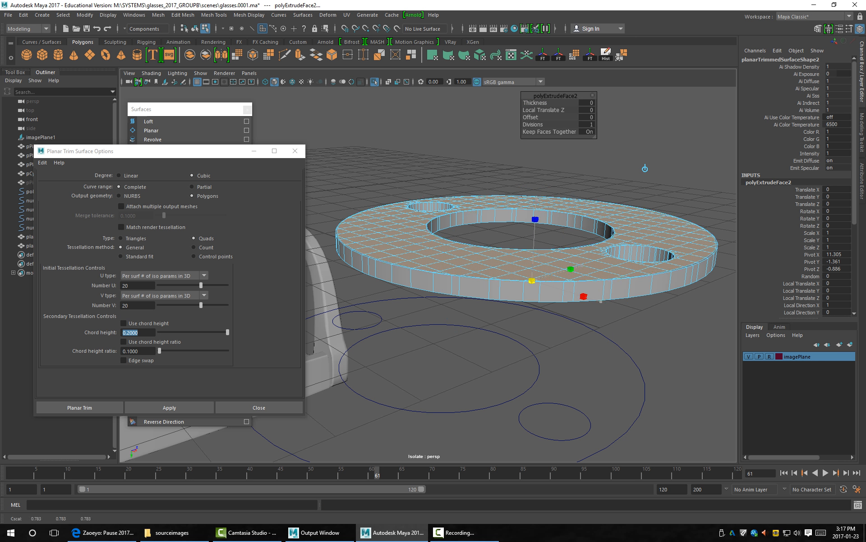
{"action": "key", "text": "ctrl+e"}
{"action": "left_click_drag", "start_coordinate": [535, 224], "coordinate": [535, 220]}
{"action": "key", "text": "F8"}
{"action": "left_click", "coordinate": [645, 165]}
Inspect the edges around the extruded ring's holes and undo the extrusions back to the flat surface.
{"action": "left_click_drag", "start_coordinate": [645, 165], "coordinate": [637, 261], "text": "alt"}
{"action": "right_click_drag", "start_coordinate": [636, 261], "coordinate": [690, 261], "text": "alt"}
{"action": "middle_click_drag", "start_coordinate": [691, 261], "coordinate": [725, 418], "text": "alt"}
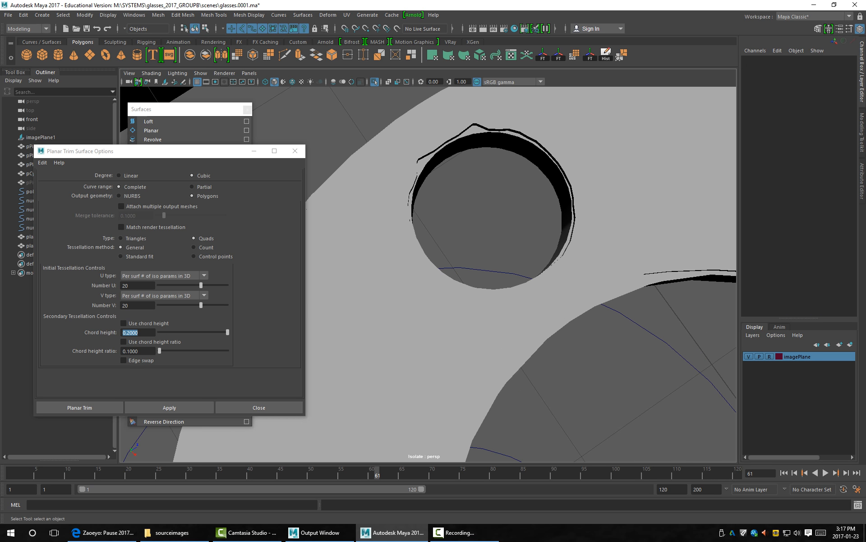
{"action": "left_click_drag", "start_coordinate": [519, 316], "coordinate": [593, 310], "text": "alt"}
{"action": "key", "text": "ctrl+z"}
{"action": "key", "text": "ctrl+z"}
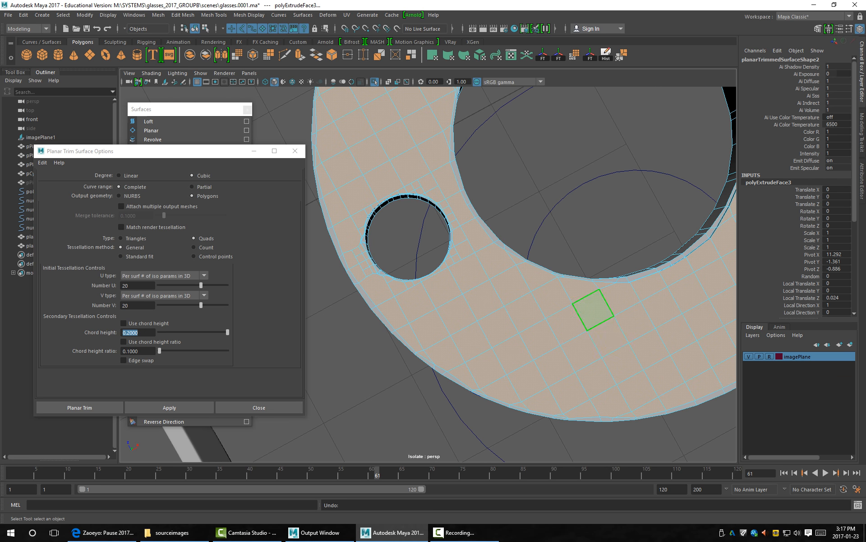
{"action": "key", "text": "ctrl+z"}
{"action": "key", "text": "ctrl+z"}
{"action": "key", "text": "ctrl+z"}
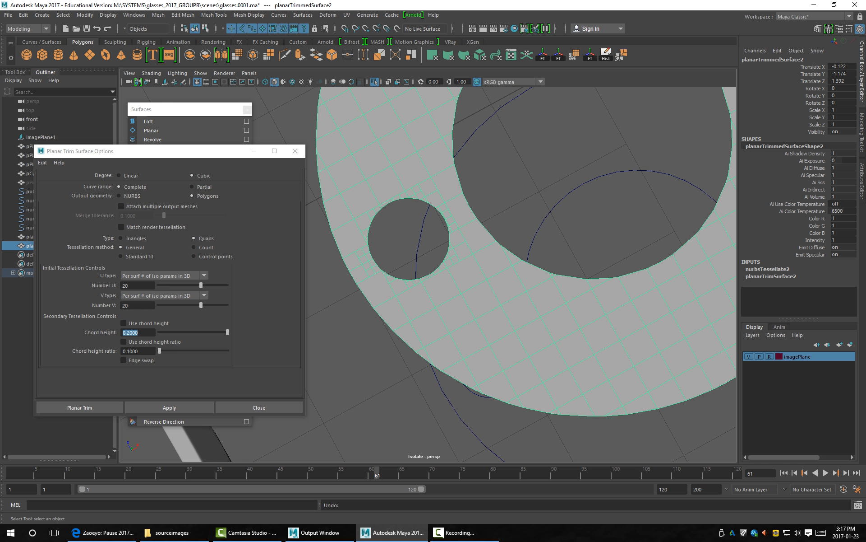
Extrude the flat ring surface once into a thin plate and return to object mode.
{"action": "left_click_drag", "start_coordinate": [594, 309], "coordinate": [564, 228], "text": "alt"}
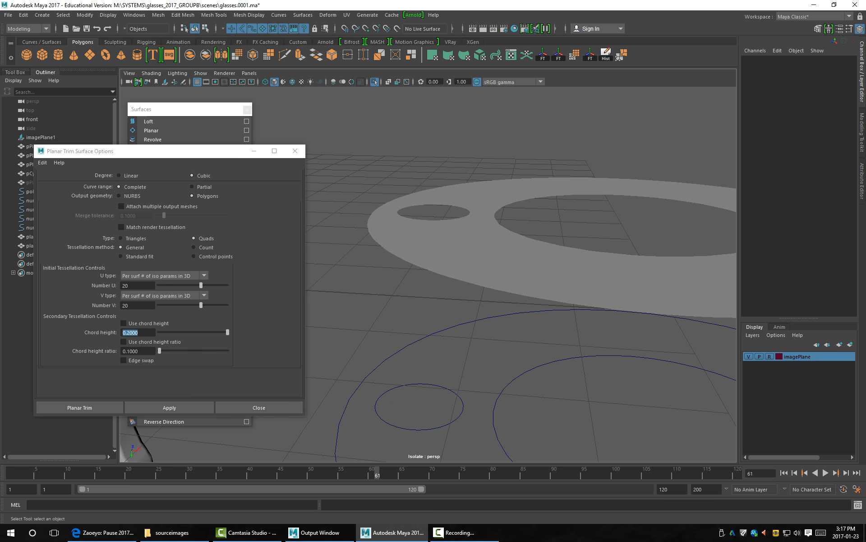
{"action": "left_click", "coordinate": [564, 280]}
{"action": "key", "text": "ctrl+e"}
{"action": "key", "text": "w"}
{"action": "left_click_drag", "start_coordinate": [618, 298], "coordinate": [619, 291]}
{"action": "right_click_drag", "start_coordinate": [502, 217], "coordinate": [504, 193]}
{"action": "left_click_drag", "start_coordinate": [504, 193], "coordinate": [411, 223], "text": "alt"}
{"action": "key", "text": "F8"}
{"action": "left_click", "coordinate": [510, 198]}
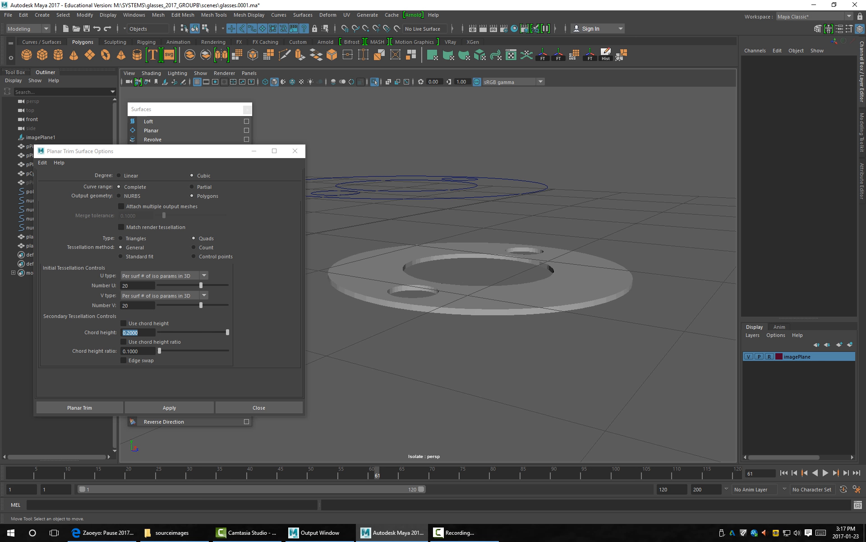
Delete the ring mesh and the circle curves it was built from.
{"action": "key", "text": "Delete"}
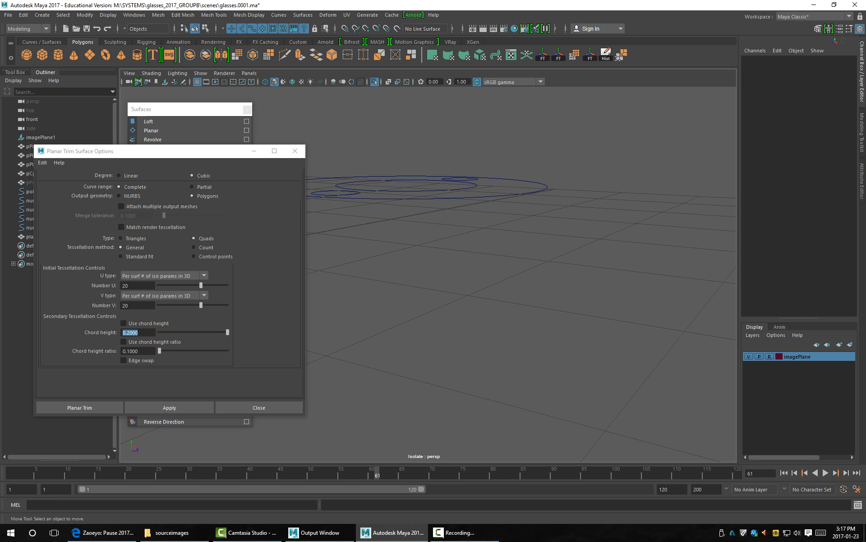
{"action": "left_click_drag", "start_coordinate": [451, 226], "coordinate": [479, 298], "text": "alt"}
{"action": "left_click_drag", "start_coordinate": [583, 304], "coordinate": [350, 84]}
{"action": "key", "text": "Delete"}
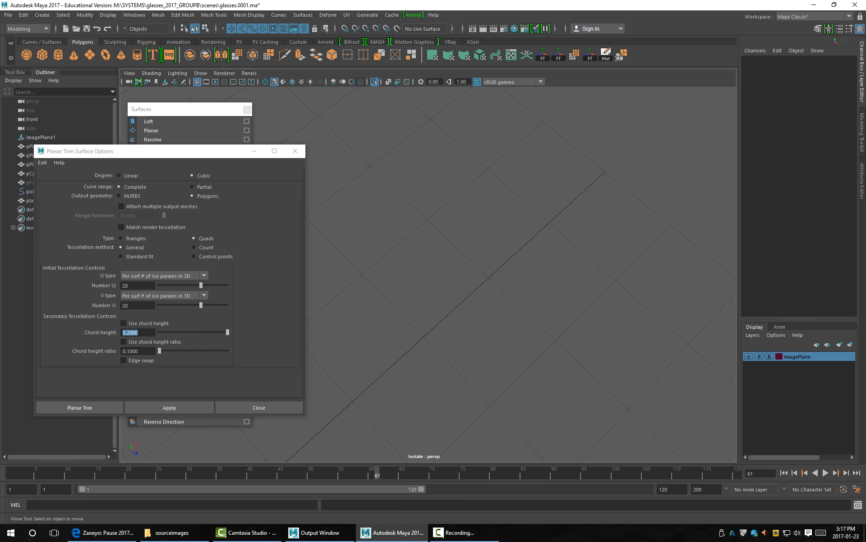
Display the scene in wireframe and select the lens-outline curve along the inner rim of the glasses frame.
{"action": "middle_click_drag", "start_coordinate": [406, 361], "coordinate": [541, 216], "text": "alt"}
{"action": "scroll", "coordinate": [496, 271], "scroll_direction": "down", "scroll_amount": 6}
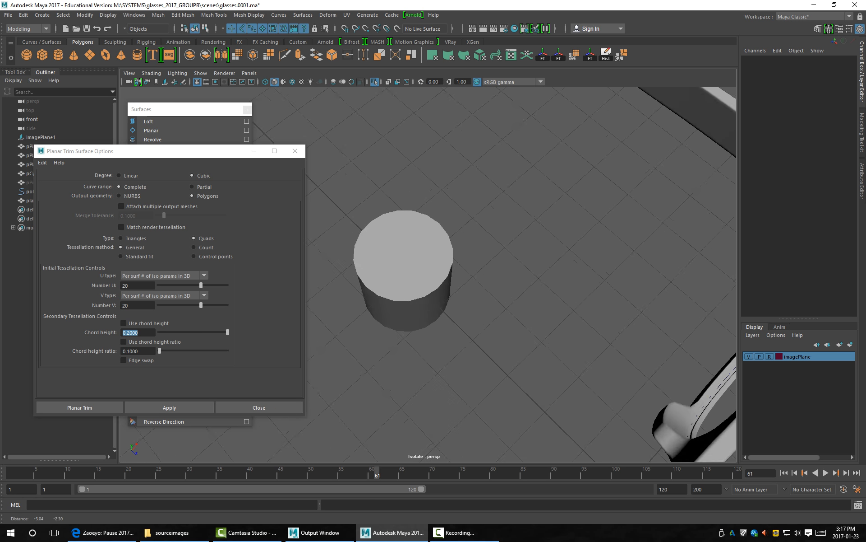
{"action": "left_click_drag", "start_coordinate": [496, 271], "coordinate": [487, 172], "text": "alt"}
{"action": "middle_click_drag", "start_coordinate": [487, 171], "coordinate": [557, 271], "text": "alt"}
{"action": "left_click_drag", "start_coordinate": [558, 271], "coordinate": [501, 278], "text": "alt"}
{"action": "scroll", "coordinate": [519, 266], "scroll_direction": "up", "scroll_amount": 5}
{"action": "middle_click_drag", "start_coordinate": [501, 278], "coordinate": [559, 208], "text": "alt"}
{"action": "scroll", "coordinate": [496, 271], "scroll_direction": "up", "scroll_amount": 2}
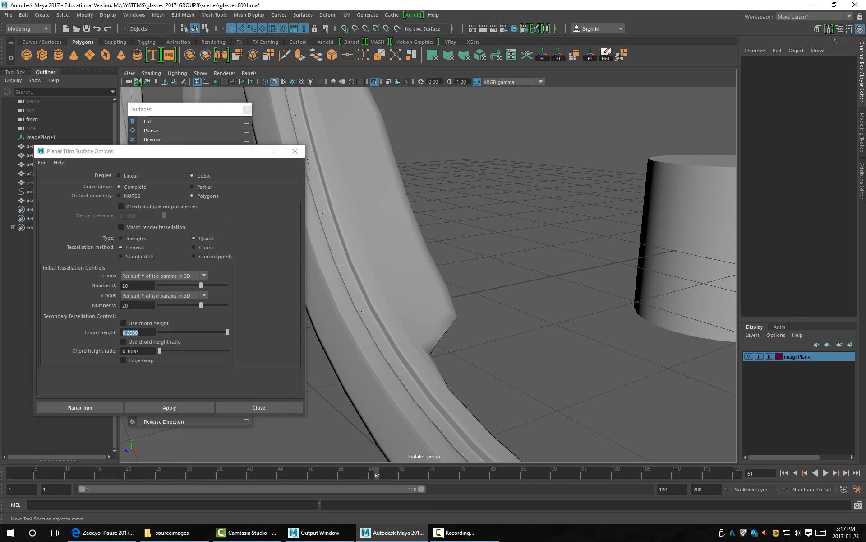
{"action": "key", "text": "4"}
{"action": "left_click_drag", "start_coordinate": [324, 334], "coordinate": [376, 357]}
{"action": "left_click_drag", "start_coordinate": [428, 293], "coordinate": [447, 271], "text": "alt"}
{"action": "scroll", "coordinate": [429, 271], "scroll_direction": "down", "scroll_amount": 2}
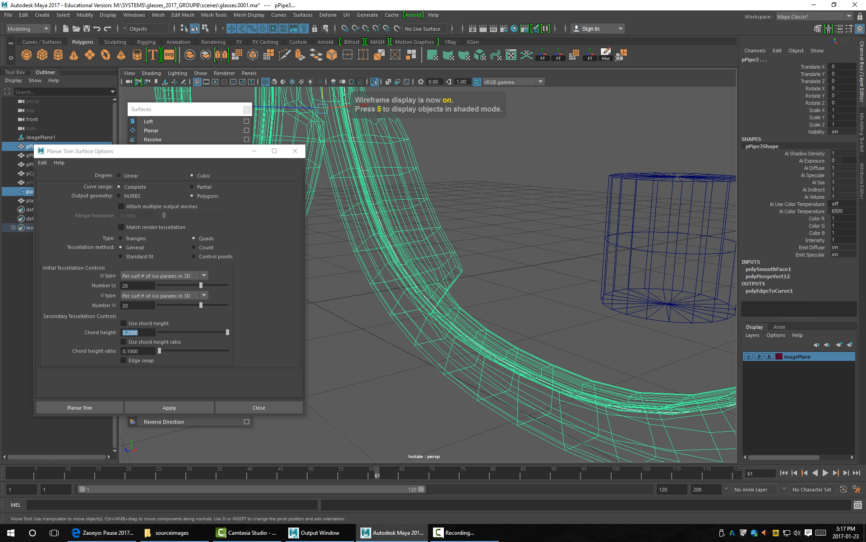
{"action": "left_click", "coordinate": [420, 289]}
{"action": "scroll", "coordinate": [428, 274], "scroll_direction": "down", "scroll_amount": 5}
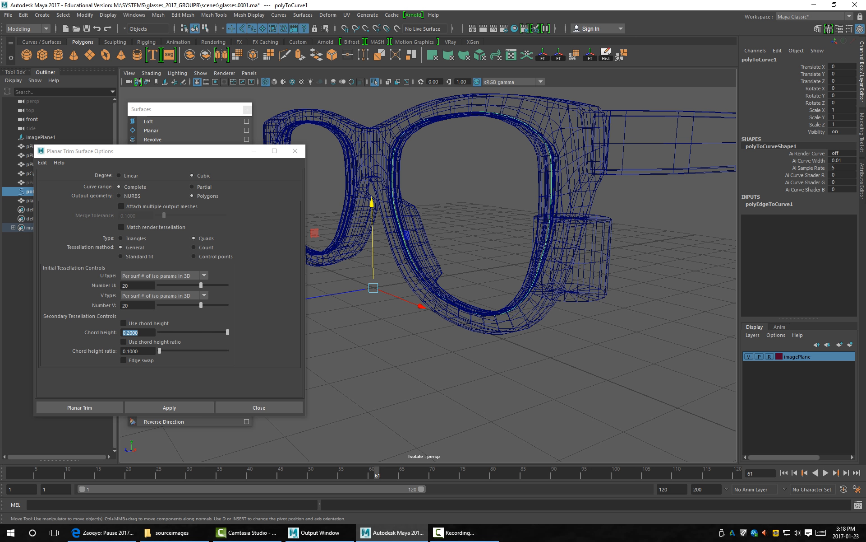
Select all control vertices of the lens-outline curve and move them forward, clear of the glasses frame.
{"action": "key", "text": "ctrl+z"}
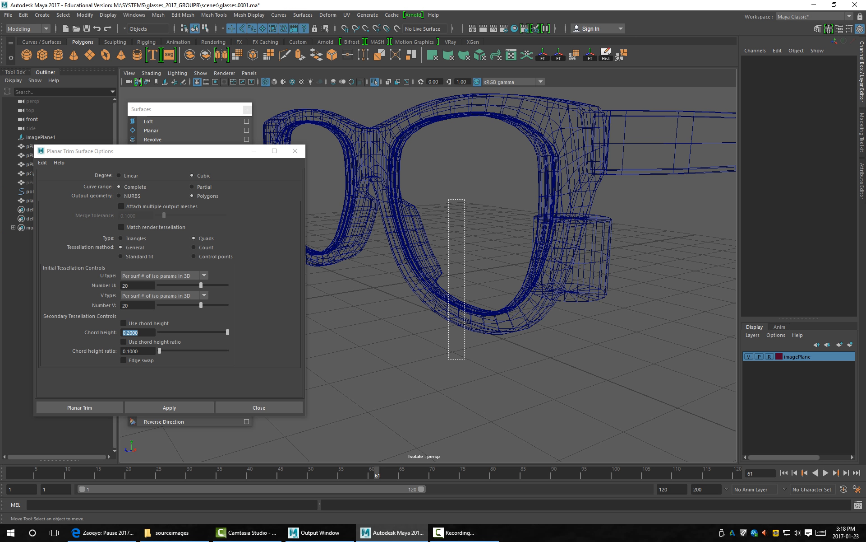
{"action": "key", "text": "ctrl+z"}
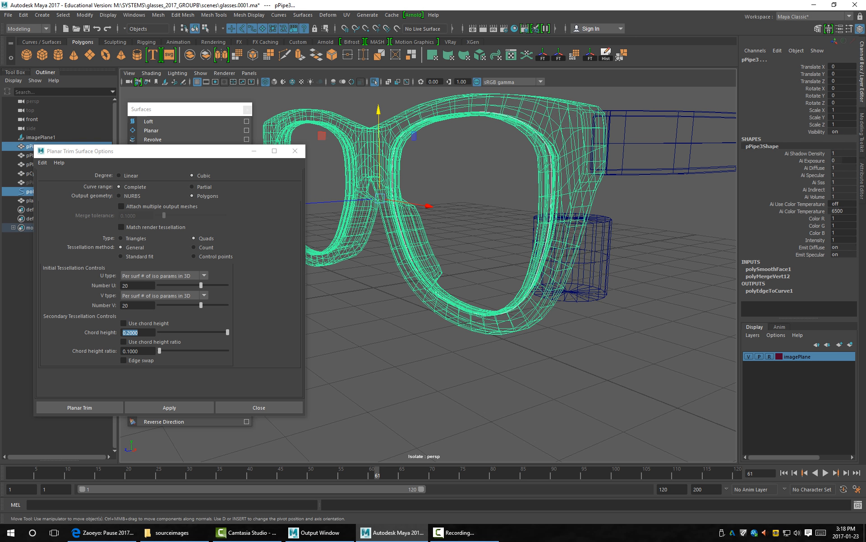
{"action": "key", "text": "ctrl+z"}
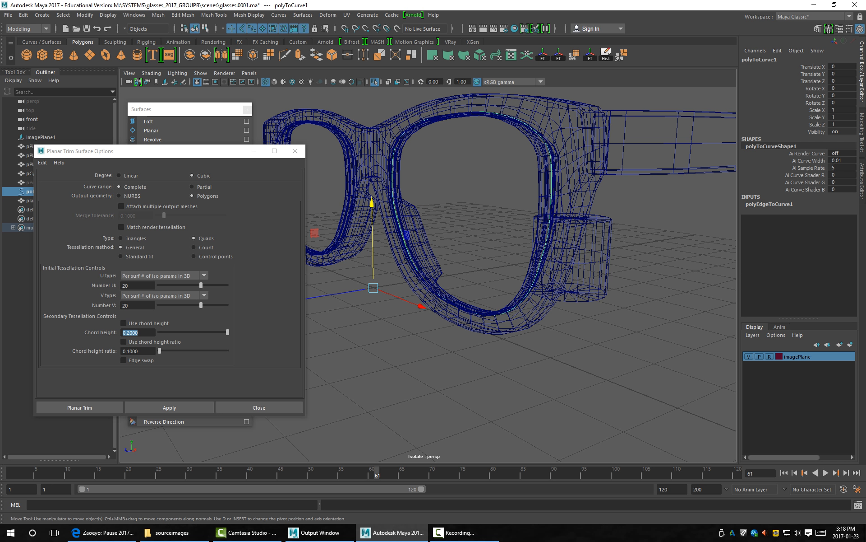
{"action": "right_click", "coordinate": [386, 299]}
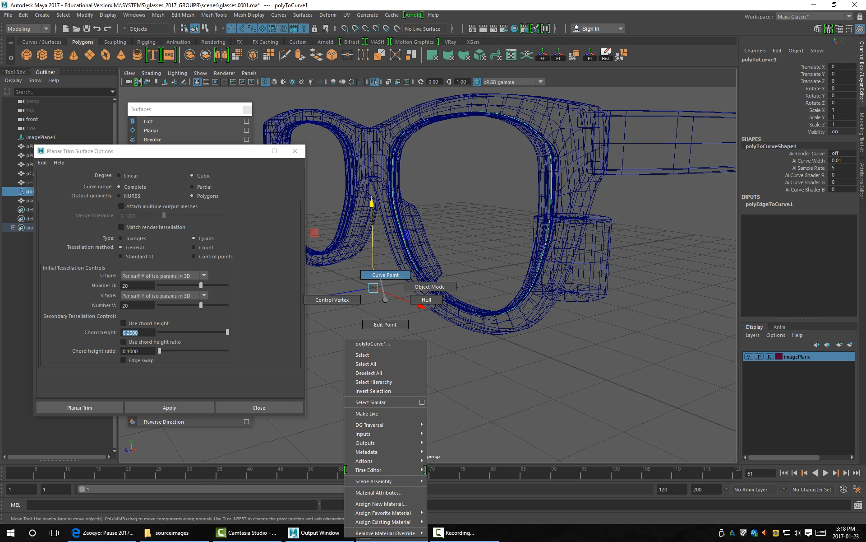
{"action": "right_click_drag", "start_coordinate": [385, 299], "coordinate": [380, 279]}
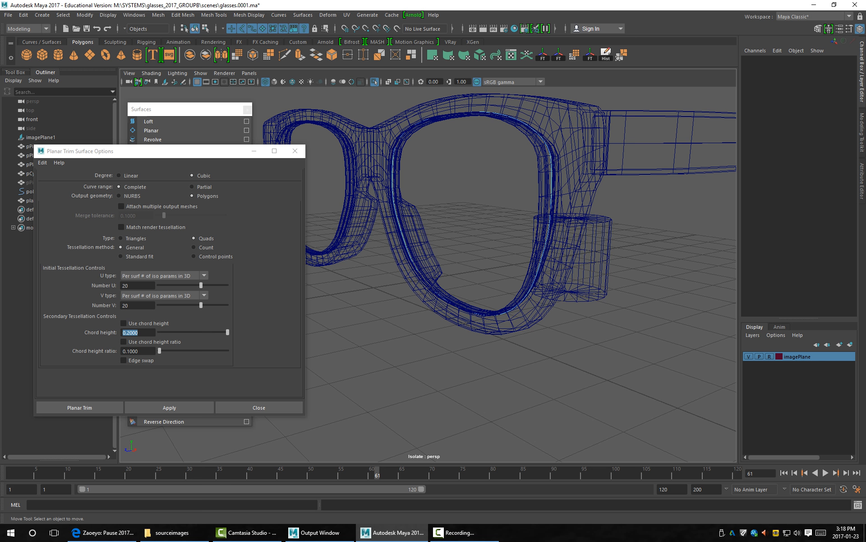
{"action": "right_click_drag", "start_coordinate": [458, 299], "coordinate": [406, 300]}
{"action": "left_click_drag", "start_coordinate": [642, 386], "coordinate": [285, 87]}
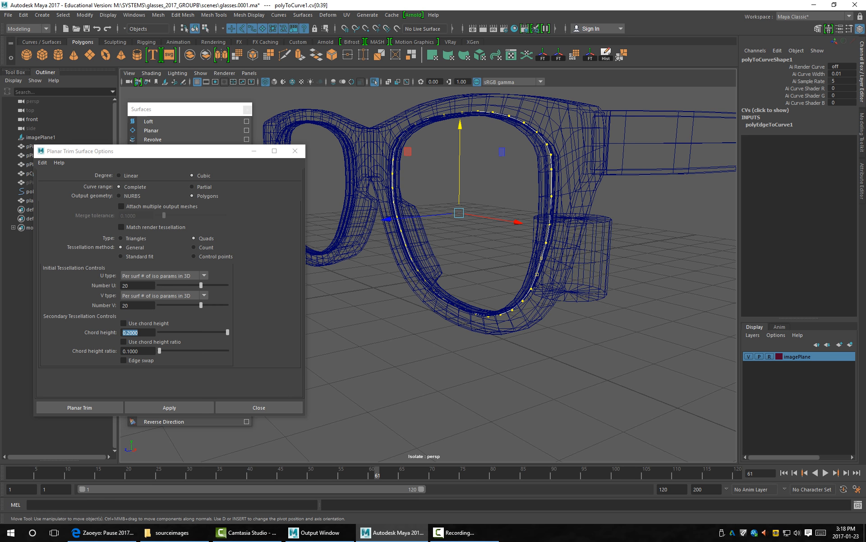
{"action": "left_click_drag", "start_coordinate": [487, 190], "coordinate": [408, 211], "text": "alt"}
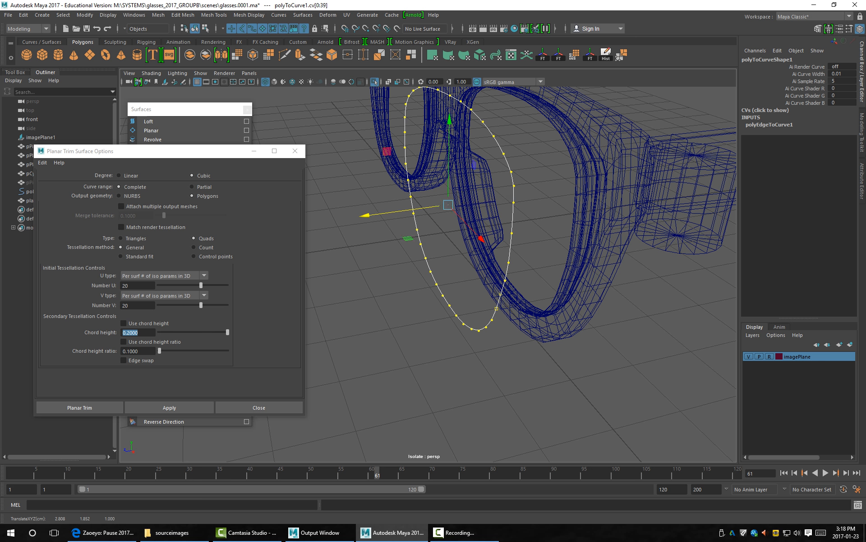
{"action": "left_click_drag", "start_coordinate": [408, 211], "coordinate": [333, 214], "text": "alt"}
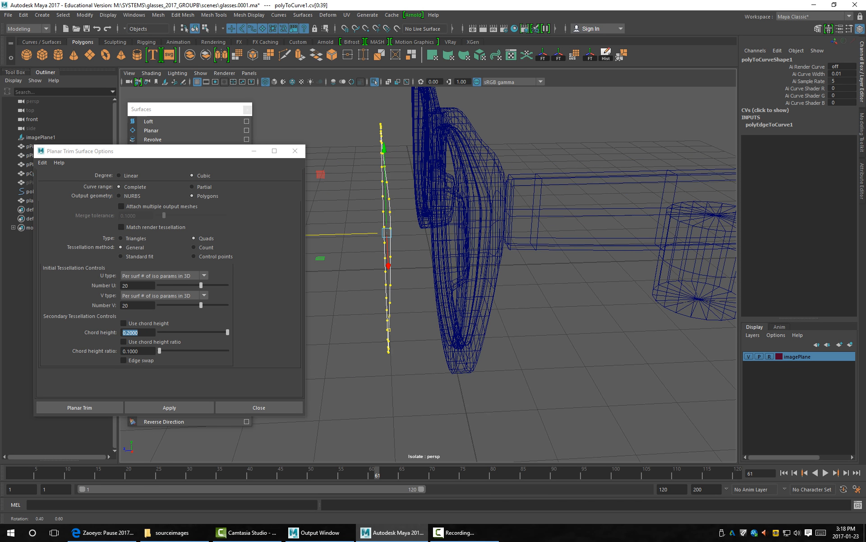
Set the move axis to World, flatten the curve by grid-snapping its control vertices onto one plane, and reselect it in object mode.
{"action": "right_click", "coordinate": [405, 248], "text": "ctrl+shift"}
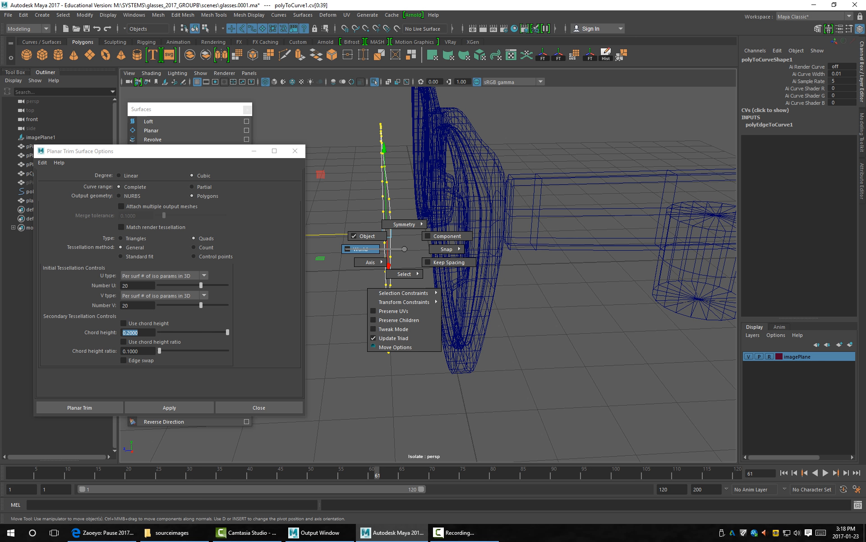
{"action": "right_click_drag", "start_coordinate": [405, 249], "coordinate": [347, 249], "text": "ctrl+shift"}
{"action": "left_click_drag", "start_coordinate": [348, 243], "coordinate": [393, 225], "text": "alt"}
{"action": "key", "text": "x"}
{"action": "right_click_drag", "start_coordinate": [402, 182], "coordinate": [447, 168]}
{"action": "left_click", "coordinate": [446, 169]}
{"action": "left_click", "coordinate": [403, 182]}
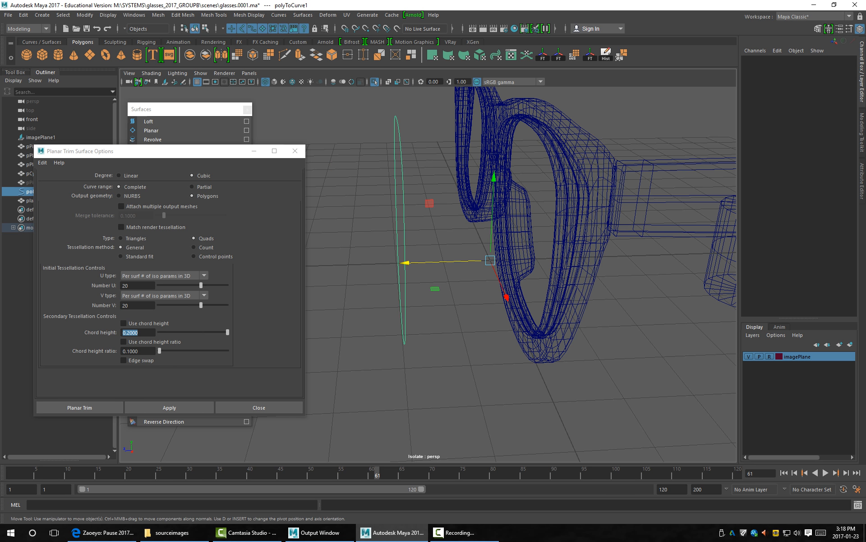
Apply Planar Trim to the flattened curve to create a quad polygon lens surface, and display the scene shaded.
{"action": "left_click_drag", "start_coordinate": [403, 182], "coordinate": [464, 183], "text": "alt"}
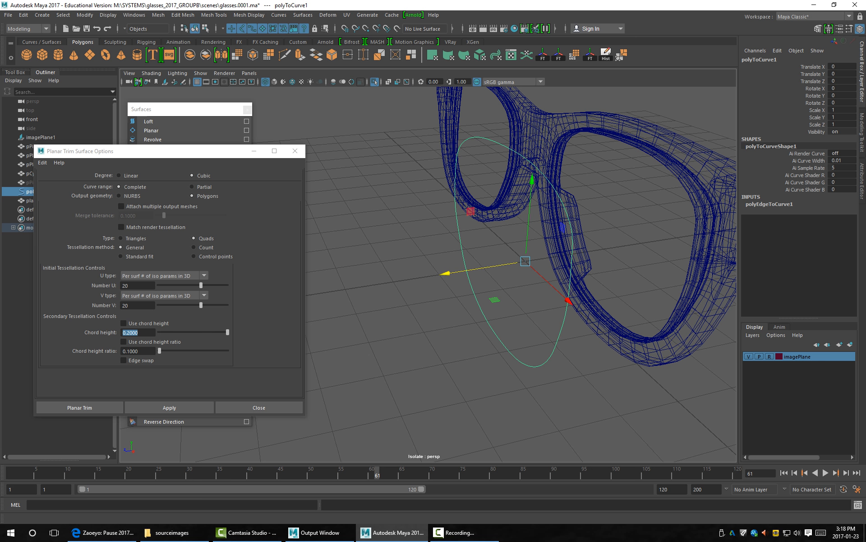
{"action": "left_click", "coordinate": [170, 407]}
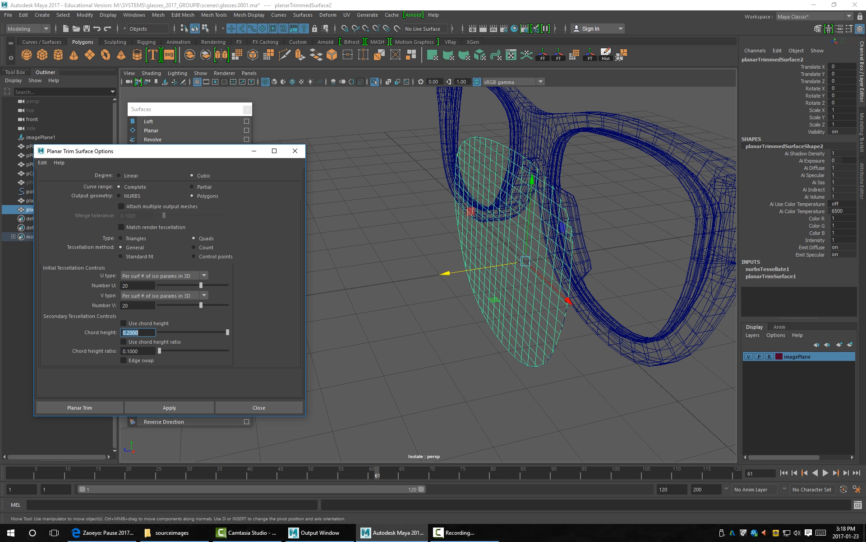
{"action": "key", "text": "5"}
{"action": "left_click", "coordinate": [632, 289]}
{"action": "mouse_move", "coordinate": [632, 289]}
{"action": "left_mouse_down", "text": "alt"}
{"action": "mouse_move", "coordinate": [667, 293]}
{"action": "mouse_move", "coordinate": [686, 275]}
{"action": "mouse_move", "coordinate": [650, 289]}
{"action": "left_mouse_up", "text": "alt"}
{"action": "left_click_drag", "start_coordinate": [516, 314], "coordinate": [485, 392], "text": "alt"}
Extrude all faces of the lens surface to give it a slight thickness, and return to object mode.
{"action": "left_click", "coordinate": [442, 244]}
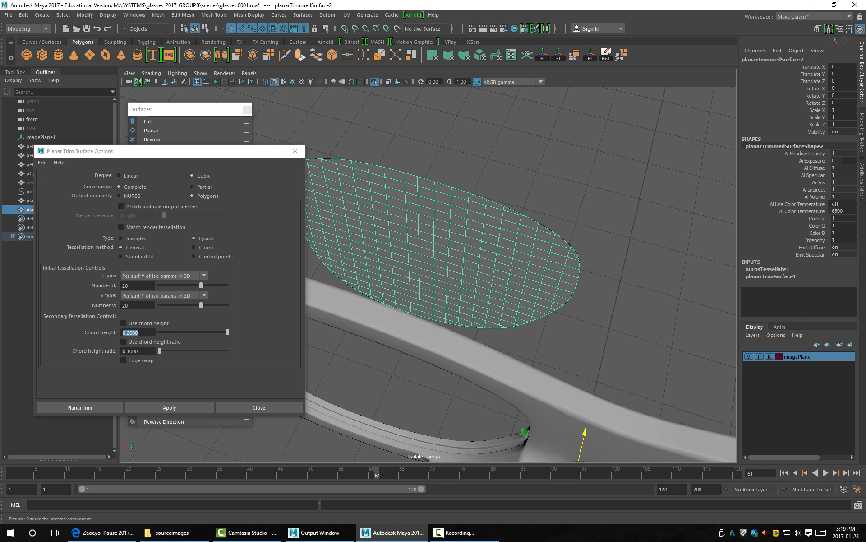
{"action": "left_click", "coordinate": [300, 55]}
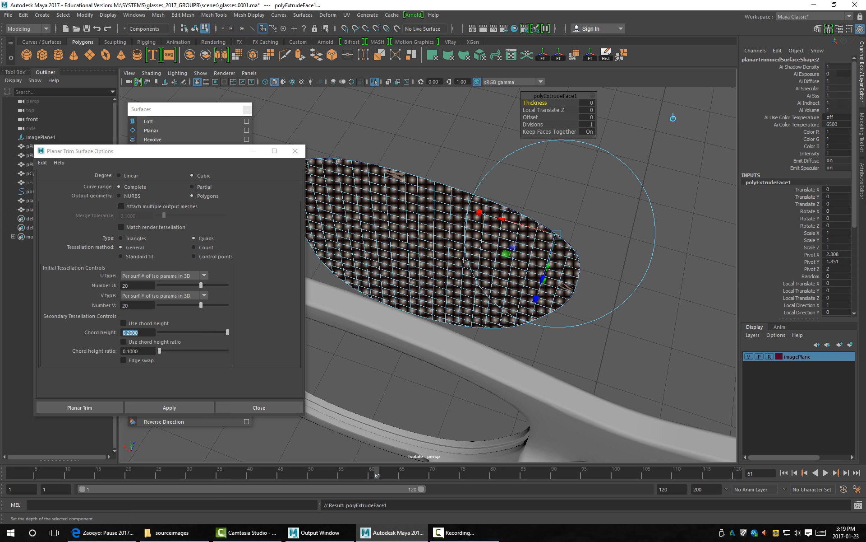
{"action": "left_click_drag", "start_coordinate": [600, 289], "coordinate": [582, 325], "text": "alt"}
{"action": "key", "text": "q"}
{"action": "key", "text": "F8"}
{"action": "left_click", "coordinate": [586, 316]}
Move the lens back along Z to about -2.037 so it sits inside the frame's opening.
{"action": "left_click", "coordinate": [469, 298]}
{"action": "left_click_drag", "start_coordinate": [582, 266], "coordinate": [523, 247], "text": "alt"}
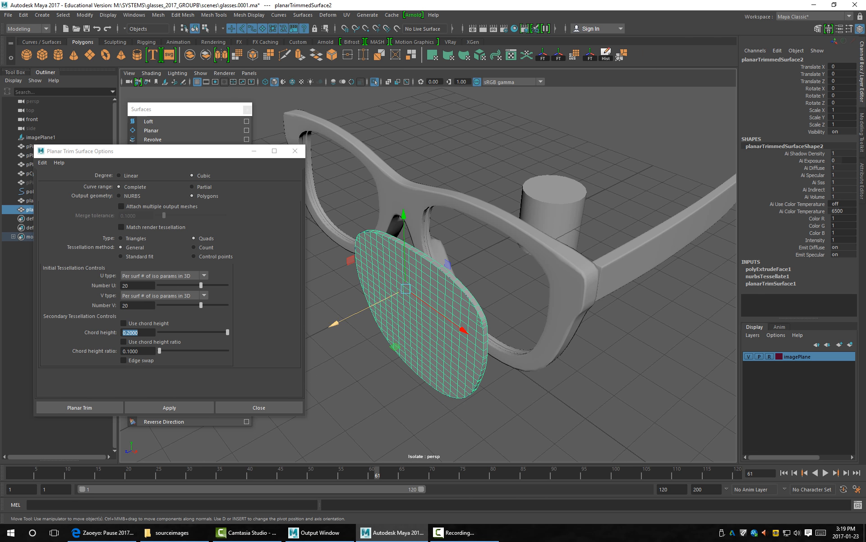
{"action": "left_click_drag", "start_coordinate": [334, 323], "coordinate": [501, 144]}
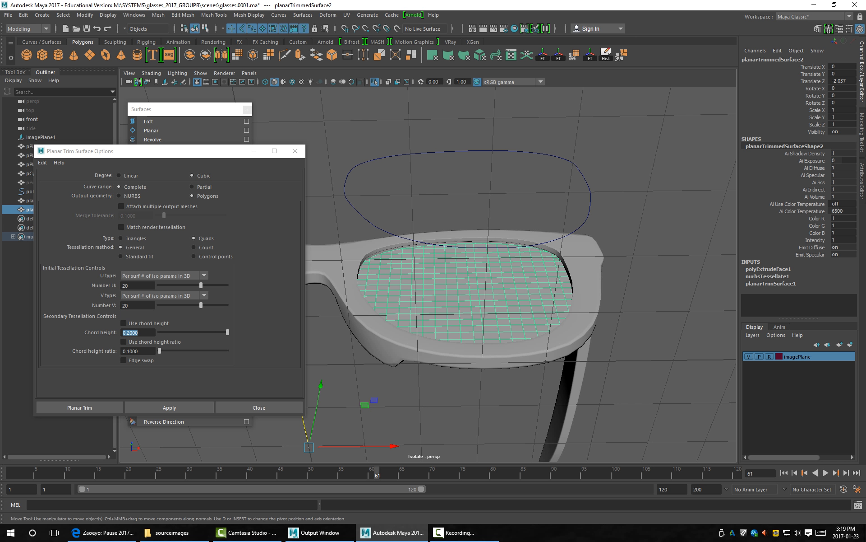
{"action": "left_click_drag", "start_coordinate": [451, 271], "coordinate": [436, 295], "text": "alt"}
{"action": "key", "text": "q"}
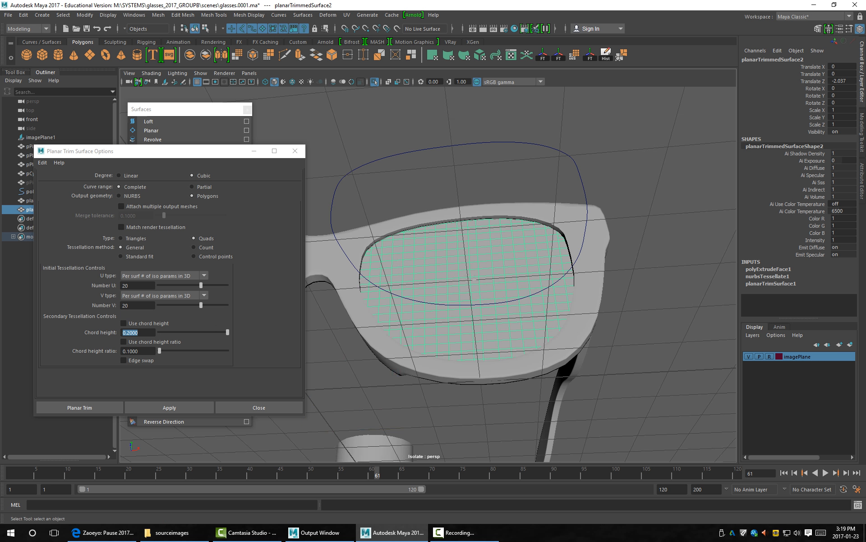
Try to bulge the lens by soft-selecting a vertex near its centre and adjusting the falloff, and return to object mode.
{"action": "key", "text": "F9"}
{"action": "left_click", "coordinate": [470, 283]}
{"action": "key", "text": "b"}
{"action": "left_click_drag", "start_coordinate": [470, 284], "coordinate": [560, 309]}
{"action": "key", "text": "q"}
{"action": "key", "text": "F8"}
{"action": "left_click", "coordinate": [459, 191]}
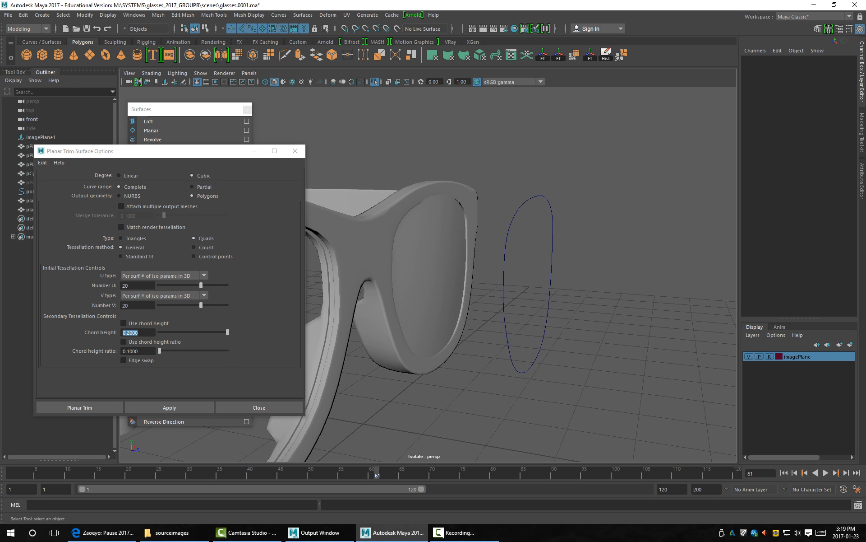
{"action": "left_click_drag", "start_coordinate": [528, 296], "coordinate": [458, 290], "text": "alt"}
Undo the soft-selection edits to the lens until the whole object is selected again.
{"action": "key", "text": "ctrl+z"}
{"action": "key", "text": "ctrl+z"}
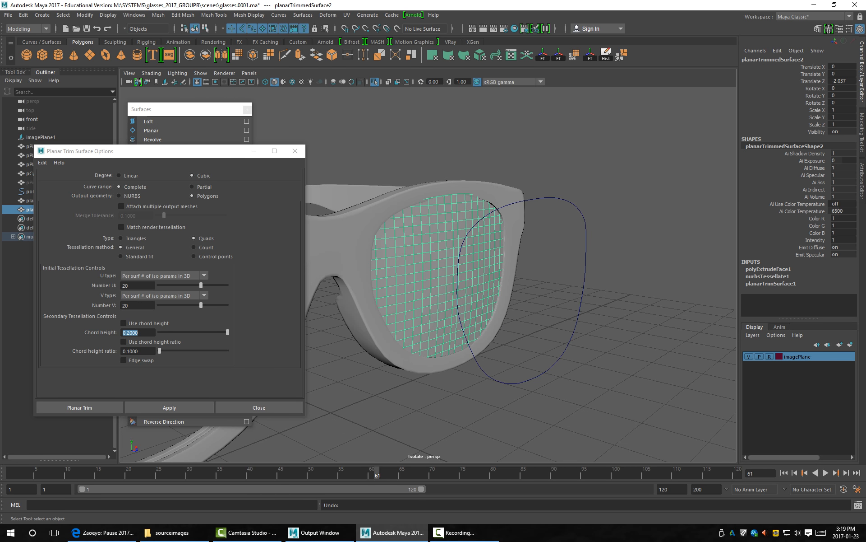
{"action": "key", "text": "ctrl+z"}
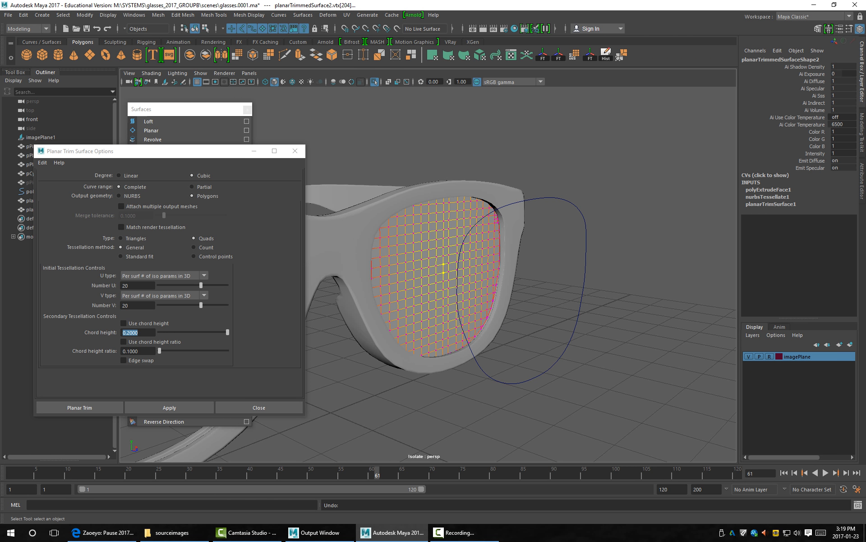
{"action": "key", "text": "ctrl+z"}
{"action": "key", "text": "ctrl+z"}
{"action": "key", "text": "ctrl+z"}
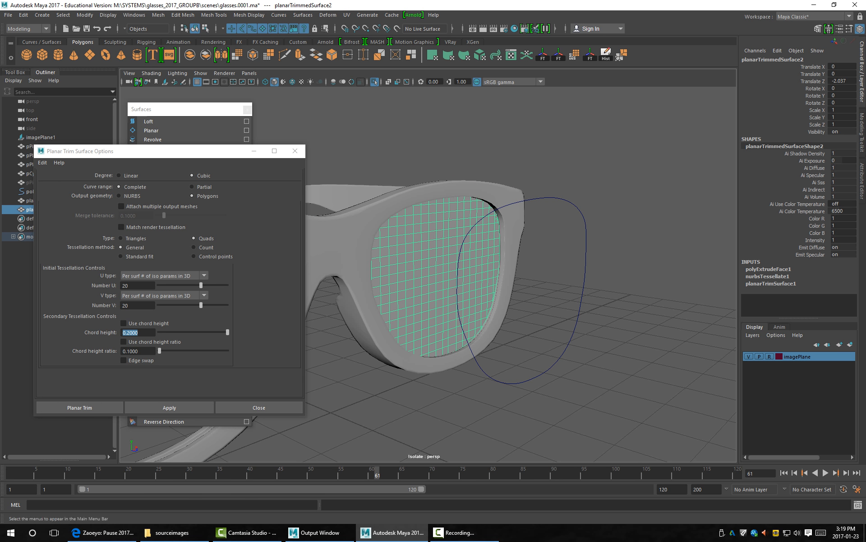
Switch to the Rigging menu set and apply a Lattice deformer to the lens with S, T and U divisions of 4.
{"action": "left_click", "coordinate": [27, 29]}
{"action": "left_click", "coordinate": [25, 43]}
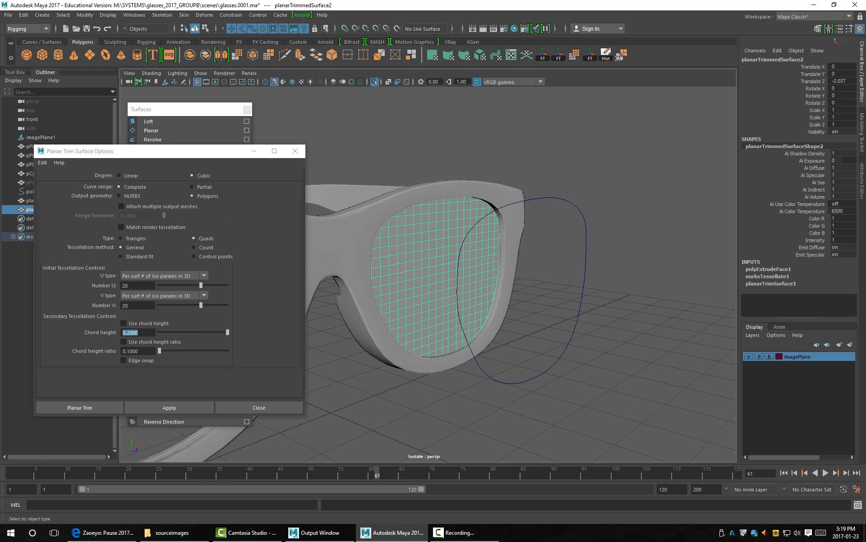
{"action": "left_click", "coordinate": [204, 15]}
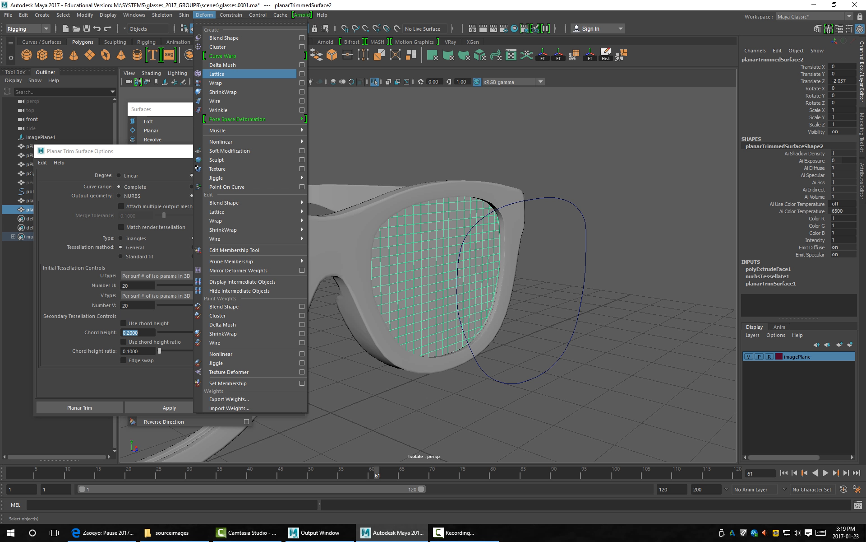
{"action": "left_click", "coordinate": [217, 73]}
{"action": "left_click_drag", "start_coordinate": [841, 153], "coordinate": [841, 168]}
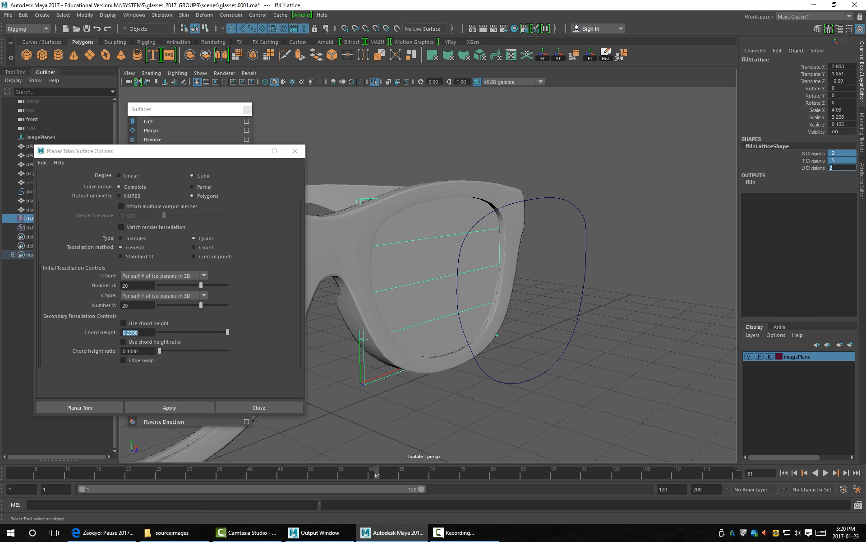
{"action": "key", "text": "Return"}
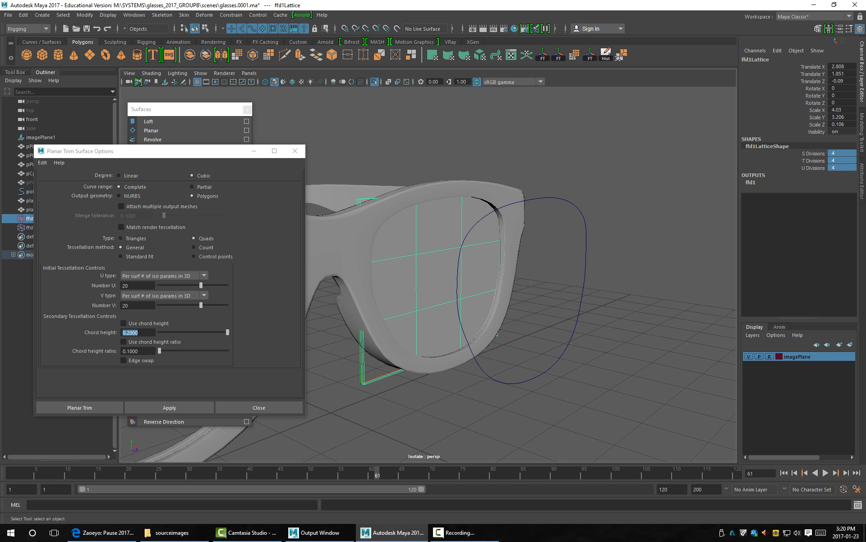
Select the lattice's central control points, turn off soft selection, and pull them forward along Z to bulge the lens.
{"action": "right_click_drag", "start_coordinate": [587, 172], "coordinate": [588, 139]}
{"action": "left_click_drag", "start_coordinate": [569, 235], "coordinate": [479, 232], "text": "alt"}
{"action": "left_click_drag", "start_coordinate": [392, 238], "coordinate": [605, 338]}
{"action": "key", "text": "w"}
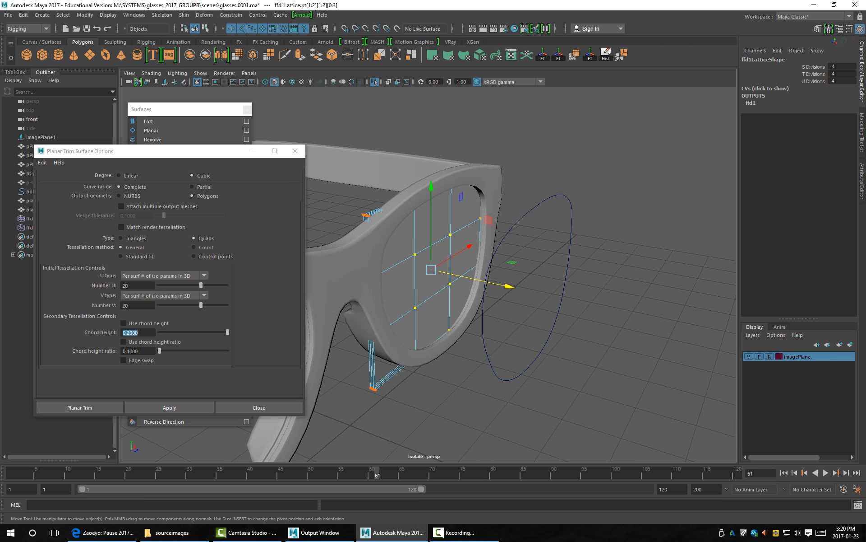
{"action": "left_click_drag", "start_coordinate": [509, 286], "coordinate": [519, 257]}
{"action": "key", "text": "ctrl+z"}
{"action": "key", "text": "b"}
{"action": "right_click_drag", "start_coordinate": [519, 257], "coordinate": [569, 257], "text": "alt"}
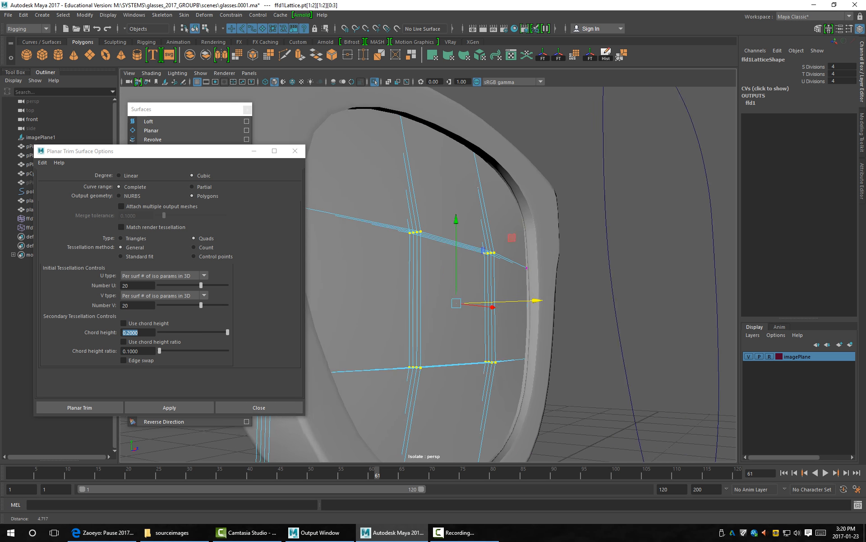
Fine-tune the central lattice points' position along Z to adjust the lens curvature within the rim.
{"action": "left_click_drag", "start_coordinate": [568, 257], "coordinate": [442, 422], "text": "alt"}
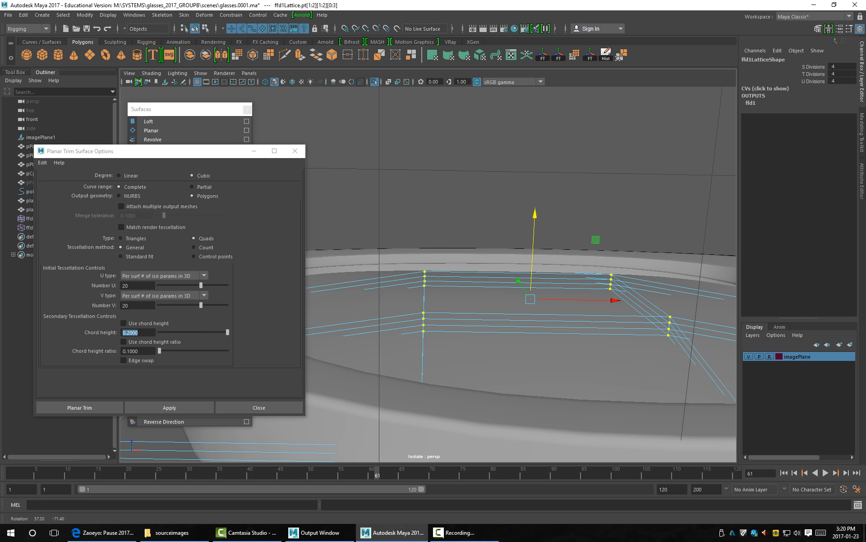
{"action": "middle_click_drag", "start_coordinate": [442, 422], "coordinate": [442, 374], "text": "alt"}
{"action": "key", "text": "ctrl+z"}
{"action": "left_click_drag", "start_coordinate": [538, 161], "coordinate": [536, 131]}
{"action": "mouse_move", "coordinate": [526, 125]}
{"action": "left_mouse_down"}
{"action": "mouse_move", "coordinate": [527, 173]}
{"action": "mouse_move", "coordinate": [527, 142]}
{"action": "left_mouse_up"}
Examine the curved lens's fit inside the frame from several angles with the lattice points deselected.
{"action": "left_click_drag", "start_coordinate": [527, 149], "coordinate": [528, 243], "text": "alt"}
{"action": "right_click_drag", "start_coordinate": [528, 243], "coordinate": [469, 244], "text": "alt"}
{"action": "left_click_drag", "start_coordinate": [469, 244], "coordinate": [519, 243], "text": "alt"}
{"action": "left_click", "coordinate": [576, 252]}
{"action": "left_click", "coordinate": [691, 249]}
{"action": "right_click_drag", "start_coordinate": [519, 244], "coordinate": [568, 243], "text": "alt"}
{"action": "left_click_drag", "start_coordinate": [568, 243], "coordinate": [548, 190], "text": "alt"}
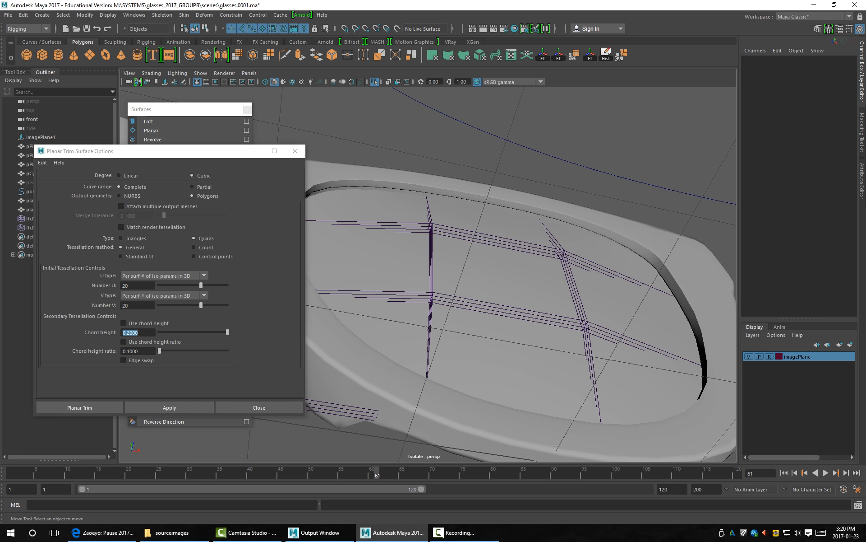
{"action": "left_click", "coordinate": [564, 255]}
{"action": "left_click_drag", "start_coordinate": [564, 255], "coordinate": [569, 318], "text": "alt"}
{"action": "scroll", "coordinate": [570, 318], "scroll_direction": "down", "scroll_amount": 3}
{"action": "key", "text": "q"}
{"action": "left_click", "coordinate": [640, 199]}
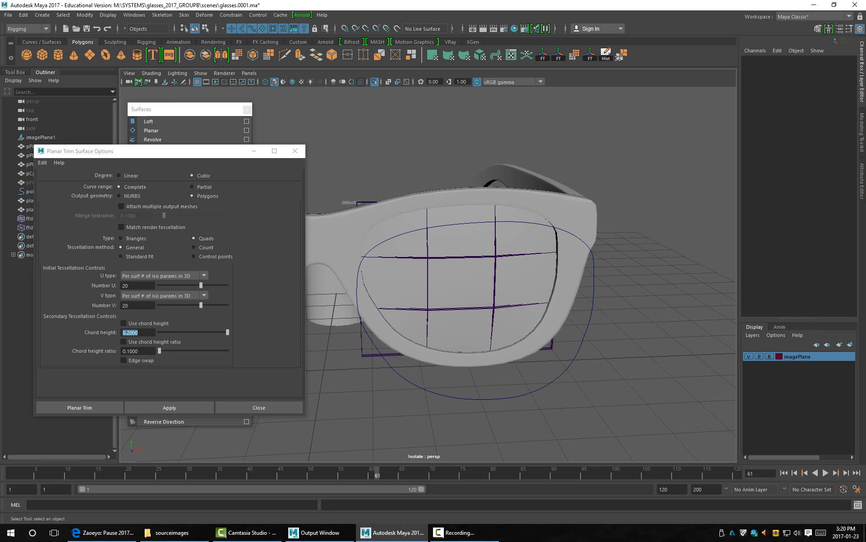
Delete the lens's construction history to bake in the lattice deformation, and deselect the lens.
{"action": "left_click", "coordinate": [461, 282]}
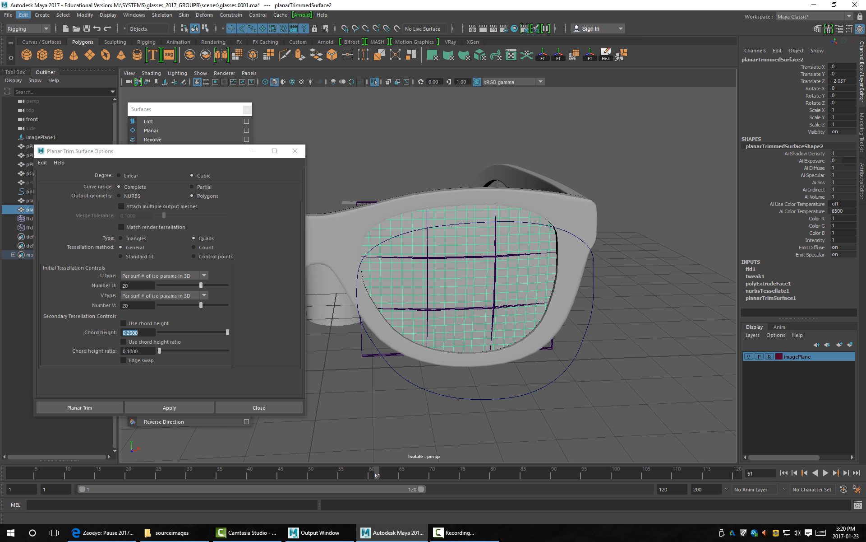
{"action": "left_click", "coordinate": [23, 14]}
{"action": "mouse_move", "coordinate": [68, 121]}
{"action": "left_click", "coordinate": [163, 129]}
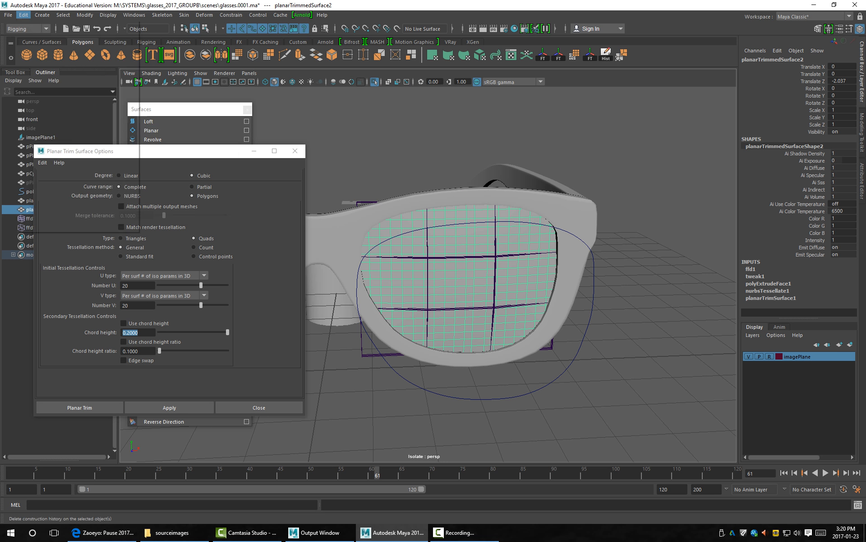
{"action": "left_click", "coordinate": [641, 198]}
Close the Planar Trim options and the floating Surfaces menu, and check the whole glasses model.
{"action": "left_click_drag", "start_coordinate": [519, 289], "coordinate": [565, 306], "text": "alt"}
{"action": "scroll", "coordinate": [451, 294], "scroll_direction": "down", "scroll_amount": 3}
{"action": "left_click_drag", "start_coordinate": [519, 270], "coordinate": [564, 334], "text": "alt"}
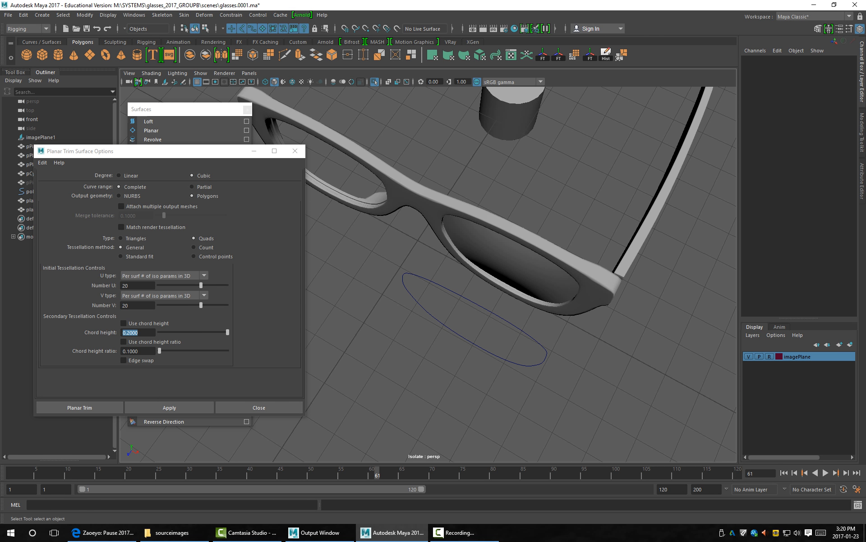
{"action": "left_click", "coordinate": [295, 151]}
{"action": "left_click", "coordinate": [247, 108]}
{"action": "right_click_drag", "start_coordinate": [429, 294], "coordinate": [379, 293], "text": "alt"}
{"action": "left_click_drag", "start_coordinate": [429, 316], "coordinate": [244, 235], "text": "alt"}
{"action": "left_click_drag", "start_coordinate": [316, 293], "coordinate": [564, 375], "text": "alt"}
{"action": "right_click_drag", "start_coordinate": [429, 294], "coordinate": [478, 293], "text": "alt"}
{"action": "left_click_drag", "start_coordinate": [361, 316], "coordinate": [392, 289], "text": "alt"}
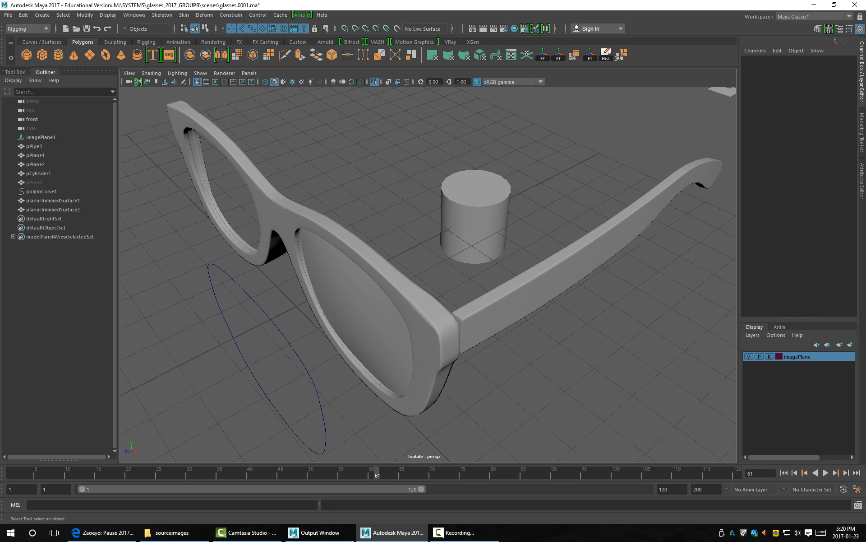
Delete the leftover outline curve polyToCurve1, the cylinder pCylinder1 and the hidden pPipe4 from the scene.
{"action": "left_click", "coordinate": [41, 191]}
{"action": "key", "text": "Delete"}
{"action": "left_click_drag", "start_coordinate": [393, 289], "coordinate": [451, 271], "text": "alt"}
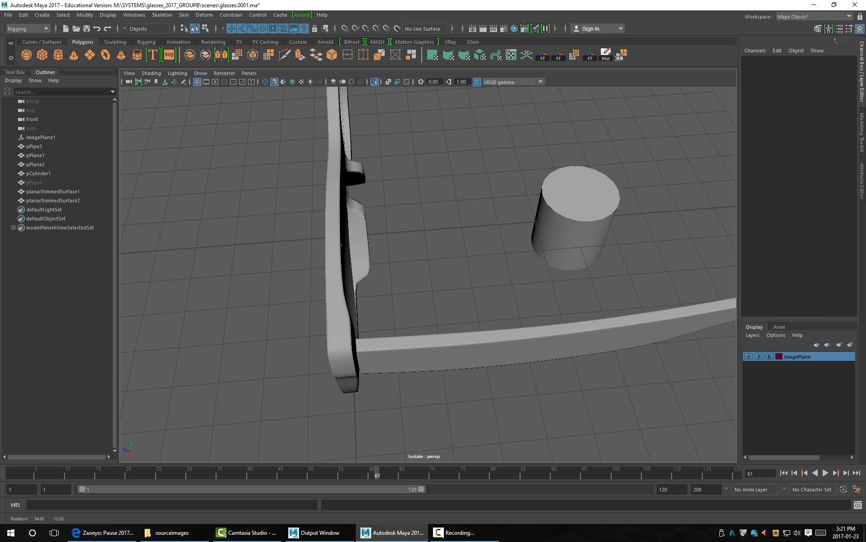
{"action": "left_click", "coordinate": [38, 174]}
{"action": "key", "text": "Delete"}
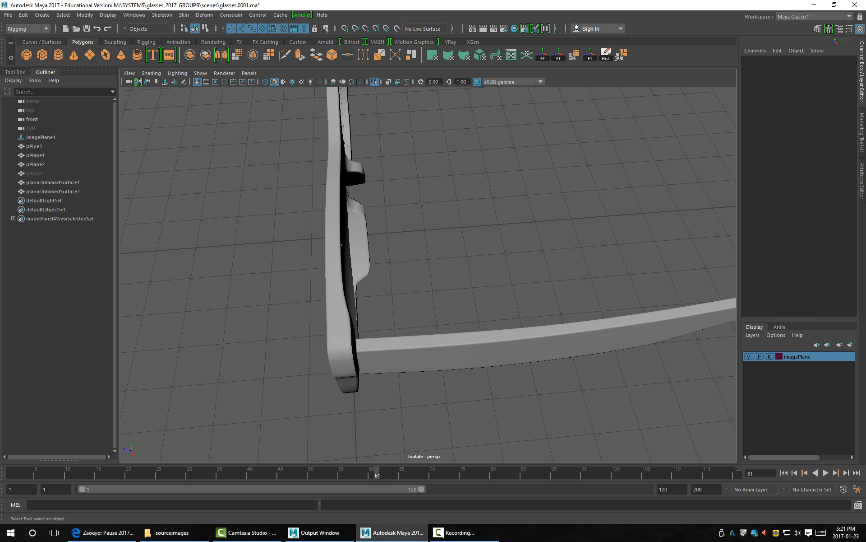
{"action": "left_click", "coordinate": [35, 173]}
{"action": "key", "text": "Delete"}
Identify the remaining scene objects, and delete the stray pPlane2 and the unused planarTrimmedSurface1.
{"action": "left_click_drag", "start_coordinate": [361, 289], "coordinate": [407, 271], "text": "alt"}
{"action": "left_click", "coordinate": [506, 290]}
{"action": "left_click", "coordinate": [532, 243]}
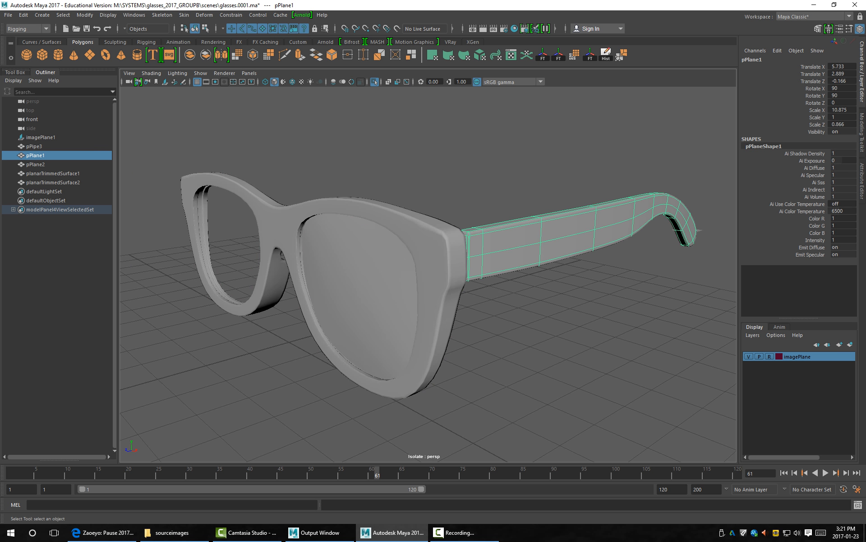
{"action": "left_click", "coordinate": [542, 316]}
{"action": "left_click_drag", "start_coordinate": [452, 293], "coordinate": [425, 266], "text": "alt"}
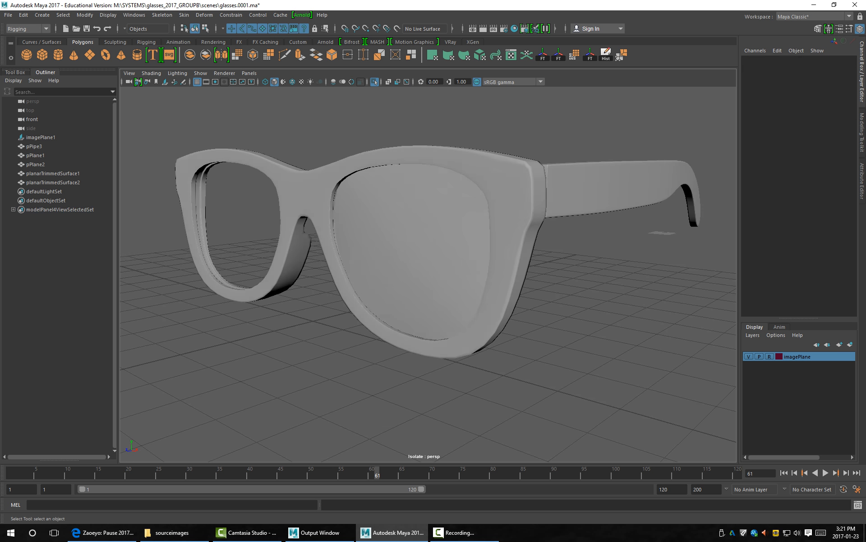
{"action": "left_click", "coordinate": [412, 253]}
{"action": "left_click", "coordinate": [35, 164]}
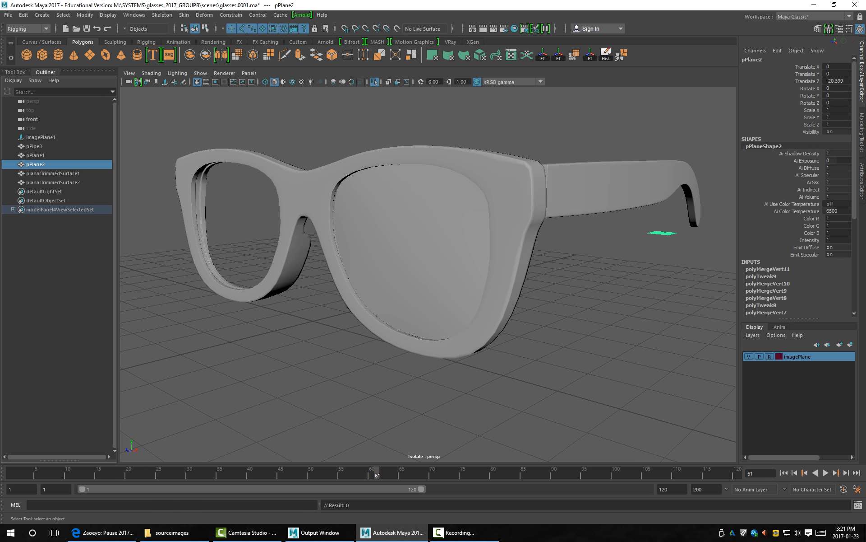
{"action": "key", "text": "Delete"}
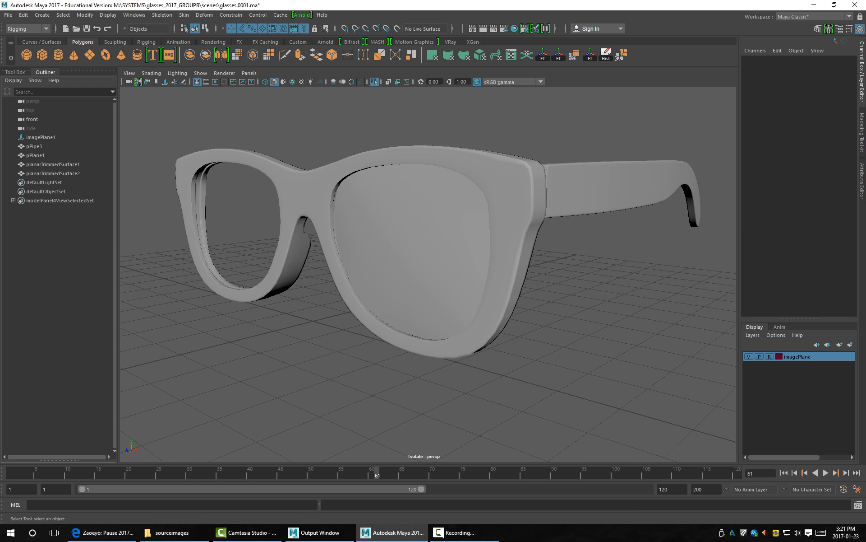
{"action": "left_click", "coordinate": [35, 154]}
{"action": "left_click", "coordinate": [34, 146]}
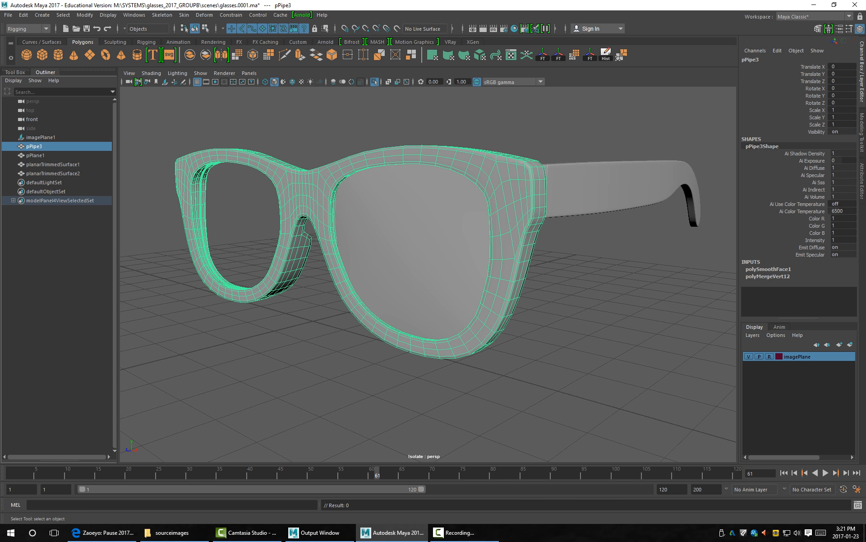
{"action": "left_click", "coordinate": [53, 164]}
{"action": "key", "text": "Delete"}
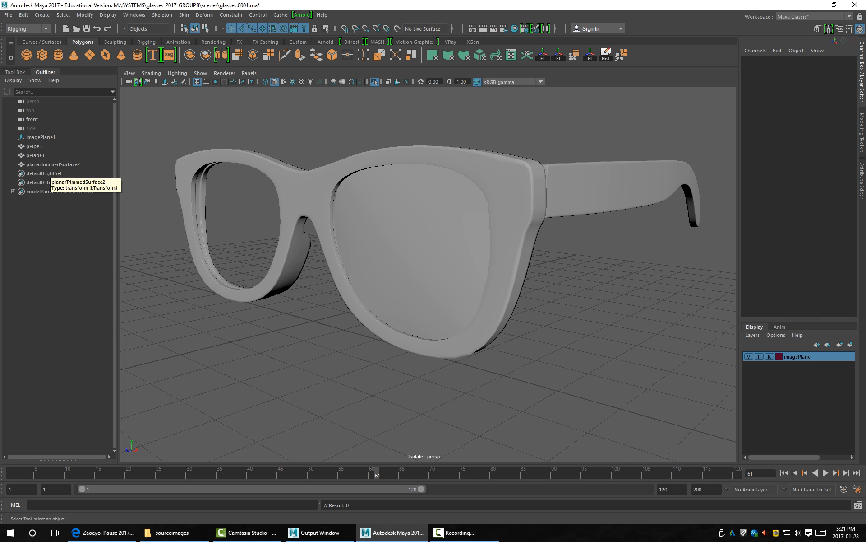
Check the remaining lens and image plane objects, and save the scene as a new incremental version.
{"action": "left_click", "coordinate": [53, 164]}
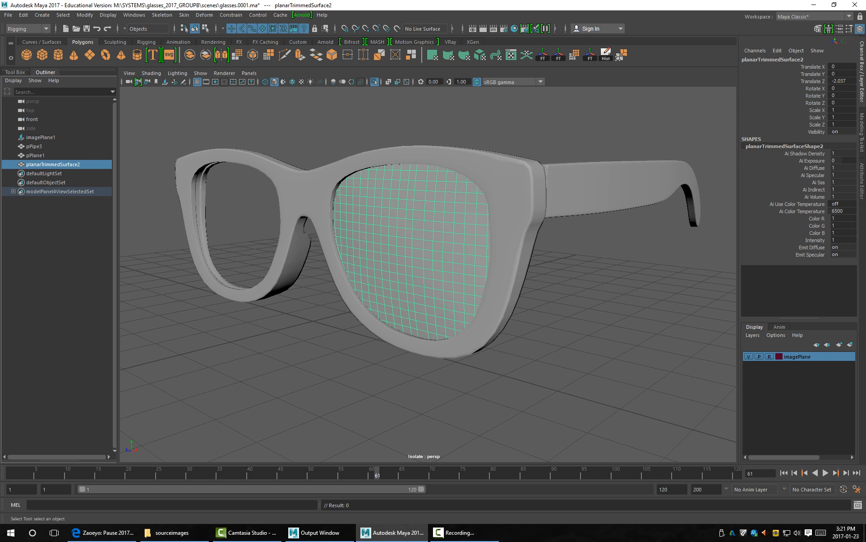
{"action": "left_click", "coordinate": [41, 137]}
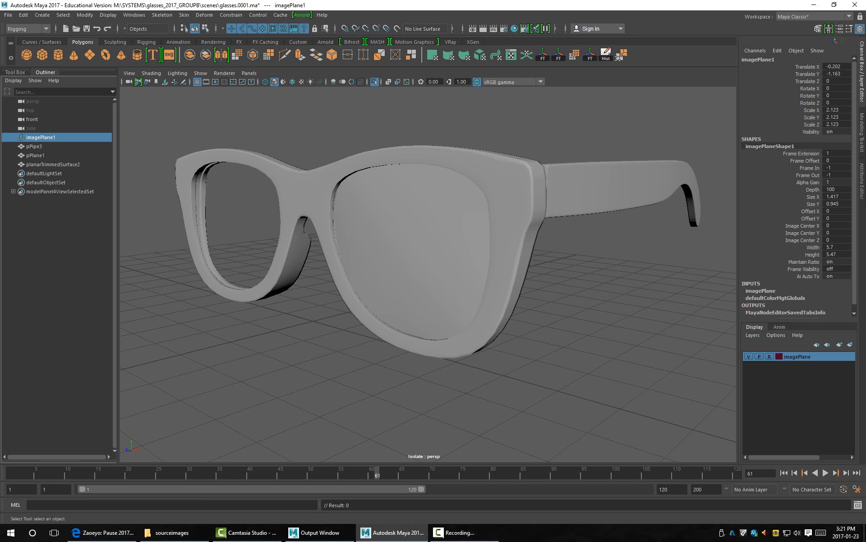
{"action": "left_click", "coordinate": [316, 126]}
{"action": "left_click_drag", "start_coordinate": [316, 126], "coordinate": [388, 167], "text": "alt"}
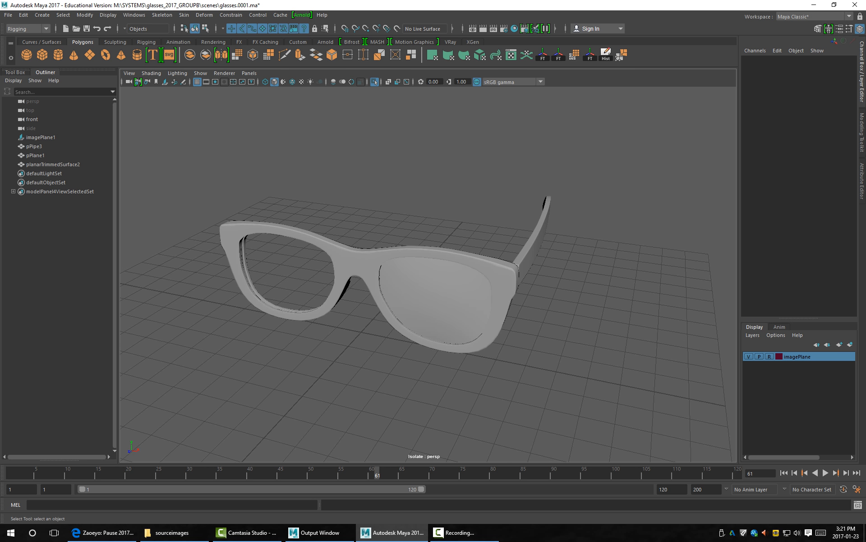
{"action": "left_click", "coordinate": [40, 138]}
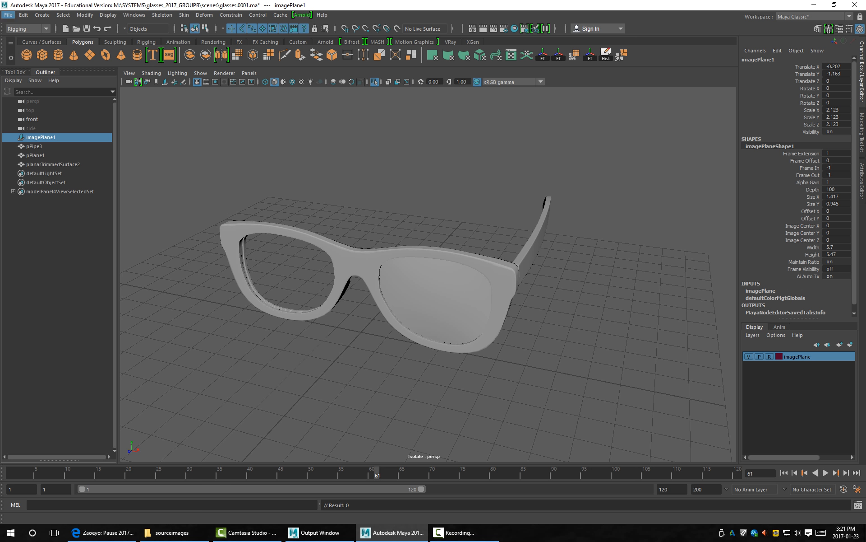
{"action": "left_click", "coordinate": [8, 14]}
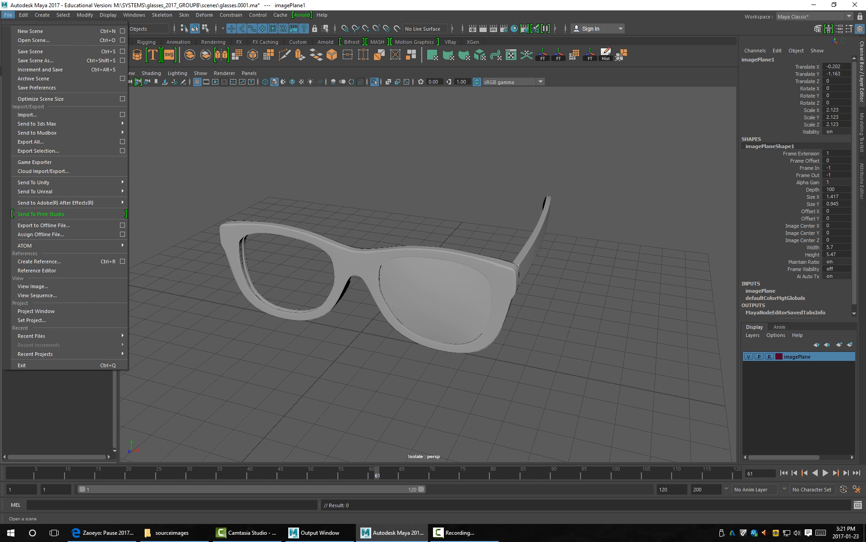
{"action": "key", "text": "Return"}
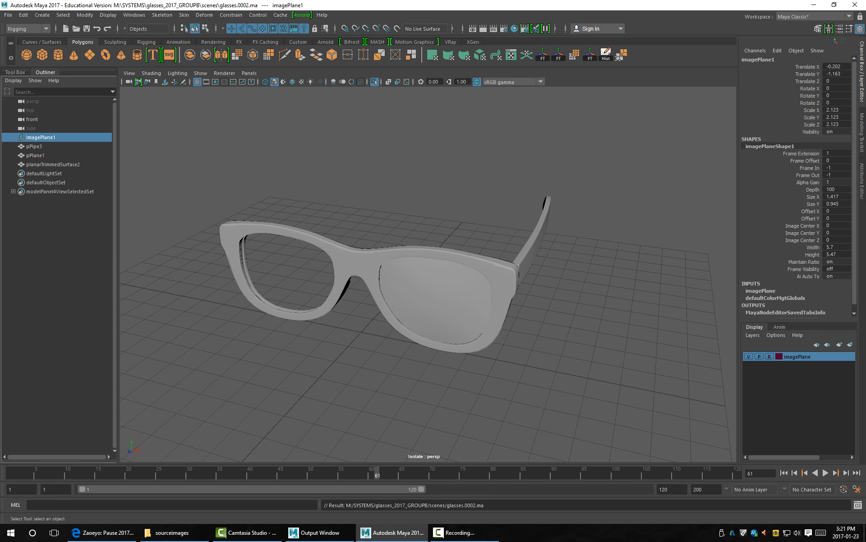
{"action": "left_click_drag", "start_coordinate": [428, 274], "coordinate": [374, 266], "text": "alt"}
{"action": "right_click_drag", "start_coordinate": [374, 267], "coordinate": [415, 266], "text": "alt"}
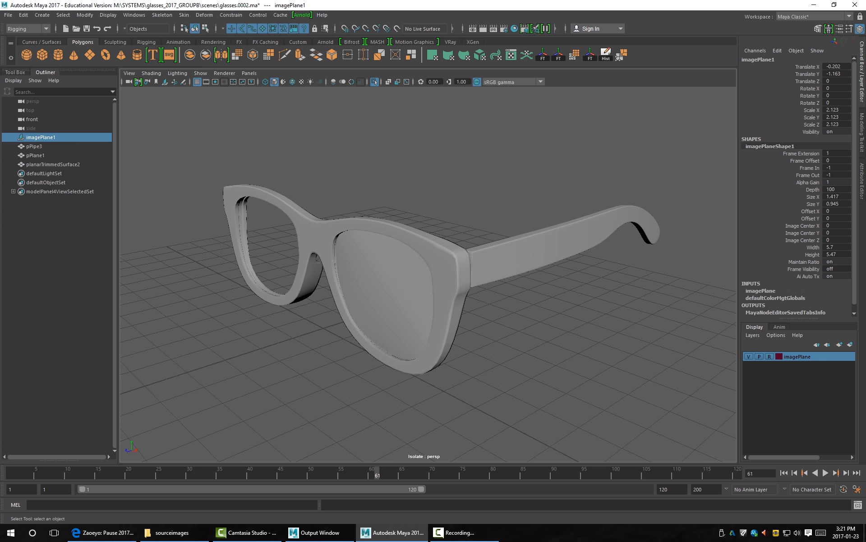
{"action": "left_click", "coordinate": [384, 293]}
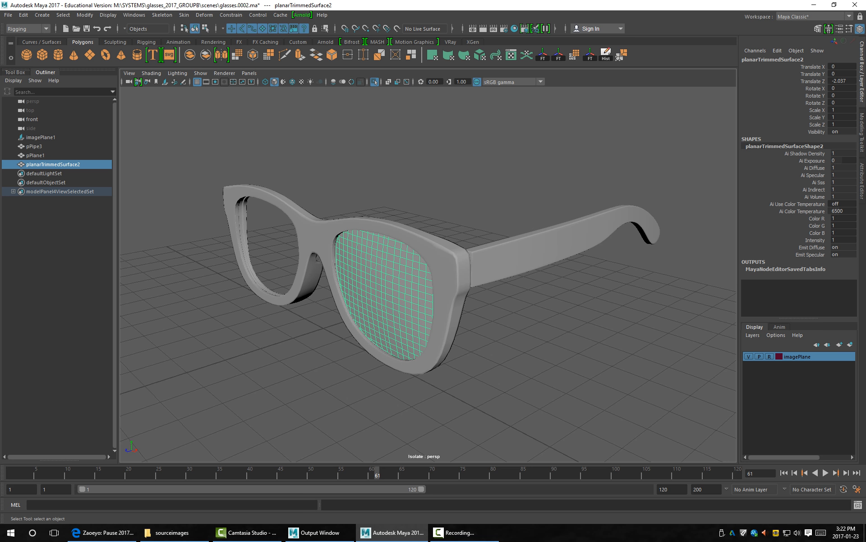
{"action": "key", "text": "ctrl+z"}
{"action": "key", "text": "ctrl+z"}
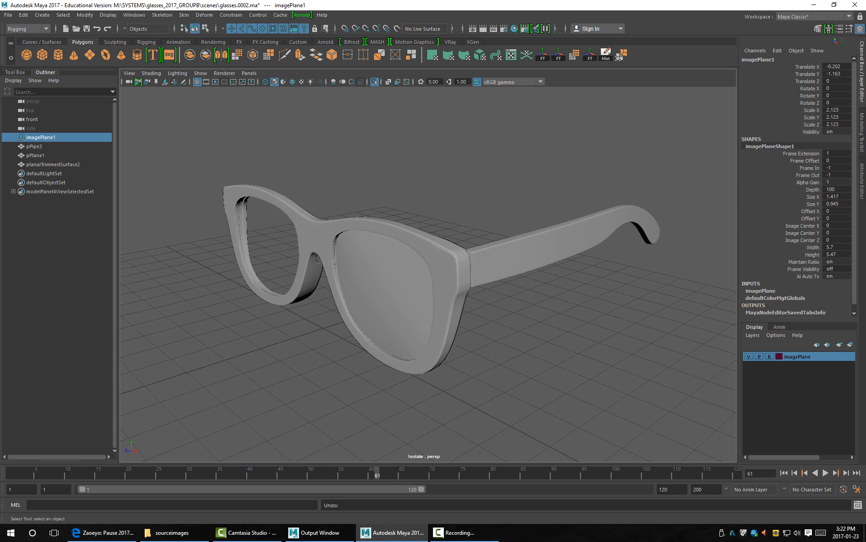
{"action": "key", "text": "ctrl+z"}
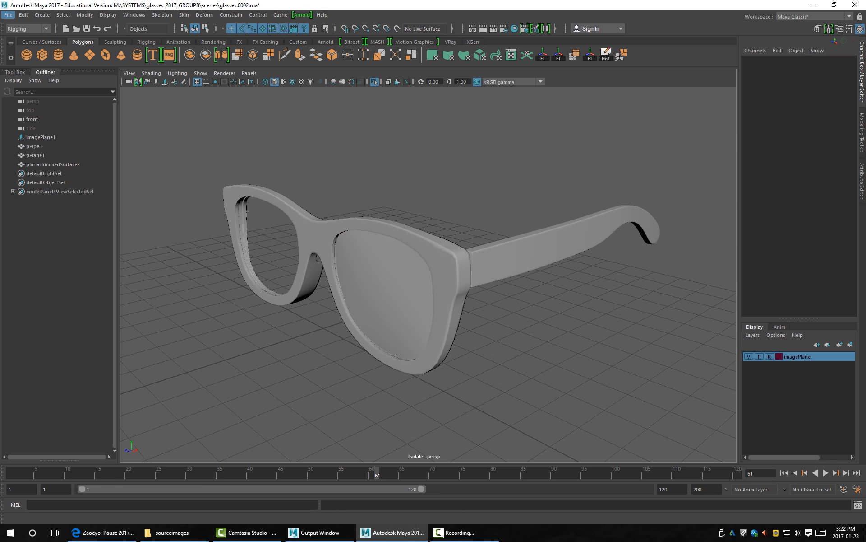
Create a NURBS circle, raise it about 4.5 units above the grid and rotate it upright by about 90 degrees around X.
{"action": "left_click", "coordinate": [42, 15]}
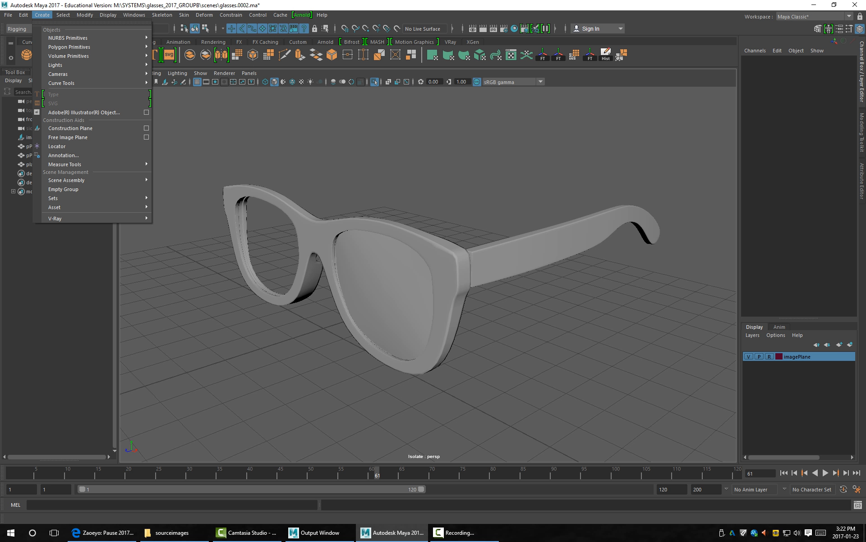
{"action": "mouse_move", "coordinate": [68, 38]}
{"action": "left_click", "coordinate": [169, 100]}
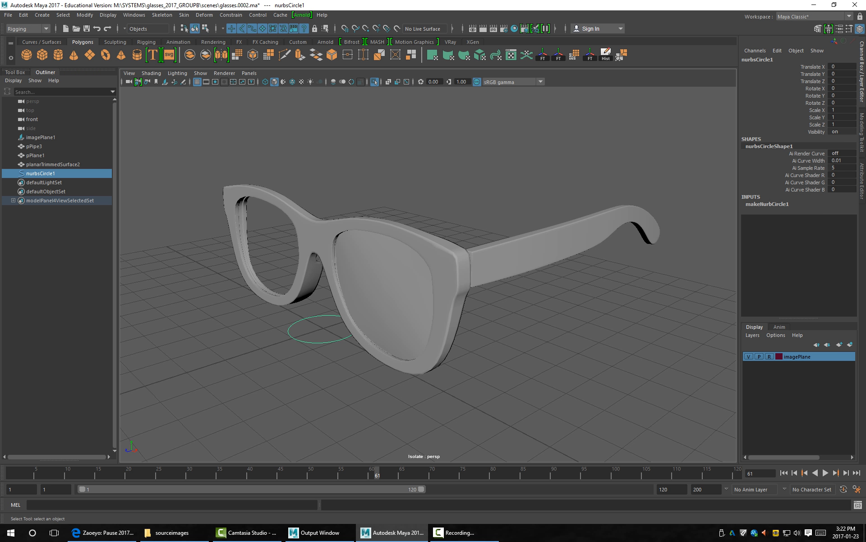
{"action": "key", "text": "w"}
{"action": "left_click_drag", "start_coordinate": [321, 288], "coordinate": [313, 131]}
{"action": "key", "text": "e"}
{"action": "left_click_drag", "start_coordinate": [273, 101], "coordinate": [252, 223]}
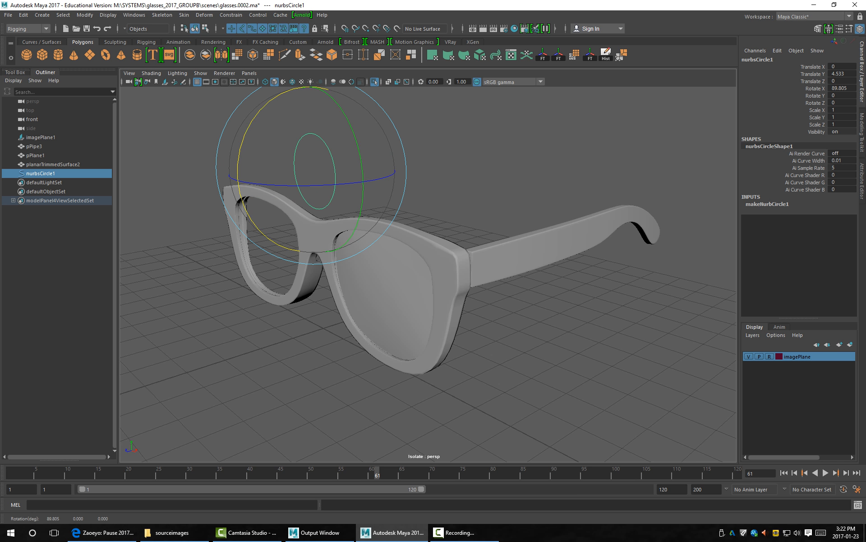
Move all the circle's control vertices forward to Z 2, in front of the glasses, and reselect the circle as an object.
{"action": "key", "text": "q"}
{"action": "key", "text": "F9"}
{"action": "left_click_drag", "start_coordinate": [455, 280], "coordinate": [424, 275], "text": "alt"}
{"action": "left_click_drag", "start_coordinate": [254, 118], "coordinate": [341, 212]}
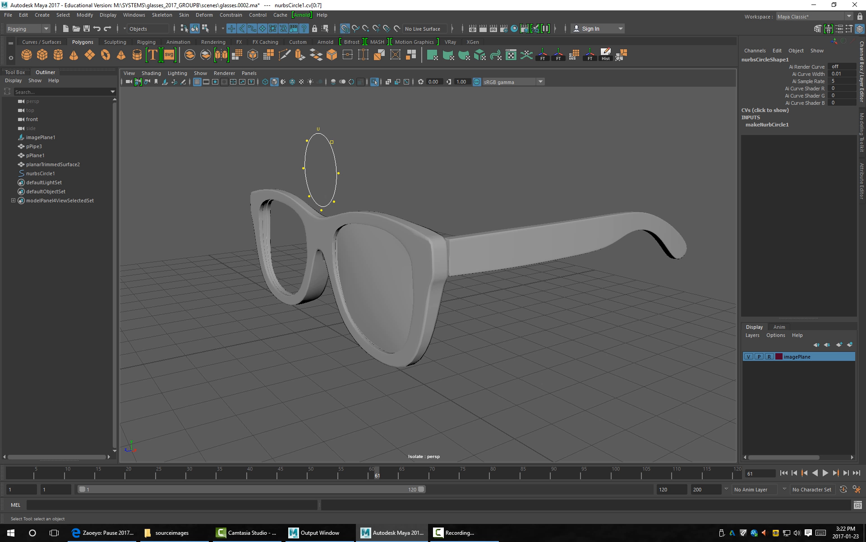
{"action": "key", "text": "w"}
{"action": "left_click_drag", "start_coordinate": [236, 173], "coordinate": [159, 178]}
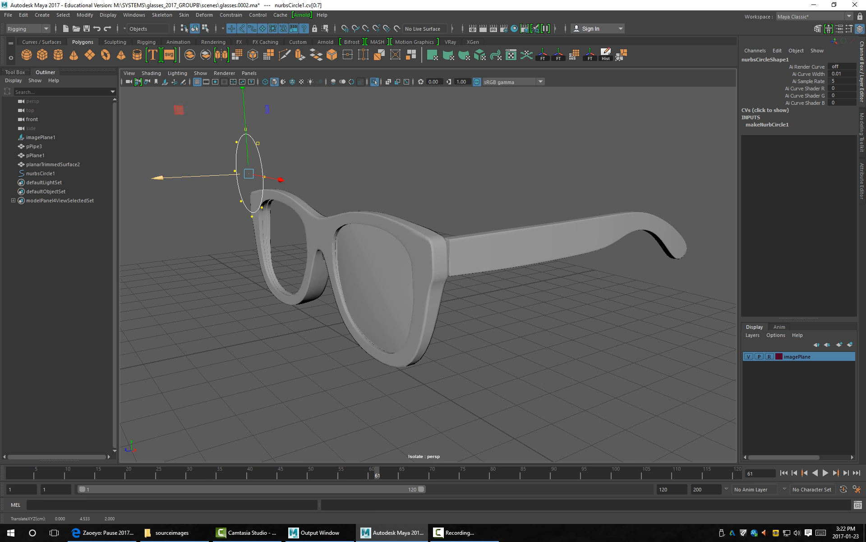
{"action": "middle_click_drag", "start_coordinate": [428, 271], "coordinate": [434, 287], "text": "alt"}
{"action": "left_click_drag", "start_coordinate": [433, 287], "coordinate": [380, 282], "text": "alt"}
{"action": "right_click_drag", "start_coordinate": [379, 282], "coordinate": [434, 283], "text": "alt"}
{"action": "left_click_drag", "start_coordinate": [433, 282], "coordinate": [501, 295], "text": "alt"}
{"action": "key", "text": "q"}
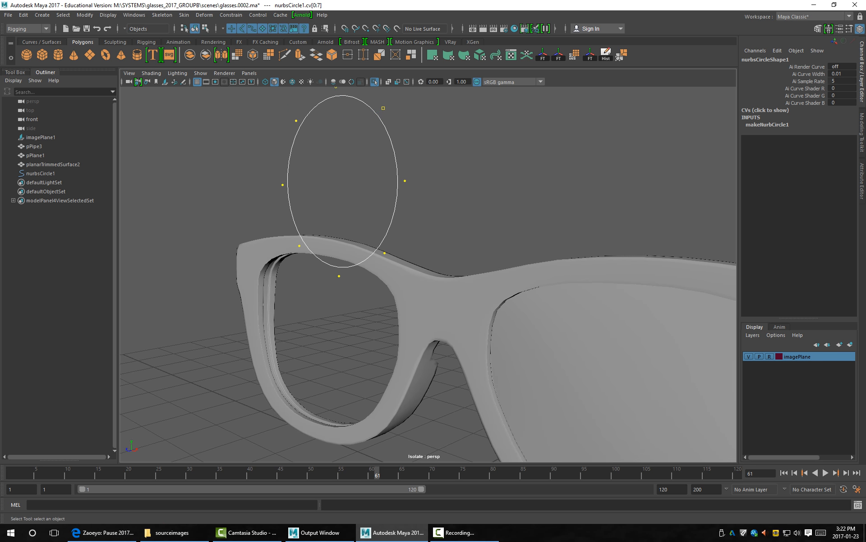
{"action": "right_click_drag", "start_coordinate": [399, 168], "coordinate": [416, 156]}
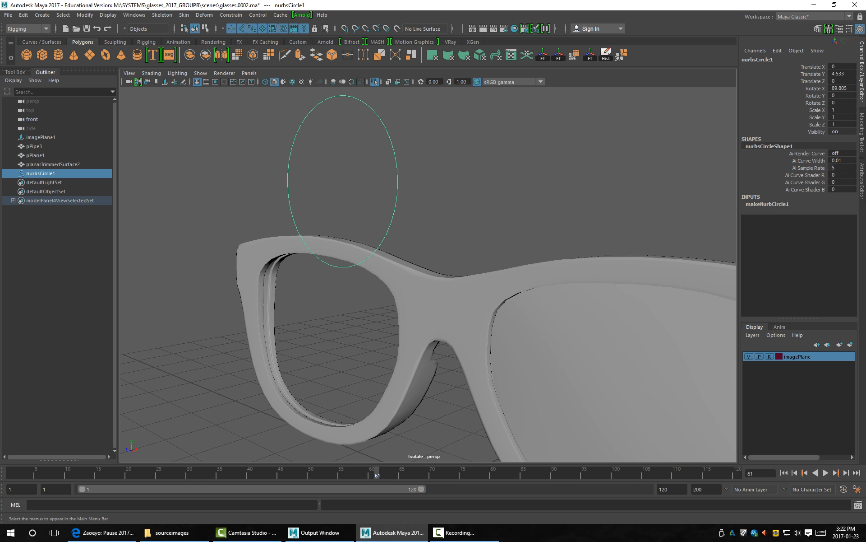
Switch to the Modeling menu set, detach the Surfaces commands as a floating window and open the options of the Planar command.
{"action": "left_click", "coordinate": [27, 28]}
{"action": "left_click", "coordinate": [20, 38]}
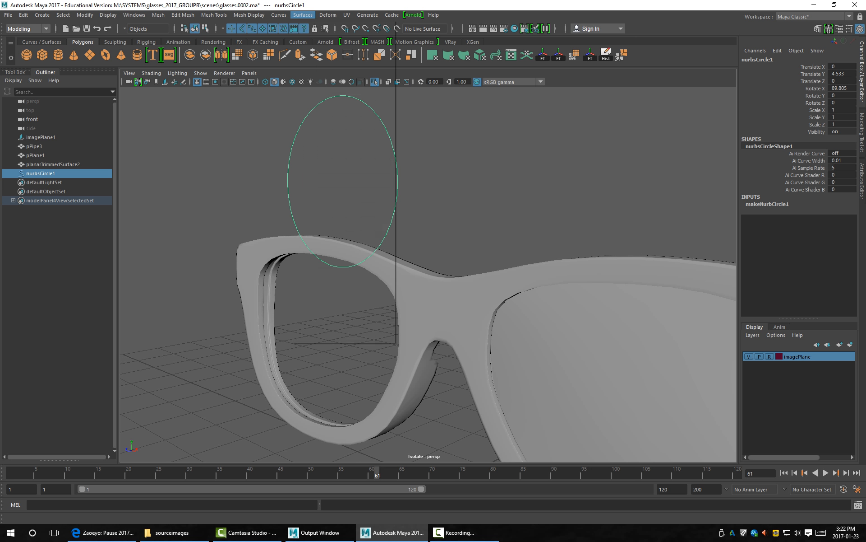
{"action": "left_click", "coordinate": [303, 15]}
{"action": "left_click", "coordinate": [343, 22]}
{"action": "left_click_drag", "start_coordinate": [249, 67], "coordinate": [102, 95]}
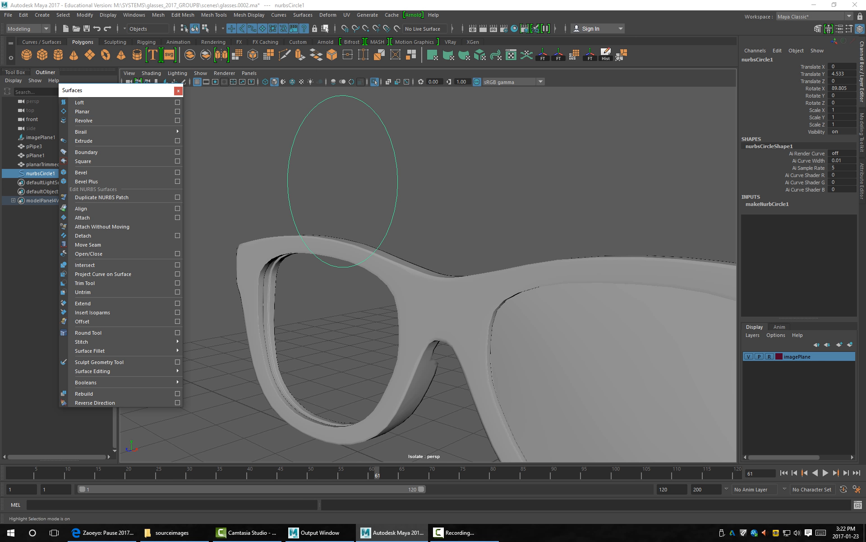
{"action": "left_click", "coordinate": [303, 15]}
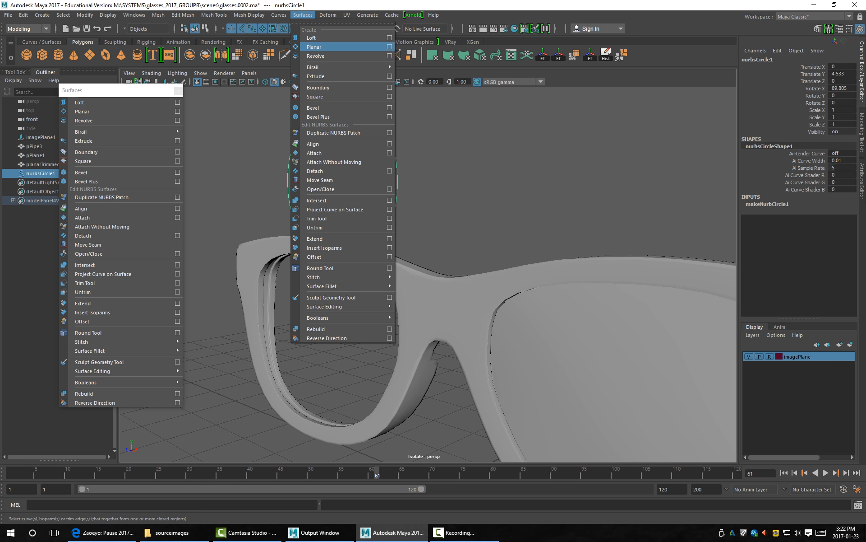
{"action": "left_click", "coordinate": [390, 46]}
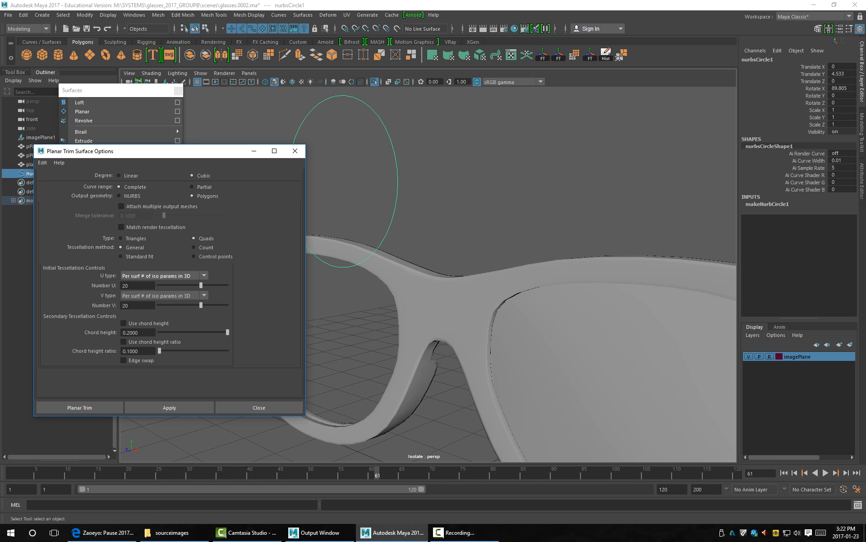
Reset the planar trim settings, and choose Polygons output with Quads type and General tessellation.
{"action": "left_click_drag", "start_coordinate": [149, 151], "coordinate": [120, 108]}
{"action": "left_click", "coordinate": [14, 120]}
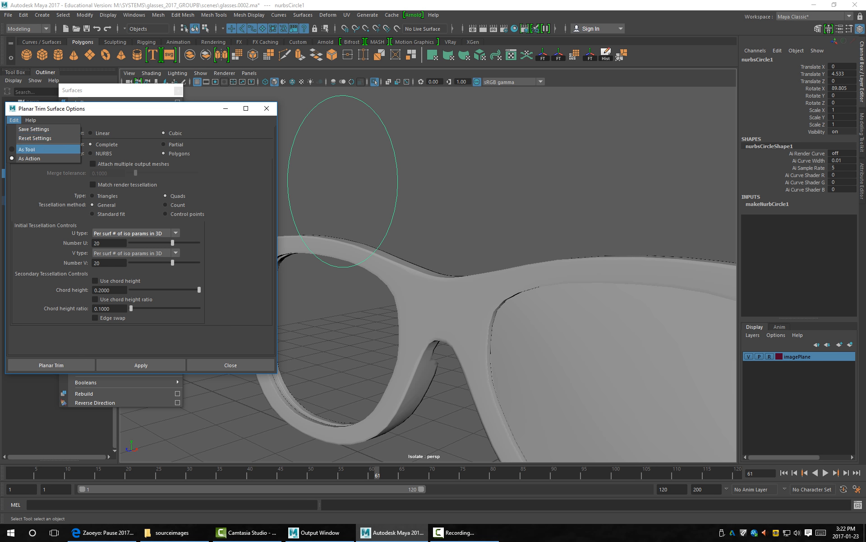
{"action": "left_click", "coordinate": [35, 138]}
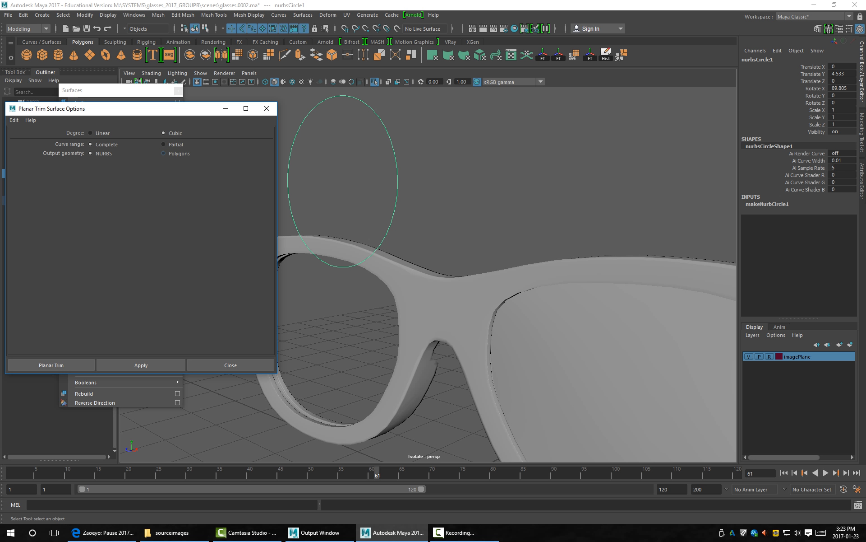
{"action": "left_click", "coordinate": [163, 153]}
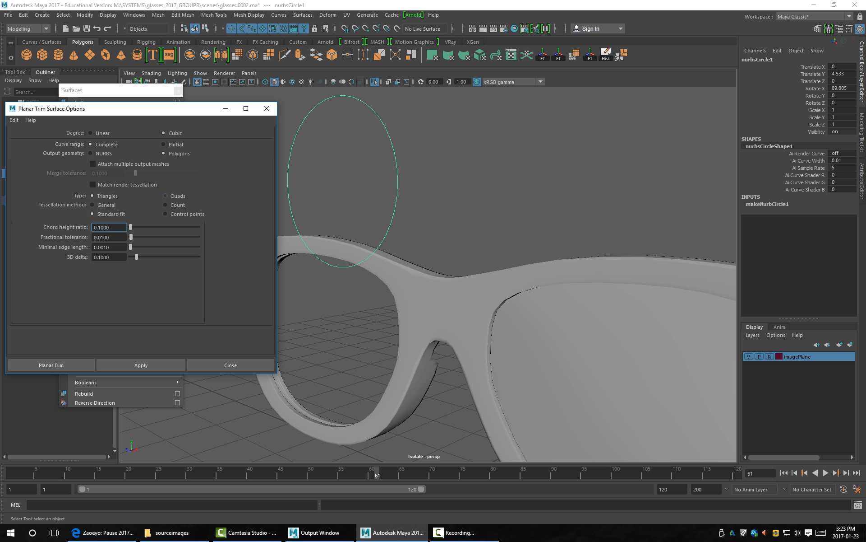
{"action": "left_click", "coordinate": [92, 204]}
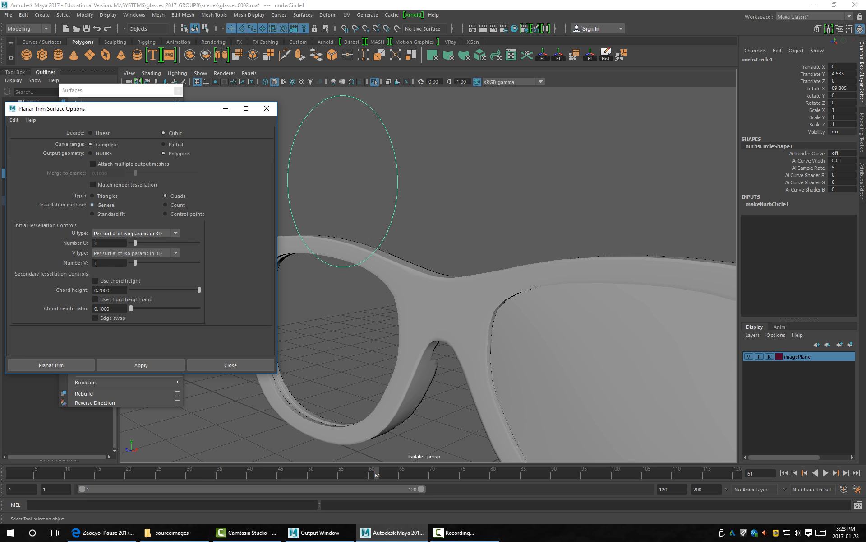
Set both the Number U and Number V tessellation values to 20.
{"action": "double_click", "coordinate": [104, 242]}
{"action": "type", "text": "20"}
{"action": "key", "text": "Return"}
{"action": "key", "text": "Tab"}
{"action": "type", "text": "20"}
{"action": "key", "text": "Tab"}
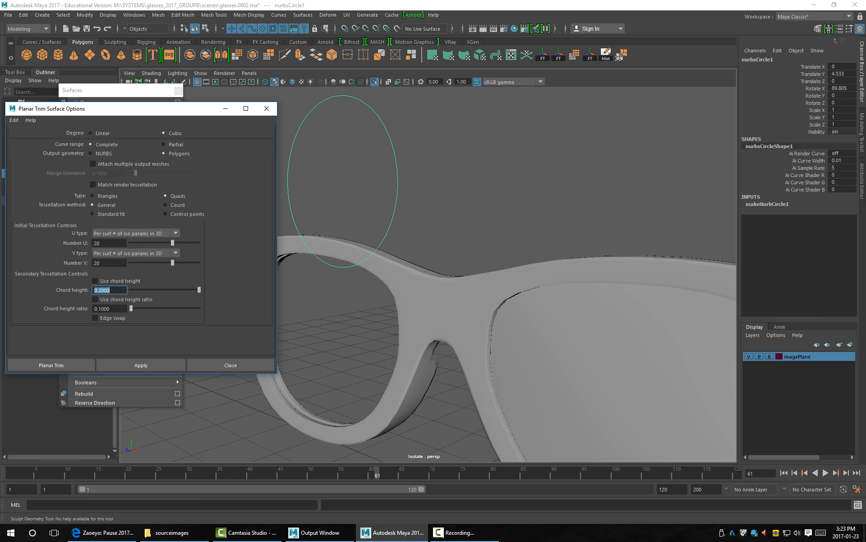
Fill the circle with a planar polygon surface and inspect its quad grid from several angles.
{"action": "left_click", "coordinate": [141, 365]}
{"action": "left_click_drag", "start_coordinate": [496, 271], "coordinate": [374, 271], "text": "alt"}
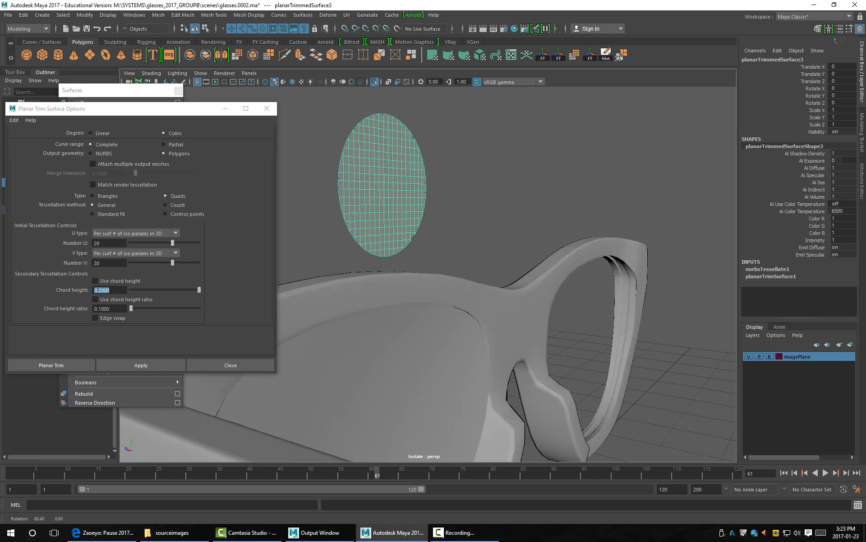
{"action": "left_click_drag", "start_coordinate": [496, 123], "coordinate": [419, 123], "text": "alt"}
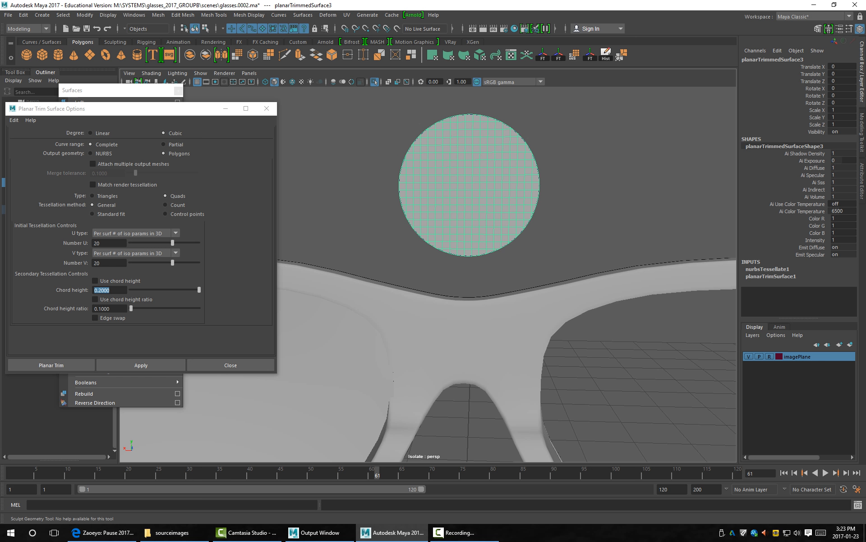
{"action": "middle_click_drag", "start_coordinate": [419, 293], "coordinate": [546, 167], "text": "alt"}
{"action": "right_click_drag", "start_coordinate": [546, 167], "coordinate": [497, 167], "text": "alt"}
{"action": "left_click_drag", "start_coordinate": [497, 167], "coordinate": [677, 176], "text": "alt"}
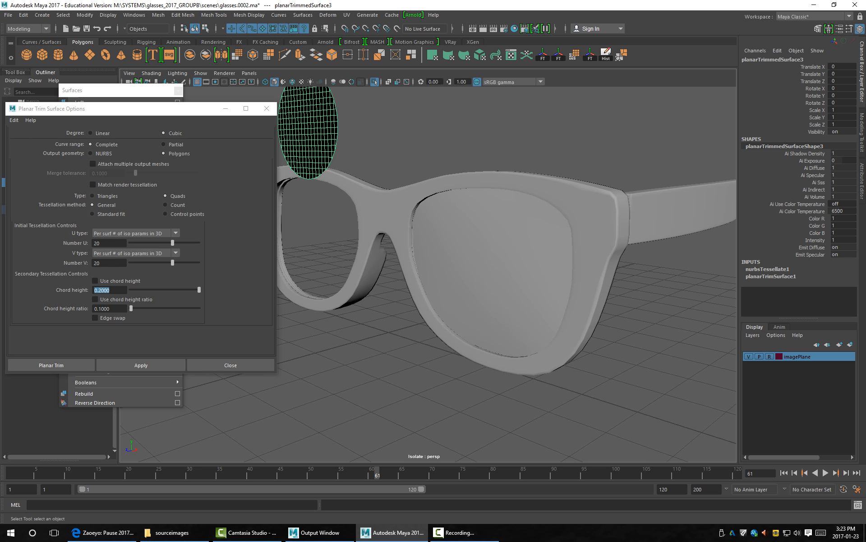
Select the edge loop running inside the lens groove around the frame's empty opening.
{"action": "left_click", "coordinate": [492, 271]}
{"action": "left_click_drag", "start_coordinate": [492, 271], "coordinate": [501, 289], "text": "alt"}
{"action": "right_click_drag", "start_coordinate": [451, 271], "coordinate": [519, 271], "text": "alt"}
{"action": "middle_click_drag", "start_coordinate": [429, 279], "coordinate": [605, 252], "text": "alt"}
{"action": "left_click_drag", "start_coordinate": [451, 271], "coordinate": [532, 259], "text": "alt"}
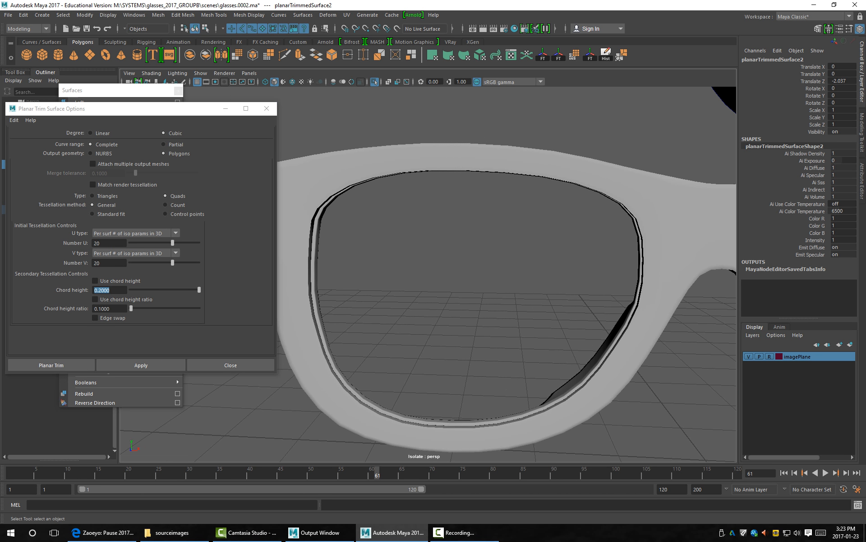
{"action": "left_click_drag", "start_coordinate": [428, 270], "coordinate": [578, 310], "text": "alt"}
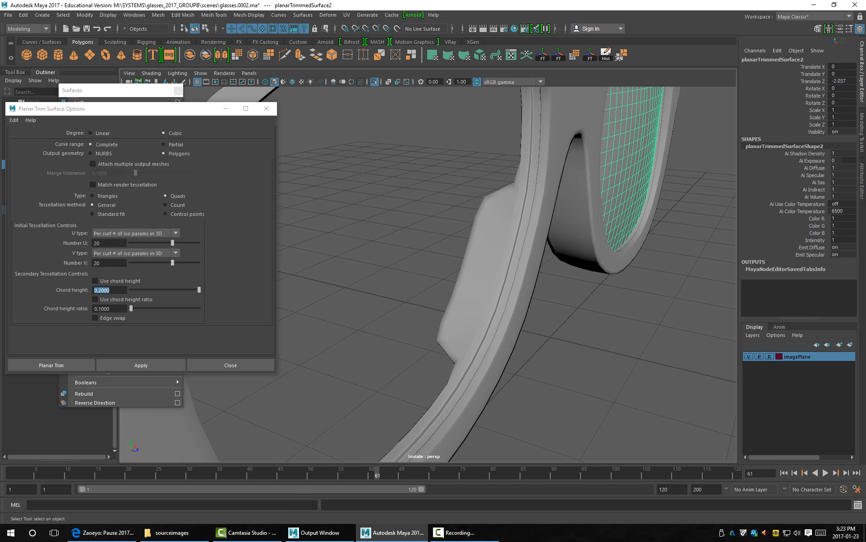
{"action": "right_click_drag", "start_coordinate": [515, 273], "coordinate": [518, 248]}
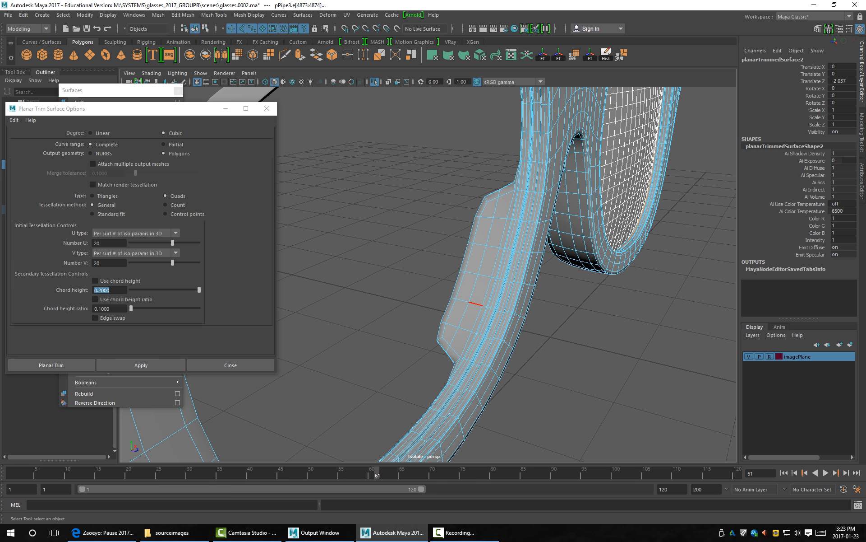
{"action": "left_click_drag", "start_coordinate": [467, 344], "coordinate": [511, 287], "text": "alt"}
{"action": "middle_click_drag", "start_coordinate": [496, 286], "coordinate": [563, 230], "text": "alt"}
{"action": "double_click", "coordinate": [557, 318]}
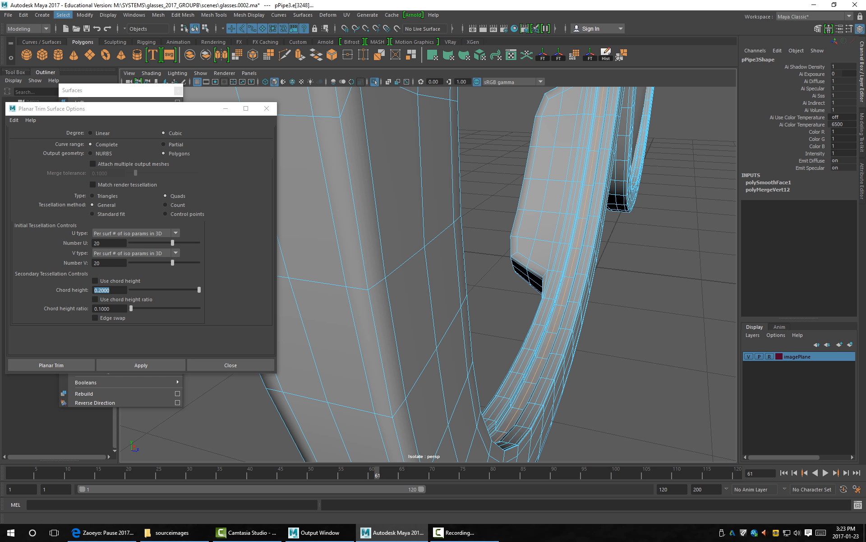
Convert the selected frame edge loop to a curve and isolate that curve, viewing it from above.
{"action": "left_click", "coordinate": [85, 15]}
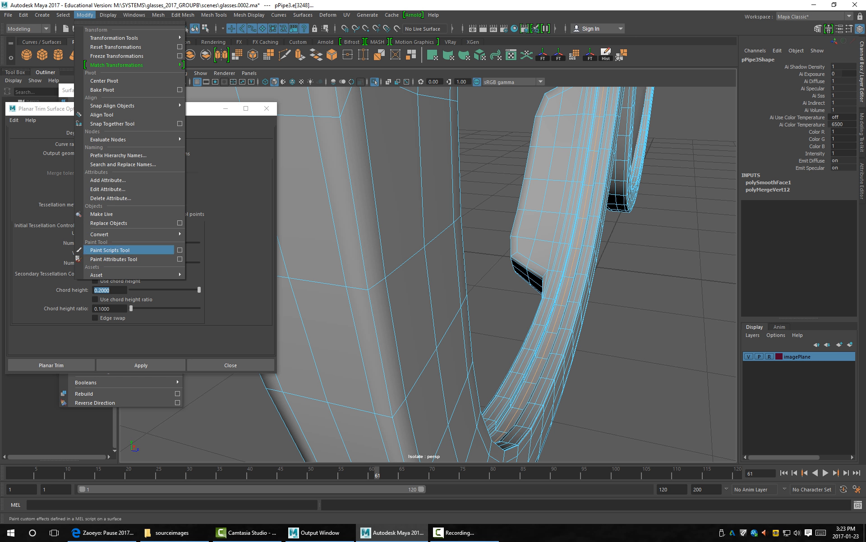
{"action": "mouse_move", "coordinate": [102, 234]}
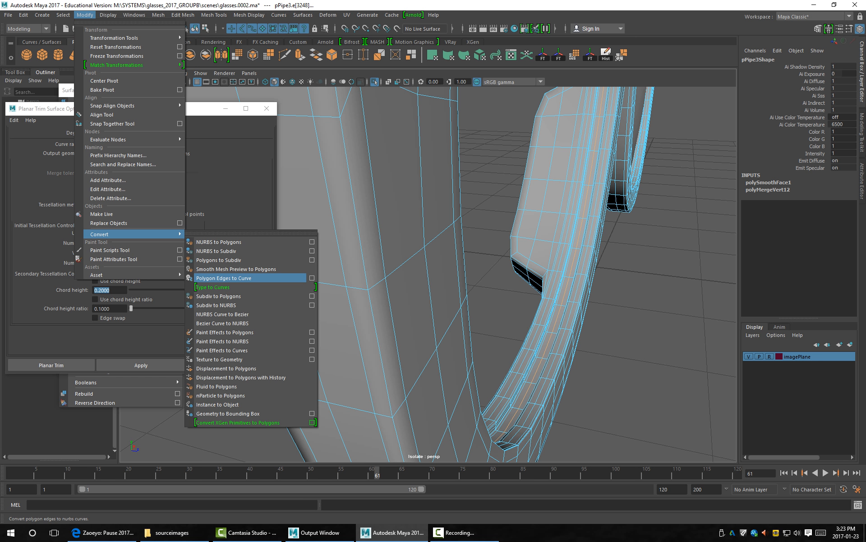
{"action": "left_click", "coordinate": [223, 278]}
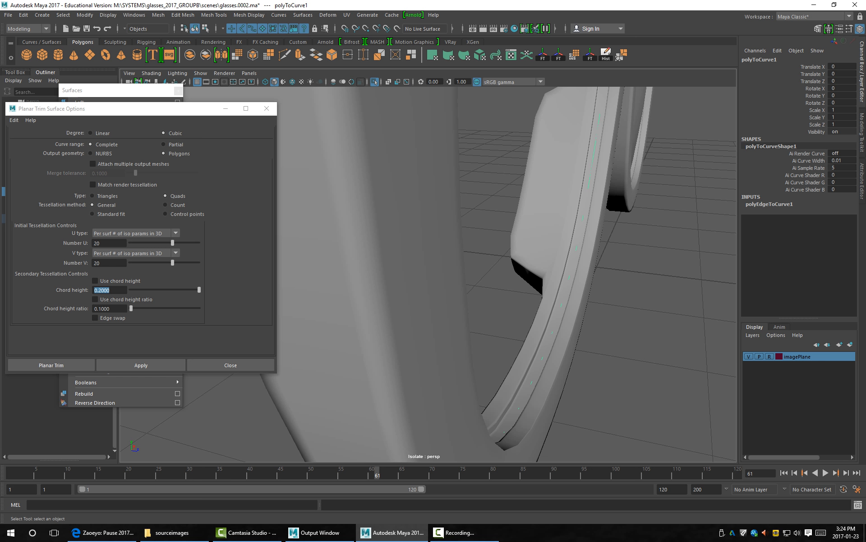
{"action": "key", "text": "ctrl+1"}
{"action": "key", "text": "ctrl+1"}
{"action": "key", "text": "f"}
{"action": "left_click_drag", "start_coordinate": [451, 226], "coordinate": [379, 334], "text": "alt"}
{"action": "middle_click_drag", "start_coordinate": [379, 334], "coordinate": [413, 311], "text": "alt"}
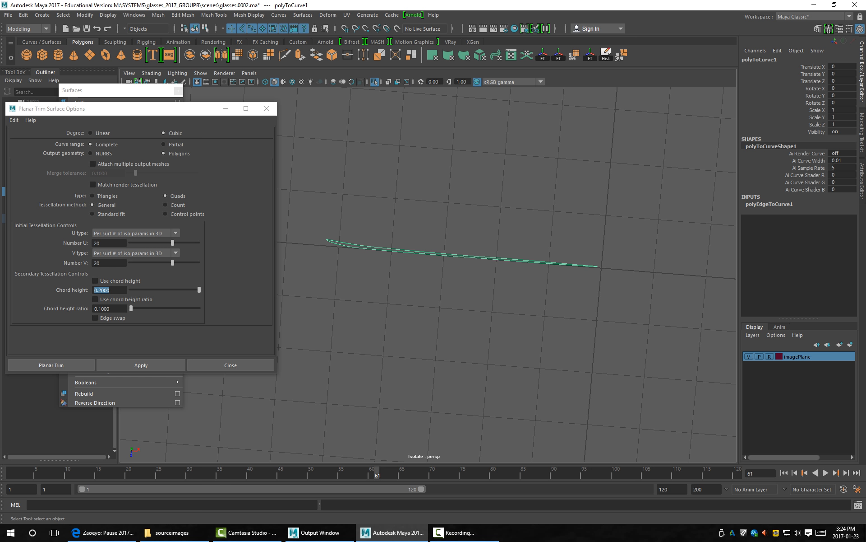
Flatten all control vertices of the lens outline curve onto Z 0 using grid snapping.
{"action": "key", "text": "F9"}
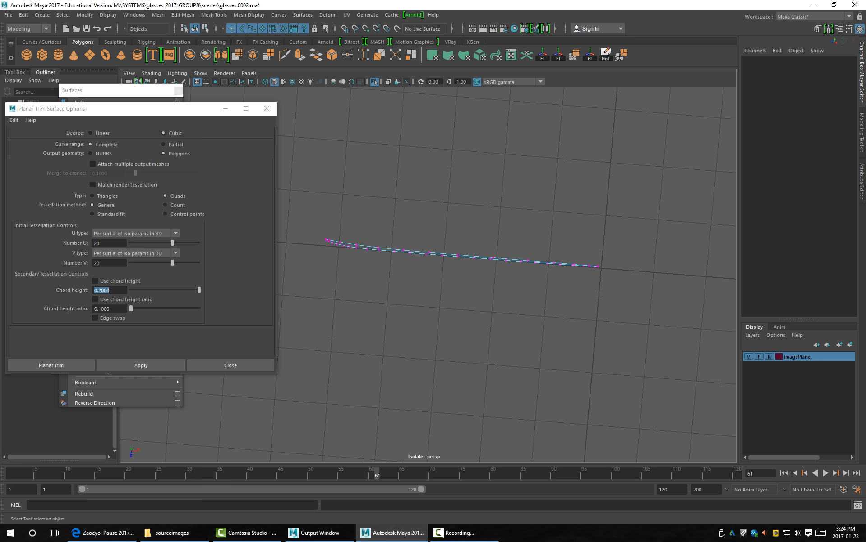
{"action": "left_click_drag", "start_coordinate": [310, 209], "coordinate": [616, 288]}
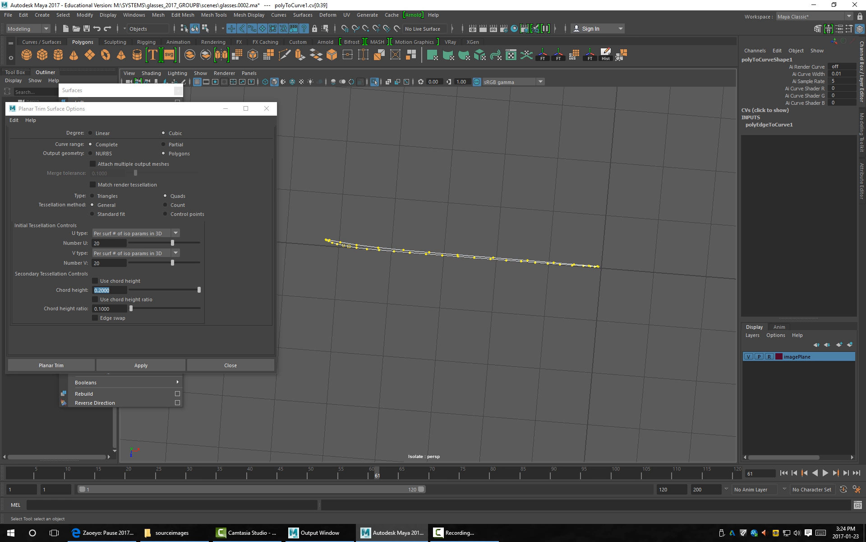
{"action": "key", "text": "w"}
{"action": "key", "text": "x"}
{"action": "mouse_move", "coordinate": [453, 329]}
{"action": "left_mouse_down"}
{"action": "mouse_move", "coordinate": [447, 395]}
{"action": "mouse_move", "coordinate": [453, 332]}
{"action": "left_mouse_up"}
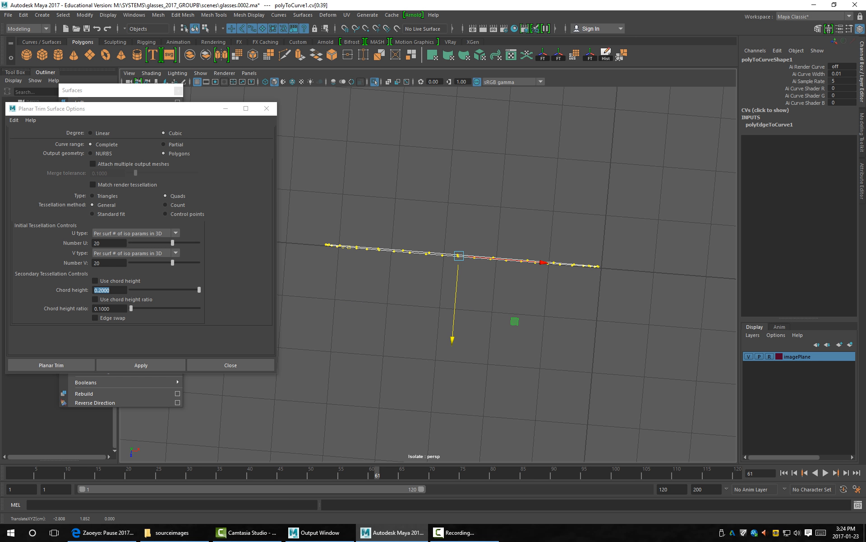
Fill the flattened lens outline with a planar quad surface and extrude its faces about 0.133 units along local Z.
{"action": "right_click_drag", "start_coordinate": [409, 255], "coordinate": [408, 236]}
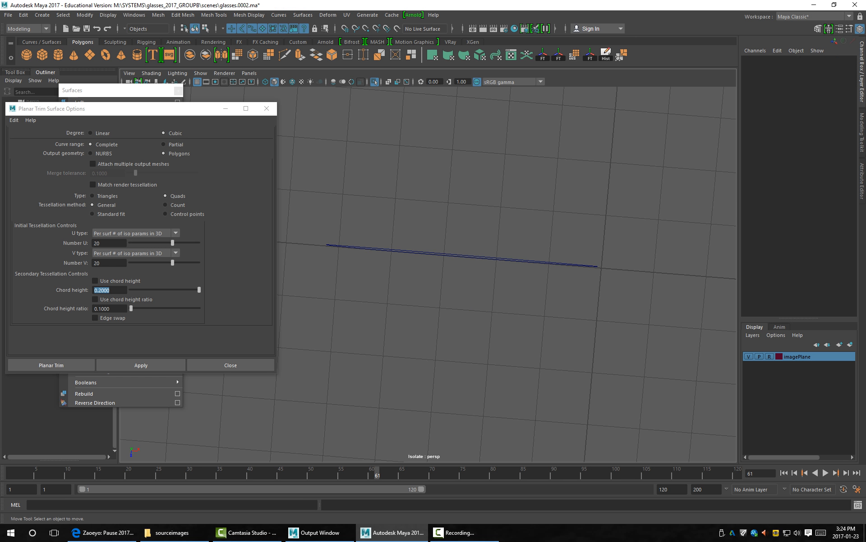
{"action": "left_click", "coordinate": [409, 251]}
{"action": "left_click_drag", "start_coordinate": [408, 251], "coordinate": [419, 190], "text": "alt"}
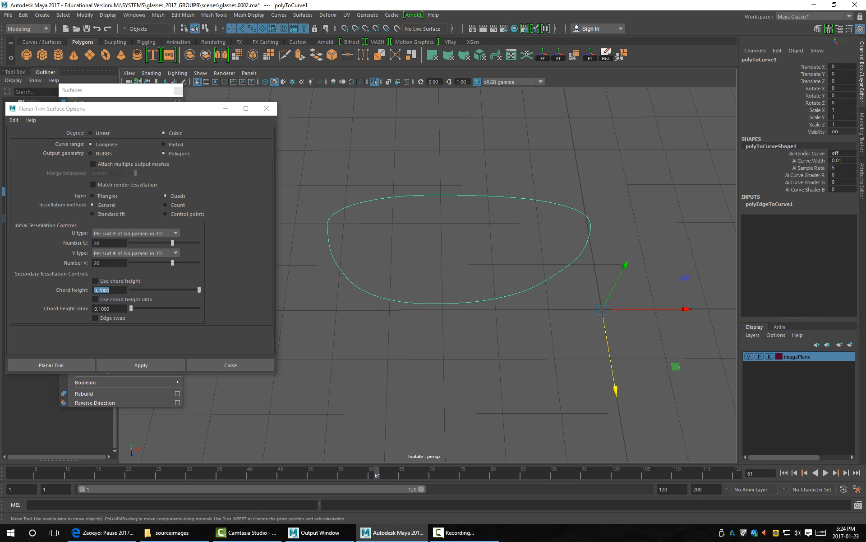
{"action": "left_click", "coordinate": [141, 365]}
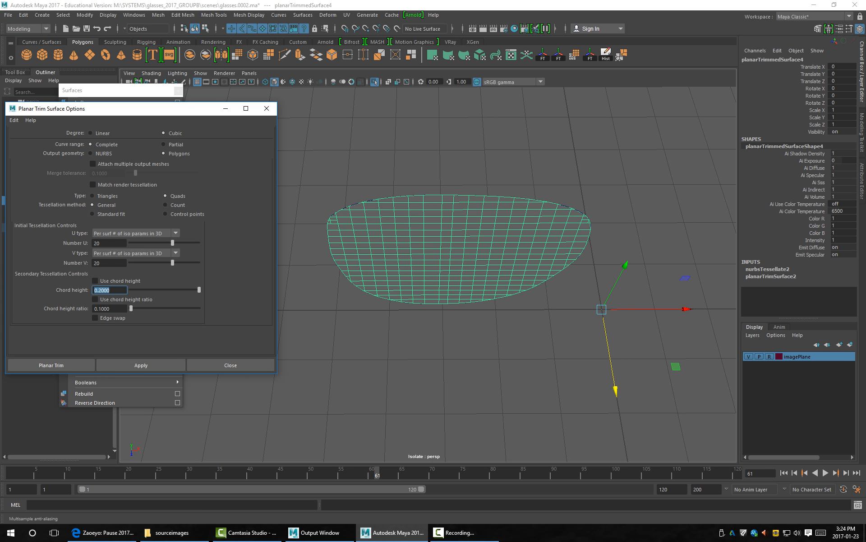
{"action": "key", "text": "ctrl+e"}
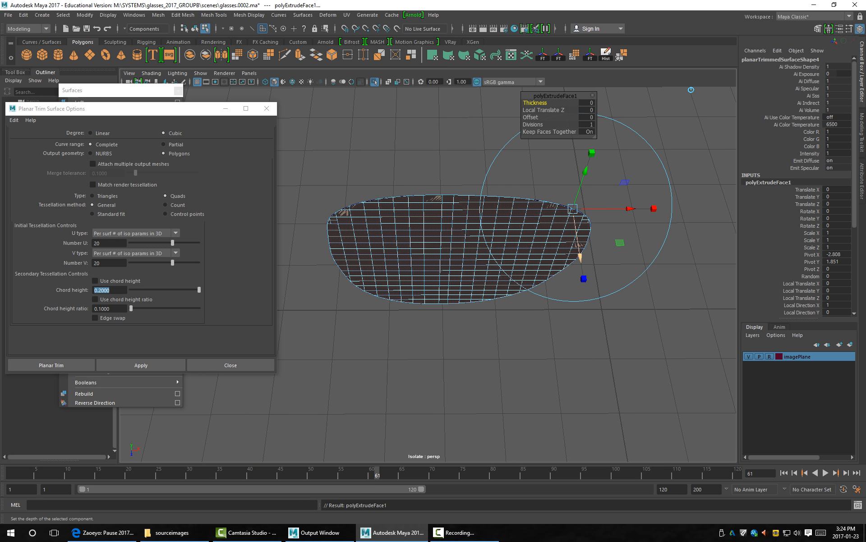
{"action": "left_click_drag", "start_coordinate": [580, 258], "coordinate": [581, 268]}
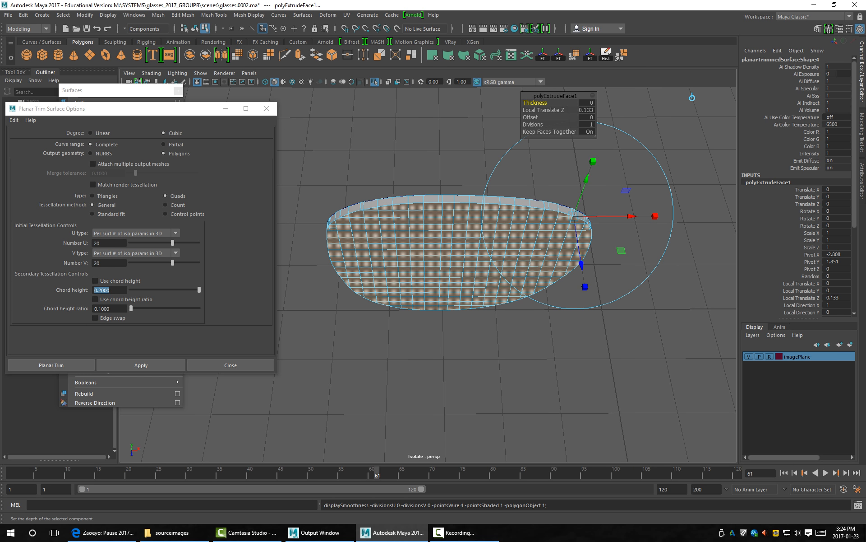
Bulge the extruded lens by moving its middle vertices along Z with soft selection.
{"action": "key", "text": "F8"}
{"action": "left_click_drag", "start_coordinate": [456, 274], "coordinate": [465, 199], "text": "alt"}
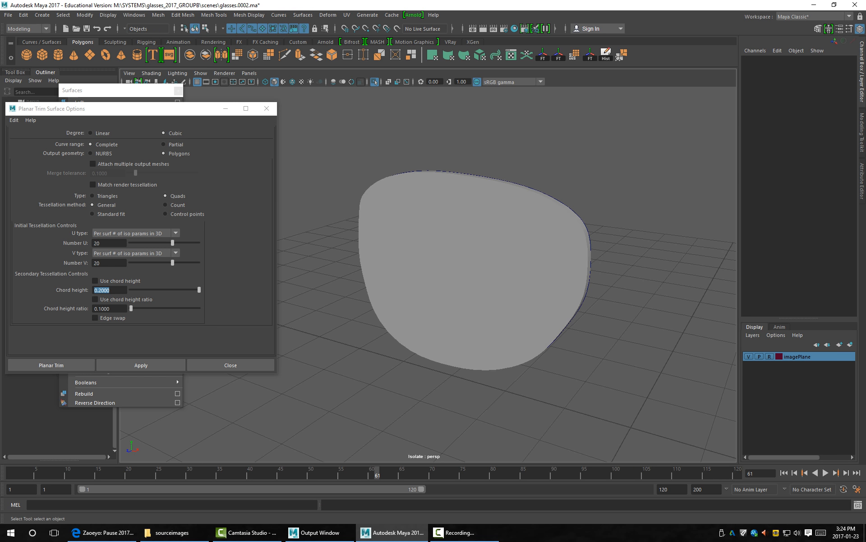
{"action": "left_click", "coordinate": [465, 248]}
{"action": "mouse_move", "coordinate": [465, 248]}
{"action": "left_mouse_down", "text": "alt"}
{"action": "mouse_move", "coordinate": [379, 252]}
{"action": "mouse_move", "coordinate": [481, 255]}
{"action": "left_mouse_up", "text": "alt"}
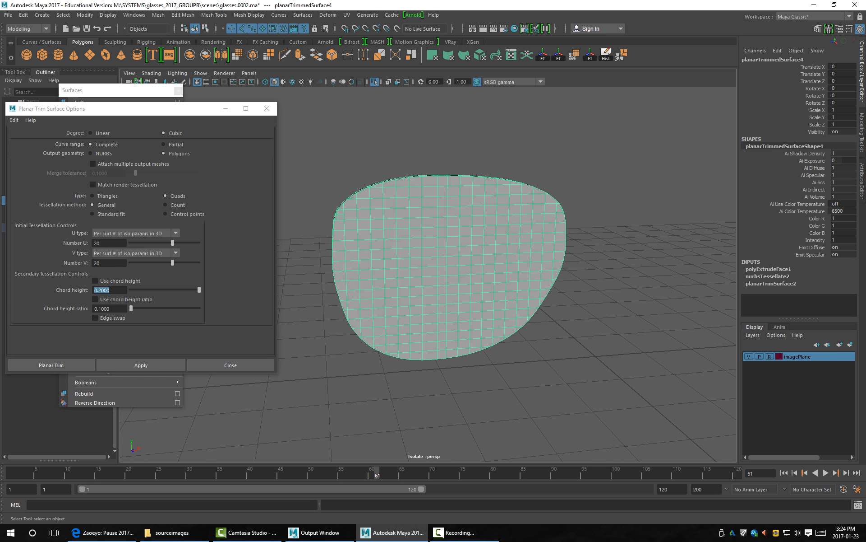
{"action": "key", "text": "F9"}
{"action": "left_click_drag", "start_coordinate": [422, 251], "coordinate": [424, 285]}
{"action": "key", "text": "b"}
{"action": "key", "text": "w"}
{"action": "left_click_drag", "start_coordinate": [498, 202], "coordinate": [475, 202], "text": "alt"}
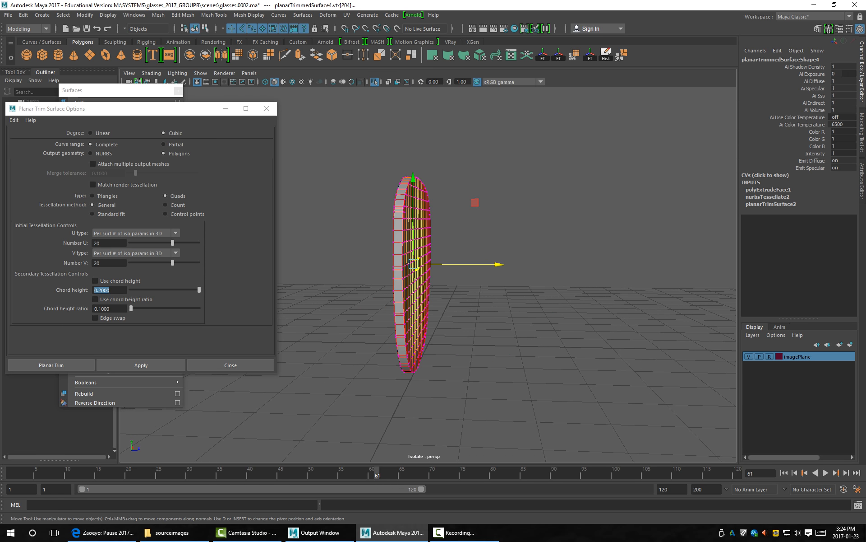
{"action": "middle_click_drag", "start_coordinate": [475, 203], "coordinate": [499, 203]}
{"action": "left_click_drag", "start_coordinate": [499, 202], "coordinate": [402, 160], "text": "alt"}
{"action": "key", "text": "ctrl+z"}
{"action": "left_click_drag", "start_coordinate": [477, 295], "coordinate": [449, 187]}
{"action": "key", "text": "q"}
Return the lens to object mode, end its isolation, and move it along Z into the frame's lens groove.
{"action": "left_click", "coordinate": [488, 235]}
{"action": "right_click_drag", "start_coordinate": [464, 263], "coordinate": [509, 249]}
{"action": "left_click", "coordinate": [509, 235]}
{"action": "left_click", "coordinate": [473, 271]}
{"action": "left_click_drag", "start_coordinate": [474, 270], "coordinate": [534, 377], "text": "alt"}
{"action": "key", "text": "ctrl+1"}
{"action": "key", "text": "w"}
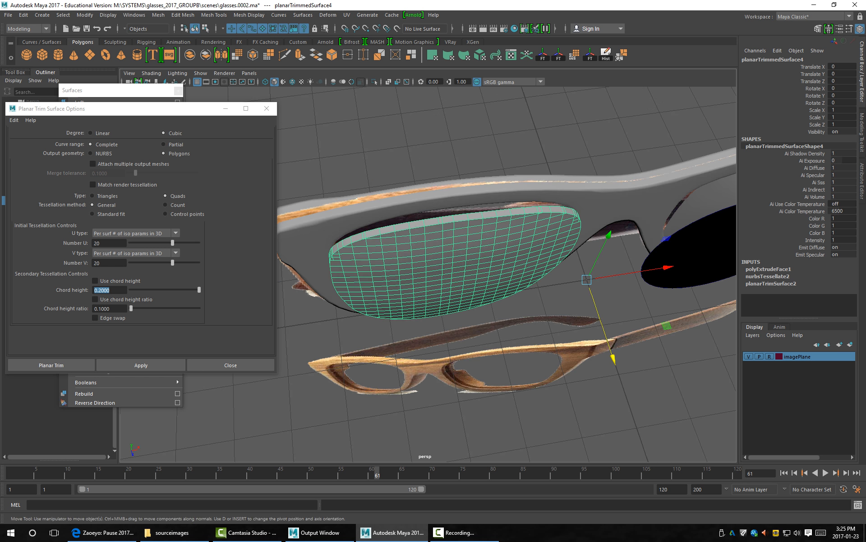
{"action": "left_click_drag", "start_coordinate": [612, 356], "coordinate": [609, 345]}
{"action": "left_click", "coordinate": [684, 353]}
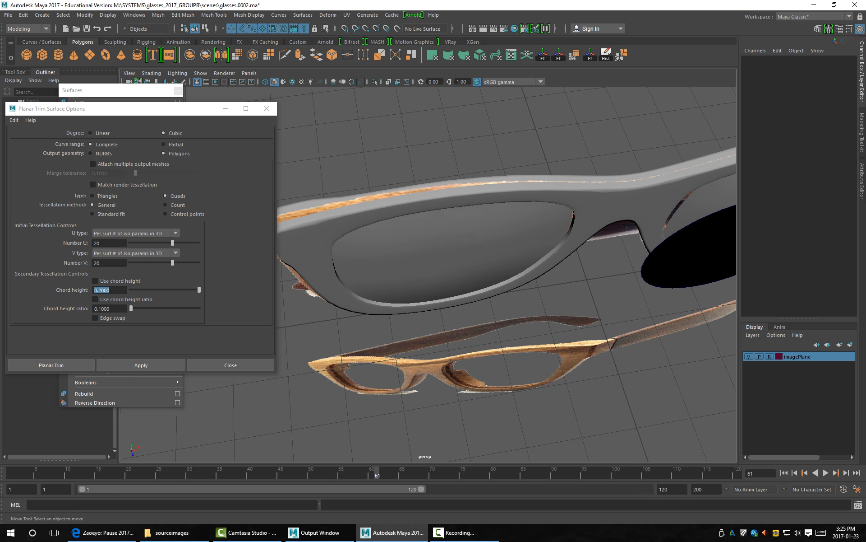
Hide the imagePlane display layer so only the glasses model is shown.
{"action": "left_click_drag", "start_coordinate": [683, 353], "coordinate": [595, 296], "text": "alt"}
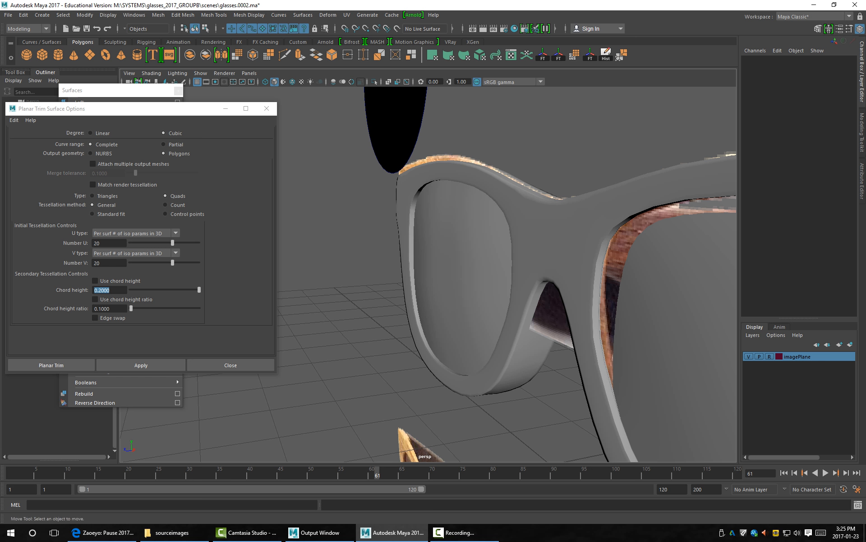
{"action": "middle_click_drag", "start_coordinate": [595, 295], "coordinate": [544, 250], "text": "alt"}
{"action": "right_click_drag", "start_coordinate": [544, 251], "coordinate": [512, 250], "text": "alt"}
{"action": "middle_click_drag", "start_coordinate": [513, 250], "coordinate": [519, 264], "text": "alt"}
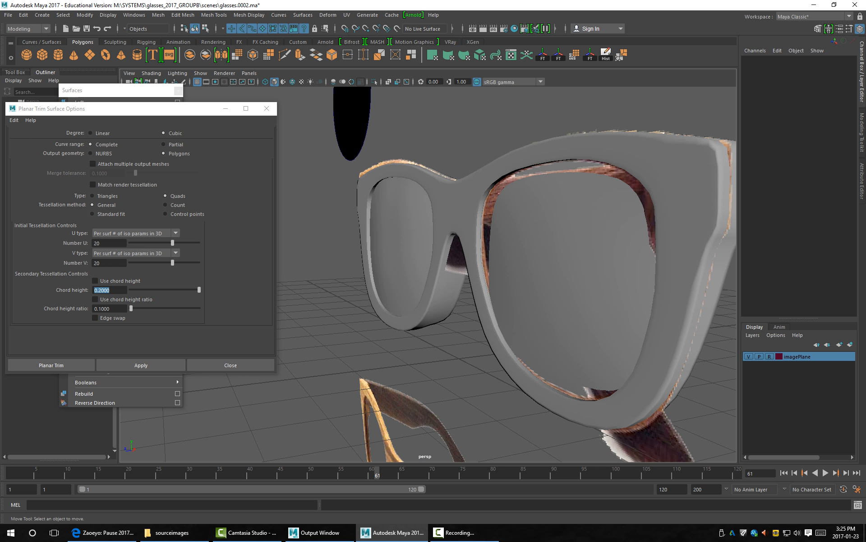
{"action": "left_click", "coordinate": [749, 356]}
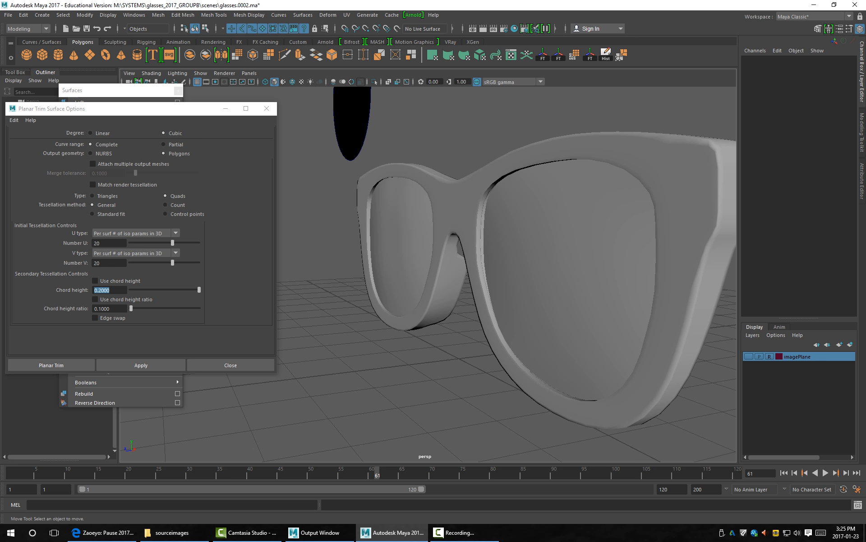
Delete the newly built lens, keeping the earlier lens in the opening beside the arm.
{"action": "left_click", "coordinate": [569, 280]}
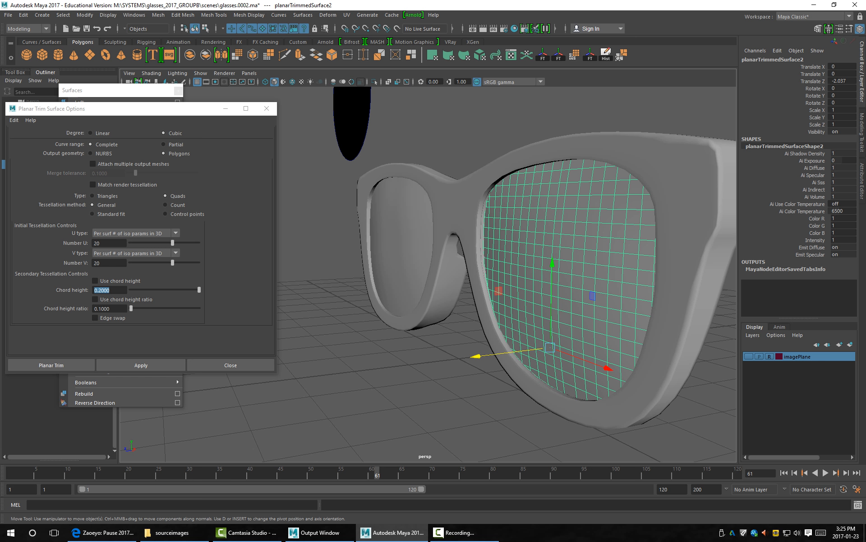
{"action": "left_click", "coordinate": [401, 246]}
{"action": "key", "text": "Delete"}
Close the Planar Trim options and rename the remaining lens l_lense_GEO.
{"action": "left_click", "coordinate": [569, 280]}
{"action": "middle_click_drag", "start_coordinate": [568, 279], "coordinate": [519, 248], "text": "alt"}
{"action": "left_click_drag", "start_coordinate": [519, 249], "coordinate": [456, 246], "text": "alt"}
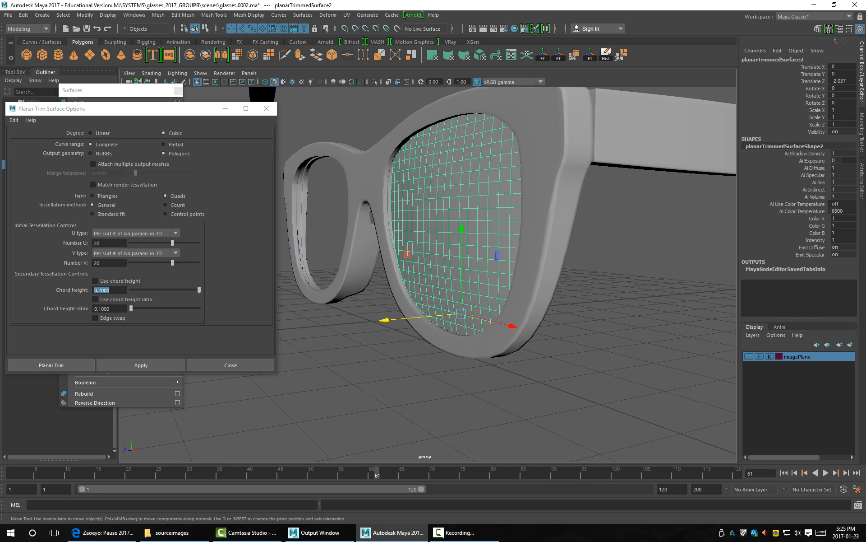
{"action": "key", "text": "ctrl+z"}
{"action": "key", "text": "shift+z"}
{"action": "left_click", "coordinate": [266, 109]}
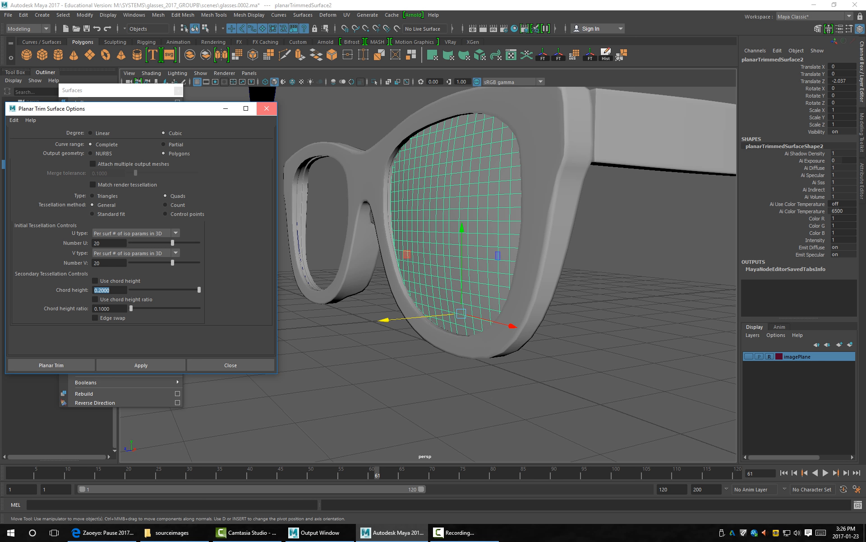
{"action": "left_click", "coordinate": [770, 60]}
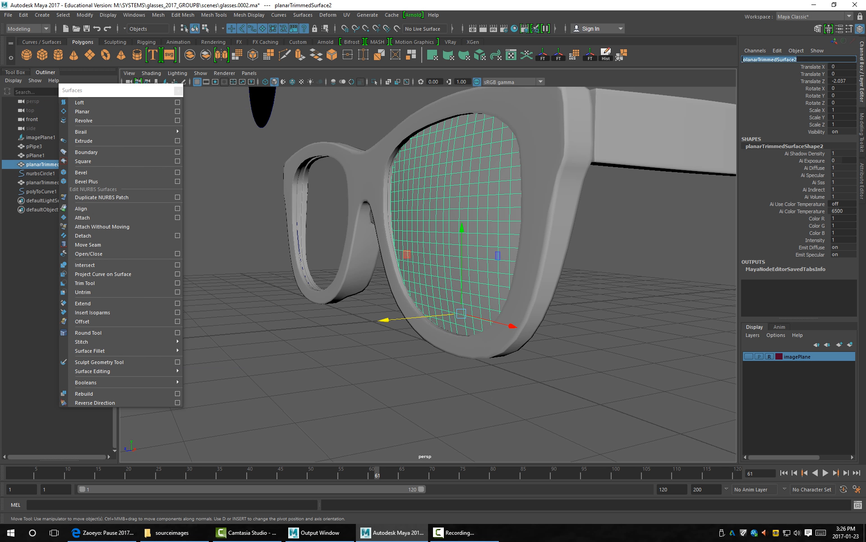
{"action": "key", "text": "BackSpace"}
{"action": "type", "text": "l_lense_GEO"}
{"action": "key", "text": "Return"}
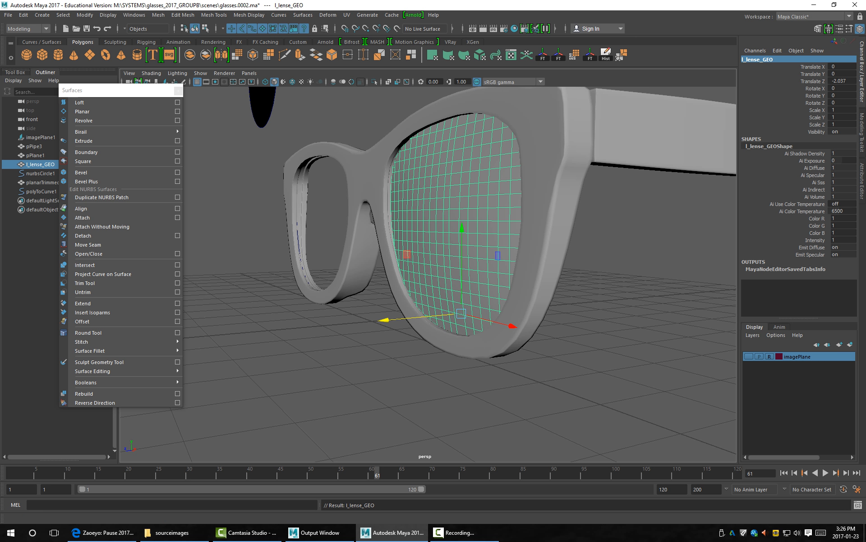
{"action": "left_click_drag", "start_coordinate": [452, 253], "coordinate": [434, 298], "text": "alt"}
{"action": "middle_click_drag", "start_coordinate": [433, 298], "coordinate": [426, 245], "text": "alt"}
{"action": "left_click_drag", "start_coordinate": [426, 245], "coordinate": [422, 199], "text": "alt"}
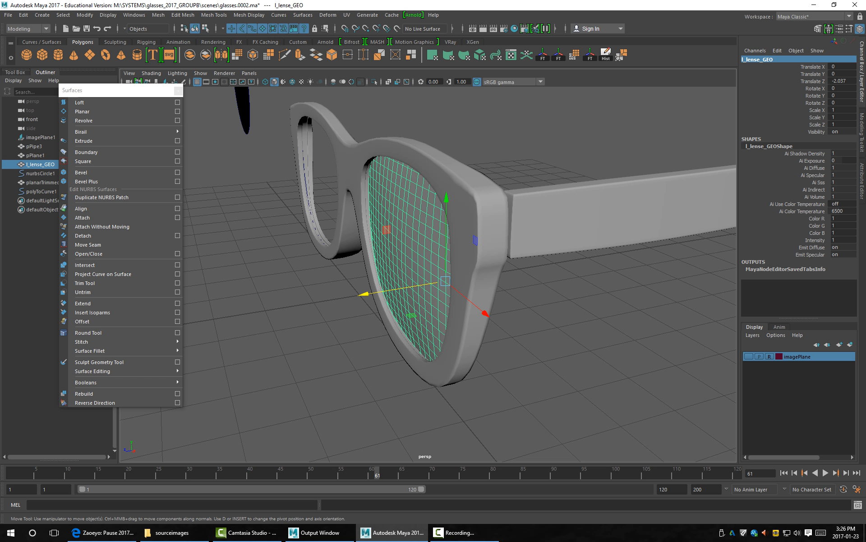
{"action": "double_click", "coordinate": [758, 59]}
{"action": "left_click_drag", "start_coordinate": [772, 59], "coordinate": [765, 59]}
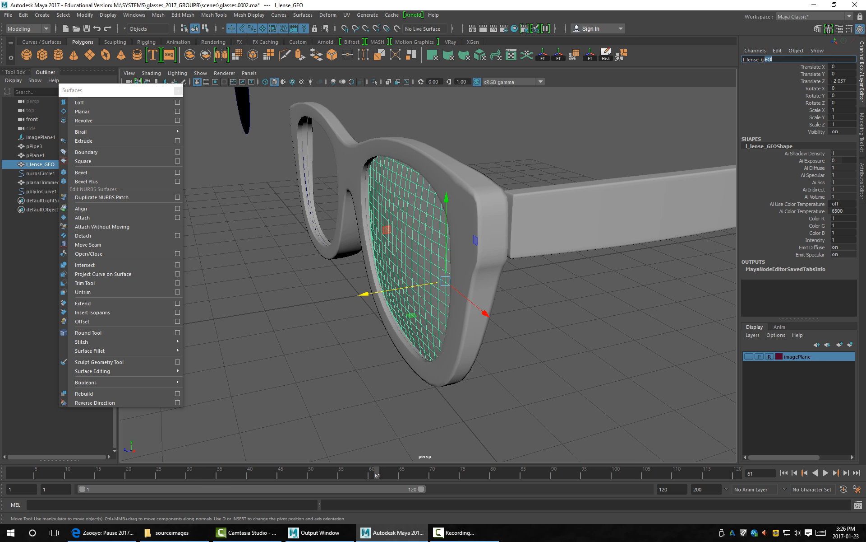
{"action": "key", "text": "Return"}
Rename the glasses arm l_arm_GEO and clear the selection.
{"action": "left_click", "coordinate": [582, 217]}
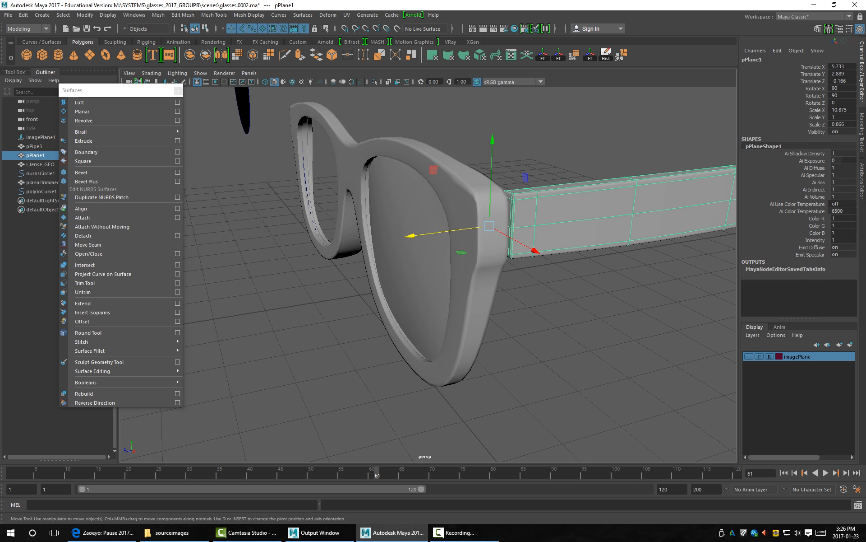
{"action": "left_click", "coordinate": [753, 59]}
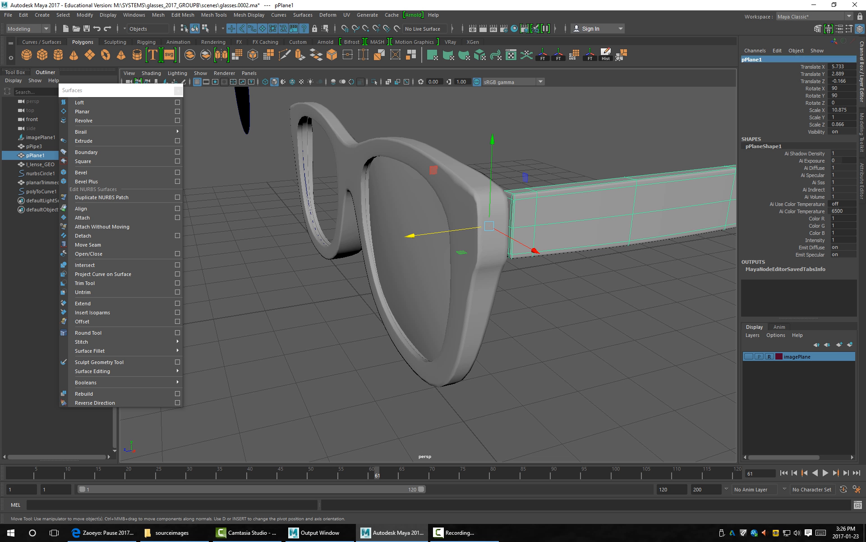
{"action": "key", "text": "BackSpace"}
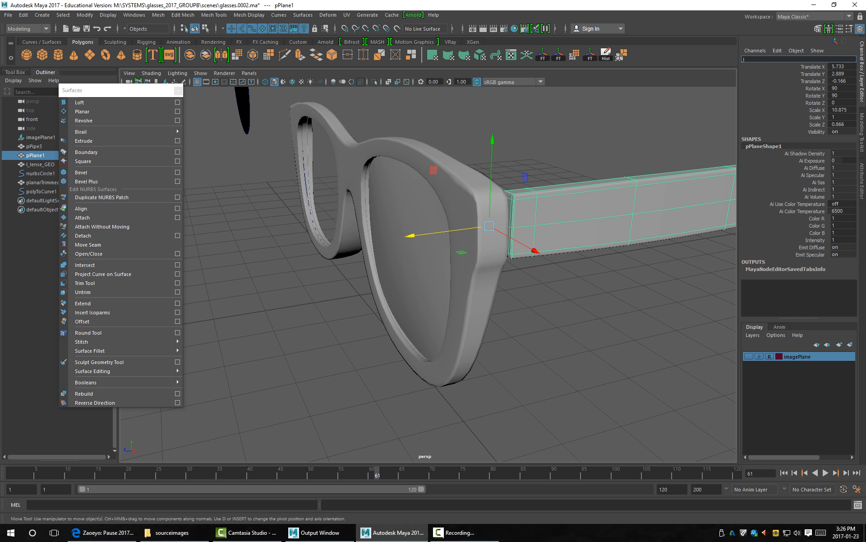
{"action": "type", "text": "l_arm_GEO"}
{"action": "key", "text": "Return"}
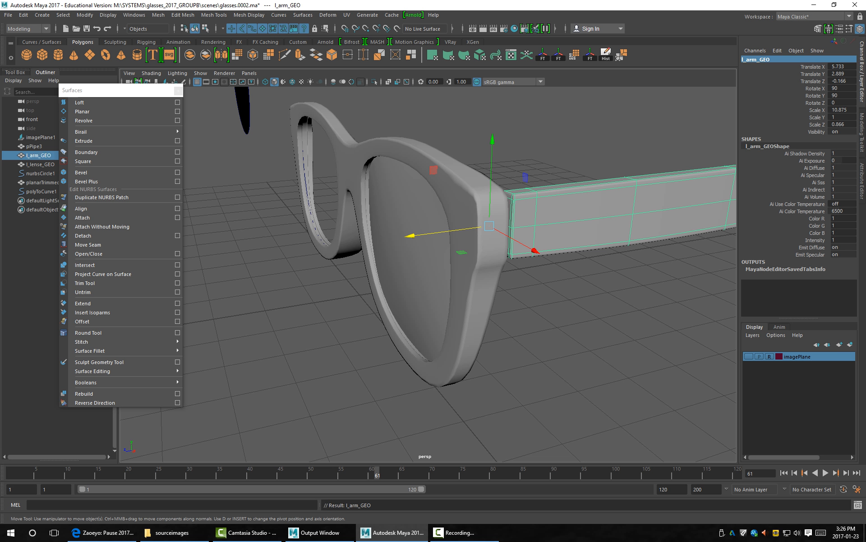
{"action": "key", "text": "alt+d"}
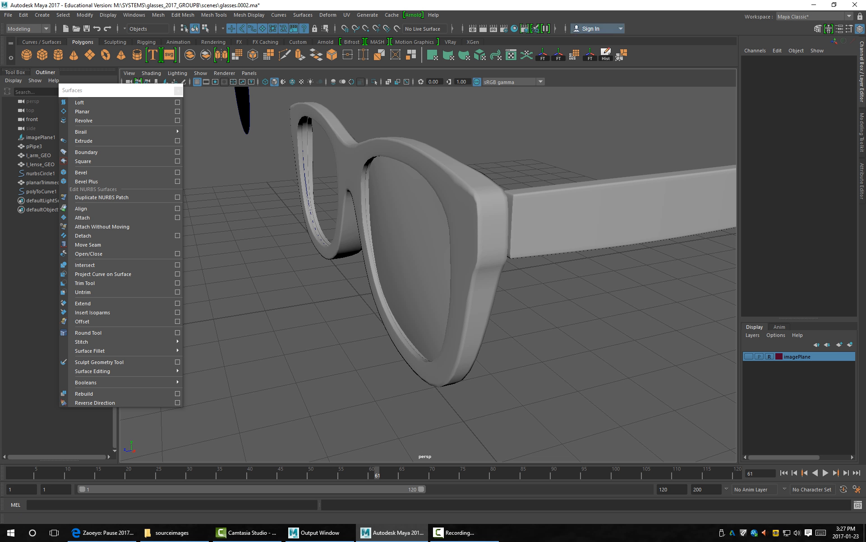
Switch the input line to Select by name and select every object matching *_GEO.
{"action": "left_click", "coordinate": [566, 28]}
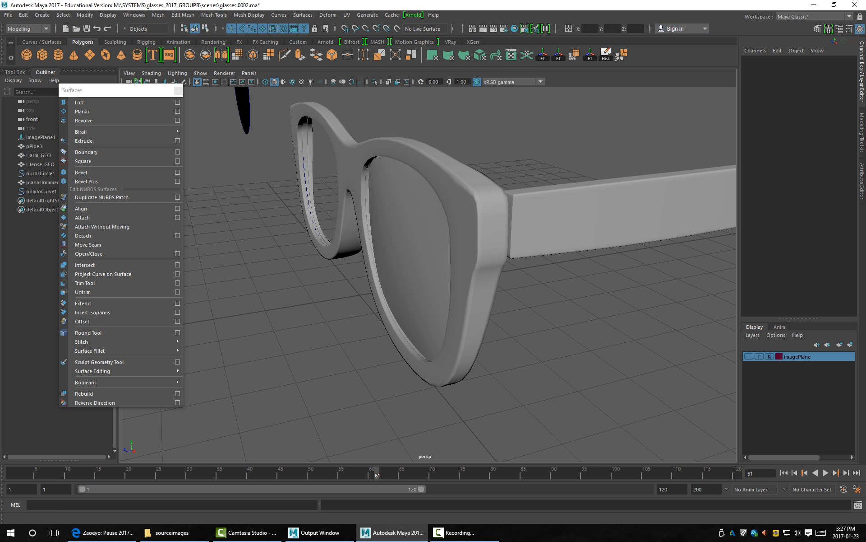
{"action": "left_click", "coordinate": [568, 29]}
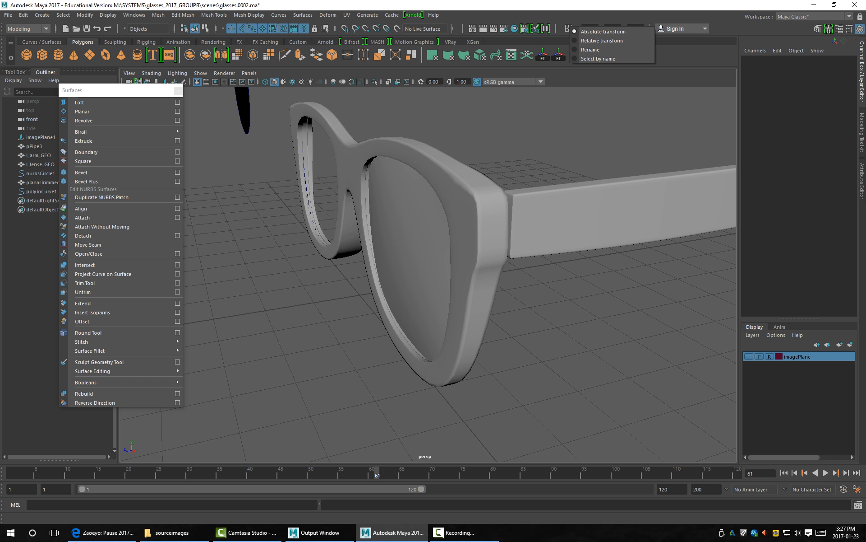
{"action": "left_click", "coordinate": [569, 28]}
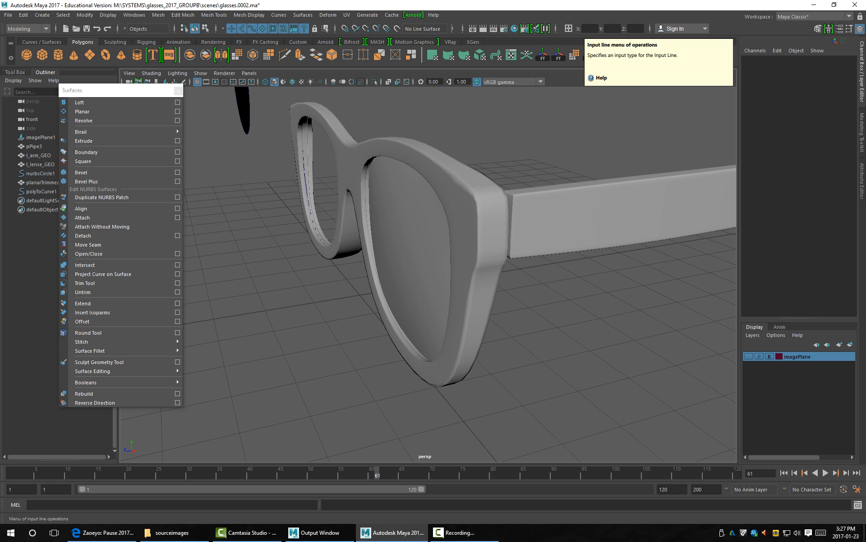
{"action": "left_click", "coordinate": [569, 28]}
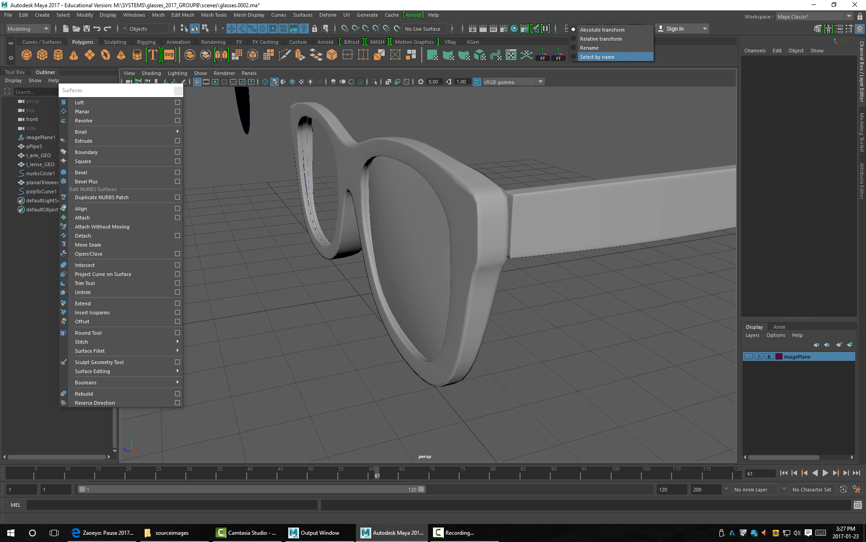
{"action": "left_click", "coordinate": [597, 57]}
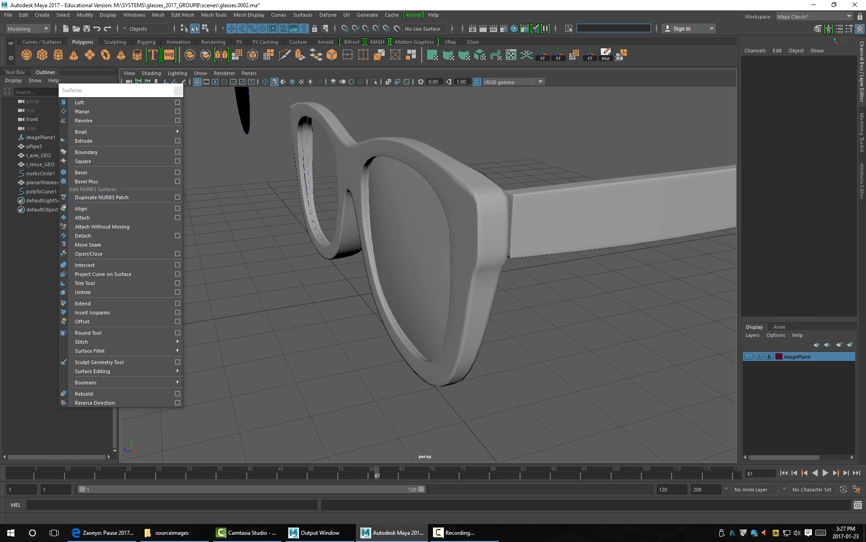
{"action": "left_click_drag", "start_coordinate": [451, 271], "coordinate": [392, 271], "text": "alt"}
{"action": "right_click_drag", "start_coordinate": [393, 271], "coordinate": [348, 271], "text": "alt"}
{"action": "left_click", "coordinate": [580, 28]}
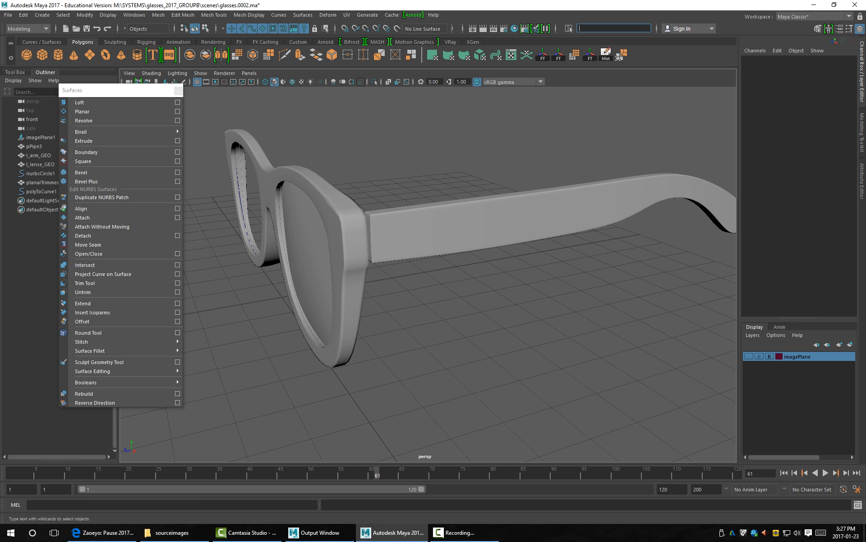
{"action": "type", "text": "*_GEO"}
{"action": "key", "text": "Return"}
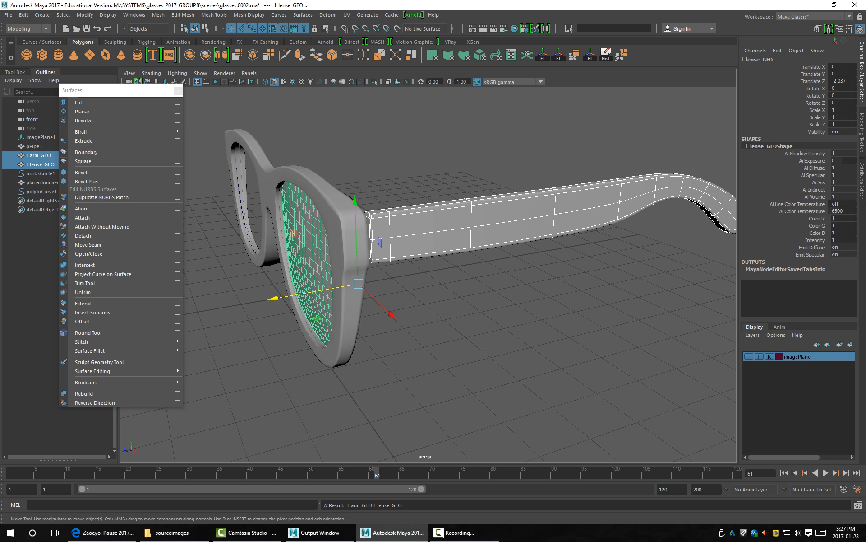
Reselect the left lens and left arm directly in the scene and group them.
{"action": "key", "text": "alt+d"}
{"action": "left_click", "coordinate": [307, 266]}
{"action": "left_click", "coordinate": [407, 233], "text": "shift"}
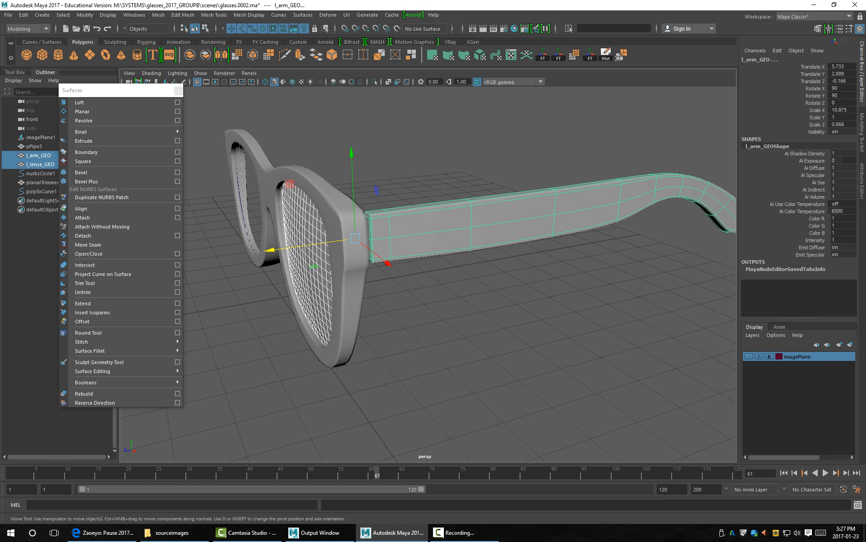
{"action": "left_click_drag", "start_coordinate": [406, 232], "coordinate": [496, 244], "text": "alt"}
{"action": "right_click_drag", "start_coordinate": [497, 244], "coordinate": [478, 244], "text": "alt"}
{"action": "right_click_drag", "start_coordinate": [450, 368], "coordinate": [456, 368], "text": "alt"}
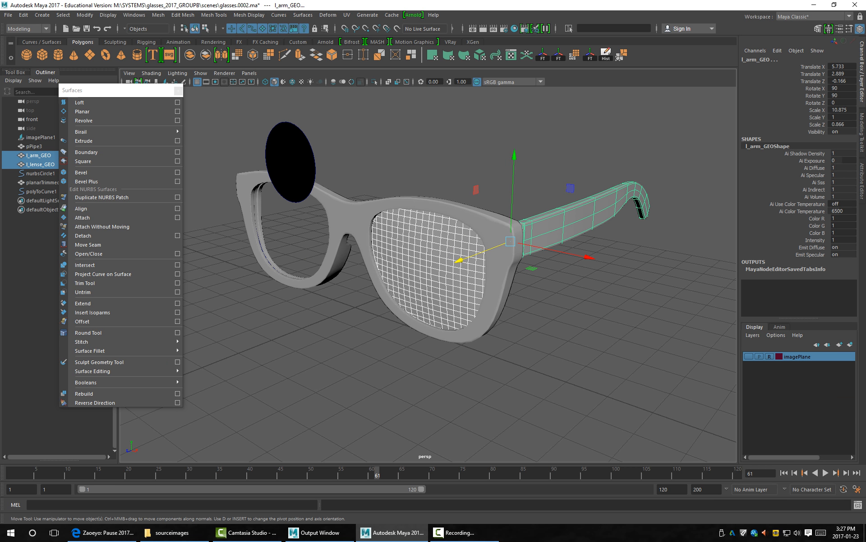
{"action": "key", "text": "ctrl+g"}
Duplicate the lens and arm group and mirror the copy by setting its Scale X to -1.
{"action": "key", "text": "ctrl+g"}
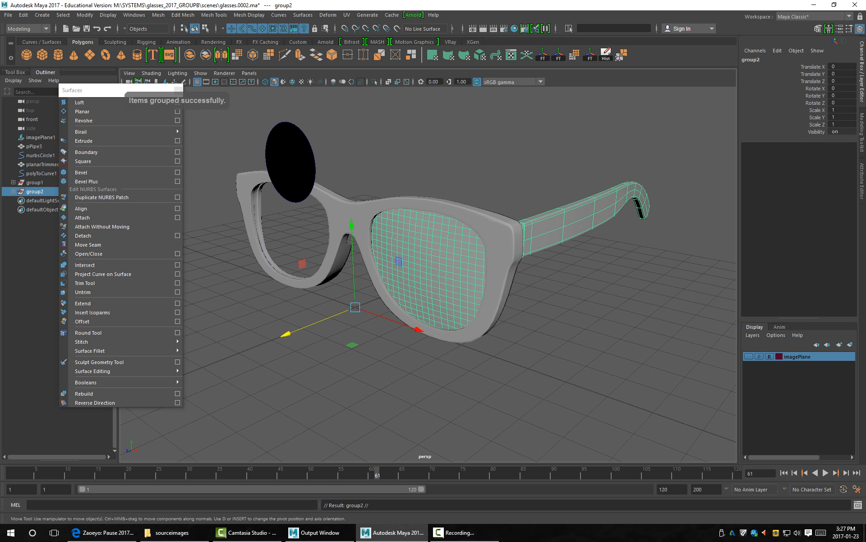
{"action": "type", "text": "-1"}
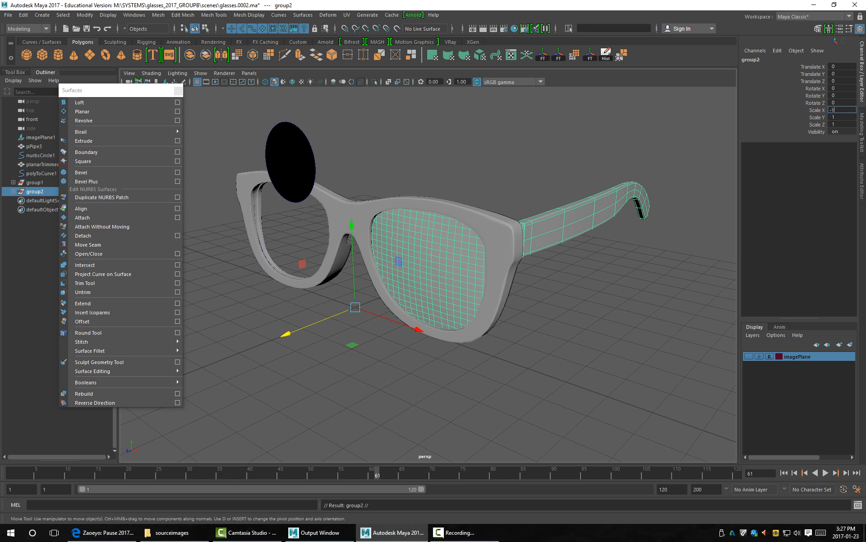
{"action": "key", "text": "Return"}
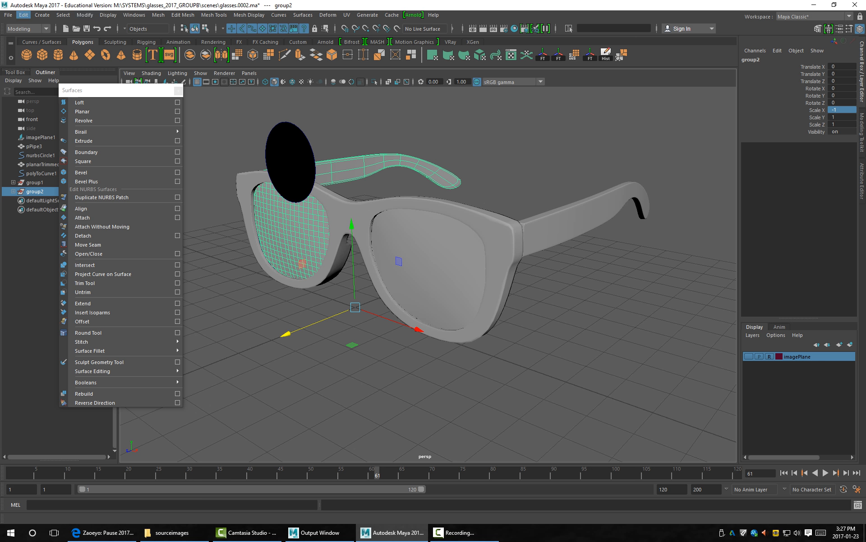
Search and replace names in the mirrored group's hierarchy, changing the prefix l_ to r_.
{"action": "left_click", "coordinate": [63, 15]}
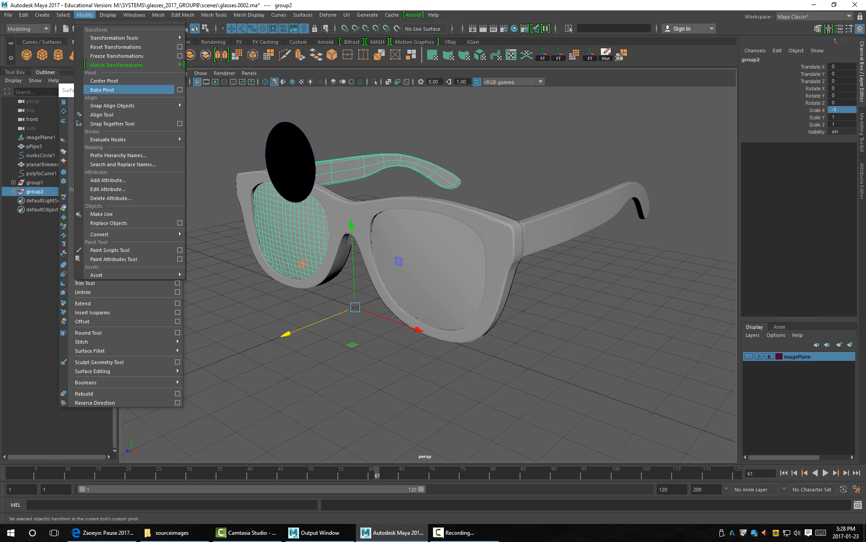
{"action": "left_click", "coordinate": [122, 163]}
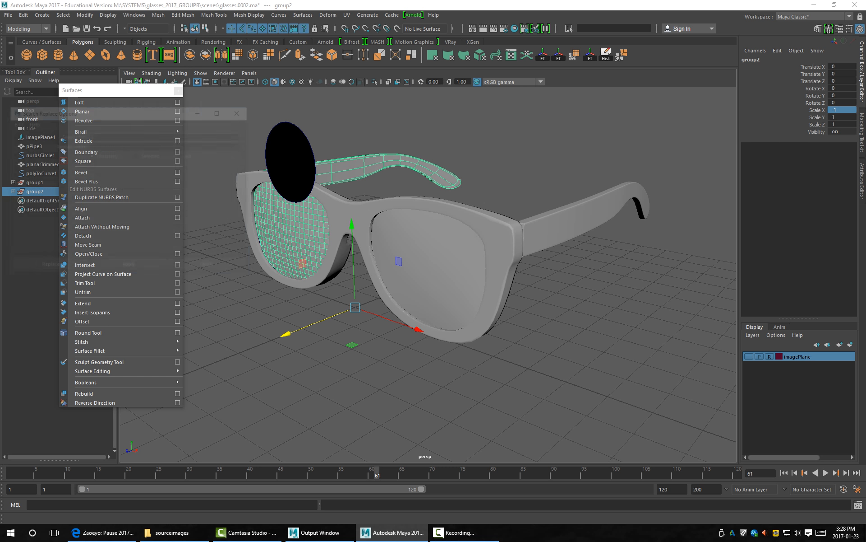
{"action": "type", "text": "l_"}
{"action": "key", "text": "Tab"}
{"action": "type", "text": "R"}
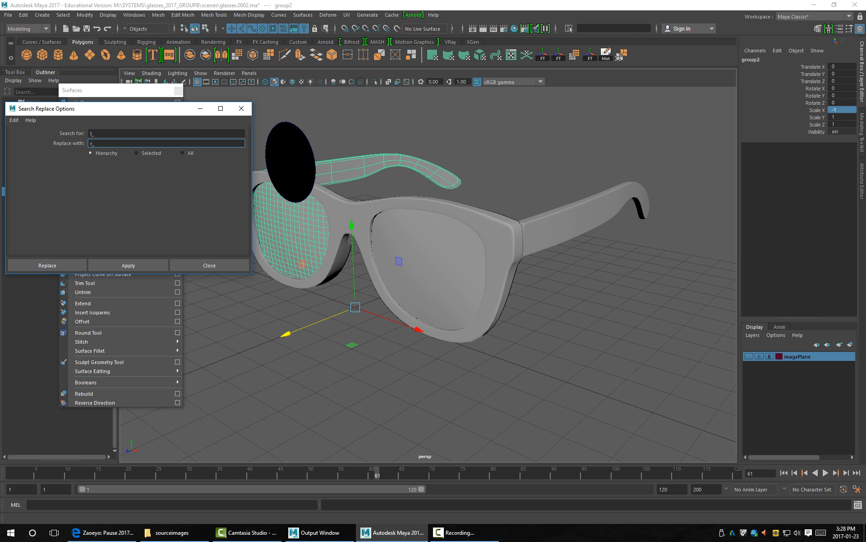
{"action": "left_click", "coordinate": [128, 265]}
{"action": "left_click", "coordinate": [209, 265]}
Select the frame, arms and lenses one at a time to check their object names, and clear the selection.
{"action": "left_click", "coordinate": [338, 217]}
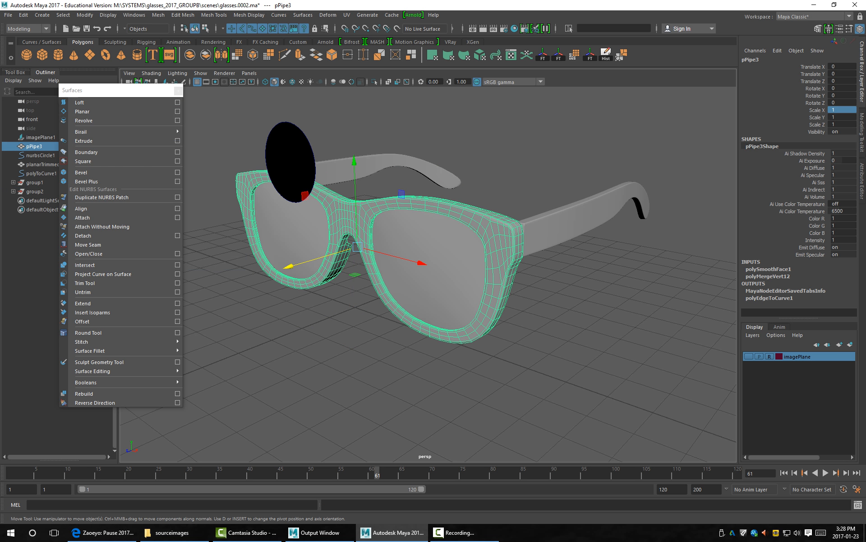
{"action": "key", "text": "Escape"}
{"action": "left_click", "coordinate": [383, 163]}
{"action": "left_click", "coordinate": [293, 235]}
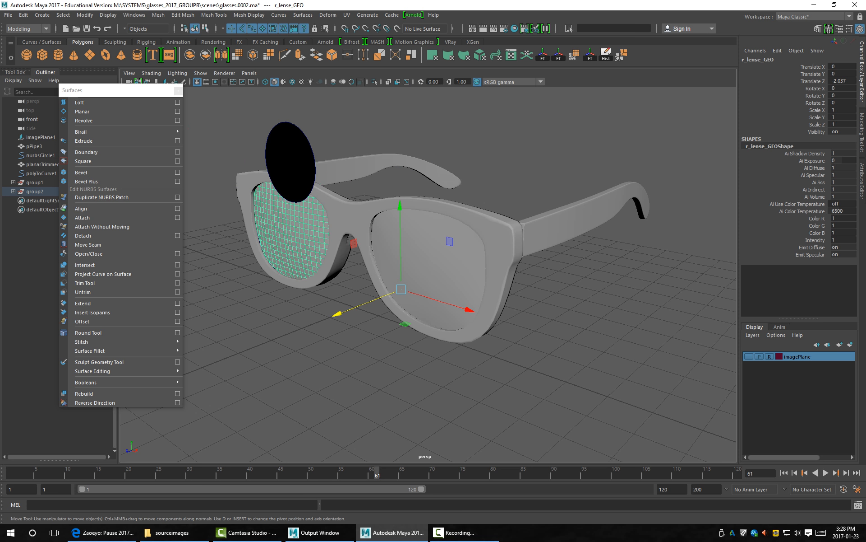
{"action": "left_click", "coordinate": [429, 266]}
{"action": "left_click", "coordinate": [573, 216]}
{"action": "left_click", "coordinate": [587, 144]}
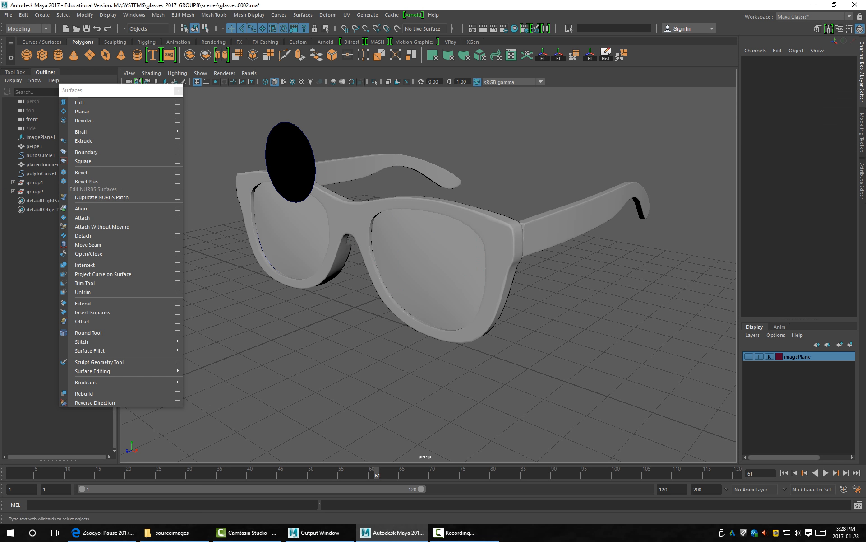
Select by name all objects matching r_* and then all whose names start with l_, and clear the selection.
{"action": "left_click", "coordinate": [613, 28]}
{"action": "type", "text": "r_*"}
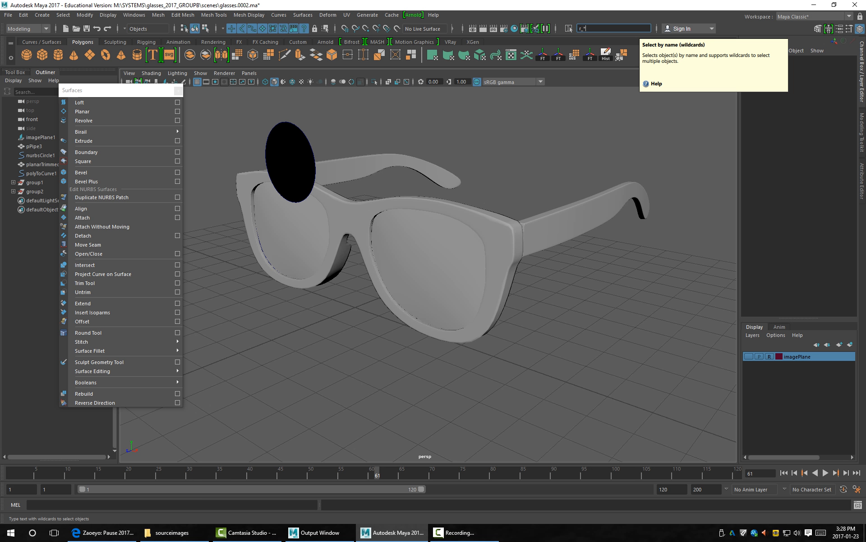
{"action": "key", "text": "Return"}
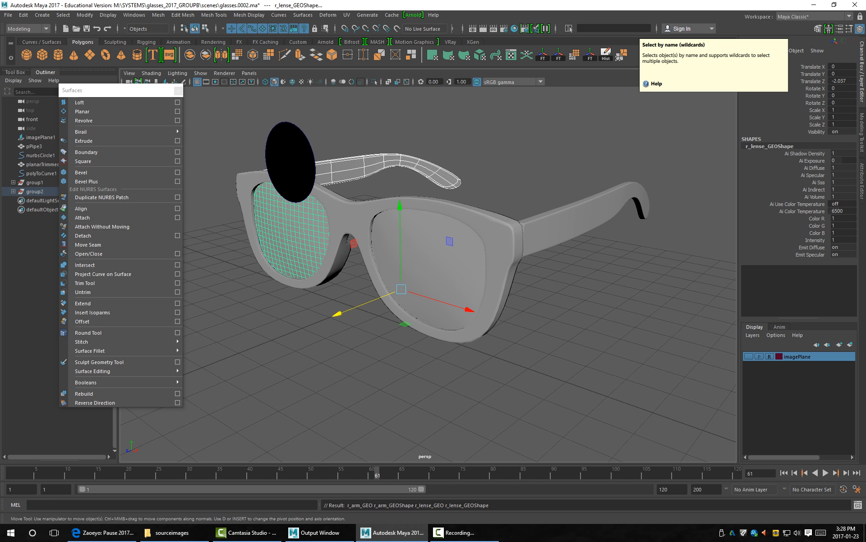
{"action": "left_click", "coordinate": [638, 28]}
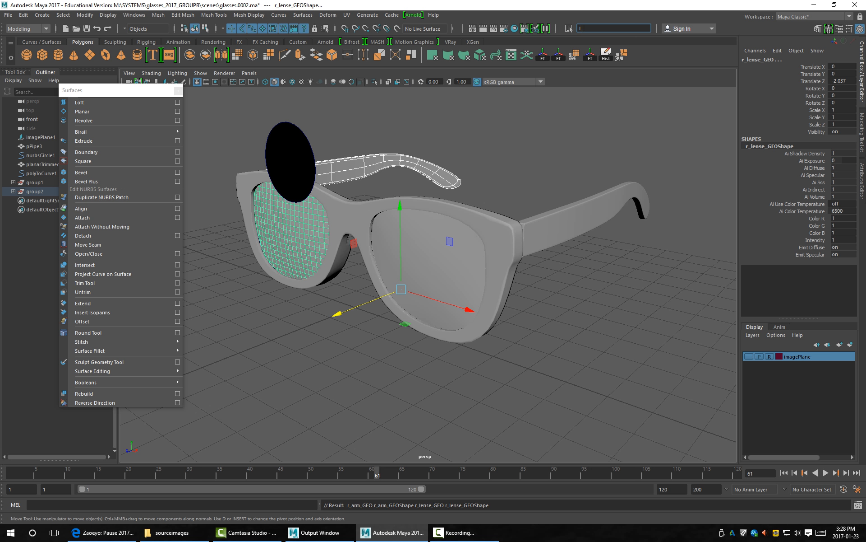
{"action": "key", "text": "Return"}
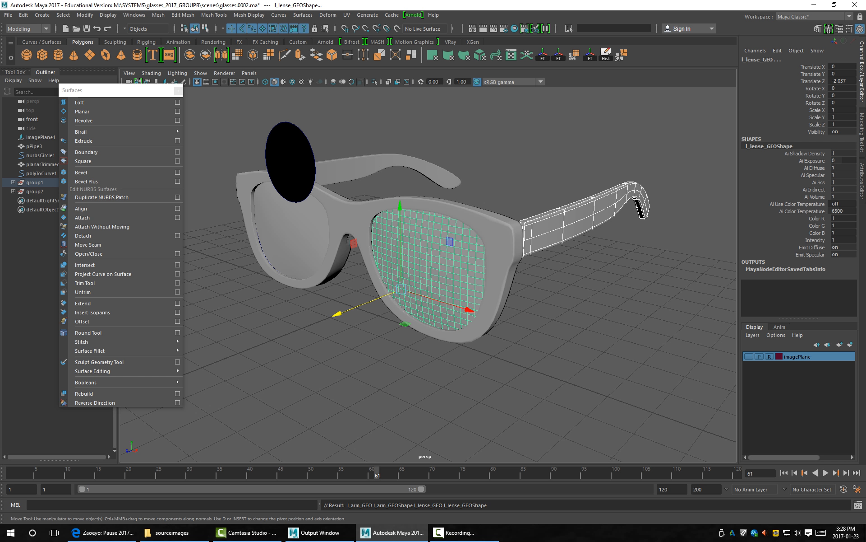
{"action": "left_click", "coordinate": [580, 28]}
{"action": "key", "text": "alt+d"}
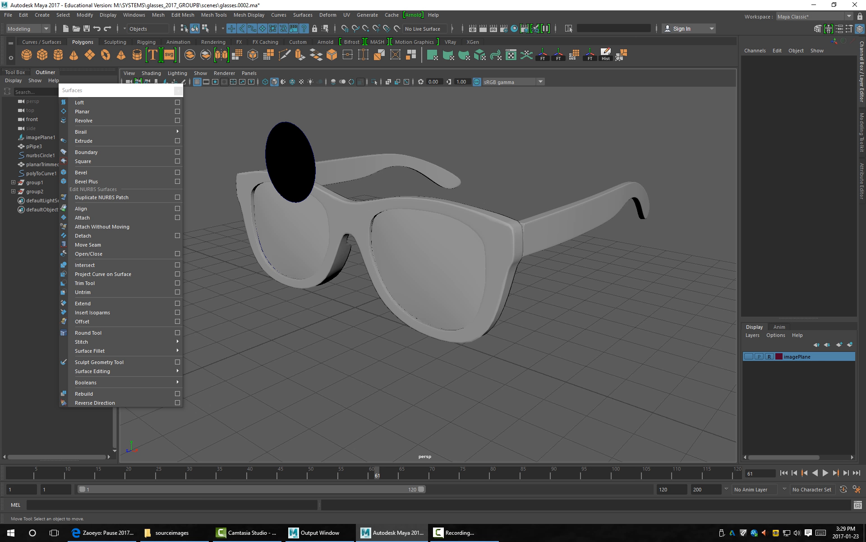
{"action": "right_click_drag", "start_coordinate": [561, 123], "coordinate": [600, 123], "text": "alt"}
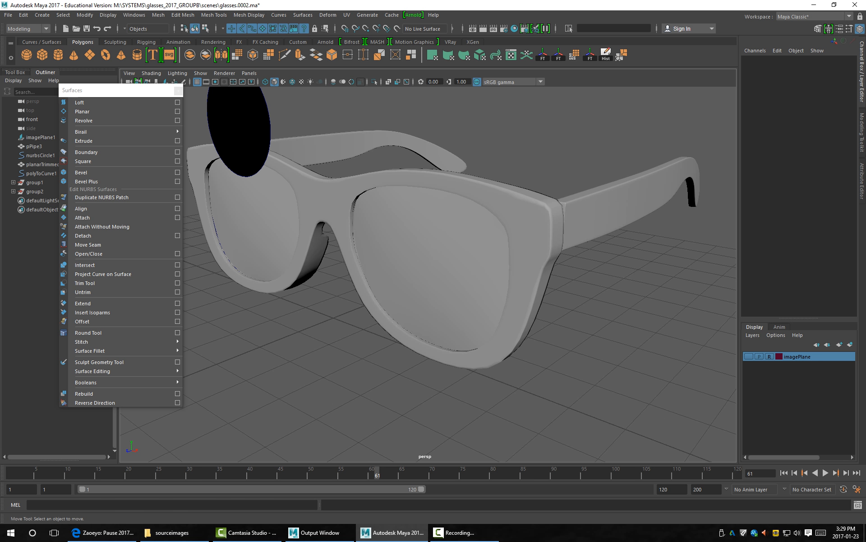
{"action": "left_click_drag", "start_coordinate": [601, 123], "coordinate": [569, 97], "text": "alt"}
{"action": "right_click_drag", "start_coordinate": [568, 97], "coordinate": [510, 97], "text": "alt"}
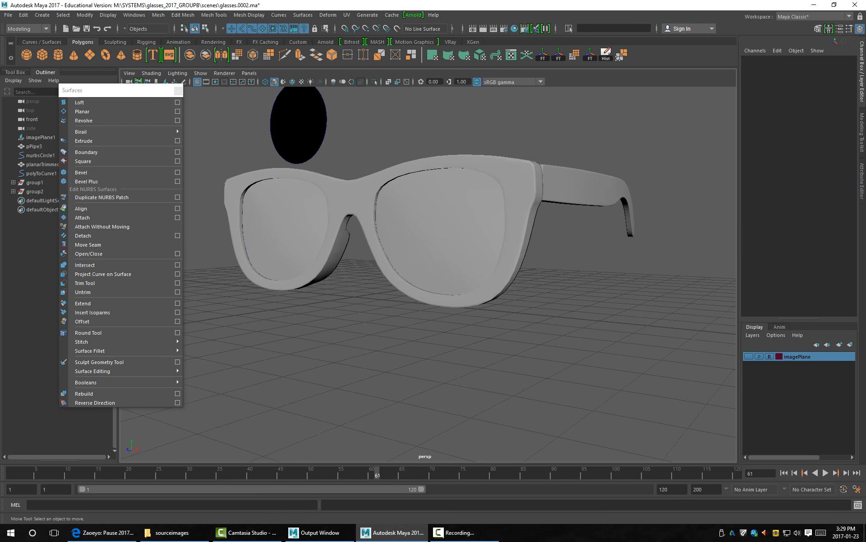
{"action": "left_click_drag", "start_coordinate": [510, 97], "coordinate": [397, 101], "text": "alt"}
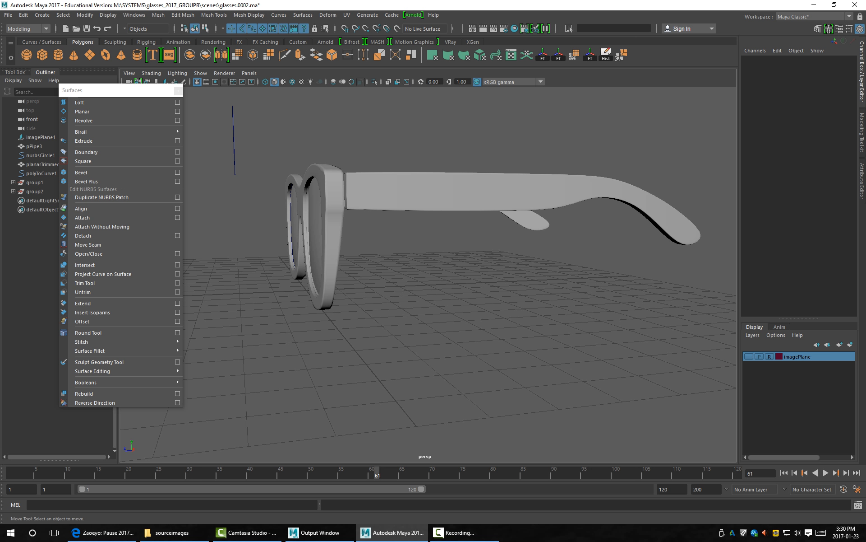
{"action": "left_click_drag", "start_coordinate": [428, 270], "coordinate": [328, 271], "text": "alt"}
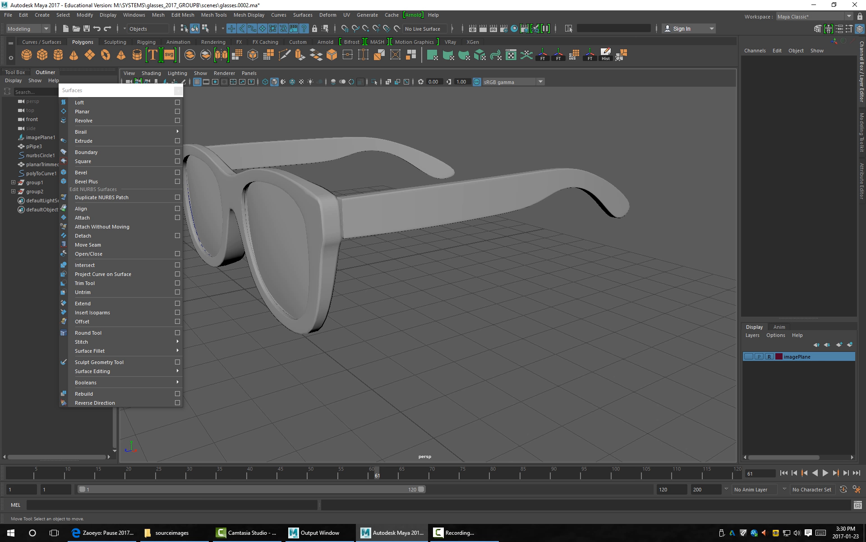
{"action": "mouse_move", "coordinate": [458, 274]}
{"action": "left_mouse_down", "text": "alt"}
{"action": "mouse_move", "coordinate": [361, 307]}
{"action": "mouse_move", "coordinate": [465, 266]}
{"action": "mouse_move", "coordinate": [458, 285]}
{"action": "mouse_move", "coordinate": [406, 288]}
{"action": "mouse_move", "coordinate": [402, 244]}
{"action": "mouse_move", "coordinate": [424, 298]}
{"action": "mouse_move", "coordinate": [456, 271]}
{"action": "left_mouse_up", "text": "alt"}
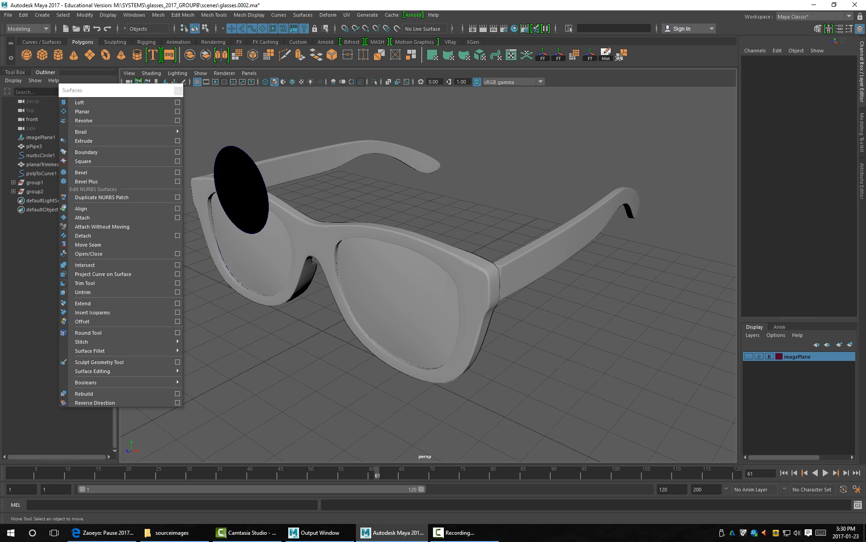
Delete the mirrored right lens and right arm along with their group.
{"action": "left_click", "coordinate": [254, 262]}
{"action": "left_click", "coordinate": [316, 160], "text": "shift"}
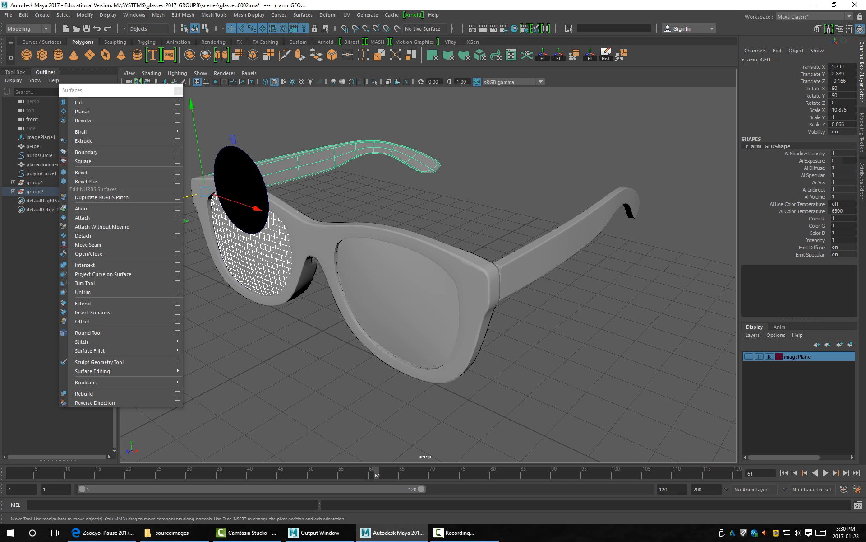
{"action": "key", "text": "Delete"}
{"action": "key", "text": "ctrl+z"}
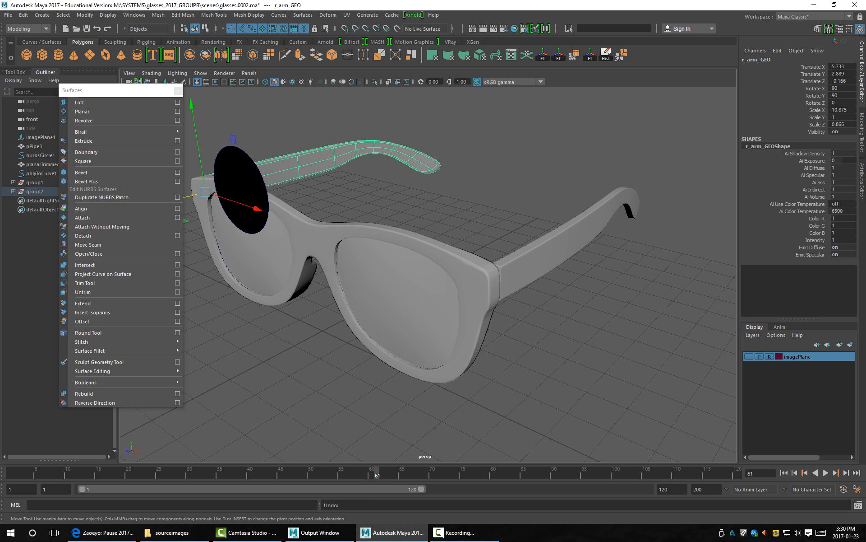
{"action": "key", "text": "Delete"}
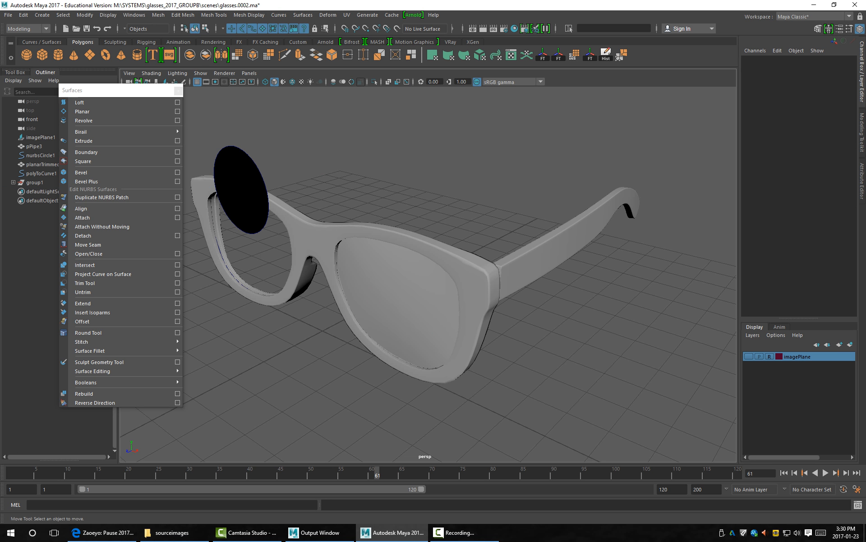
Rename the glasses frame object frame_GEO.
{"action": "left_click", "coordinate": [322, 234]}
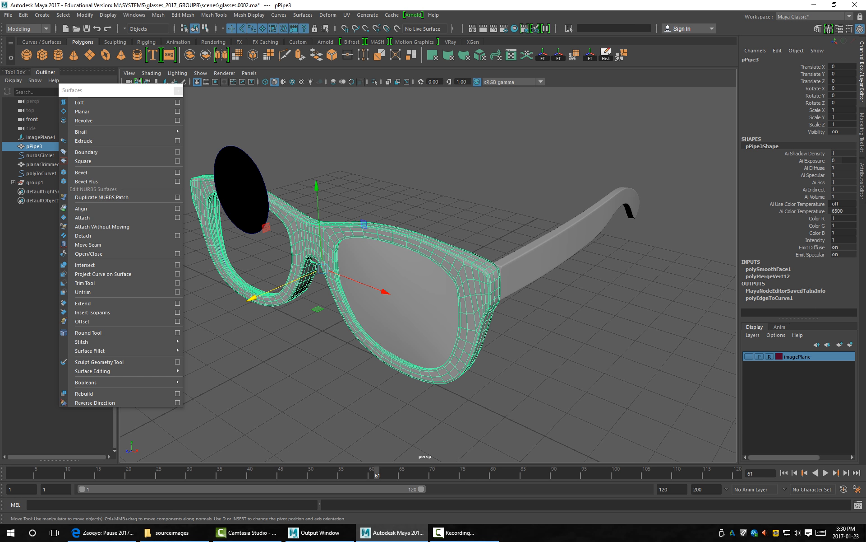
{"action": "left_click", "coordinate": [751, 59]}
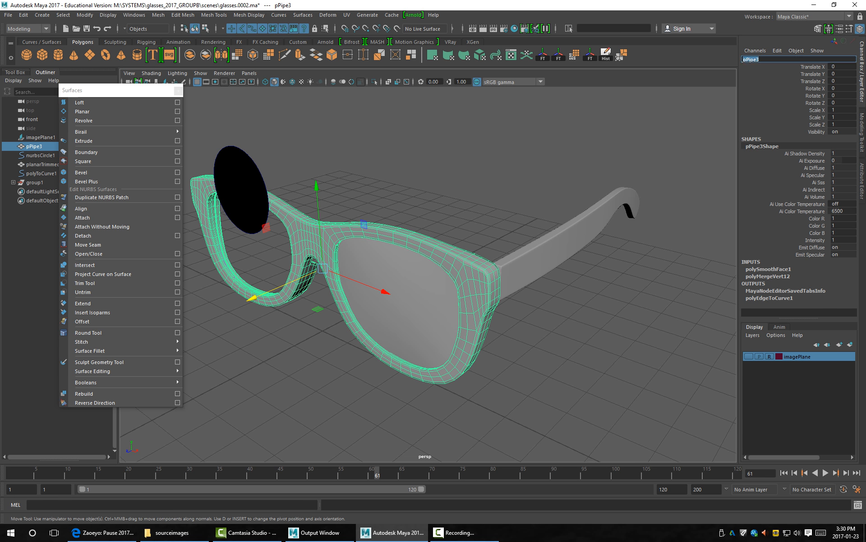
{"action": "type", "text": "frame_GEO"}
{"action": "key", "text": "Return"}
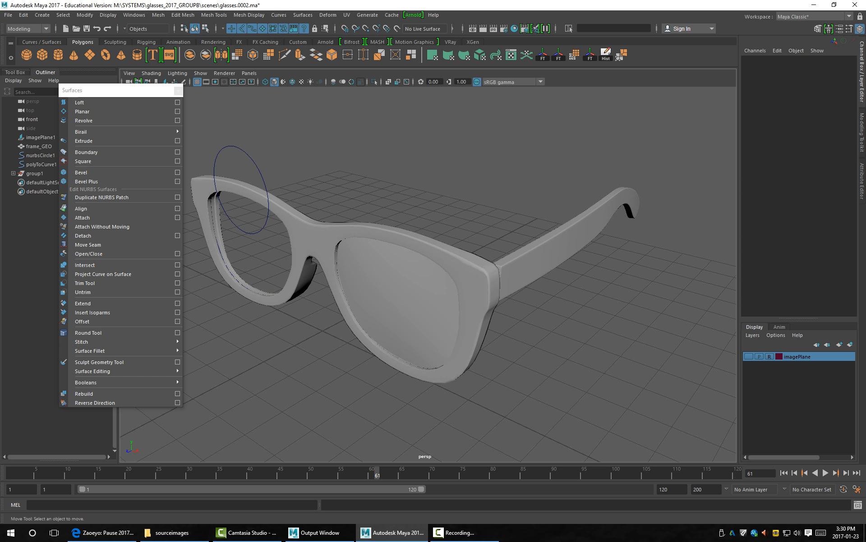
Delete the leftover NURBS circle in front of the frame and close the floating Surfaces menu.
{"action": "key", "text": "Delete"}
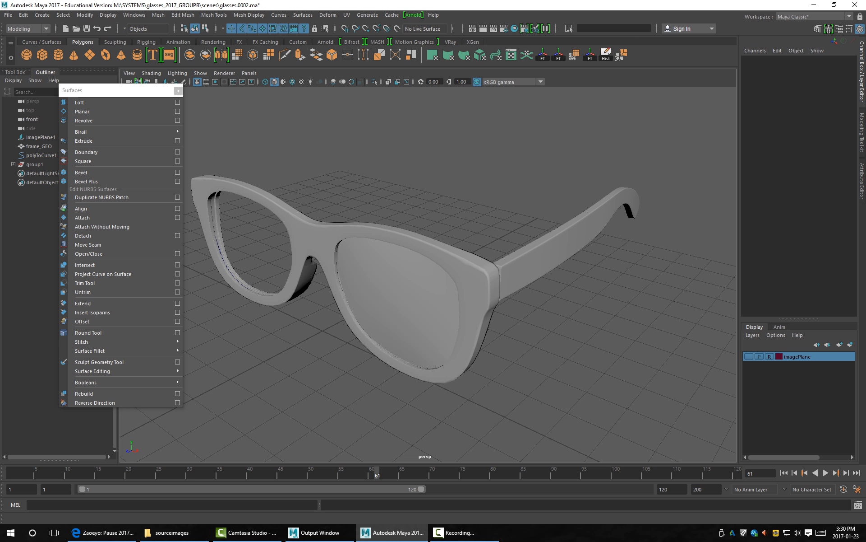
{"action": "left_click", "coordinate": [178, 90]}
{"action": "left_click", "coordinate": [39, 146]}
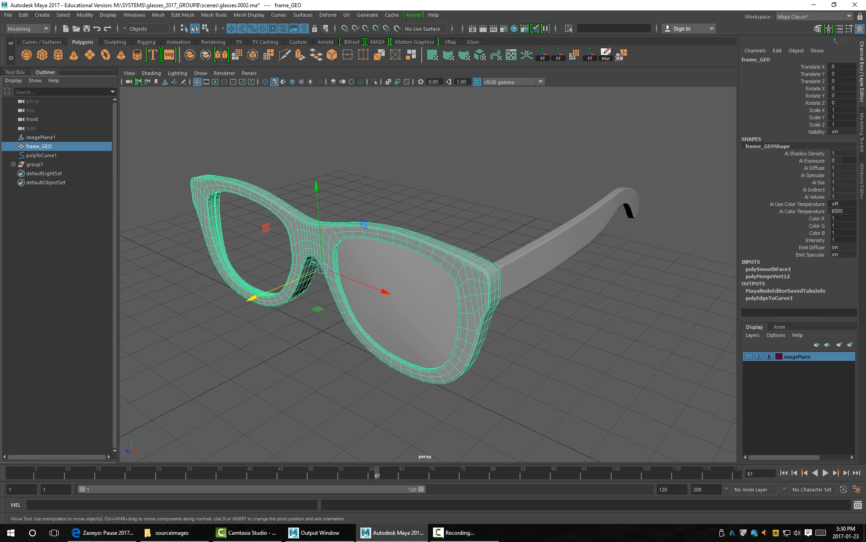
{"action": "key", "text": "1"}
Select the left lens and left arm in the scene and unparent them from their group.
{"action": "left_click", "coordinate": [398, 298]}
{"action": "left_click", "coordinate": [560, 244], "text": "shift"}
{"action": "key", "text": "shift+p"}
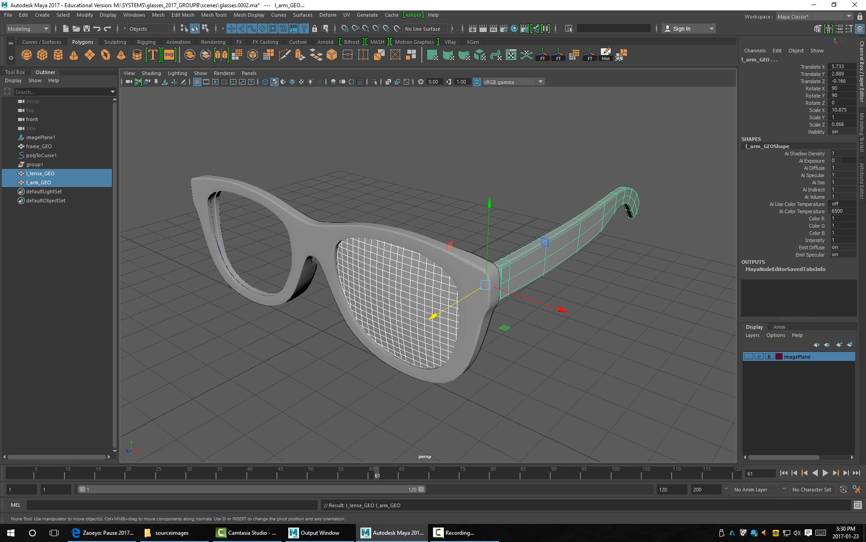
Delete the empty group1 and the leftover polyToCurve1 curve from the scene.
{"action": "left_click", "coordinate": [40, 173]}
{"action": "left_click", "coordinate": [35, 164]}
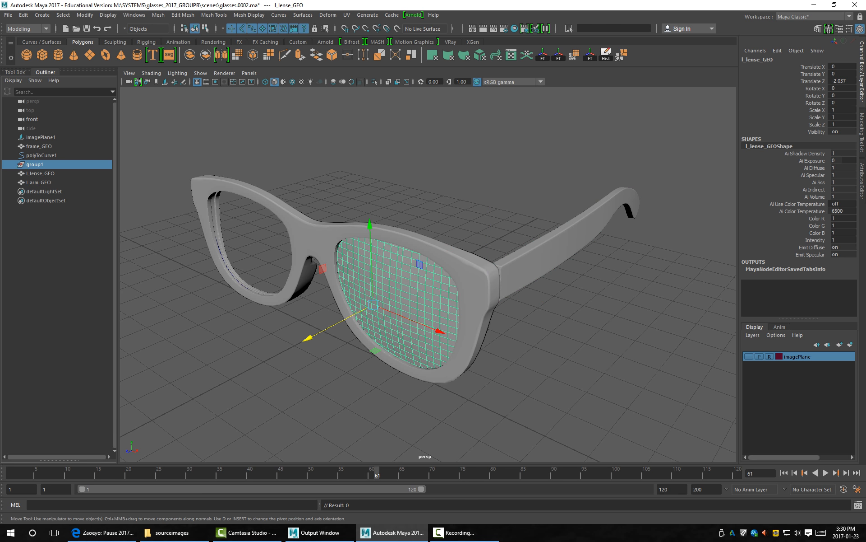
{"action": "key", "text": "Delete"}
{"action": "left_click", "coordinate": [41, 155]}
{"action": "key", "text": "Delete"}
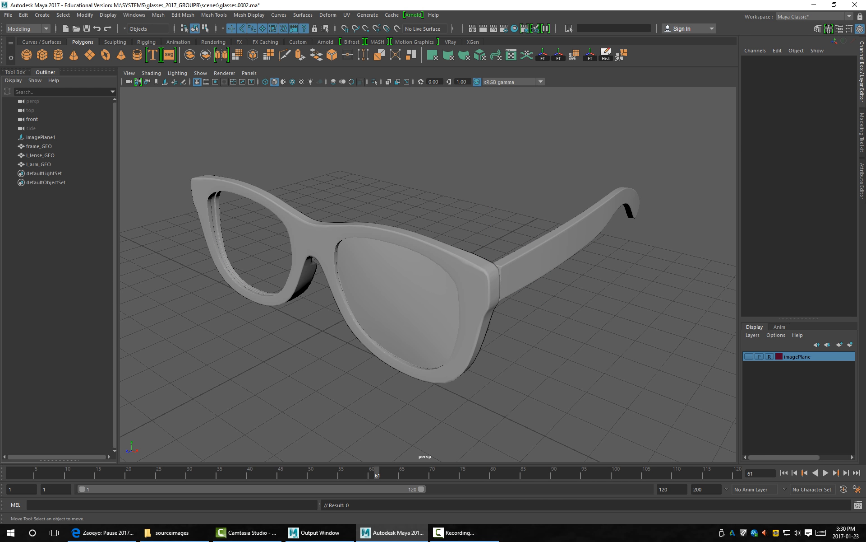
Select l_lense_GEO and l_arm_GEO without the frame and group them.
{"action": "left_click_drag", "start_coordinate": [39, 146], "coordinate": [39, 164]}
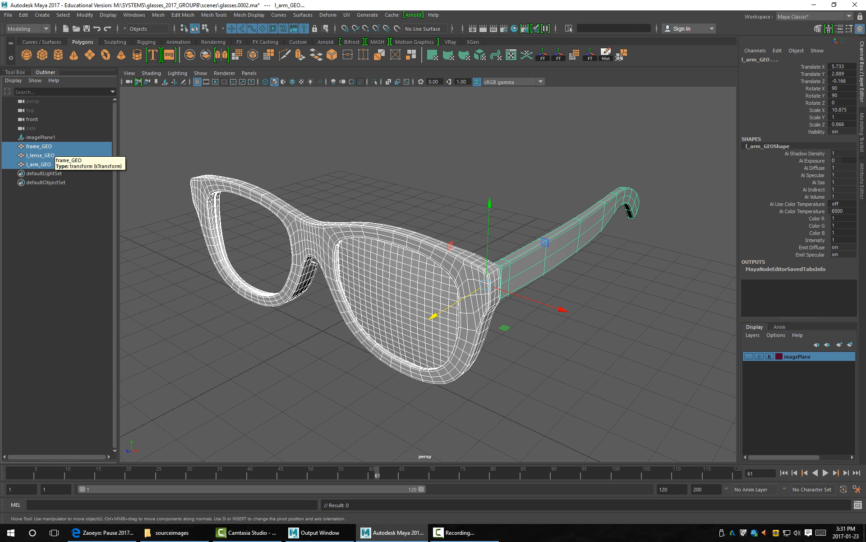
{"action": "left_click", "coordinate": [41, 155]}
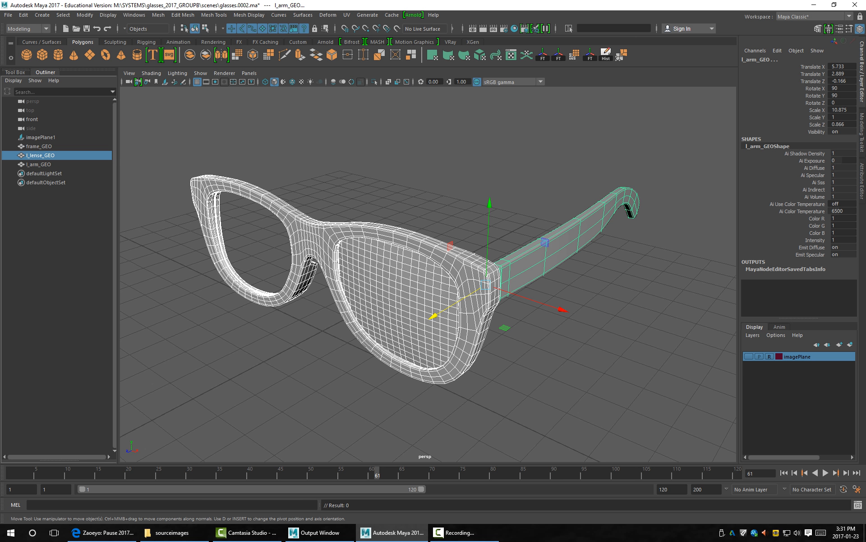
{"action": "left_click", "coordinate": [38, 164], "text": "ctrl"}
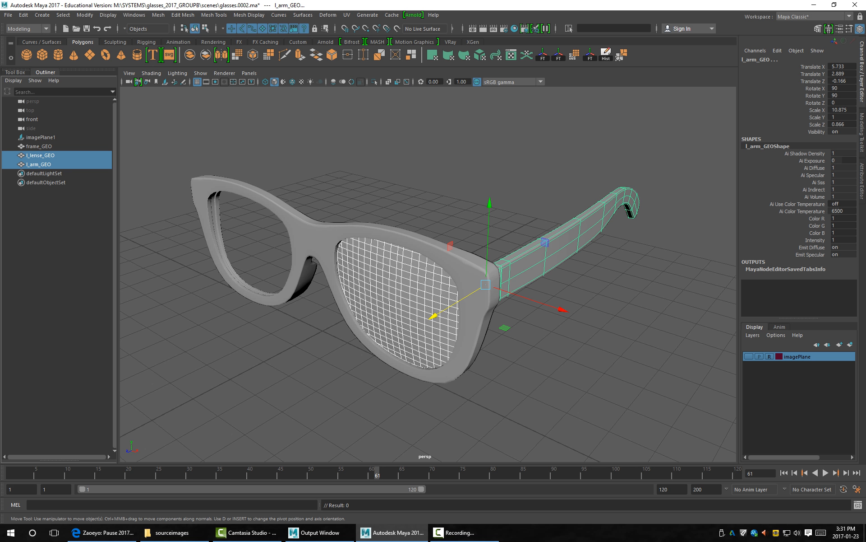
{"action": "key", "text": "ctrl+g"}
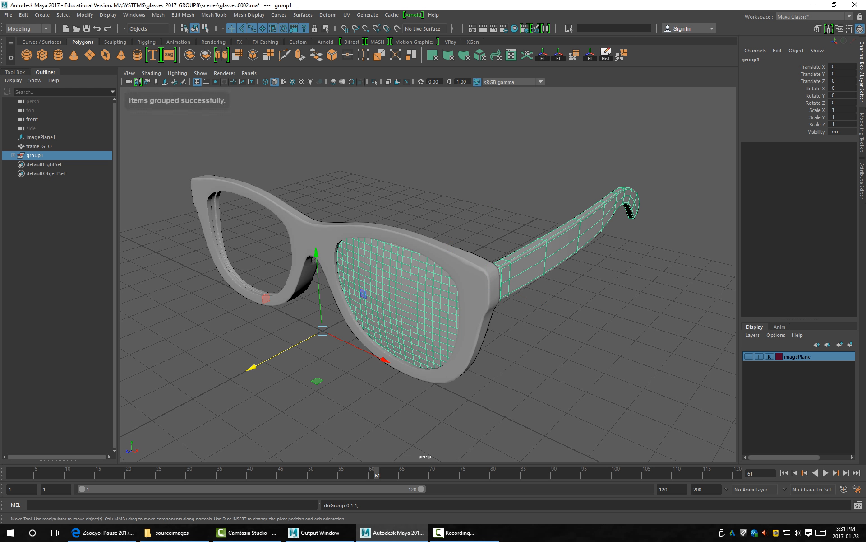
Duplicate the left lens and arm group and mirror the copy across the frame with a Scale X of -1.
{"action": "left_click_drag", "start_coordinate": [316, 357], "coordinate": [374, 364], "text": "alt"}
{"action": "middle_click_drag", "start_coordinate": [375, 365], "coordinate": [397, 292], "text": "alt"}
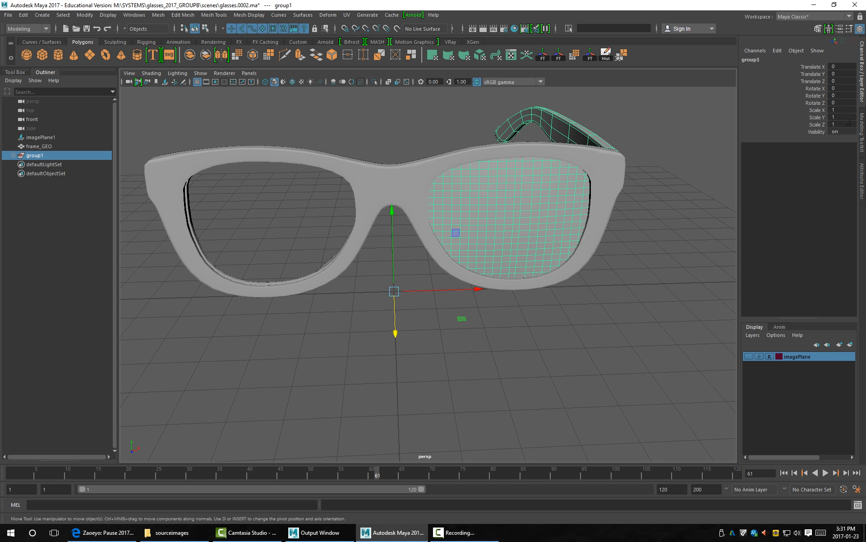
{"action": "left_click", "coordinate": [832, 110]}
{"action": "key", "text": "Return"}
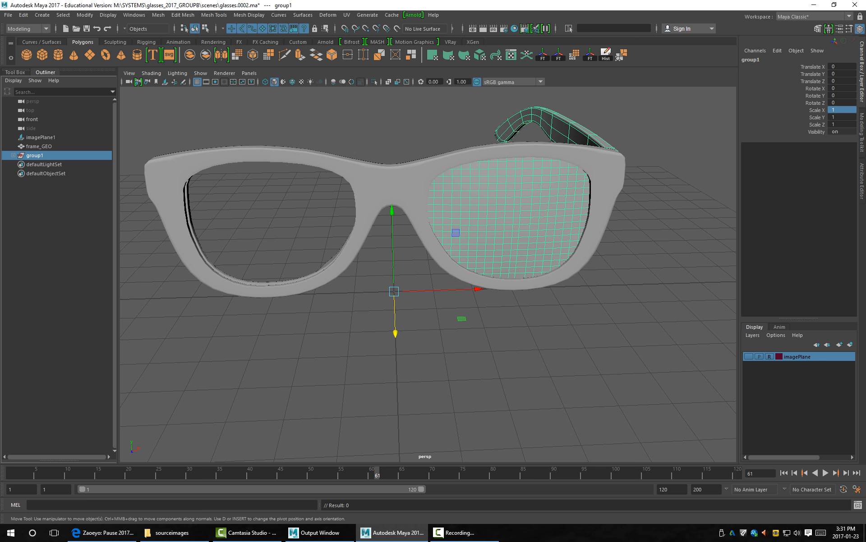
{"action": "key", "text": "ctrl+d"}
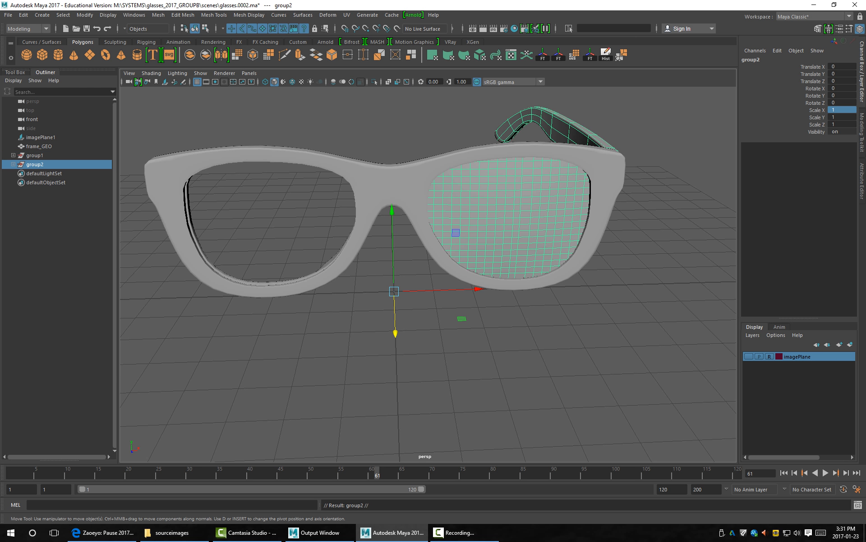
{"action": "left_click", "coordinate": [842, 110]}
{"action": "type", "text": "-1"}
{"action": "key", "text": "Return"}
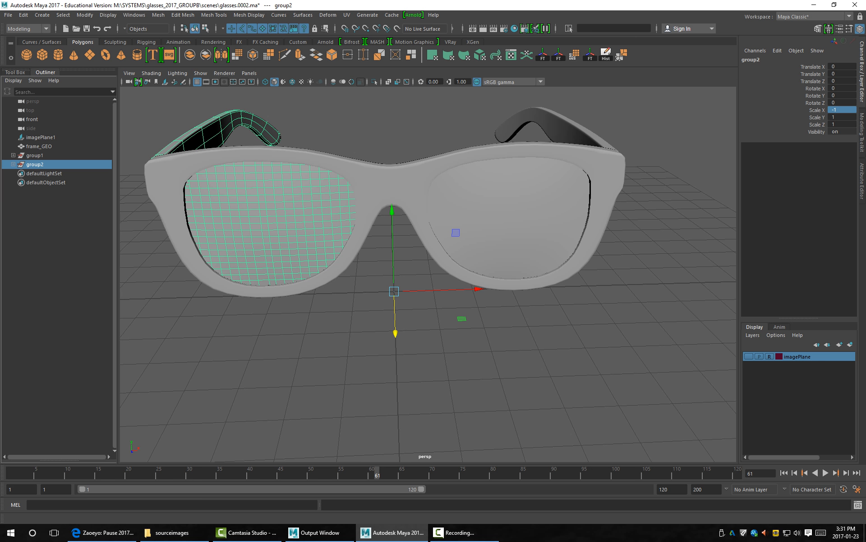
Expand group1 and group2 in the scene hierarchy and select the lens and arm inside each of them.
{"action": "left_click", "coordinate": [13, 164]}
{"action": "left_click", "coordinate": [13, 155]}
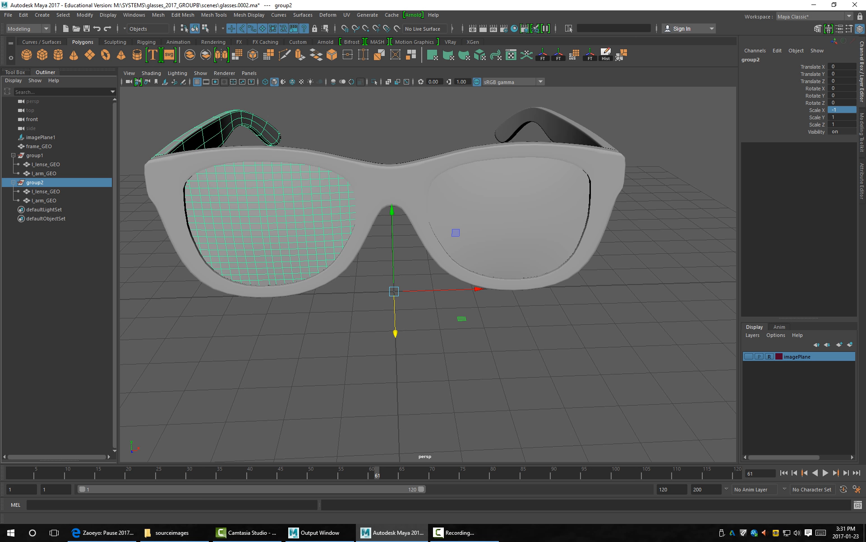
{"action": "left_click", "coordinate": [45, 164]}
{"action": "left_click", "coordinate": [44, 173], "text": "shift"}
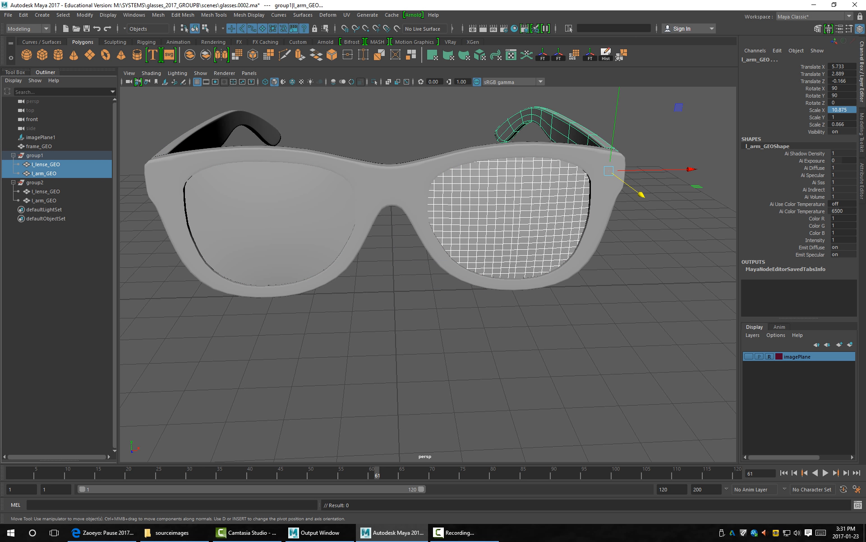
{"action": "left_click", "coordinate": [45, 192], "text": "ctrl"}
{"action": "left_click", "coordinate": [43, 200], "text": "ctrl"}
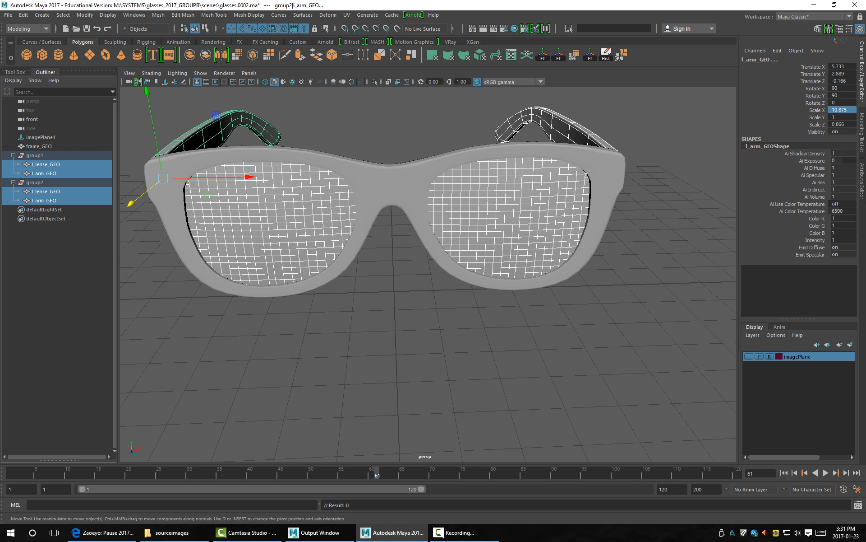
Try to unparent the identically named lenses and arms from group1 and group2.
{"action": "left_click_drag", "start_coordinate": [54, 200], "coordinate": [55, 219]}
{"action": "left_click", "coordinate": [45, 191]}
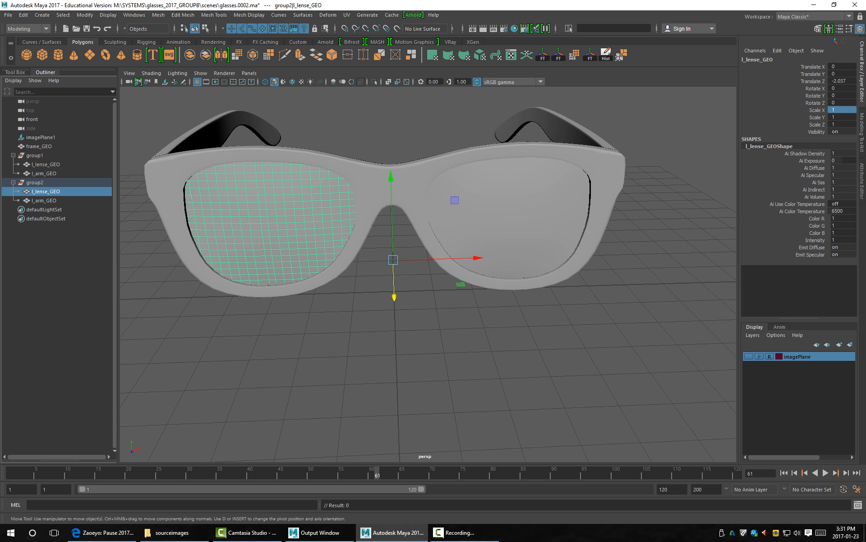
{"action": "left_click", "coordinate": [44, 201], "text": "ctrl"}
{"action": "left_click", "coordinate": [45, 165], "text": "ctrl"}
{"action": "left_click", "coordinate": [44, 173], "text": "ctrl"}
{"action": "left_click", "coordinate": [44, 201]}
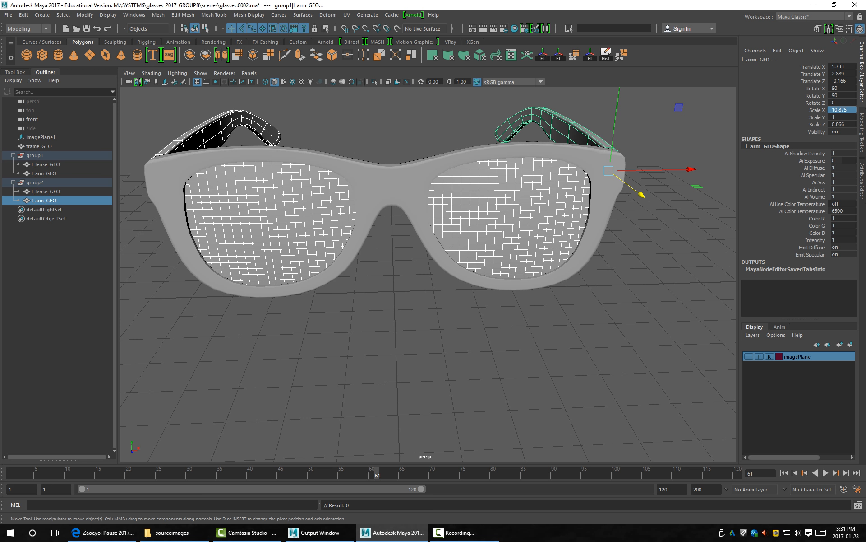
{"action": "left_click", "coordinate": [45, 192]}
{"action": "left_click", "coordinate": [44, 201], "text": "ctrl"}
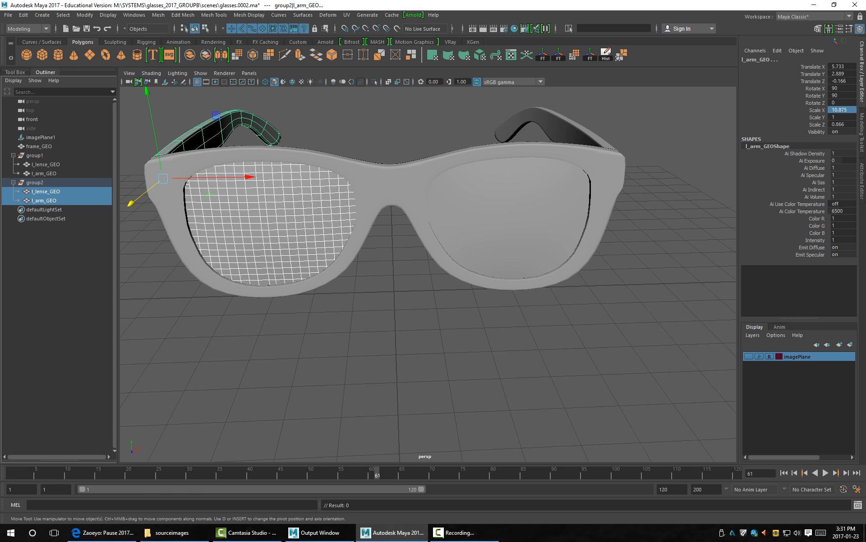
{"action": "left_click", "coordinate": [46, 165], "text": "ctrl"}
{"action": "left_click", "coordinate": [44, 173], "text": "ctrl"}
{"action": "key", "text": "shift+p"}
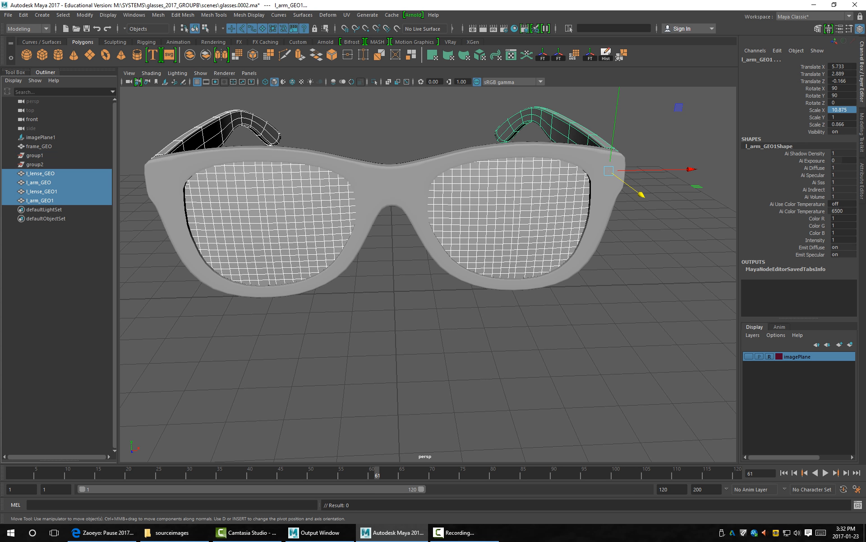
Undo the unparenting so the lenses and arms go back into their groups.
{"action": "left_click_drag", "start_coordinate": [42, 191], "coordinate": [41, 200]}
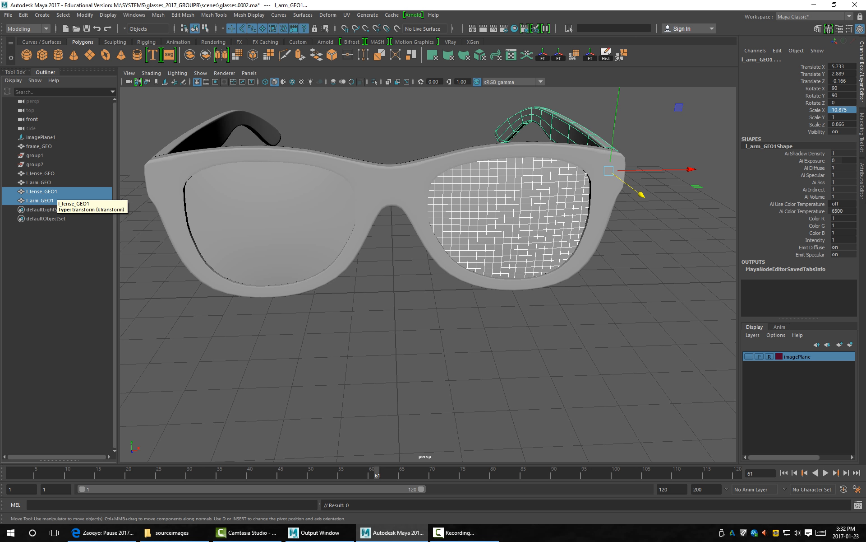
{"action": "key", "text": "ctrl+z"}
{"action": "key", "text": "ctrl+z"}
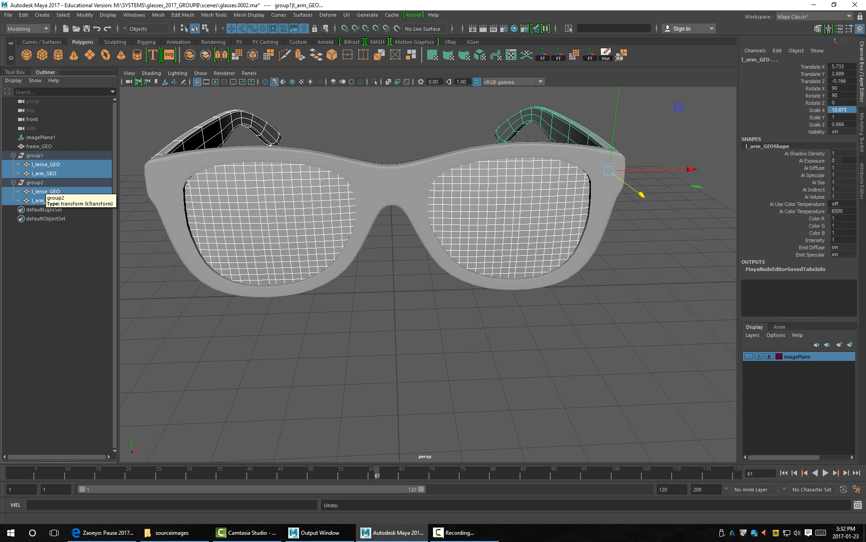
Rename the objects in the group2 hierarchy by searching for l_ and replacing it with r_.
{"action": "left_click", "coordinate": [45, 184]}
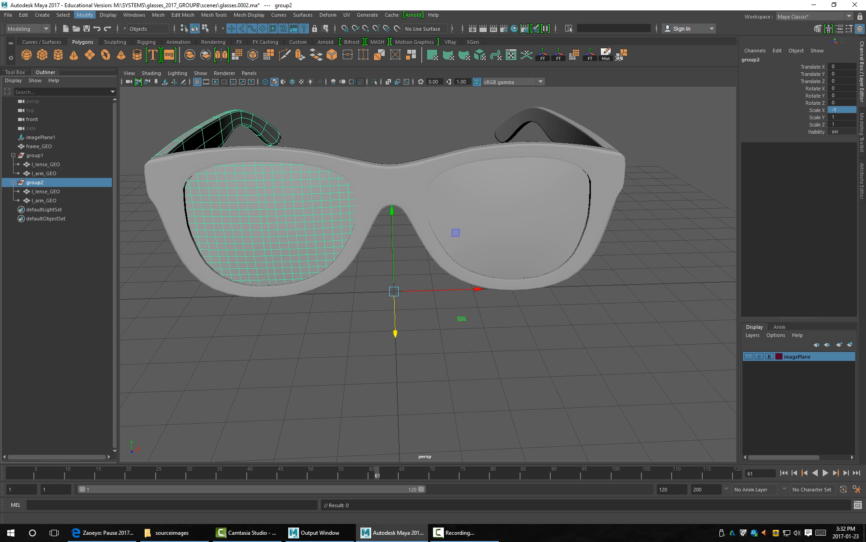
{"action": "left_click", "coordinate": [85, 14]}
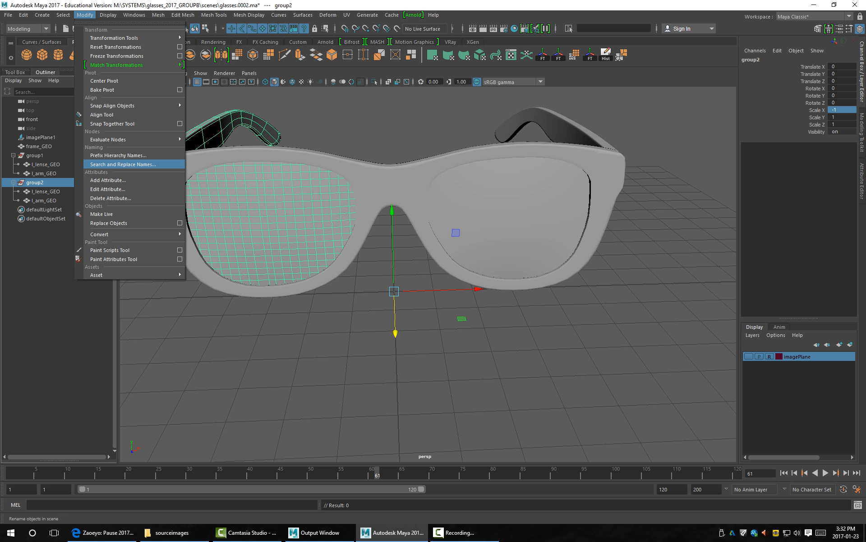
{"action": "left_click", "coordinate": [123, 164]}
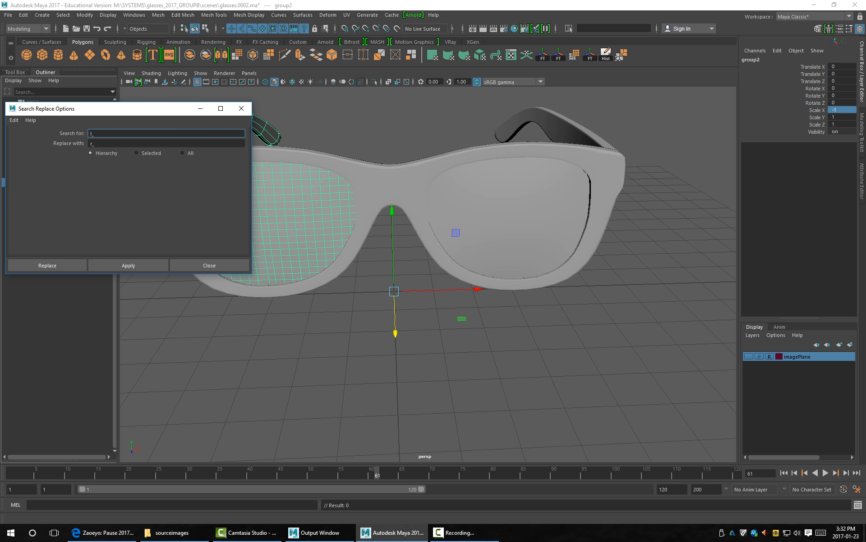
{"action": "double_click", "coordinate": [92, 133]}
{"action": "type", "text": "l"}
{"action": "key", "text": "Tab"}
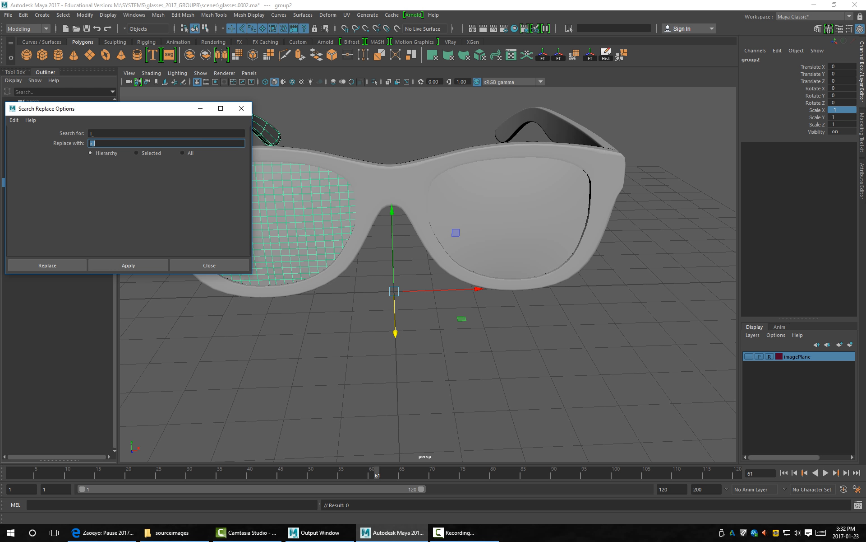
{"action": "type", "text": "r"}
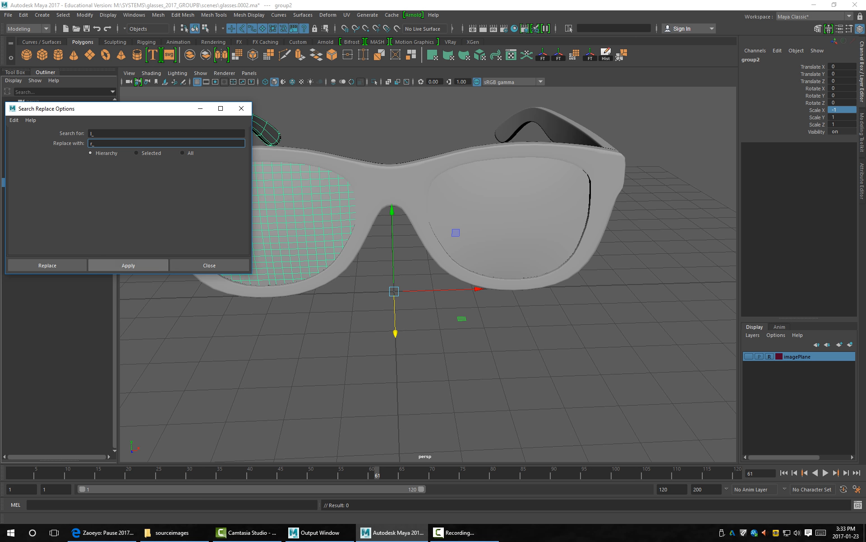
{"action": "left_click", "coordinate": [128, 265]}
{"action": "left_click", "coordinate": [209, 265]}
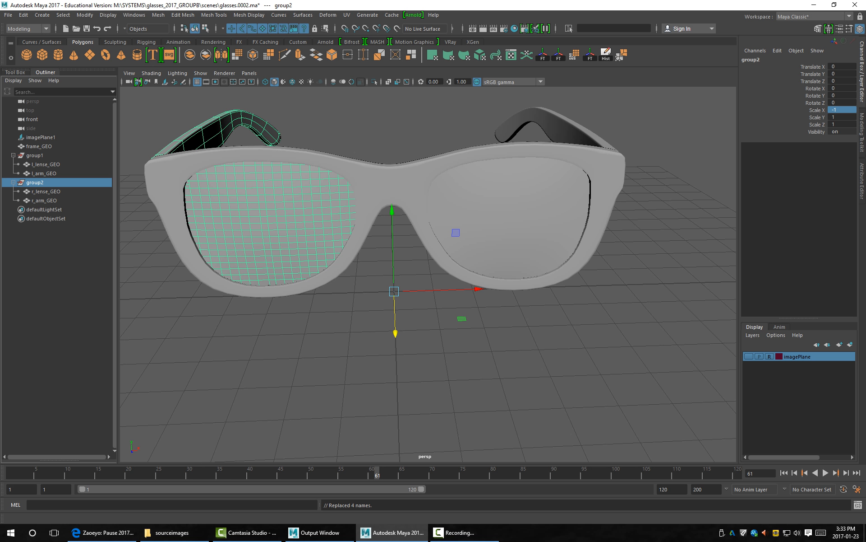
Try to unparent l_lense_GEO, l_arm_GEO, r_lense_GEO and r_arm_GEO from their groups, and undo it.
{"action": "left_click", "coordinate": [45, 164]}
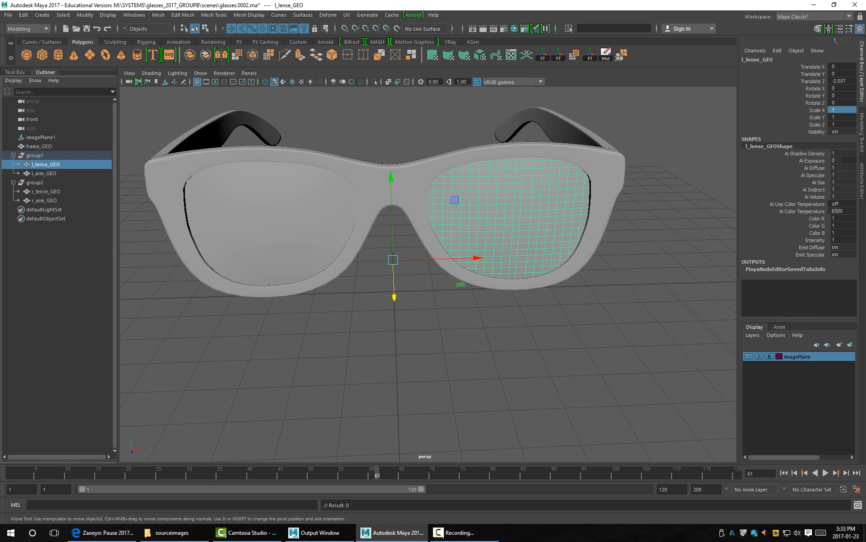
{"action": "left_click", "coordinate": [44, 173], "text": "ctrl"}
{"action": "left_click", "coordinate": [46, 191], "text": "ctrl"}
{"action": "left_click", "coordinate": [44, 200], "text": "ctrl"}
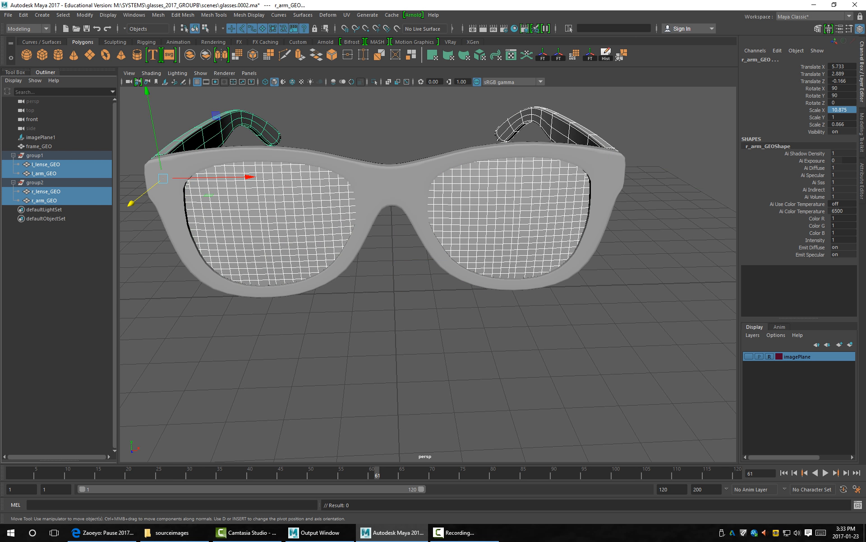
{"action": "key", "text": "shift+p"}
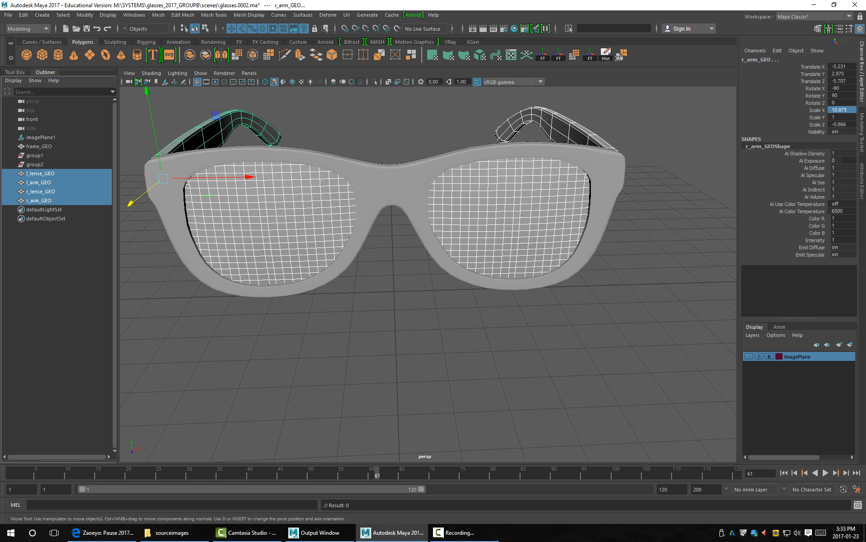
{"action": "key", "text": "ctrl+z"}
{"action": "left_click", "coordinate": [34, 182]}
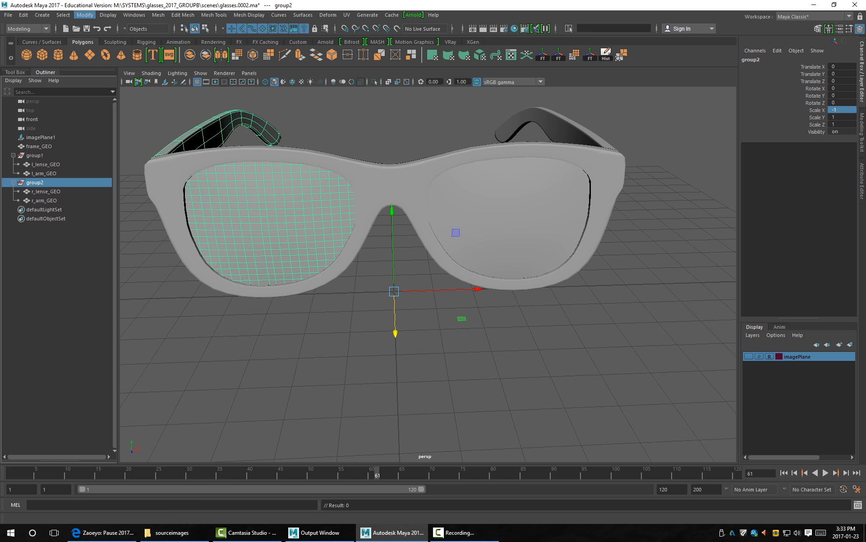
{"action": "left_click", "coordinate": [84, 15]}
{"action": "mouse_move", "coordinate": [63, 15]}
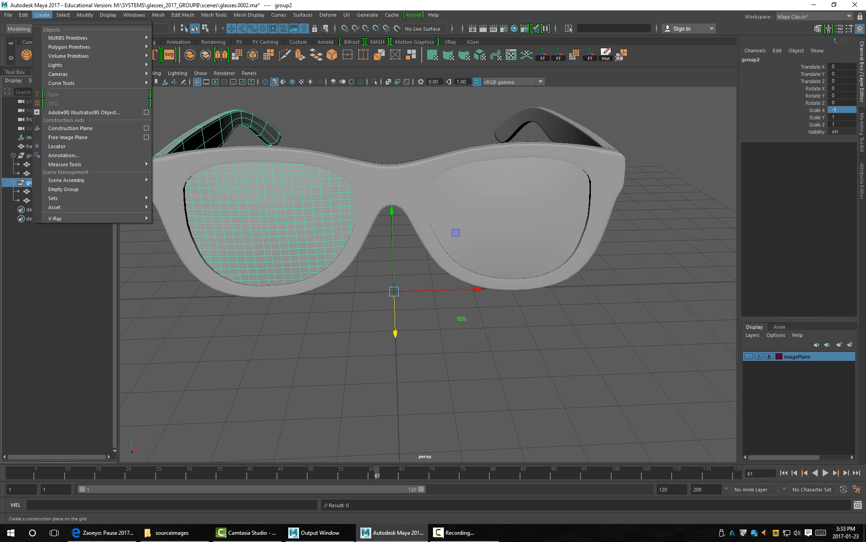
{"action": "key", "text": "alt+d"}
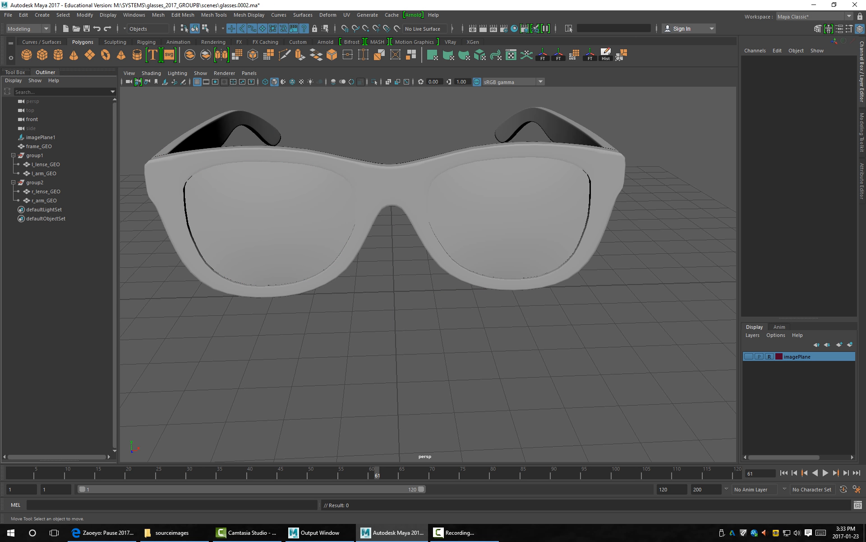
{"action": "left_click", "coordinate": [34, 182]}
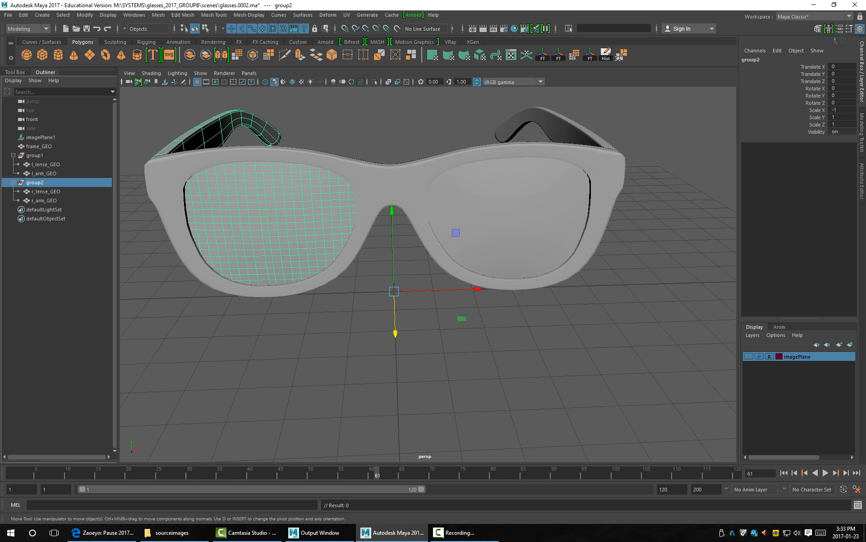
{"action": "left_click", "coordinate": [35, 155]}
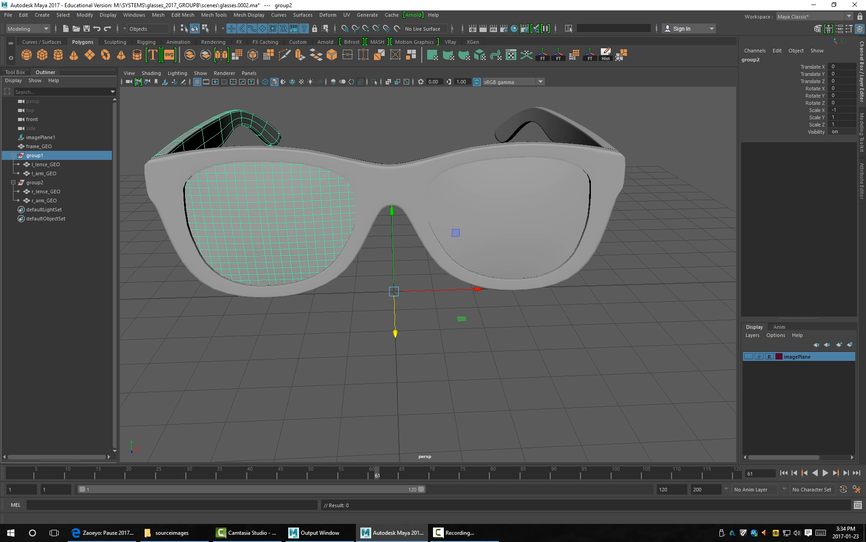
{"action": "left_click", "coordinate": [34, 182]}
{"action": "left_click", "coordinate": [34, 154]}
{"action": "left_click", "coordinate": [44, 173], "text": "ctrl"}
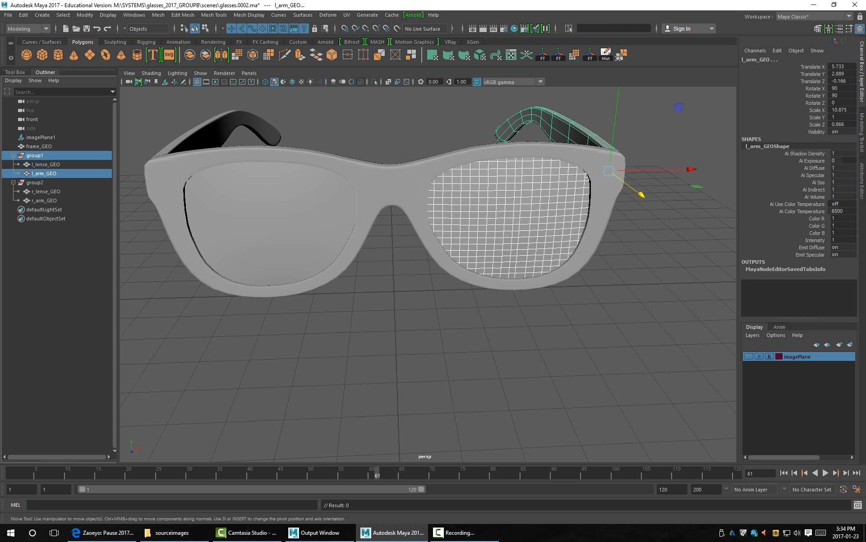
{"action": "left_click", "coordinate": [34, 182], "text": "ctrl"}
{"action": "left_click", "coordinate": [44, 173], "text": "ctrl"}
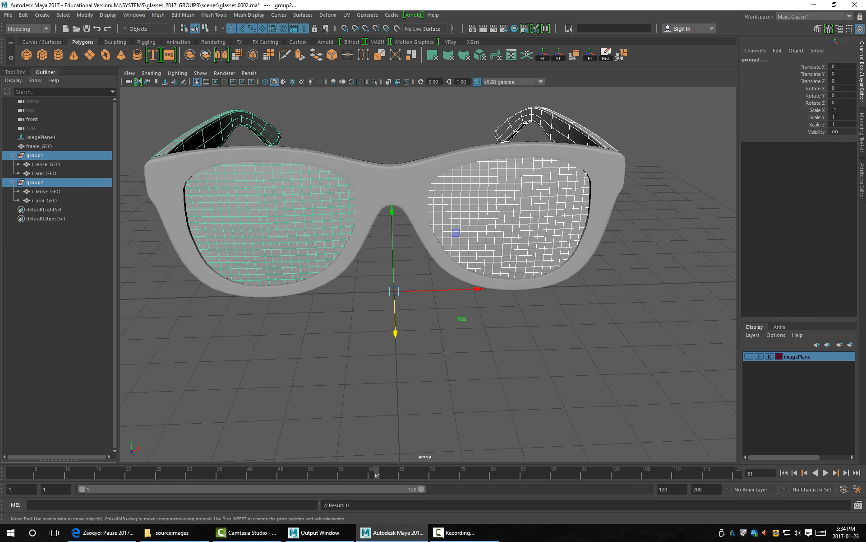
{"action": "left_click", "coordinate": [51, 183]}
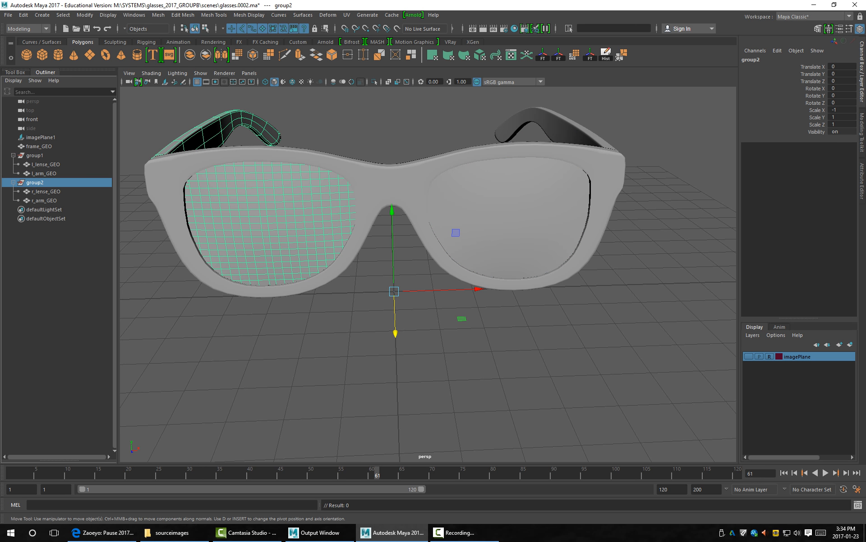
{"action": "left_click", "coordinate": [50, 191]}
{"action": "left_click", "coordinate": [48, 200]}
{"action": "left_click", "coordinate": [46, 191]}
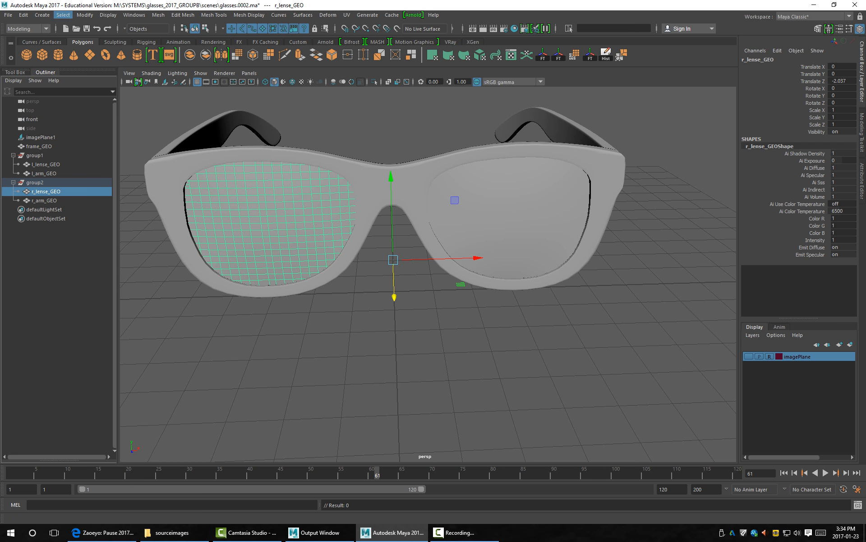
Review the Search and Replace Names options, including which scene objects they cover, and close them without renaming anything.
{"action": "left_click", "coordinate": [63, 15]}
{"action": "mouse_move", "coordinate": [42, 14]}
{"action": "mouse_move", "coordinate": [85, 15]}
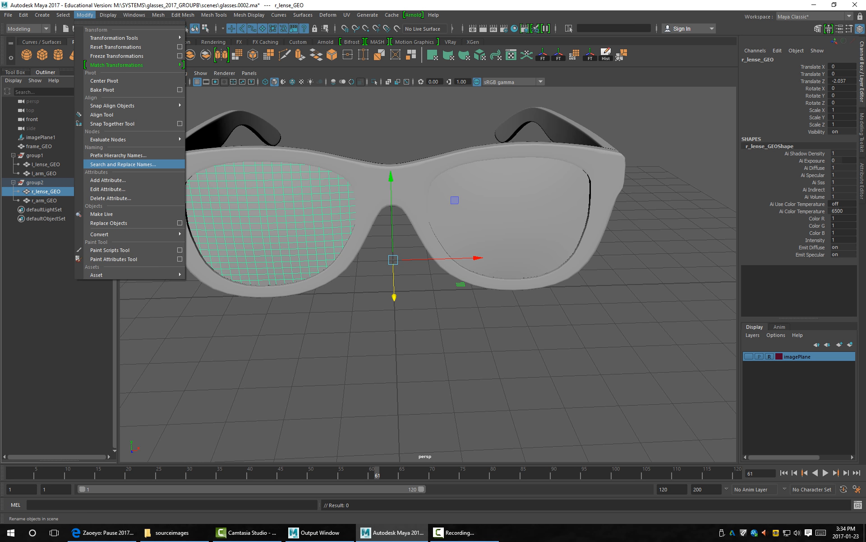
{"action": "left_click", "coordinate": [122, 164]}
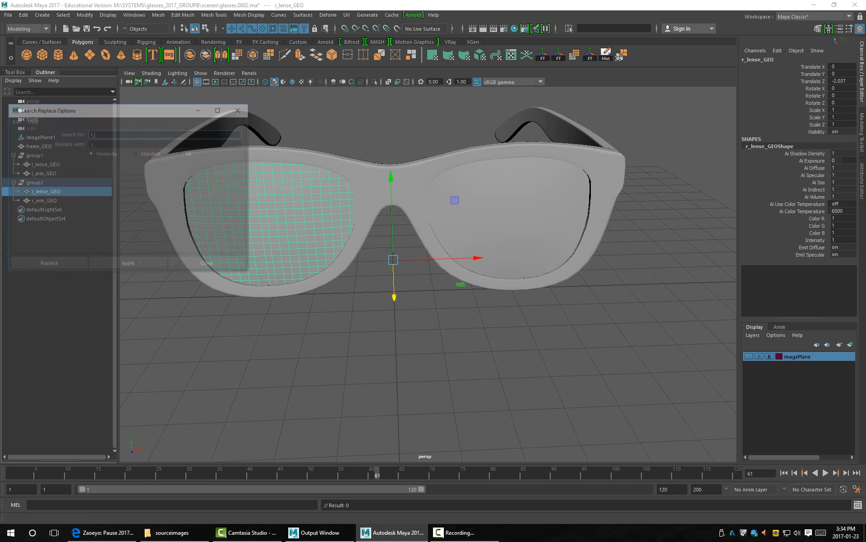
{"action": "left_click_drag", "start_coordinate": [144, 111], "coordinate": [613, 54]}
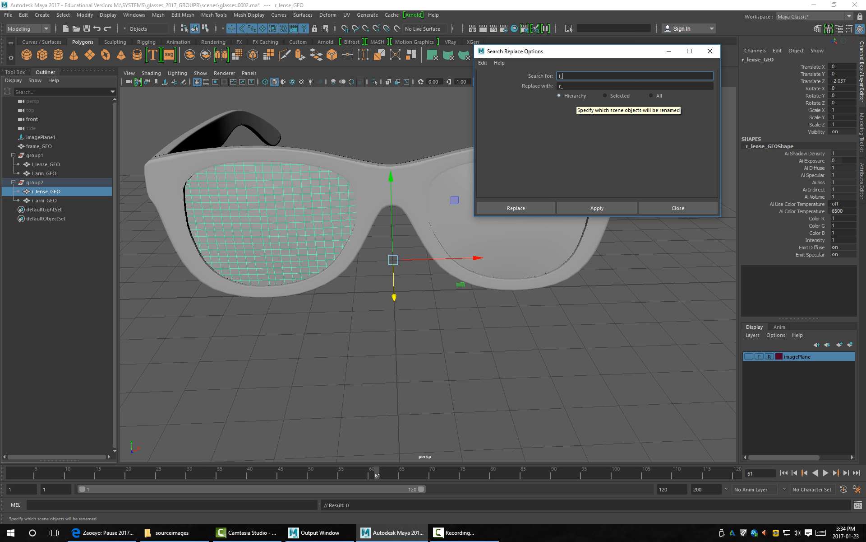
{"action": "left_click", "coordinate": [678, 209]}
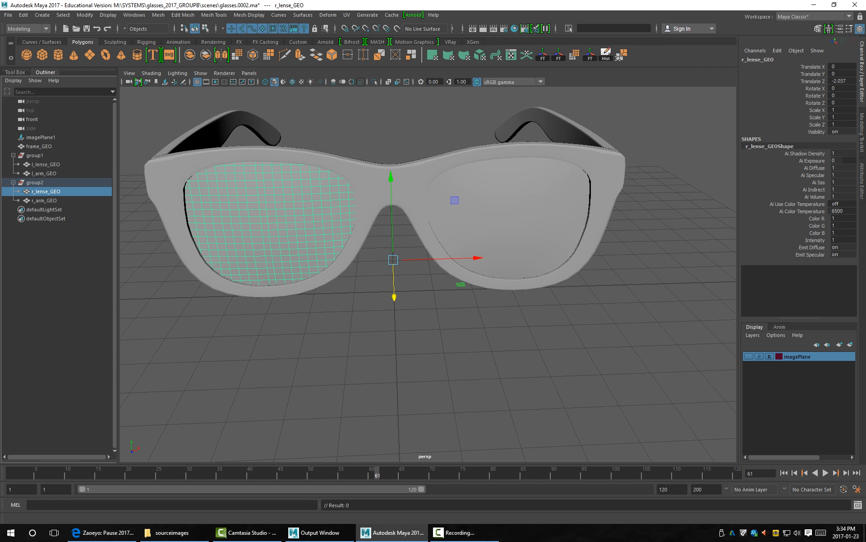
{"action": "key", "text": "Up"}
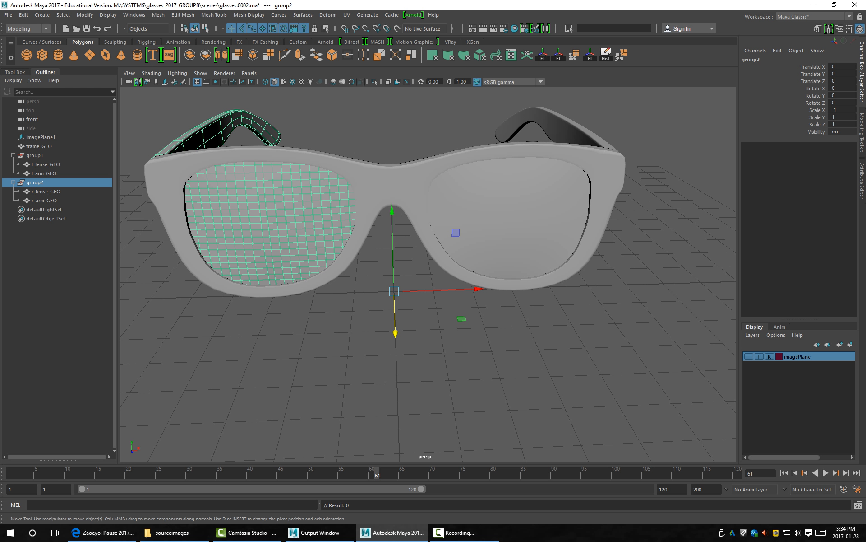
Select the right lens and arm together with the left lens and arm and unparent them from group1 and group2.
{"action": "left_click", "coordinate": [45, 191]}
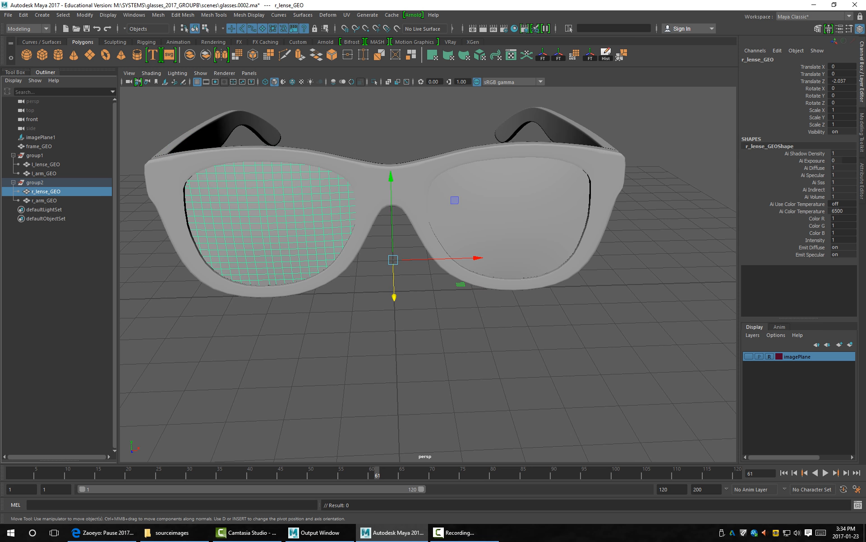
{"action": "left_click", "coordinate": [44, 200], "text": "ctrl"}
{"action": "left_click", "coordinate": [44, 173], "text": "ctrl"}
{"action": "left_click", "coordinate": [45, 164], "text": "ctrl"}
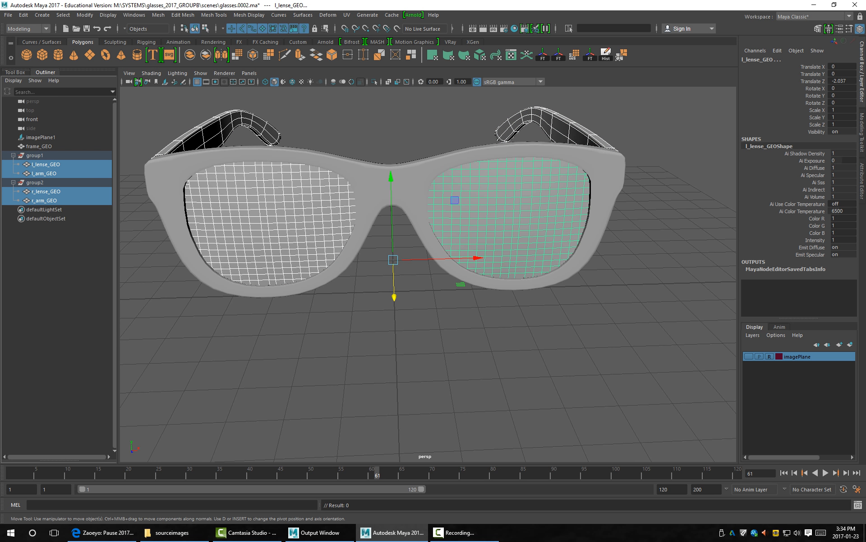
{"action": "key", "text": "shift+p"}
Delete the two empty groups, group1 and group2, from the scene.
{"action": "left_click", "coordinate": [35, 155]}
{"action": "left_click", "coordinate": [35, 164], "text": "ctrl"}
{"action": "key", "text": "Delete"}
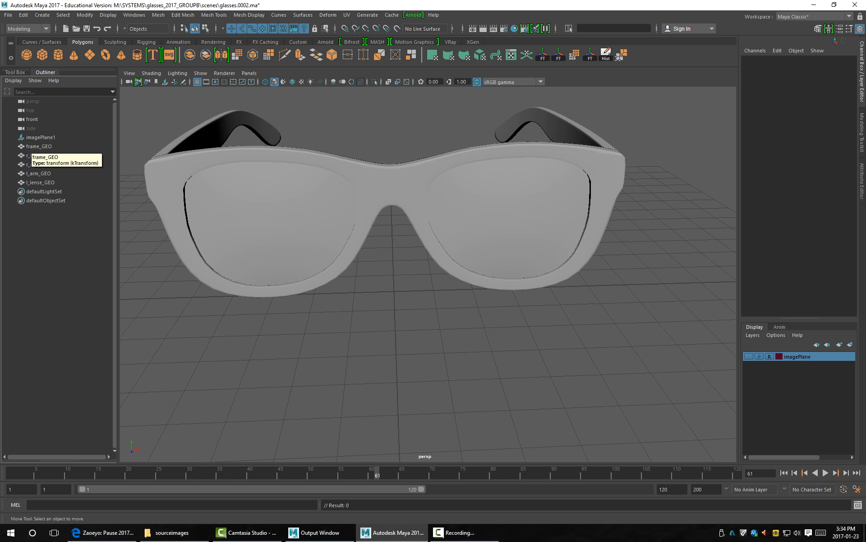
Group frame_GEO with both lenses and both arms, and name the new group glasses_GRP.
{"action": "left_click_drag", "start_coordinate": [427, 271], "coordinate": [361, 243], "text": "alt"}
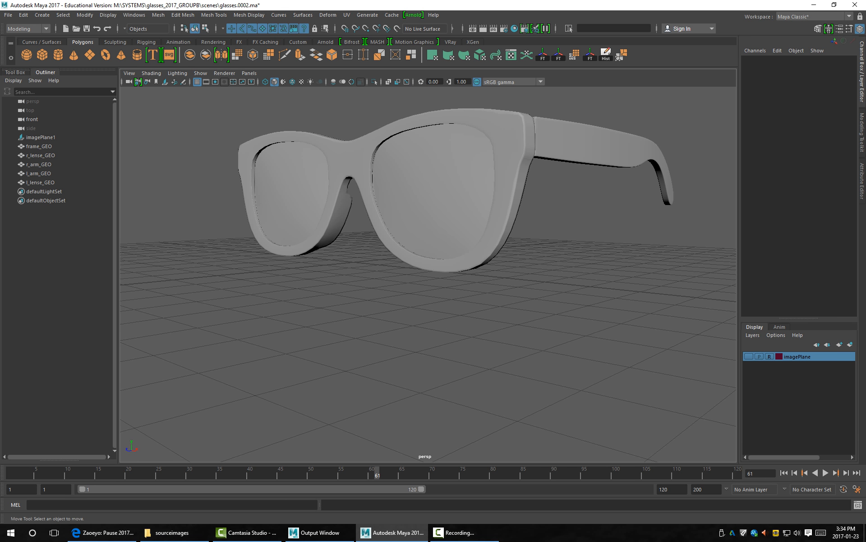
{"action": "left_click_drag", "start_coordinate": [39, 182], "coordinate": [52, 148]}
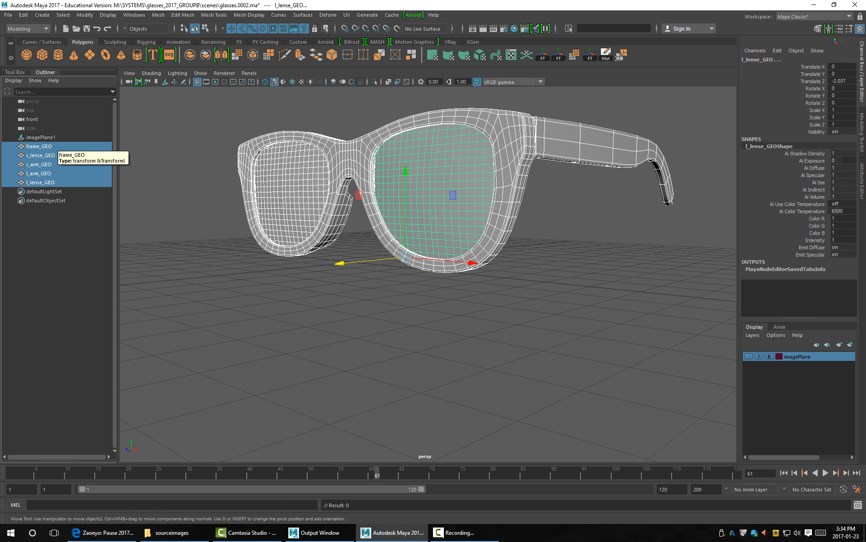
{"action": "left_click_drag", "start_coordinate": [388, 244], "coordinate": [402, 265], "text": "alt"}
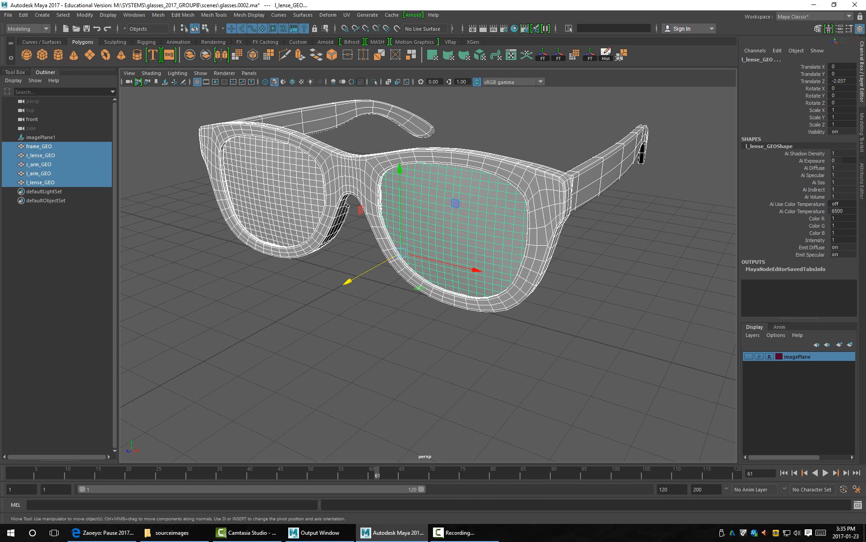
{"action": "key", "text": "ctrl+g"}
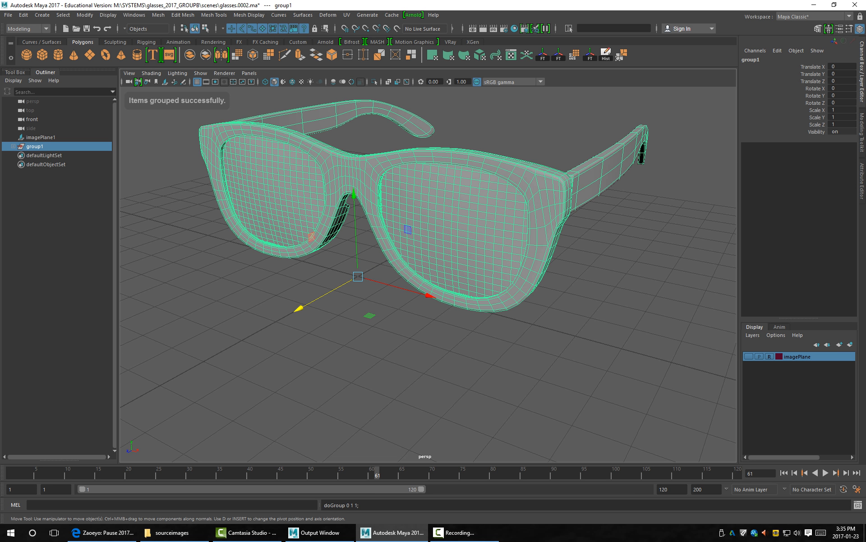
{"action": "double_click", "coordinate": [35, 146]}
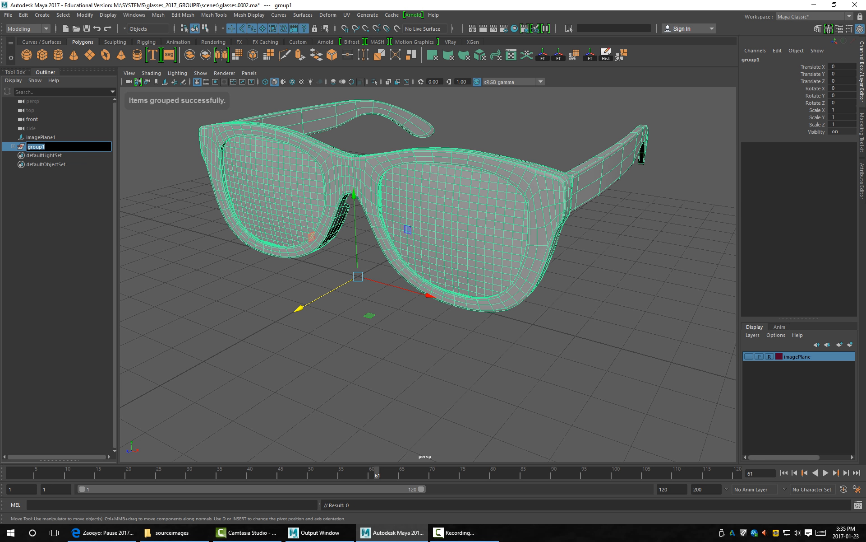
{"action": "type", "text": "gl"}
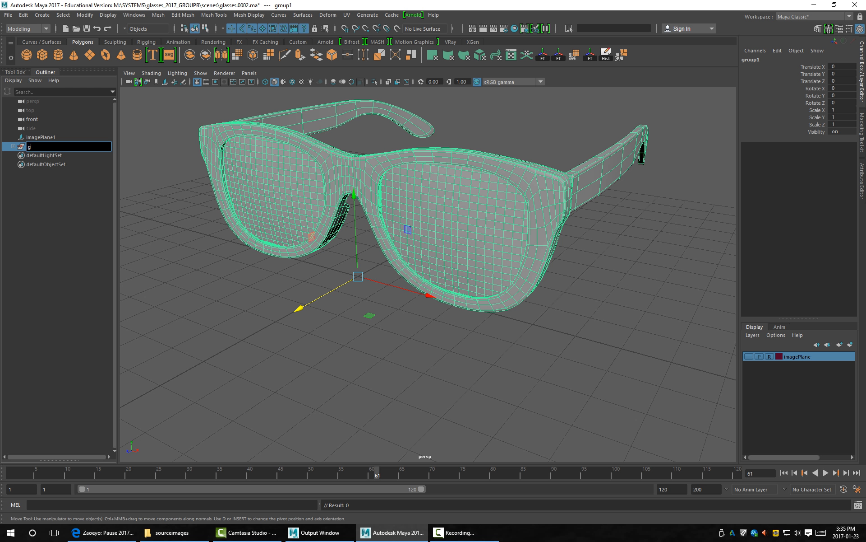
{"action": "type", "text": "asses_GRP"}
{"action": "key", "text": "Return"}
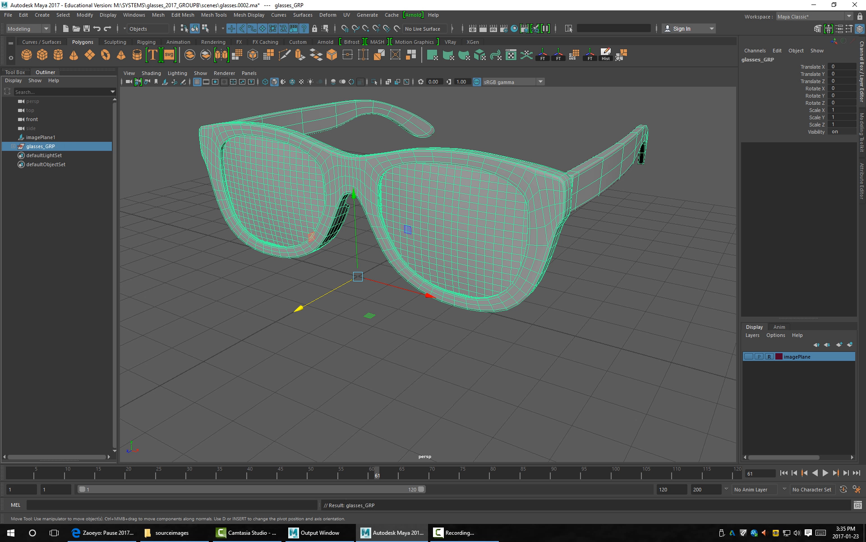
Expand glasses_GRP and examine the transform values of its individual parts, including r_lense_GEO and frame_GEO.
{"action": "left_click", "coordinate": [13, 146]}
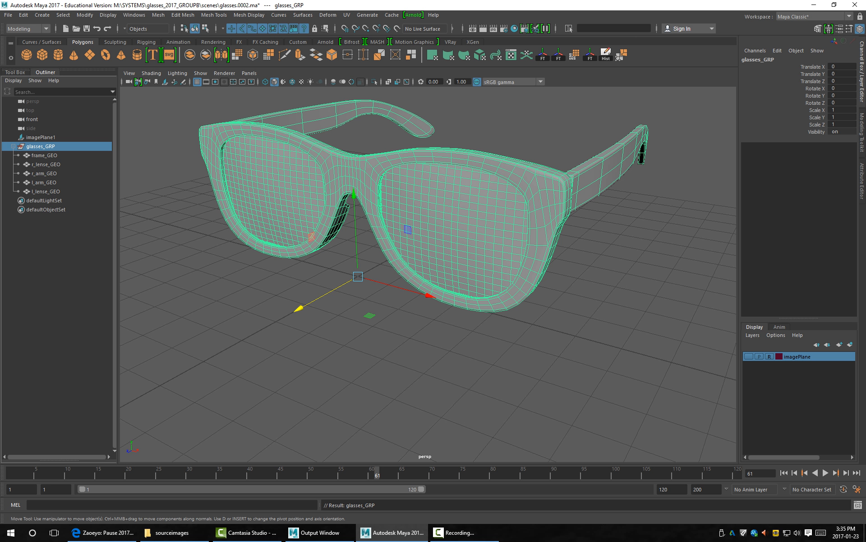
{"action": "left_click", "coordinate": [44, 155]}
{"action": "left_click", "coordinate": [44, 172]}
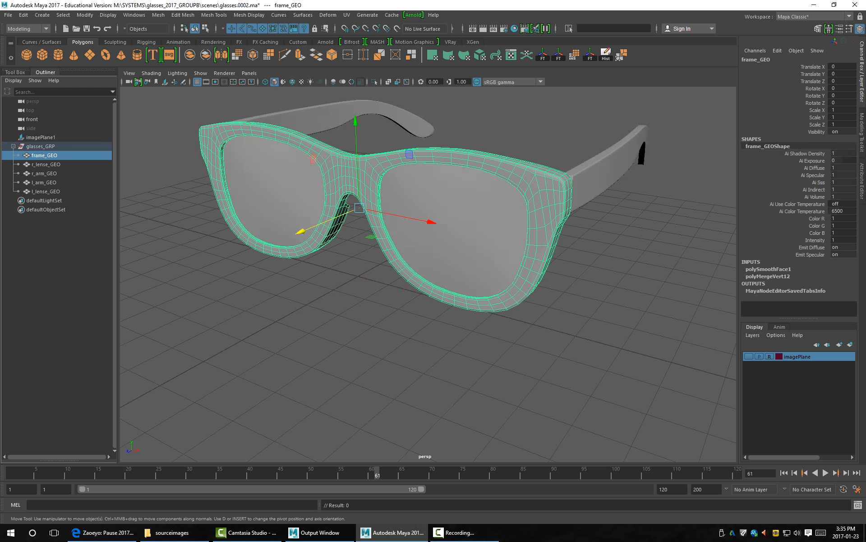
{"action": "left_click", "coordinate": [44, 182]}
{"action": "left_click", "coordinate": [44, 200]}
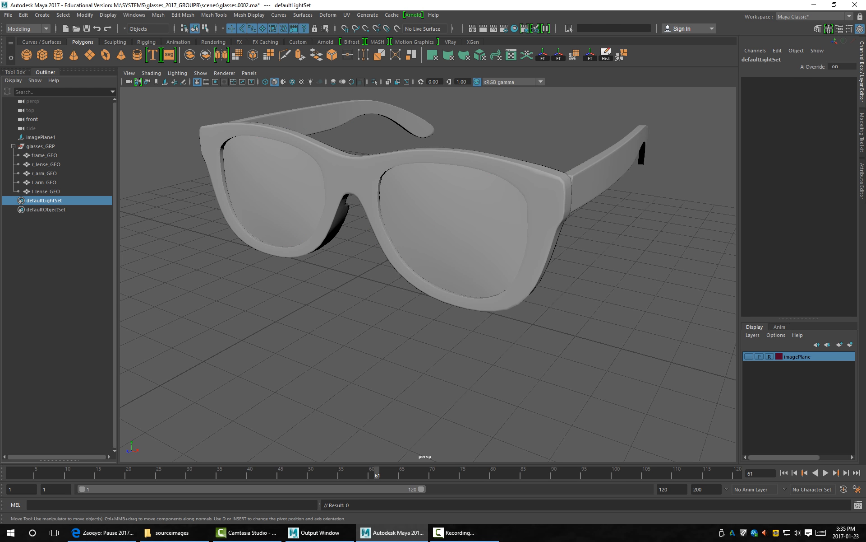
{"action": "left_click", "coordinate": [46, 191]}
{"action": "left_click", "coordinate": [44, 181]}
{"action": "left_click", "coordinate": [44, 173]}
{"action": "left_click", "coordinate": [45, 164]}
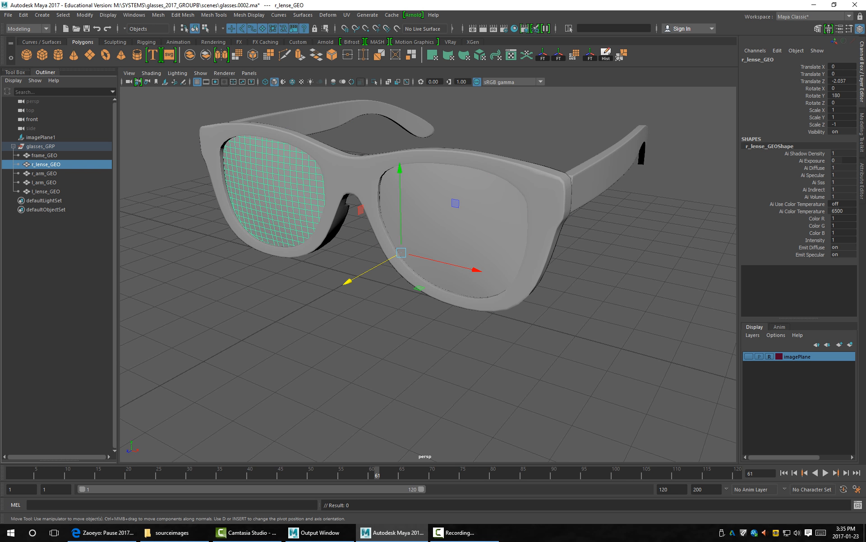
{"action": "left_click_drag", "start_coordinate": [812, 74], "coordinate": [819, 117]}
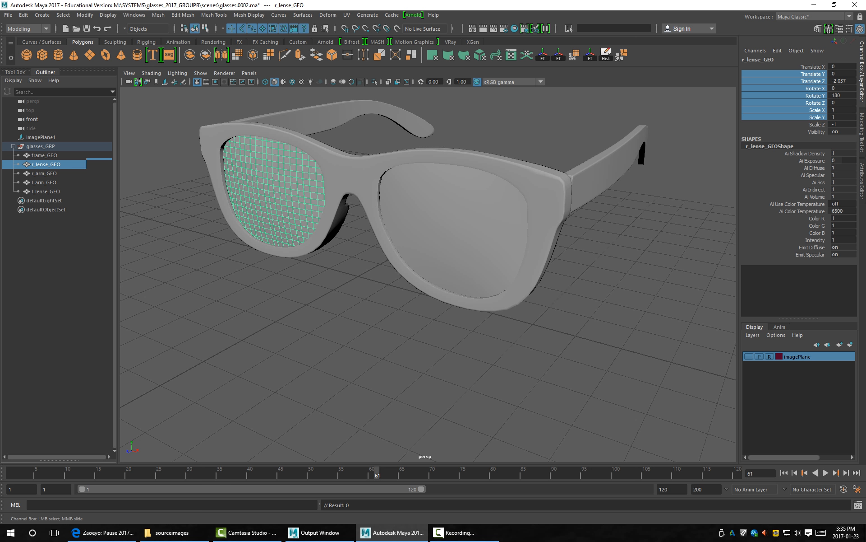
{"action": "left_click", "coordinate": [85, 154]}
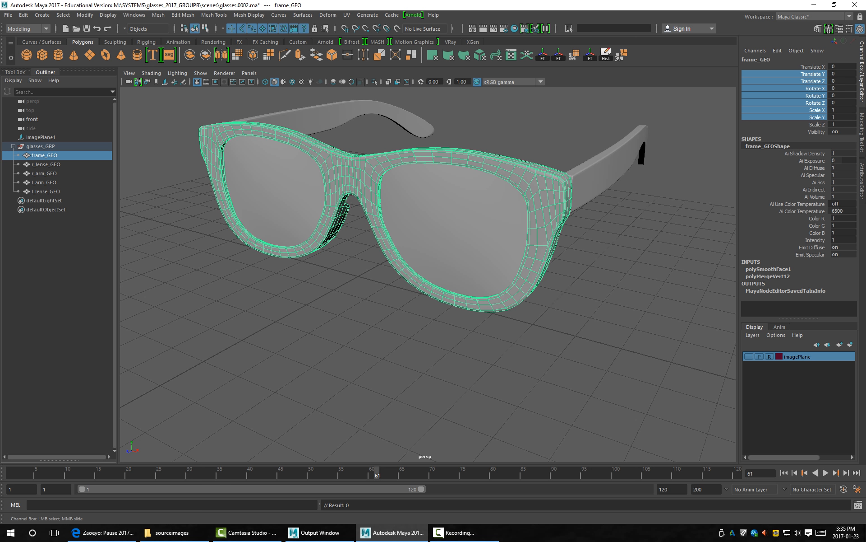
{"action": "key", "text": "alt+d"}
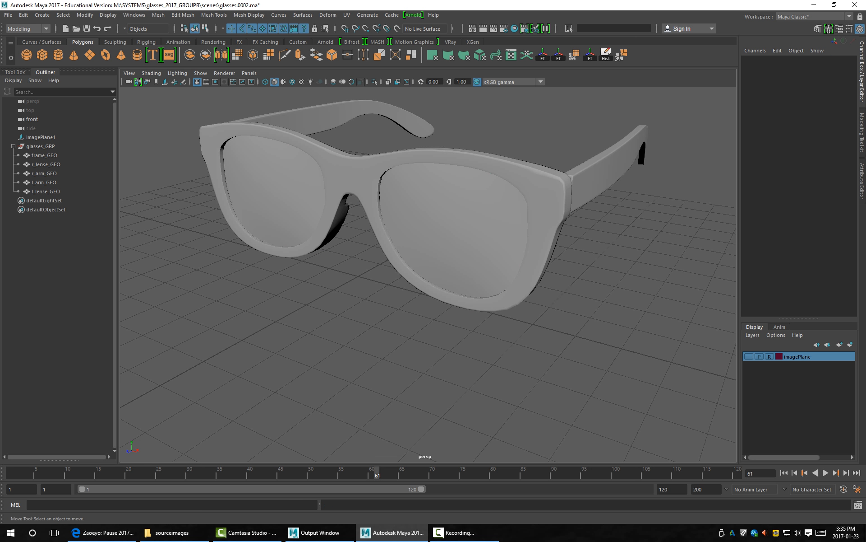
Select the frame, both lenses and both arms together and locate the Freeze Transformations command.
{"action": "left_click_drag", "start_coordinate": [666, 385], "coordinate": [130, 87]}
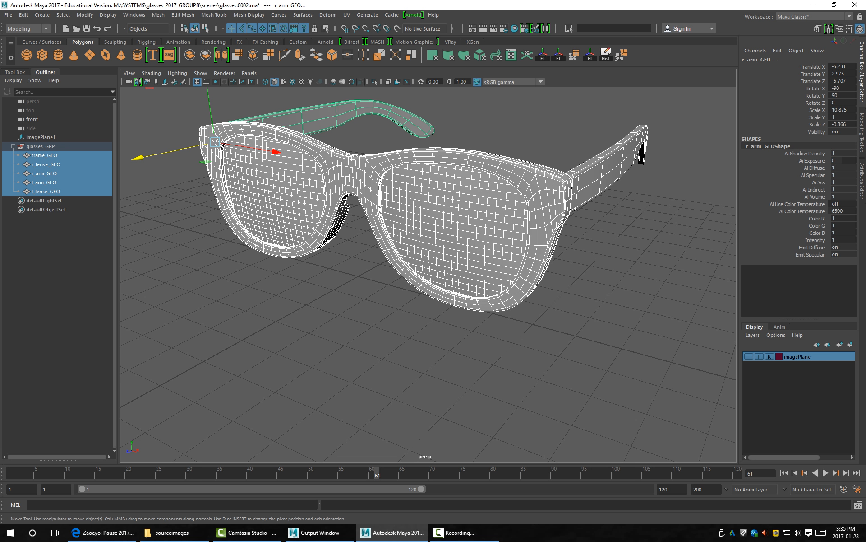
{"action": "left_click", "coordinate": [672, 422]}
{"action": "left_click_drag", "start_coordinate": [672, 422], "coordinate": [173, 112]}
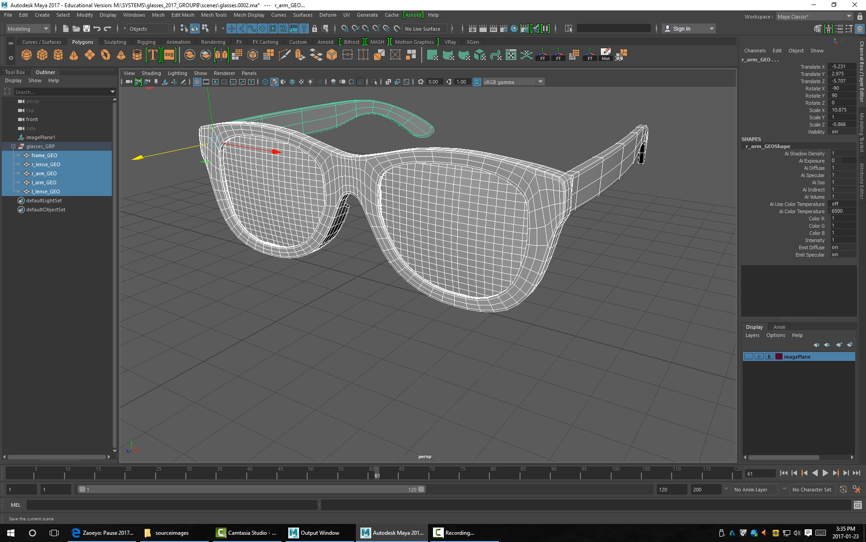
{"action": "left_click", "coordinate": [86, 28]}
{"action": "left_click", "coordinate": [85, 15]}
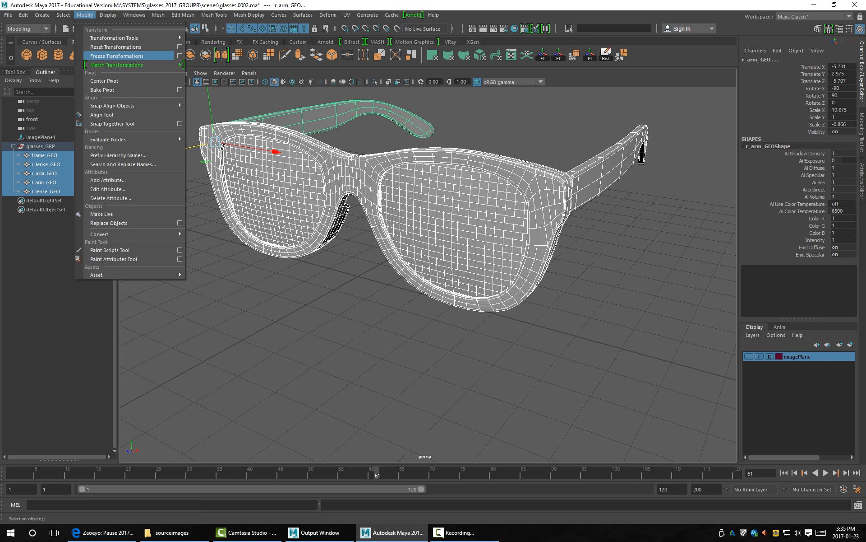
Delete the two duplicate FT shortcuts from the Polygons shelf, keeping a single one.
{"action": "right_click", "coordinate": [559, 54]}
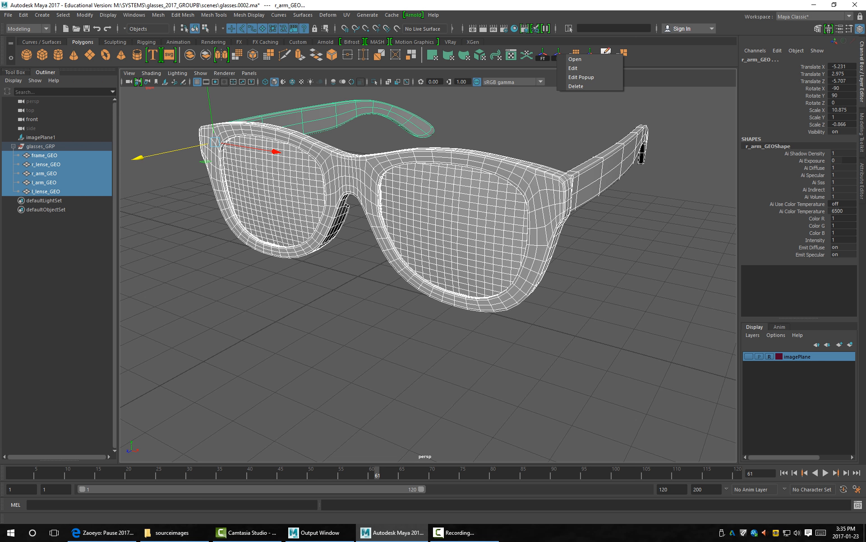
{"action": "left_click", "coordinate": [582, 88]}
{"action": "right_click", "coordinate": [575, 54]}
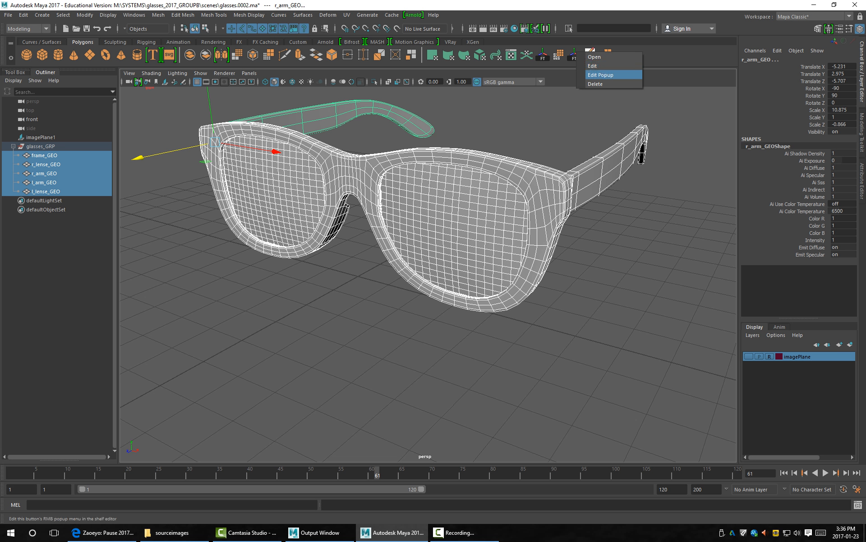
{"action": "left_click", "coordinate": [596, 83]}
Freeze the transformations of the selected frame, lenses and arms and delete their construction history.
{"action": "left_click", "coordinate": [543, 54]}
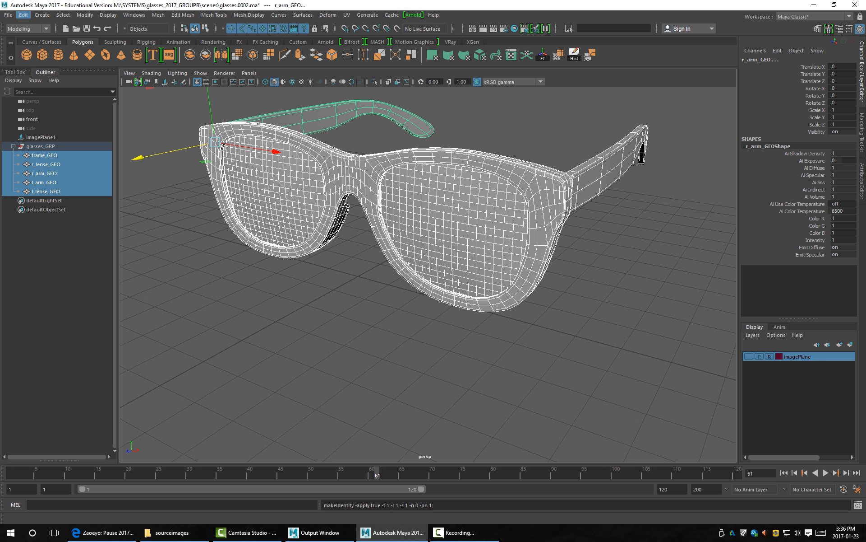
{"action": "left_click", "coordinate": [23, 15]}
{"action": "mouse_move", "coordinate": [67, 121]}
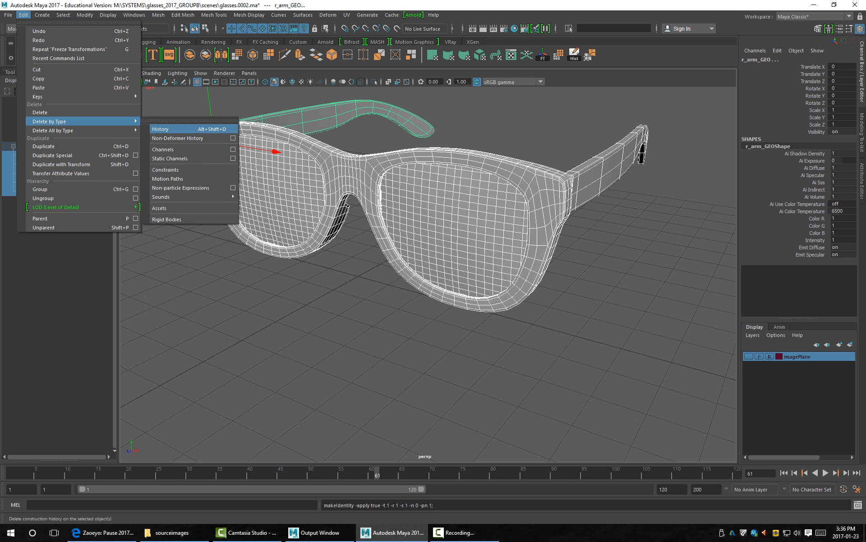
{"action": "left_click", "coordinate": [167, 129]}
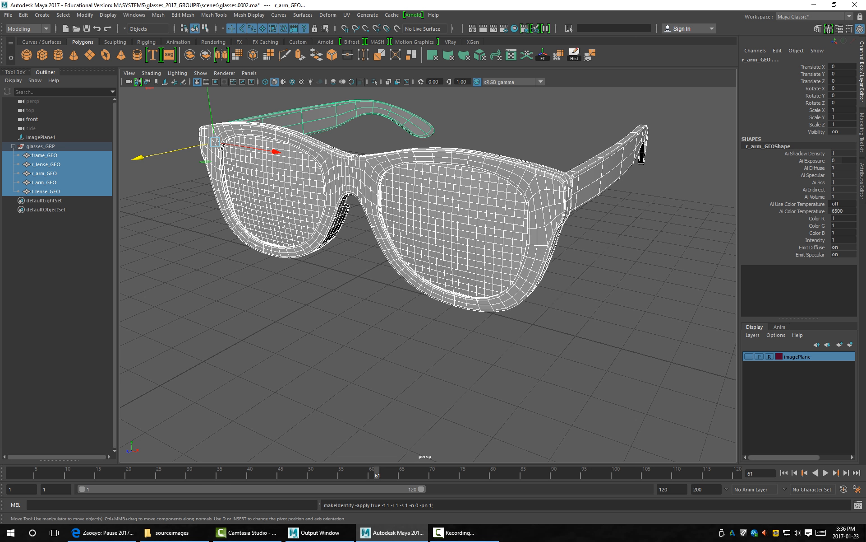
Clear the selection and save the current scene.
{"action": "left_click", "coordinate": [519, 361]}
{"action": "left_click_drag", "start_coordinate": [519, 361], "coordinate": [461, 349], "text": "alt"}
{"action": "left_click", "coordinate": [8, 14]}
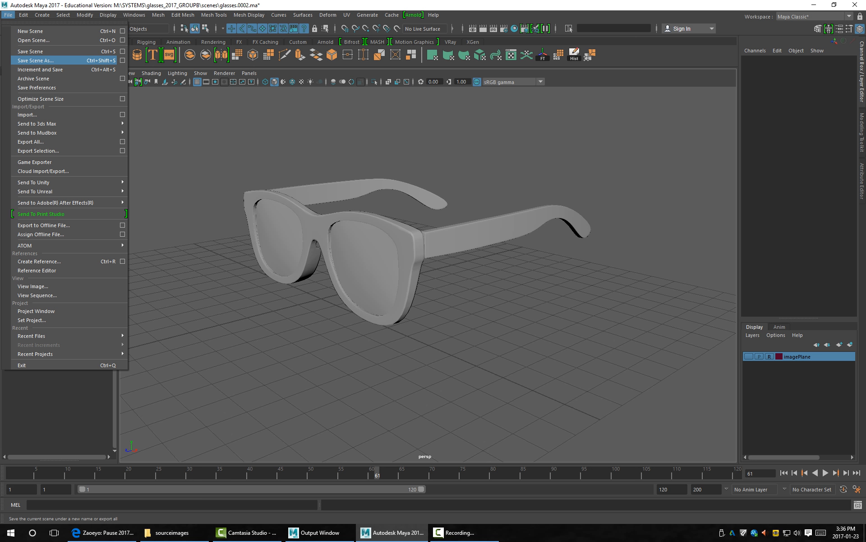
{"action": "left_click", "coordinate": [30, 51]}
Examine the complete glasses model from the side and from several front angles.
{"action": "left_click_drag", "start_coordinate": [587, 307], "coordinate": [559, 329], "text": "alt"}
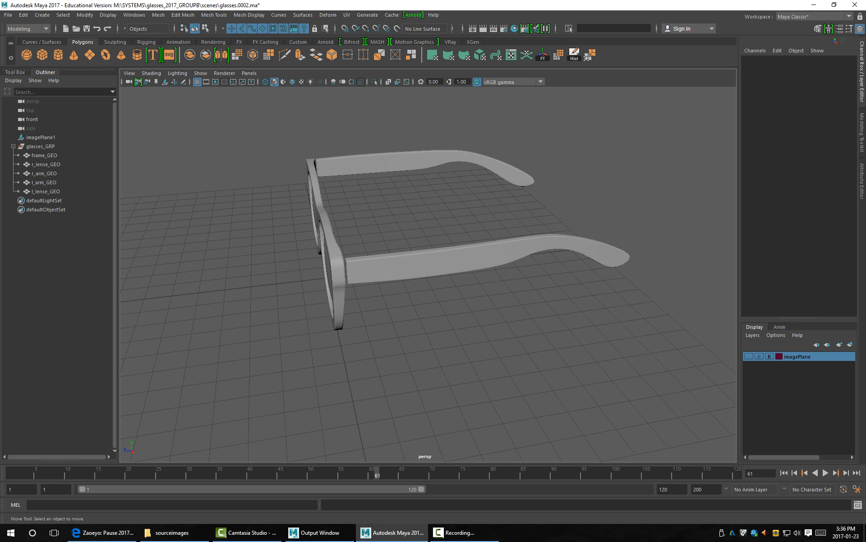
{"action": "left_click_drag", "start_coordinate": [451, 252], "coordinate": [343, 203], "text": "alt"}
{"action": "right_click_drag", "start_coordinate": [343, 203], "coordinate": [370, 203], "text": "alt"}
{"action": "left_click_drag", "start_coordinate": [542, 216], "coordinate": [271, 271], "text": "alt"}
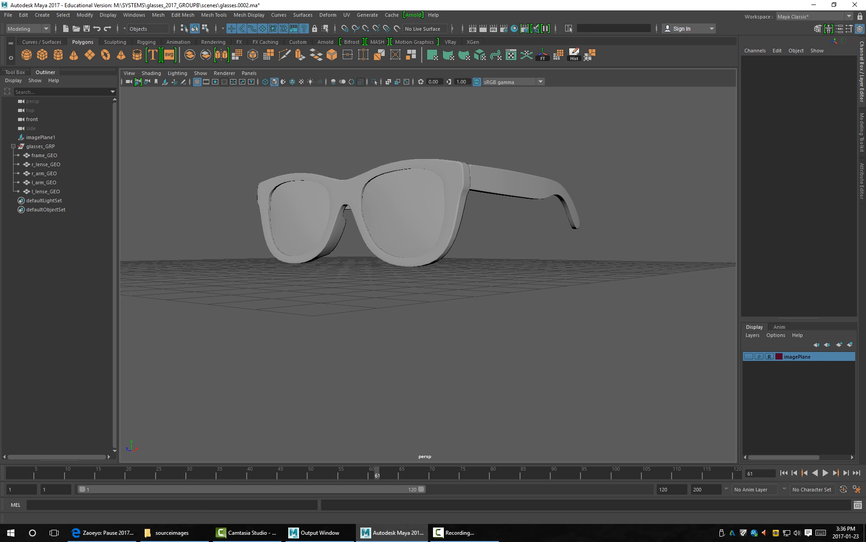
{"action": "left_click_drag", "start_coordinate": [343, 189], "coordinate": [334, 212], "text": "alt"}
{"action": "middle_click_drag", "start_coordinate": [334, 212], "coordinate": [335, 219], "text": "alt"}
{"action": "left_click_drag", "start_coordinate": [335, 218], "coordinate": [379, 207], "text": "alt"}
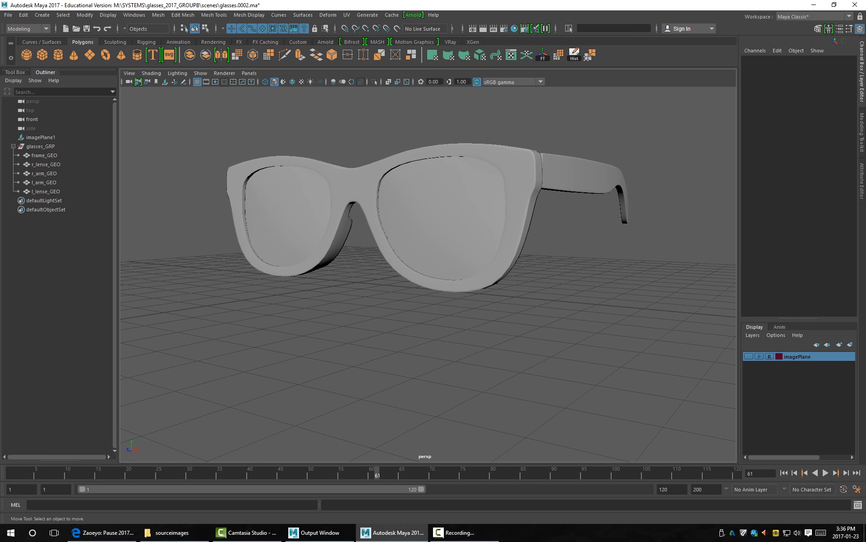
Select both lenses, open Assign New Material for them and browse the available Maya and VRay shaders.
{"action": "left_click", "coordinate": [442, 212]}
{"action": "left_click", "coordinate": [286, 198], "text": "shift"}
{"action": "right_click", "coordinate": [286, 198]}
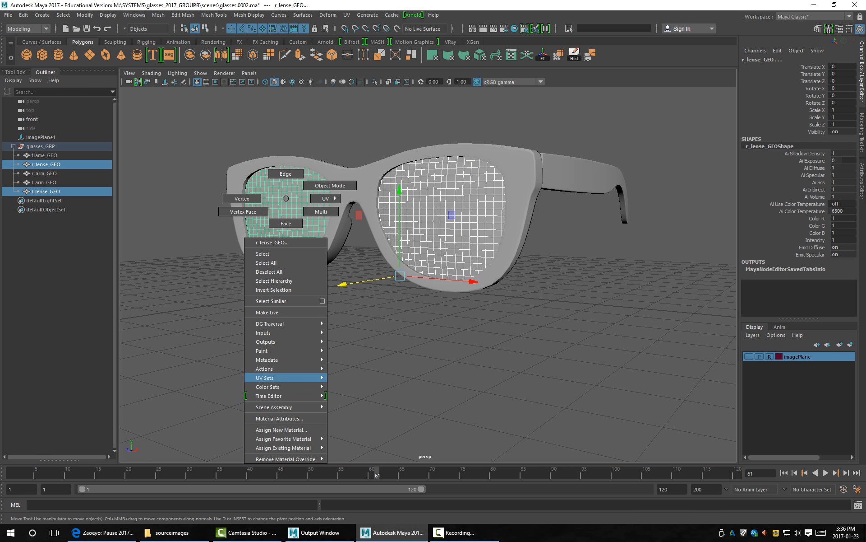
{"action": "mouse_move", "coordinate": [284, 447]}
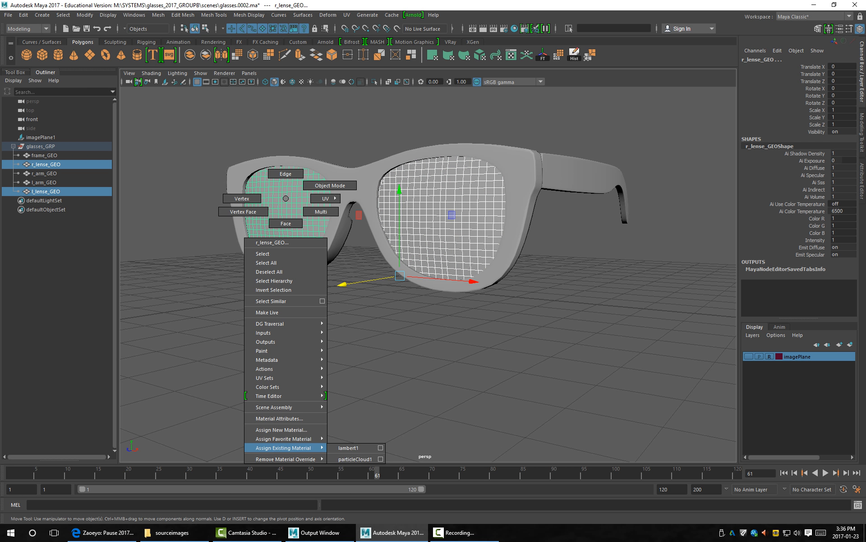
{"action": "left_click", "coordinate": [281, 430]}
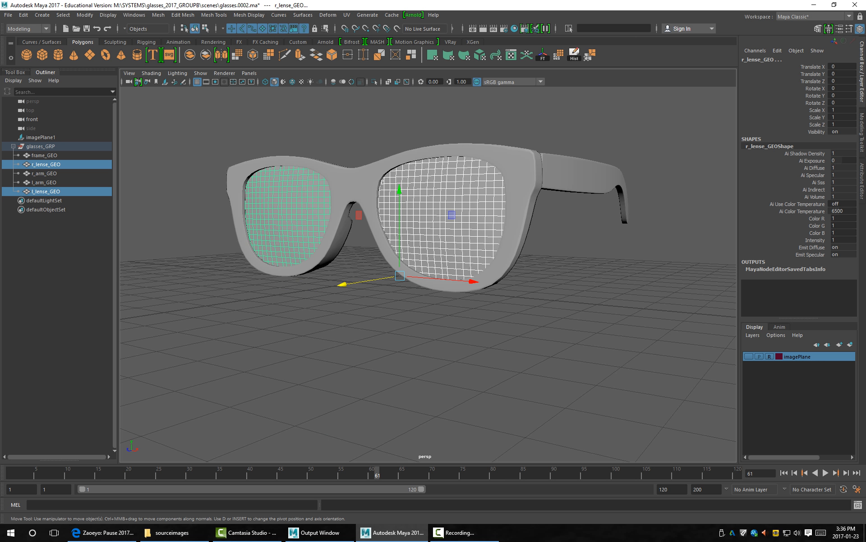
{"action": "scroll", "coordinate": [377, 356], "scroll_direction": "down", "scroll_amount": 2}
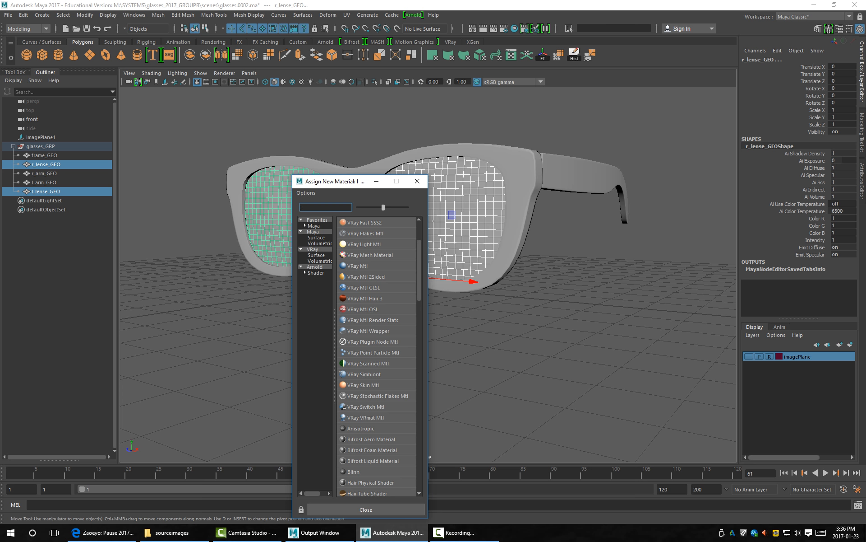
{"action": "scroll", "coordinate": [377, 406], "scroll_direction": "down", "scroll_amount": 3}
{"action": "scroll", "coordinate": [376, 406], "scroll_direction": "down", "scroll_amount": 3}
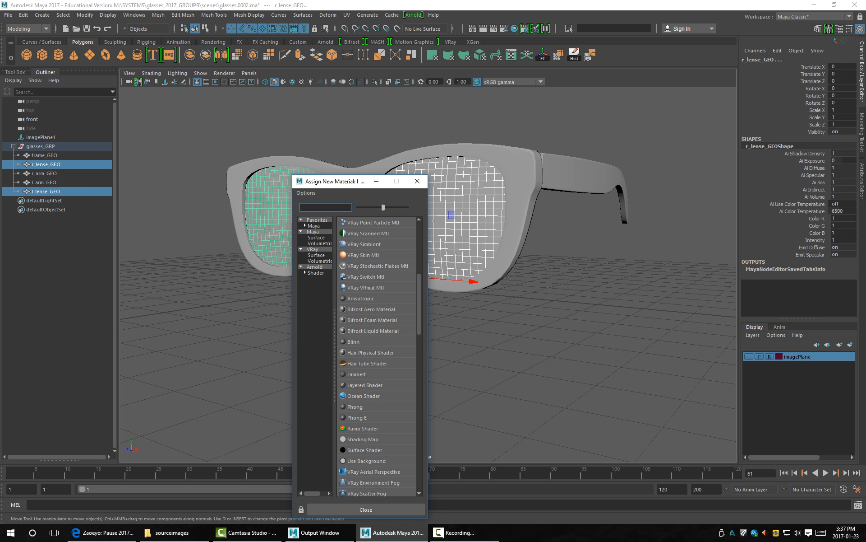
{"action": "scroll", "coordinate": [376, 406], "scroll_direction": "up", "scroll_amount": 3}
{"action": "scroll", "coordinate": [377, 384], "scroll_direction": "up", "scroll_amount": 1}
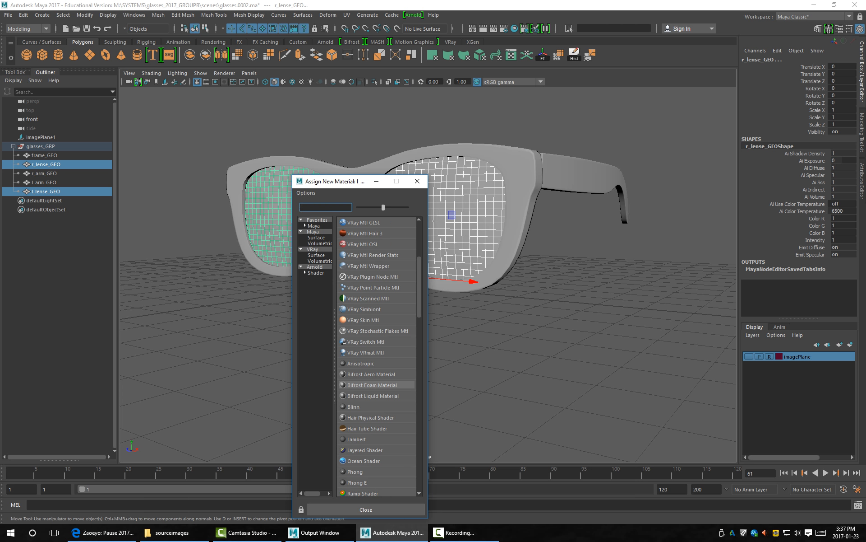
Load the dx11Shader.mll plug-in and enable Auto load for it in the Plug-in Manager.
{"action": "left_click", "coordinate": [134, 15]}
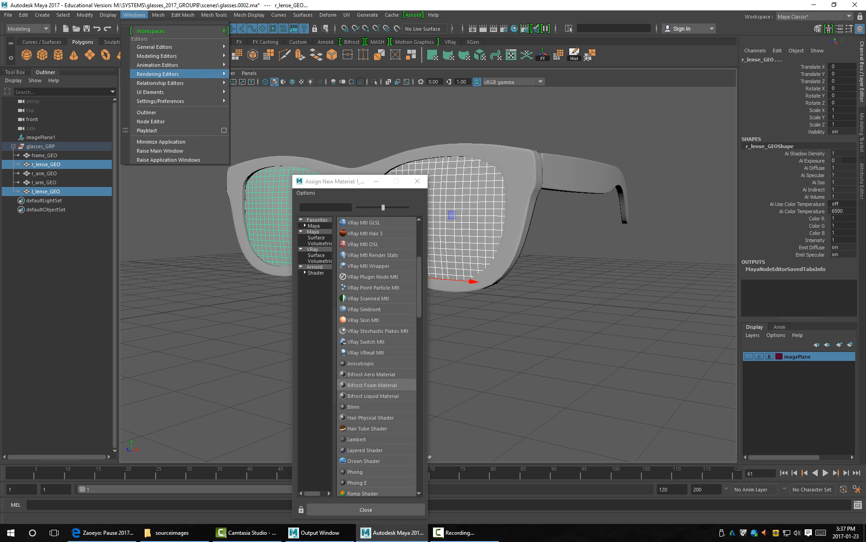
{"action": "mouse_move", "coordinate": [160, 101]}
{"action": "left_click", "coordinate": [260, 176]}
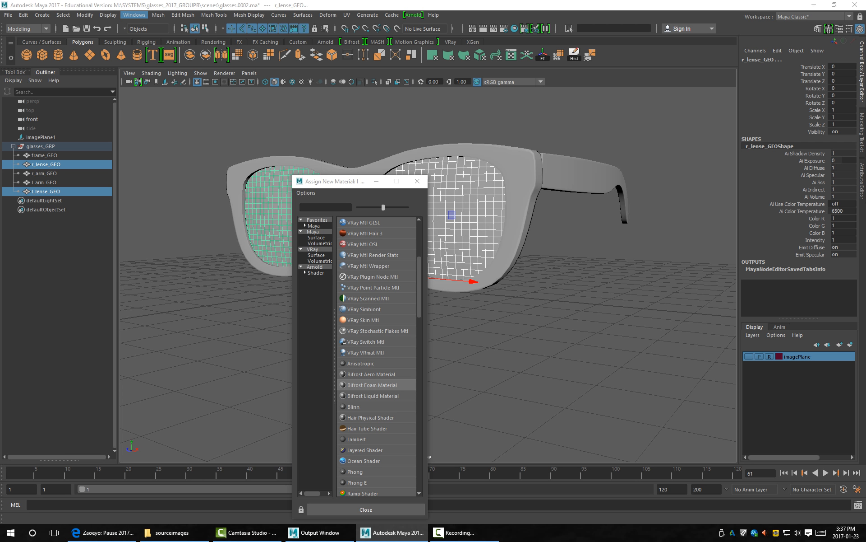
{"action": "scroll", "coordinate": [272, 171], "scroll_direction": "up", "scroll_amount": 1}
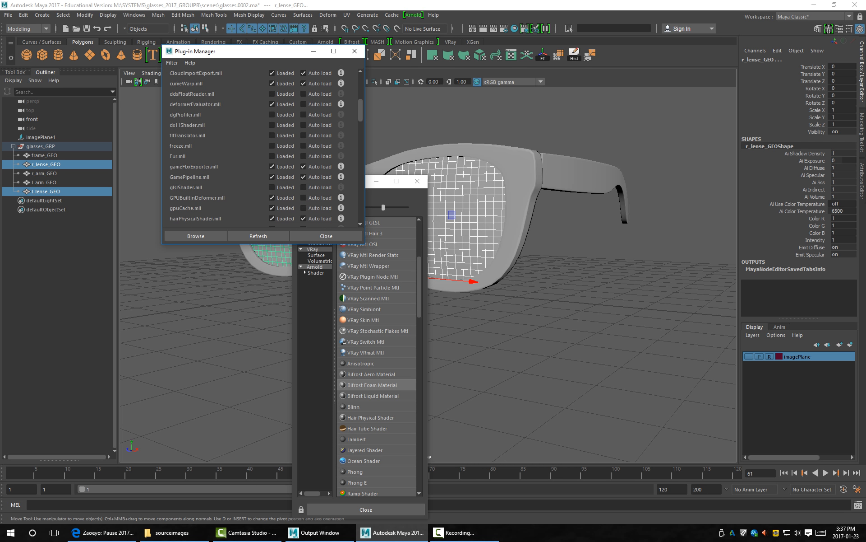
{"action": "left_click", "coordinate": [272, 125]}
{"action": "left_click", "coordinate": [303, 125]}
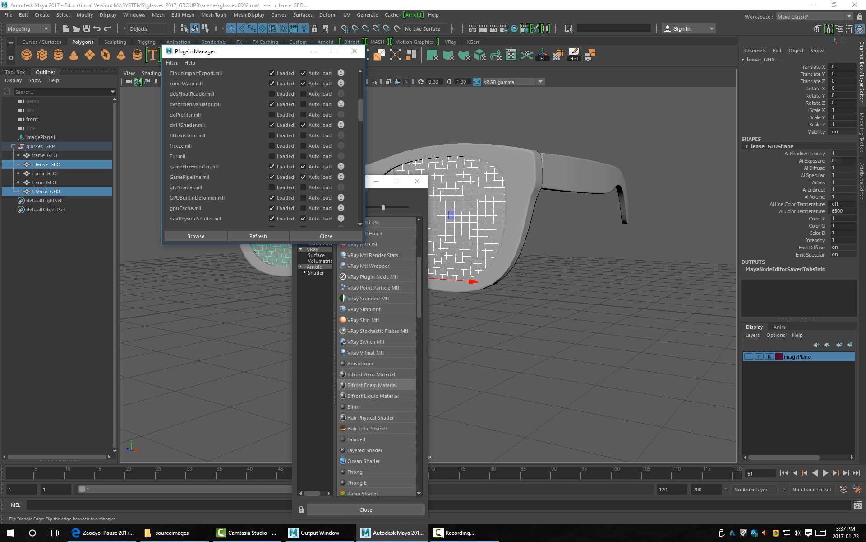
{"action": "left_click", "coordinate": [354, 51]}
{"action": "scroll", "coordinate": [377, 361], "scroll_direction": "down", "scroll_amount": 4}
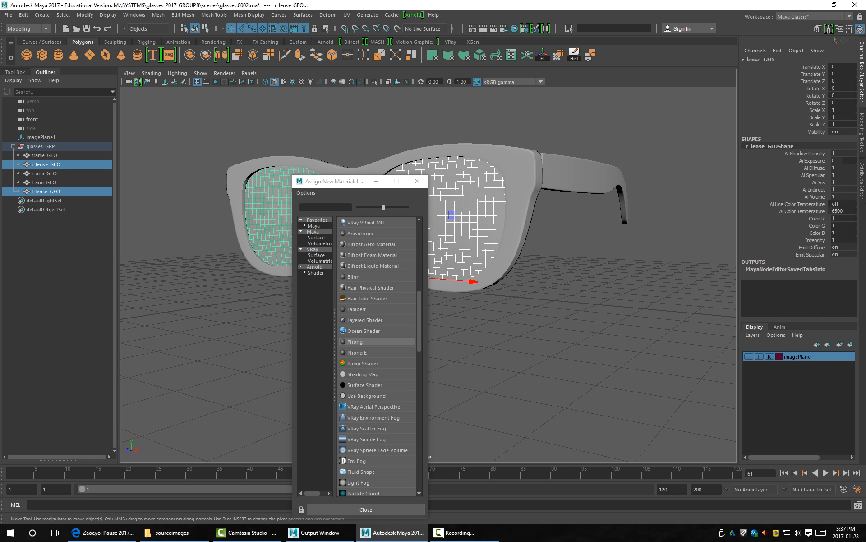
{"action": "left_click", "coordinate": [317, 220]}
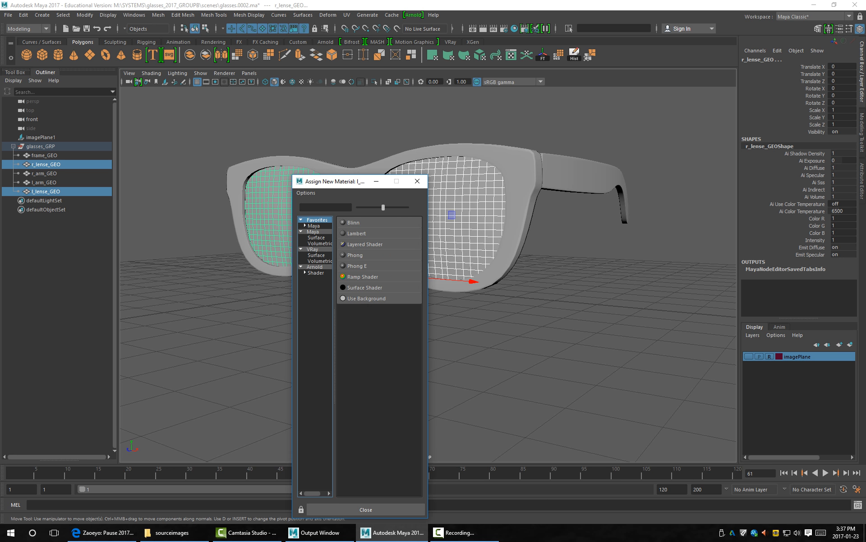
{"action": "left_click", "coordinate": [313, 225]}
{"action": "left_click", "coordinate": [312, 231]}
{"action": "scroll", "coordinate": [366, 343], "scroll_direction": "down", "scroll_amount": 10}
{"action": "scroll", "coordinate": [366, 363], "scroll_direction": "up", "scroll_amount": 1}
Reopen Assign New Material for both selected lenses and assign them a DirectX 11 Shader.
{"action": "left_click", "coordinate": [417, 181]}
{"action": "right_click_drag", "start_coordinate": [425, 187], "coordinate": [422, 418]}
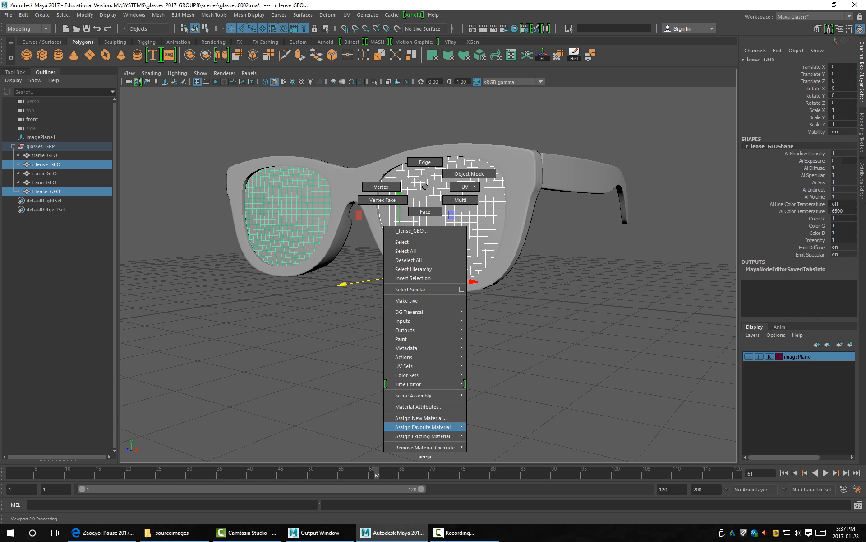
{"action": "left_click", "coordinate": [421, 418]}
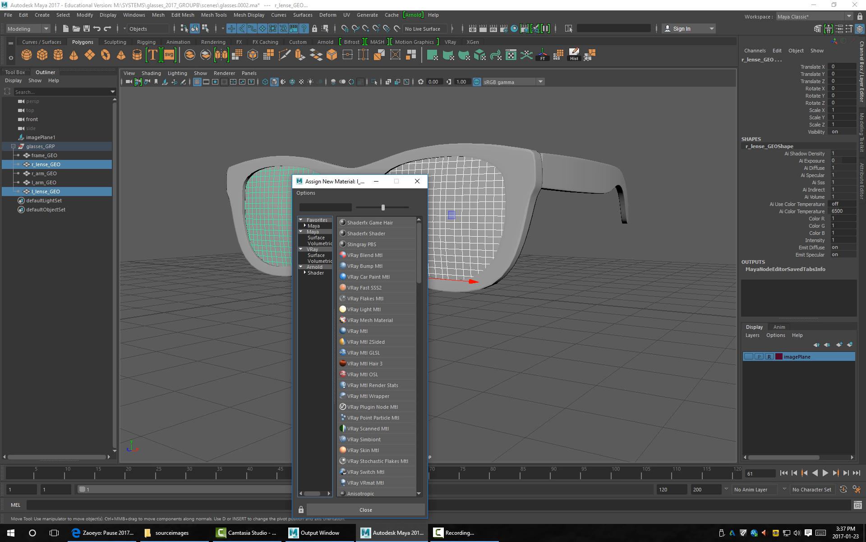
{"action": "scroll", "coordinate": [377, 374], "scroll_direction": "down", "scroll_amount": 4}
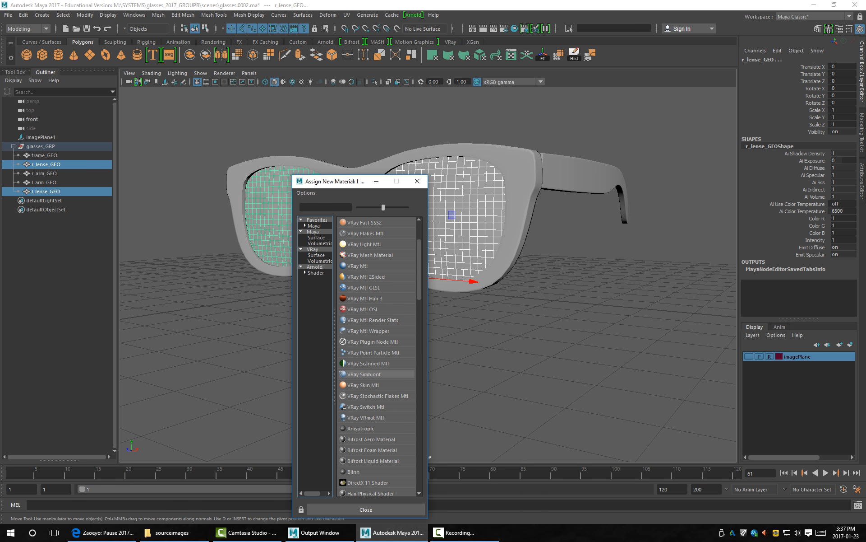
{"action": "left_click", "coordinate": [368, 418]}
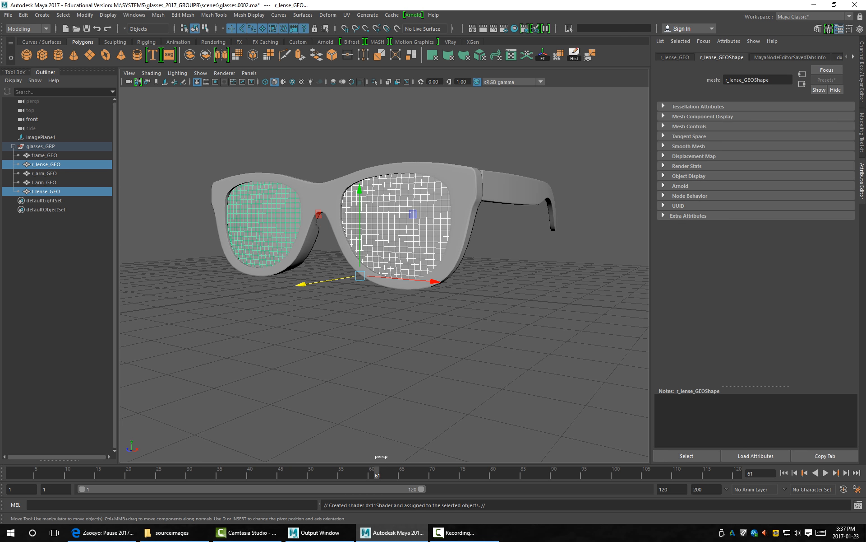
Turn on all-lights and hardware-textured display in the perspective view, with nothing selected.
{"action": "key", "text": "7"}
{"action": "key", "text": "6"}
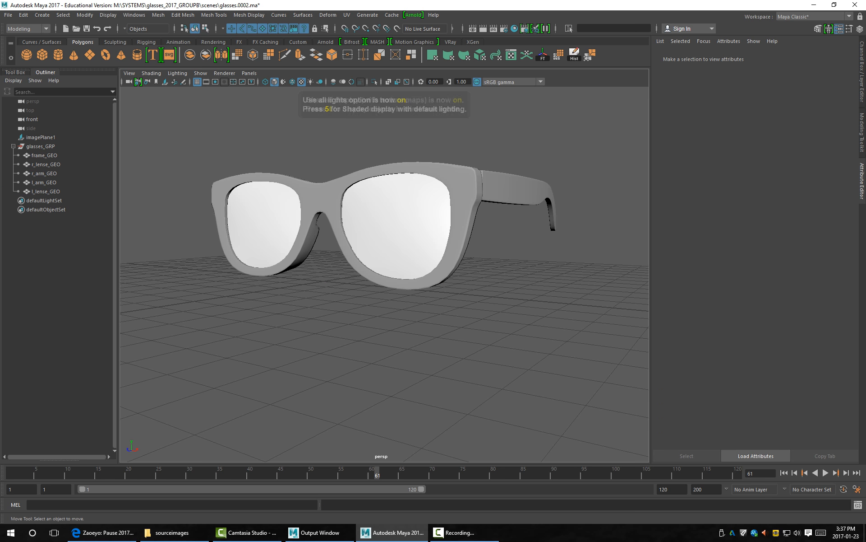
{"action": "left_click_drag", "start_coordinate": [397, 227], "coordinate": [419, 237], "text": "alt"}
Set the opacity of the lenses' DirectX 11 shader to 0.048 and its specular power to 100.
{"action": "left_click", "coordinate": [419, 237]}
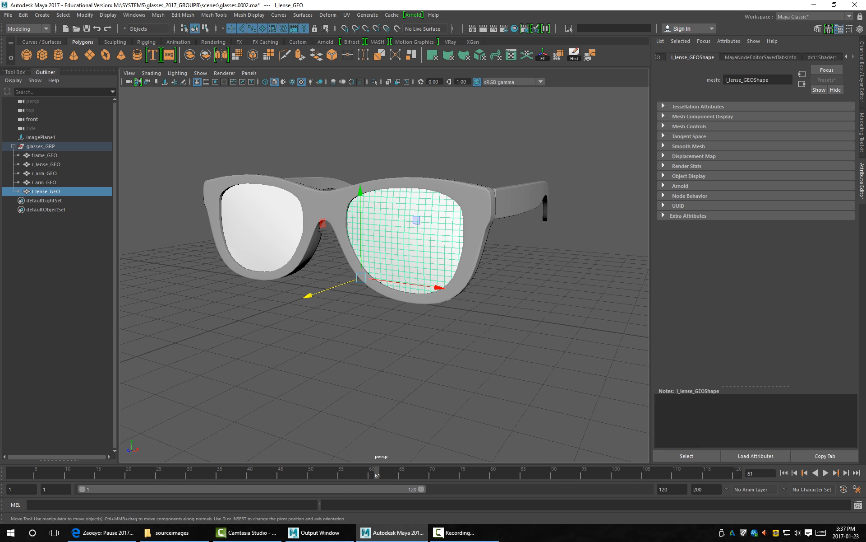
{"action": "left_click", "coordinate": [822, 57]}
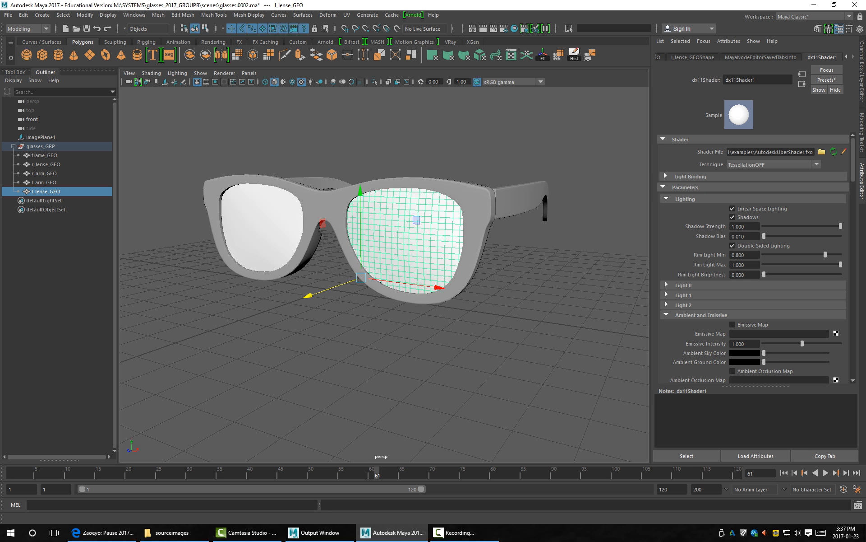
{"action": "scroll", "coordinate": [754, 258], "scroll_direction": "down", "scroll_amount": 5}
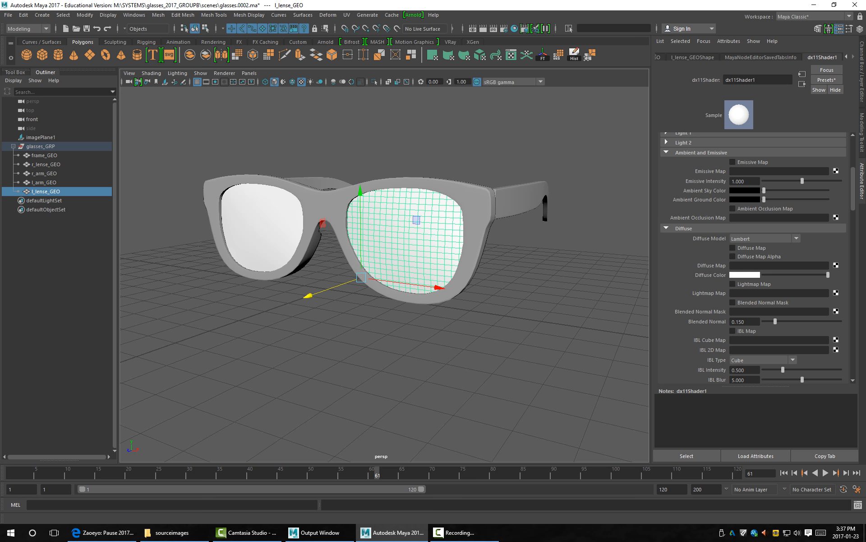
{"action": "scroll", "coordinate": [753, 257], "scroll_direction": "down", "scroll_amount": 3}
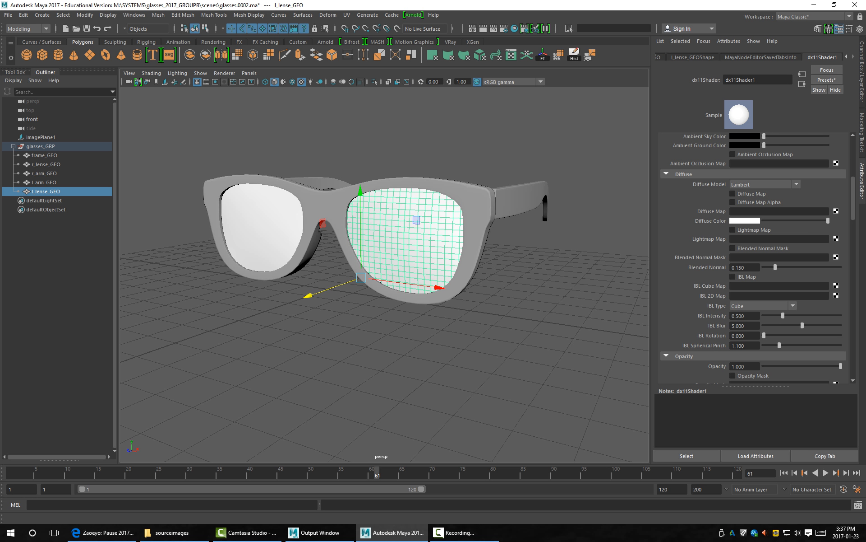
{"action": "scroll", "coordinate": [754, 257], "scroll_direction": "down", "scroll_amount": 10}
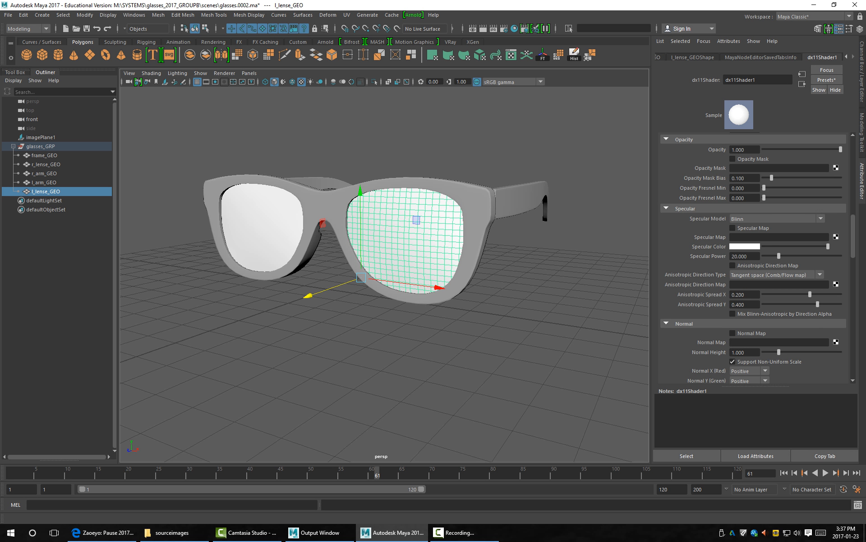
{"action": "left_click_drag", "start_coordinate": [840, 149], "coordinate": [767, 149]}
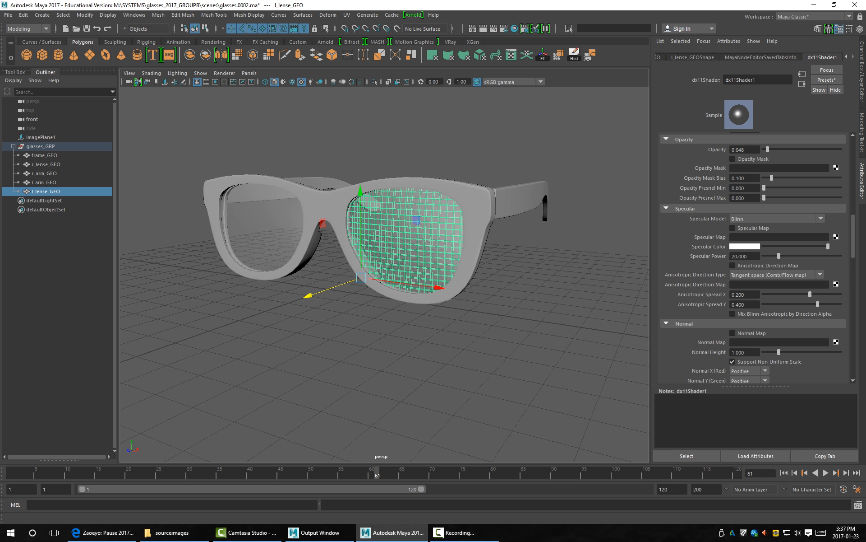
{"action": "mouse_move", "coordinate": [829, 246]}
{"action": "left_mouse_down"}
{"action": "mouse_move", "coordinate": [789, 246]}
{"action": "mouse_move", "coordinate": [841, 255]}
{"action": "left_mouse_up"}
{"action": "left_click_drag", "start_coordinate": [790, 246], "coordinate": [828, 246]}
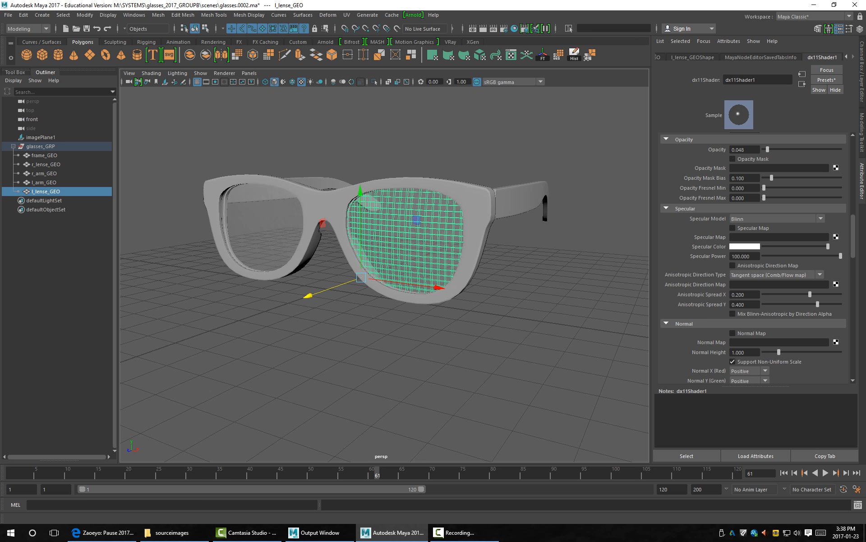
Enable the Reflection Map of the lens shader and set its Reflection Type to 2D Spherical.
{"action": "scroll", "coordinate": [732, 263], "scroll_direction": "down", "scroll_amount": 3}
{"action": "scroll", "coordinate": [732, 271], "scroll_direction": "down", "scroll_amount": 3}
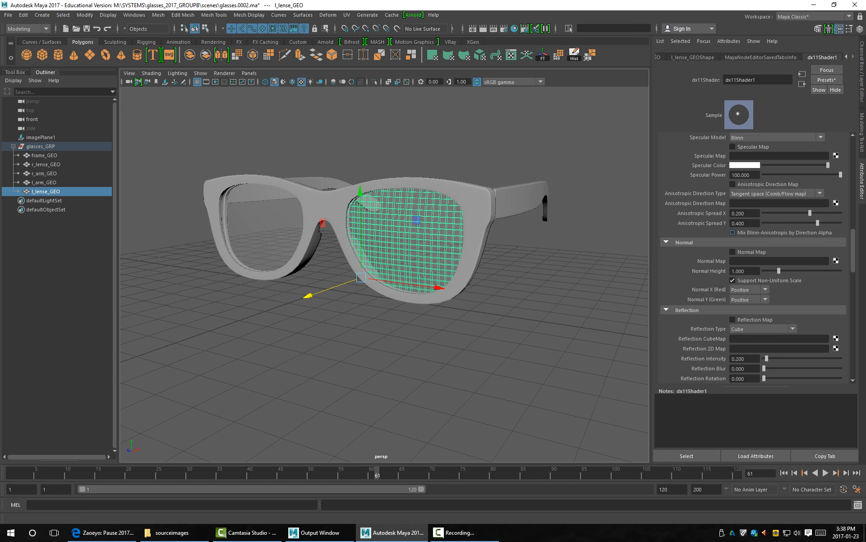
{"action": "left_click", "coordinate": [732, 292]}
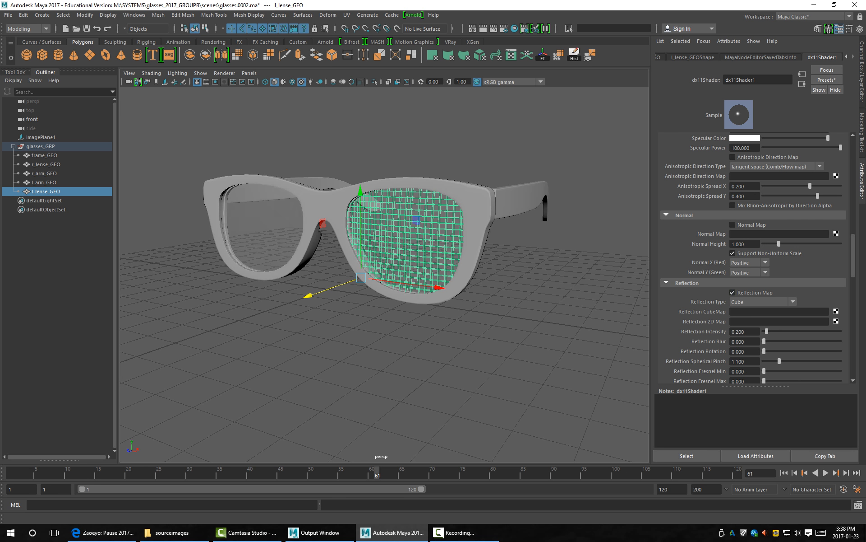
{"action": "left_click", "coordinate": [762, 302]}
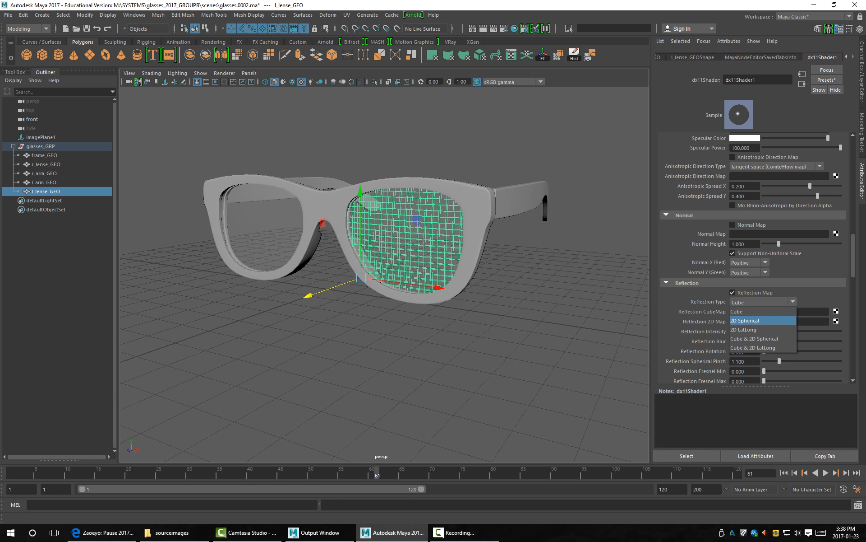
{"action": "left_click", "coordinate": [762, 320]}
Load MeadowTrail03_sm_gama_2.hdr from the cowboy project's sourceimages folder as the lens shader's Reflection 2D Map.
{"action": "left_click", "coordinate": [836, 321]}
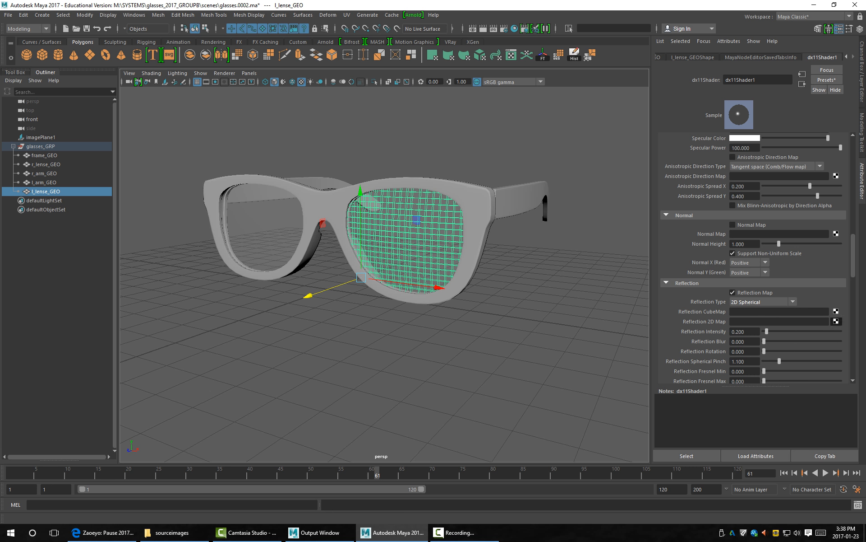
{"action": "left_click", "coordinate": [847, 180]}
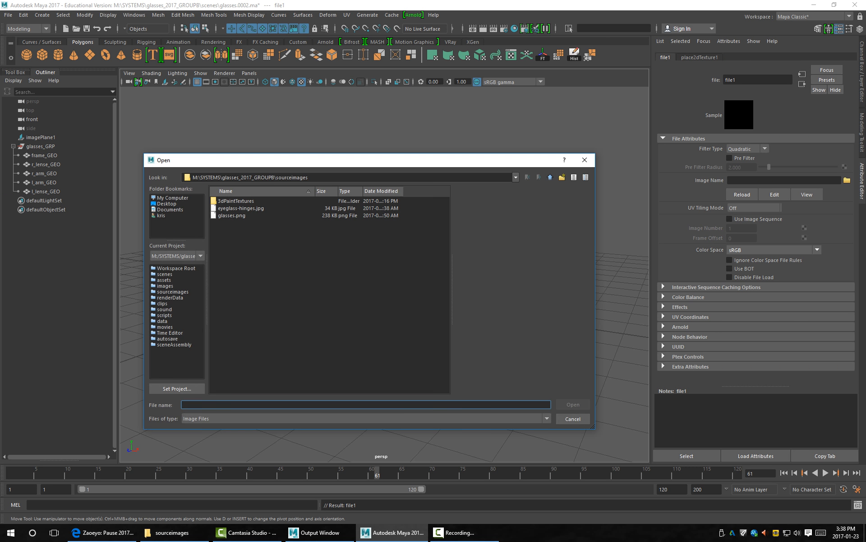
{"action": "left_click", "coordinate": [550, 177]}
{"action": "left_click", "coordinate": [550, 177]}
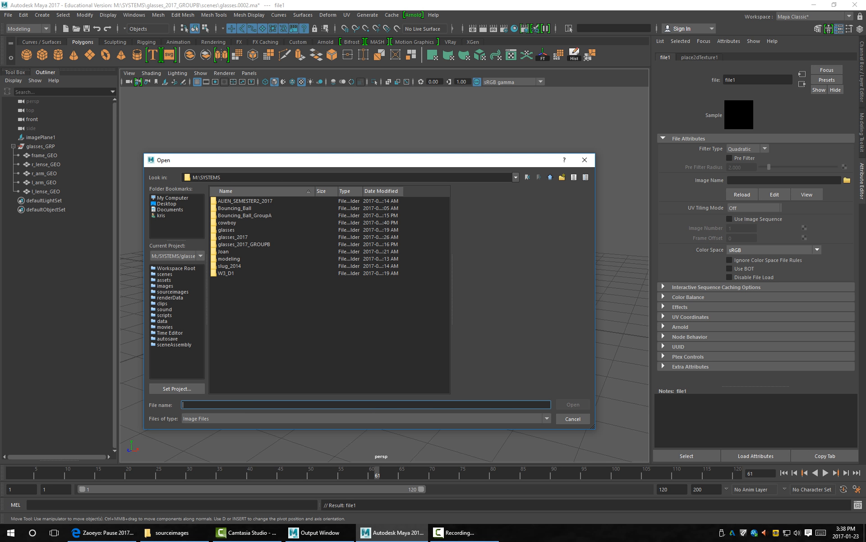
{"action": "double_click", "coordinate": [227, 223]}
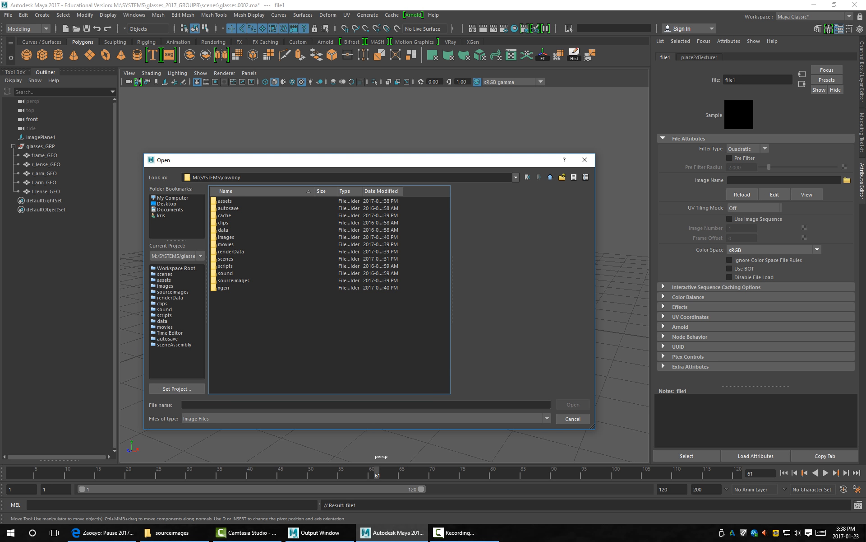
{"action": "double_click", "coordinate": [233, 280]}
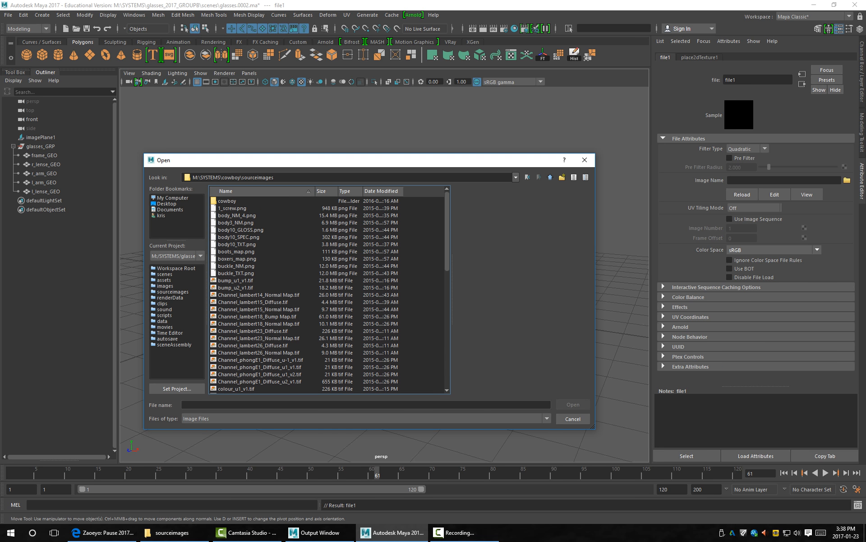
{"action": "scroll", "coordinate": [327, 289], "scroll_direction": "down", "scroll_amount": 5}
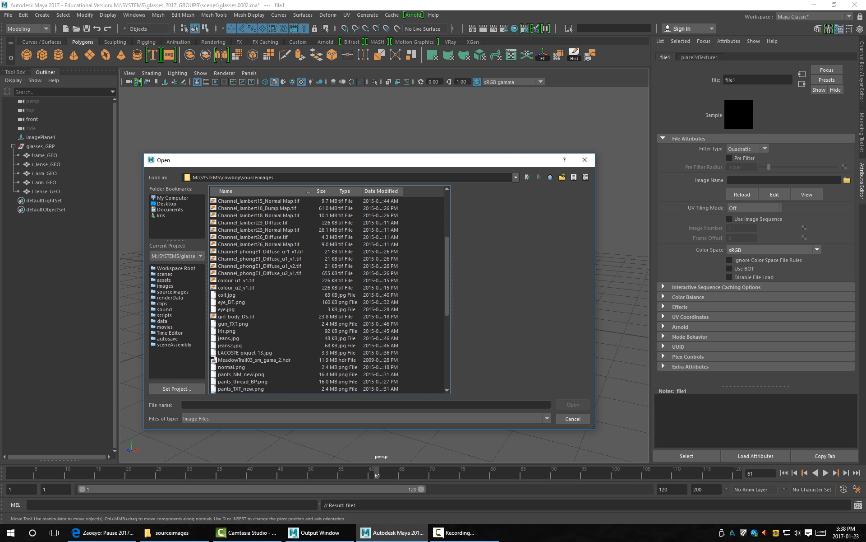
{"action": "left_click", "coordinate": [213, 360]}
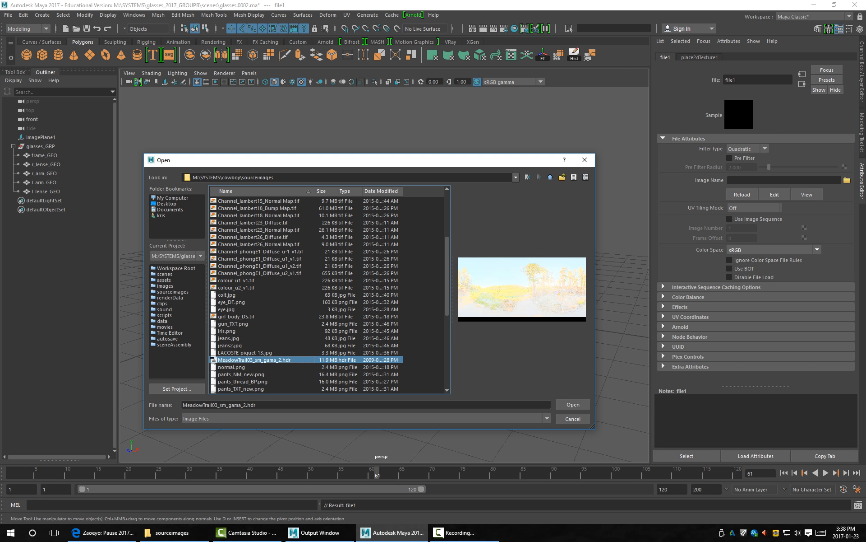
{"action": "double_click", "coordinate": [213, 360]}
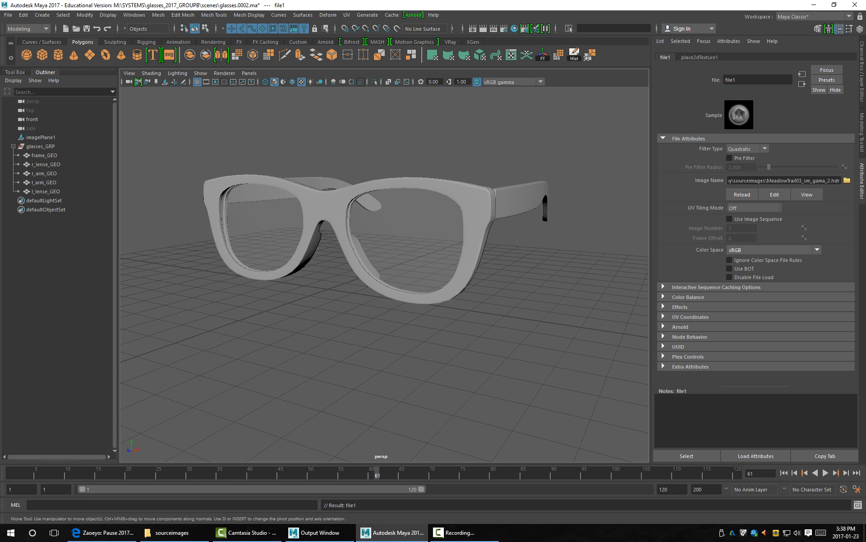
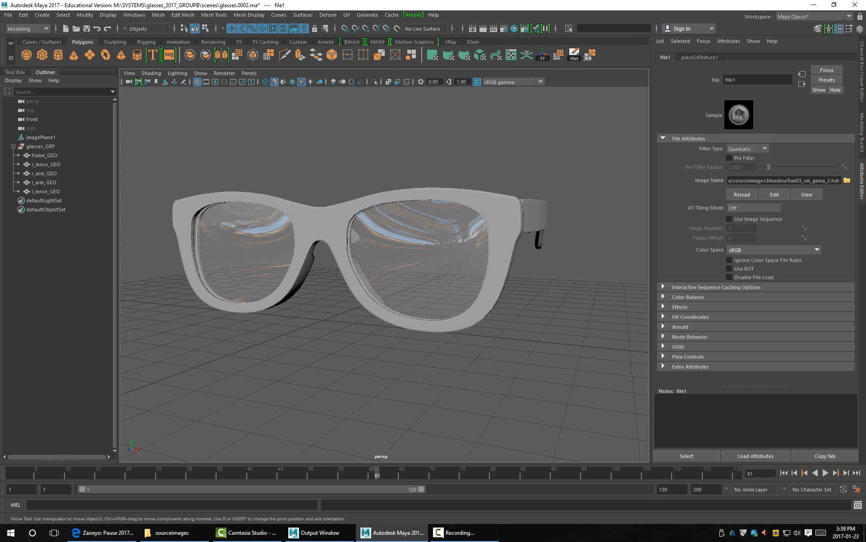
Examine the environment reflections on both lenses from the front at several distances.
{"action": "right_click_drag", "start_coordinate": [384, 274], "coordinate": [343, 274], "text": "alt"}
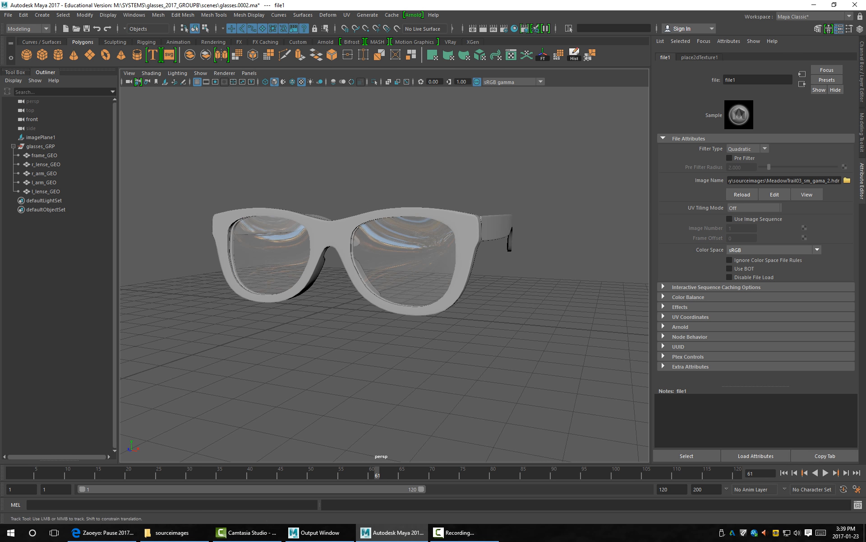
{"action": "middle_click_drag", "start_coordinate": [384, 274], "coordinate": [383, 286], "text": "alt"}
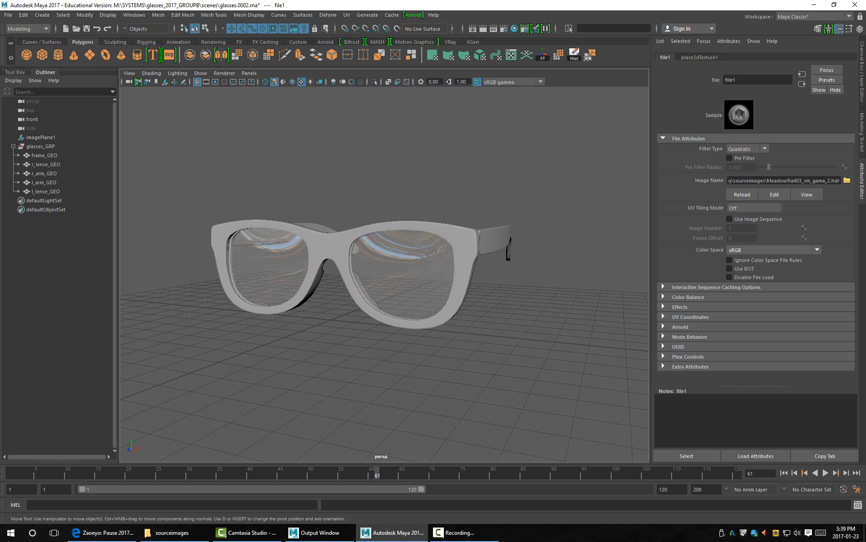
{"action": "right_click_drag", "start_coordinate": [384, 274], "coordinate": [325, 264], "text": "alt"}
{"action": "middle_click_drag", "start_coordinate": [325, 264], "coordinate": [315, 250], "text": "alt"}
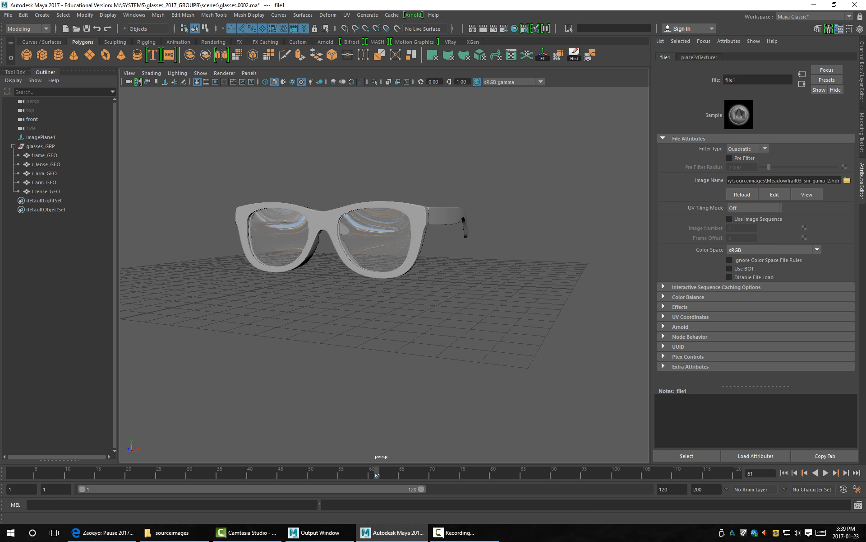
Detach the curve tools as a floating palette and activate the CV Curve Tool in the front view.
{"action": "left_click", "coordinate": [214, 15]}
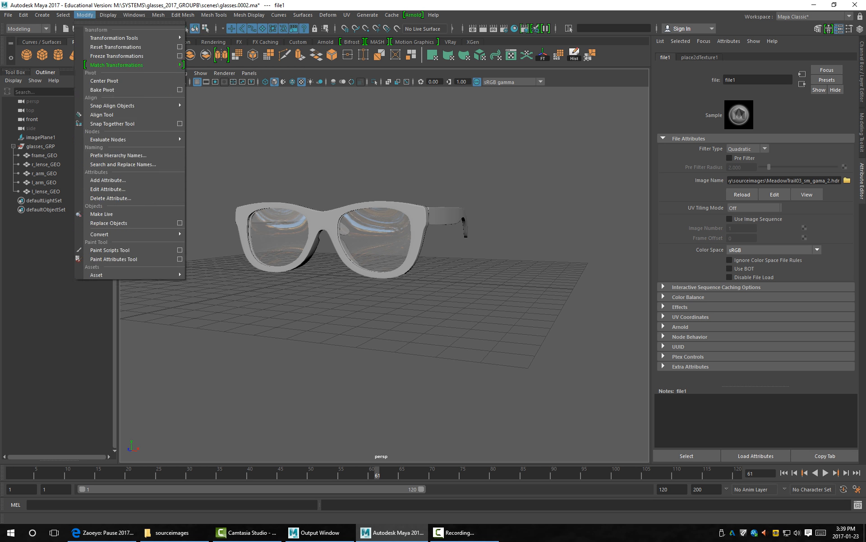
{"action": "mouse_move", "coordinate": [42, 15]}
{"action": "mouse_move", "coordinate": [68, 56]}
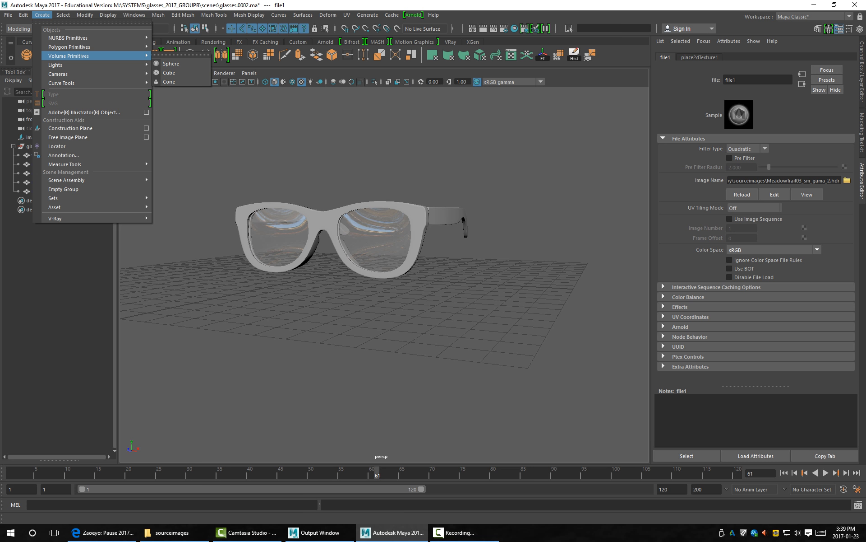
{"action": "mouse_move", "coordinate": [68, 38]}
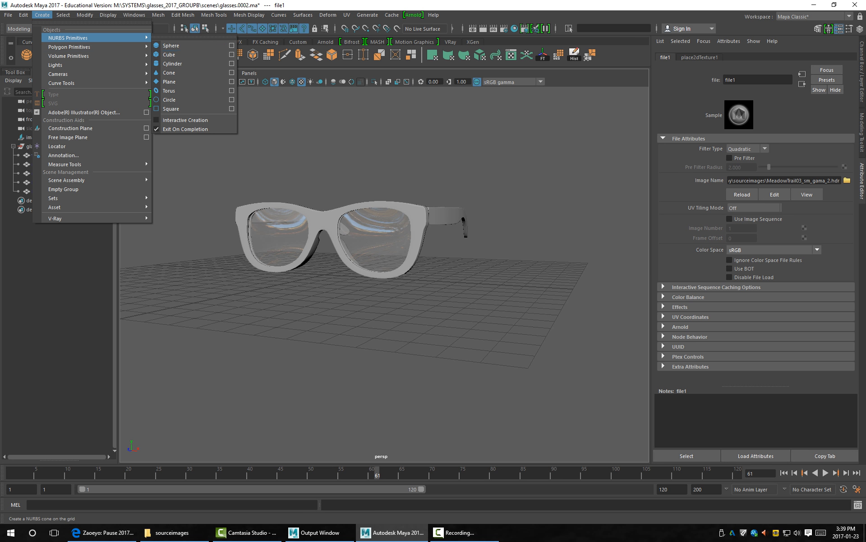
{"action": "mouse_move", "coordinate": [62, 83]}
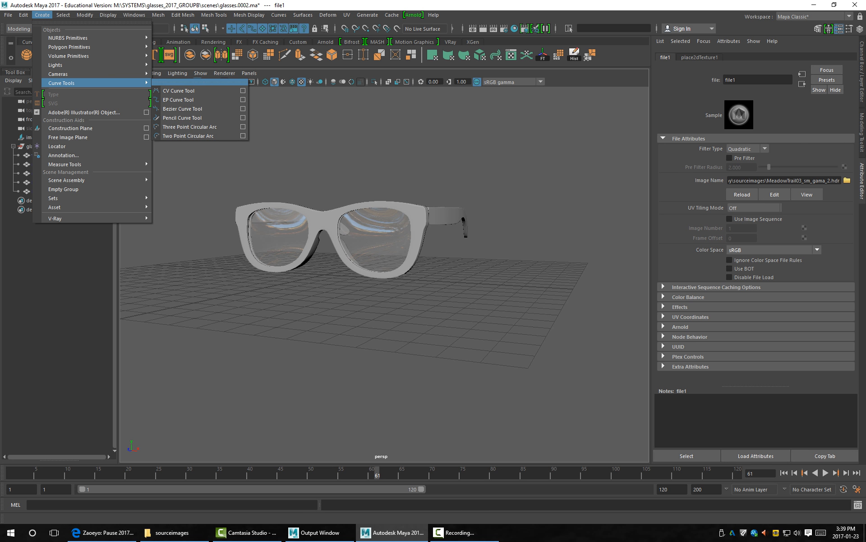
{"action": "left_click", "coordinate": [198, 85]}
{"action": "left_click", "coordinate": [179, 84]}
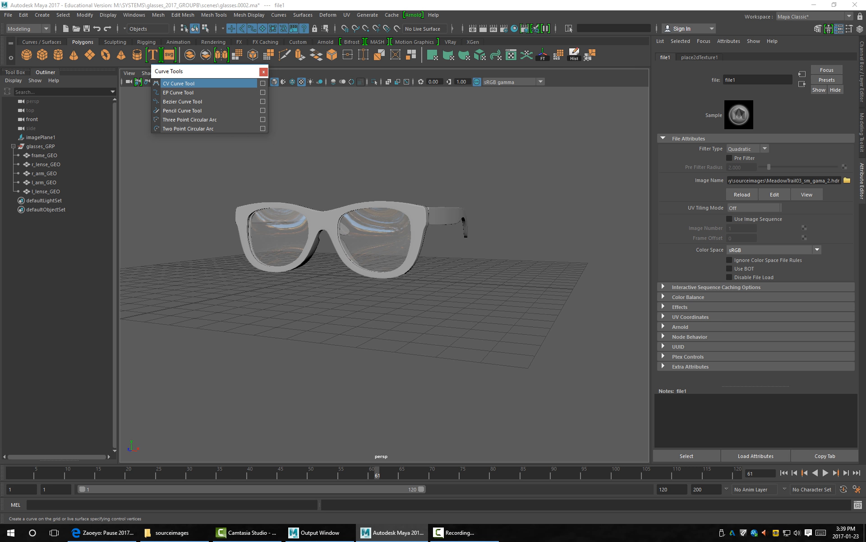
{"action": "key", "text": "space"}
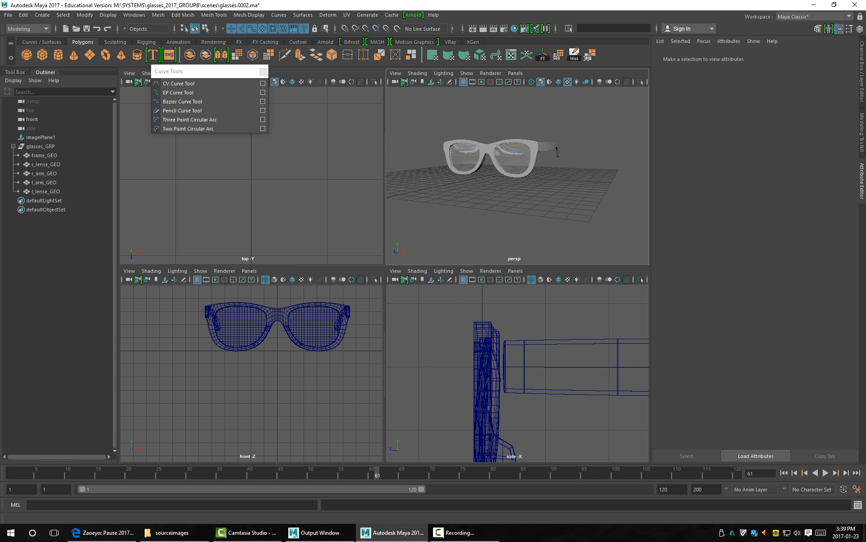
{"action": "key", "text": "space"}
{"action": "scroll", "coordinate": [385, 270], "scroll_direction": "up", "scroll_amount": 3}
{"action": "scroll", "coordinate": [383, 276], "scroll_direction": "up", "scroll_amount": 1}
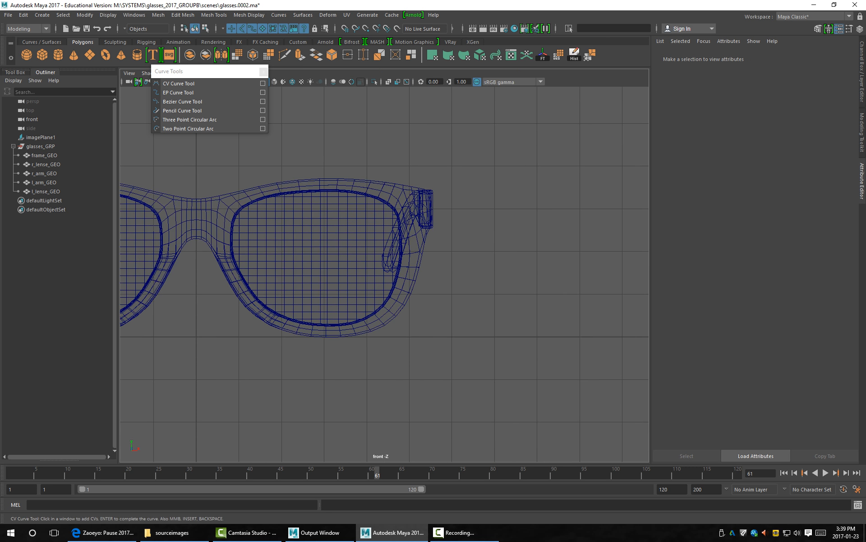
Draw the underside of a wine glass base from the origin, sloping to about 3 cm out and 0.6 cm down before running flat outward.
{"action": "left_click", "coordinate": [195, 329]}
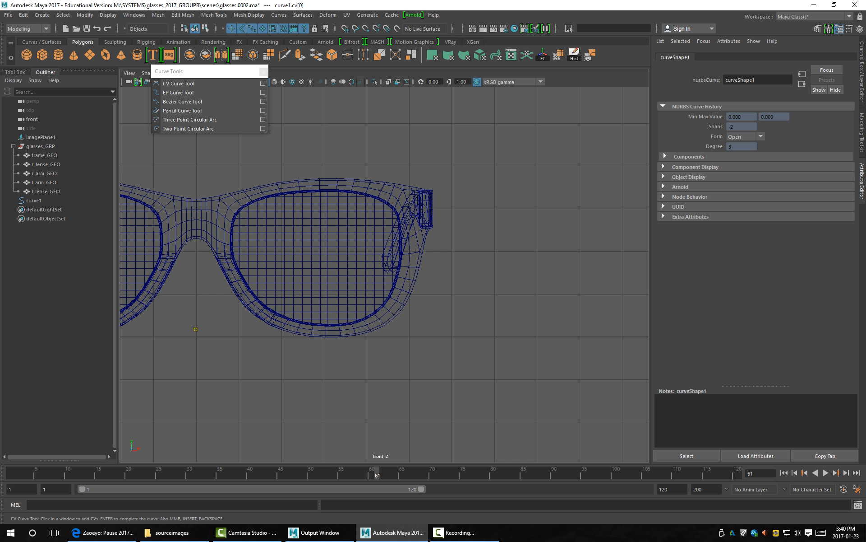
{"action": "key", "text": "ctrl+z"}
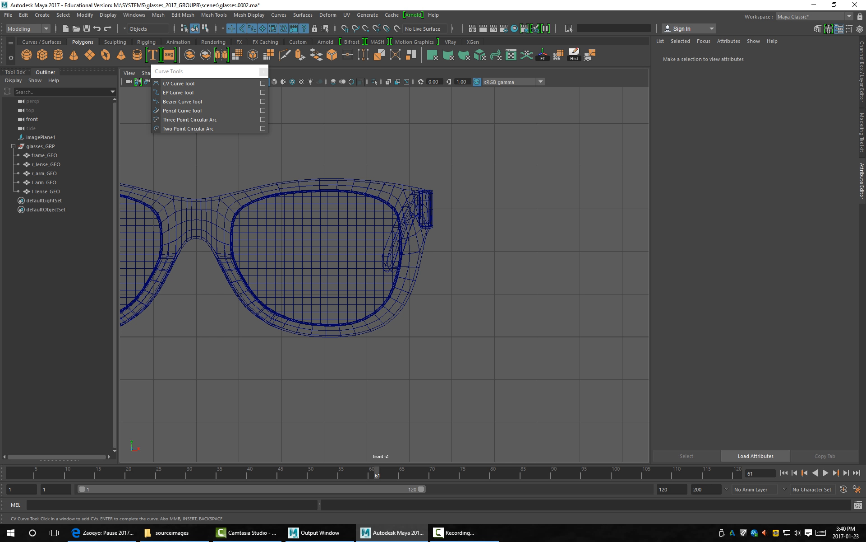
{"action": "left_click", "coordinate": [196, 336]}
{"action": "left_click", "coordinate": [243, 336]}
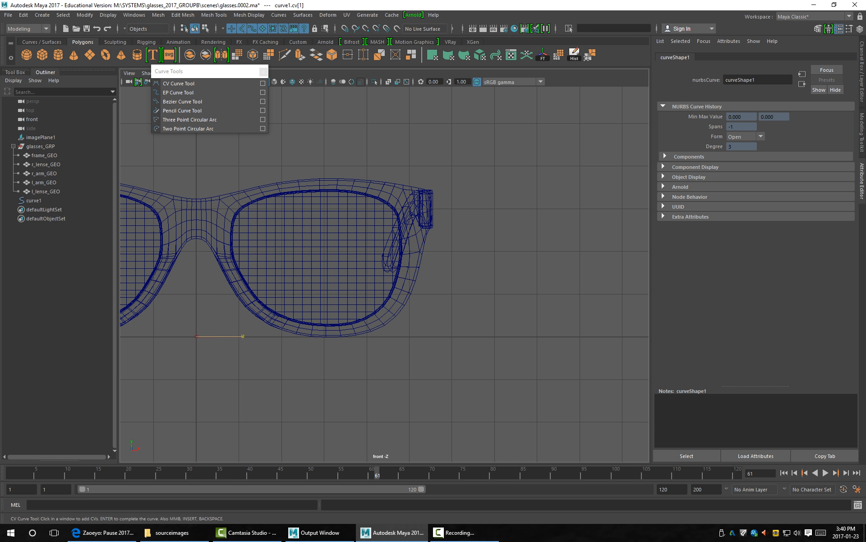
{"action": "left_click", "coordinate": [269, 342]}
{"action": "left_click", "coordinate": [303, 354]}
{"action": "left_click", "coordinate": [314, 360]}
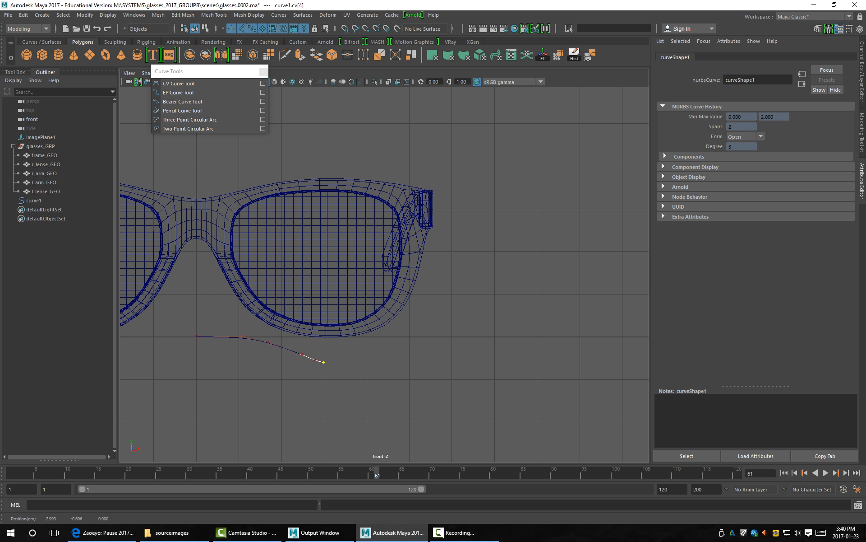
{"action": "left_click", "coordinate": [324, 362]}
{"action": "left_click", "coordinate": [349, 362]}
{"action": "key", "text": "super"}
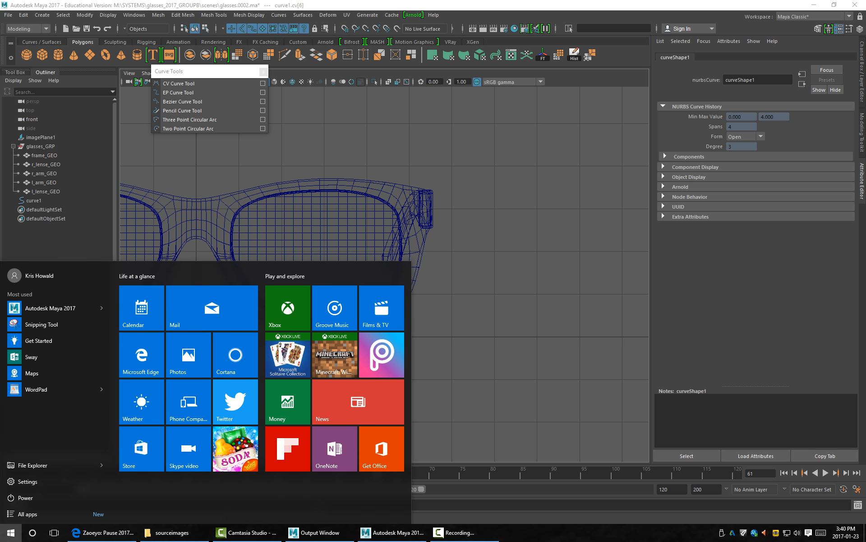
{"action": "key", "text": "super"}
Continue the profile around the base's thin outer rim and back along its upper surface toward the centre axis.
{"action": "left_click_drag", "start_coordinate": [365, 362], "coordinate": [346, 354]}
{"action": "left_click", "coordinate": [406, 362]}
{"action": "left_click", "coordinate": [405, 355]}
{"action": "left_click", "coordinate": [400, 354]}
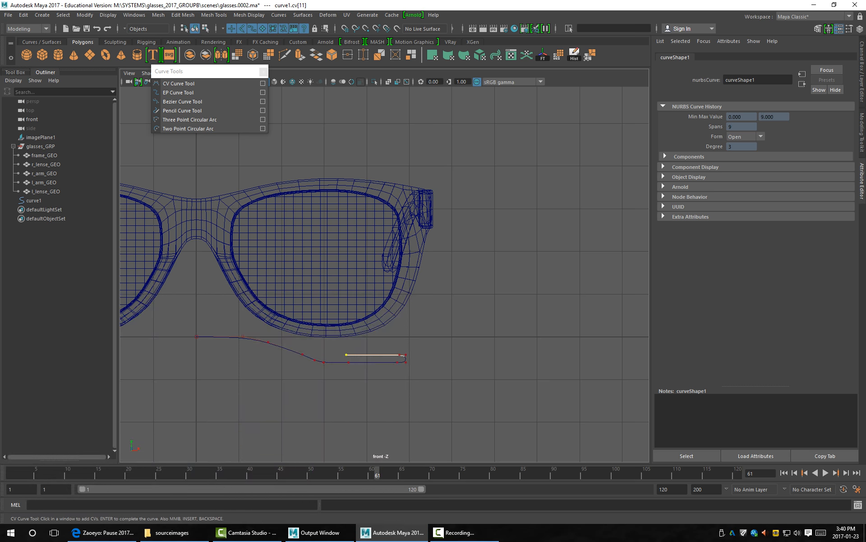
{"action": "left_click", "coordinate": [325, 354]}
{"action": "left_click", "coordinate": [284, 332]}
{"action": "left_click", "coordinate": [235, 323]}
{"action": "left_click", "coordinate": [202, 323]}
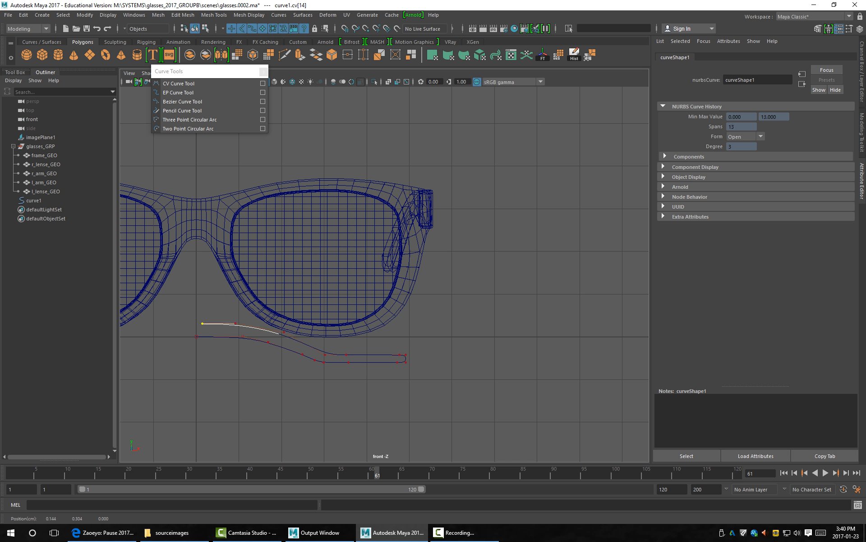
Continue the profile from the base straight up close to the centre axis as a tall, narrow stem.
{"action": "left_click", "coordinate": [211, 325]}
{"action": "left_click", "coordinate": [206, 304]}
{"action": "middle_click_drag", "start_coordinate": [206, 303], "coordinate": [275, 454], "text": "alt"}
{"action": "right_click_drag", "start_coordinate": [275, 453], "coordinate": [233, 453], "text": "alt"}
{"action": "left_click_drag", "start_coordinate": [307, 224], "coordinate": [307, 183]}
{"action": "middle_click_drag", "start_coordinate": [306, 184], "coordinate": [301, 250], "text": "alt"}
{"action": "right_click_drag", "start_coordinate": [301, 251], "coordinate": [333, 251], "text": "alt"}
{"action": "left_click_drag", "start_coordinate": [276, 244], "coordinate": [275, 239]}
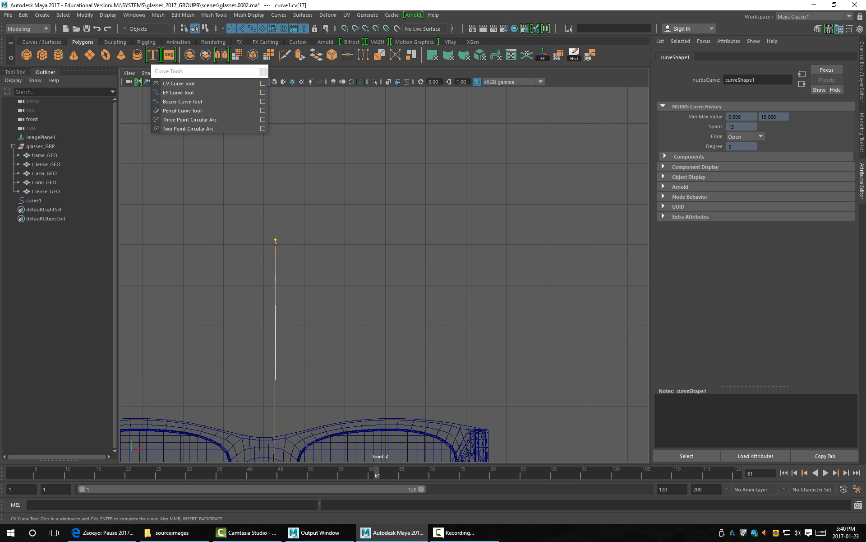
{"action": "key", "text": "BackSpace"}
{"action": "left_click", "coordinate": [277, 241]}
Continue the profile outward and up from the stem to form the bowl's curved outer wall and rounded lip.
{"action": "left_click", "coordinate": [311, 240]}
{"action": "left_click_drag", "start_coordinate": [310, 240], "coordinate": [349, 216]}
{"action": "middle_click_drag", "start_coordinate": [349, 216], "coordinate": [331, 369], "text": "alt"}
{"action": "left_click_drag", "start_coordinate": [395, 257], "coordinate": [397, 250]}
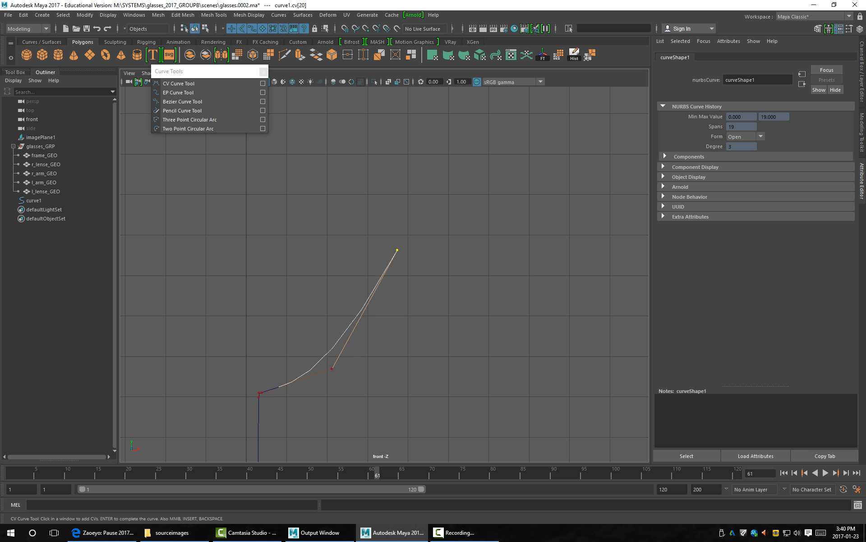
{"action": "left_click_drag", "start_coordinate": [415, 152], "coordinate": [411, 141]}
{"action": "middle_click_drag", "start_coordinate": [411, 140], "coordinate": [420, 190], "text": "alt"}
{"action": "left_click", "coordinate": [409, 173]}
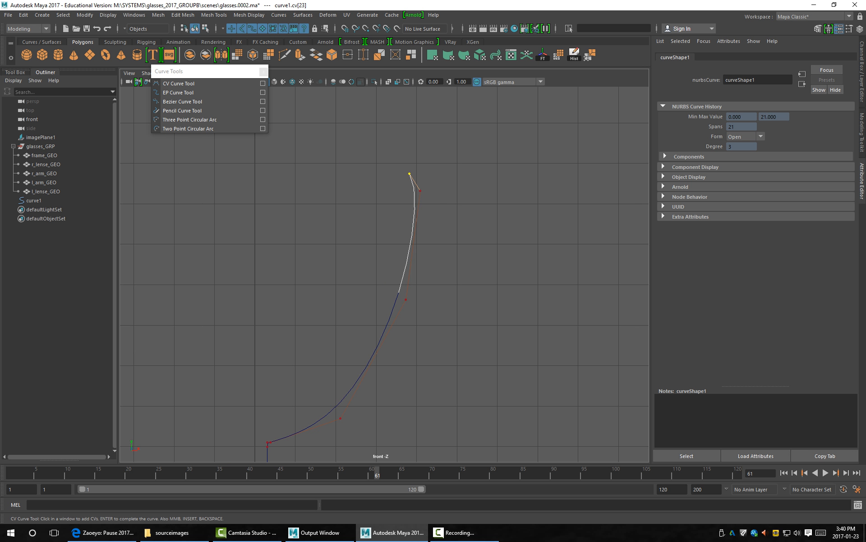
{"action": "left_click", "coordinate": [404, 173]}
{"action": "left_click", "coordinate": [404, 179]}
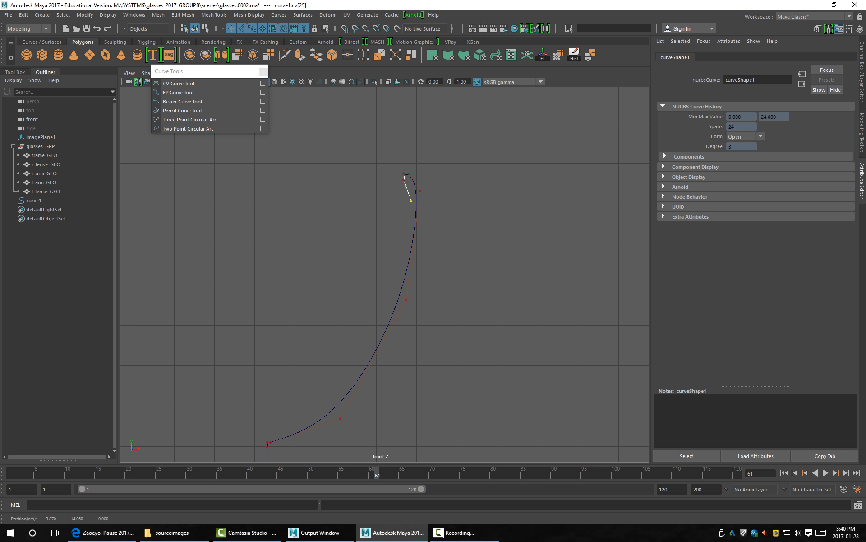
Draw the bowl's inner wall down from the lip to the centre axis and complete the curve.
{"action": "left_click", "coordinate": [410, 204]}
{"action": "left_click", "coordinate": [390, 296]}
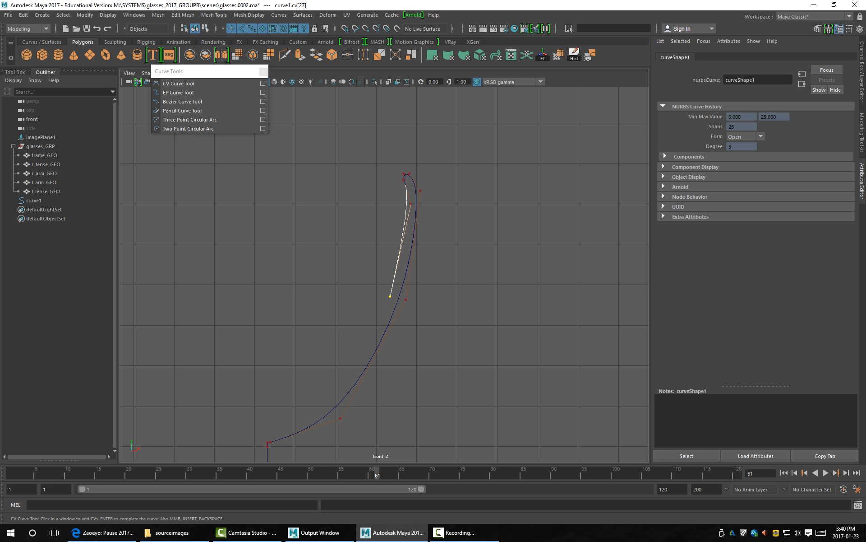
{"action": "left_click", "coordinate": [327, 400]}
{"action": "left_click_drag", "start_coordinate": [265, 401], "coordinate": [255, 419]}
{"action": "key", "text": "BackSpace"}
{"action": "left_click", "coordinate": [287, 415]}
{"action": "left_click_drag", "start_coordinate": [248, 415], "coordinate": [257, 415]}
{"action": "key", "text": "Return"}
Move the control vertex midway along the bowl's inner wall outward to thin the wall, and return to object mode.
{"action": "middle_click_drag", "start_coordinate": [316, 398], "coordinate": [316, 356], "text": "alt"}
{"action": "right_click_drag", "start_coordinate": [316, 355], "coordinate": [284, 356]}
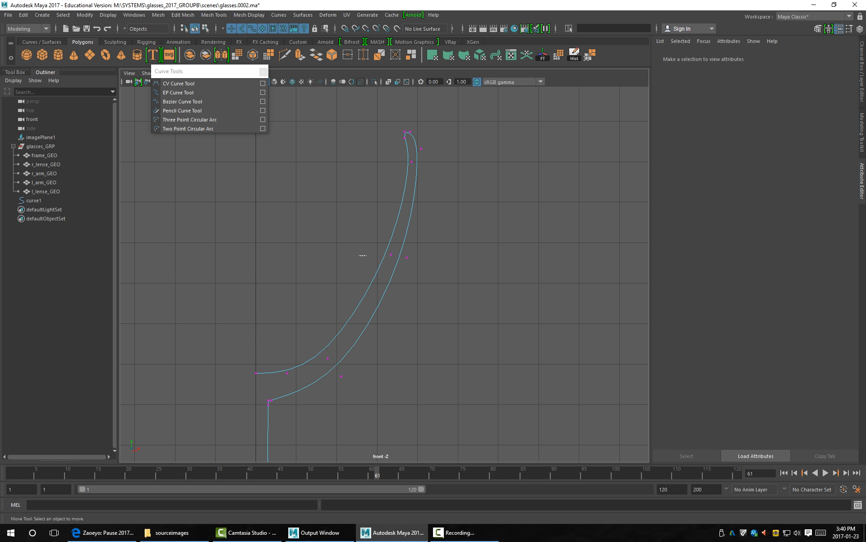
{"action": "left_click_drag", "start_coordinate": [366, 256], "coordinate": [398, 261]}
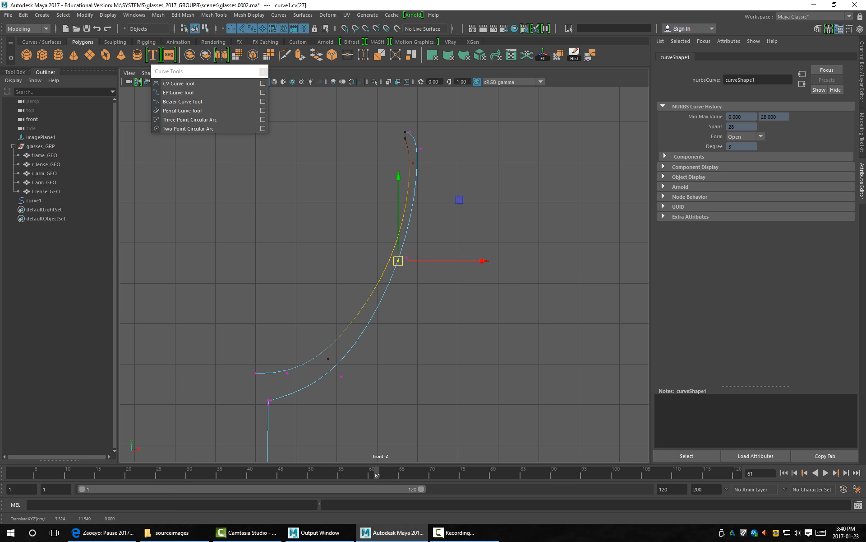
{"action": "key", "text": "F8"}
{"action": "key", "text": "alt+d"}
{"action": "scroll", "coordinate": [379, 260], "scroll_direction": "down", "scroll_amount": 3}
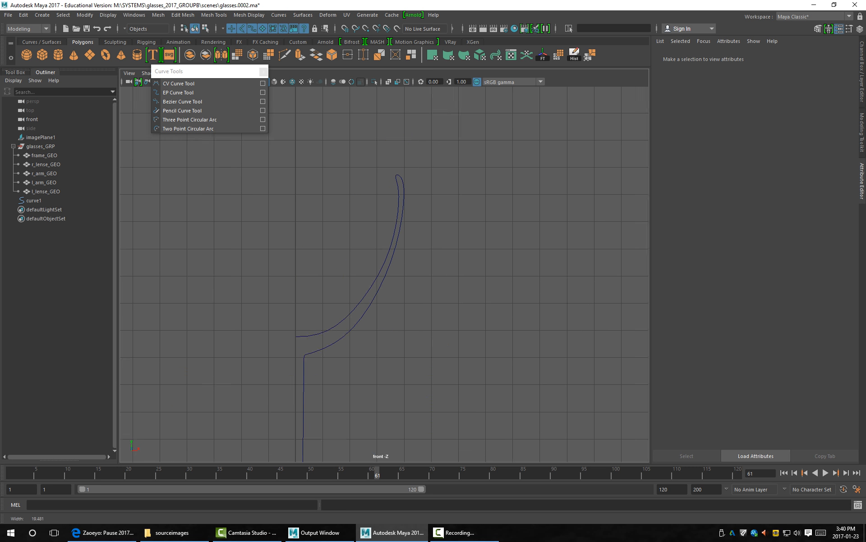
Raise the wine glass profile curve about 5.2 units in Y so it sits above the glasses.
{"action": "middle_click_drag", "start_coordinate": [379, 260], "coordinate": [394, 147], "text": "alt"}
{"action": "left_click", "coordinate": [33, 199]}
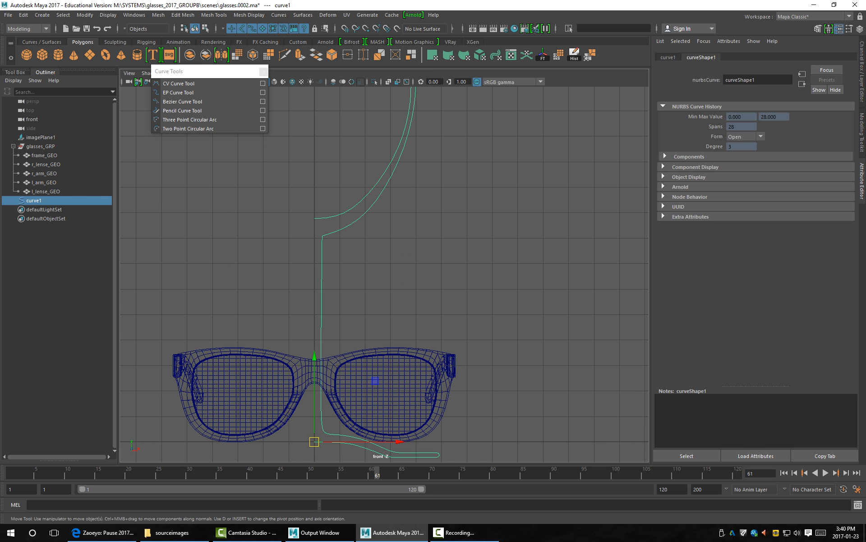
{"action": "left_click_drag", "start_coordinate": [314, 357], "coordinate": [314, 225]}
{"action": "middle_click_drag", "start_coordinate": [314, 225], "coordinate": [329, 275], "text": "alt"}
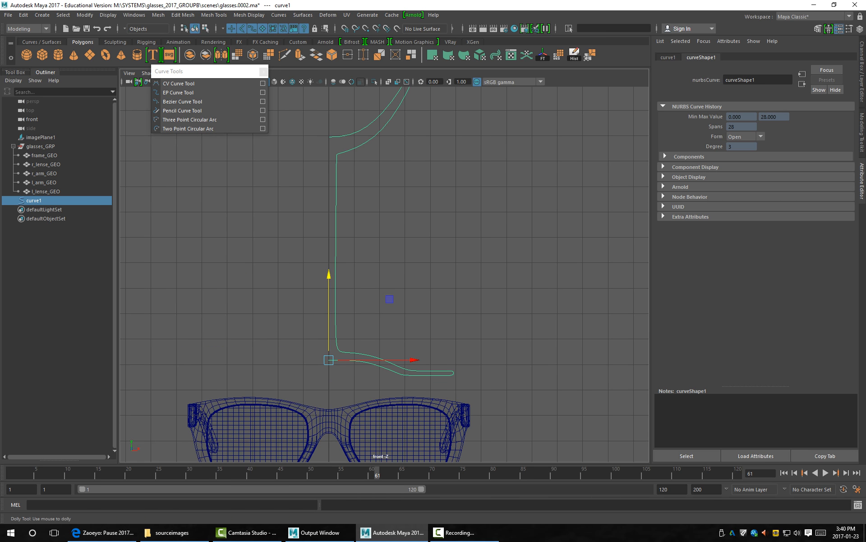
{"action": "key", "text": "f"}
{"action": "key", "text": "space"}
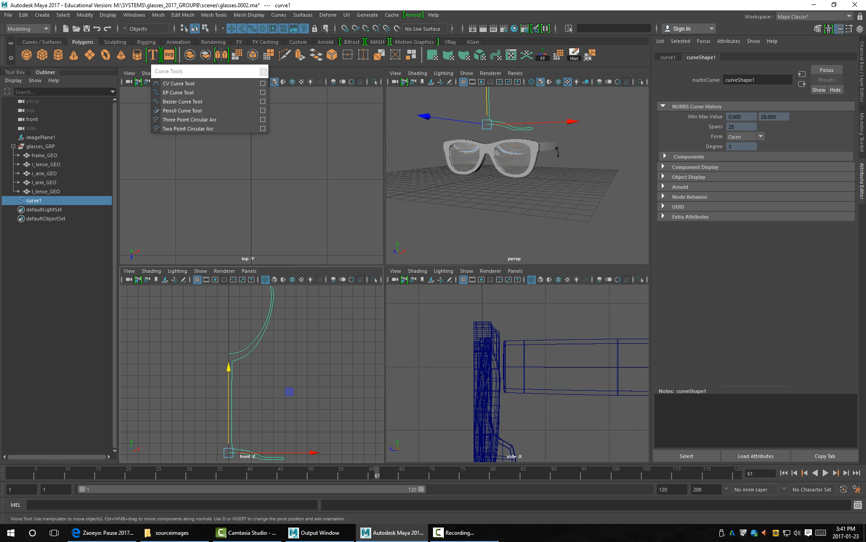
{"action": "key", "text": "space"}
{"action": "middle_click_drag", "start_coordinate": [384, 180], "coordinate": [390, 284], "text": "alt"}
{"action": "left_click_drag", "start_coordinate": [389, 284], "coordinate": [323, 307], "text": "alt"}
{"action": "right_click_drag", "start_coordinate": [322, 307], "coordinate": [289, 307], "text": "alt"}
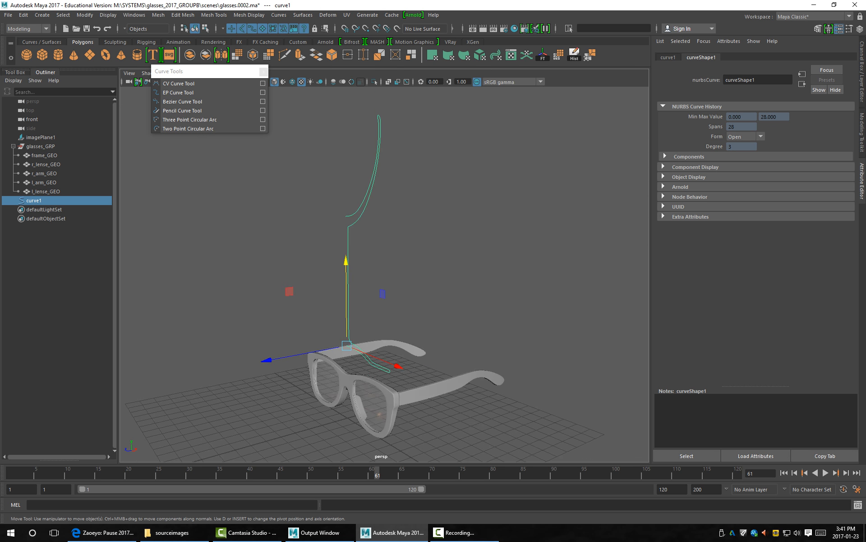
Detach the Surfaces commands as a floating palette, and duplicate the profile curve and move the copy aside along X.
{"action": "middle_click_drag", "start_coordinate": [346, 271], "coordinate": [359, 301], "text": "alt"}
{"action": "left_click_drag", "start_coordinate": [358, 302], "coordinate": [401, 303], "text": "alt"}
{"action": "right_click_drag", "start_coordinate": [402, 304], "coordinate": [429, 303], "text": "alt"}
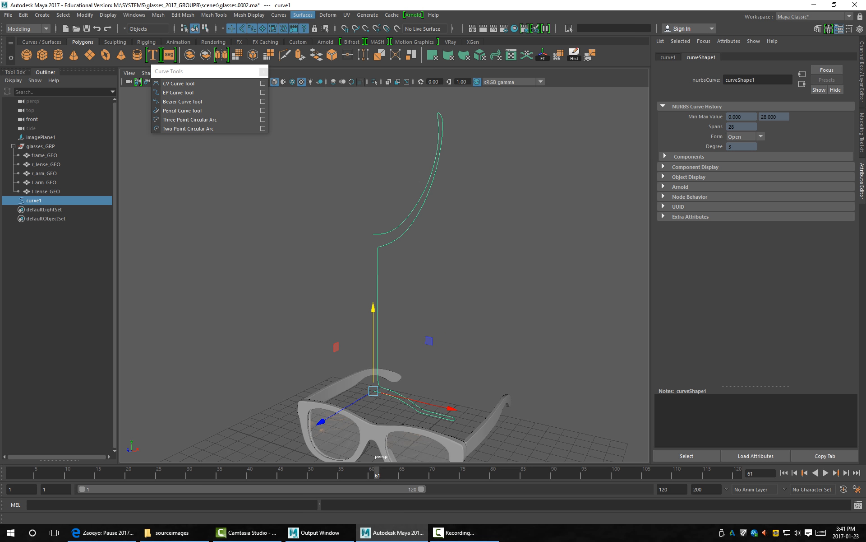
{"action": "left_click", "coordinate": [303, 15]}
{"action": "left_click", "coordinate": [343, 23]}
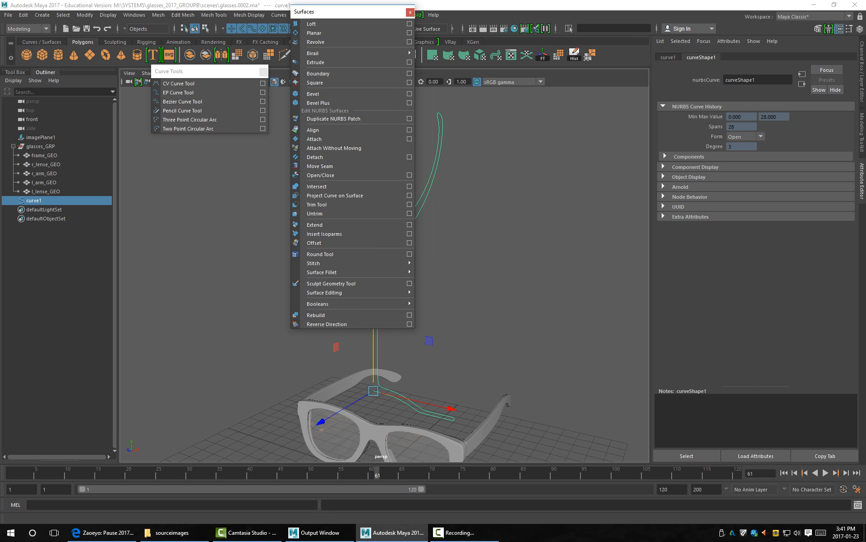
{"action": "left_click_drag", "start_coordinate": [334, 18], "coordinate": [130, 96]}
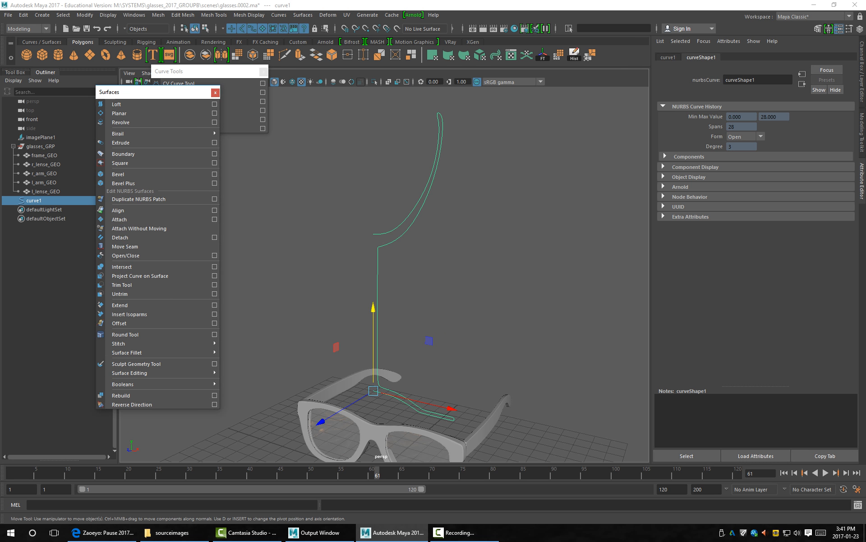
{"action": "key", "text": "ctrl+d"}
{"action": "left_click_drag", "start_coordinate": [450, 407], "coordinate": [674, 460]}
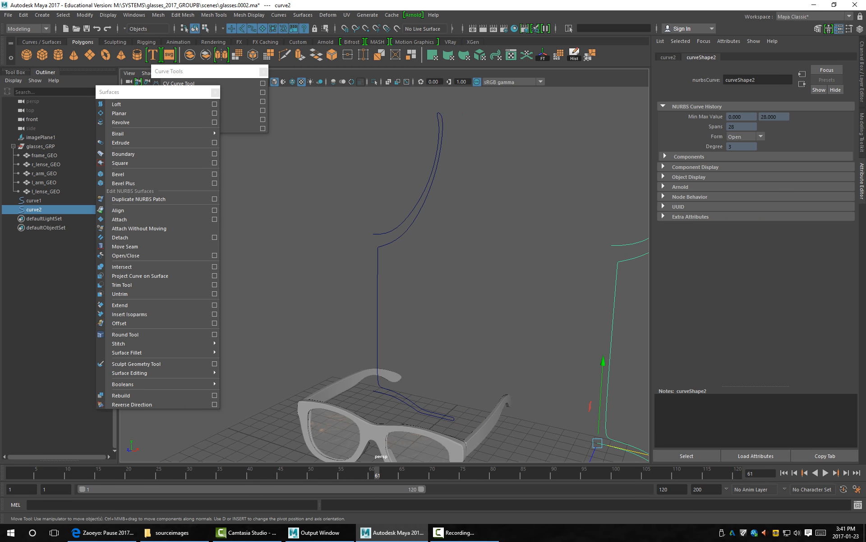
Revolve the original profile curve 360 degrees around Y with NURBS output and 8 segments, and delete the resulting surface.
{"action": "left_click_drag", "start_coordinate": [451, 203], "coordinate": [387, 225]}
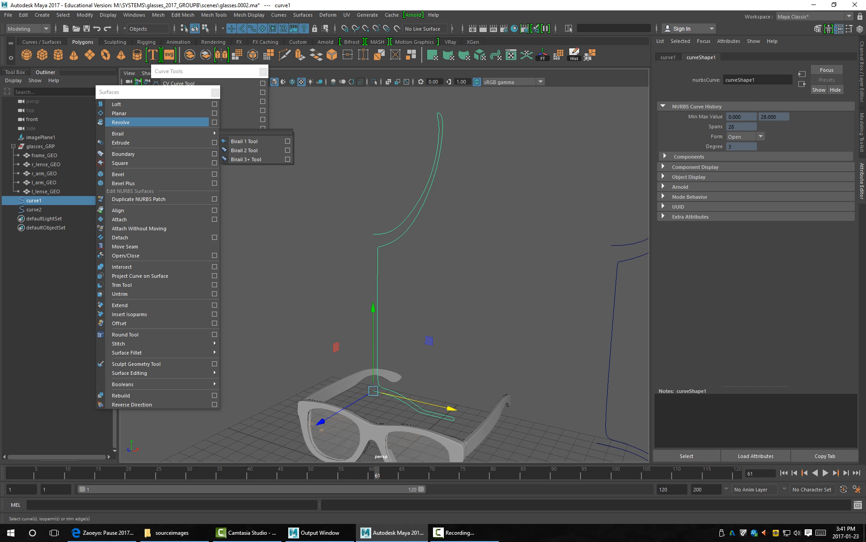
{"action": "left_click", "coordinate": [214, 122]}
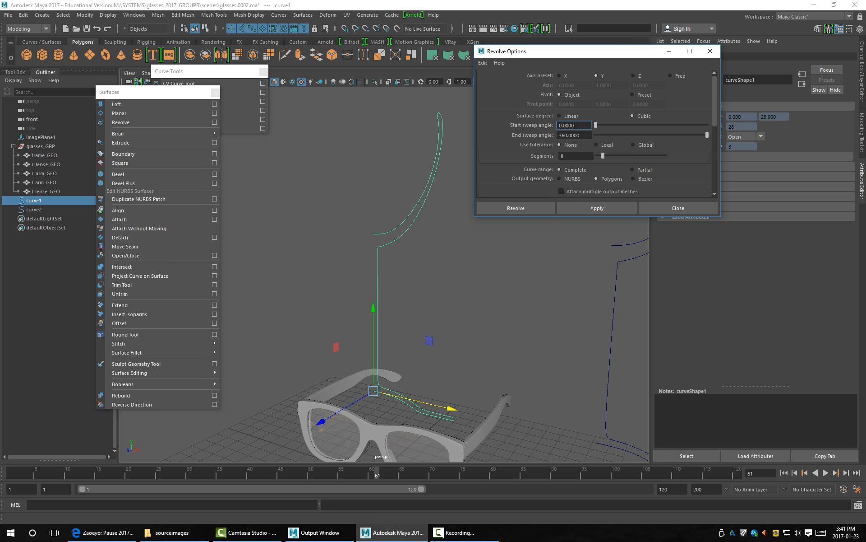
{"action": "left_click_drag", "start_coordinate": [634, 51], "coordinate": [186, 52]}
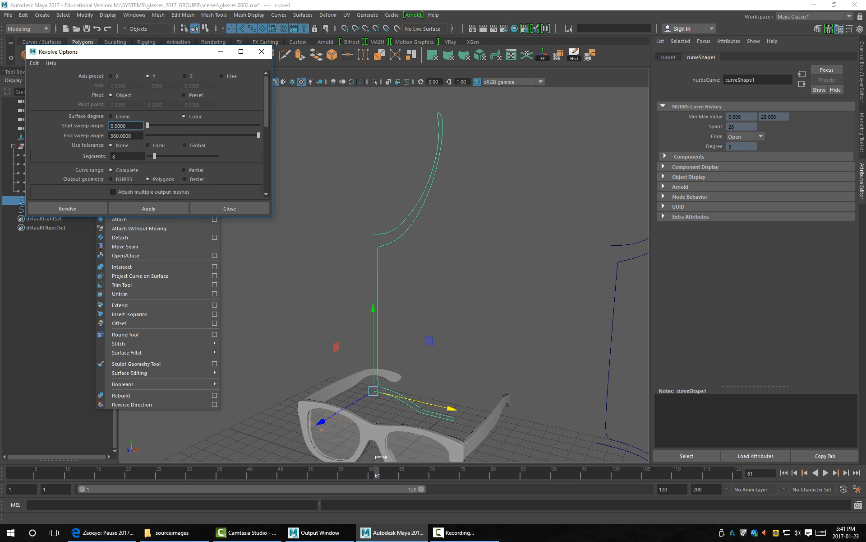
{"action": "left_click", "coordinate": [111, 179]}
{"action": "left_click", "coordinate": [148, 208]}
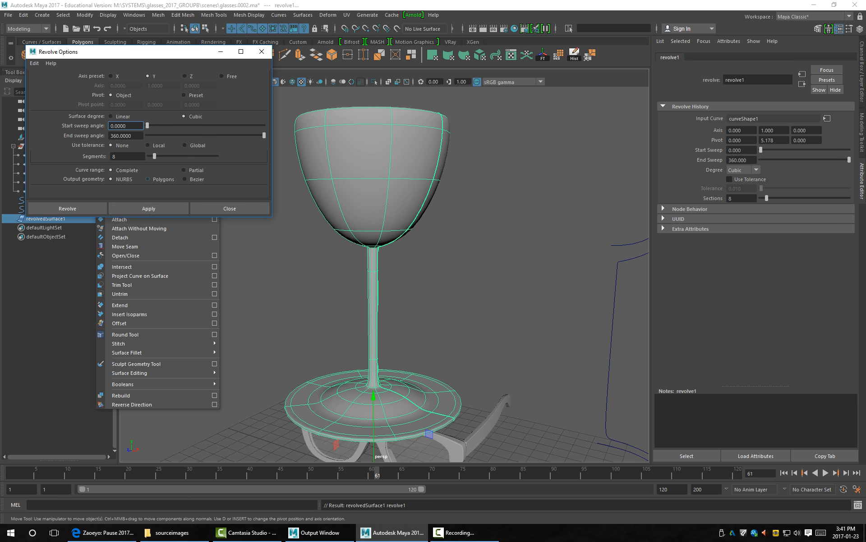
{"action": "left_click", "coordinate": [397, 190]}
{"action": "key", "text": "Delete"}
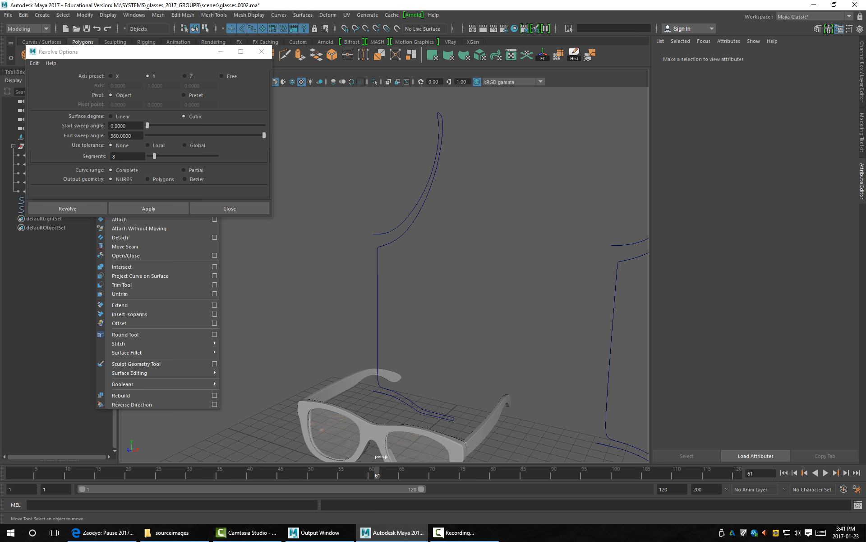
Revolve the original profile curve with polygon output, using quads, General tessellation and 20 iso params in both U and V.
{"action": "left_click_drag", "start_coordinate": [495, 180], "coordinate": [348, 230]}
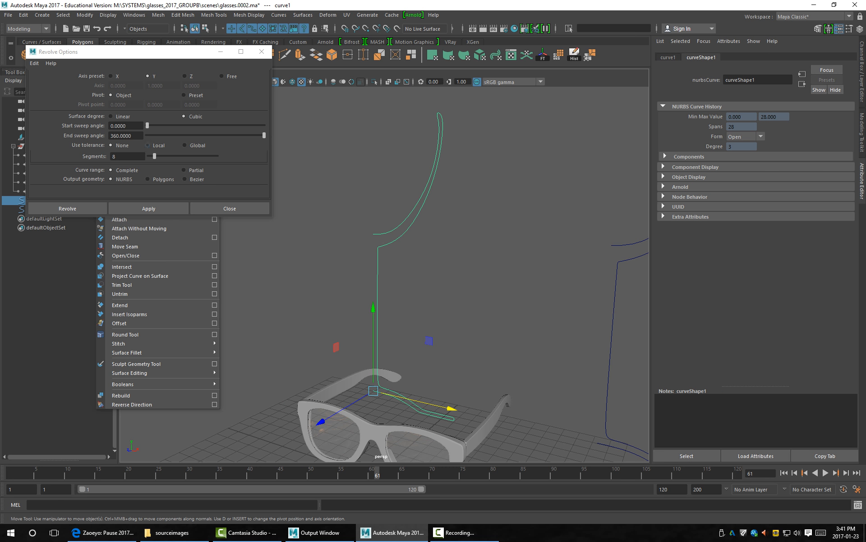
{"action": "left_click", "coordinate": [148, 179]}
{"action": "scroll", "coordinate": [148, 179], "scroll_direction": "down", "scroll_amount": 3}
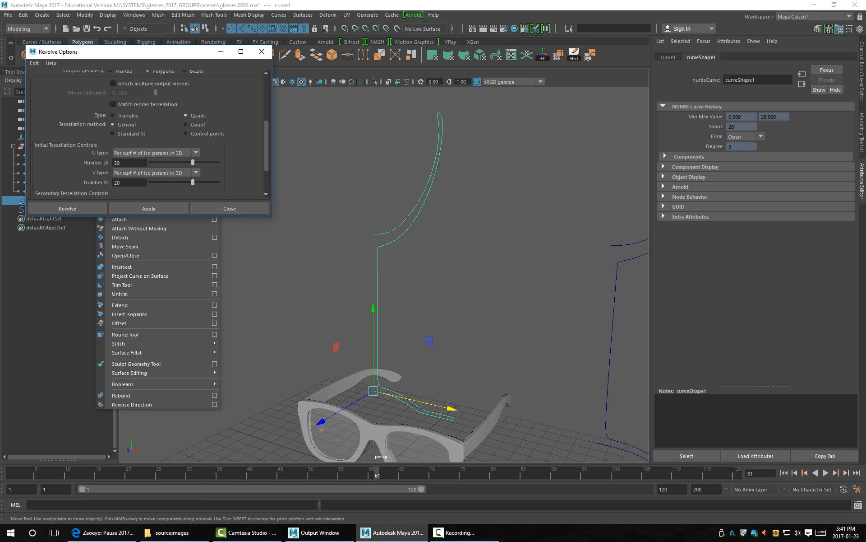
{"action": "left_click", "coordinate": [148, 208]}
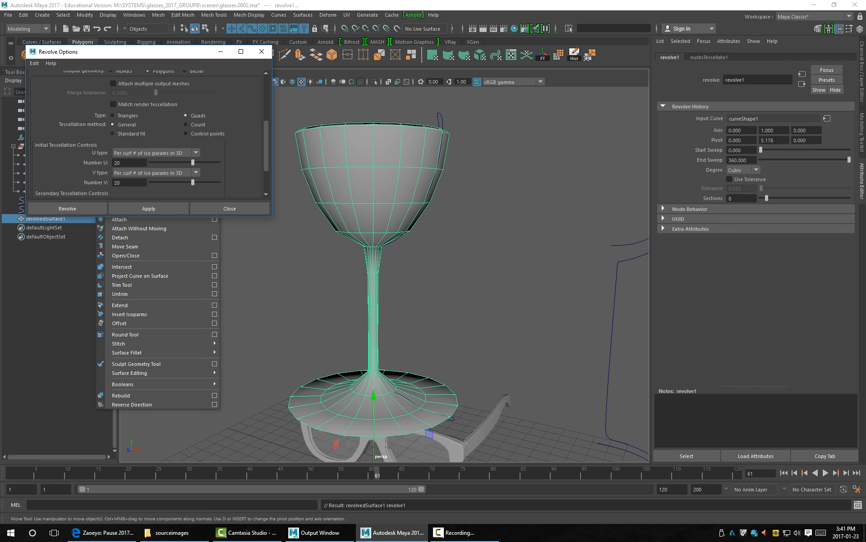
Turn on smooth mesh preview for the revolved polygon wine glass.
{"action": "left_click", "coordinate": [519, 190]}
{"action": "left_click", "coordinate": [373, 189]}
{"action": "key", "text": "3"}
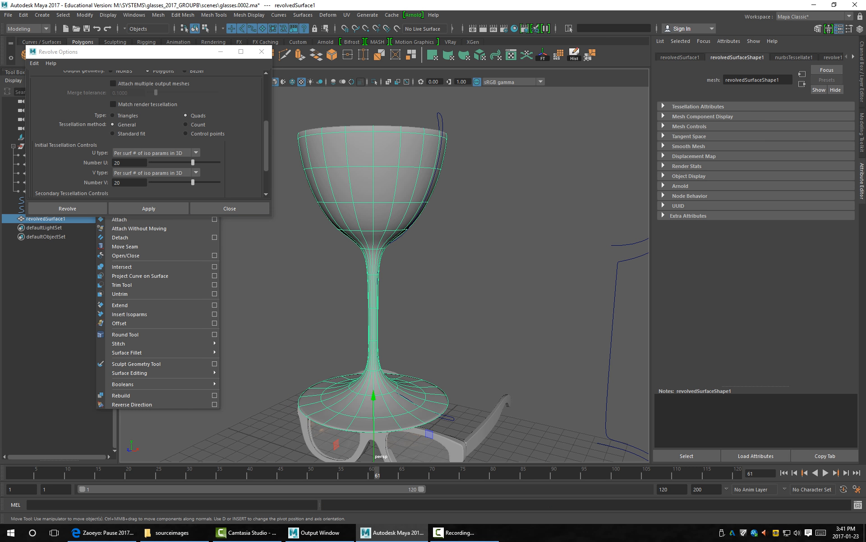
{"action": "left_click", "coordinate": [519, 190]}
{"action": "left_click_drag", "start_coordinate": [518, 190], "coordinate": [473, 180], "text": "alt"}
Set the U Number of the wine glass's NURBS tessellation history to 60.
{"action": "left_click", "coordinate": [404, 203]}
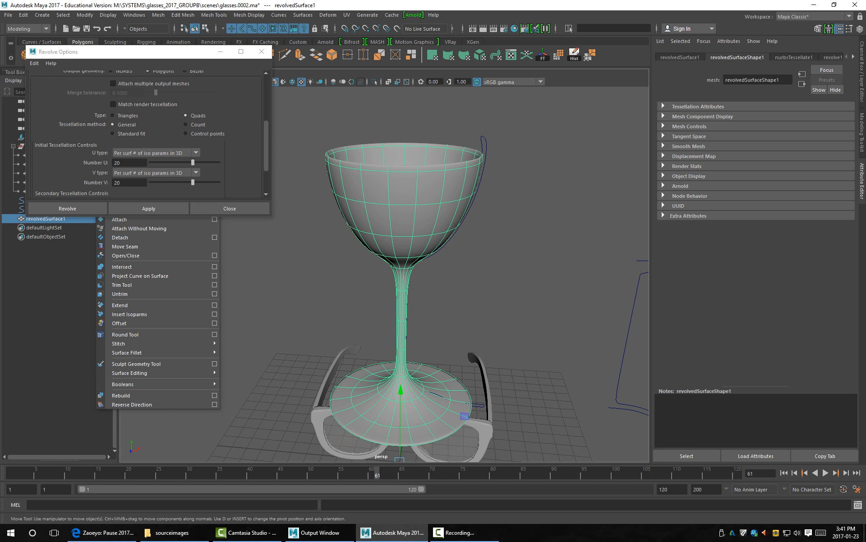
{"action": "key", "text": "ctrl+a"}
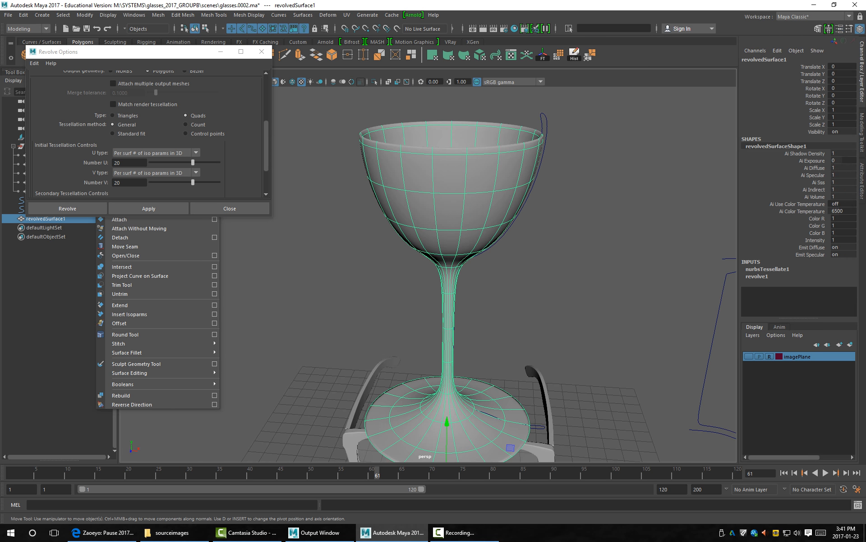
{"action": "left_click", "coordinate": [767, 269]}
{"action": "scroll", "coordinate": [796, 190], "scroll_direction": "down", "scroll_amount": 2}
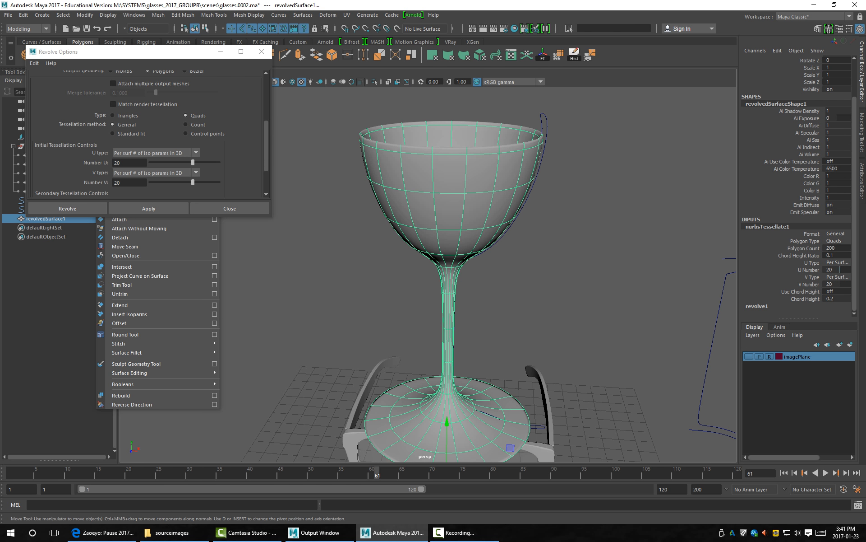
{"action": "left_click", "coordinate": [808, 269]}
{"action": "middle_click_drag", "start_coordinate": [451, 271], "coordinate": [496, 270]}
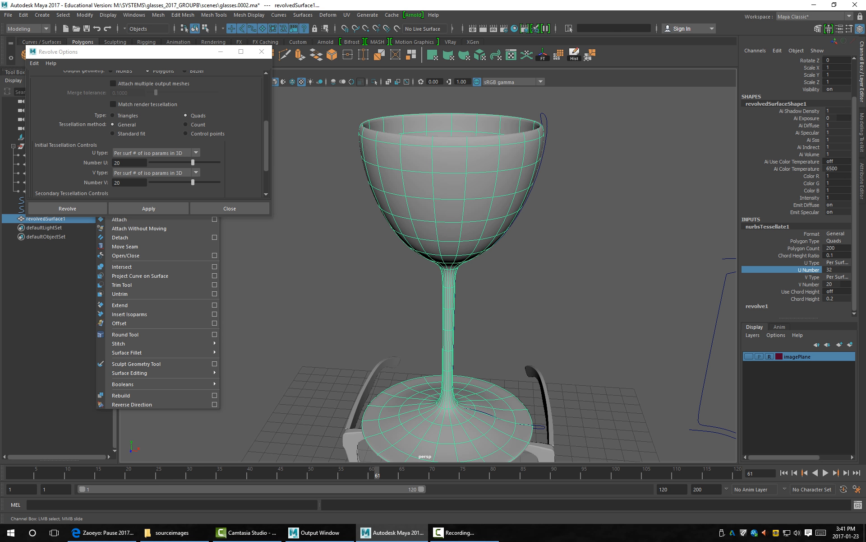
{"action": "left_click", "coordinate": [836, 269]}
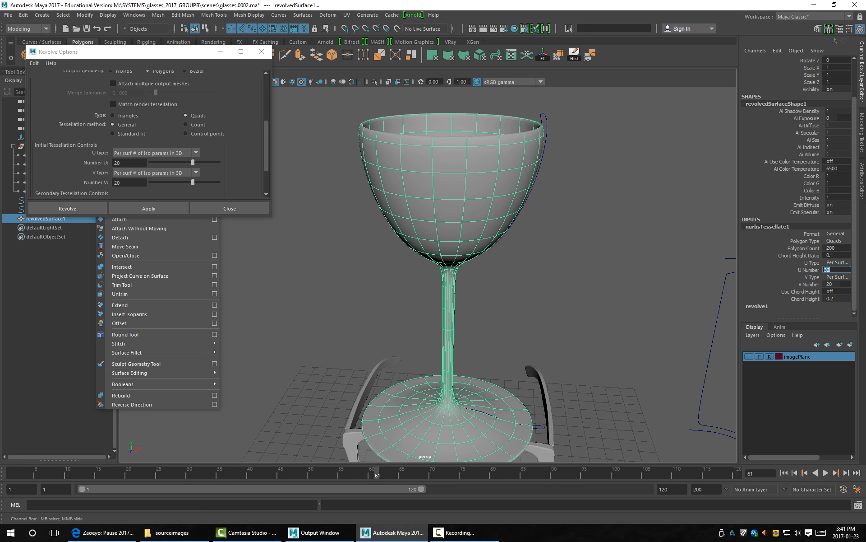
{"action": "type", "text": "60"}
{"action": "key", "text": "Return"}
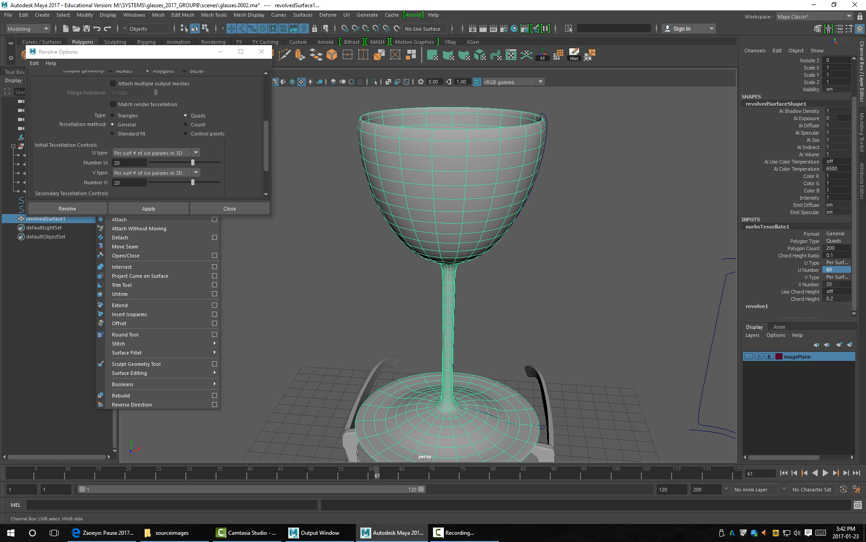
Move the profile curve's control vertices at the foot's outer edge inward along X to about 3.9, narrowing the foot.
{"action": "left_click", "coordinate": [610, 226]}
{"action": "mouse_move", "coordinate": [610, 225]}
{"action": "left_mouse_down", "text": "alt"}
{"action": "mouse_move", "coordinate": [610, 246]}
{"action": "mouse_move", "coordinate": [614, 210]}
{"action": "left_mouse_up", "text": "alt"}
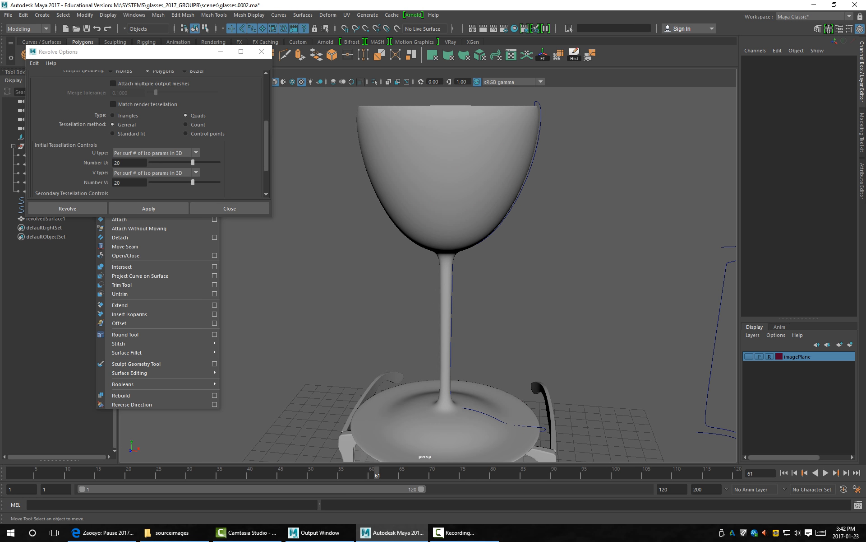
{"action": "left_click", "coordinate": [536, 160]}
{"action": "mouse_move", "coordinate": [536, 159]}
{"action": "left_mouse_down", "text": "alt"}
{"action": "mouse_move", "coordinate": [537, 169]}
{"action": "mouse_move", "coordinate": [547, 92]}
{"action": "mouse_move", "coordinate": [520, 175]}
{"action": "mouse_move", "coordinate": [537, 166]}
{"action": "mouse_move", "coordinate": [538, 149]}
{"action": "left_mouse_up", "text": "alt"}
{"action": "key", "text": "F9"}
{"action": "left_click_drag", "start_coordinate": [593, 402], "coordinate": [516, 361]}
{"action": "mouse_move", "coordinate": [617, 378]}
{"action": "left_mouse_down"}
{"action": "mouse_move", "coordinate": [597, 377]}
{"action": "mouse_move", "coordinate": [618, 378]}
{"action": "left_mouse_up"}
{"action": "left_click_drag", "start_coordinate": [586, 399], "coordinate": [535, 360]}
{"action": "left_click_drag", "start_coordinate": [630, 377], "coordinate": [614, 377]}
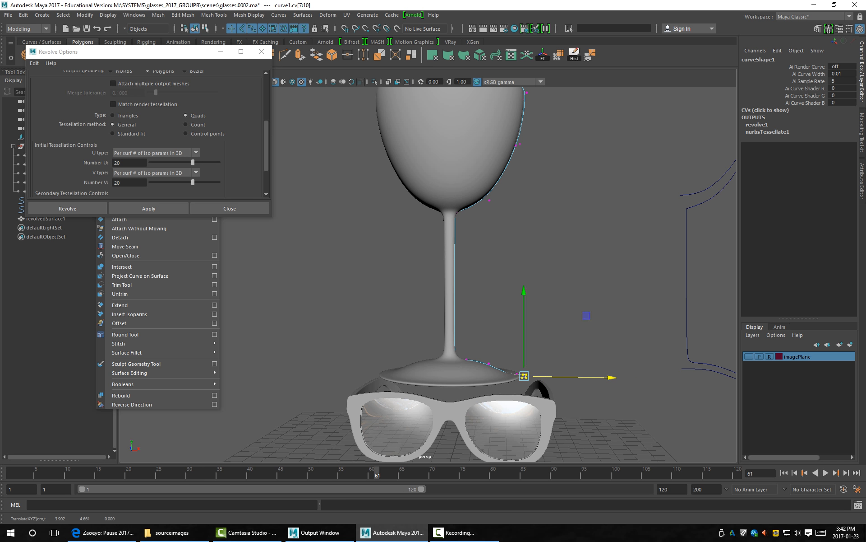
Move the control vertices midway up the bowl outward to about X 4.7 and down to about Y 15.9.
{"action": "middle_click_drag", "start_coordinate": [587, 316], "coordinate": [583, 385], "text": "alt"}
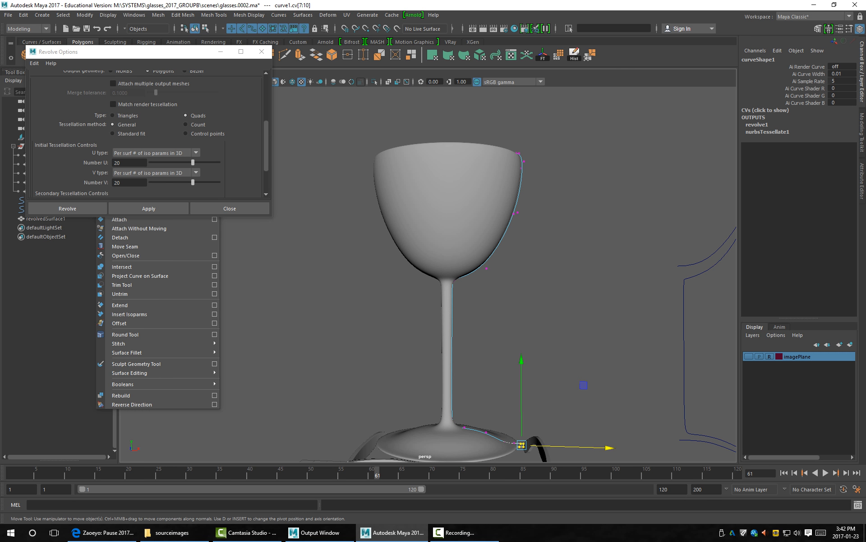
{"action": "left_click_drag", "start_coordinate": [495, 195], "coordinate": [529, 223]}
{"action": "left_click_drag", "start_coordinate": [582, 212], "coordinate": [603, 211]}
{"action": "left_click_drag", "start_coordinate": [536, 128], "coordinate": [536, 146]}
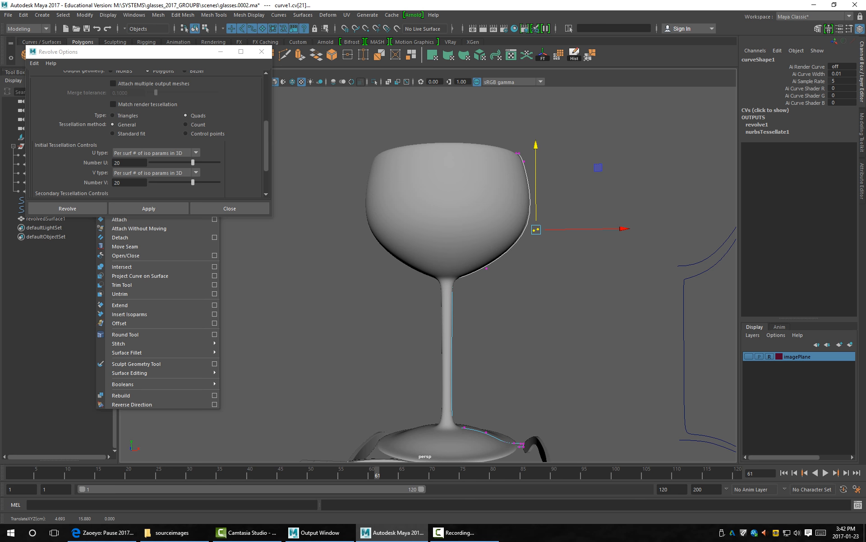
Move the control vertices near the bowl's underside slightly down and outward to make the lower bowl fuller.
{"action": "left_click_drag", "start_coordinate": [473, 250], "coordinate": [505, 283]}
{"action": "left_click_drag", "start_coordinate": [483, 212], "coordinate": [483, 217]}
{"action": "left_click_drag", "start_coordinate": [533, 268], "coordinate": [536, 268]}
{"action": "middle_click_drag", "start_coordinate": [536, 268], "coordinate": [533, 293], "text": "alt"}
Raise the control vertices at the bowl's rim and bring them inward to about X 2.9, tapering the mouth.
{"action": "left_click_drag", "start_coordinate": [493, 153], "coordinate": [547, 202]}
{"action": "left_click_drag", "start_coordinate": [541, 199], "coordinate": [551, 183], "text": "alt"}
{"action": "left_click_drag", "start_coordinate": [528, 108], "coordinate": [529, 90]}
{"action": "left_click_drag", "start_coordinate": [605, 170], "coordinate": [433, 225]}
{"action": "middle_click_drag", "start_coordinate": [384, 280], "coordinate": [461, 239], "text": "alt"}
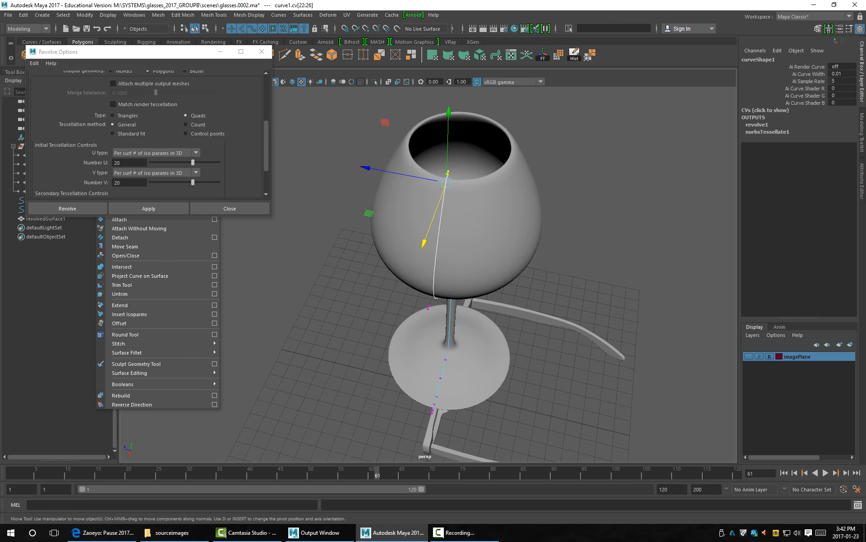
{"action": "left_click_drag", "start_coordinate": [461, 239], "coordinate": [510, 257], "text": "alt"}
{"action": "right_click_drag", "start_coordinate": [451, 244], "coordinate": [505, 243], "text": "alt"}
{"action": "middle_click_drag", "start_coordinate": [478, 226], "coordinate": [452, 250], "text": "alt"}
{"action": "left_click_drag", "start_coordinate": [482, 262], "coordinate": [493, 284]}
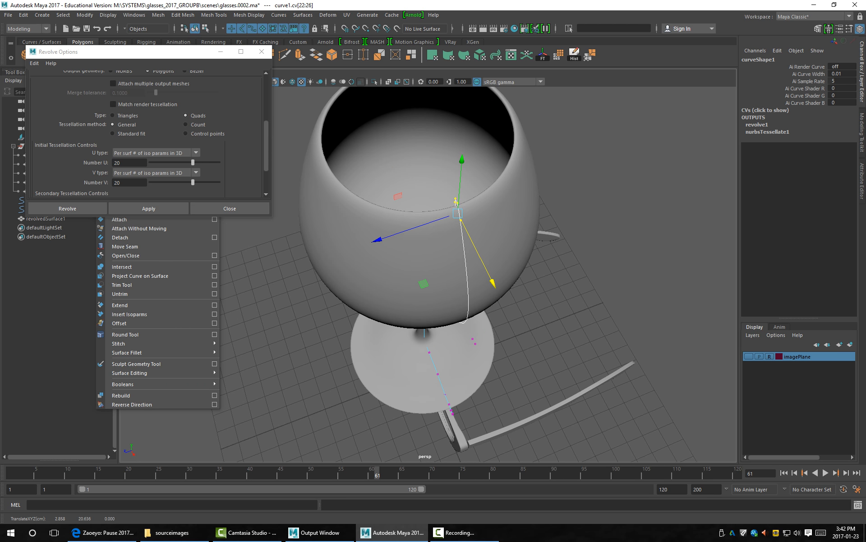
Try moving the rim's control vertices along Z, and undo the move.
{"action": "left_click_drag", "start_coordinate": [377, 240], "coordinate": [490, 142]}
{"action": "key", "text": "4"}
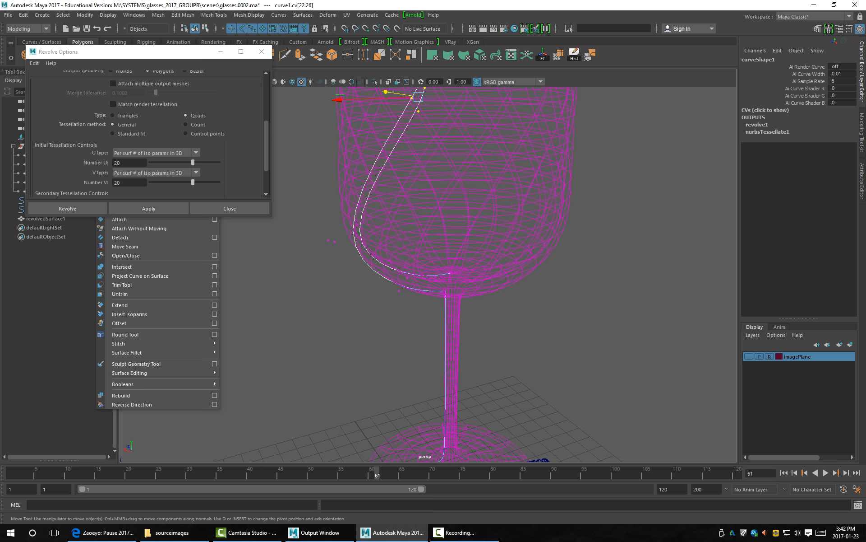
{"action": "left_click_drag", "start_coordinate": [489, 142], "coordinate": [325, 176], "text": "alt"}
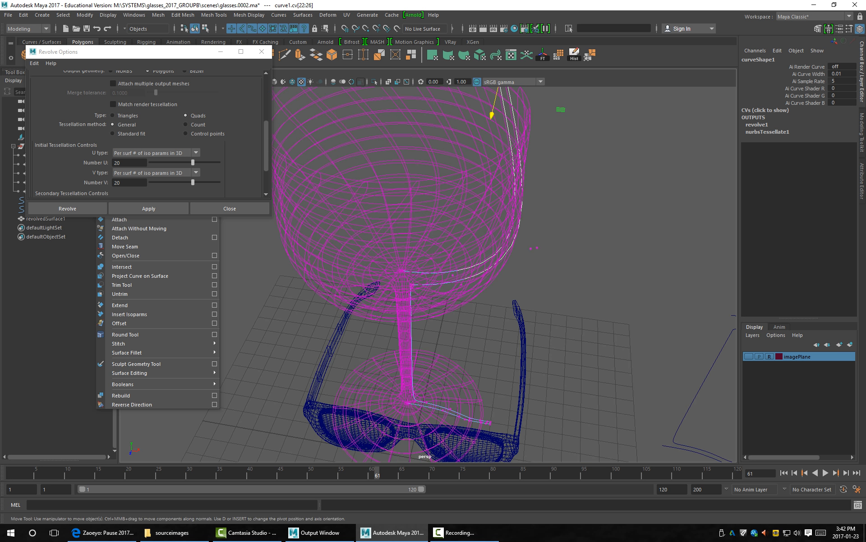
{"action": "key", "text": "ctrl+z"}
Lower the rim's control vertices slightly to about Y 20.5, and return to shaded display with nothing selected.
{"action": "left_click_drag", "start_coordinate": [406, 226], "coordinate": [393, 163], "text": "alt"}
{"action": "middle_click_drag", "start_coordinate": [393, 163], "coordinate": [383, 239], "text": "alt"}
{"action": "left_click_drag", "start_coordinate": [384, 240], "coordinate": [352, 239], "text": "alt"}
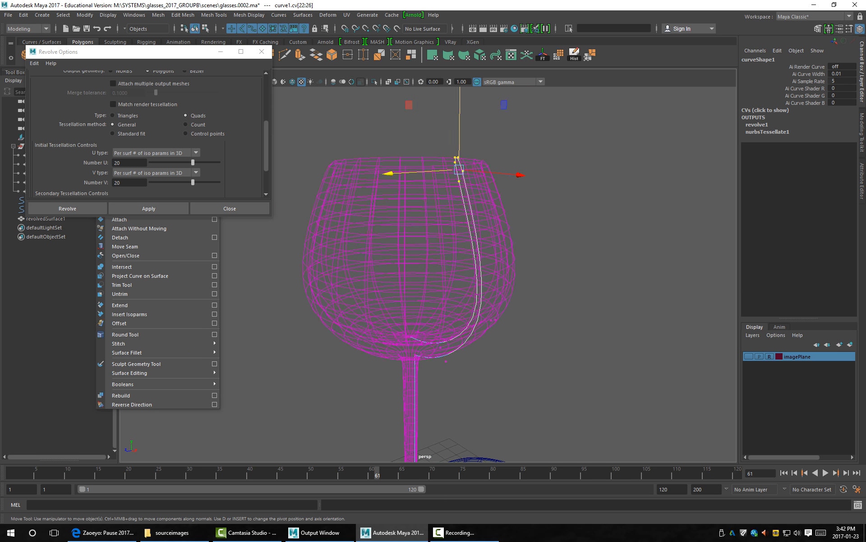
{"action": "mouse_move", "coordinate": [459, 135]}
{"action": "left_mouse_down"}
{"action": "mouse_move", "coordinate": [459, 156]}
{"action": "mouse_move", "coordinate": [460, 140]}
{"action": "left_mouse_up"}
{"action": "mouse_move", "coordinate": [521, 180]}
{"action": "left_mouse_down"}
{"action": "mouse_move", "coordinate": [552, 182]}
{"action": "mouse_move", "coordinate": [520, 180]}
{"action": "left_mouse_up"}
{"action": "key", "text": "ctrl+z"}
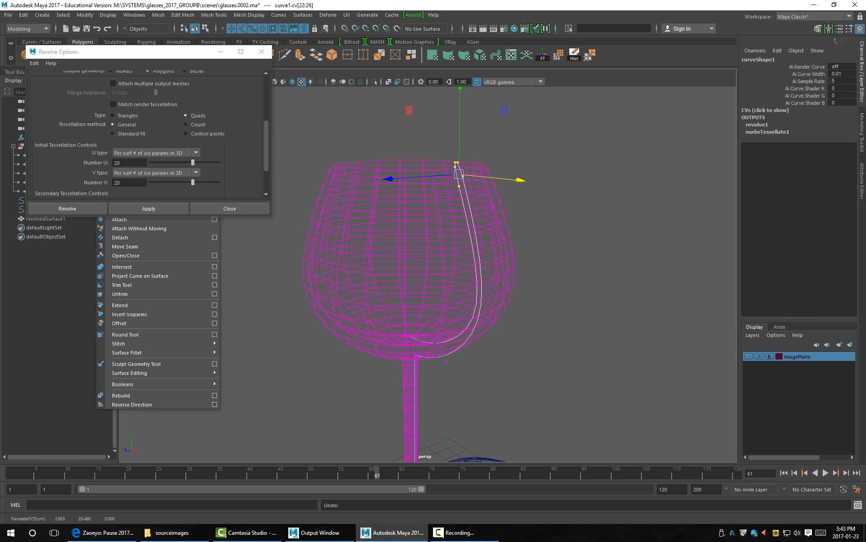
{"action": "key", "text": "4"}
{"action": "key", "text": "5"}
{"action": "left_click", "coordinate": [542, 226]}
{"action": "middle_click_drag", "start_coordinate": [429, 316], "coordinate": [406, 180], "text": "alt"}
{"action": "mouse_move", "coordinate": [406, 181]}
{"action": "left_mouse_down", "text": "alt"}
{"action": "mouse_move", "coordinate": [343, 172]}
{"action": "mouse_move", "coordinate": [365, 122]}
{"action": "left_mouse_up", "text": "alt"}
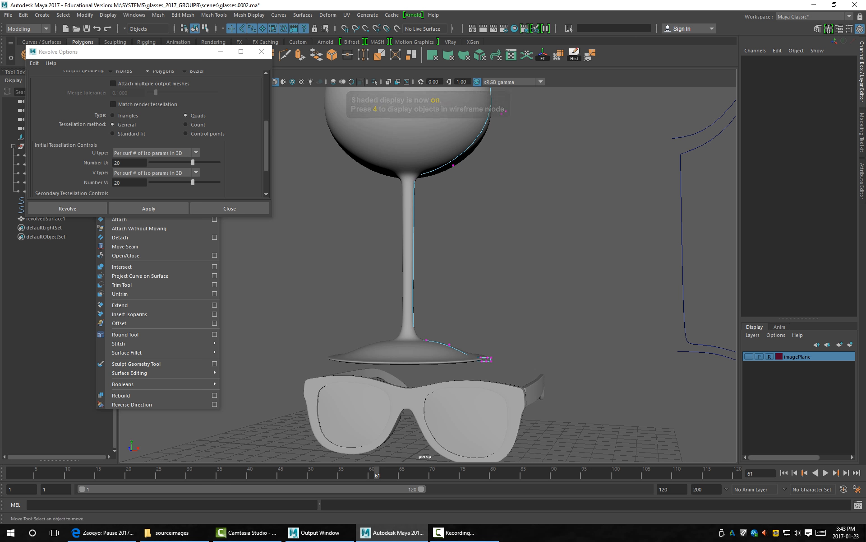
Duplicate the wine glass mesh and move the copy 9.143 units along Z.
{"action": "left_click", "coordinate": [370, 135]}
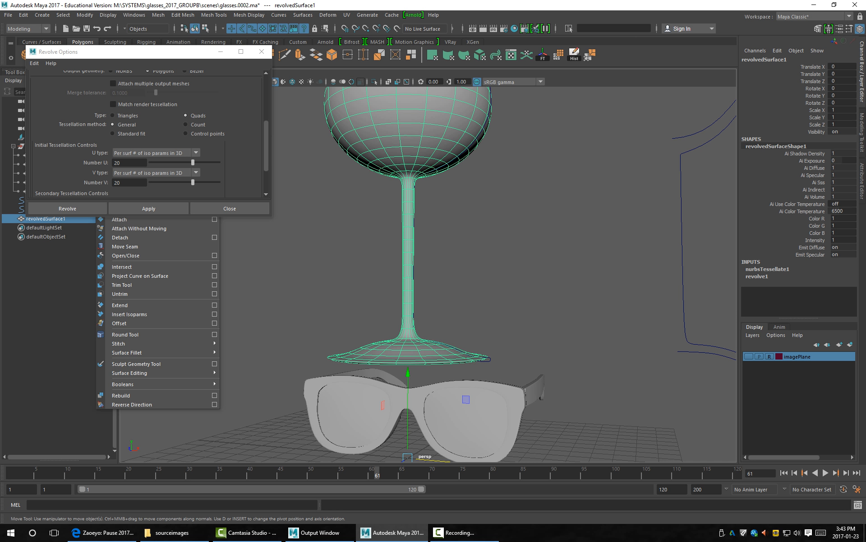
{"action": "left_click", "coordinate": [565, 226]}
{"action": "scroll", "coordinate": [427, 270], "scroll_direction": "down", "scroll_amount": 4}
{"action": "left_click_drag", "start_coordinate": [564, 225], "coordinate": [402, 248], "text": "alt"}
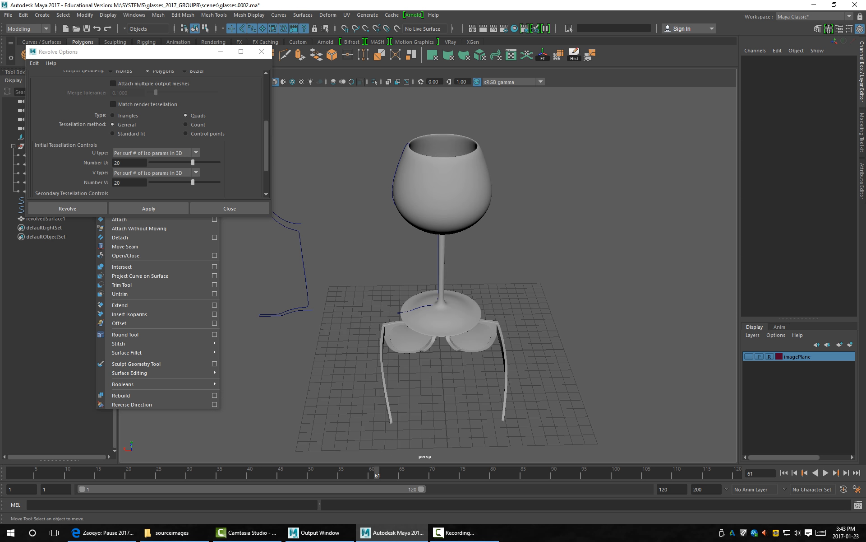
{"action": "left_click", "coordinate": [440, 212]}
{"action": "key", "text": "ctrl+d"}
{"action": "left_click_drag", "start_coordinate": [436, 305], "coordinate": [542, 239]}
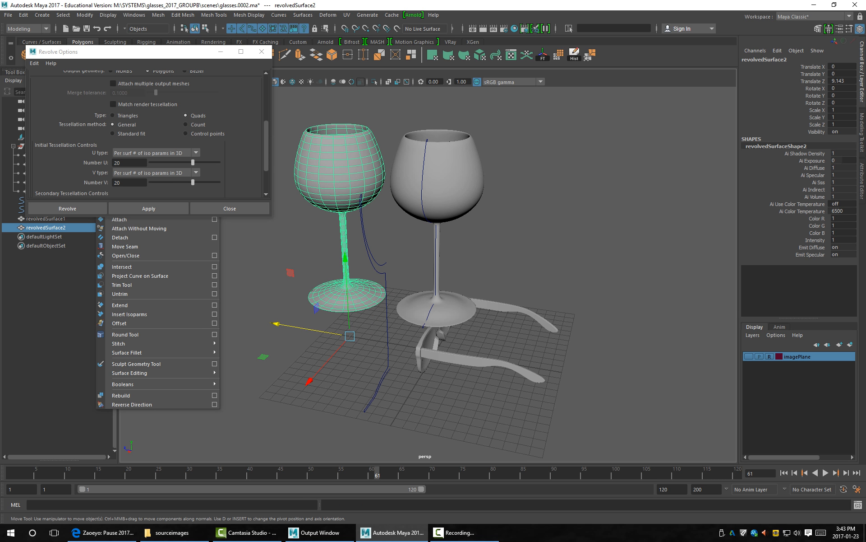
Lower all bowl control vertices of the original glass's profile curve to about Y 12.1, shortening the stem.
{"action": "left_click", "coordinate": [437, 189]}
{"action": "left_click_drag", "start_coordinate": [437, 189], "coordinate": [510, 176], "text": "alt"}
{"action": "left_click", "coordinate": [510, 176]}
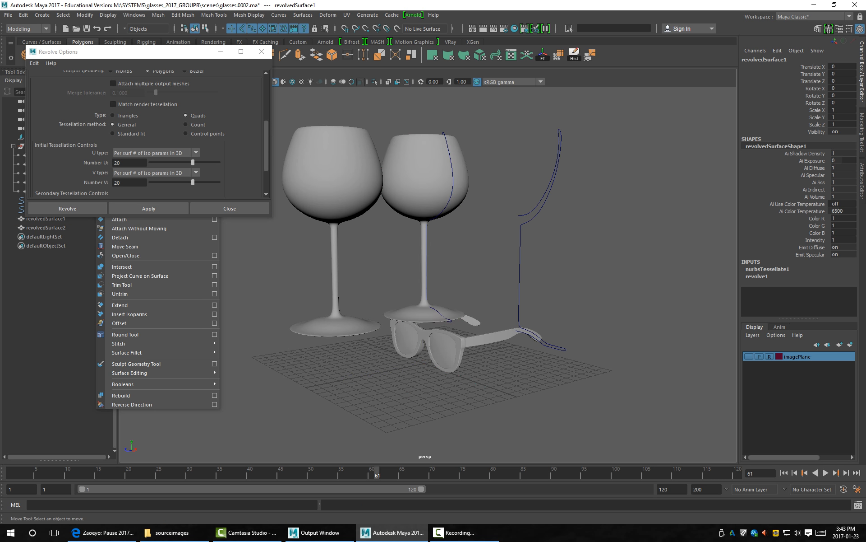
{"action": "left_click", "coordinate": [453, 190]}
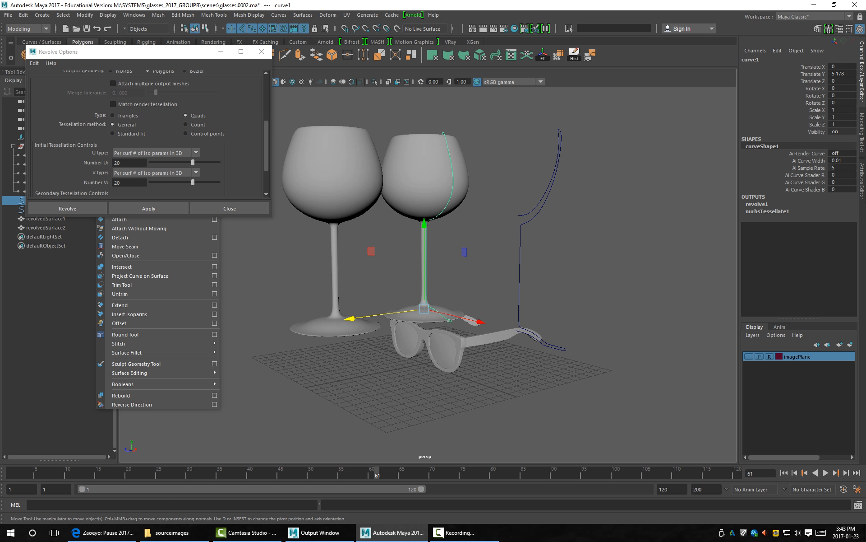
{"action": "key", "text": "F8"}
{"action": "left_click_drag", "start_coordinate": [419, 127], "coordinate": [476, 265]}
{"action": "left_click_drag", "start_coordinate": [441, 94], "coordinate": [441, 150]}
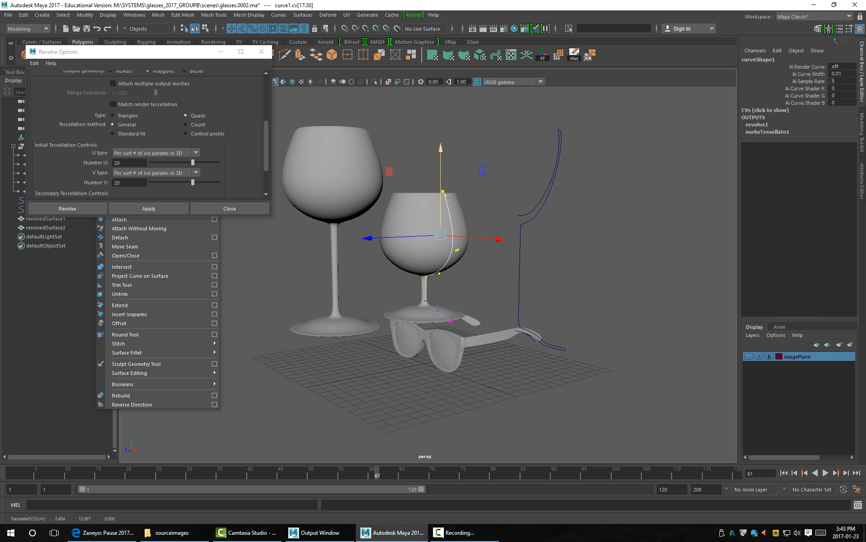
Move the short-stemmed glass's rim control vertices outward along X and upward, making the bowl taller with a wider mouth.
{"action": "right_click_drag", "start_coordinate": [441, 150], "coordinate": [479, 150], "text": "alt"}
{"action": "mouse_move", "coordinate": [478, 150]}
{"action": "left_mouse_down", "text": "alt"}
{"action": "mouse_move", "coordinate": [492, 156]}
{"action": "mouse_move", "coordinate": [465, 153]}
{"action": "left_mouse_up", "text": "alt"}
{"action": "left_click_drag", "start_coordinate": [446, 102], "coordinate": [501, 148]}
{"action": "left_click_drag", "start_coordinate": [501, 148], "coordinate": [550, 143], "text": "alt"}
{"action": "mouse_move", "coordinate": [555, 119]}
{"action": "left_mouse_down"}
{"action": "mouse_move", "coordinate": [574, 120]}
{"action": "mouse_move", "coordinate": [567, 119]}
{"action": "left_mouse_up"}
{"action": "left_click_drag", "start_coordinate": [482, 101], "coordinate": [482, 69]}
{"action": "left_click_drag", "start_coordinate": [482, 135], "coordinate": [431, 133], "text": "alt"}
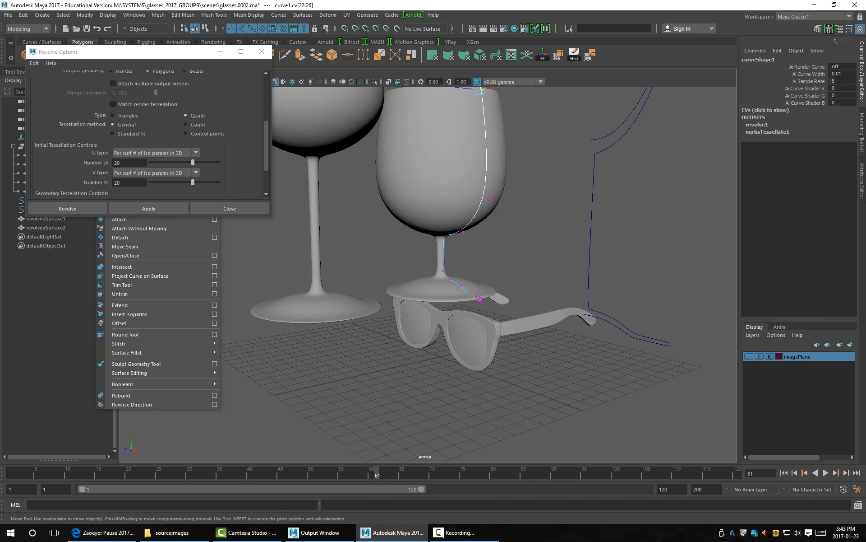
Duplicate the short-stemmed glass and place the copy at X -12.372 and Z 2.836.
{"action": "left_click", "coordinate": [441, 181]}
{"action": "key", "text": "ctrl+d"}
{"action": "left_click_drag", "start_coordinate": [499, 378], "coordinate": [397, 338]}
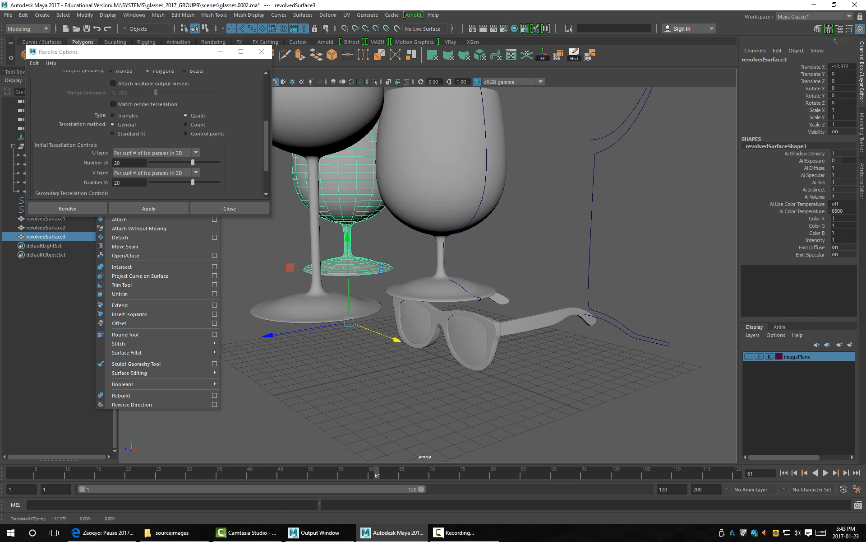
{"action": "left_click_drag", "start_coordinate": [267, 334], "coordinate": [316, 349]}
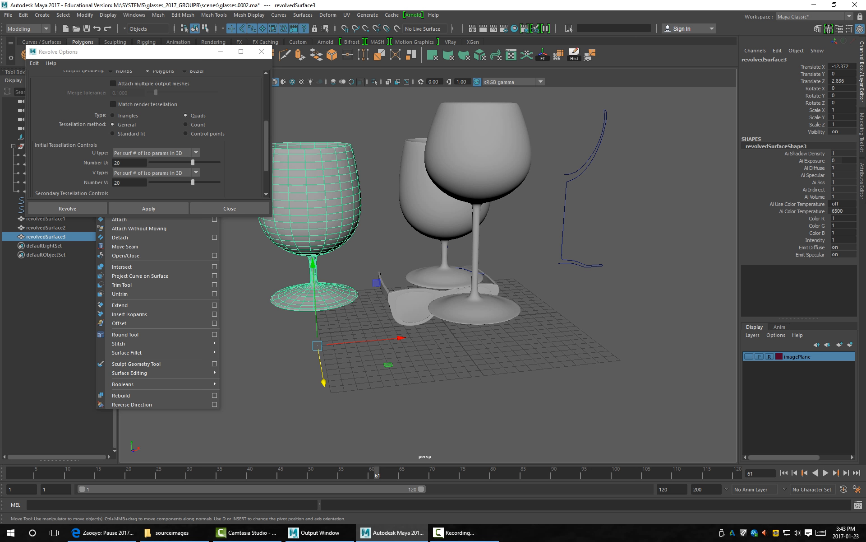
Select the tall-stemmed glass copy and check the favorite materials available for assigning to it.
{"action": "left_click_drag", "start_coordinate": [315, 349], "coordinate": [239, 367], "text": "alt"}
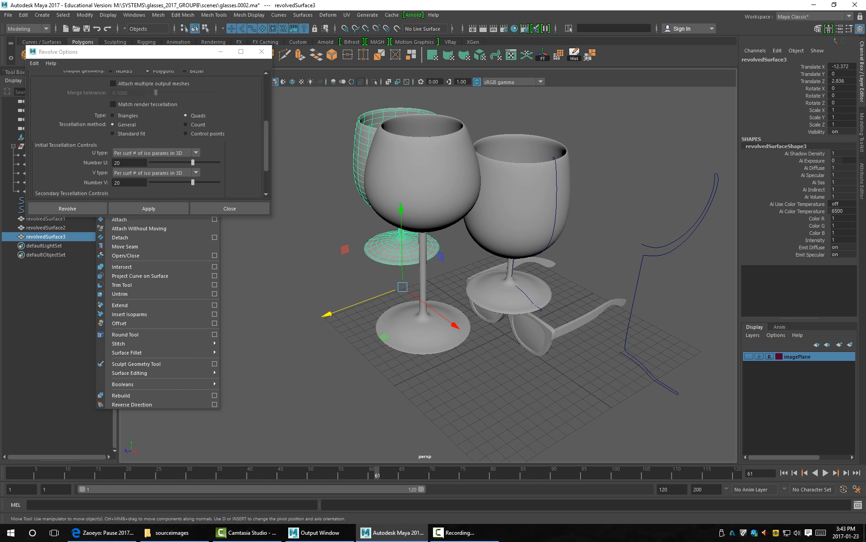
{"action": "middle_click_drag", "start_coordinate": [420, 271], "coordinate": [347, 258], "text": "alt"}
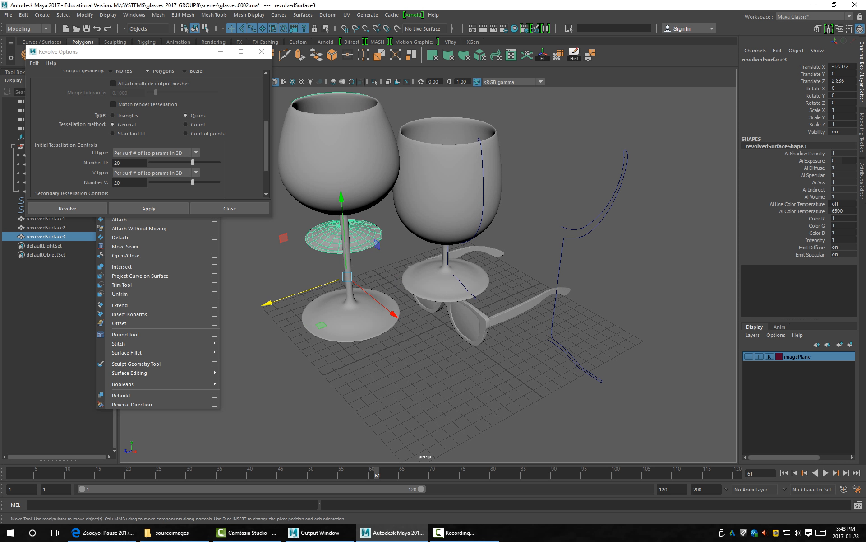
{"action": "left_click_drag", "start_coordinate": [348, 259], "coordinate": [345, 226], "text": "alt"}
{"action": "left_click", "coordinate": [343, 149]}
{"action": "right_click", "coordinate": [343, 146]}
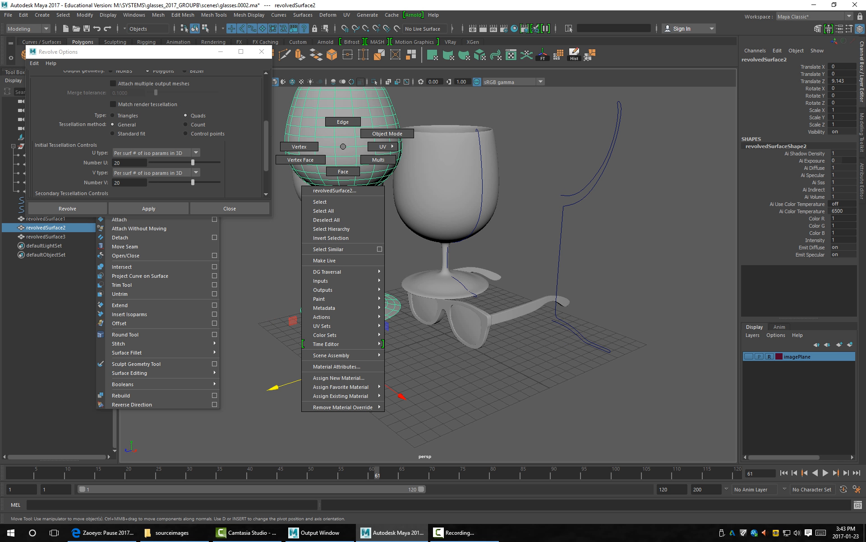
{"action": "mouse_move", "coordinate": [340, 387]}
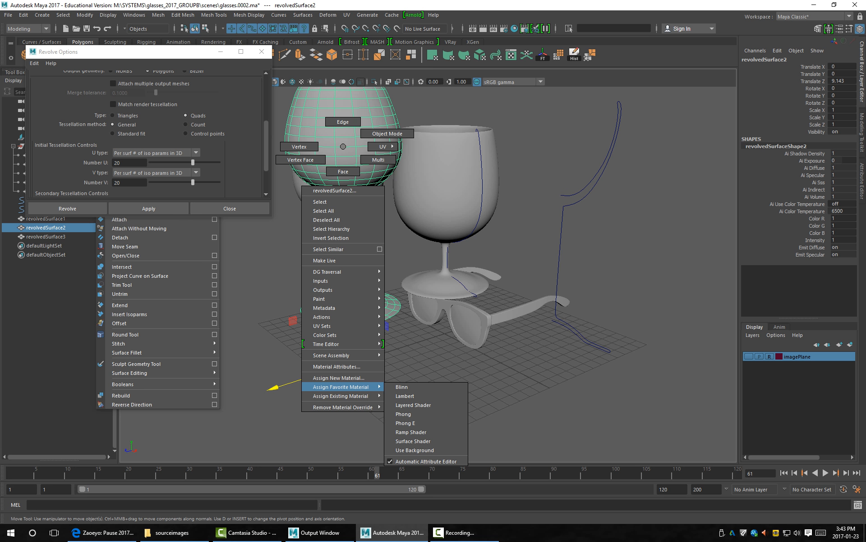
{"action": "left_click", "coordinate": [405, 396]}
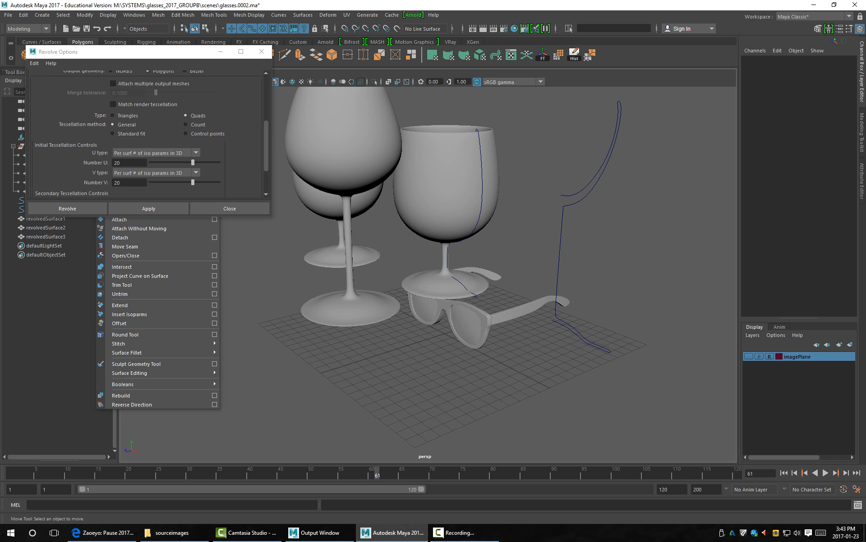
Turn on textured shading in the viewport and inspect the tall-stemmed glass's assigned material.
{"action": "middle_click_drag", "start_coordinate": [404, 270], "coordinate": [437, 330], "text": "alt"}
{"action": "key", "text": "6"}
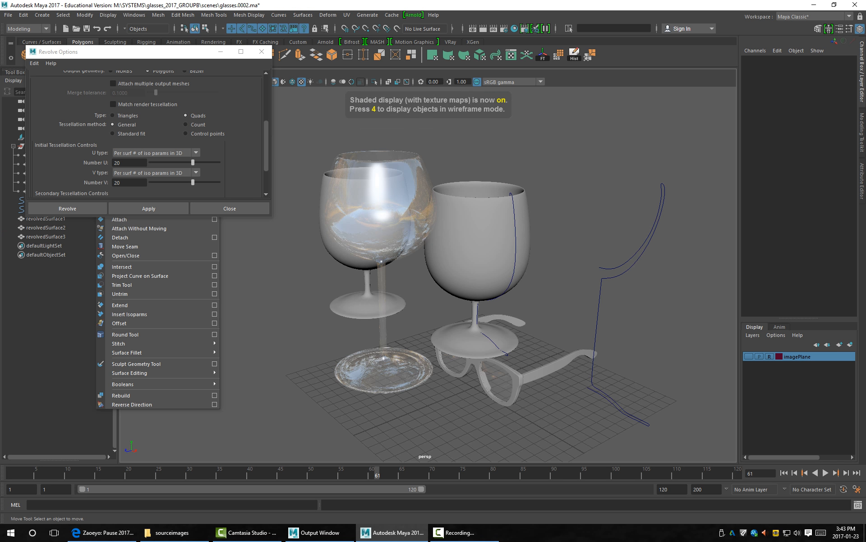
{"action": "left_click_drag", "start_coordinate": [406, 280], "coordinate": [433, 267], "text": "alt"}
{"action": "right_click_drag", "start_coordinate": [434, 266], "coordinate": [492, 266], "text": "alt"}
{"action": "middle_click_drag", "start_coordinate": [492, 266], "coordinate": [481, 215], "text": "alt"}
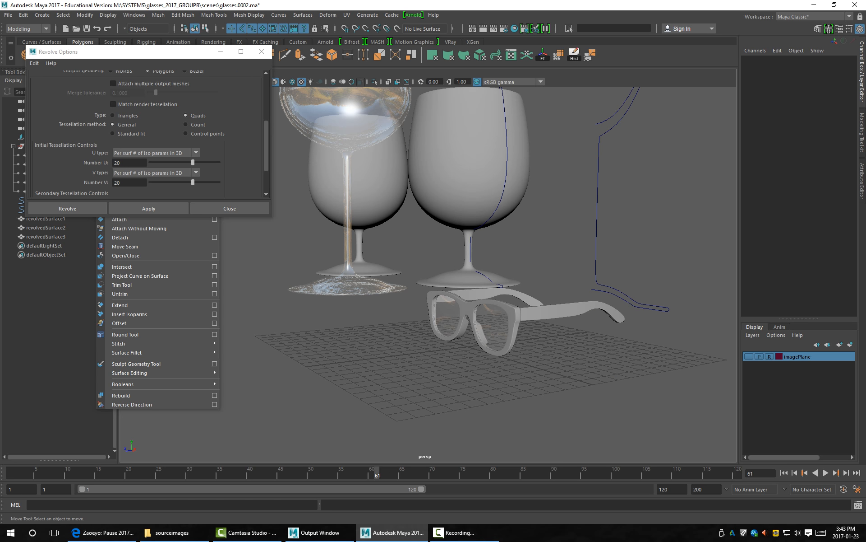
Duplicate the free-standing profile curve and move the copy along Z to -9.178.
{"action": "left_click", "coordinate": [598, 203]}
{"action": "right_click_drag", "start_coordinate": [597, 203], "coordinate": [551, 203], "text": "alt"}
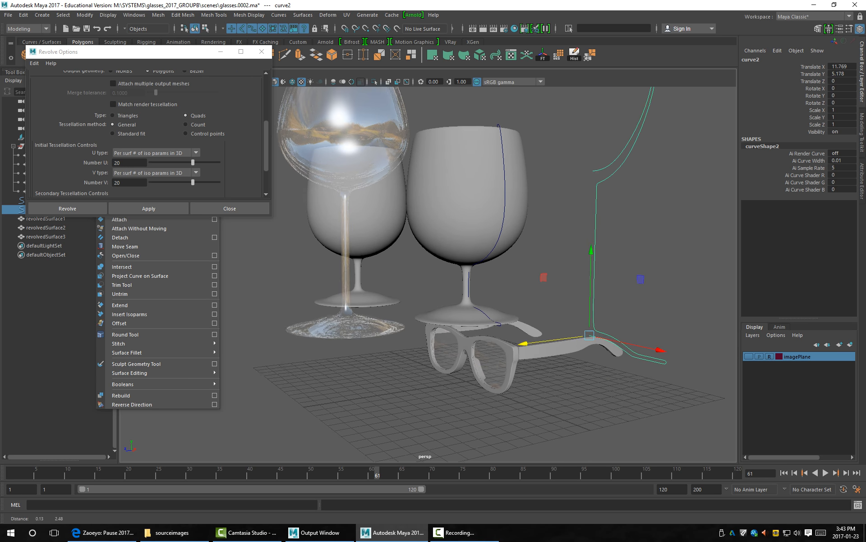
{"action": "left_click_drag", "start_coordinate": [550, 203], "coordinate": [478, 198], "text": "alt"}
{"action": "key", "text": "ctrl+d"}
{"action": "left_click_drag", "start_coordinate": [435, 325], "coordinate": [551, 320]}
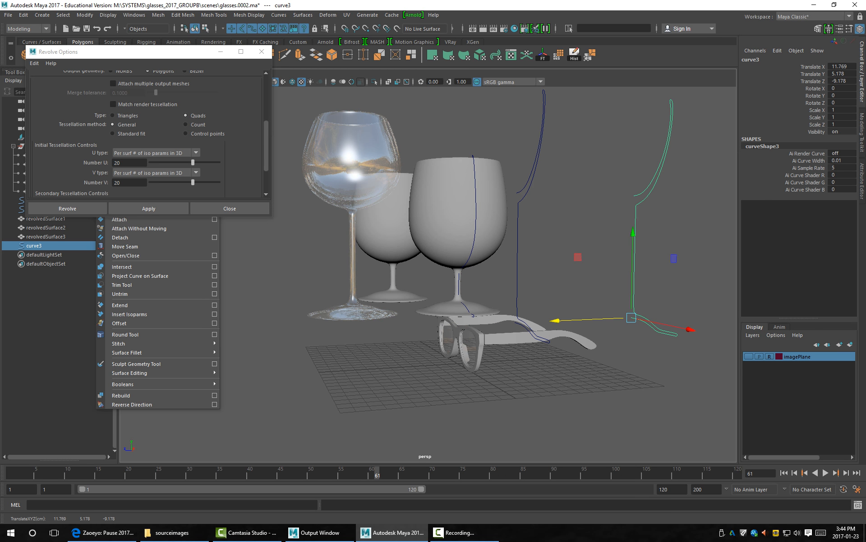
Try revolving both free-standing profile curves into polygon glasses, close the Revolve options, and undo the revolve.
{"action": "middle_click_drag", "start_coordinate": [551, 320], "coordinate": [486, 319], "text": "alt"}
{"action": "left_click_drag", "start_coordinate": [485, 319], "coordinate": [582, 311], "text": "alt"}
{"action": "left_click", "coordinate": [553, 289], "text": "shift"}
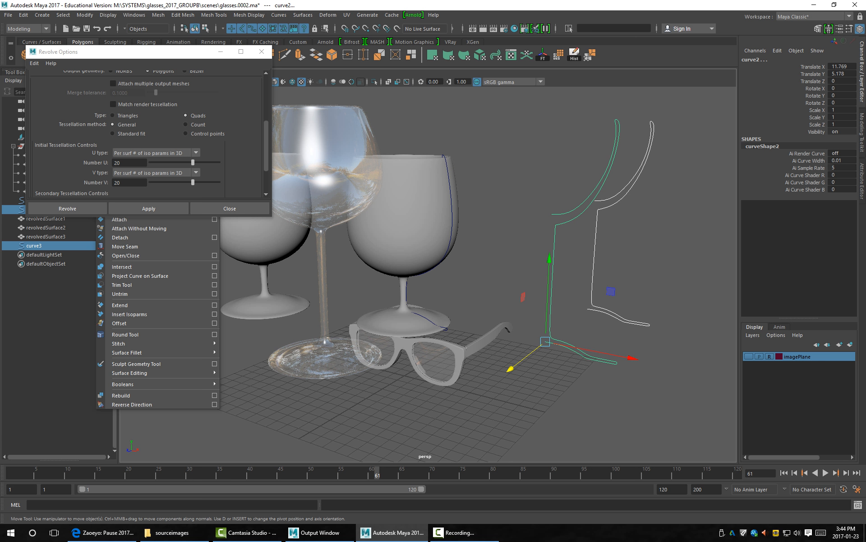
{"action": "left_click", "coordinate": [148, 208]}
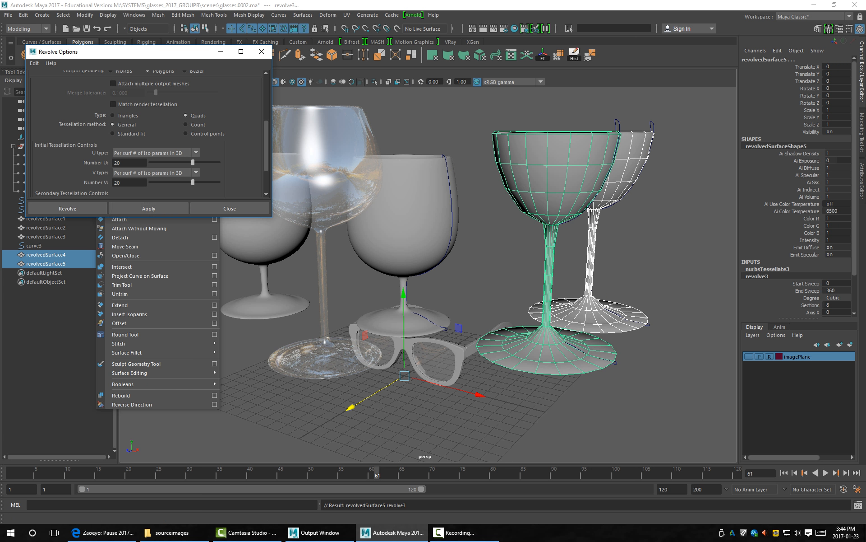
{"action": "left_click", "coordinate": [261, 51]}
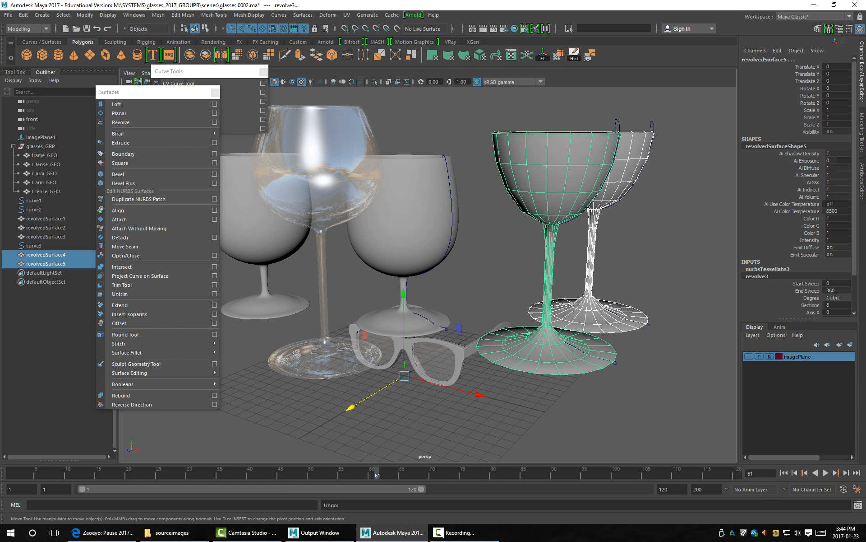
{"action": "key", "text": "ctrl+z"}
{"action": "key", "text": "ctrl+z"}
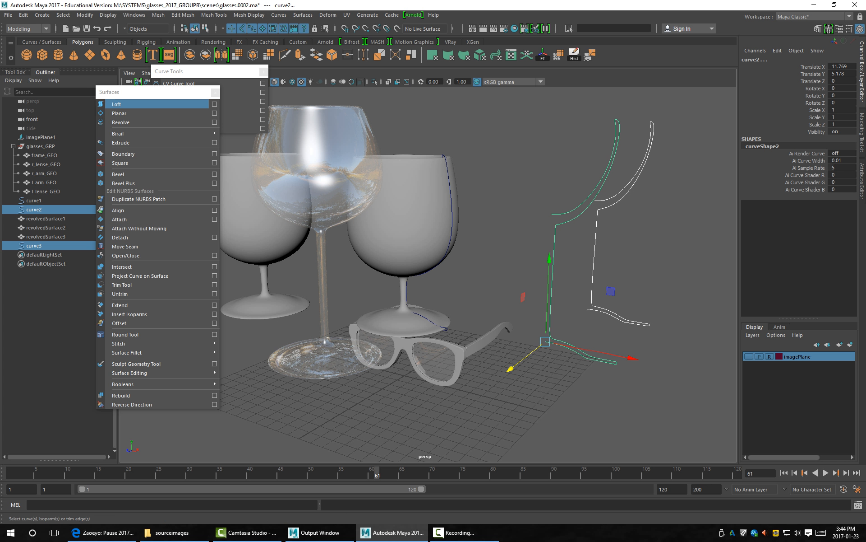
Loft a surface between the two free-standing profile curves.
{"action": "left_click", "coordinate": [117, 104]}
{"action": "left_click", "coordinate": [505, 252]}
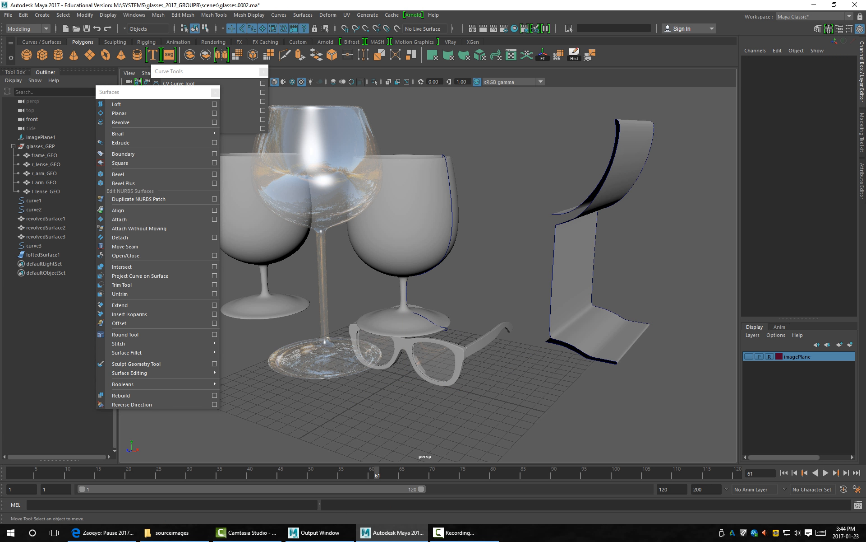
{"action": "left_click_drag", "start_coordinate": [506, 253], "coordinate": [474, 246], "text": "alt"}
Delete the lofted surface and both free-standing profile curves.
{"action": "left_click", "coordinate": [535, 262]}
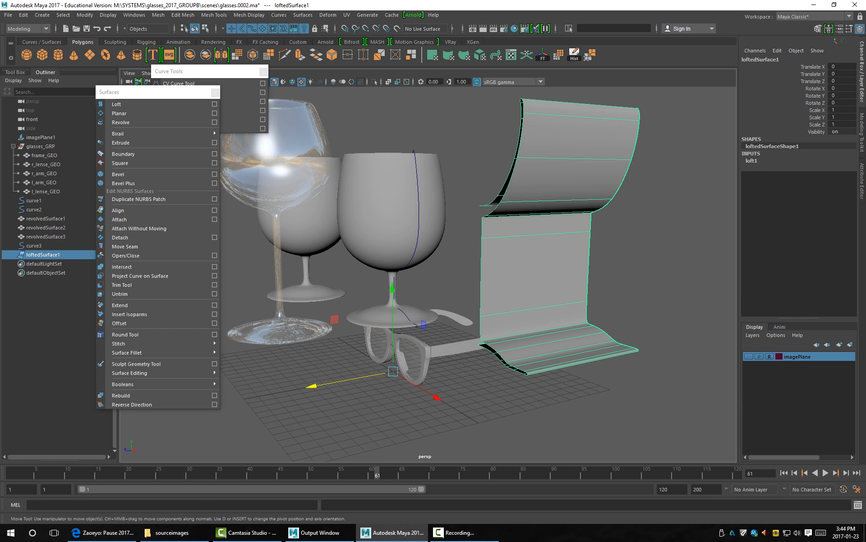
{"action": "key", "text": "Delete"}
{"action": "left_click_drag", "start_coordinate": [489, 134], "coordinate": [711, 182]}
{"action": "key", "text": "Delete"}
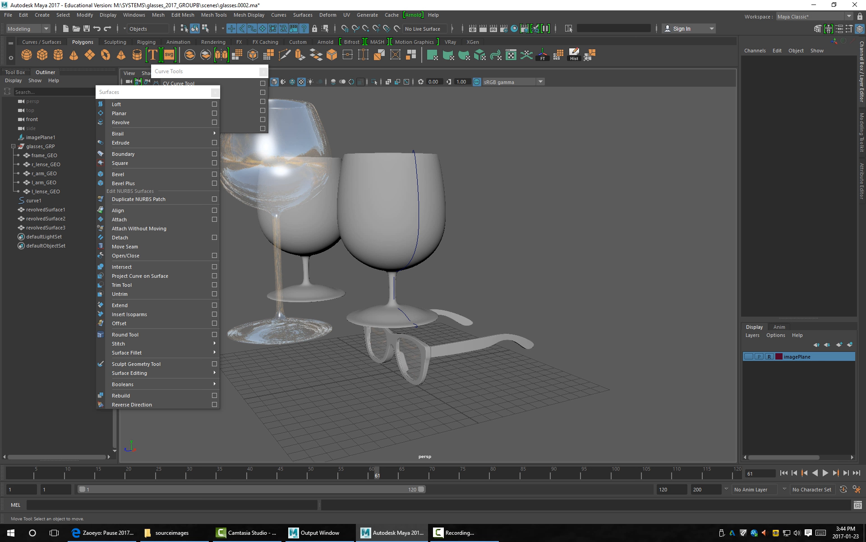
Assign the existing material dx11Shader1 to both short-stemmed glasses.
{"action": "left_click_drag", "start_coordinate": [433, 226], "coordinate": [440, 189], "text": "alt"}
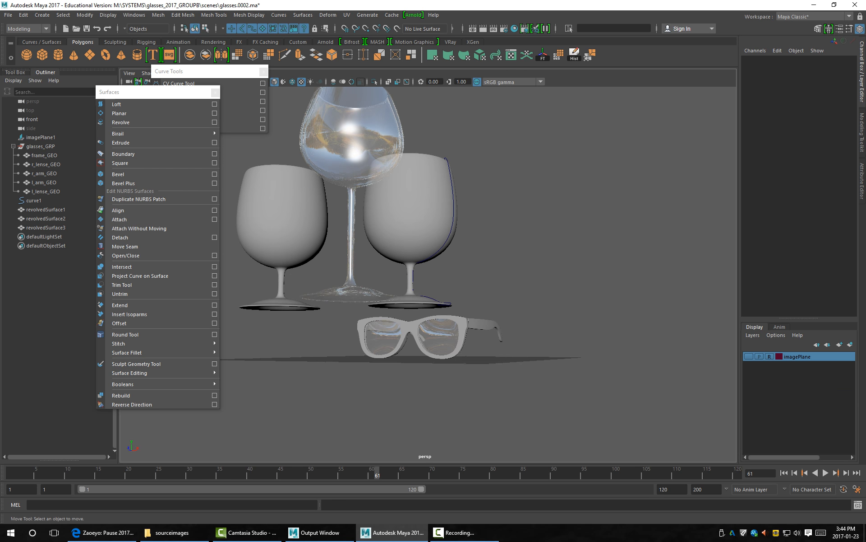
{"action": "middle_click_drag", "start_coordinate": [440, 190], "coordinate": [531, 213], "text": "alt"}
{"action": "left_click", "coordinate": [359, 230]}
{"action": "left_click", "coordinate": [503, 231], "text": "shift"}
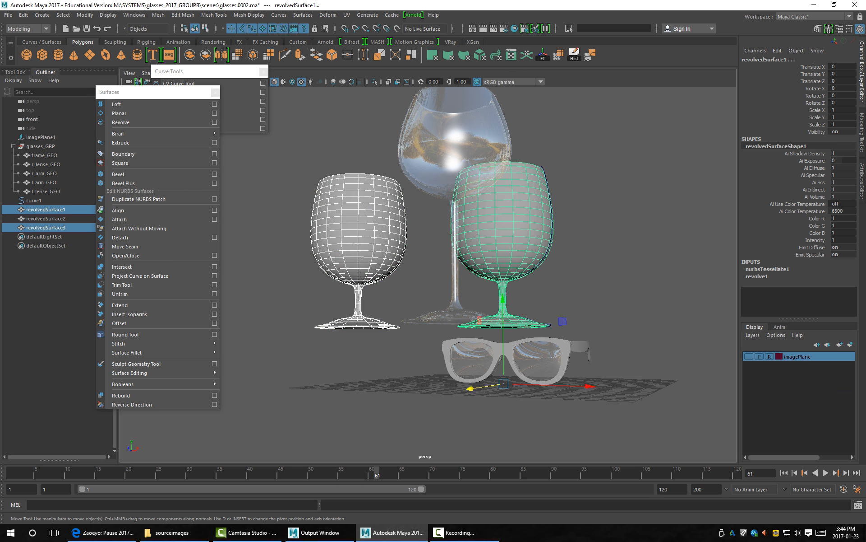
{"action": "right_click", "coordinate": [519, 217]}
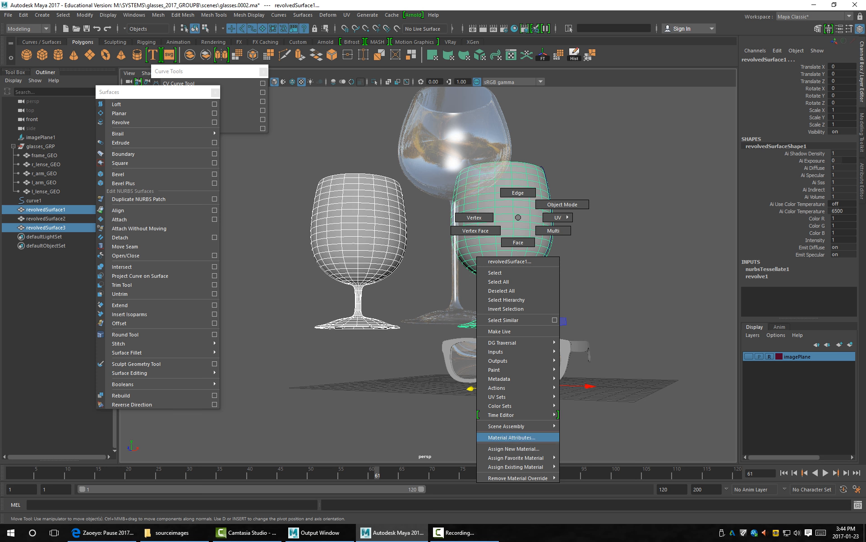
{"action": "mouse_move", "coordinate": [516, 458]}
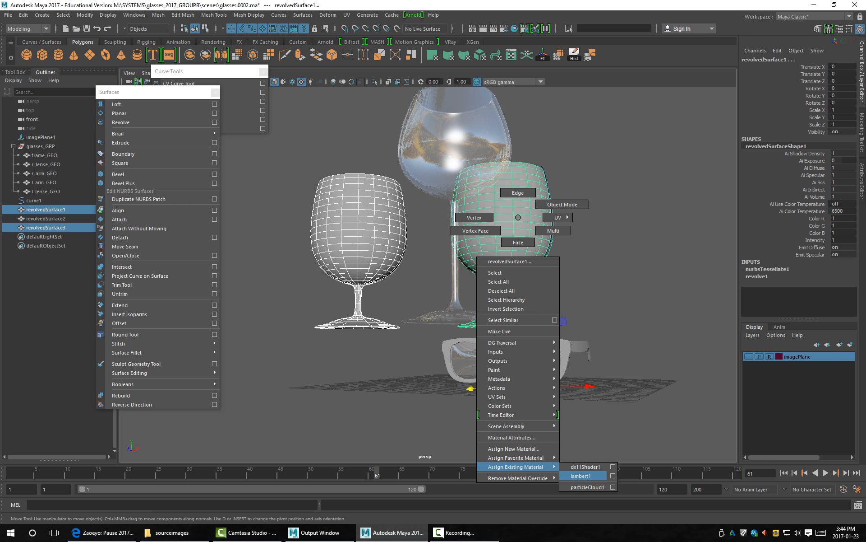
{"action": "left_click", "coordinate": [586, 466]}
{"action": "left_click", "coordinate": [275, 212]}
{"action": "left_click_drag", "start_coordinate": [275, 212], "coordinate": [259, 225], "text": "alt"}
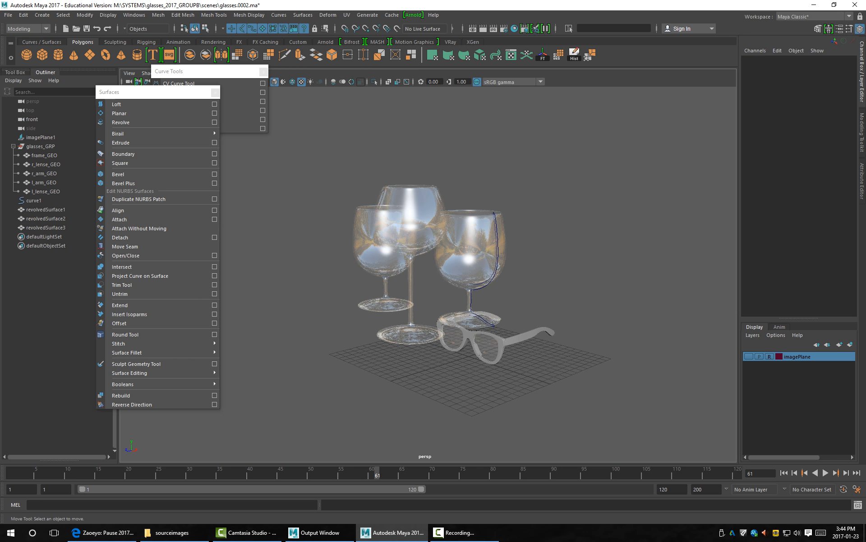
Move the tall-stemmed glass behind the other two, to X -10.457 and Z -7.234, and deselect it.
{"action": "left_click", "coordinate": [411, 298]}
{"action": "left_click_drag", "start_coordinate": [465, 397], "coordinate": [362, 354]}
{"action": "left_click_drag", "start_coordinate": [228, 350], "coordinate": [321, 331]}
{"action": "left_click_drag", "start_coordinate": [461, 330], "coordinate": [447, 343]}
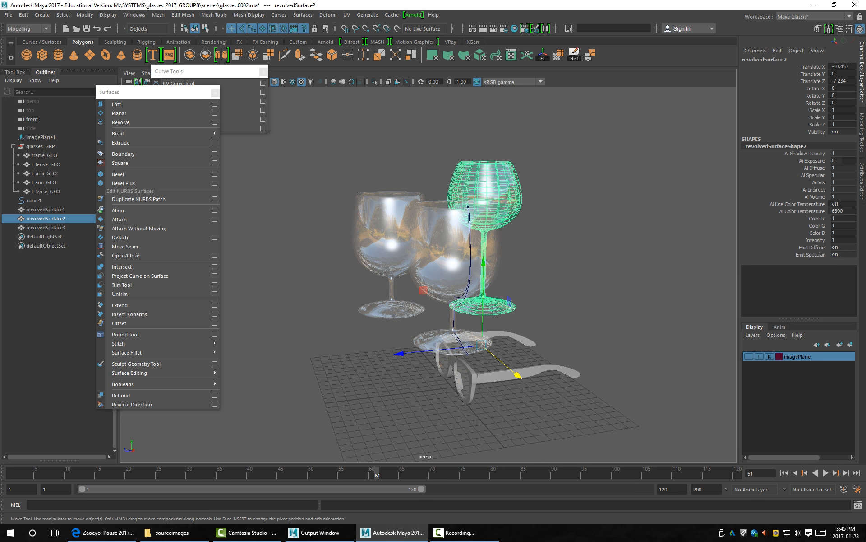
{"action": "key", "text": "alt+d"}
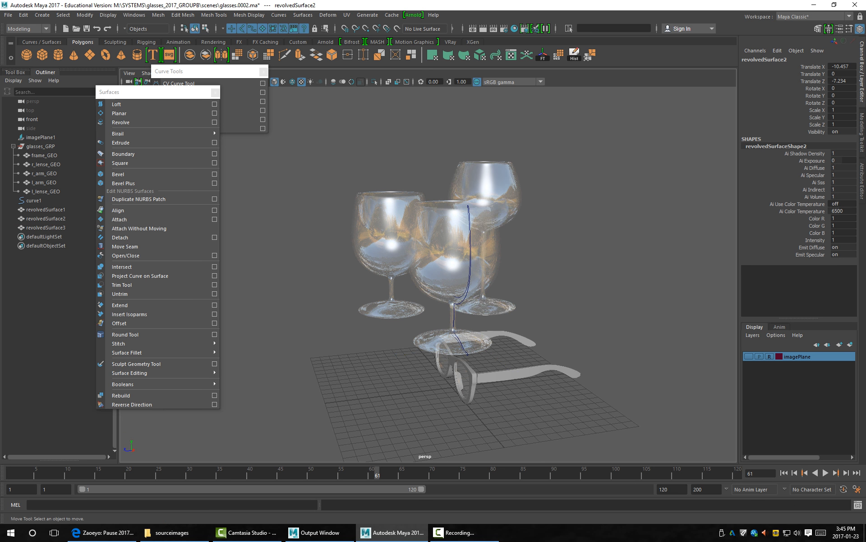
Examine the textured wine glasses and the sunglasses' lenses up close from several angles.
{"action": "left_click_drag", "start_coordinate": [451, 316], "coordinate": [505, 311], "text": "alt"}
{"action": "right_click_drag", "start_coordinate": [452, 316], "coordinate": [506, 315], "text": "alt"}
{"action": "middle_click_drag", "start_coordinate": [505, 316], "coordinate": [506, 253], "text": "alt"}
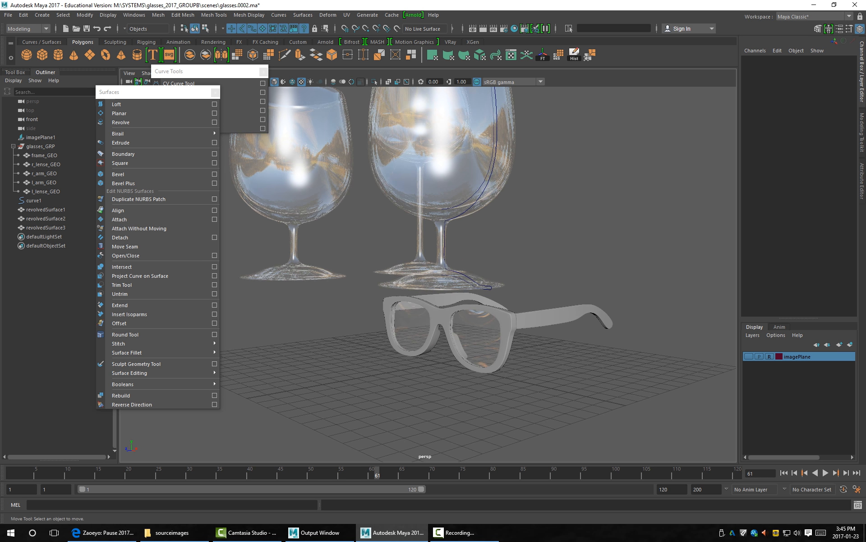
{"action": "left_click_drag", "start_coordinate": [505, 316], "coordinate": [397, 307], "text": "alt"}
{"action": "right_click_drag", "start_coordinate": [429, 316], "coordinate": [497, 316], "text": "alt"}
{"action": "middle_click_drag", "start_coordinate": [473, 316], "coordinate": [492, 282], "text": "alt"}
{"action": "left_click_drag", "start_coordinate": [406, 307], "coordinate": [506, 307], "text": "alt"}
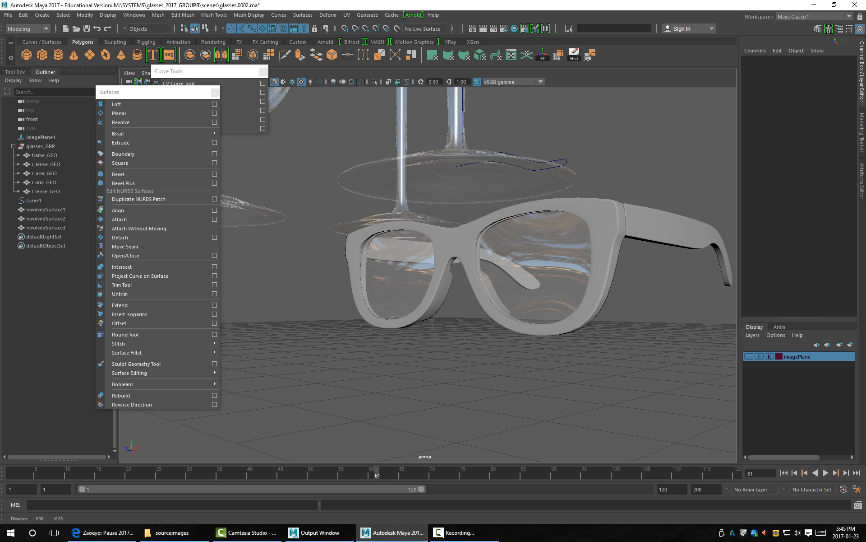
{"action": "right_click_drag", "start_coordinate": [506, 307], "coordinate": [443, 307], "text": "alt"}
{"action": "middle_click_drag", "start_coordinate": [474, 280], "coordinate": [474, 343], "text": "alt"}
{"action": "left_click_drag", "start_coordinate": [474, 289], "coordinate": [420, 343], "text": "alt"}
{"action": "left_click_drag", "start_coordinate": [474, 343], "coordinate": [424, 316], "text": "alt"}
Try duplicating the original short-stemmed glass with the copy at Z -11.301, and delete the copy.
{"action": "left_click", "coordinate": [425, 253]}
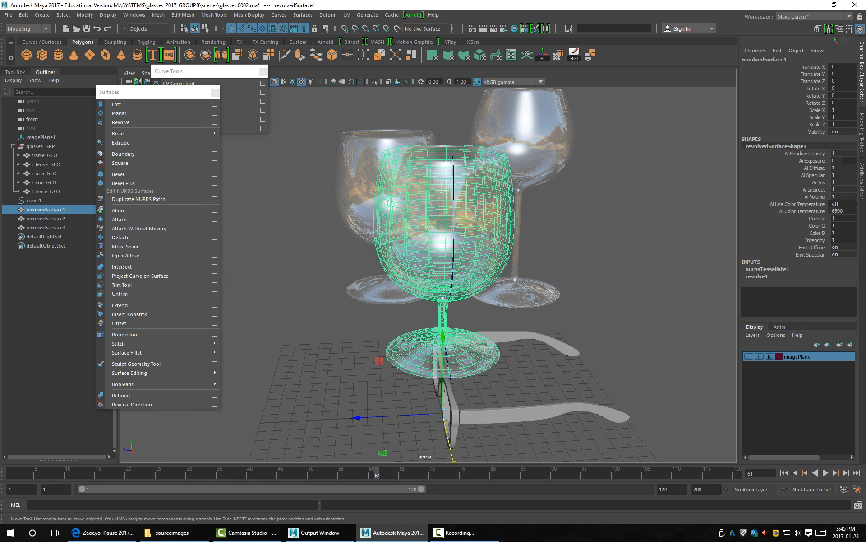
{"action": "key", "text": "ctrl+d"}
{"action": "left_click_drag", "start_coordinate": [361, 417], "coordinate": [541, 406]}
{"action": "left_click_drag", "start_coordinate": [541, 406], "coordinate": [645, 390], "text": "alt"}
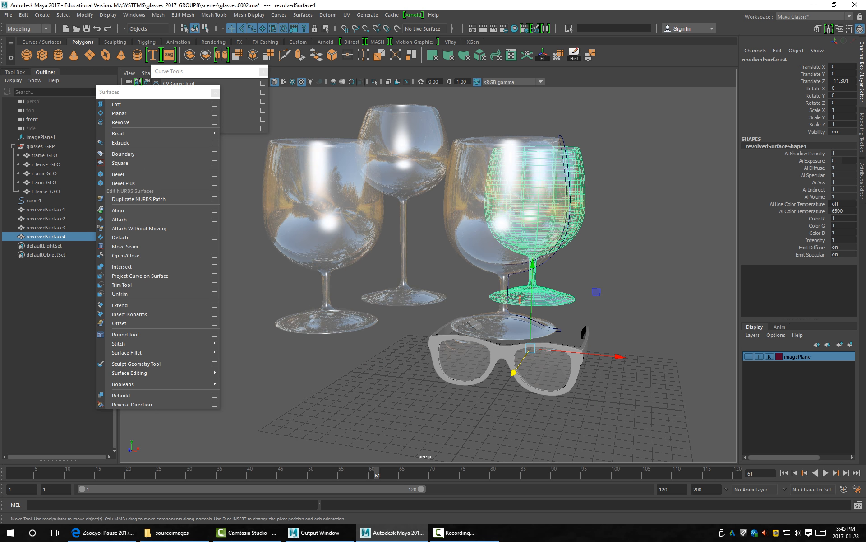
{"action": "key", "text": "Delete"}
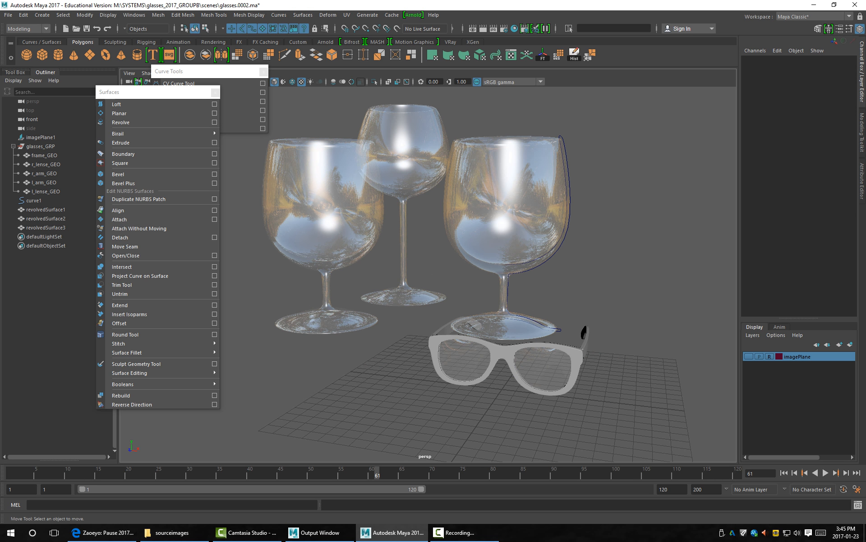
Raise the bowl's lower control vertices on the original glass's profile curve to about Y 12.92, lengthening the stem.
{"action": "left_click_drag", "start_coordinate": [605, 199], "coordinate": [525, 213]}
{"action": "left_click", "coordinate": [569, 225]}
{"action": "right_click_drag", "start_coordinate": [622, 239], "coordinate": [607, 244]}
{"action": "left_click_drag", "start_coordinate": [606, 244], "coordinate": [592, 226], "text": "alt"}
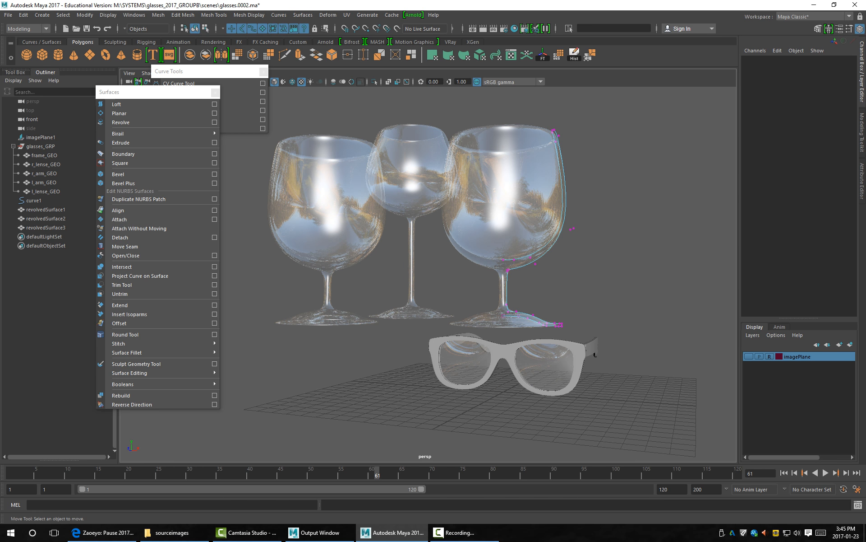
{"action": "left_click_drag", "start_coordinate": [597, 285], "coordinate": [491, 201]}
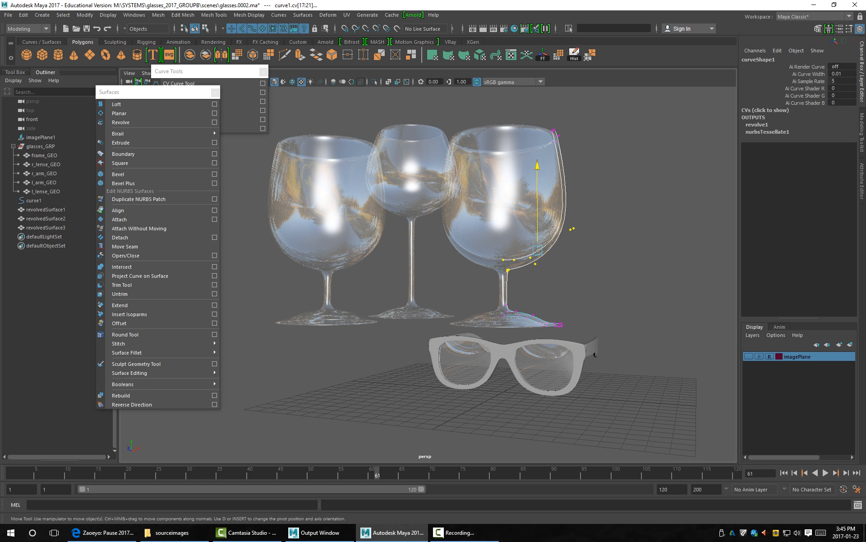
{"action": "left_click_drag", "start_coordinate": [537, 165], "coordinate": [541, 119]}
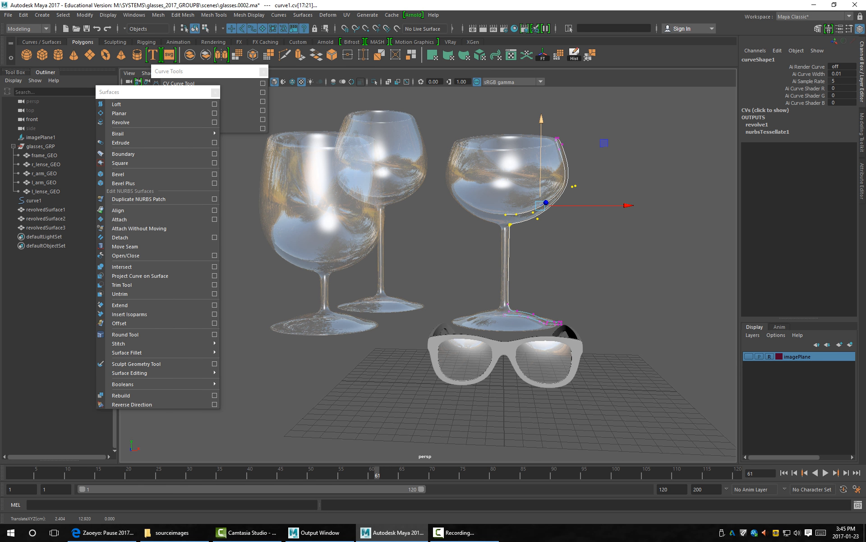